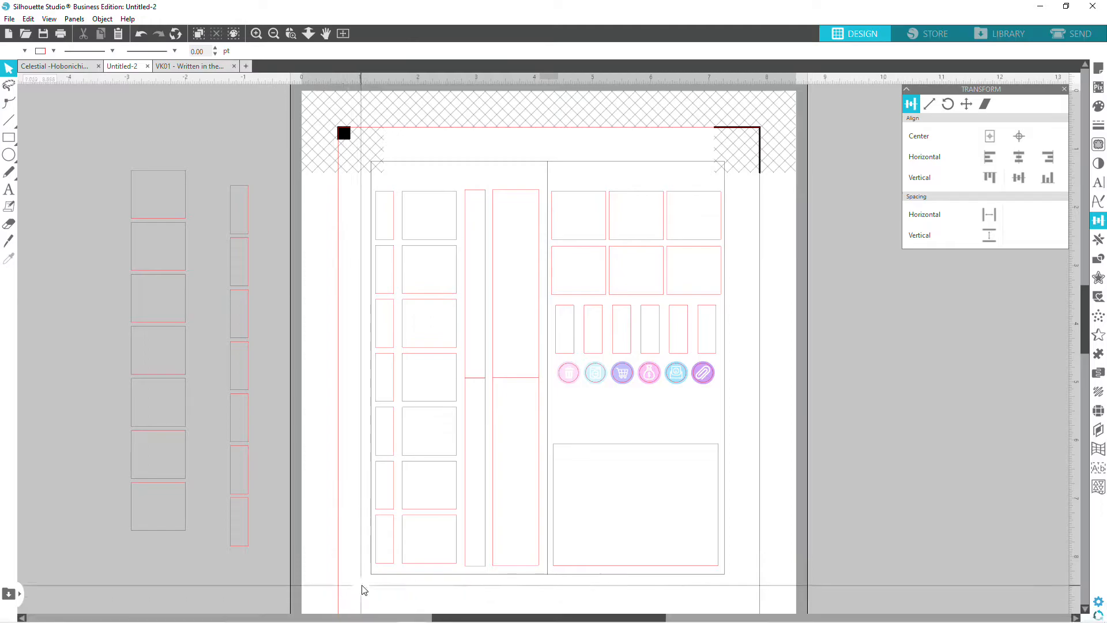
Close the Celestial Hobonichi Weeks document without saving its changes.
scroll(356, 587, "down", 1)
scroll(356, 587, "up", 3)
scroll(355, 593, "down", 3)
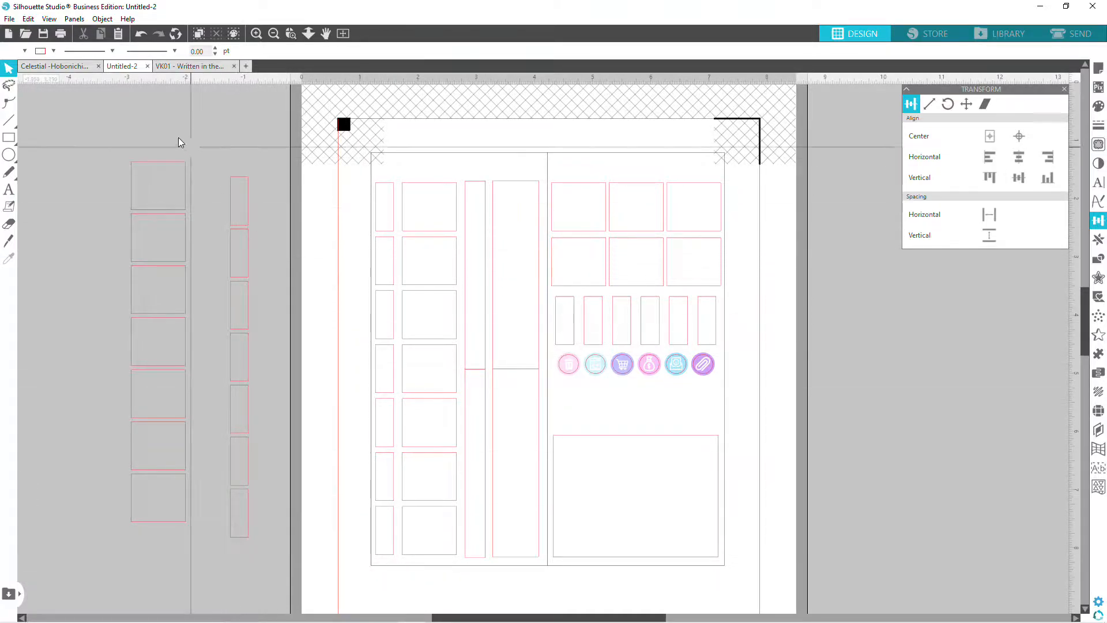
left_click(99, 66)
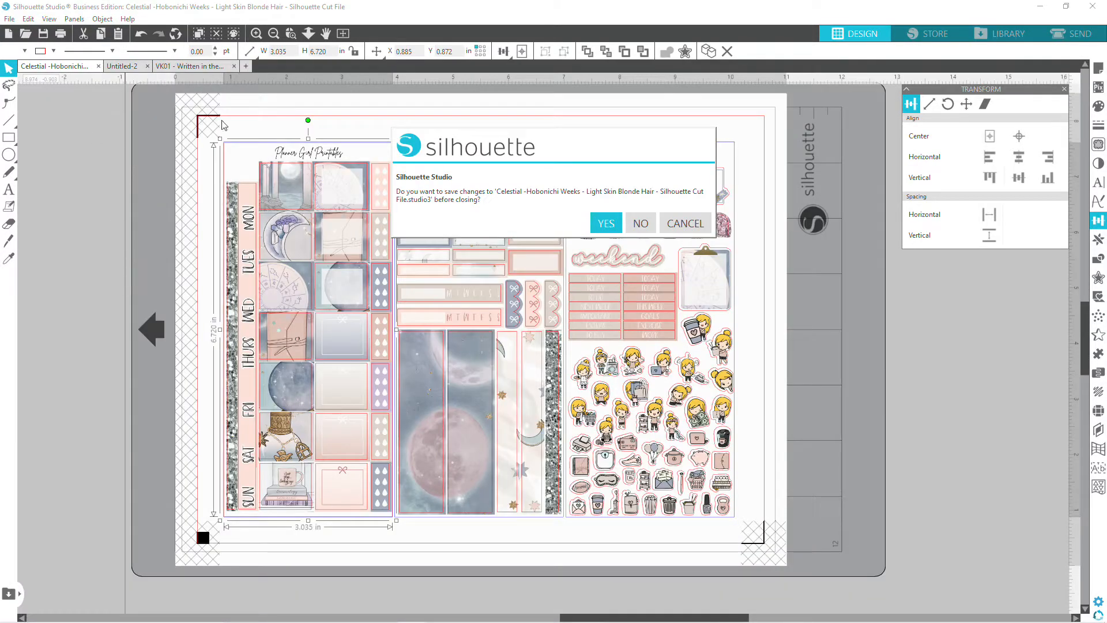
left_click(640, 223)
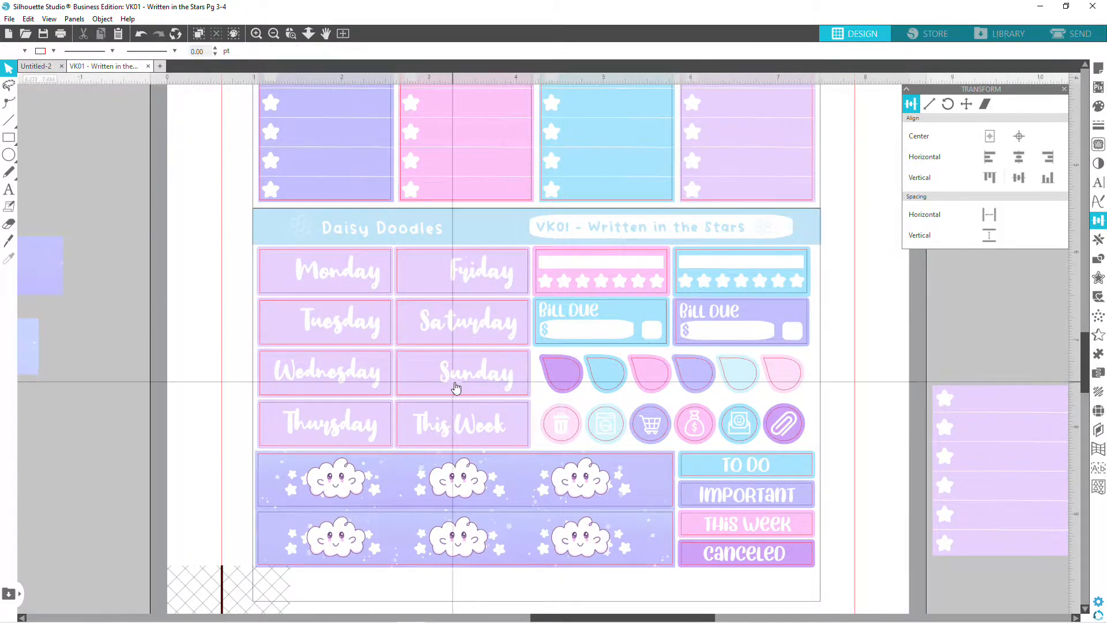
Review the sticker layout in the VK01 - Written in the Stars document and return to Untitled-2.
scroll(637, 426, "up", 3)
scroll(637, 429, "up", 4)
scroll(637, 305, "down", 3)
scroll(637, 305, "down", 6)
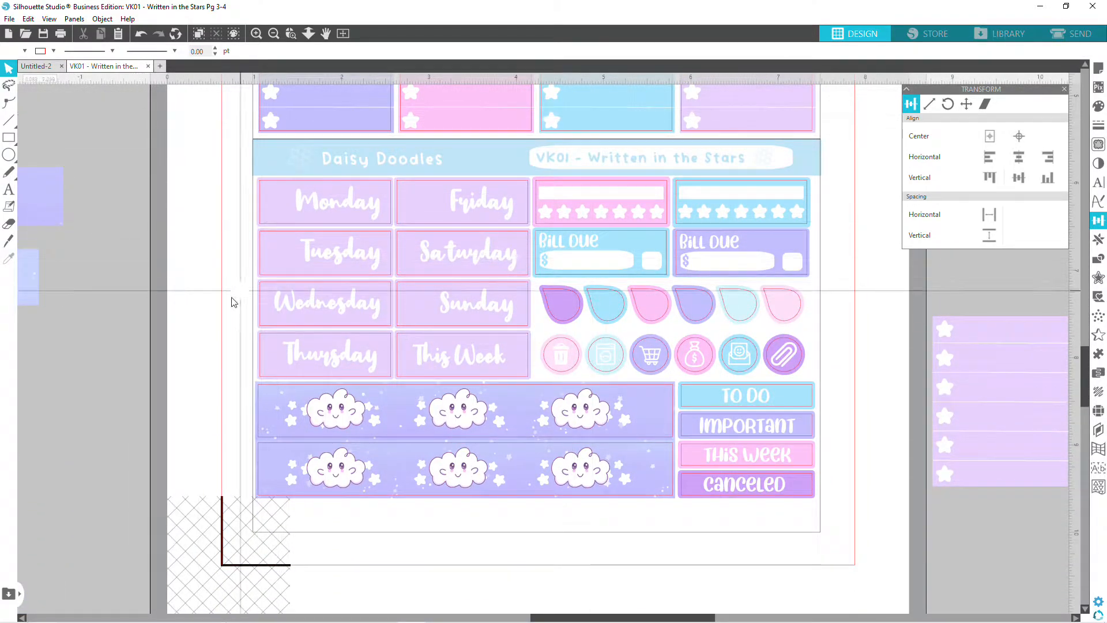
left_click(36, 66)
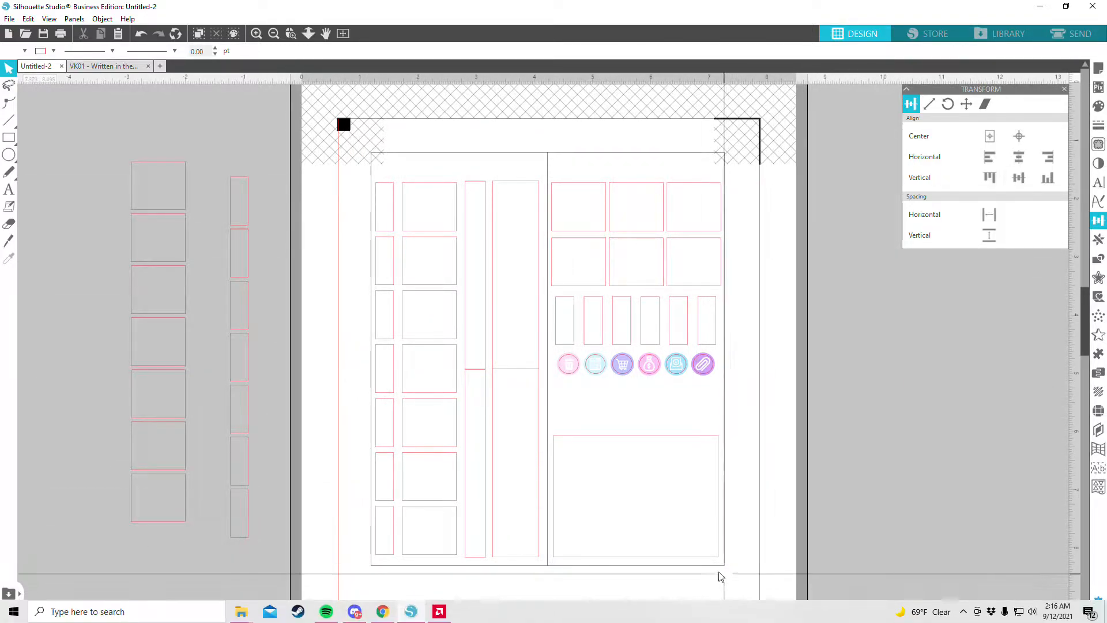
Examine the width, height and position of the two side-by-side page frames that enclose the sticker boxes.
left_click(713, 566)
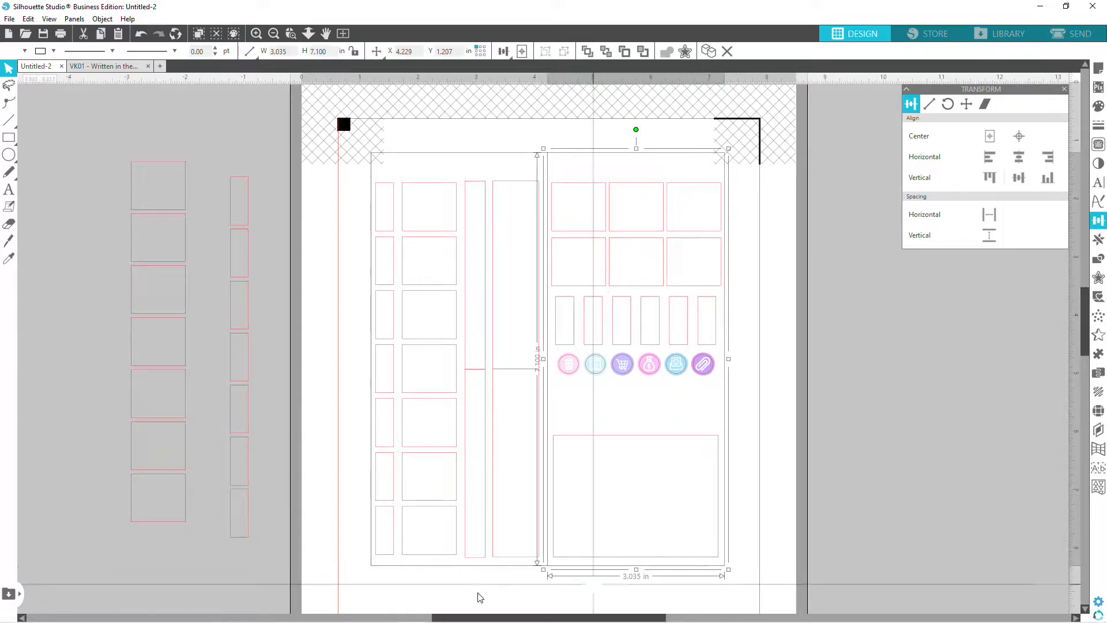
left_click(455, 566)
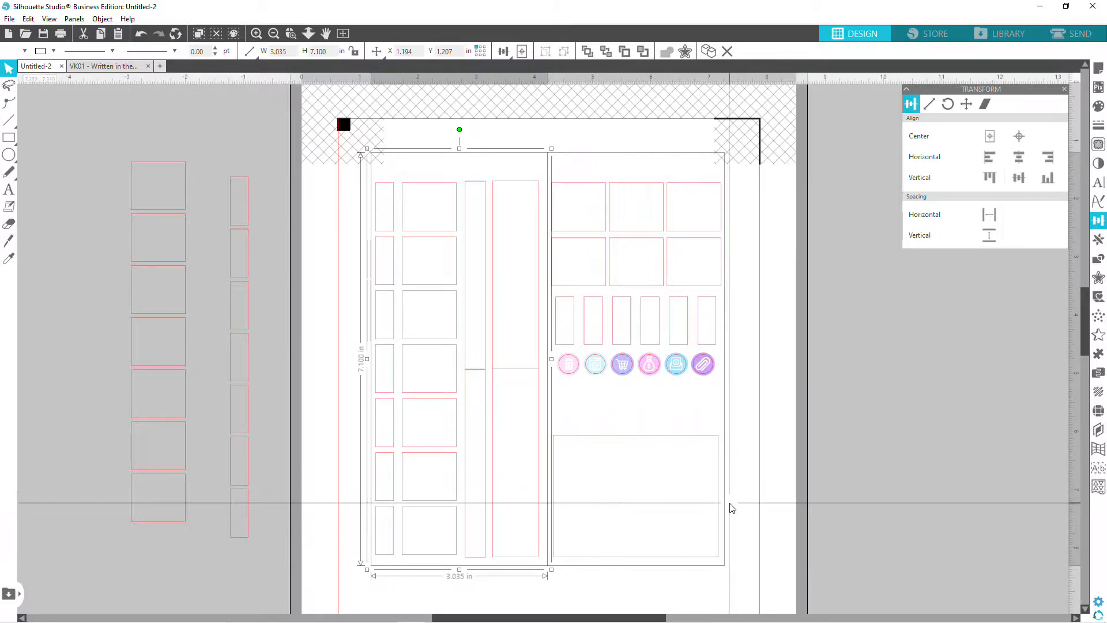
left_click(691, 571)
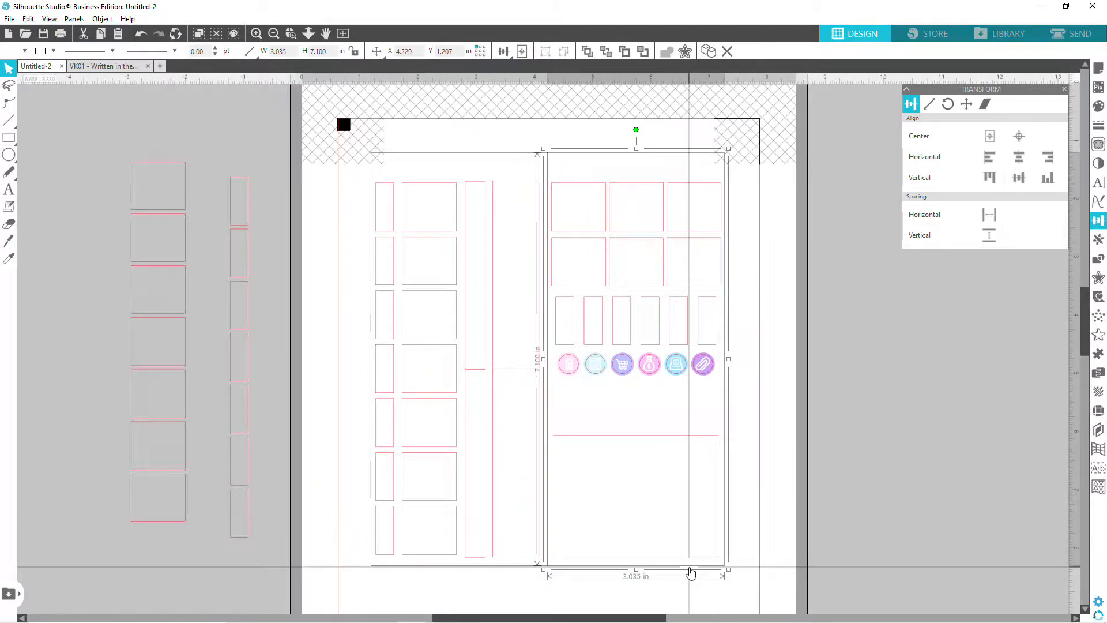
left_click(825, 549)
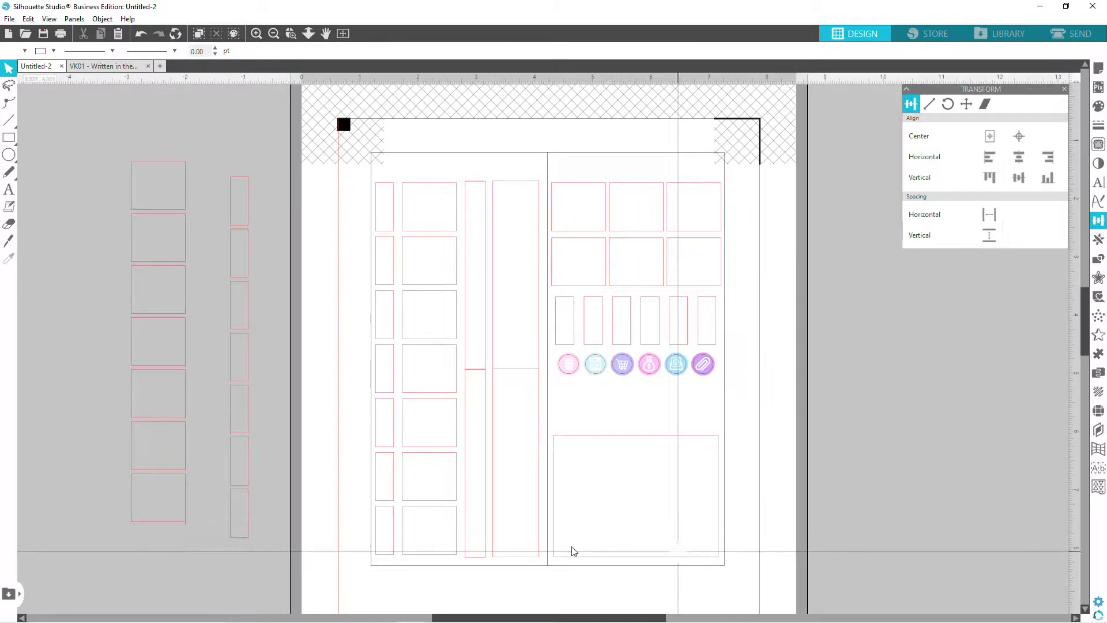
left_click(486, 567)
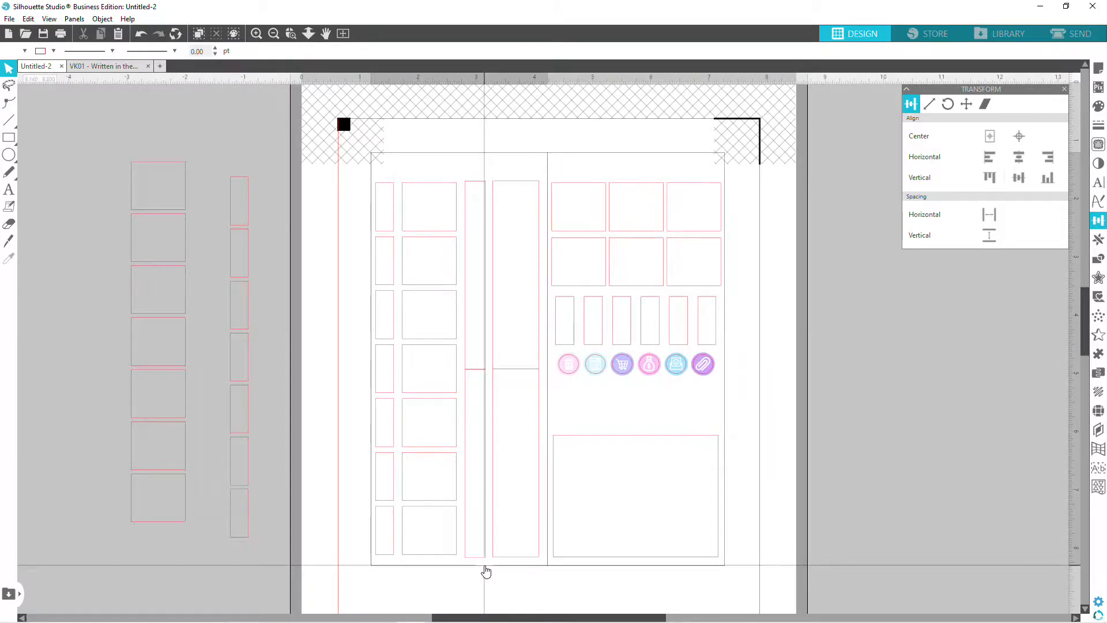
left_click(612, 568)
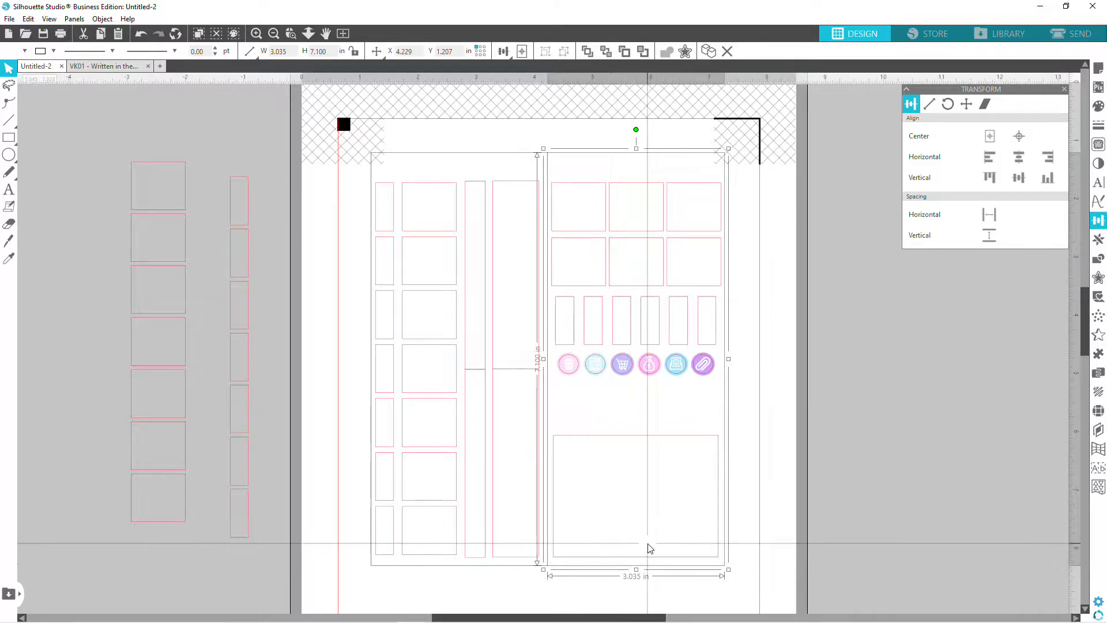
left_click(791, 465)
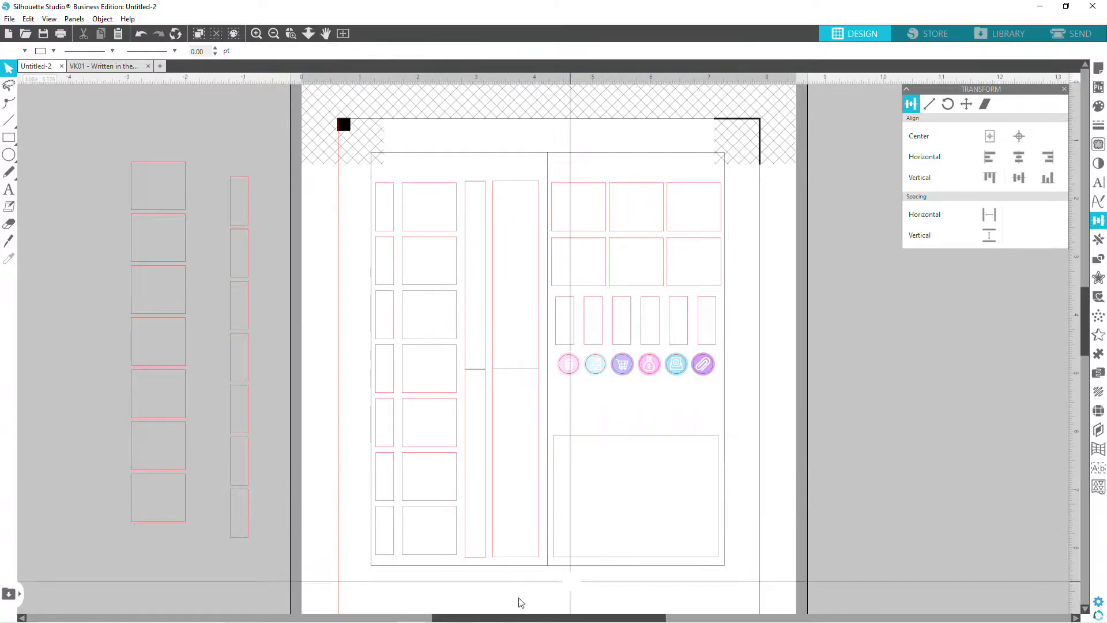
left_click(549, 570)
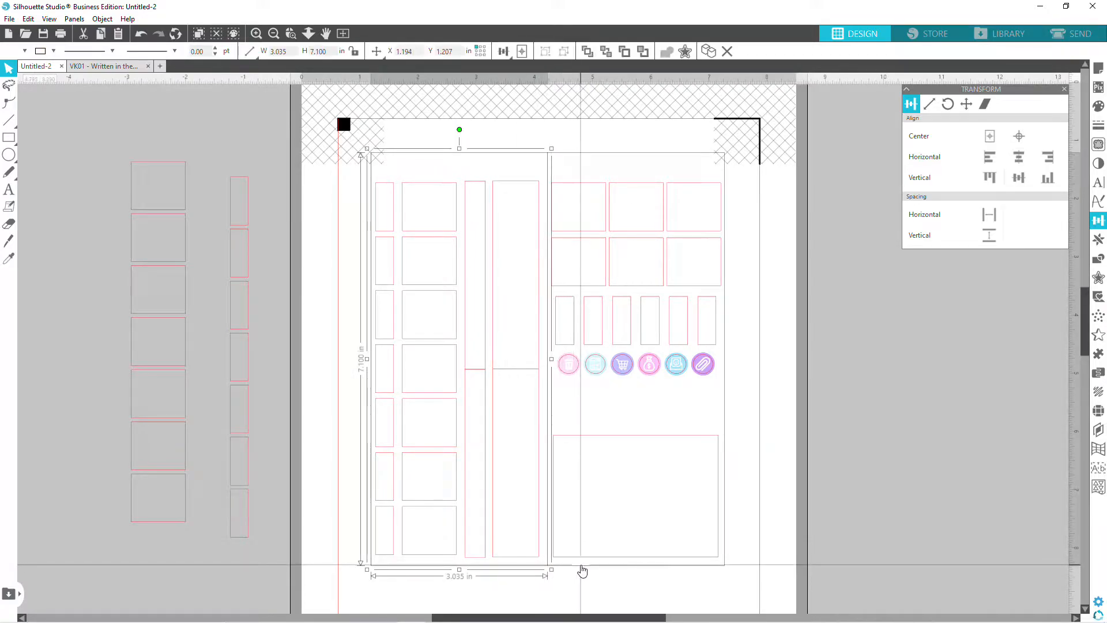
left_click(602, 566)
left_click(765, 493)
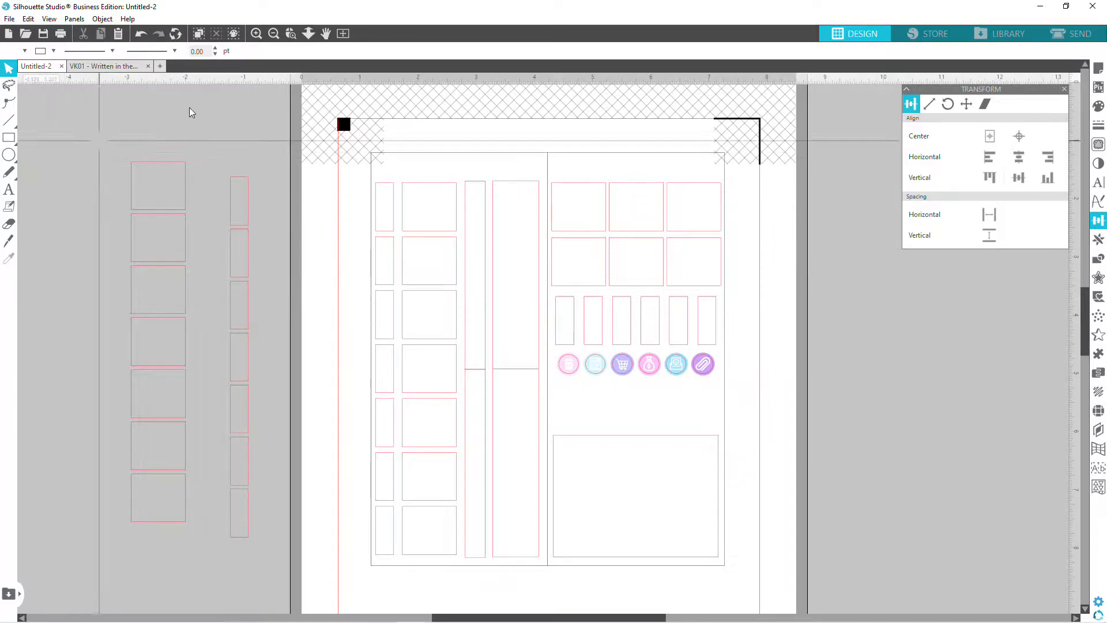
left_click(446, 155)
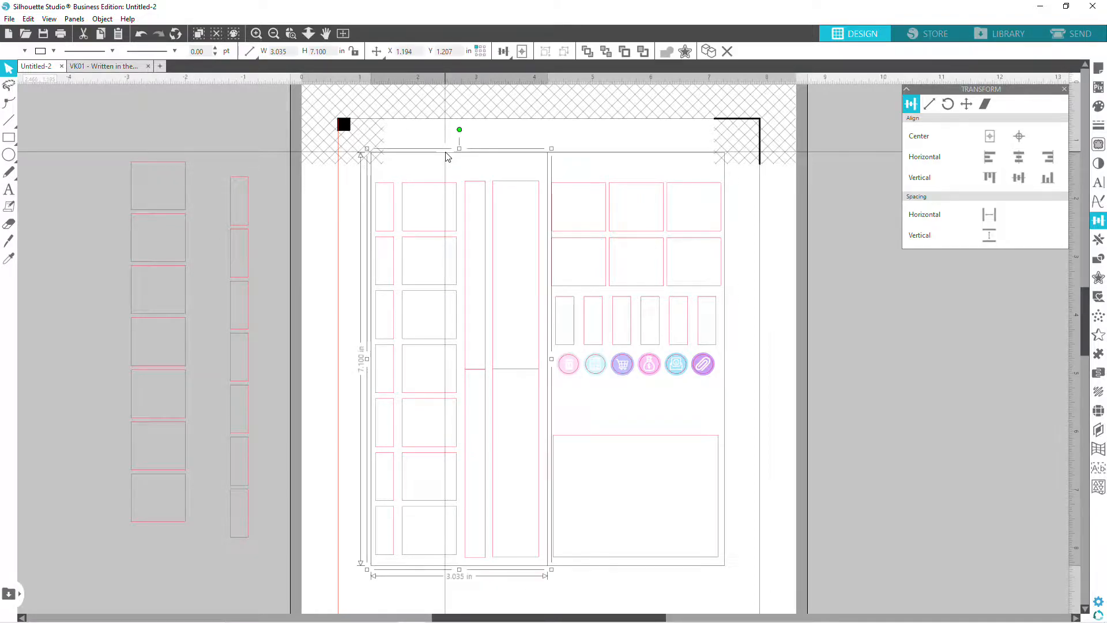
left_click(605, 154)
left_click(470, 155)
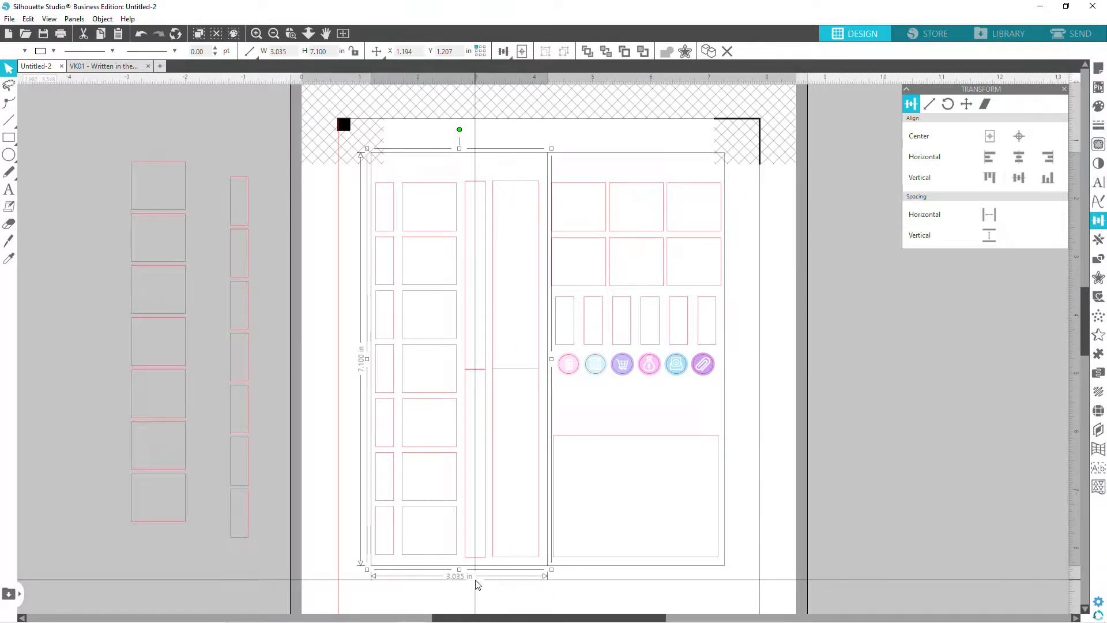
left_click(630, 570)
left_click(630, 569)
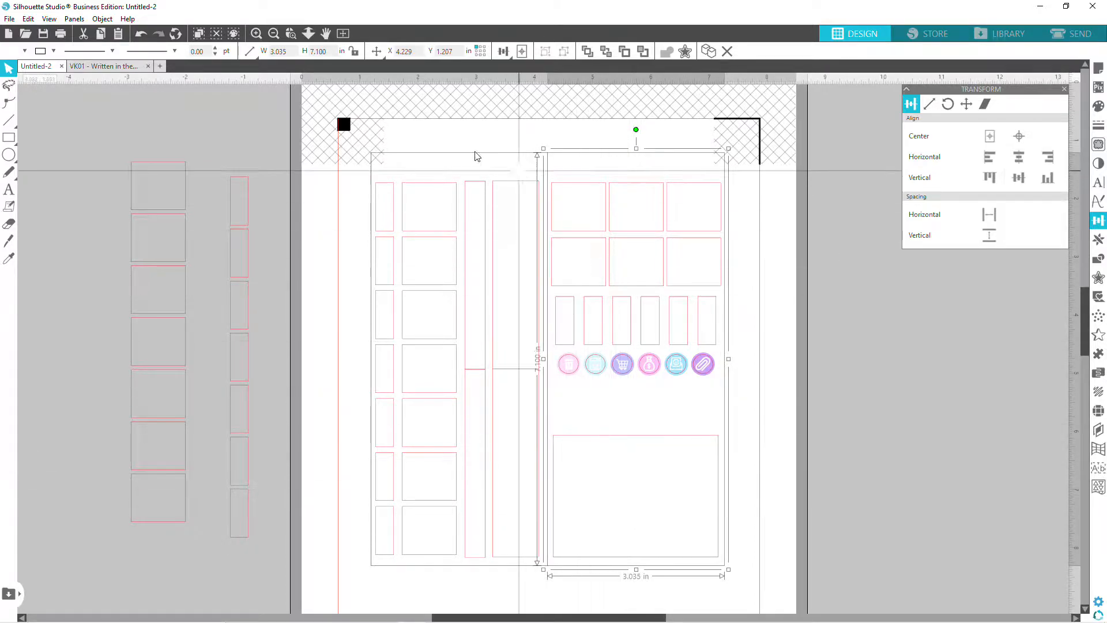
left_click(451, 160)
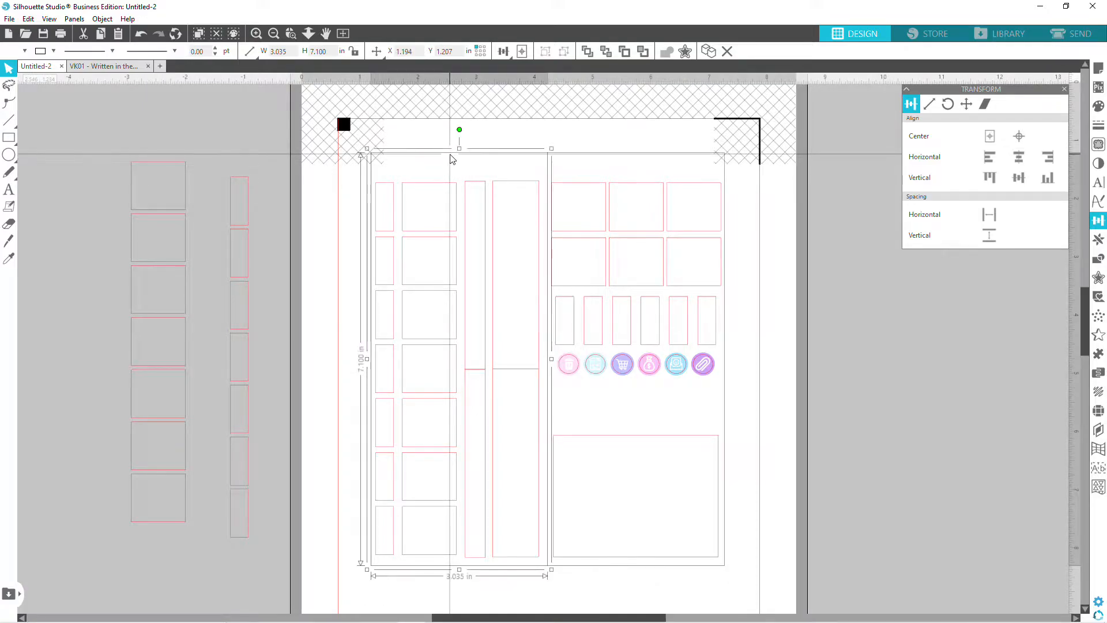
left_click_drag(452, 160, 644, 160)
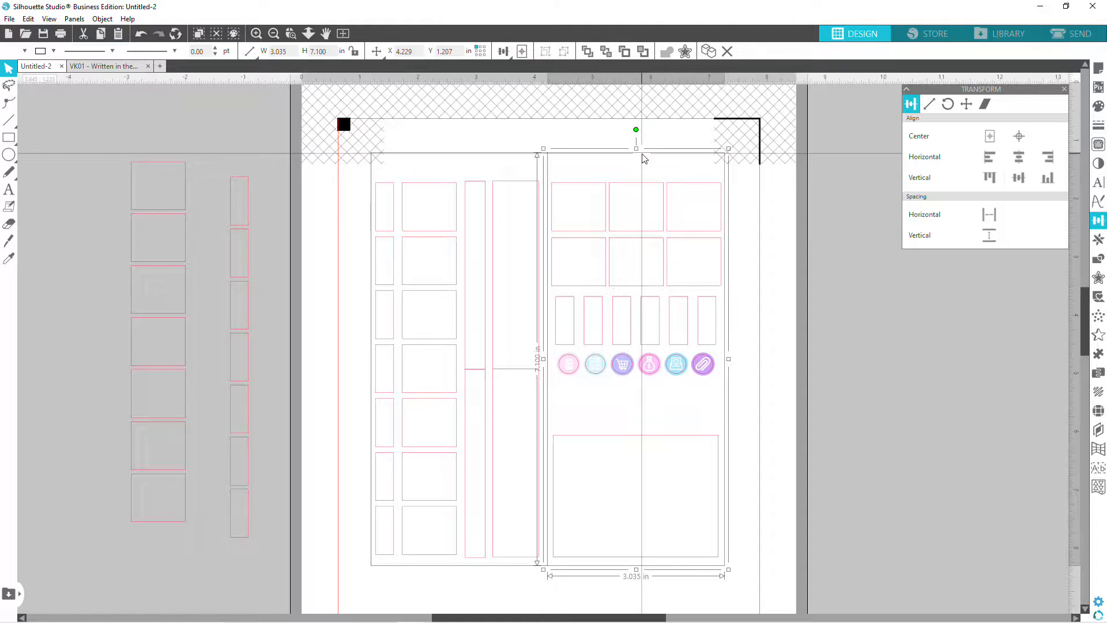
key("ctrl+z")
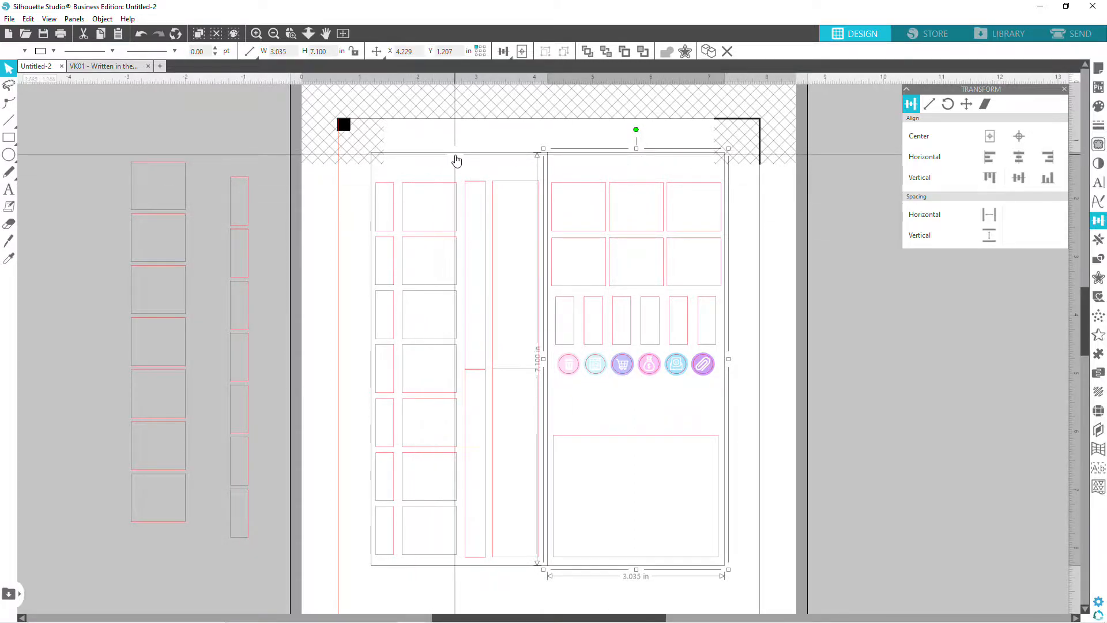
left_click(572, 127)
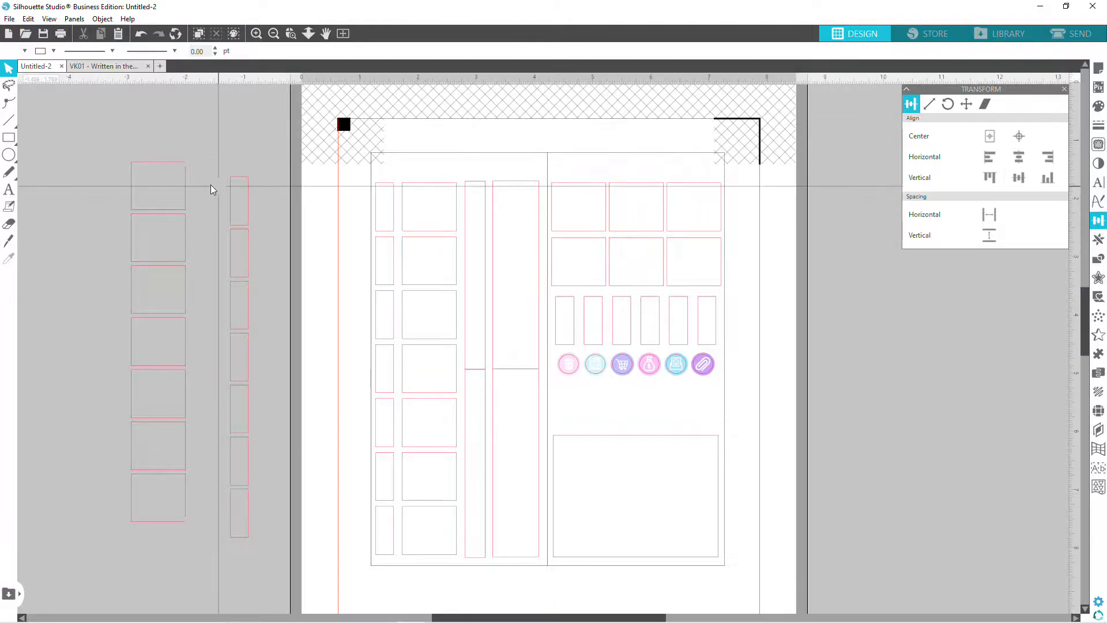
Draw a rectangle about 1.56 in wide and 4.53 in high on the empty area beside the page, left of the loose boxes.
left_click(487, 165)
left_click(10, 139)
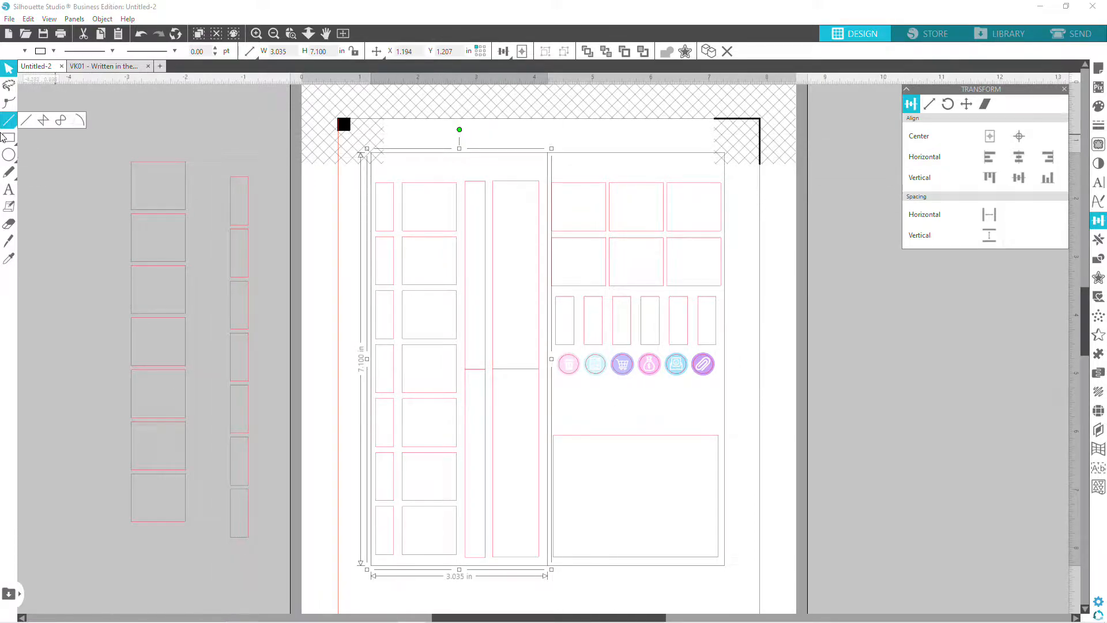
left_click(9, 138)
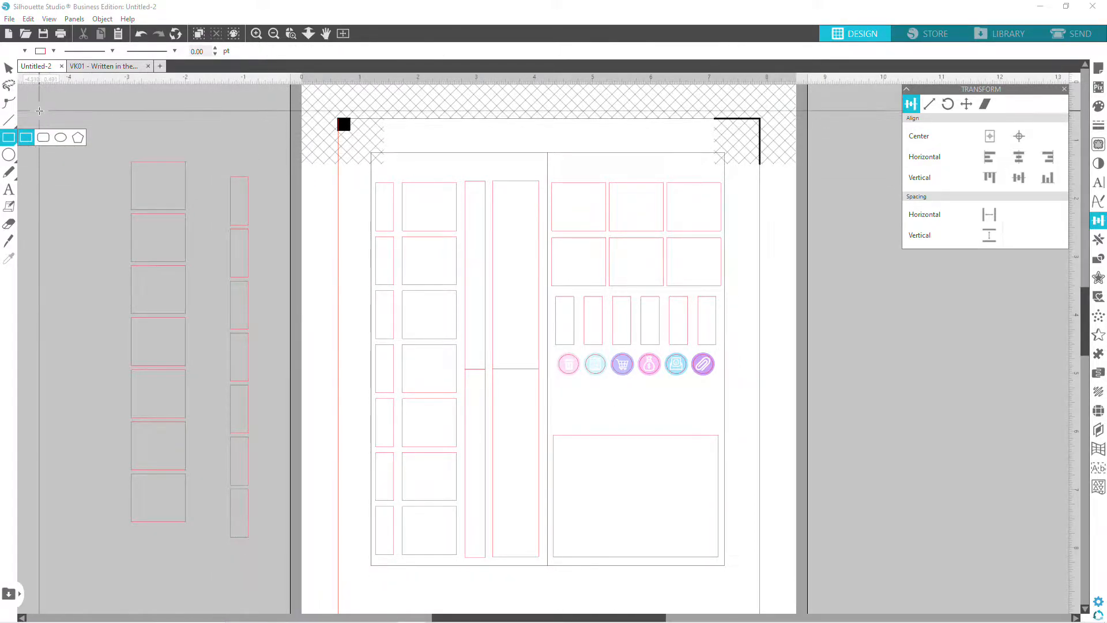
left_click_drag(29, 112, 120, 375)
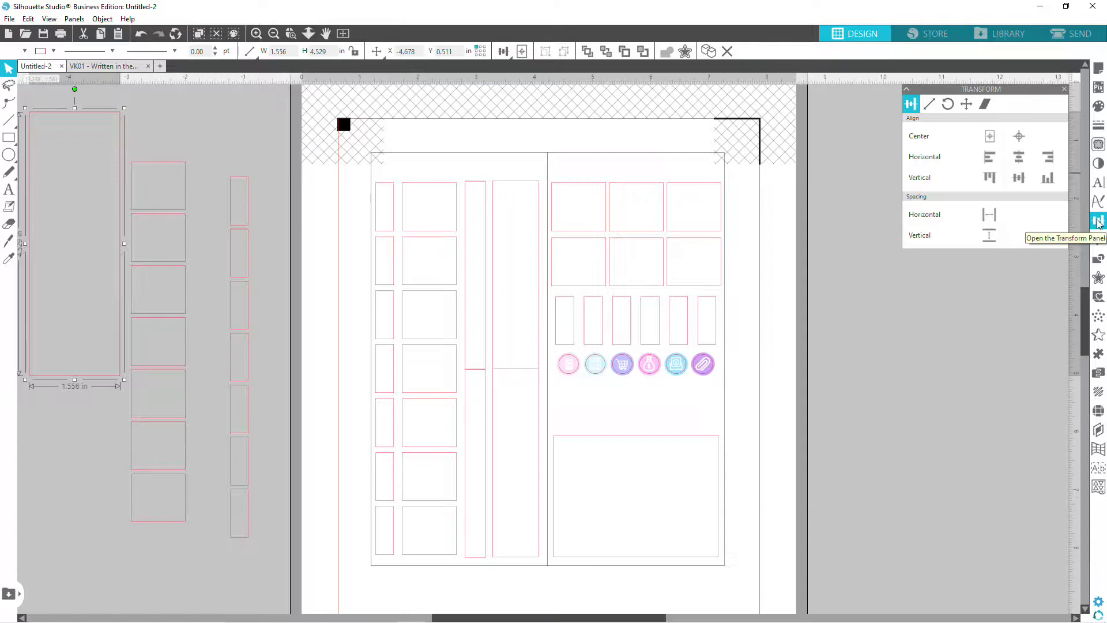
Show the scale settings, resize the new rectangle to about 1.17 × 2.91 in and move it down beside the loose boxes.
left_click(930, 105)
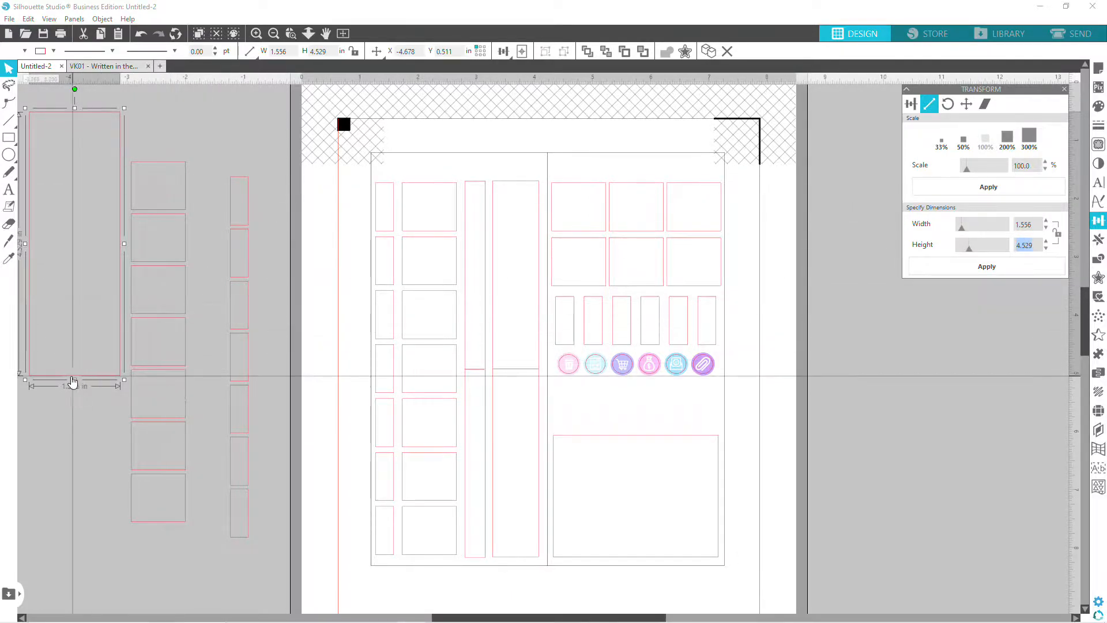
left_click_drag(75, 379, 75, 285)
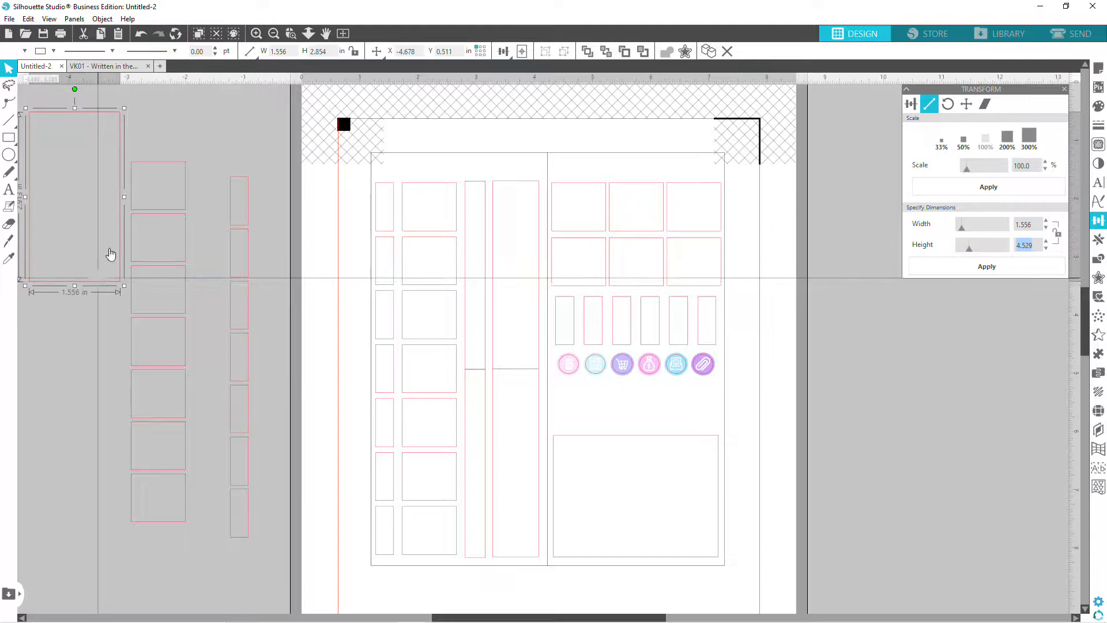
left_click_drag(125, 199, 101, 198)
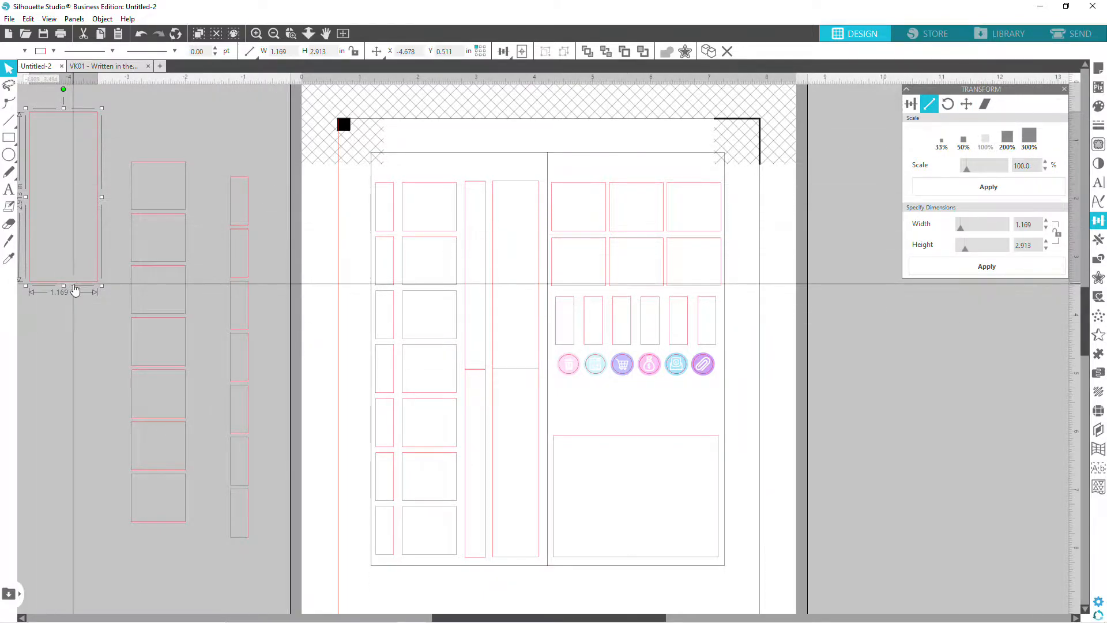
left_click_drag(84, 281, 87, 375)
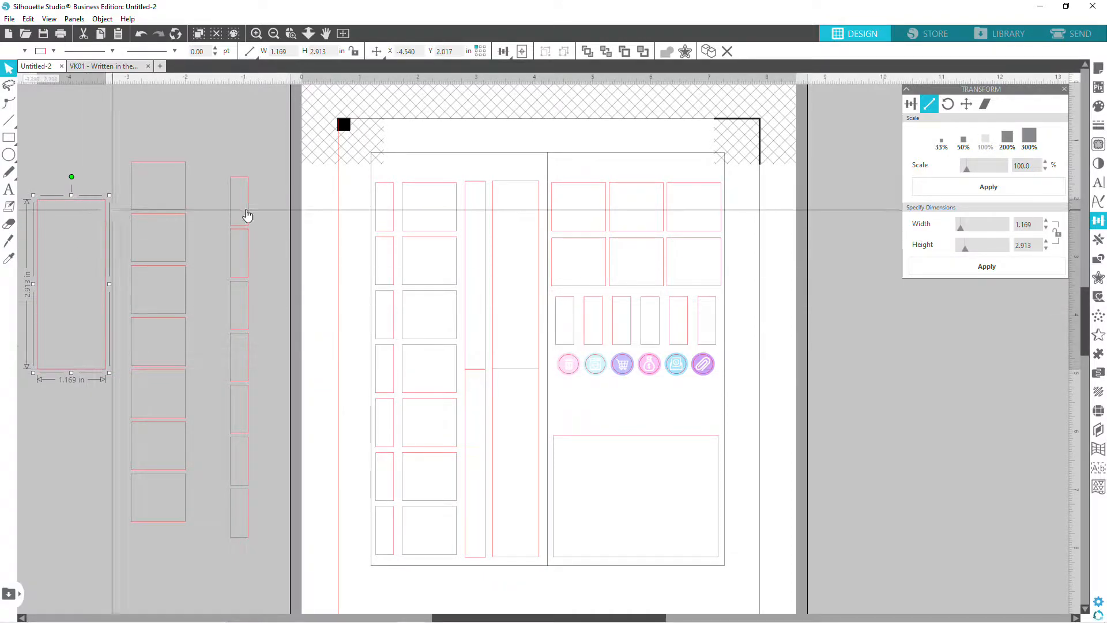
Examine the dimensions of the narrow boxes, wide boxes and tall strips inside the left page frame.
left_click(442, 168)
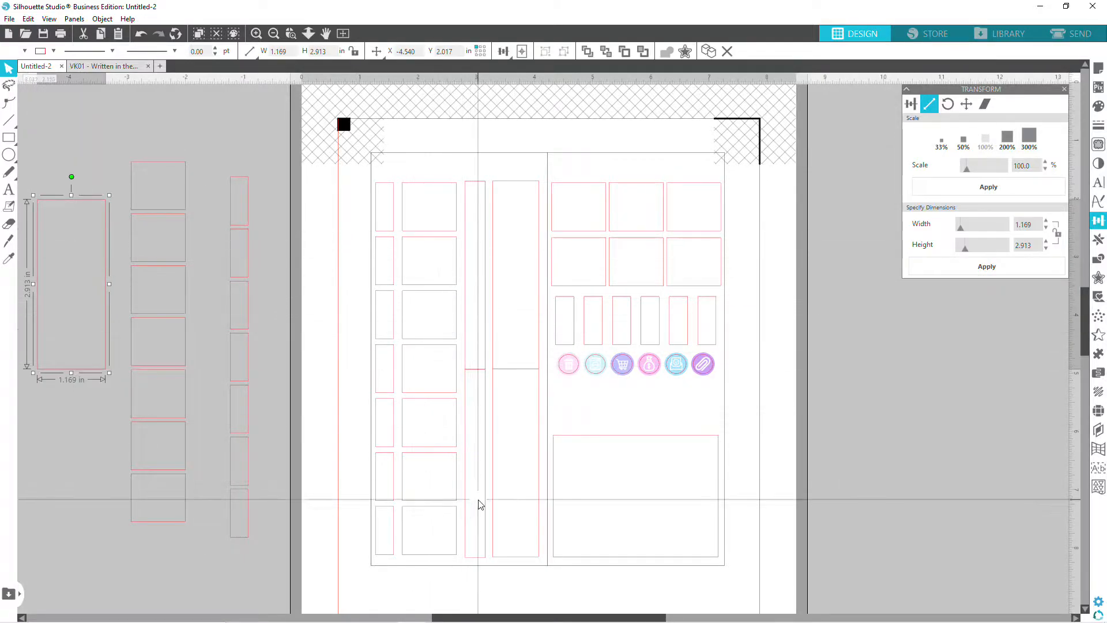
left_click(381, 163)
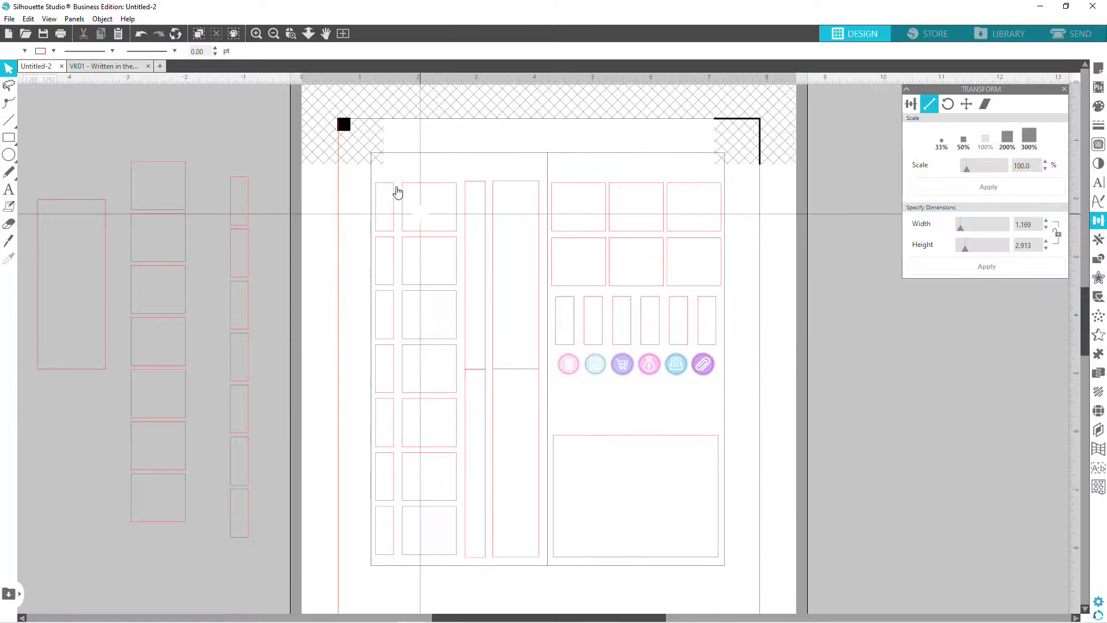
left_click_drag(389, 173, 380, 536)
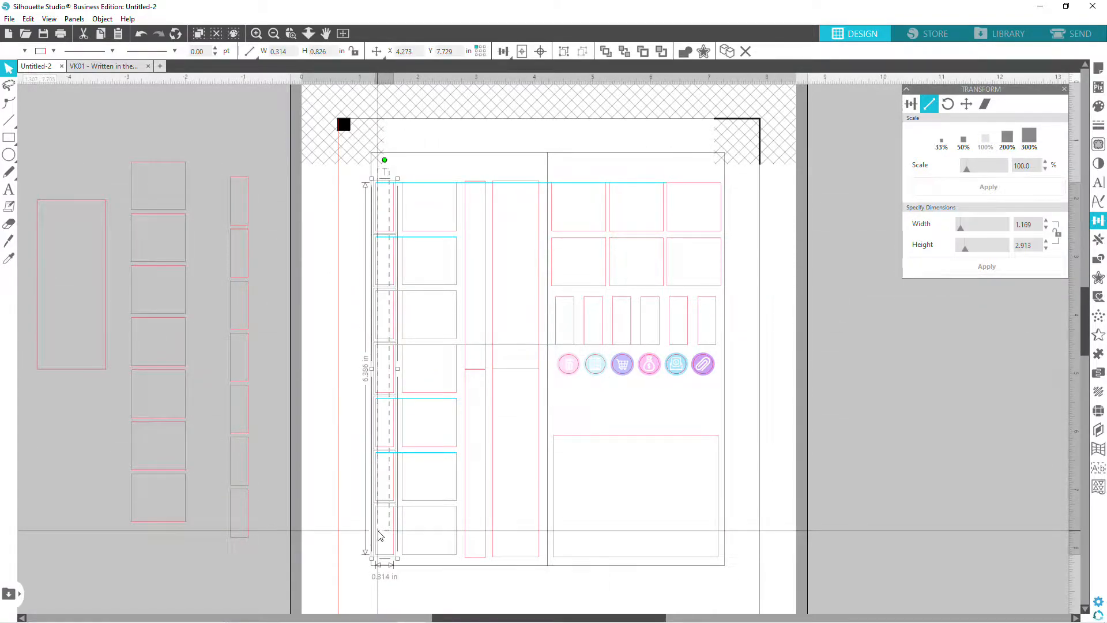
left_click_drag(442, 168, 433, 542)
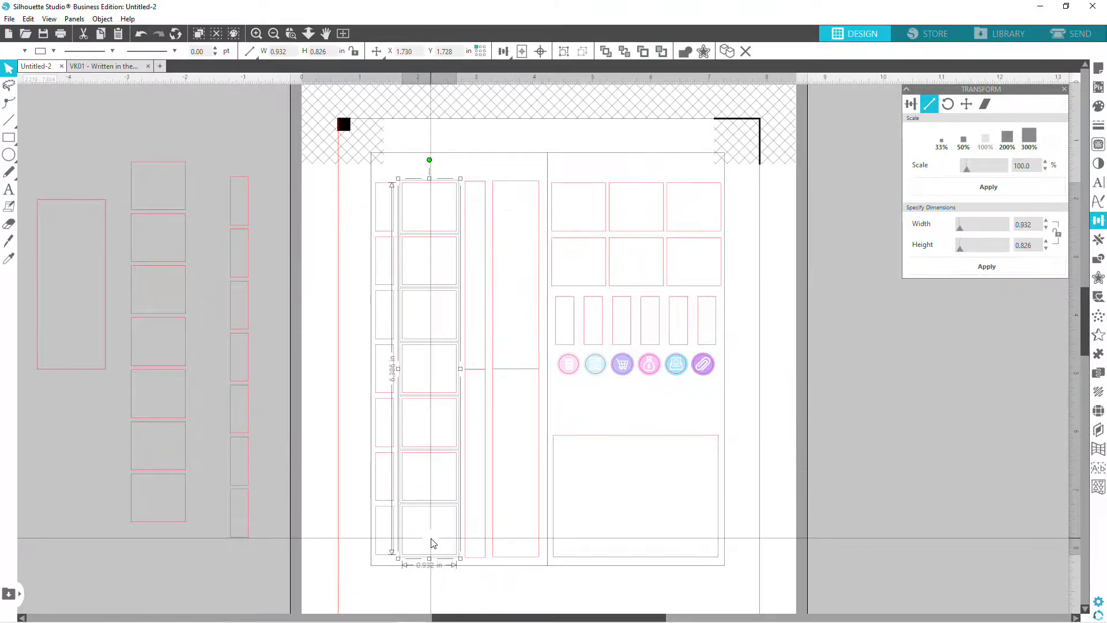
left_click(825, 453)
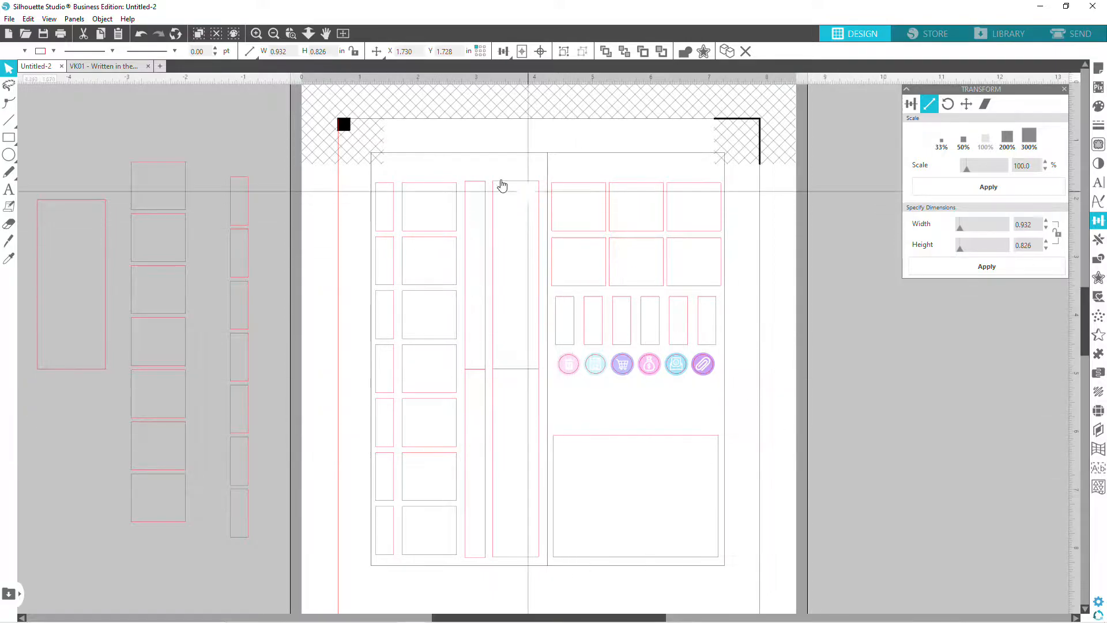
left_click_drag(482, 168, 476, 473)
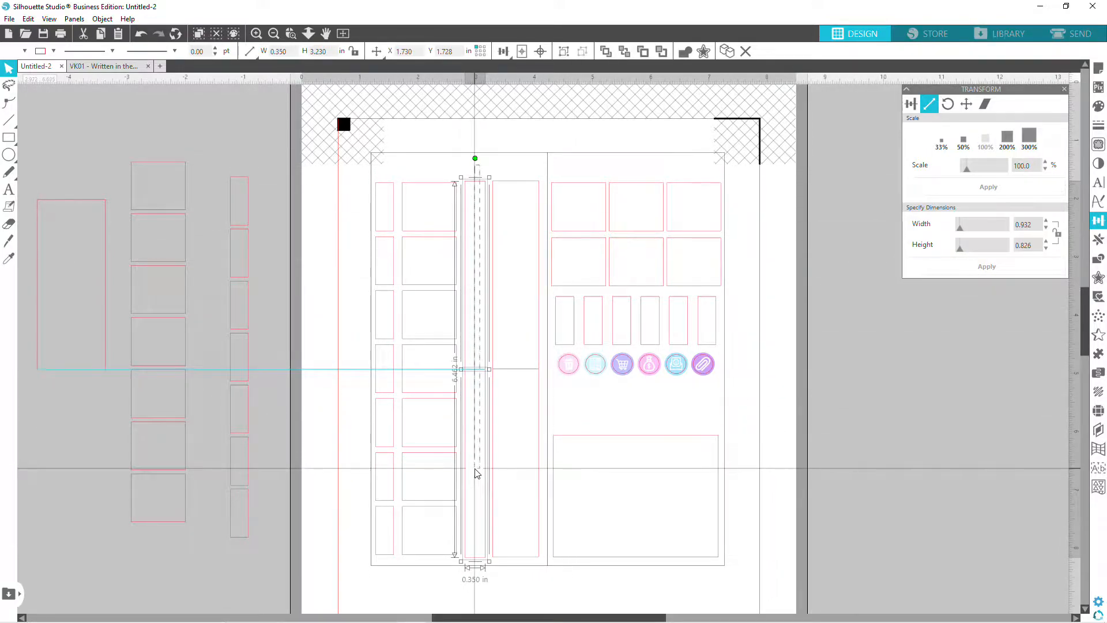
left_click(516, 163)
left_click_drag(526, 339, 526, 341)
left_click(526, 341)
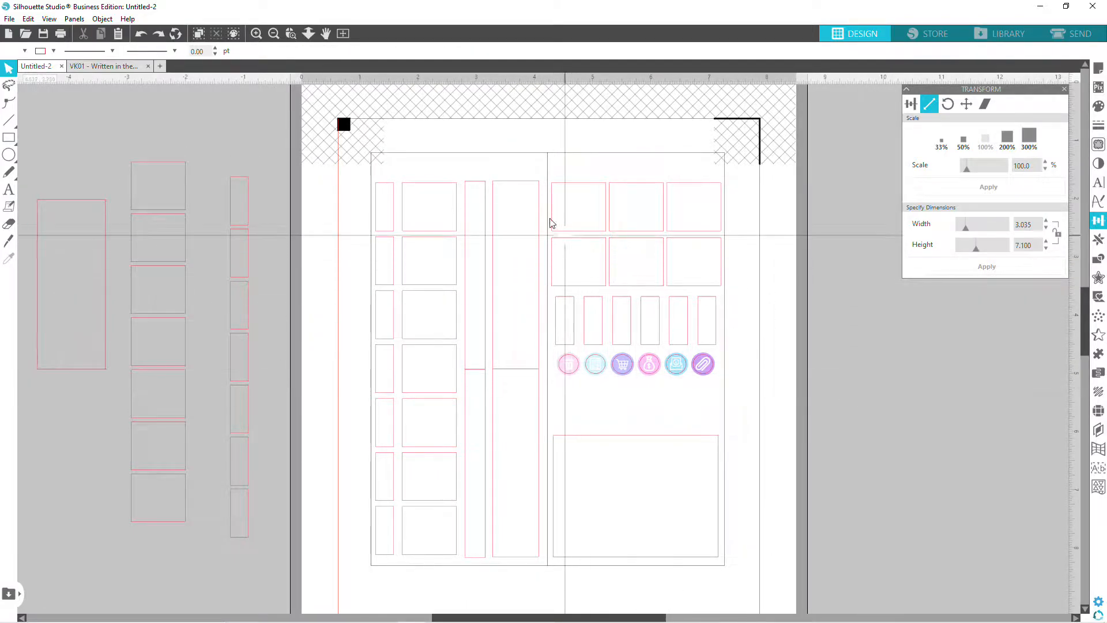
Examine the dimensions of the tall strip, the six-box grid and the large bottom box, and the space above that box.
left_click(522, 182)
left_click(538, 435, "shift")
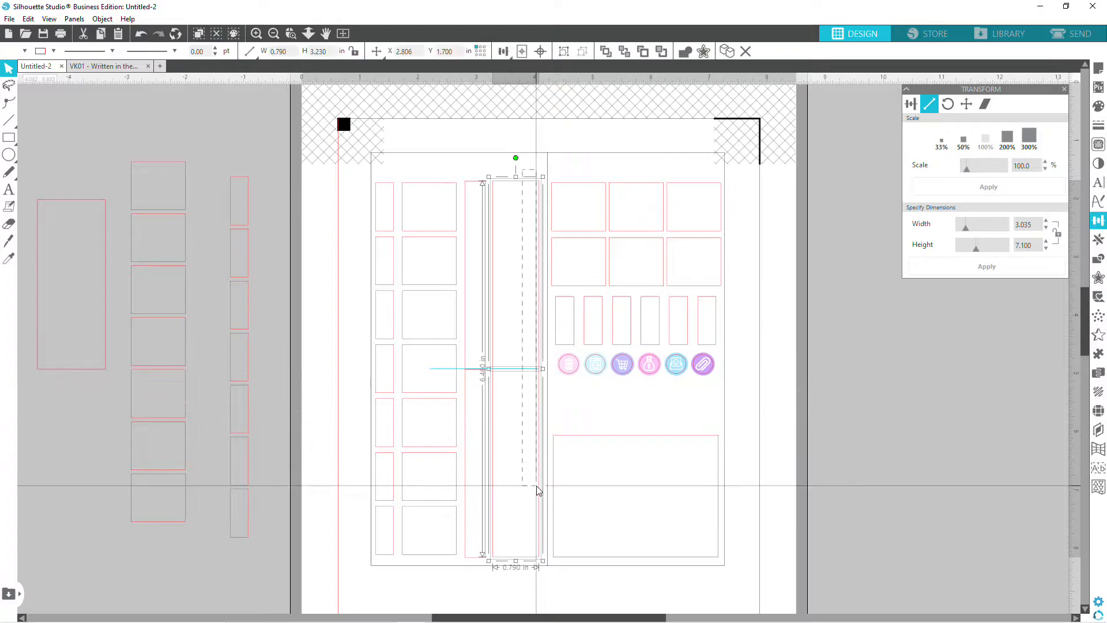
left_click(844, 424)
left_click_drag(585, 168, 815, 317)
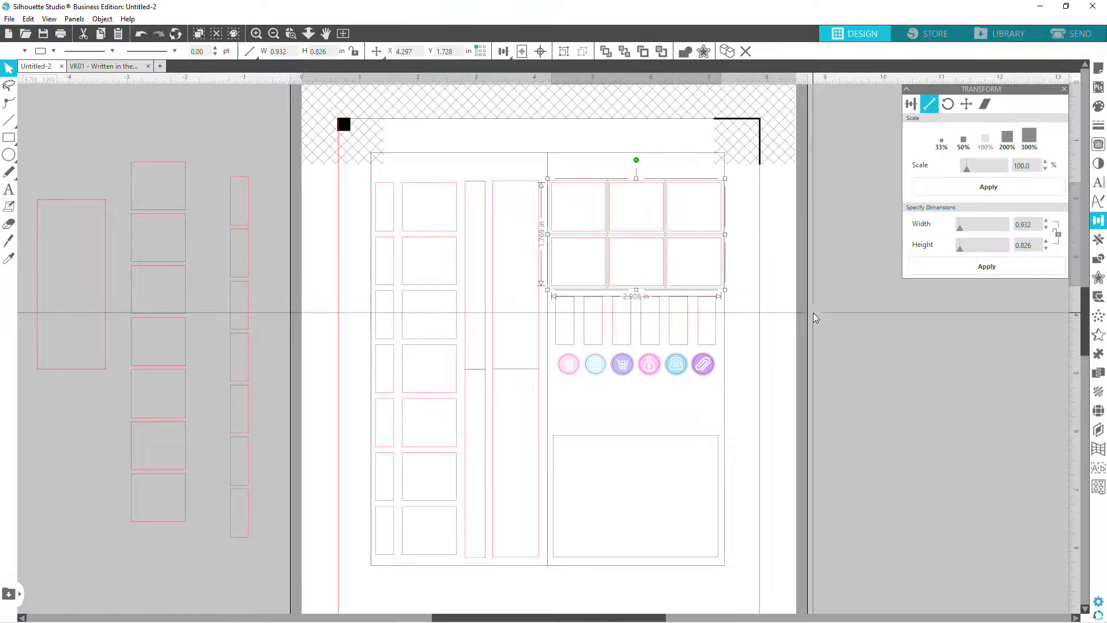
left_click(813, 312)
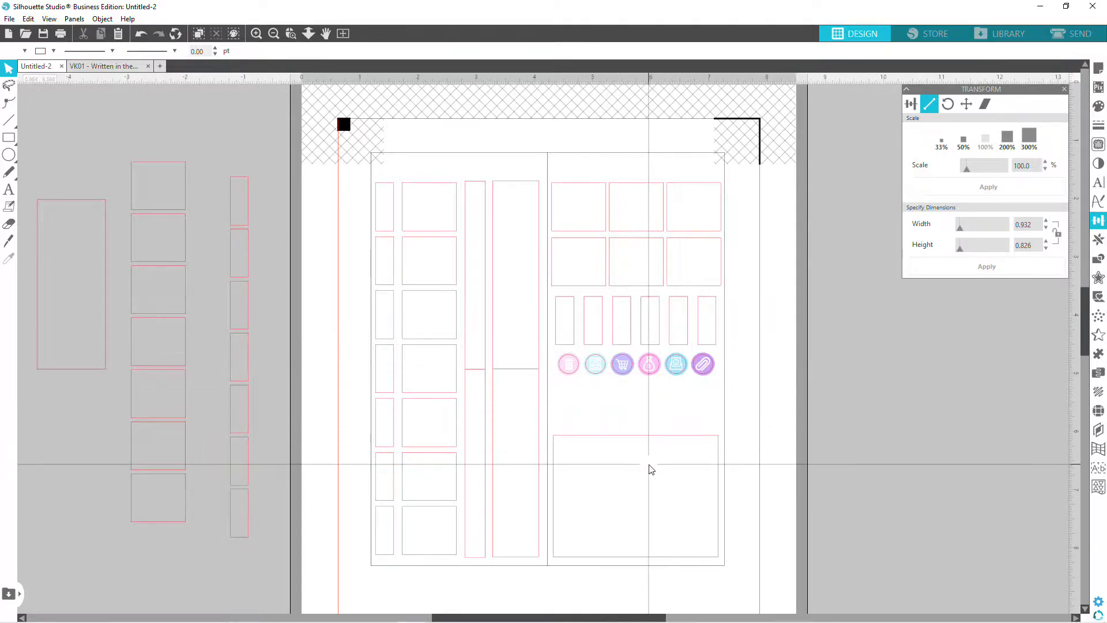
left_click(654, 437)
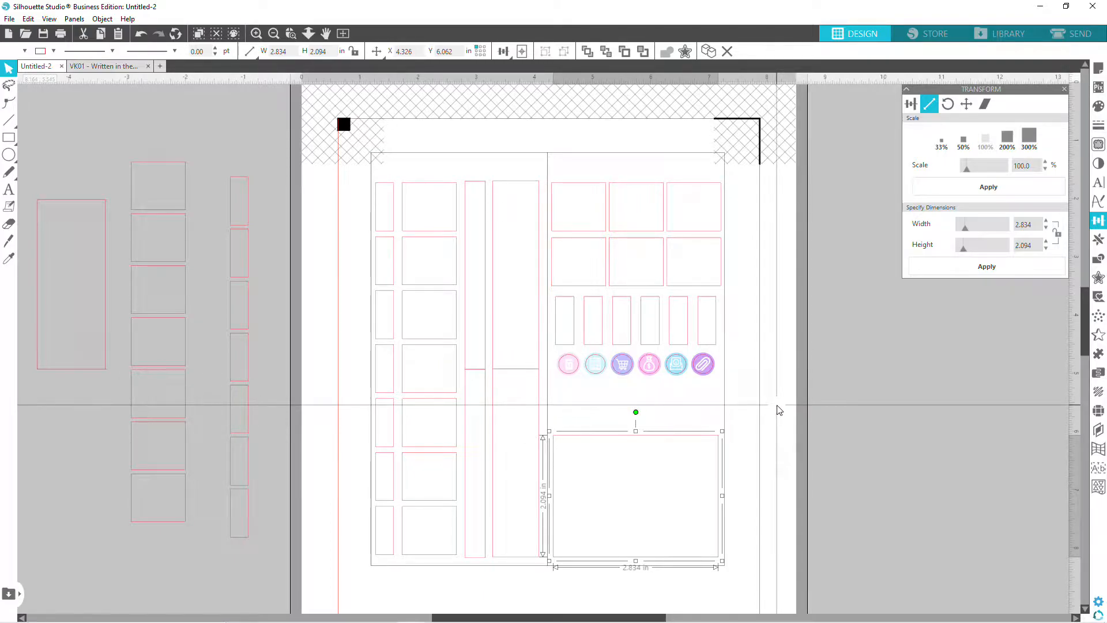
left_click_drag(555, 385, 719, 425)
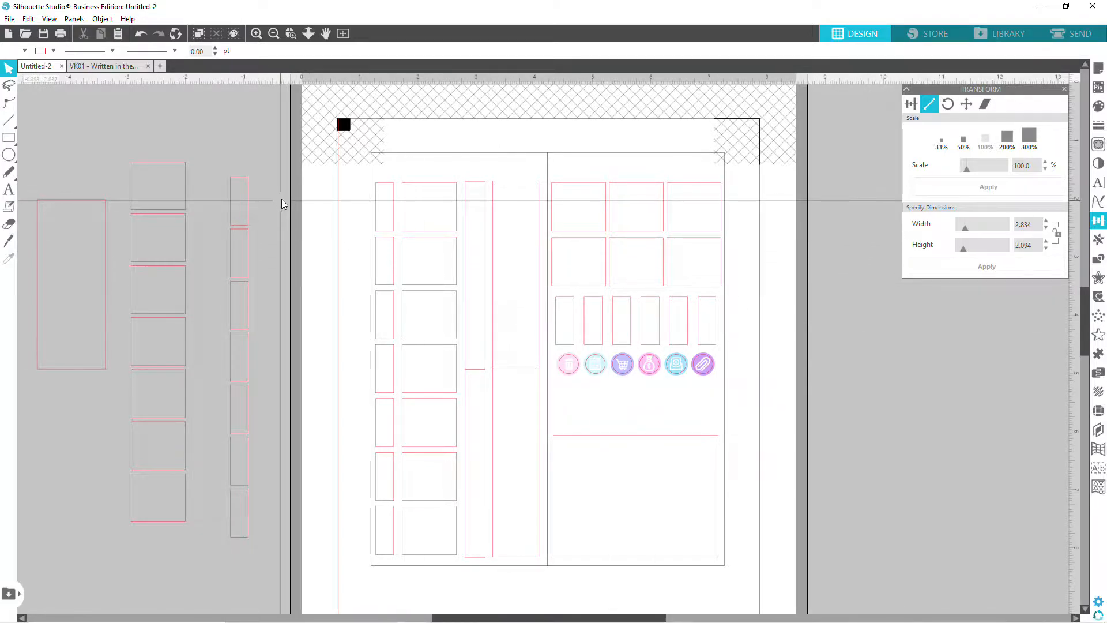
left_click(385, 168)
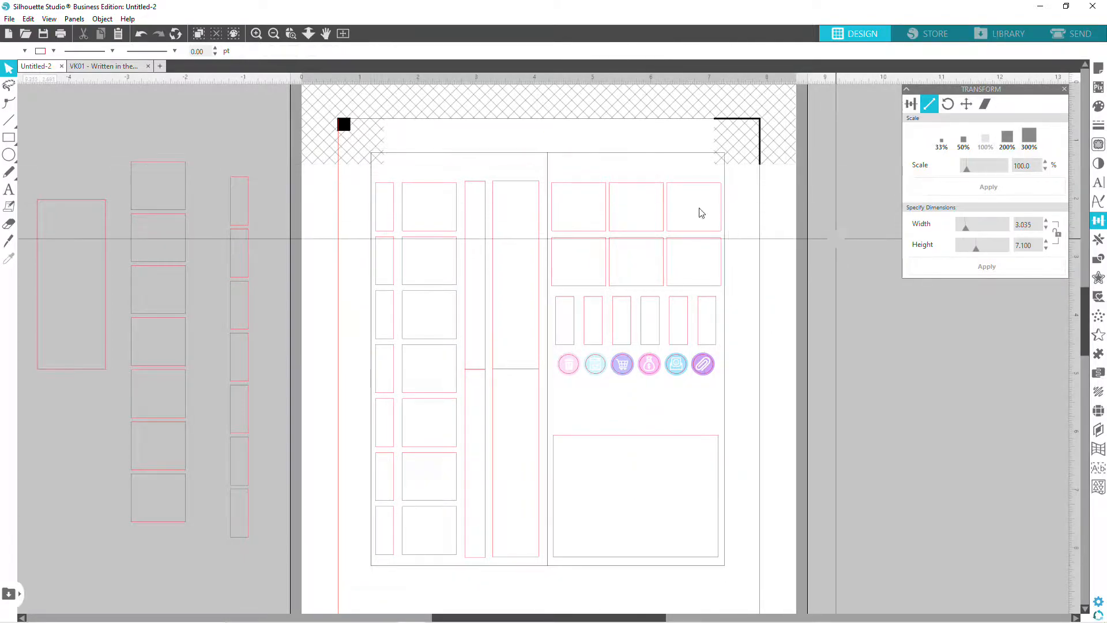
Ungroup the logo and title label on the blue header of the VK01 - Written in the Stars file.
left_click(110, 66)
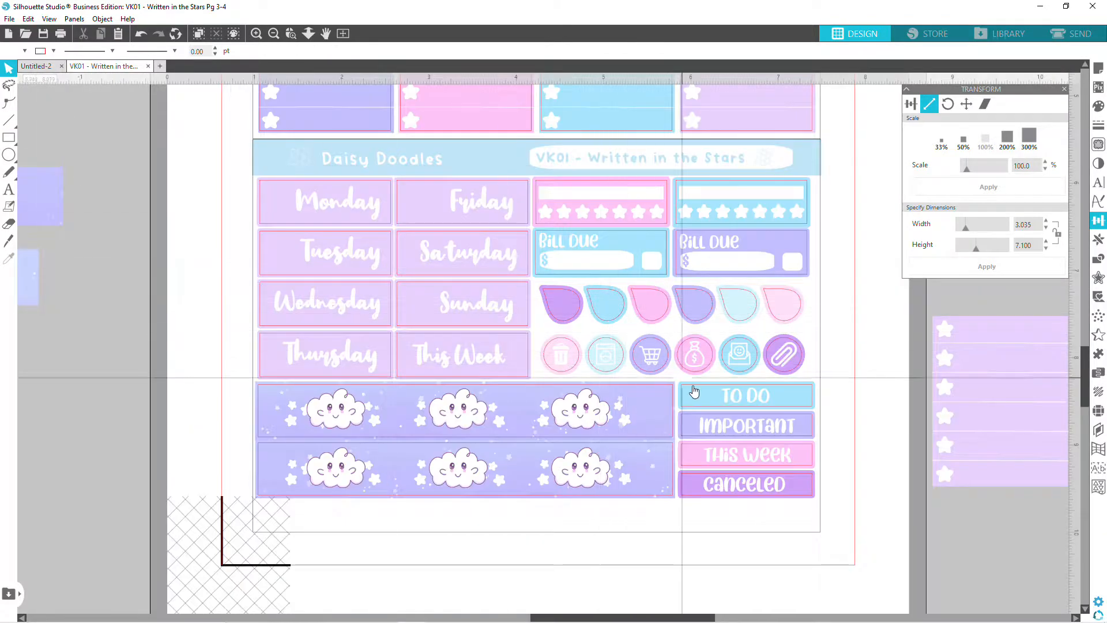
scroll(692, 388, "up", 5)
left_click(375, 302)
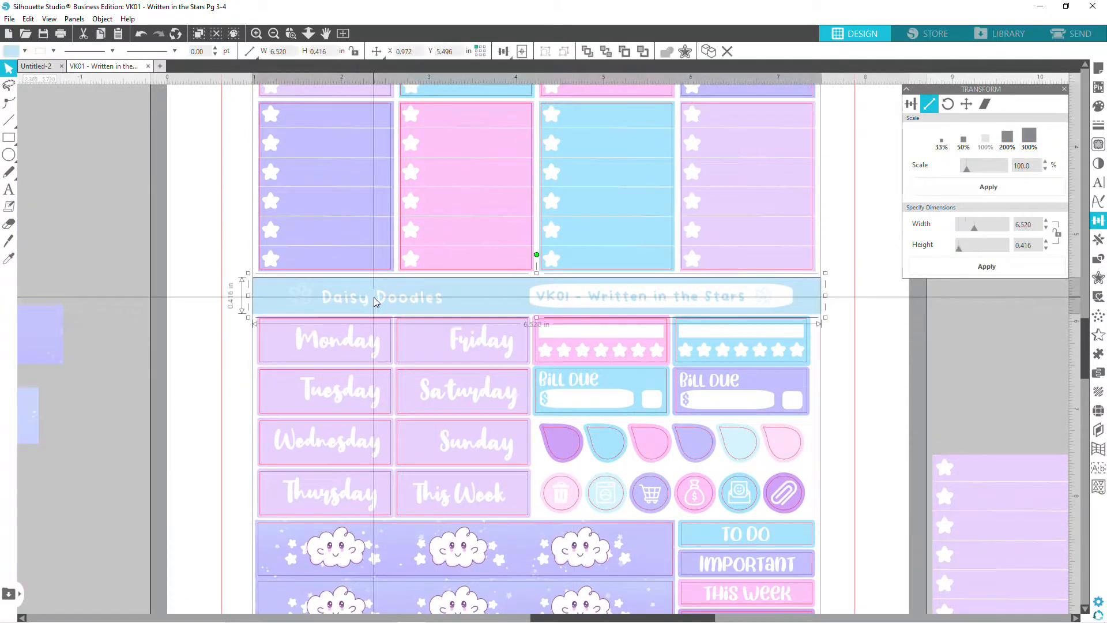
right_click(368, 296)
left_click(429, 487)
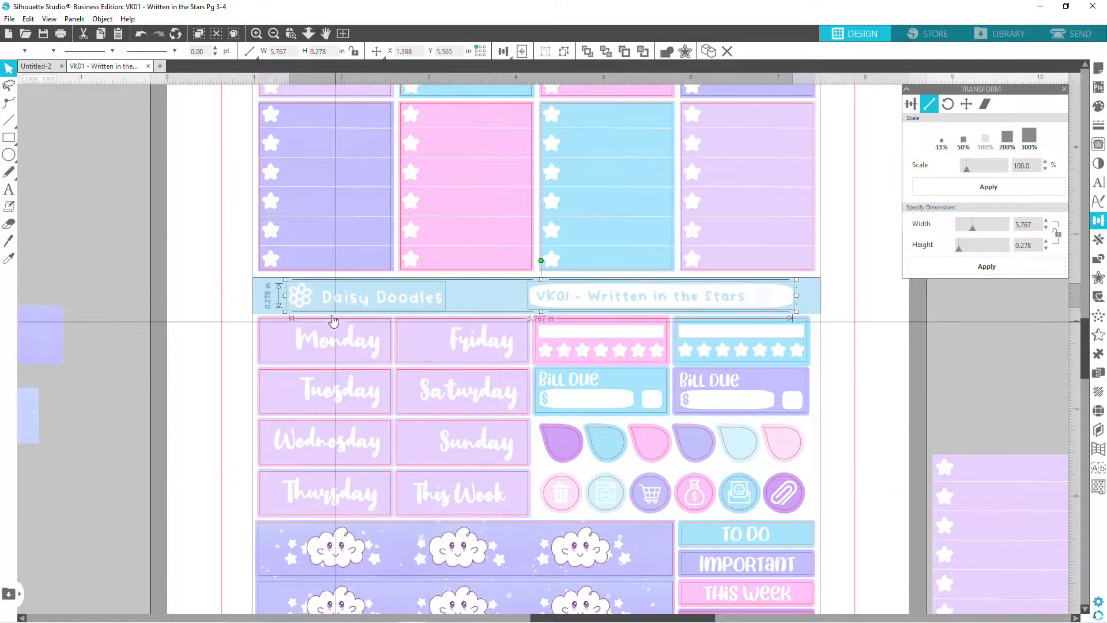
Copy the Daisy Doodles logo into Untitled-2 and place it on the empty area to the right of the page.
left_click(325, 301)
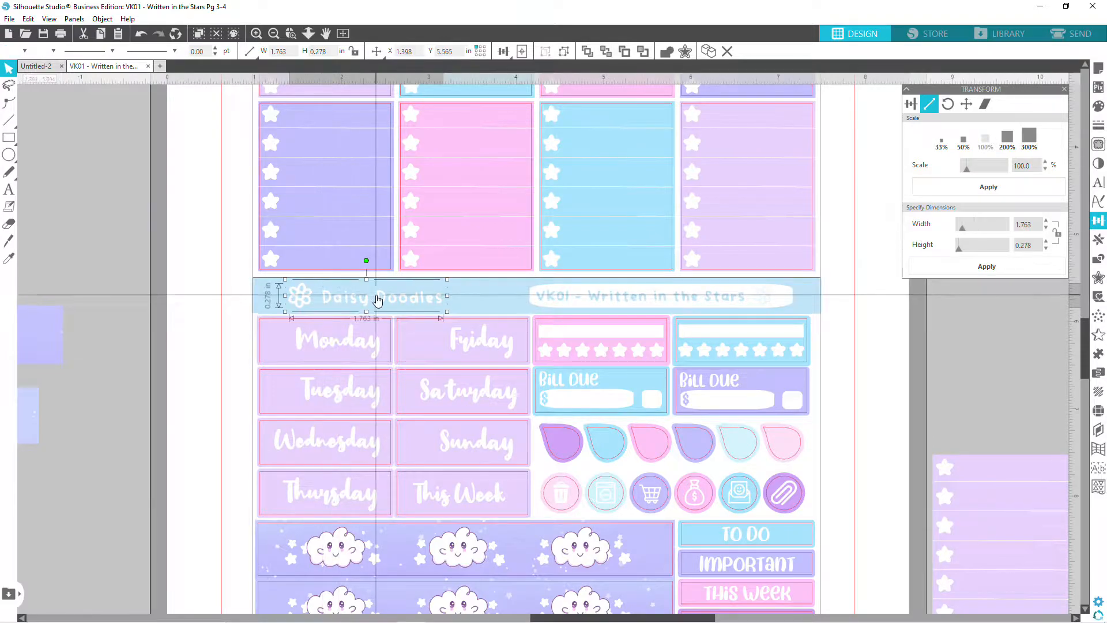
left_click(40, 66)
key("ctrl+v")
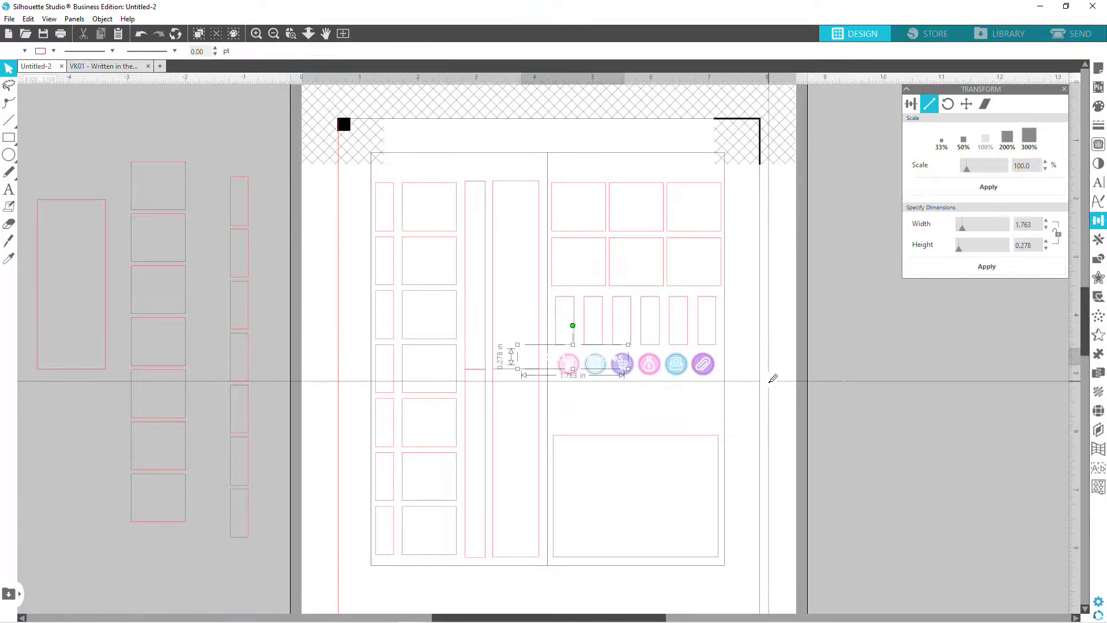
left_click_drag(534, 370, 839, 330)
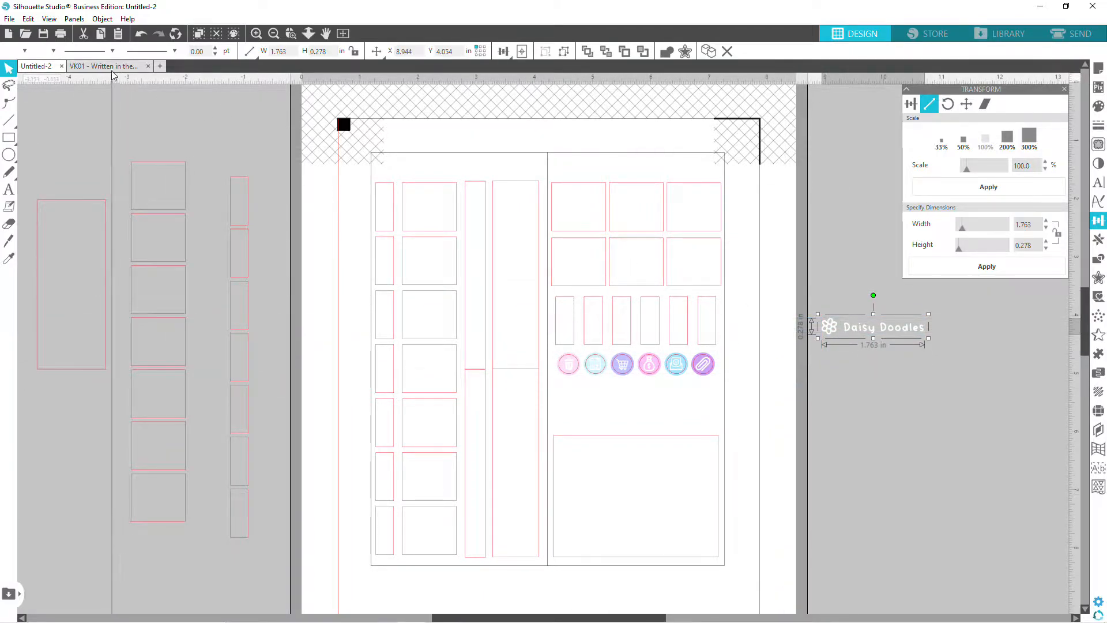
Copy the blue header bar from the VK01 file into Untitled-2 and fit it across the left frame's top, about 3.03 × 0.42 in.
left_click(109, 67)
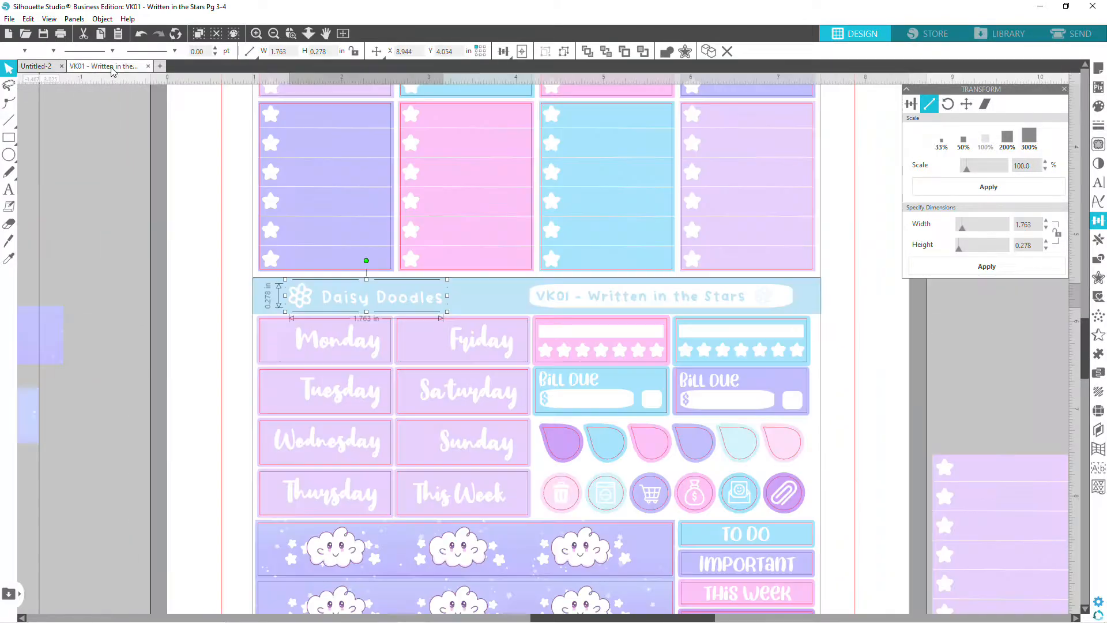
left_click(498, 295)
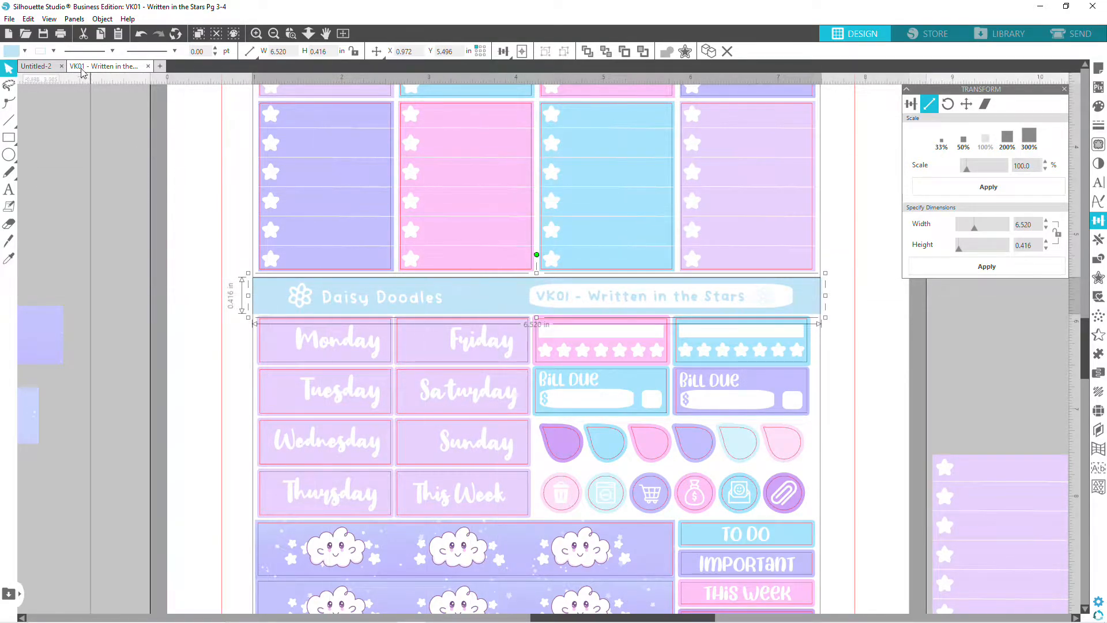
left_click(46, 68)
key("ctrl+v")
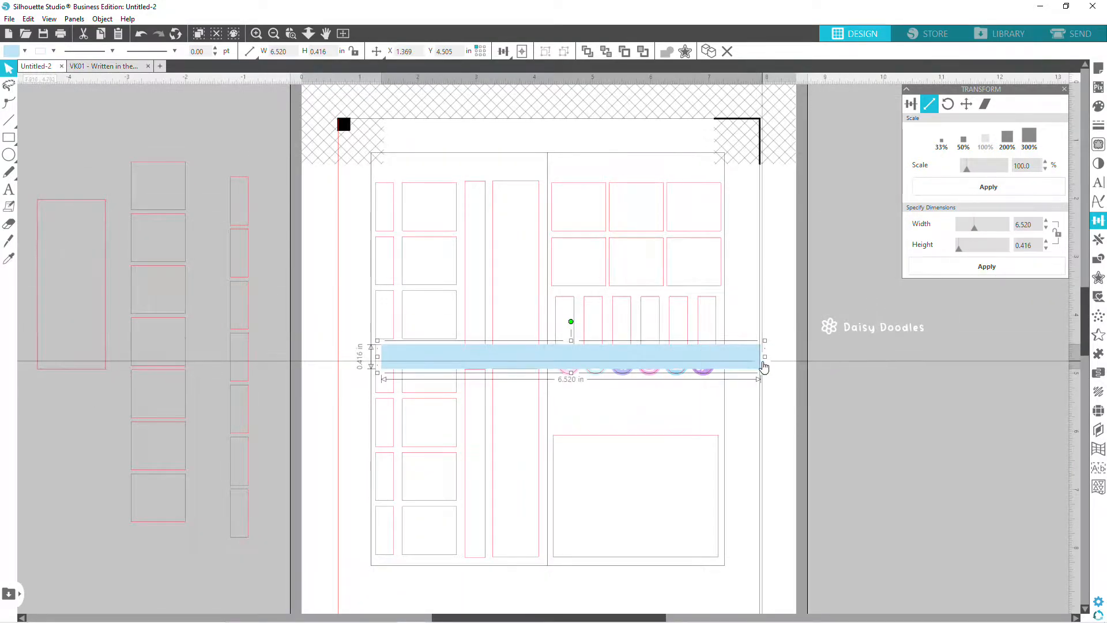
left_click_drag(765, 355, 545, 167)
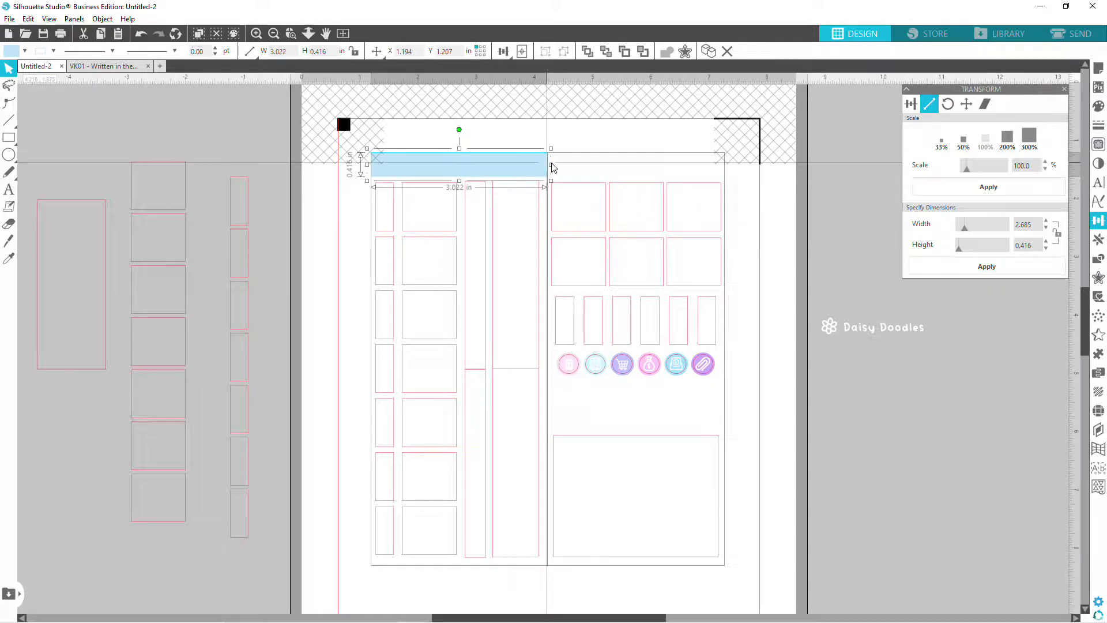
mouse_move(552, 165)
left_mouse_down()
mouse_move(719, 171)
mouse_move(548, 176)
left_mouse_up()
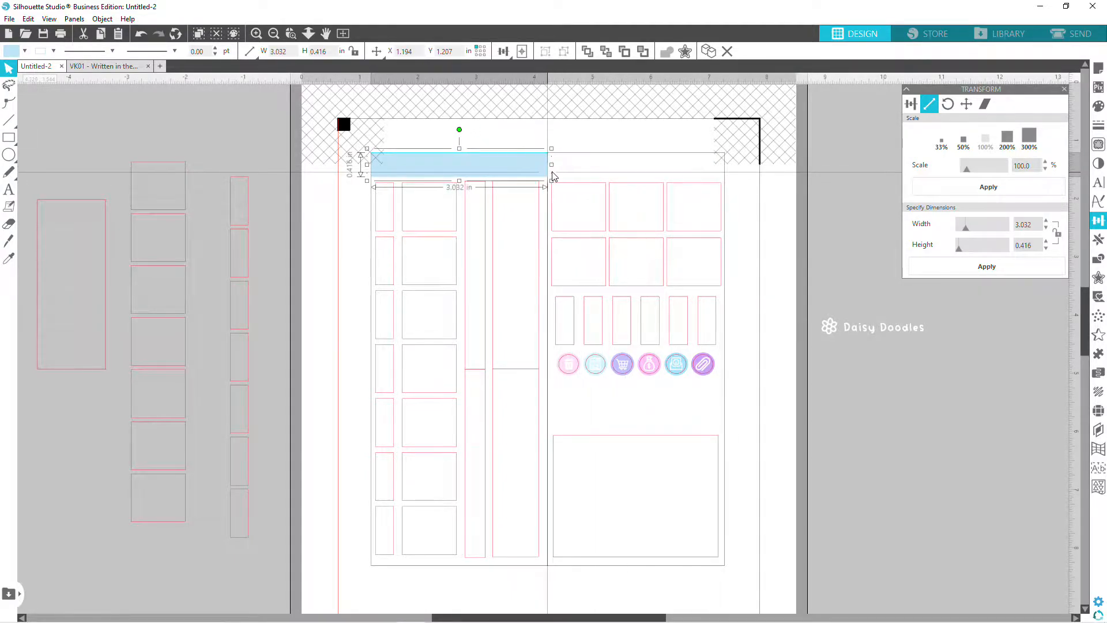
left_click(847, 430)
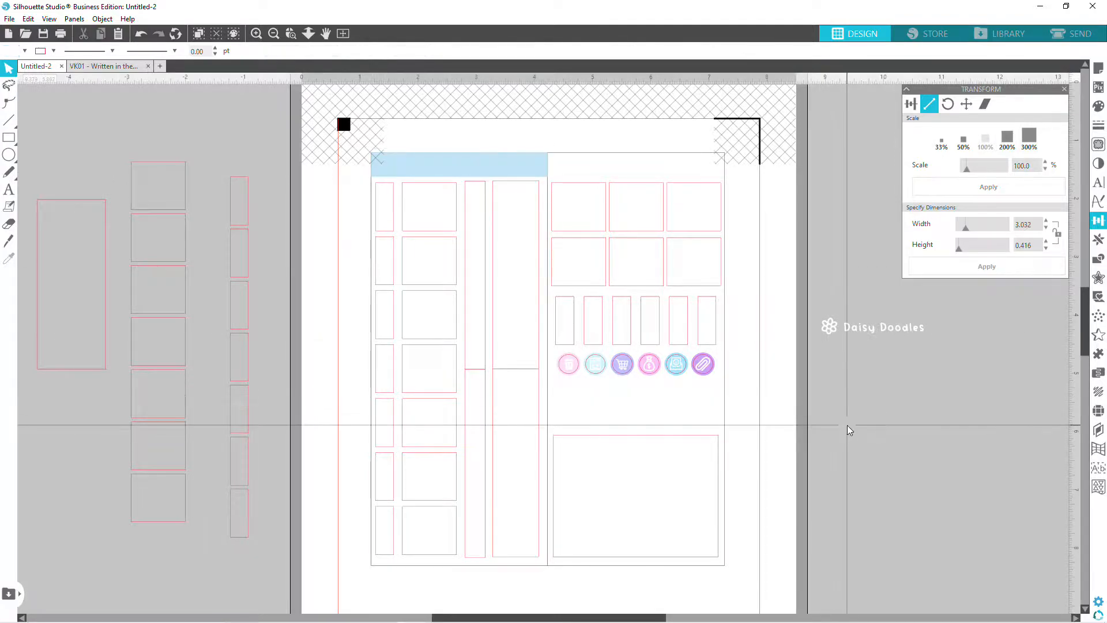
Send the blue header bar behind the page frame outlines.
right_click(467, 171)
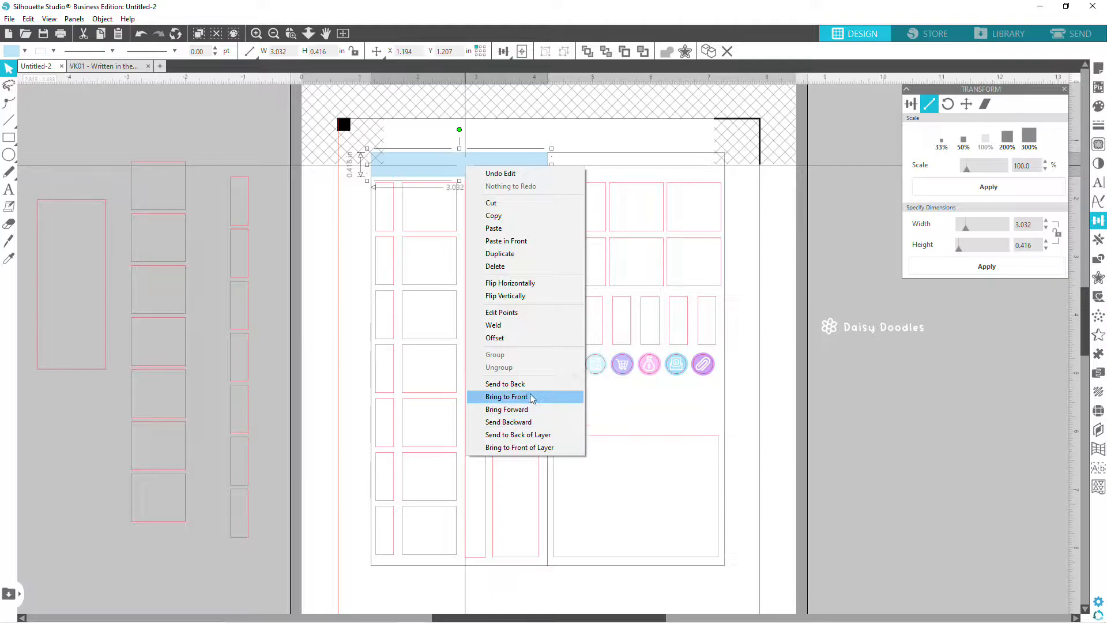
left_click(507, 384)
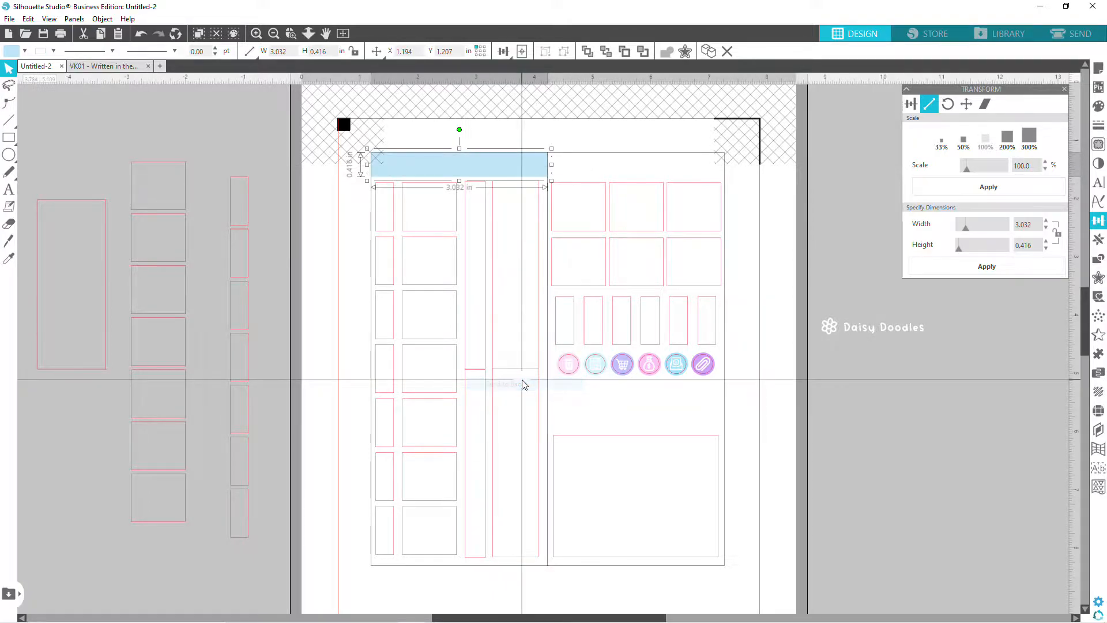
left_click(545, 146)
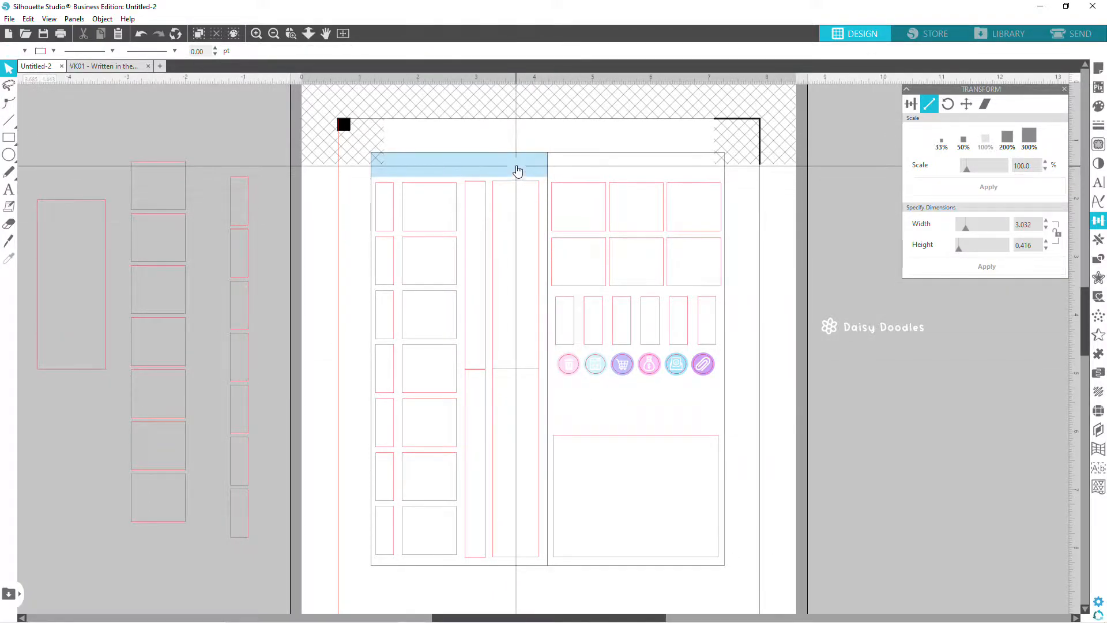
left_click(588, 153)
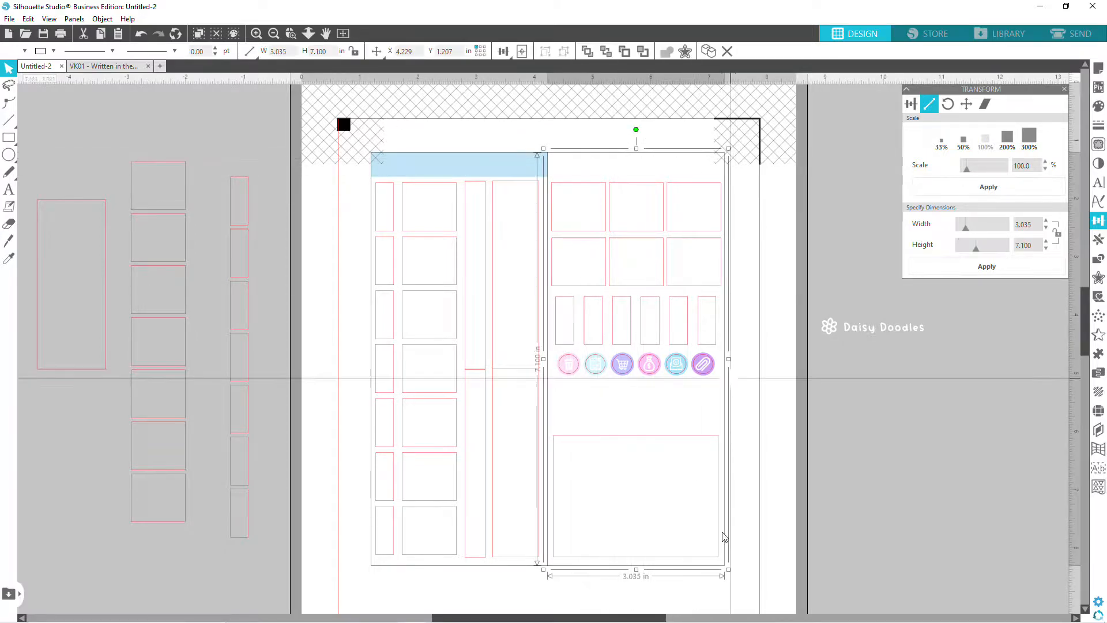
left_click(1025, 476)
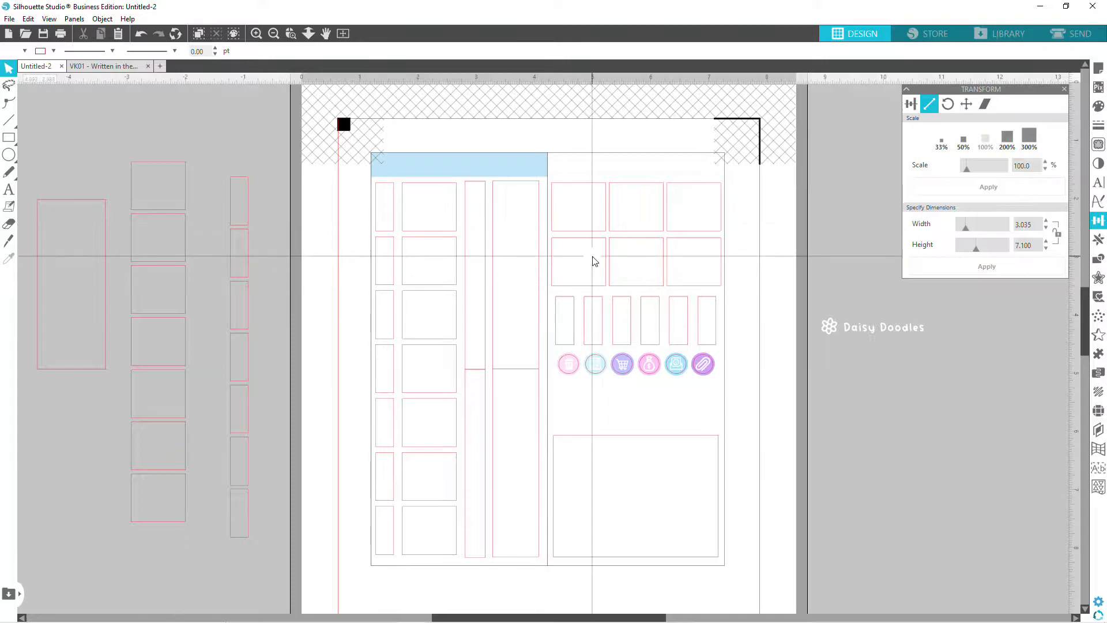
Shrink the Daisy Doodles logo to about 1.22 × 0.19 in and place it at the left end of the blue header bar.
left_click(872, 337)
left_click_drag(926, 326, 892, 332)
left_click(257, 35)
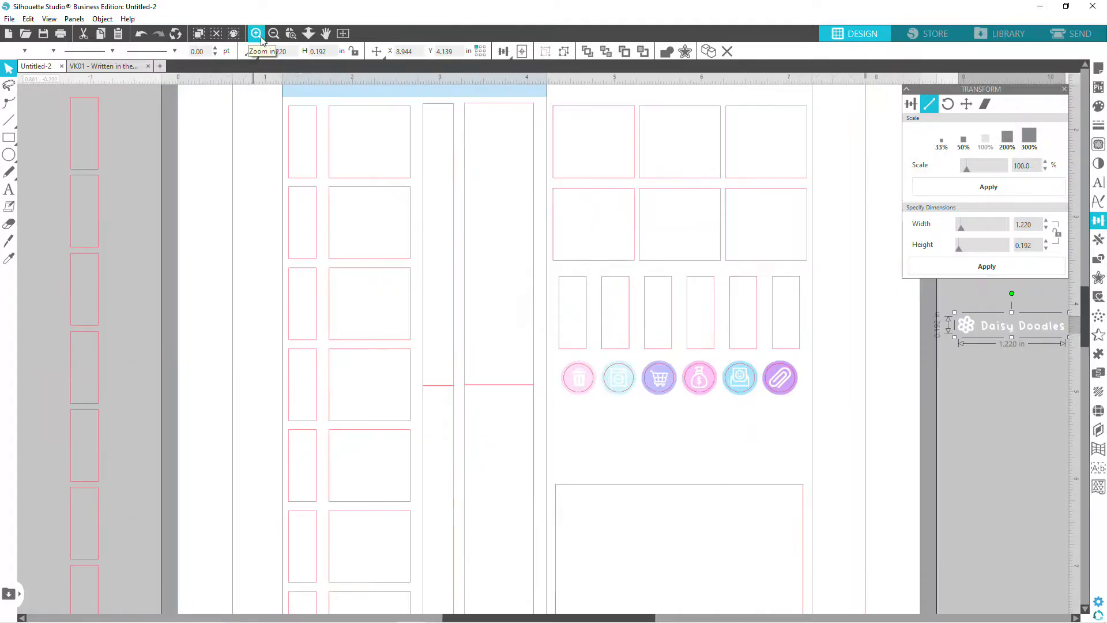
mouse_move(975, 332)
left_mouse_down()
mouse_move(305, 352)
mouse_move(379, 356)
mouse_move(321, 175)
mouse_move(310, 175)
left_mouse_up()
scroll(380, 357, "up", 3)
left_click(420, 131)
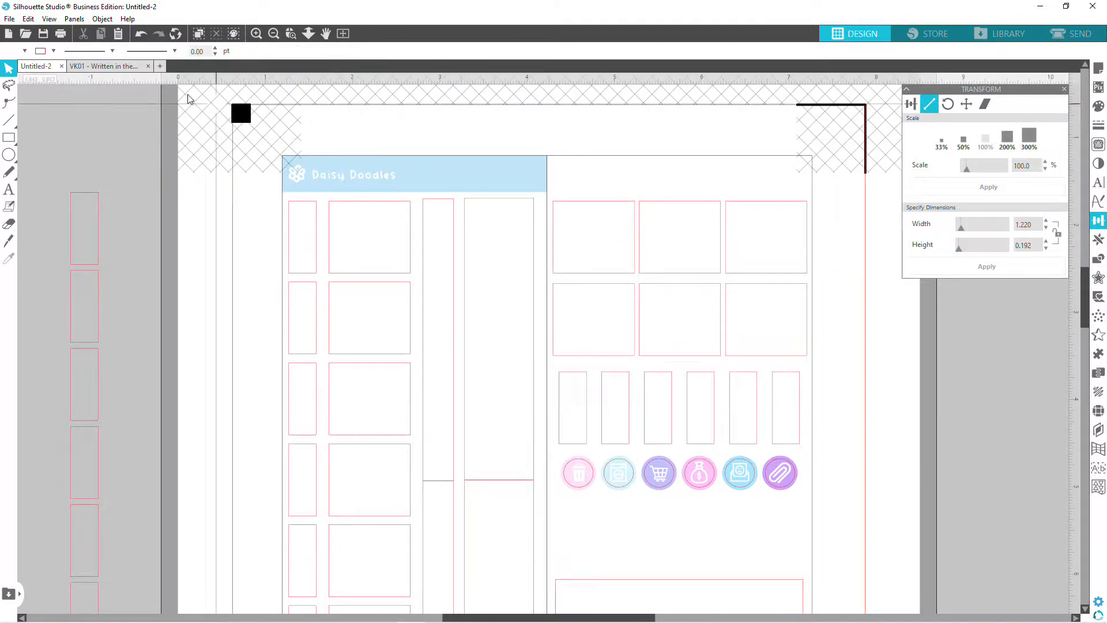
Copy the VK01 title label into Untitled-2, shrink it to about 1.47 × 0.13 in and place it at the blue bar's right end.
left_click(113, 68)
left_click(681, 297)
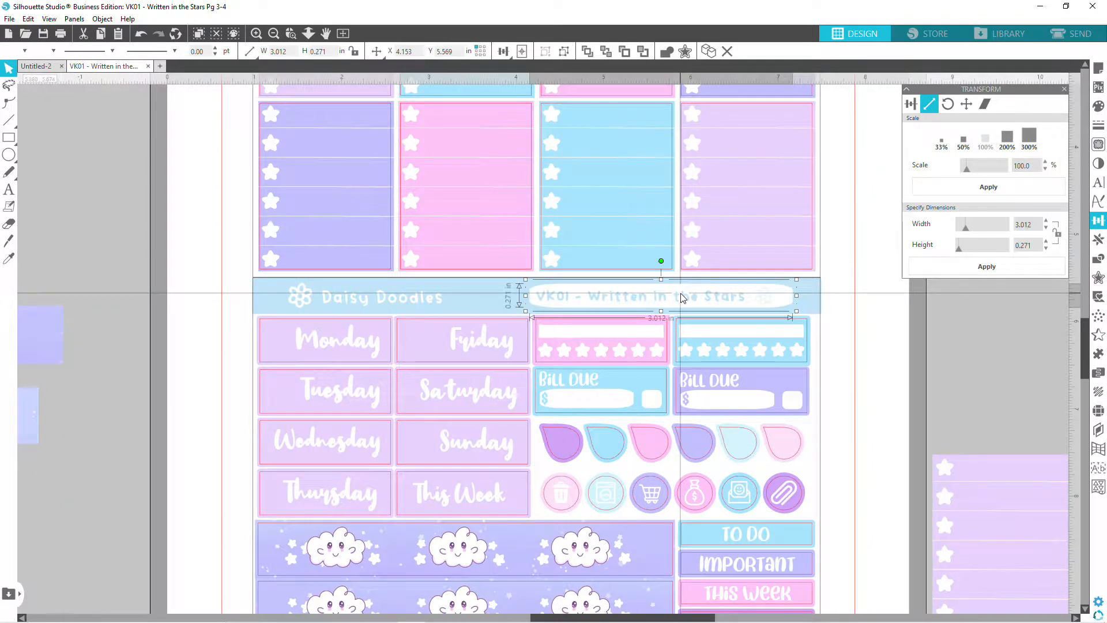
right_click(681, 297)
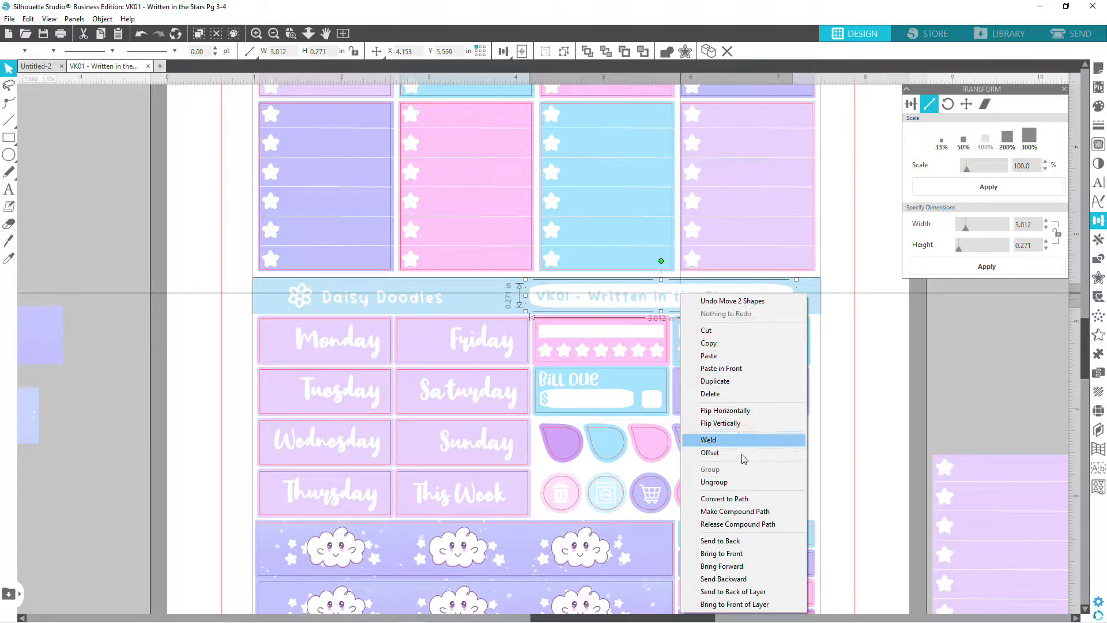
left_click(870, 340)
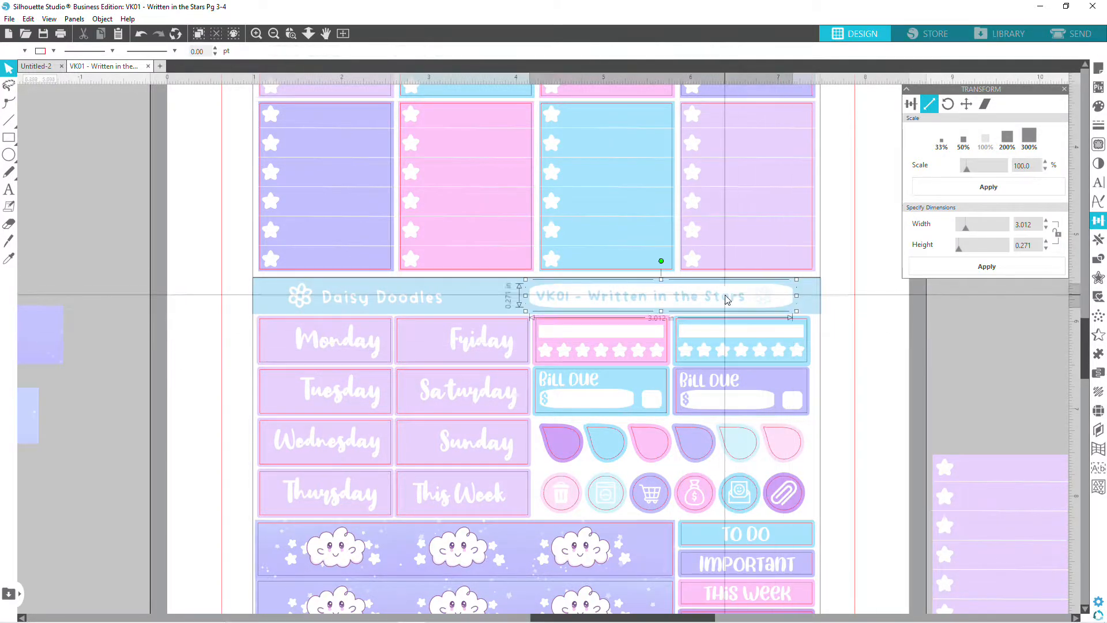
left_click(38, 68)
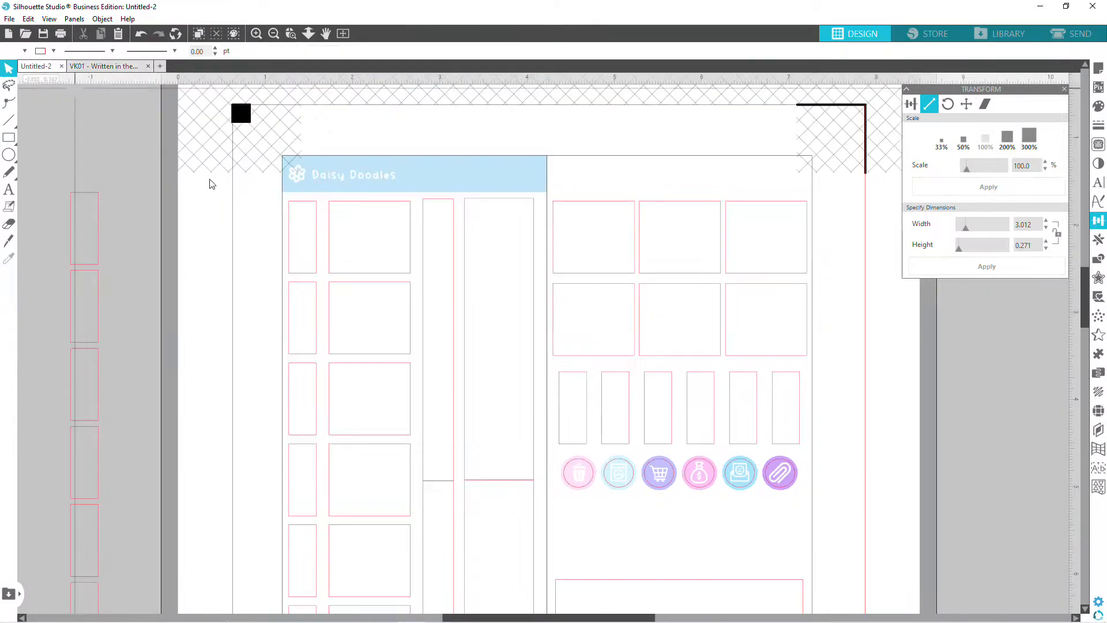
key("ctrl+v")
mouse_move(697, 352)
left_mouse_down()
mouse_move(562, 366)
mouse_move(571, 369)
mouse_move(506, 323)
mouse_move(485, 173)
left_mouse_up()
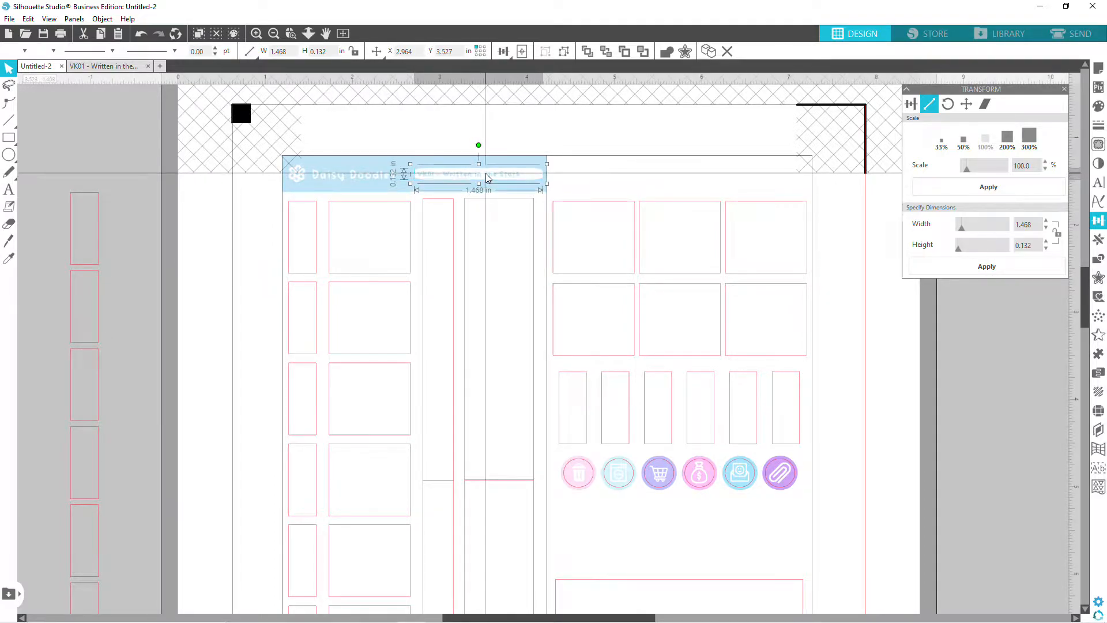
left_click(496, 154)
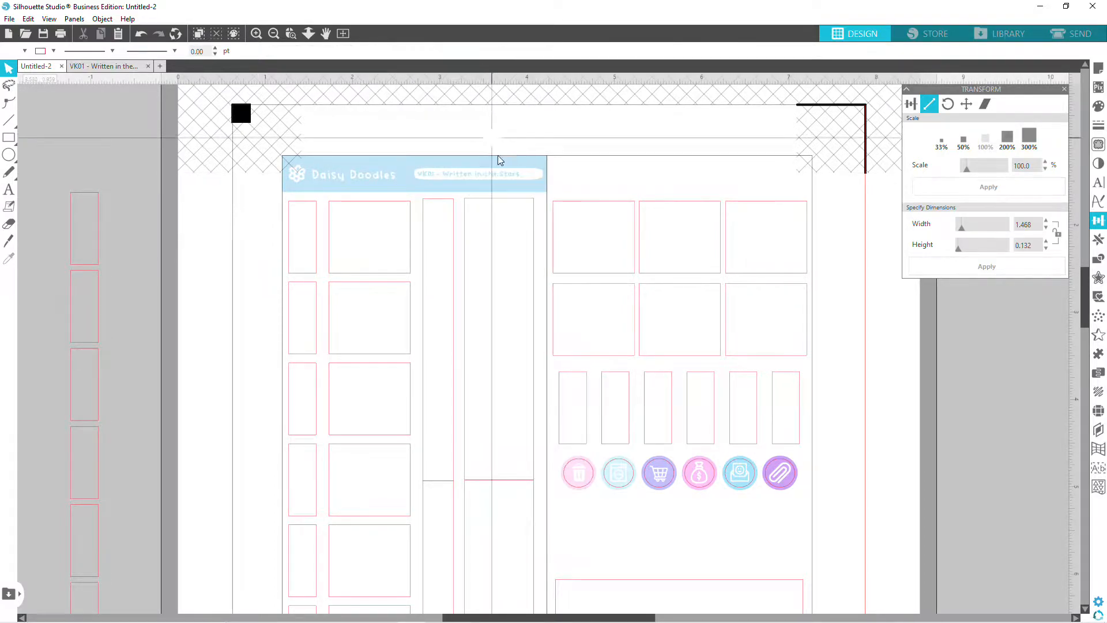
Copy the small blue flower icon from the title label in the VK01 file and paste it into Untitled-2.
left_click(295, 174)
left_click(107, 66)
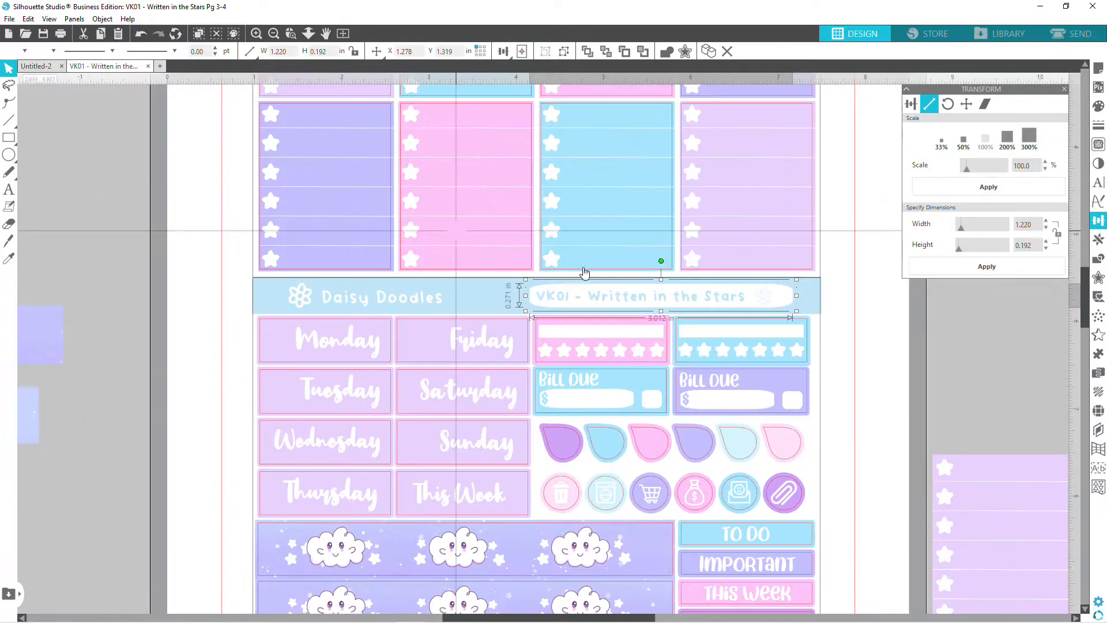
right_click(758, 303)
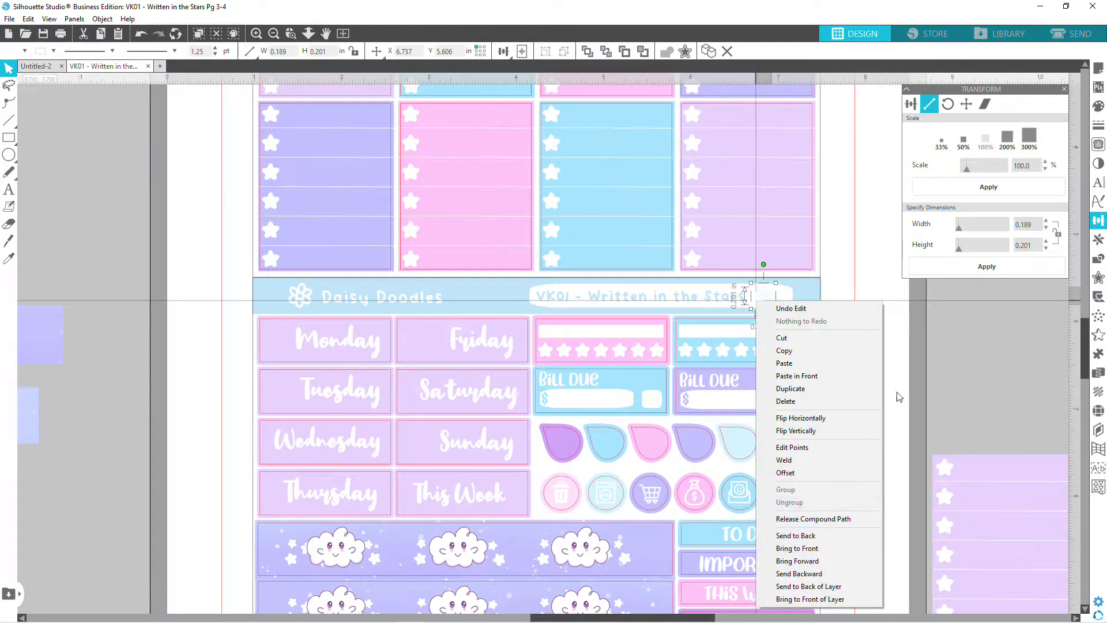
left_click(884, 407)
left_click(768, 299)
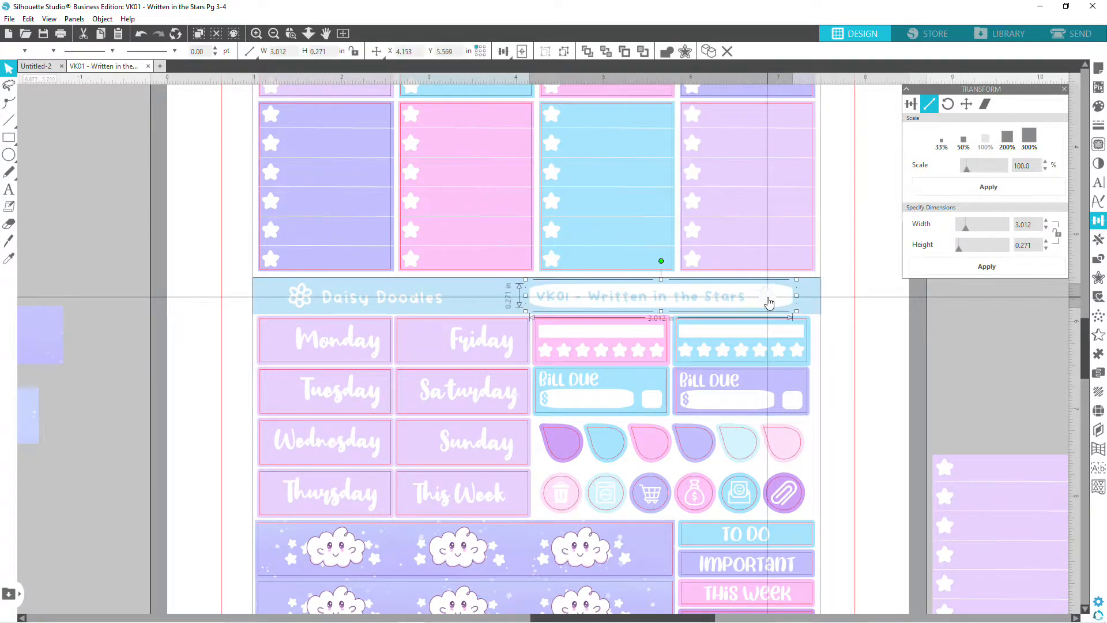
double_click(767, 297)
left_click(850, 310)
left_click(765, 295)
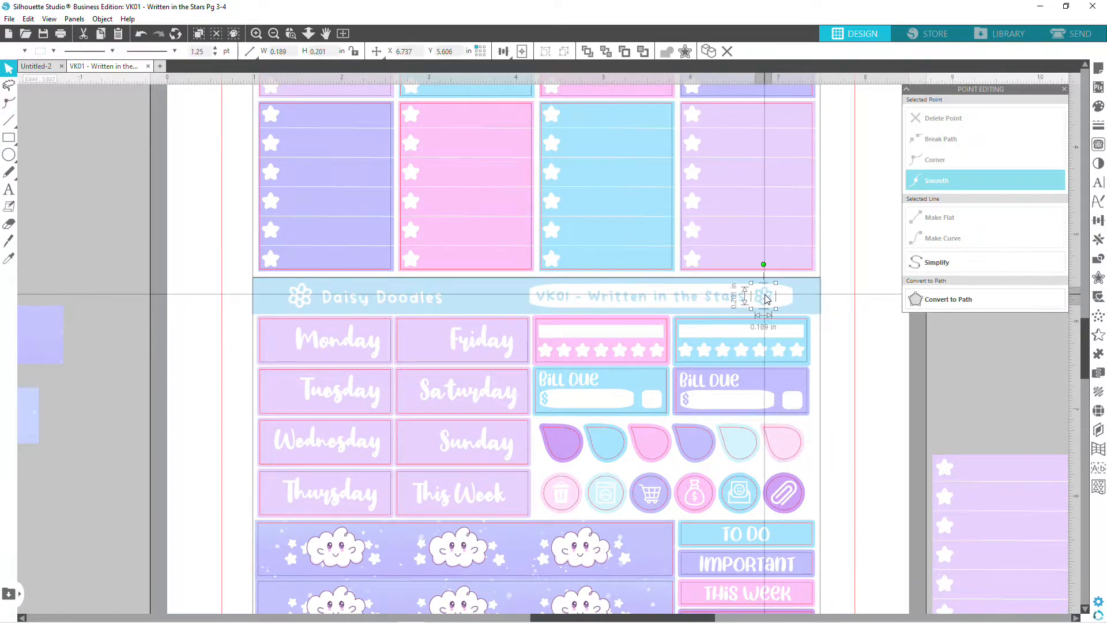
key("i")
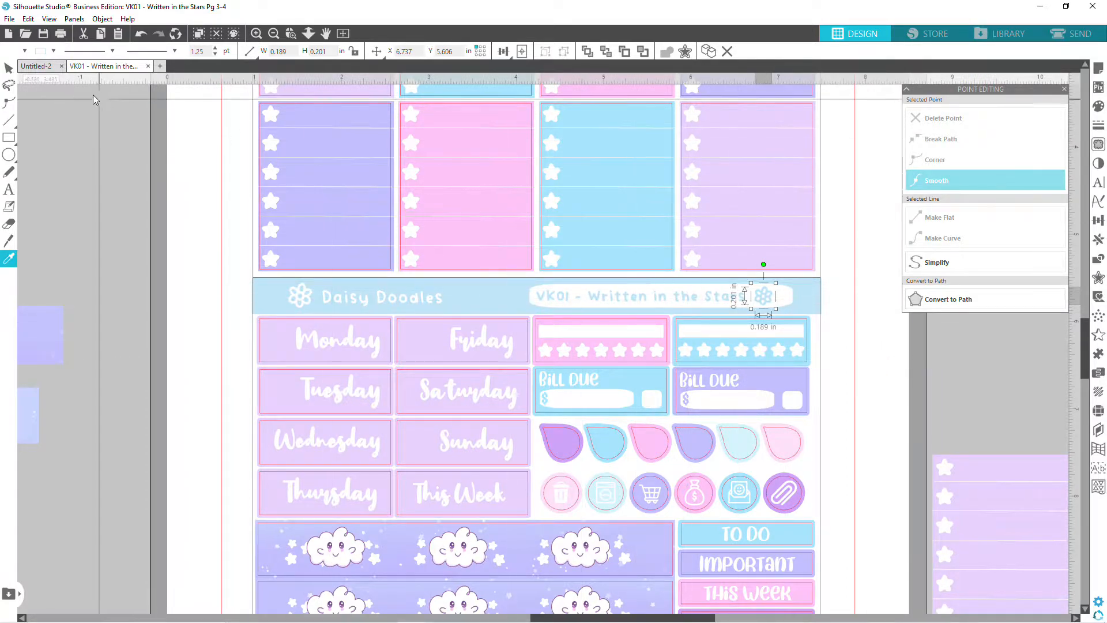
left_click(50, 67)
key("ctrl+v")
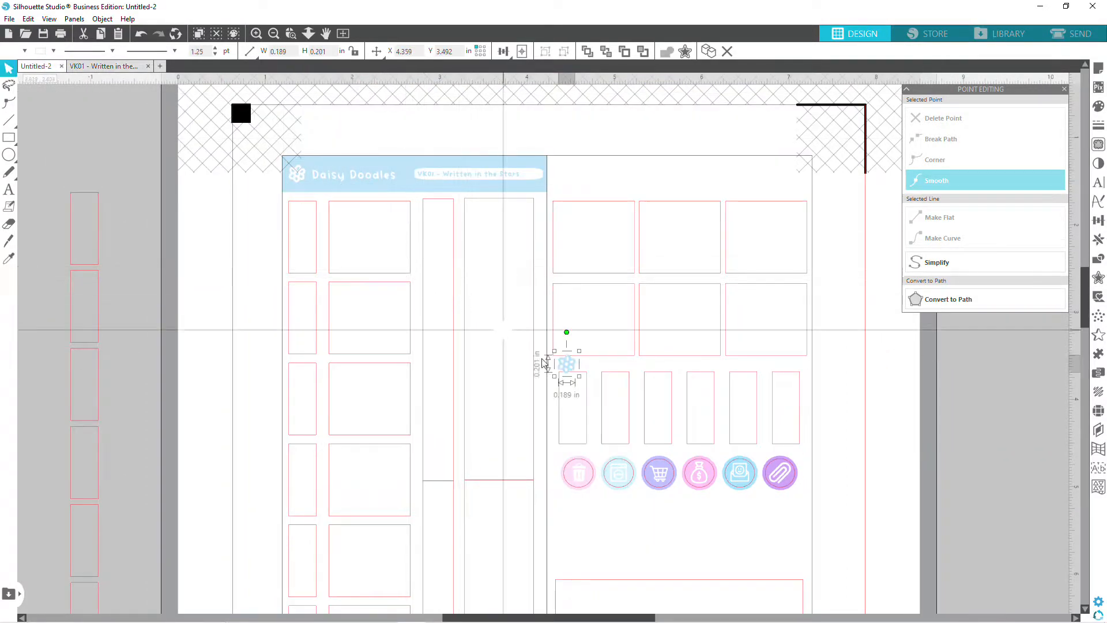
Shrink the flower icon to about 0.095 × 0.102 in and place it at the right end of the white title label.
left_click_drag(569, 362, 536, 173)
left_click(256, 33)
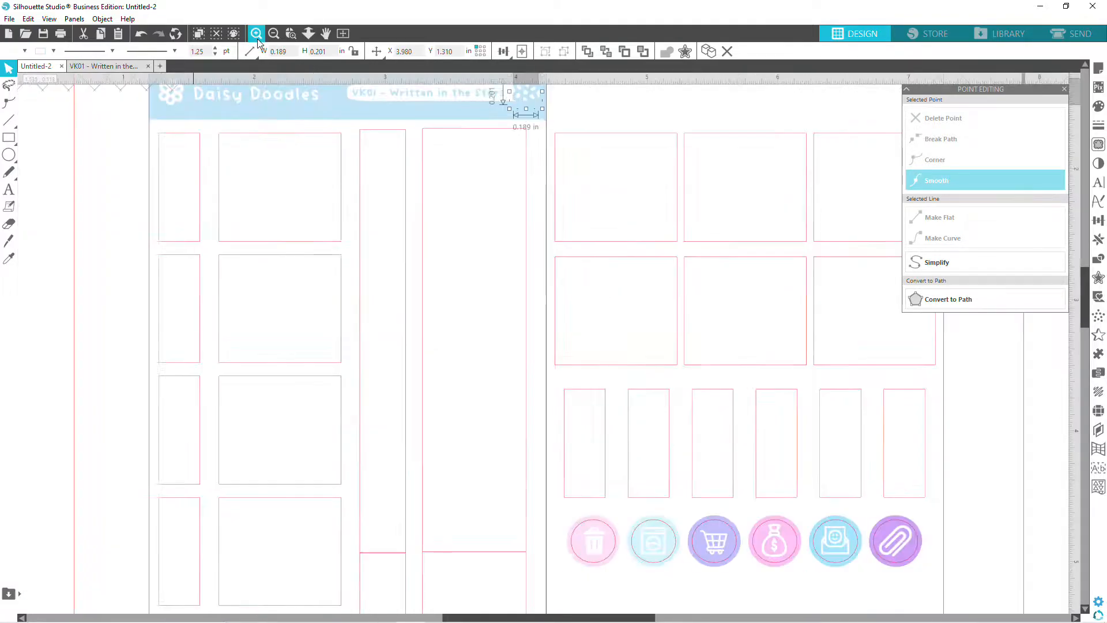
left_click(257, 33)
scroll(328, 296, "up", 5)
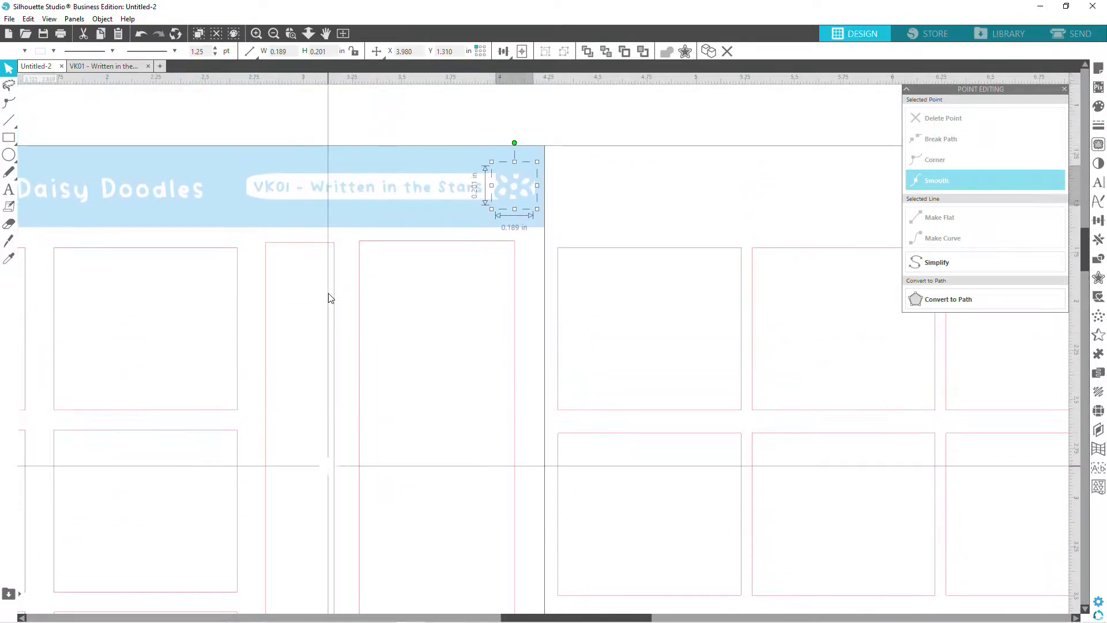
left_click_drag(542, 272, 511, 308)
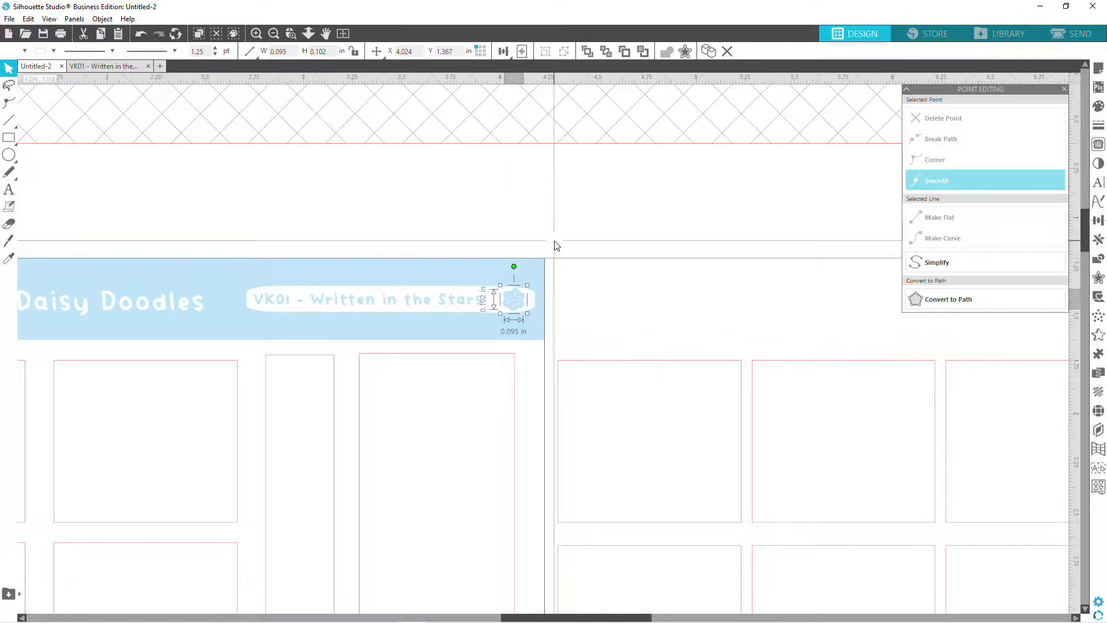
left_click(580, 207)
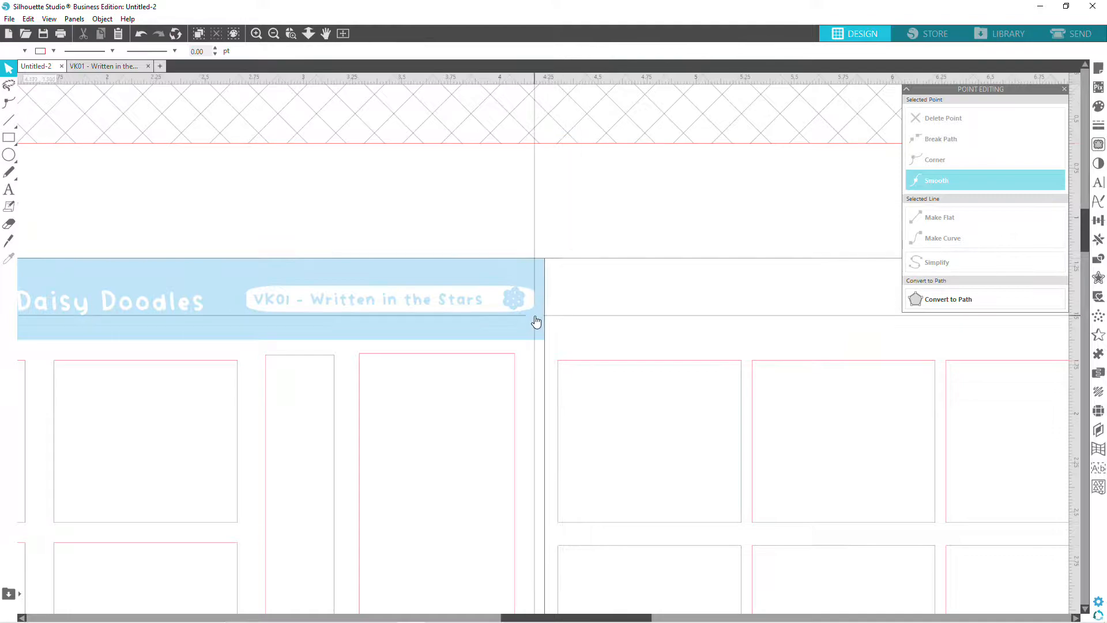
Set the line thickness of the title label's flower icon to 0.50 pt.
left_click(508, 312)
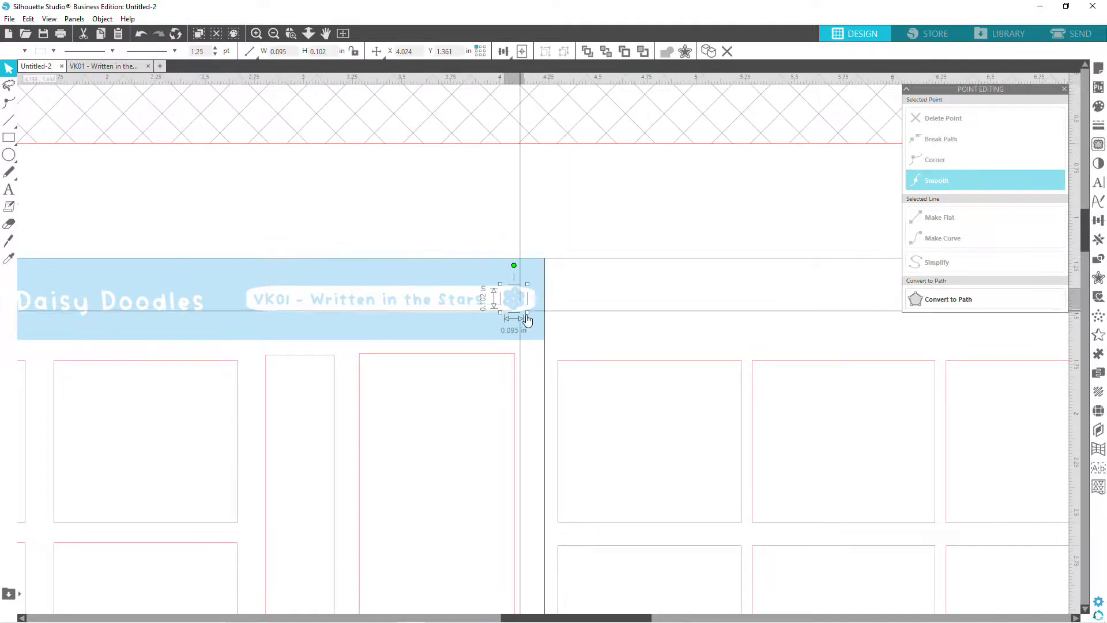
left_click(1098, 124)
left_click(930, 104)
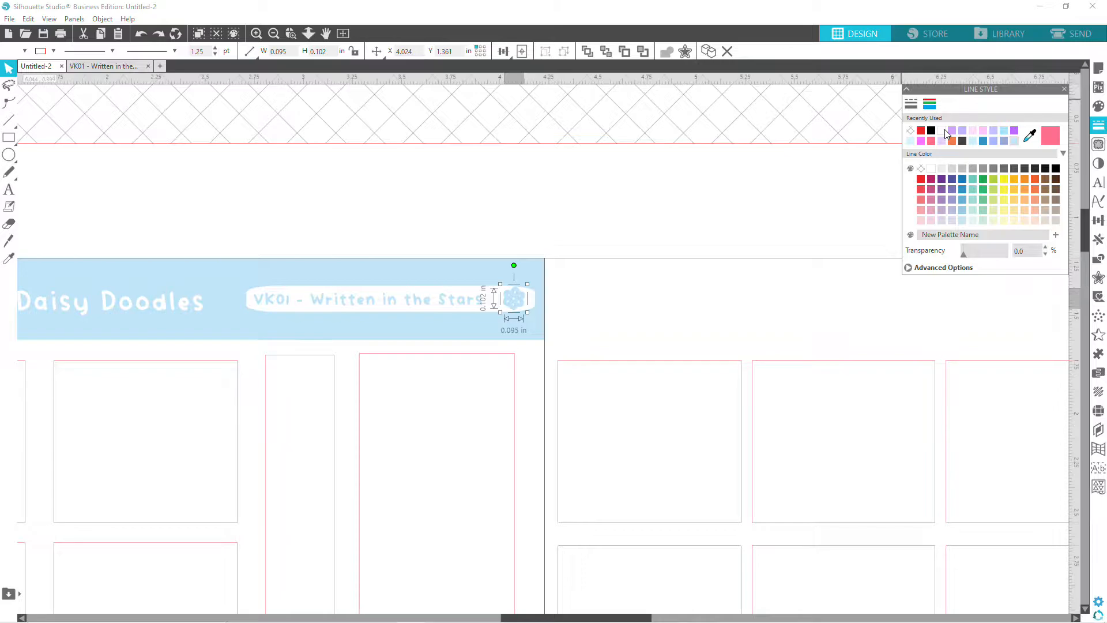
left_click(1099, 112)
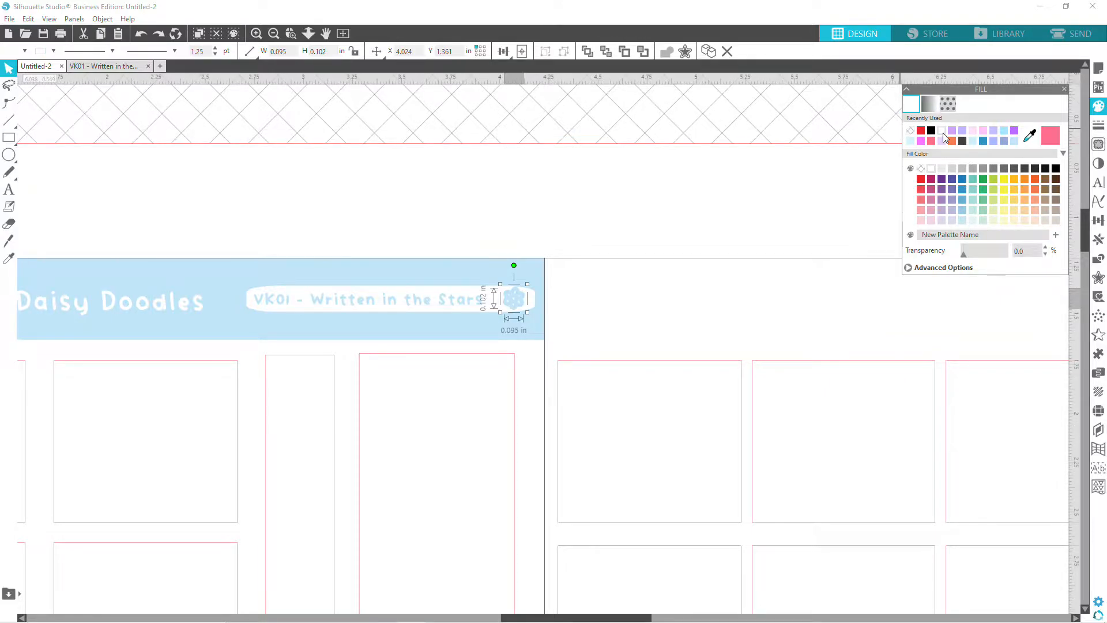
left_click(1101, 126)
left_click(930, 105)
left_click(911, 104)
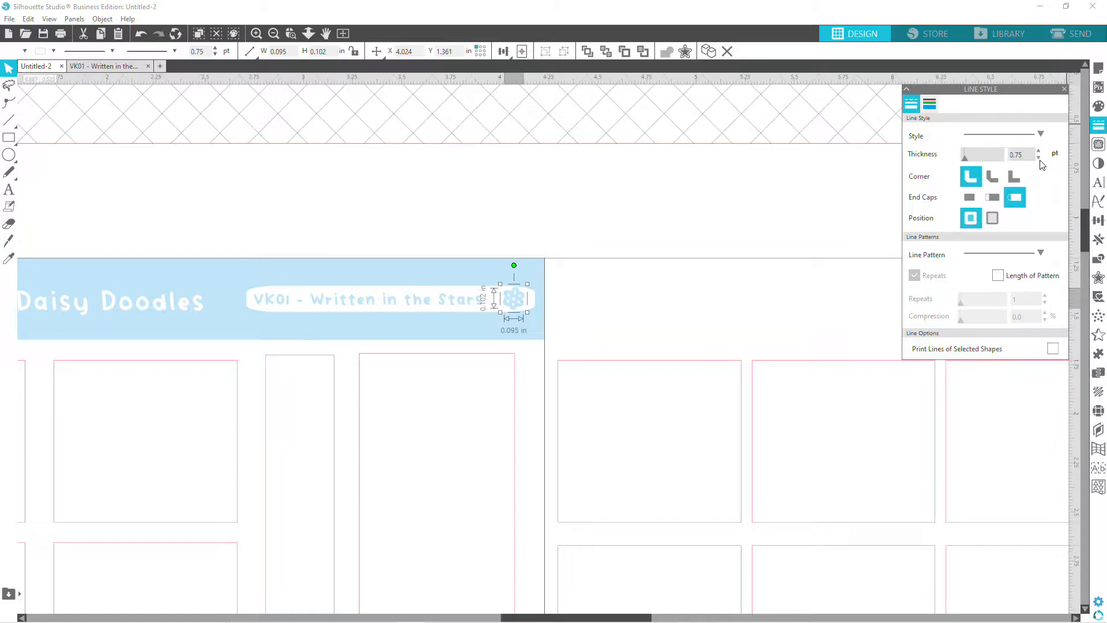
left_click(554, 309)
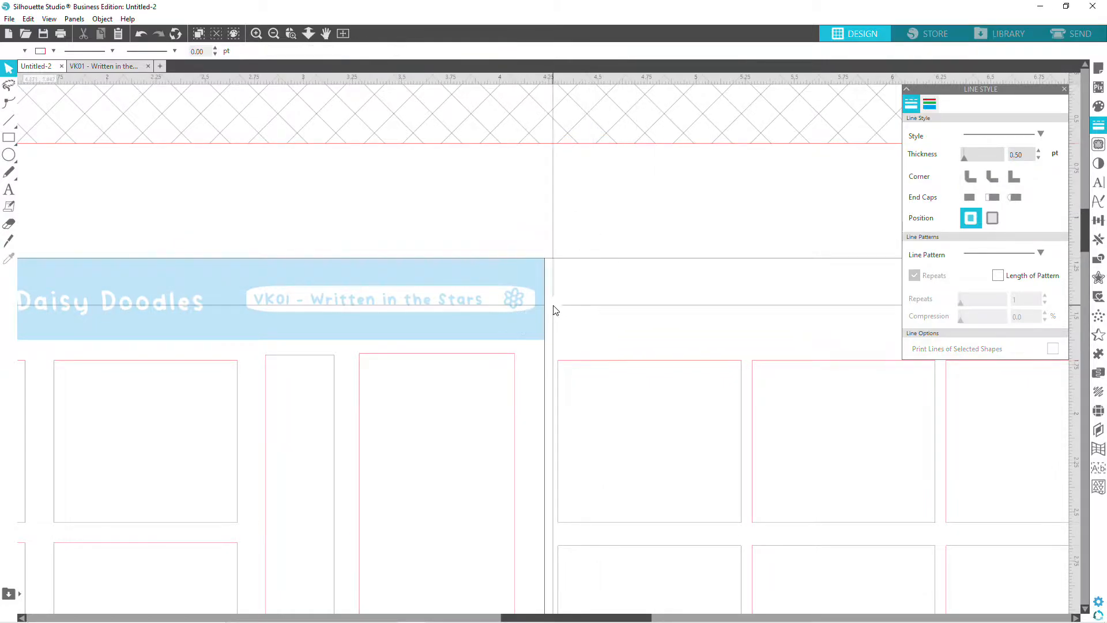
left_click(512, 306)
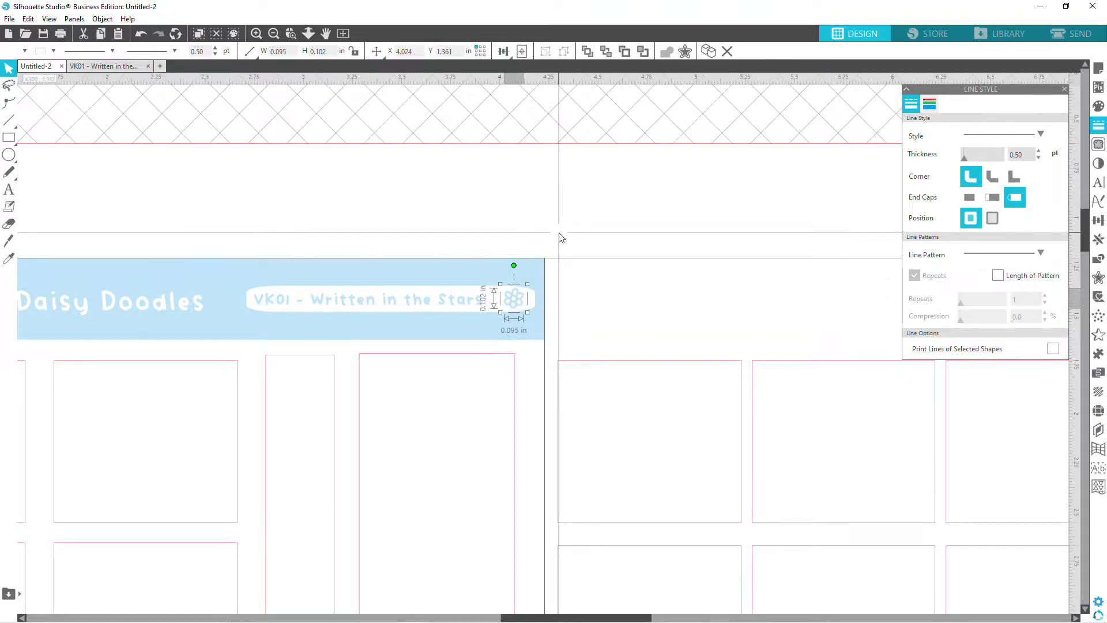
left_click(560, 236)
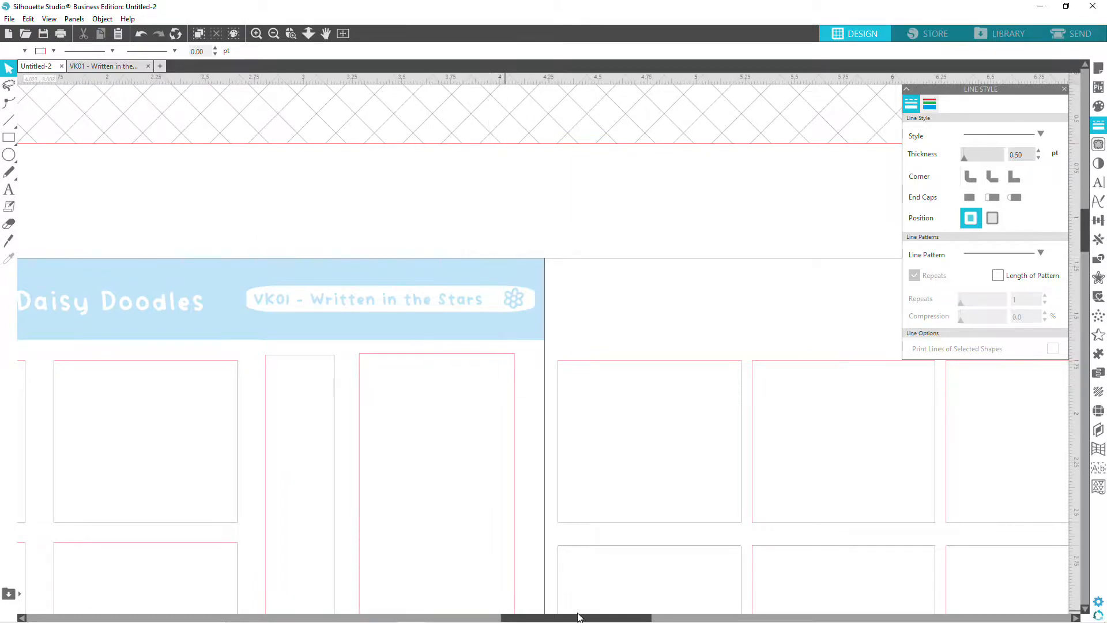
Shrink the Daisy Doodles logo in the blue header to about 1.09 × 0.17 in.
left_click_drag(577, 619, 509, 620)
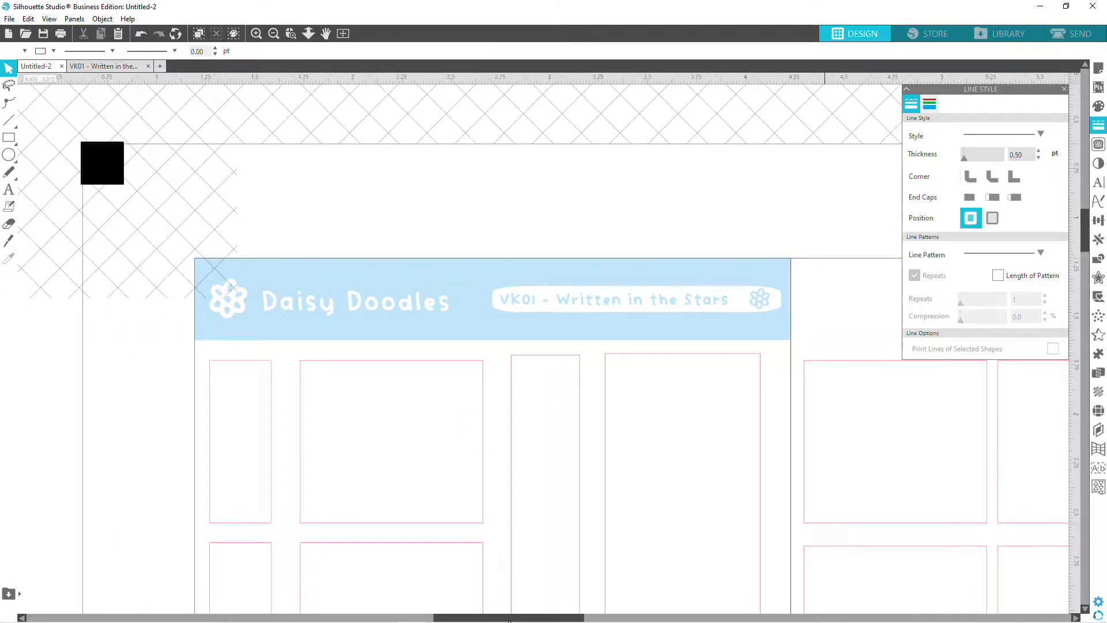
left_click(656, 308)
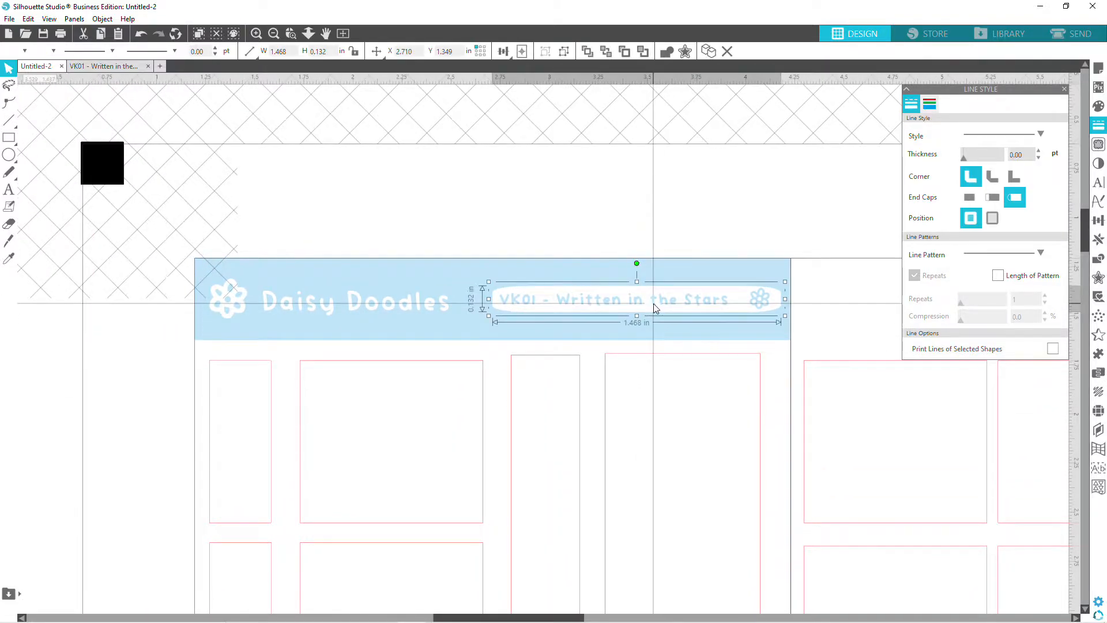
left_click(323, 302)
left_click_drag(454, 323, 428, 317)
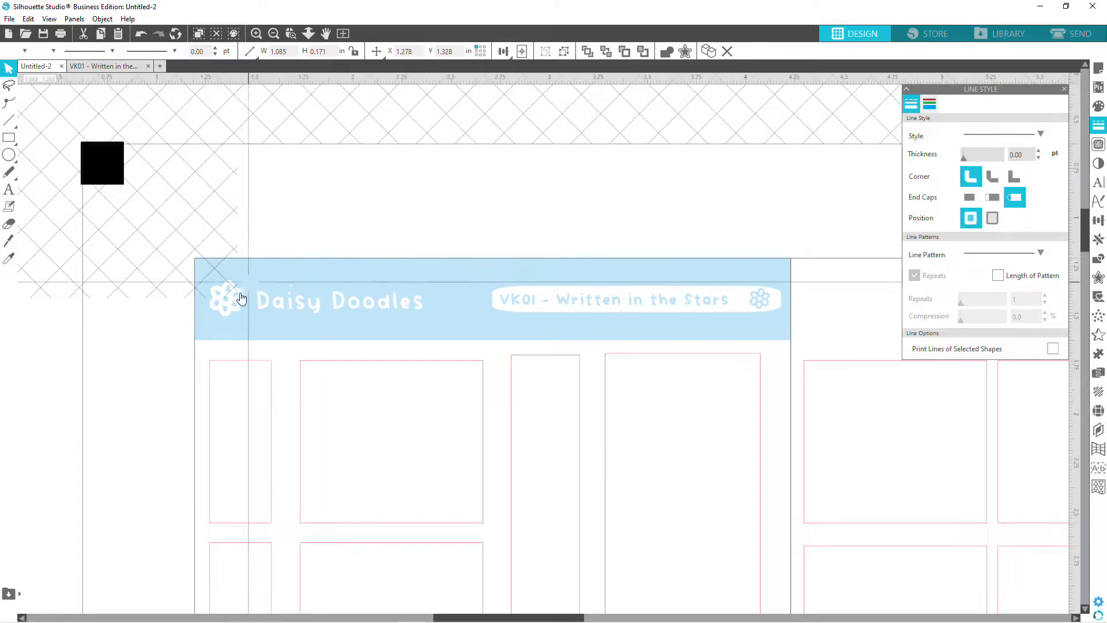
Ungroup the Daisy Doodles logo and set its white flower's line thickness to 0.75 pt.
right_click(221, 300)
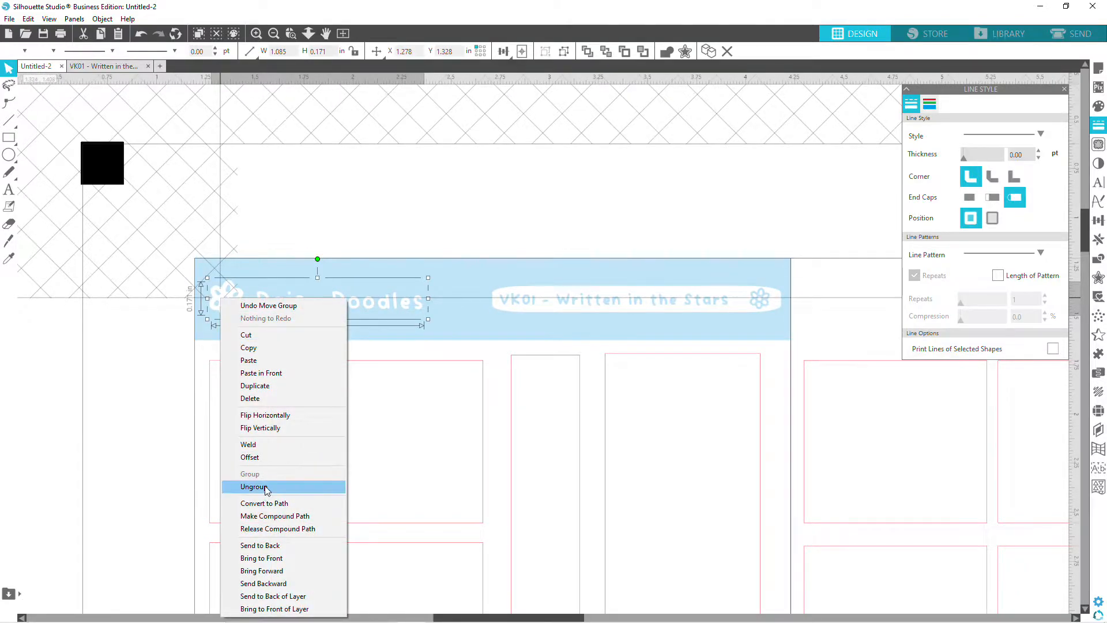
left_click(228, 486)
left_click(231, 307)
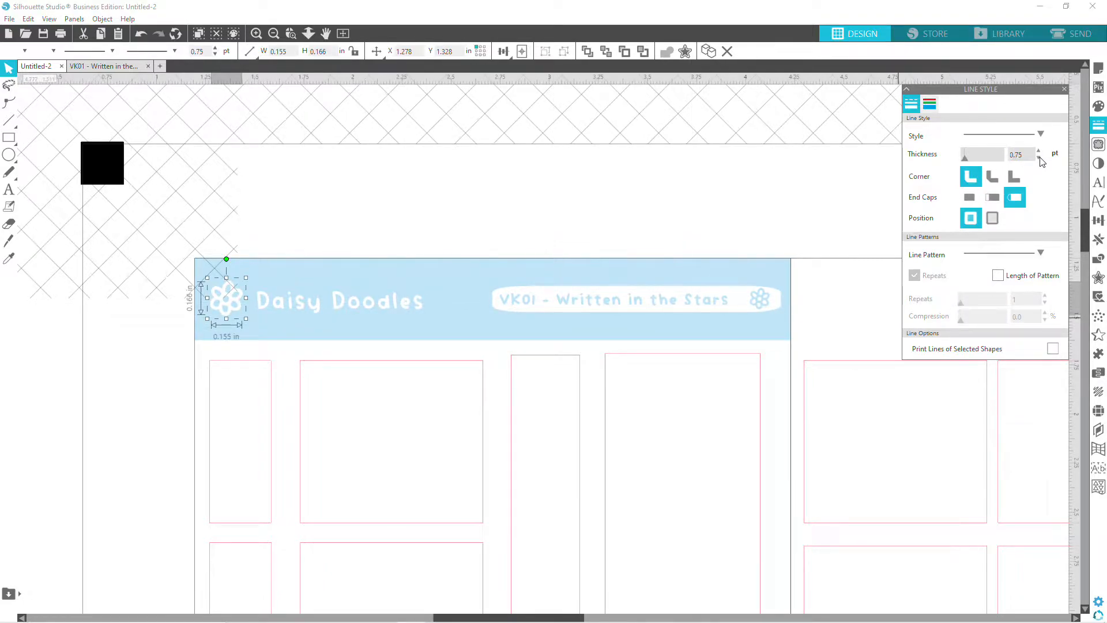
left_click(500, 206)
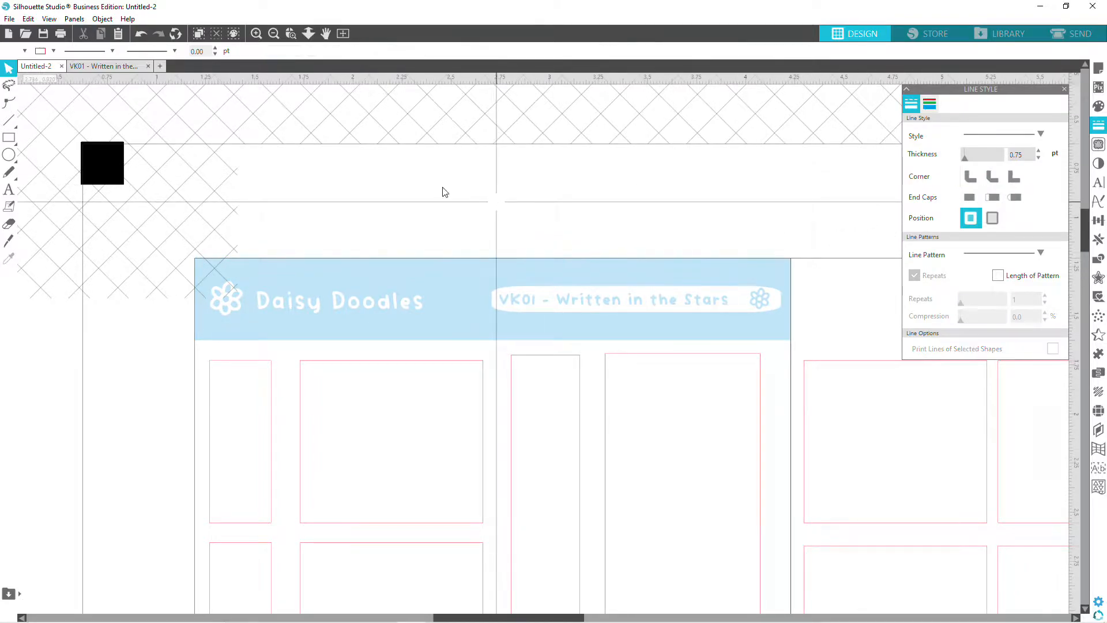
Group the blue header bar with its logo flower, logo text, title label and small flower icon.
left_click(277, 32)
left_click(276, 33)
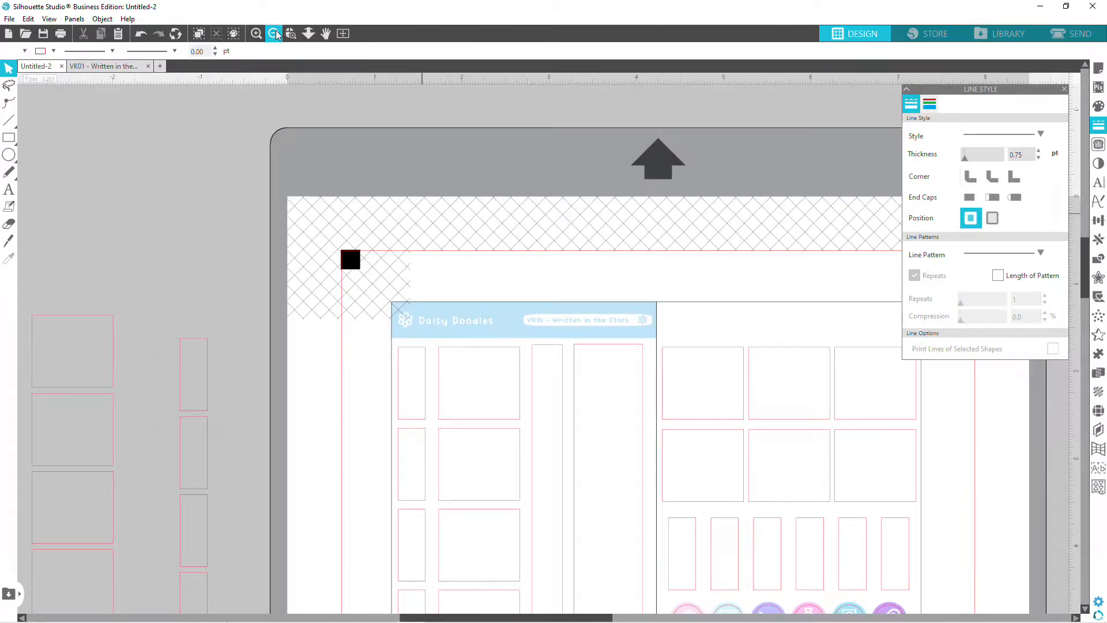
scroll(483, 245, "down", 3)
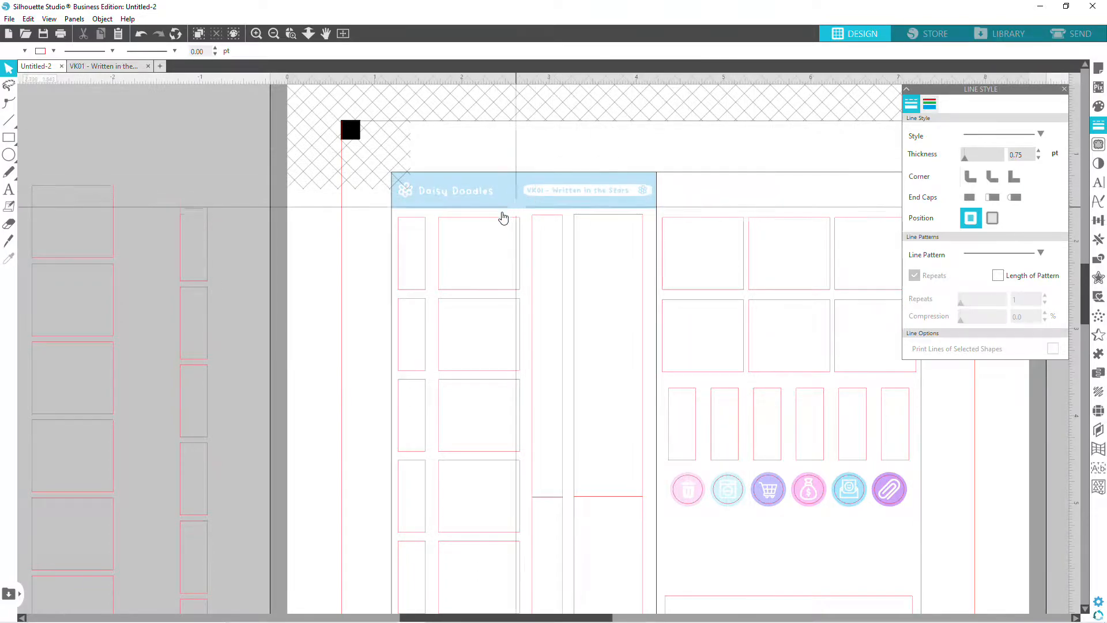
left_click(405, 216)
key("i")
key("ctrl+z")
left_click(406, 196)
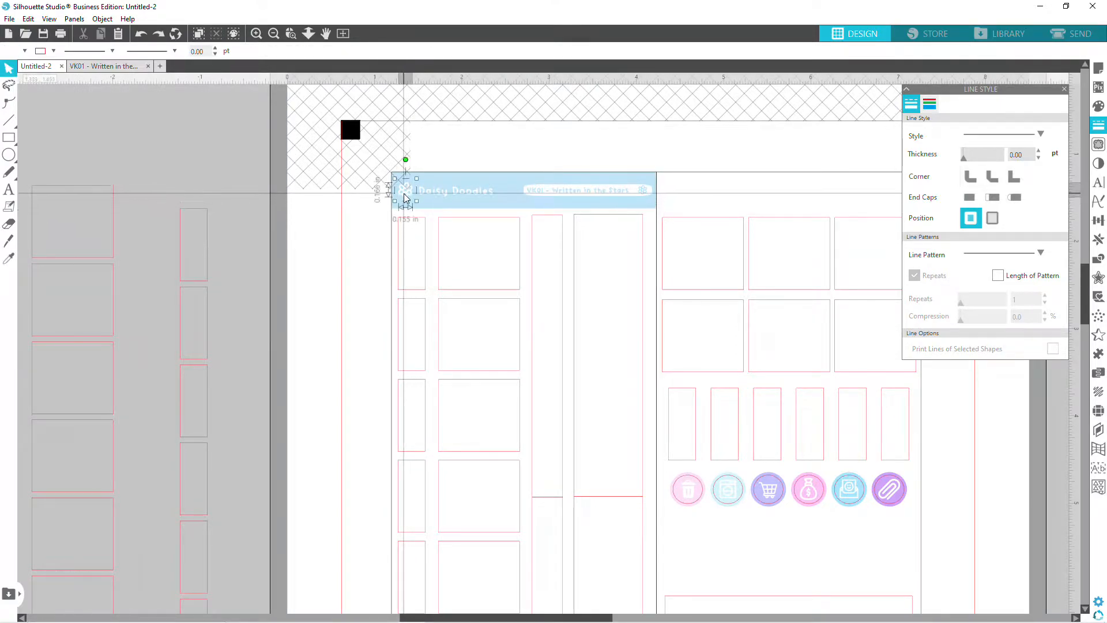
left_click(447, 198)
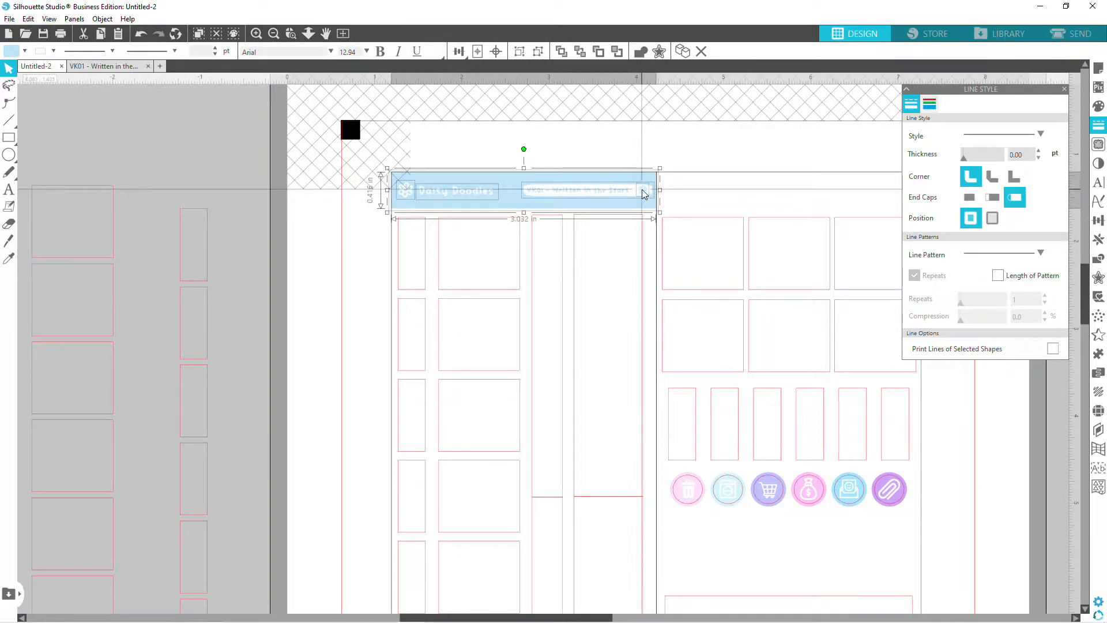
right_click(509, 197)
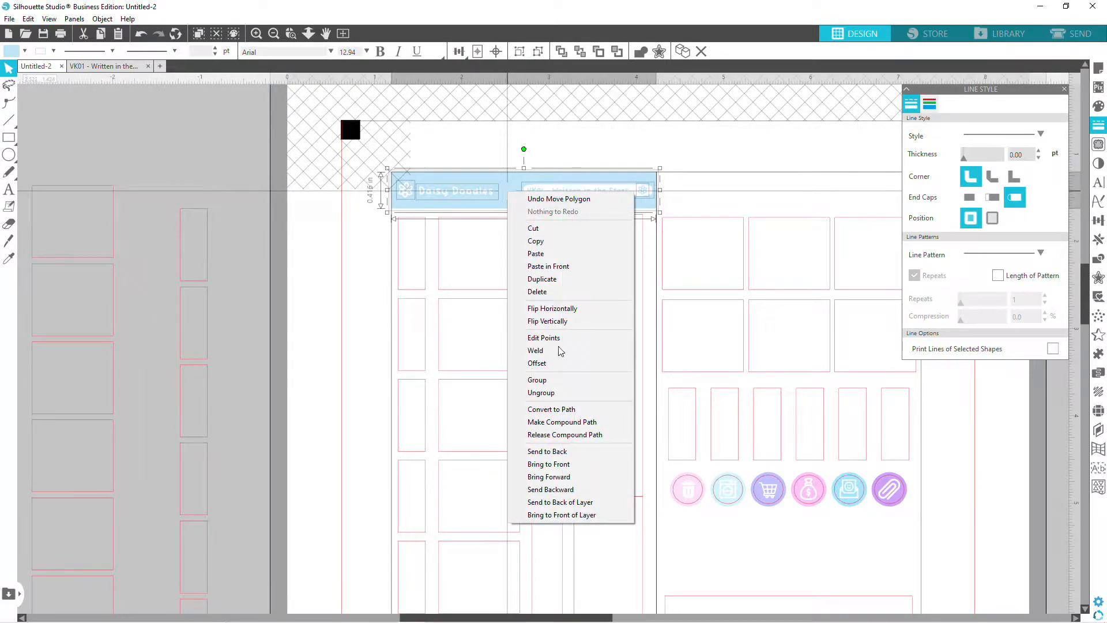
left_click(558, 375)
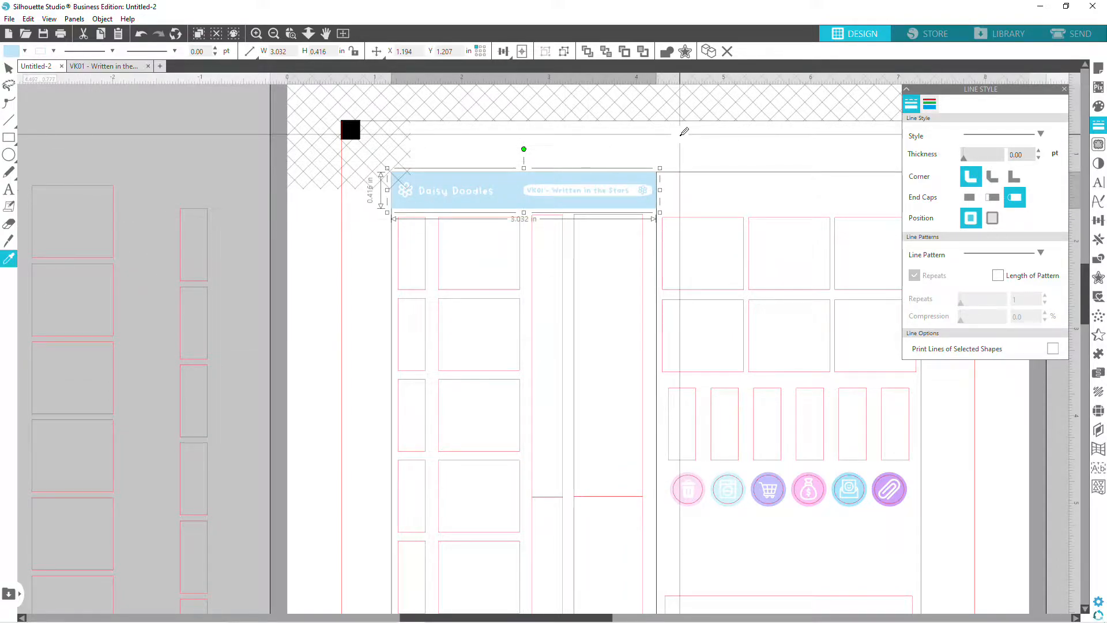
Duplicate the grouped header across the right frame's top and send the copy behind the frame outlines.
mouse_move(547, 205)
left_mouse_down()
mouse_move(610, 229)
mouse_move(800, 207)
left_mouse_up()
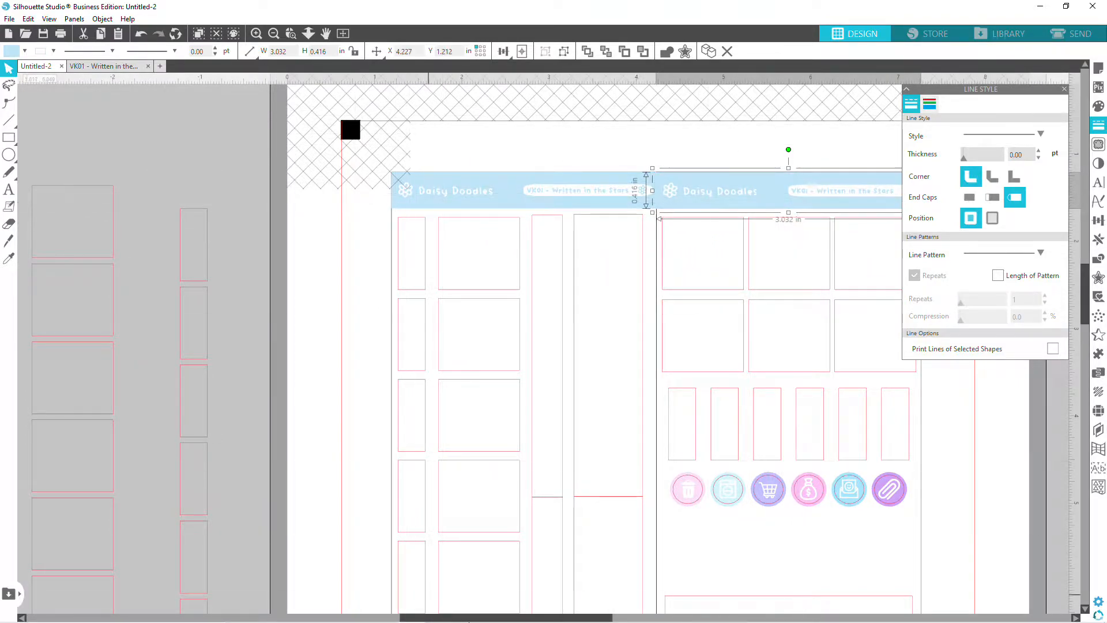
left_click_drag(487, 617, 514, 617)
right_click(635, 195)
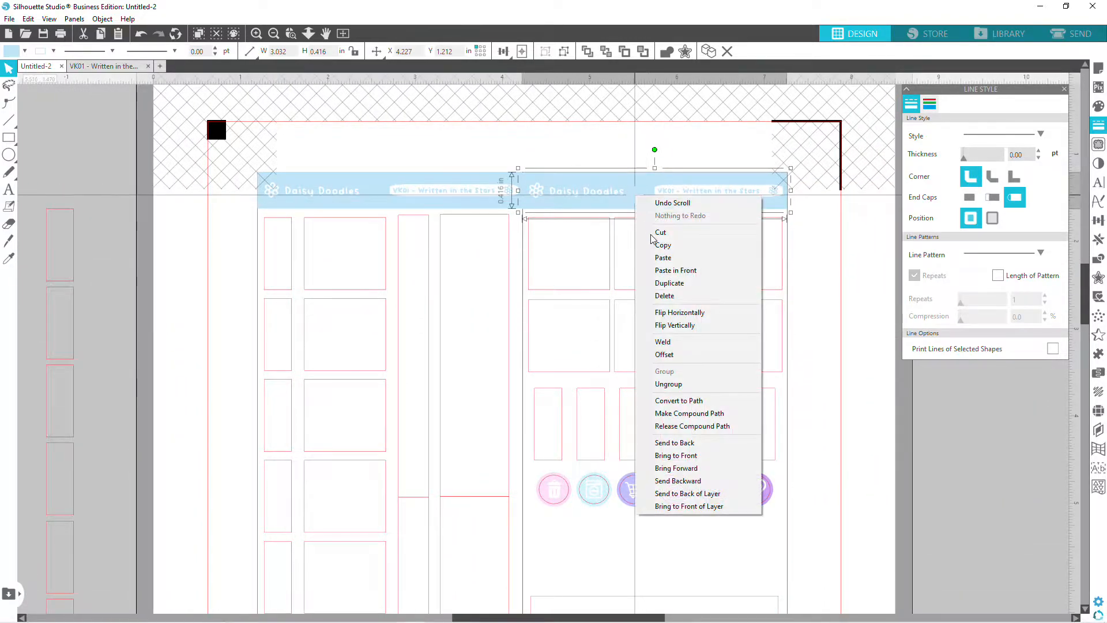
left_click(682, 455)
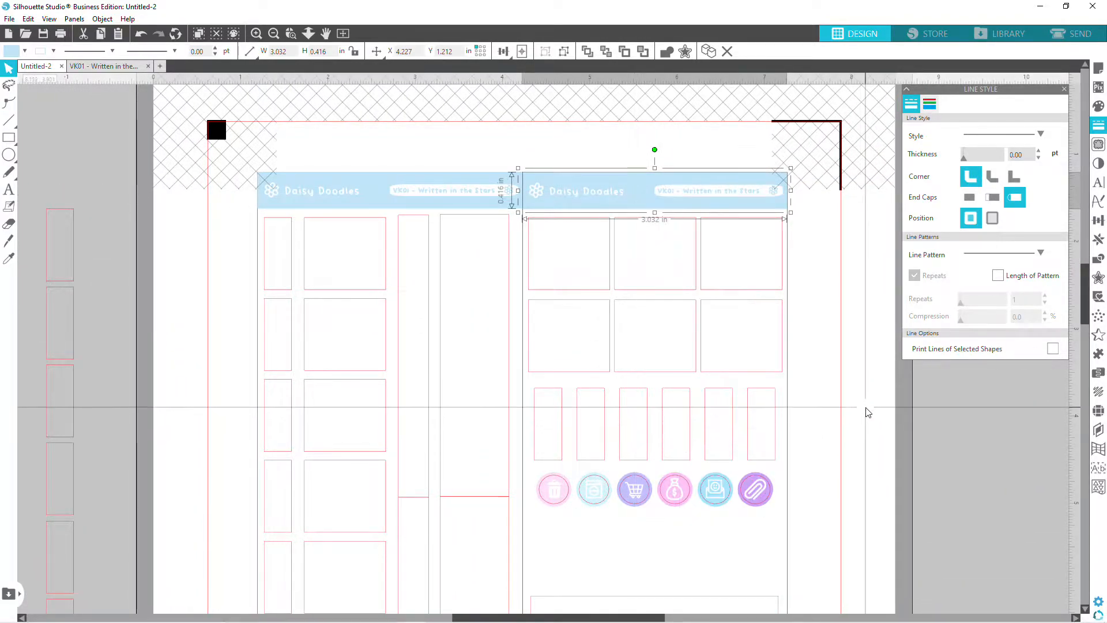
left_click(801, 338)
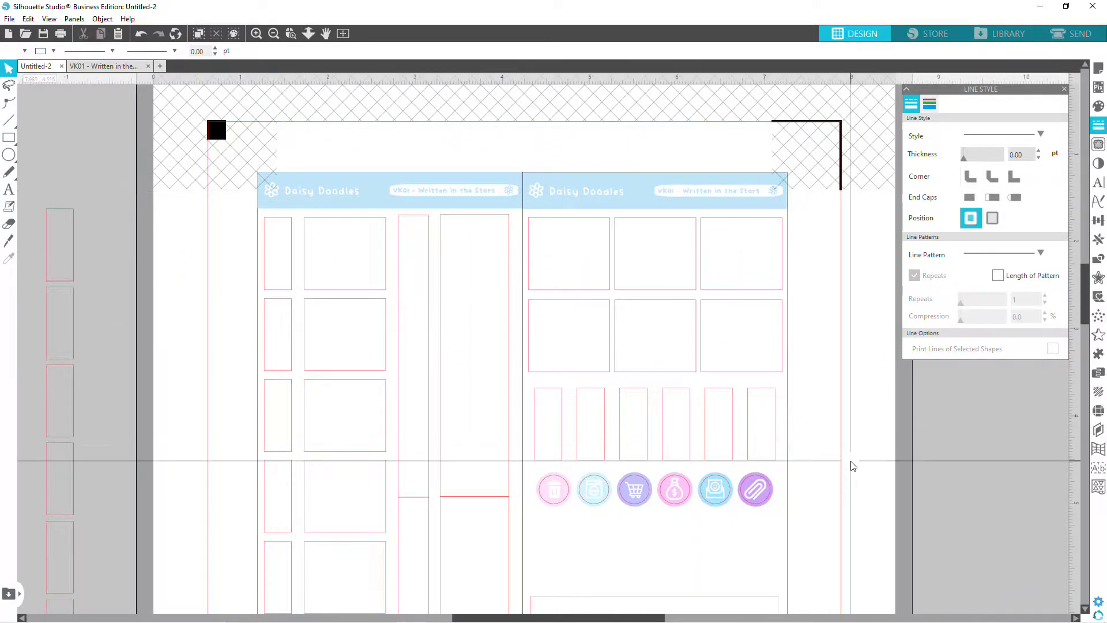
Rotate the page view a quarter turn clockwise in the page setup.
scroll(842, 461, "down", 2)
left_click(274, 33)
scroll(487, 309, "down", 2)
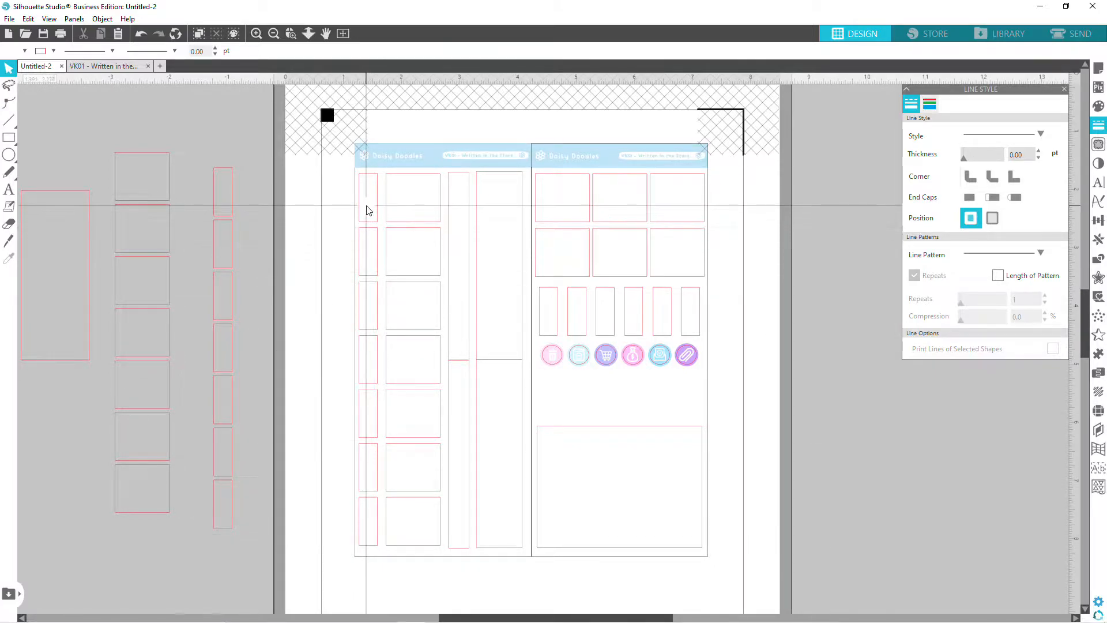
left_click(366, 297)
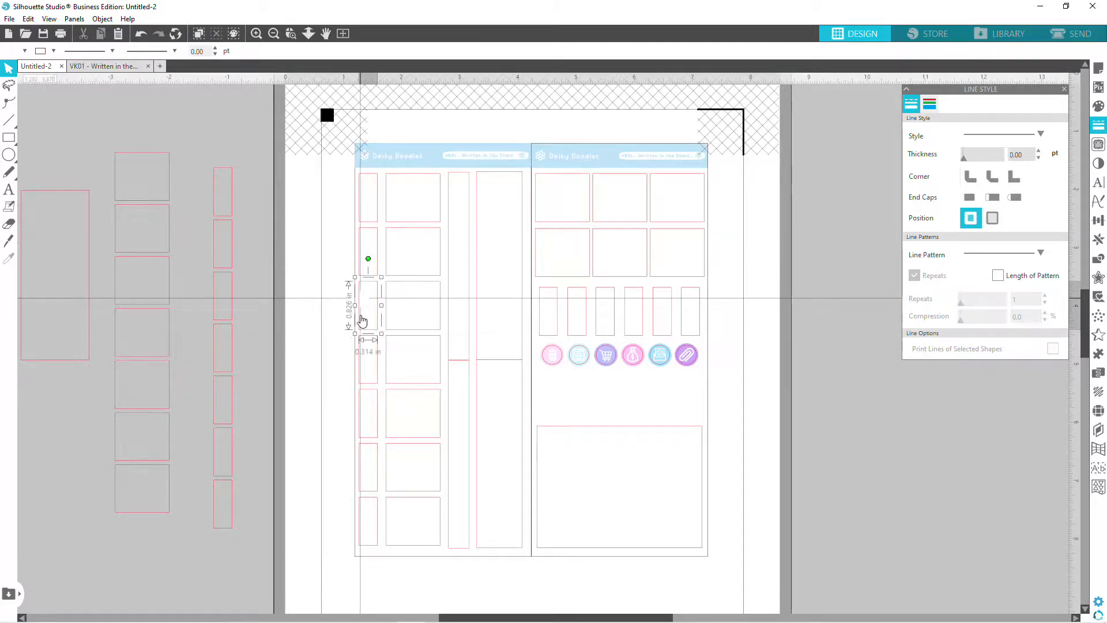
left_click(364, 369)
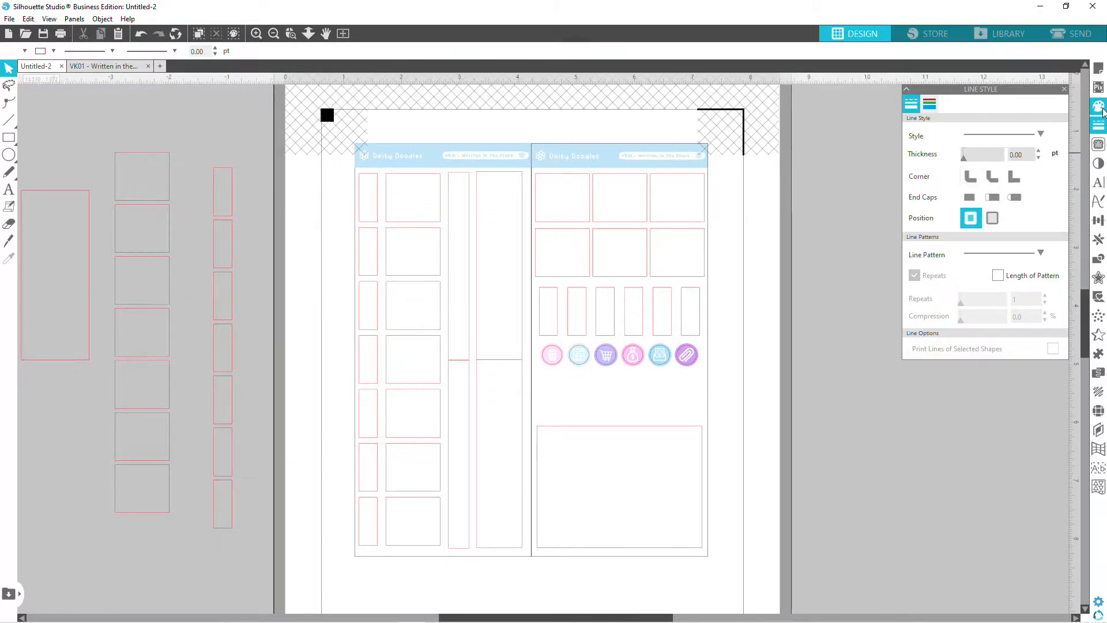
left_click(1097, 68)
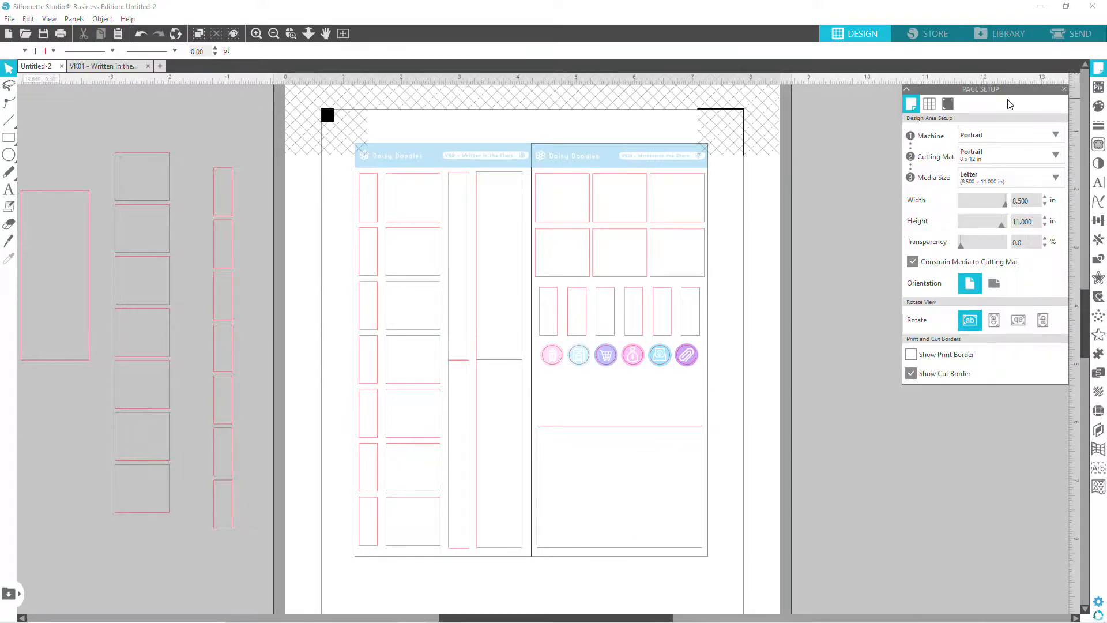
left_click(951, 106)
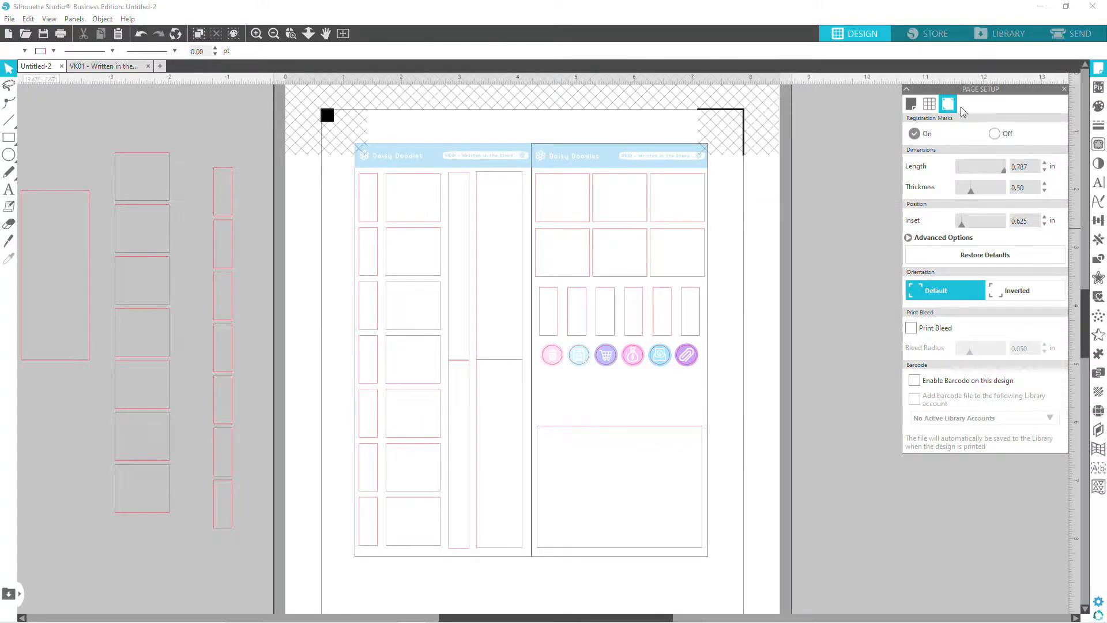
left_click(911, 105)
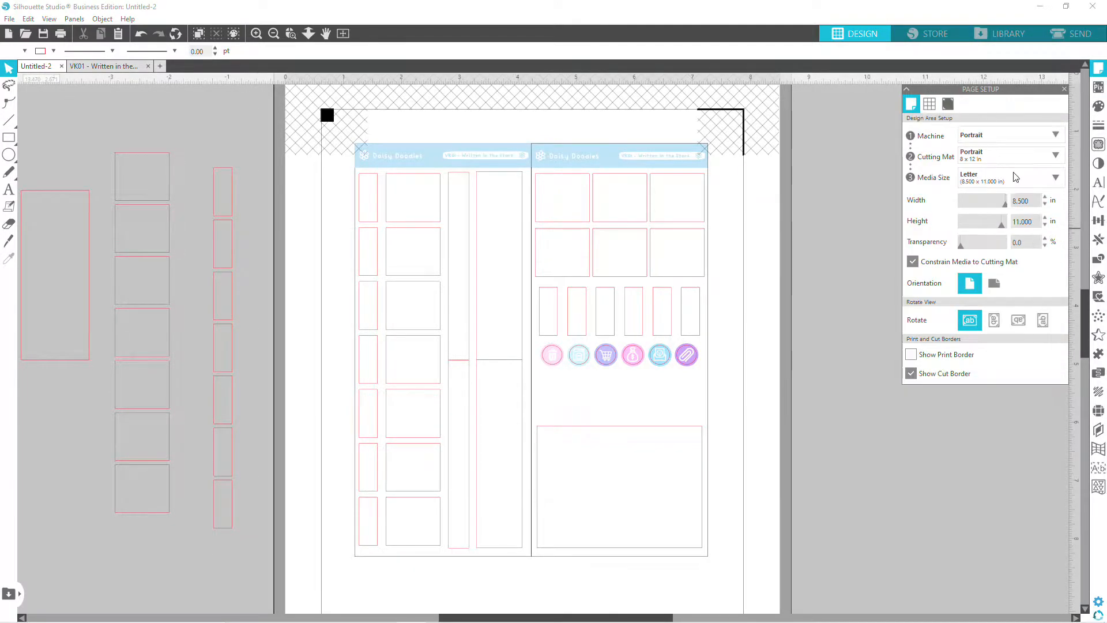
left_click(994, 322)
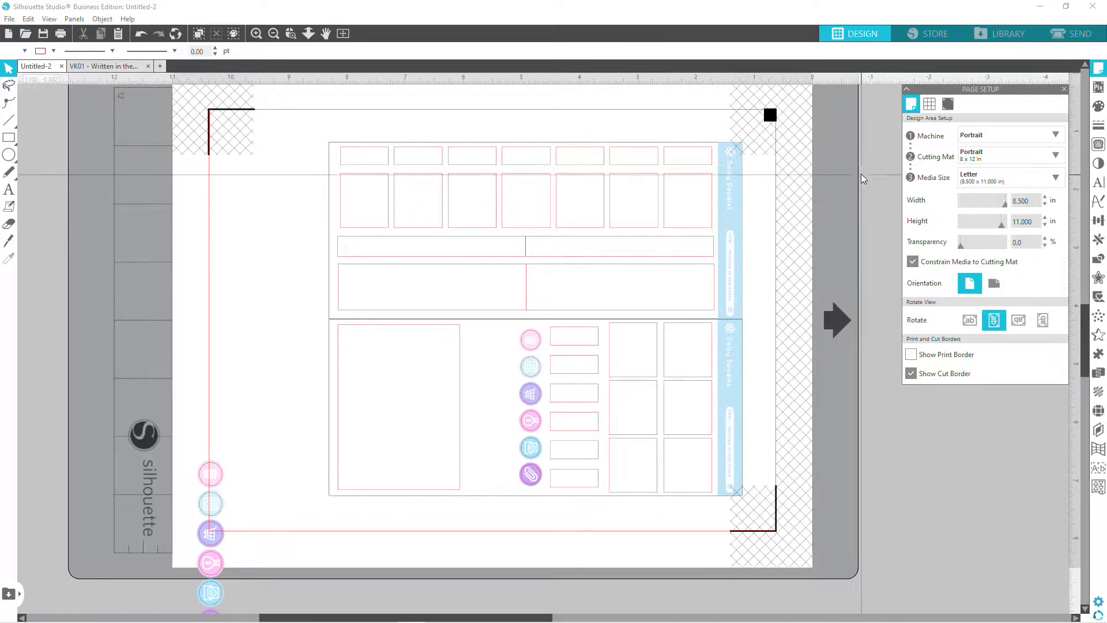
scroll(831, 272, "up", 5)
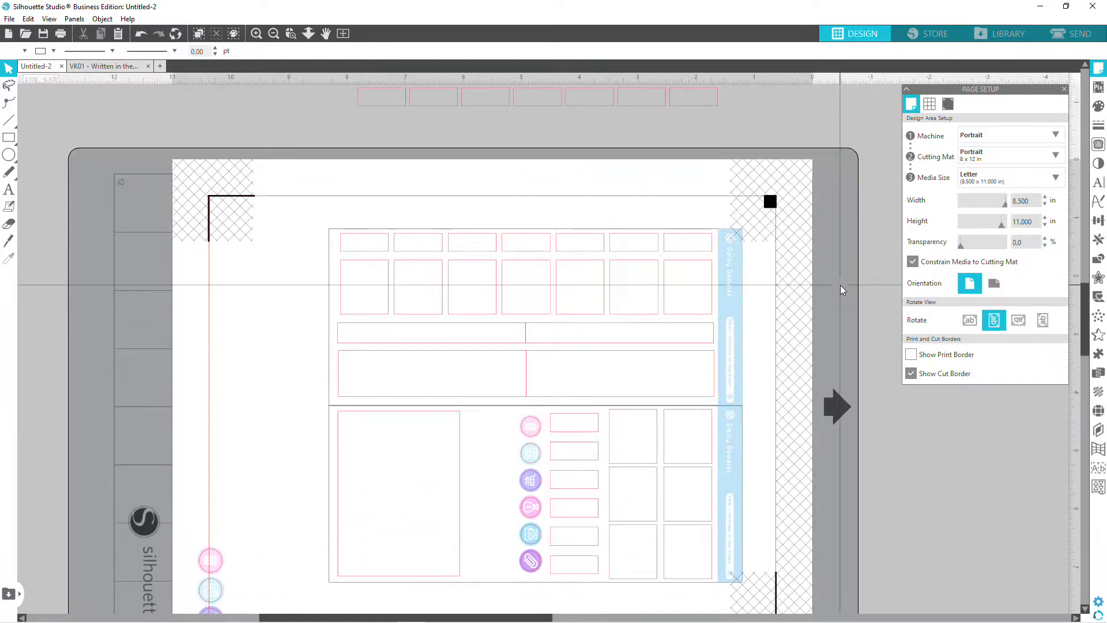
scroll(839, 285, "up", 1)
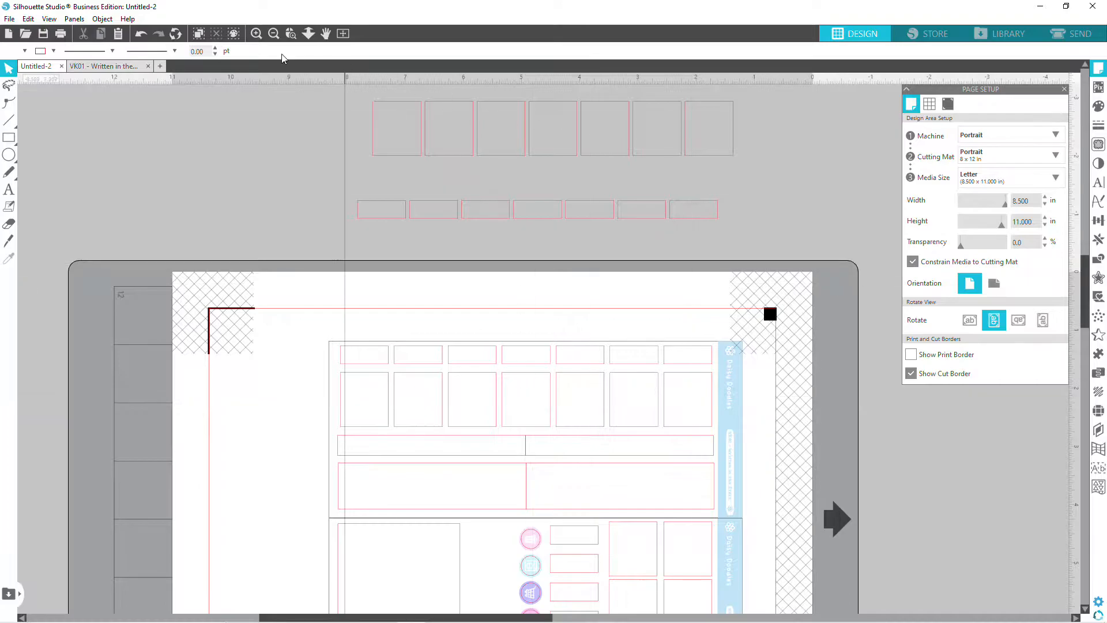
Try to reposition the row of small boxes, nudging it sideways into line with the square boxes below.
left_click(256, 33)
left_click(258, 37)
scroll(495, 262, "down", 2)
mouse_move(666, 621)
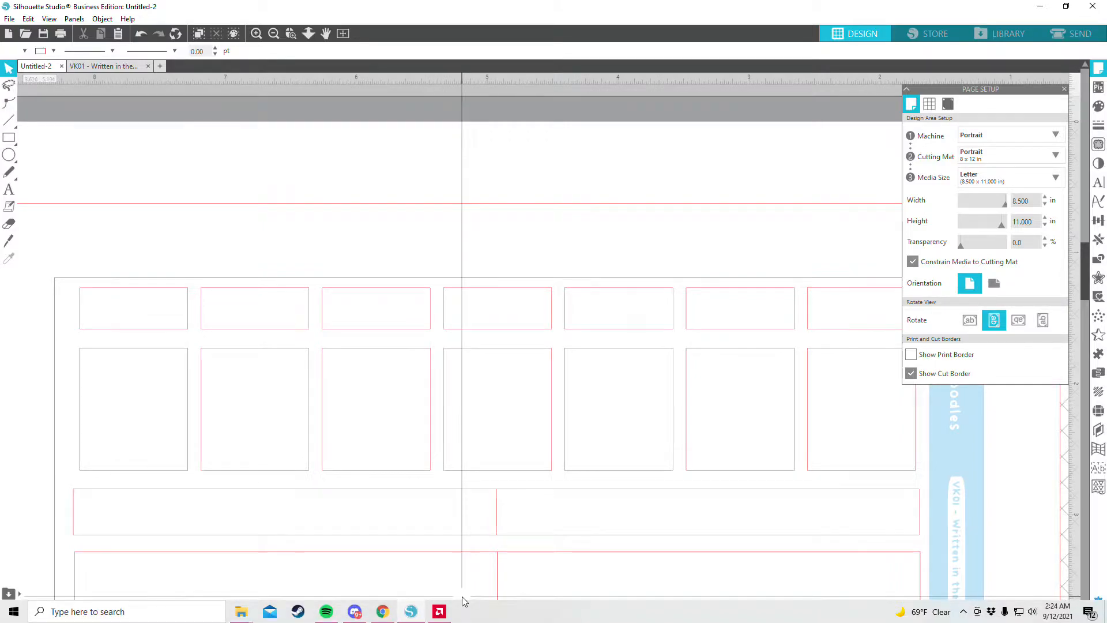
left_click_drag(477, 617, 568, 621)
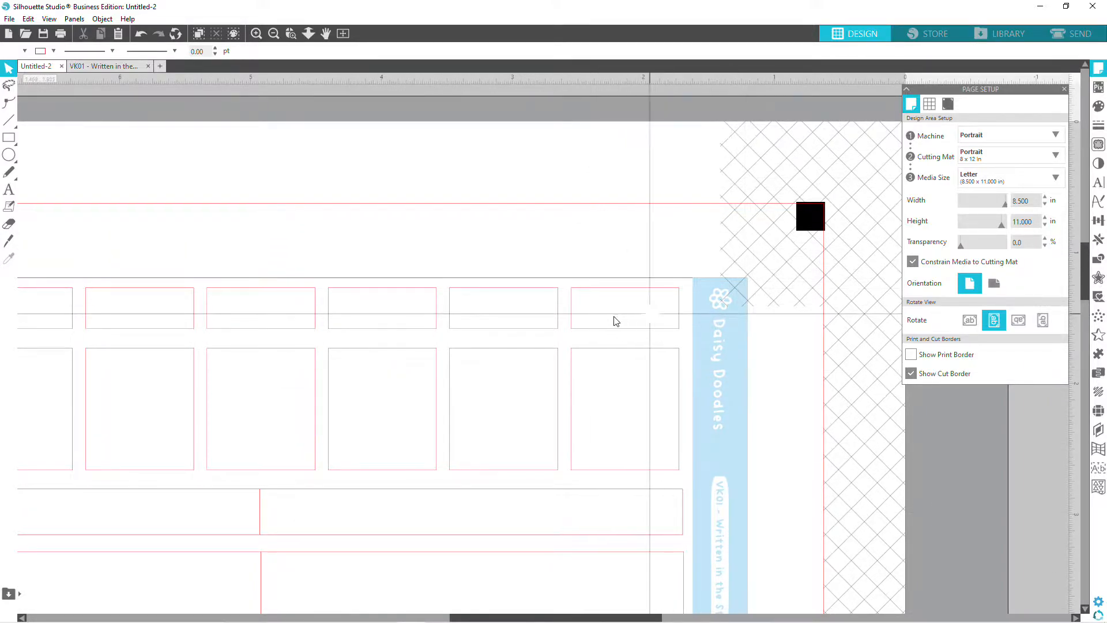
left_click(596, 332)
scroll(596, 334, "down", 1)
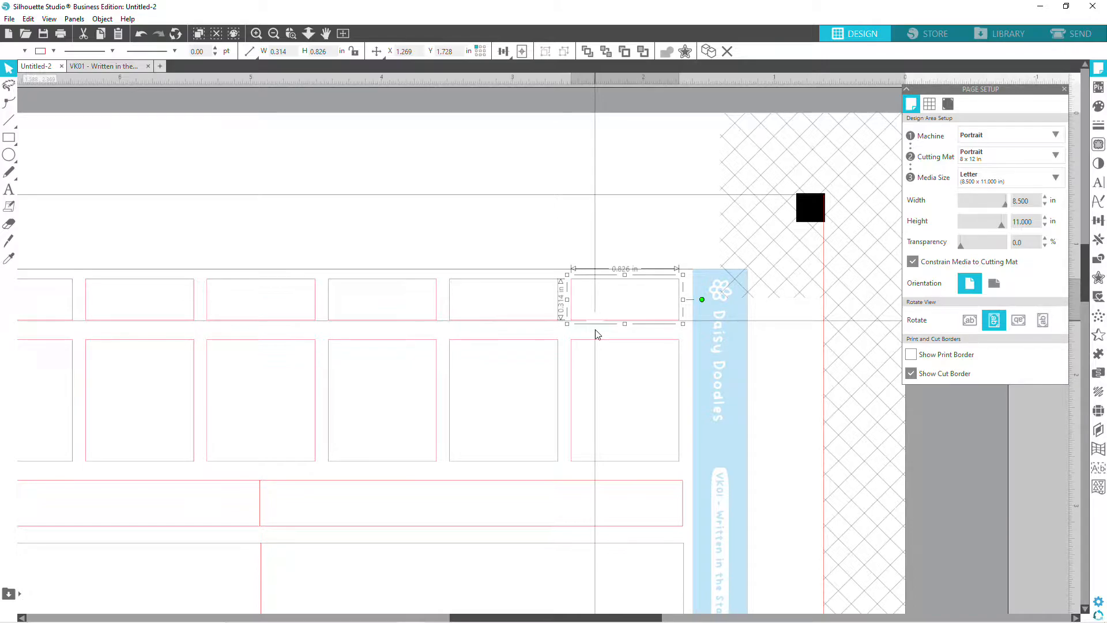
scroll(597, 334, "up", 4)
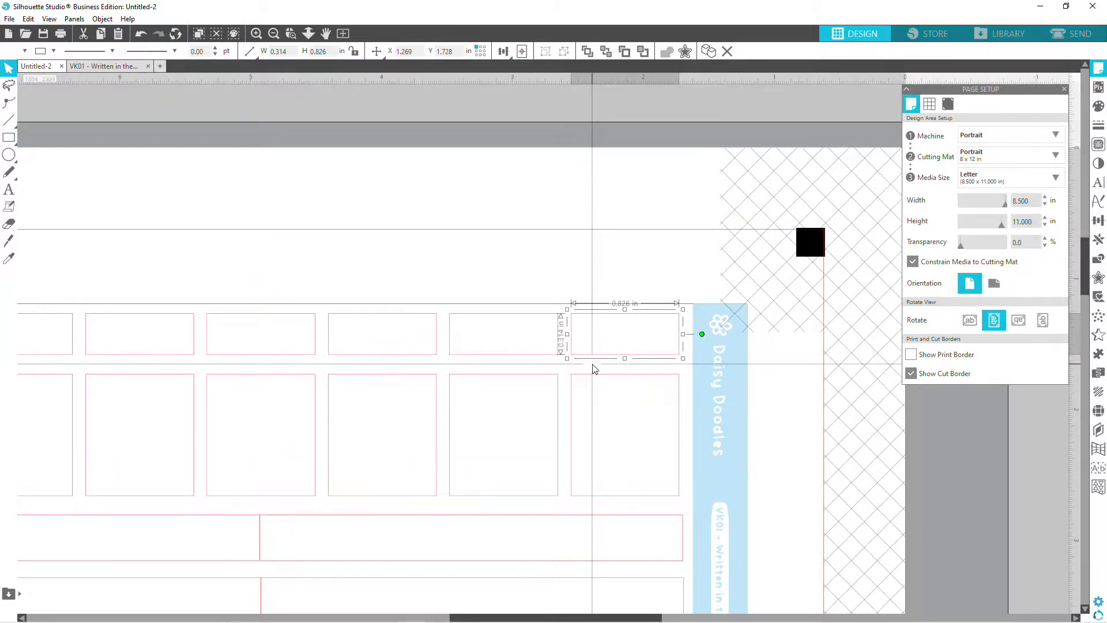
left_click(623, 367)
left_click_drag(623, 367, 59, 337)
key("ctrl+z")
key("Right")
key("Right")
key("Right")
key("Right")
key("Right")
key("Right")
key("Right")
key("Right")
key("Right")
key("Right")
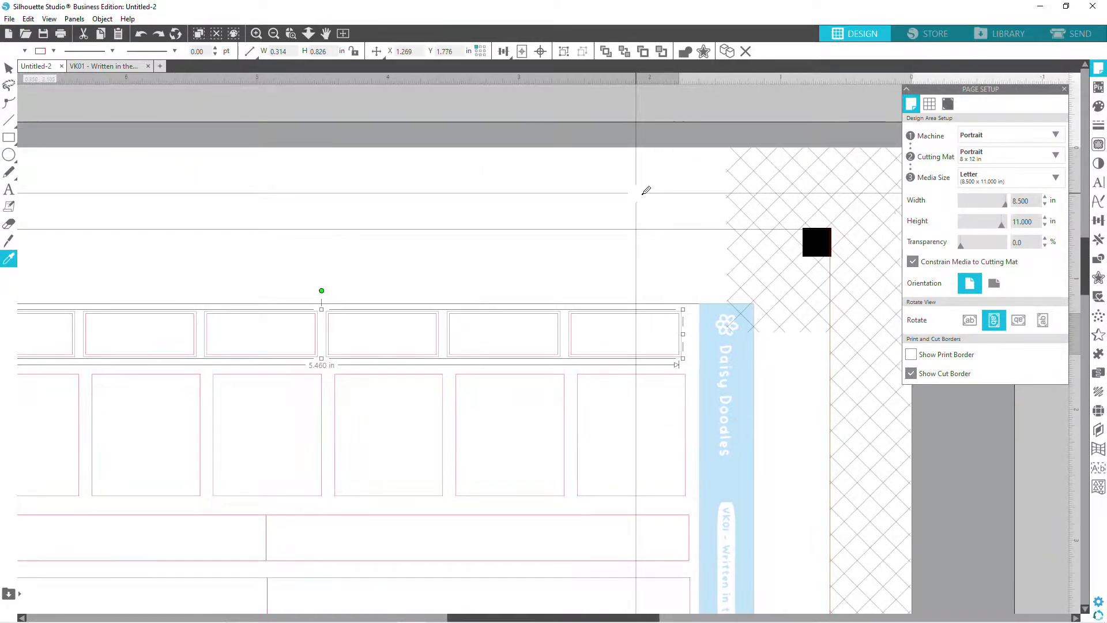
key("Right")
key("Right")
key("Right")
key("Right")
key("Right")
key("Right")
key("Right")
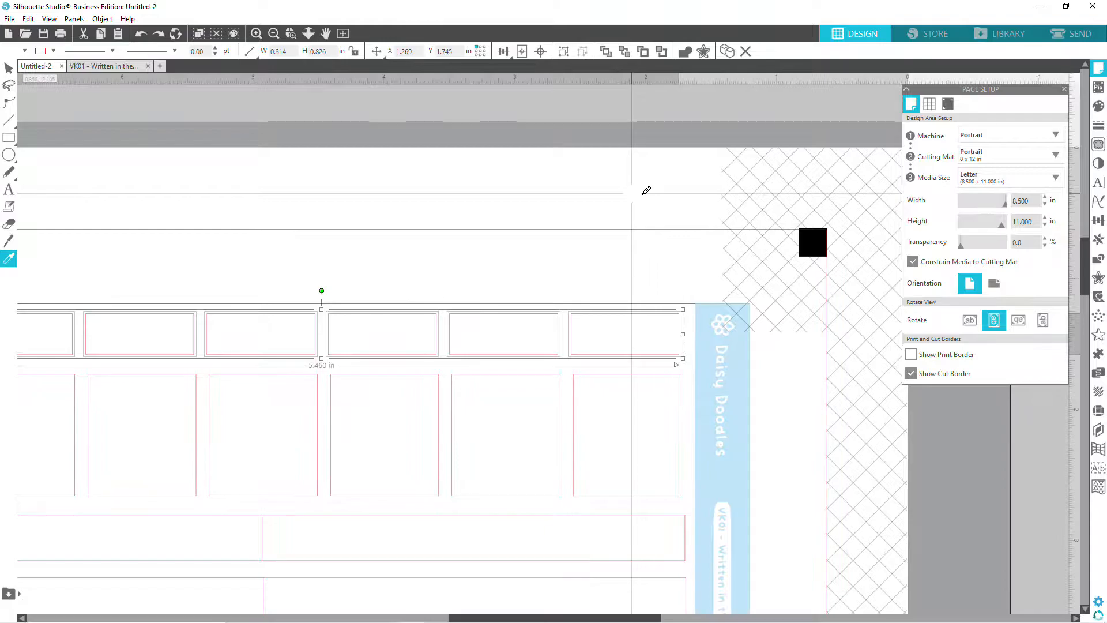
key("Right")
key("Right")
key("Right")
key("Escape")
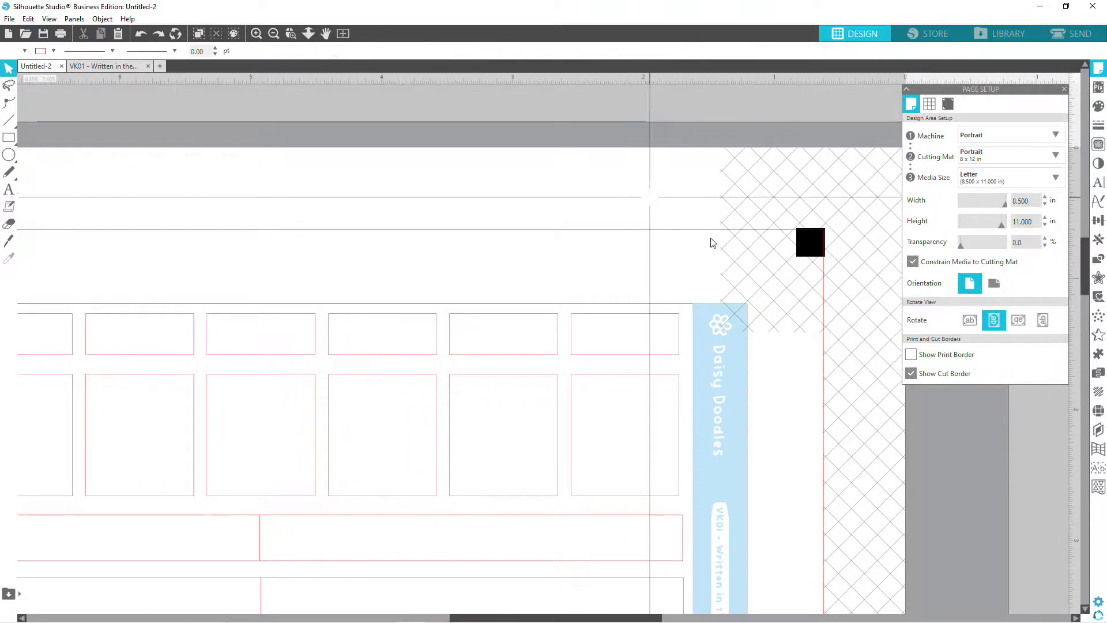
Select the seven small boxes in the upper row and offset them outward by 0.040 in with rounded corners.
left_click(273, 33)
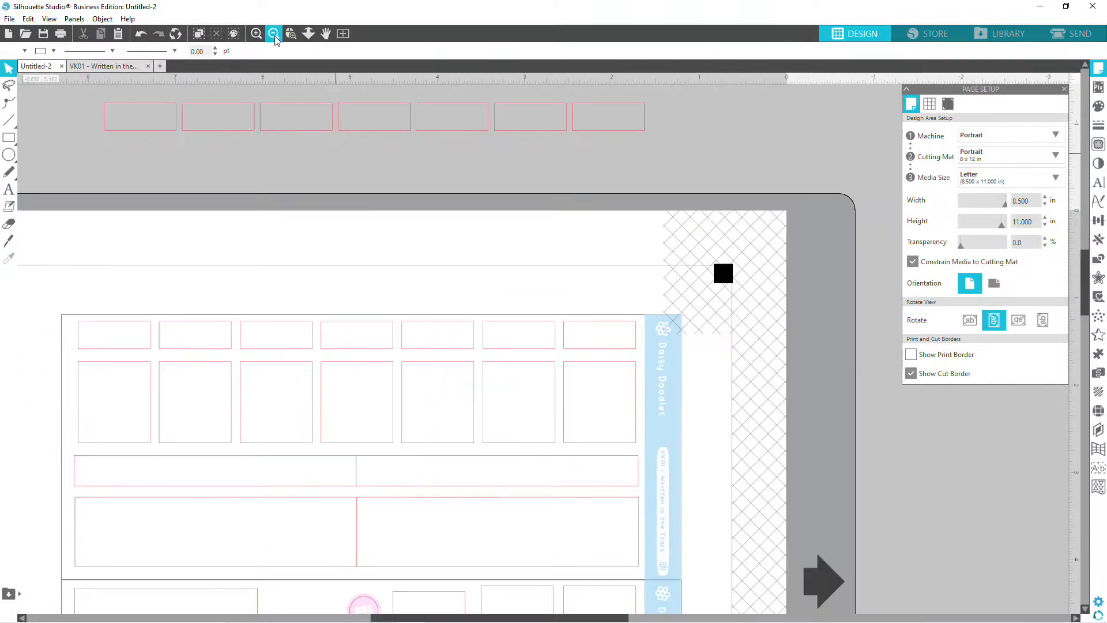
left_click(632, 345)
left_click_drag(630, 341, 134, 329)
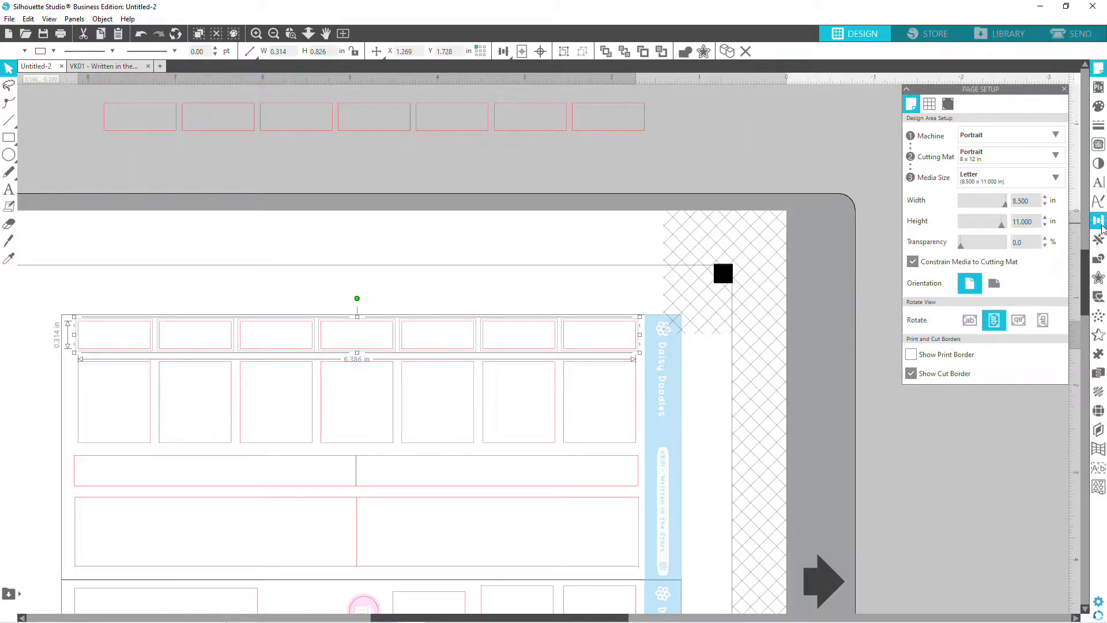
left_click(1098, 278)
left_click(929, 118)
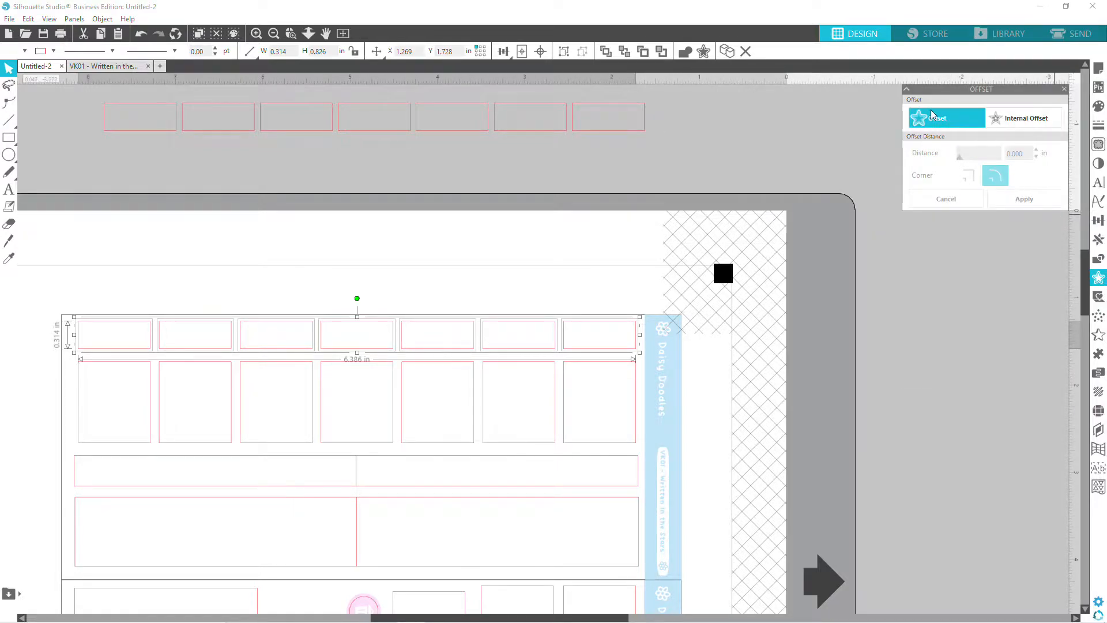
left_click(1036, 157)
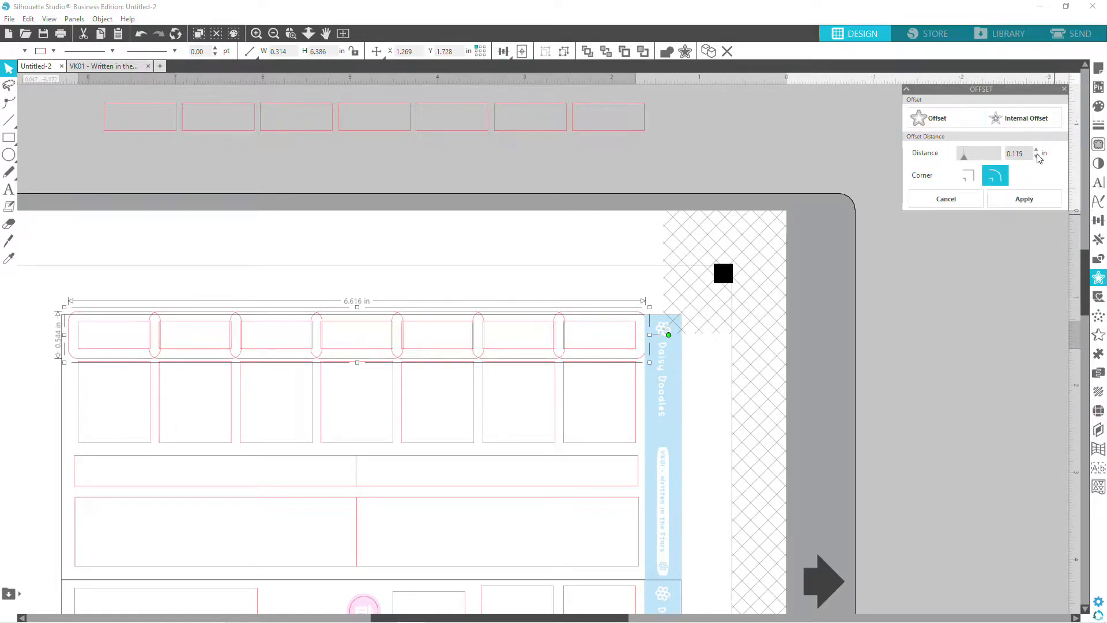
left_click(1037, 156)
left_click(1036, 156)
left_click(1036, 156)
left_click(1037, 157)
left_click(1037, 157)
left_click(1037, 156)
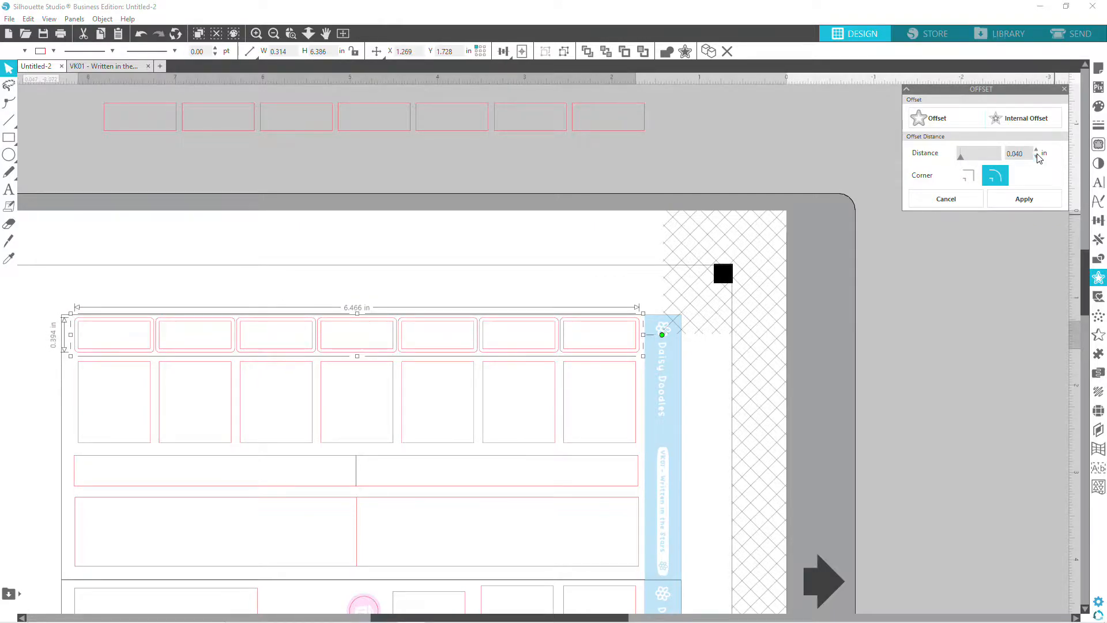
Set both the line colour and the fill of the seven rounded offset boxes to light purple.
left_click(1098, 124)
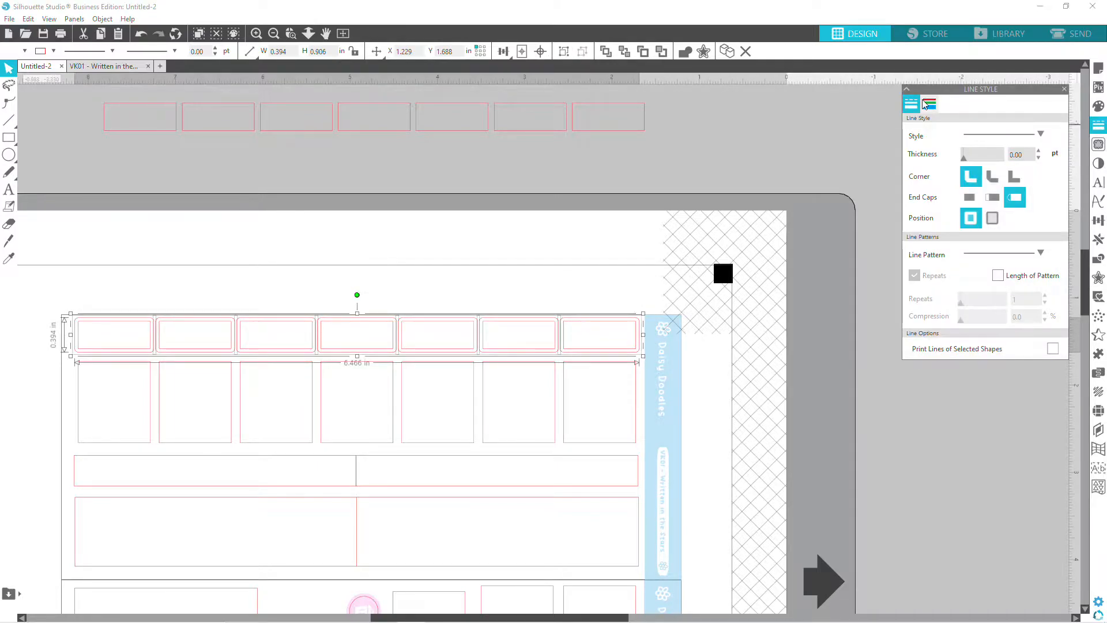
left_click(928, 103)
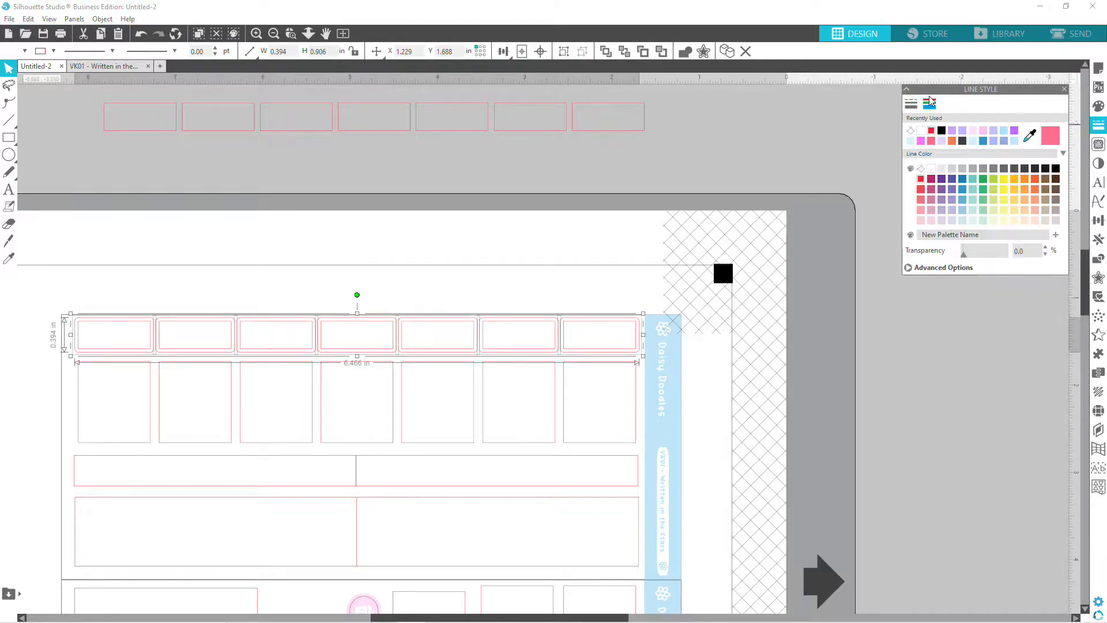
left_click(942, 140)
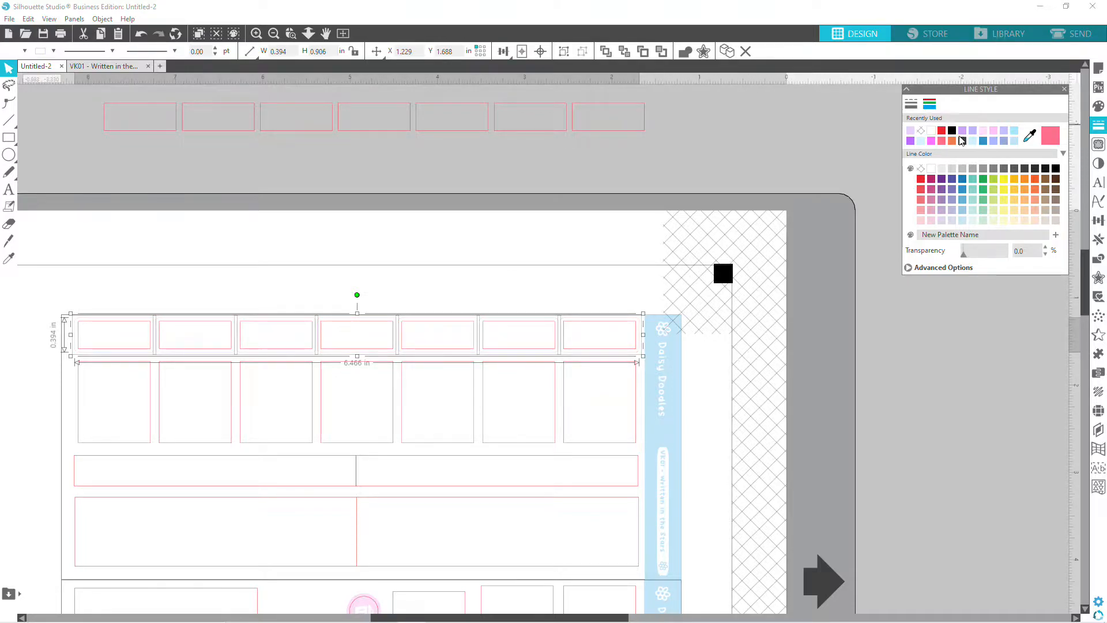
left_click(1098, 106)
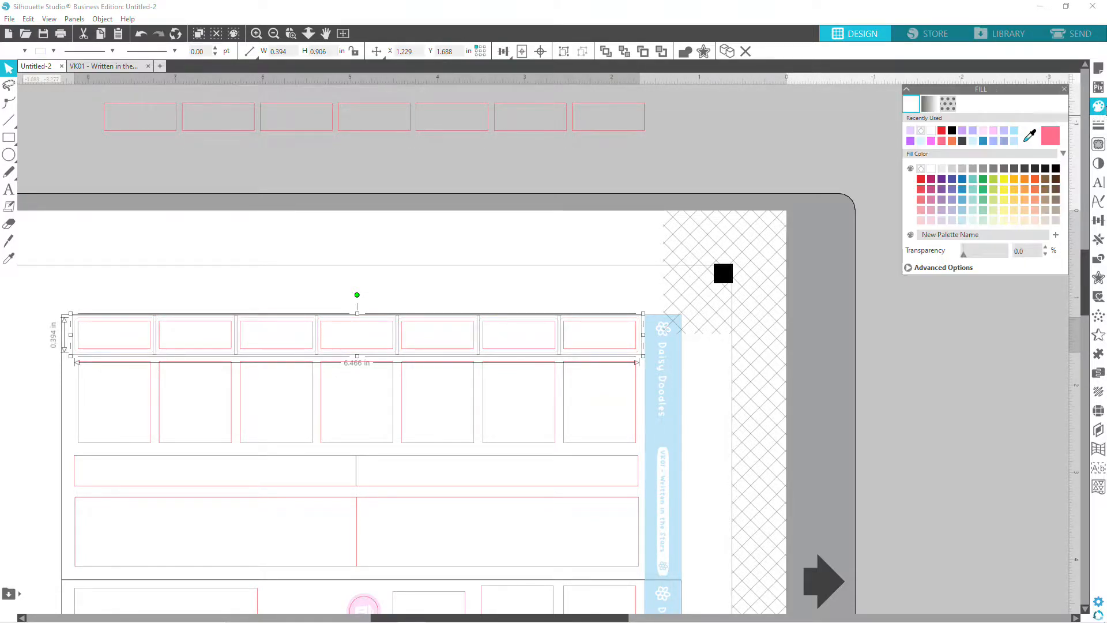
left_click(912, 136)
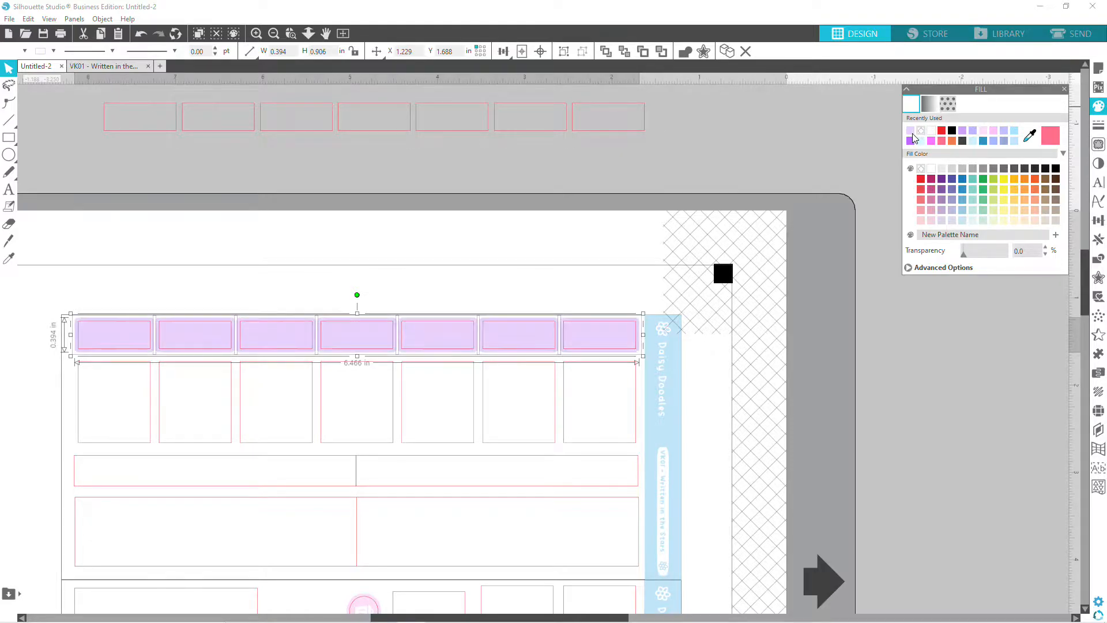
left_click(859, 365)
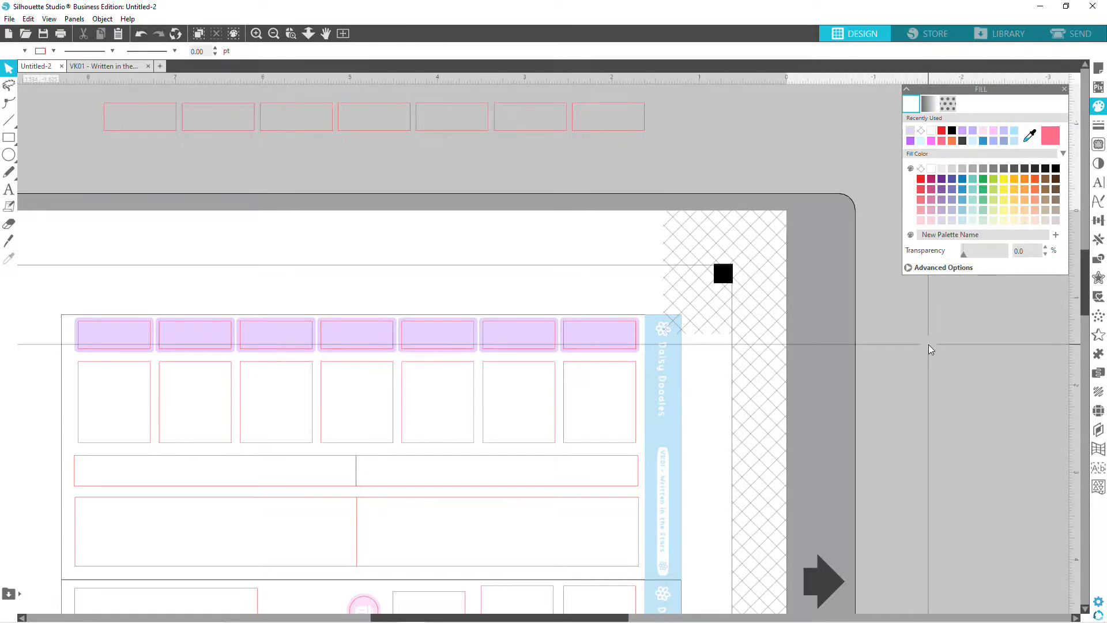
Add the text "mon" in the blank area above the purple boxes and set its size to 8 pt.
left_click(9, 195)
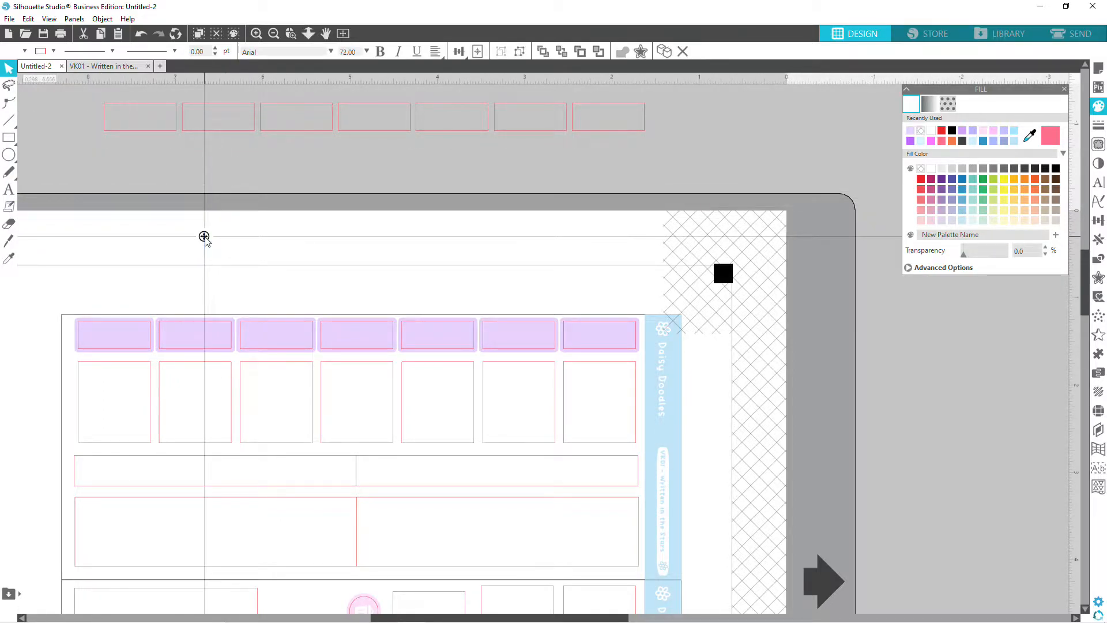
left_click(204, 237)
type("mon")
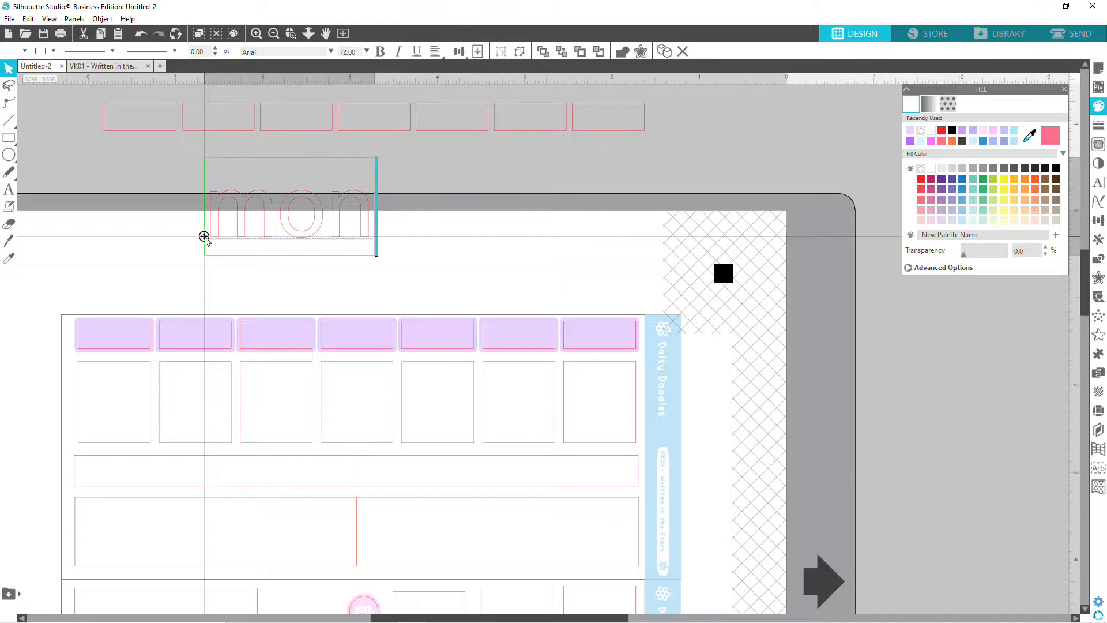
double_click(268, 202)
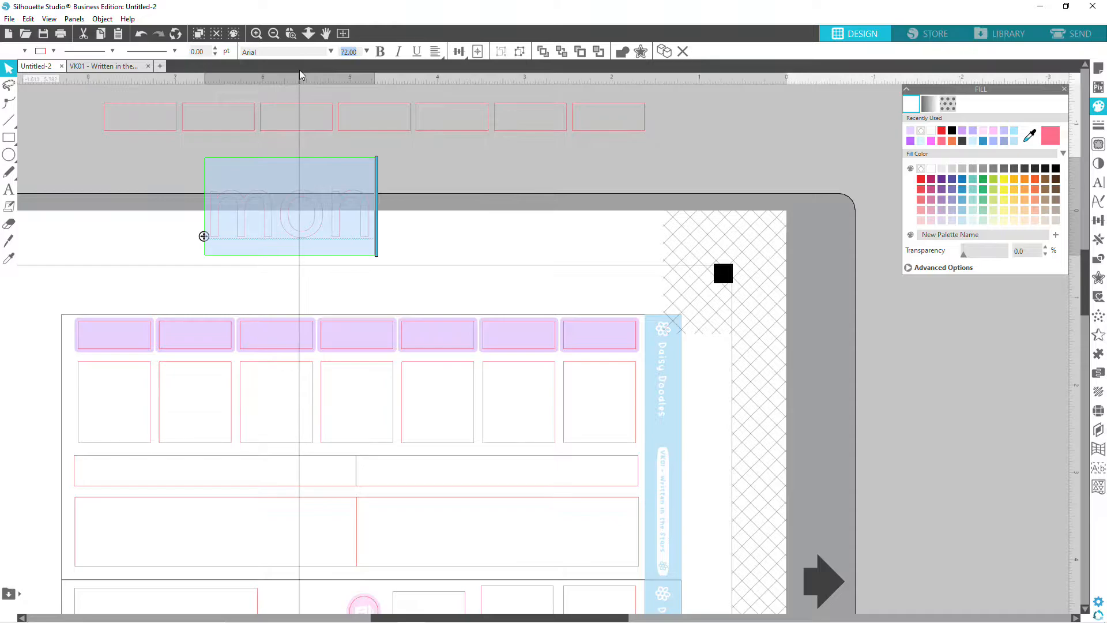
type("8")
key("Return")
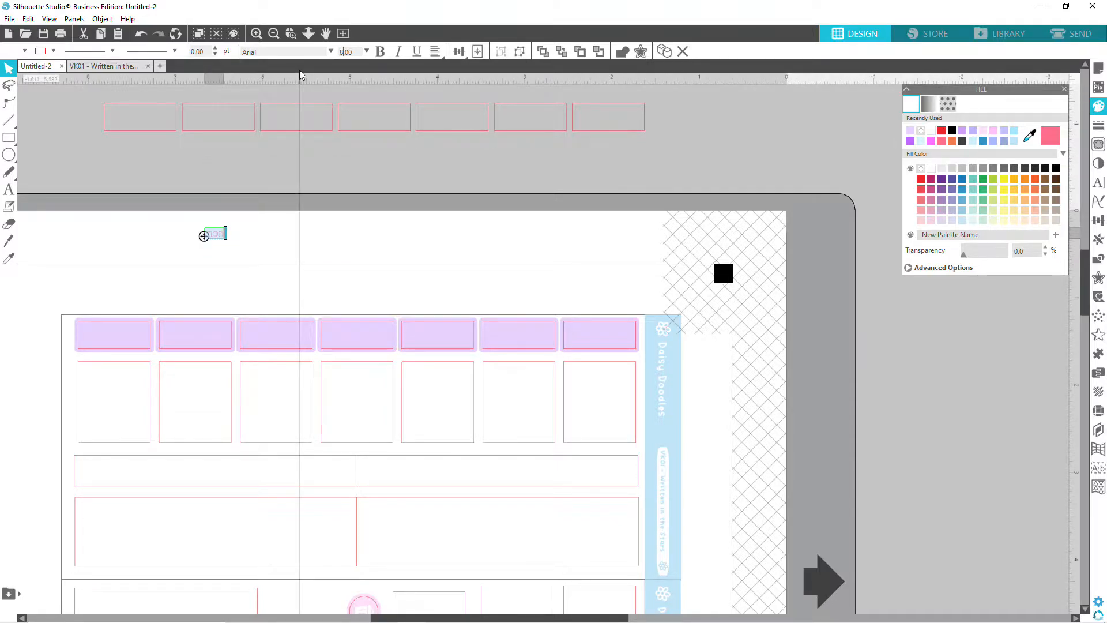
Move the "mon" label above the middle of the purple box row and set its font to Big Snow.
left_click(336, 229)
left_click_drag(215, 236, 431, 251)
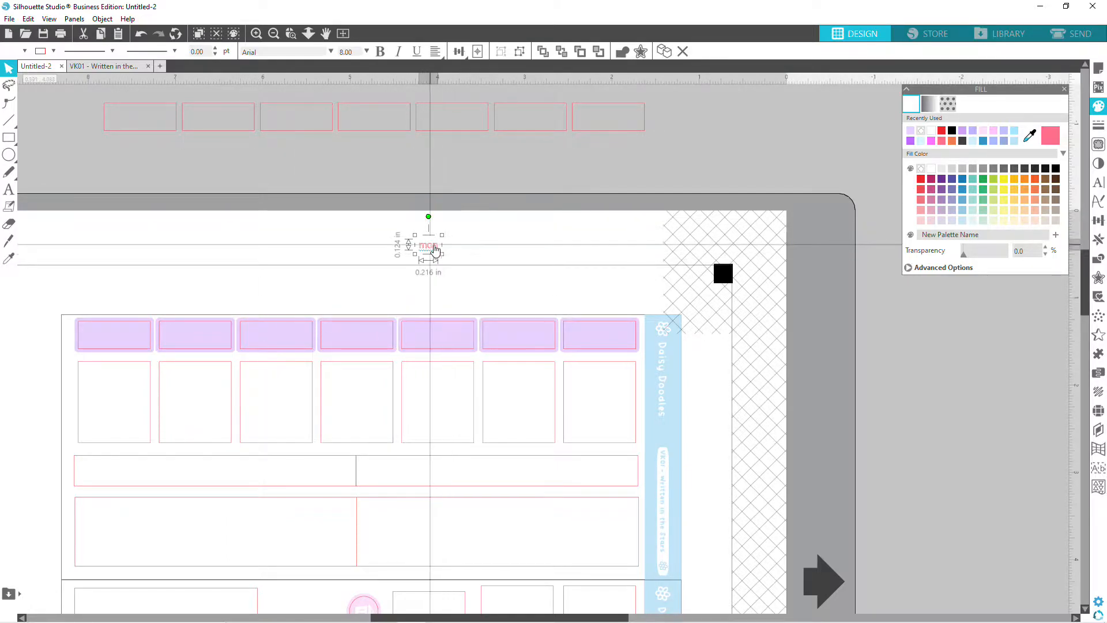
left_click_drag(431, 249, 439, 248)
key("ctrl+a")
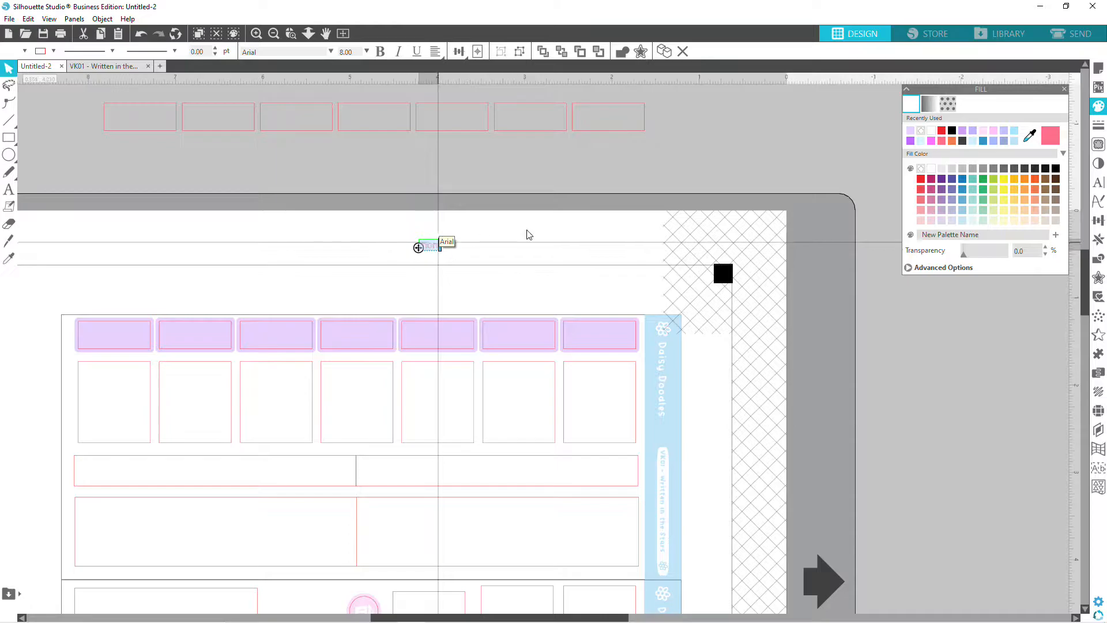
left_click(330, 51)
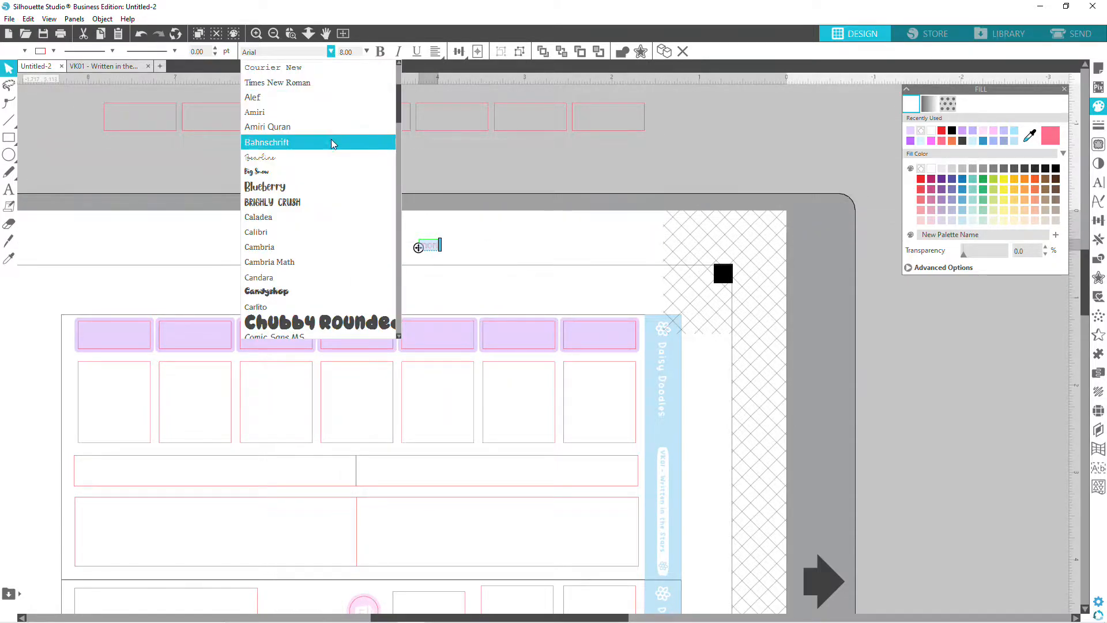
left_click(337, 171)
left_click(494, 266)
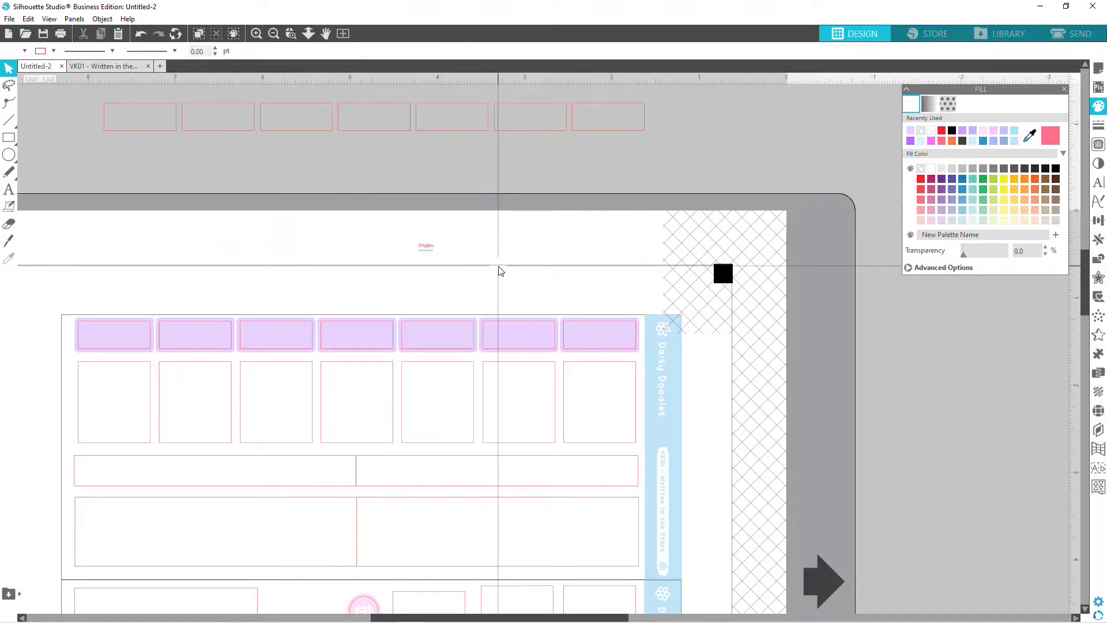
Try the "mon" label at 12 pt and 16 pt, testing its fit over the rightmost purple box.
left_click(256, 33)
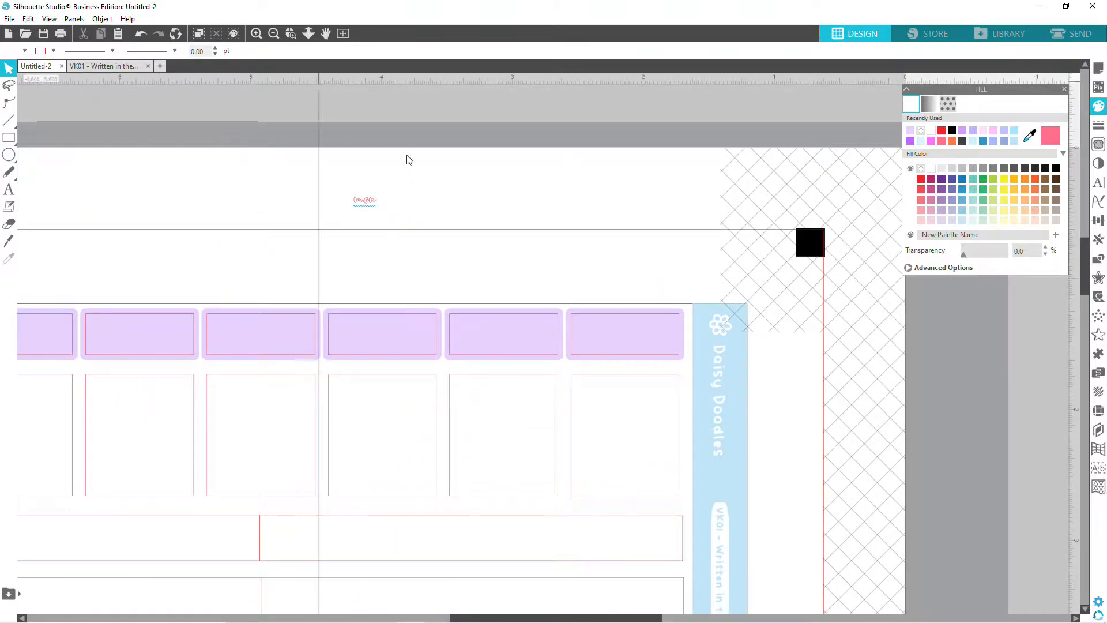
left_click_drag(370, 205, 502, 256)
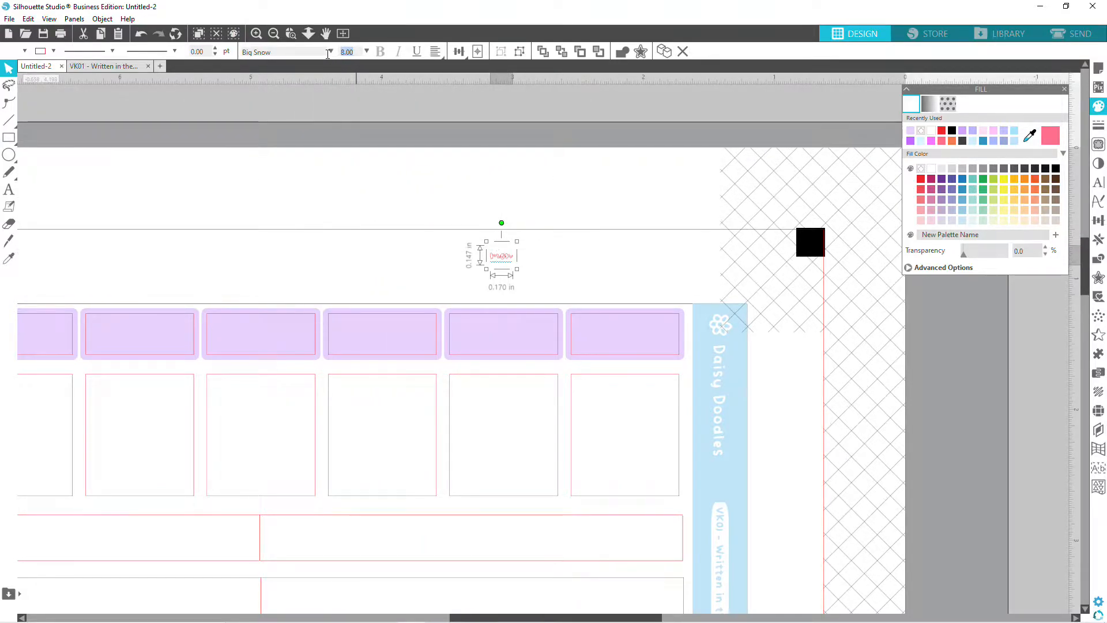
key("Return")
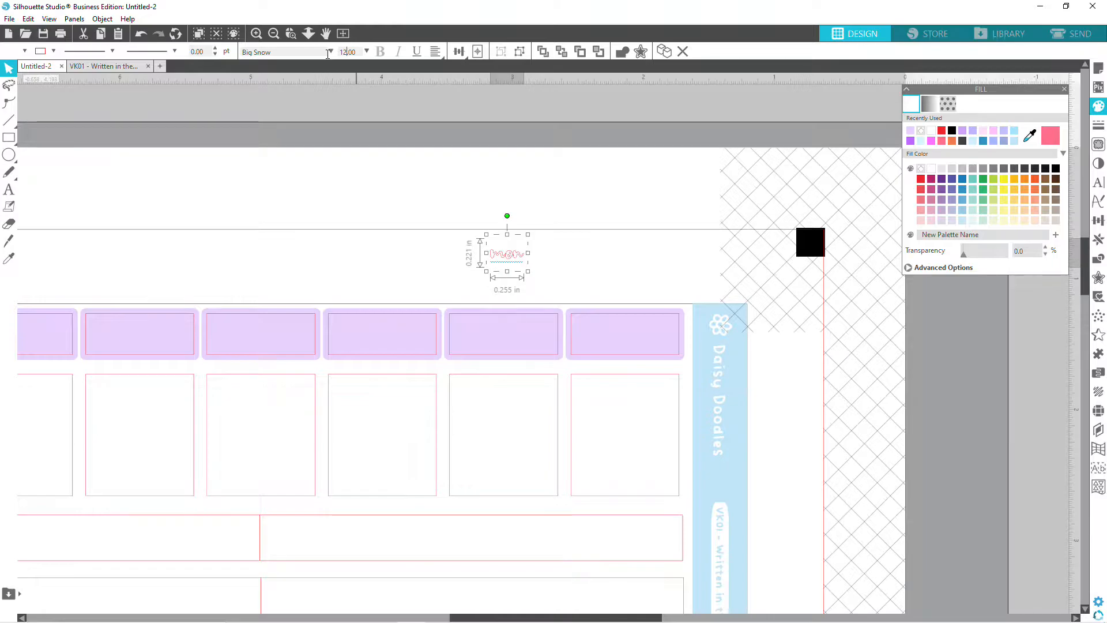
mouse_move(514, 269)
left_mouse_down()
mouse_move(662, 325)
mouse_move(660, 343)
mouse_move(509, 256)
left_mouse_up()
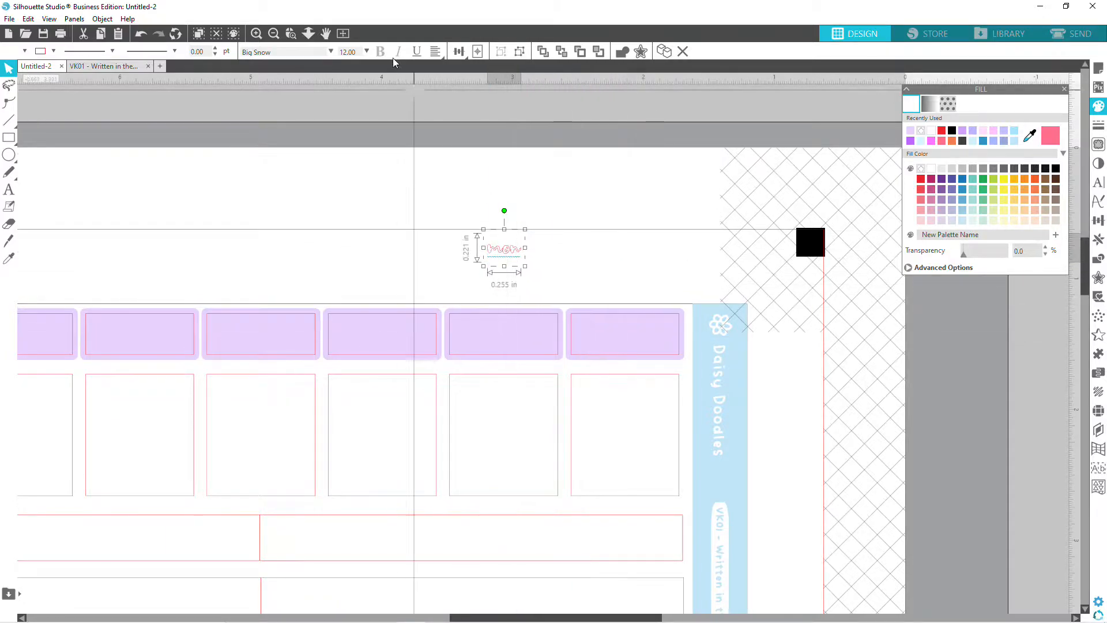
type("16")
key("Return")
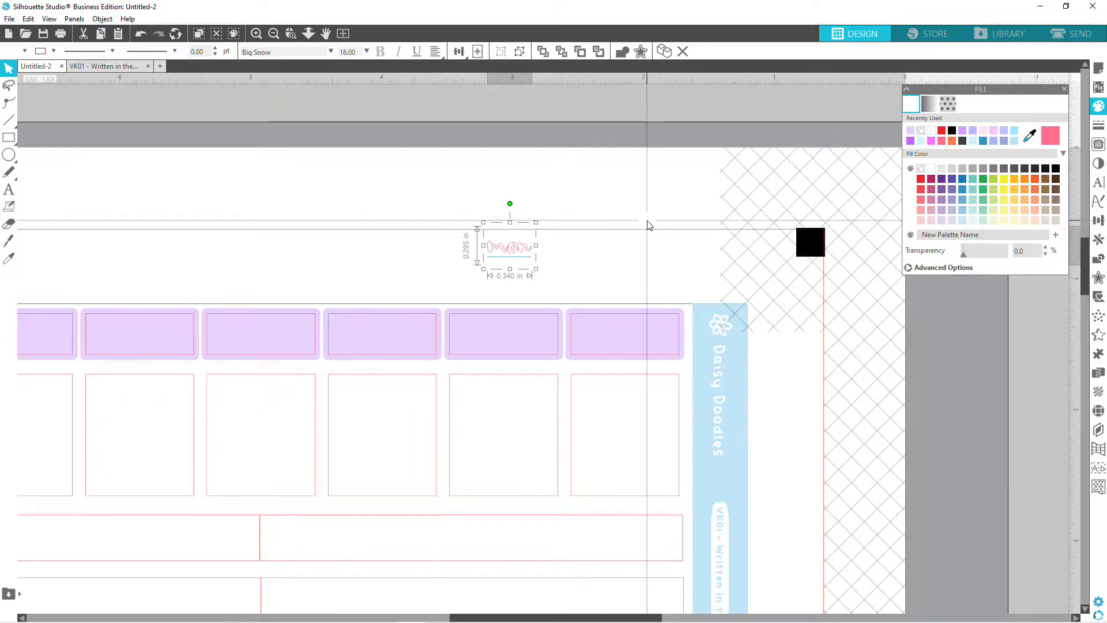
left_click_drag(524, 250, 658, 336)
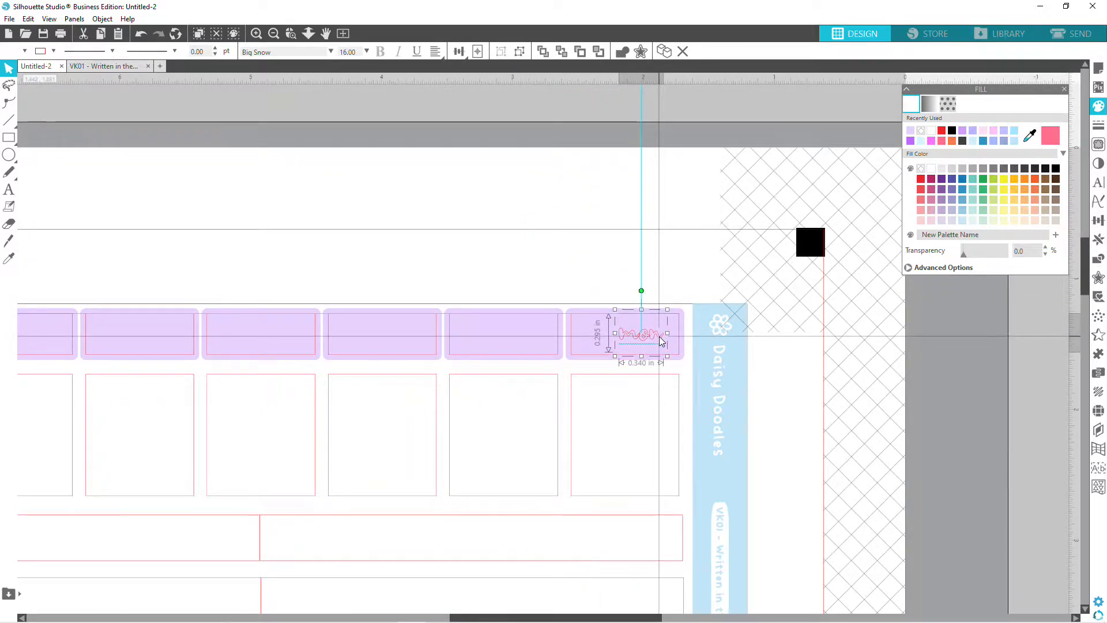
left_click_drag(659, 337, 499, 241)
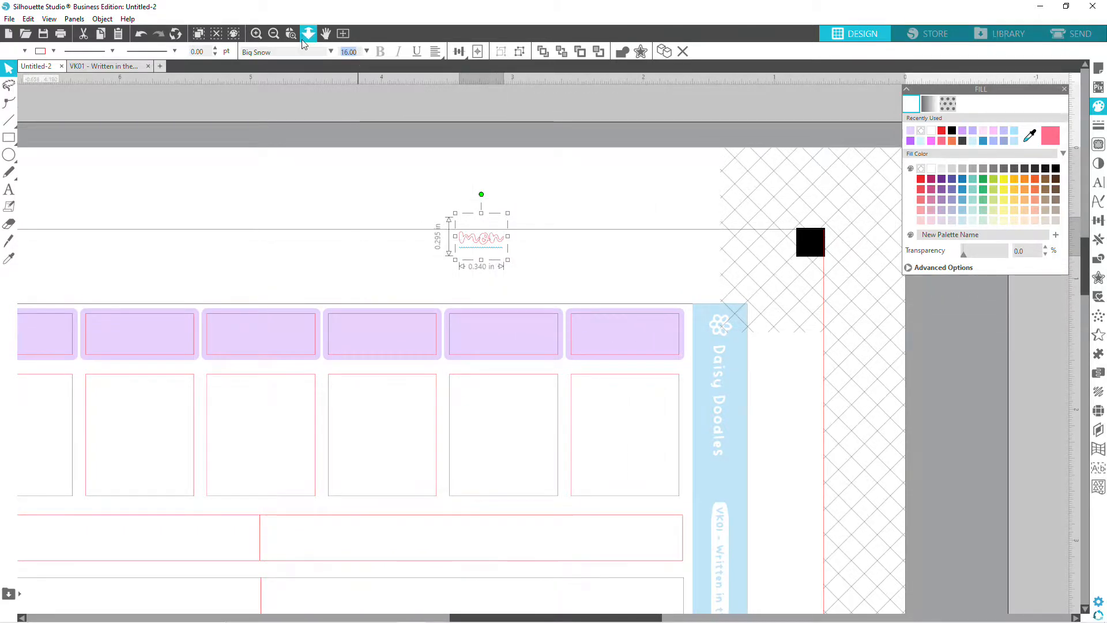
Set the "mon" label's size to 18 pt and test its fit over the rightmost purple box.
key("Return")
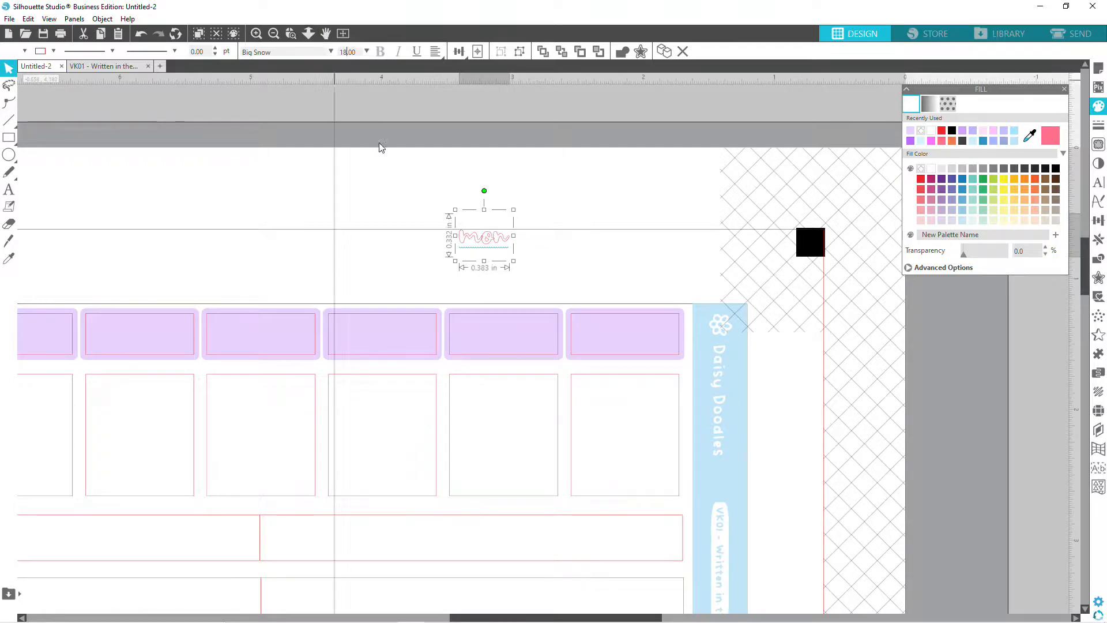
left_click_drag(492, 239, 651, 338)
left_click(638, 264)
left_click(654, 341)
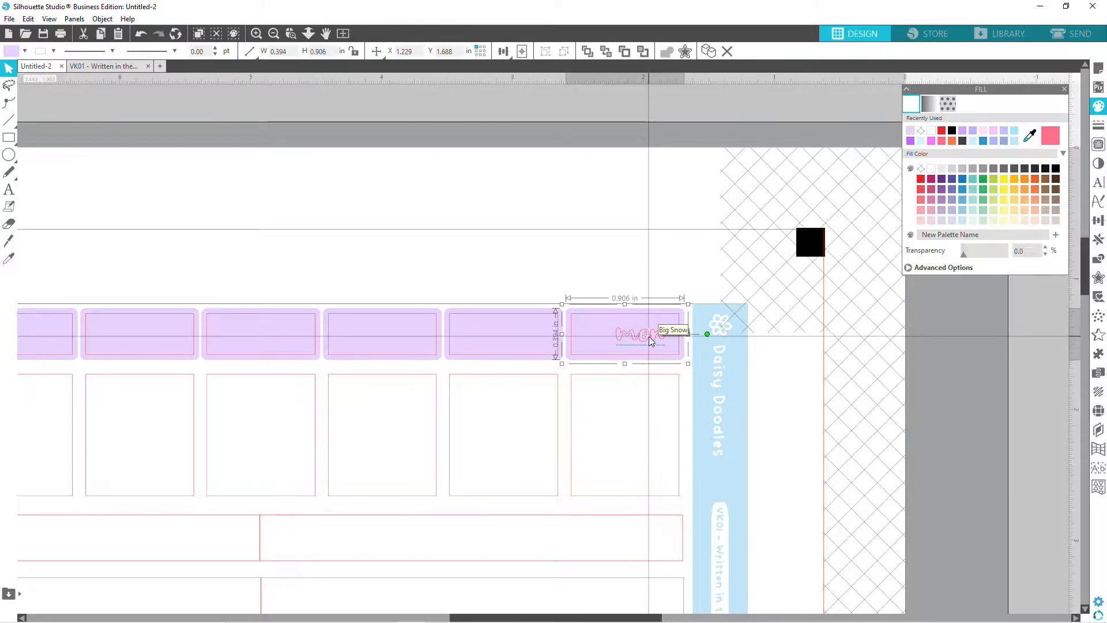
left_click(649, 339)
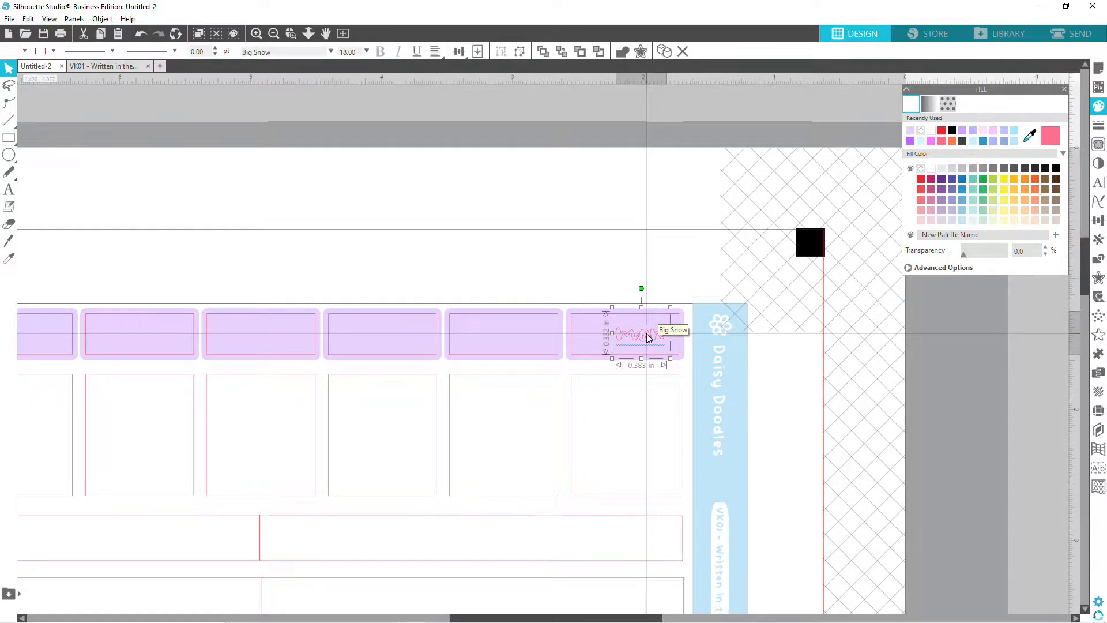
Duplicate the "mon" label in the blank area above the boxes and place one copy in the rightmost purple box.
left_click_drag(649, 337, 514, 197)
key("ctrl+v")
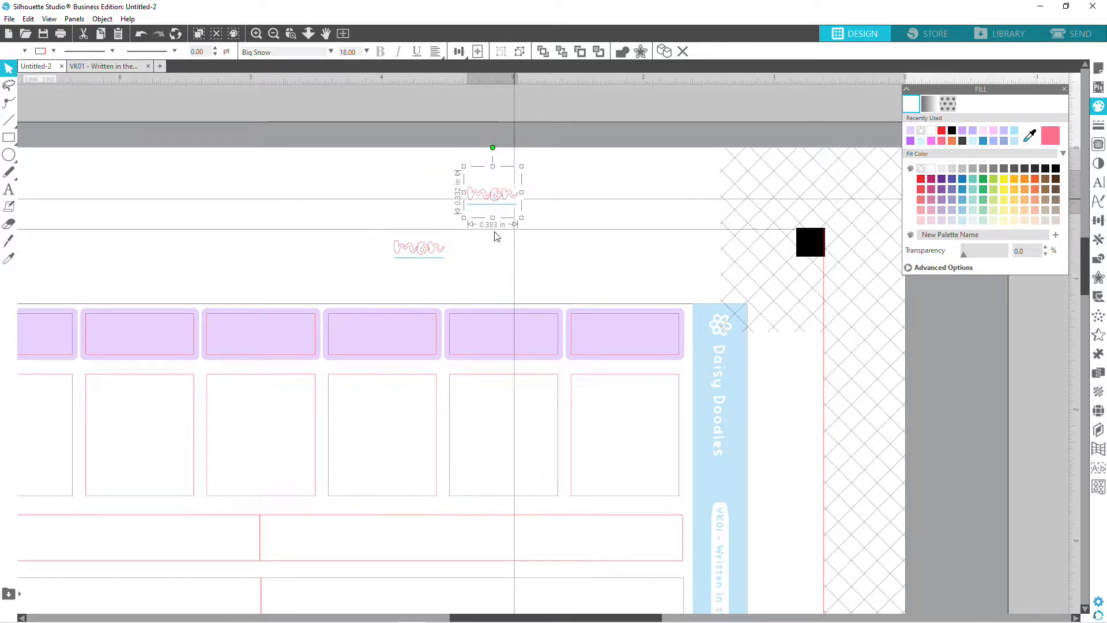
left_click_drag(443, 256, 656, 344)
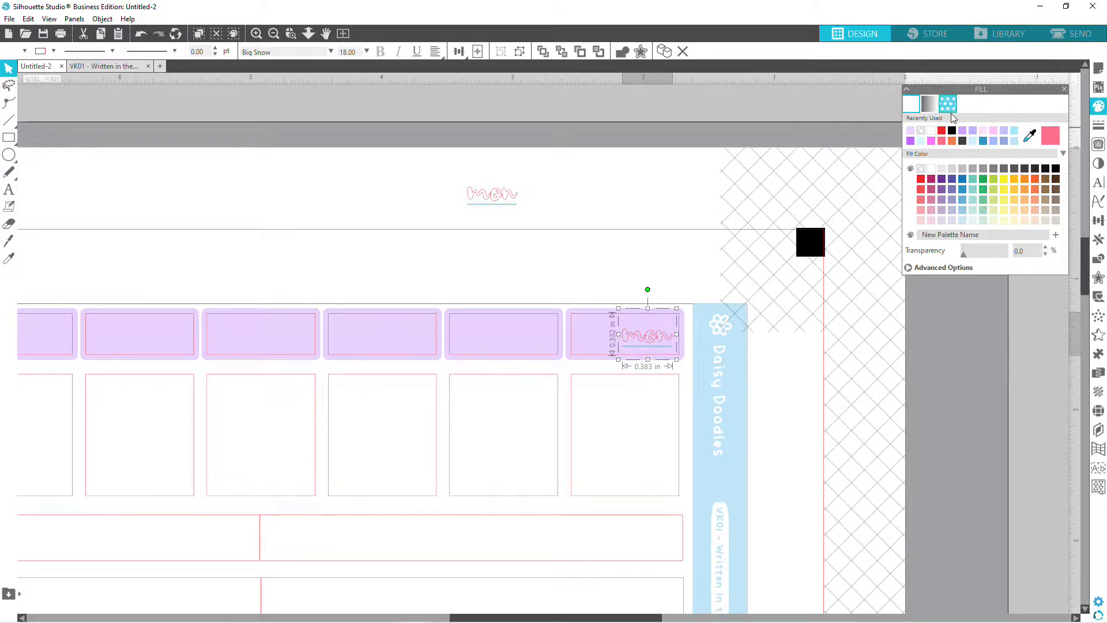
Set both the fill and the line colour of the "mon" label in the rightmost purple box to white.
left_click(934, 133)
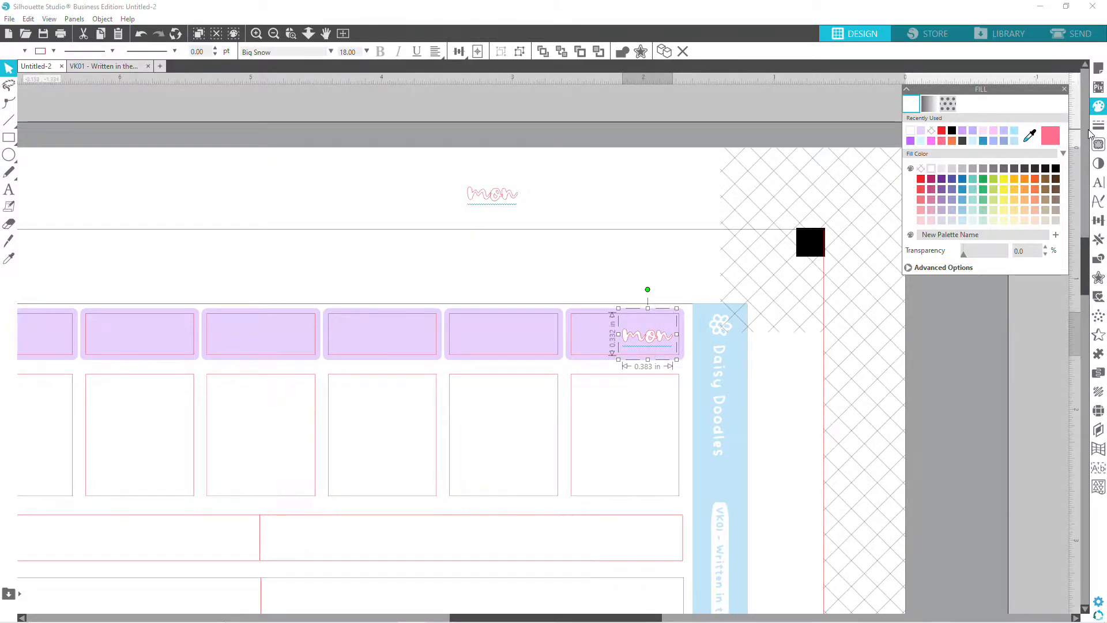
left_click(1098, 125)
left_click(930, 104)
left_click(911, 131)
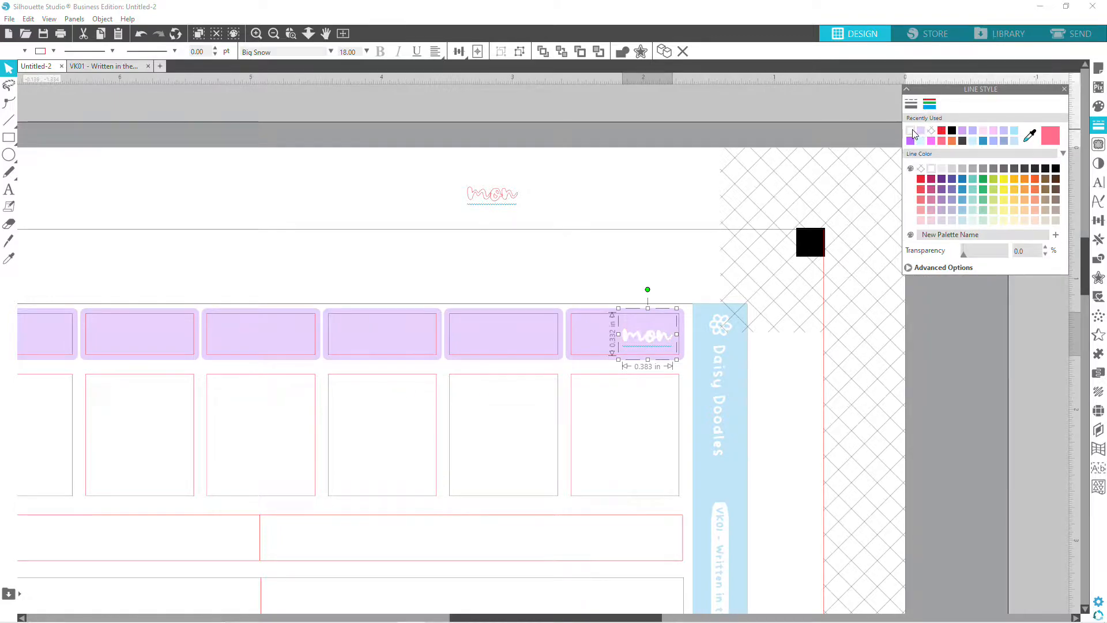
left_click(651, 200)
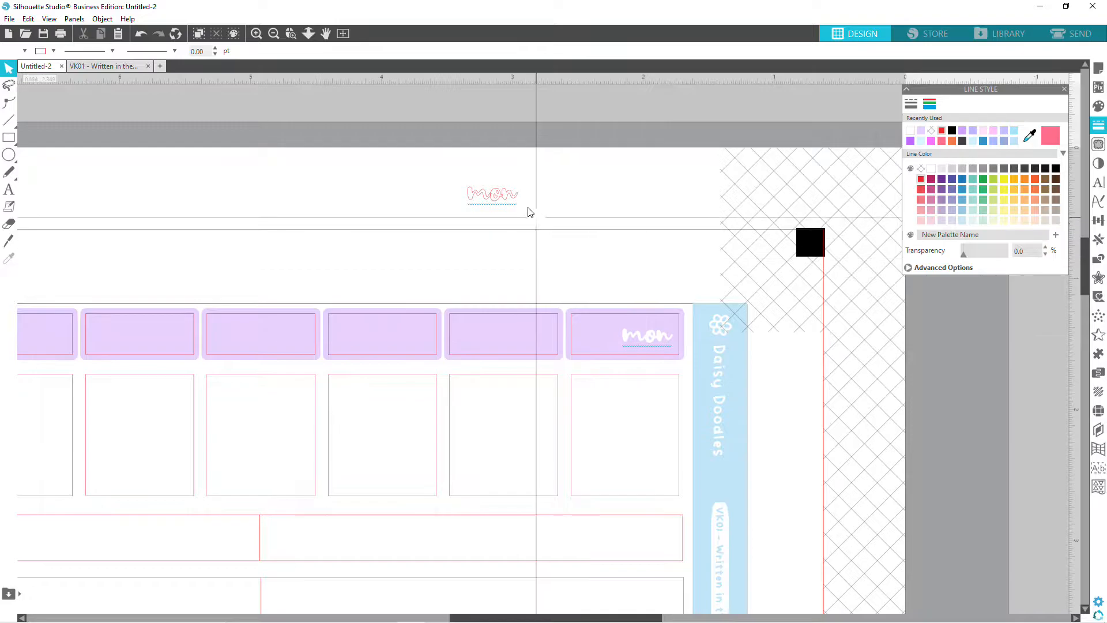
Change the text of the spare "mon" label above the purple boxes to "tue".
left_click(507, 198)
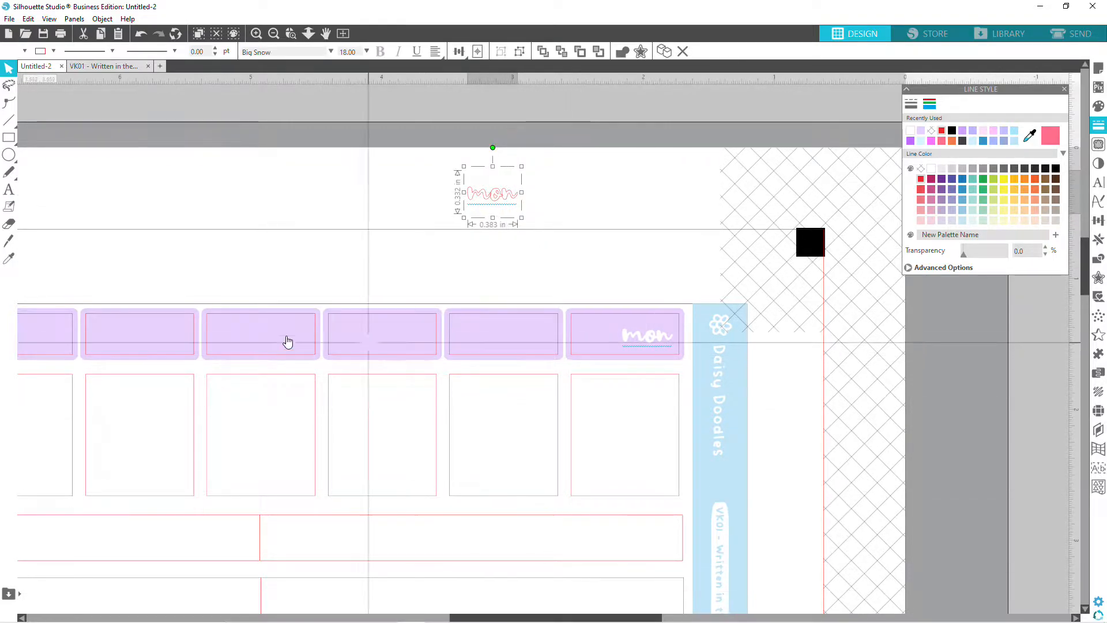
double_click(507, 199)
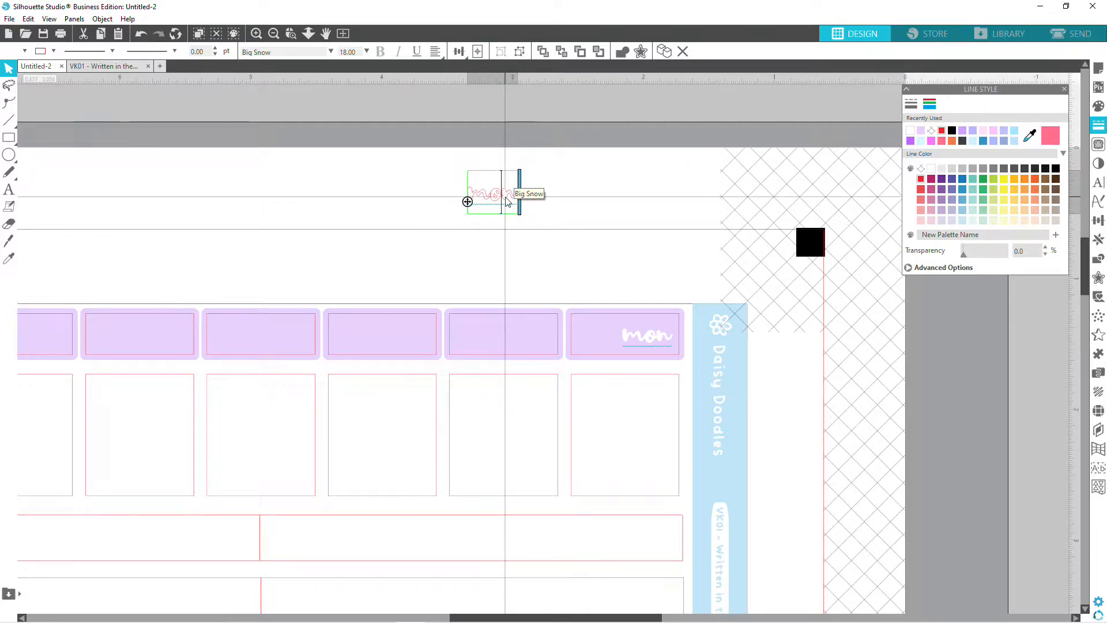
key("BackSpace")
key("BackSpace")
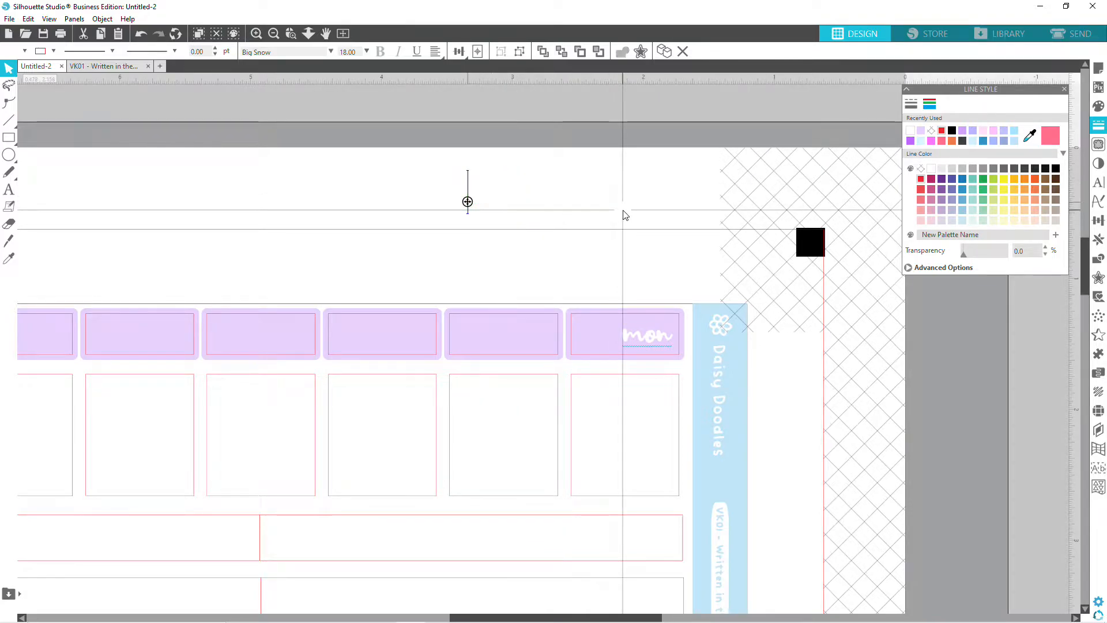
type("tue")
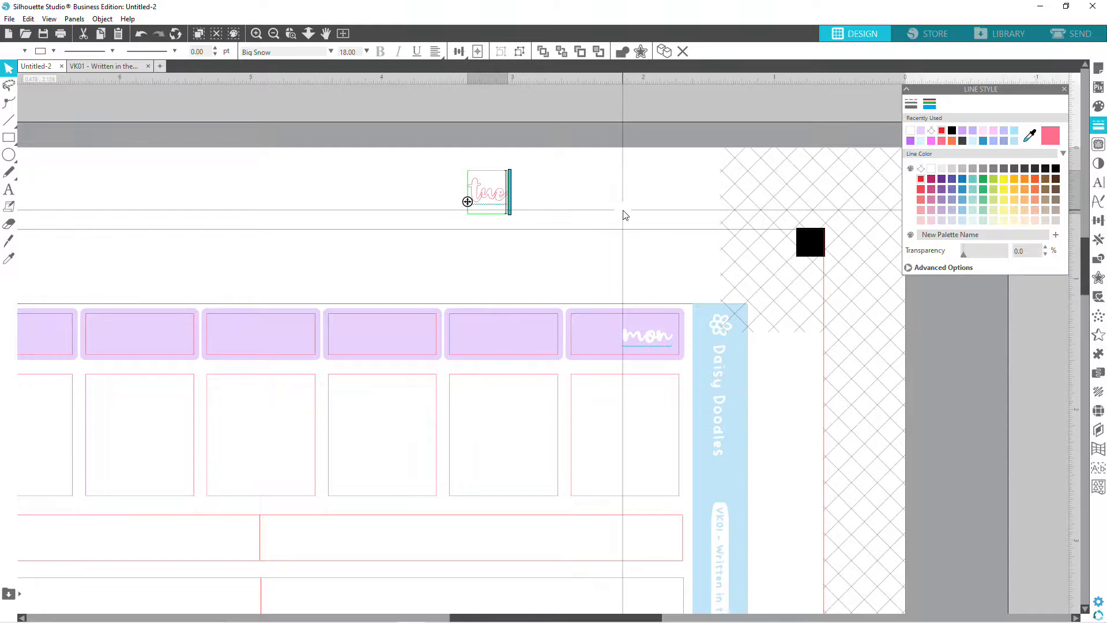
left_click(622, 215)
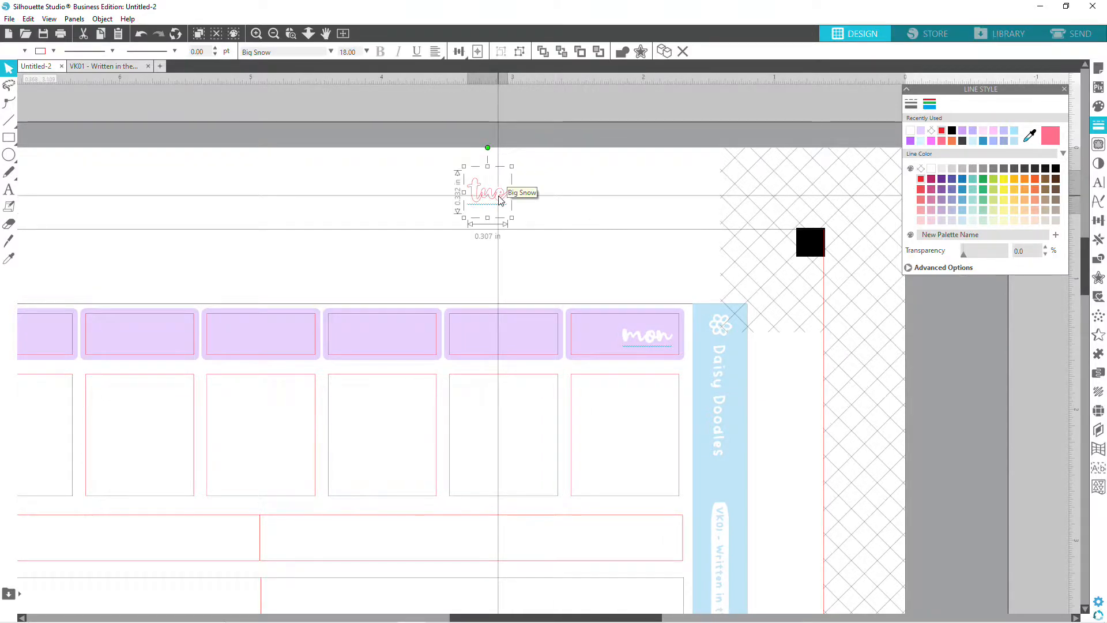
Paste another copy of the outlined "mon" label above the purple boxes.
key("c")
key("ctrl+v")
left_click(479, 296)
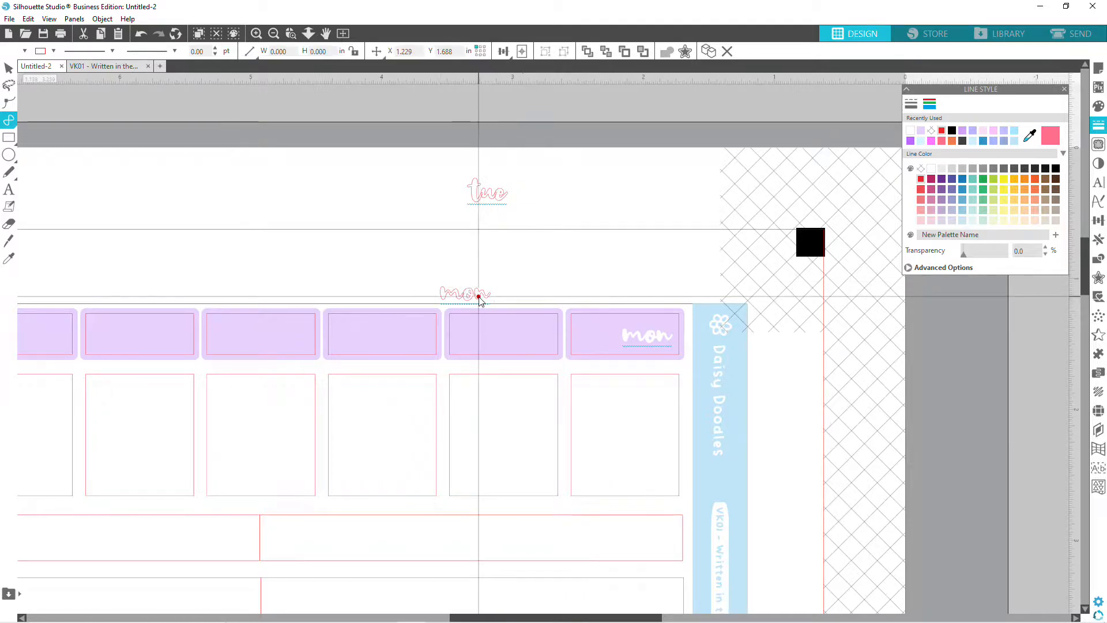
left_click(504, 274)
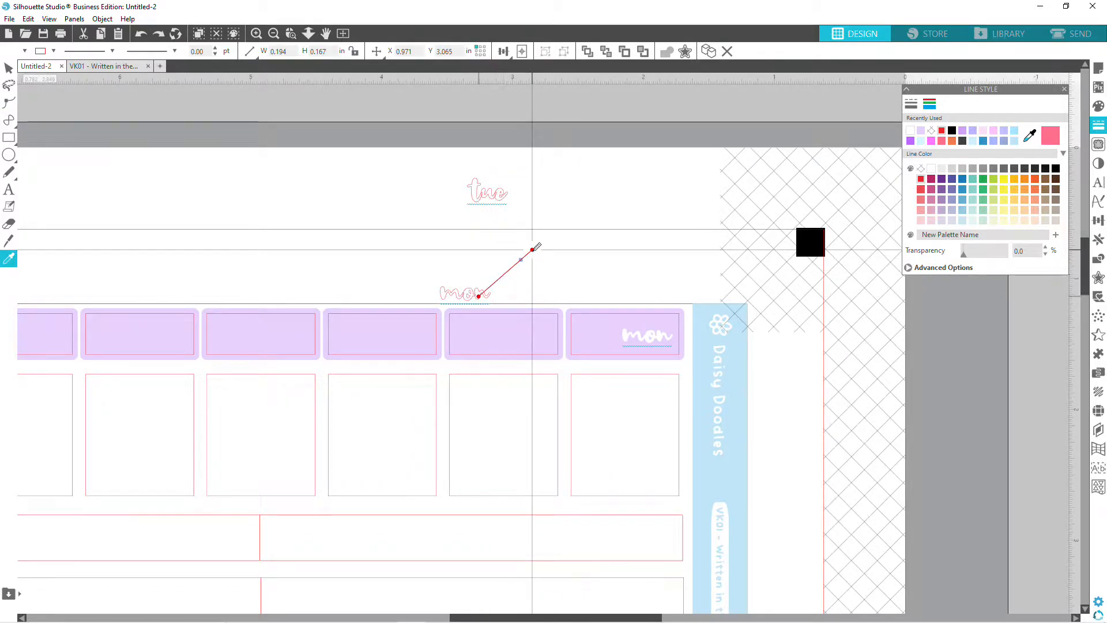
key("Escape")
key("Escape")
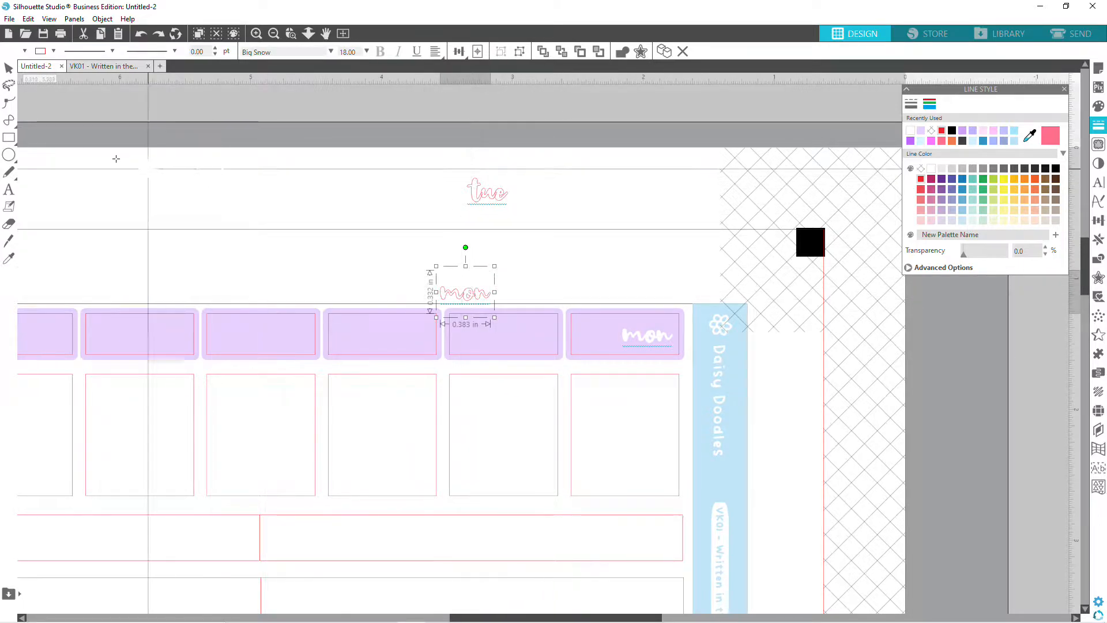
Move the spare "mon" copy up beside "tue" and place "tue" in the second purple box from the right.
left_click(9, 69)
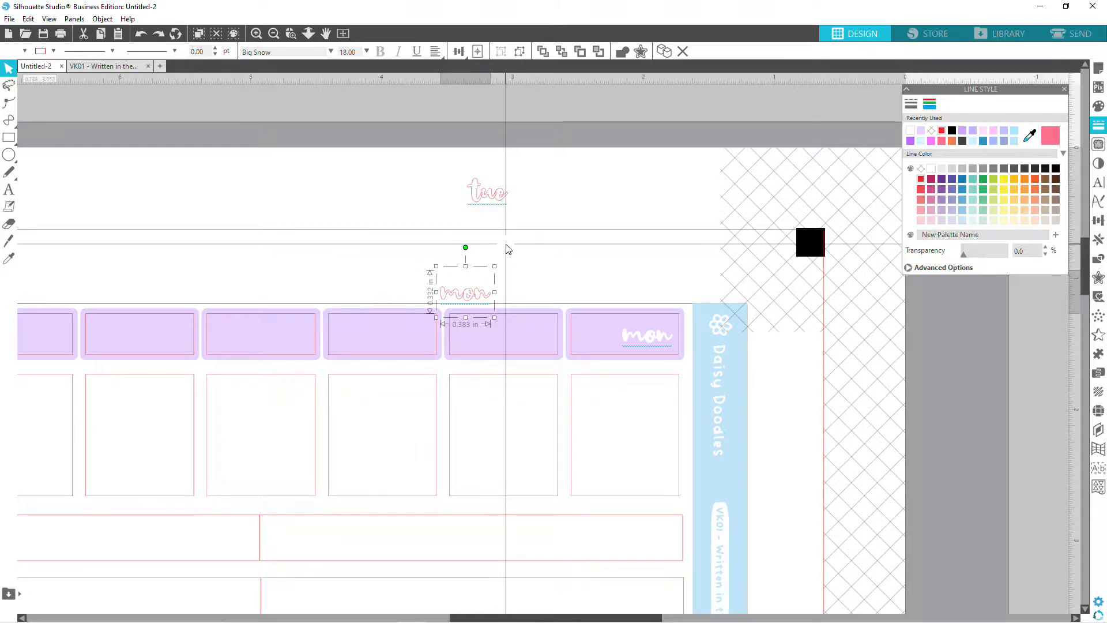
left_click_drag(487, 291, 568, 191)
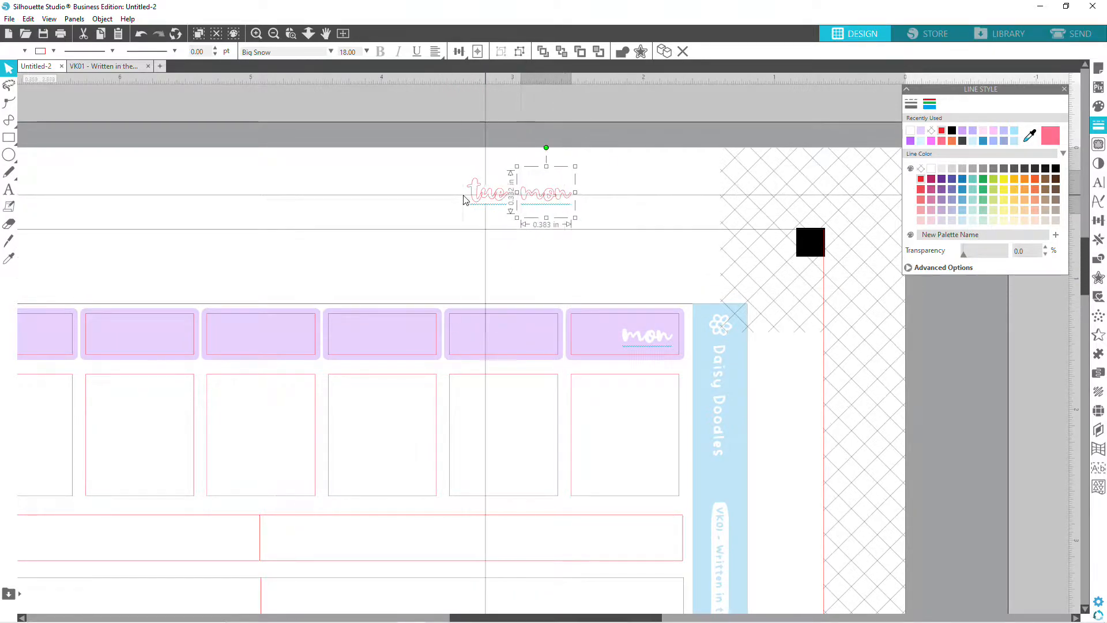
left_click_drag(482, 198, 525, 342)
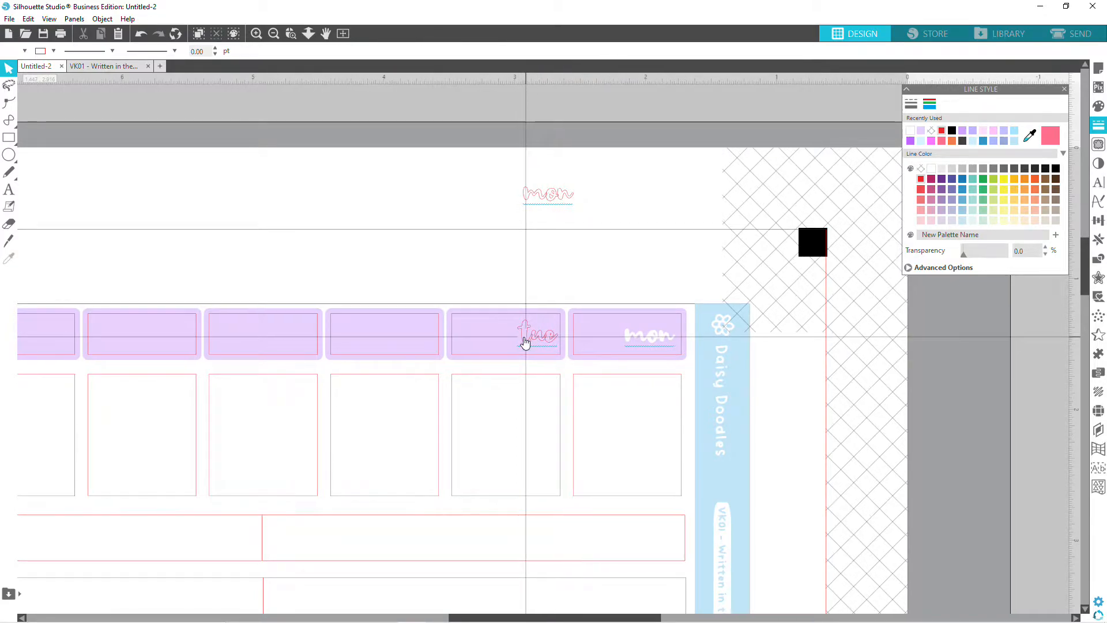
left_click(524, 342)
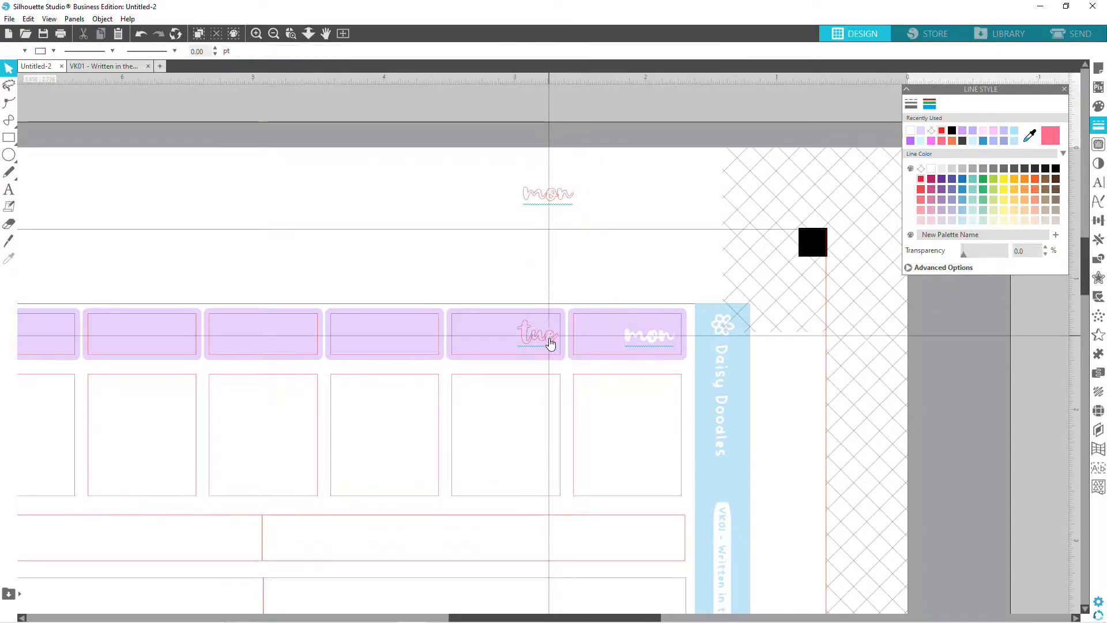
left_click(537, 339)
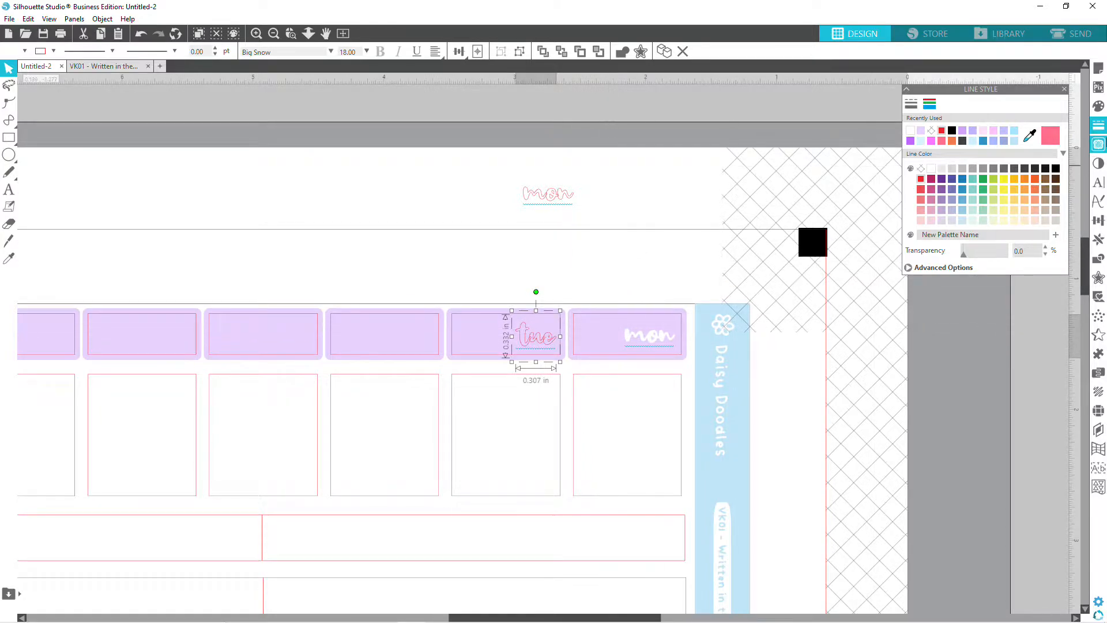
Make the line and fill of the "tue" label white and shift it slightly left inside its purple box.
left_click(910, 132)
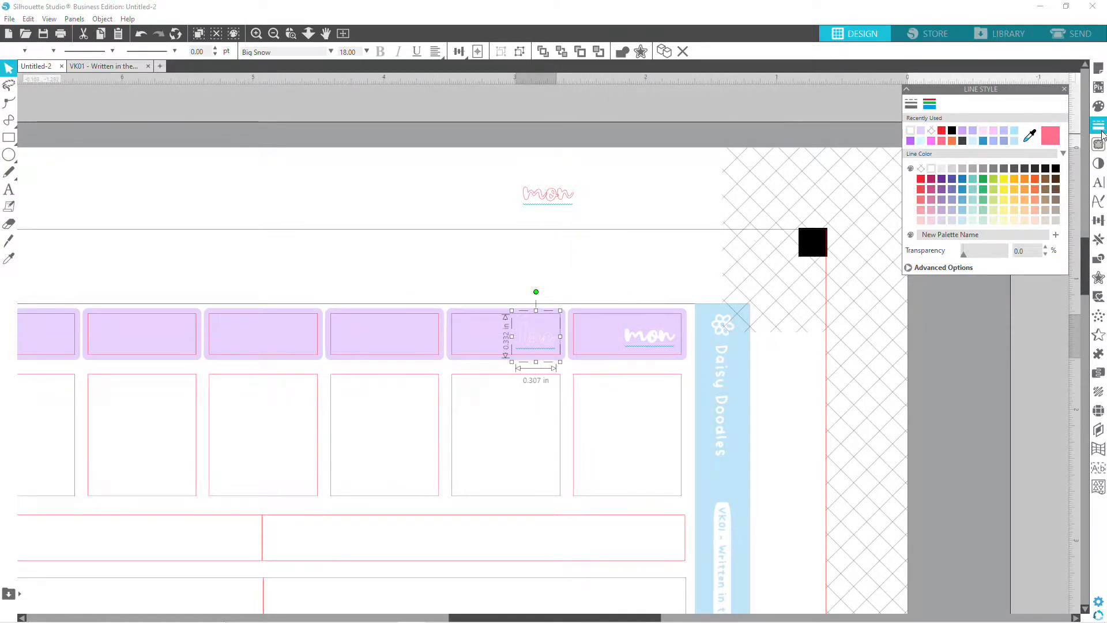
left_click(1096, 109)
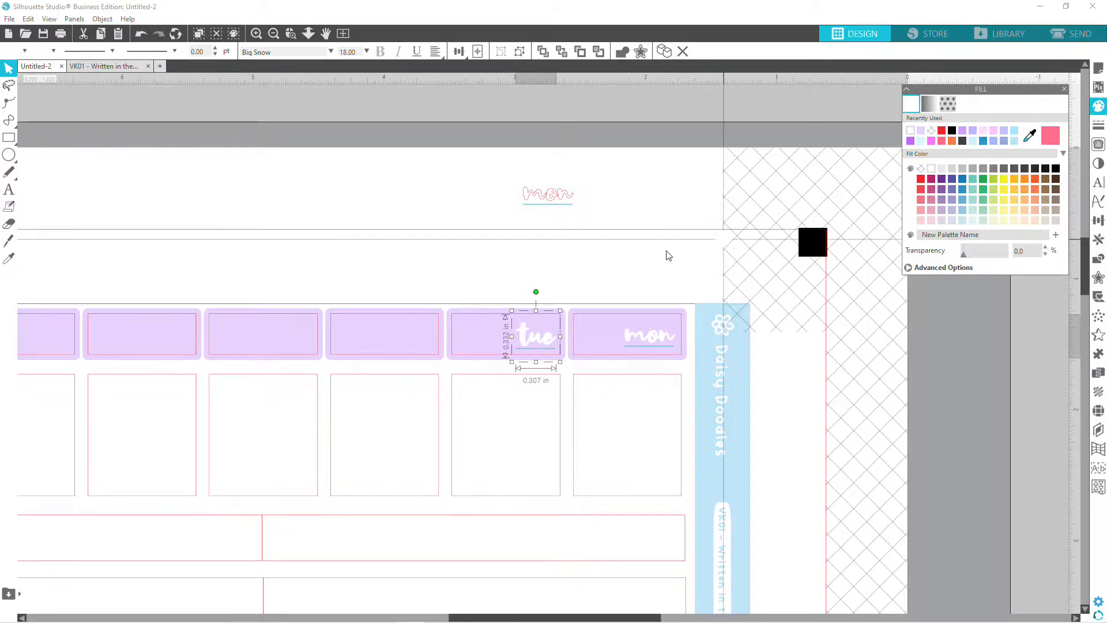
left_click(605, 276)
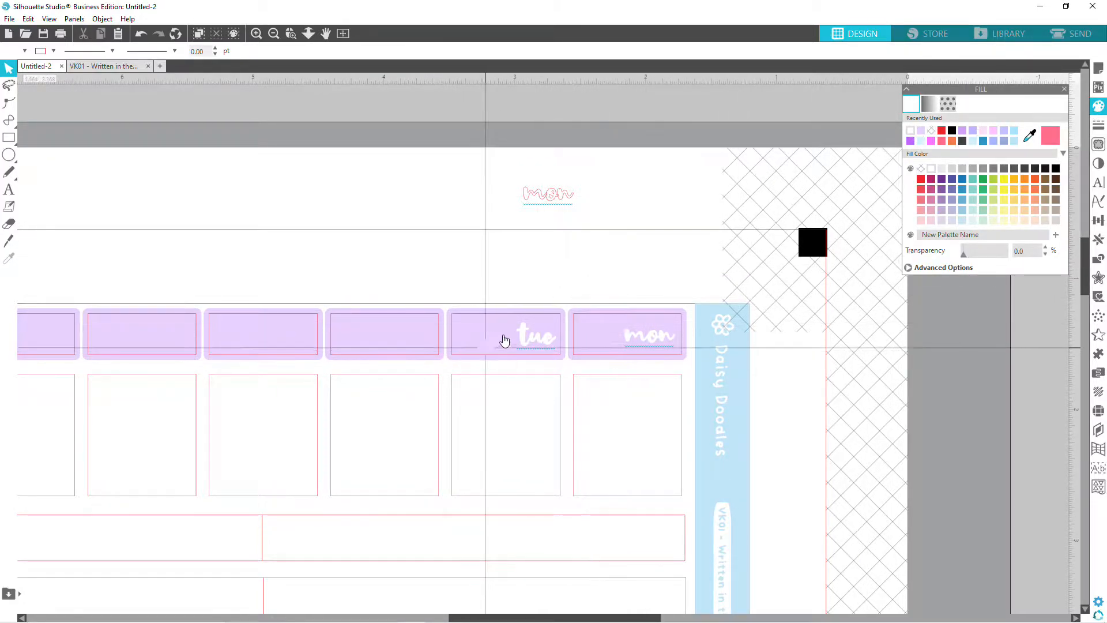
left_click(522, 337)
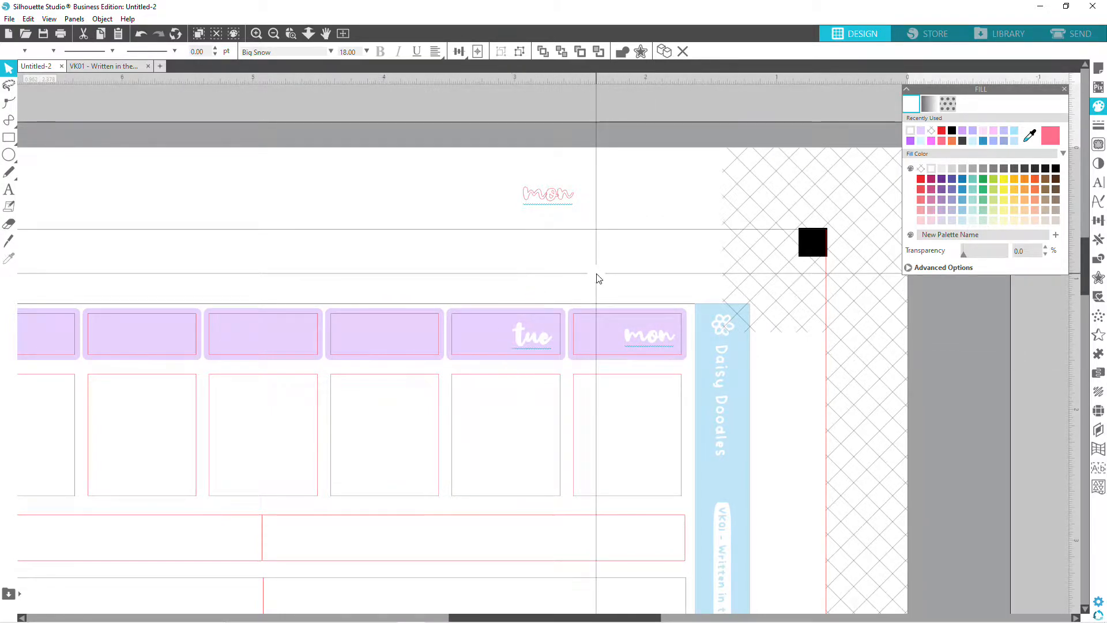
left_click(597, 278)
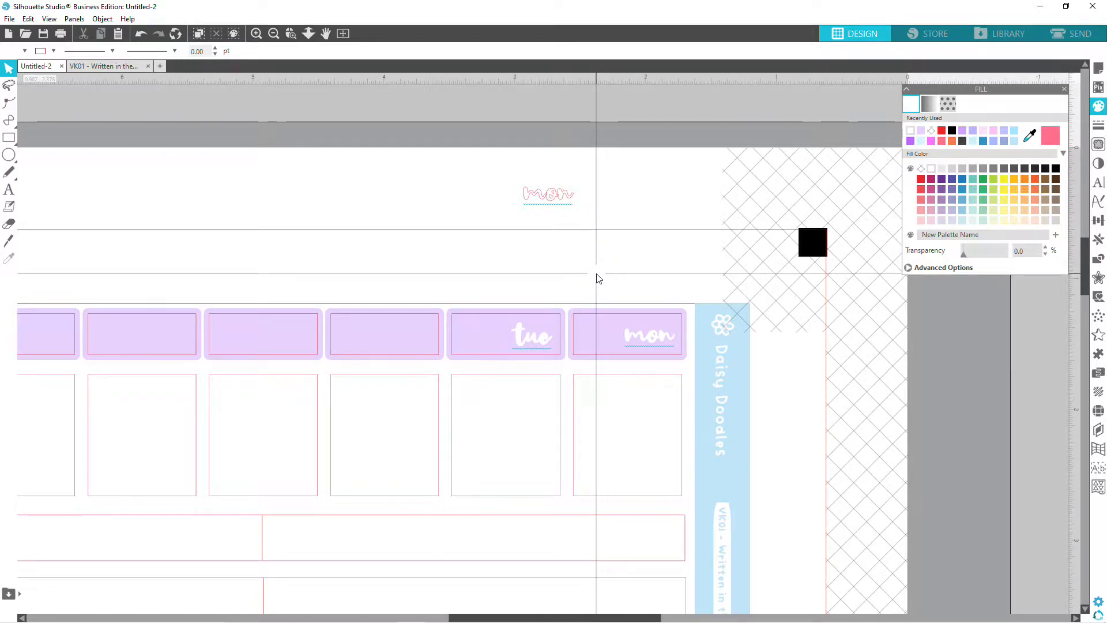
Change the text of the remaining outlined "mon" label above the purple boxes to "wed".
left_click(556, 202)
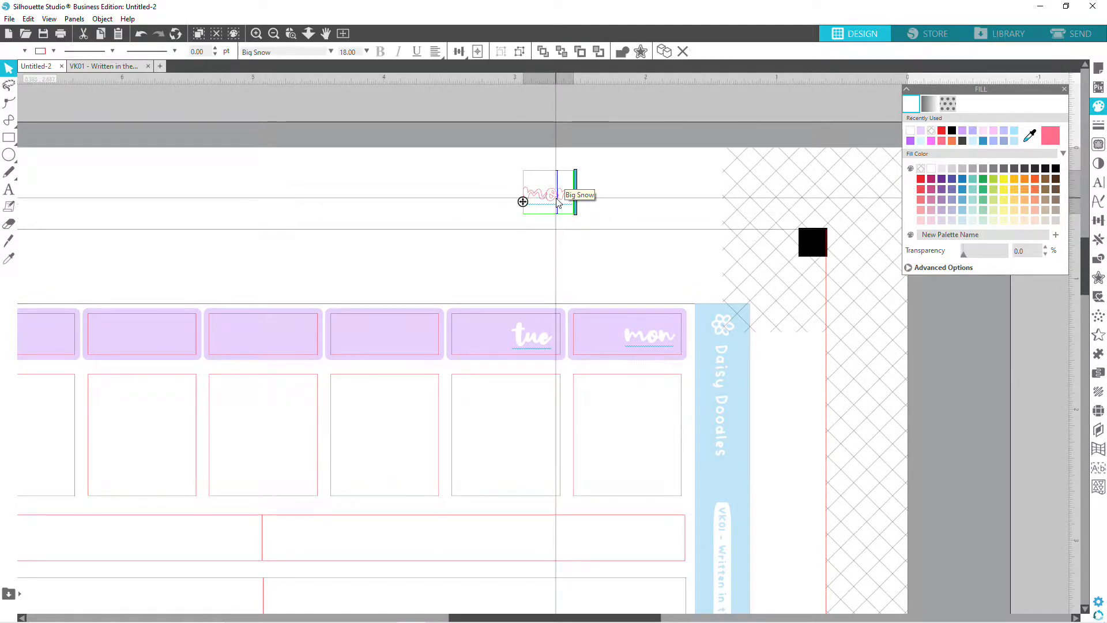
key("BackSpace")
key("BackSpace")
key("BackSpace")
type("wed")
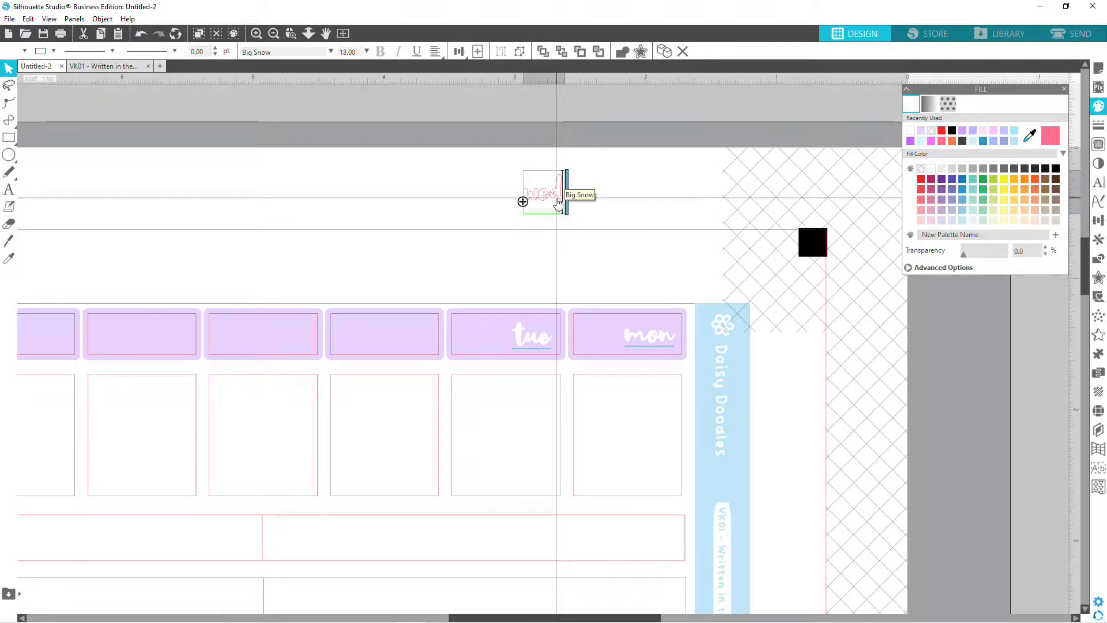
Paste a copy of the outlined "wed" label, move it aside as a spare, and place "wed" in the third purple box from the right.
left_click(585, 271)
left_click(546, 193)
key("i")
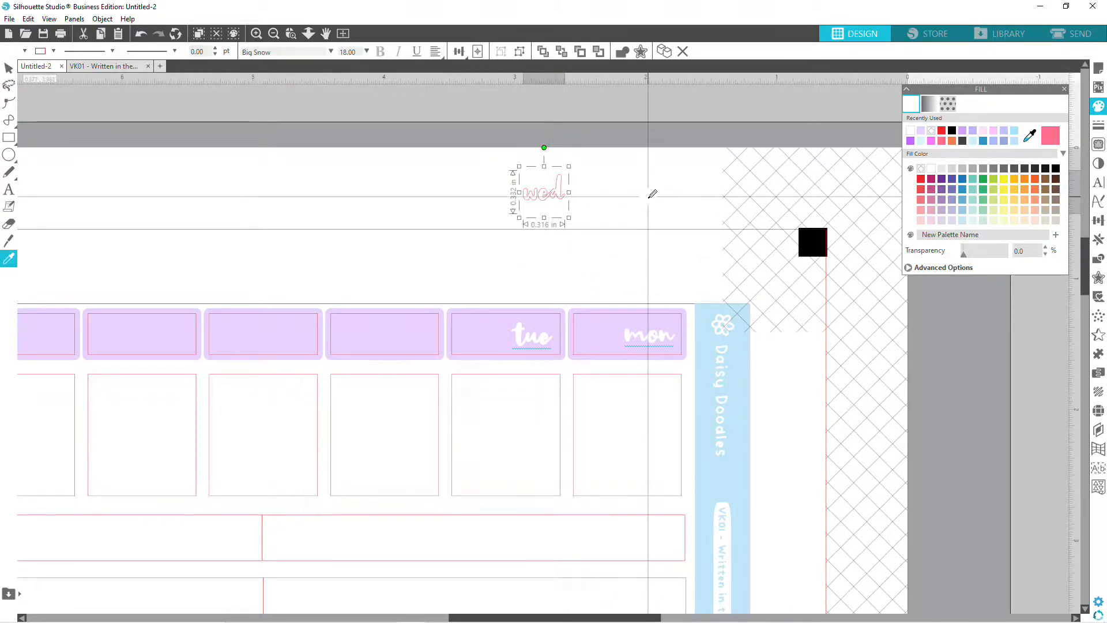
key("ctrl+v")
key("v")
left_click_drag(577, 215, 605, 205)
left_click_drag(531, 198, 403, 341)
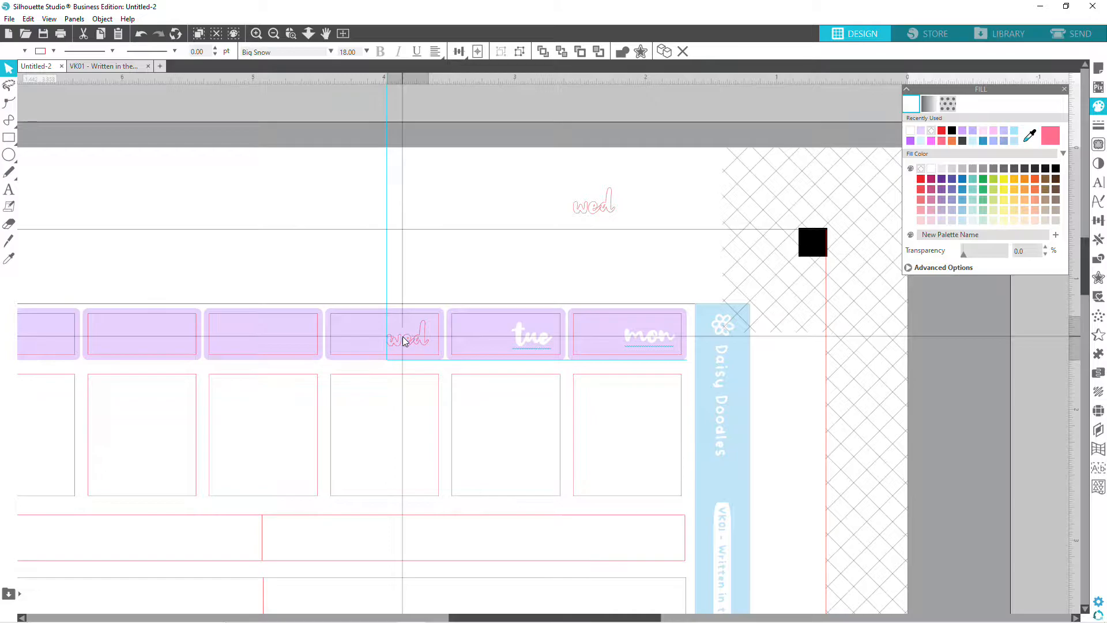
left_click_drag(403, 337, 402, 337)
Make the fill and line of the "wed" label in the purple box white.
left_click(412, 336)
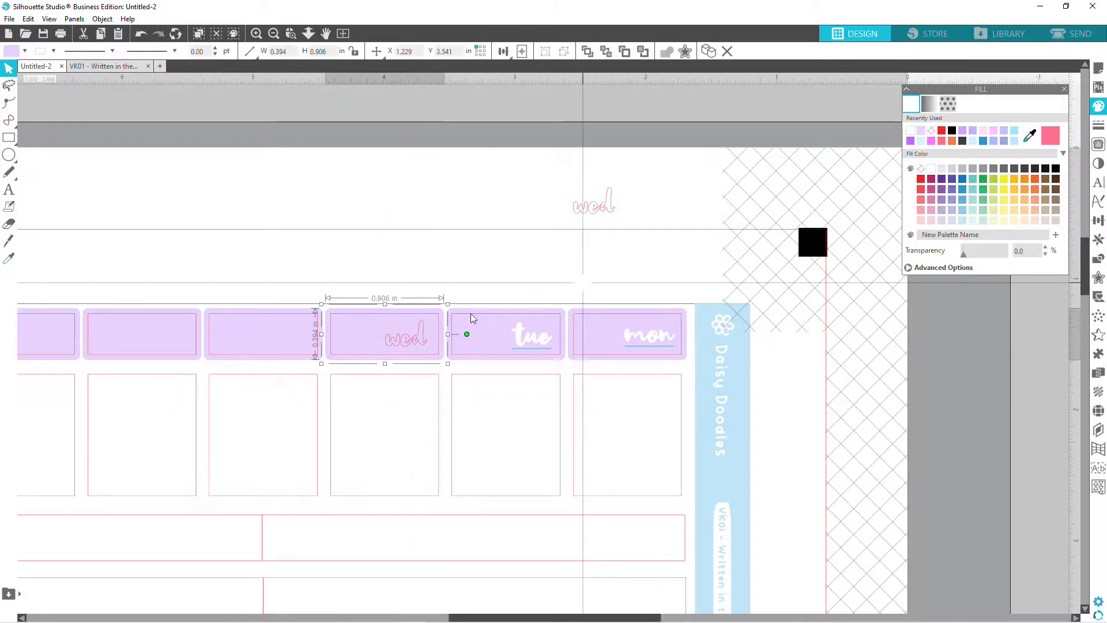
left_click(415, 339)
left_click(909, 132)
left_click(1098, 125)
left_click(929, 103)
left_click(910, 131)
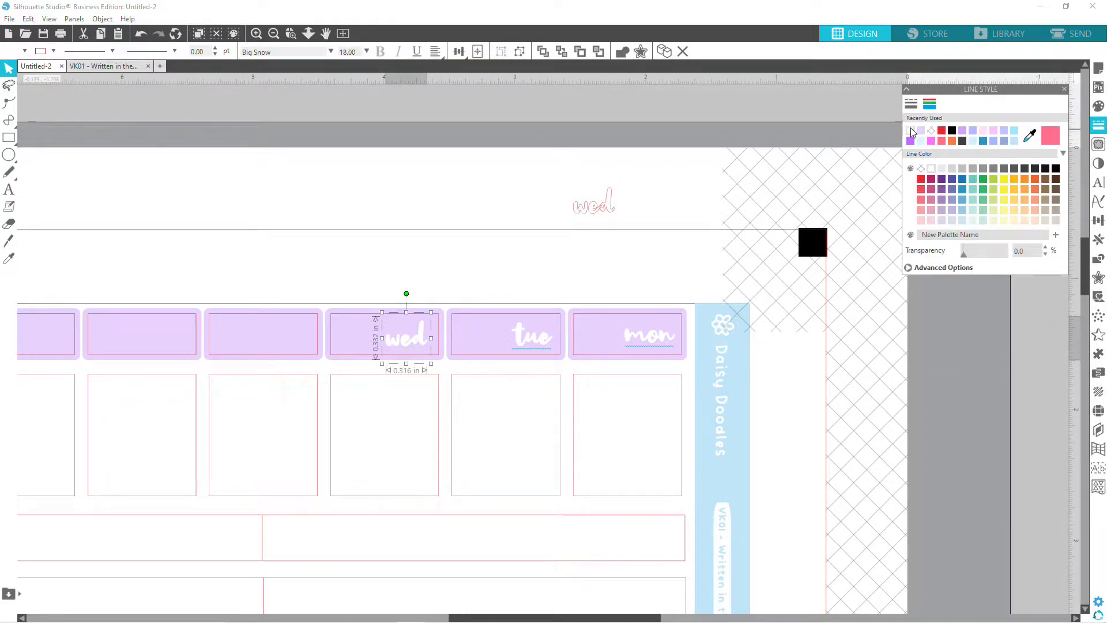
left_click(457, 204)
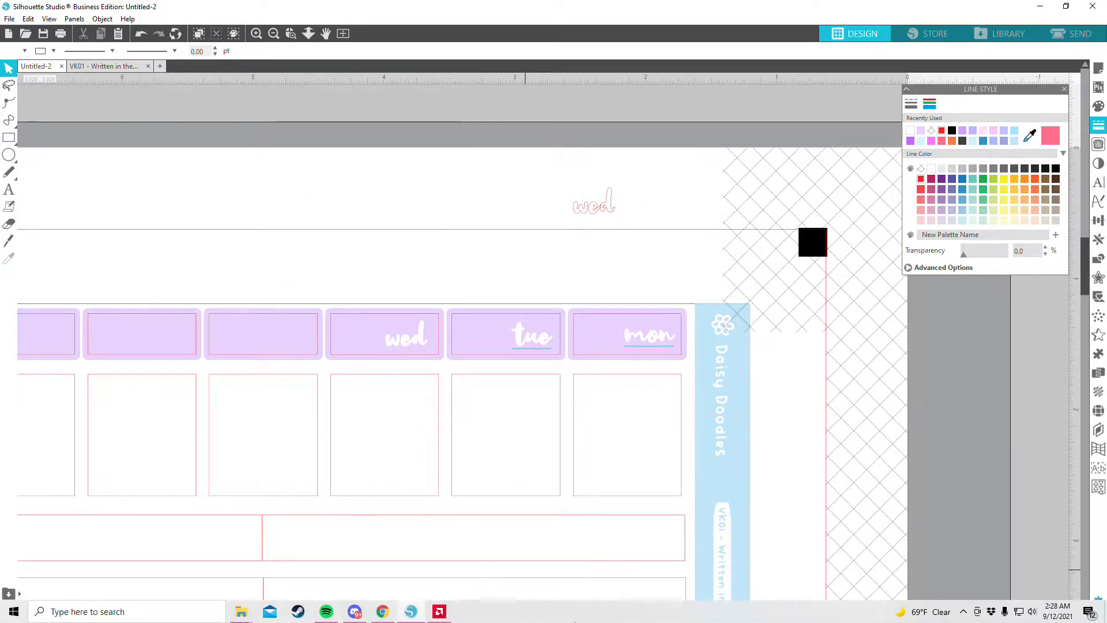
Move the spare "wed" label above the empty purple boxes and change its text to "thur".
left_click_drag(581, 618, 517, 619)
left_click_drag(761, 218, 396, 219)
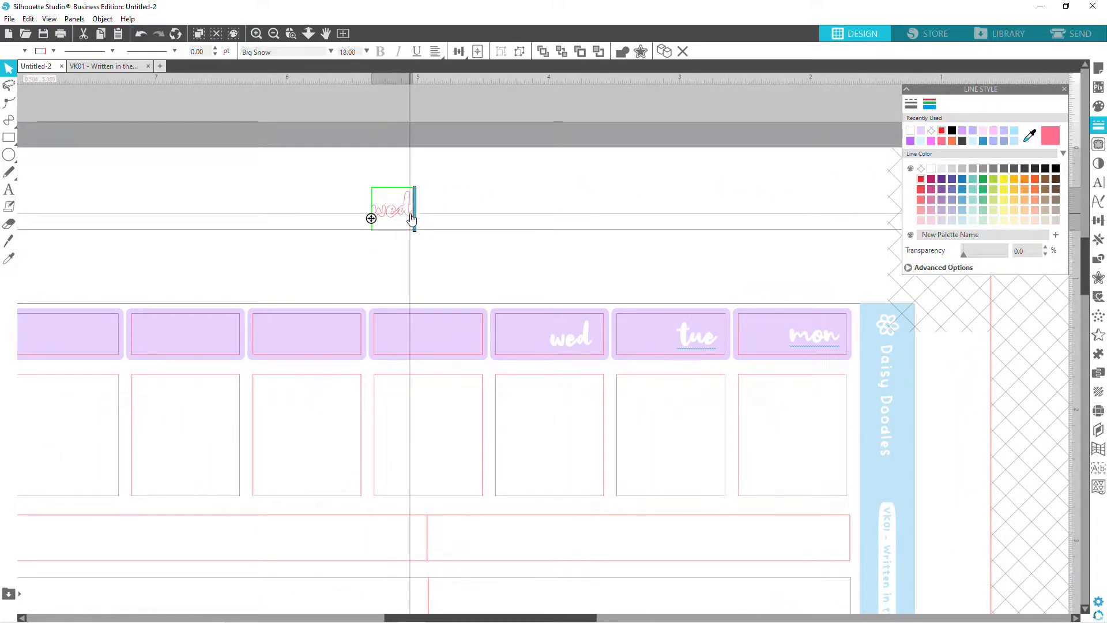
type("thur")
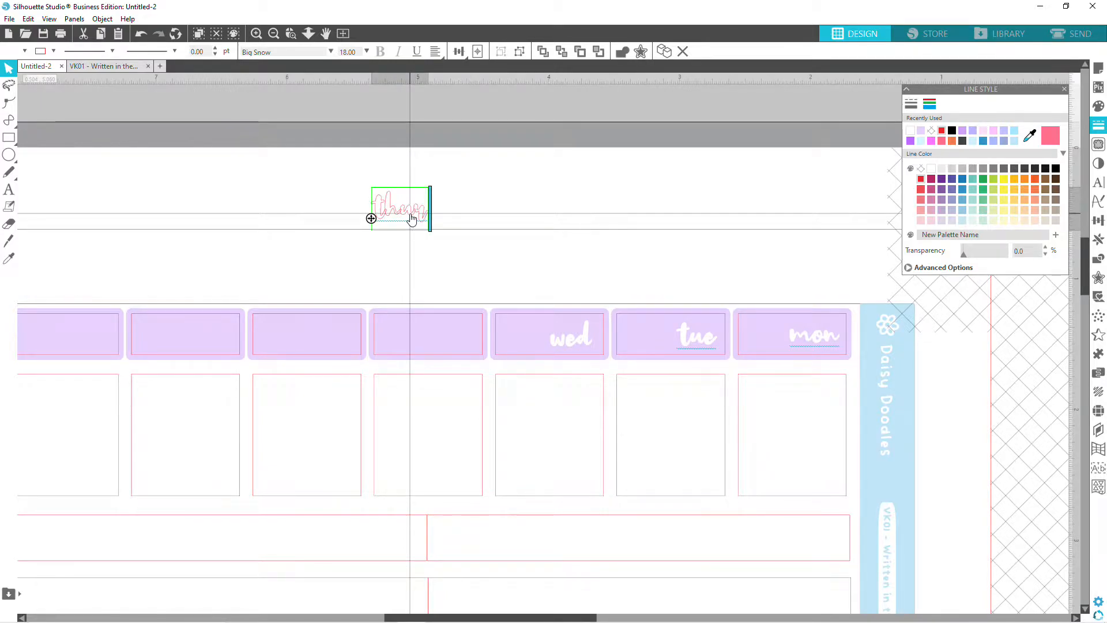
left_click(504, 210)
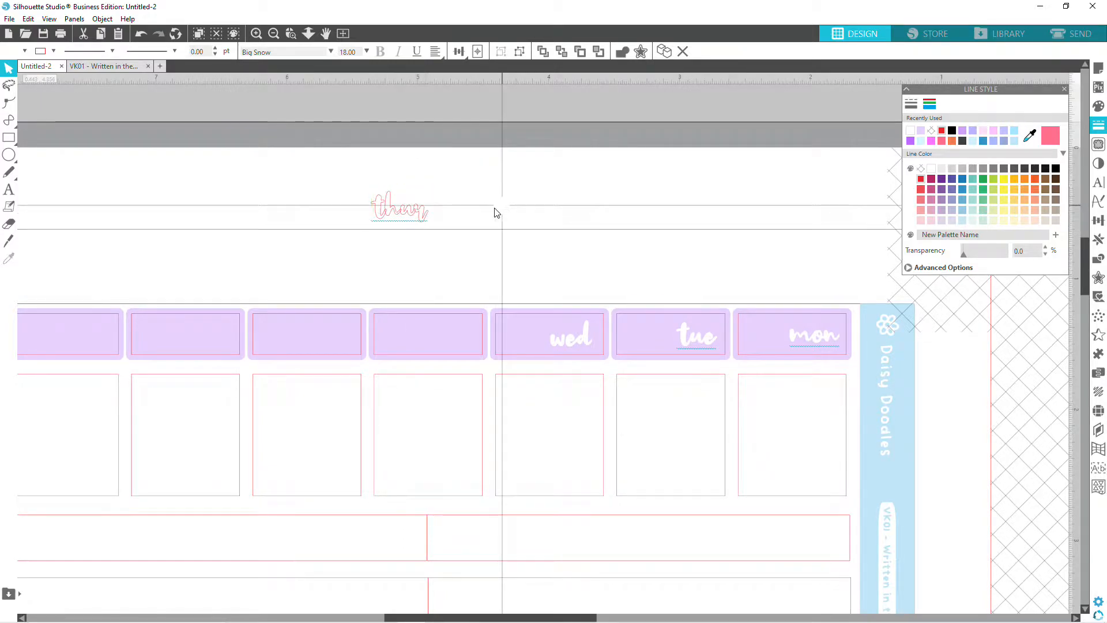
Duplicate the outlined "thur" label, move the copy aside, and place the original in the fourth purple box from the right.
left_click(399, 218)
key("ctrl+d")
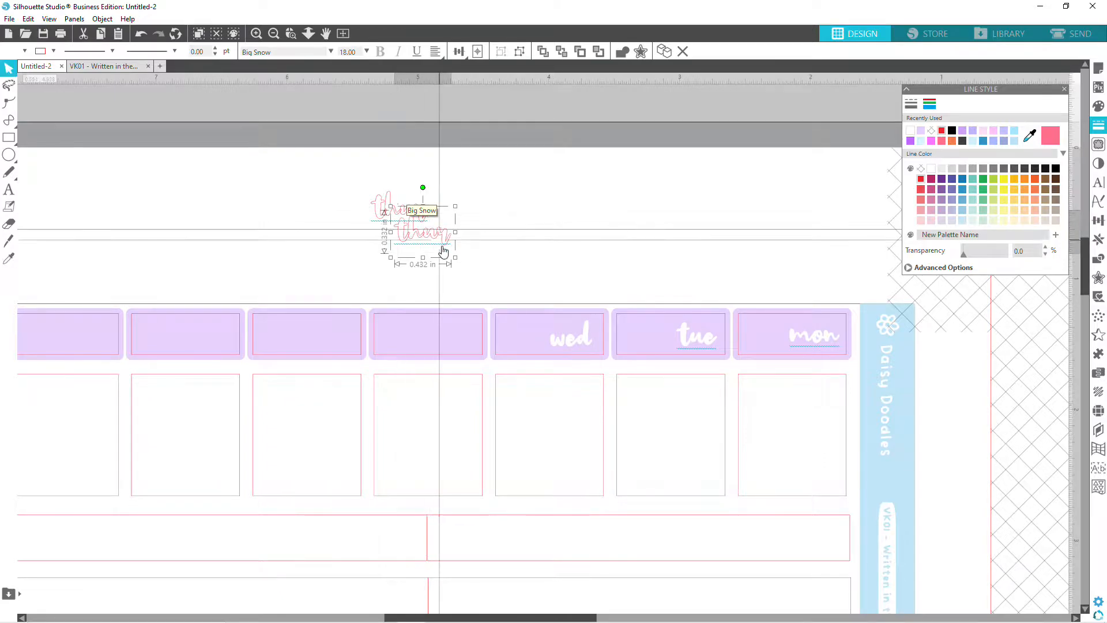
left_click_drag(454, 247, 572, 199)
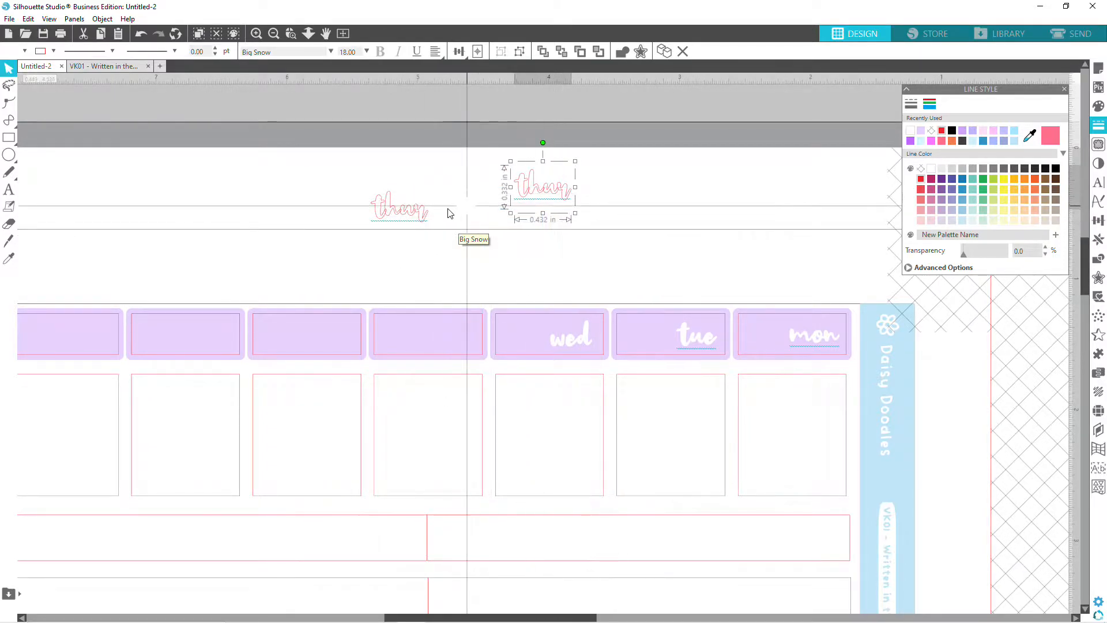
left_click_drag(422, 217, 463, 341)
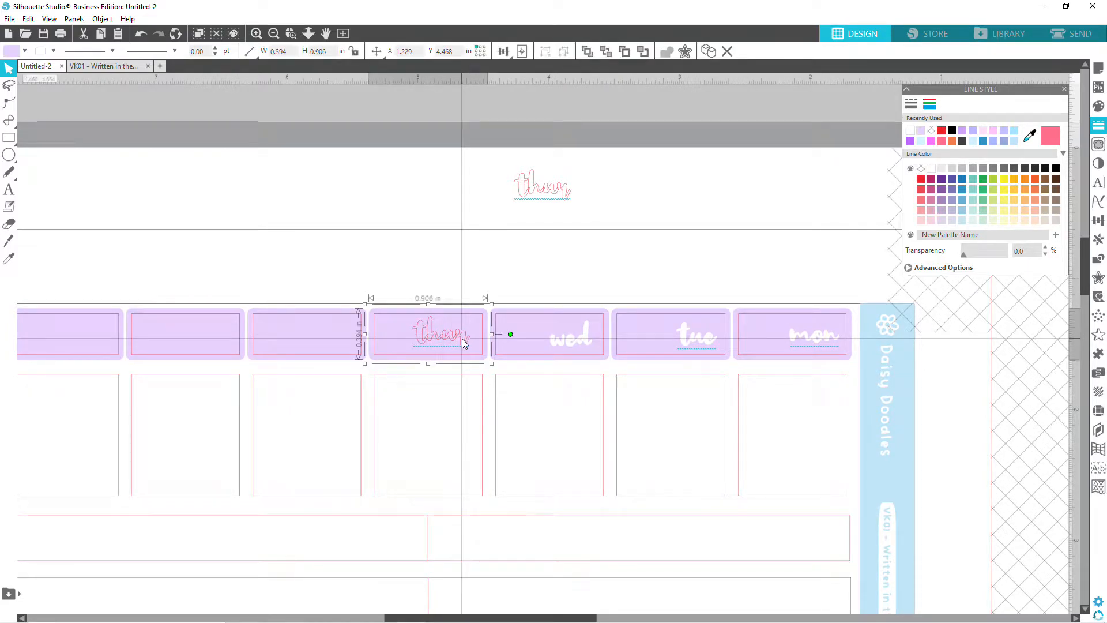
left_click(456, 339)
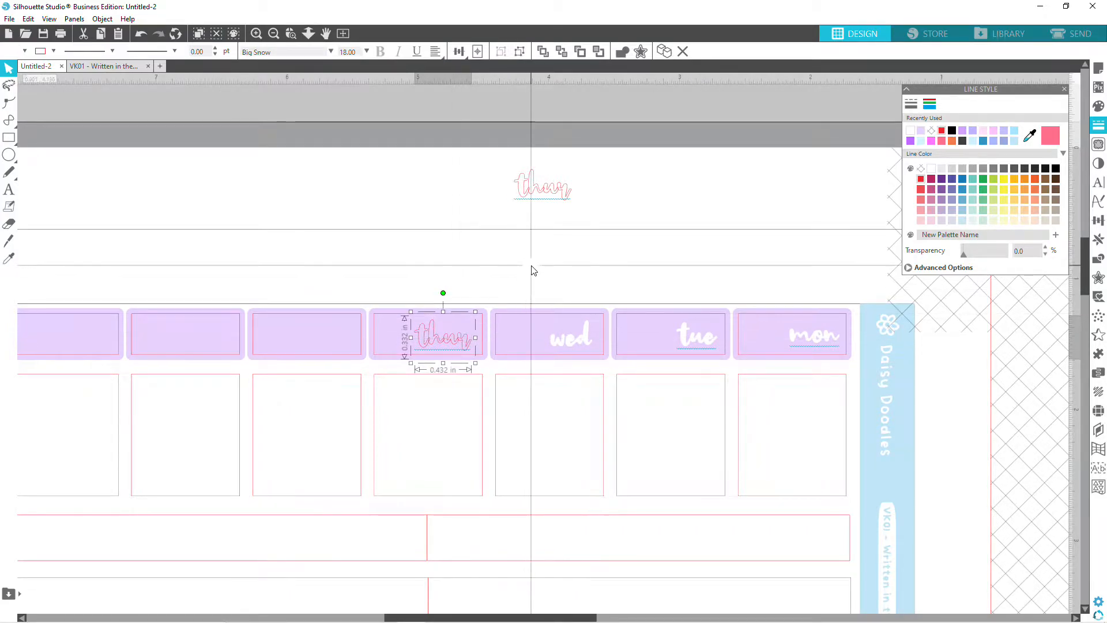
left_click(527, 280)
Make the line and fill of the "thur" label in the purple box white.
left_click(459, 336)
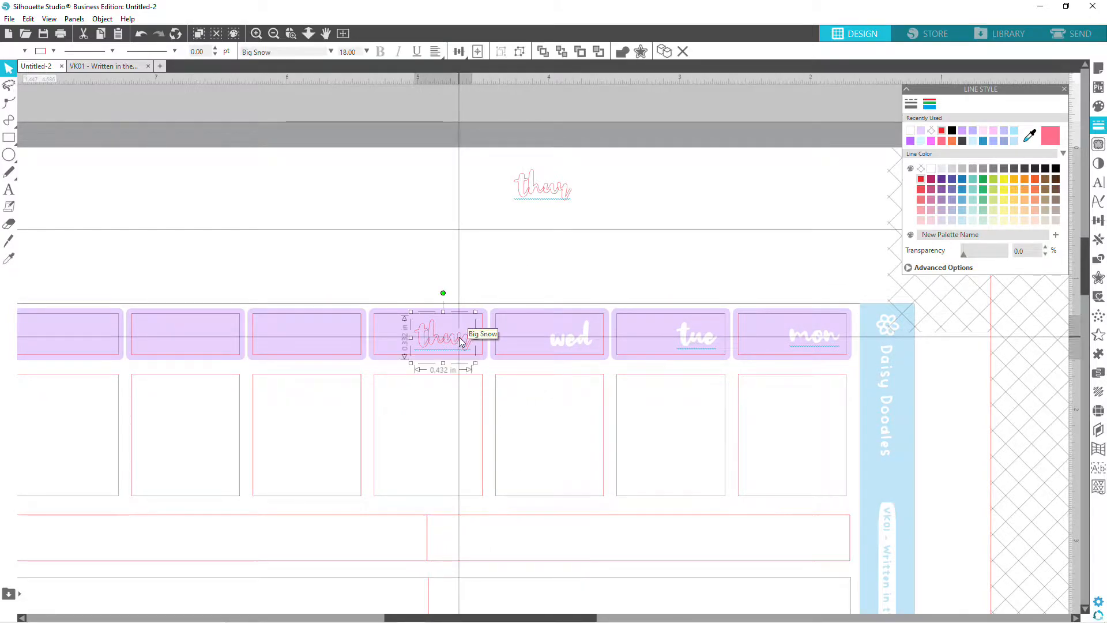
left_click(454, 338)
left_click(454, 337)
left_click(456, 341)
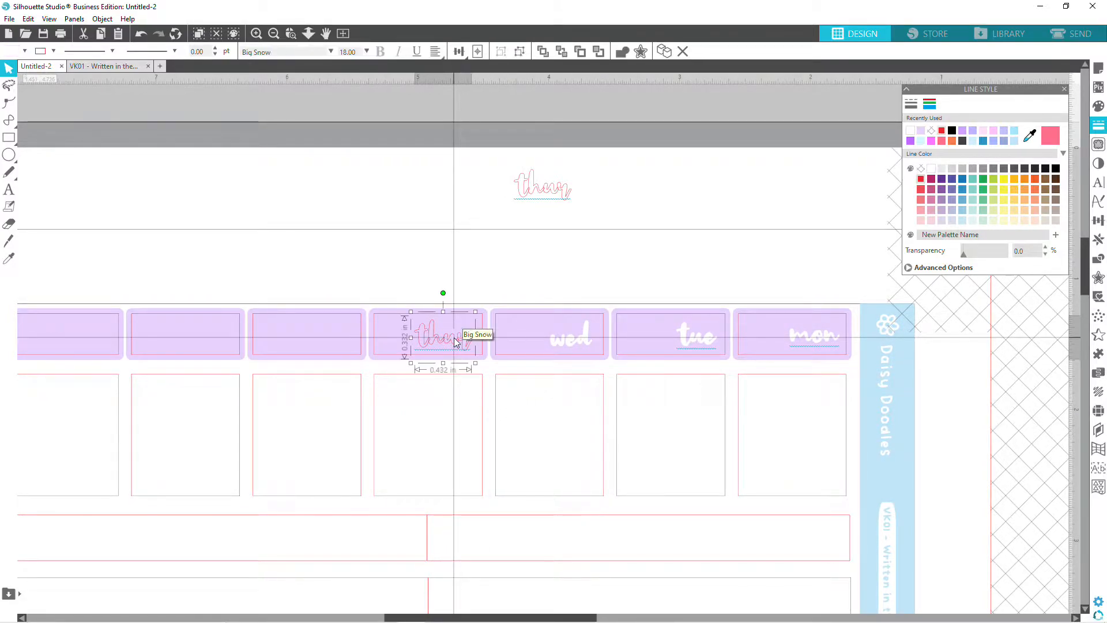
left_click(910, 131)
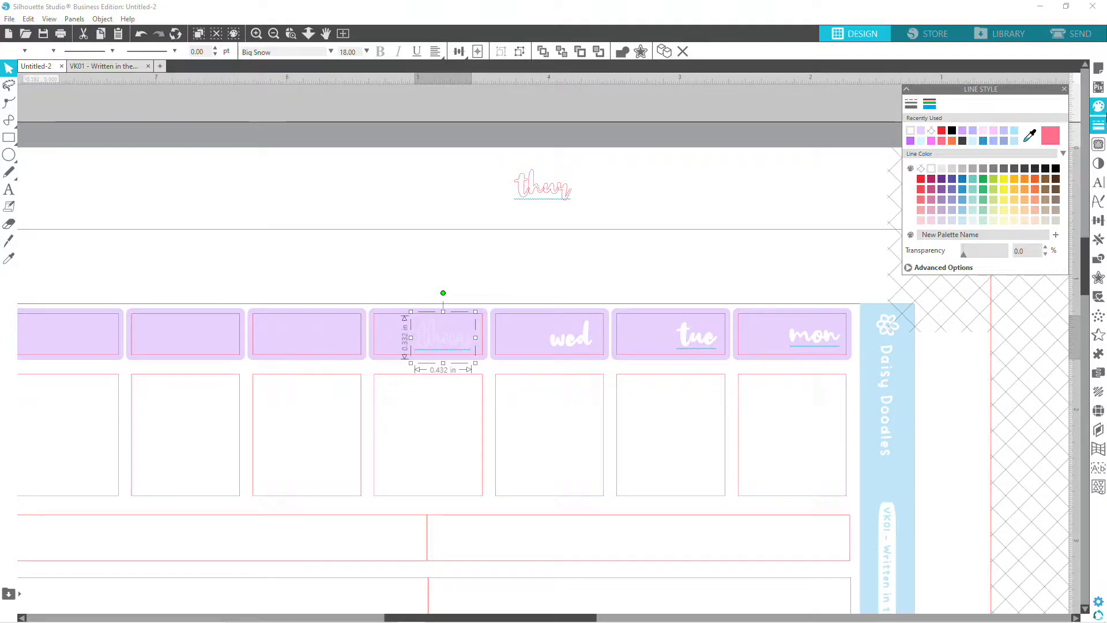
left_click(1098, 105)
left_click(909, 131)
left_click(584, 256)
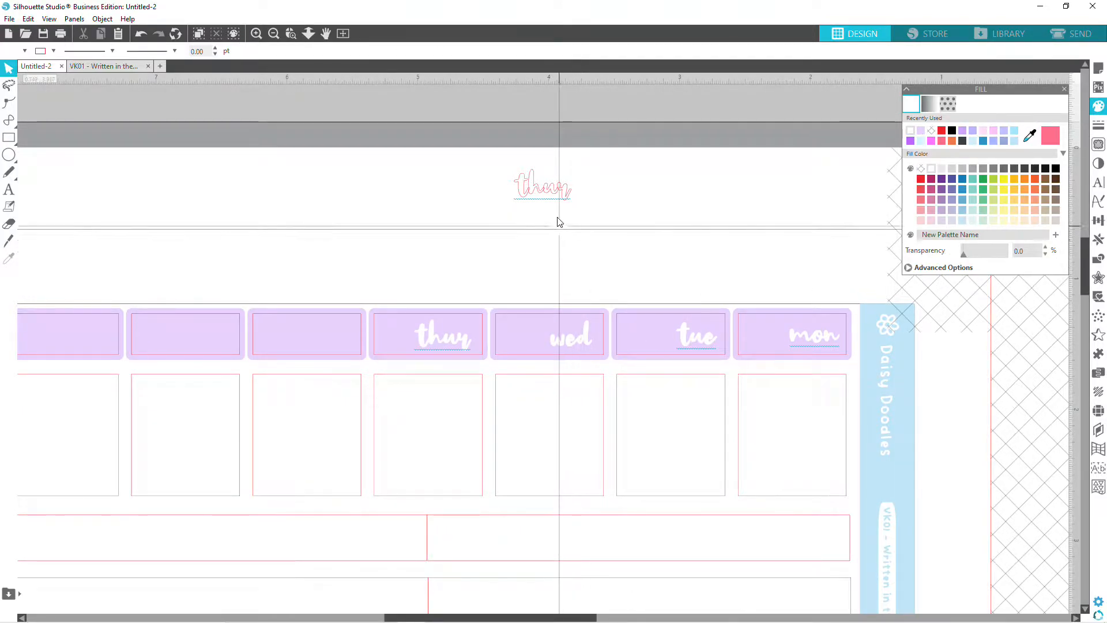
Change the text of the spare "thur" label to "fri" and paste a copy of it alongside.
left_click(563, 189)
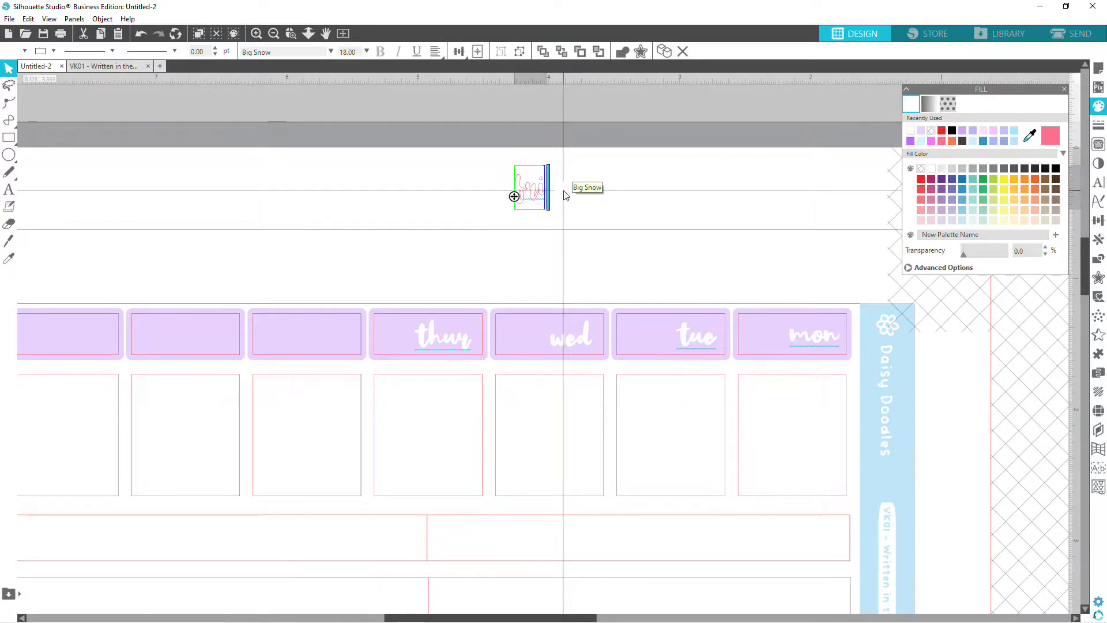
left_click_drag(524, 191, 525, 214)
key("ctrl+c")
key("ctrl+v")
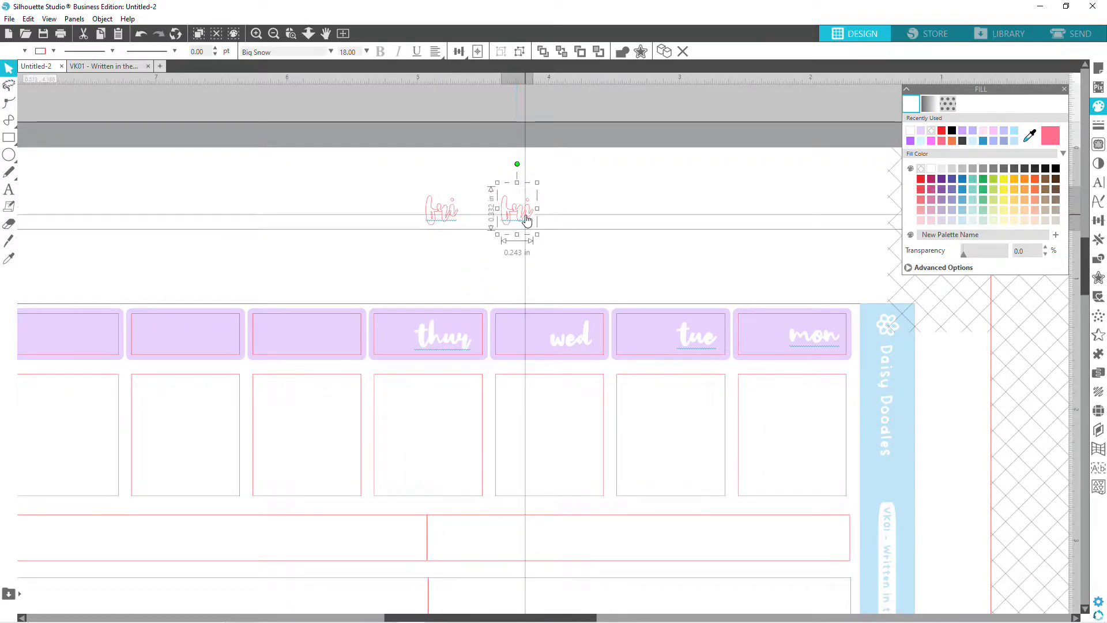
Place one "fri" label in the fifth purple box from the right and make its fill and line white.
left_click_drag(450, 217, 338, 334)
left_click(338, 334)
left_click(323, 340)
left_click(910, 132)
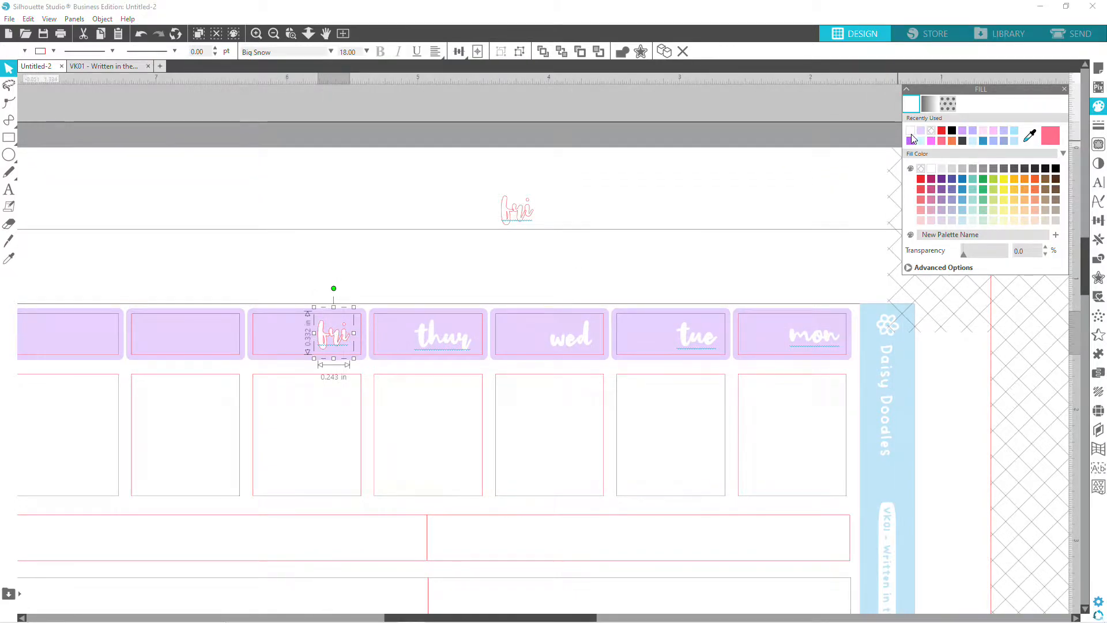
left_click(1098, 125)
left_click(928, 104)
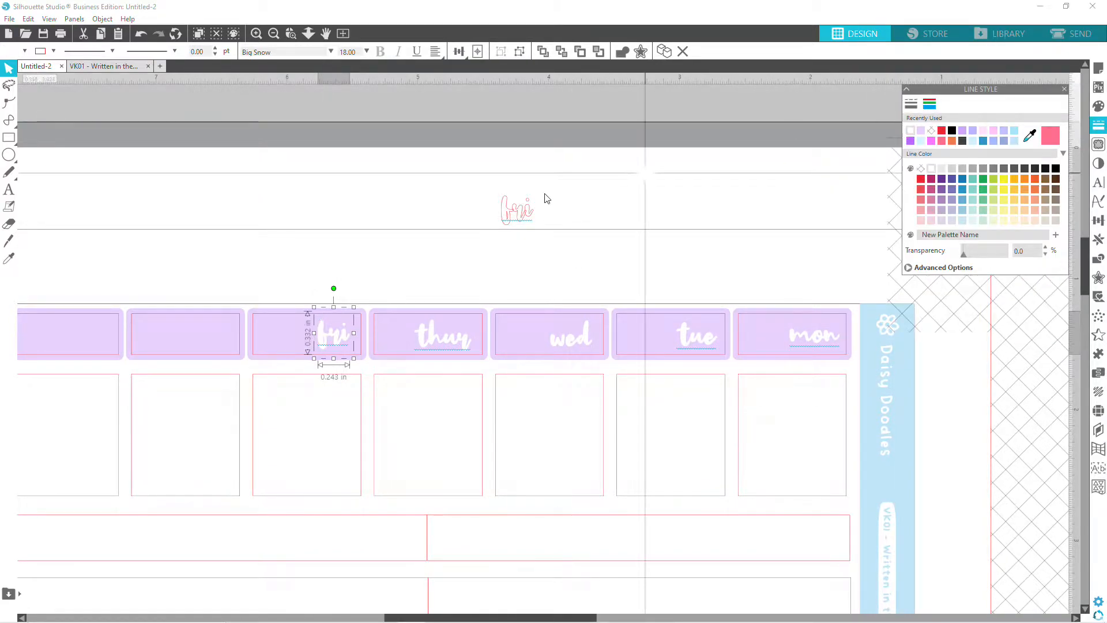
left_click(478, 593)
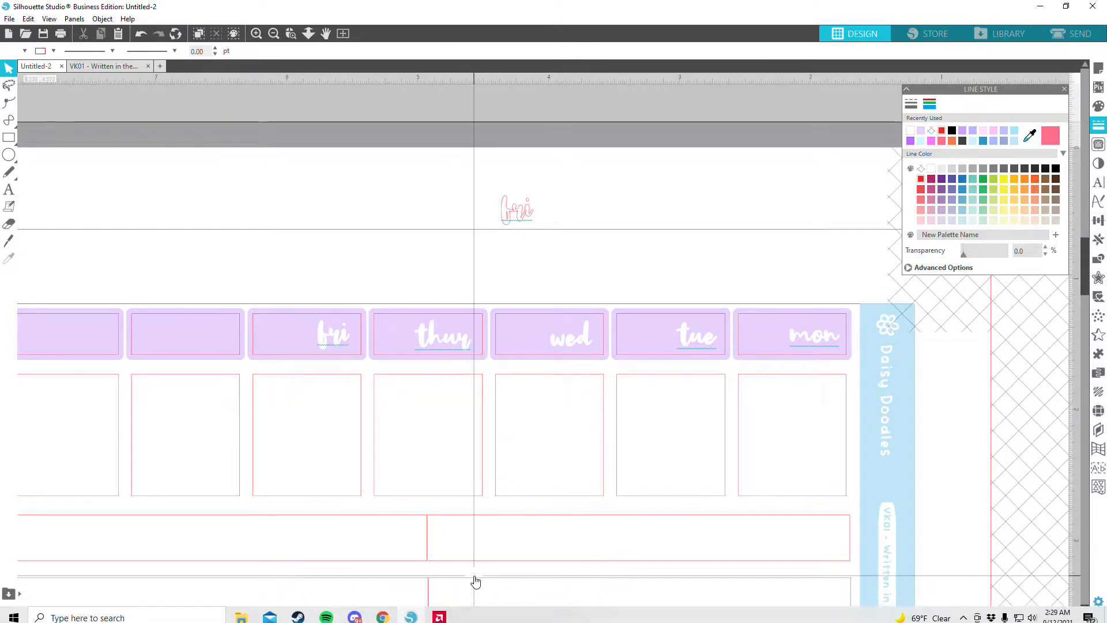
Bring the spare "fri" label near the empty purple boxes, make another copy, and change one copy's text to "sat".
left_click_drag(479, 618, 410, 619)
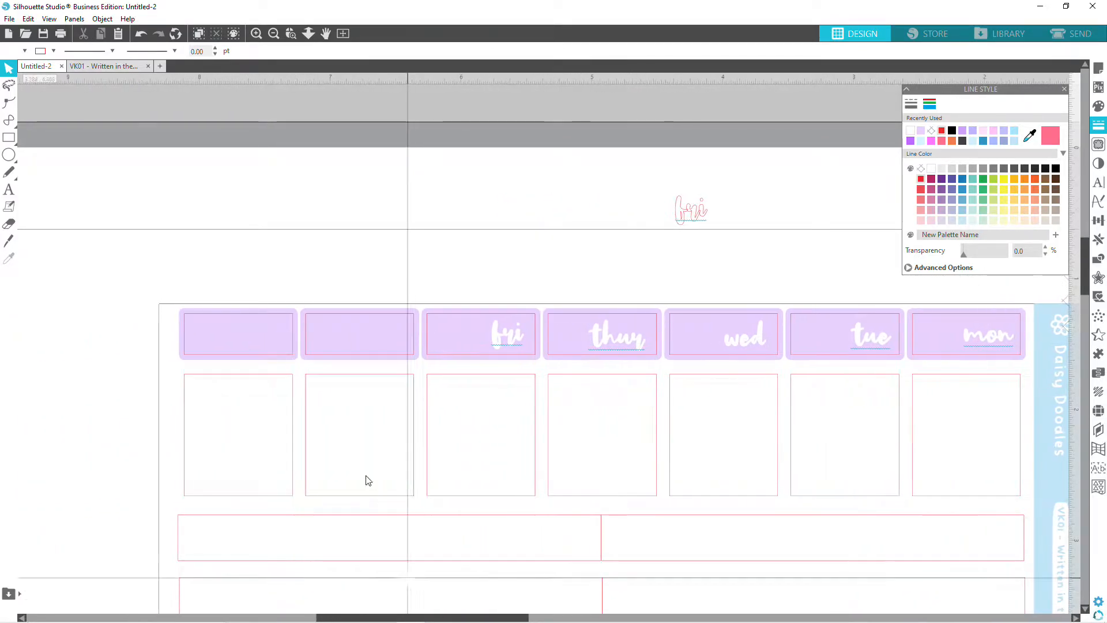
left_click_drag(689, 222, 458, 284)
double_click(459, 283)
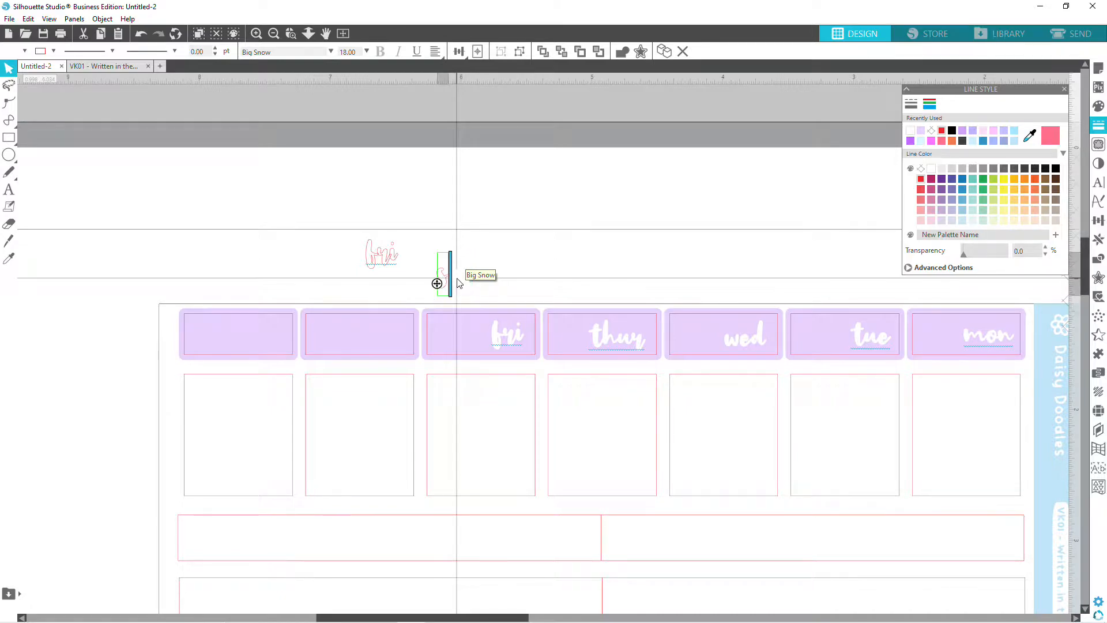
left_click(597, 272)
Place the "sat" label in the sixth purple box from the right and make its line and fill white.
left_click_drag(469, 279, 394, 333)
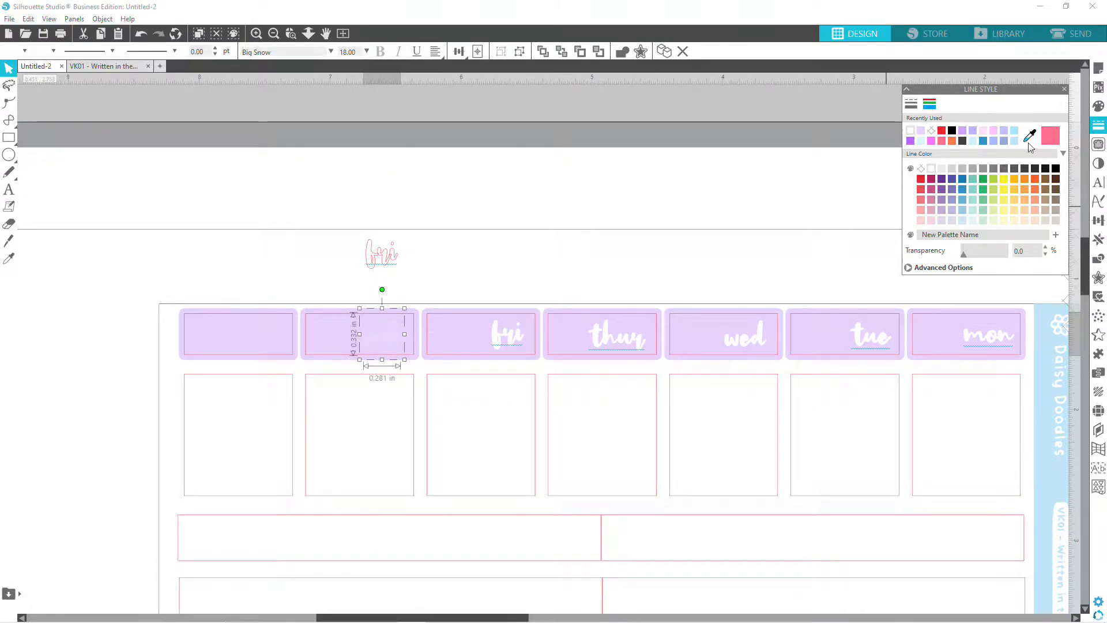
left_click(1098, 106)
left_click(910, 130)
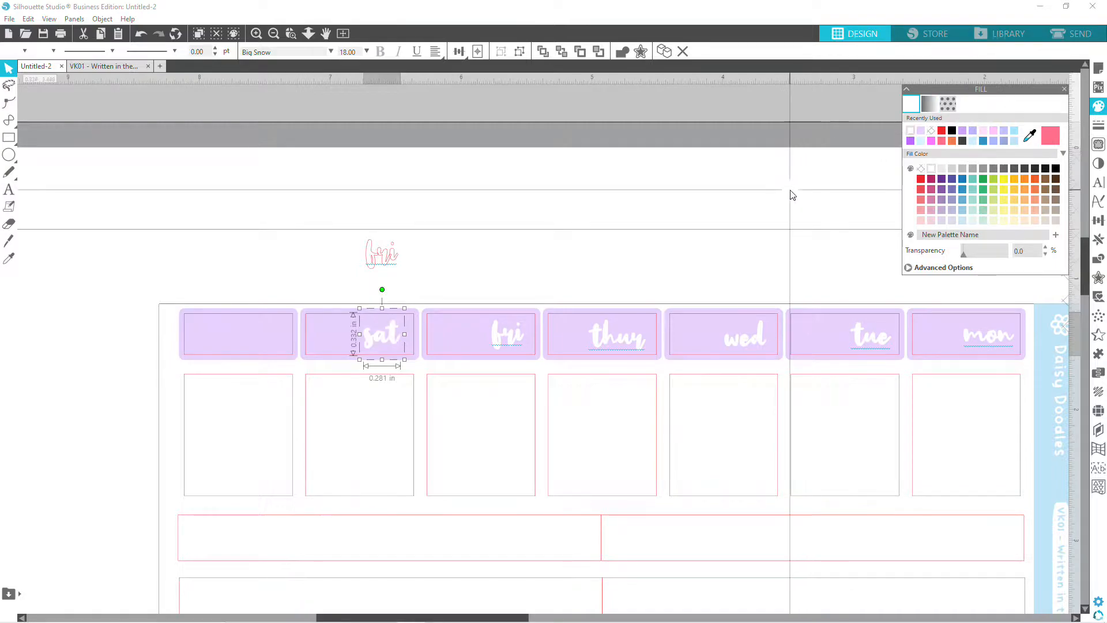
left_click(586, 251)
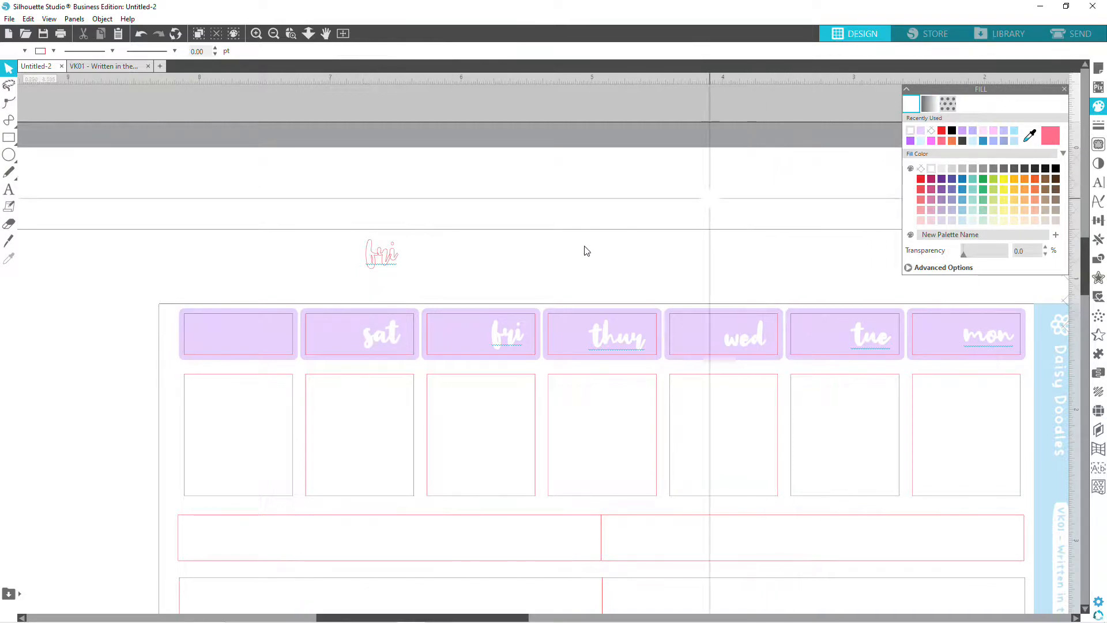
Change the text of the remaining outlined "fri" label above the purple boxes to "sun".
left_click(380, 260)
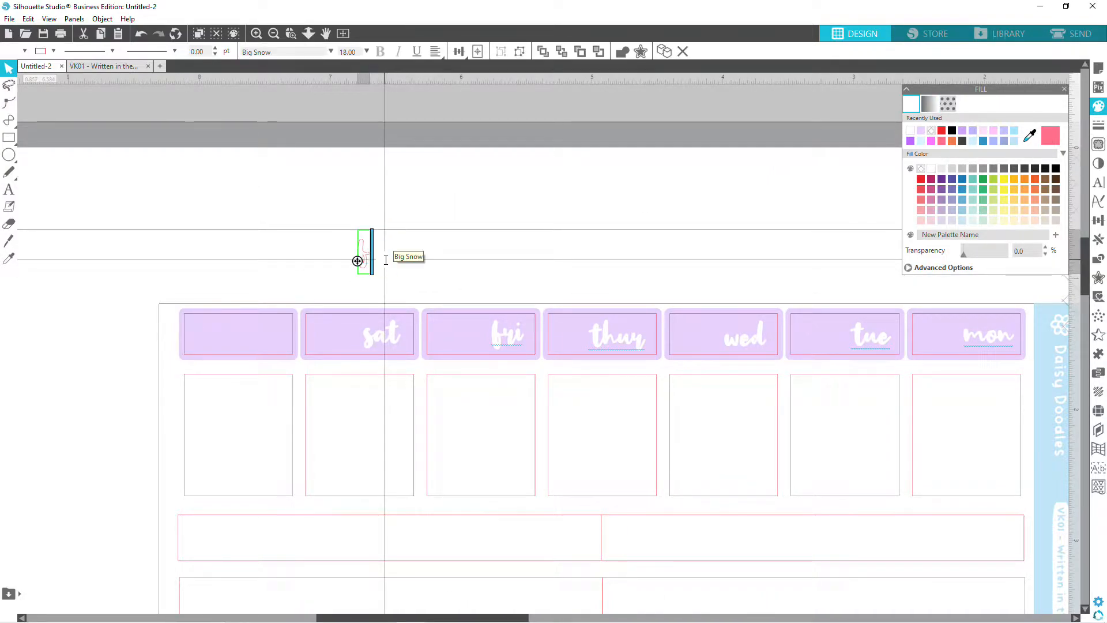
left_click(413, 272)
left_click(383, 254)
Place the "sun" label in the leftmost purple box and make its fill and line white.
left_click_drag(383, 254, 270, 337)
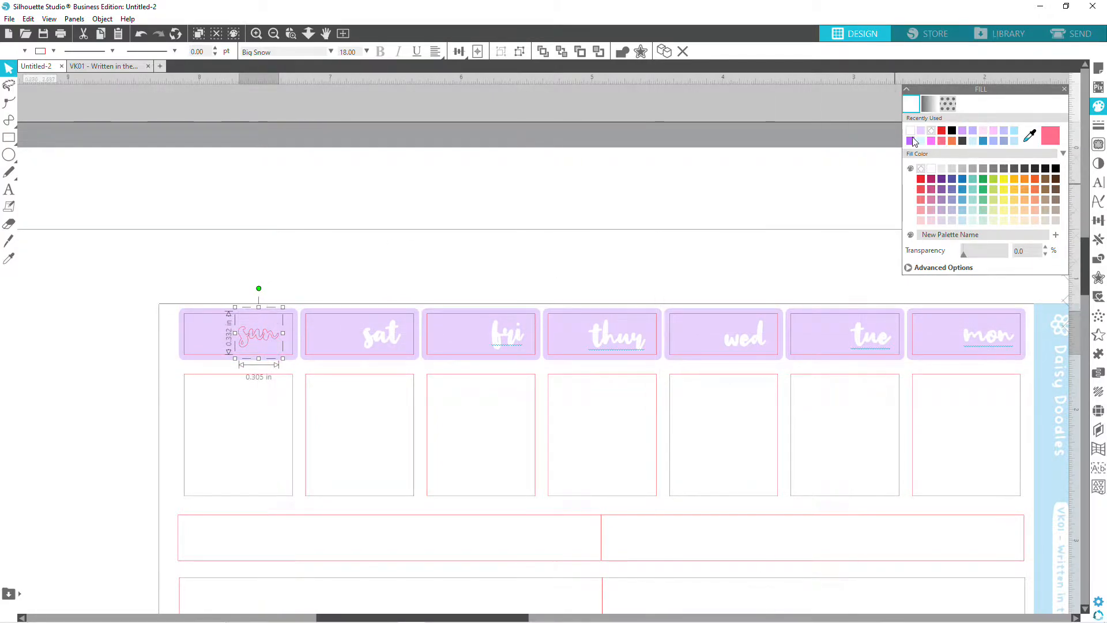
left_click(1098, 125)
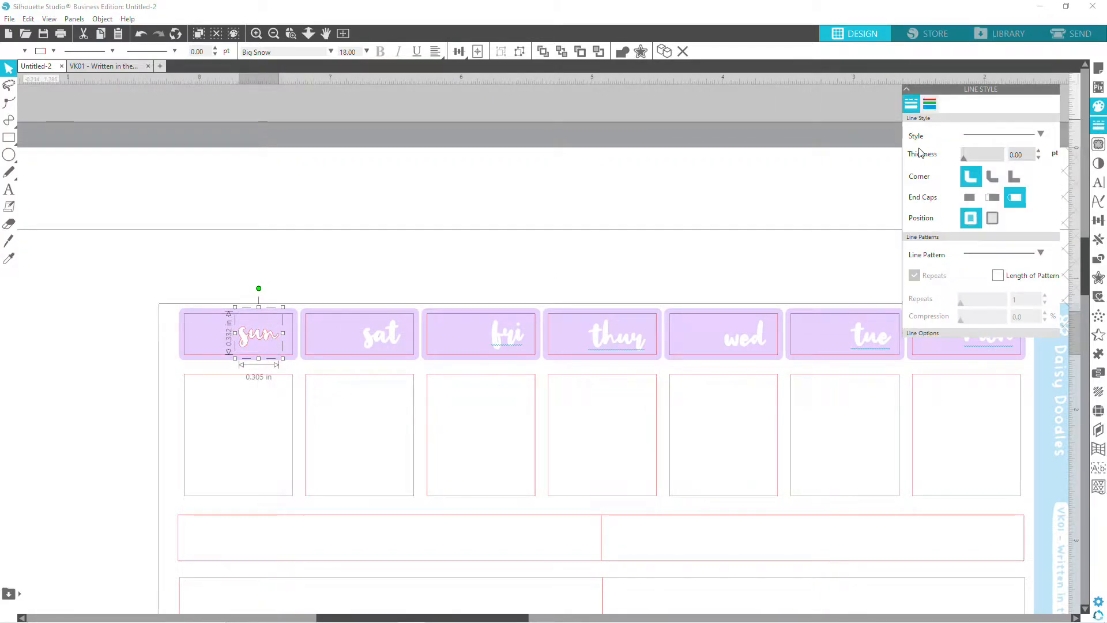
left_click(929, 104)
left_click(539, 235)
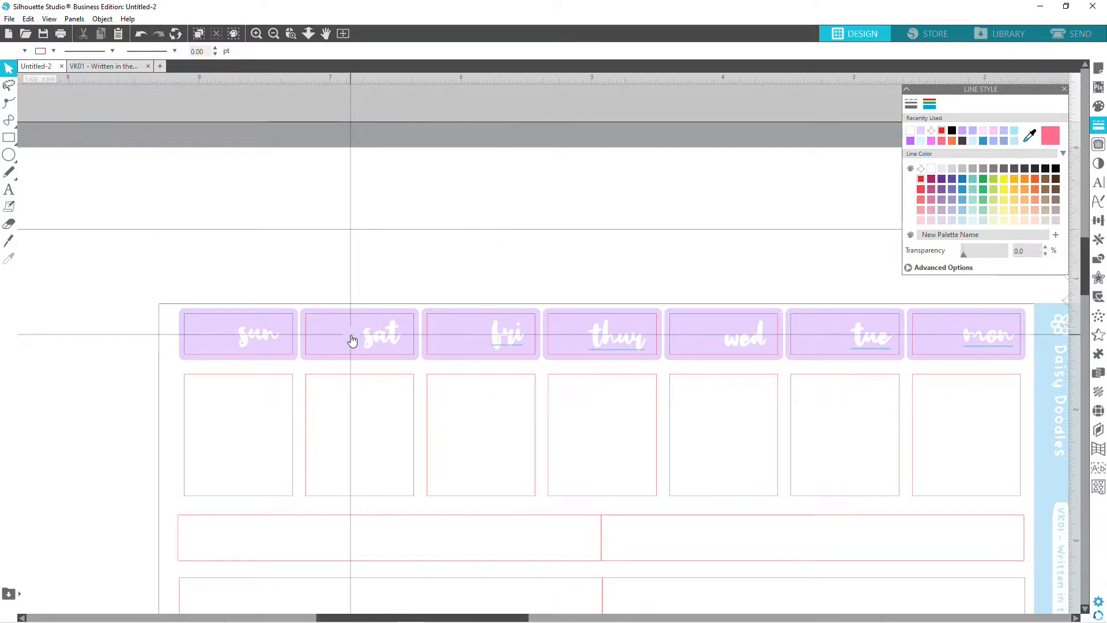
Add the words "fri", "thur" and "tue" from the weekday labels to the spelling dictionary.
right_click(502, 338)
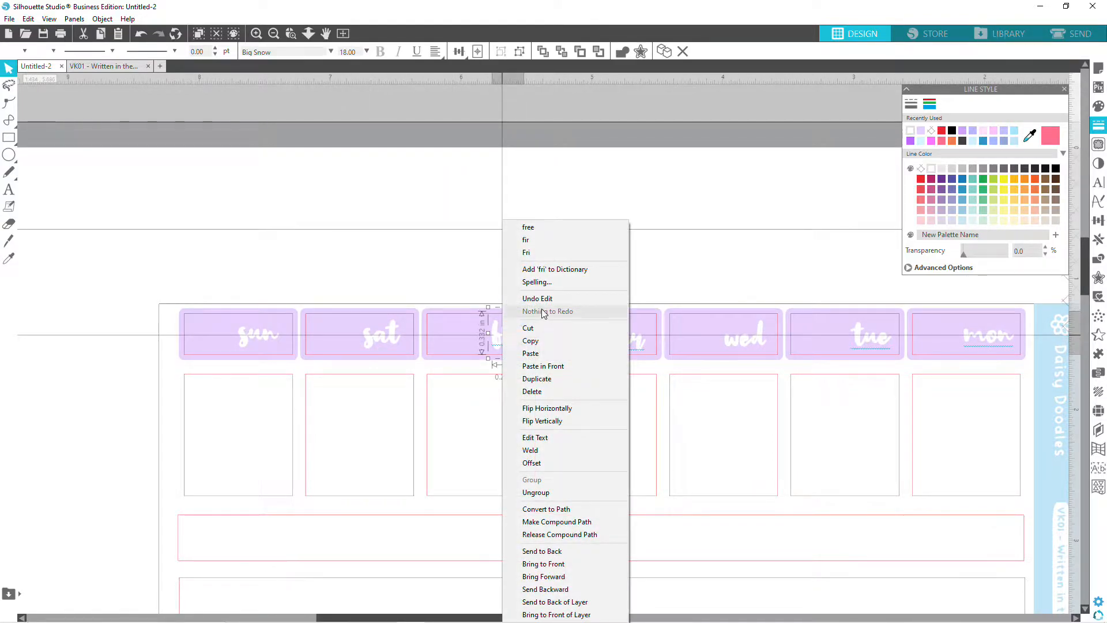
left_click(553, 268)
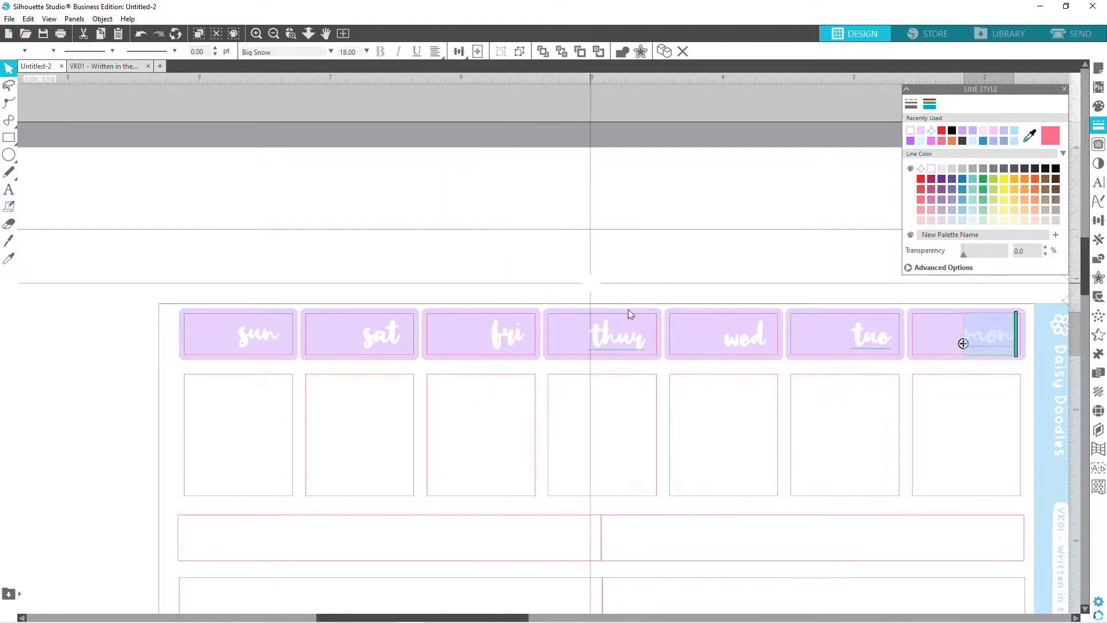
right_click(638, 341)
left_click(689, 269)
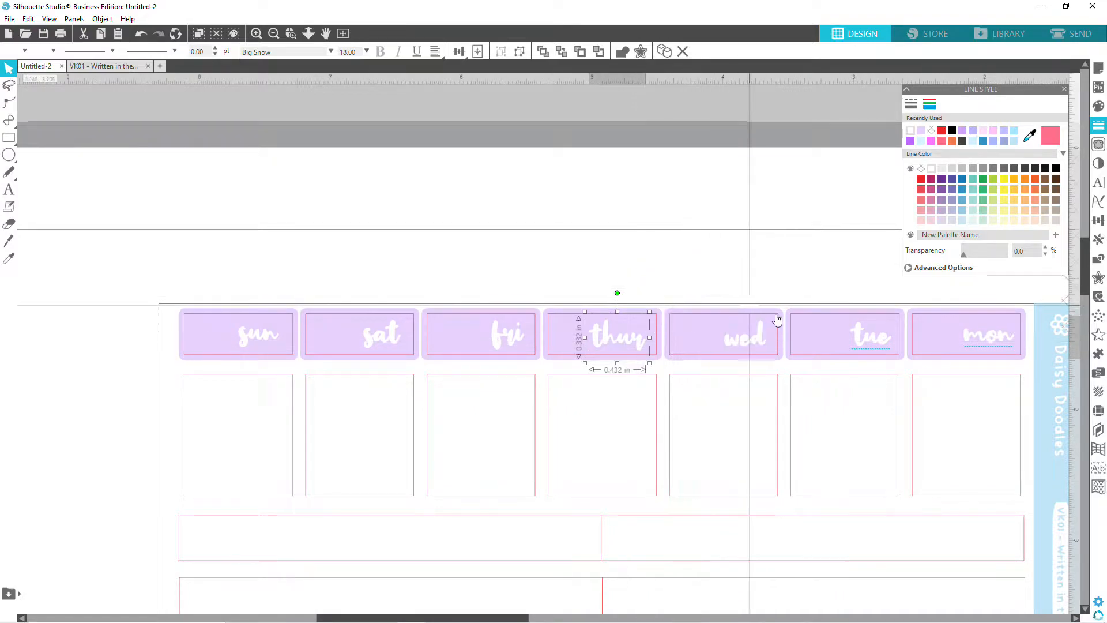
right_click(862, 337)
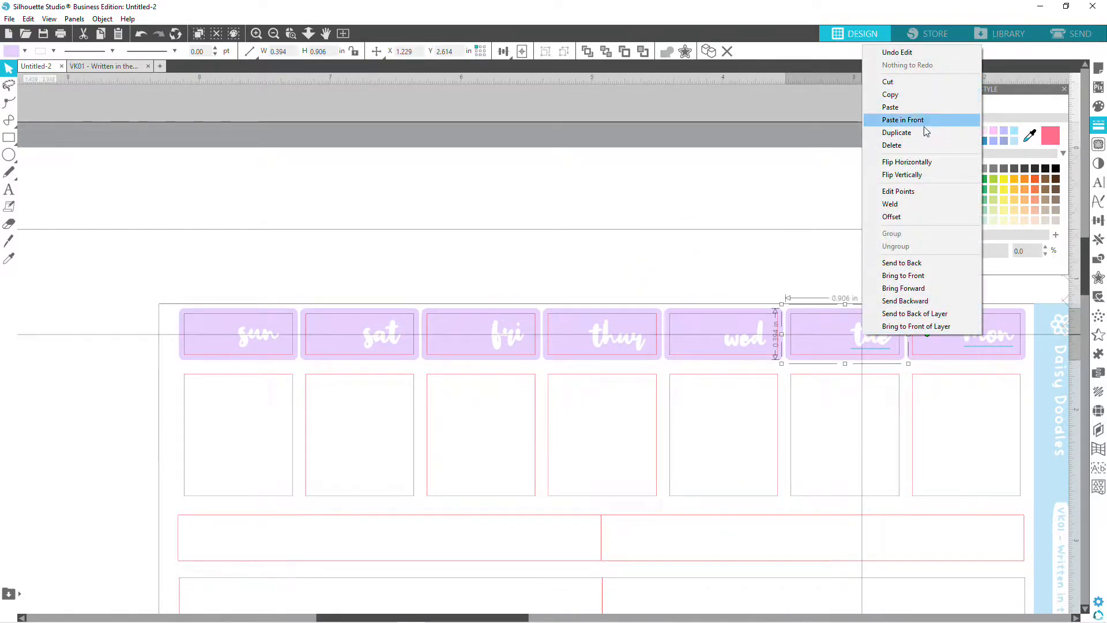
left_click(789, 241)
left_click(866, 333)
right_click(866, 332)
left_click(920, 269)
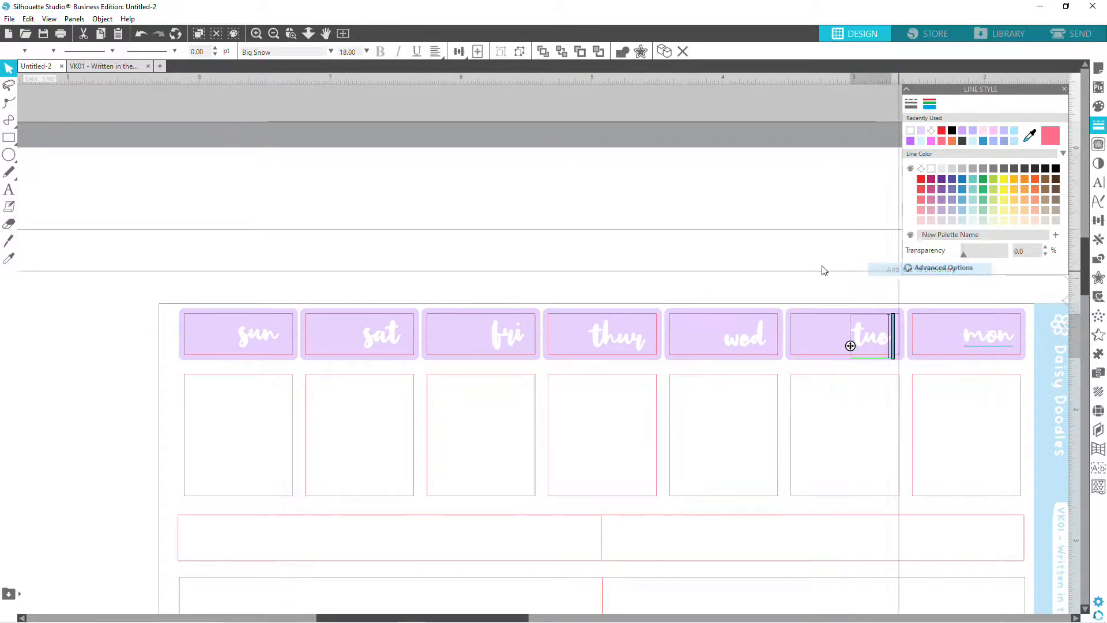
Add the word "mon" from the rightmost weekday label to the spelling dictionary.
left_click(984, 339)
right_click(984, 339)
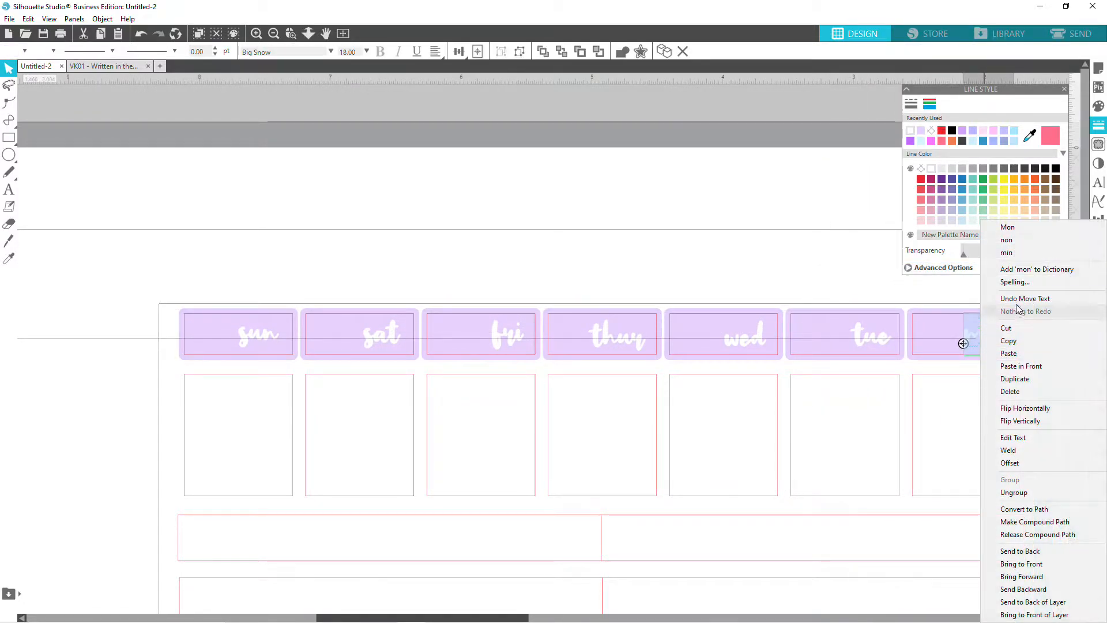
left_click(1014, 269)
left_click(749, 260)
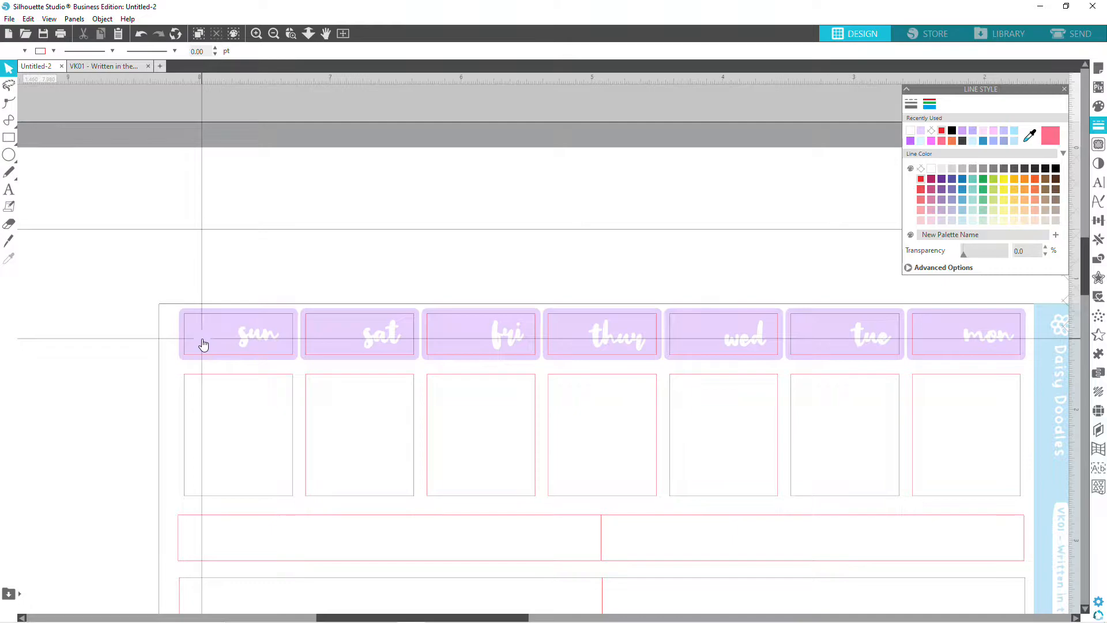
Draw a circle, shrink it to about 0.176 in and place it beside "sun" in the leftmost purple box.
mouse_move(5, 155)
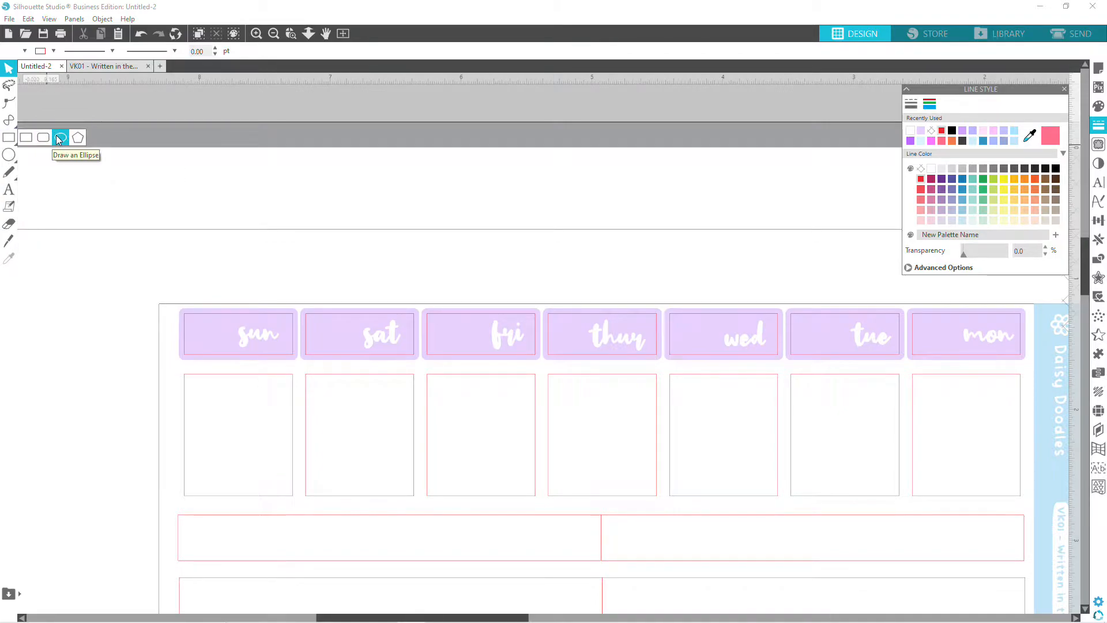
left_click(57, 137)
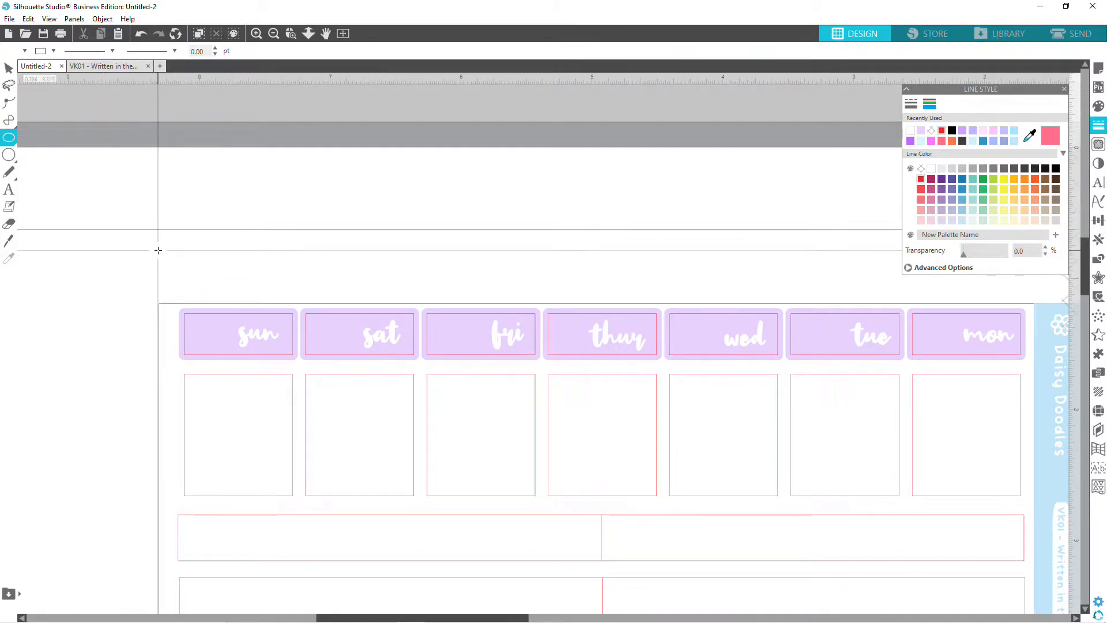
left_click_drag(158, 248, 188, 278)
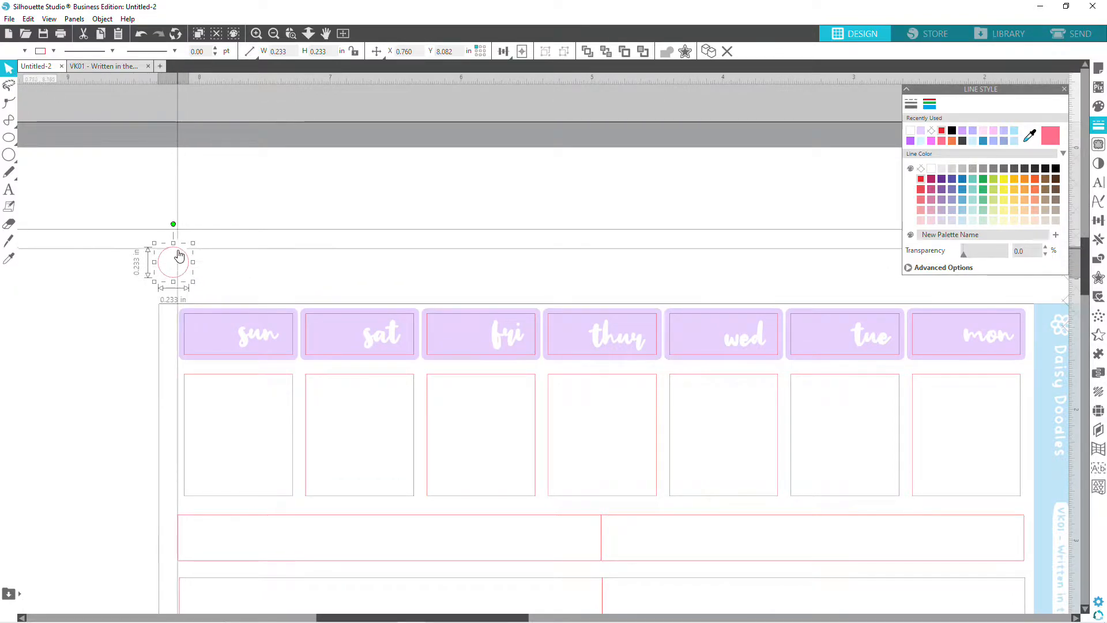
left_click_drag(193, 243, 211, 345)
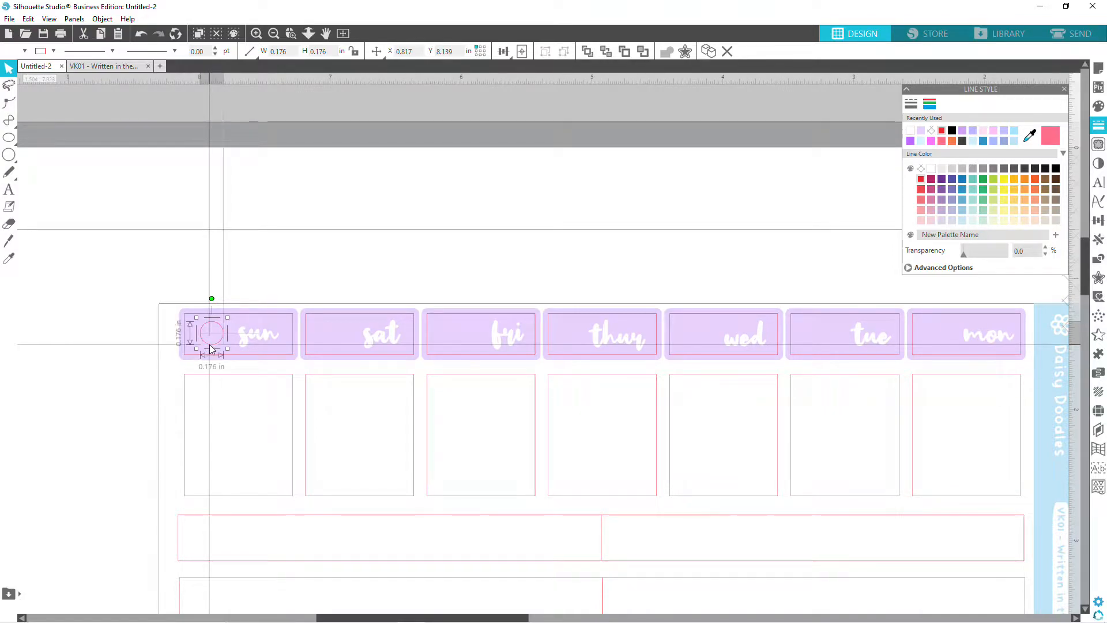
left_click(357, 275)
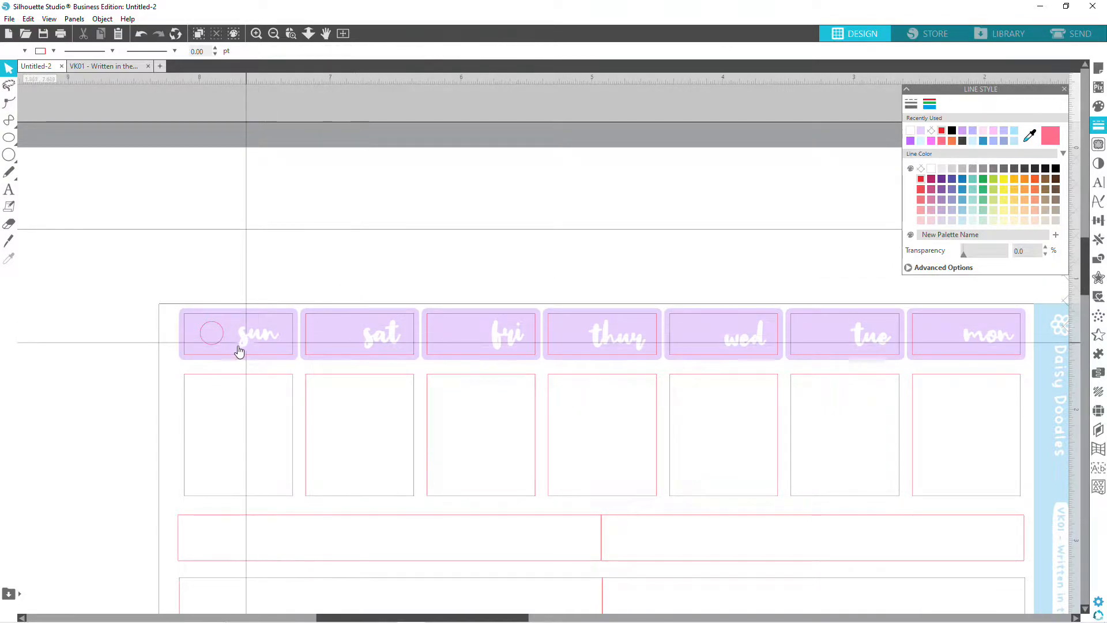
Enlarge the circle beside "sun" to about 0.216 in and shift it slightly away from the label.
left_click(214, 347)
left_click_drag(227, 348, 233, 355)
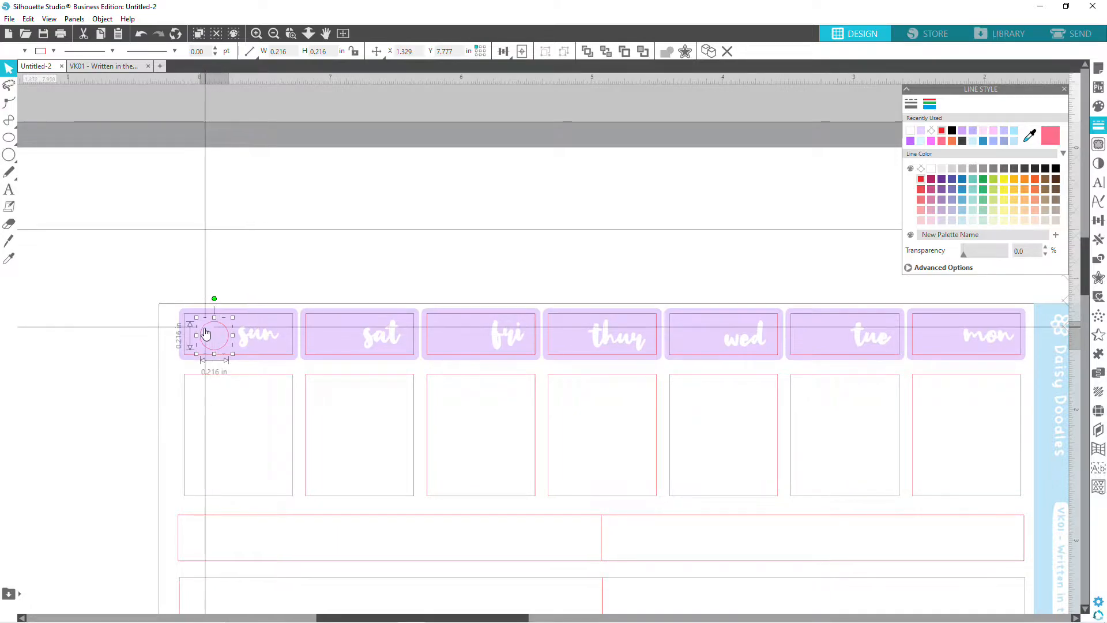
left_click(284, 243)
left_click(213, 320)
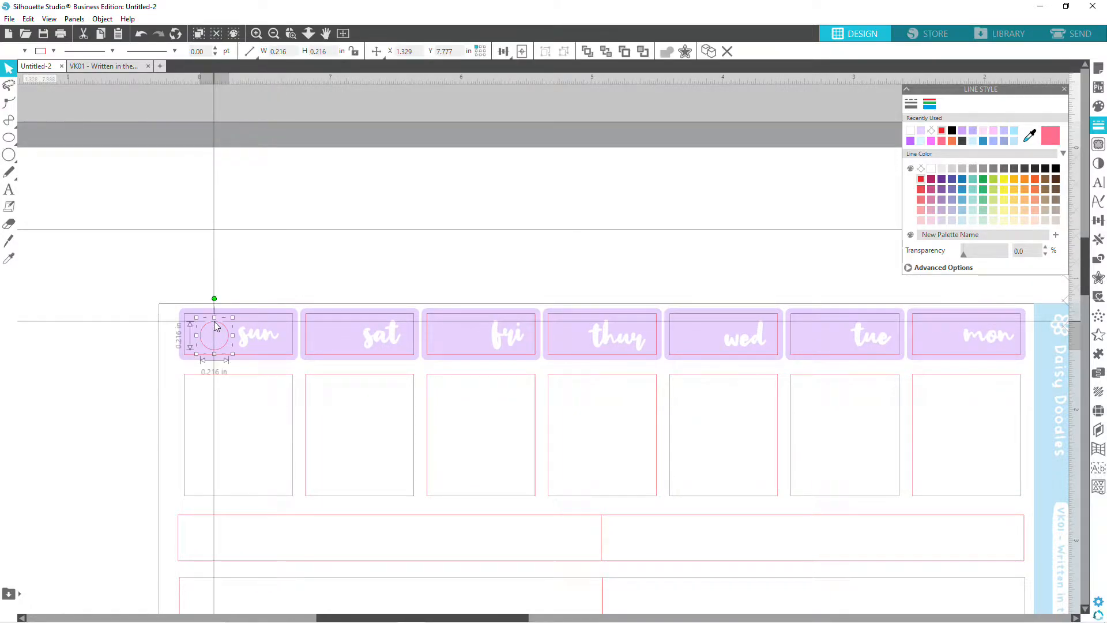
left_click_drag(213, 321, 209, 319)
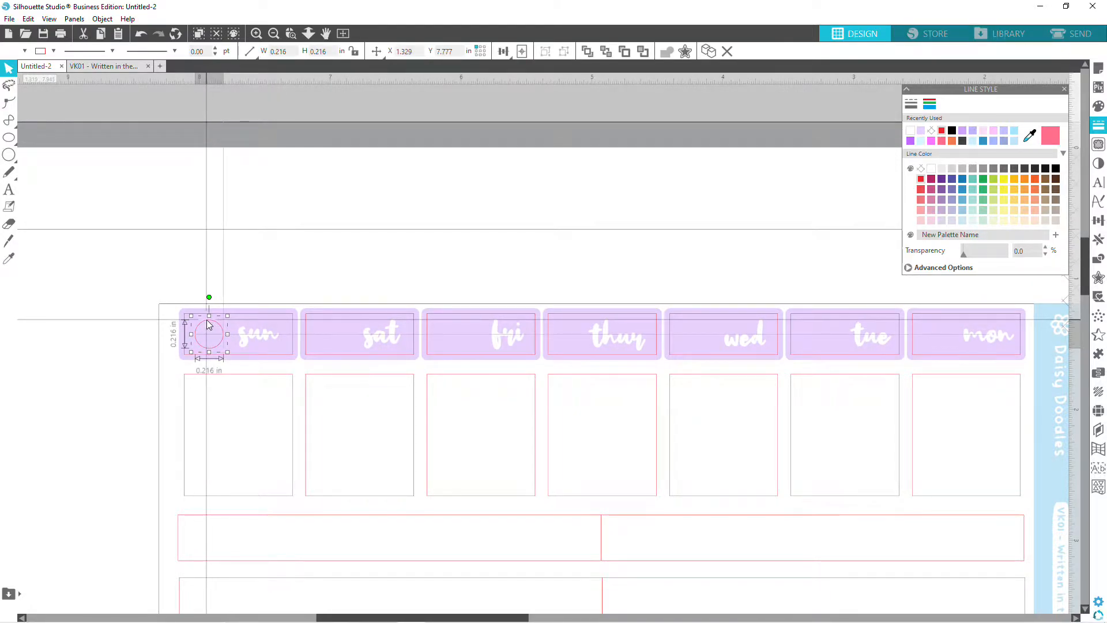
left_click(309, 273)
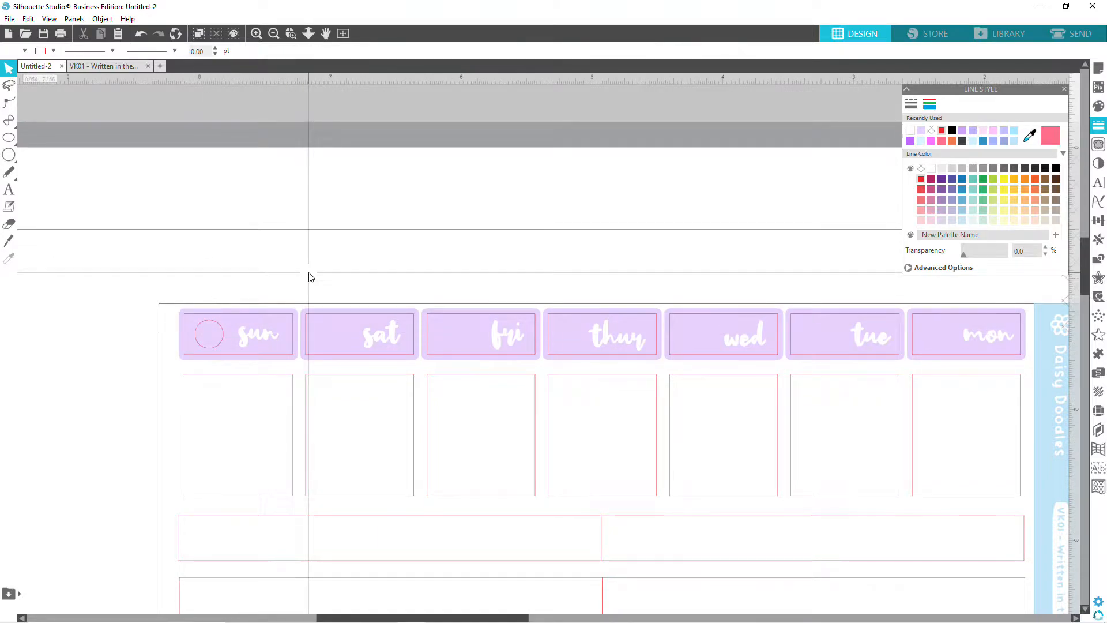
Duplicate the outlined circle and park the copy in the blank area above the "sat" box.
left_click(217, 346)
double_click(217, 344)
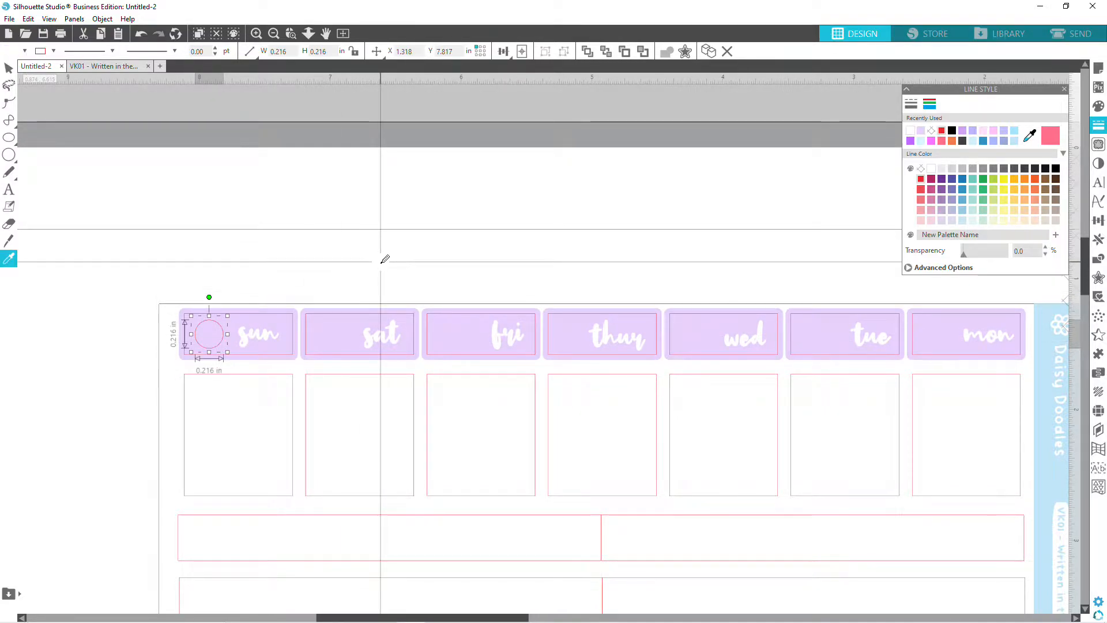
left_click_drag(213, 340, 396, 252)
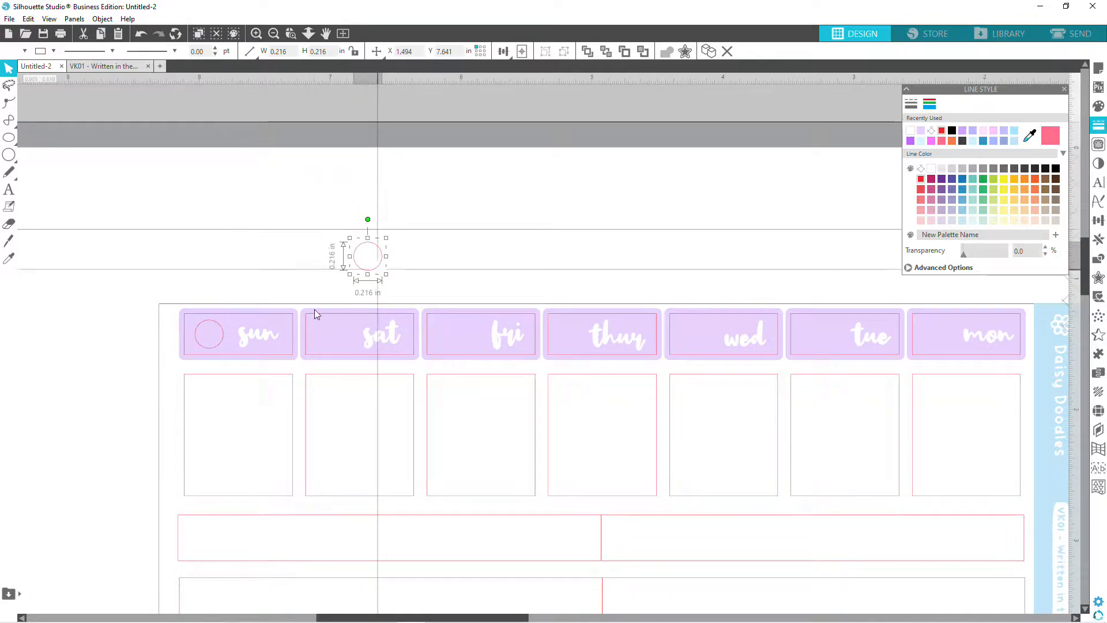
Make the line and fill of the circle beside "sun" white and set its fill transparency to 82%.
left_click(221, 345)
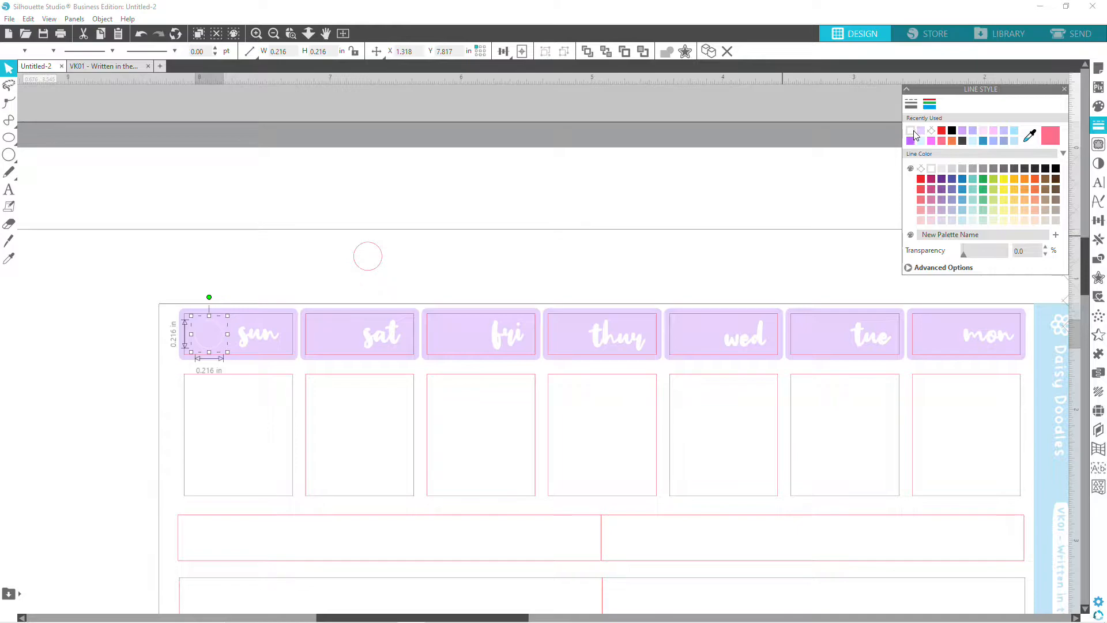
left_click(1099, 108)
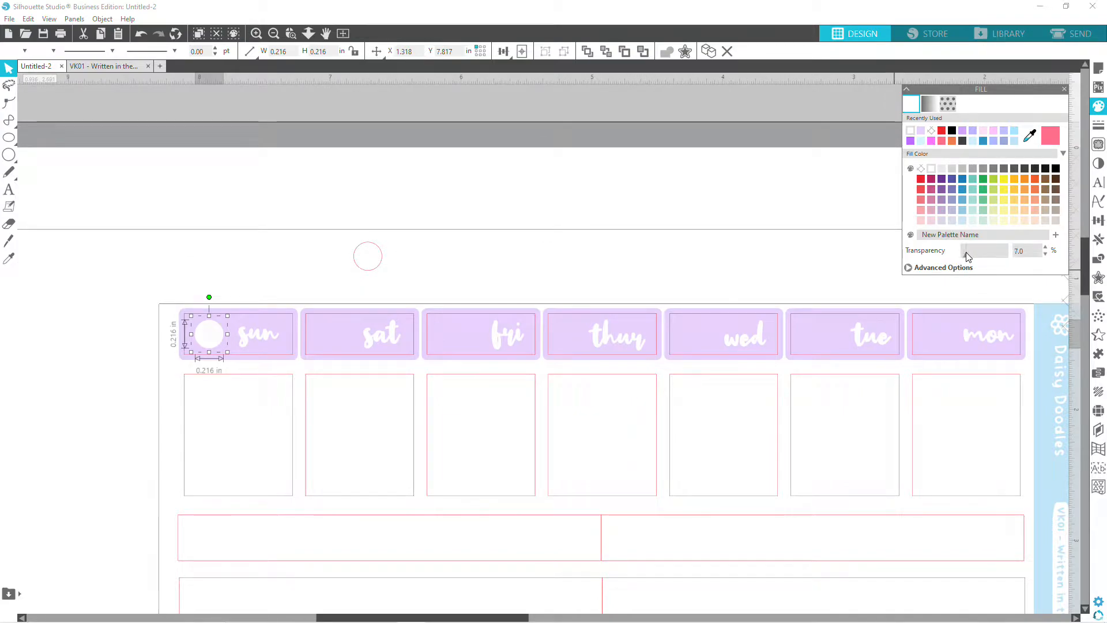
left_click_drag(974, 256, 986, 257)
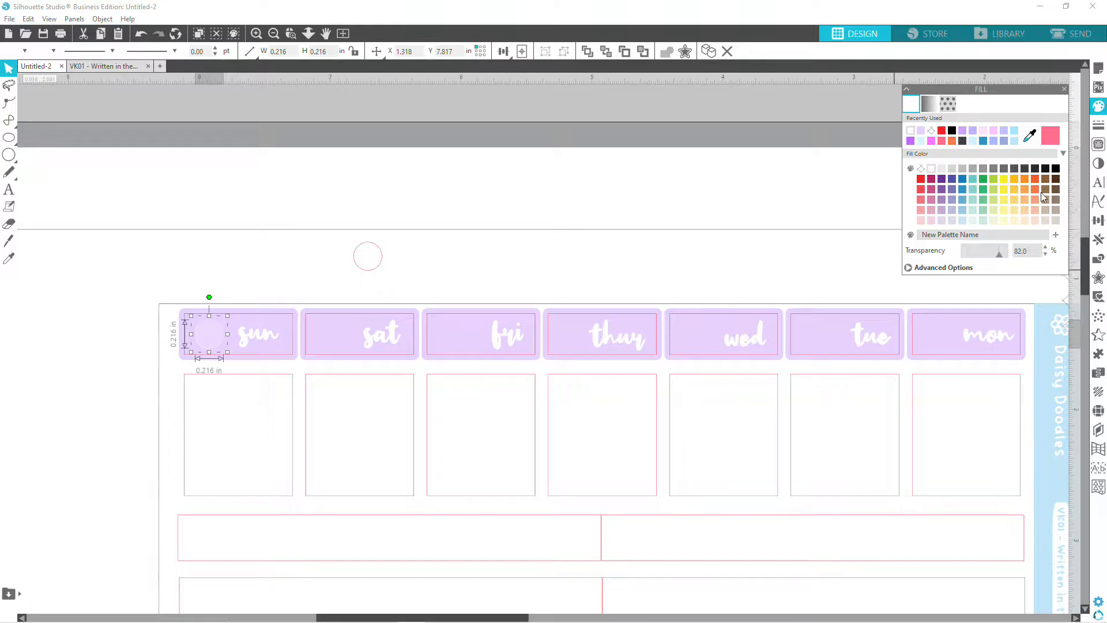
Set the line thickness of the circle beside "sun" to 0.75 pt and its fill transparency to 36%.
left_click(1098, 125)
left_click(929, 104)
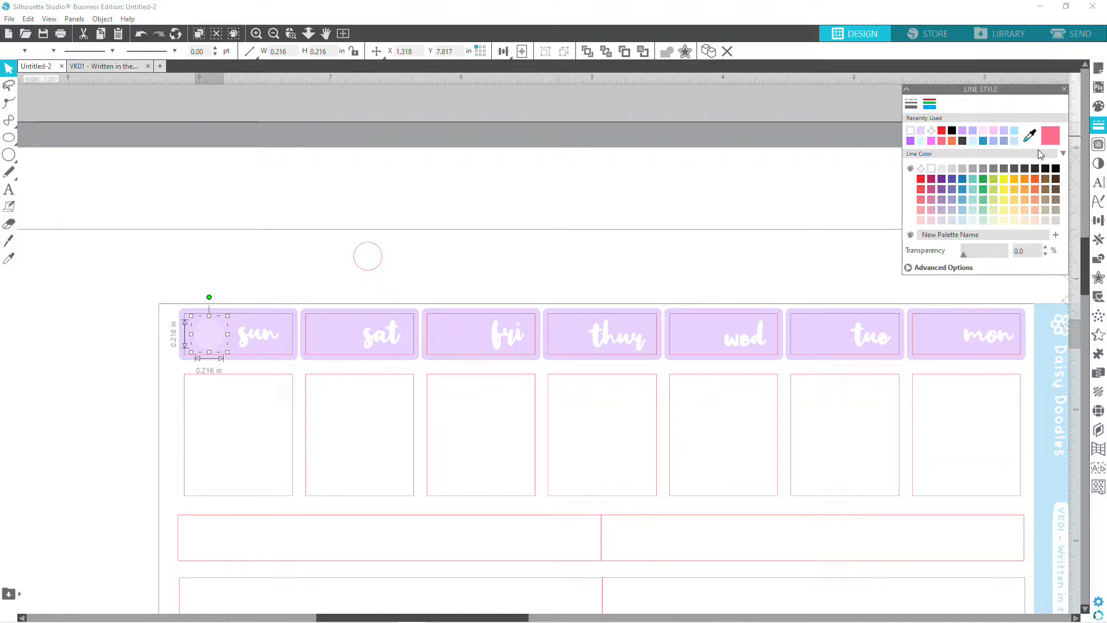
left_click(912, 105)
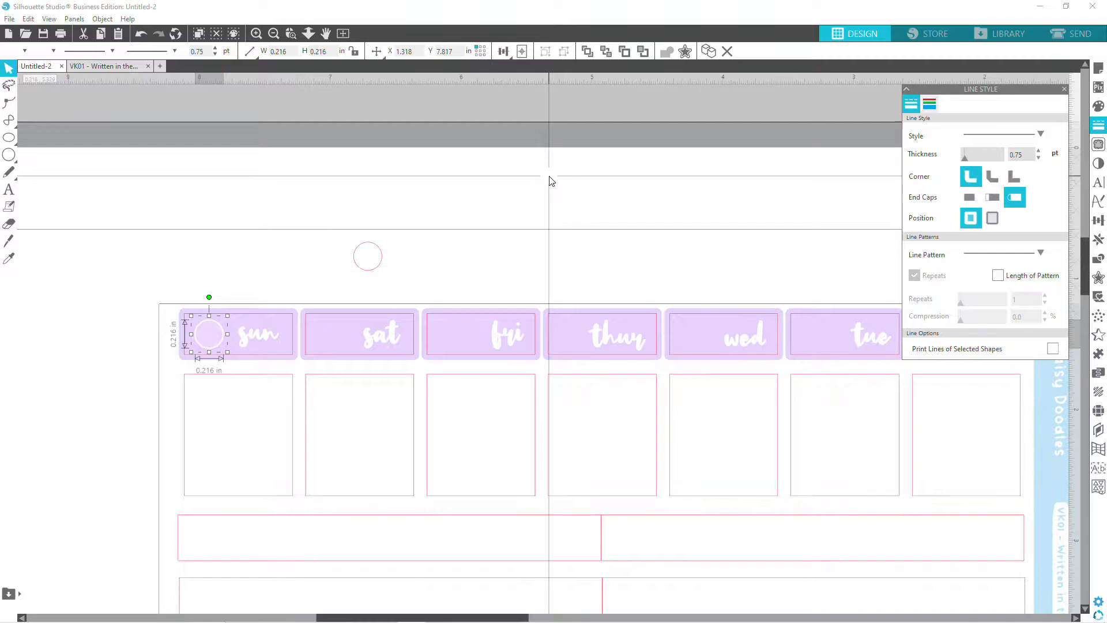
left_click(1097, 108)
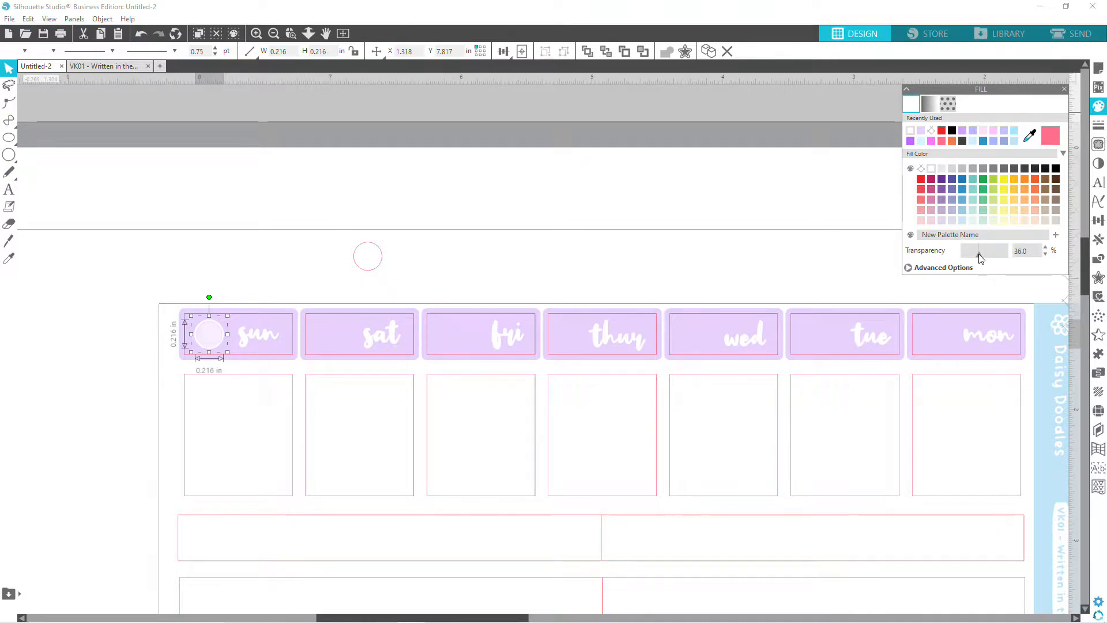
left_click(644, 272)
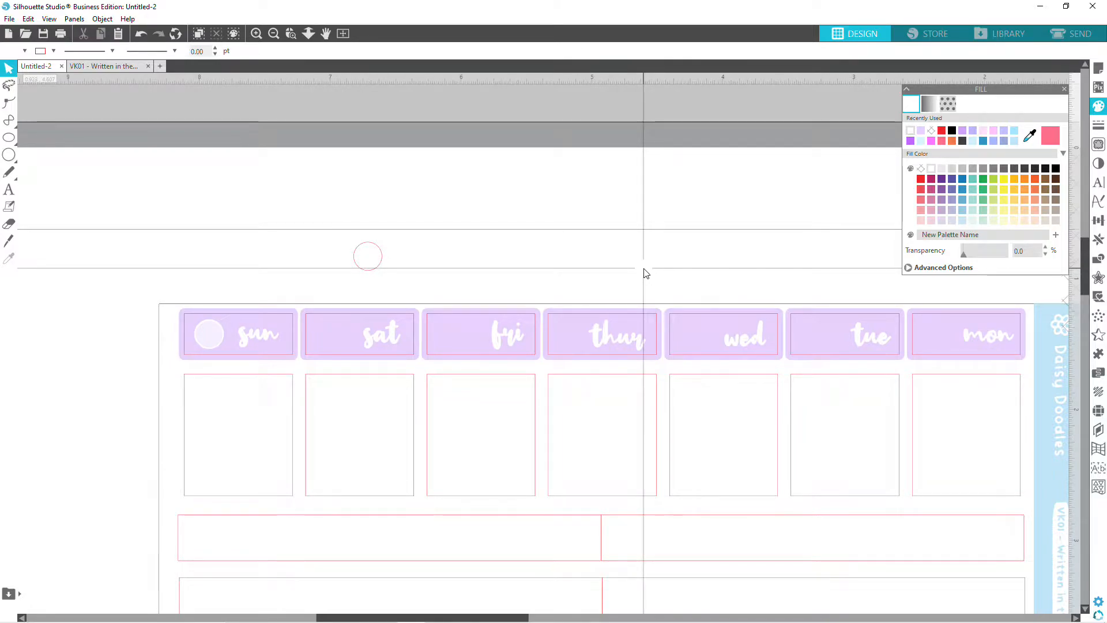
Copy the translucent white circle from the "sun" box and place the copy beside "sat" in its purple box.
left_click(208, 340)
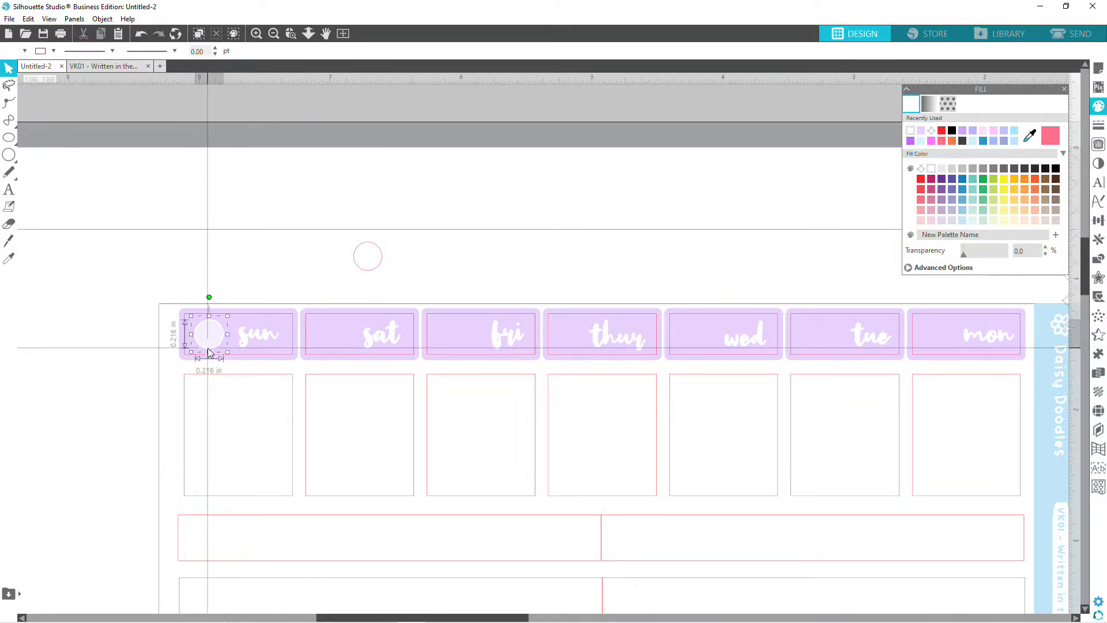
key("i")
key("ctrl+v")
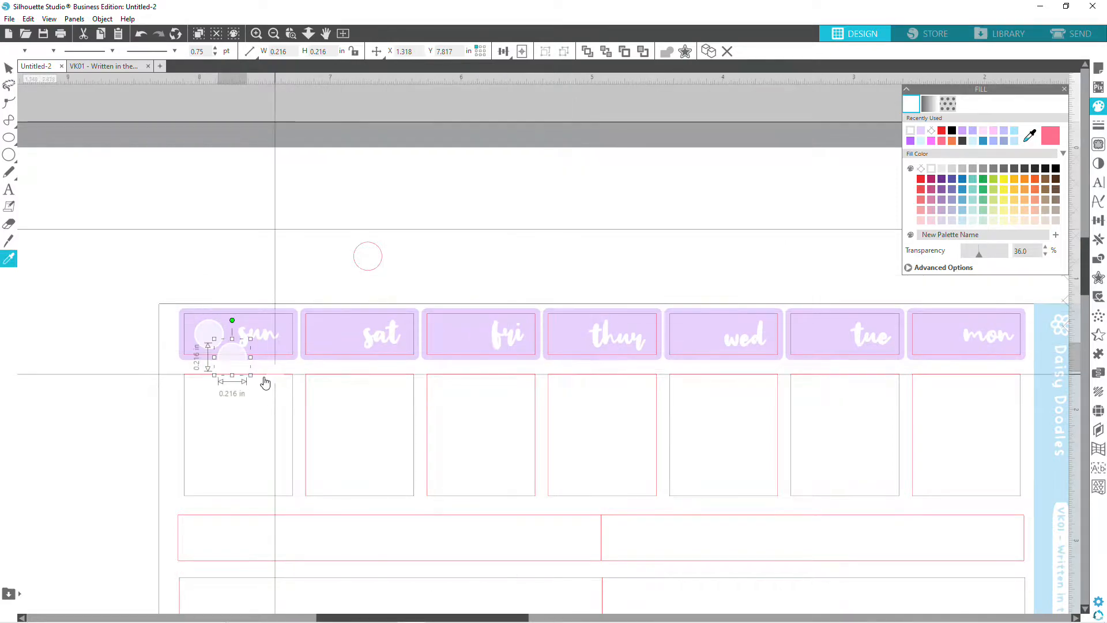
key("v")
left_click_drag(238, 361, 336, 343)
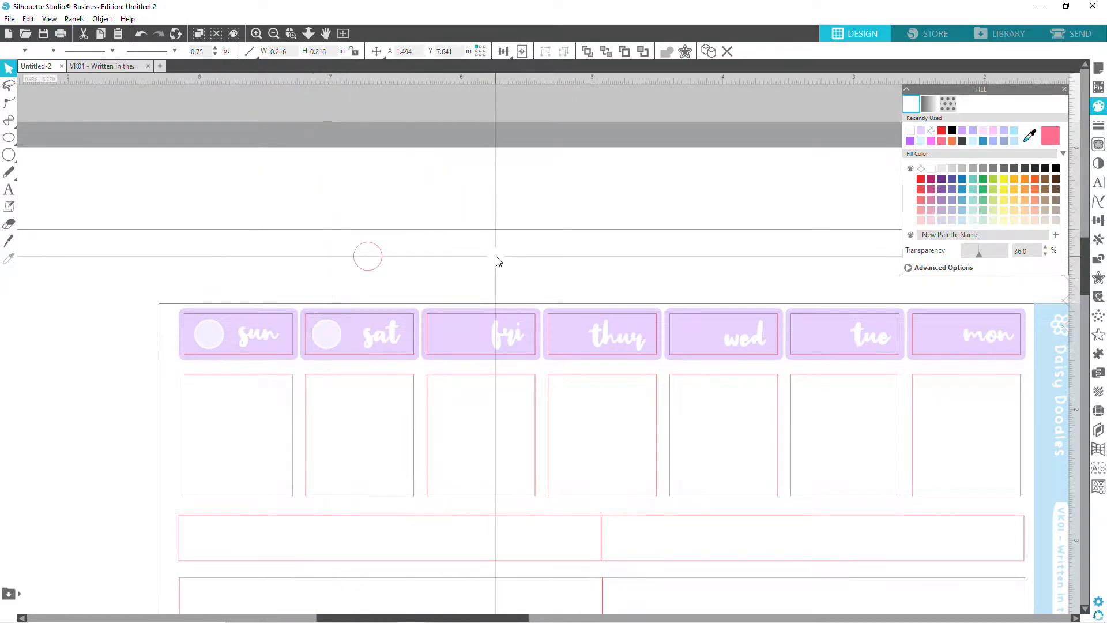
left_click(496, 259)
left_click(328, 338)
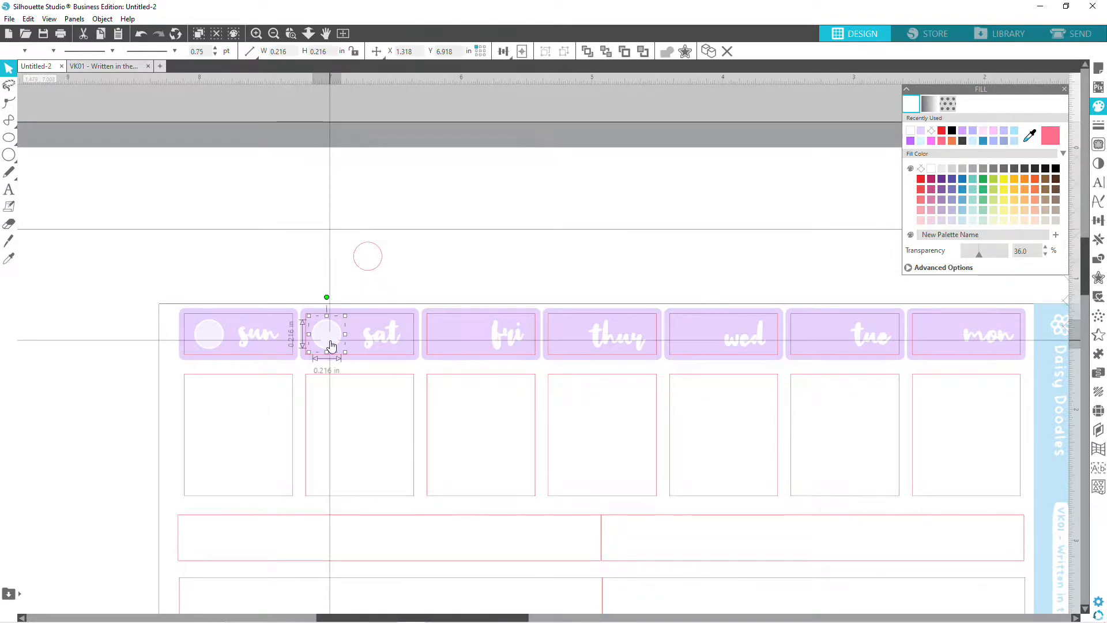
left_click(465, 274)
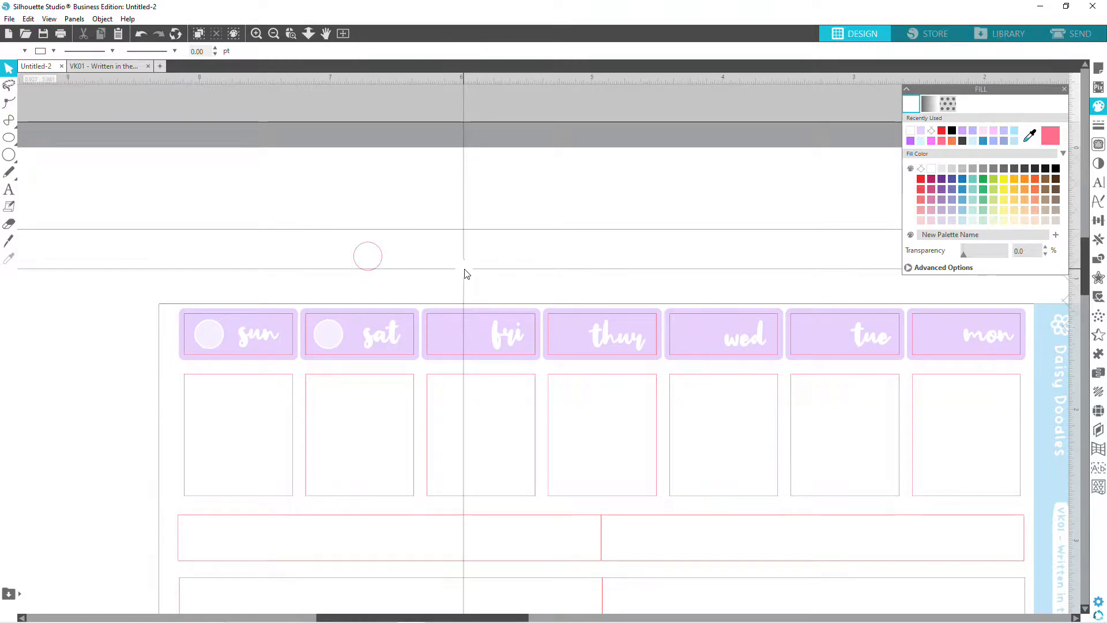
Paste two more translucent circles and place them beside "fri" and "thur" in their purple boxes.
key("ctrl+v")
left_click_drag(255, 375, 459, 340)
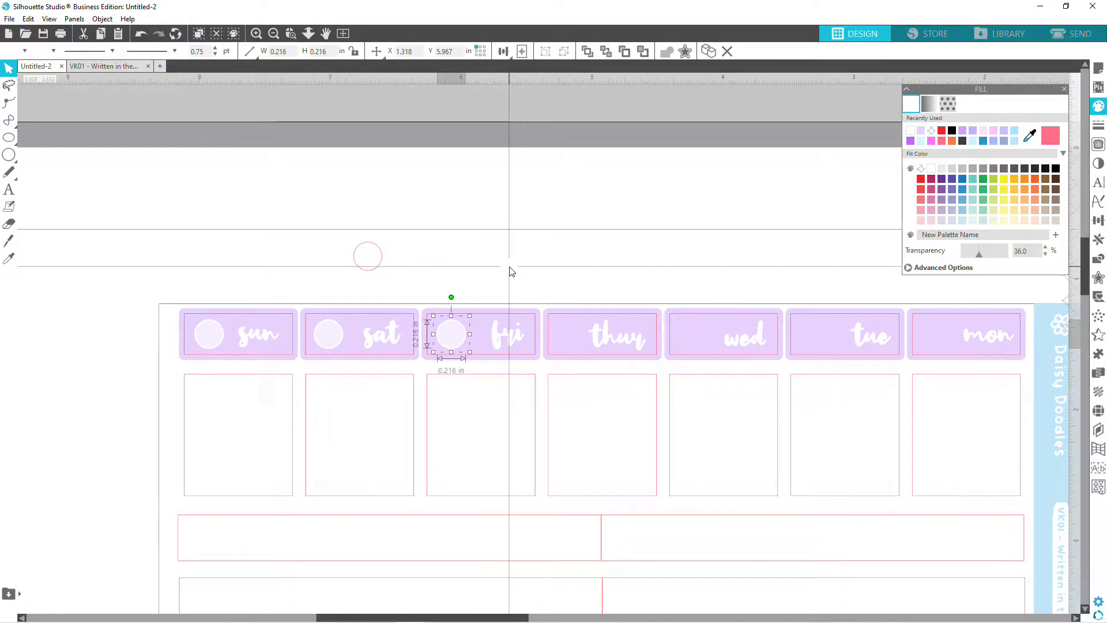
left_click(510, 271)
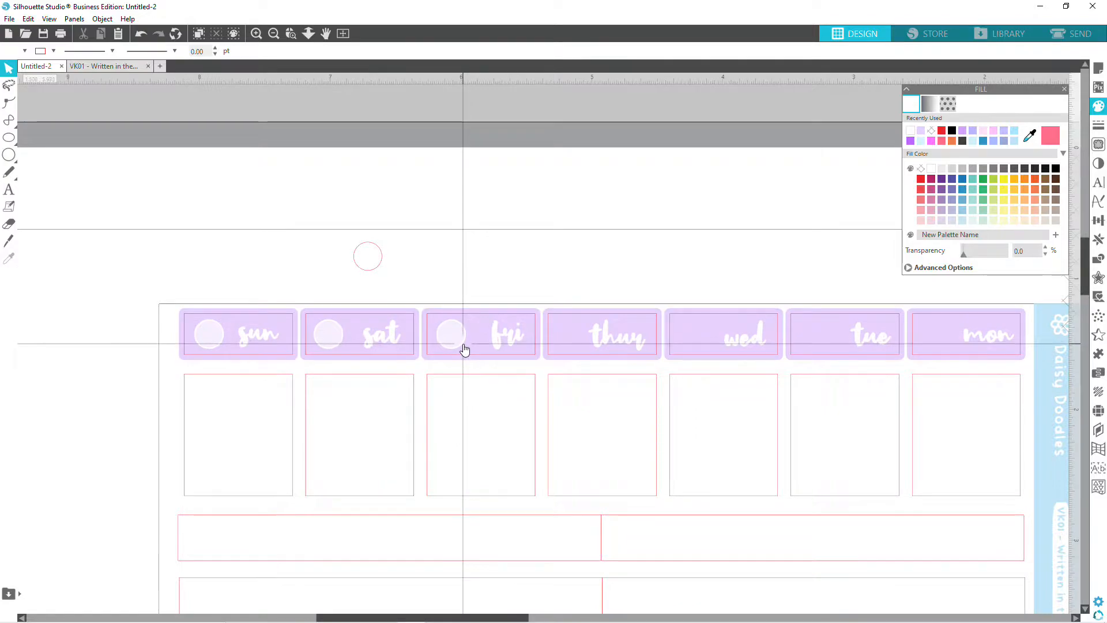
key("ctrl+v")
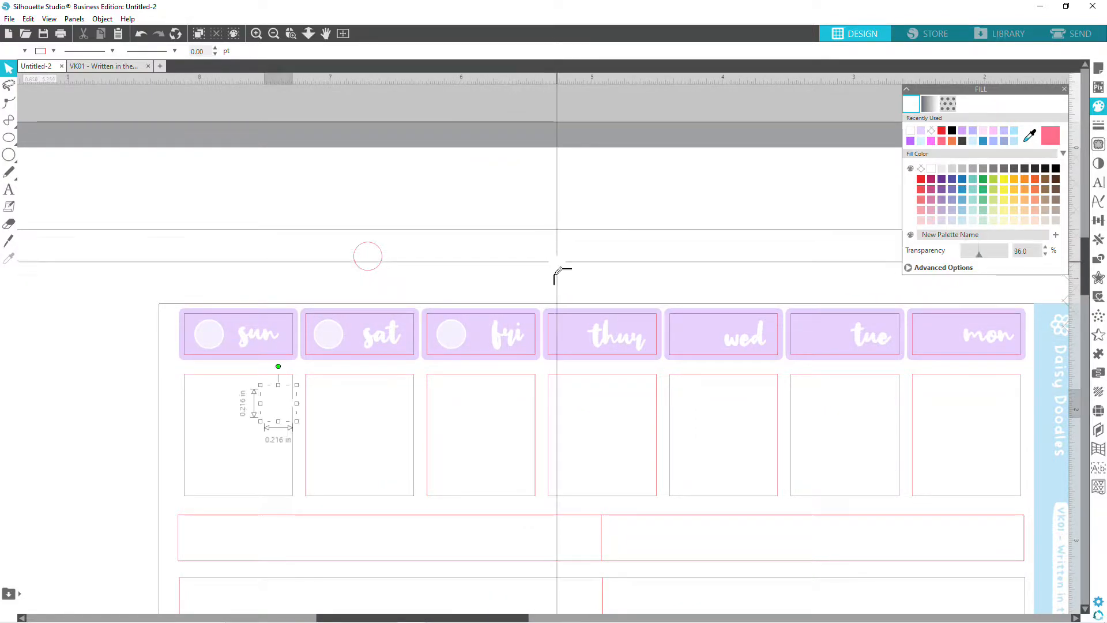
left_click_drag(279, 408, 564, 340)
left_click(597, 279)
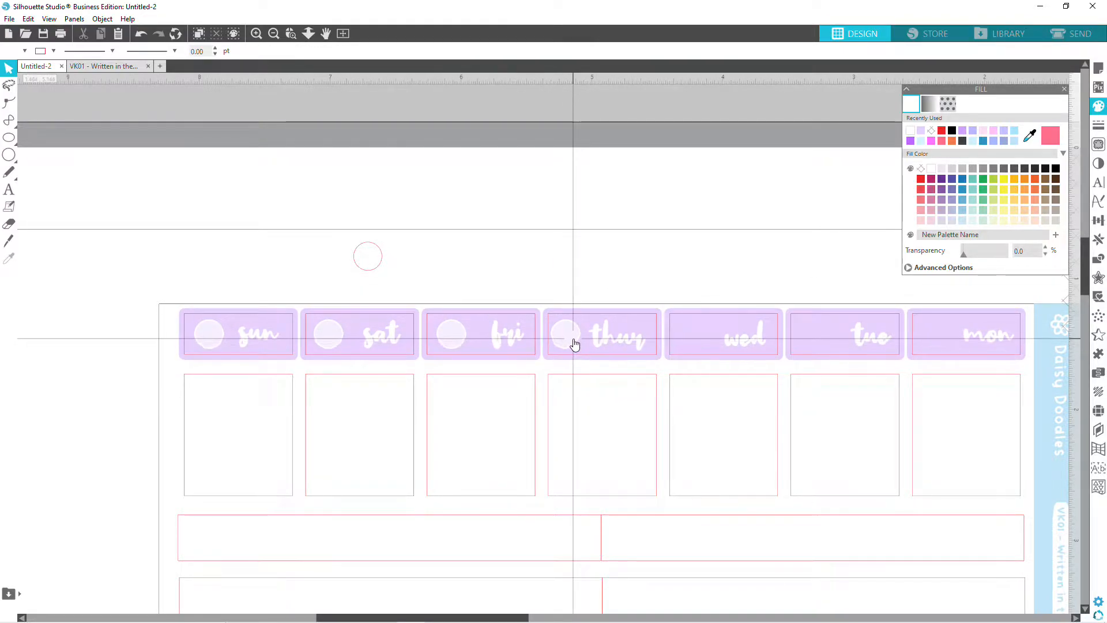
Paste a translucent circle beside "wed" in its purple box and nudge the "thur" circle slightly toward its label.
key("ctrl+v")
left_click_drag(300, 432, 687, 340)
left_click(731, 296)
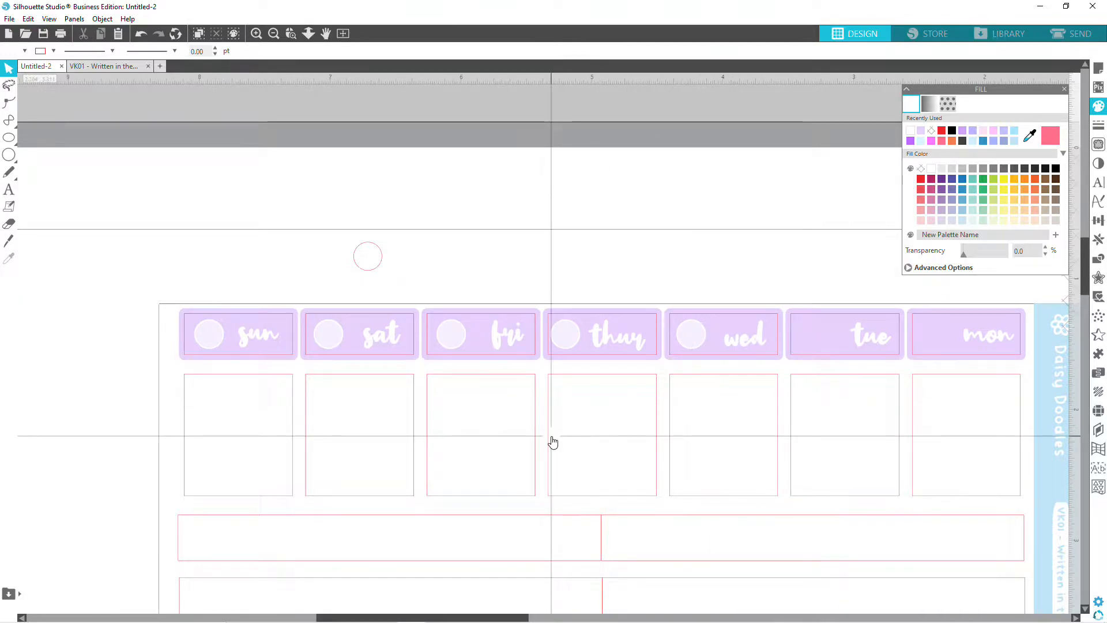
left_click(570, 341)
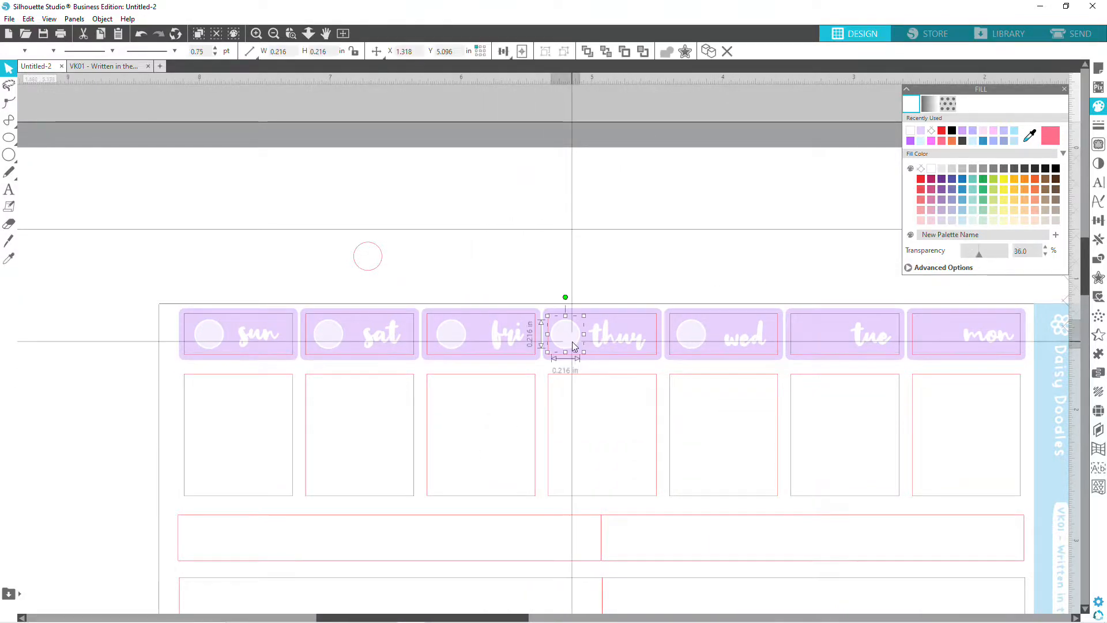
left_click(660, 264)
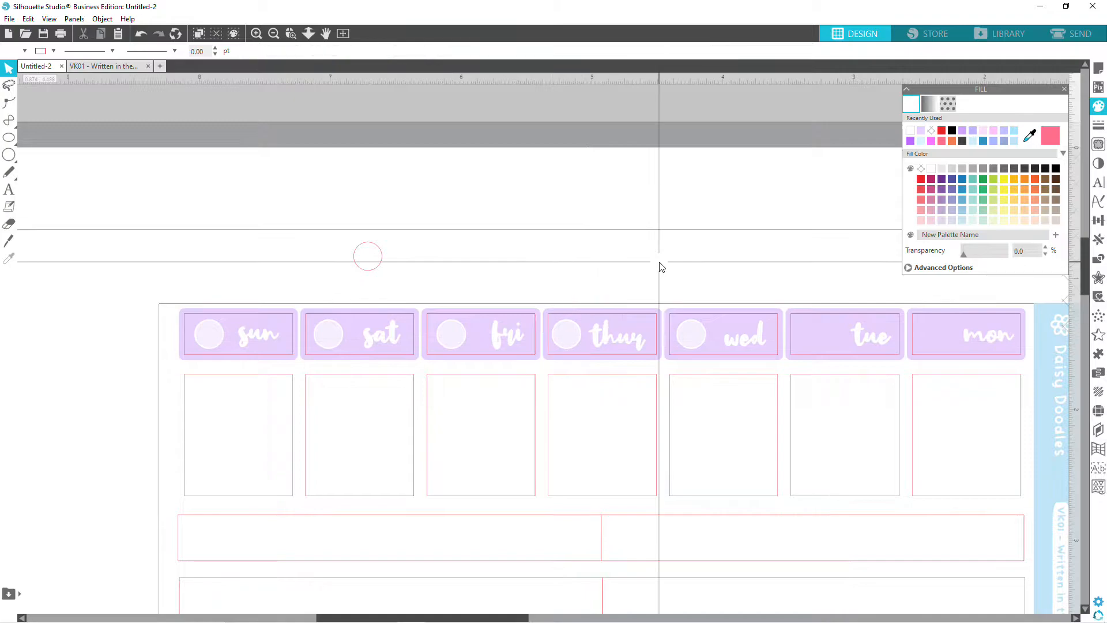
Paste translucent circles beside "tue" and "mon" in the two remaining purple boxes.
key("ctrl+v")
left_click_drag(321, 457, 807, 343)
left_click(806, 291)
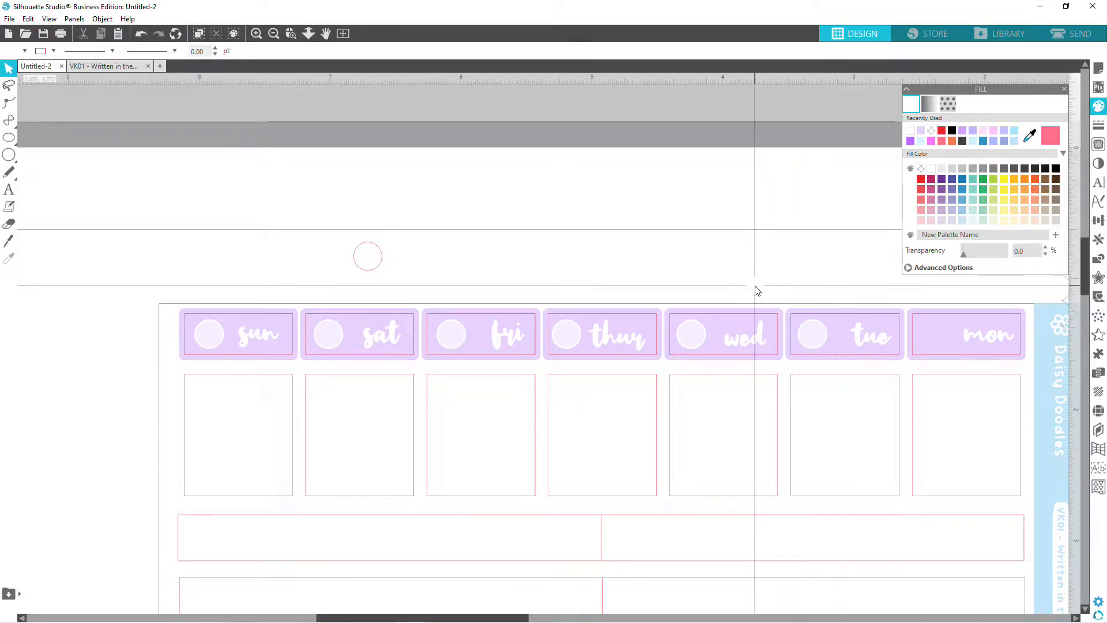
key("ctrl+v")
left_click_drag(378, 465, 937, 344)
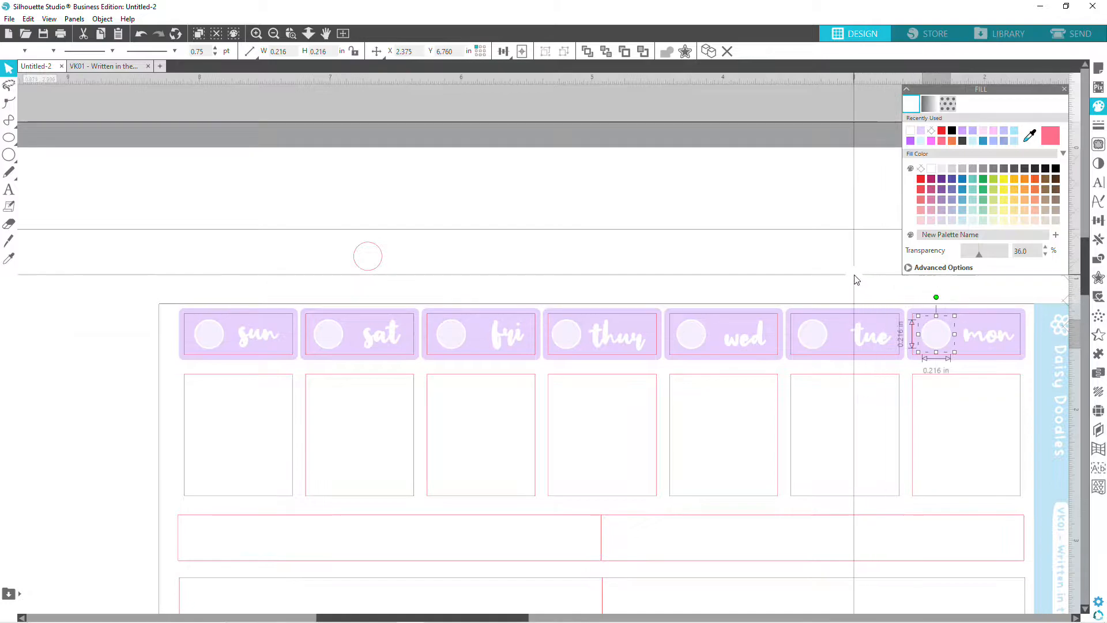
left_click(856, 280)
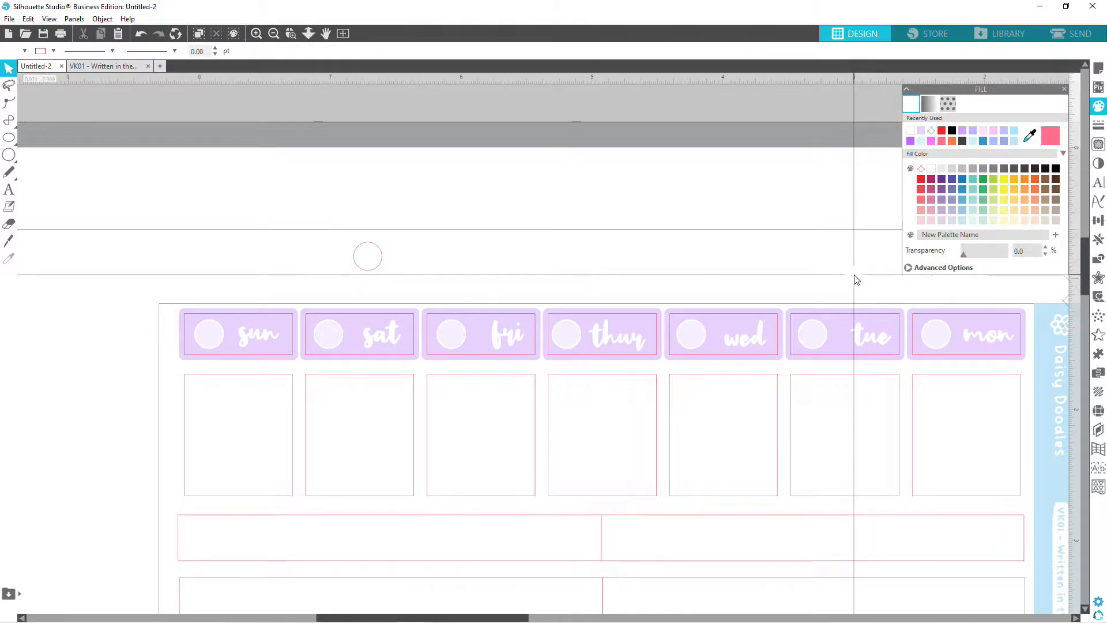
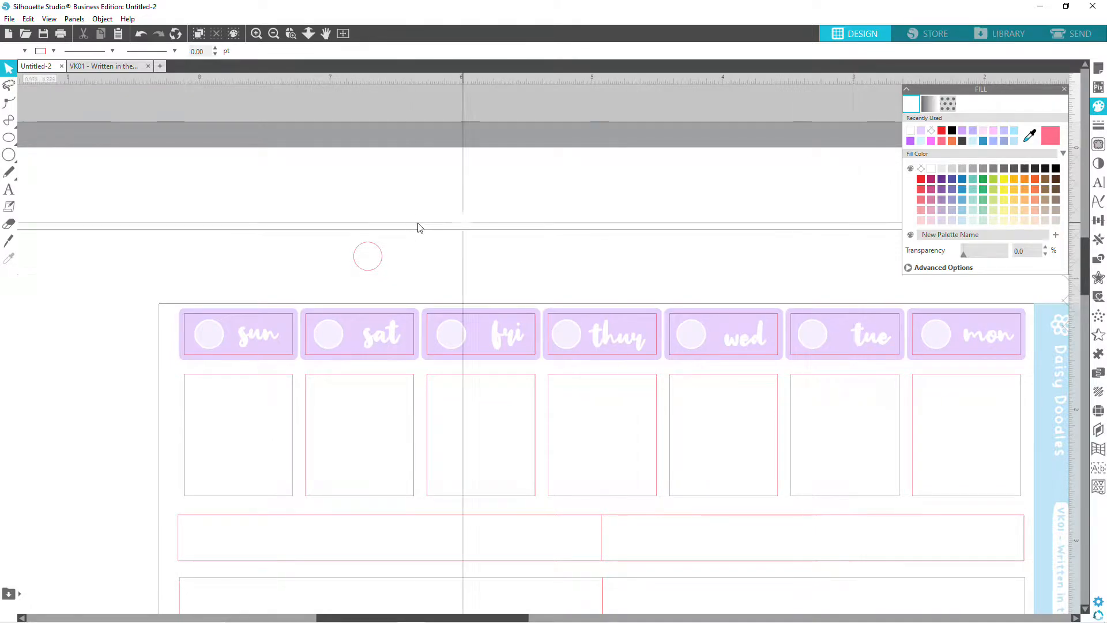
Delete the leftover outline circle above the date cover boxes and rotate the page view back upright.
left_click(381, 257)
key("Delete")
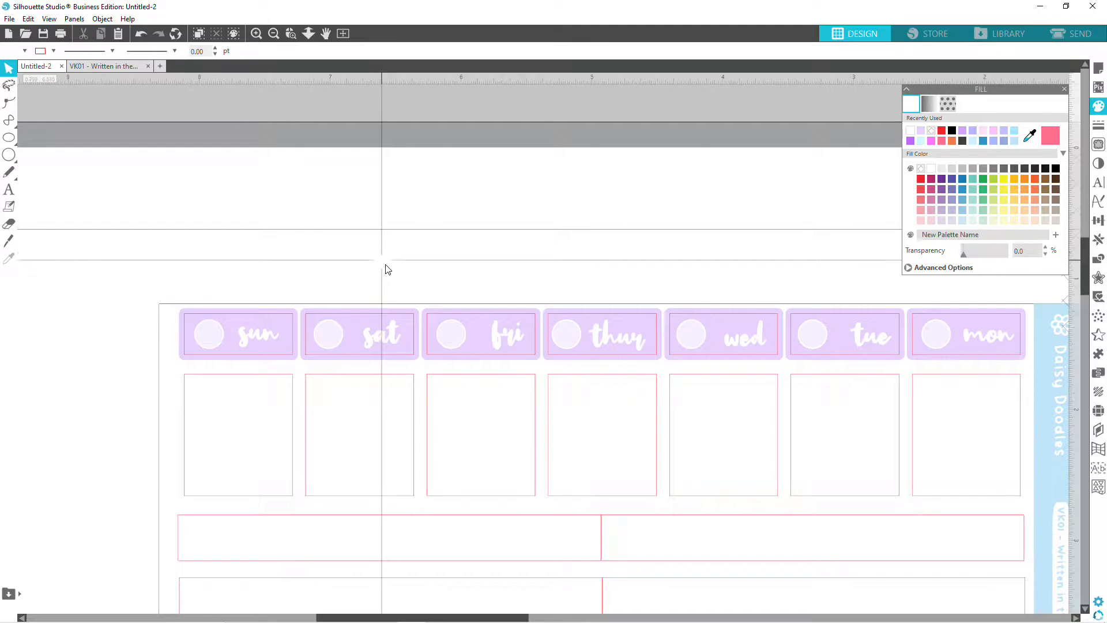
left_click(273, 35)
left_click(273, 34)
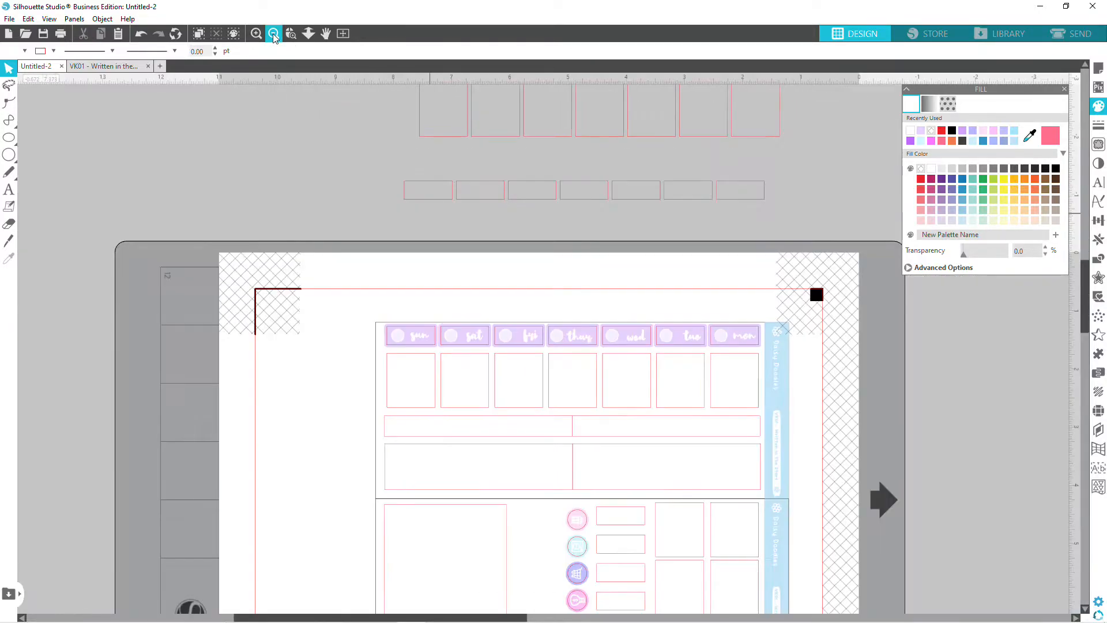
left_click(1098, 68)
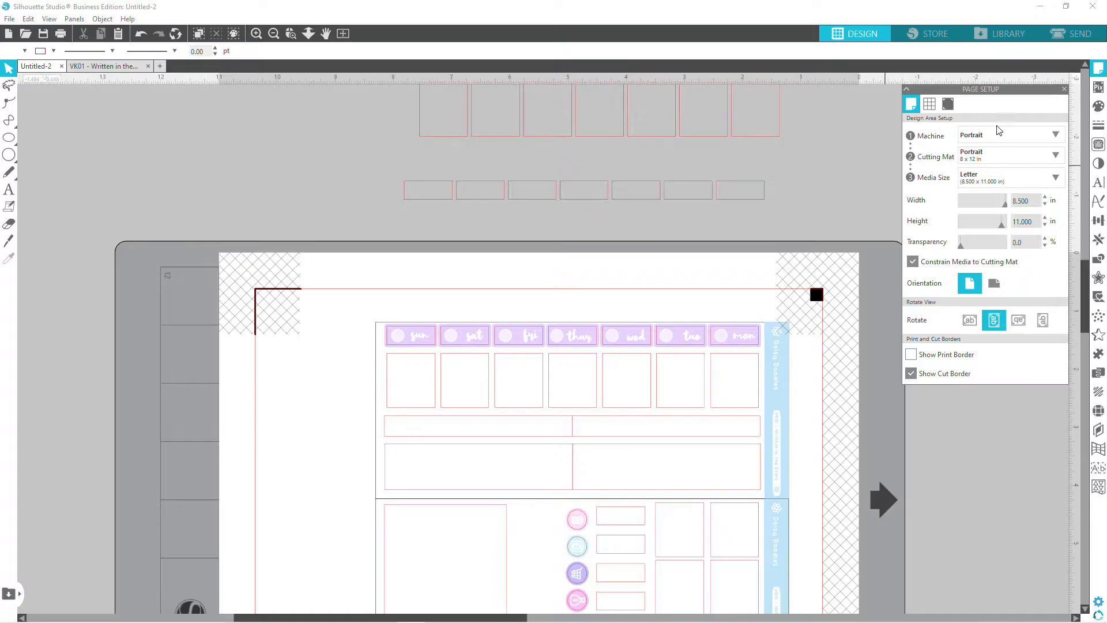
left_click(969, 321)
scroll(972, 486, "up", 2)
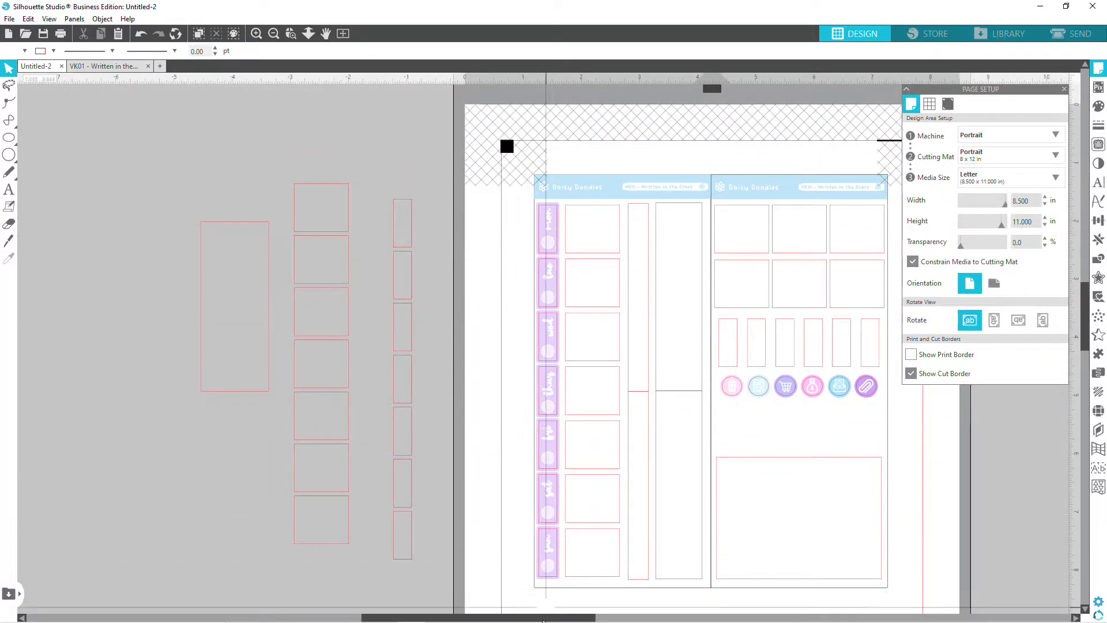
left_click_drag(517, 620, 626, 620)
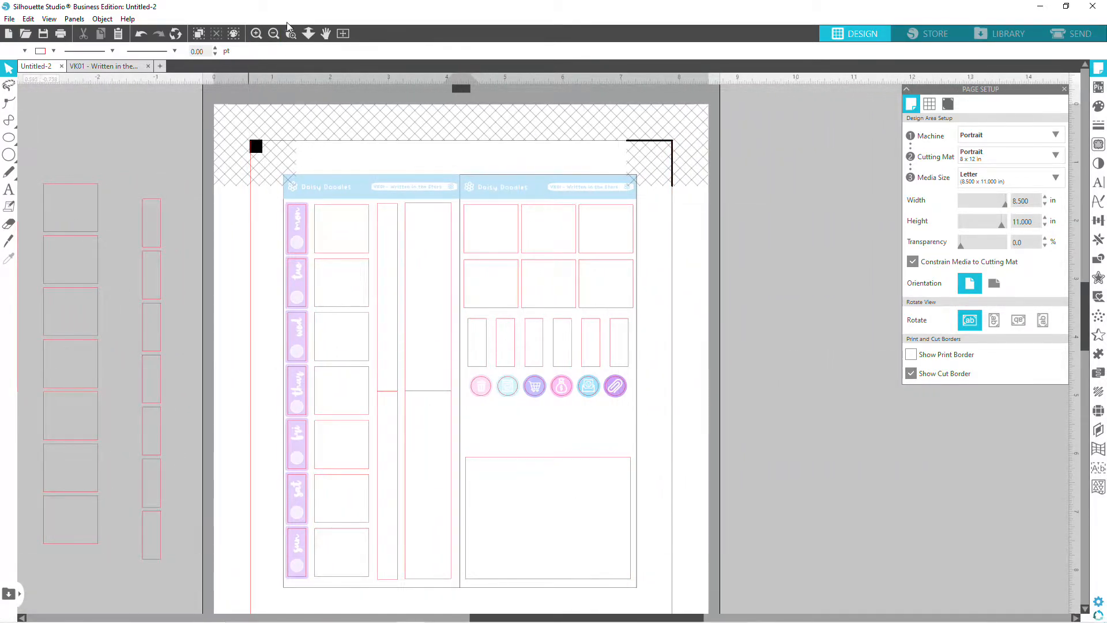
left_click(256, 33)
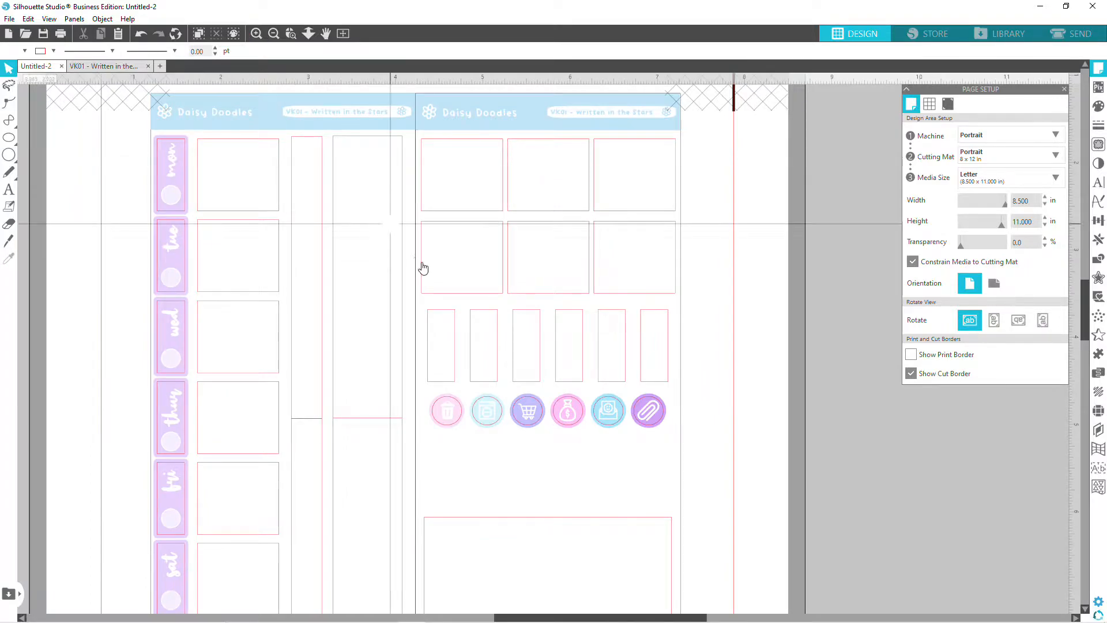
scroll(358, 346, "down", 3)
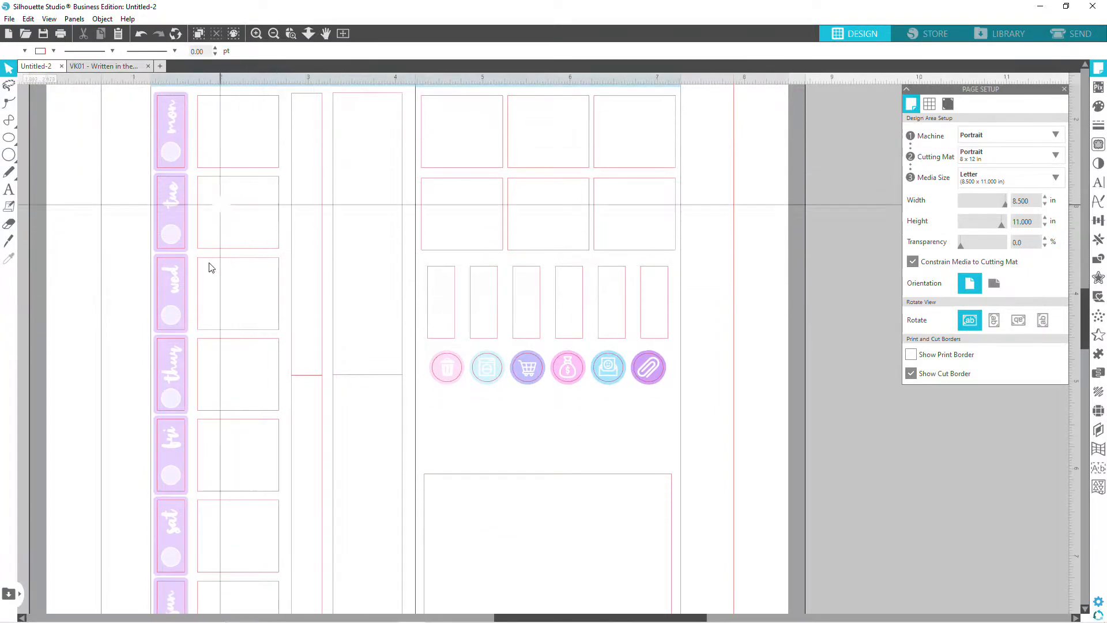
scroll(236, 443, "down", 5)
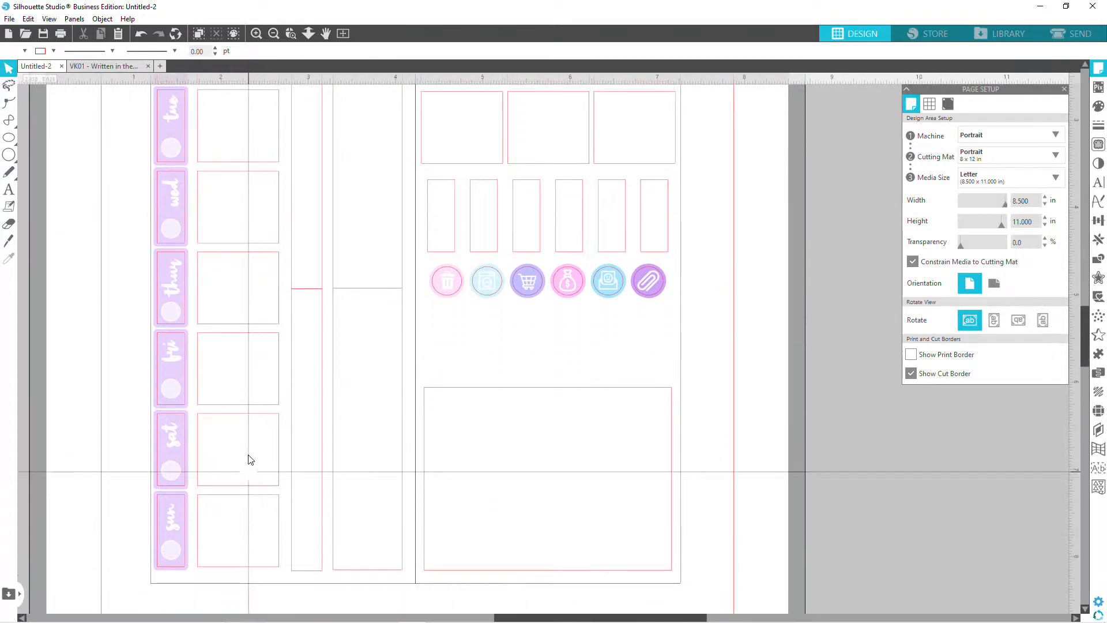
scroll(250, 465, "up", 6)
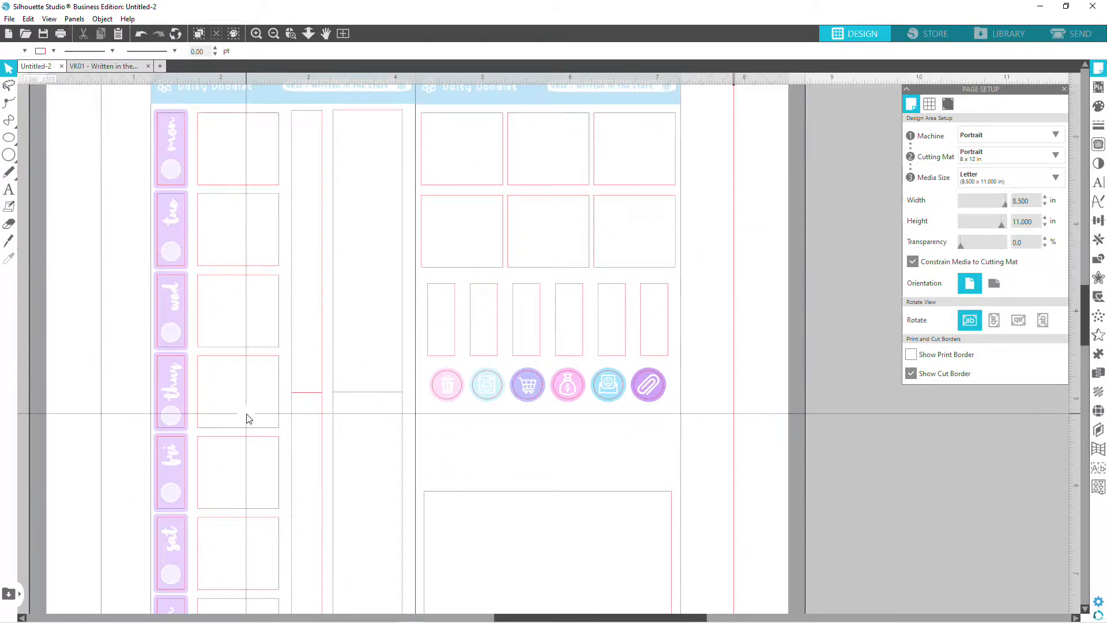
scroll(248, 418, "down", 5)
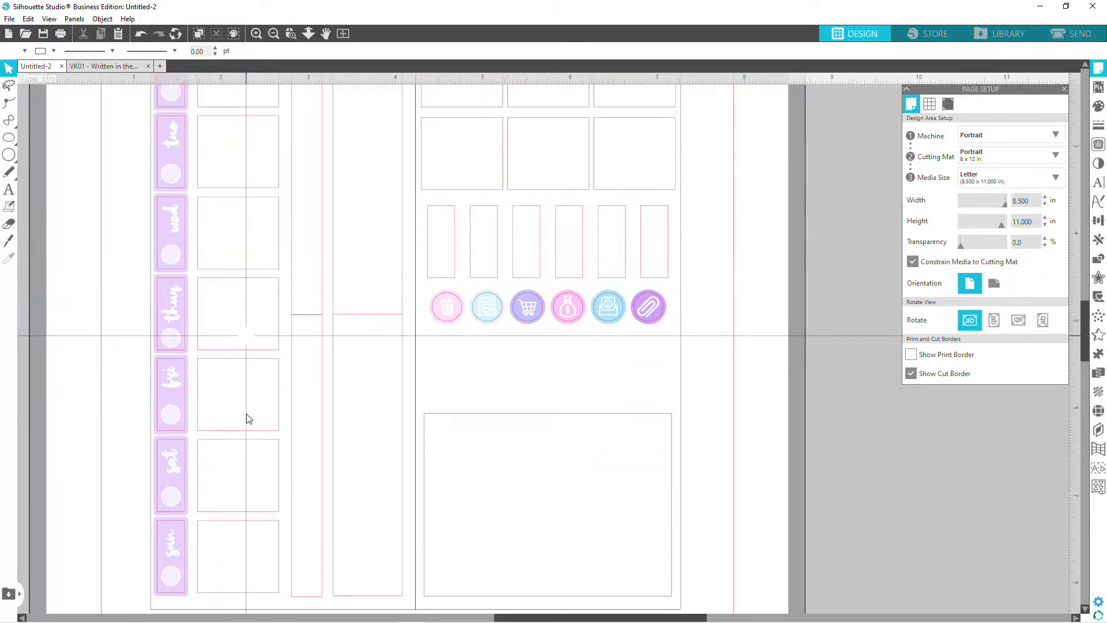
scroll(248, 418, "up", 2)
Import the teapot pouring stars picture (2021-01-18 09.30.17) from the Art folder into the sticker document.
mouse_move(241, 614)
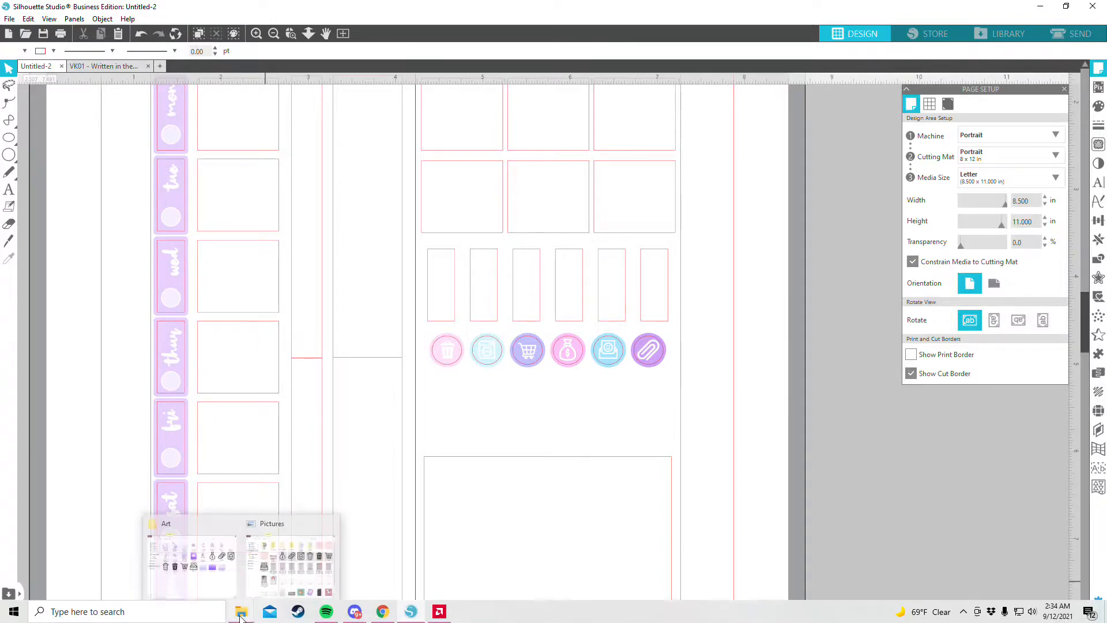
left_click(202, 578)
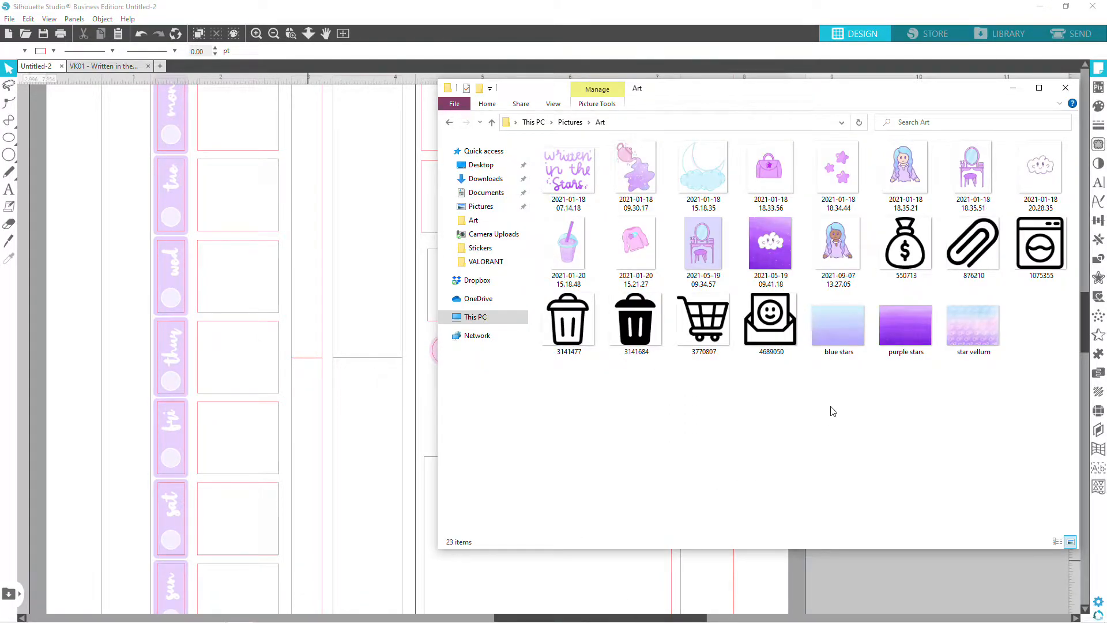
left_click(638, 180)
left_click_drag(520, 622, 411, 613)
left_click_drag(513, 554, 857, 319)
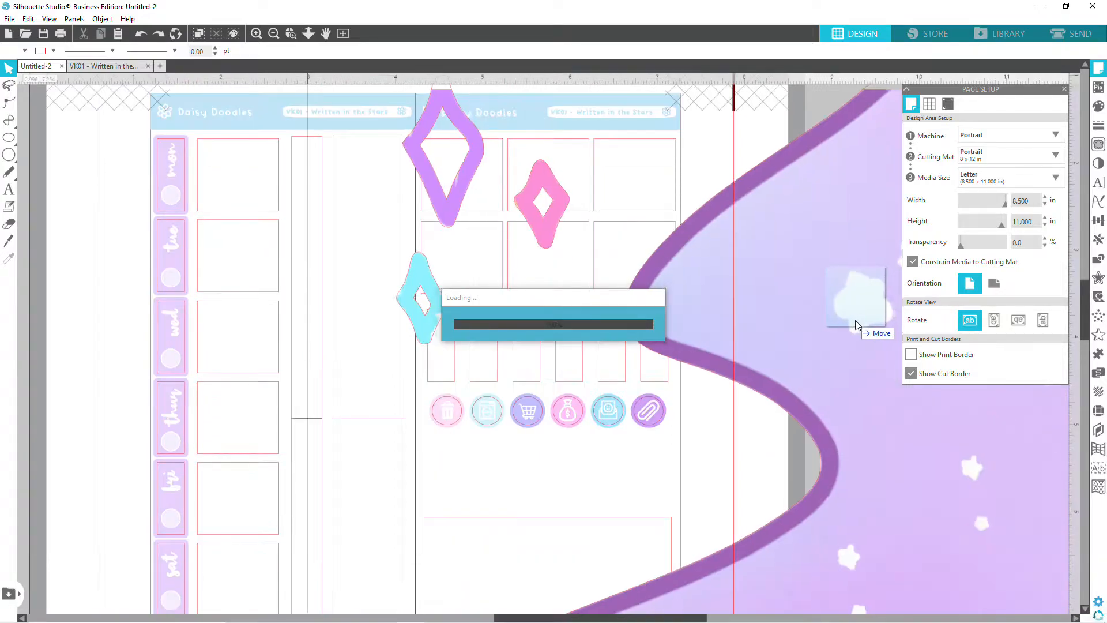
Shrink the teapot artwork to about 0.68 by 0.85 in and place it on the page's left edge.
left_click(273, 33)
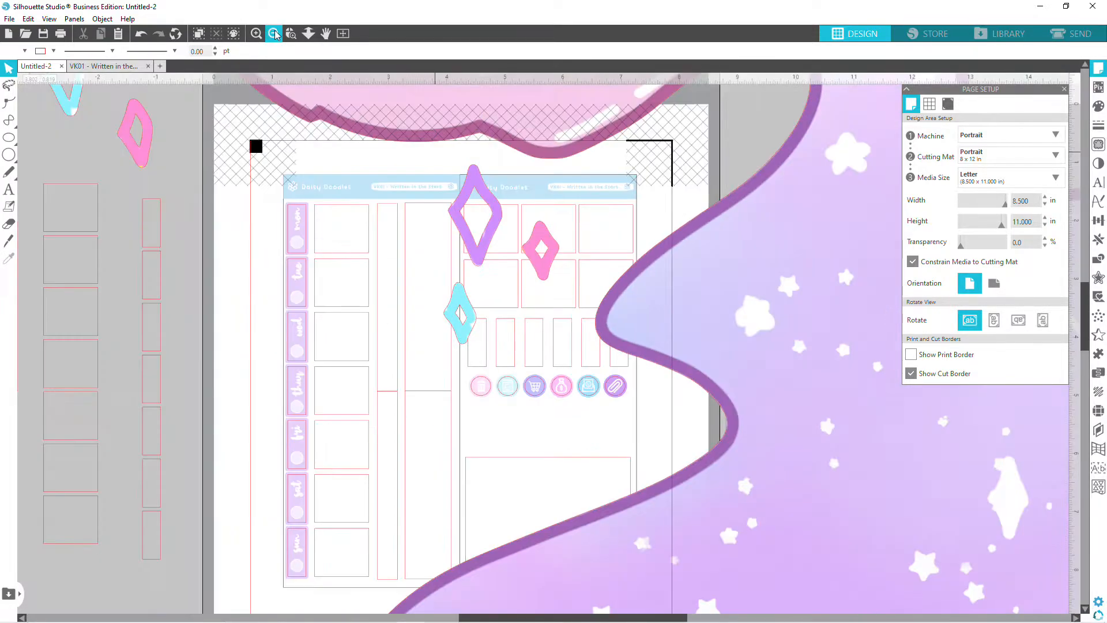
left_click(274, 33)
left_click(274, 33)
scroll(810, 437, "down", 5)
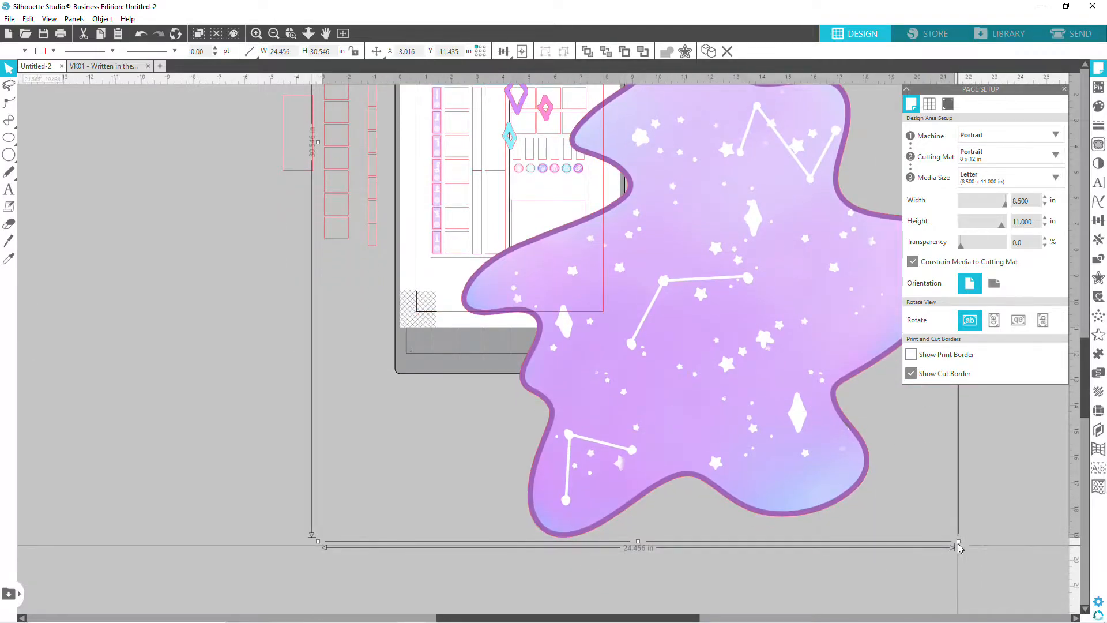
left_click_drag(957, 540, 629, 195)
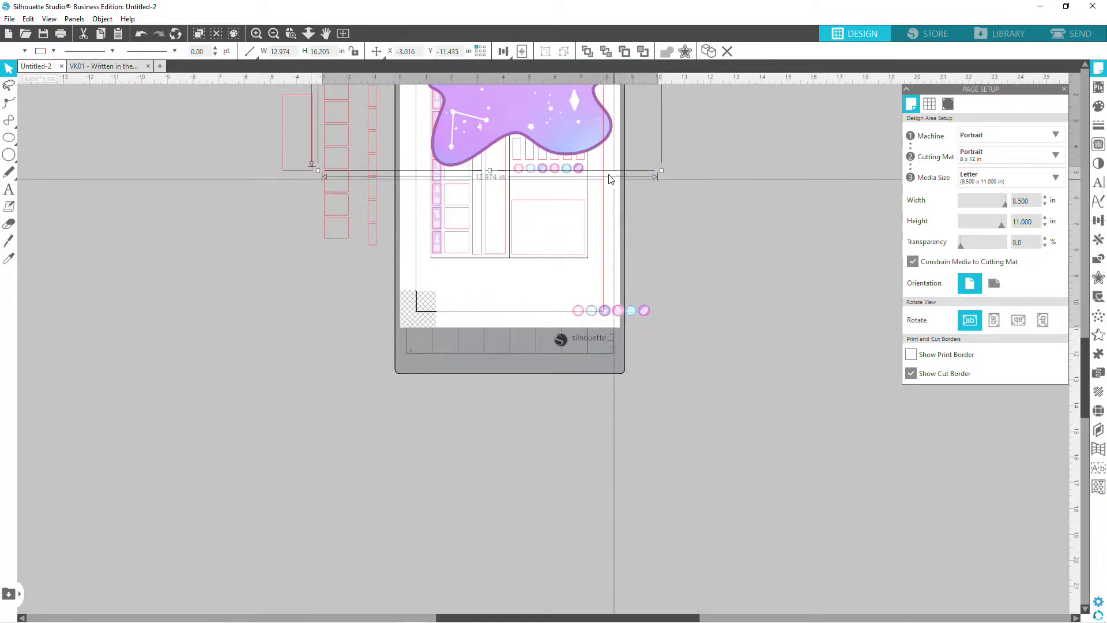
left_click_drag(607, 153, 663, 591)
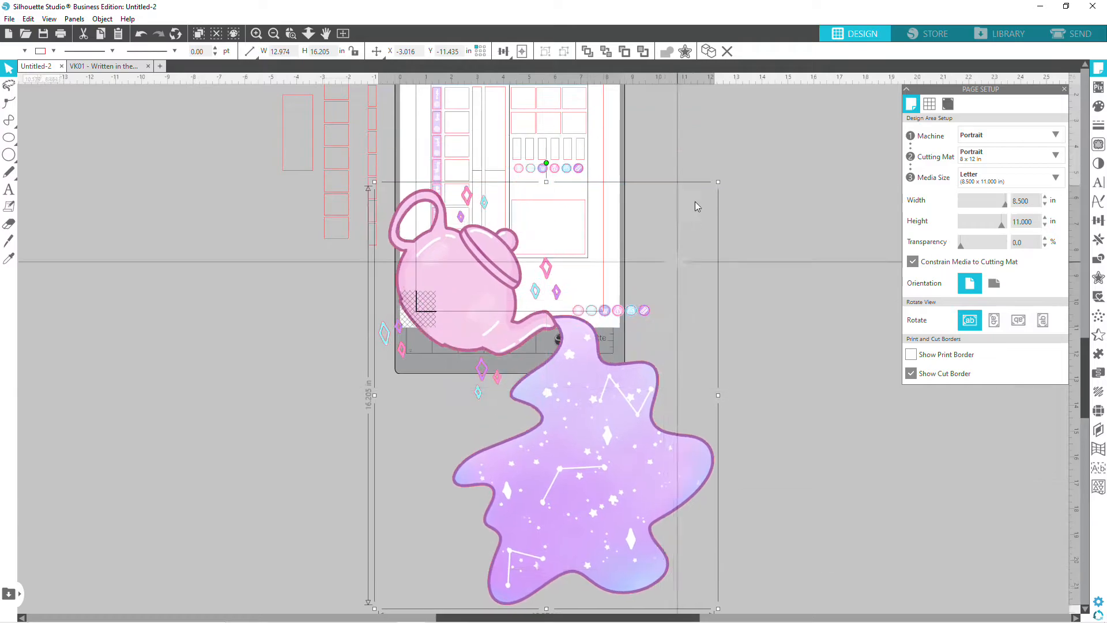
left_click_drag(567, 380, 397, 110)
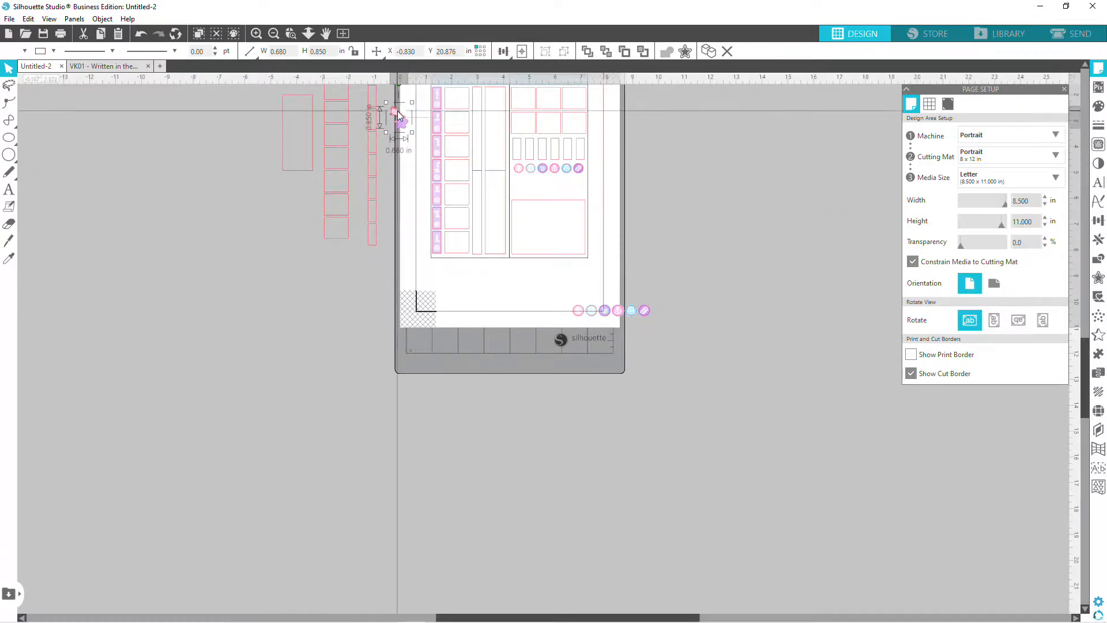
Import the crescent moon and cloud picture (2021-01-18 15.18.35) from the Art folder.
mouse_move(201, 611)
mouse_move(242, 611)
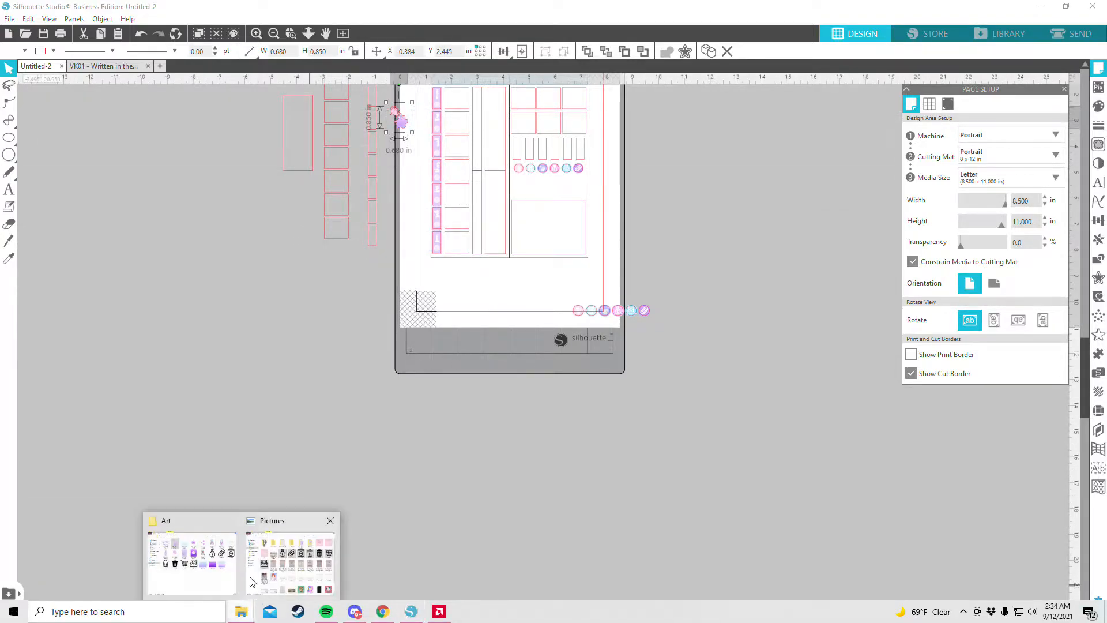
left_click(329, 516)
left_click(700, 182)
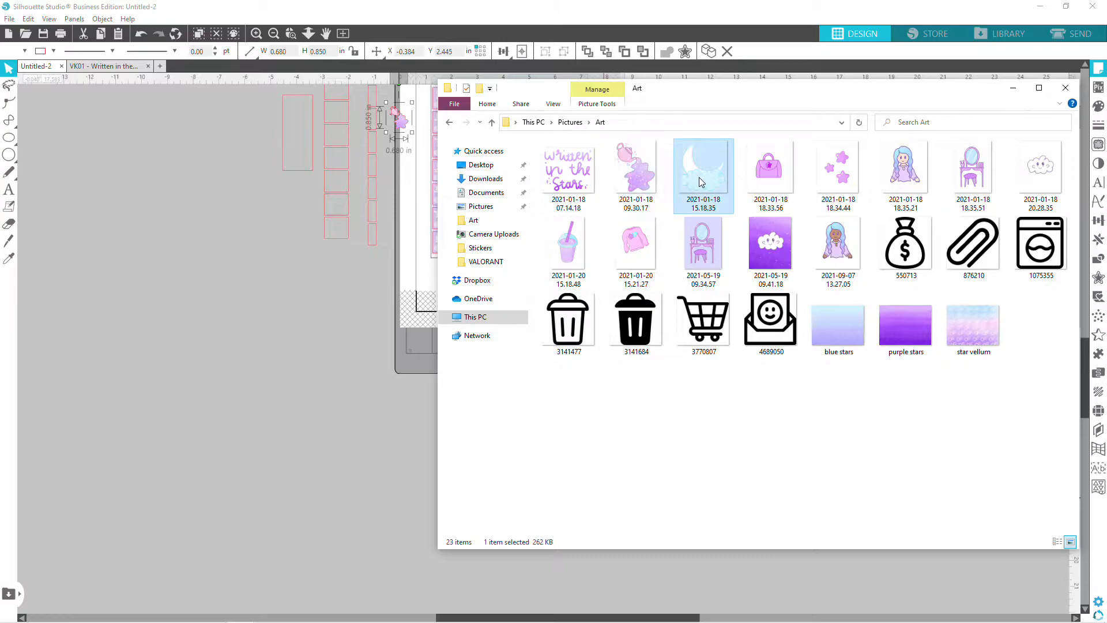
left_click_drag(536, 617, 243, 411)
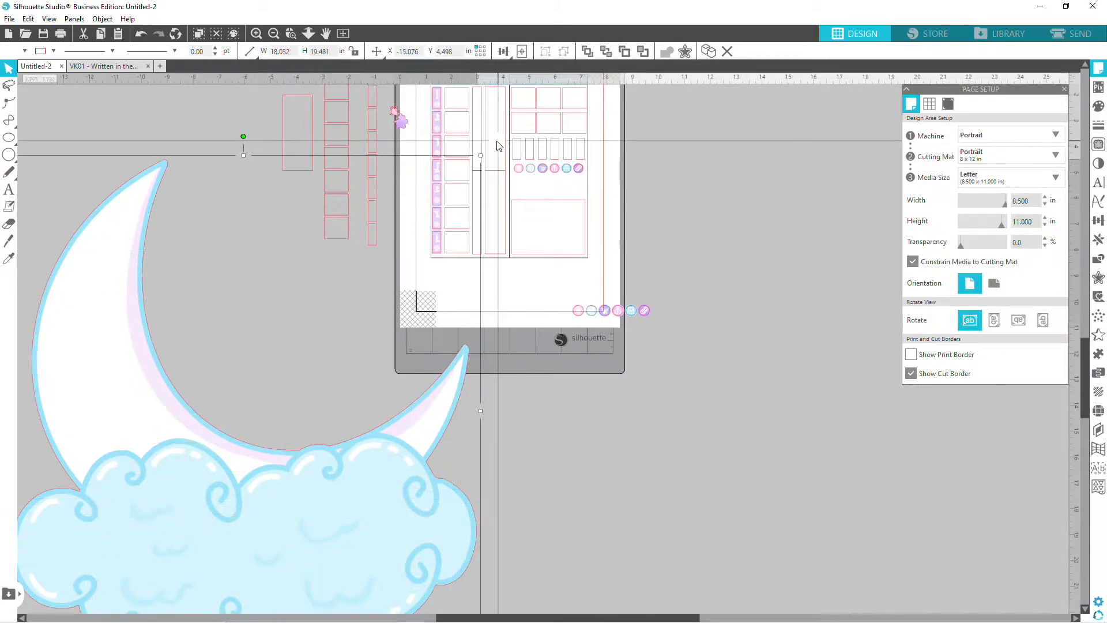
Shrink the moon artwork to about 0.72 by 0.78 in and place it directly below the teapot.
left_click_drag(482, 154, 160, 478)
left_click_drag(81, 431, 254, 219)
left_click_drag(352, 186, 403, 151)
Import the purple stars picture (2021-01-18 18.34.44), shrink it to about 0.89 by 1.15 in, and place it right of the page.
mouse_move(237, 614)
left_click(191, 554)
left_click_drag(851, 165, 423, 611)
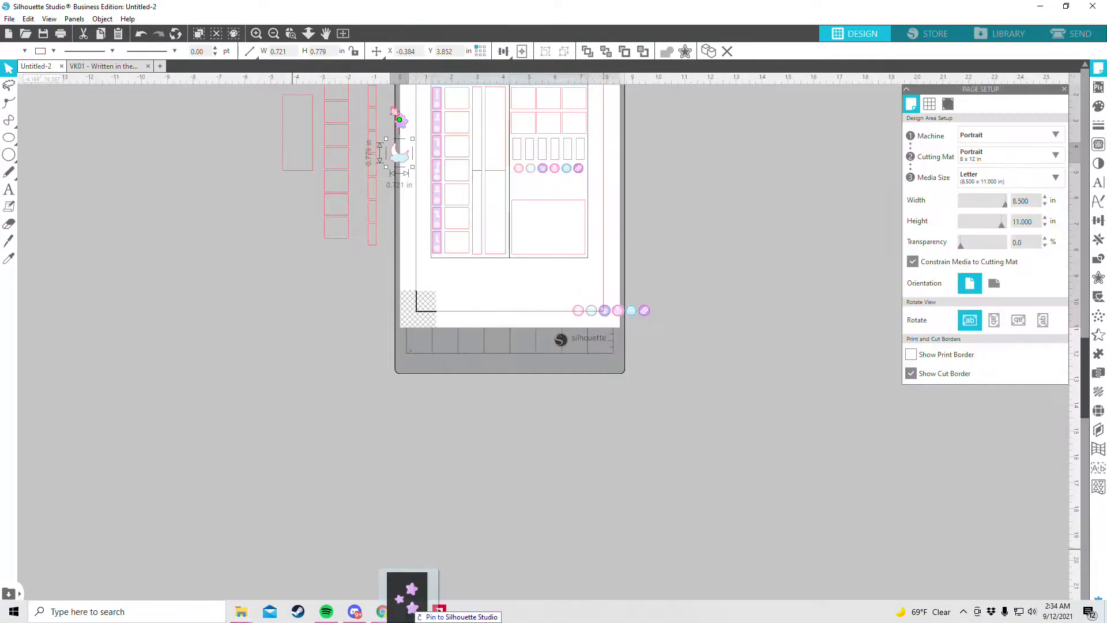
left_click_drag(269, 377, 127, 510)
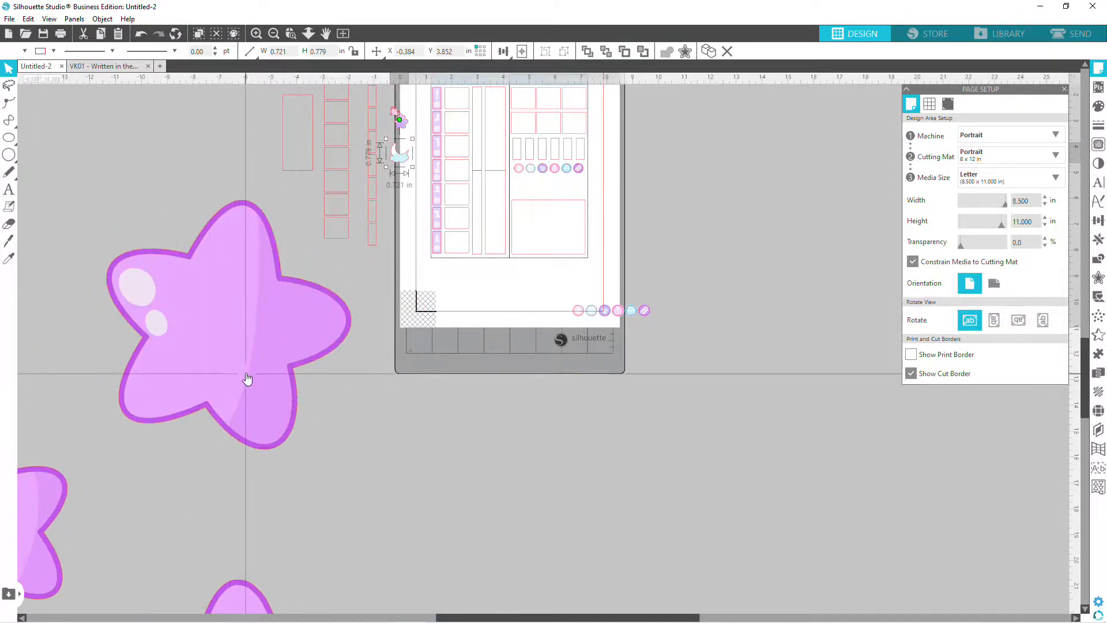
left_click_drag(369, 196, 669, 123)
Import the purple vanity table picture (2021-01-18 18.35.51) from the Art folder.
mouse_move(241, 611)
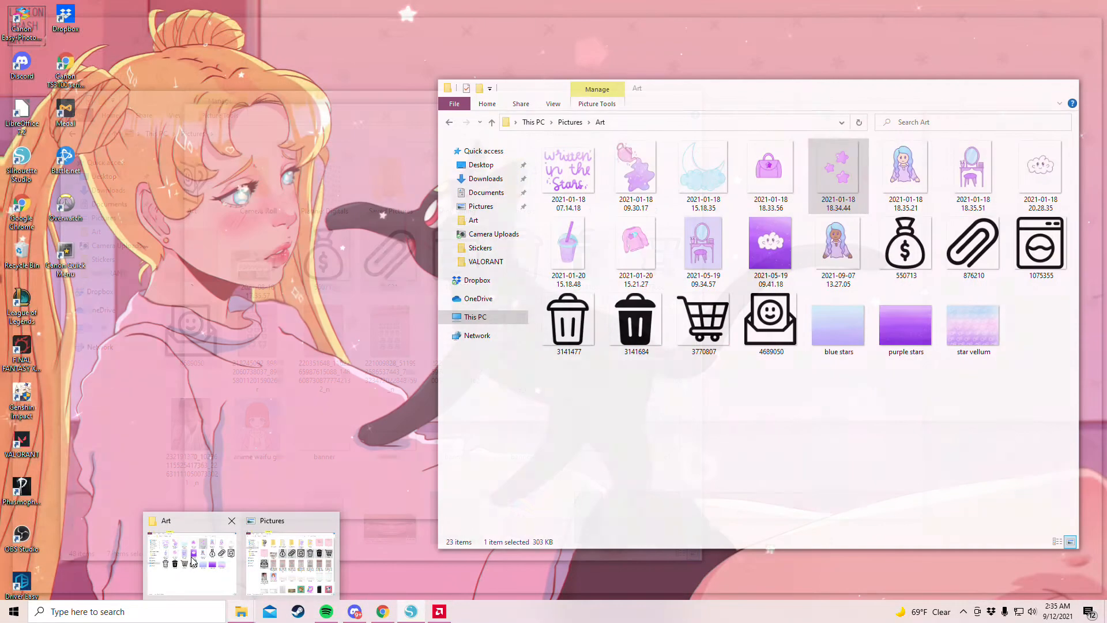
left_click(263, 556)
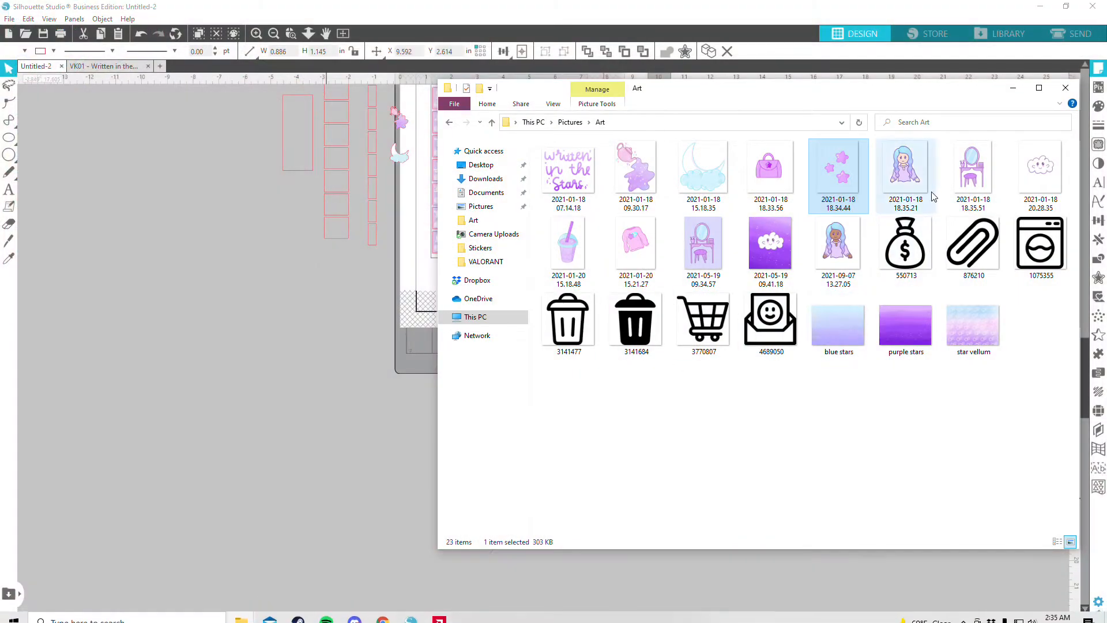
left_click(970, 177)
left_click_drag(669, 573, 185, 352)
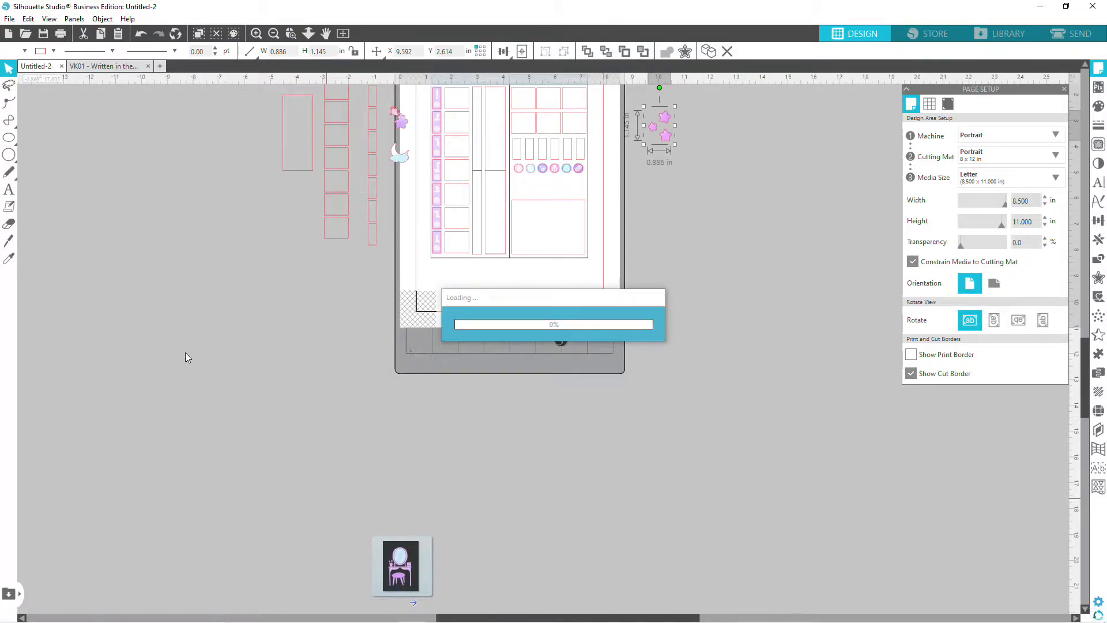
Shrink the vanity table artwork to about 0.73 by 1.22 in and place it below the stars beside the page.
scroll(321, 425, "down", 3)
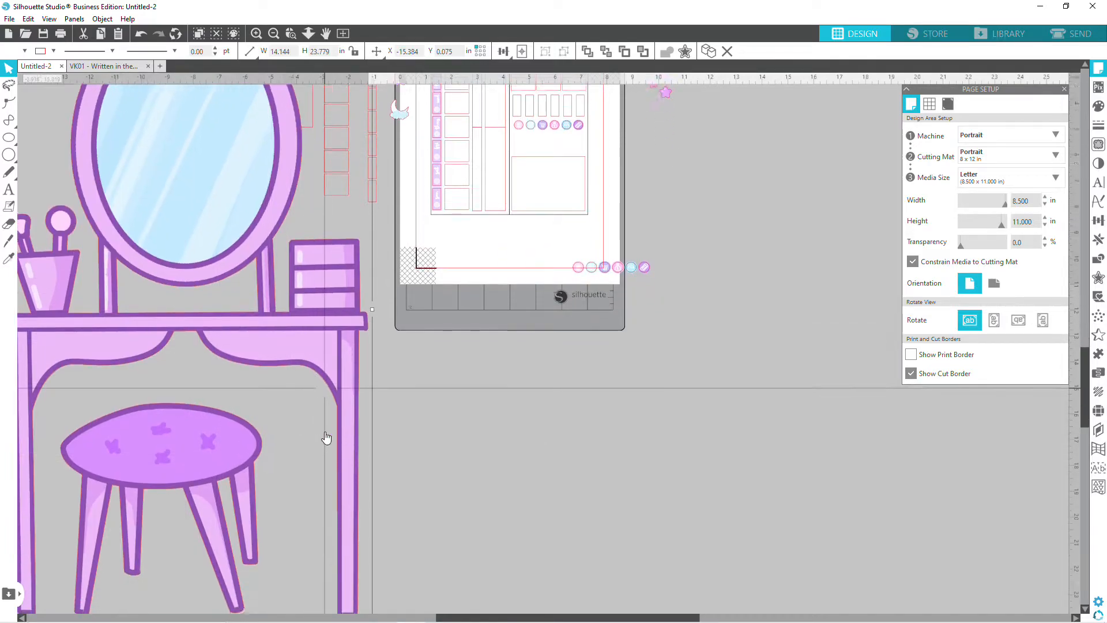
left_click_drag(371, 555, 211, 281)
left_click_drag(101, 187, 255, 466)
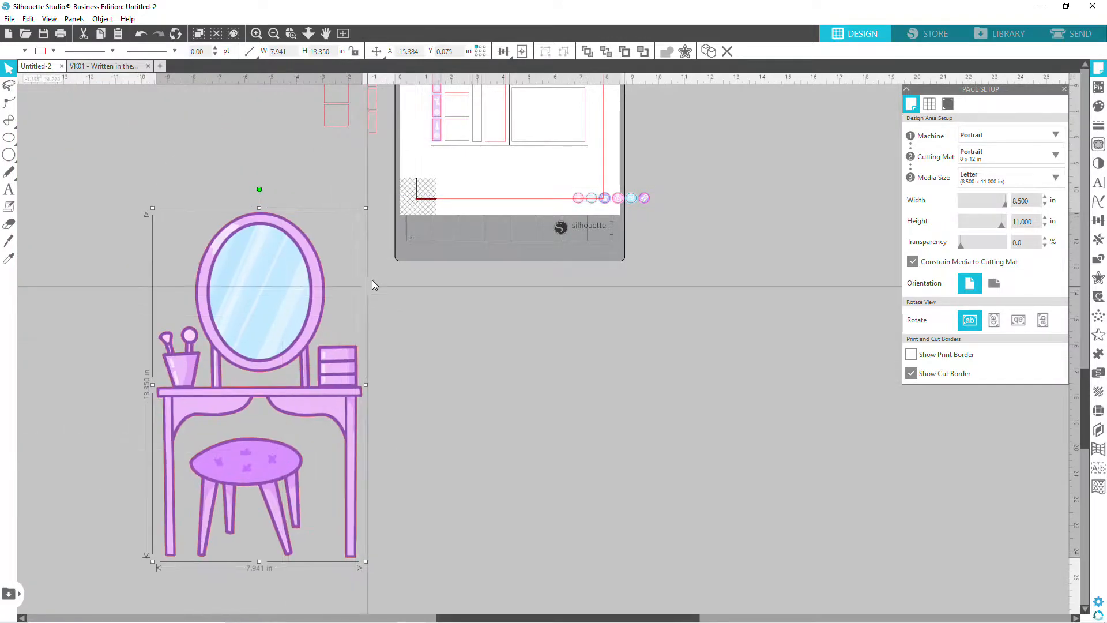
left_click_drag(365, 209, 173, 542)
left_click_drag(375, 190, 686, 147)
scroll(686, 147, "up", 3)
scroll(686, 148, "up", 3)
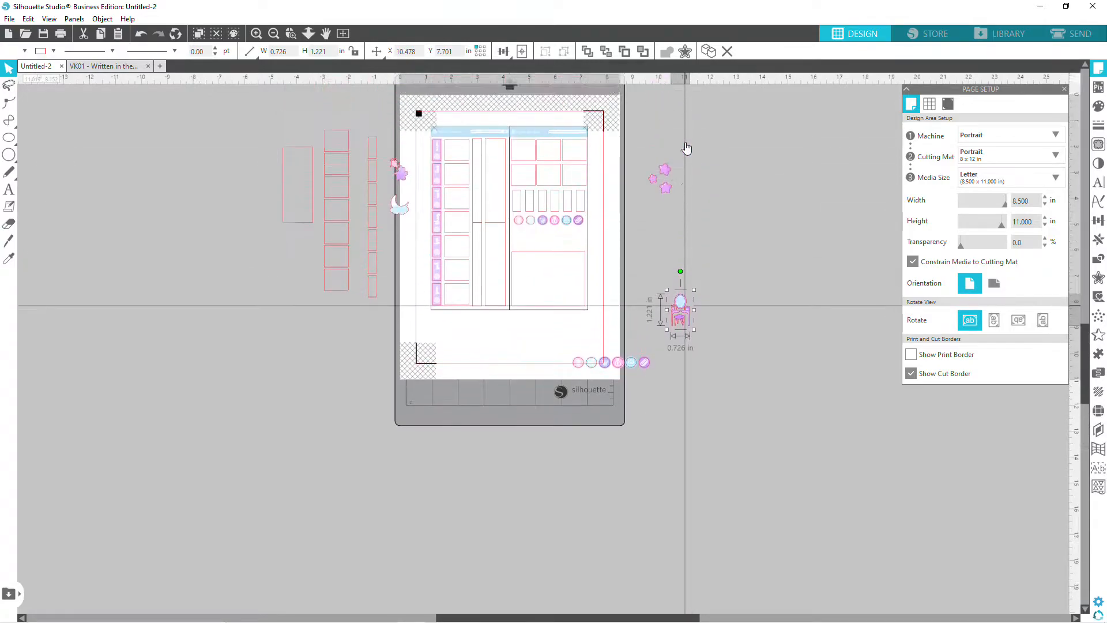
left_click_drag(682, 324, 653, 242)
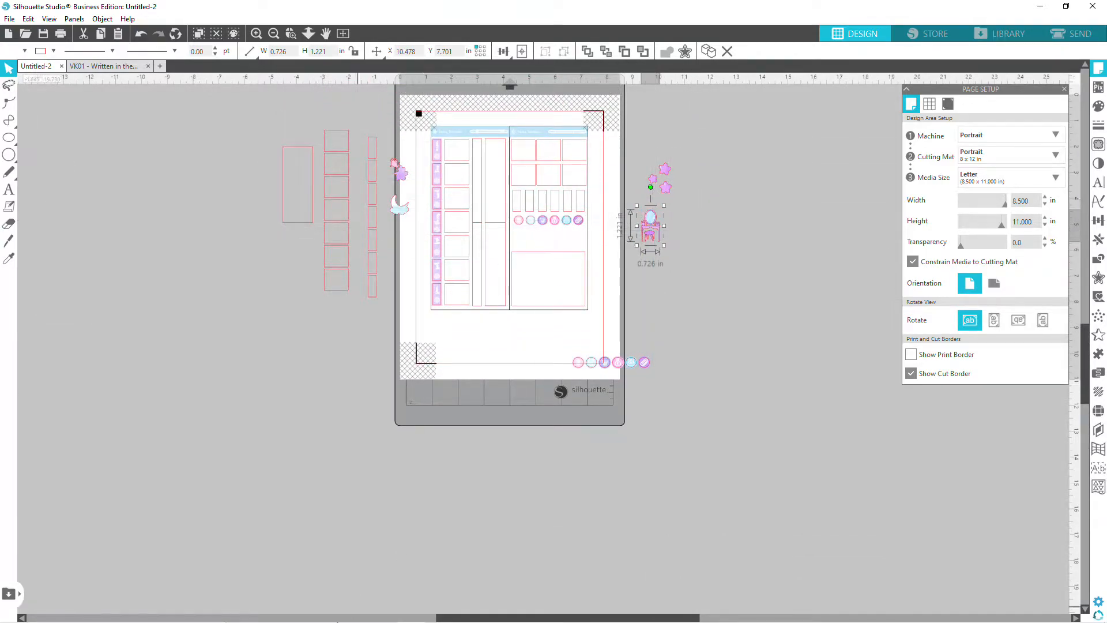
Import the smiling cloud picture (2021-01-18 20.28.35), shrink it to about 0.83 by 0.58 in, and place it below the moon.
mouse_move(294, 608)
mouse_move(237, 610)
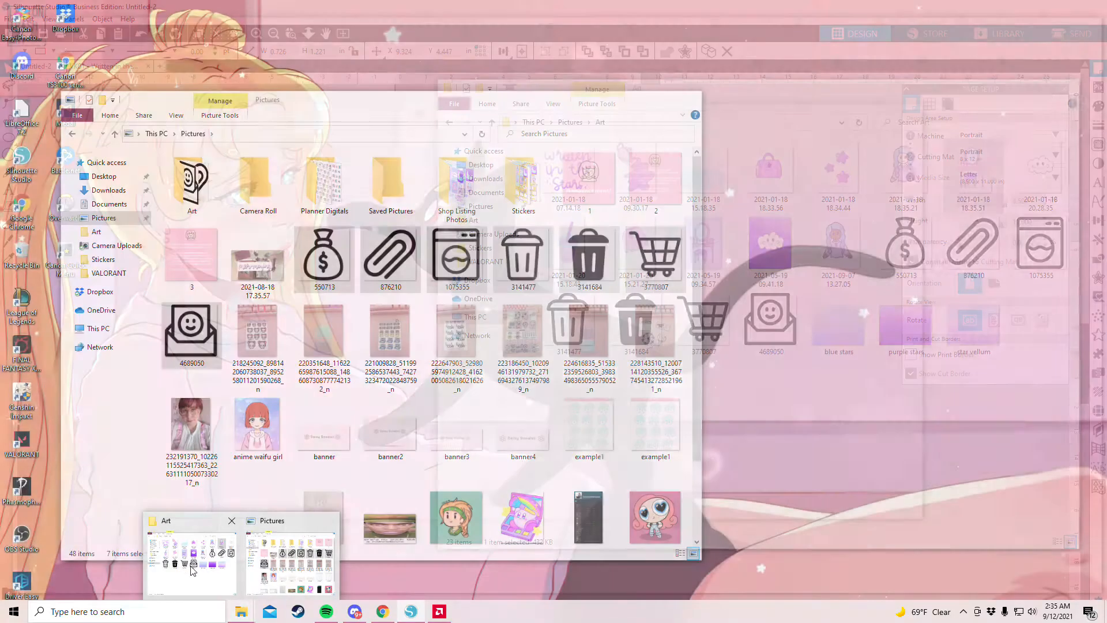
left_click(190, 553)
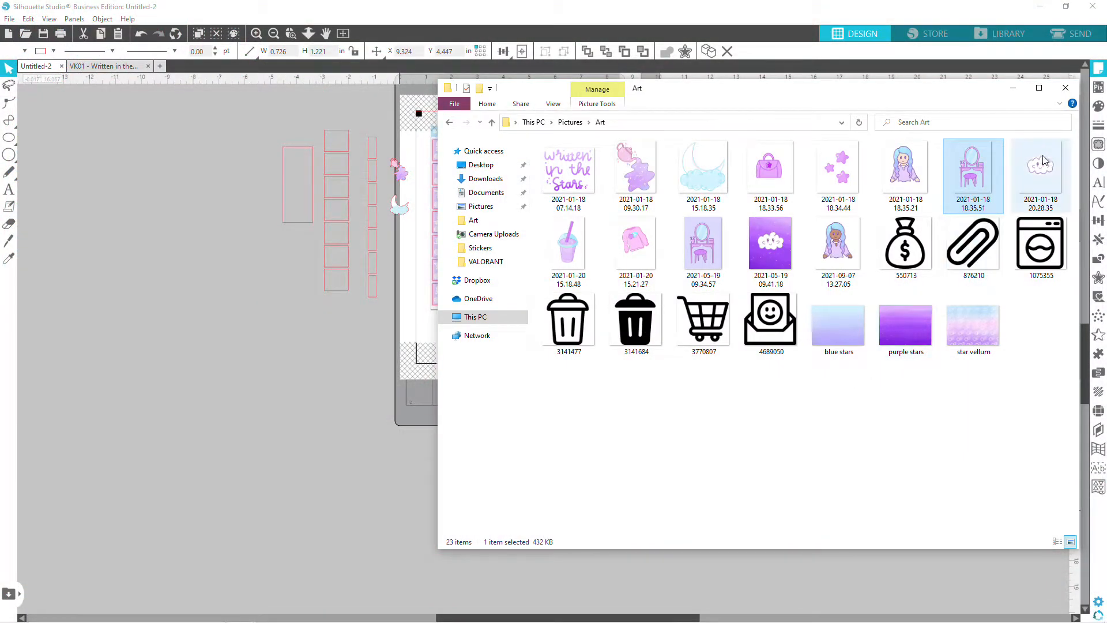
left_click(1043, 164)
left_click_drag(1022, 190, 182, 448)
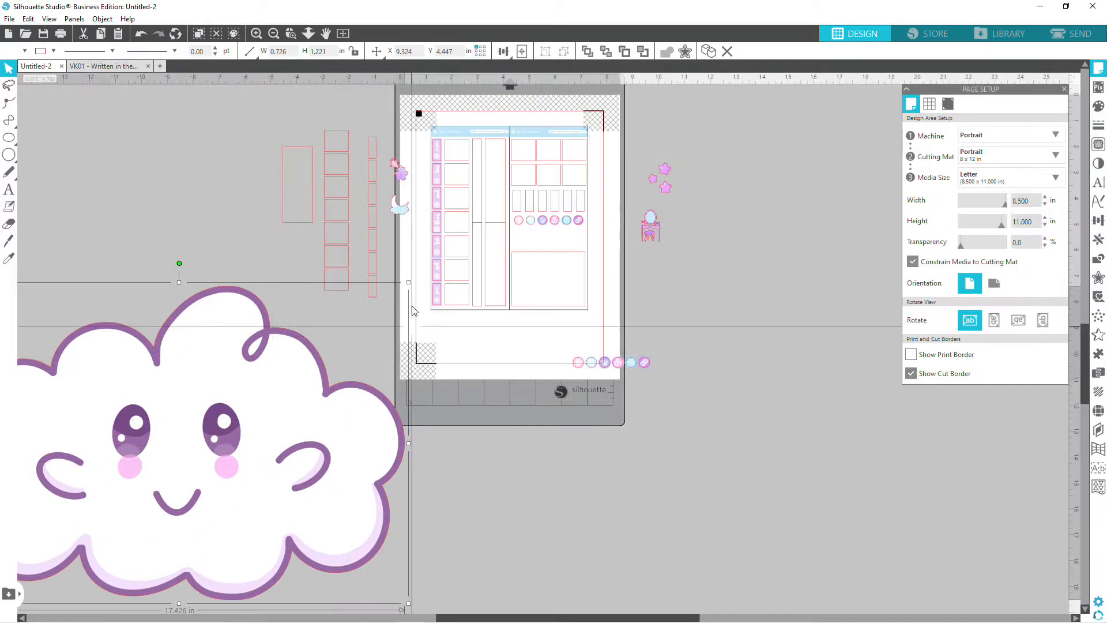
left_click_drag(408, 283, 409, 231)
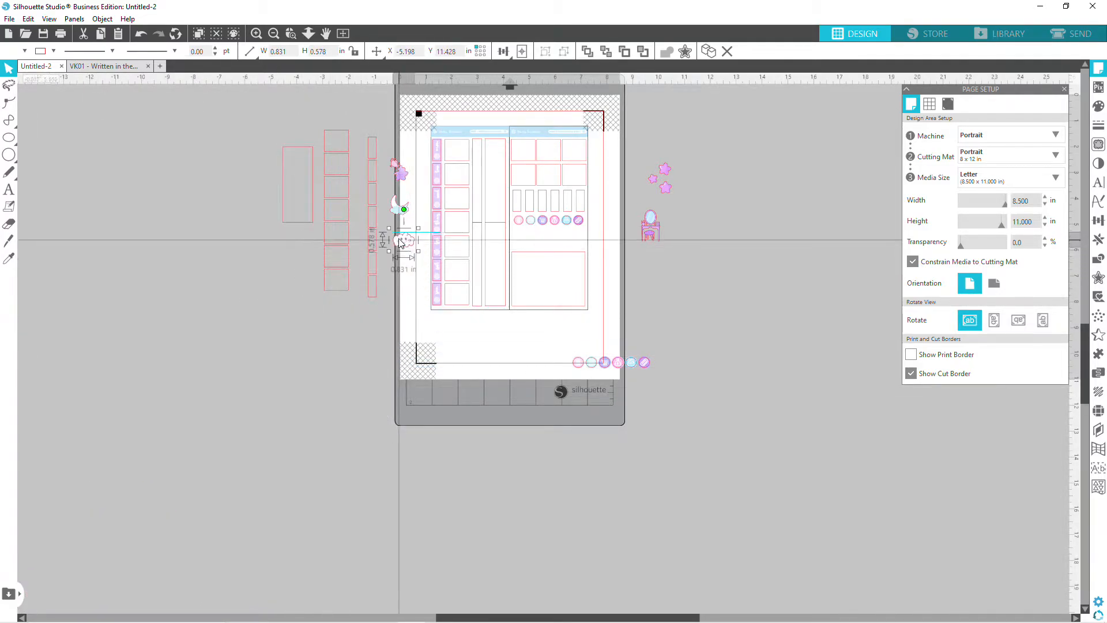
Import the purple drink cup picture (2021-01-20 15.18.48) from the Art folder.
mouse_move(220, 604)
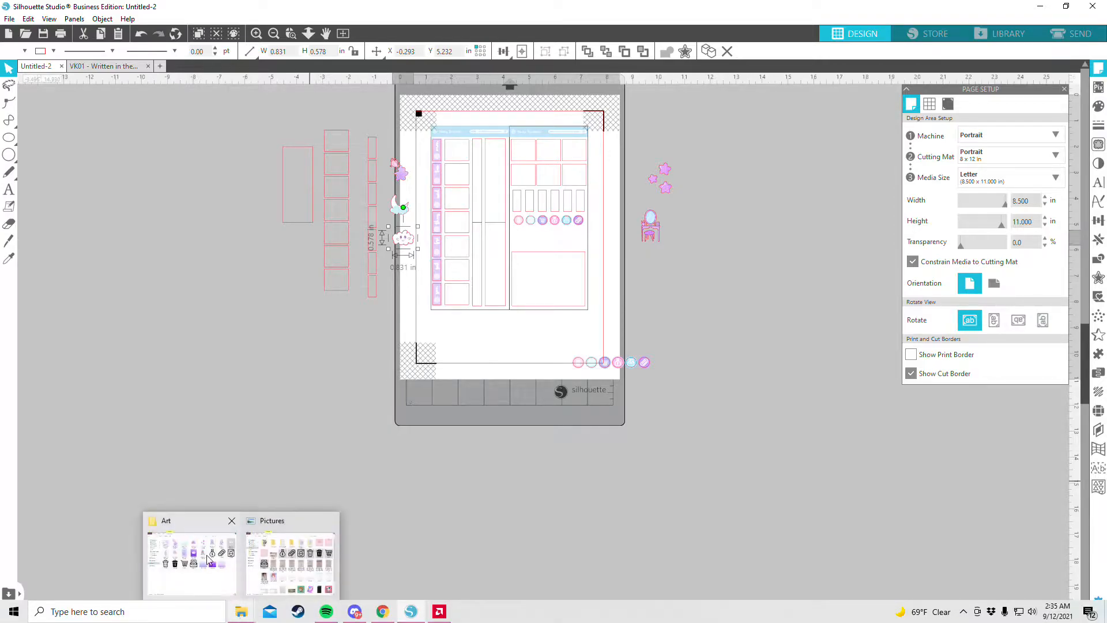
left_click(192, 548)
left_click(577, 249)
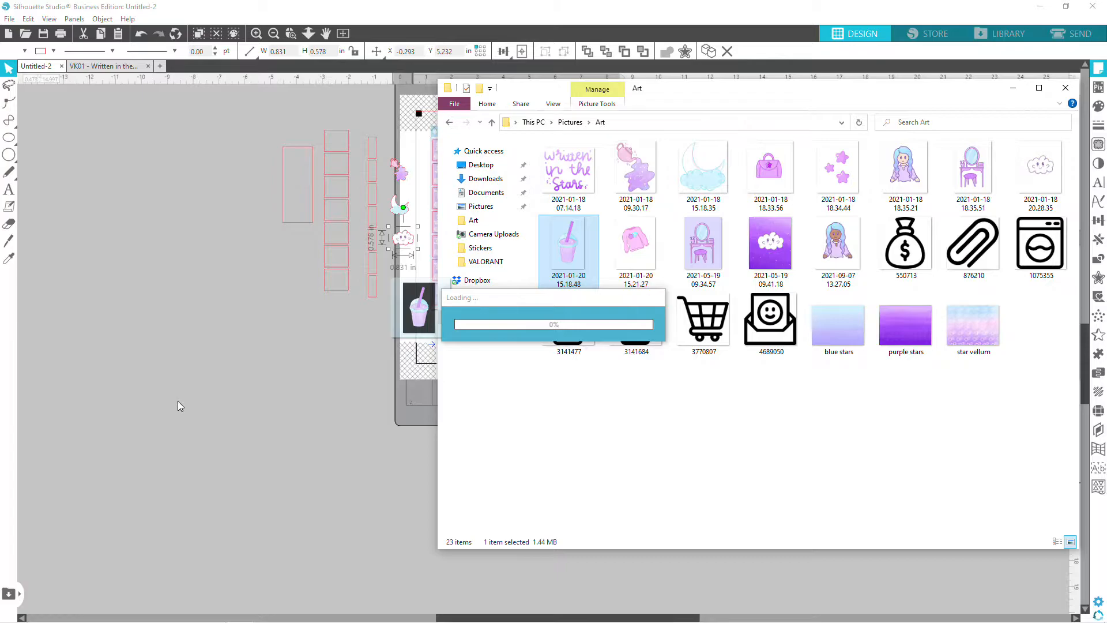
left_click(282, 413)
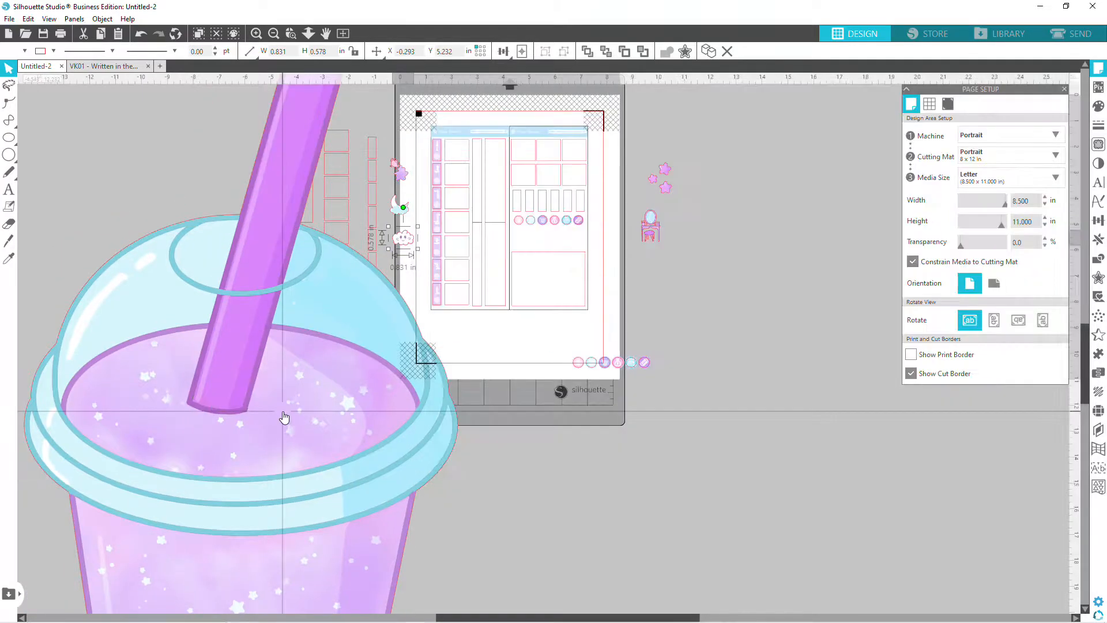
left_click(283, 417)
Shrink the drink cup artwork to about 0.87 by 1.76 in and place it below the smiling cloud.
scroll(437, 464, "down", 5)
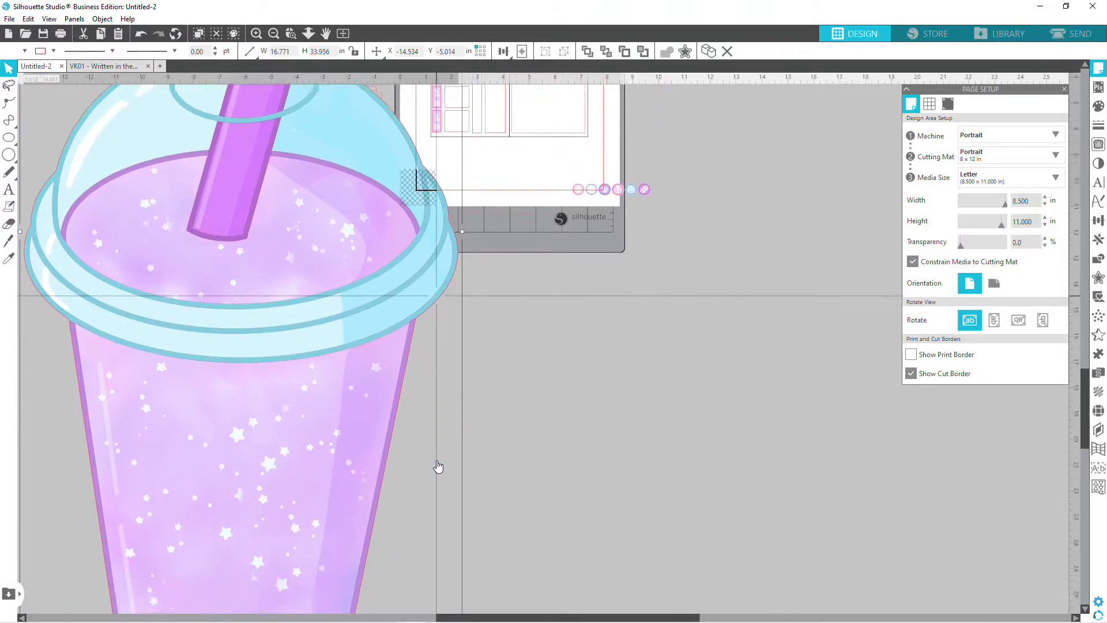
scroll(438, 466, "down", 3)
left_click_drag(460, 562, 166, 238)
left_click_drag(162, 137, 385, 493)
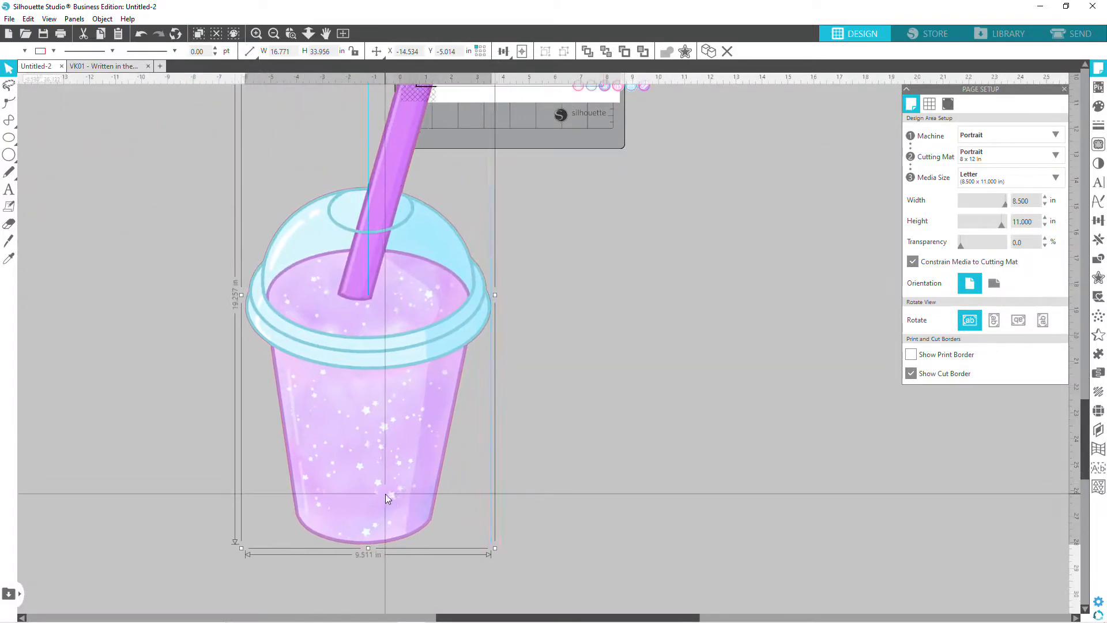
left_click_drag(498, 547, 190, 130)
scroll(320, 268, "up", 2)
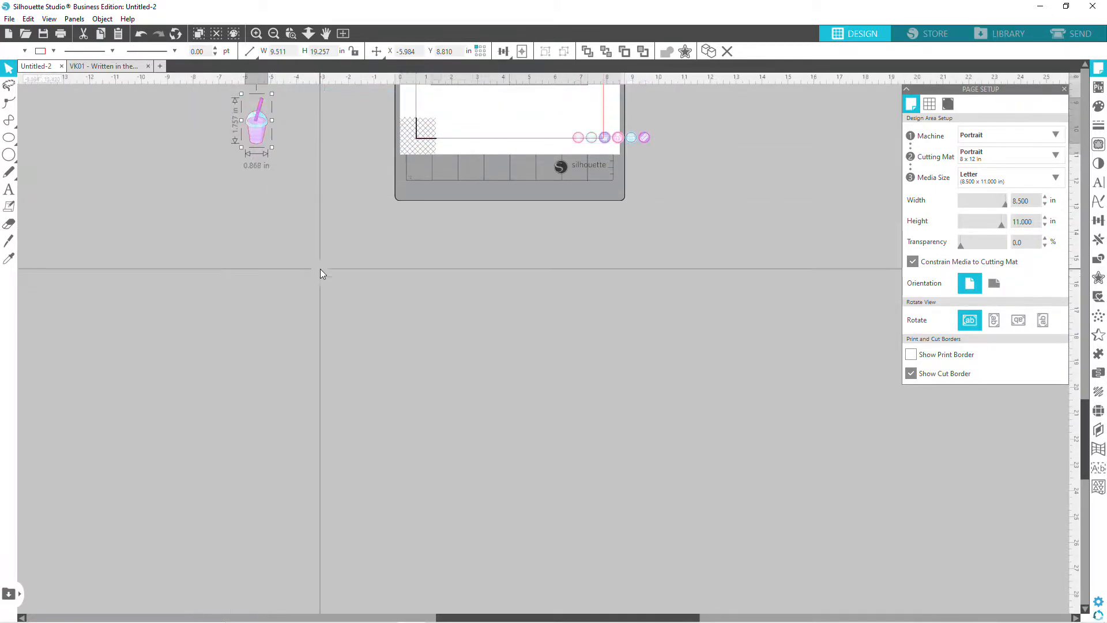
scroll(320, 269, "up", 10)
left_click_drag(254, 392, 387, 328)
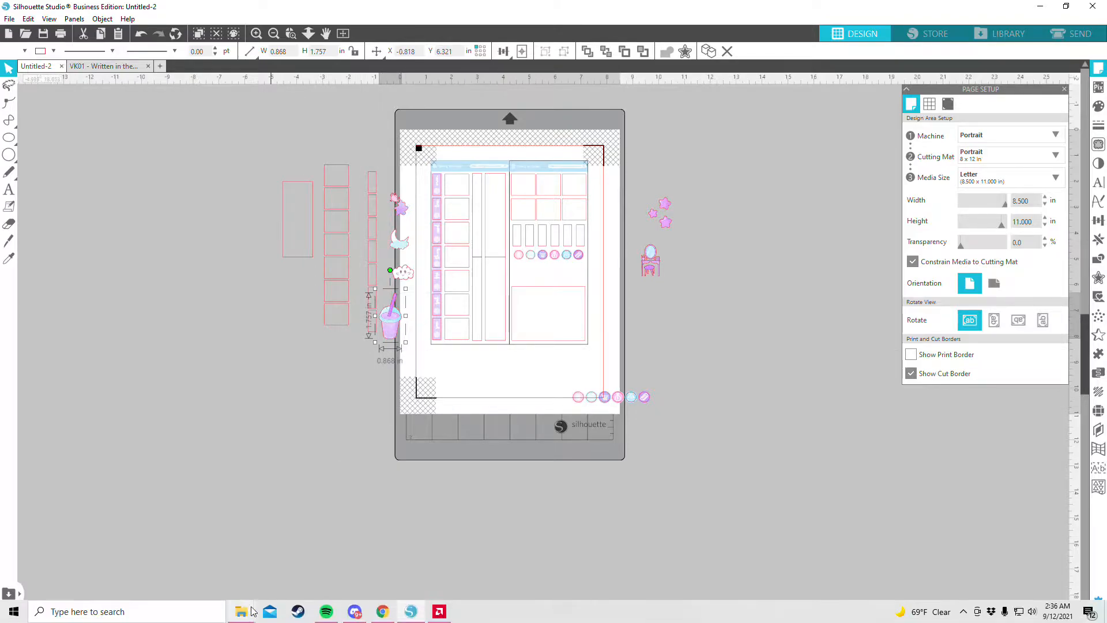
Import the pink sweater picture (2021-01-20 15.21.27), shrink it to about 0.92 by 0.90 in, and place it at the top of the artwork column.
mouse_move(249, 610)
left_click(224, 561)
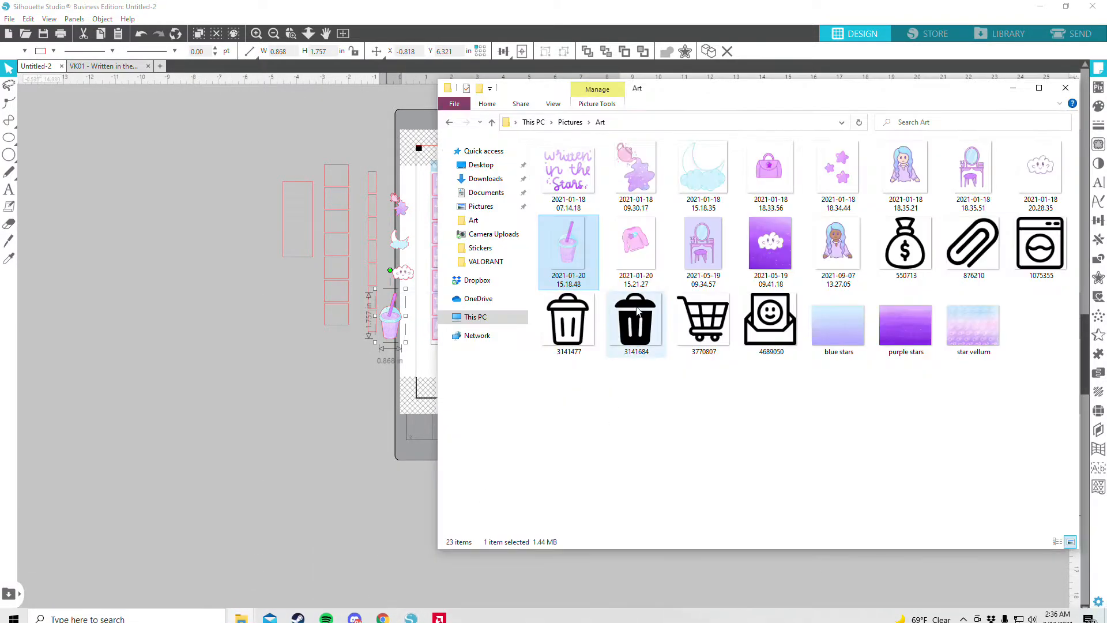
left_click(632, 243)
left_click_drag(632, 243, 239, 423)
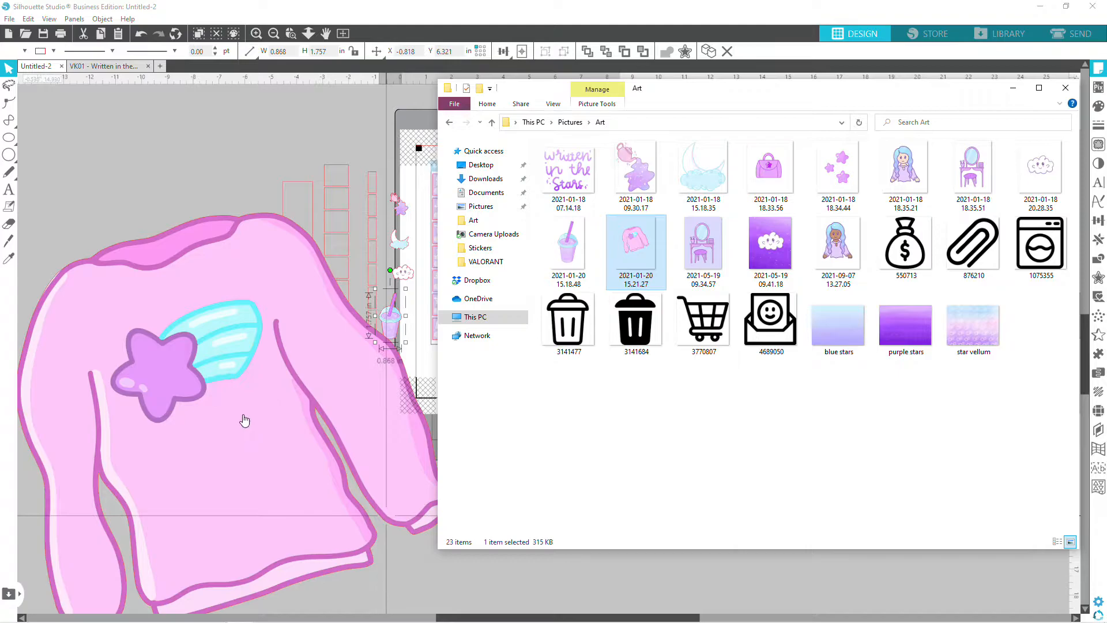
left_click_drag(460, 208, 380, 159)
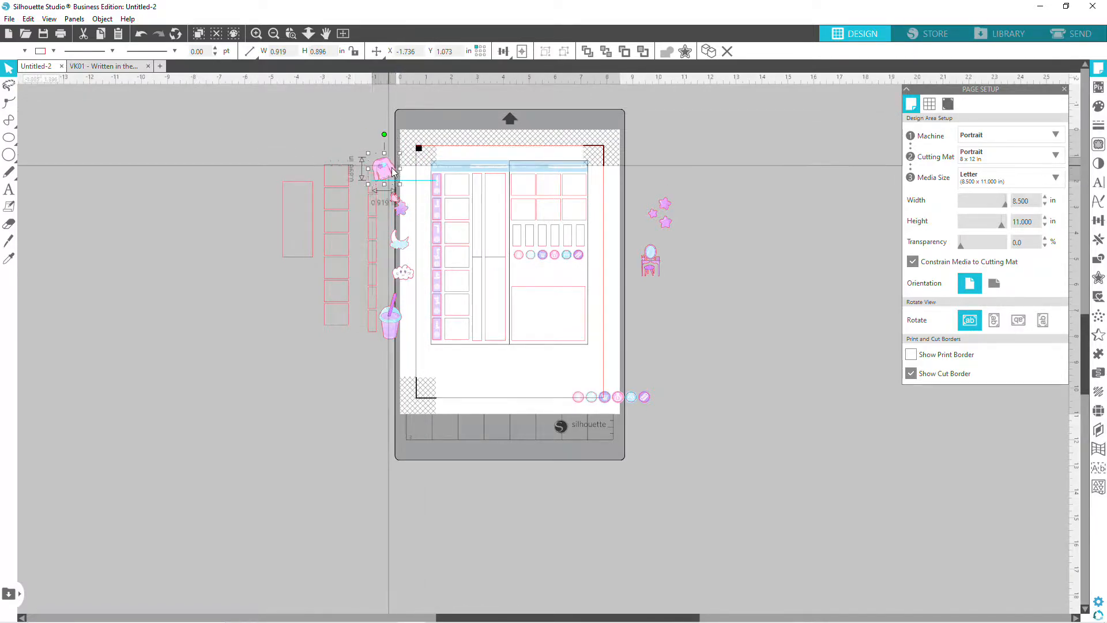
Import the purple handbag picture (2021-01-18 18.33.56), shrink it to about 0.57 by 0.55 in, and place it below the drink cup.
mouse_move(245, 620)
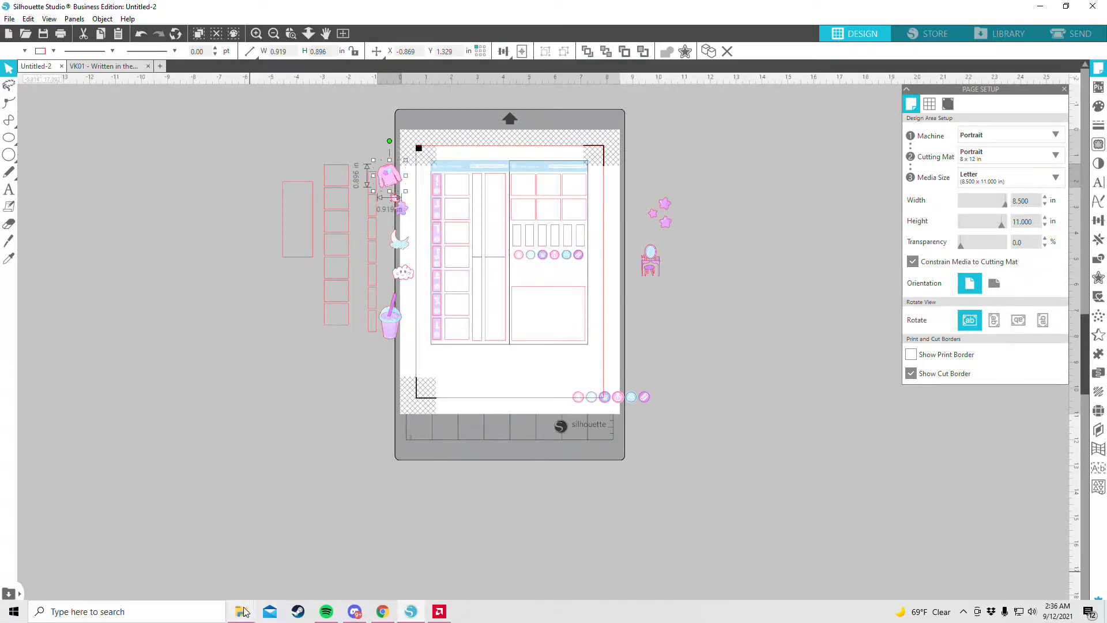
left_click(220, 583)
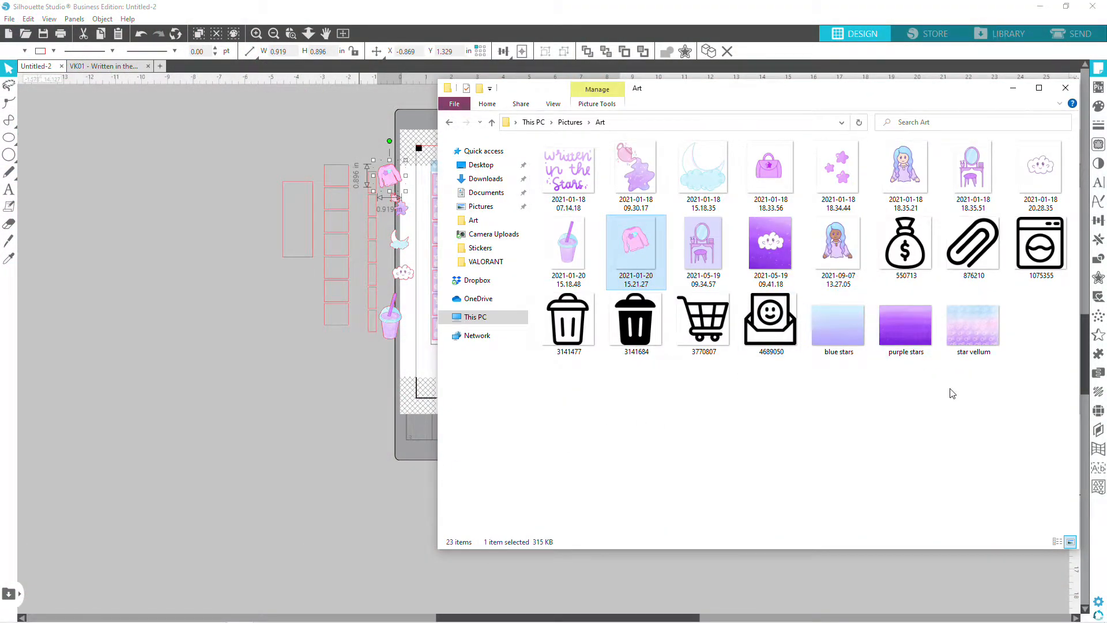
left_click_drag(769, 174, 102, 609)
left_click_drag(45, 577, 372, 362)
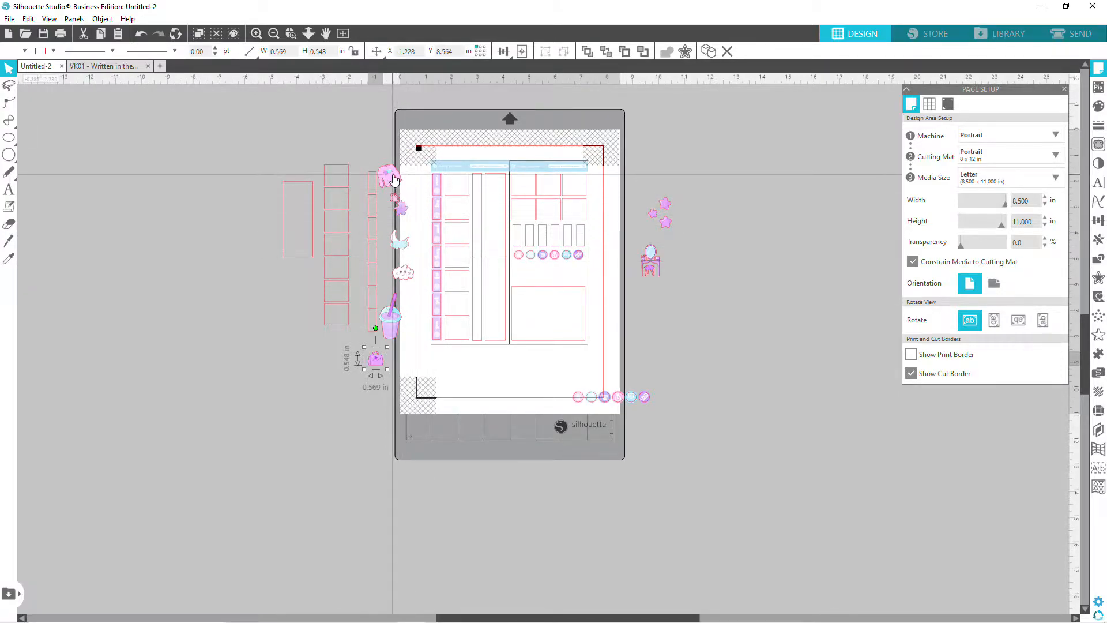
left_click(403, 208)
left_click(402, 250)
left_click(400, 269)
left_click(394, 311)
left_click(361, 364)
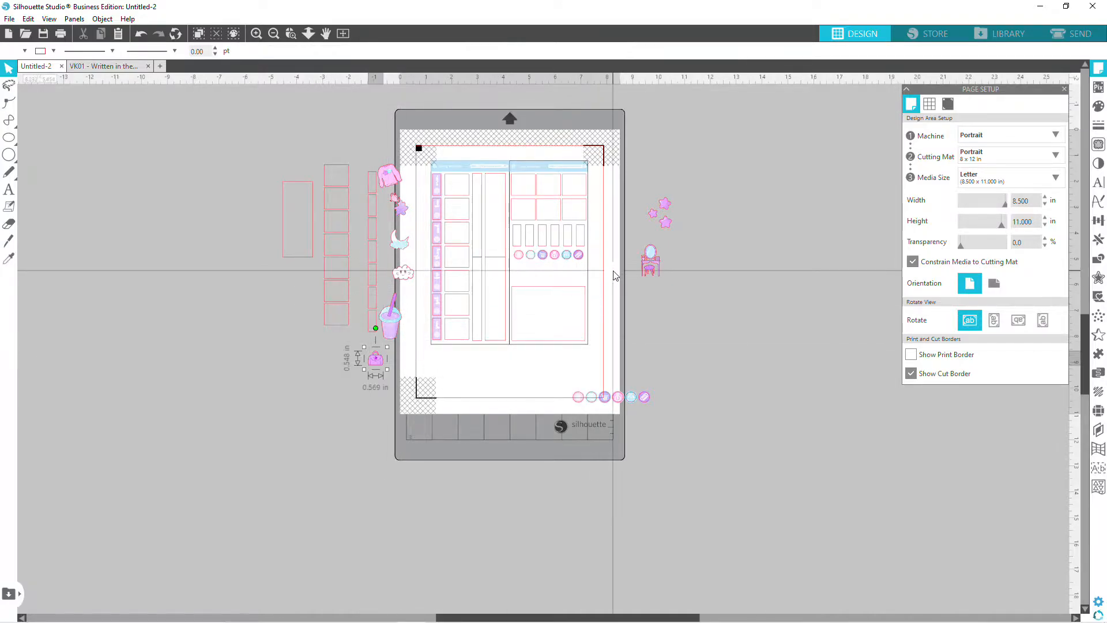
left_click(660, 218)
left_click(743, 332)
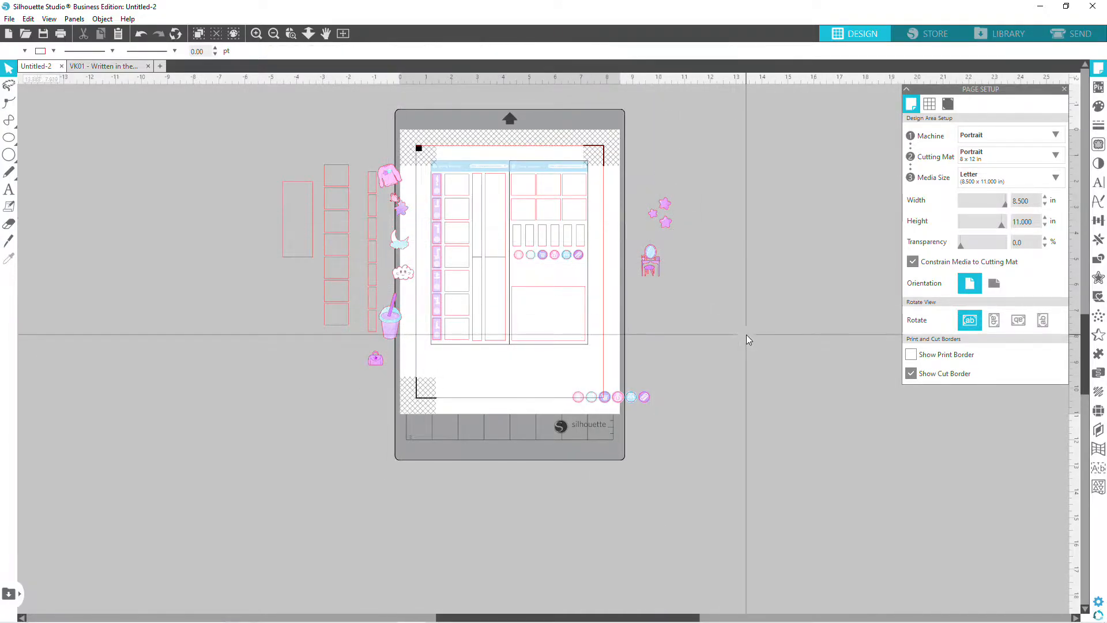
Set the line colour to transparent on the sweater, the pink-and-purple star artwork, the moon and the cloud.
left_click(256, 33)
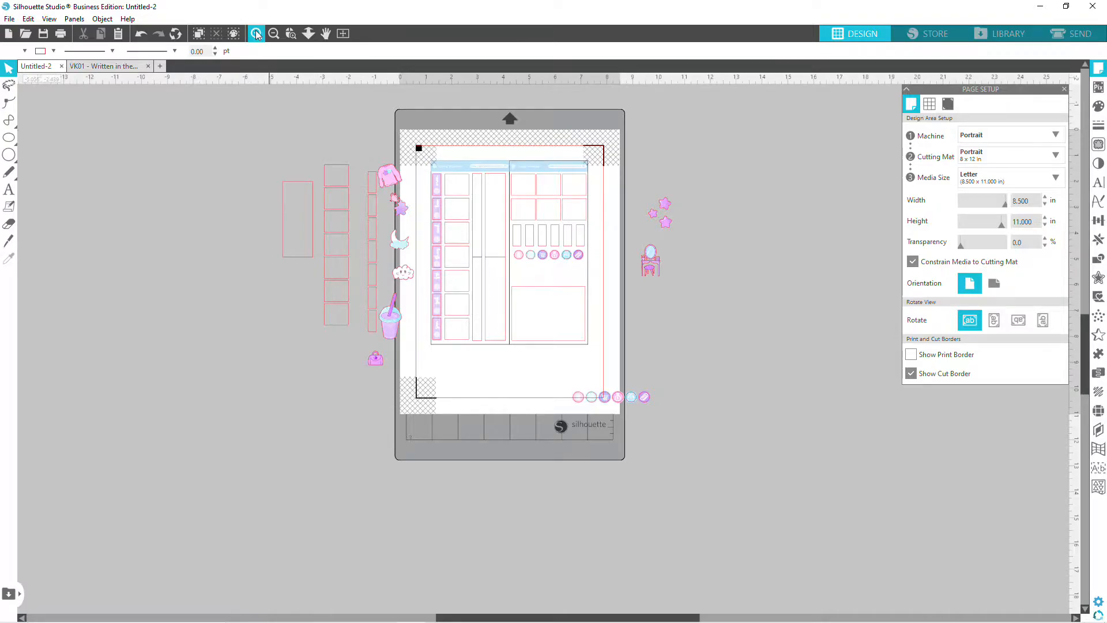
scroll(314, 353, "up", 5)
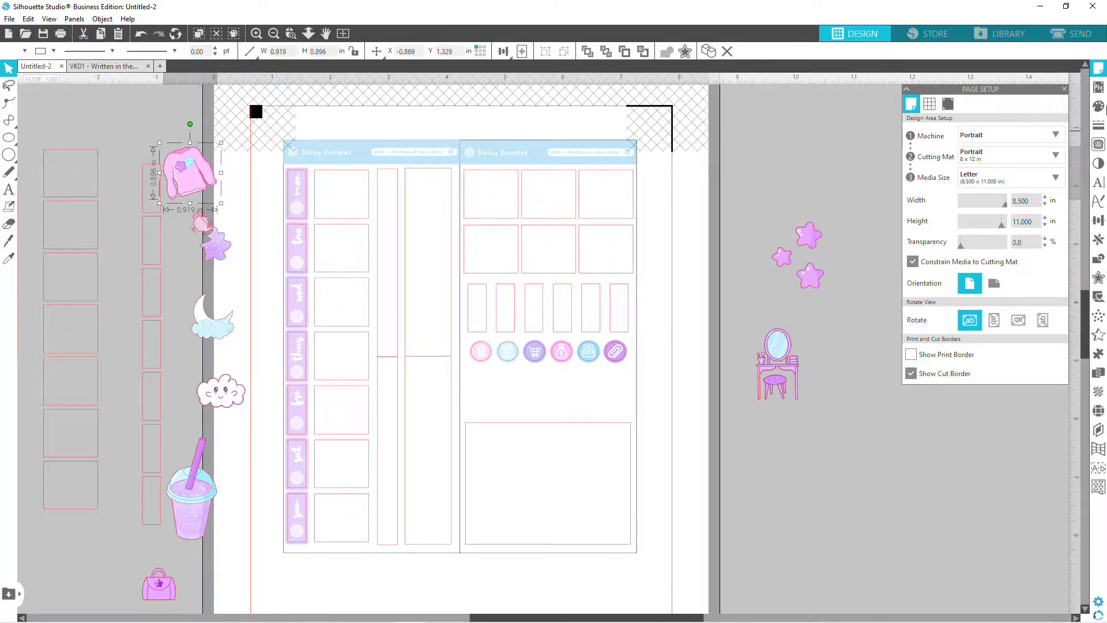
left_click(1098, 124)
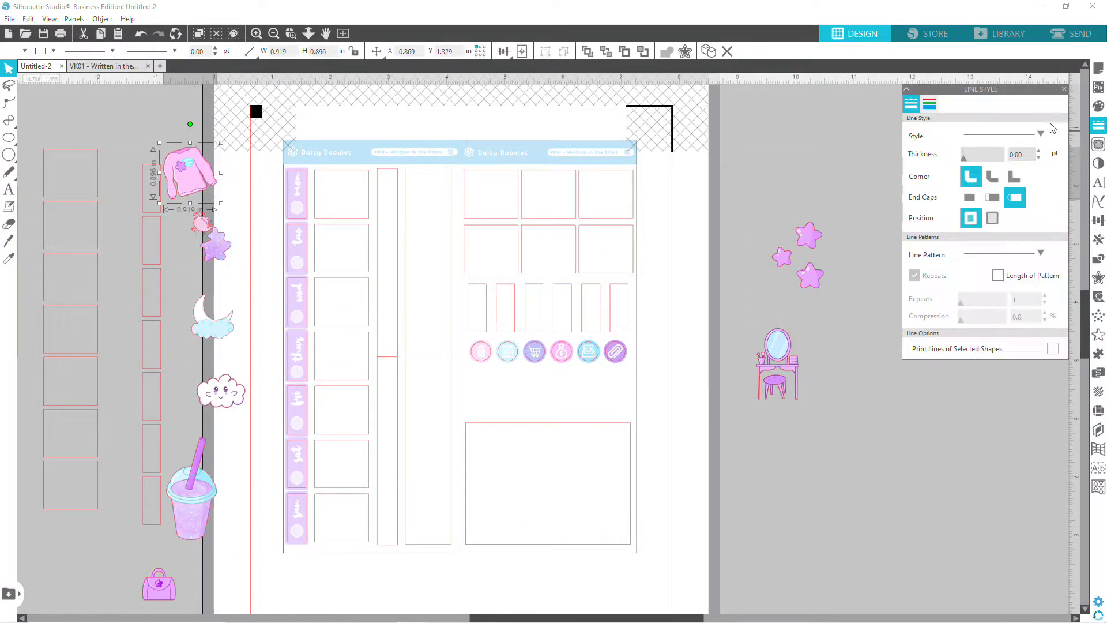
left_click(929, 104)
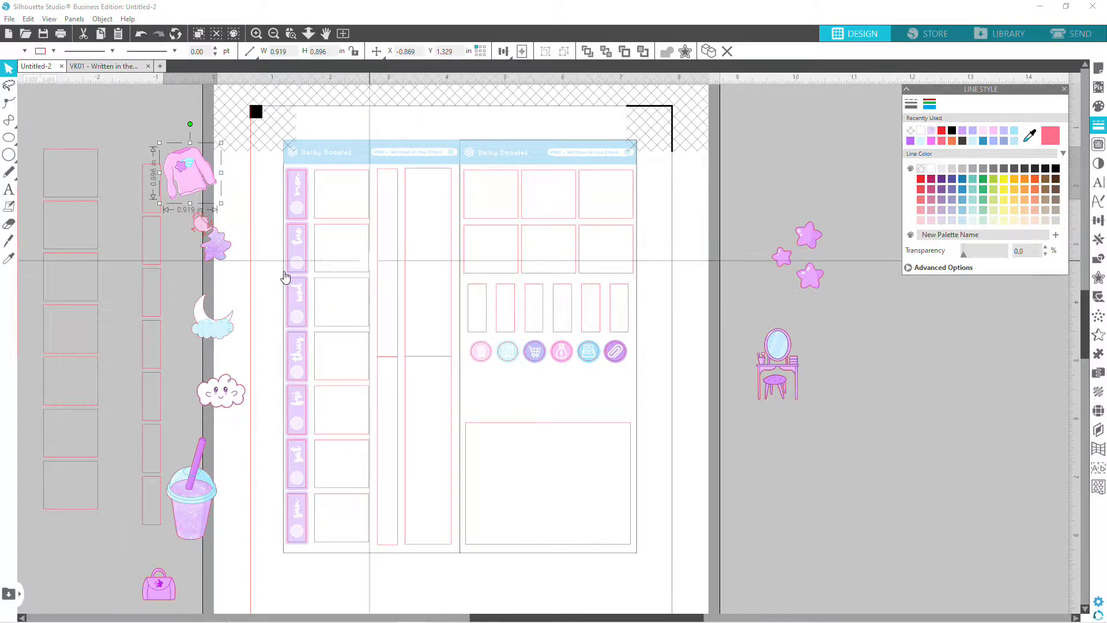
left_click(233, 250)
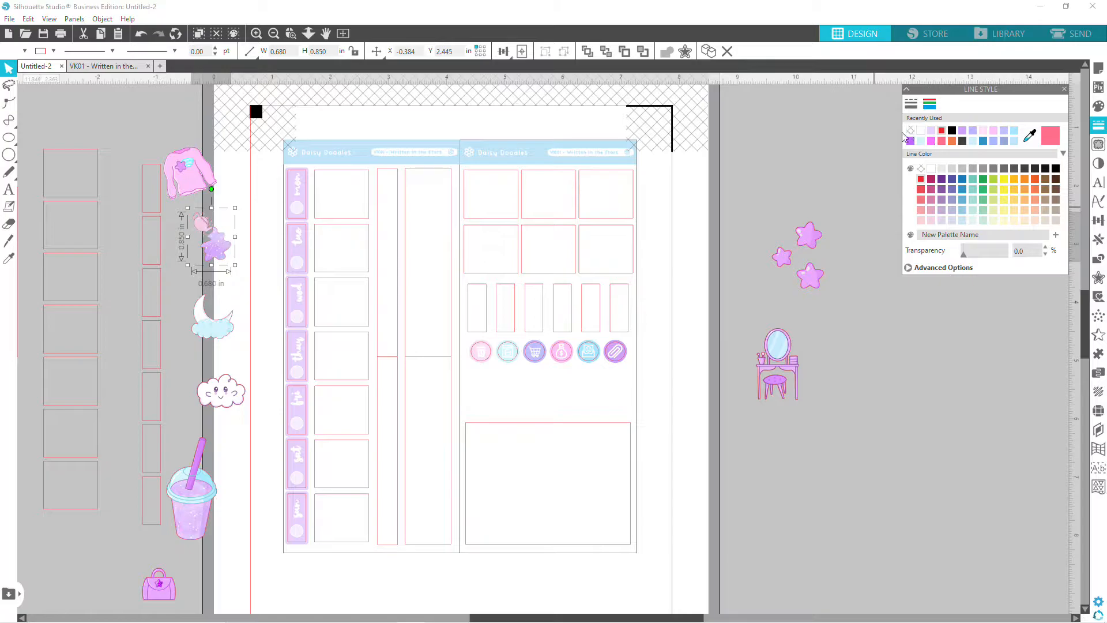
left_click(213, 331)
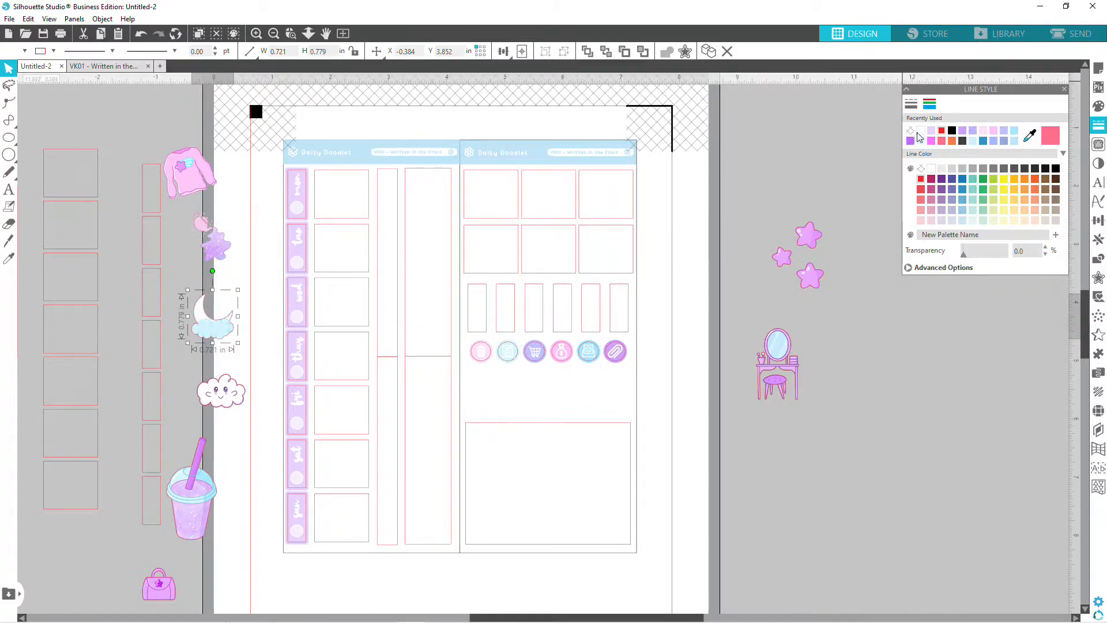
left_click(221, 391)
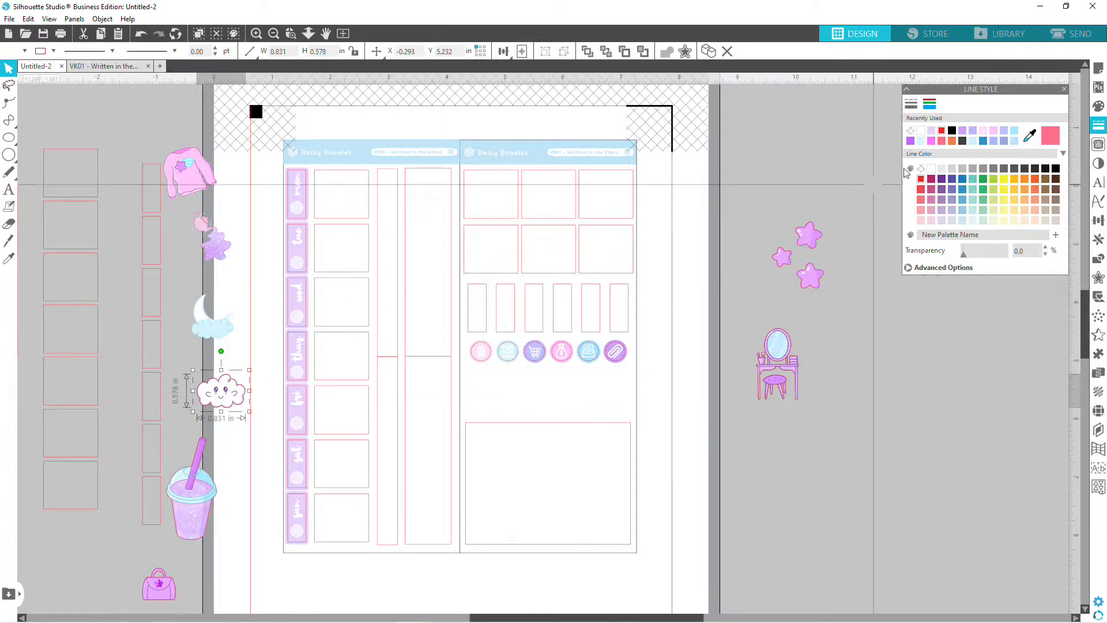
Set the line colour to transparent on the drink cup, handbag, purple stars and vanity table.
left_click(215, 486)
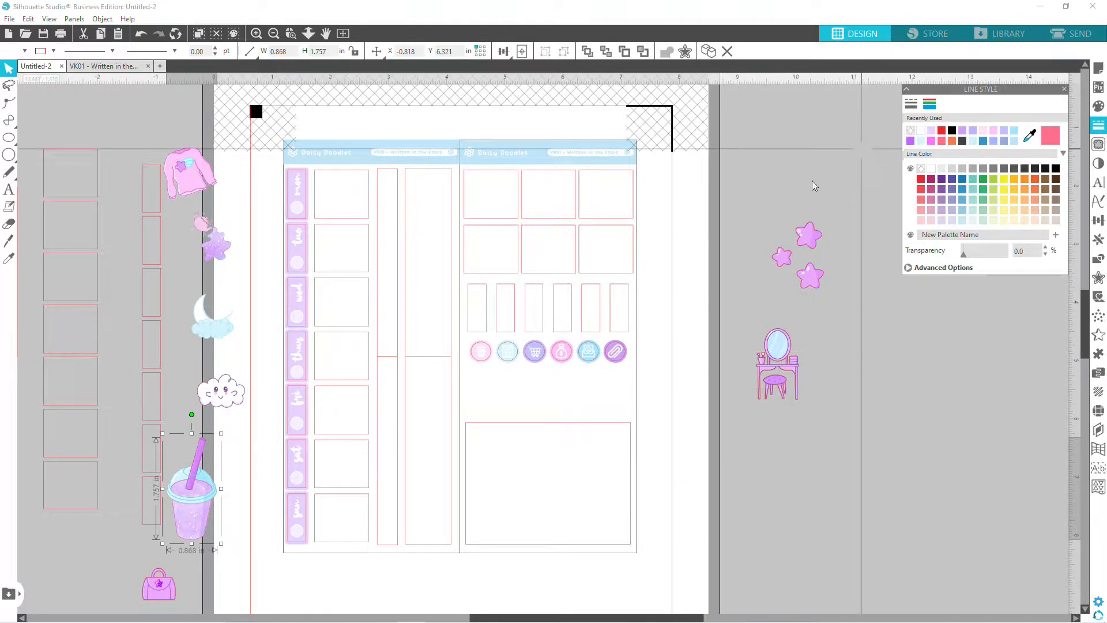
left_click(158, 583)
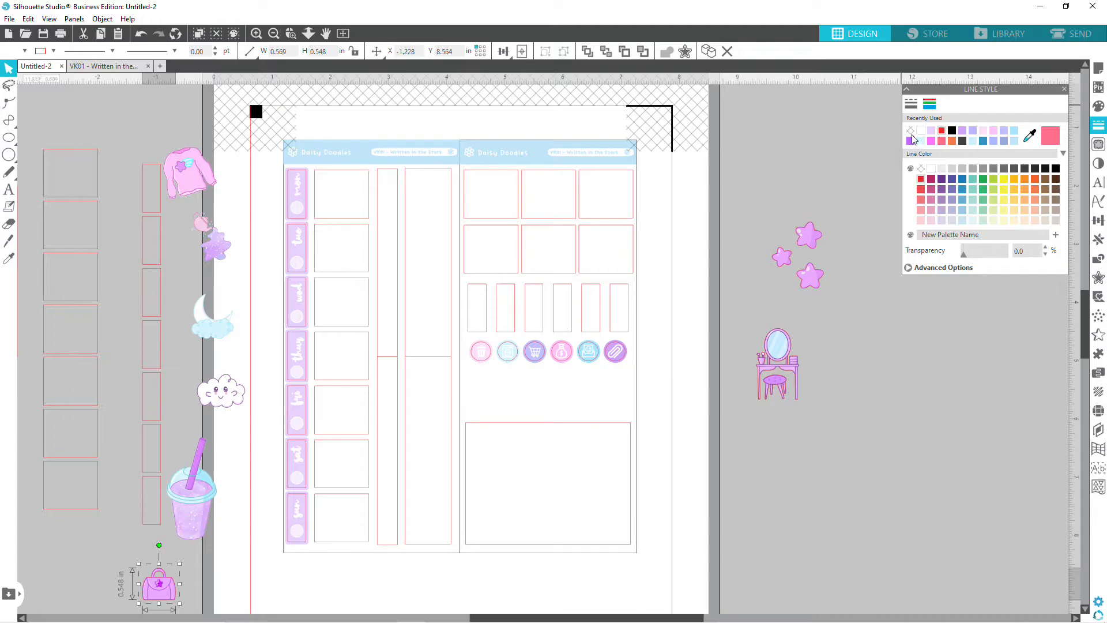
left_click(810, 235)
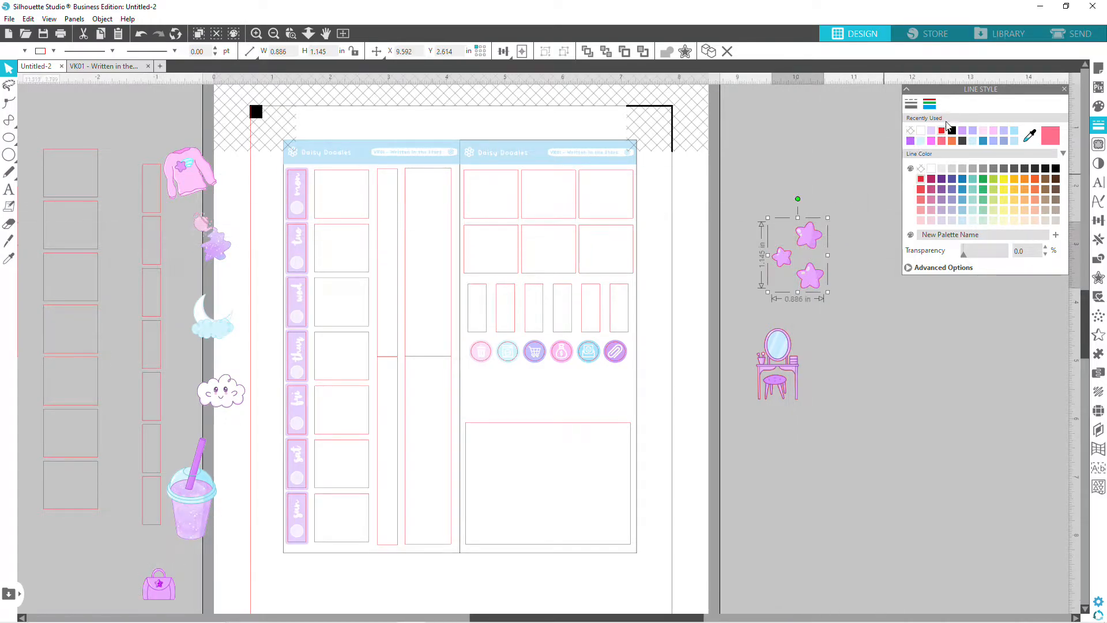
left_click(787, 364)
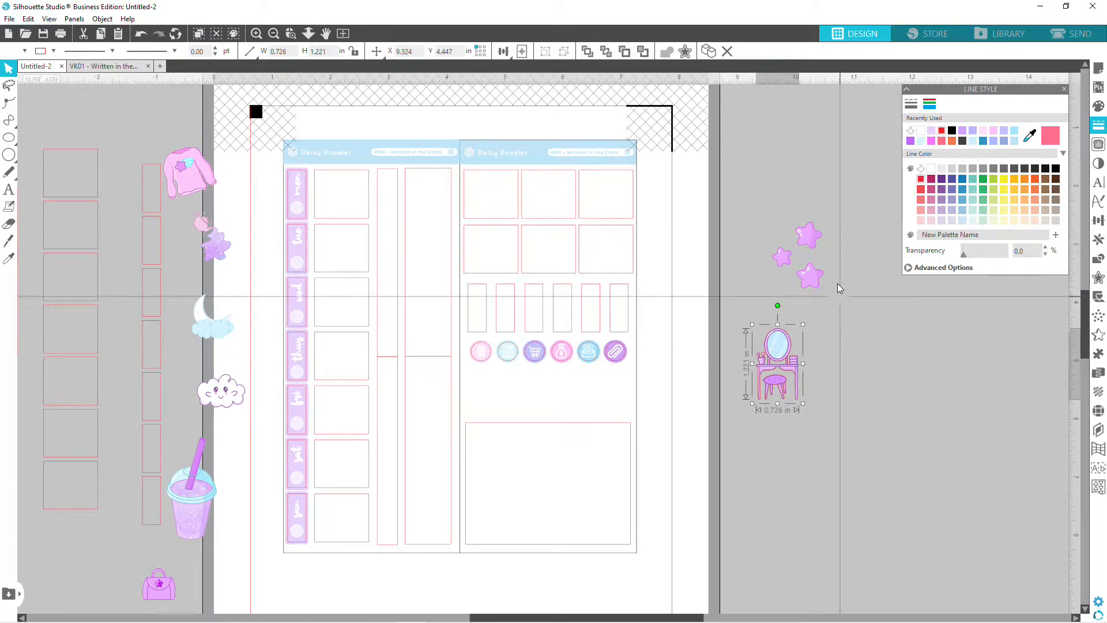
left_click(863, 470)
Move the smiling cloud into the empty box beside the Monday date cover and centre it there.
scroll(864, 470, "down", 1)
scroll(864, 458, "up", 1)
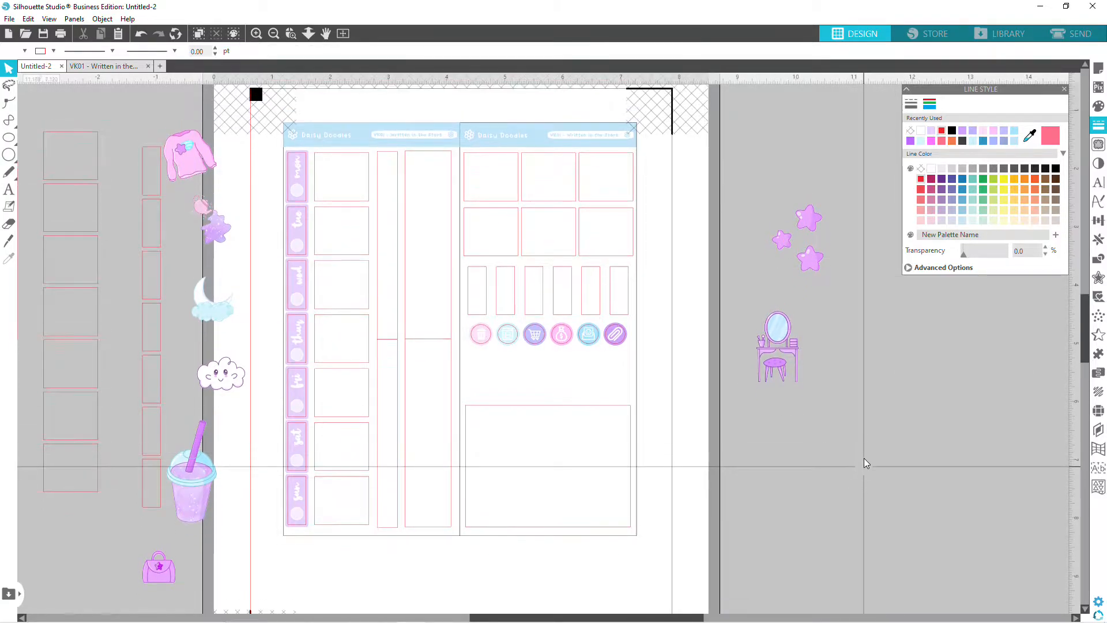
scroll(864, 458, "up", 3)
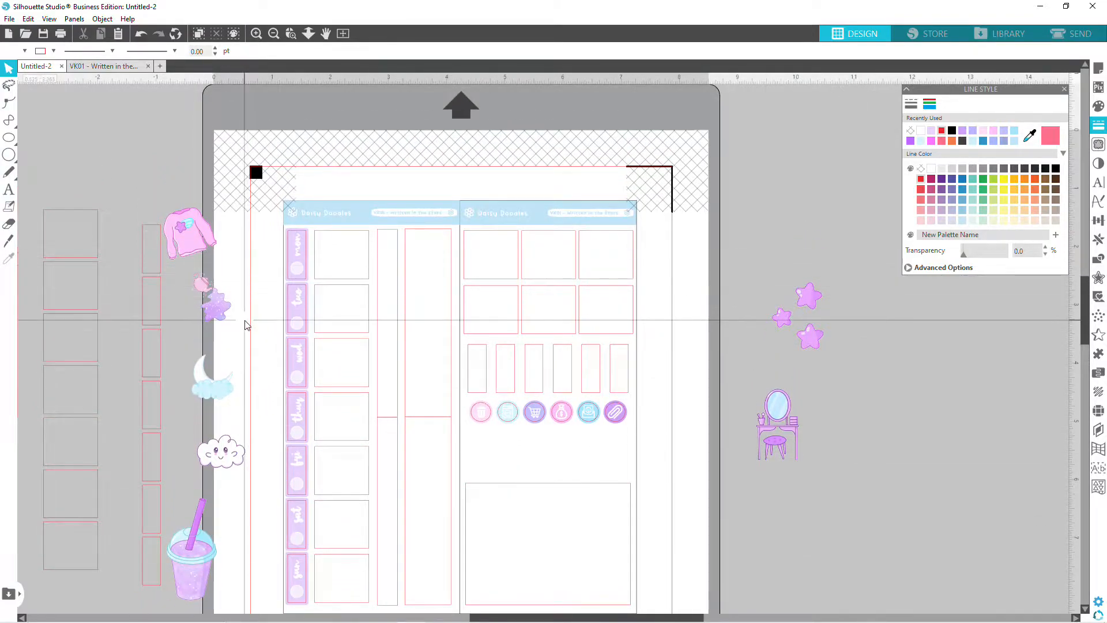
scroll(262, 379, "down", 1)
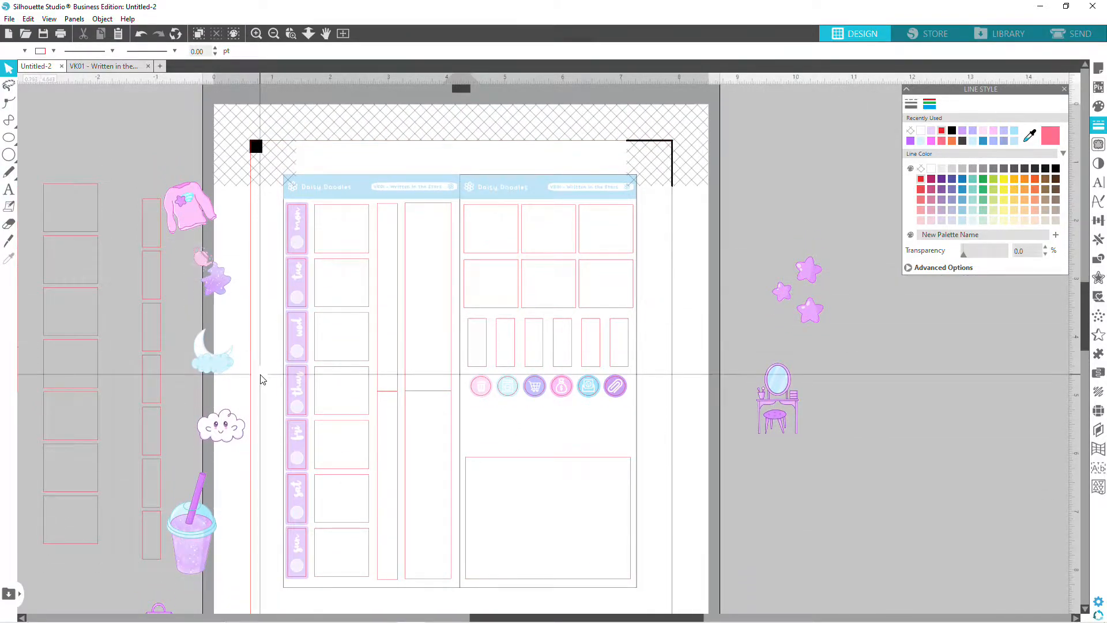
left_click(256, 33)
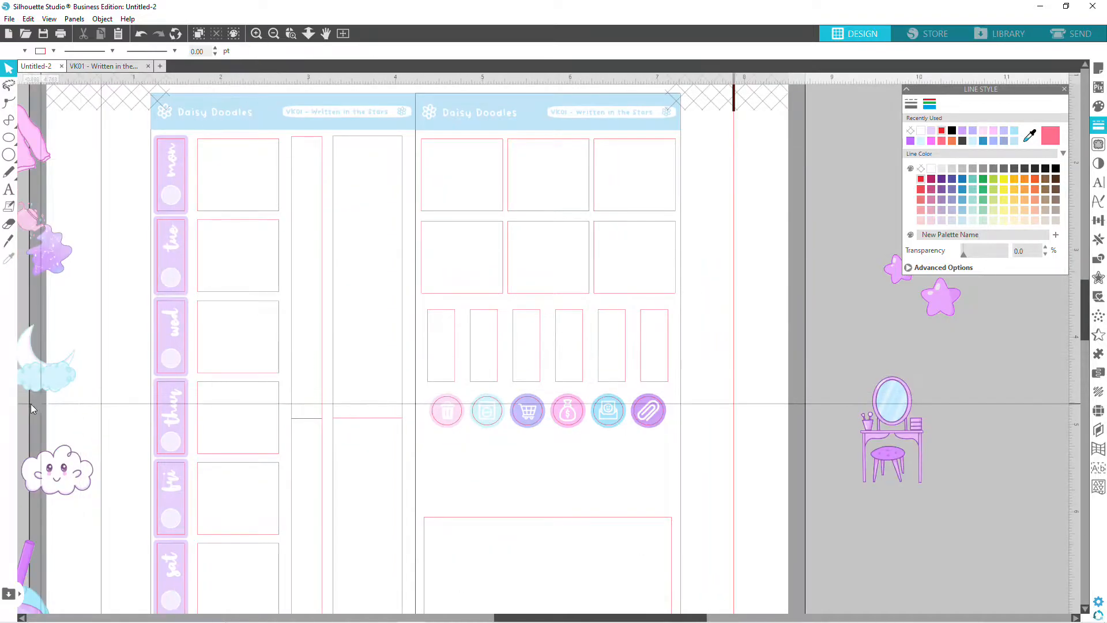
left_click_drag(42, 482, 224, 186)
scroll(224, 187, "up", 4)
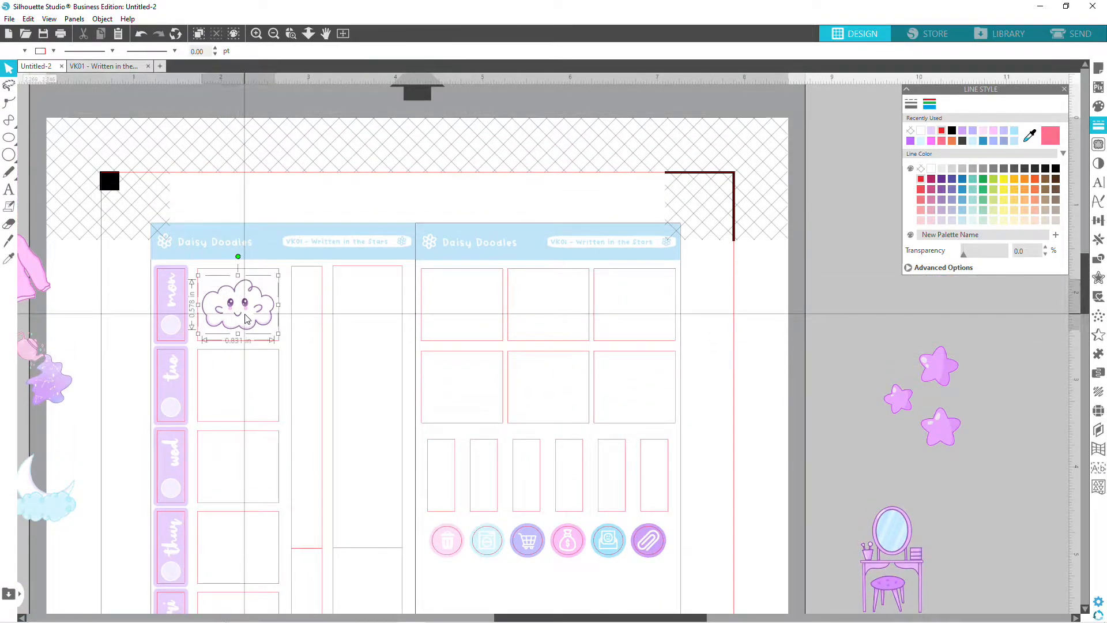
left_click(271, 215)
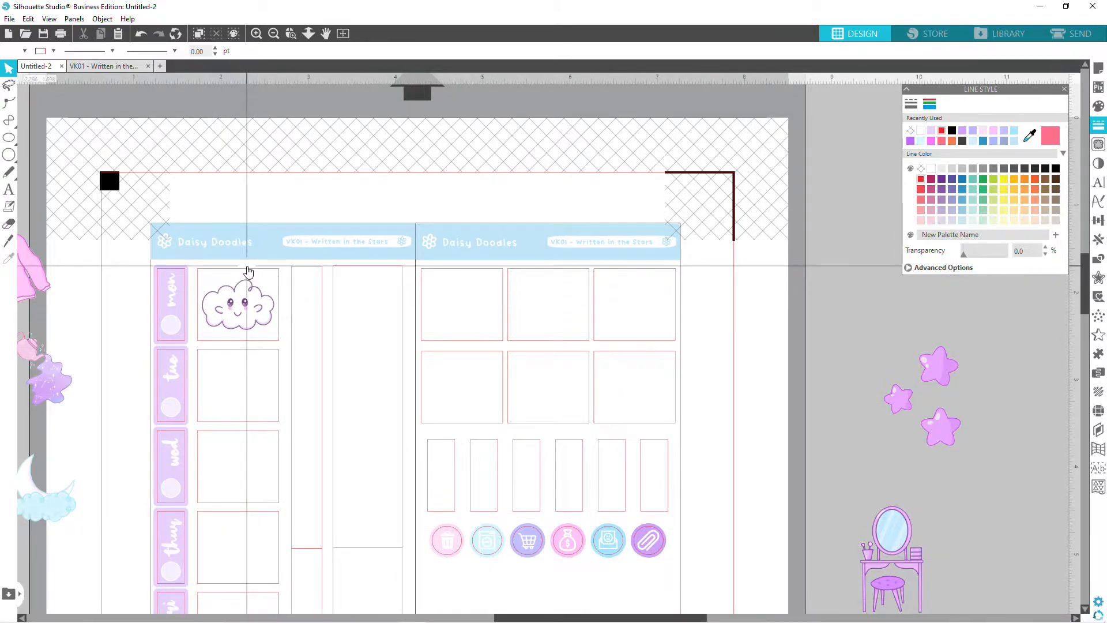
Import the blue-to-purple shooting star pattern picture and leave it beside the planner layout.
scroll(248, 271, "down", 3)
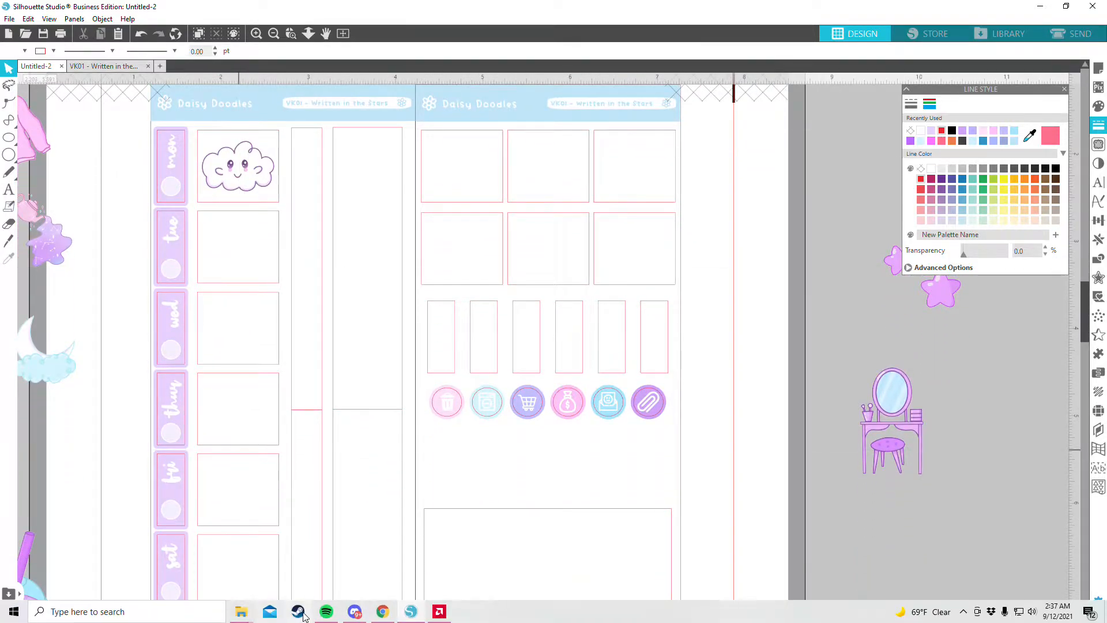
left_click(273, 37)
left_click(273, 34)
mouse_move(244, 615)
left_click(243, 553)
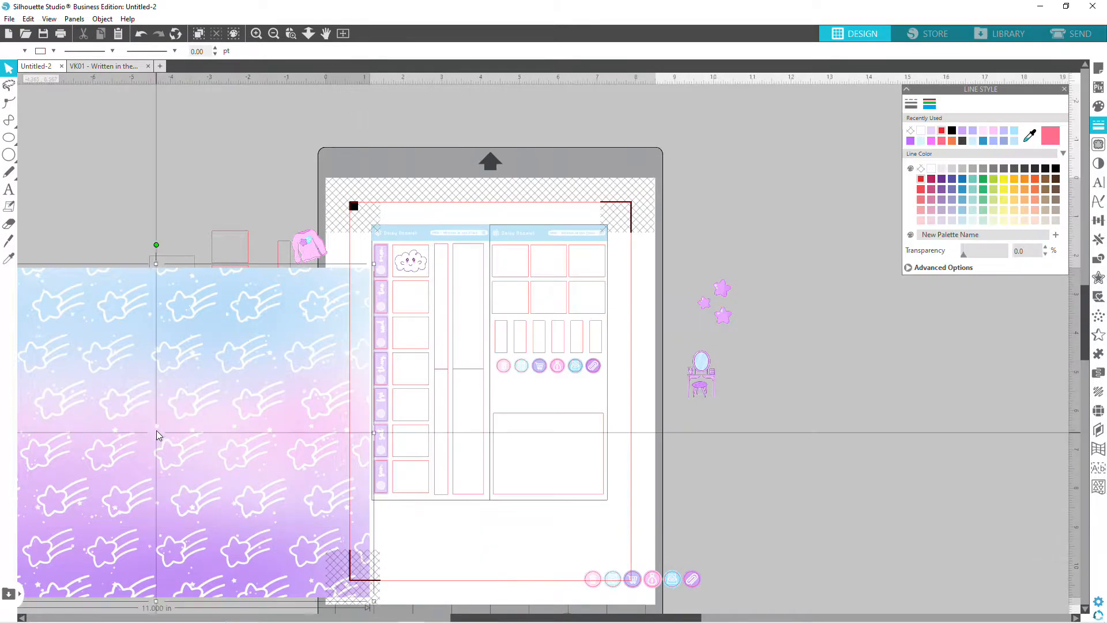
Shrink the shooting-star pattern to about 3.16 by 2.44 in and add the blue stars image from the Art folder to the workspace.
left_click_drag(374, 263, 344, 151)
mouse_move(332, 610)
mouse_move(239, 615)
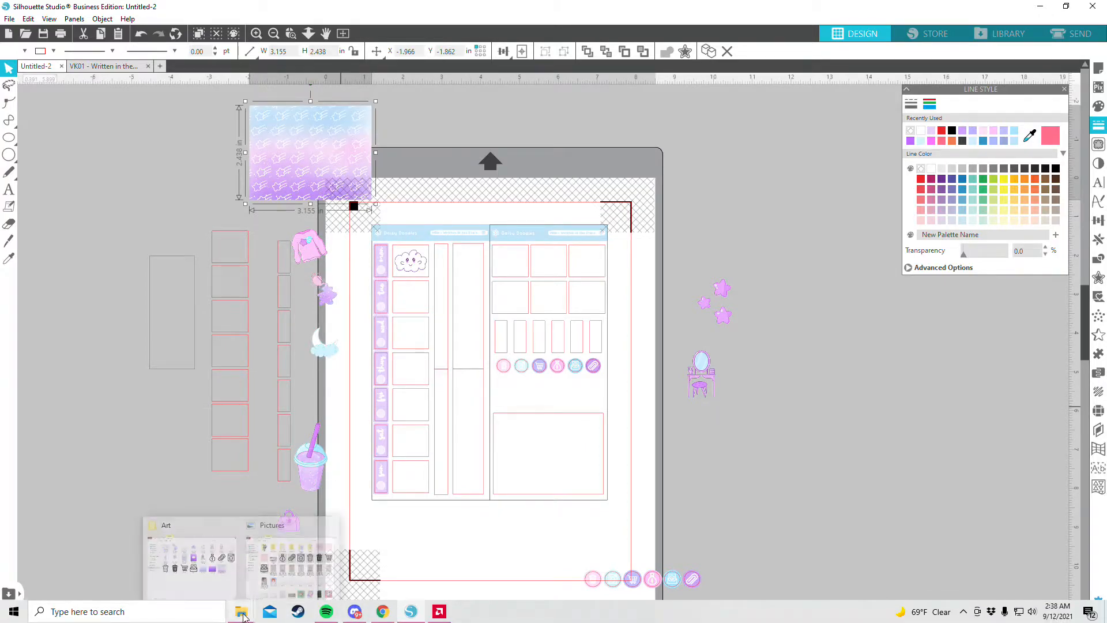
left_click(207, 562)
left_click(845, 335)
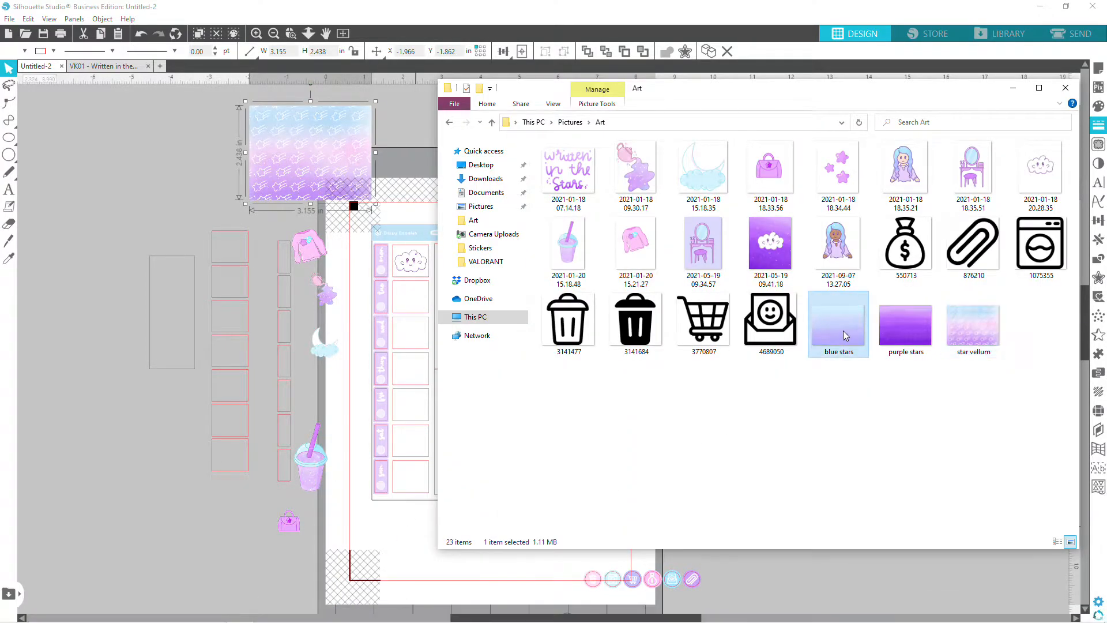
left_click_drag(505, 339, 375, 318)
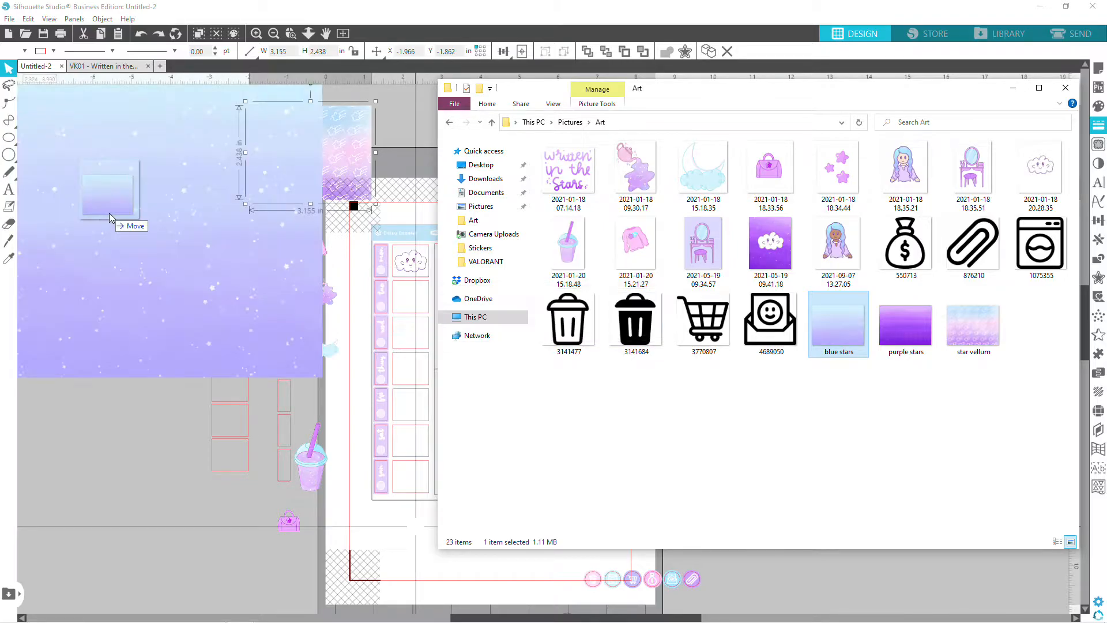
Shrink the blue stars image to about 5.76 by 4.45 in and move it beside the shooting-star pattern.
left_click(149, 240)
left_click_drag(336, 430, 82, 271)
left_click_drag(80, 190, 167, 198)
Add the purple stars image from the Art folder, scaled to about 1.96 by 1.51 in and placed above the page's upper right corner.
mouse_move(305, 616)
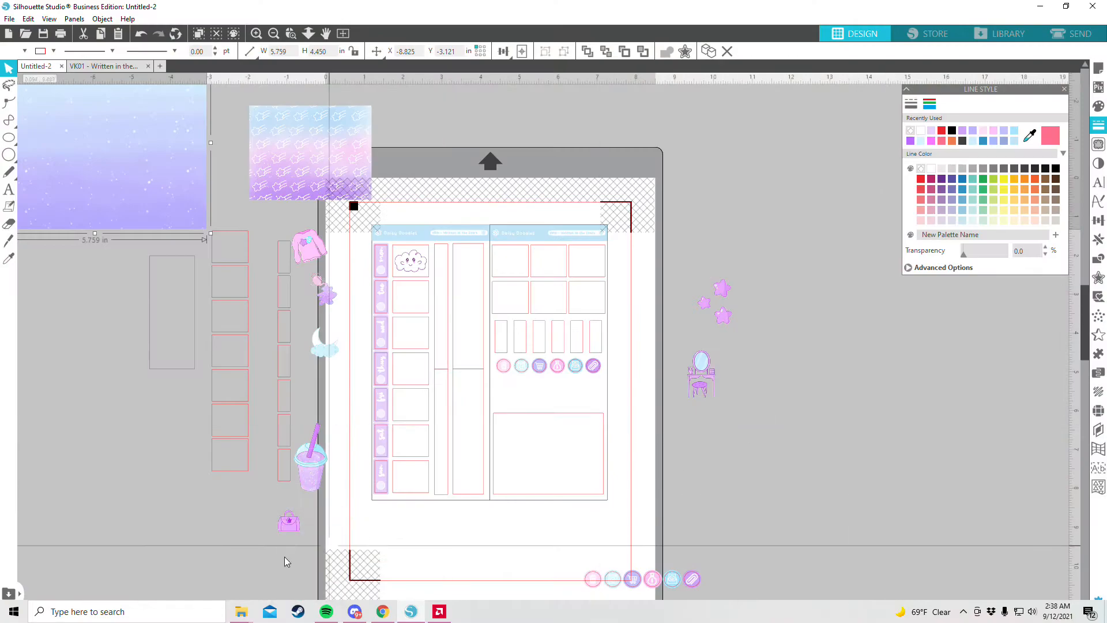
left_click(244, 614)
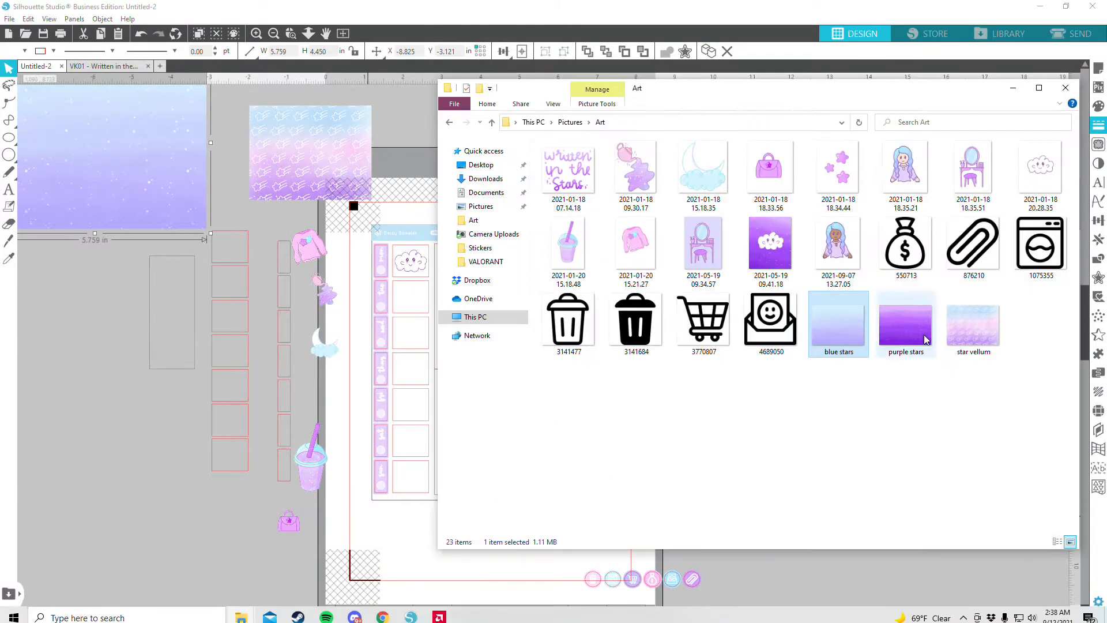
left_click_drag(827, 597, 72, 432)
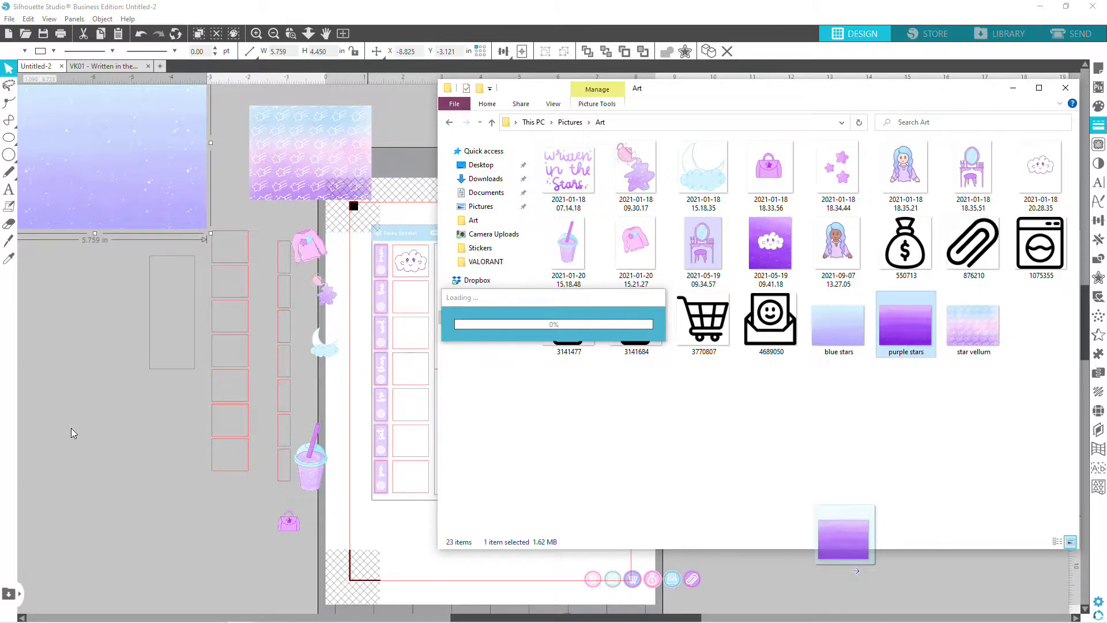
left_click(102, 520)
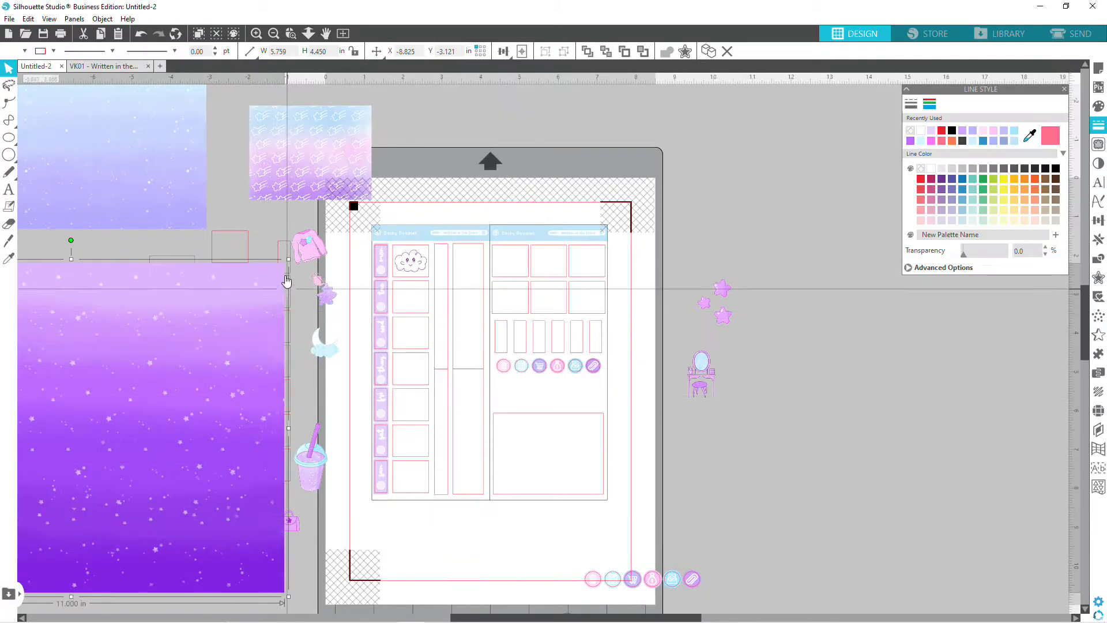
left_click_drag(288, 259, 1006, 448)
left_click_drag(1020, 333, 638, 144)
Move the blue stars image to the empty workspace right of the page, above the three purple stars.
left_click(256, 33)
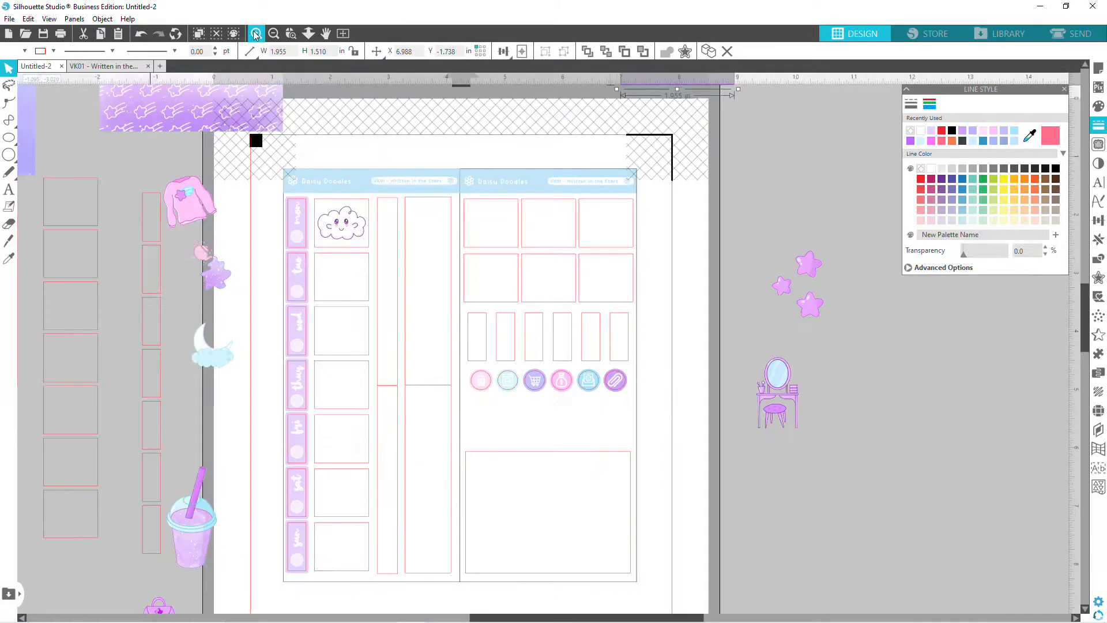
scroll(388, 402, "up", 3)
scroll(389, 407, "up", 2)
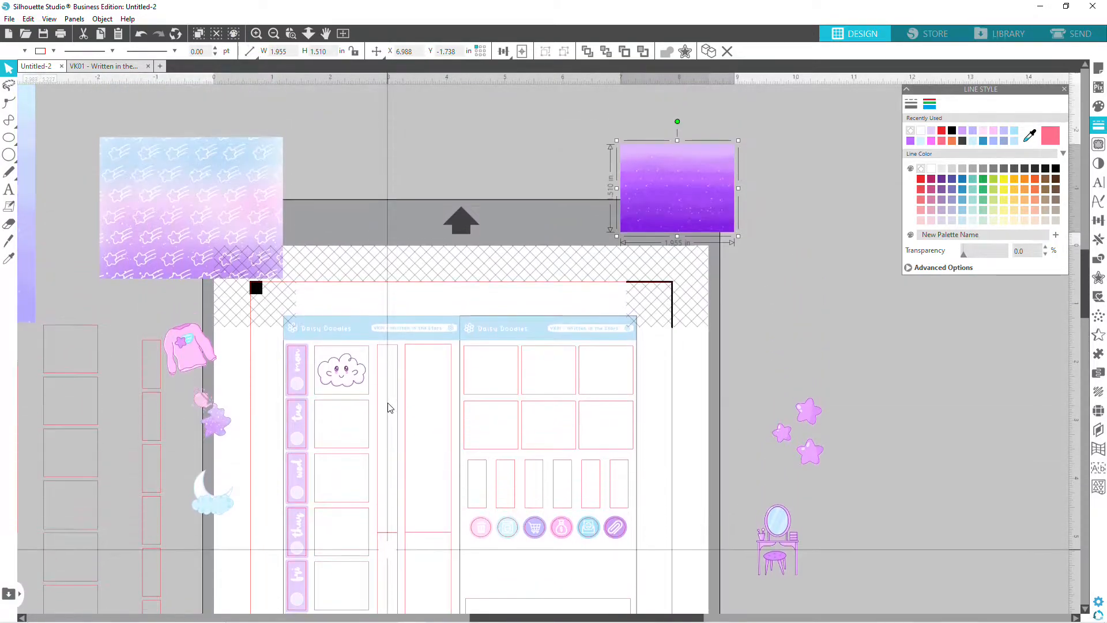
left_click(365, 377)
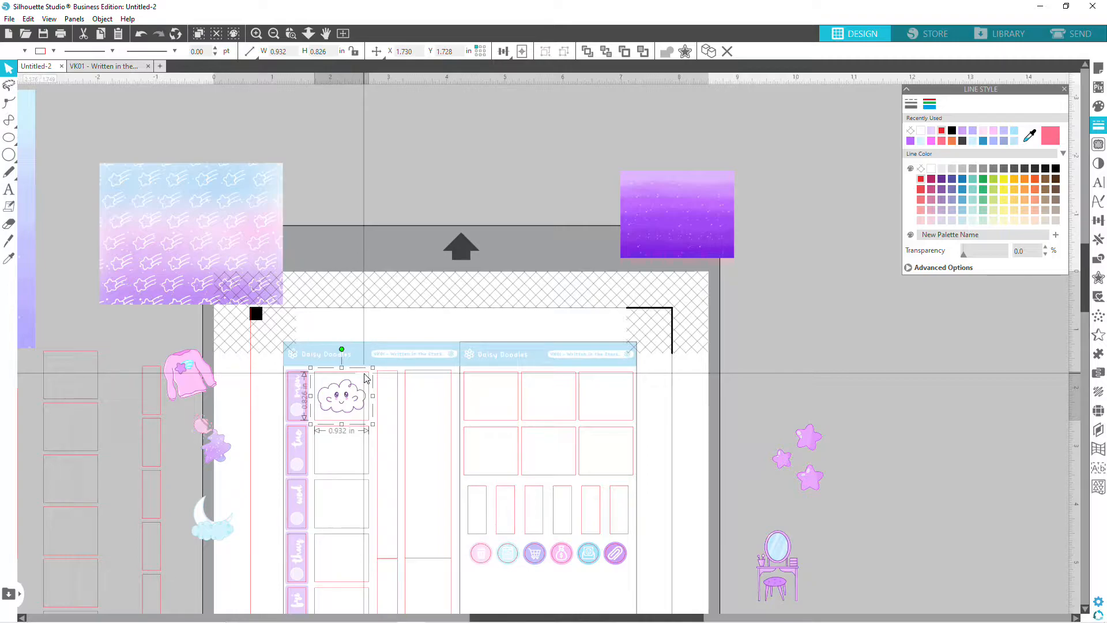
left_click_drag(31, 288, 599, 430)
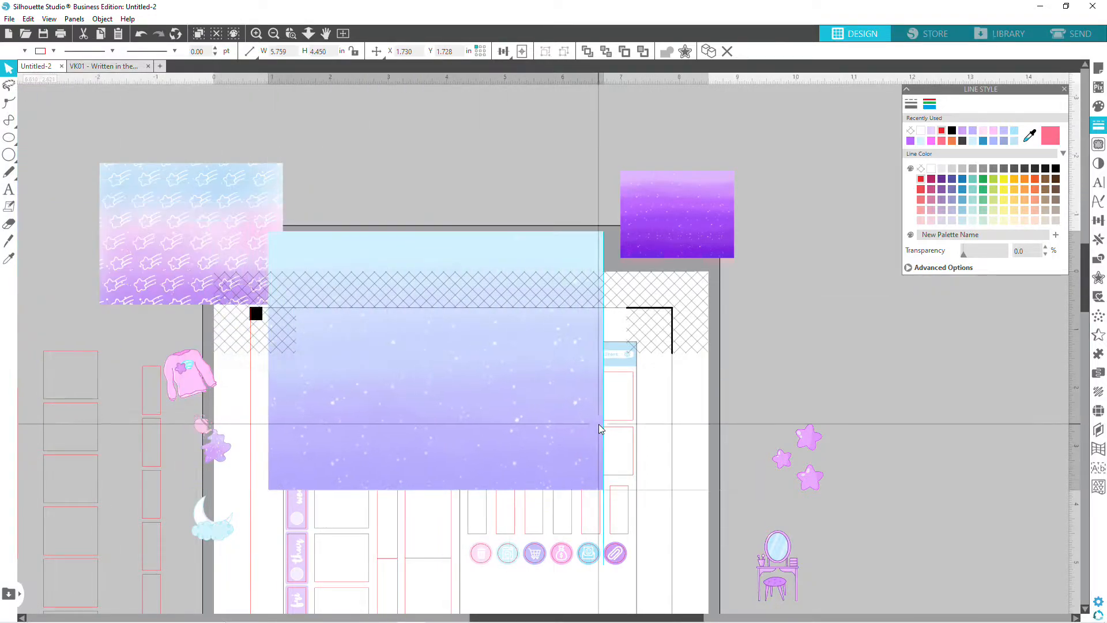
left_click_drag(701, 418, 932, 360)
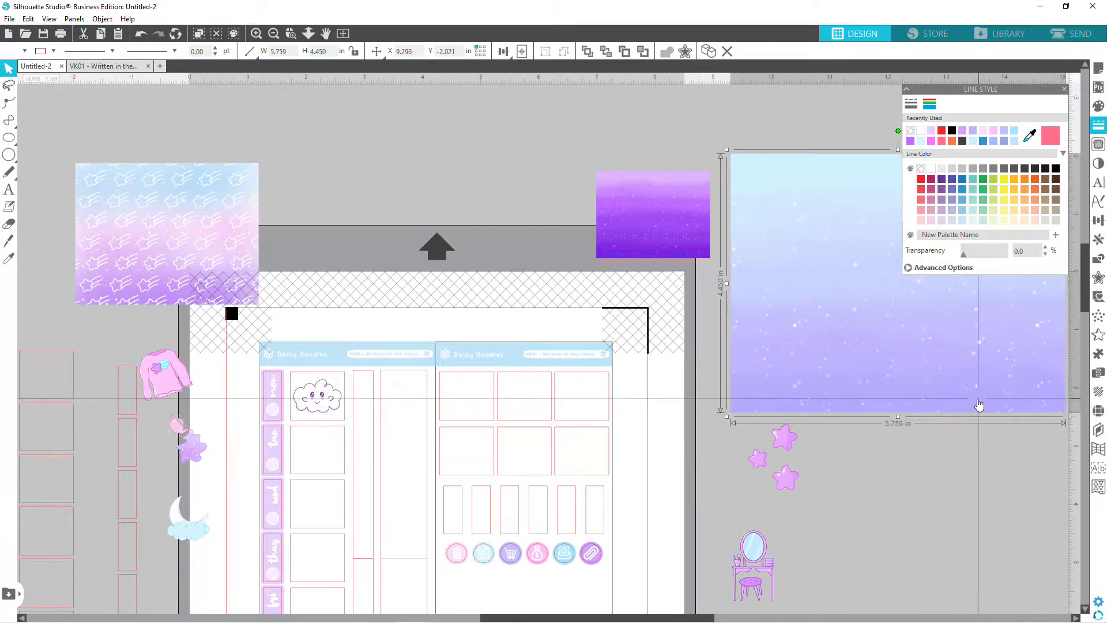
Place a copy of the Monday box outline on the blue stars image and cut along its four sides with the Knife tool.
left_click(318, 385)
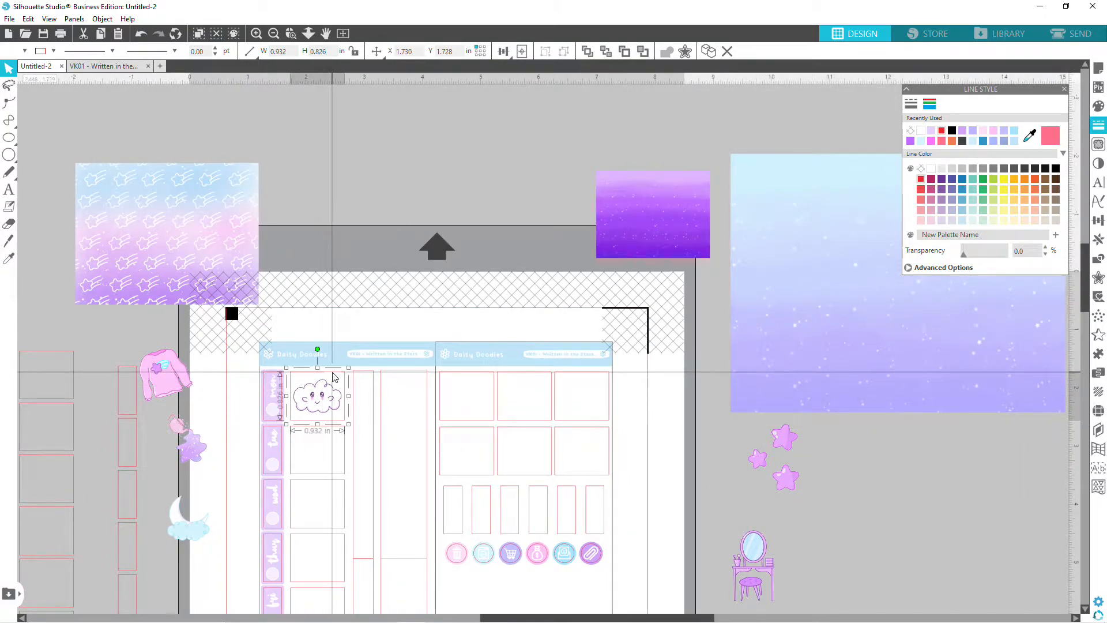
left_click_drag(346, 392, 808, 318)
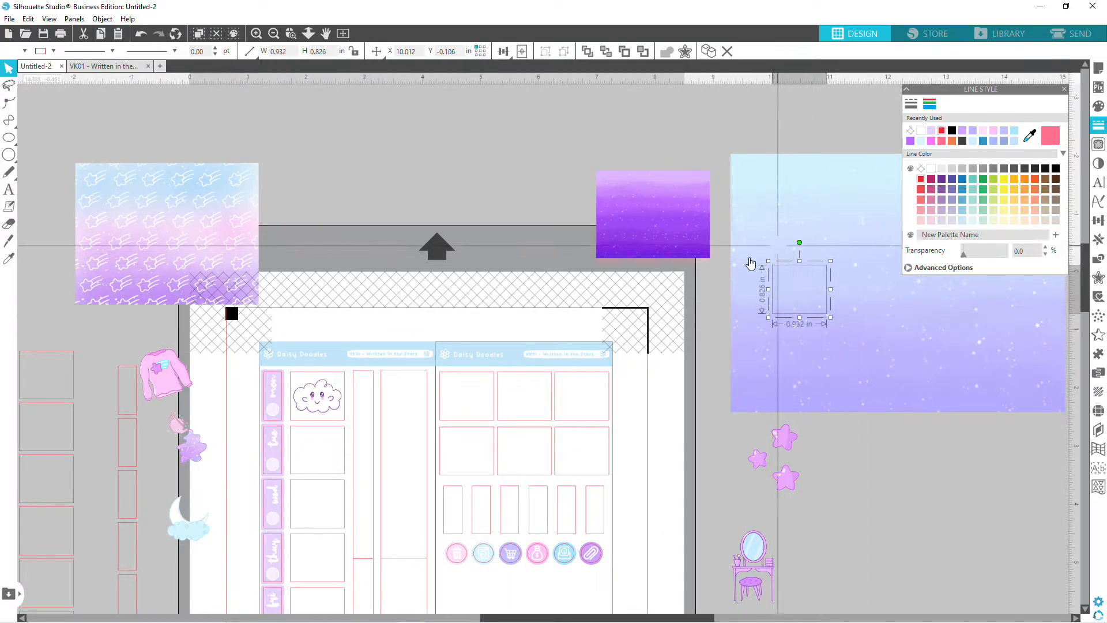
left_click(6, 244)
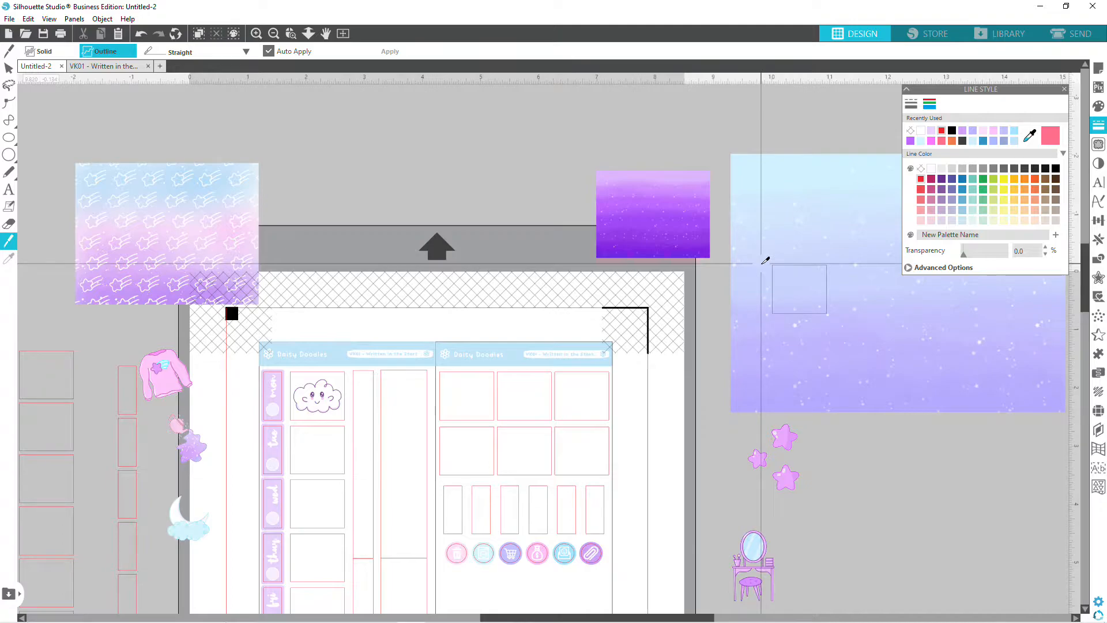
left_click_drag(764, 260, 840, 257)
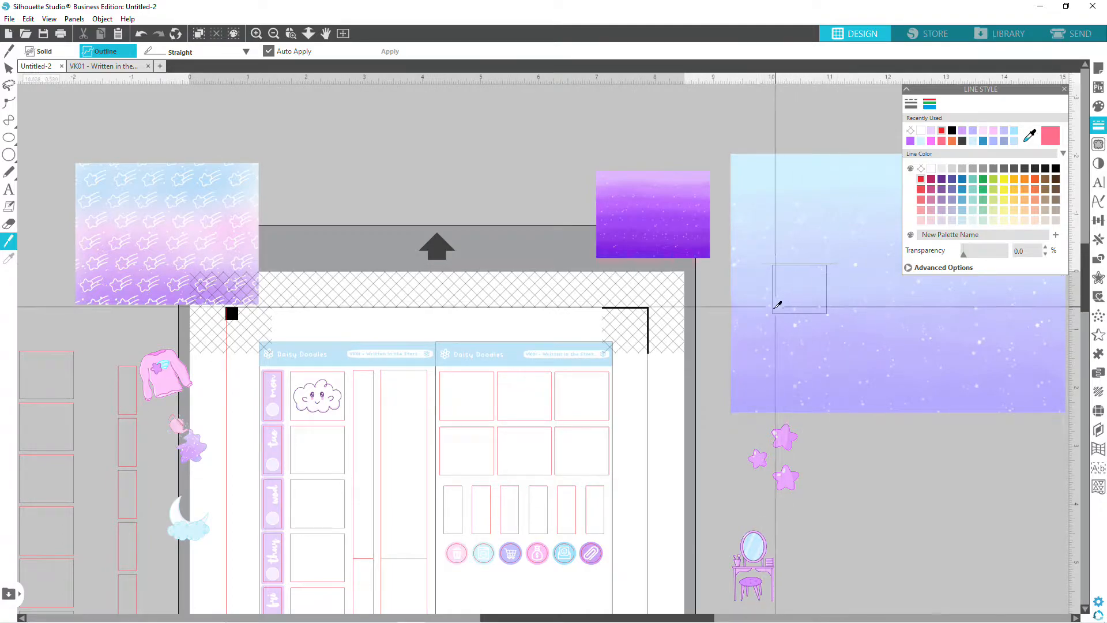
left_click_drag(758, 312, 862, 311)
left_click_drag(833, 234, 845, 330)
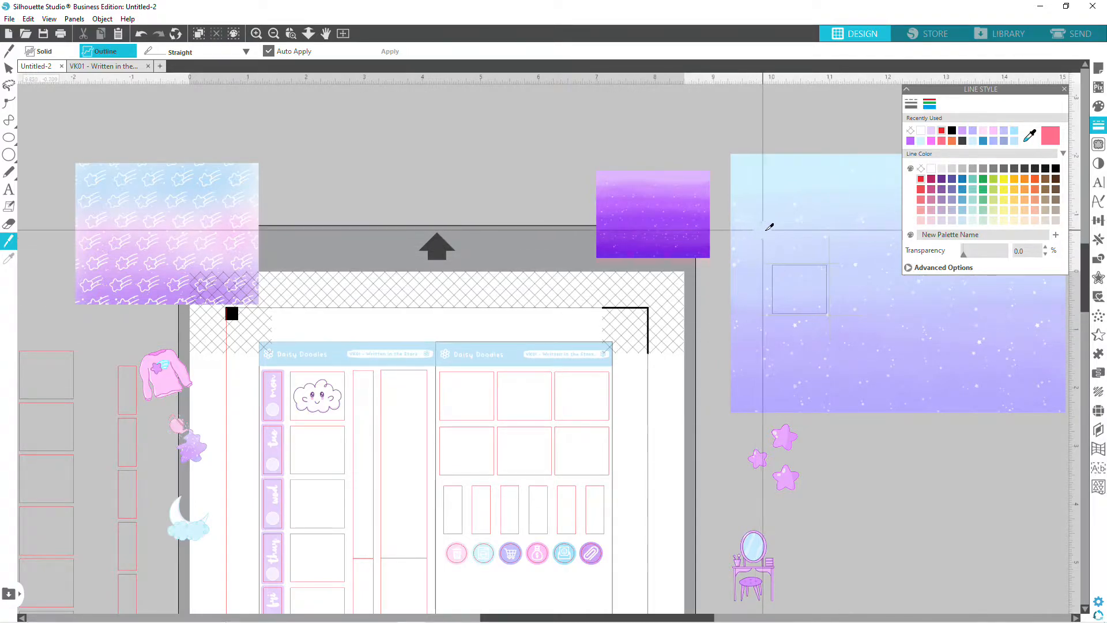
left_click_drag(769, 231, 770, 351)
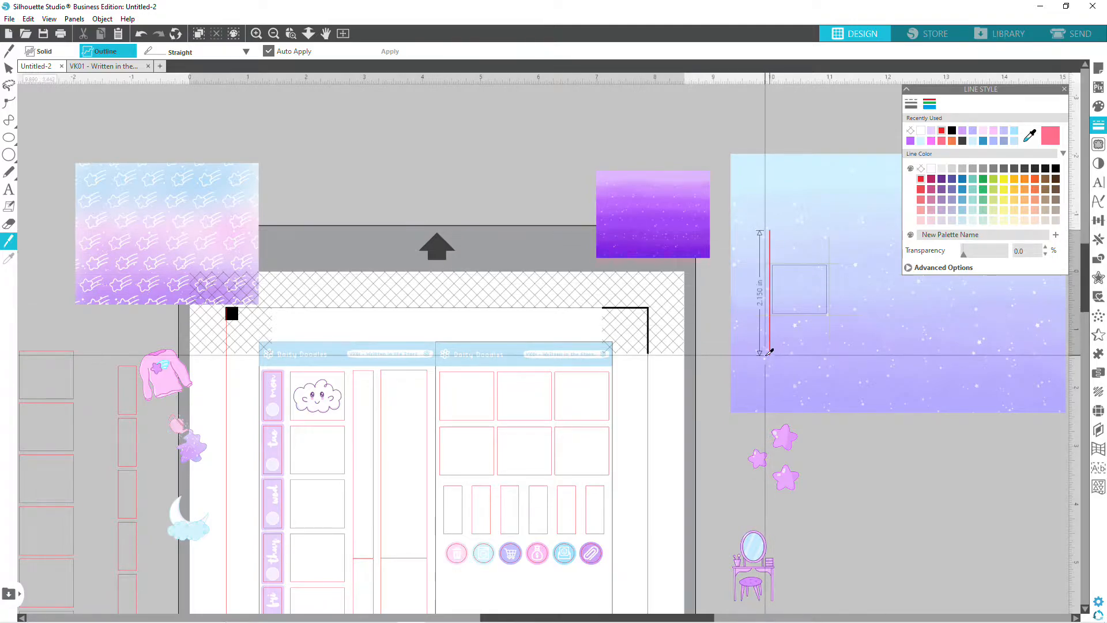
Move the cut blue stars piece onto the Monday box and send it behind the cloud.
left_click(8, 68)
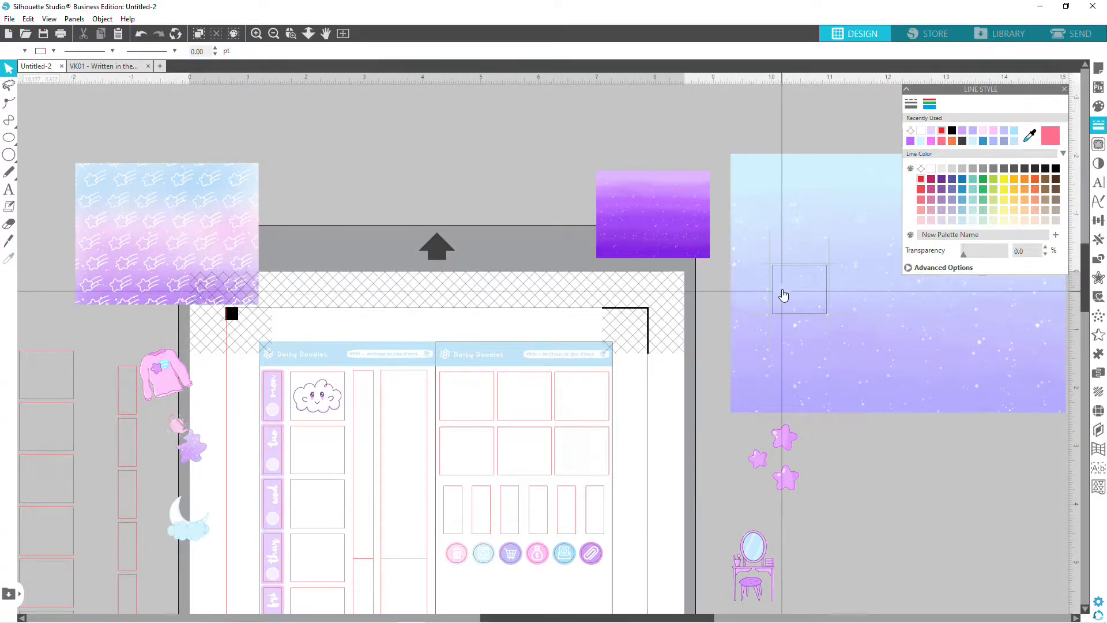
left_click_drag(809, 288, 327, 388)
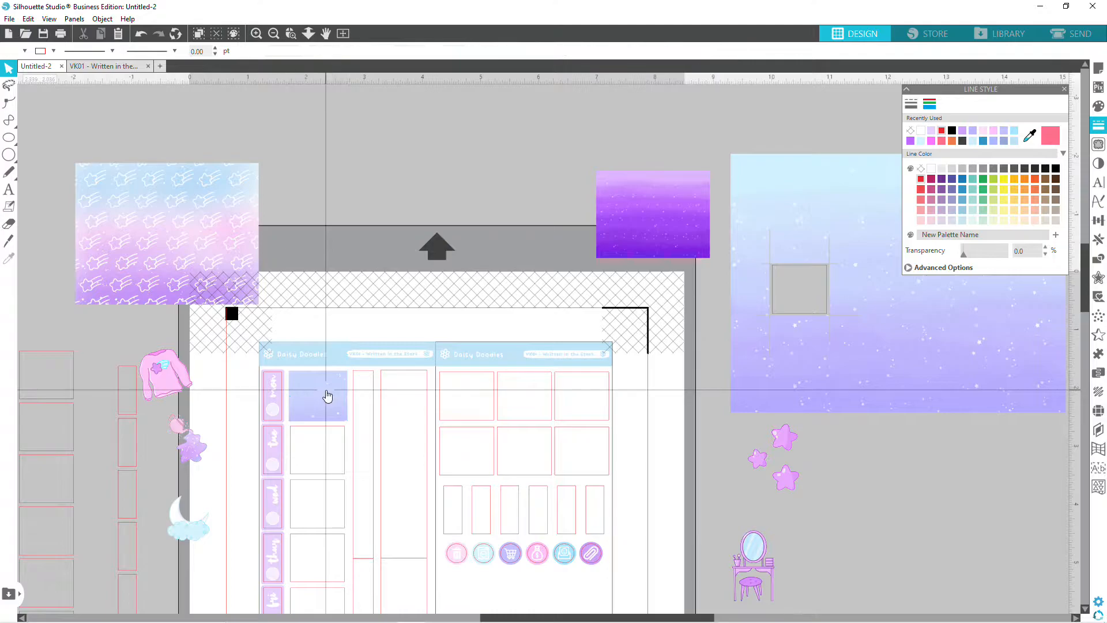
right_click(327, 389)
left_click(360, 318)
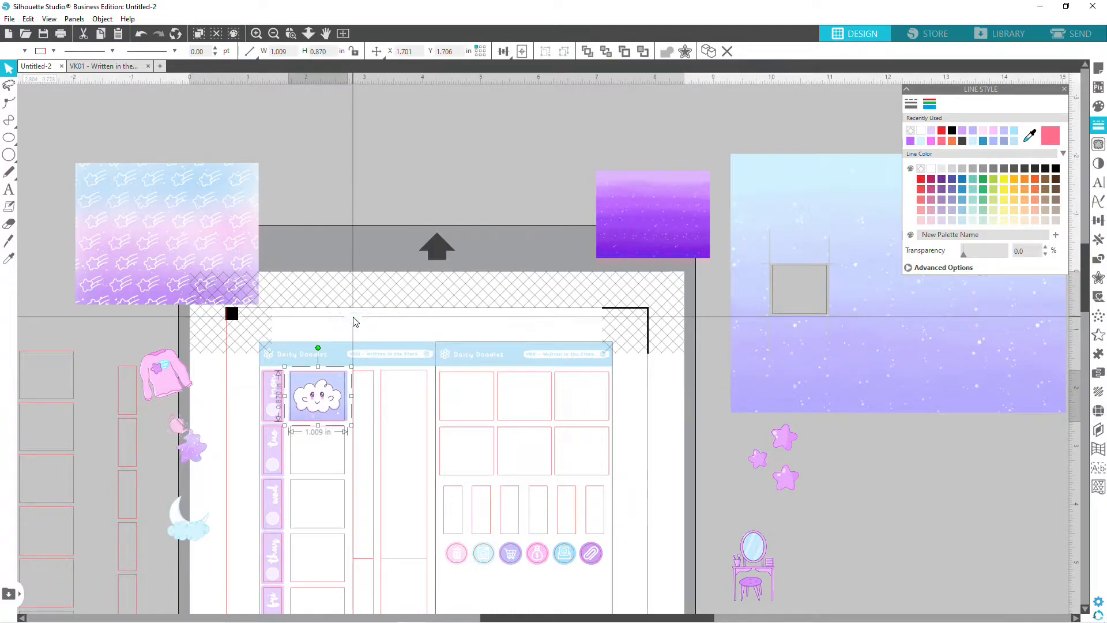
Nudge the Monday box's background slightly left and narrow it to about 1.00 in wide.
left_click(257, 33)
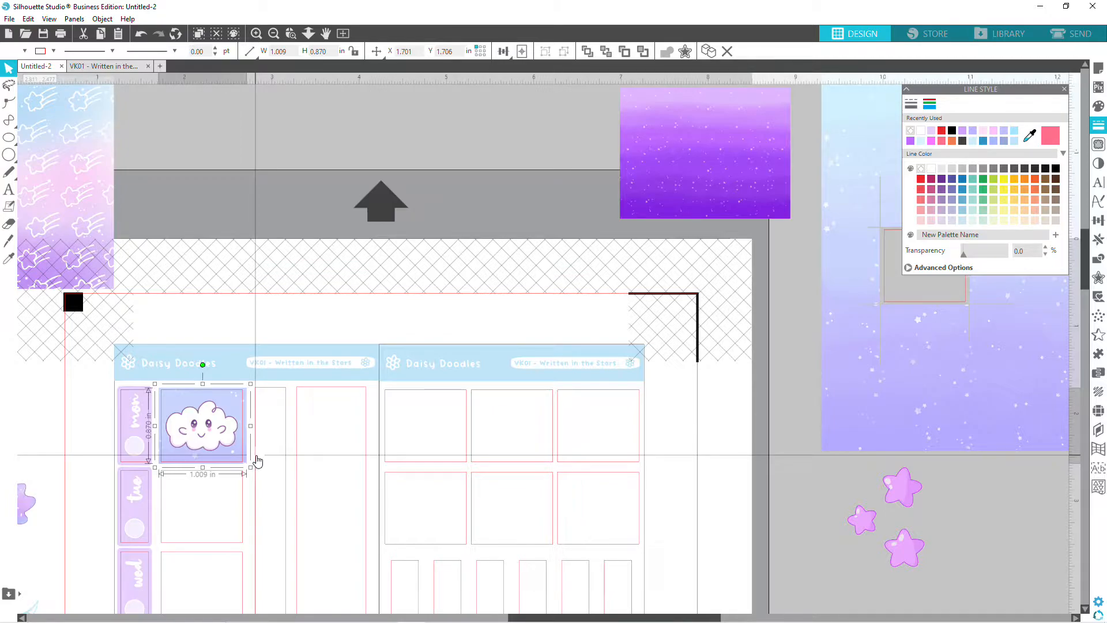
left_click(265, 448)
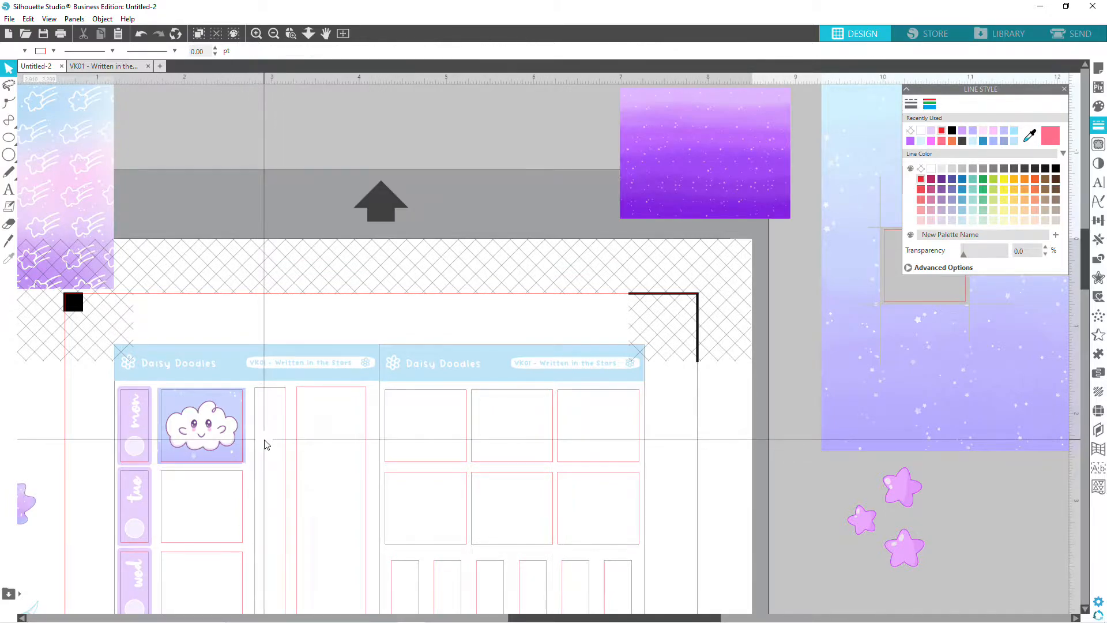
left_click(247, 444)
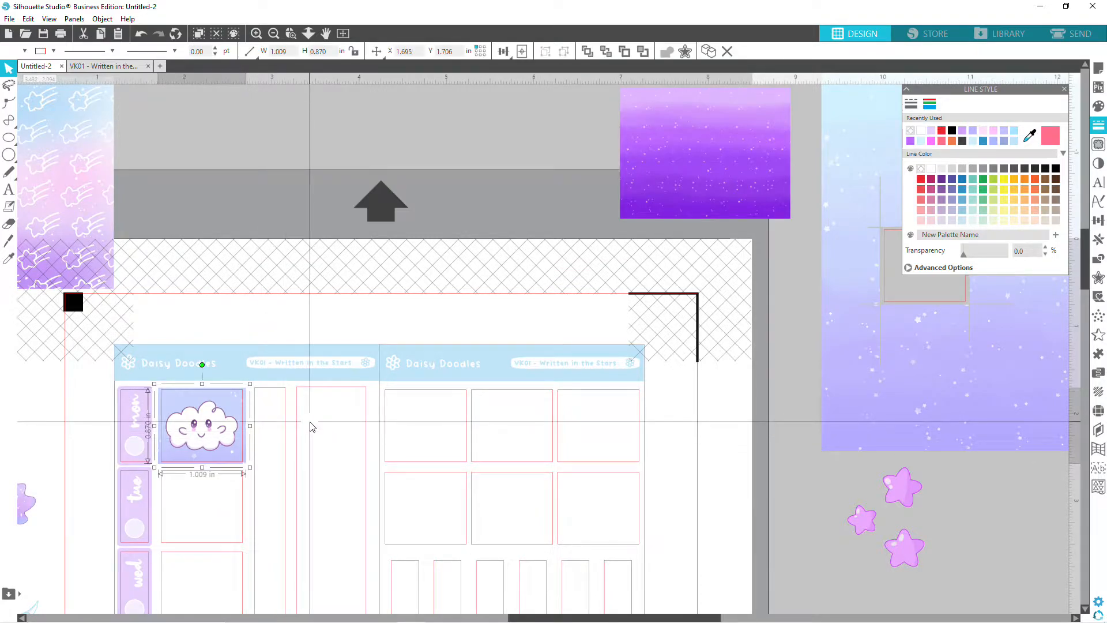
left_click(771, 468)
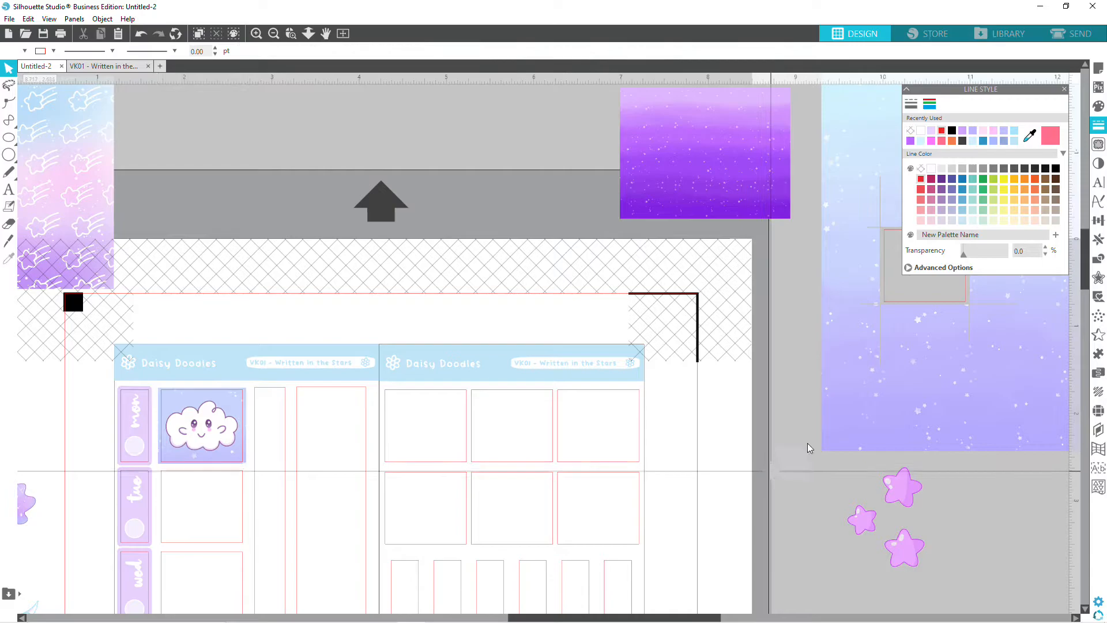
scroll(814, 417, "down", 5)
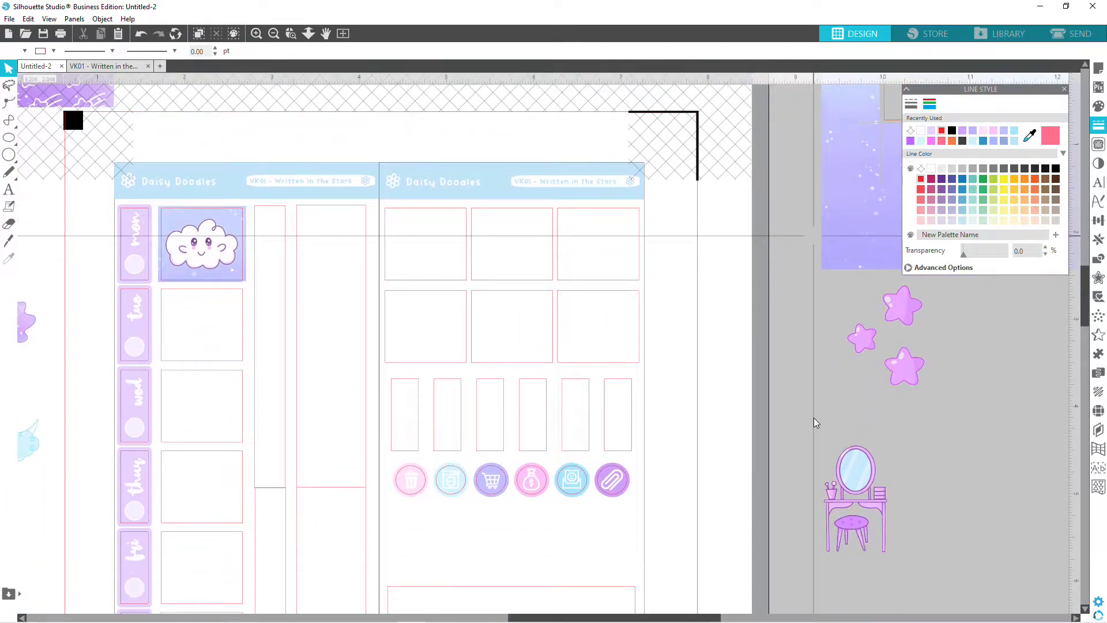
left_click(249, 249)
left_click_drag(255, 250, 252, 248)
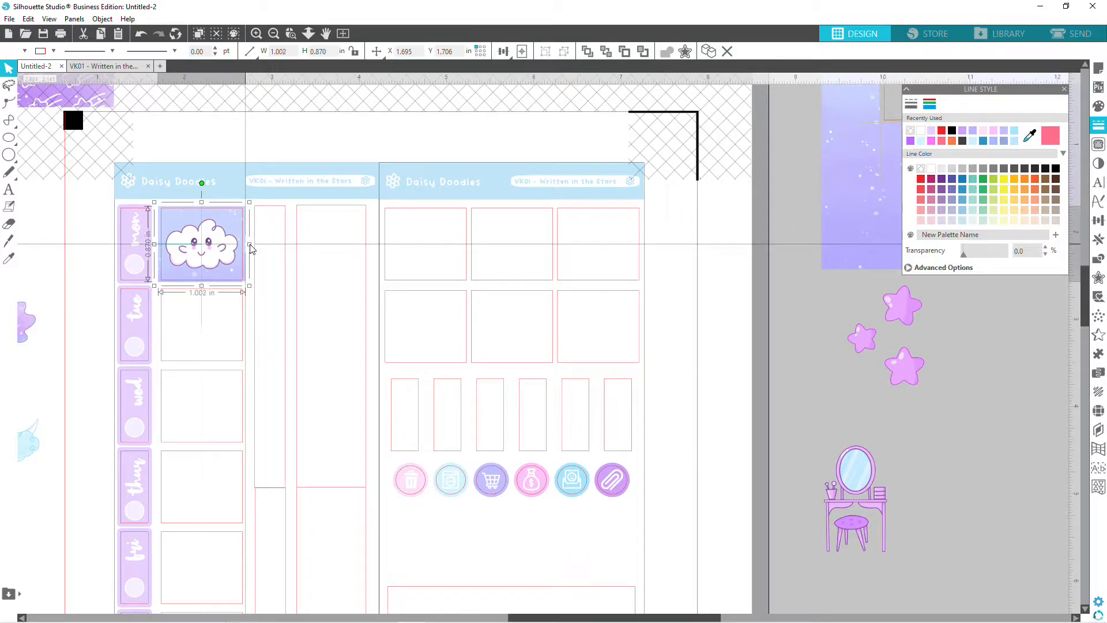
left_click(672, 348)
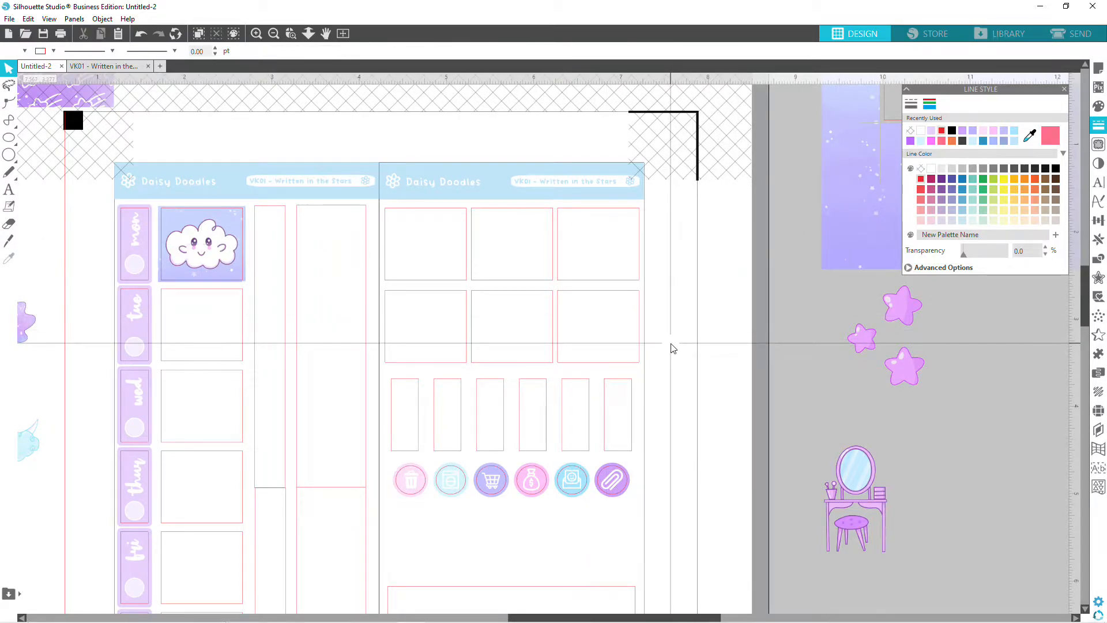
Move the drink cup onto the page beside the weekday column and shrink it to about 0.46 by 0.93 in.
scroll(346, 288, "down", 1)
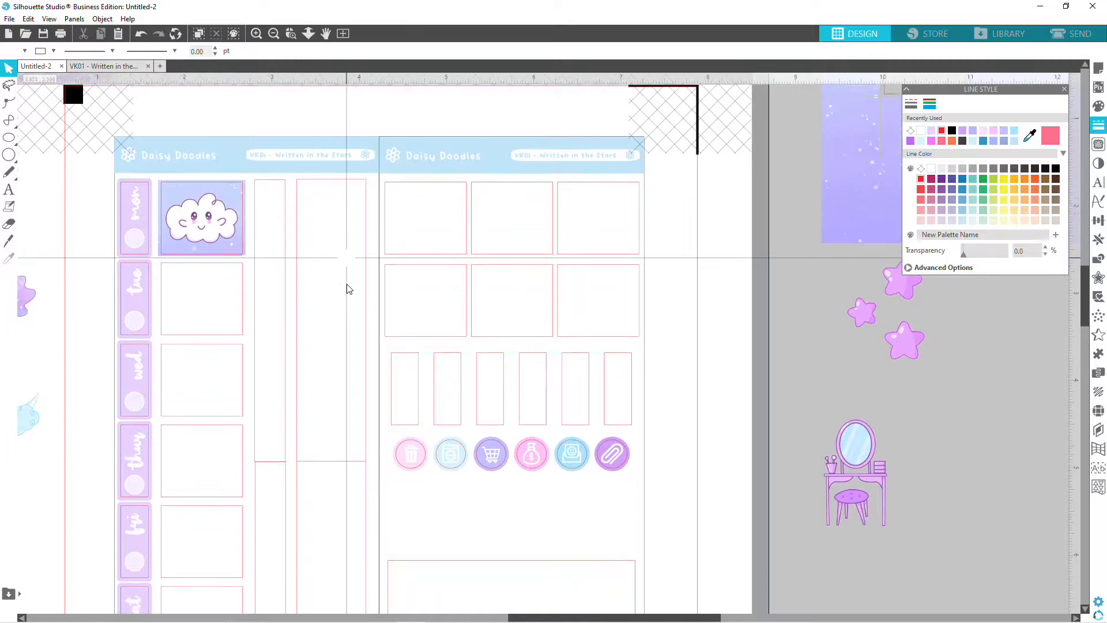
scroll(347, 288, "down", 3)
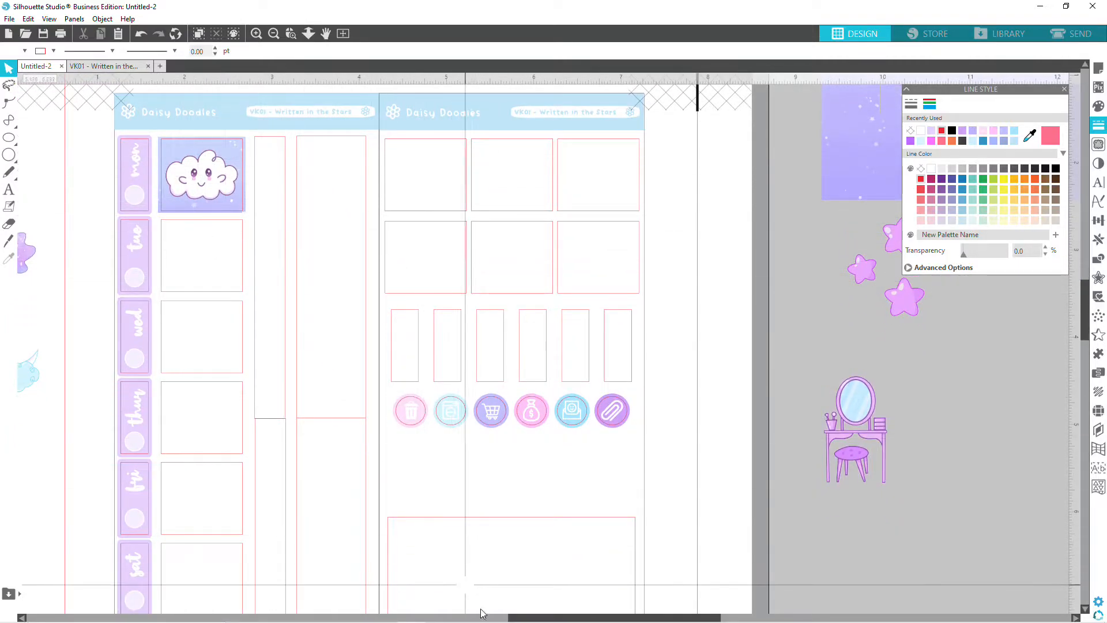
scroll(429, 601, "left", 5)
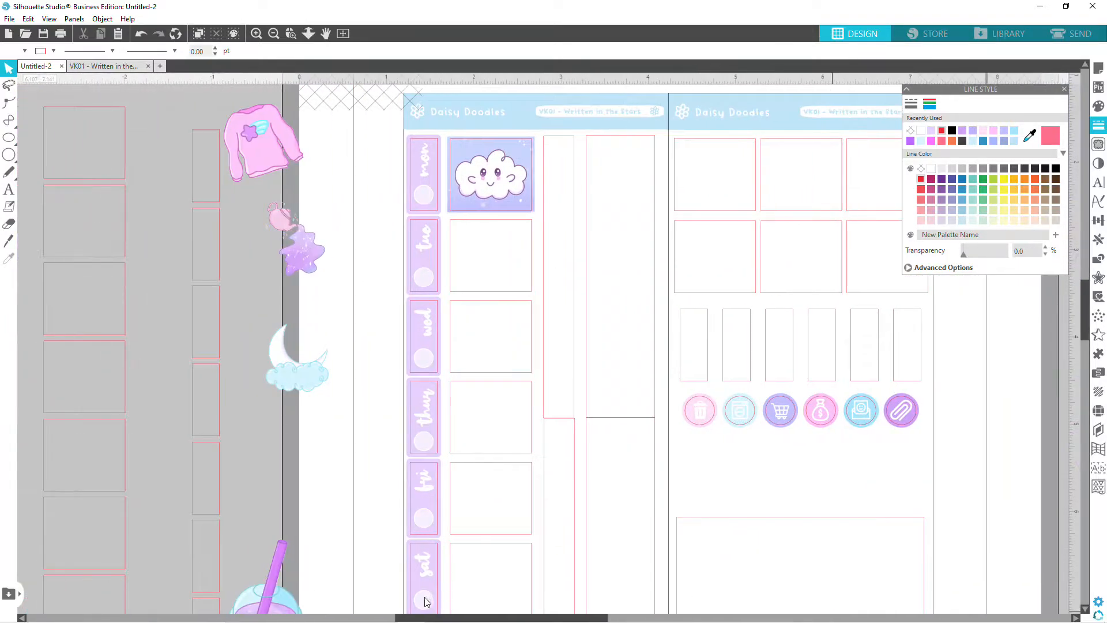
scroll(478, 362, "down", 3)
scroll(480, 362, "down", 10)
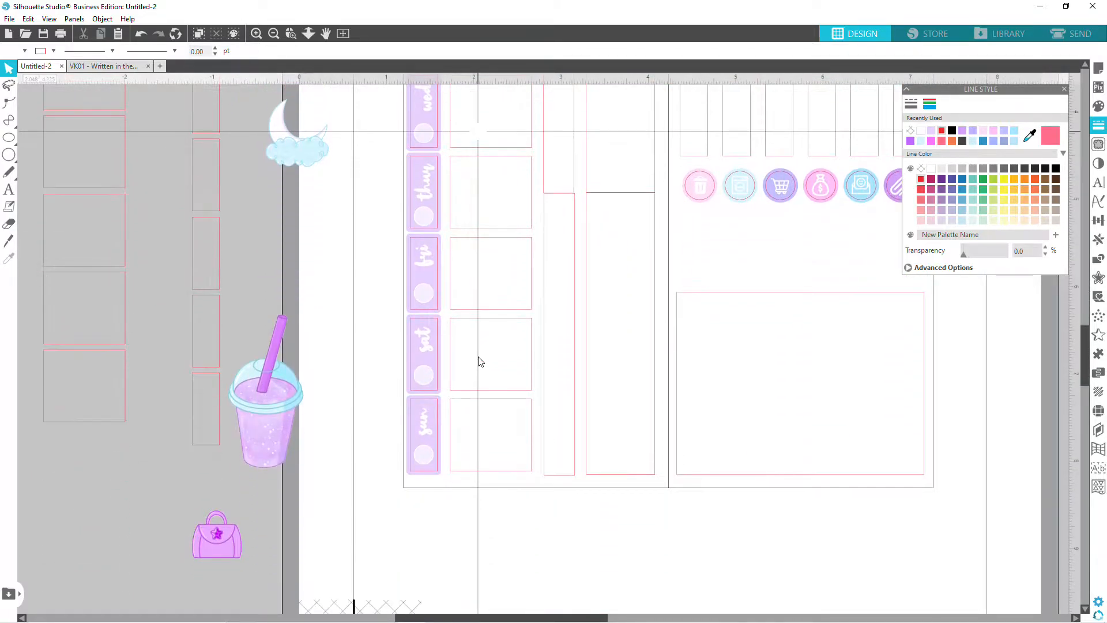
scroll(478, 362, "up", 8)
left_click_drag(267, 538, 373, 279)
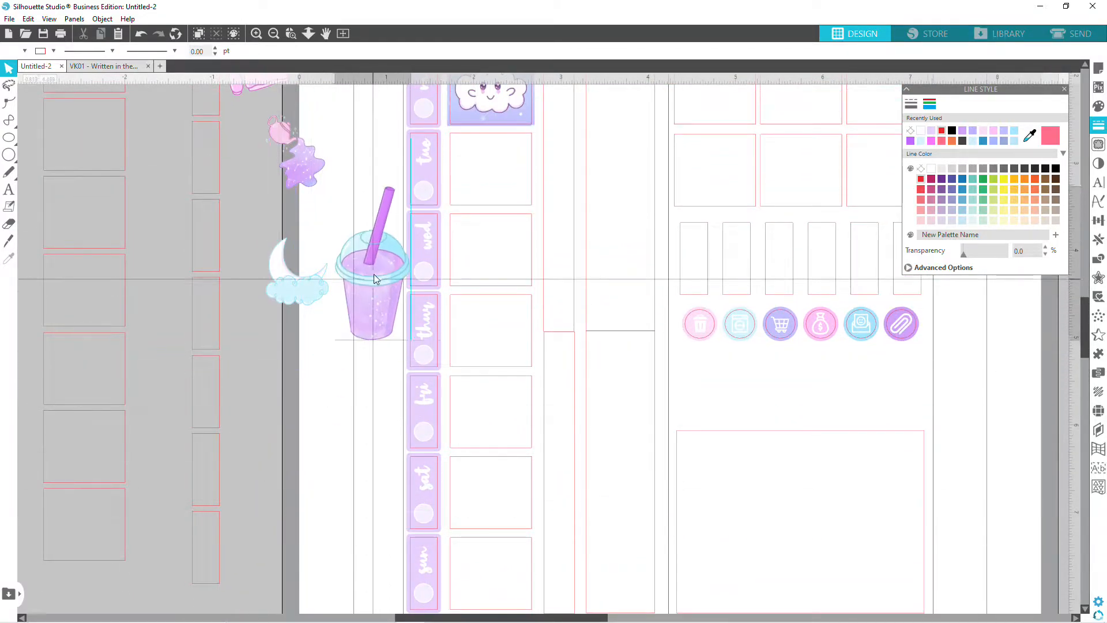
scroll(374, 276, "up", 10)
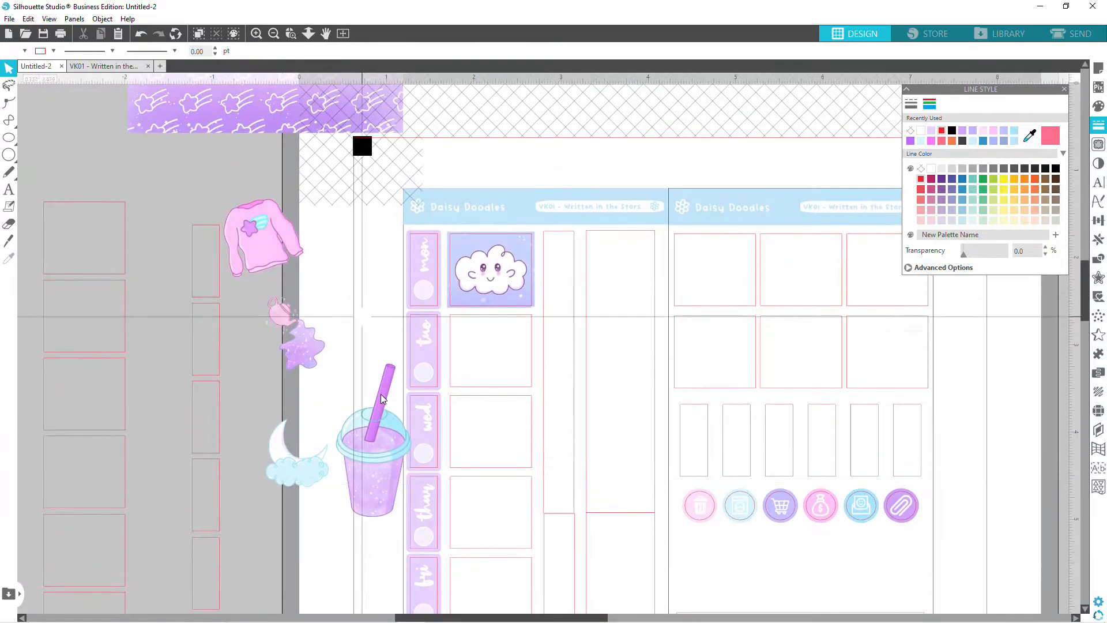
left_click(376, 380)
left_click_drag(415, 359, 377, 432)
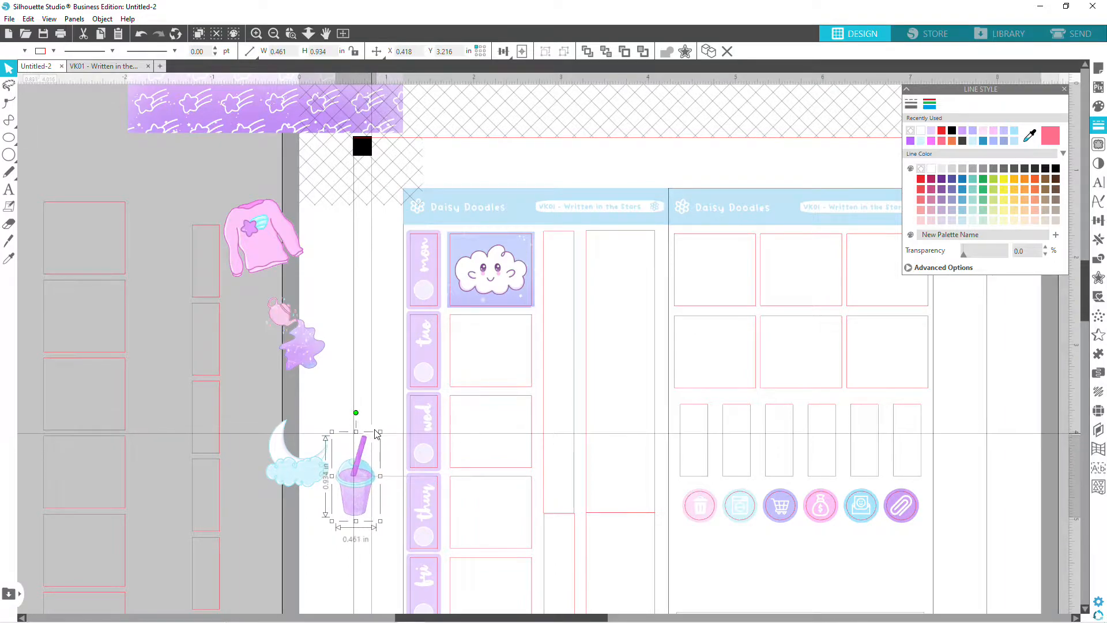
Move the drink cup into the Tuesday box and shrink it to about 0.34 by 0.68 in.
left_click_drag(359, 501, 493, 374)
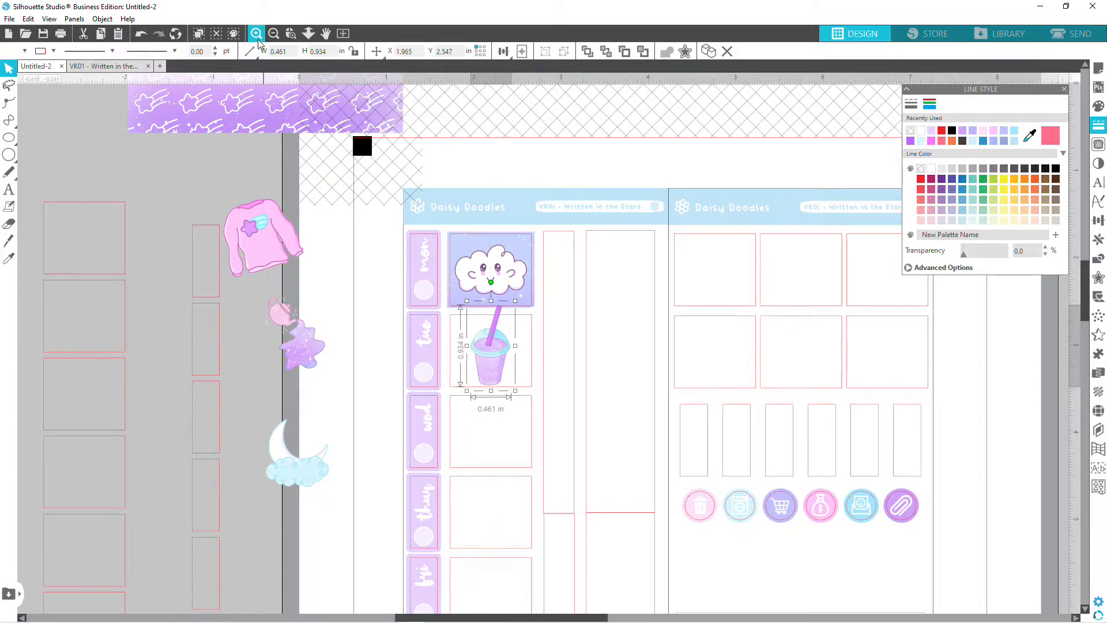
left_click(256, 33)
left_click(256, 33)
scroll(575, 464, "up", 1)
scroll(577, 463, "up", 3)
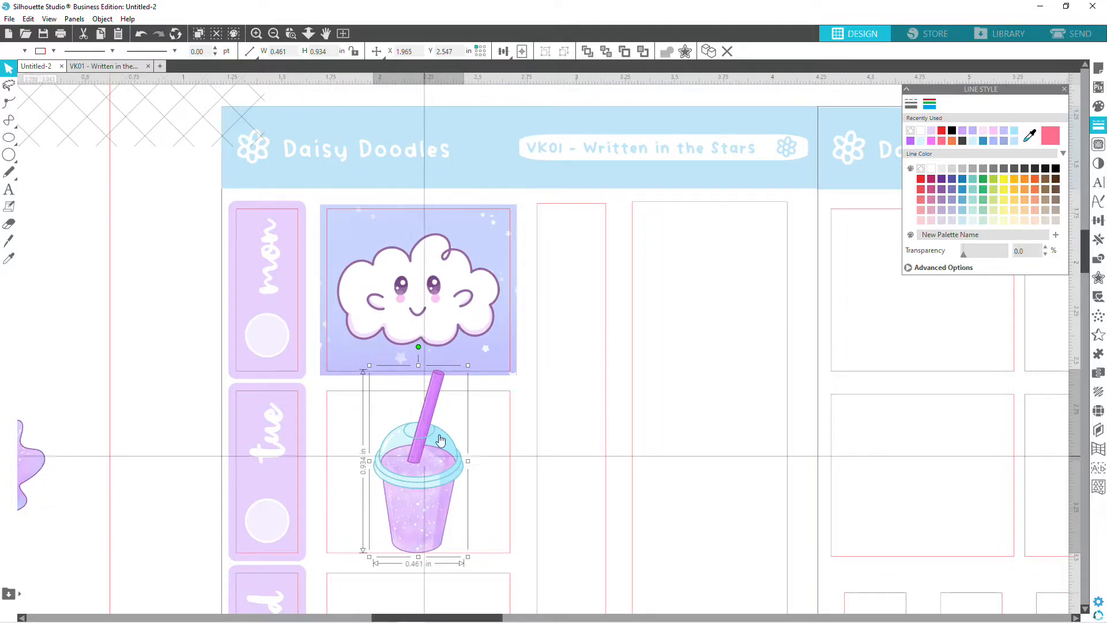
left_click_drag(418, 347, 423, 313)
left_click_drag(470, 367, 443, 414)
left_click_drag(409, 537, 397, 511)
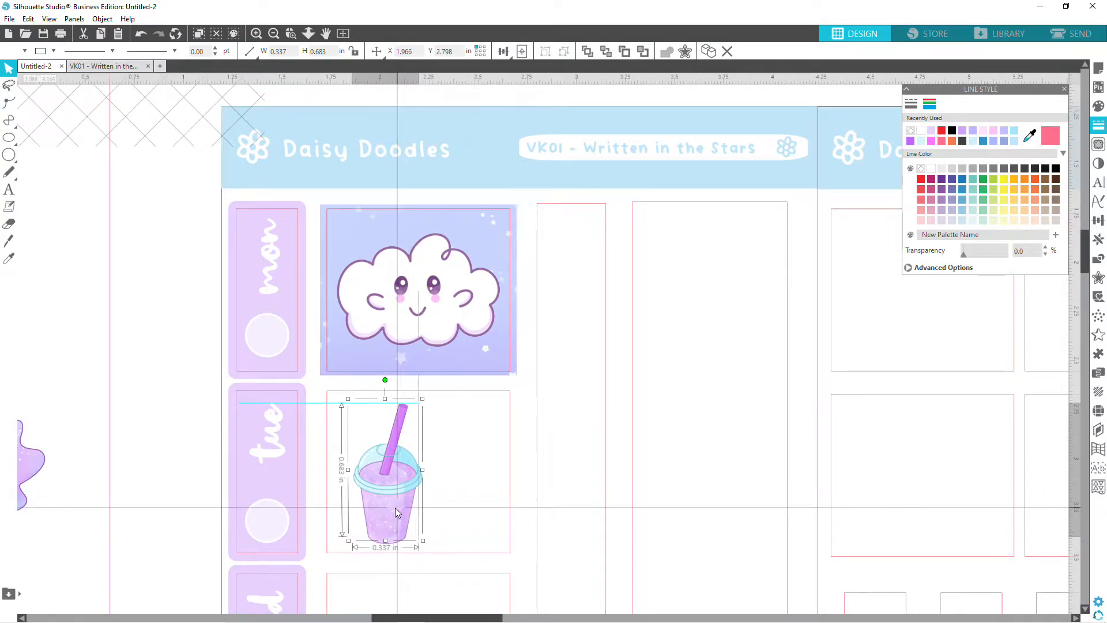
Enlarge the drink cup to about 0.40 by 0.80 in and place it at the left side of the Tuesday box.
left_click_drag(423, 397, 440, 397)
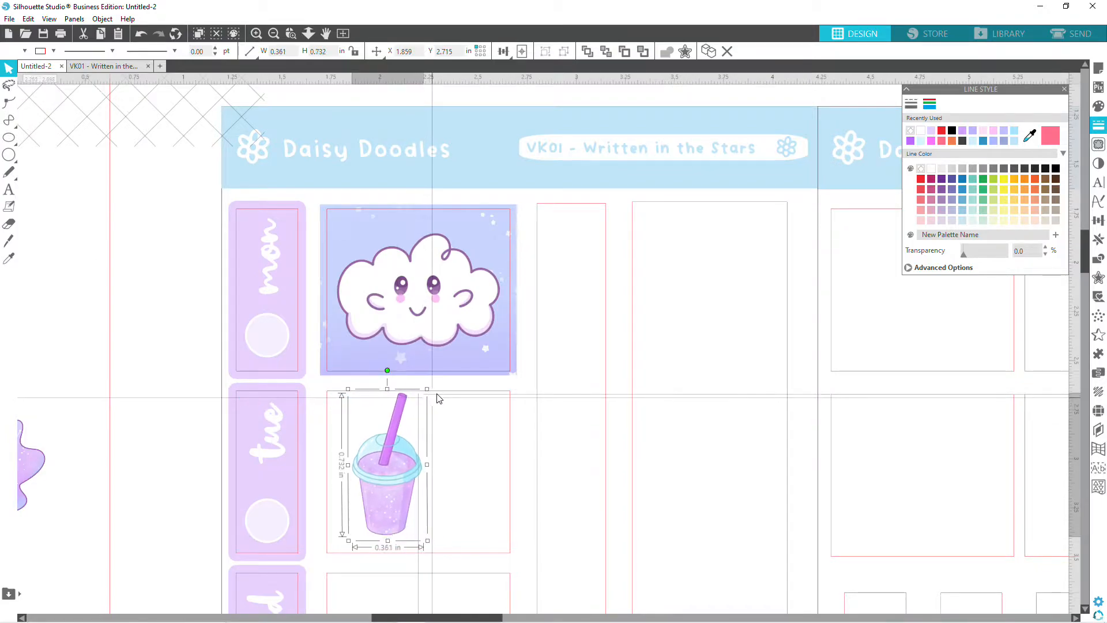
left_click_drag(392, 475, 384, 485)
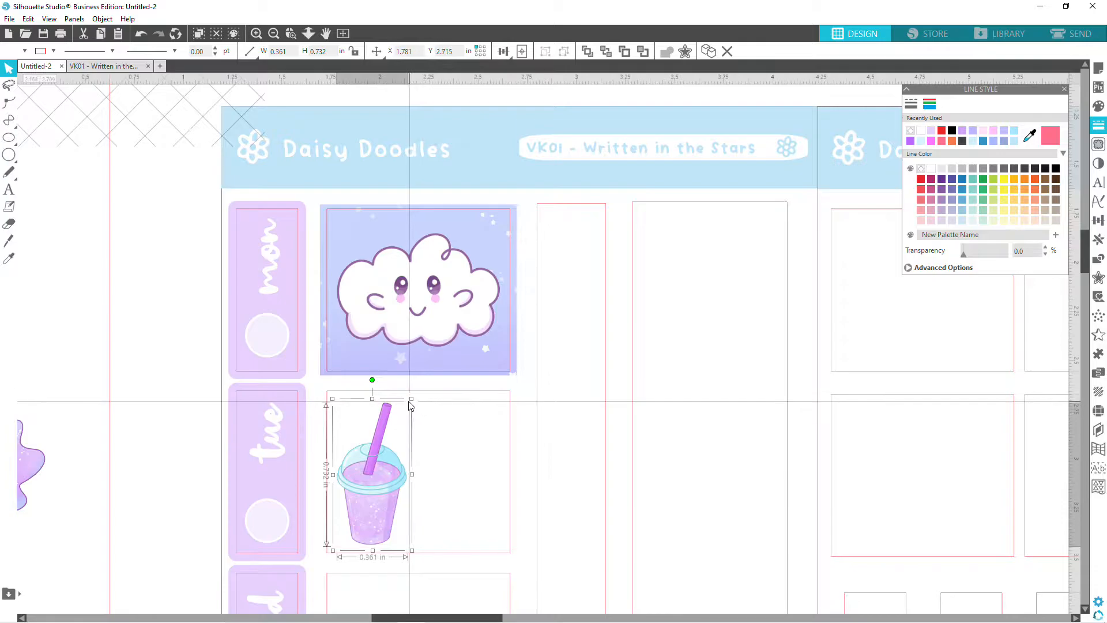
left_click_drag(411, 401, 428, 391)
left_click_drag(379, 469, 376, 485)
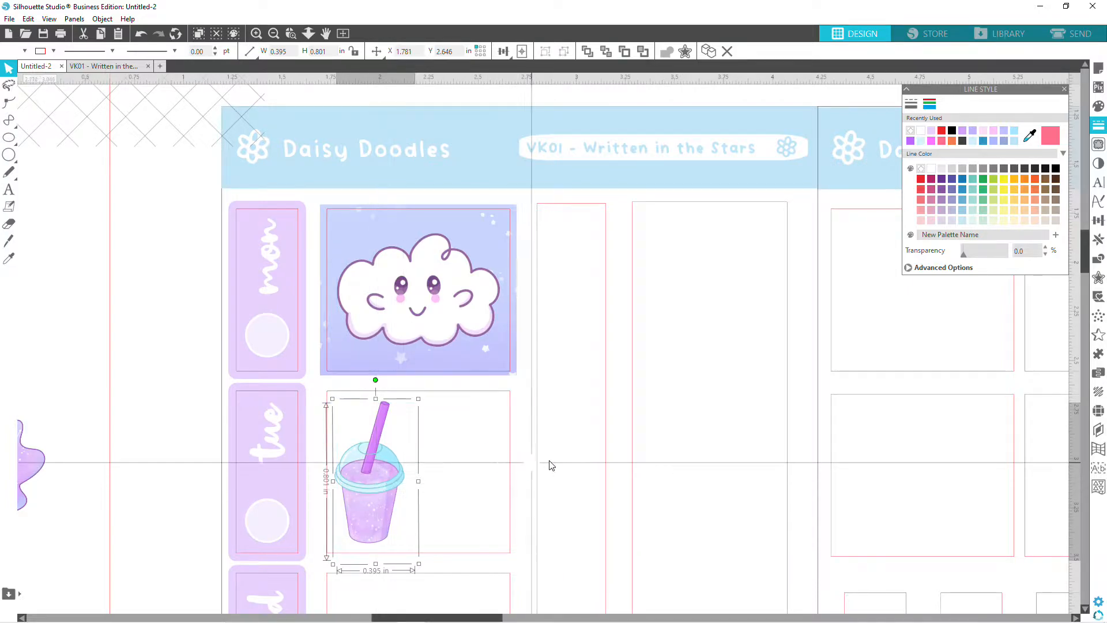
left_click(547, 464)
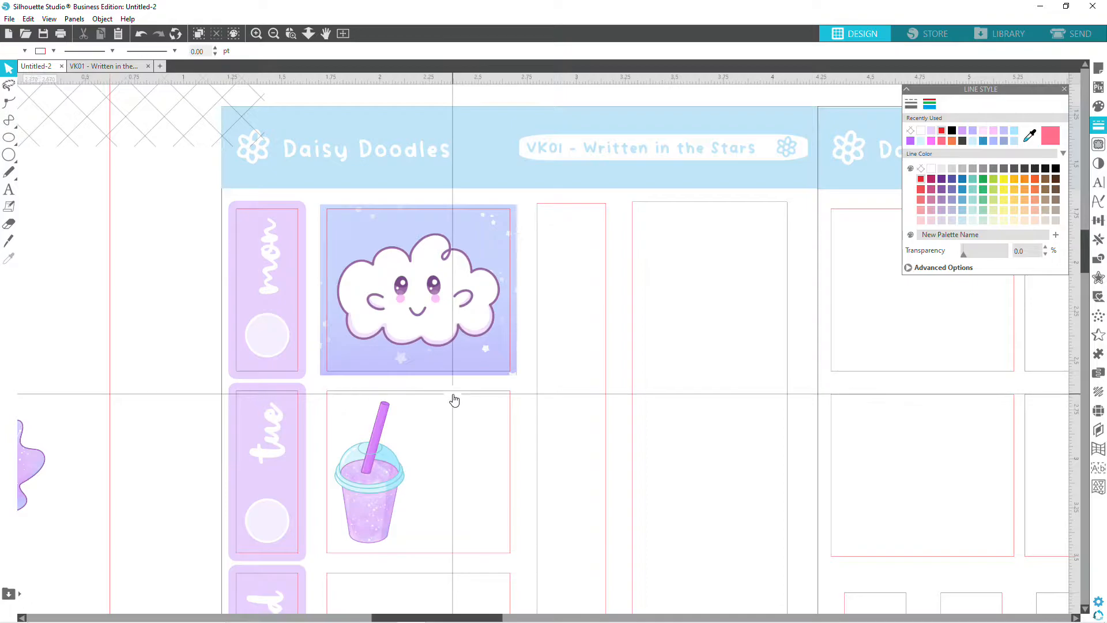
Offset the Tuesday box outline outward by 0.045 in with rounded corners.
left_click(455, 396)
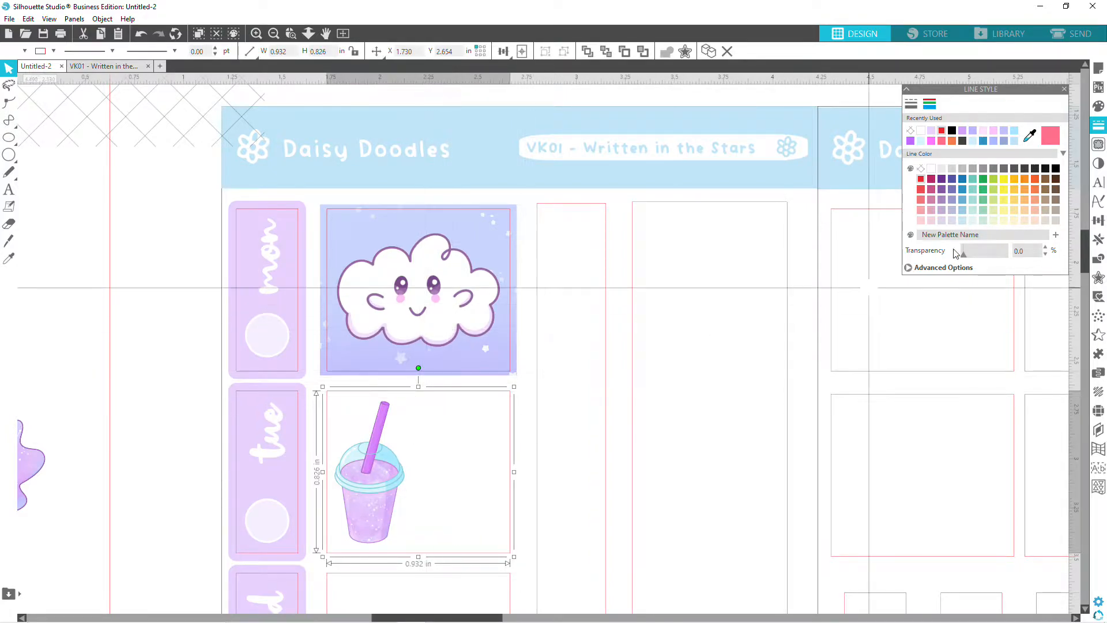
left_click(1099, 279)
left_click(934, 121)
left_click(1036, 156)
left_click(1036, 157)
left_click(1036, 156)
left_click(1037, 157)
left_click(1036, 156)
left_click(1036, 156)
left_click(1036, 156)
left_click(1035, 157)
left_click(1036, 156)
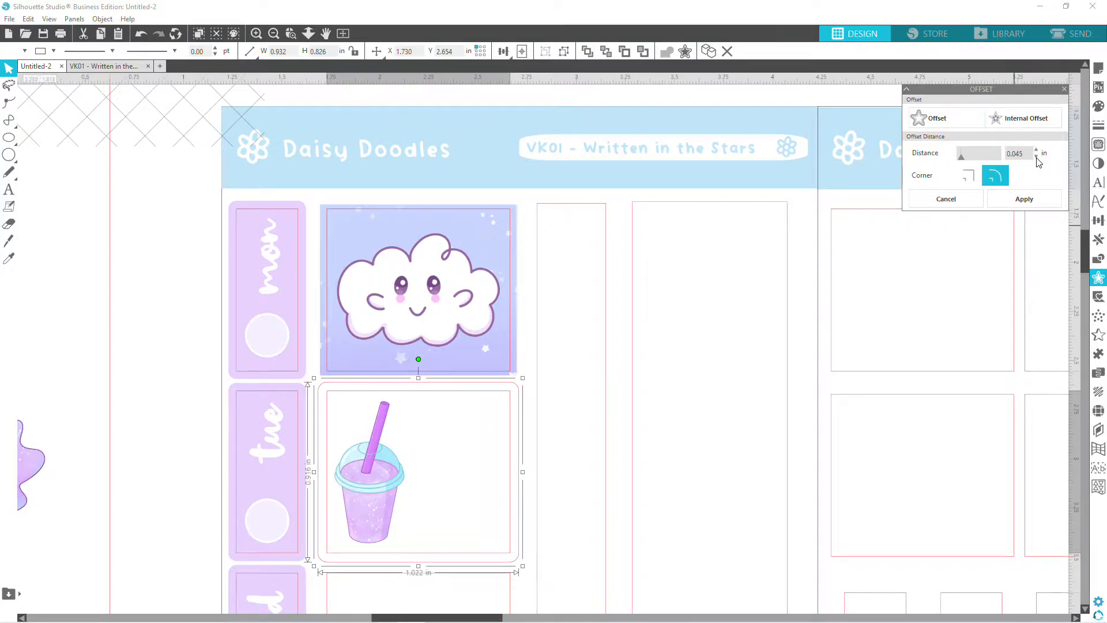
Try several pastel fills on the Tuesday box's outer offset shape, finish with lavender blue, and remove its outline.
left_click(1098, 144)
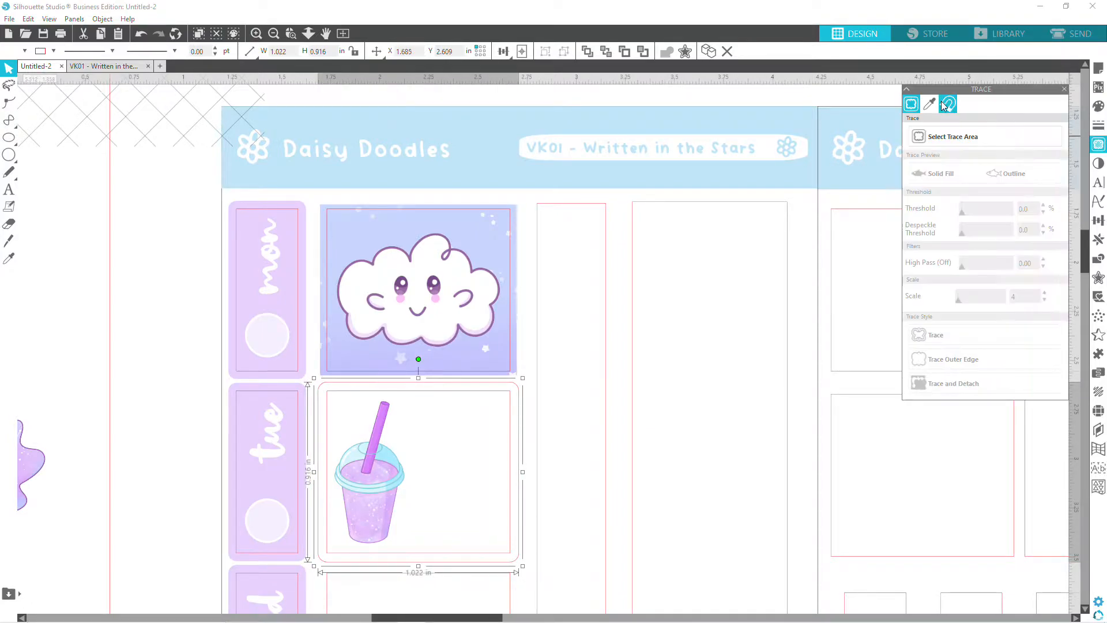
left_click(1098, 106)
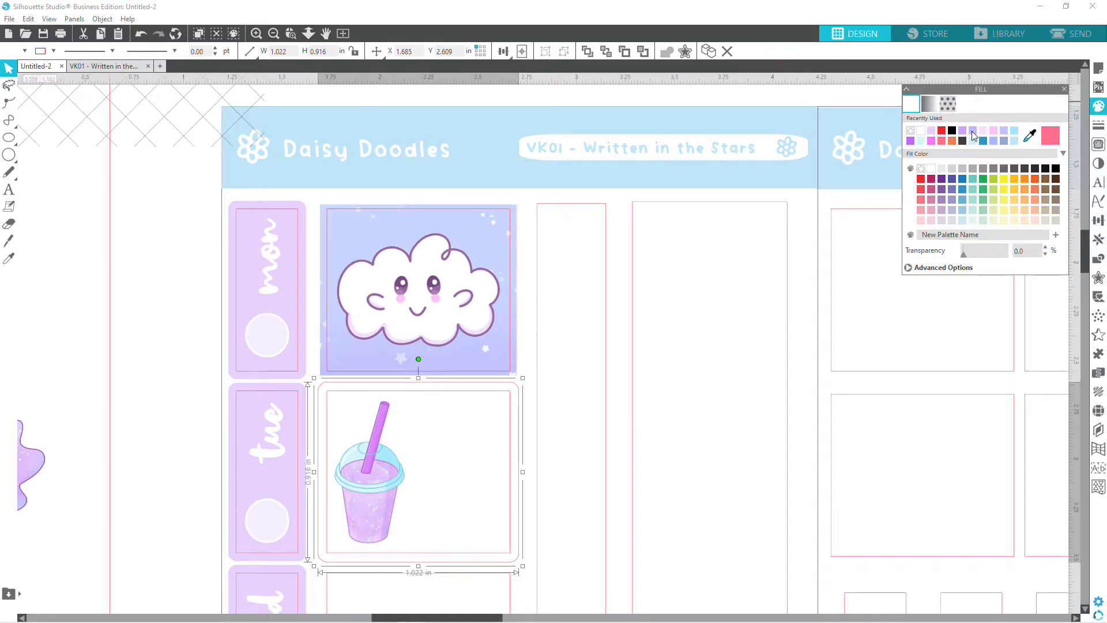
left_click(1014, 132)
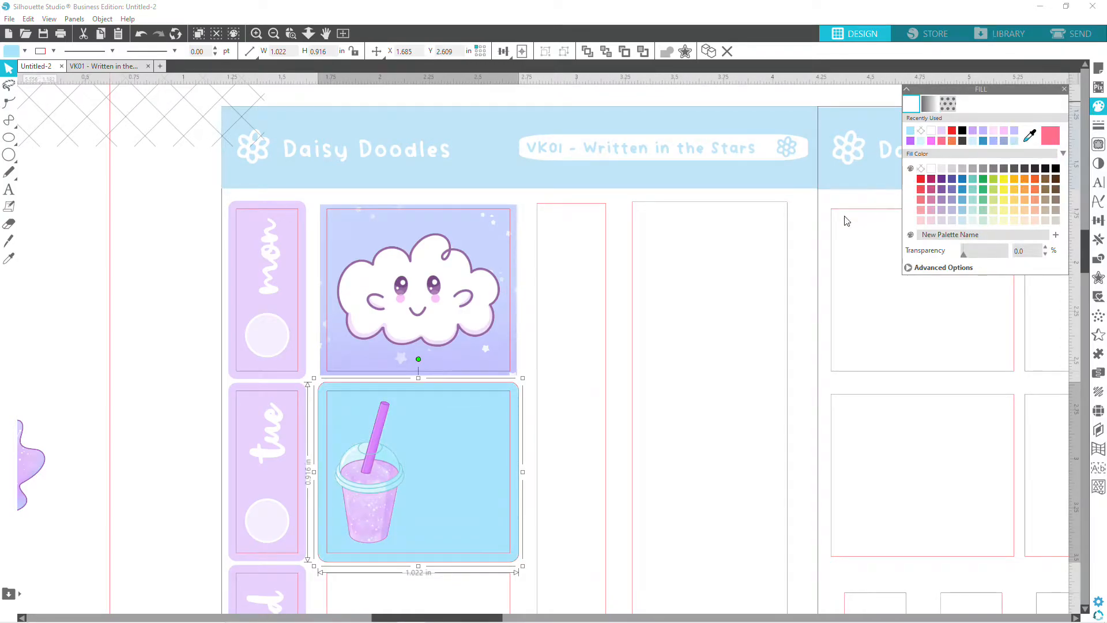
left_click(1015, 133)
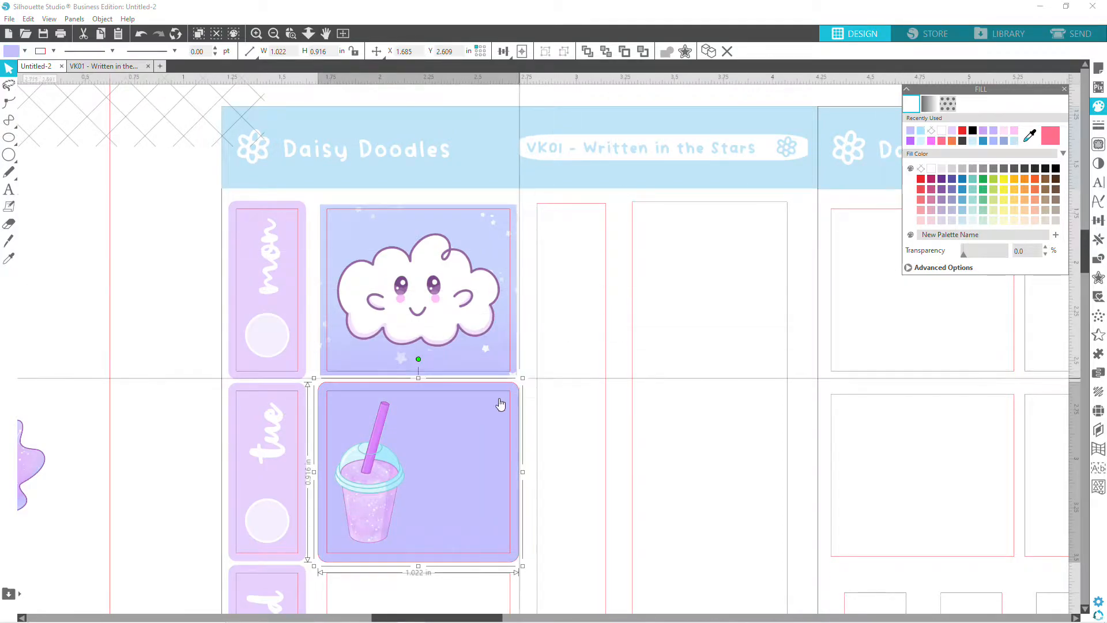
left_click(953, 132)
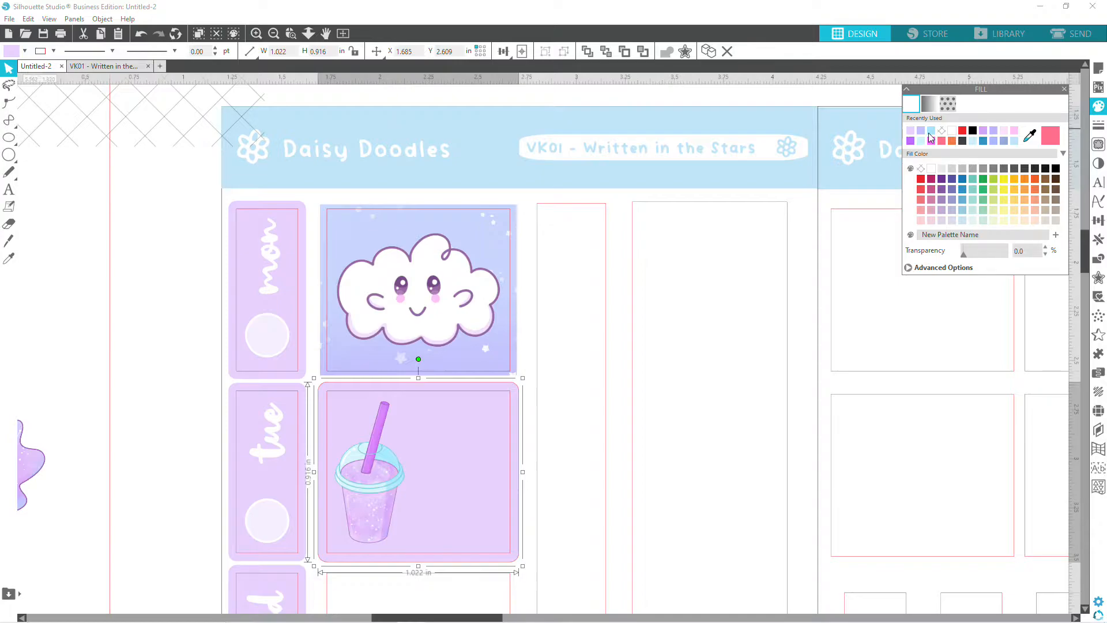
left_click(921, 141)
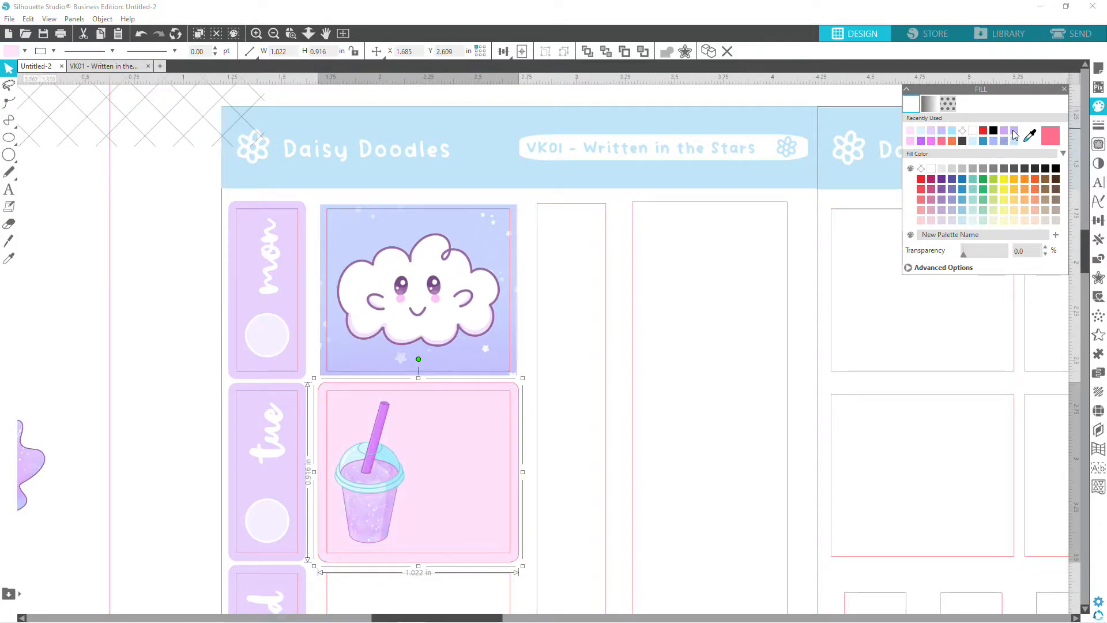
left_click(916, 140)
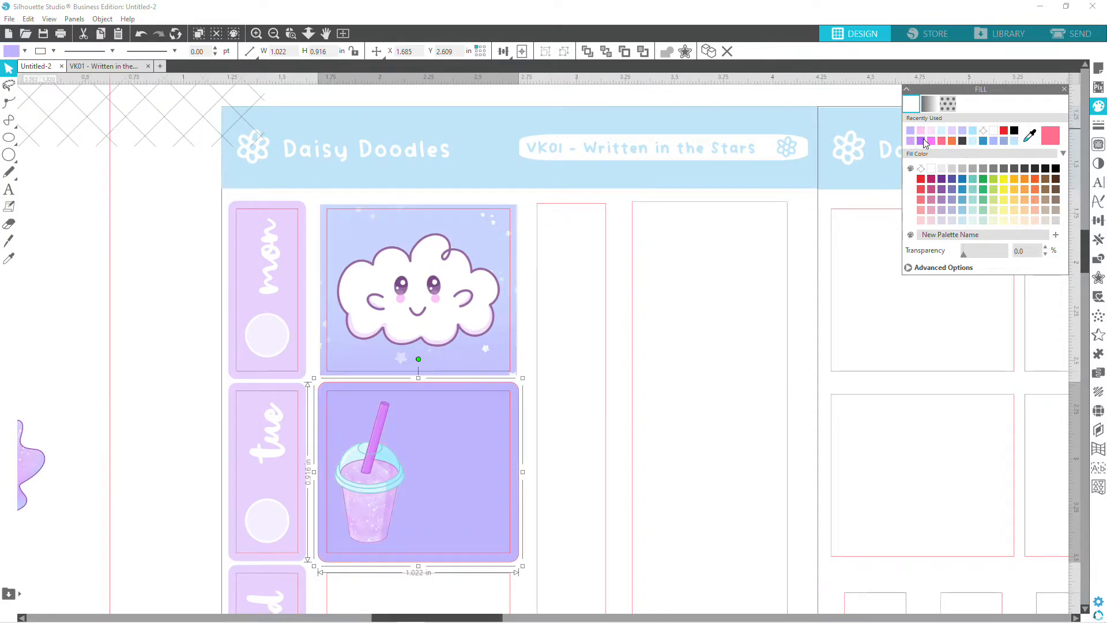
left_click(931, 131)
left_click(952, 131)
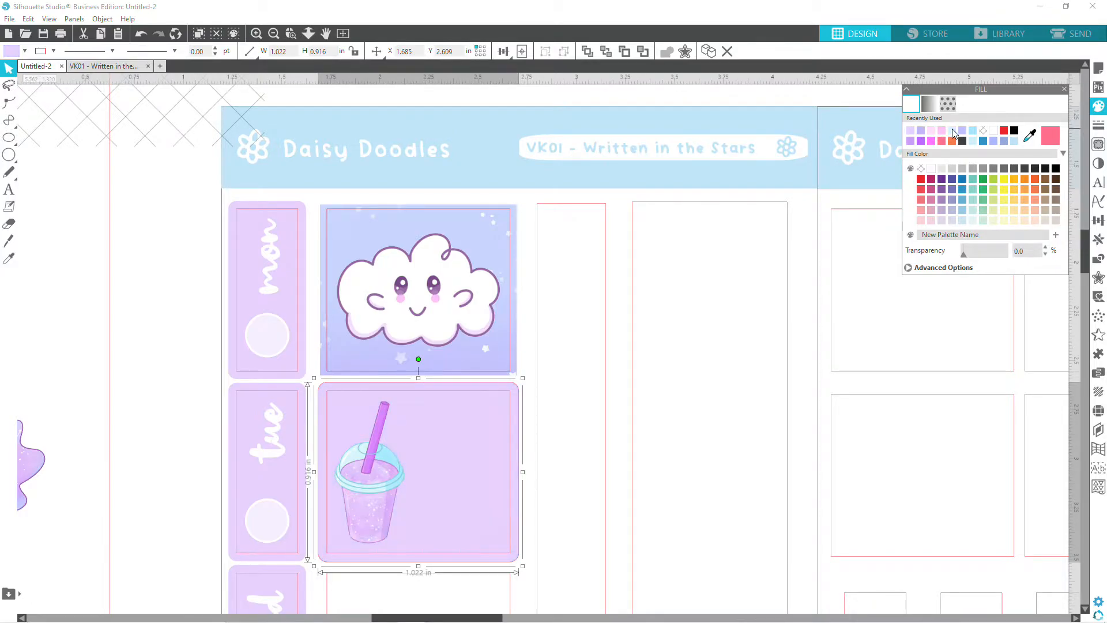
left_click(962, 131)
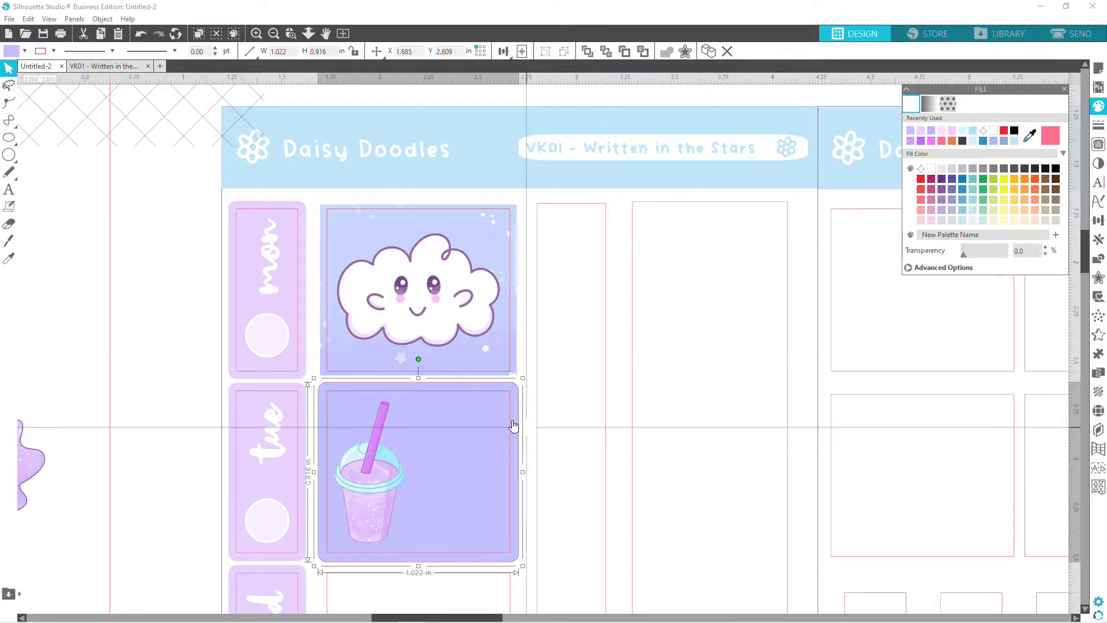
left_click(1098, 125)
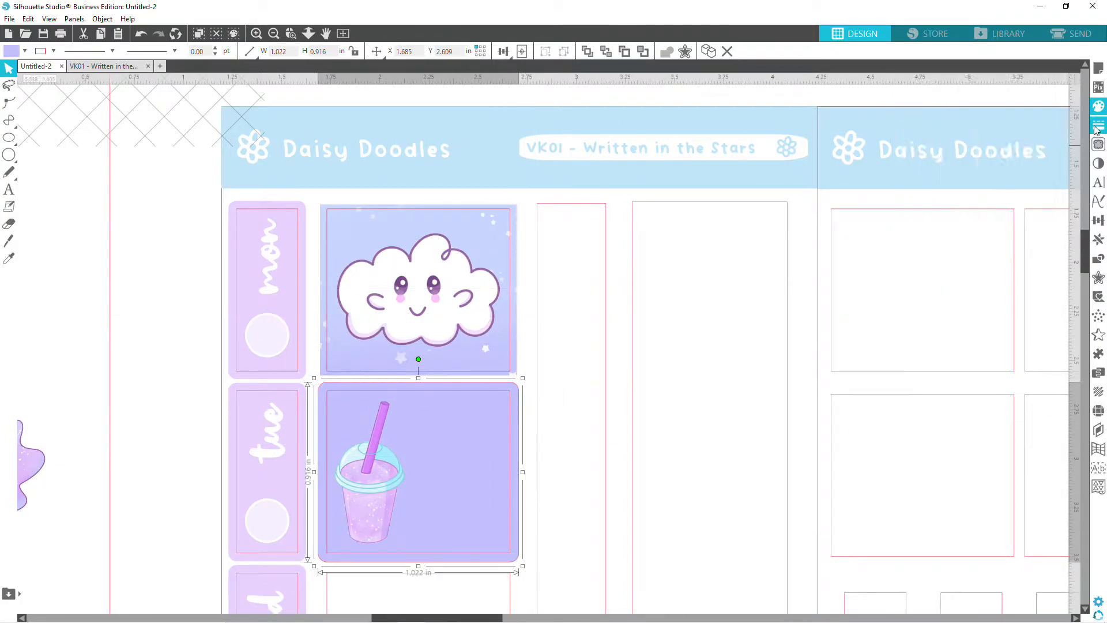
left_click(929, 105)
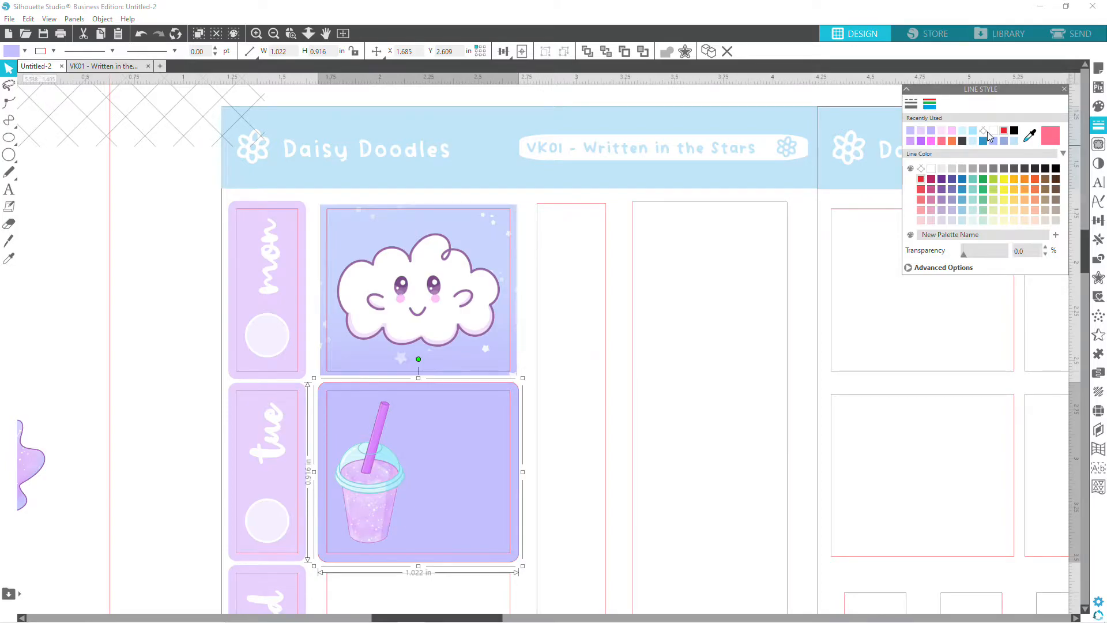
Create an internal offset of the Tuesday box outline at 0.085 in with square corners.
left_click(461, 396)
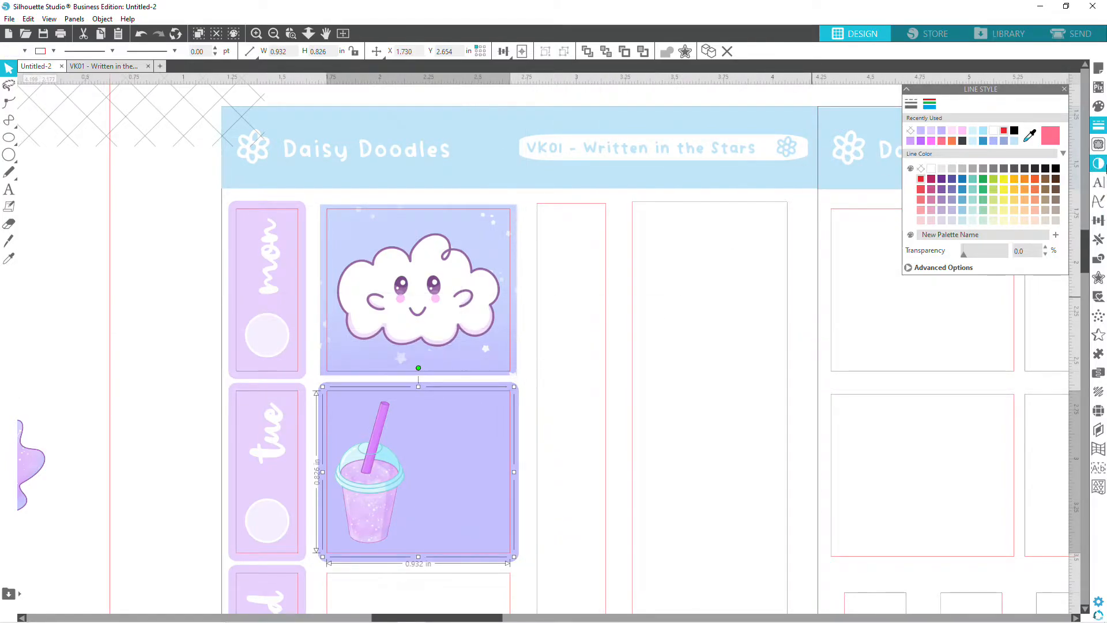
left_click(1098, 335)
left_click(1023, 118)
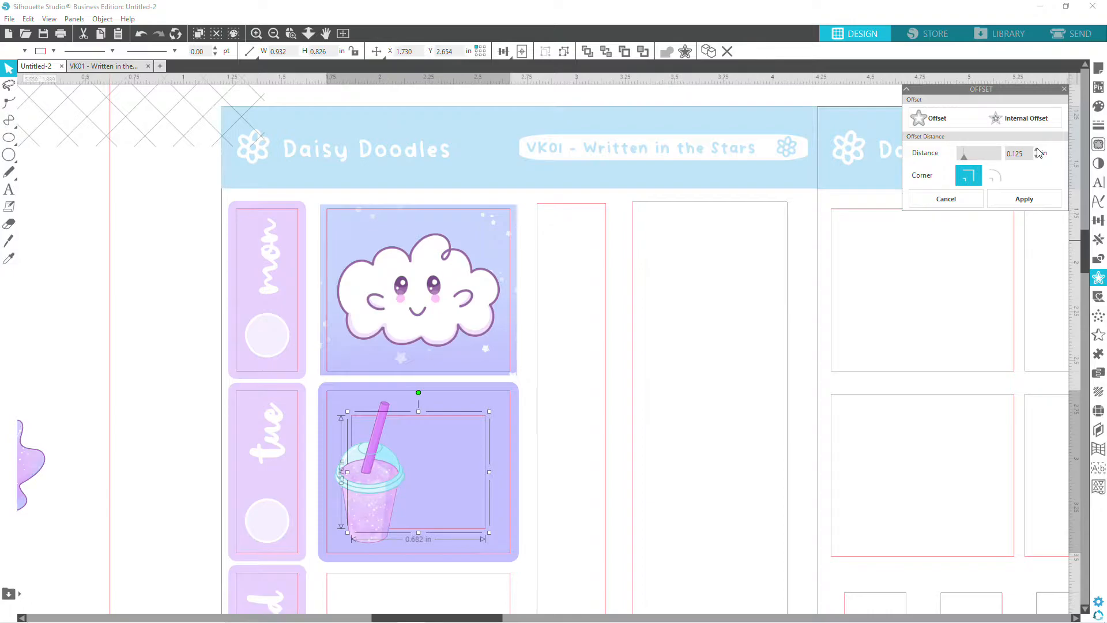
left_click(1036, 156)
left_click(1036, 157)
left_click(1036, 157)
left_click(1036, 157)
left_click(1036, 157)
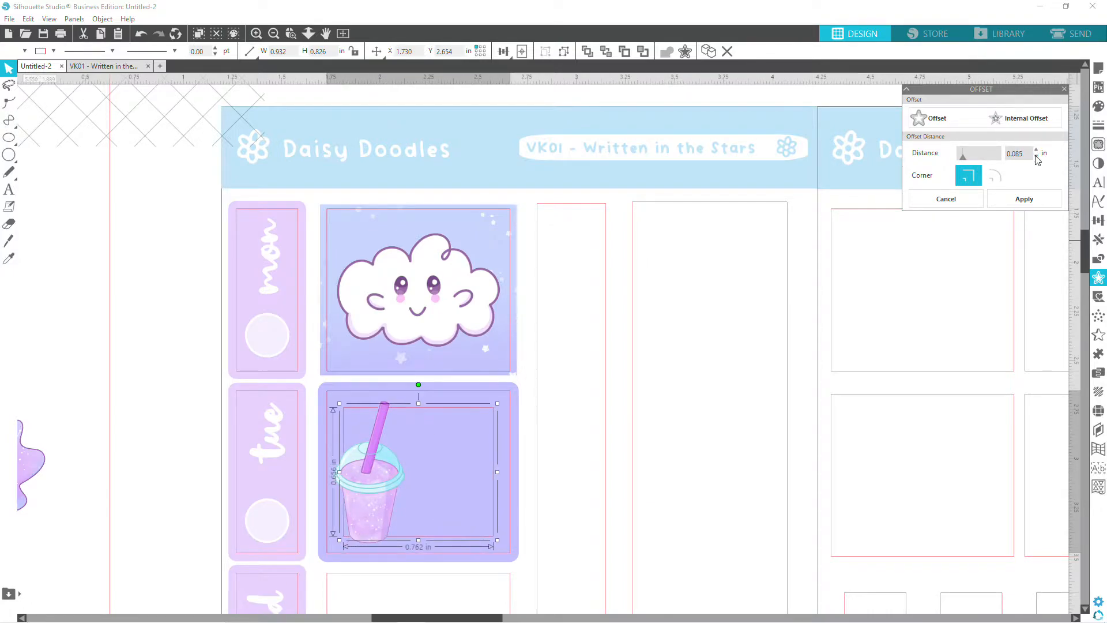
left_click(1024, 198)
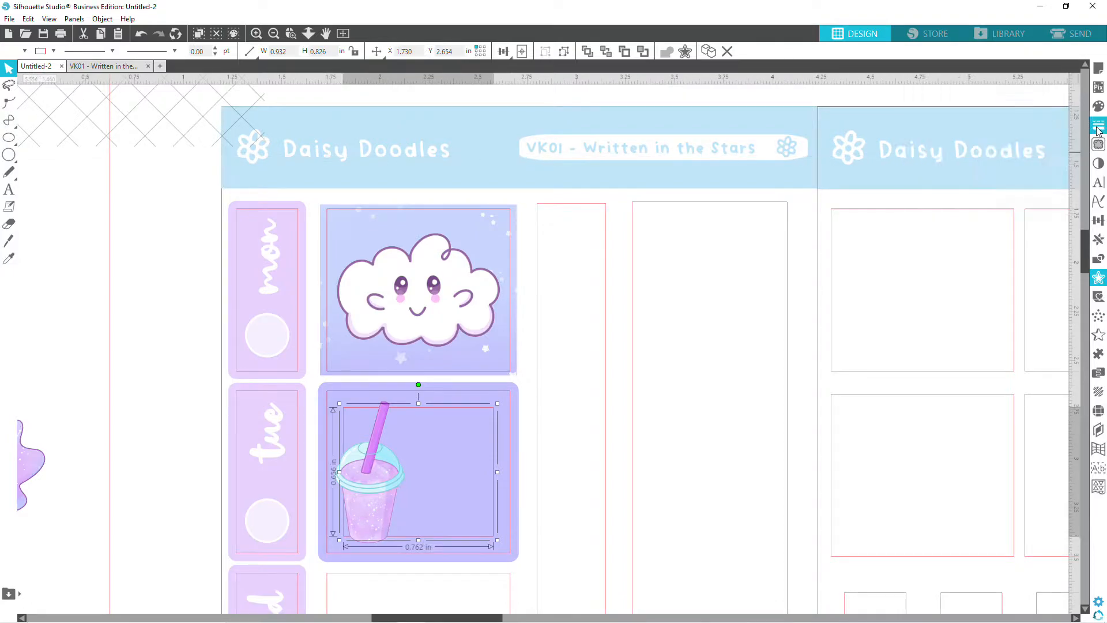
Give the Tuesday box's inner offset a white line 3.00 pt thick to form a frame.
left_click(929, 104)
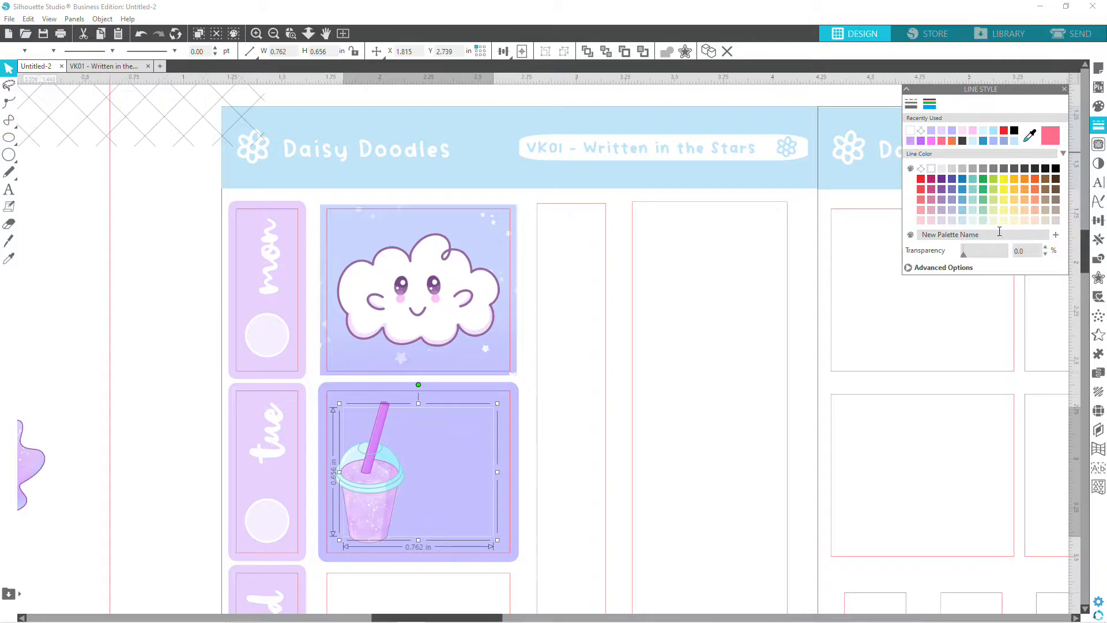
left_click(911, 103)
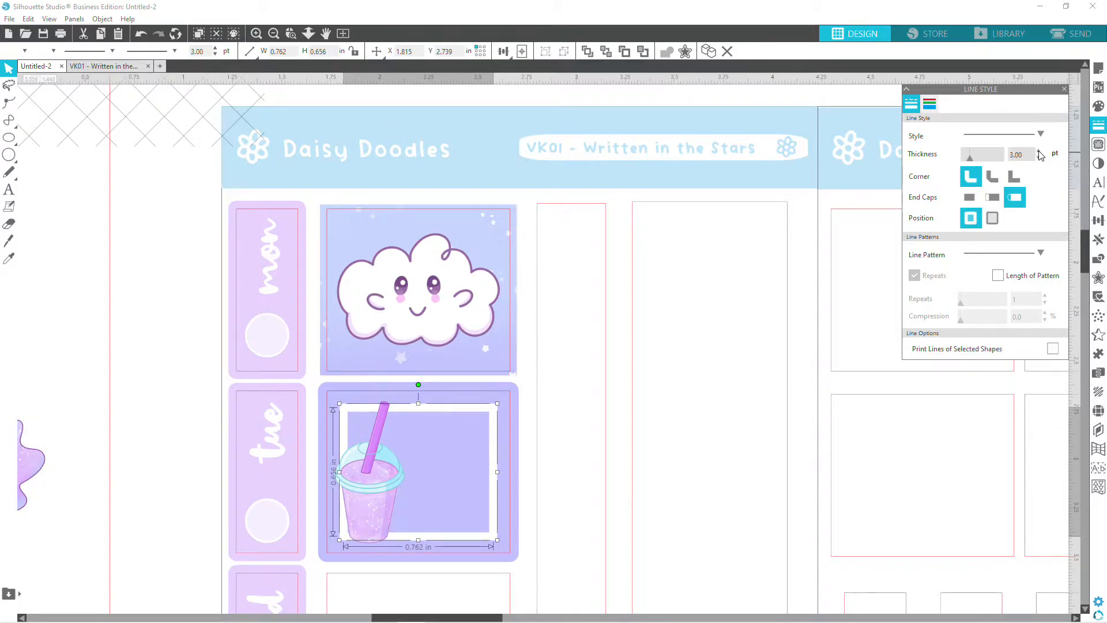
left_click(593, 321)
Move the drink cup to the right side of the white frame in the Tuesday box.
left_click(375, 457)
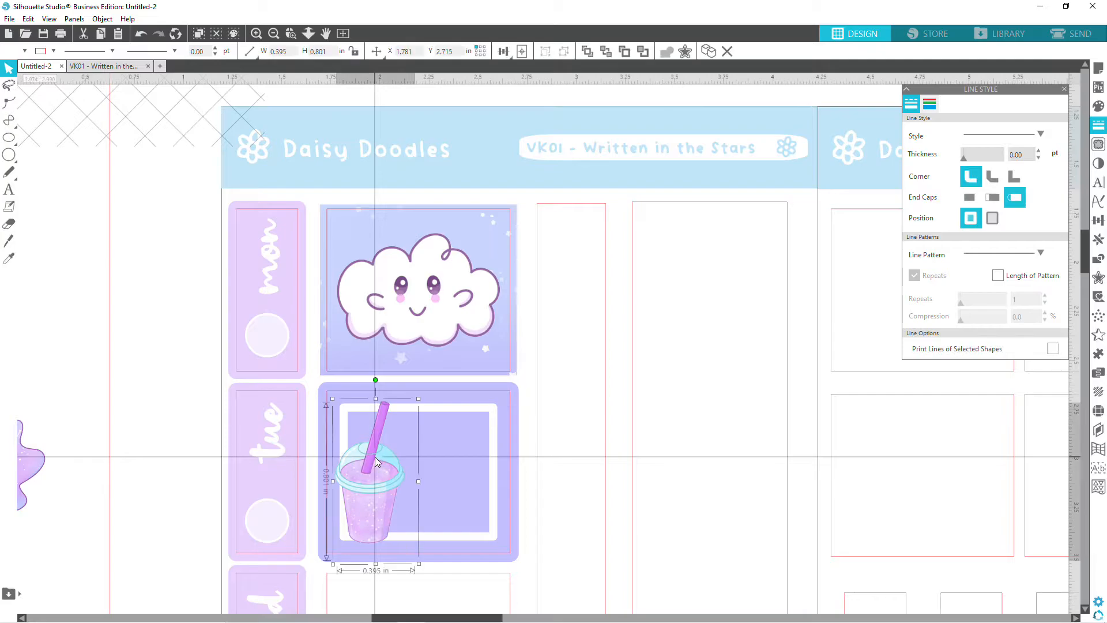
left_click_drag(375, 456, 447, 459)
Try a horizontal flip on the drink cup and undo it.
right_click(448, 459)
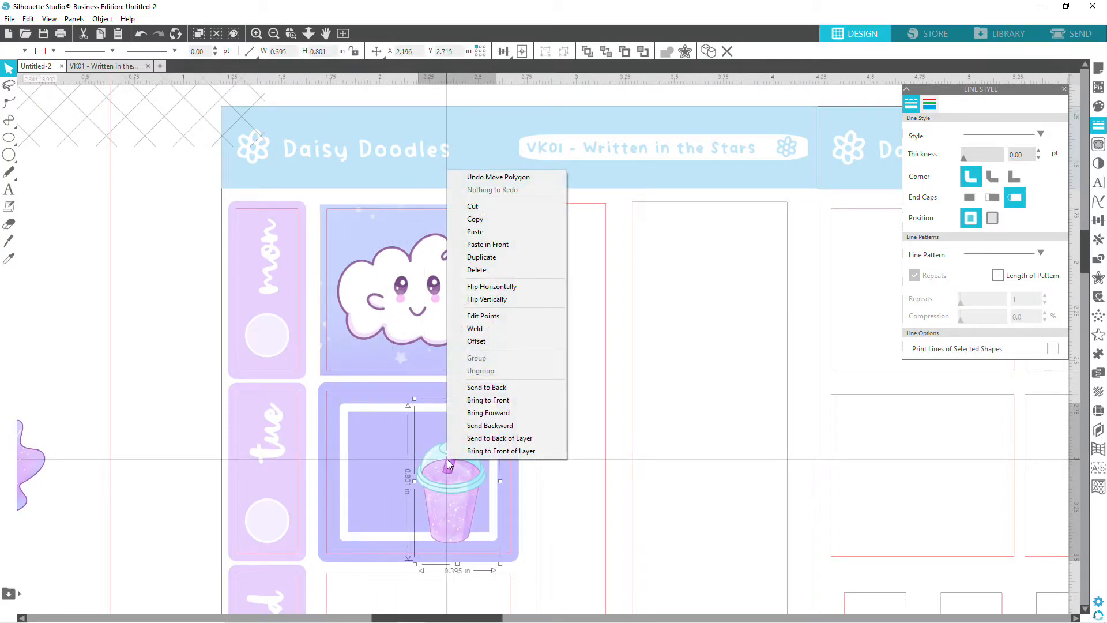
left_click(486, 300)
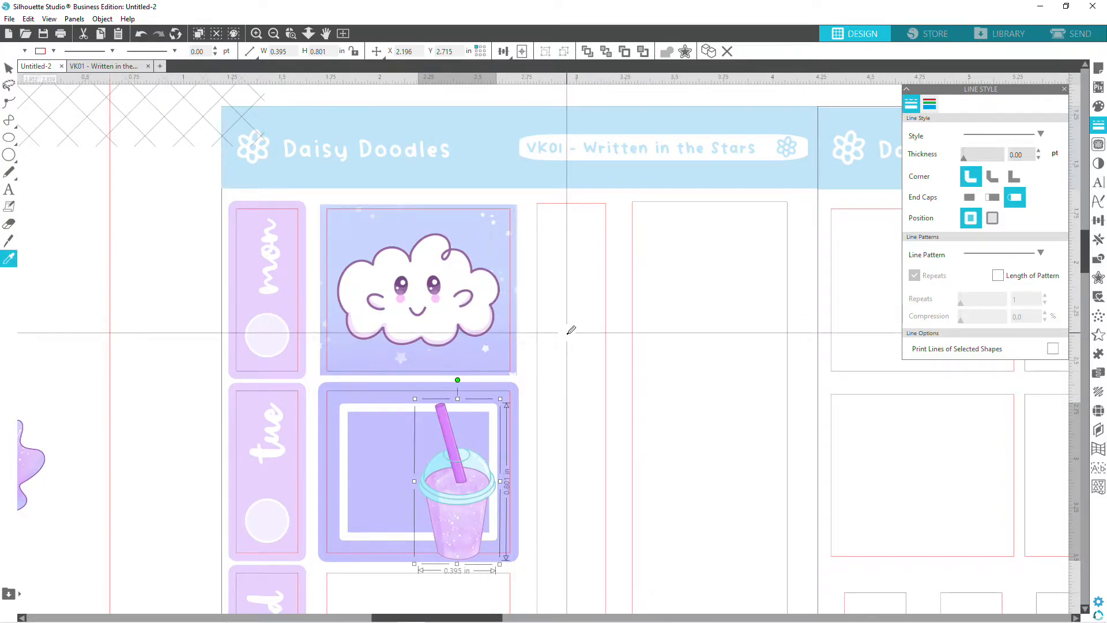
key("ctrl+z")
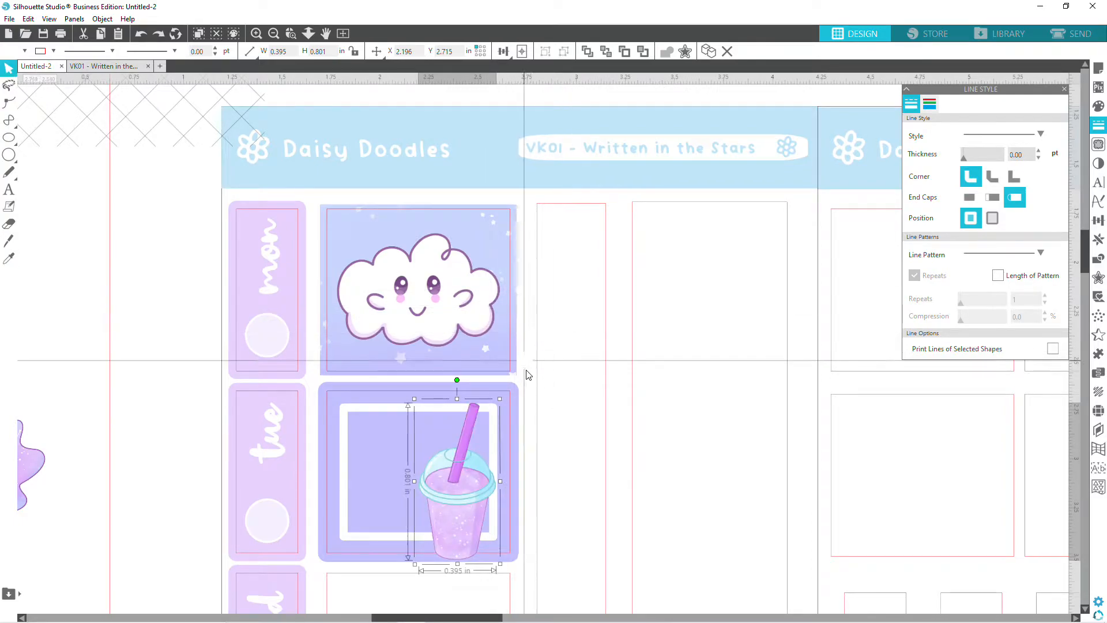
left_click(558, 411)
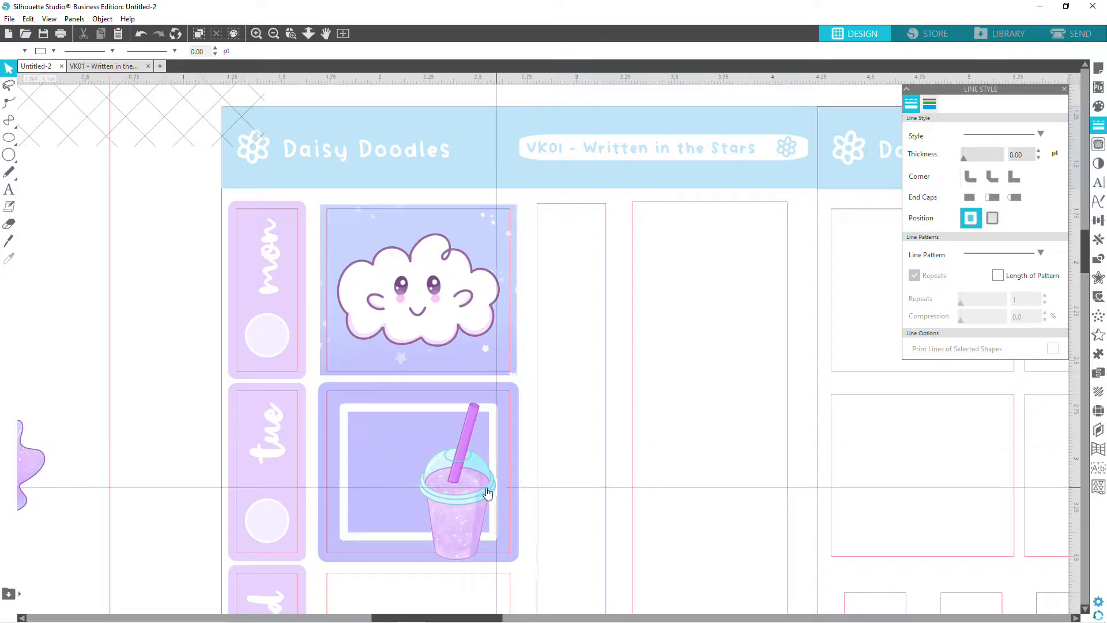
Shrink the drink cup to about 0.33 by 0.68 in and place it just inside the right edge of Tuesday's white frame.
left_click_drag(459, 533, 437, 486)
left_click(578, 504)
left_click_drag(462, 390, 431, 412)
left_click_drag(409, 490, 460, 475)
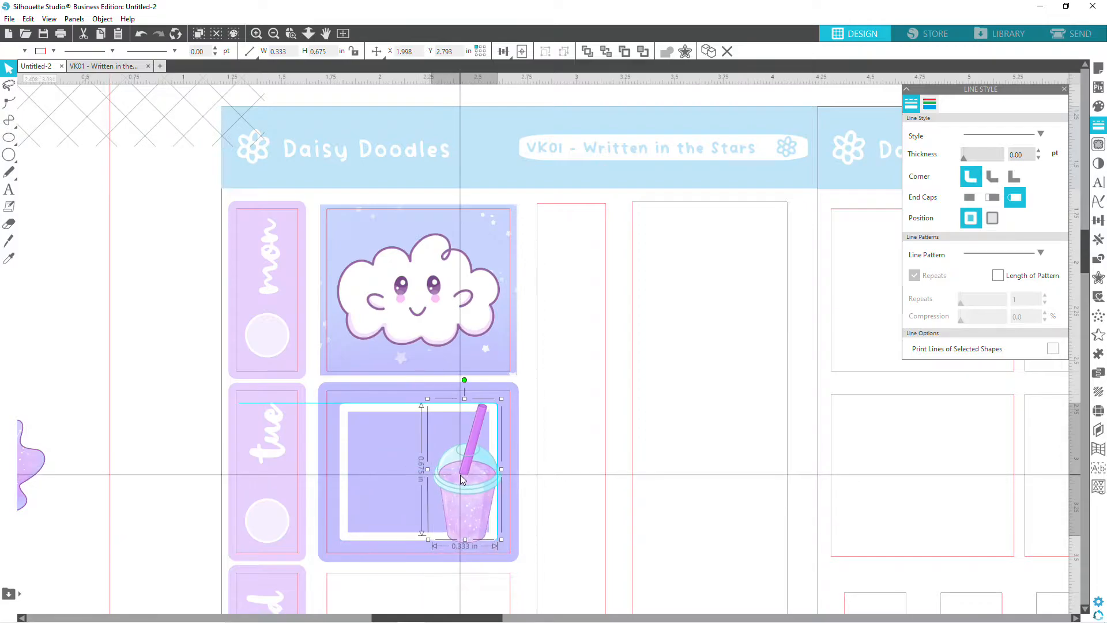
left_click(582, 466)
scroll(582, 463, "down", 2)
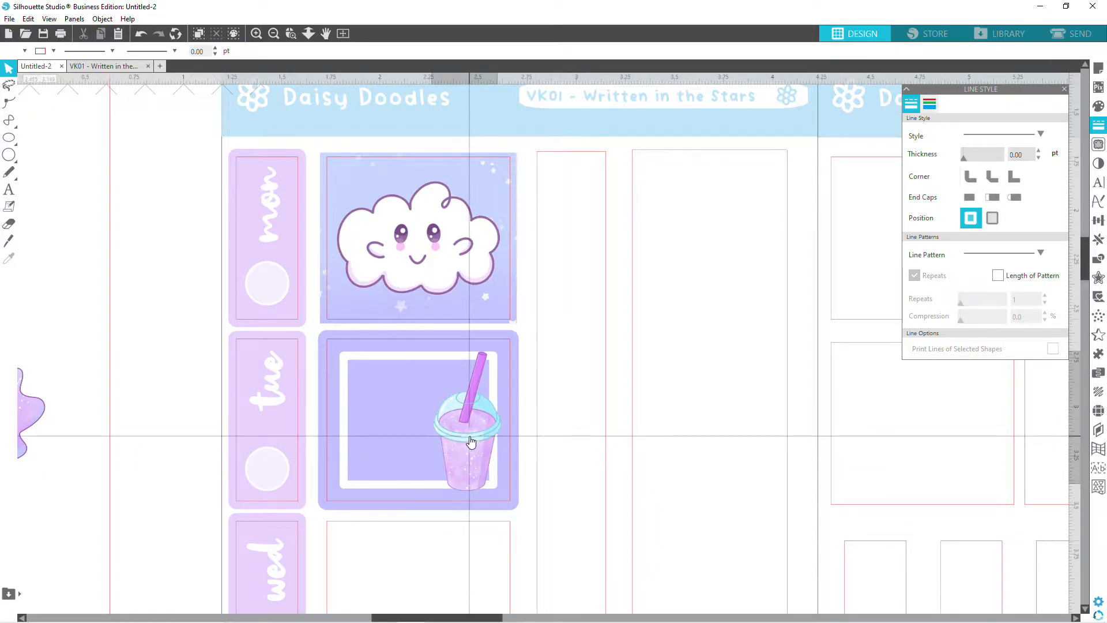
left_click_drag(465, 434, 451, 434)
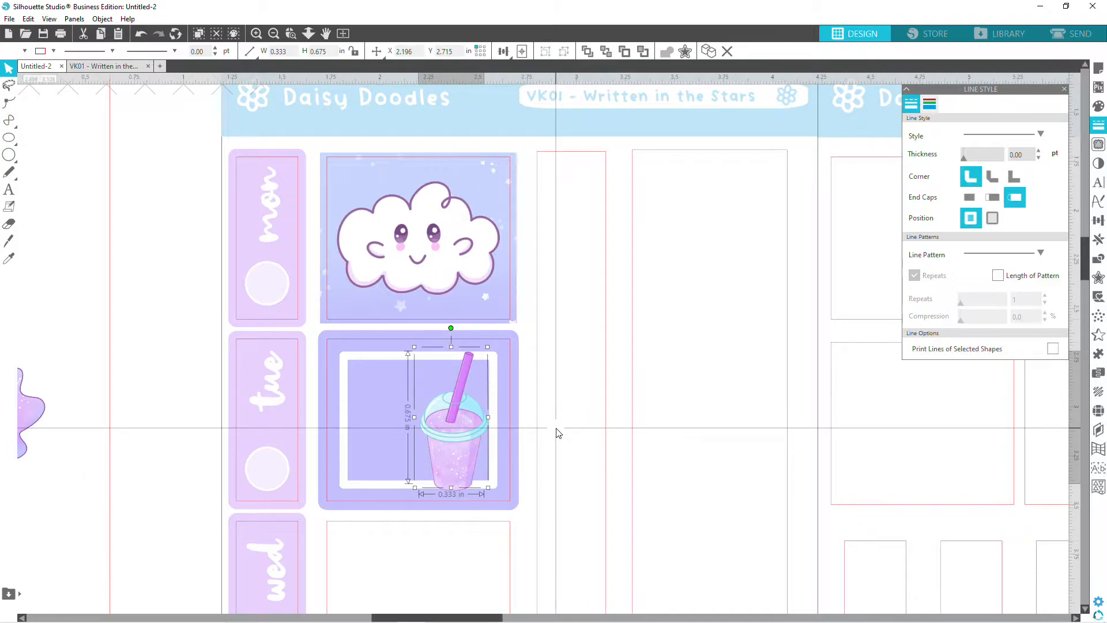
Duplicate the drink cup in the Tuesday box and fill the copy with solid purple.
key("ctrl+d")
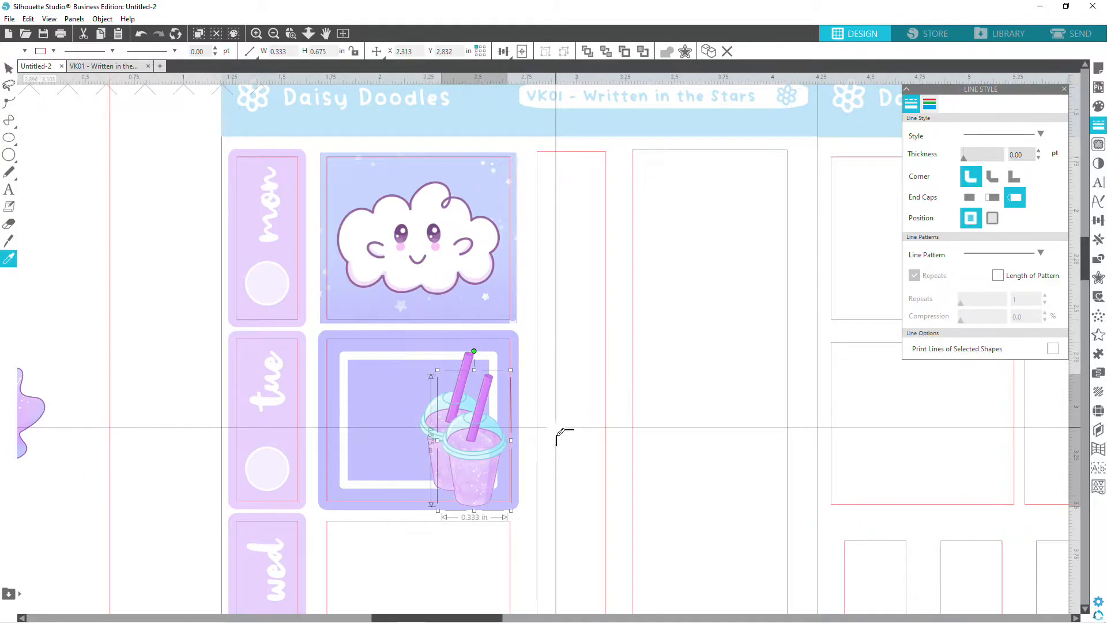
left_click(1100, 107)
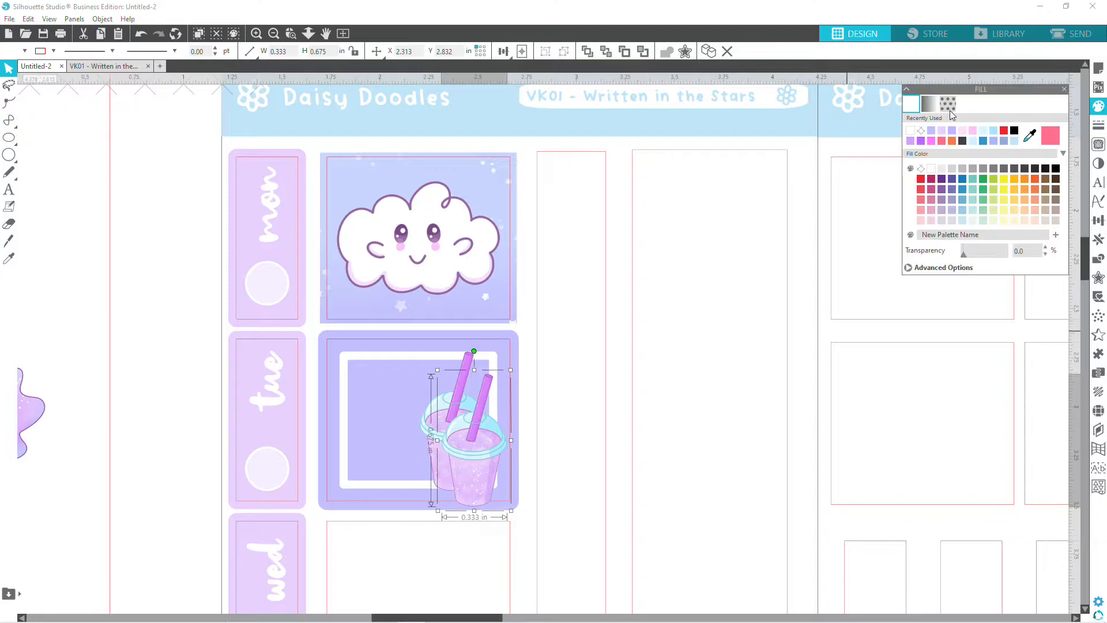
left_click(922, 141)
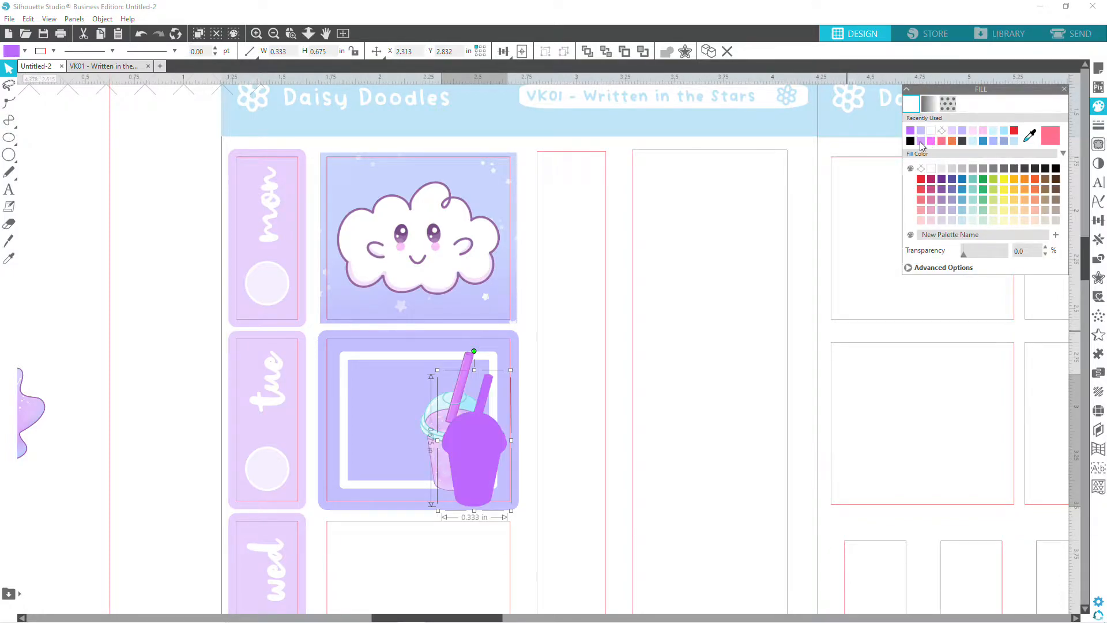
Send the purple cup copy backward two levels and move it over the original drink cup.
right_click(501, 441)
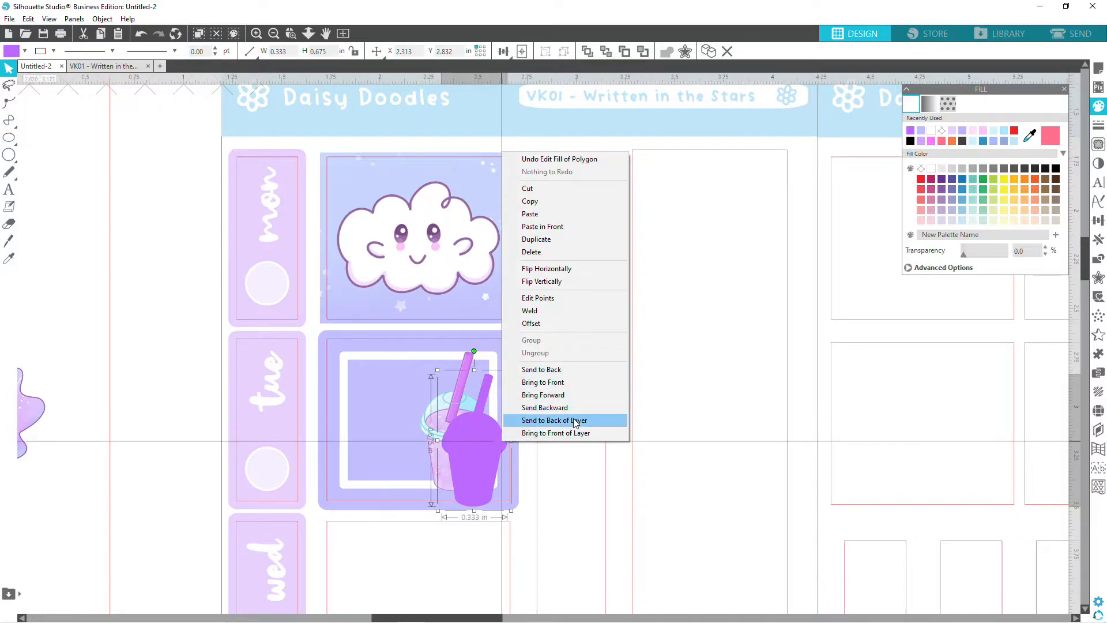
left_click(553, 407)
right_click(487, 445)
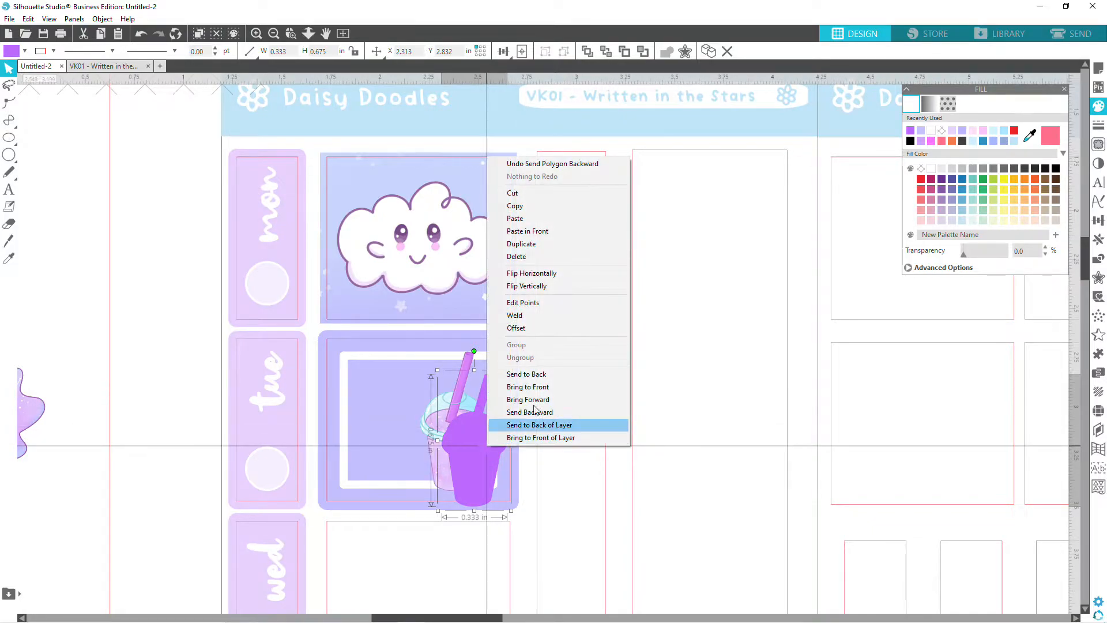
left_click(546, 412)
left_click_drag(493, 451, 435, 442)
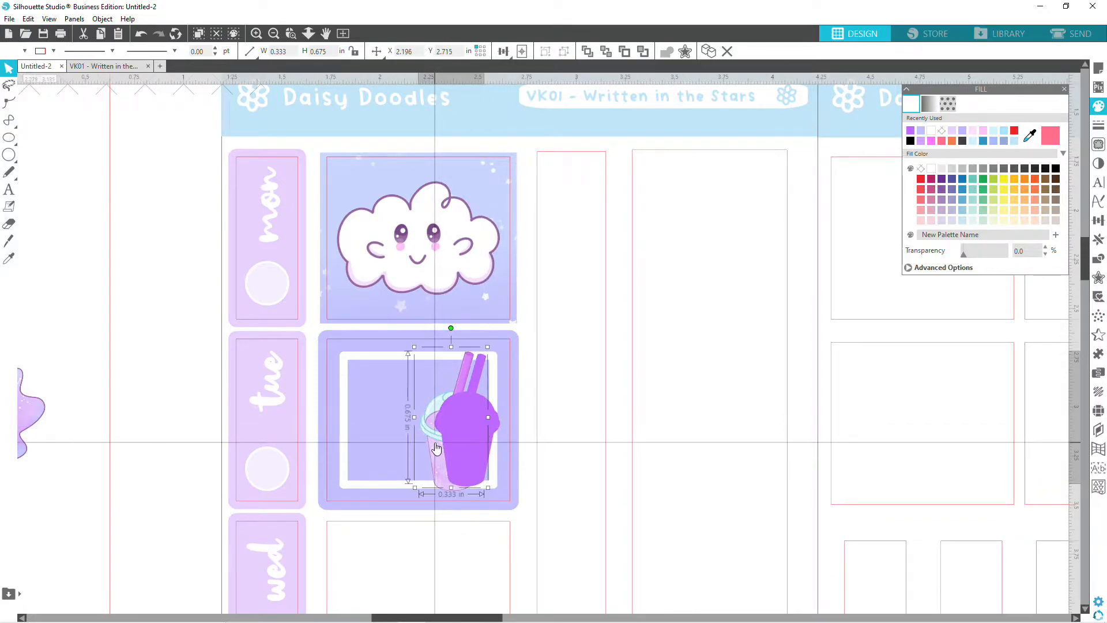
Bring the original drink cup in front of the purple copy and offset the copy slightly down and right as a drop shadow.
right_click(435, 443)
left_click(492, 434)
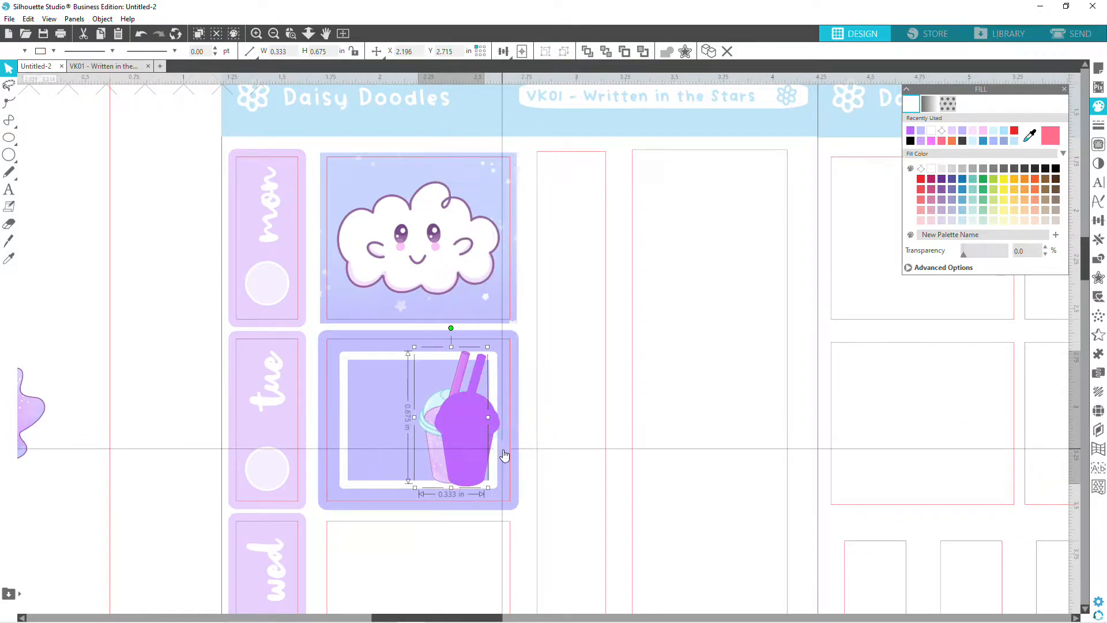
right_click(440, 439)
left_click(457, 431)
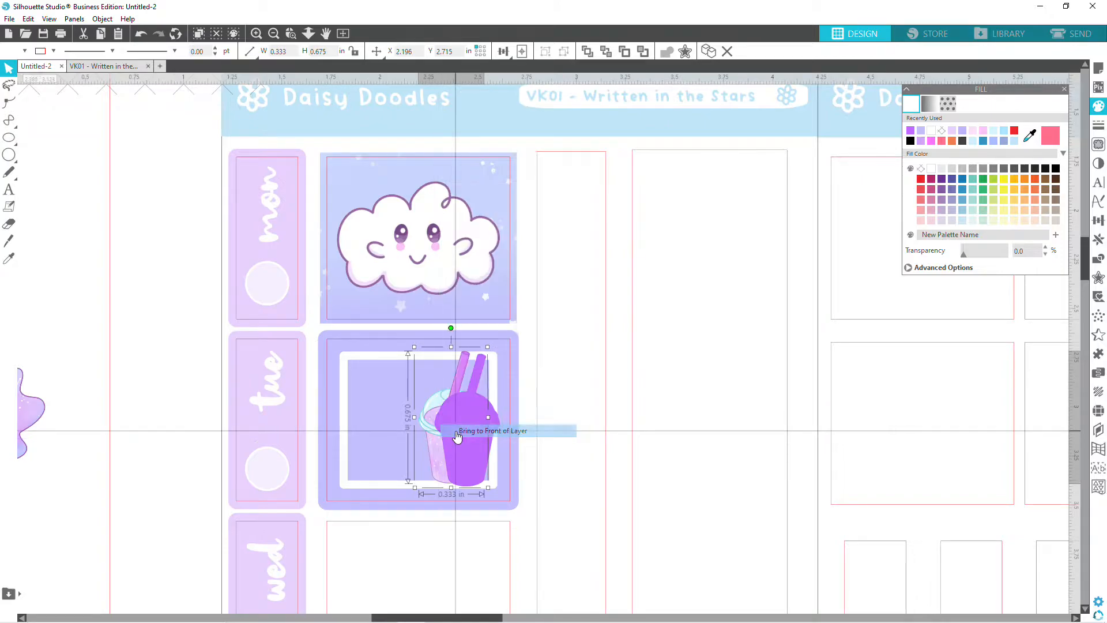
right_click(432, 431)
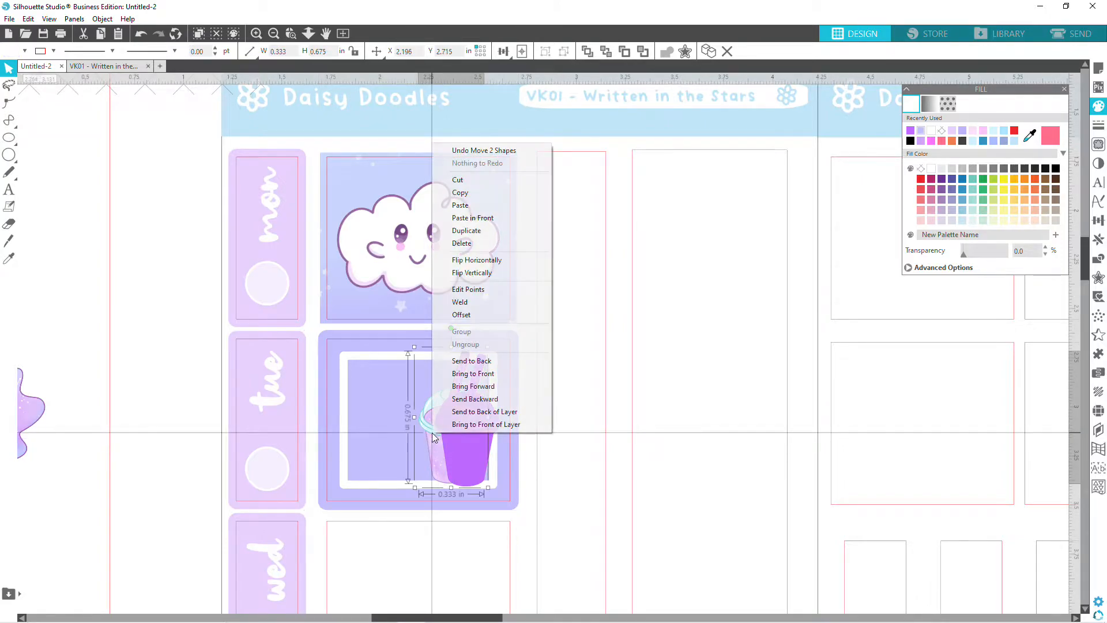
left_click(474, 373)
mouse_move(470, 438)
left_mouse_down()
mouse_move(490, 452)
mouse_move(473, 439)
mouse_move(482, 445)
left_mouse_up()
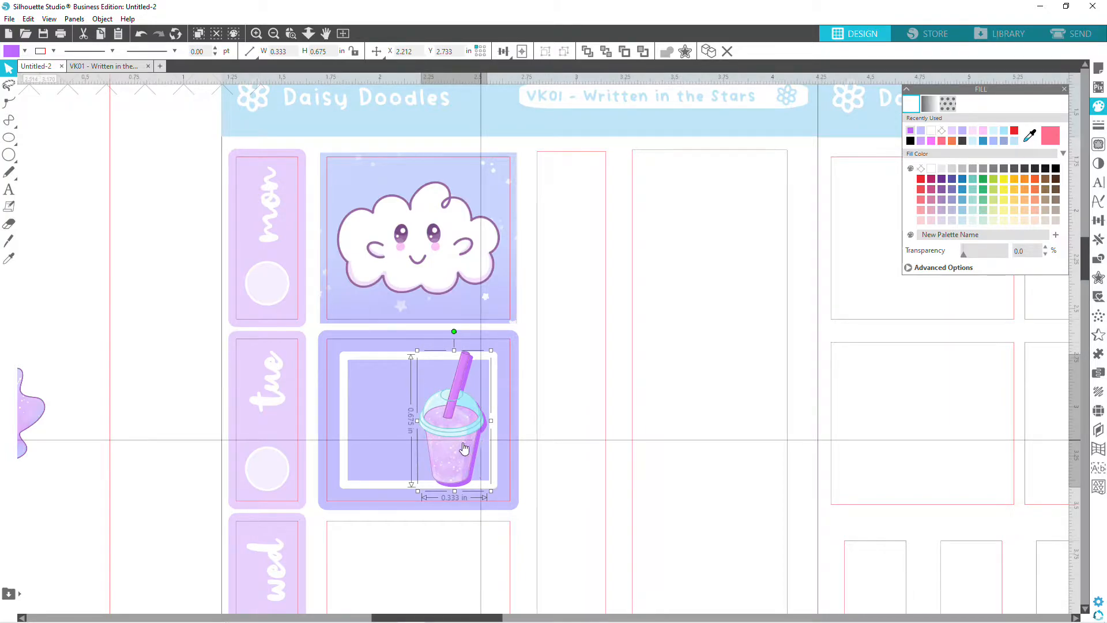
left_click(592, 445)
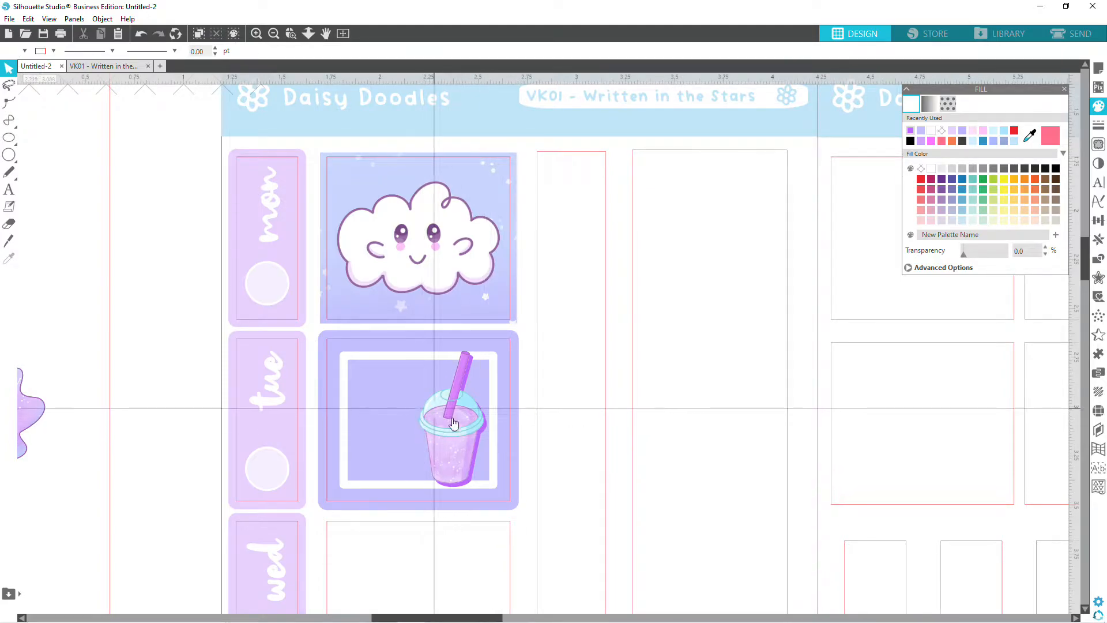
Set the fill transparency of the drink cup's purple shadow to 29%.
left_click(476, 468)
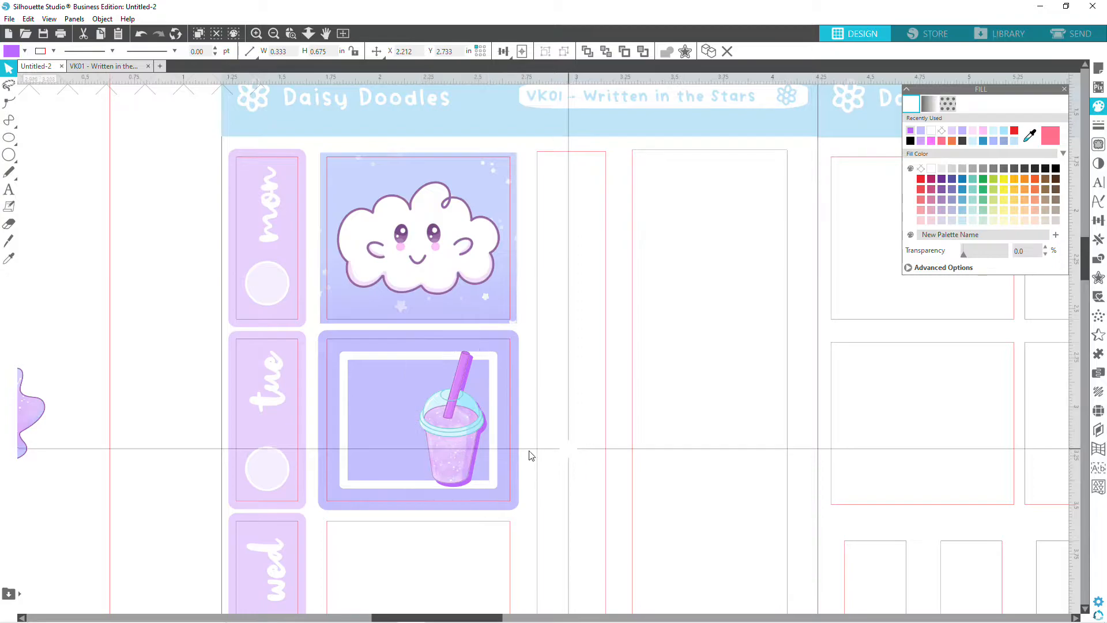
left_click(482, 448)
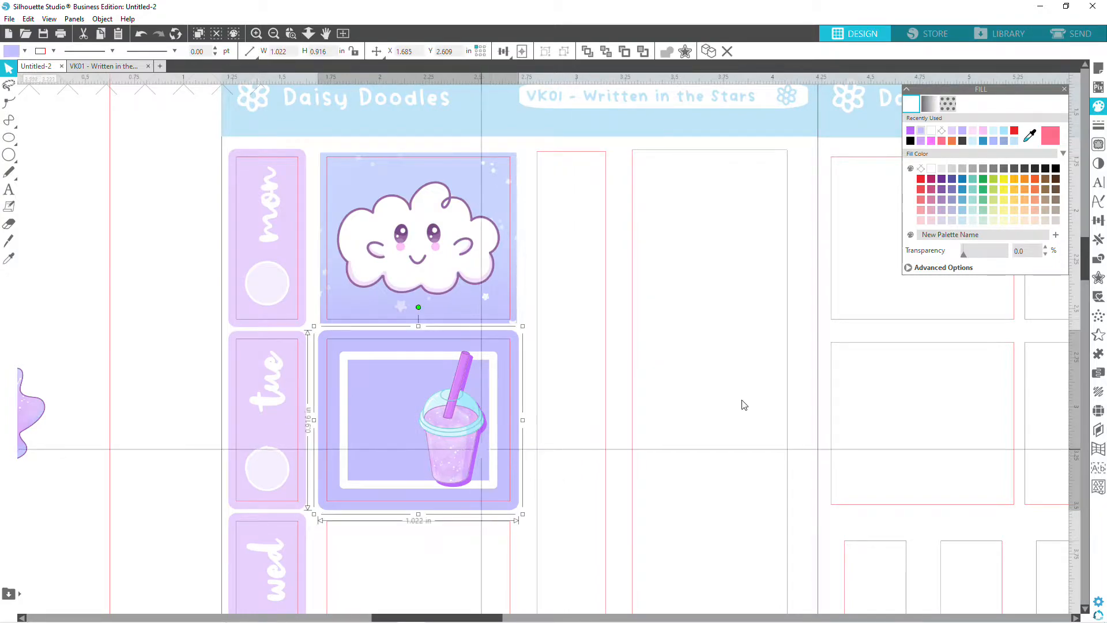
left_click(477, 445)
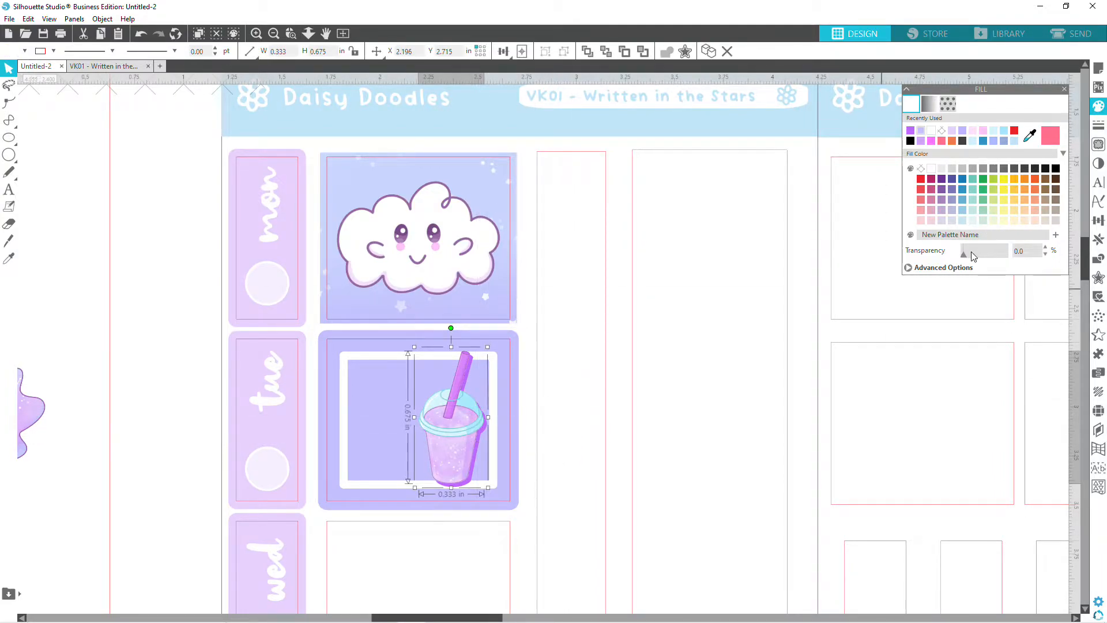
left_click_drag(484, 450, 486, 454)
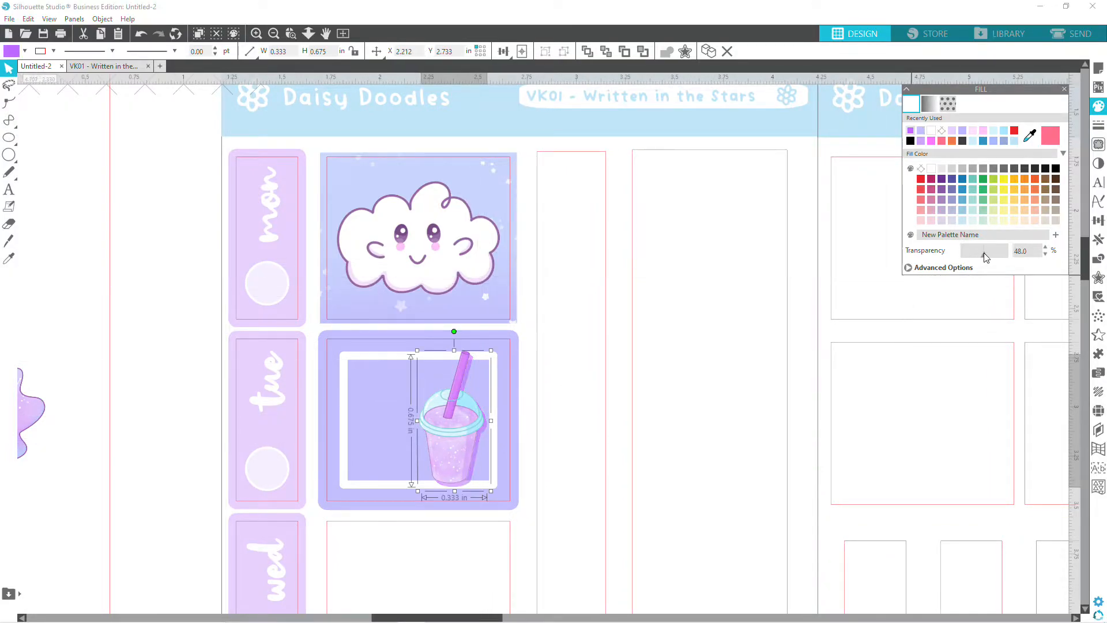
left_click_drag(984, 257, 977, 257)
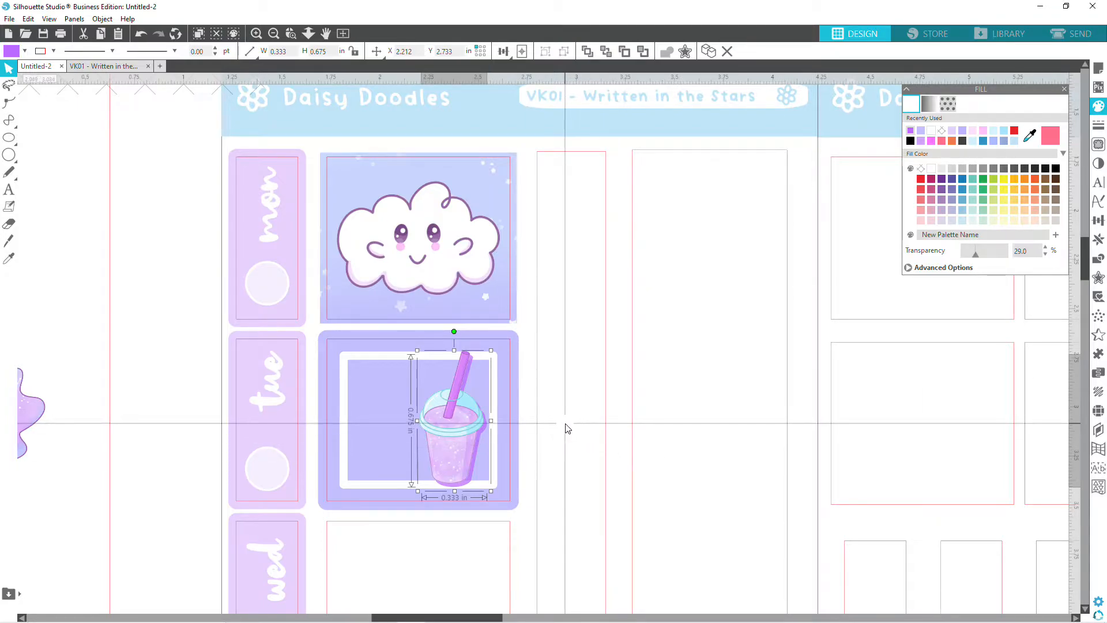
left_click(487, 517)
left_click_drag(408, 401, 438, 413)
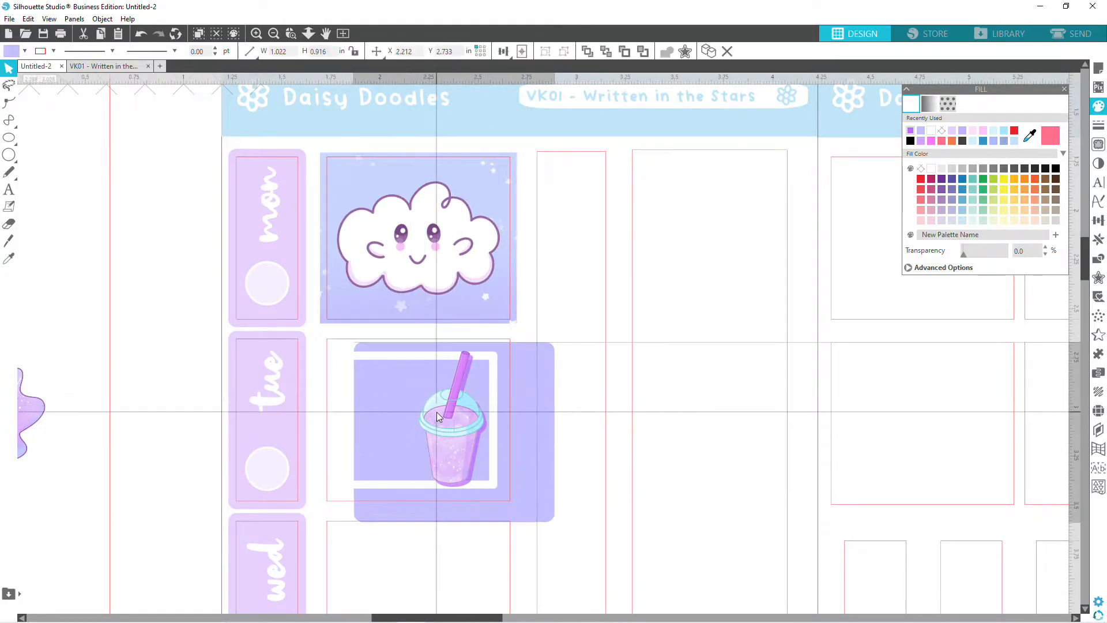
key("ctrl+z")
left_click(444, 421)
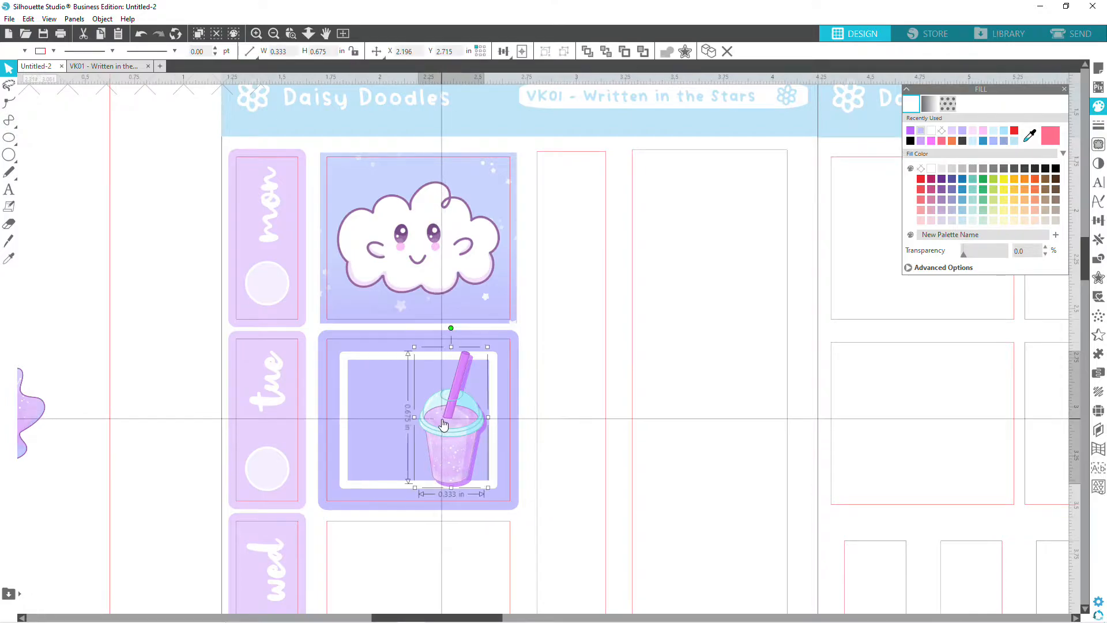
left_click(572, 405)
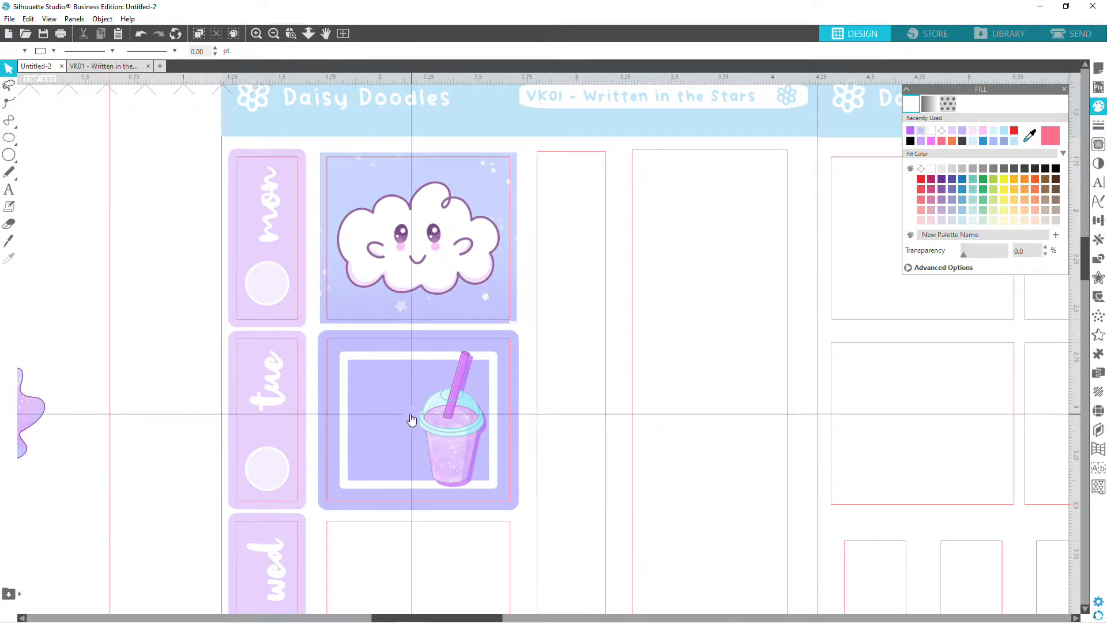
Group the drink cup with its purple shadow and shift the group slightly right, to about X 2.237 in.
left_click(451, 423)
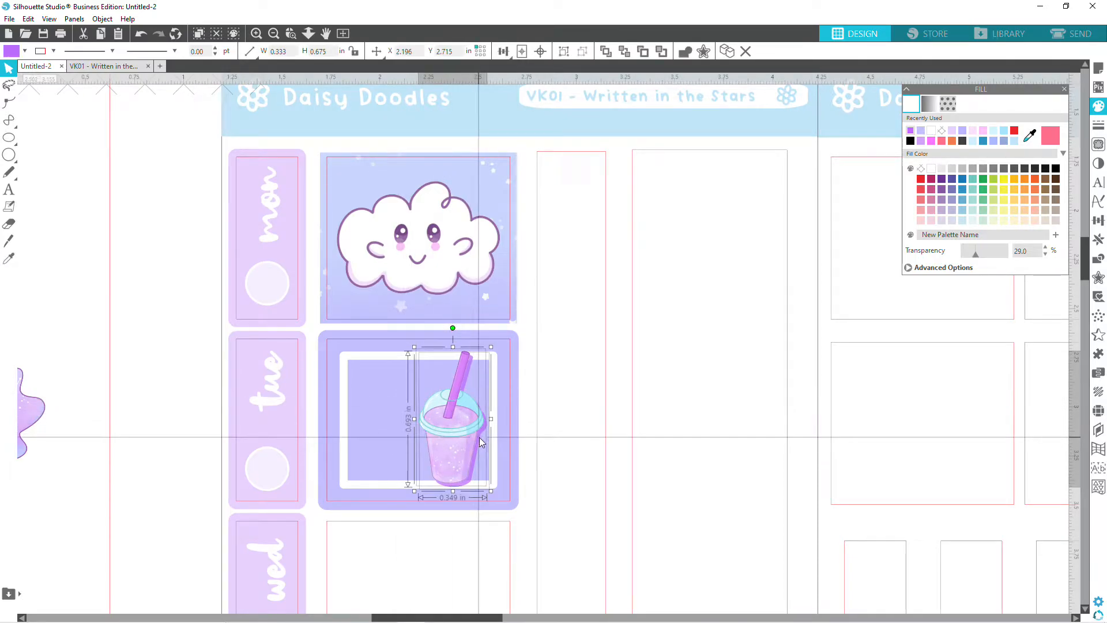
right_click(462, 427)
left_click(500, 310)
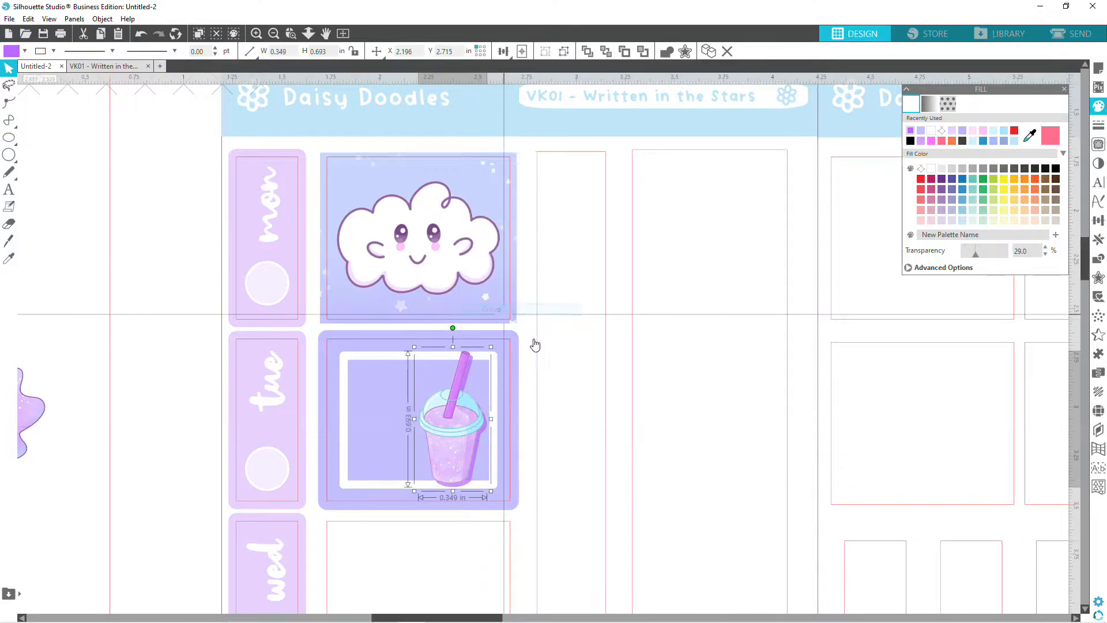
left_click(578, 388)
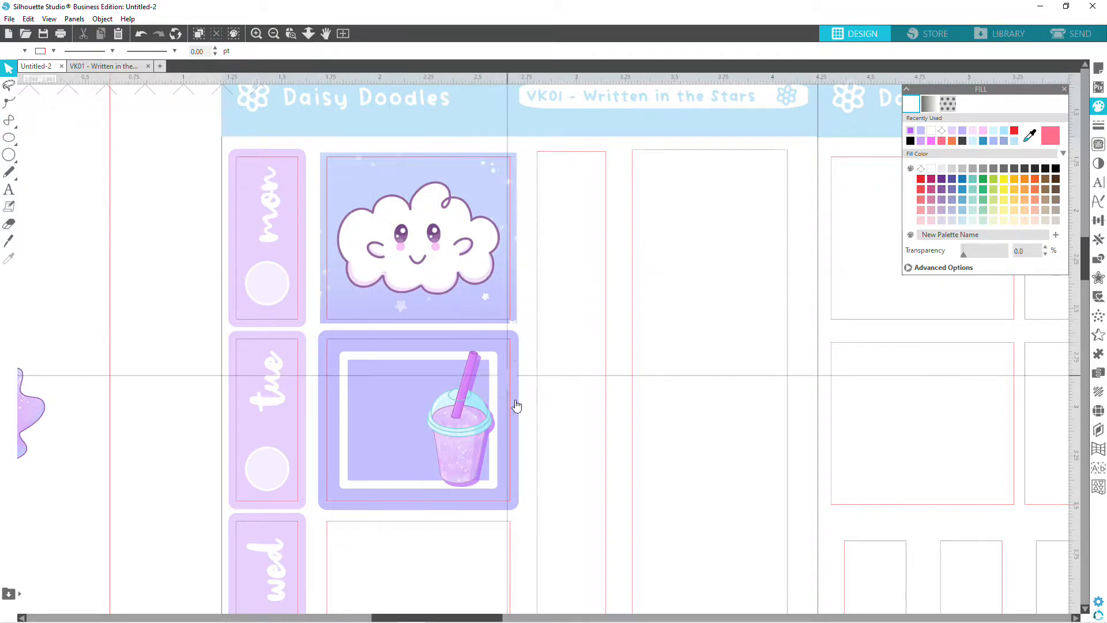
Try grouping the white frame with the Tuesday box's purple background and undo it.
scroll(346, 149, "down", 1)
left_click(274, 34)
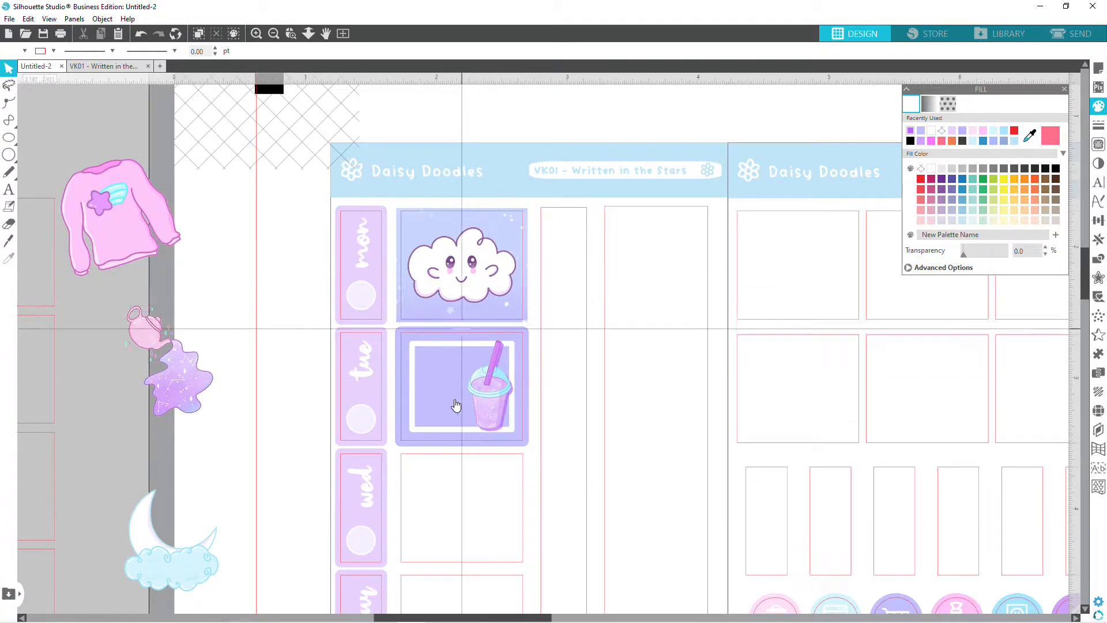
scroll(564, 413, "down", 1)
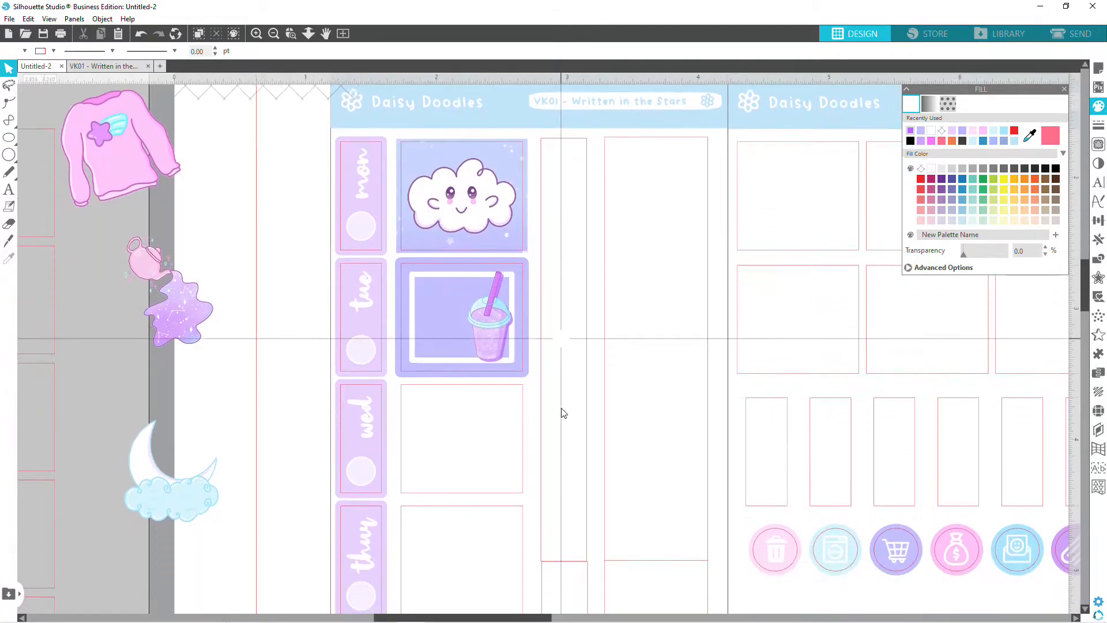
scroll(563, 413, "down", 1)
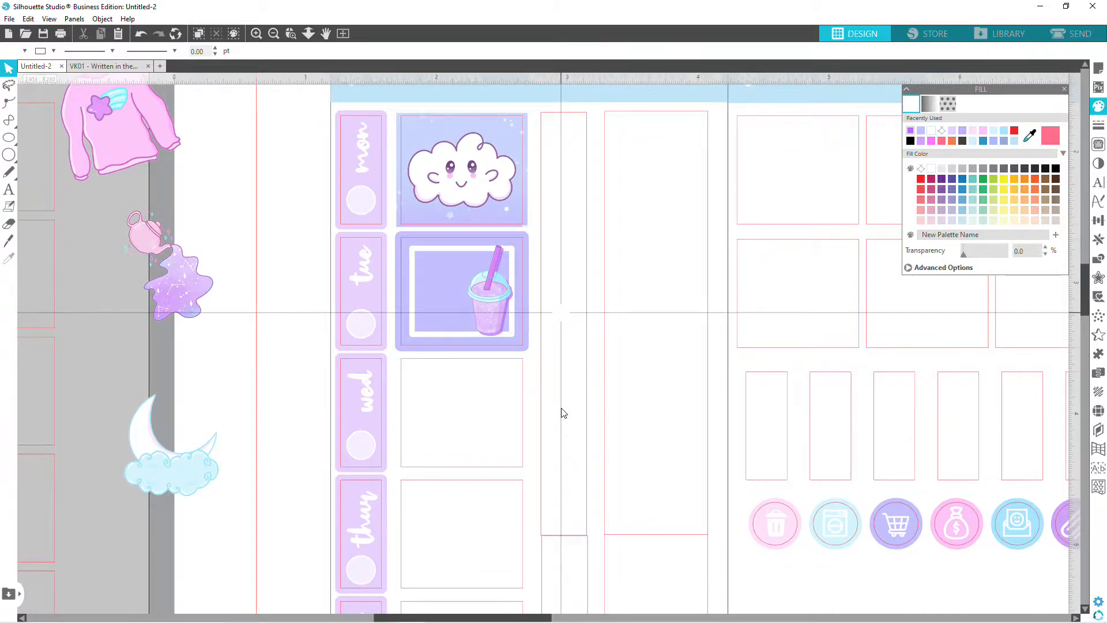
left_click(431, 339)
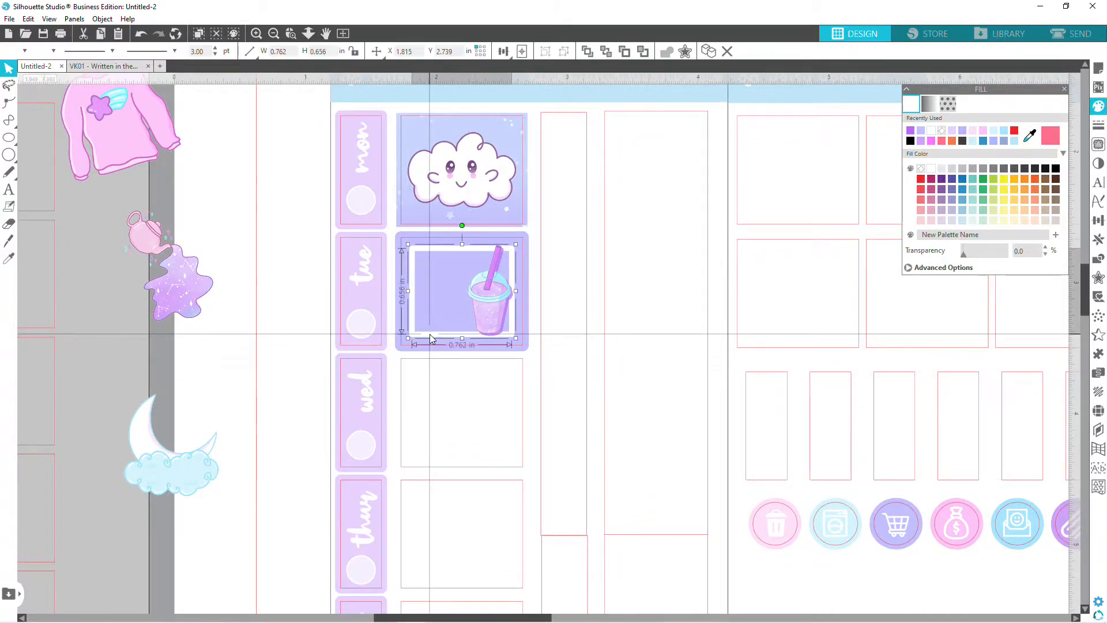
mouse_move(515, 339)
left_mouse_down()
mouse_move(519, 358)
mouse_move(528, 353)
left_mouse_up()
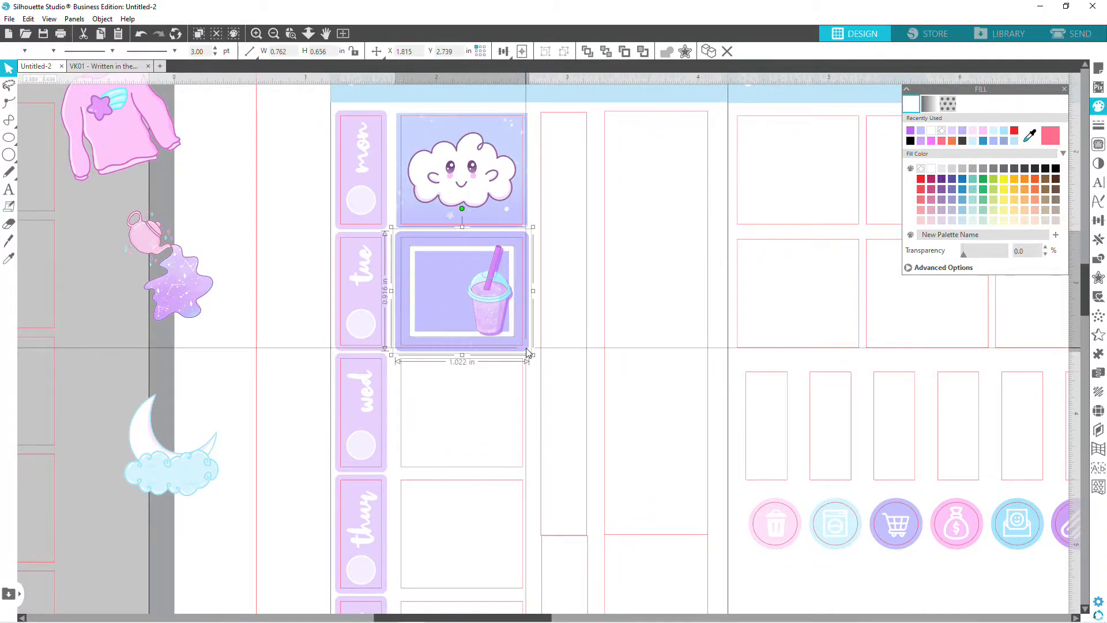
right_click(528, 352)
left_click(564, 231)
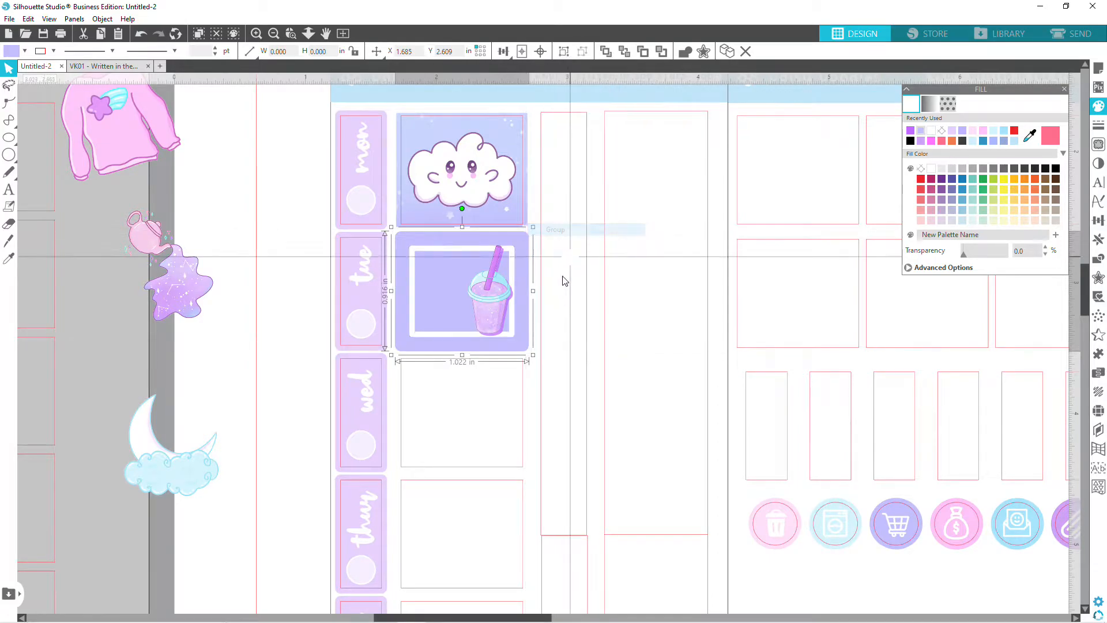
left_click(429, 292)
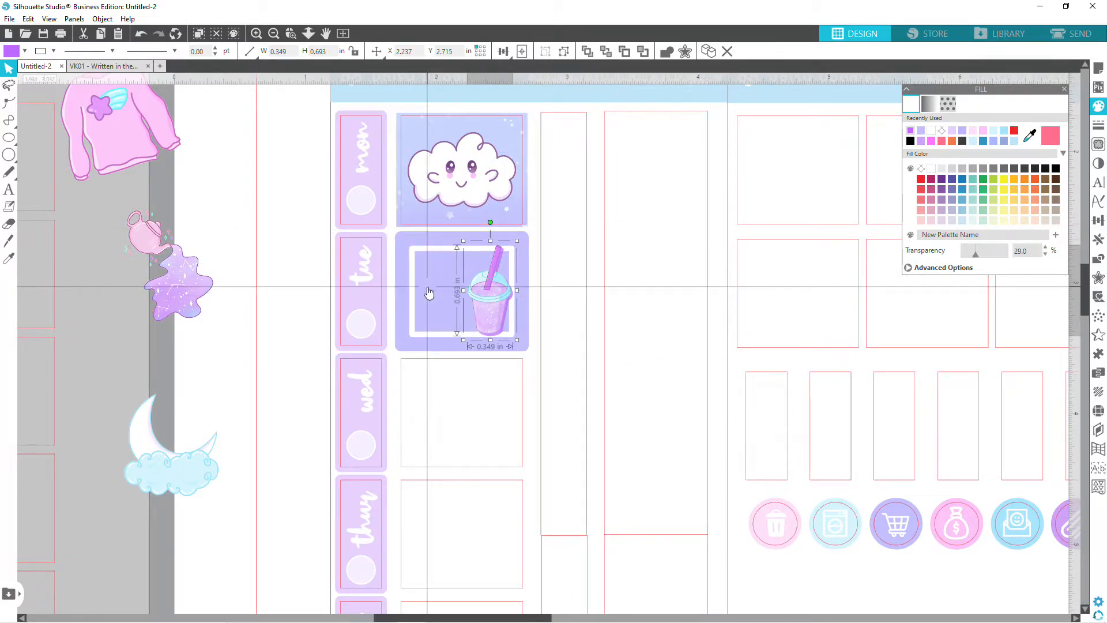
key("ctrl+z")
key("ctrl+z")
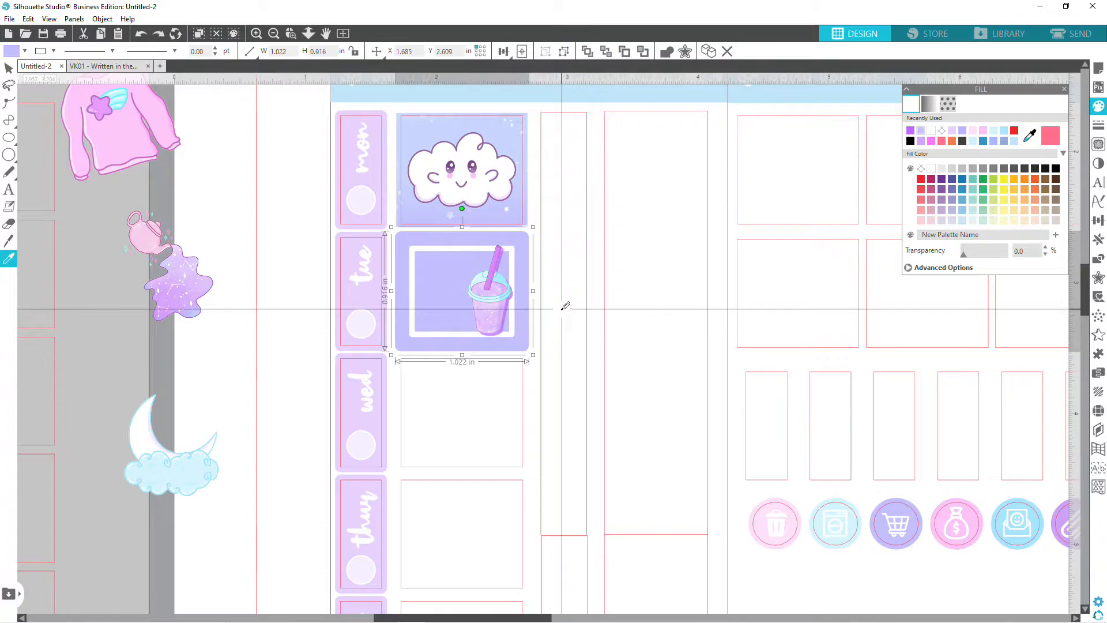
Select the Tuesday box's purple background together with its white frame and group them.
left_click(557, 309)
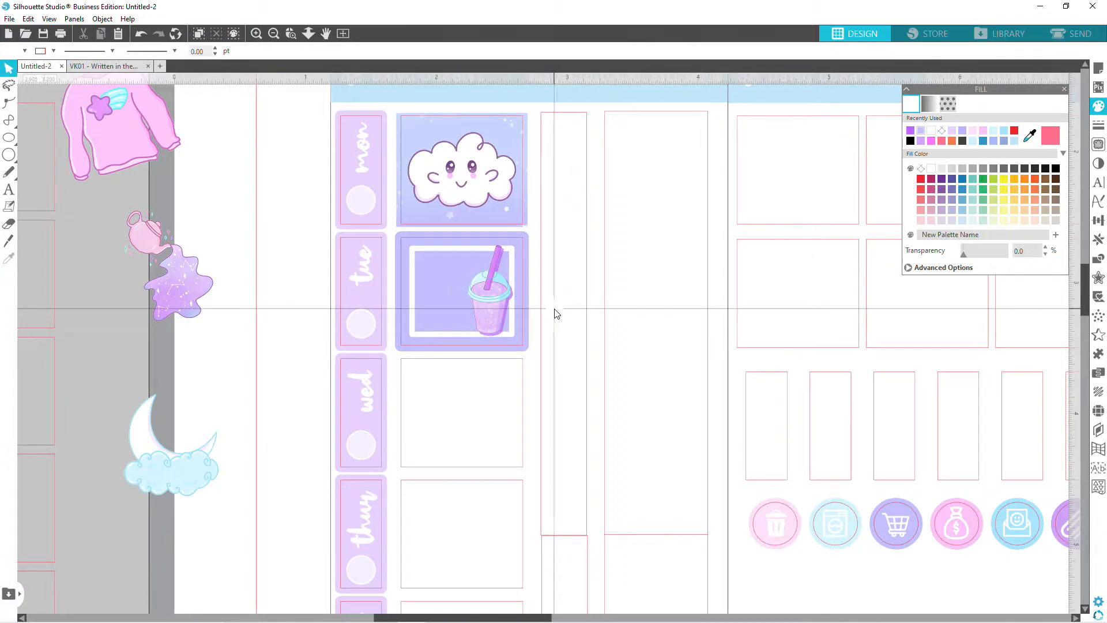
left_click(528, 324)
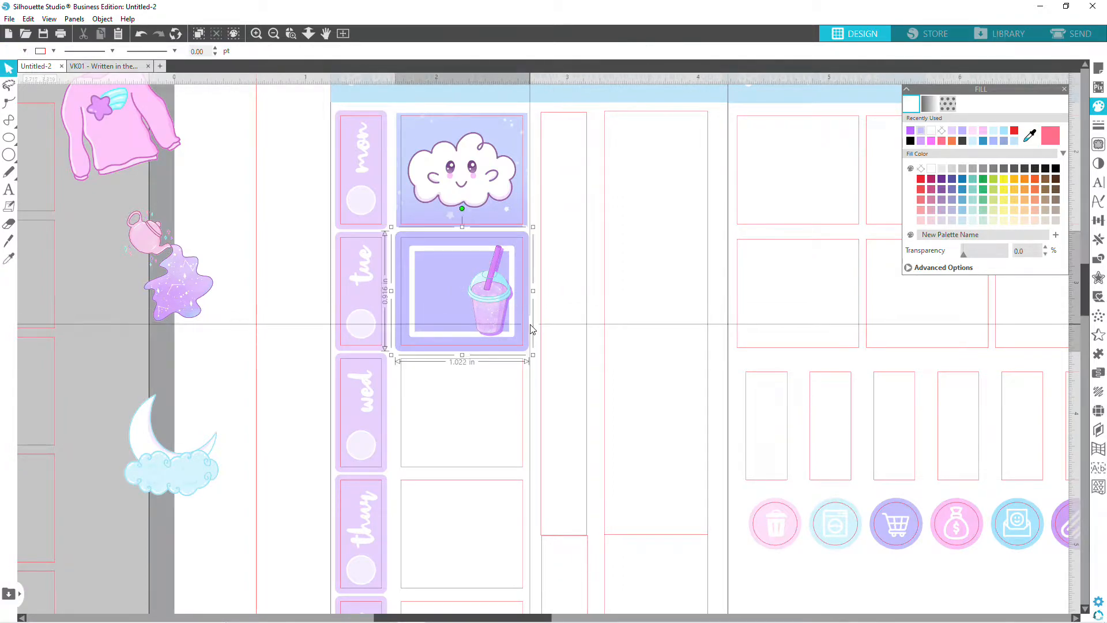
right_click(412, 288)
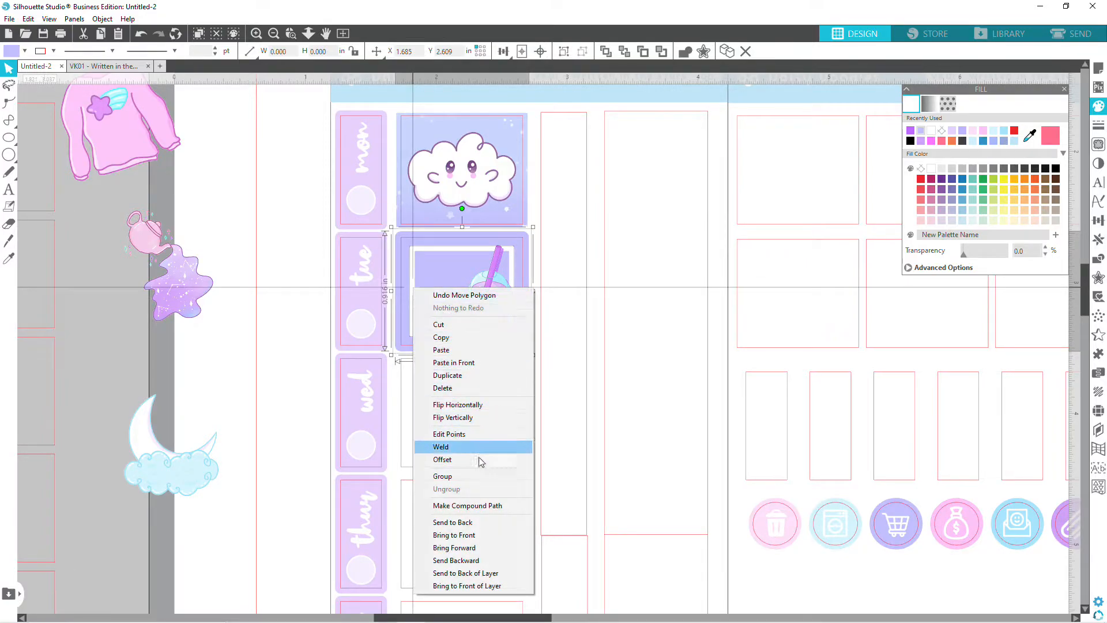
left_click(462, 476)
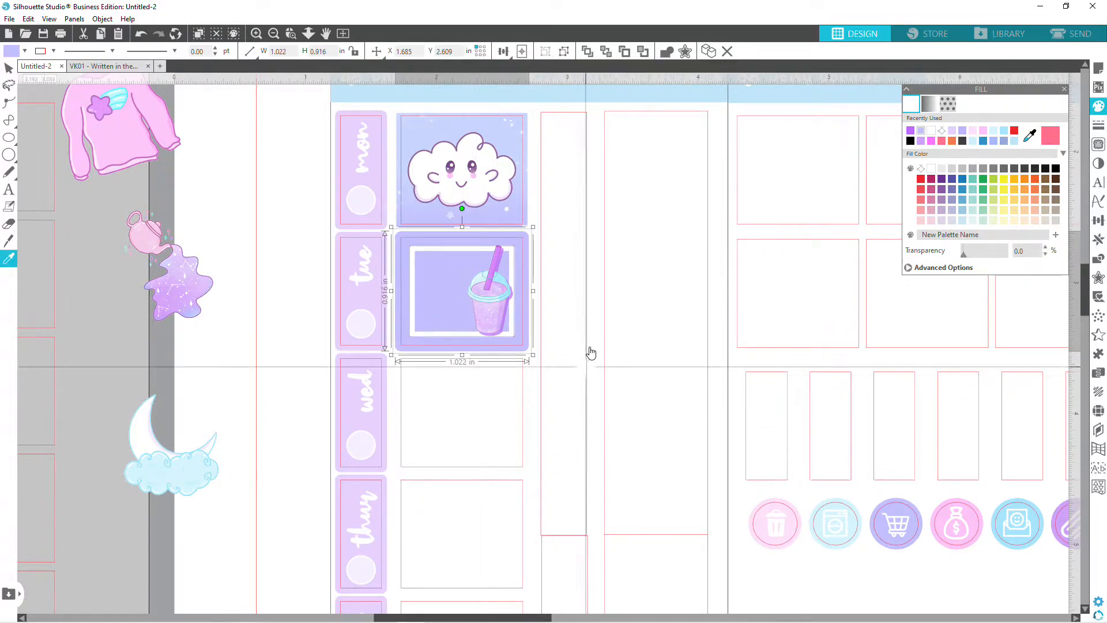
left_click(574, 315)
scroll(573, 314, "down", 3)
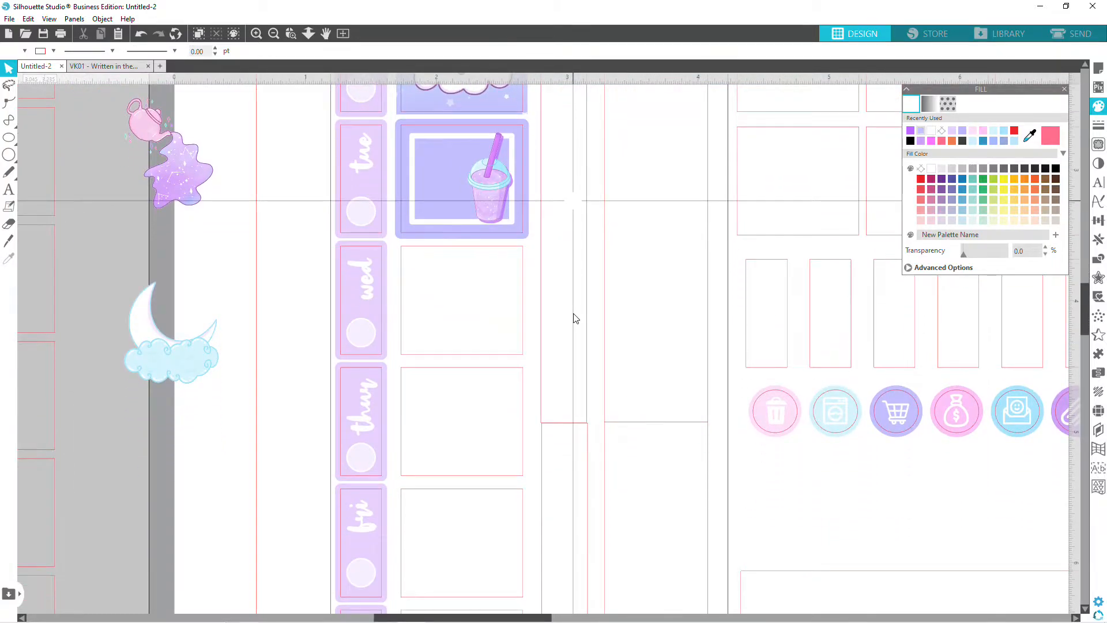
Move the pink teapot artwork with its purple starry spill onto the page, beside the Wednesday label.
left_click_drag(171, 202, 253, 307)
left_click(254, 314)
scroll(254, 314, "down", 6)
scroll(271, 342, "up", 2)
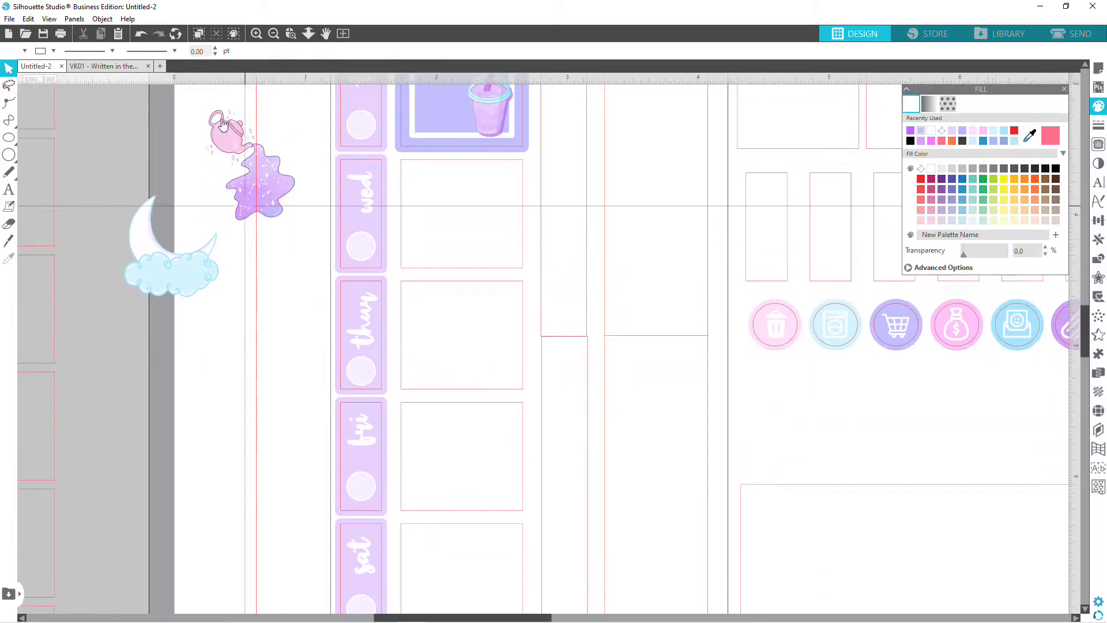
Bring the pink star sweater artwork onto the page, beside the Thursday label.
left_click(273, 35)
scroll(311, 156, "up", 1)
left_click_drag(274, 119, 339, 494)
scroll(408, 279, "up", 2)
left_click_drag(346, 536, 368, 435)
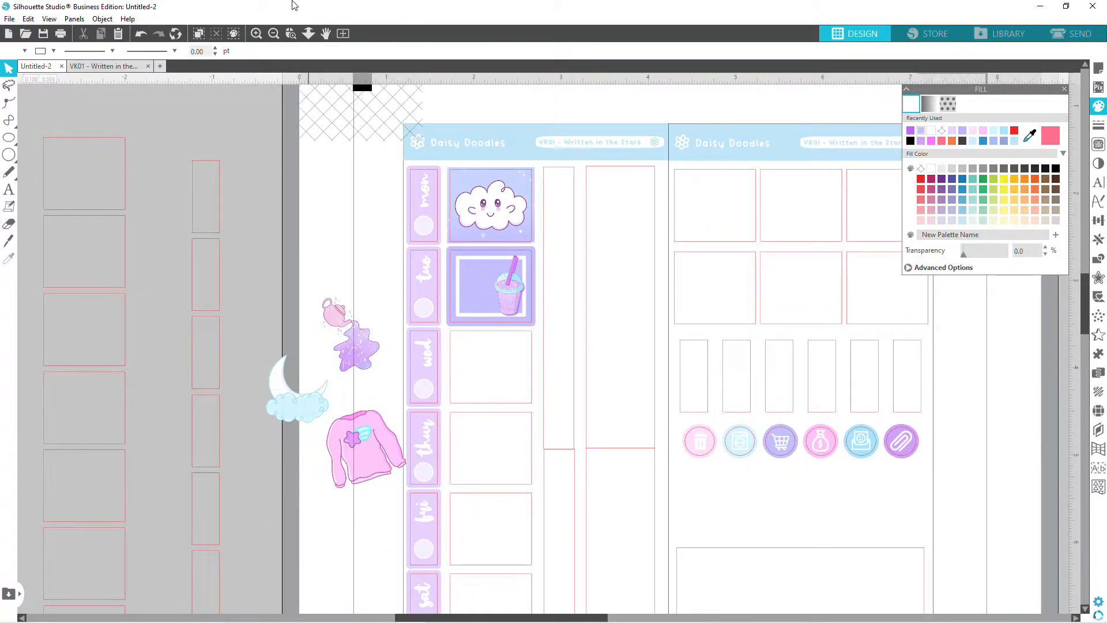
Move the pink sweater into the empty Wednesday box.
left_click(256, 35)
left_click(256, 34)
scroll(268, 248, "down", 3)
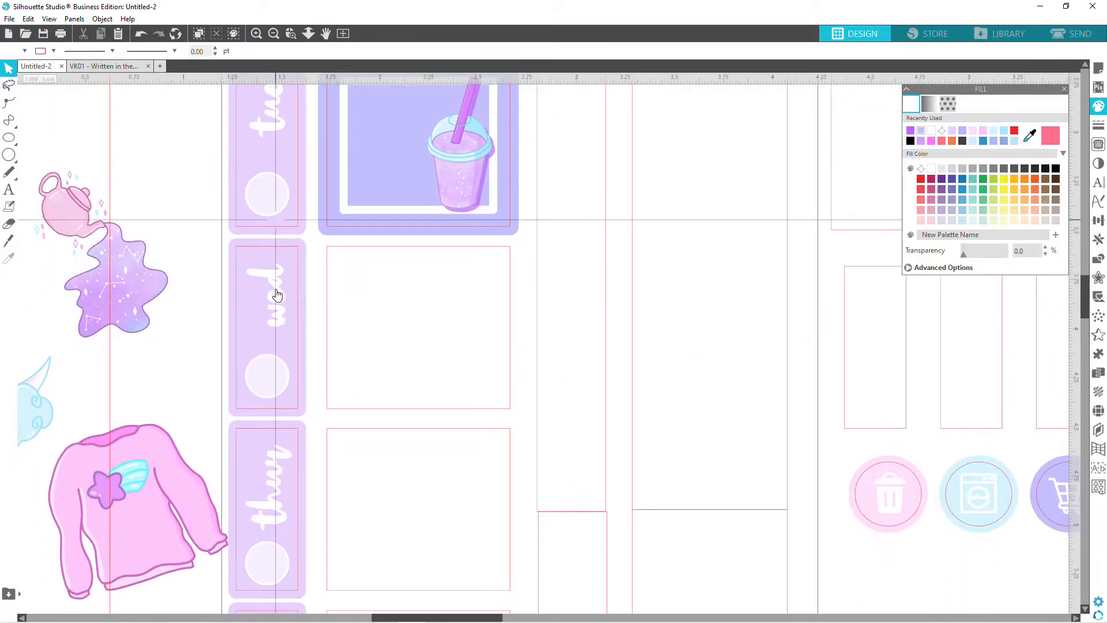
left_click(196, 364)
left_click_drag(233, 351, 109, 424)
left_click_drag(106, 466, 546, 187)
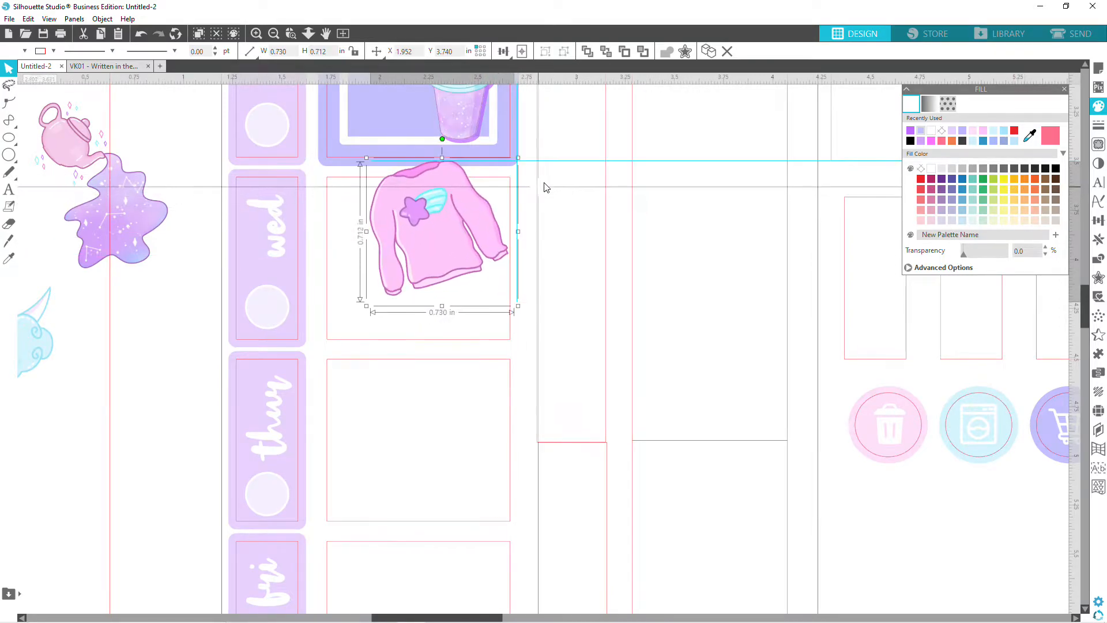
left_click_drag(449, 216, 404, 246)
left_click(551, 231)
Enlarge the sweater to about 0.780 × 0.760 in and position it within the Wednesday box at about X 1.847, Y 3.647 in.
left_click(505, 220)
left_click(417, 234)
left_click_drag(499, 191, 509, 186)
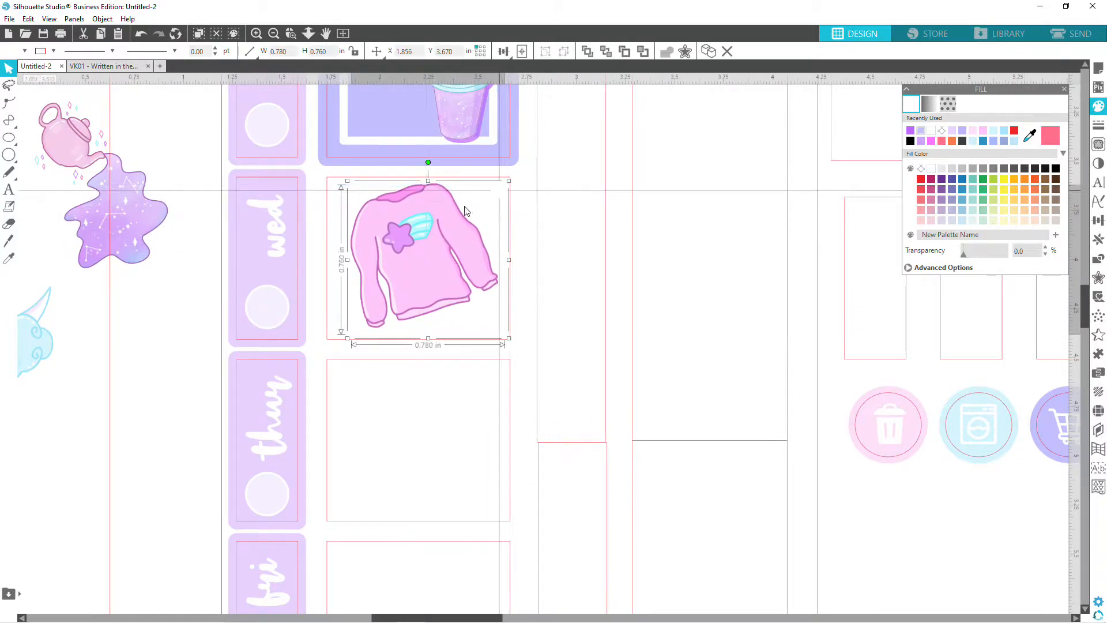
left_click_drag(432, 225, 431, 230)
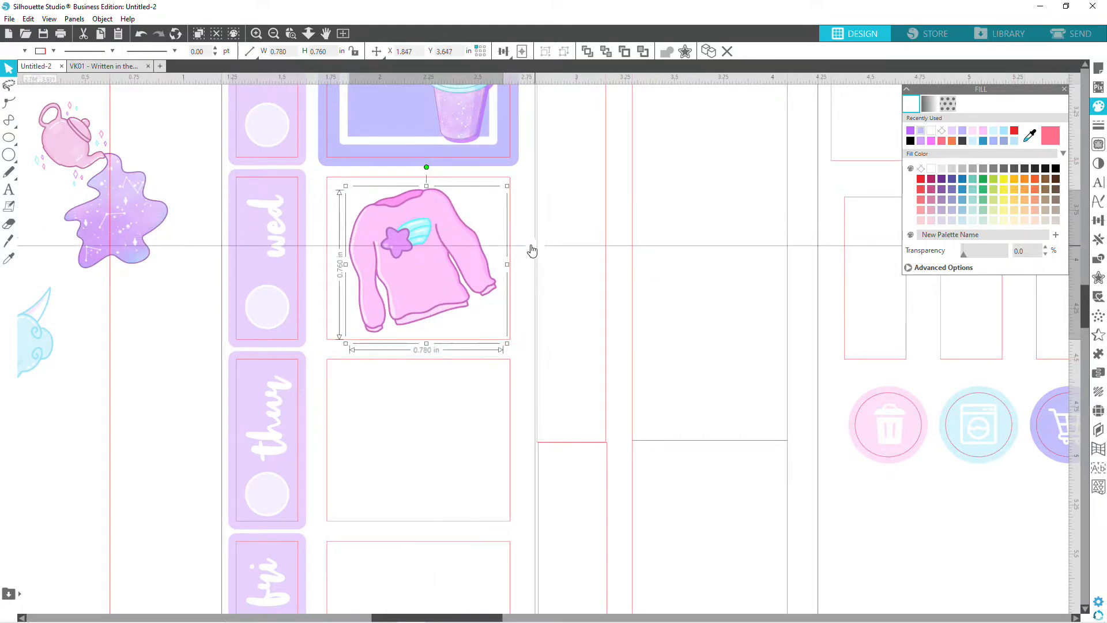
left_click(529, 251)
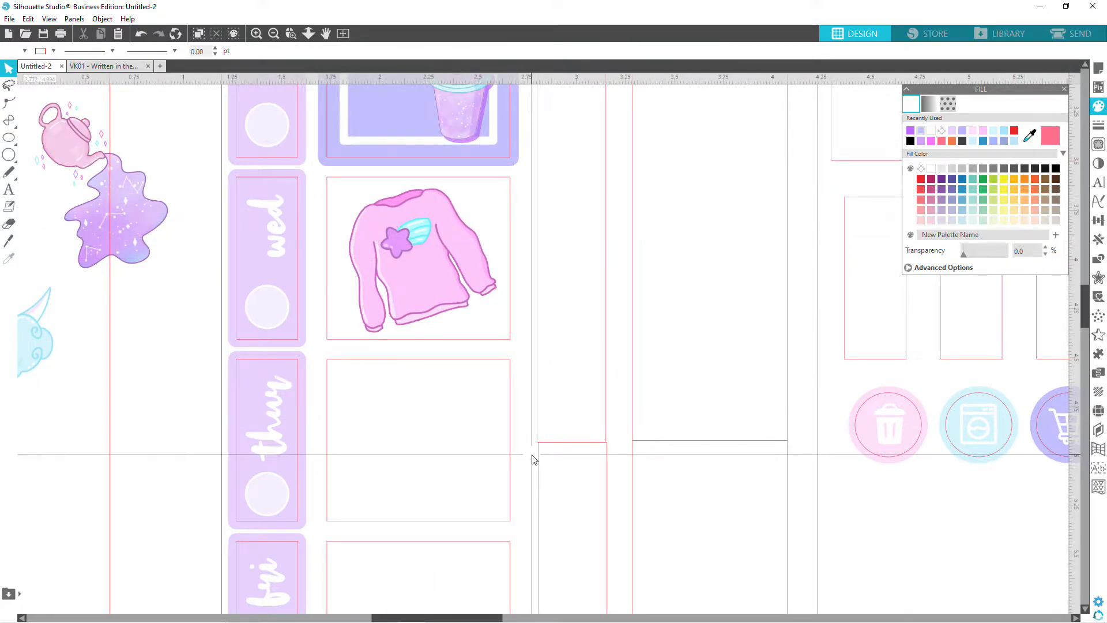
Move the red box outline from the cut-out hole to an uncut pale blue area along the starry background's upper edge.
scroll(491, 252, "up", 3)
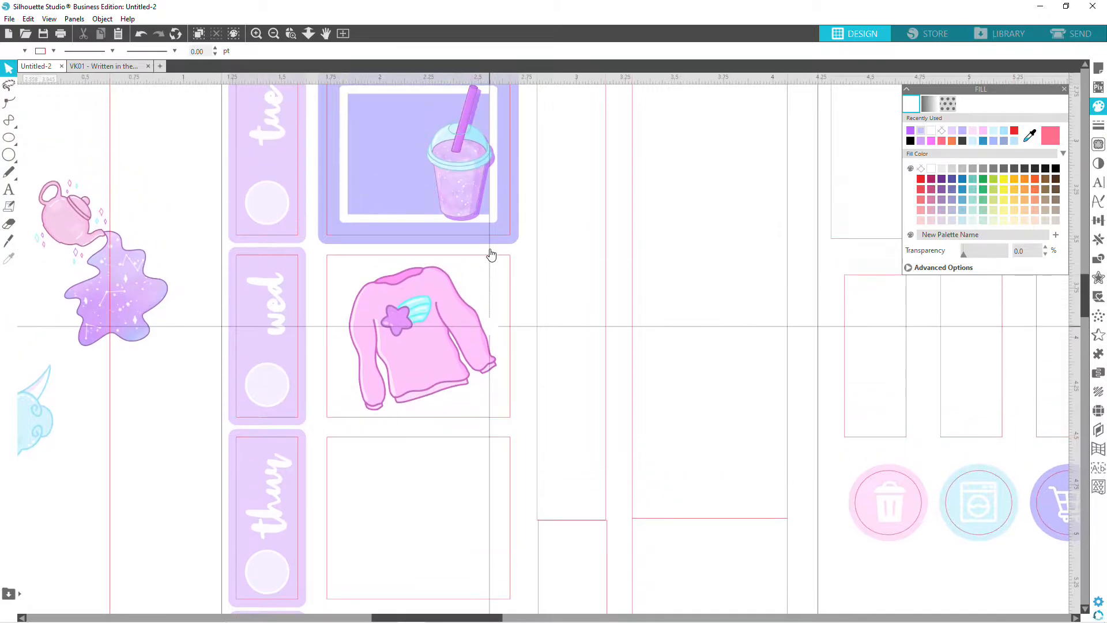
scroll(490, 254, "up", 5)
scroll(491, 254, "down", 5)
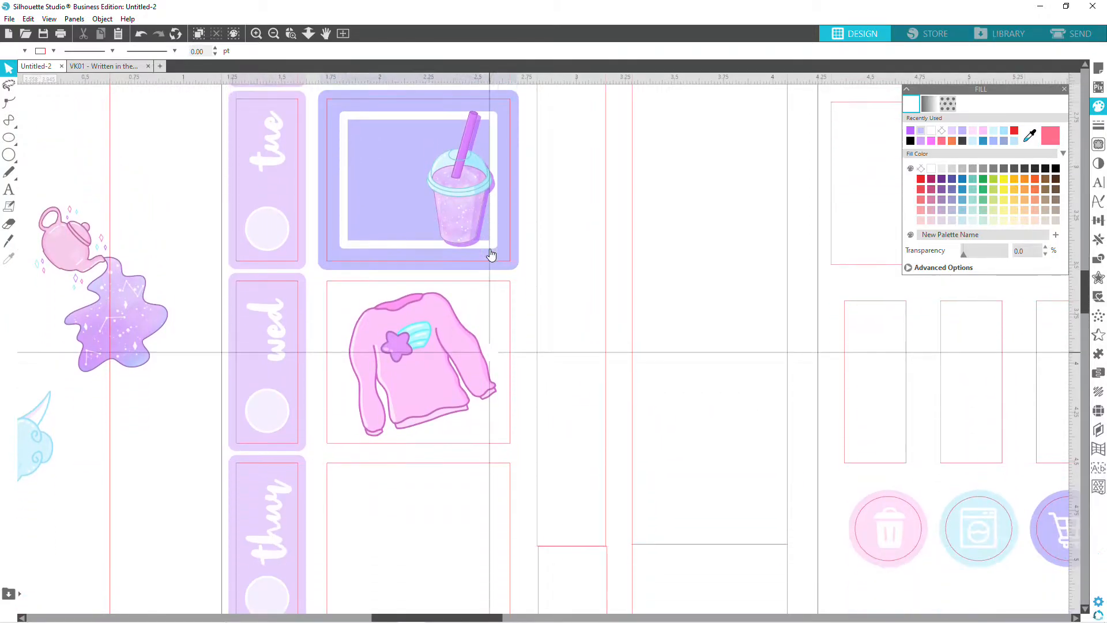
scroll(490, 255, "down", 3)
left_click(273, 34)
left_click(273, 33)
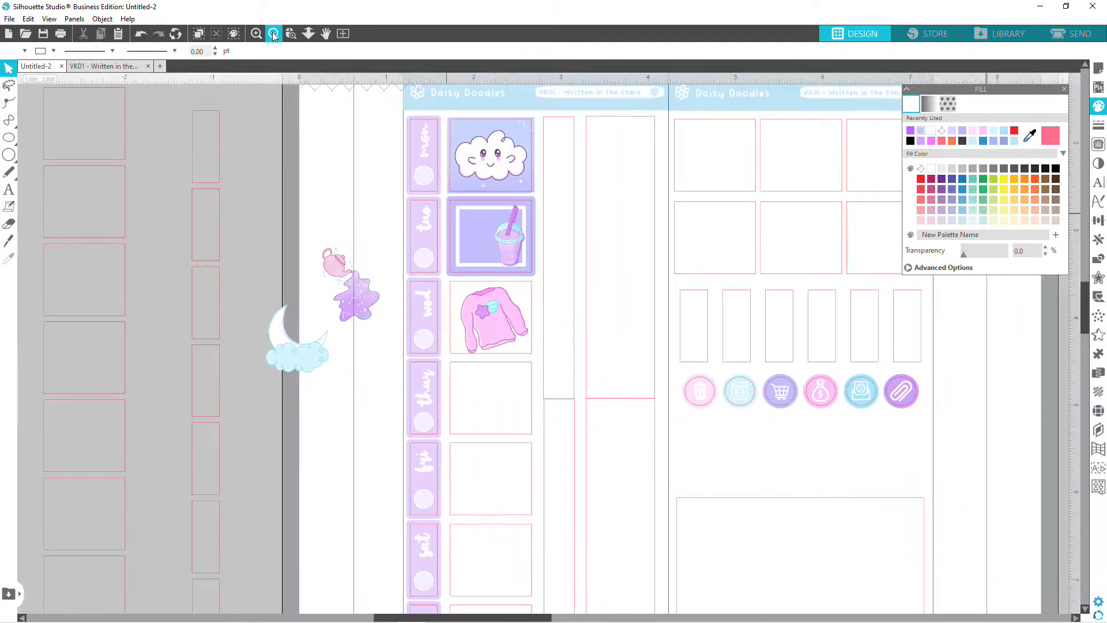
left_click(273, 34)
left_click(273, 34)
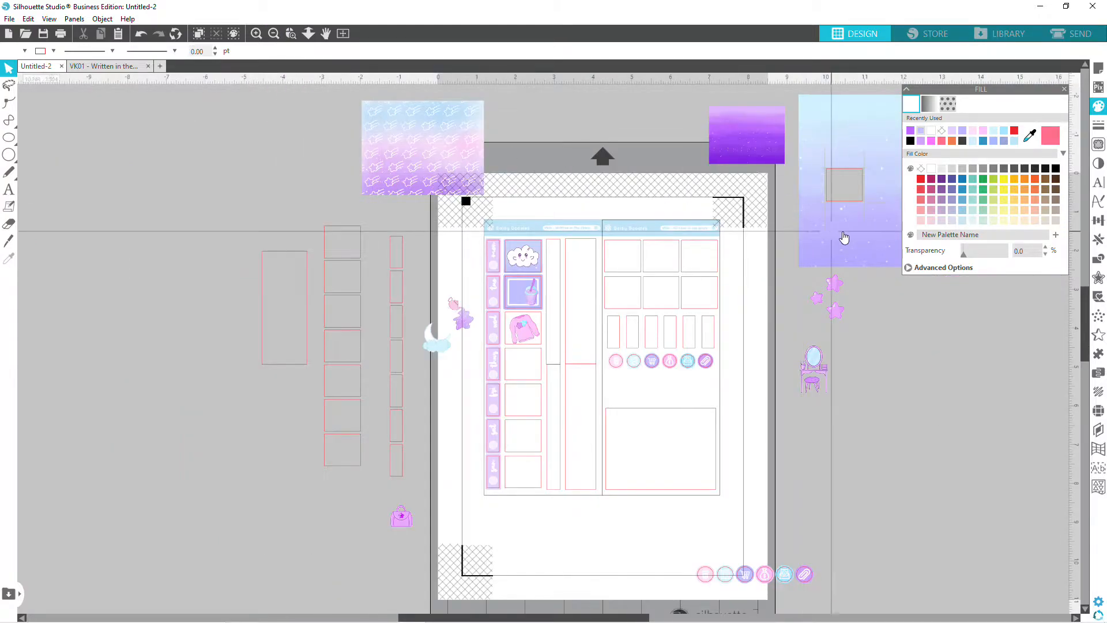
scroll(1006, 482, "up", 1)
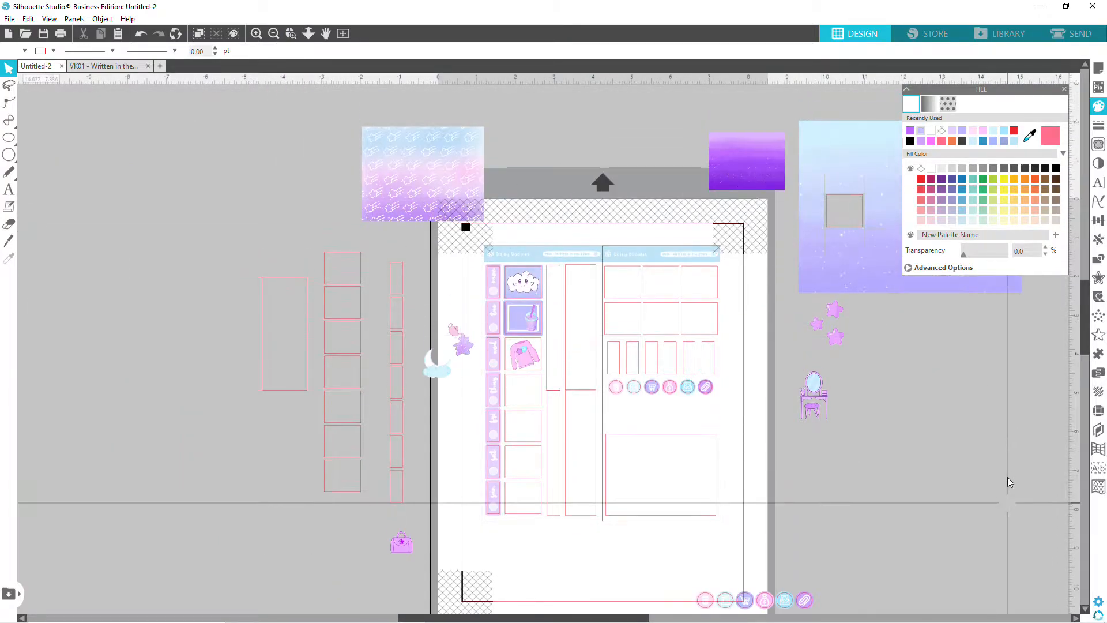
scroll(1006, 482, "down", 2)
scroll(1008, 482, "up", 4)
scroll(1008, 482, "up", 3)
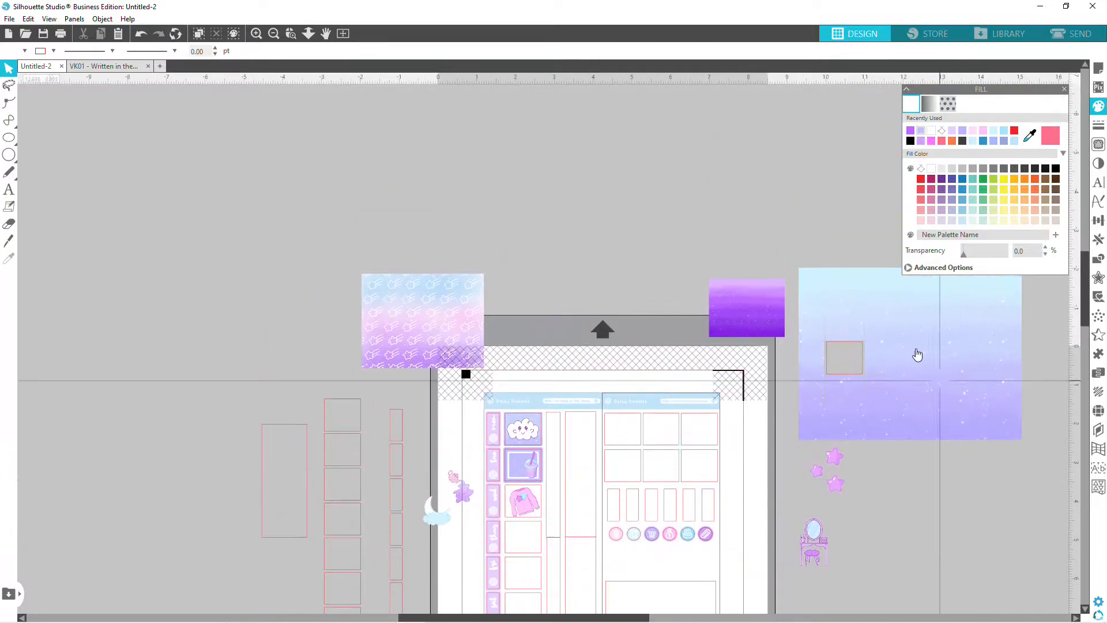
left_click_drag(562, 619, 759, 619)
left_click(256, 33)
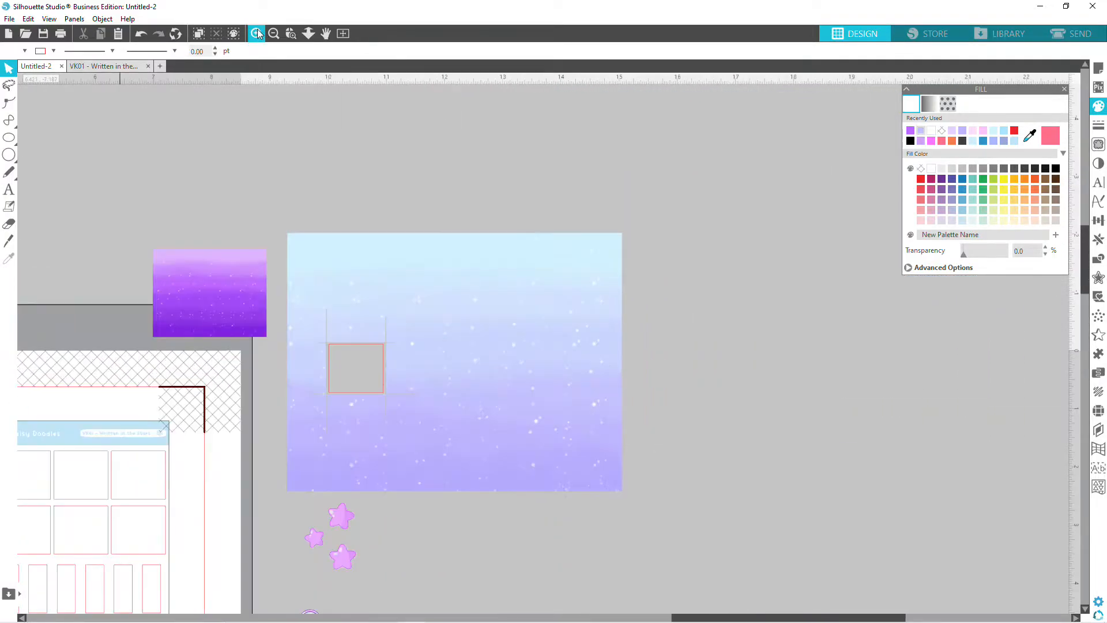
left_click(257, 32)
left_click(256, 33)
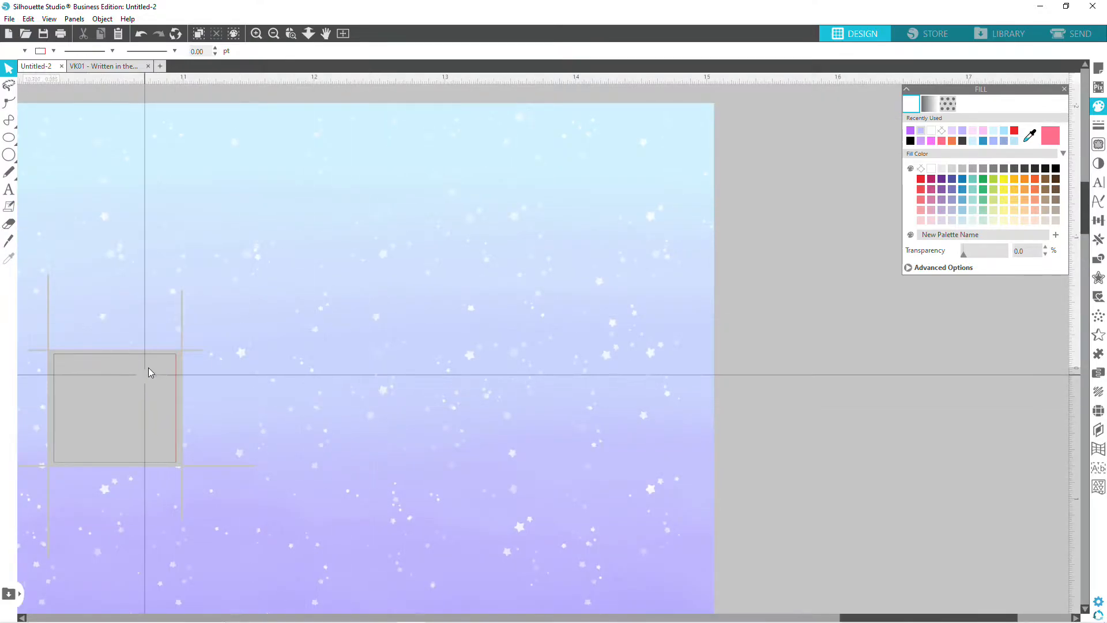
left_click_drag(159, 349, 459, 113)
left_click(430, 301)
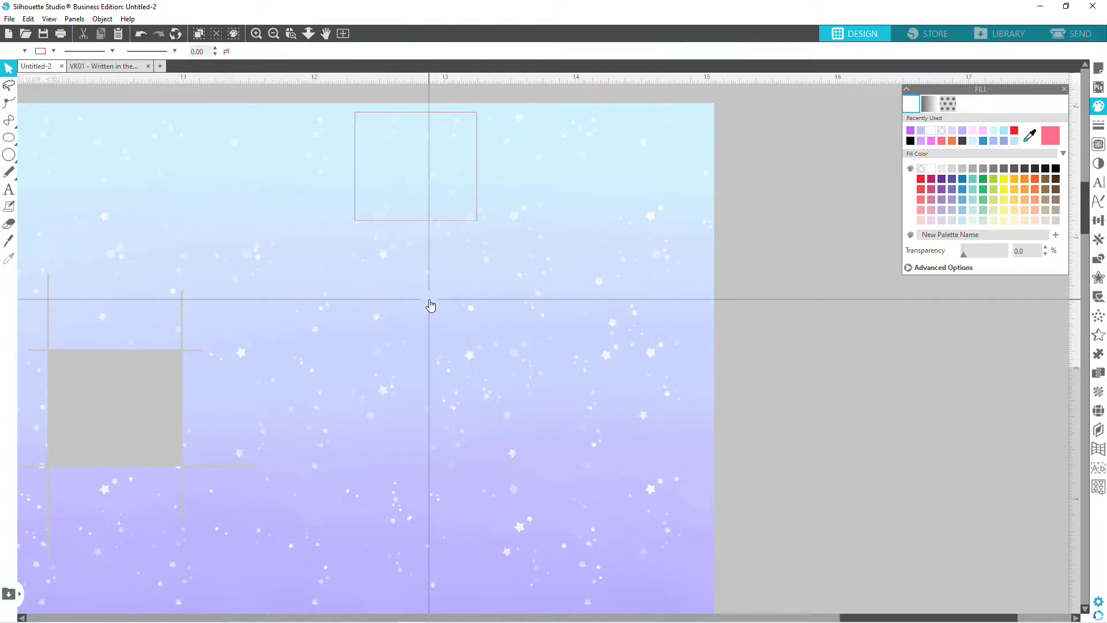
Cut the starry background just outside all four sides of the red box outline with straight Knife cuts.
left_click(7, 242)
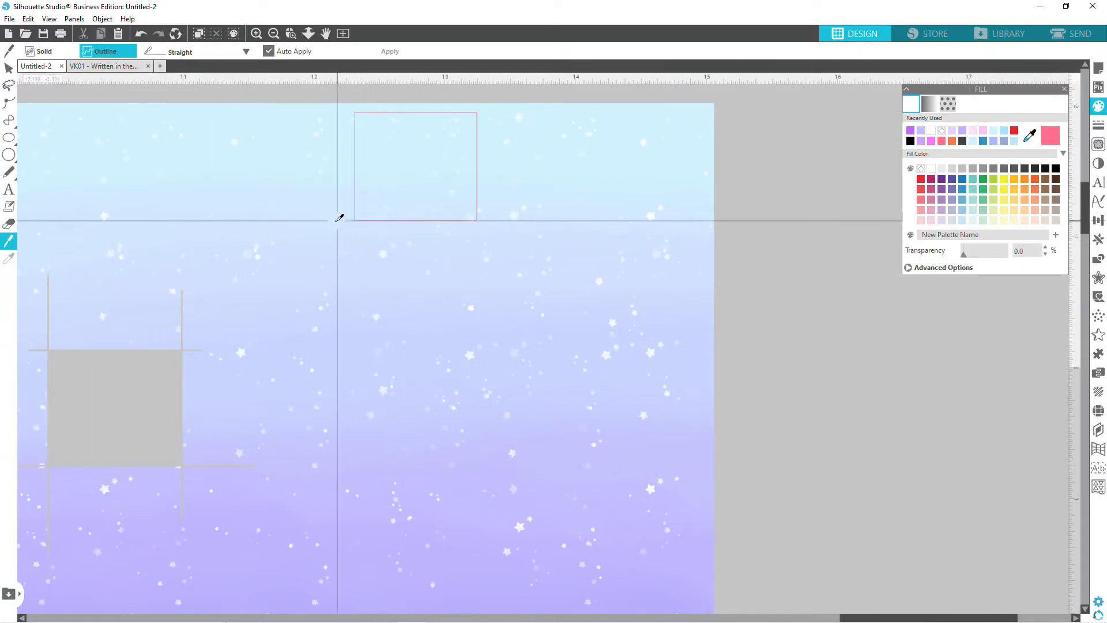
left_click_drag(329, 219, 524, 233)
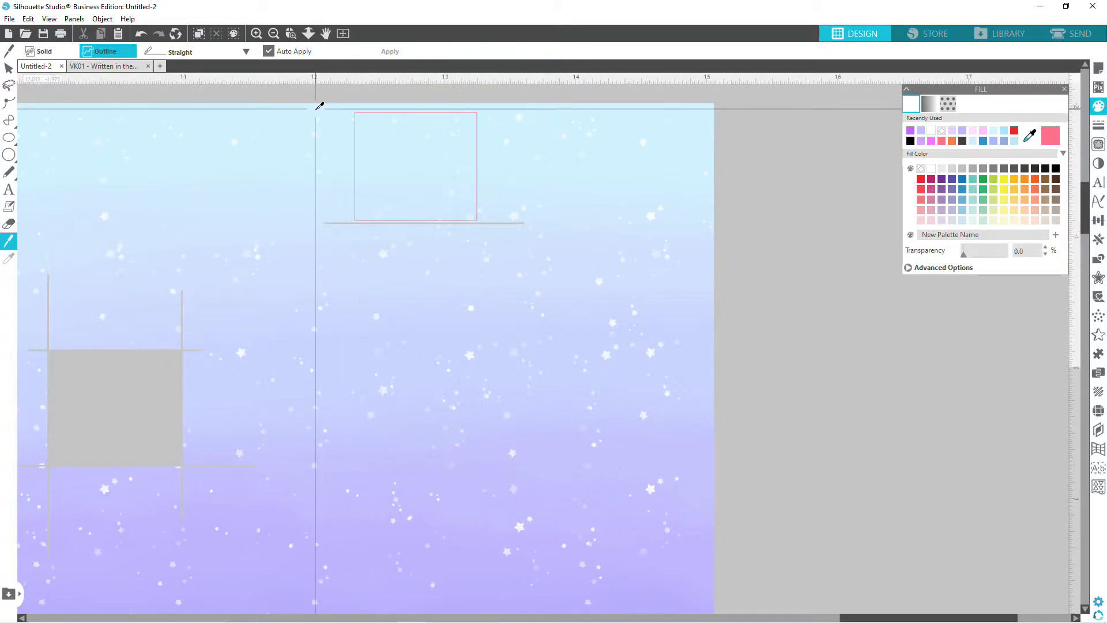
left_click_drag(338, 110, 542, 110)
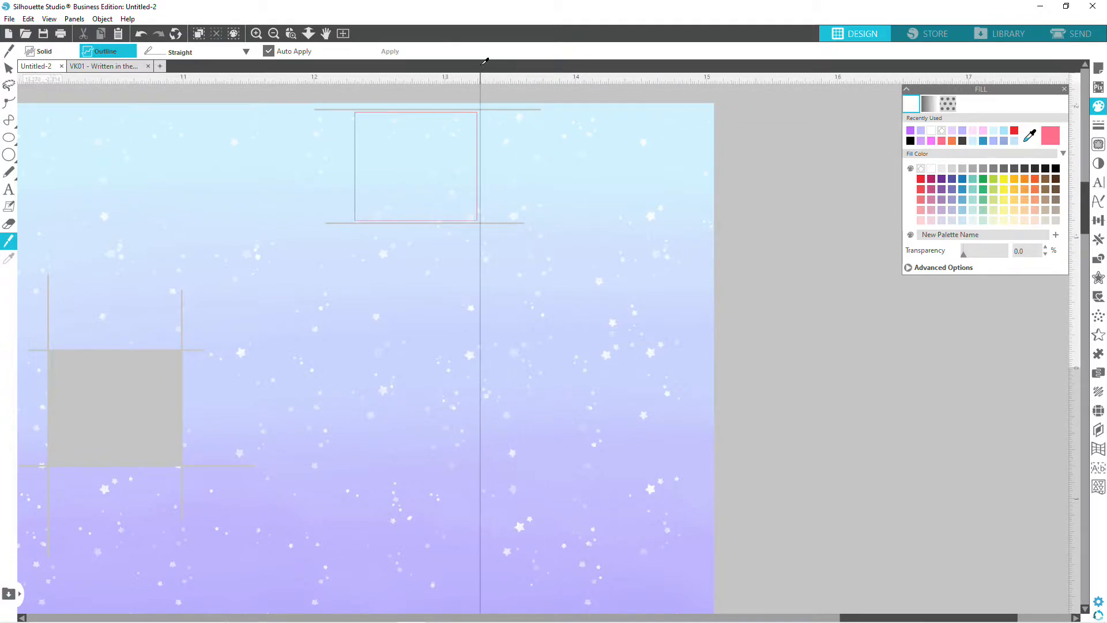
left_click_drag(482, 69, 481, 242)
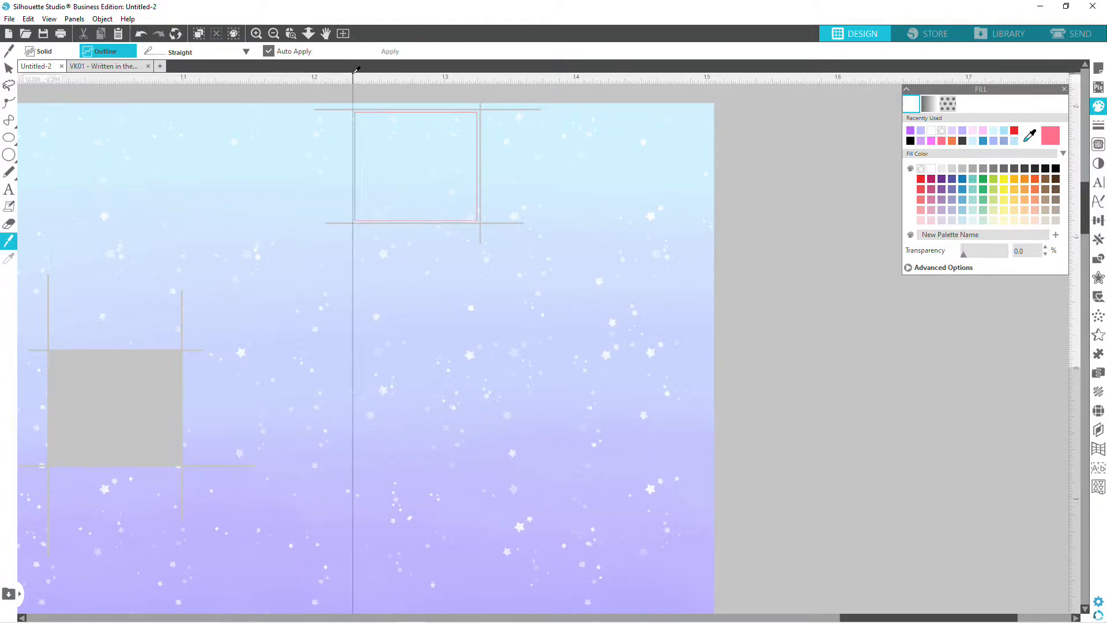
left_click_drag(354, 96, 345, 254)
Pull the cut pale blue starry piece out of the background and bring it above the planner sheet.
left_click_drag(391, 158, 122, 432)
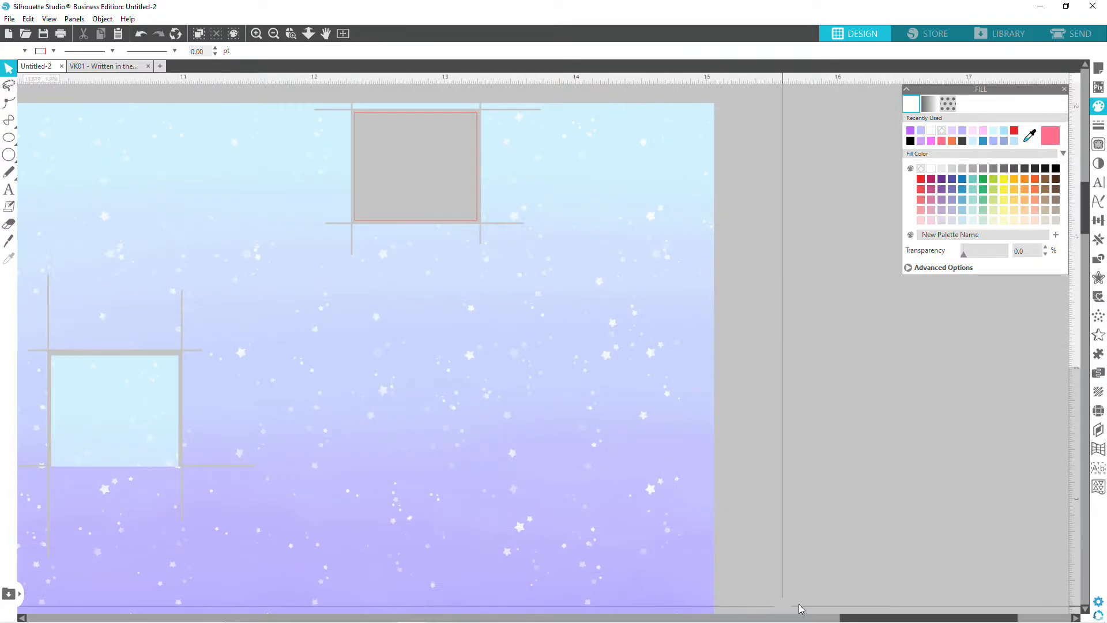
left_click_drag(854, 618, 554, 618)
left_click_drag(960, 455, 168, 326)
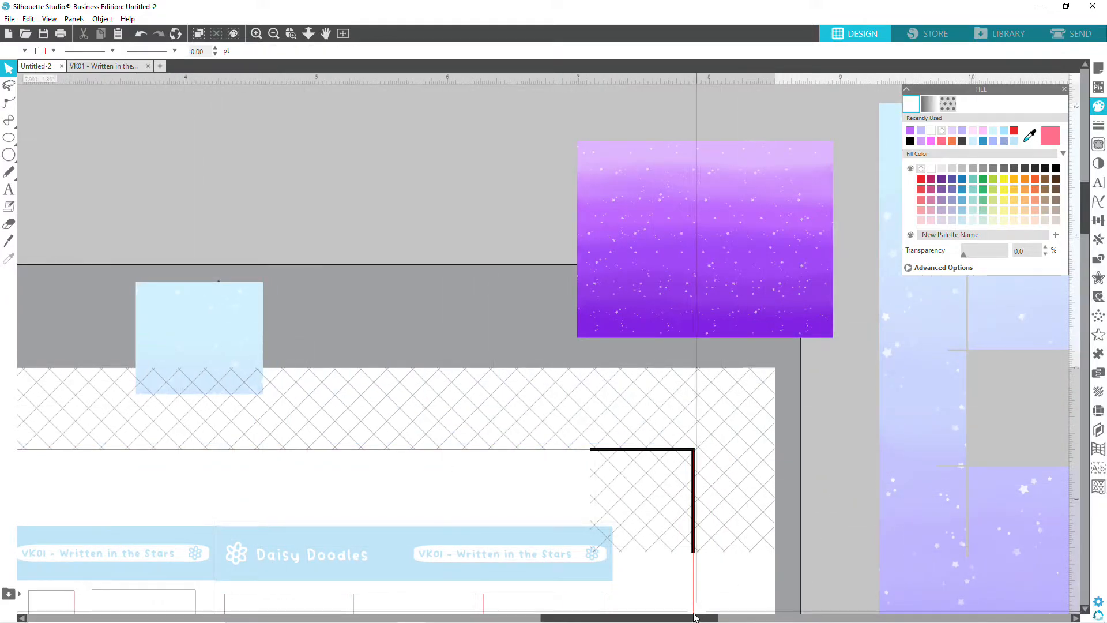
left_click_drag(691, 618, 576, 619)
scroll(553, 461, "down", 3)
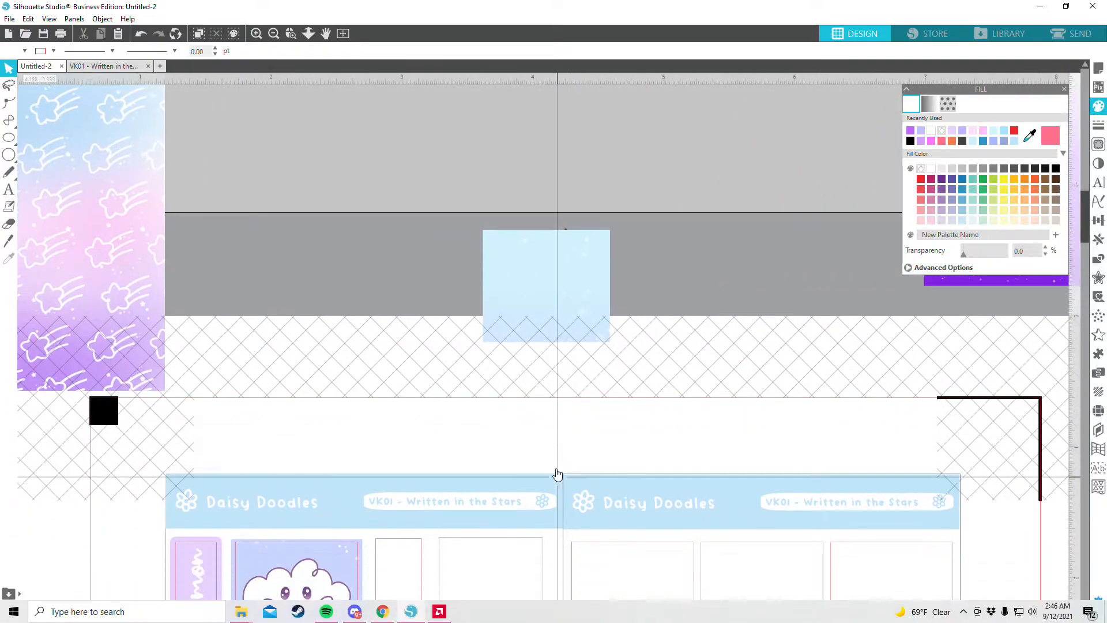
scroll(549, 447, "down", 3)
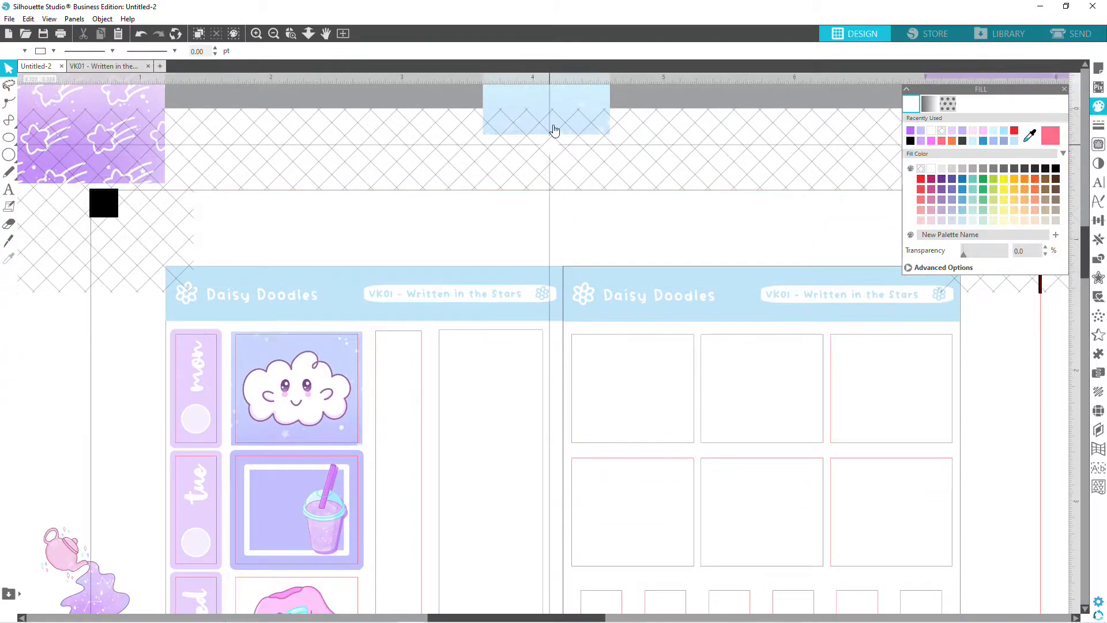
Place the pale blue starry piece over the Wednesday box and send it to the back behind the sweater.
left_click_drag(554, 103, 323, 486)
scroll(474, 481, "down", 3)
scroll(490, 363, "down", 1)
right_click(323, 486)
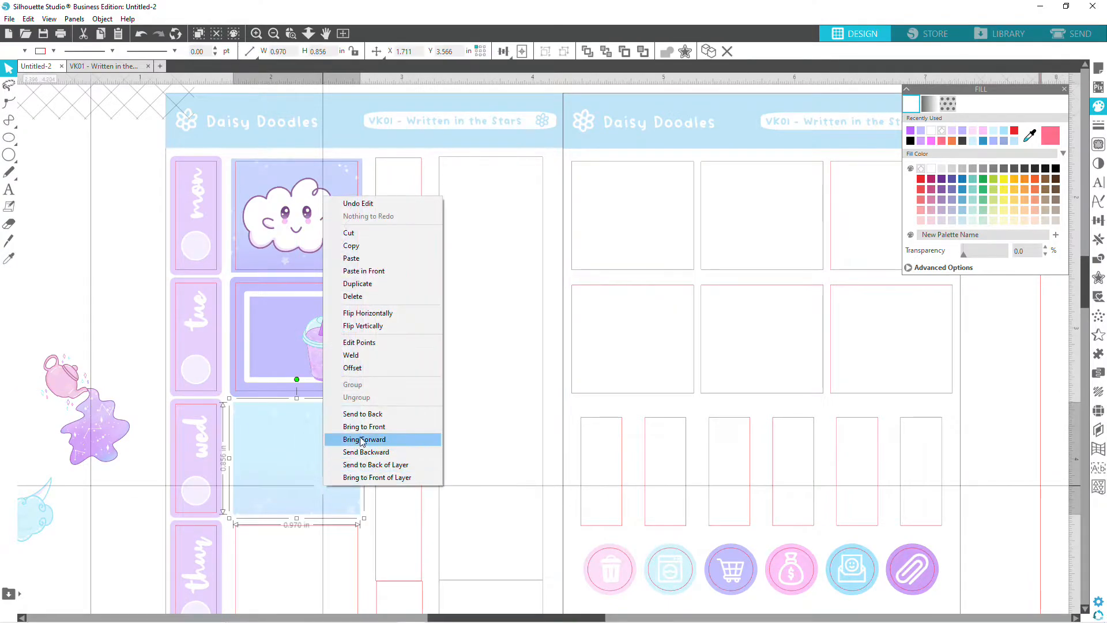
left_click(370, 414)
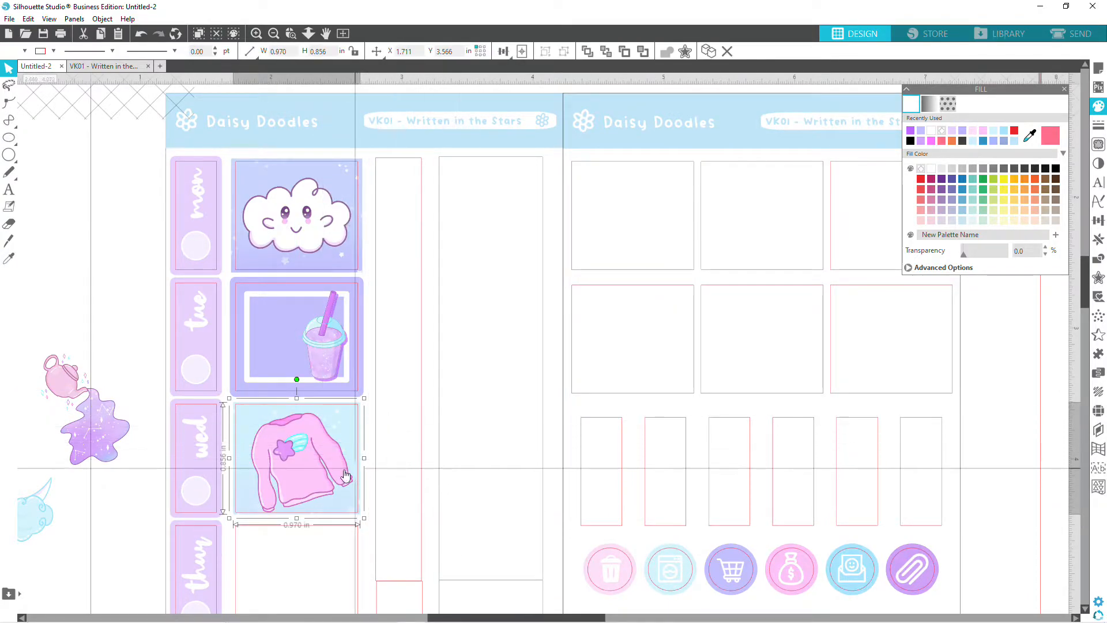
Nudge the sweater within the Wednesday box and shrink it to about 0.733 × 0.714 in.
left_click(315, 470)
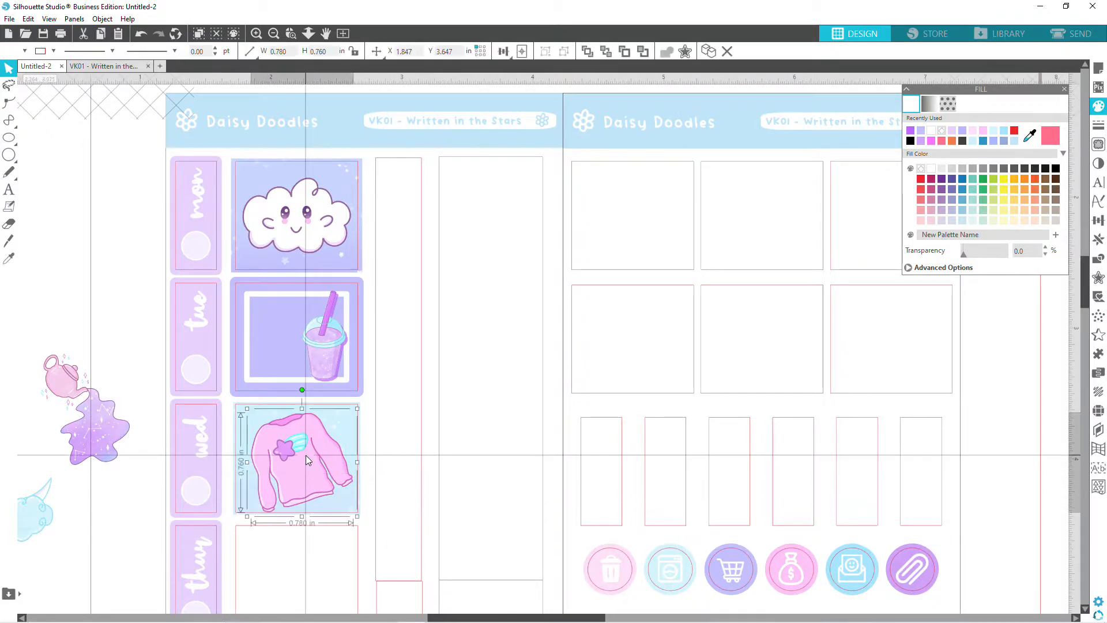
left_click_drag(299, 449, 299, 446)
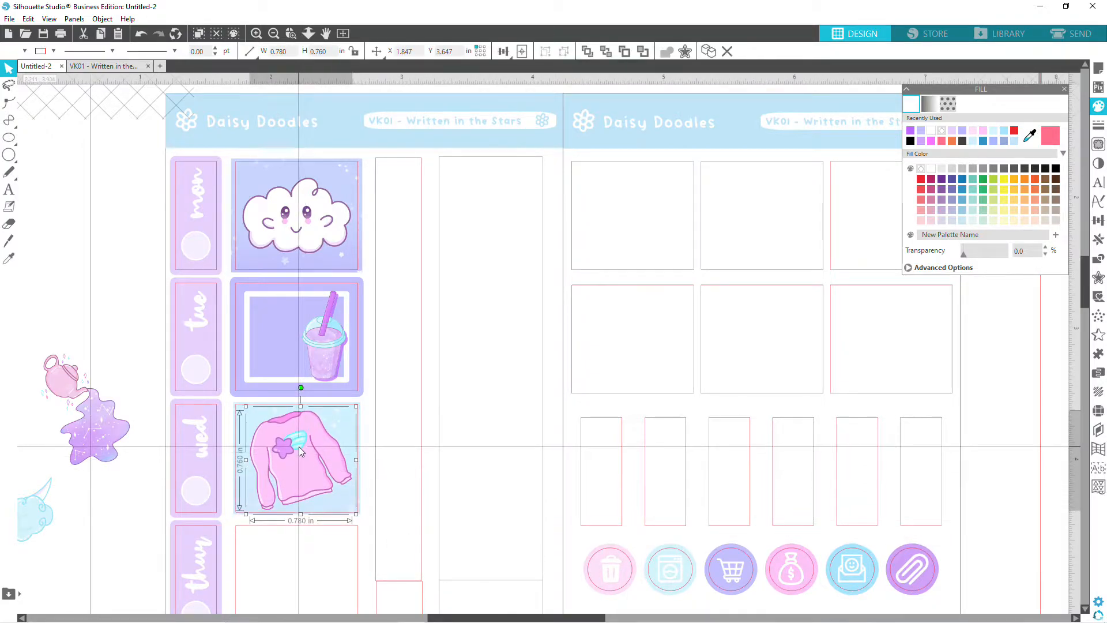
left_click(372, 449)
scroll(372, 449, "down", 1)
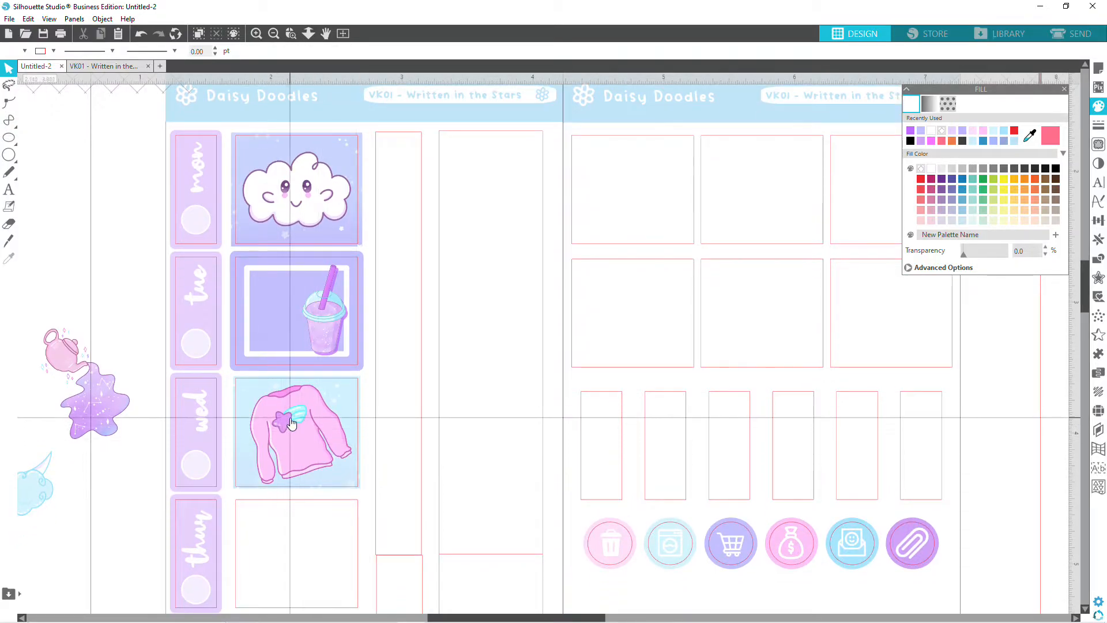
left_click(289, 418)
left_click_drag(289, 417, 291, 417)
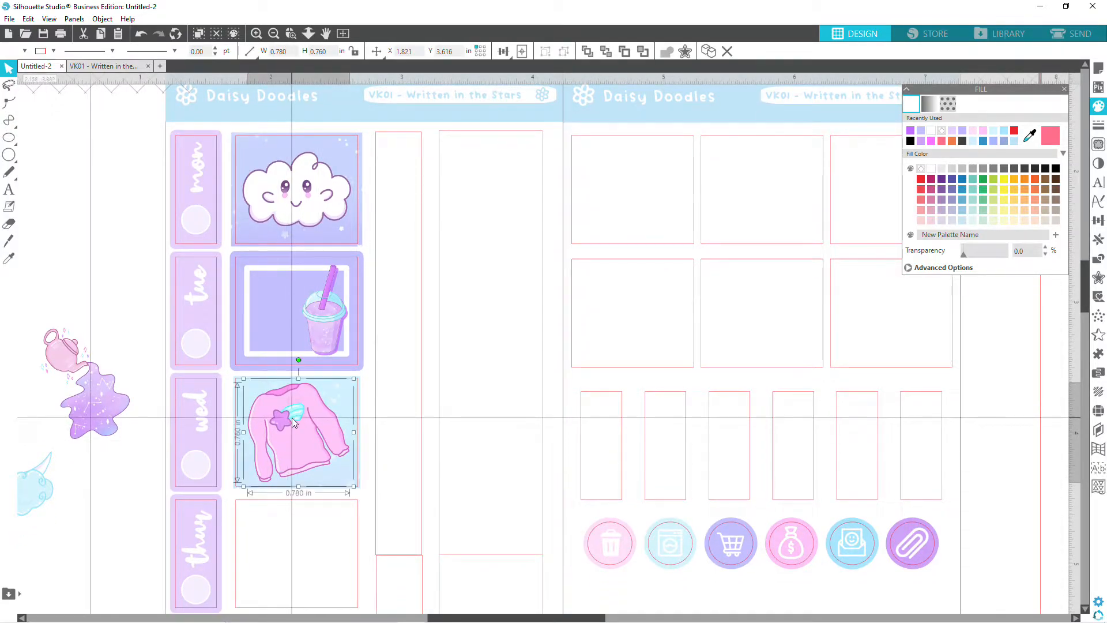
left_click_drag(354, 378, 348, 385)
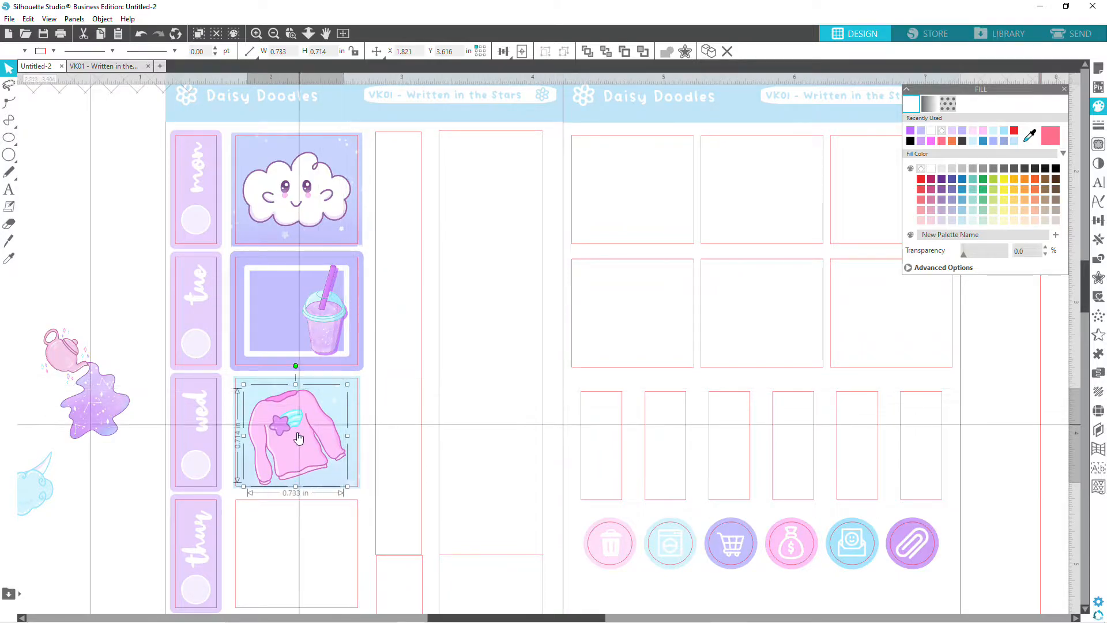
left_click(368, 425)
Enlarge the pale blue starry piece in the Wednesday box to about 0.992 × 0.875 in and nudge the sweater slightly left.
scroll(368, 425, "down", 2)
scroll(368, 425, "down", 1)
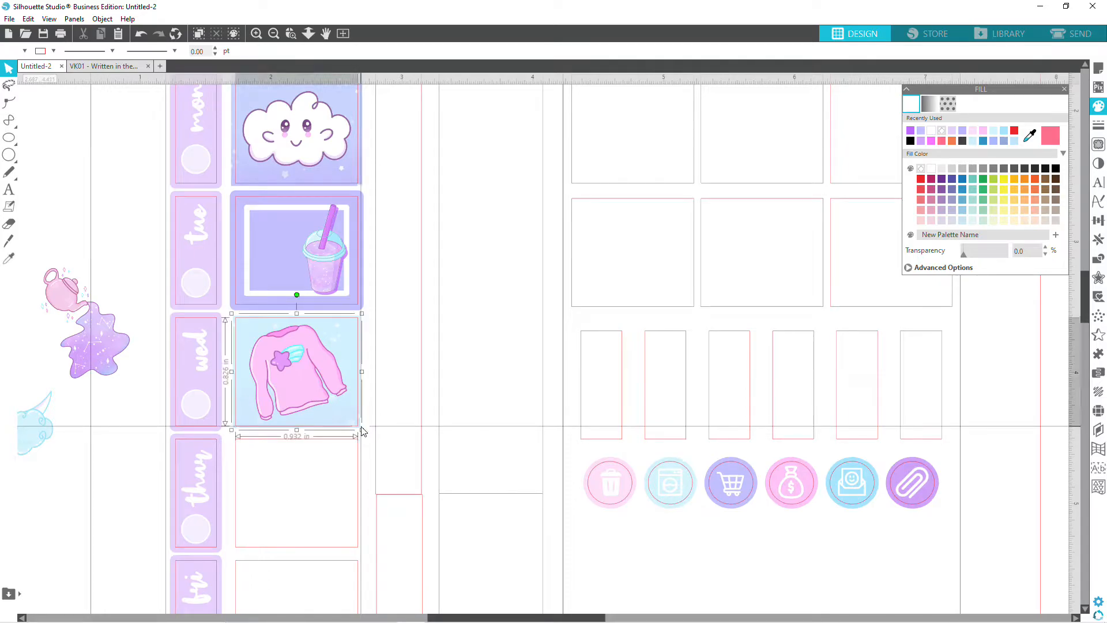
left_click(363, 429)
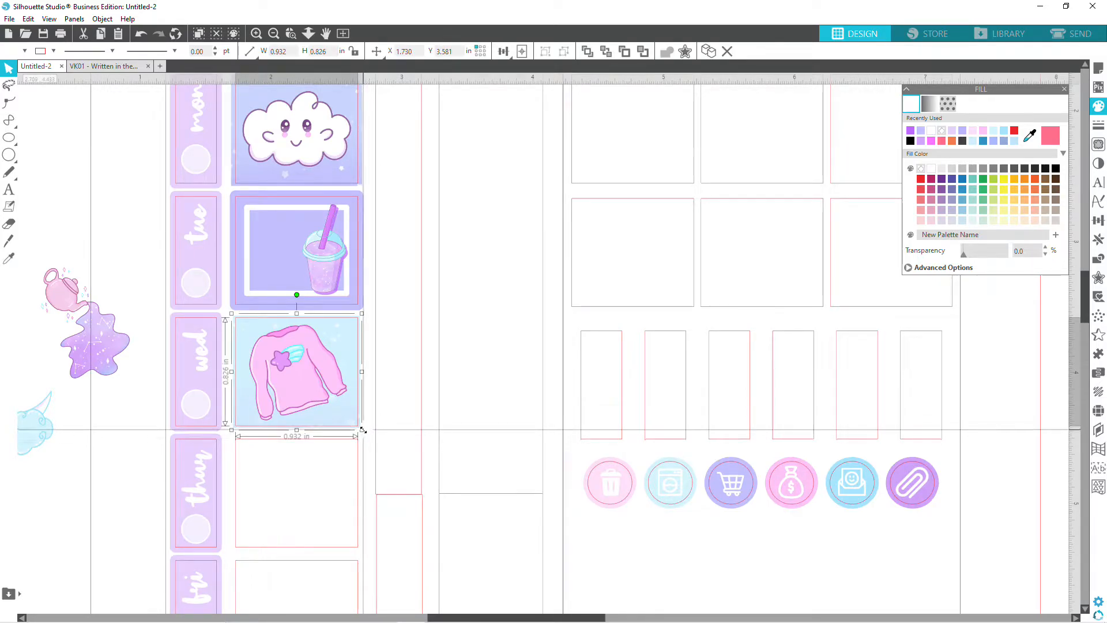
left_click(372, 396)
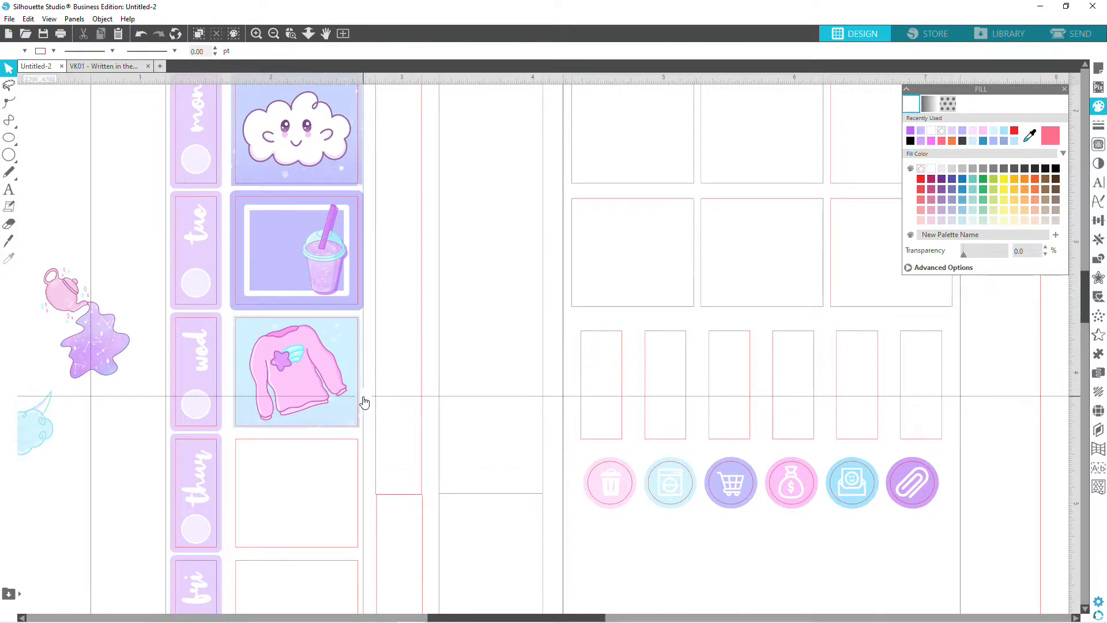
left_click(365, 402)
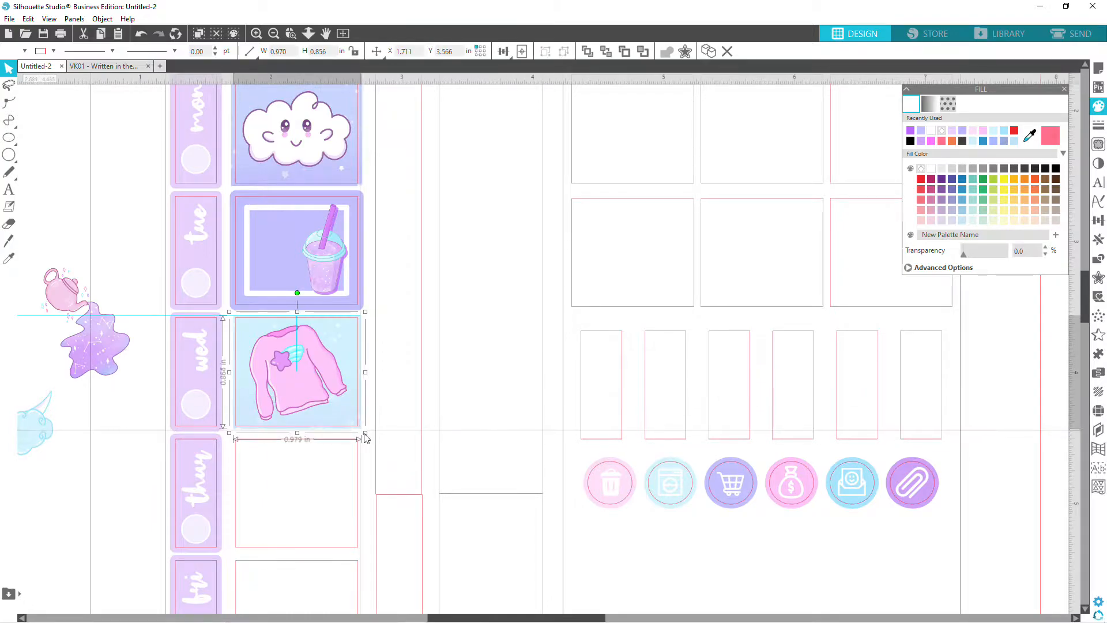
left_click_drag(365, 432, 366, 434)
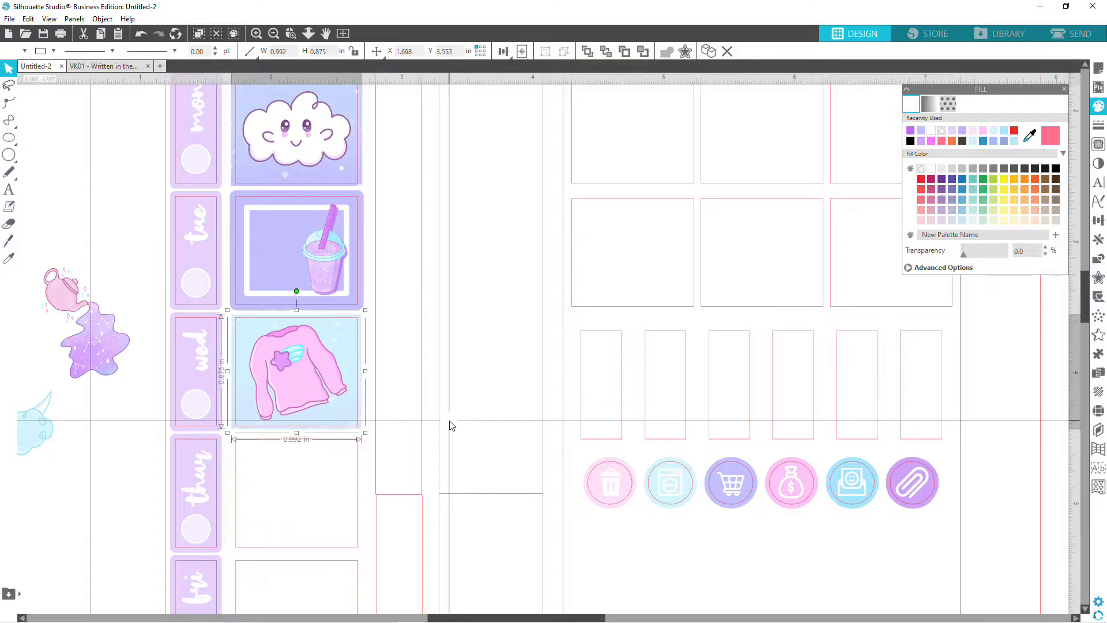
left_click(116, 453)
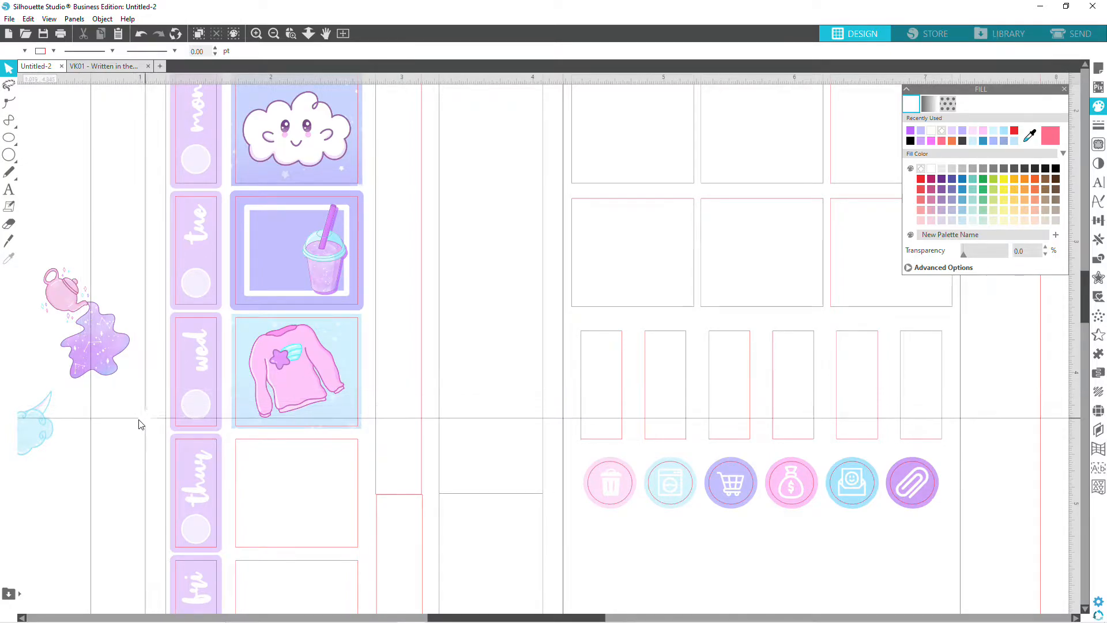
Place the moon-and-cloud artwork in the Thursday box and shrink it to about 0.592 × 0.640 in.
scroll(132, 424, "down", 1)
scroll(132, 424, "down", 1)
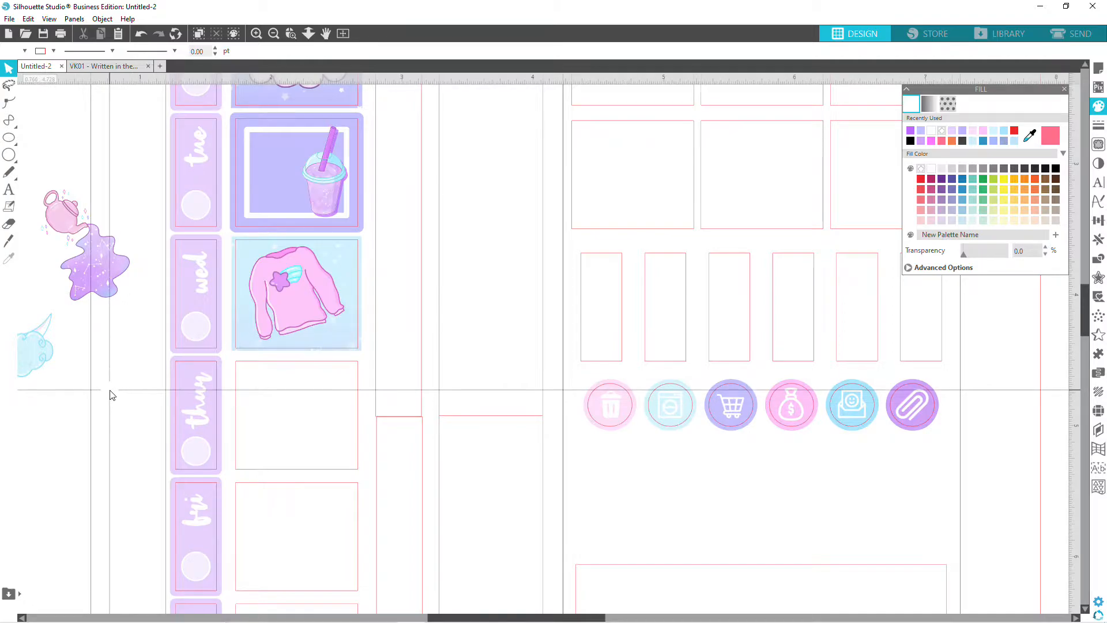
left_click_drag(30, 358, 320, 447)
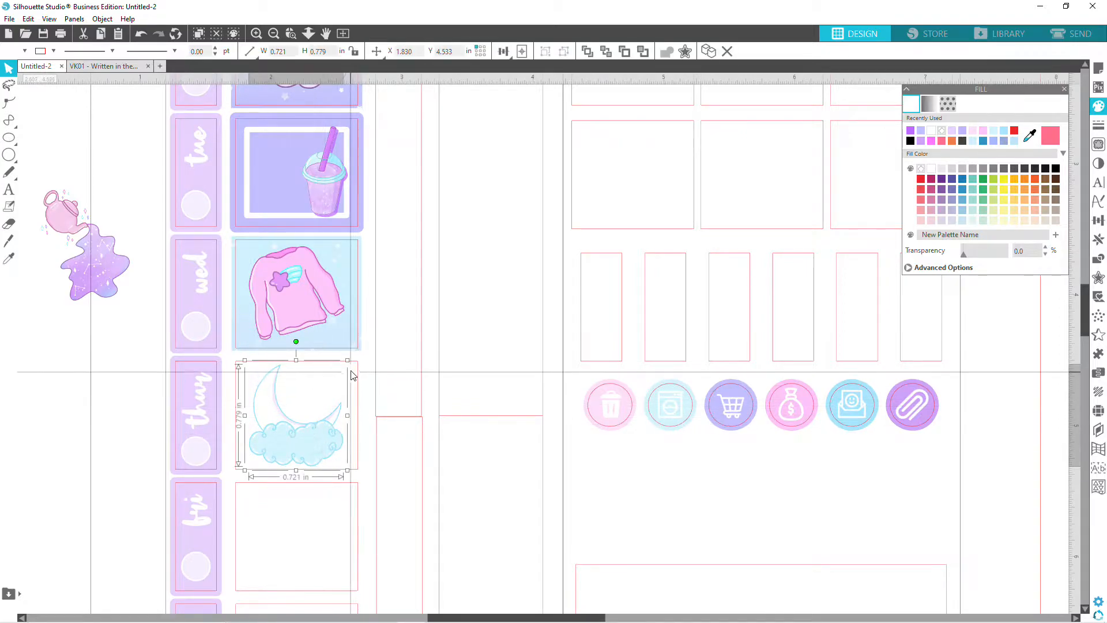
left_click_drag(348, 369, 326, 431)
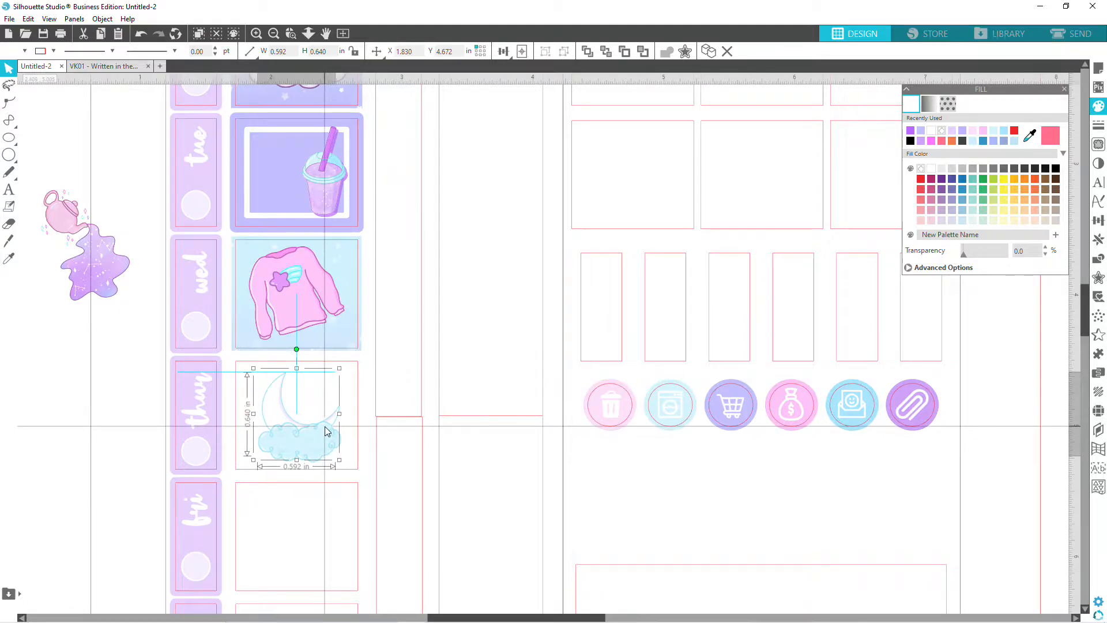
left_click(360, 419)
left_click(368, 419)
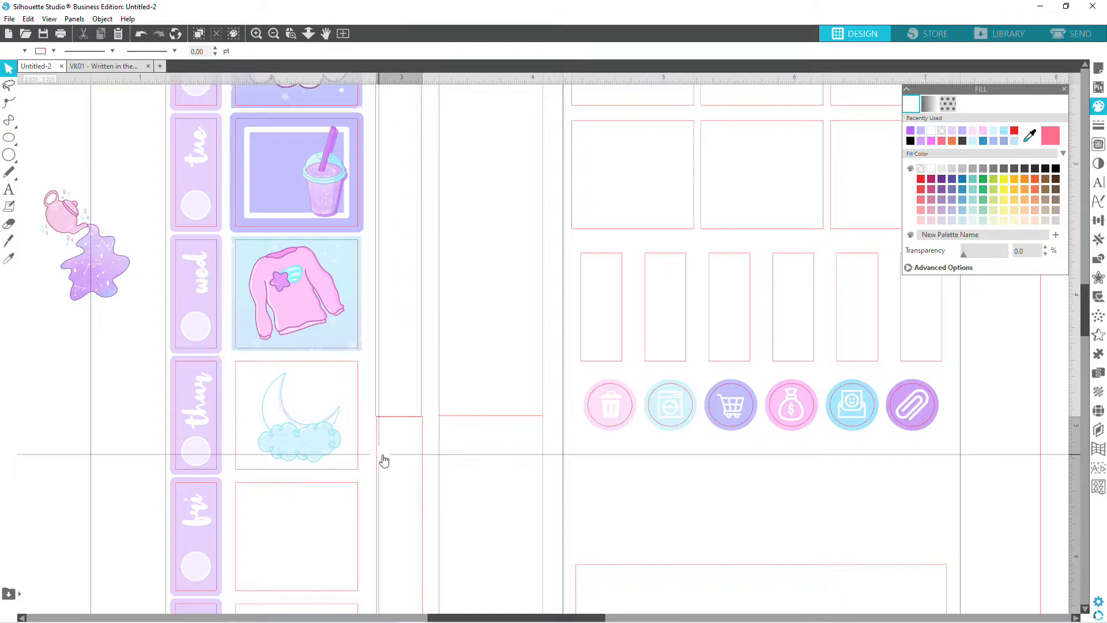
Nudge the moon-and-cloud artwork slightly left within the Thursday box.
left_click(380, 459)
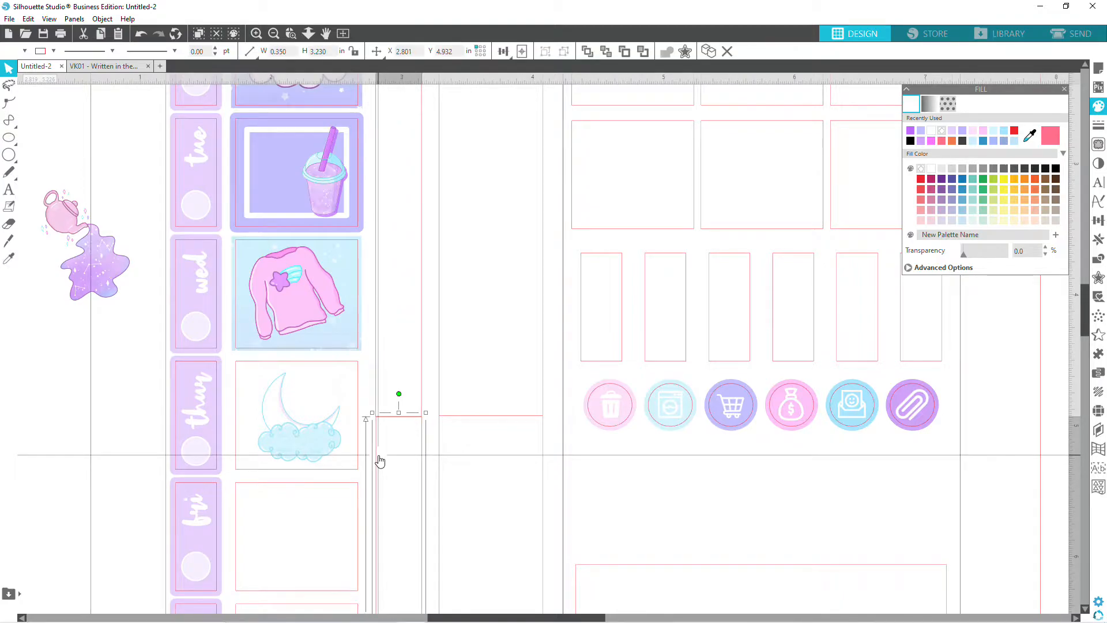
left_click(277, 437)
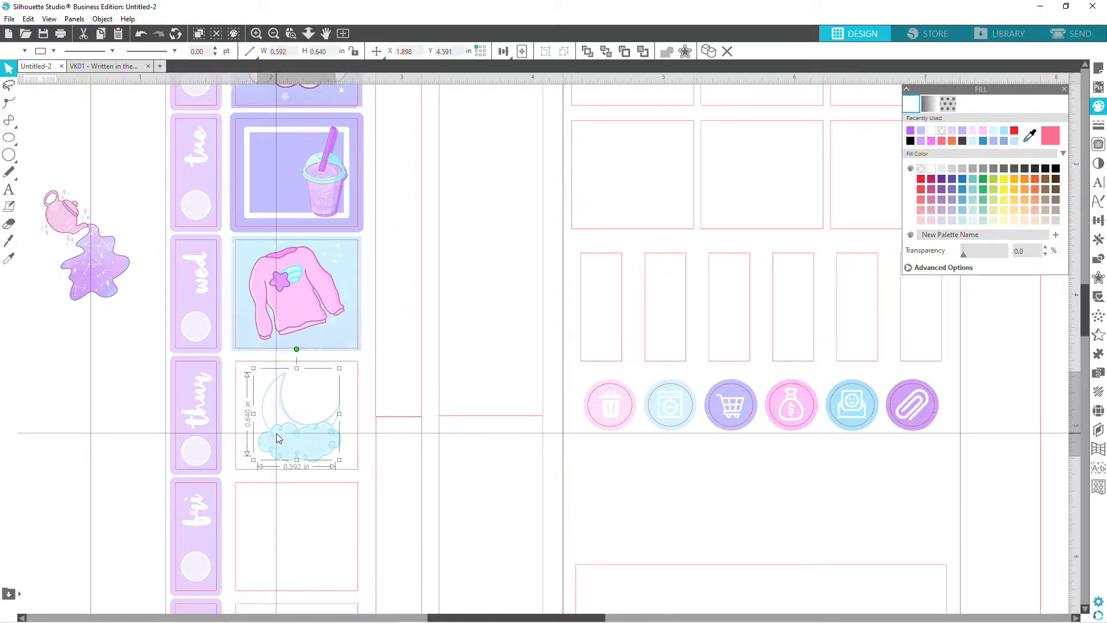
key("Left")
key("Left")
key("Left")
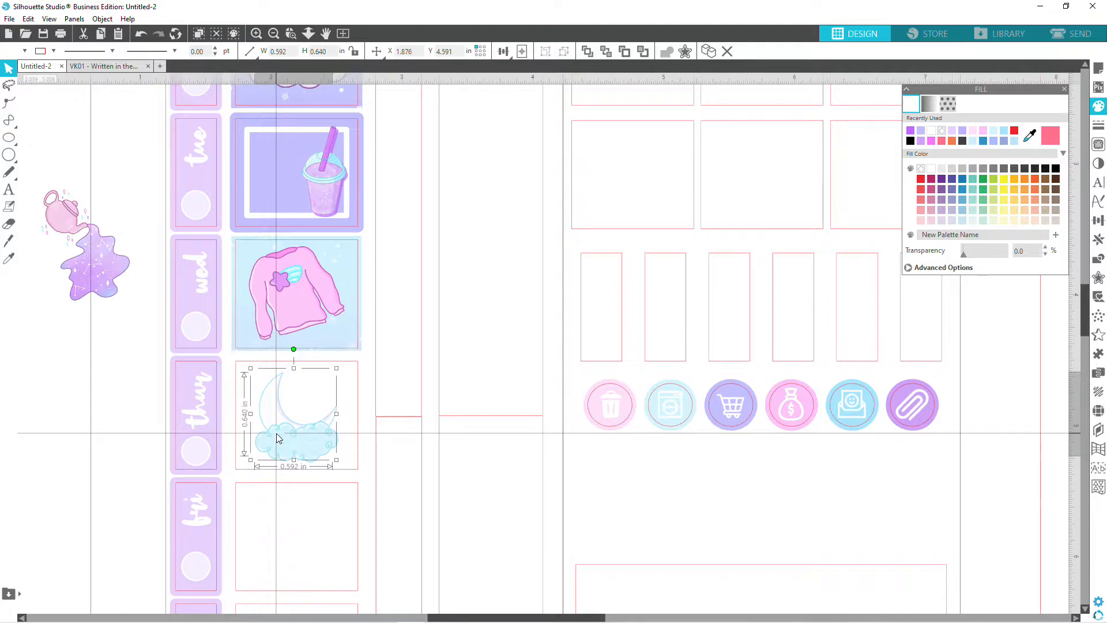
left_click(121, 447)
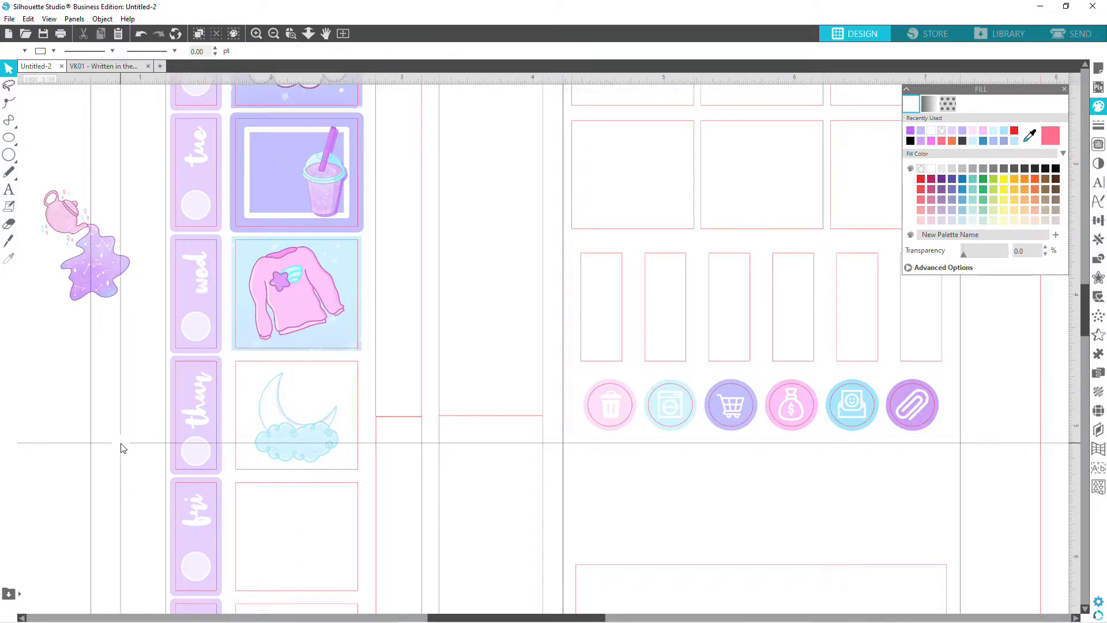
left_click(279, 437)
key("Left")
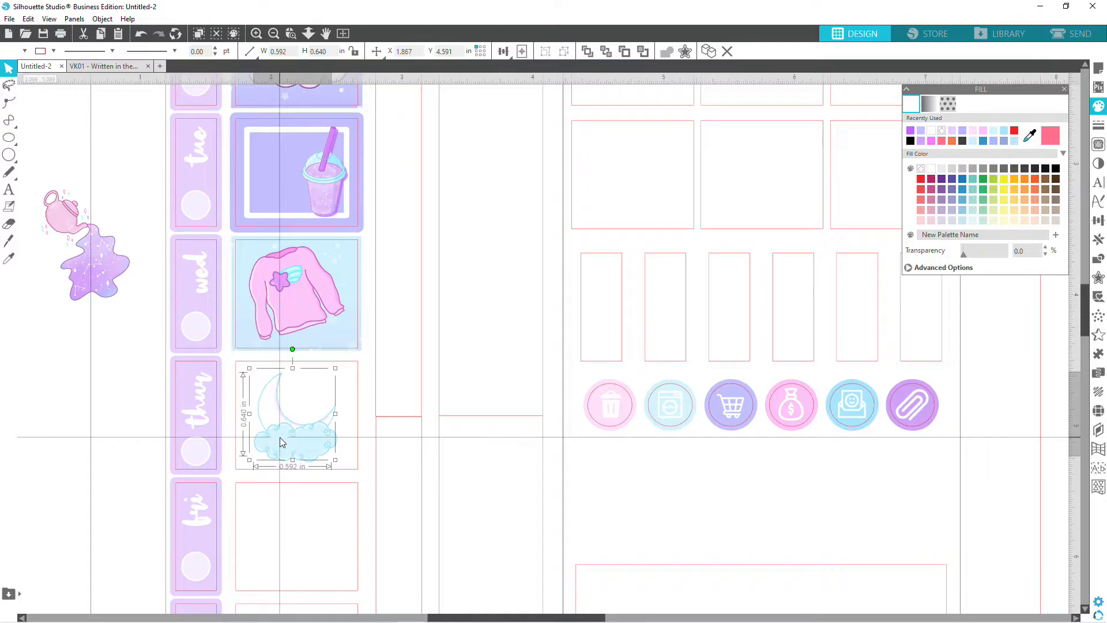
left_click(134, 438)
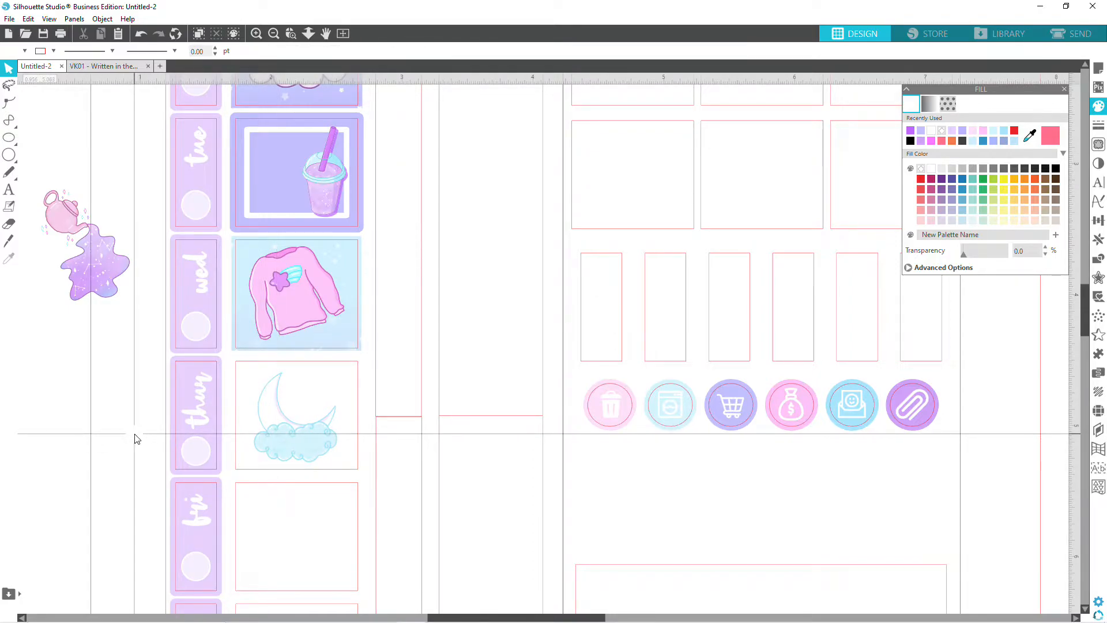
Move the purple starry background from above the planner to the empty area beside its Thursday row.
left_click(270, 36)
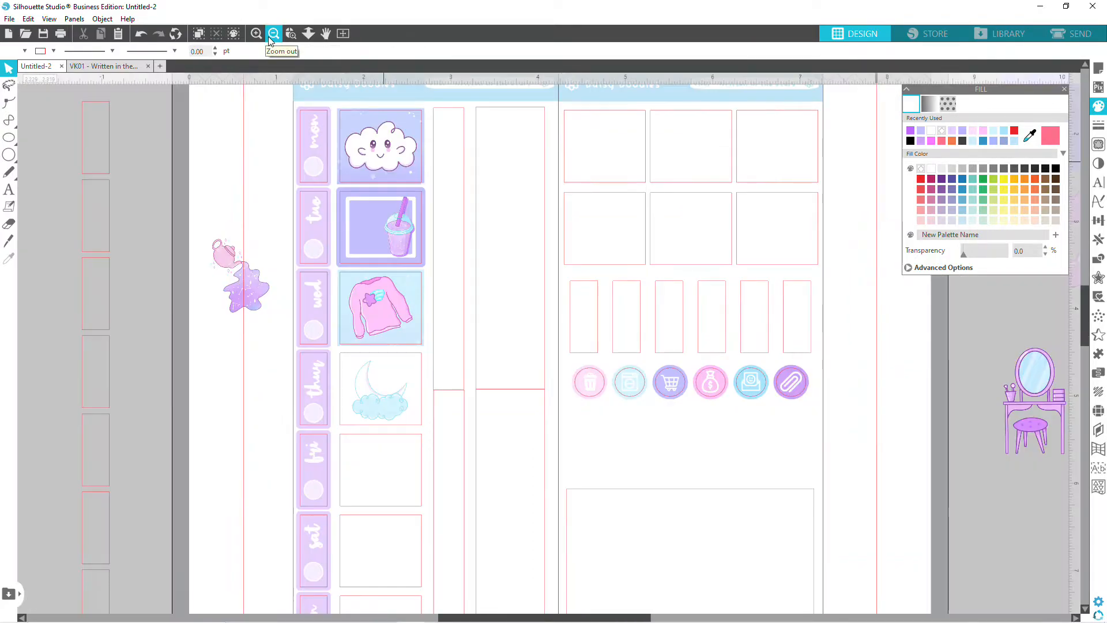
left_click(270, 36)
left_click_drag(625, 619, 604, 535)
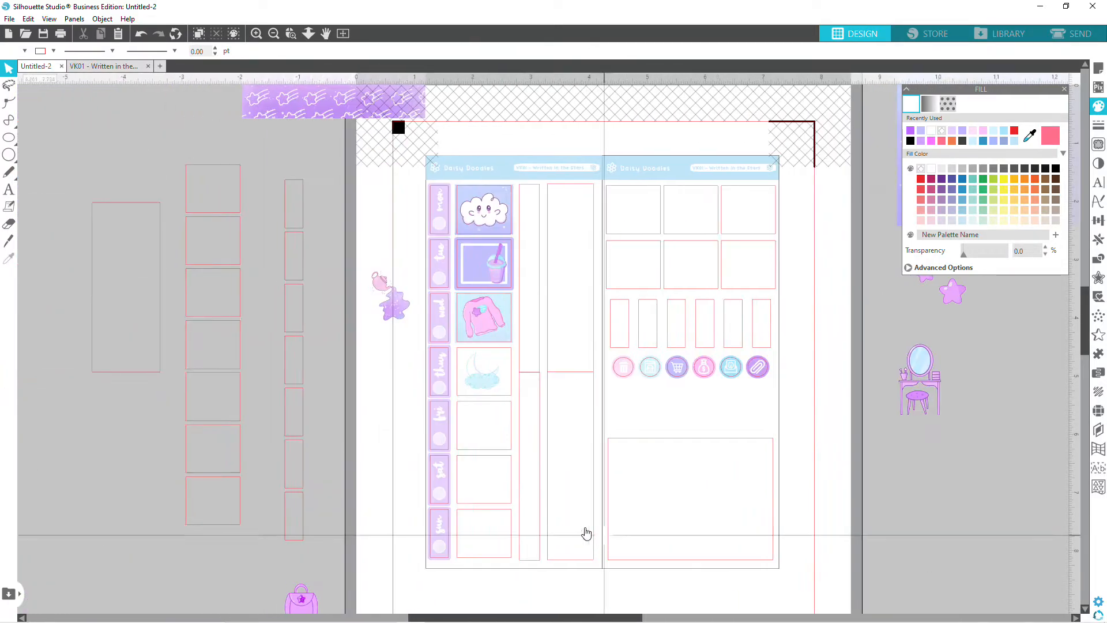
scroll(600, 537, "down", 1)
left_click(280, 35)
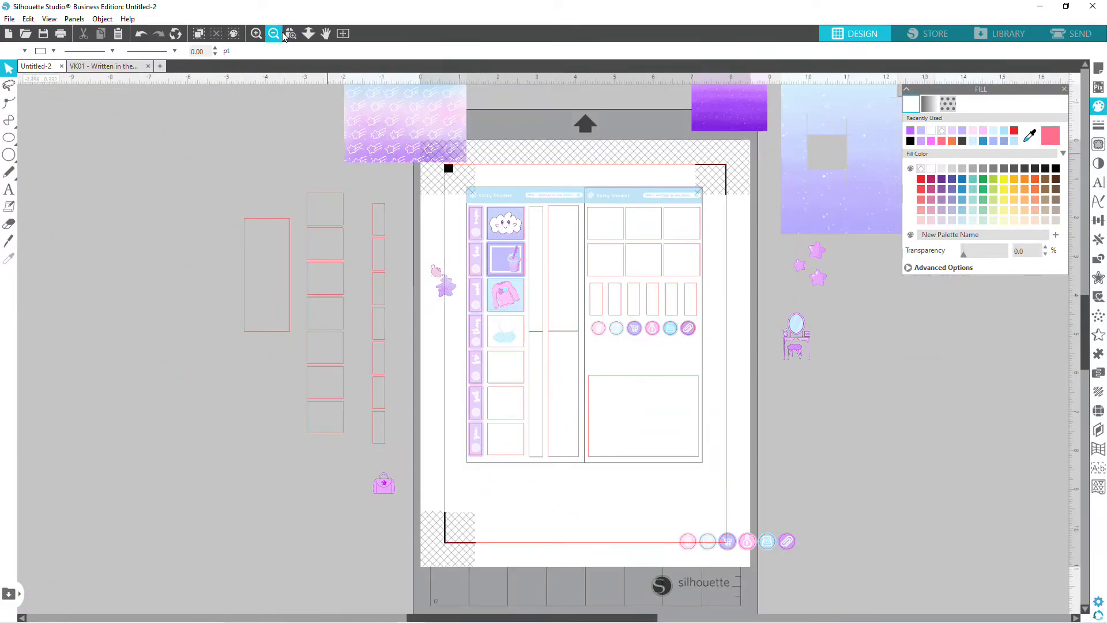
left_click(280, 35)
left_click_drag(670, 185, 375, 472)
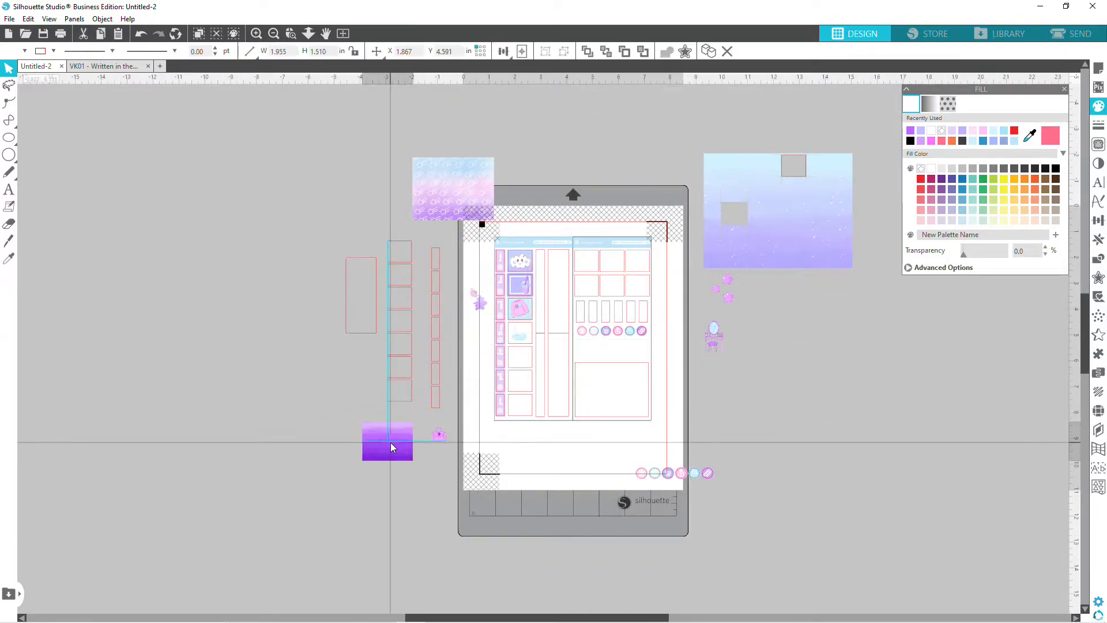
left_click(257, 33)
left_click(257, 33)
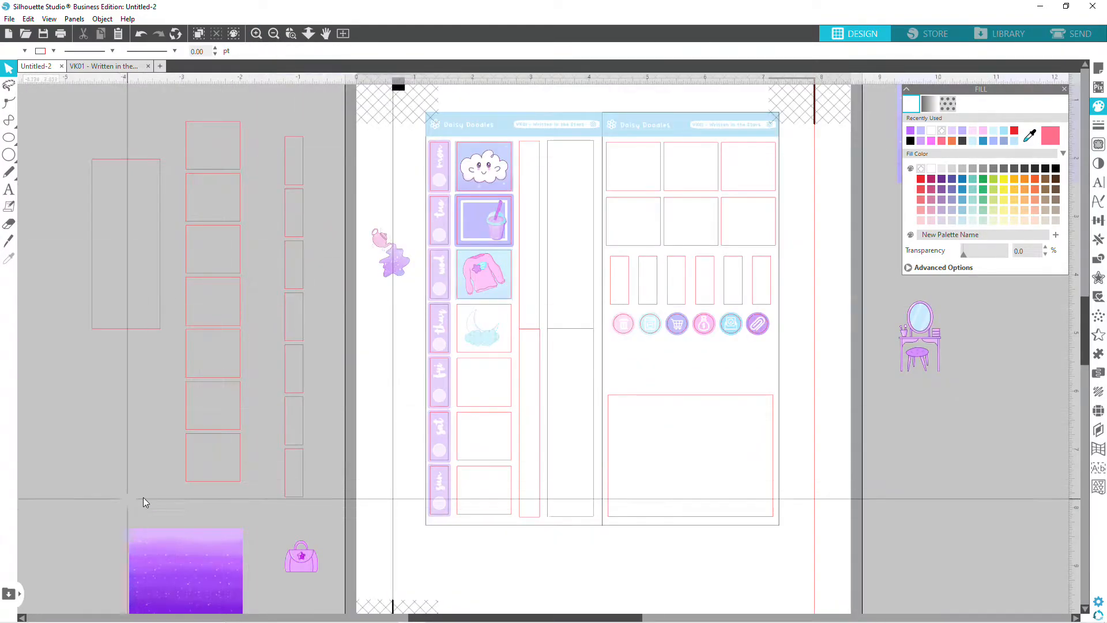
left_click_drag(205, 588, 285, 343)
left_click(282, 270)
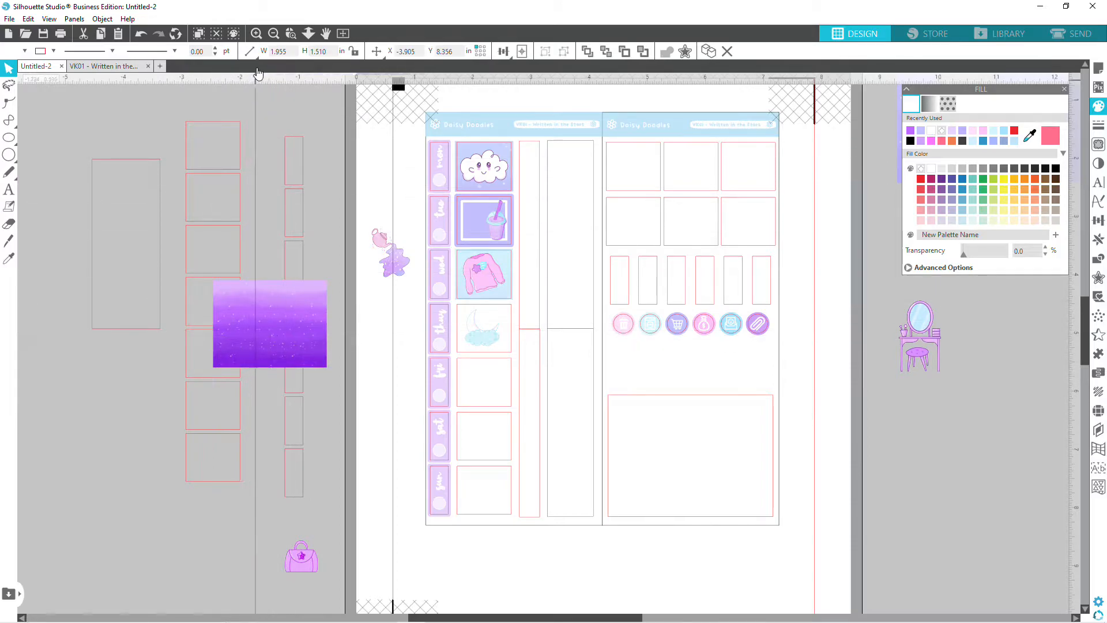
left_click(256, 33)
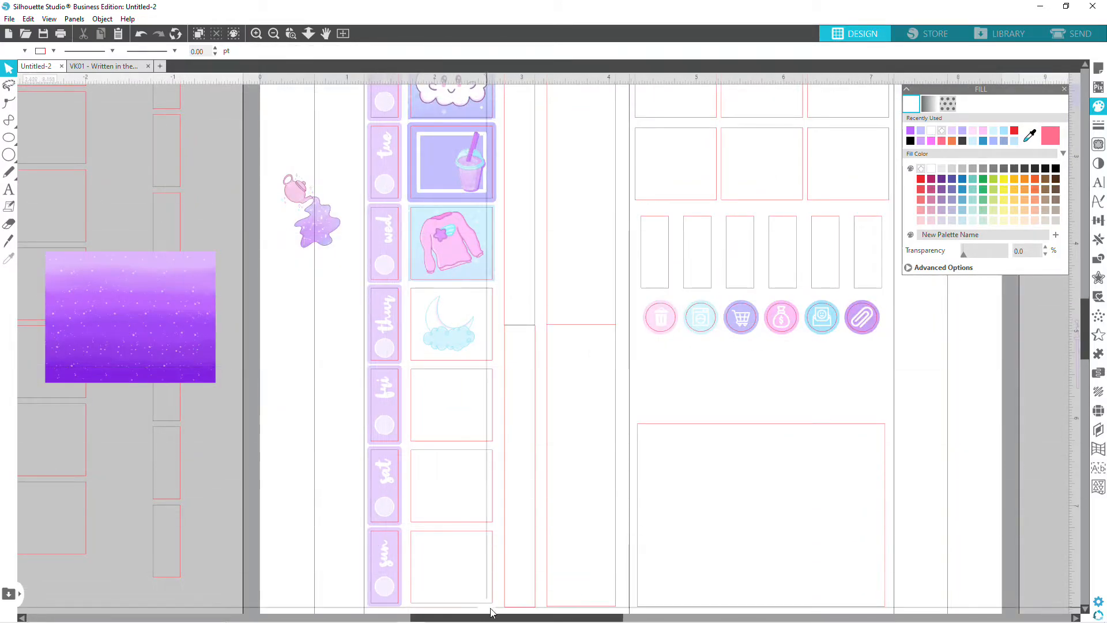
mouse_move(500, 620)
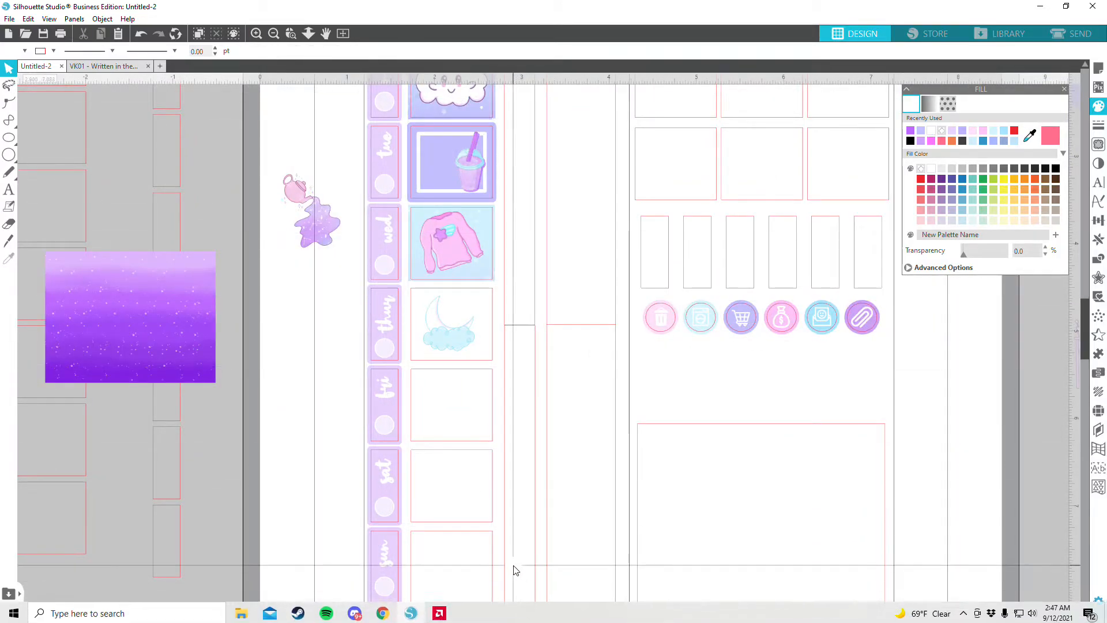
left_click_drag(500, 618, 439, 620)
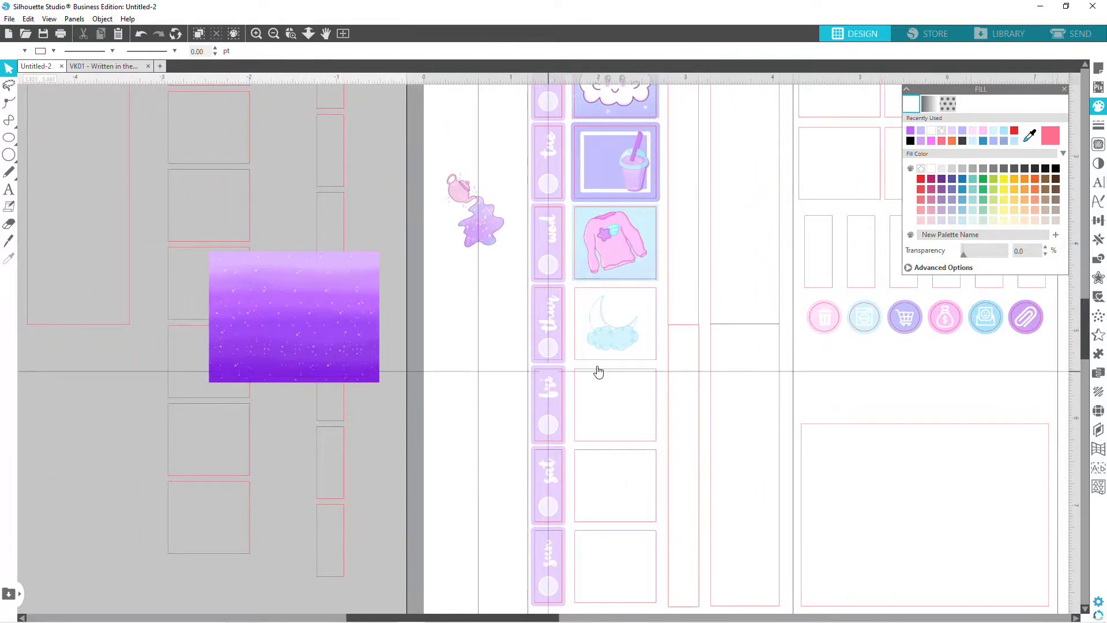
Bring the moon-and-cloud artwork in front of the purple starry background to preview the pairing, and return it to the Thursday box.
left_click_drag(314, 336, 340, 339)
right_click(406, 326)
left_click(476, 557)
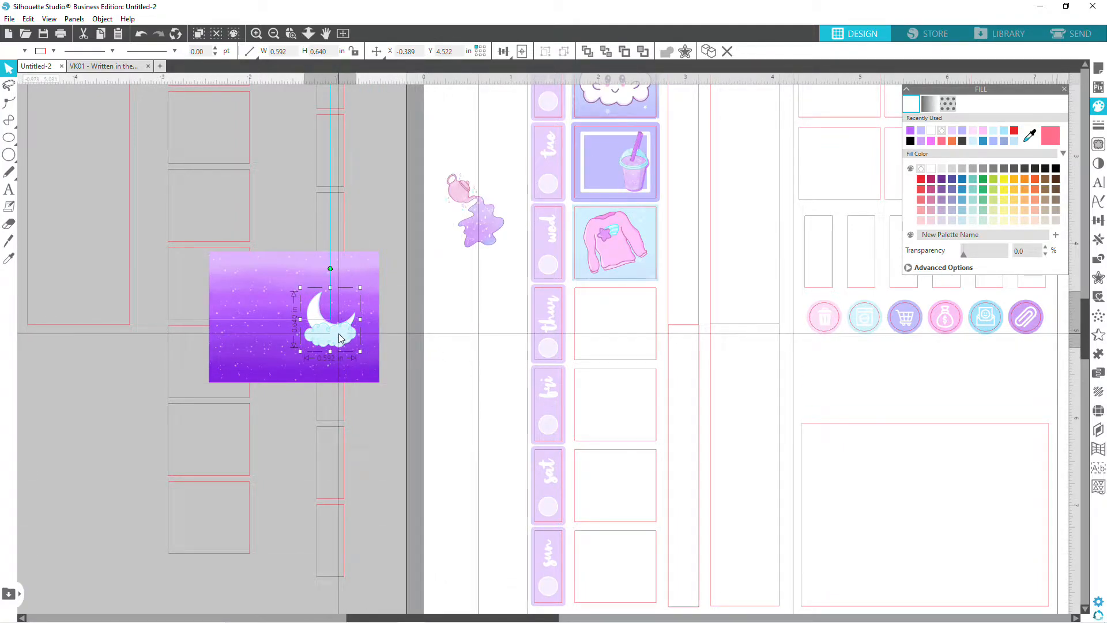
left_click_drag(325, 341, 622, 344)
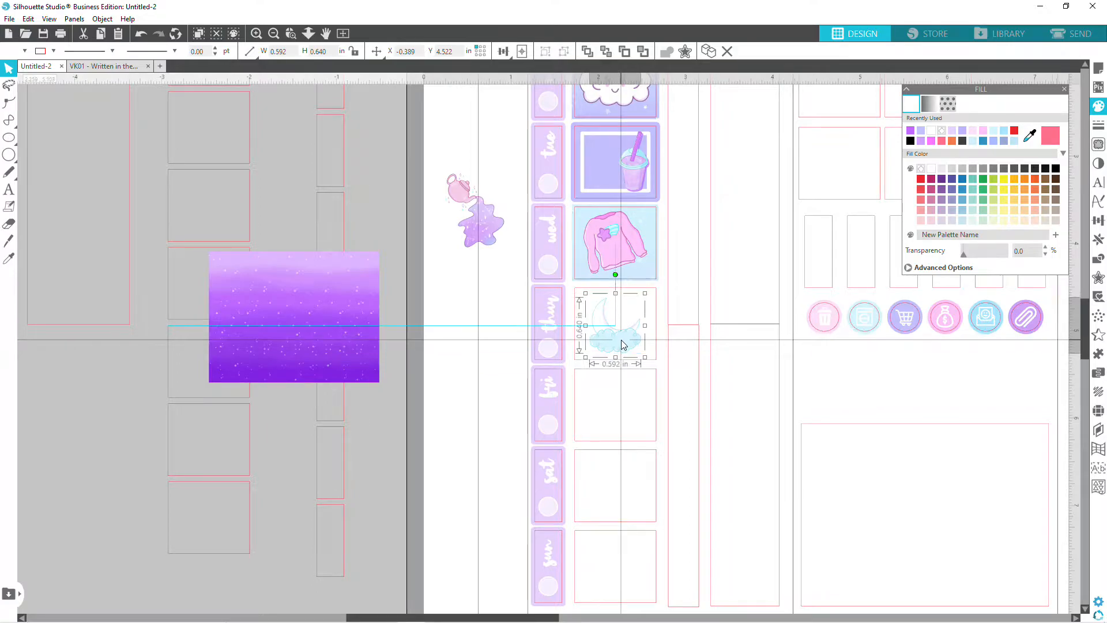
left_click(486, 360)
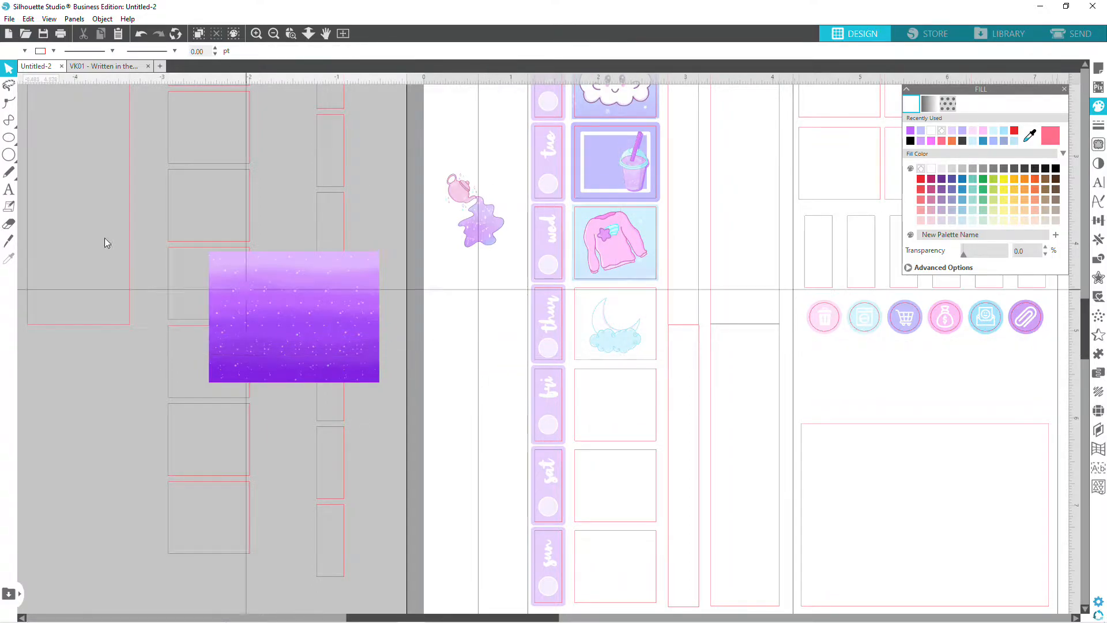
Shift the purple starry background farther from the planner and enlarge it proportionally to about 4.917 × 3.799 in.
left_click(288, 334)
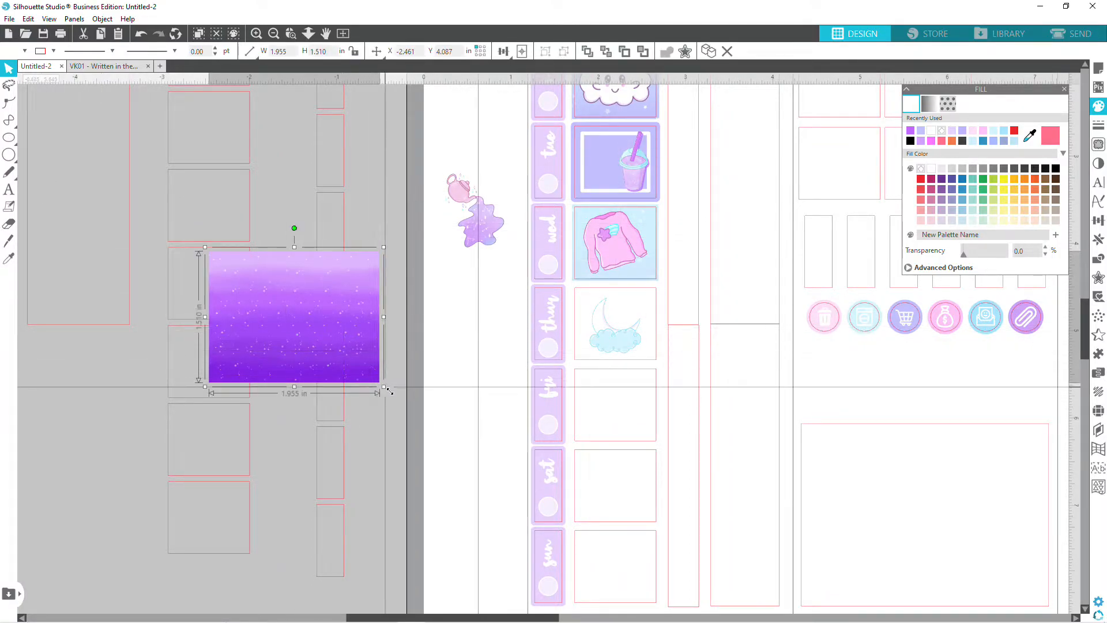
left_click_drag(383, 387, 475, 457)
left_click_drag(327, 375, 185, 308)
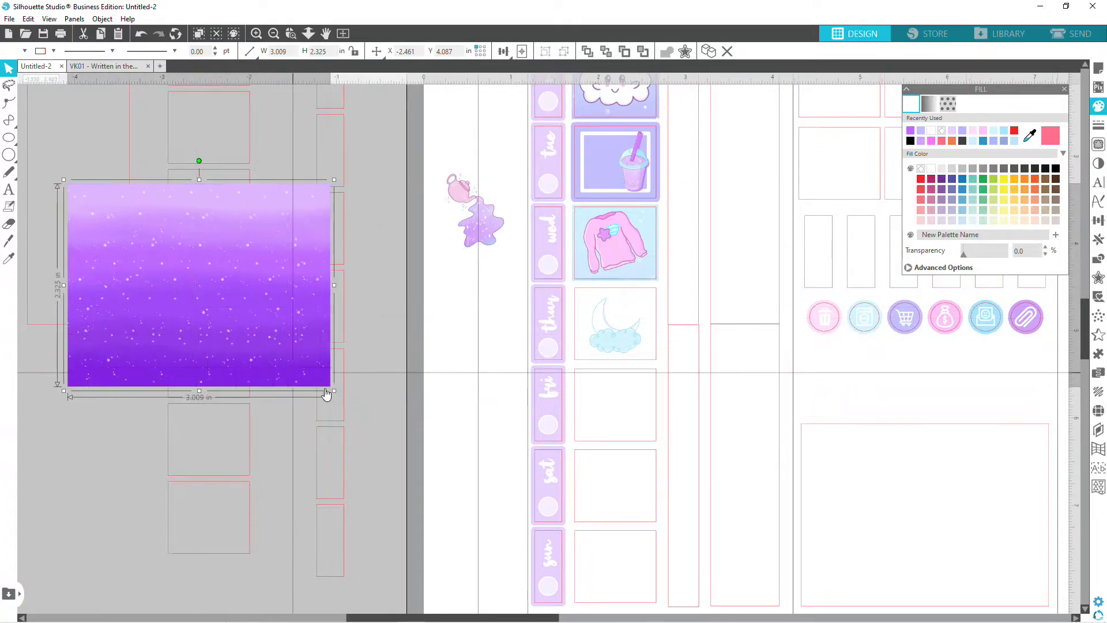
left_click_drag(335, 390, 509, 513)
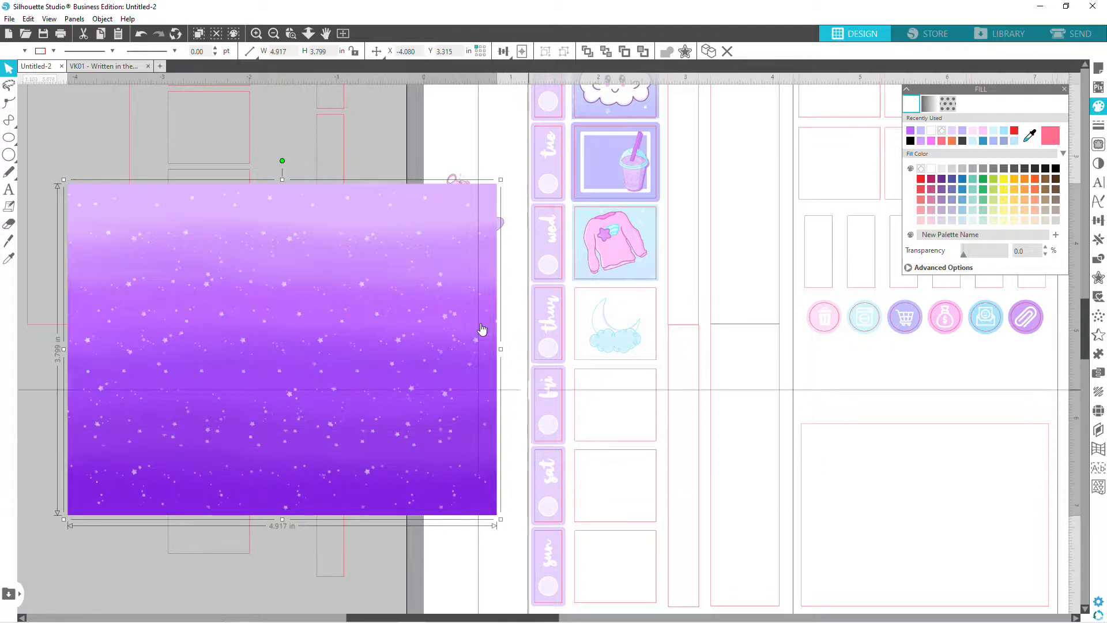
Copy the Friday box outline and place the duplicate over the lower middle of the purple starry background.
left_click(632, 445)
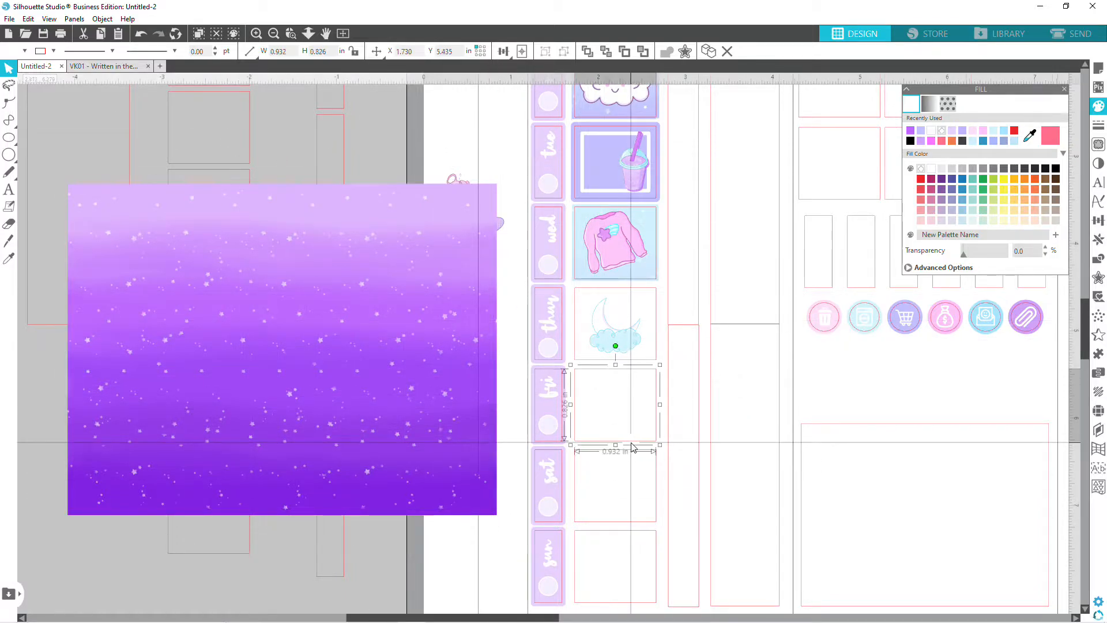
left_click_drag(635, 440, 309, 427)
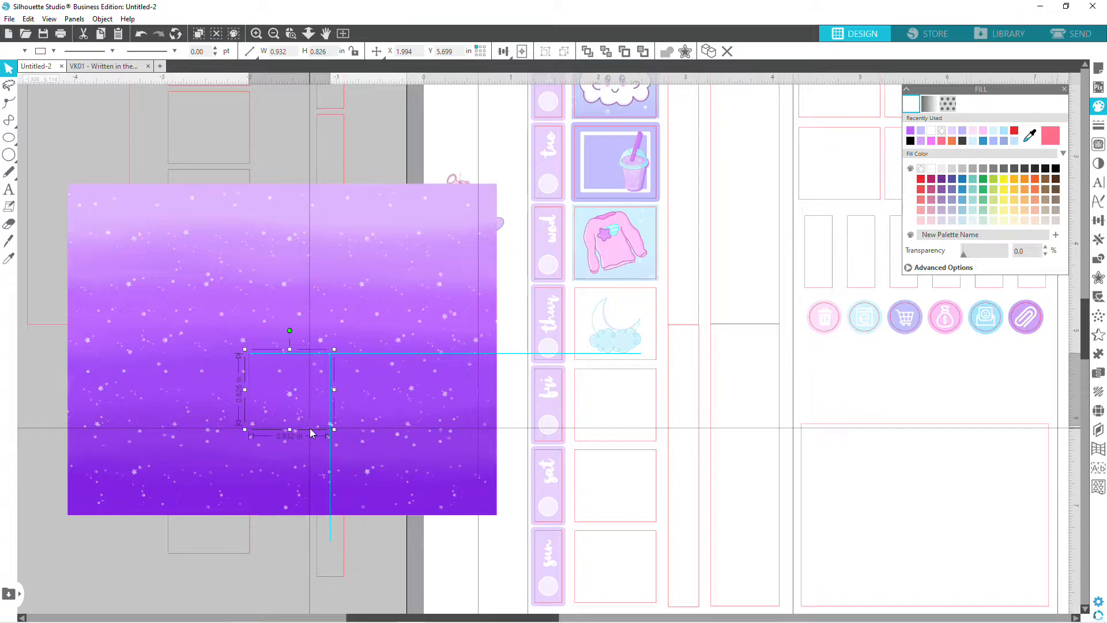
left_click_drag(309, 428, 310, 427)
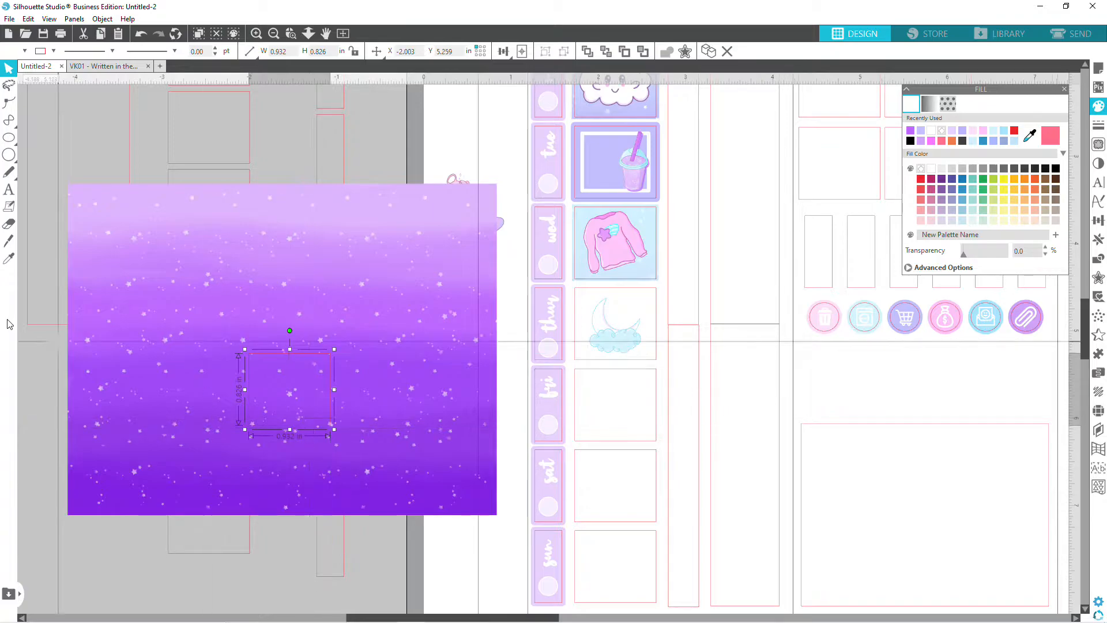
Cut the purple starry background with four straight Knife lines just outside the copied box outline.
left_click(8, 245)
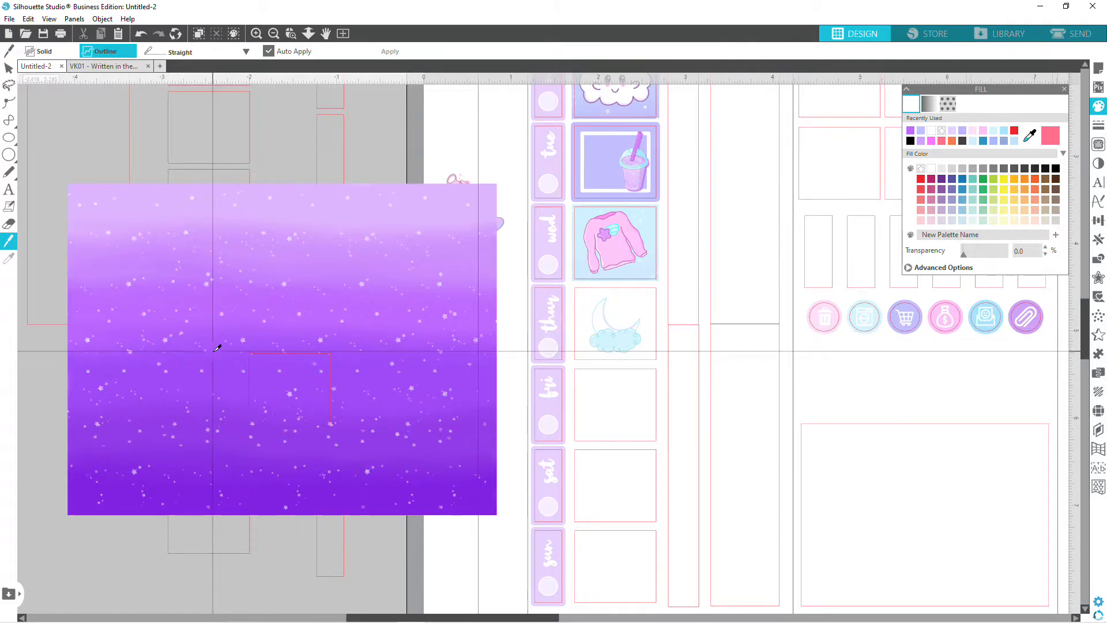
left_click_drag(277, 348, 376, 351)
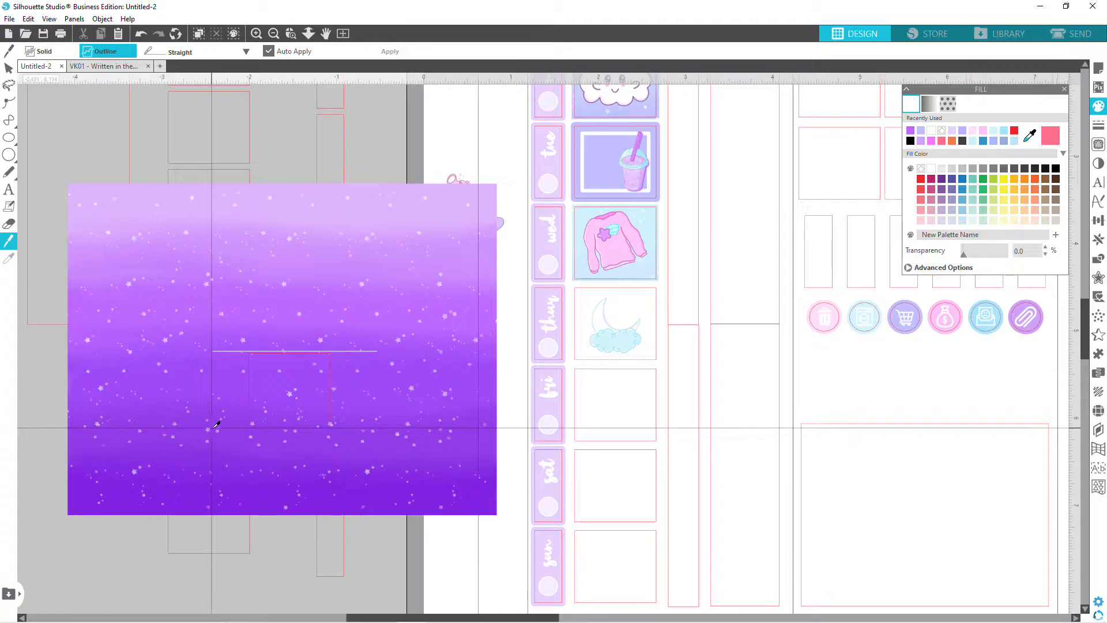
left_click_drag(211, 427, 368, 428)
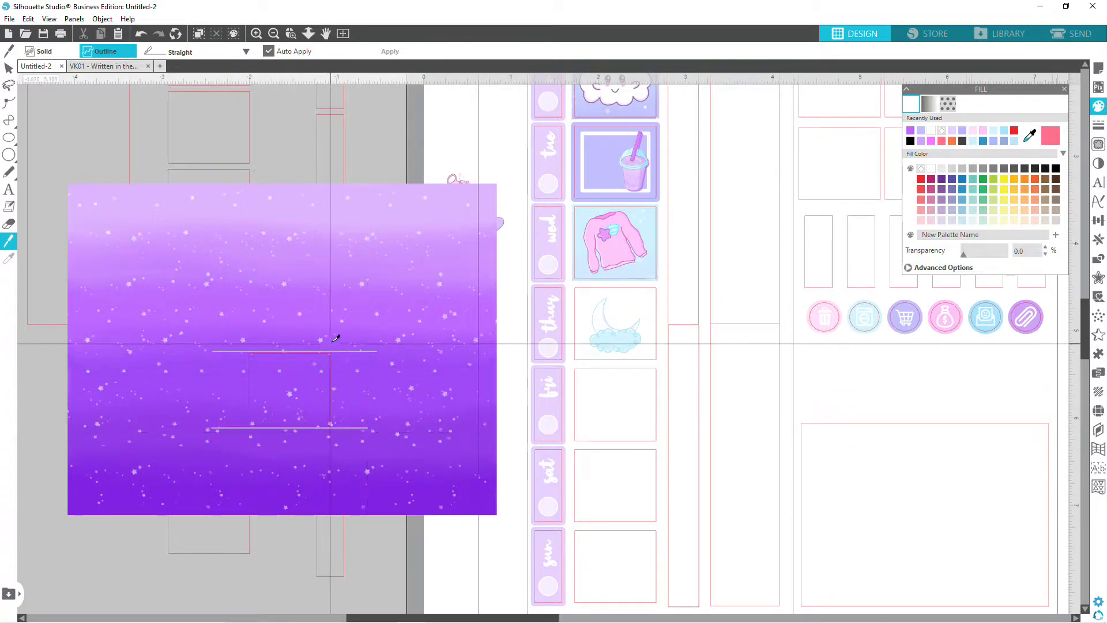
left_click_drag(333, 320, 332, 483)
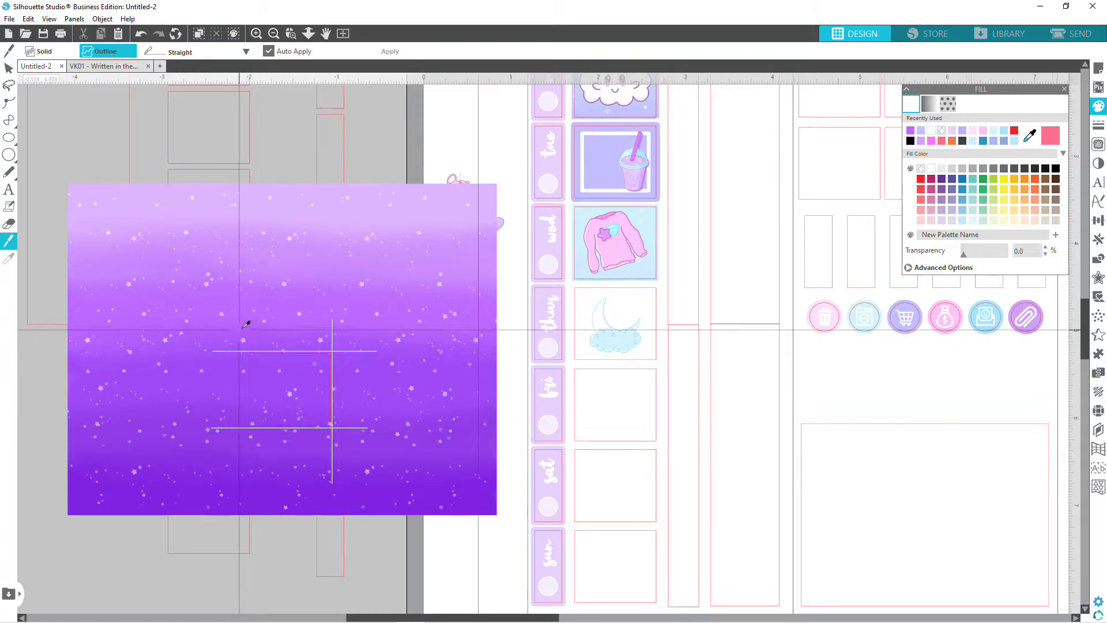
left_click_drag(246, 321, 247, 472)
left_click(7, 71)
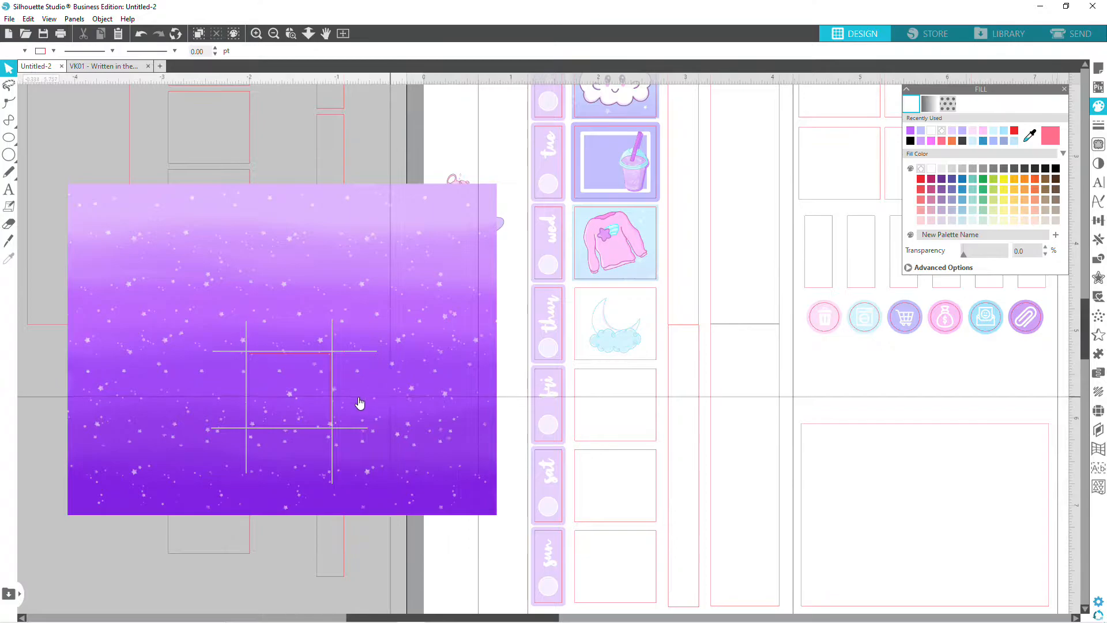
Move the cut-out starry piece onto the Thursday box and send it to the back, behind the moon-and-cloud artwork.
left_click_drag(328, 378, 632, 323)
right_click(631, 323)
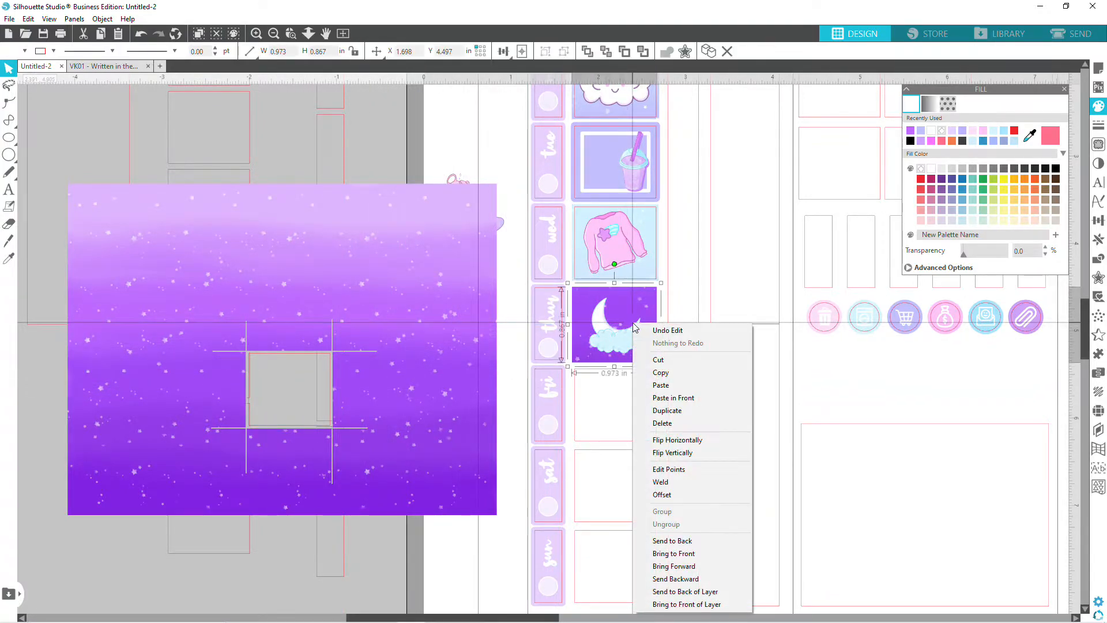
left_click(705, 547)
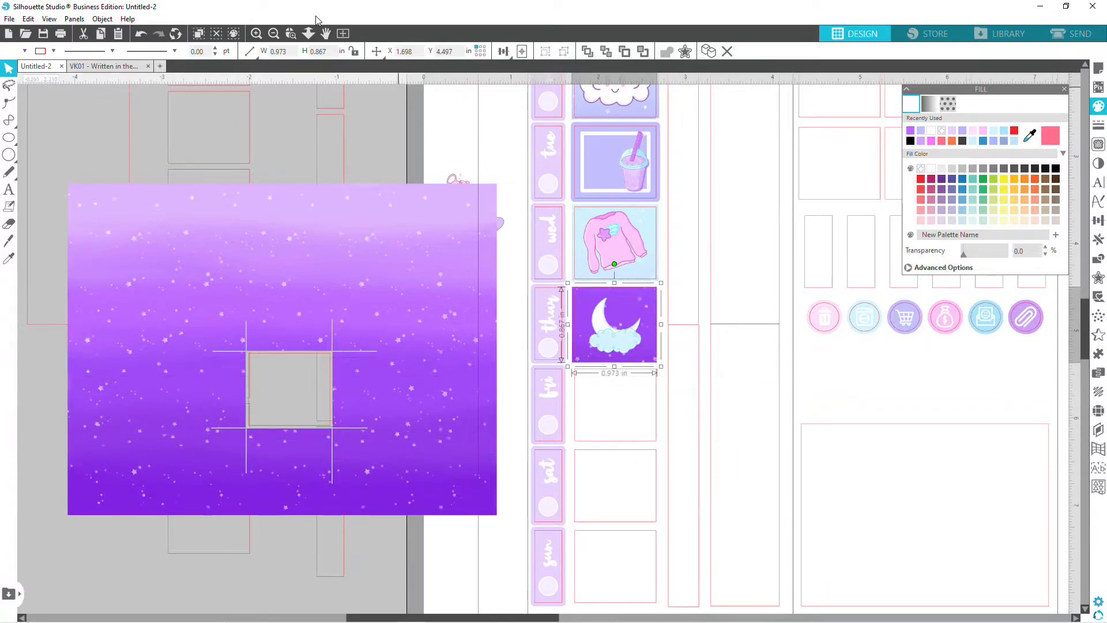
Enlarge the Thursday box's starry piece proportionally to about 1.006 × 0.897 in.
left_click(254, 36)
left_click(253, 36)
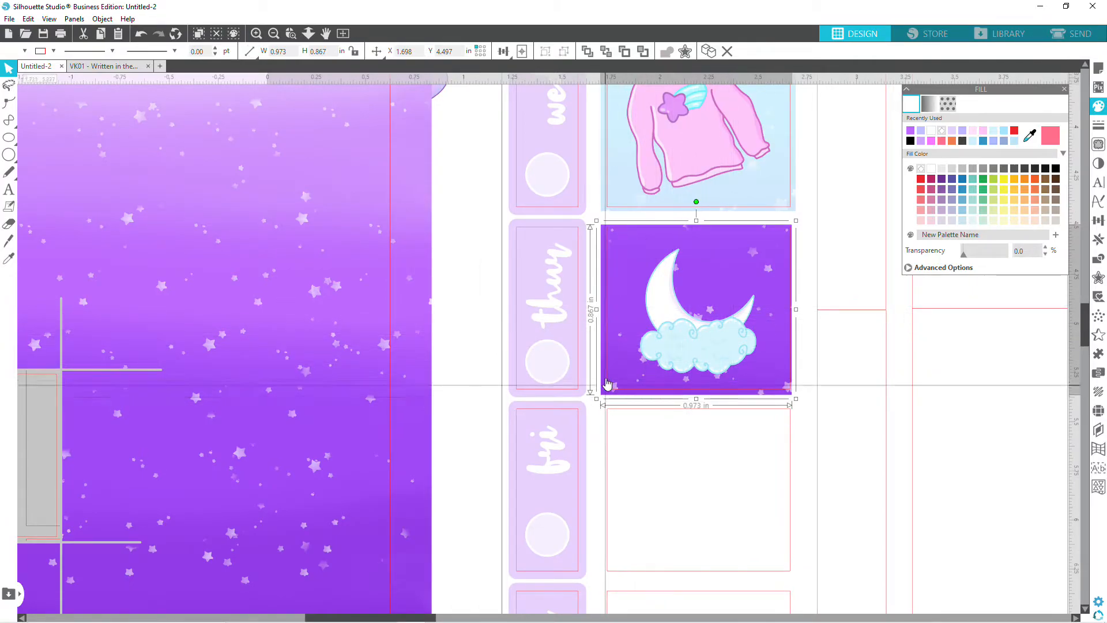
left_click(670, 402)
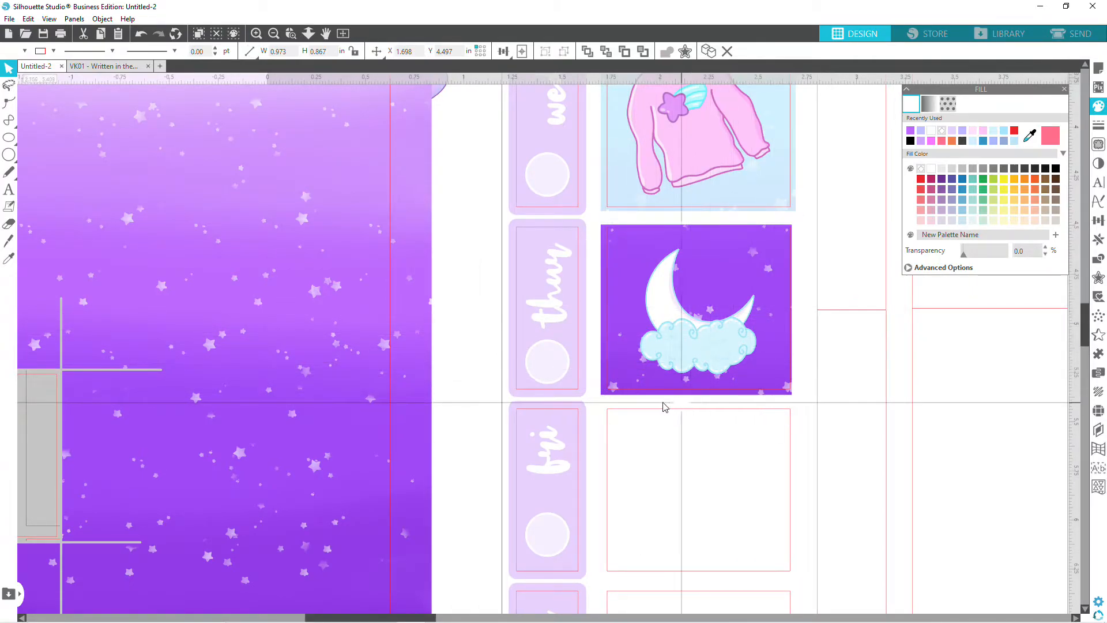
left_click(602, 401)
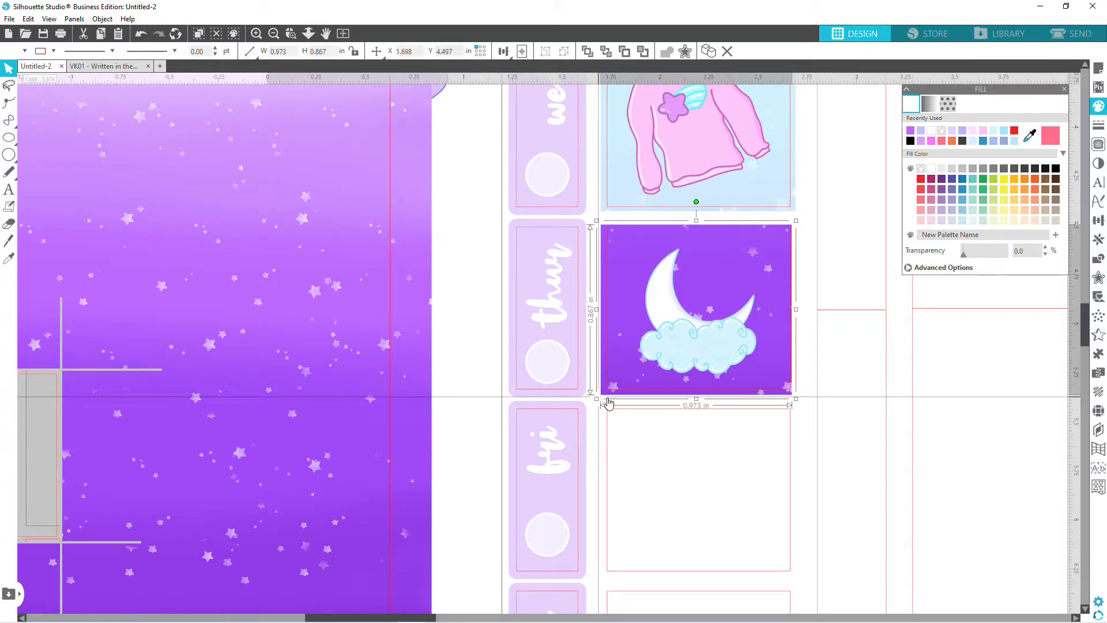
left_click_drag(795, 399, 806, 407)
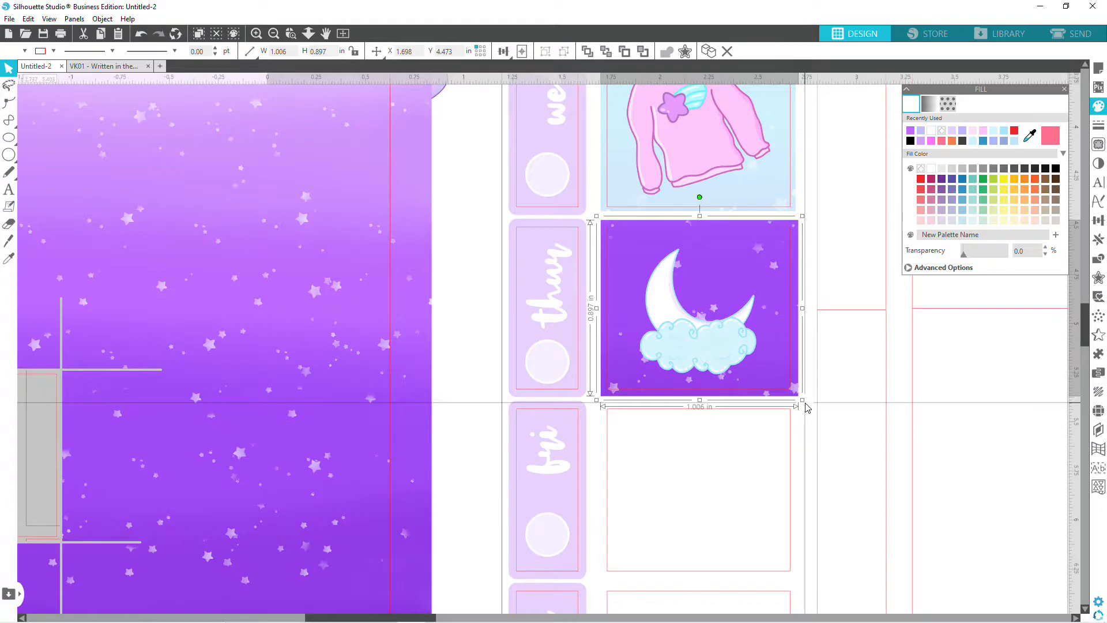
Enlarge the moon-and-cloud artwork proportionally to about 0.642 × 0.693 in and center it over the Thursday background.
left_click(703, 345)
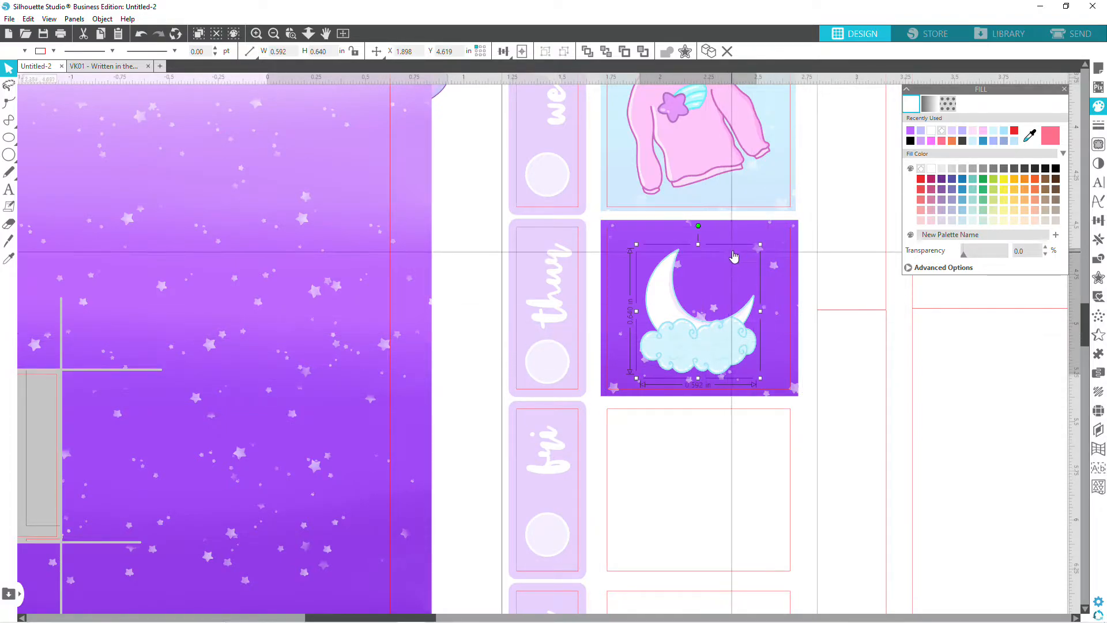
left_click_drag(760, 244, 770, 233)
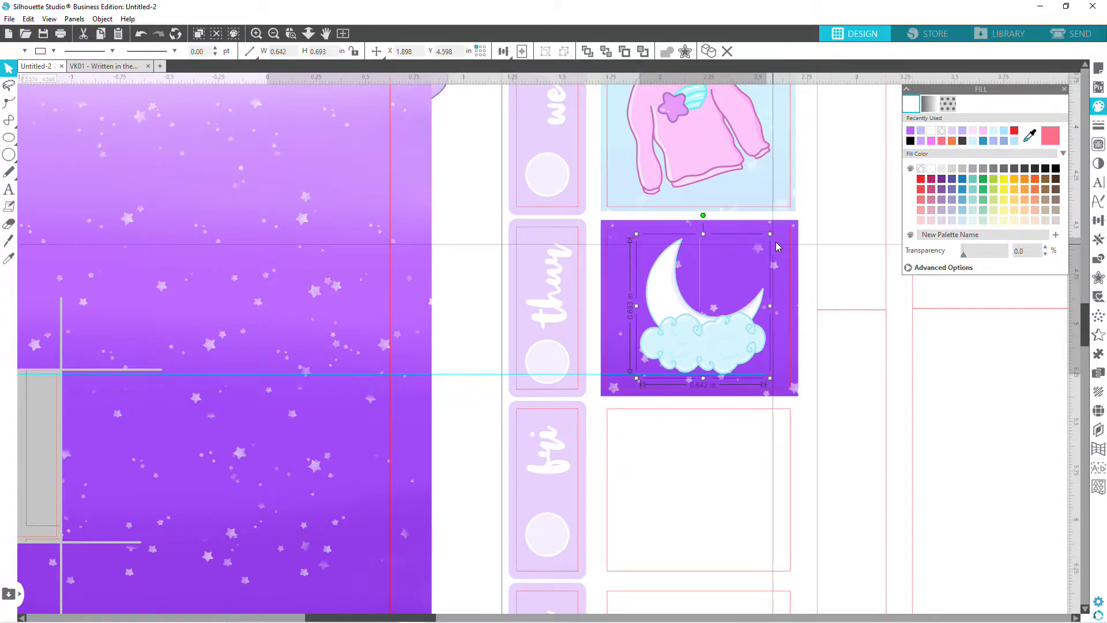
left_click(803, 240)
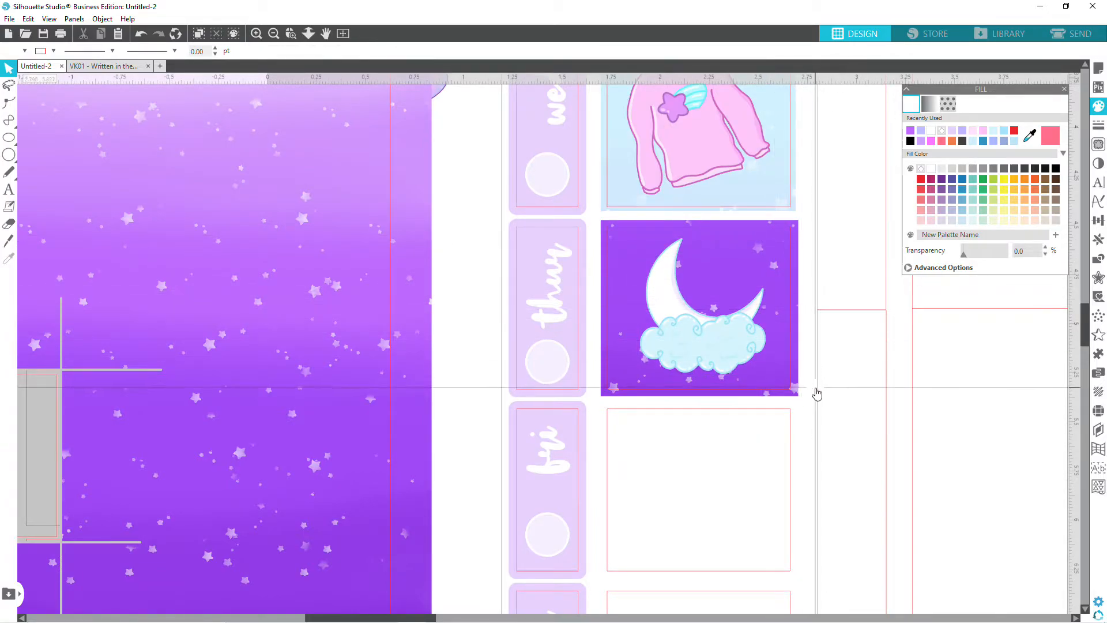
left_click_drag(705, 329, 701, 329)
key("Escape")
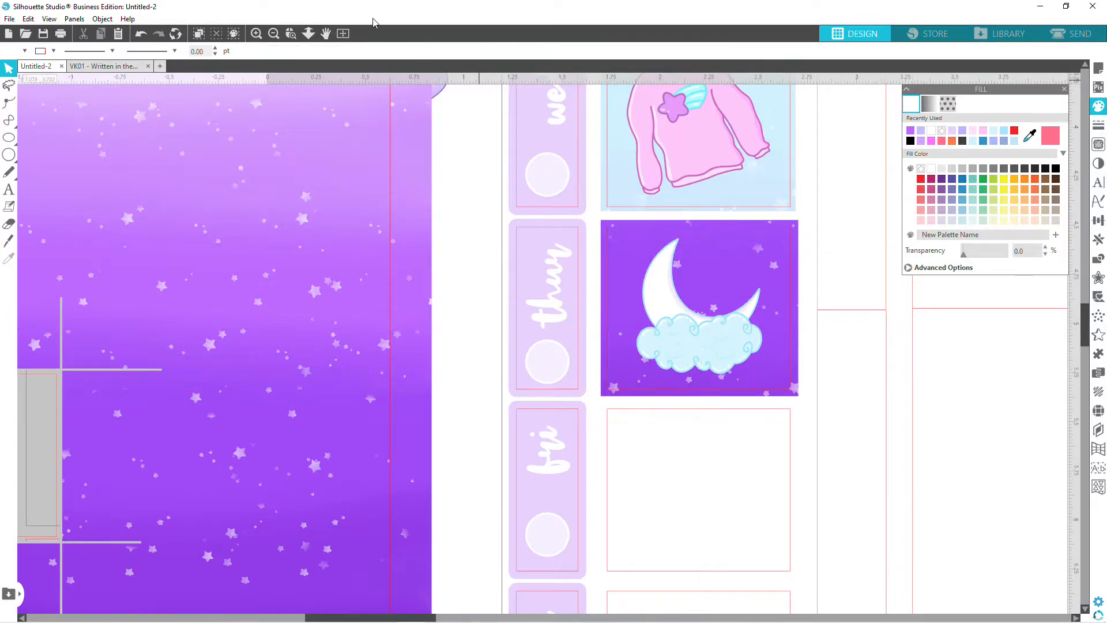
Give the moon-and-cloud artwork a light blue outline 1.25 pt thick.
left_click(272, 33)
left_click(272, 33)
left_click(272, 33)
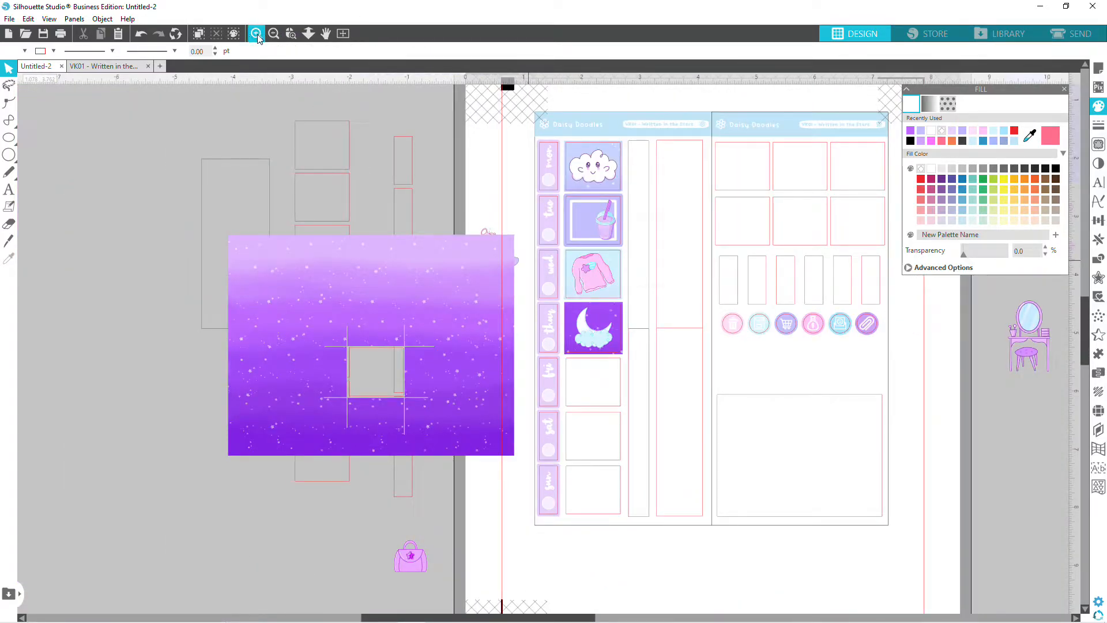
left_click(256, 33)
left_click(256, 34)
left_click(256, 33)
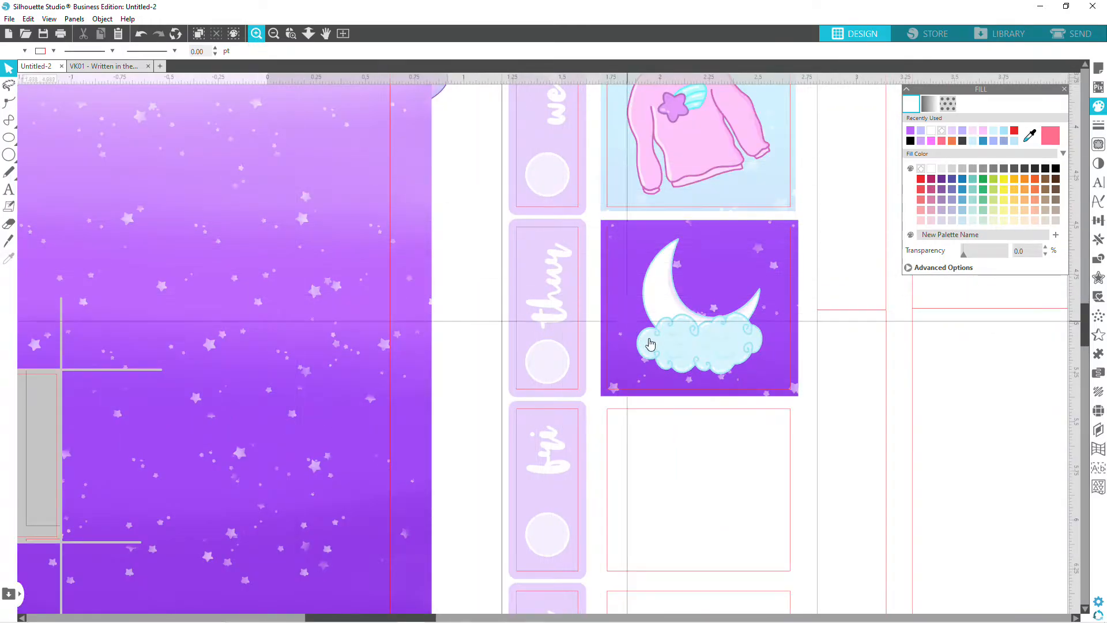
left_click(694, 341)
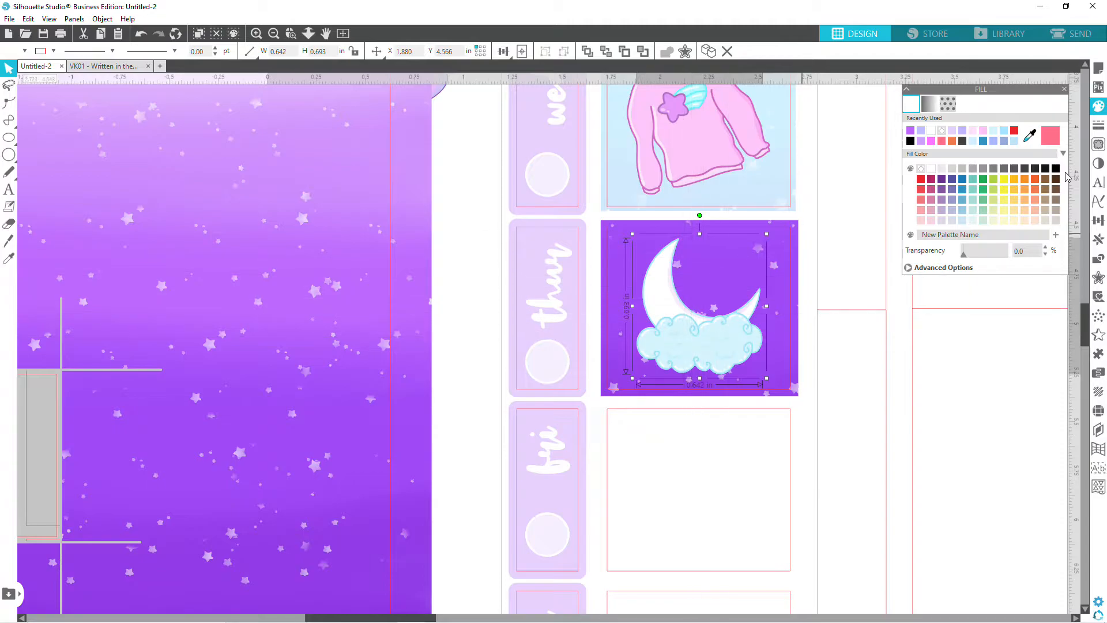
left_click(1099, 130)
left_click(927, 105)
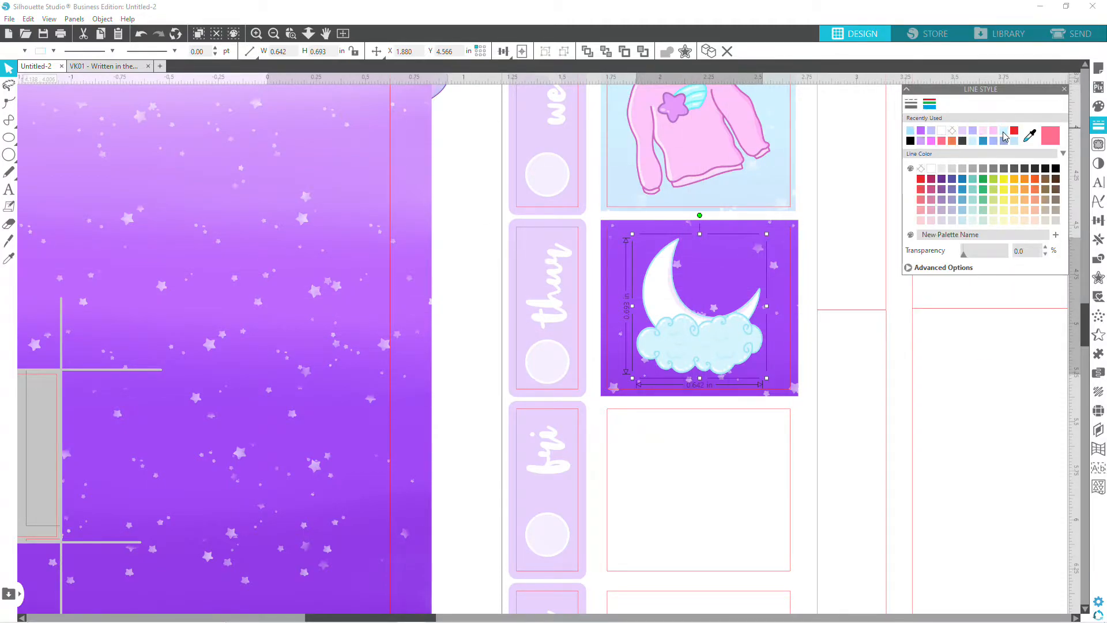
left_click(912, 104)
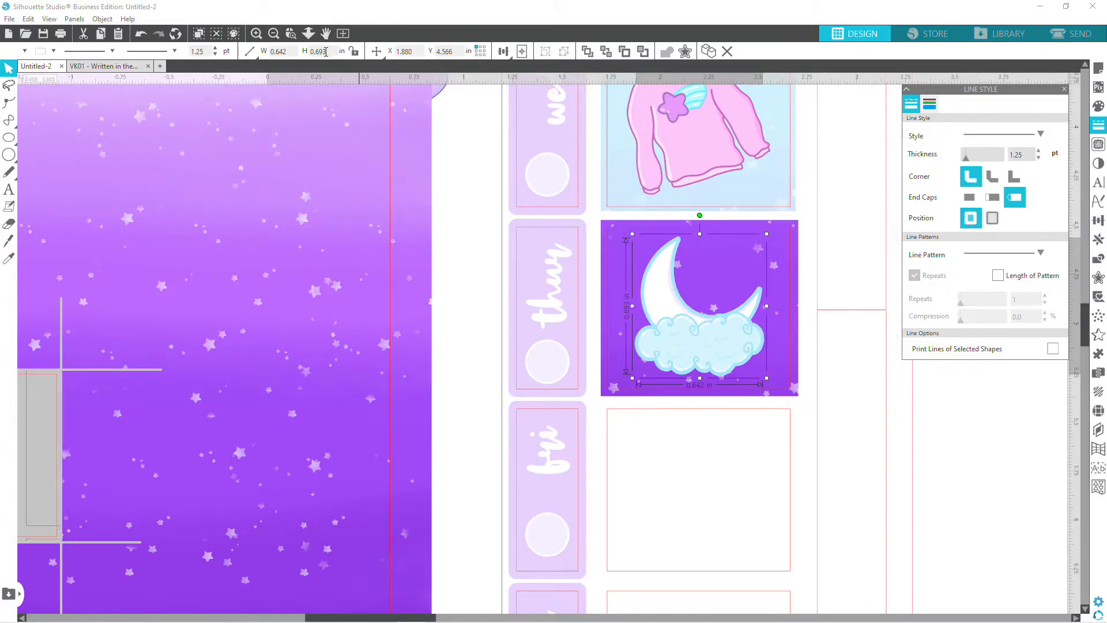
left_click(277, 36)
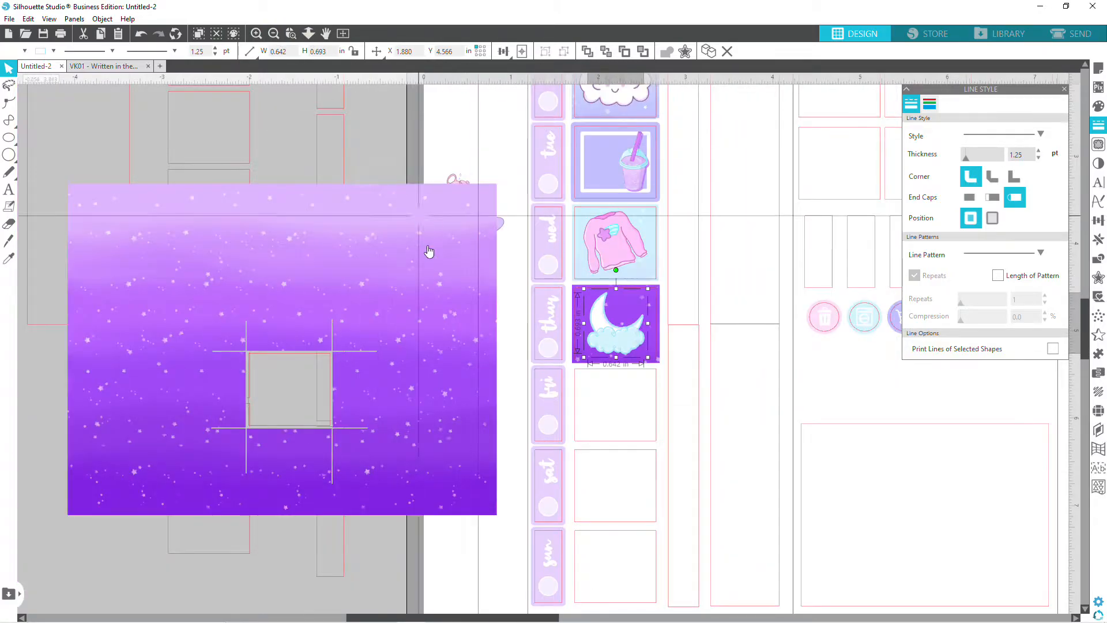
left_click(507, 377)
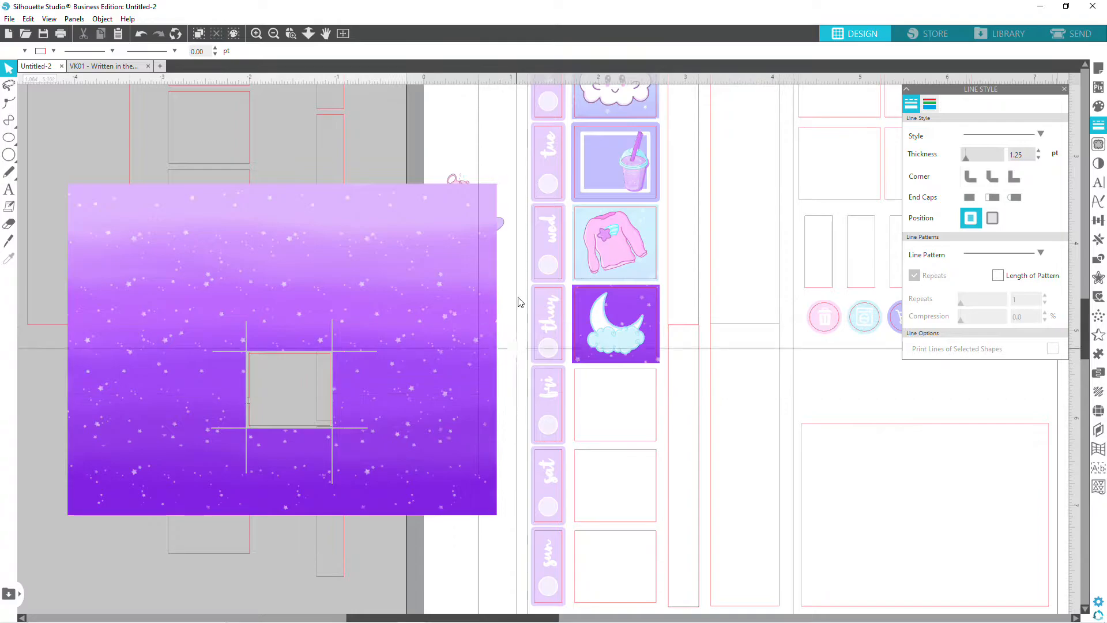
Set the fill transparency of the Thursday box's starry background to 20%.
scroll(519, 306, "up", 1)
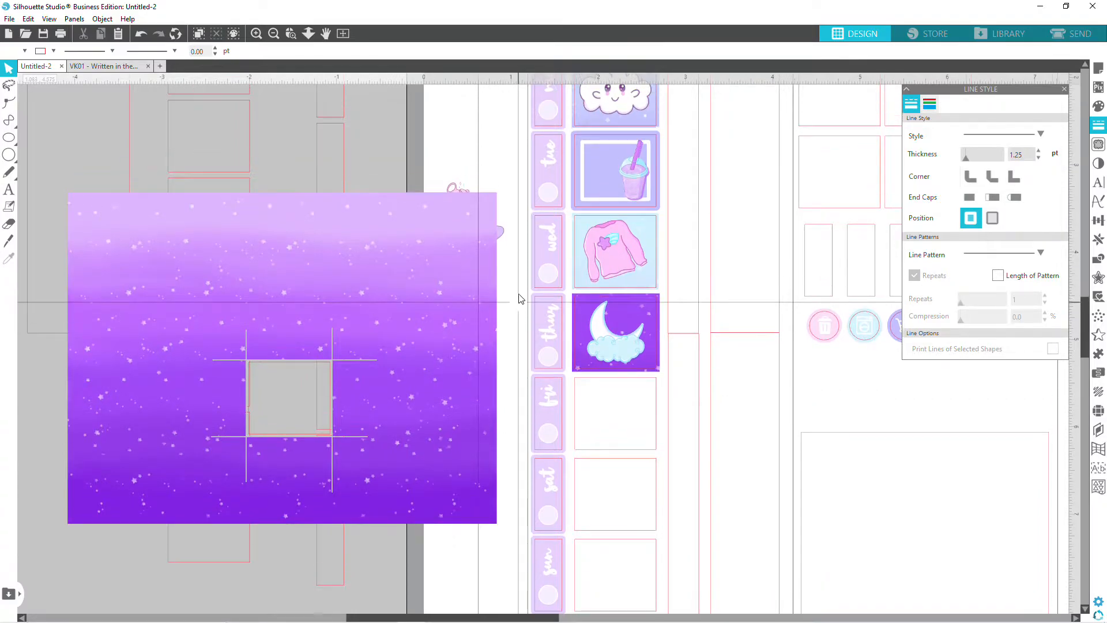
left_click(274, 35)
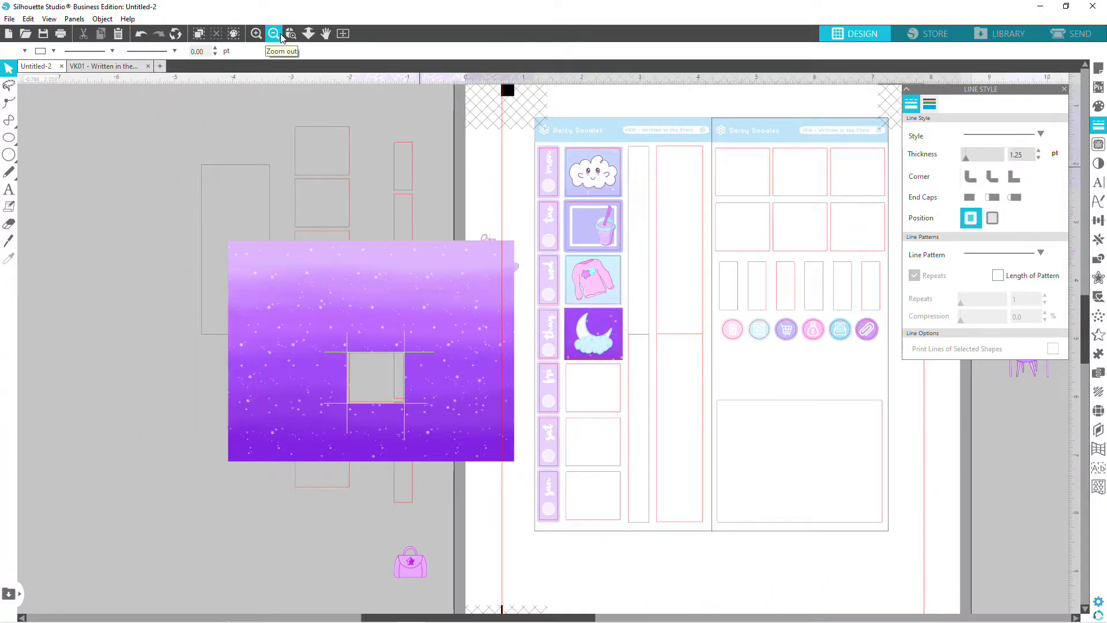
scroll(638, 410, "up", 3)
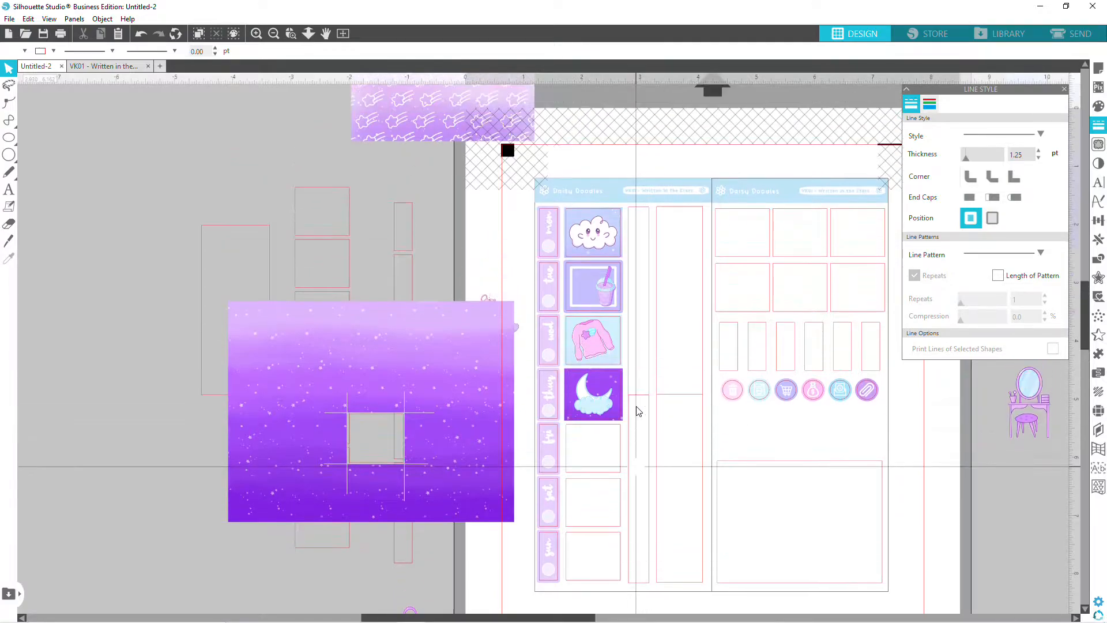
left_click(256, 34)
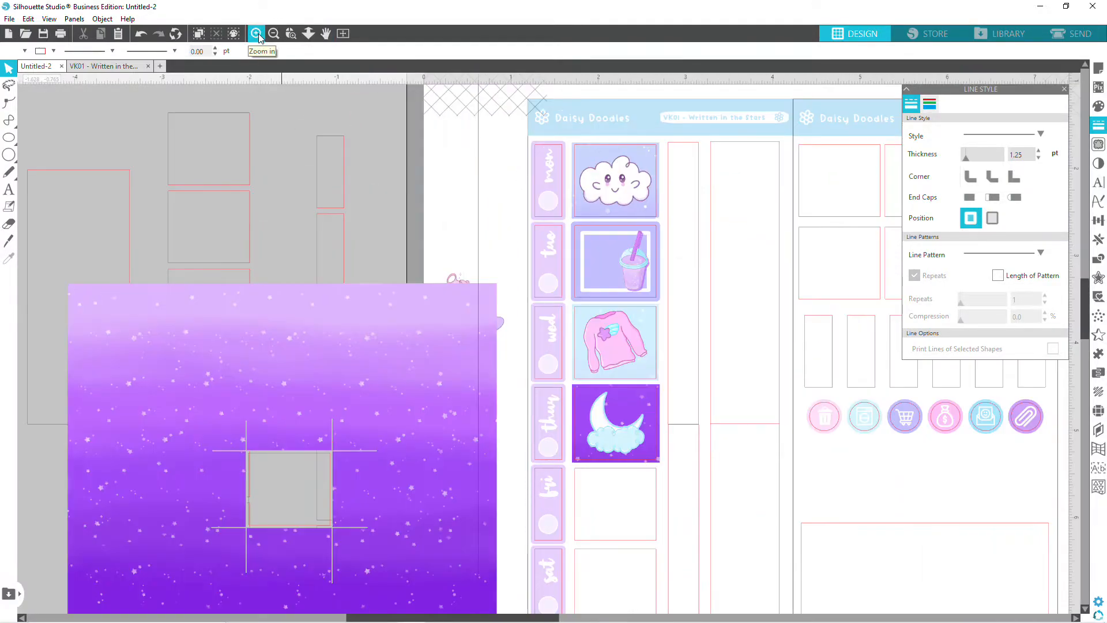
scroll(260, 76, "down", 3)
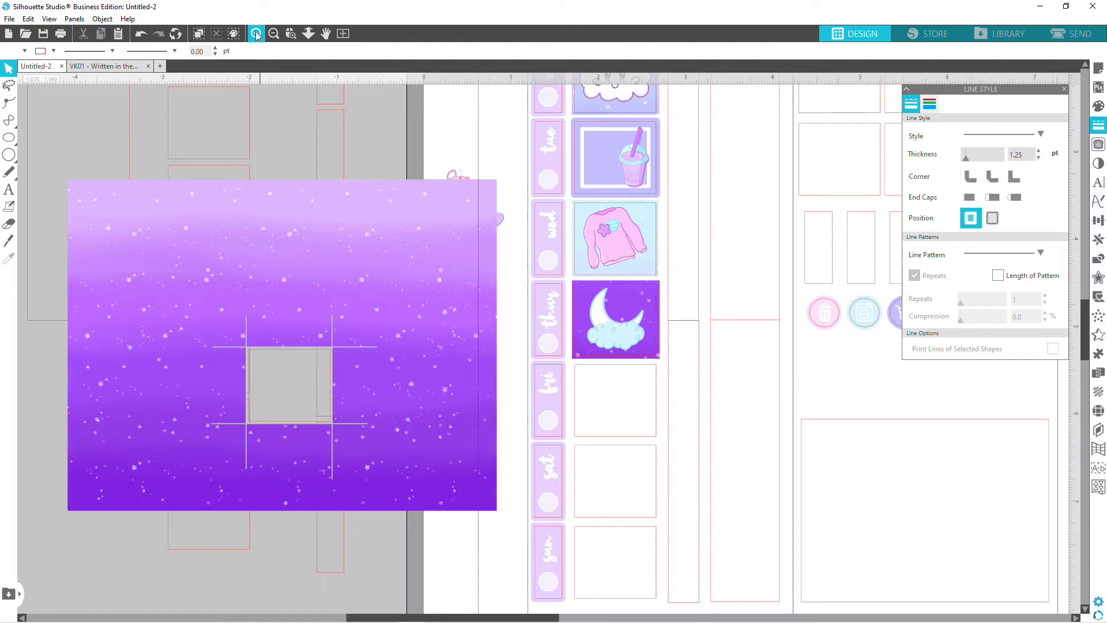
left_click(255, 33)
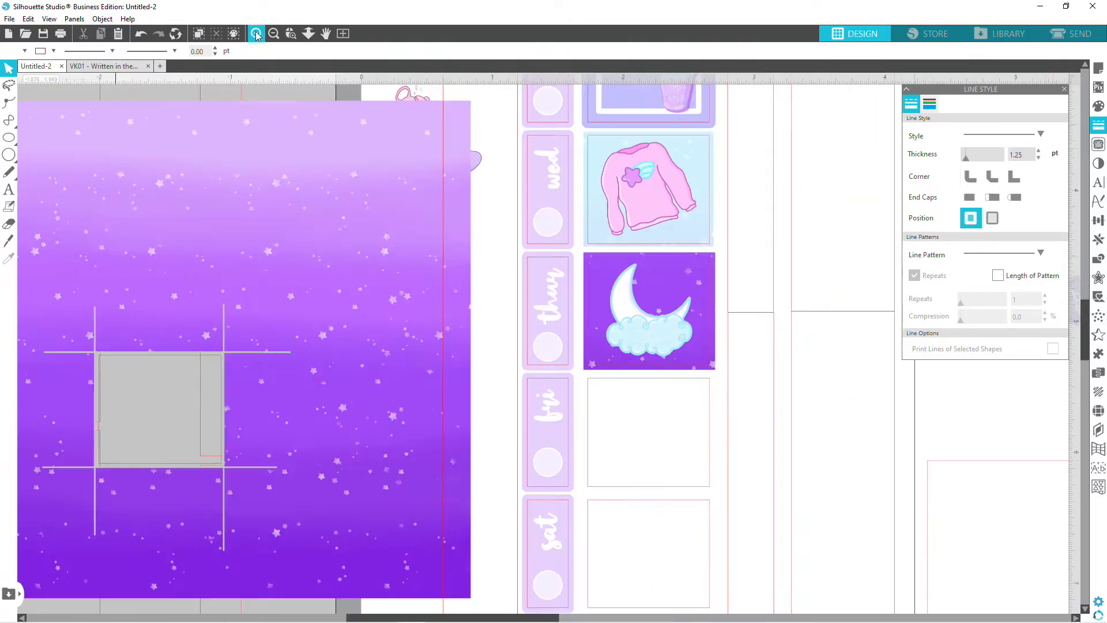
left_click(714, 367)
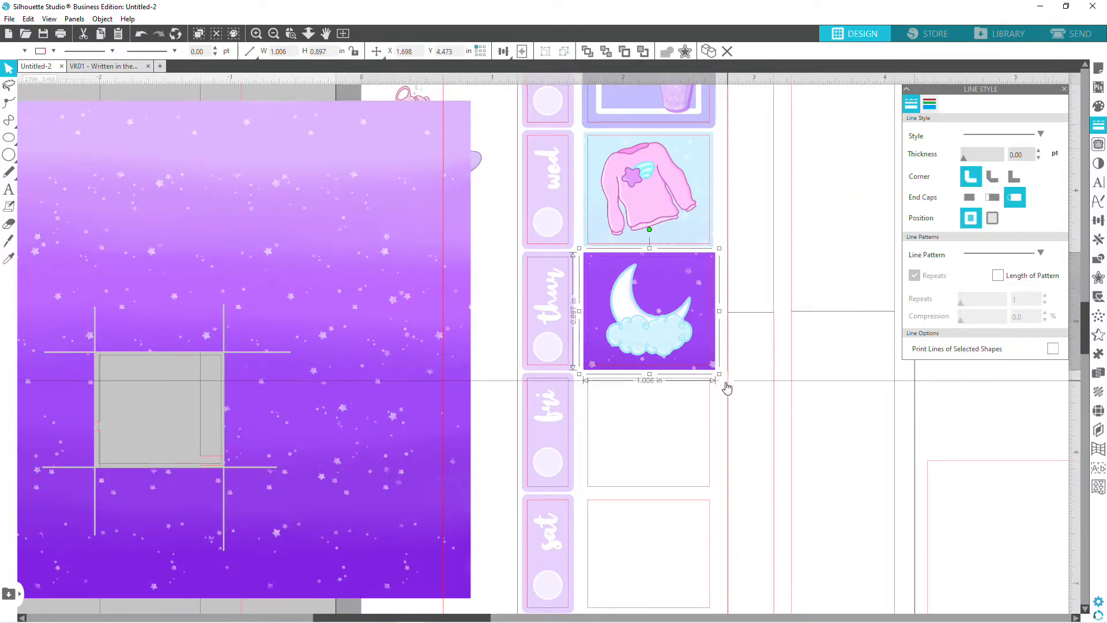
left_click(721, 382)
left_click(716, 370)
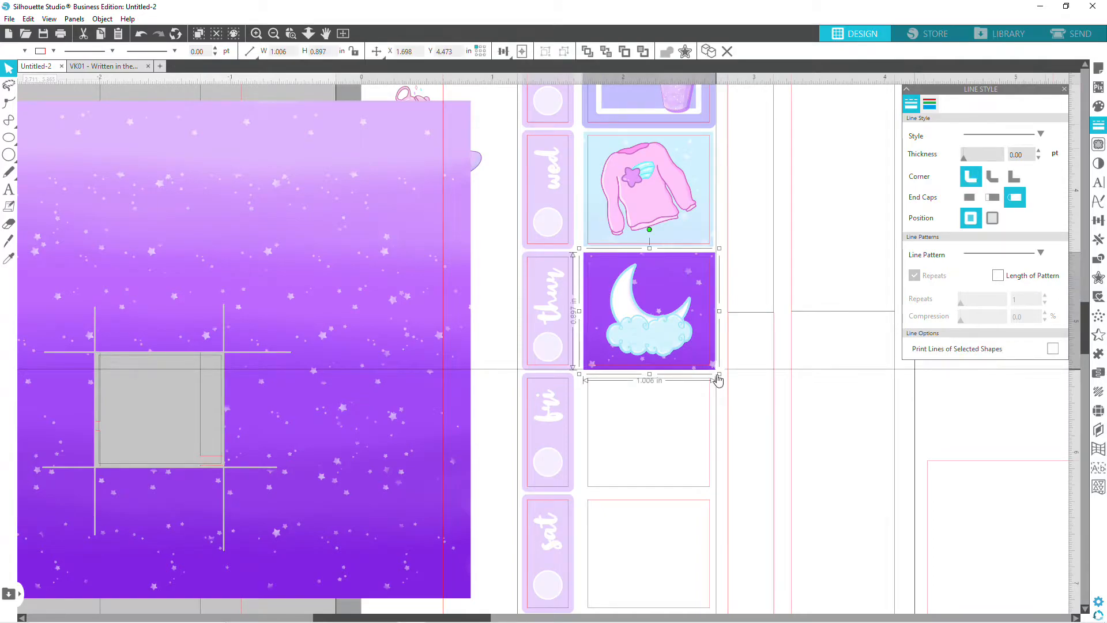
left_click(718, 378)
left_click(716, 369)
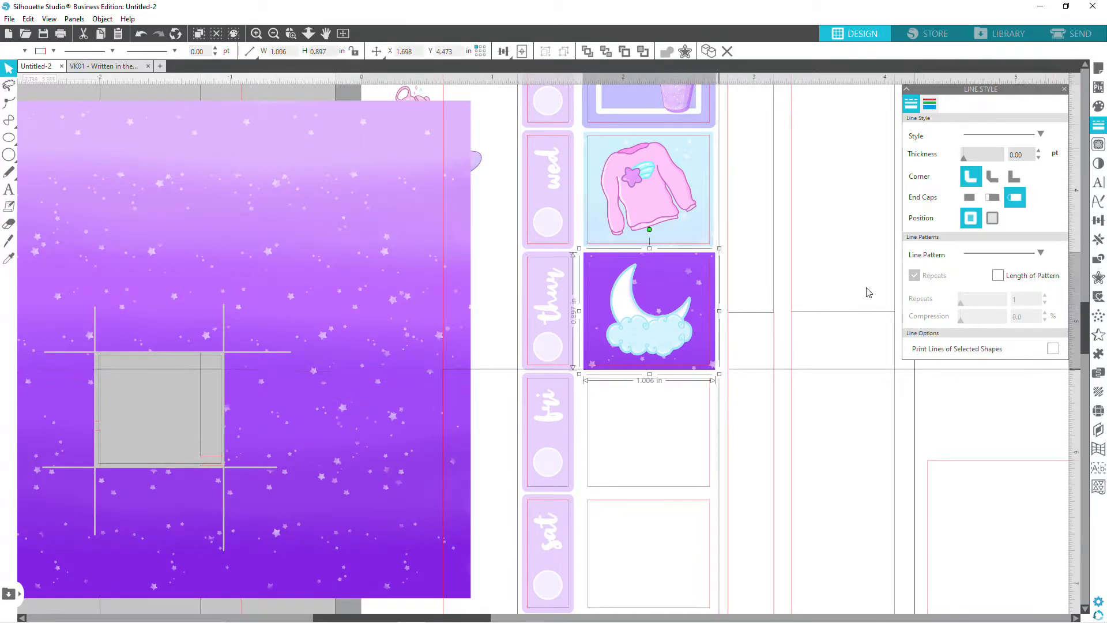
left_click(1098, 106)
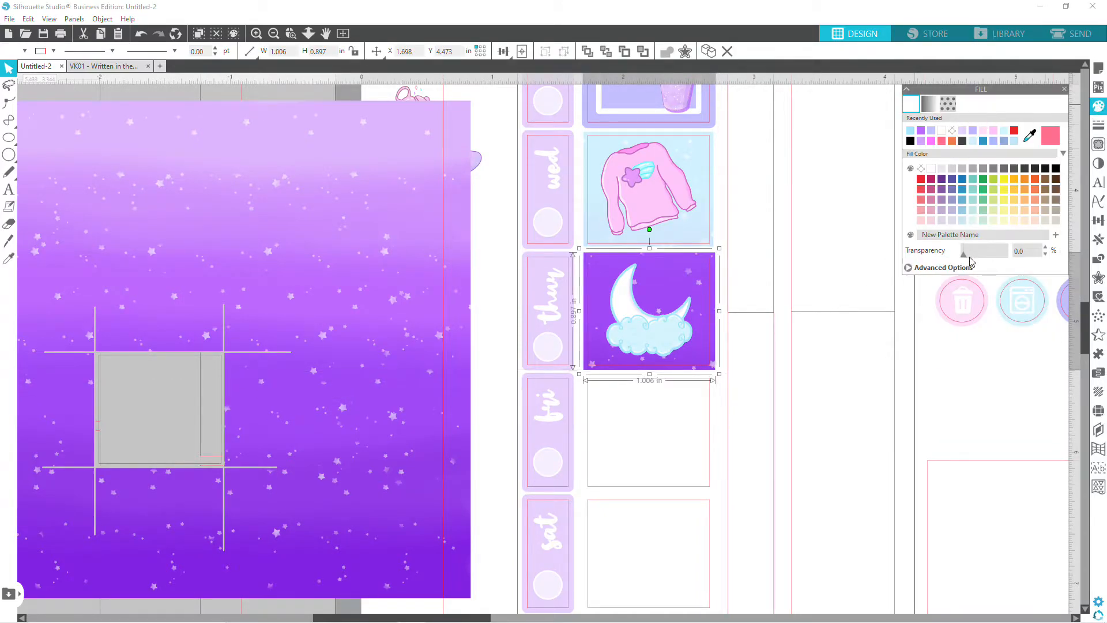
left_click(970, 257)
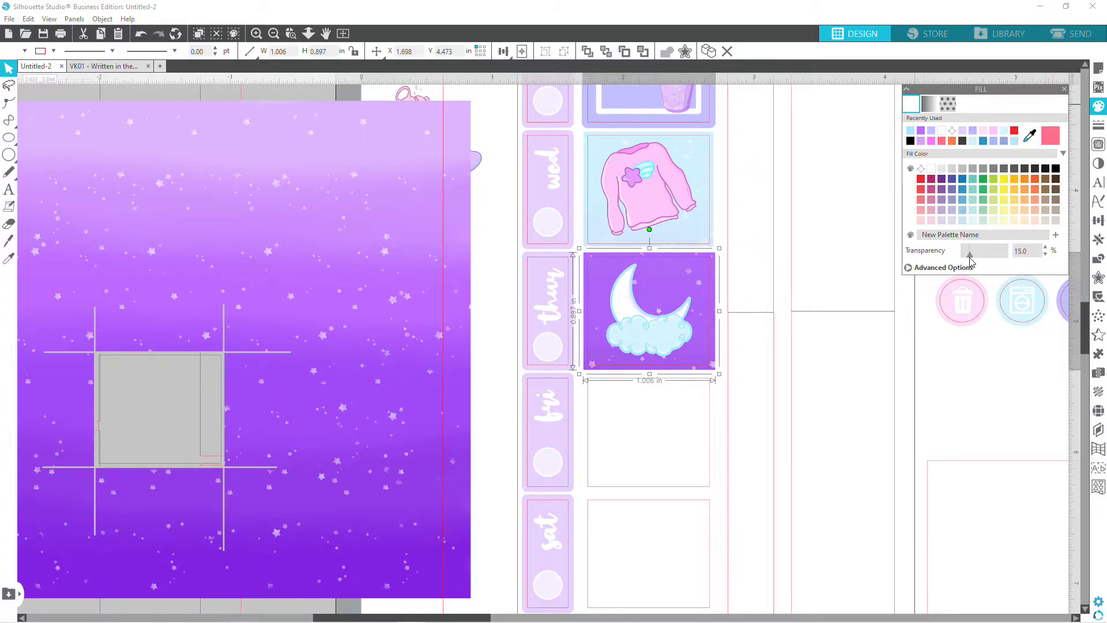
left_click_drag(971, 261, 978, 261)
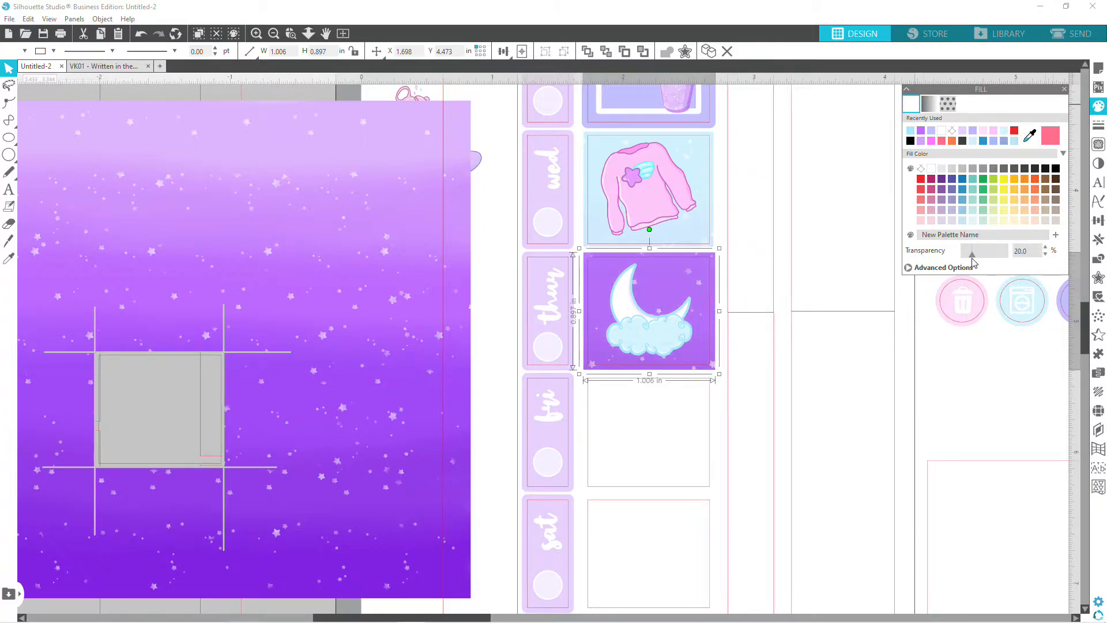
left_click(271, 36)
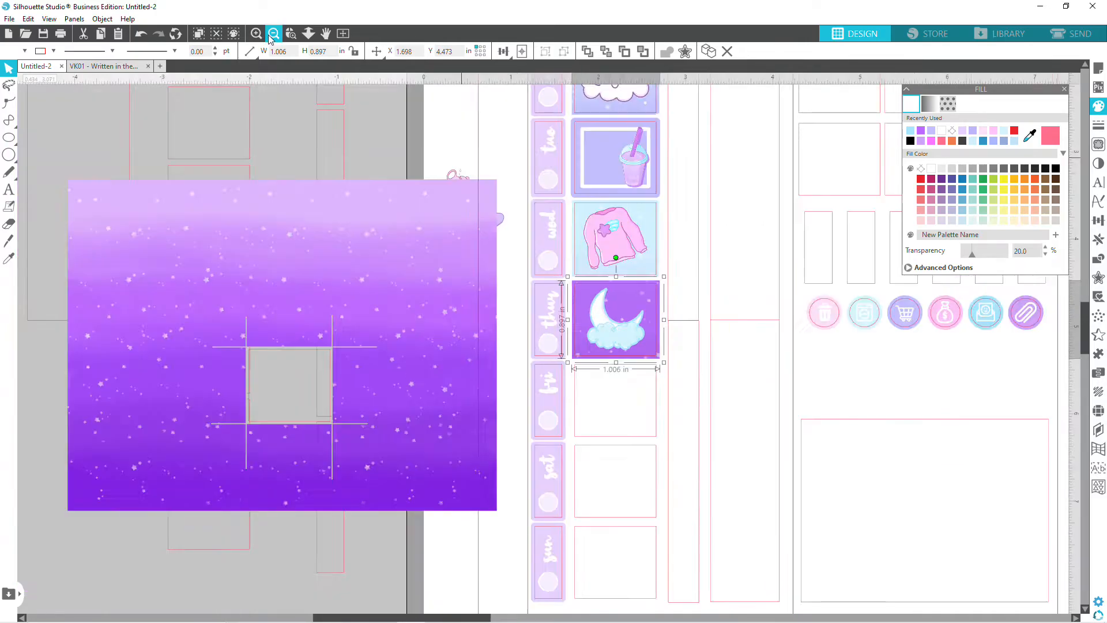
Move the purple starry sheet and the spare box outline away from the template boxes, into the empty area beside the page.
left_click(274, 34)
left_click(518, 532)
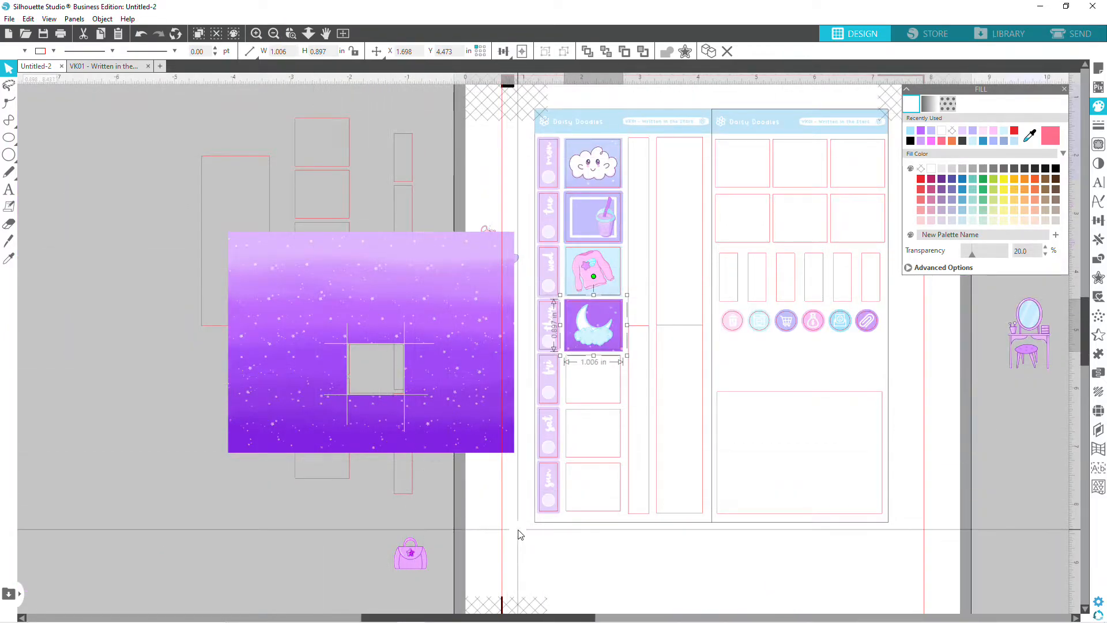
scroll(518, 534, "up", 1)
scroll(518, 534, "down", 1)
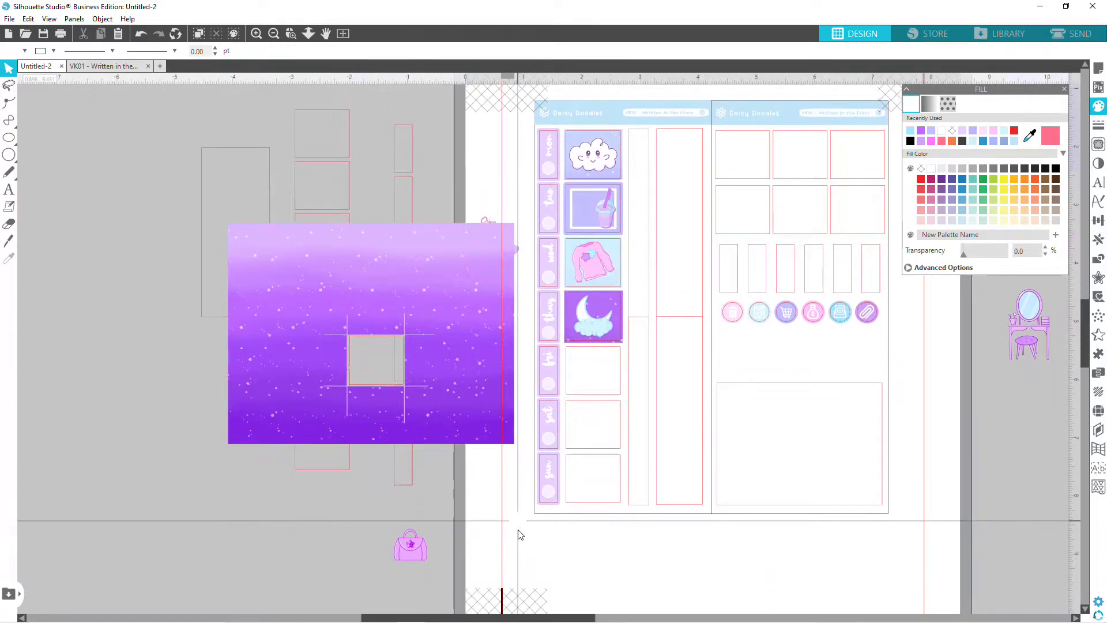
left_click_drag(425, 380, 64, 447)
scroll(589, 417, "up", 2)
left_click_drag(369, 405, 130, 259)
left_click(651, 425)
Move the purple handbag artwork onto the page margin beside the Friday label.
scroll(651, 426, "up", 1)
scroll(652, 428, "down", 1)
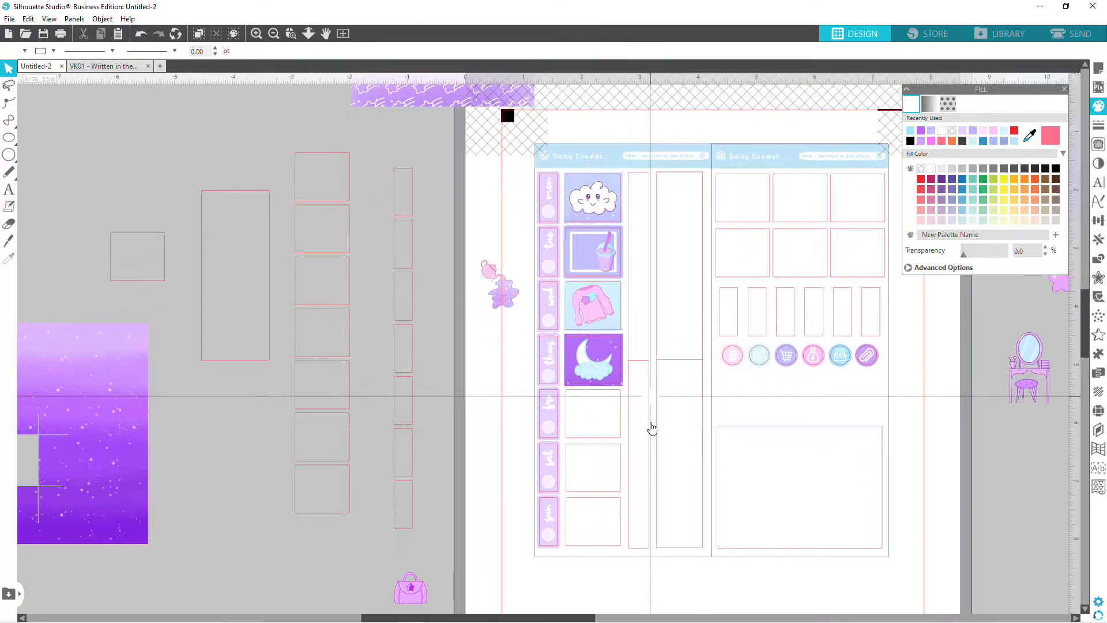
left_click_drag(416, 588, 491, 372)
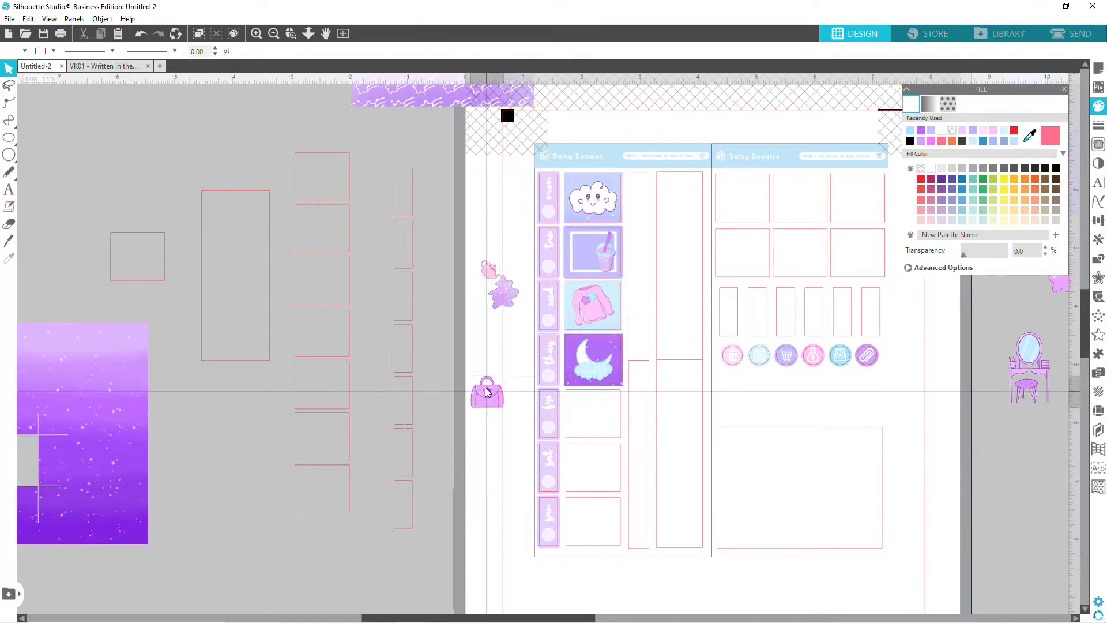
scroll(699, 563, "down", 1)
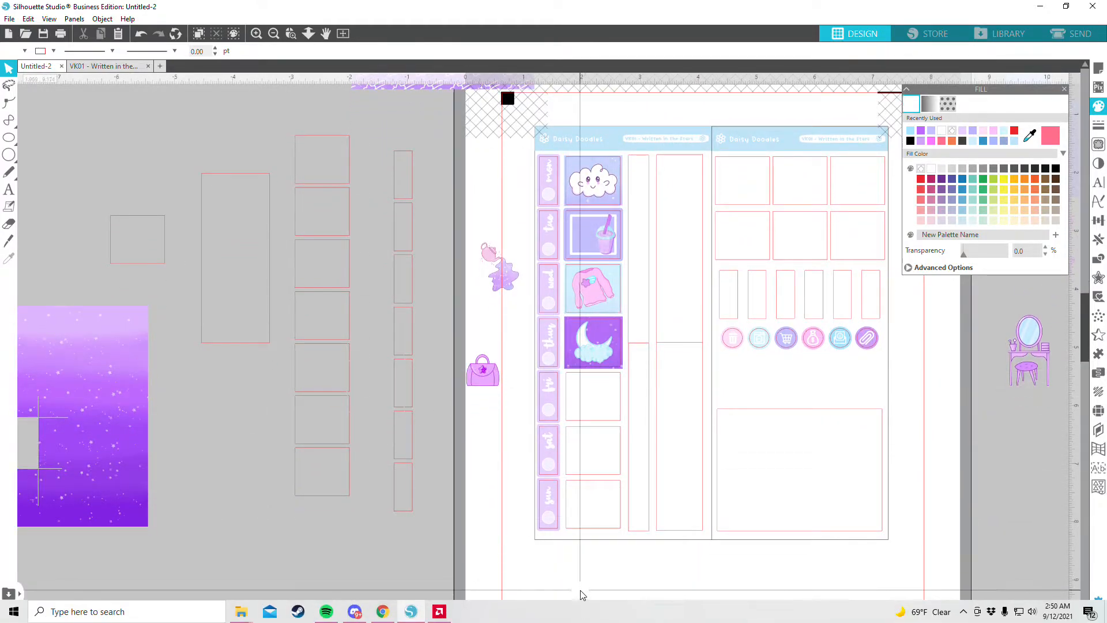
left_click_drag(580, 616, 617, 614)
scroll(430, 461, "up", 2)
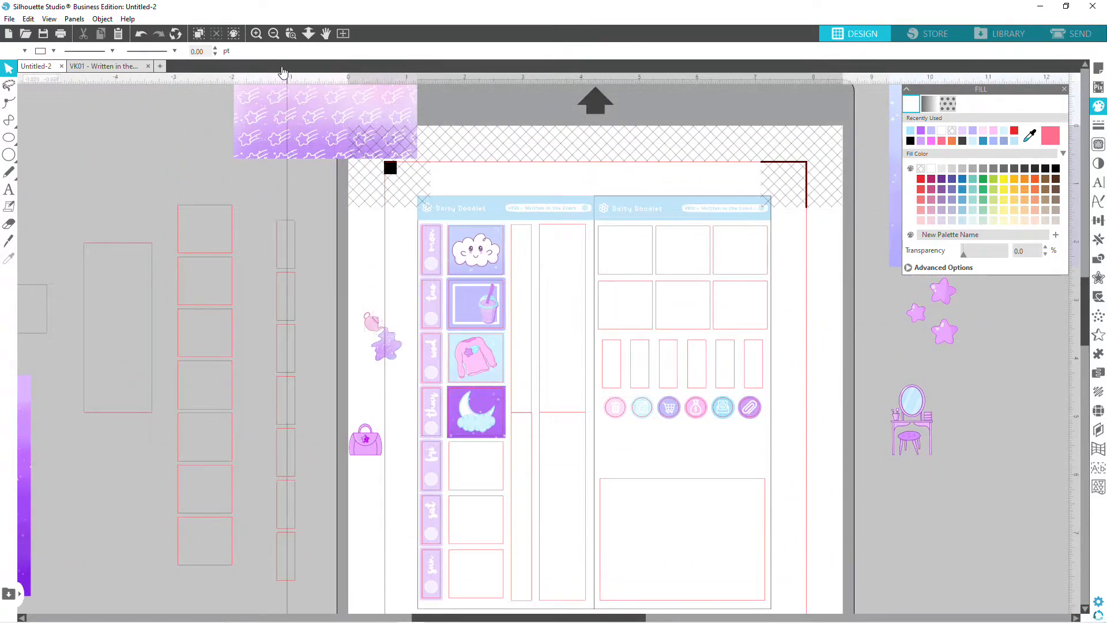
left_click(259, 37)
left_click(257, 34)
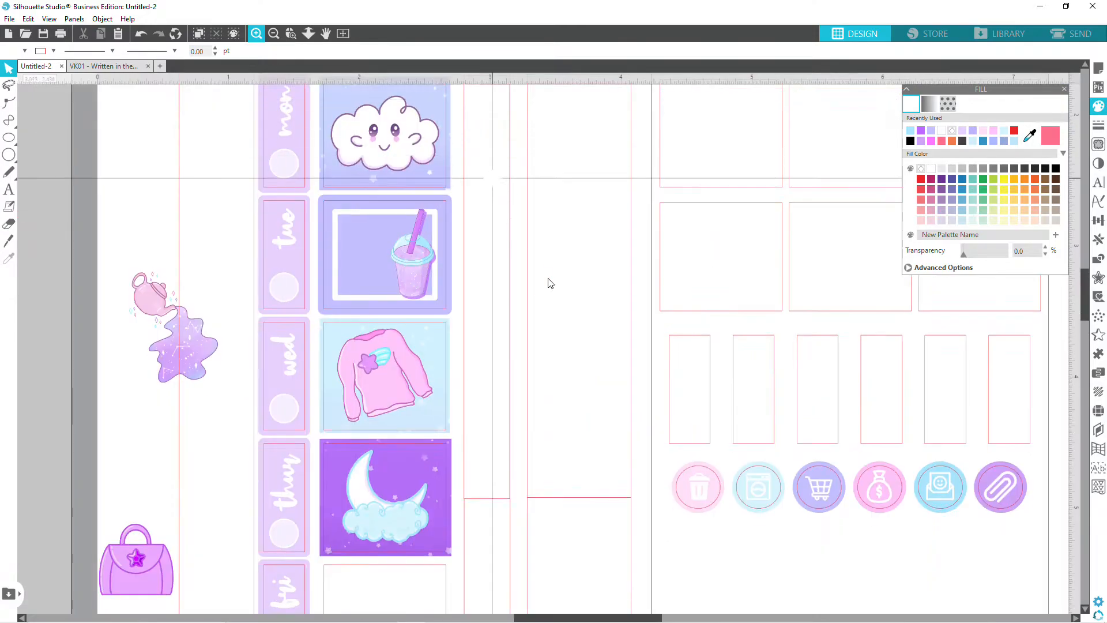
scroll(524, 249, "down", 5)
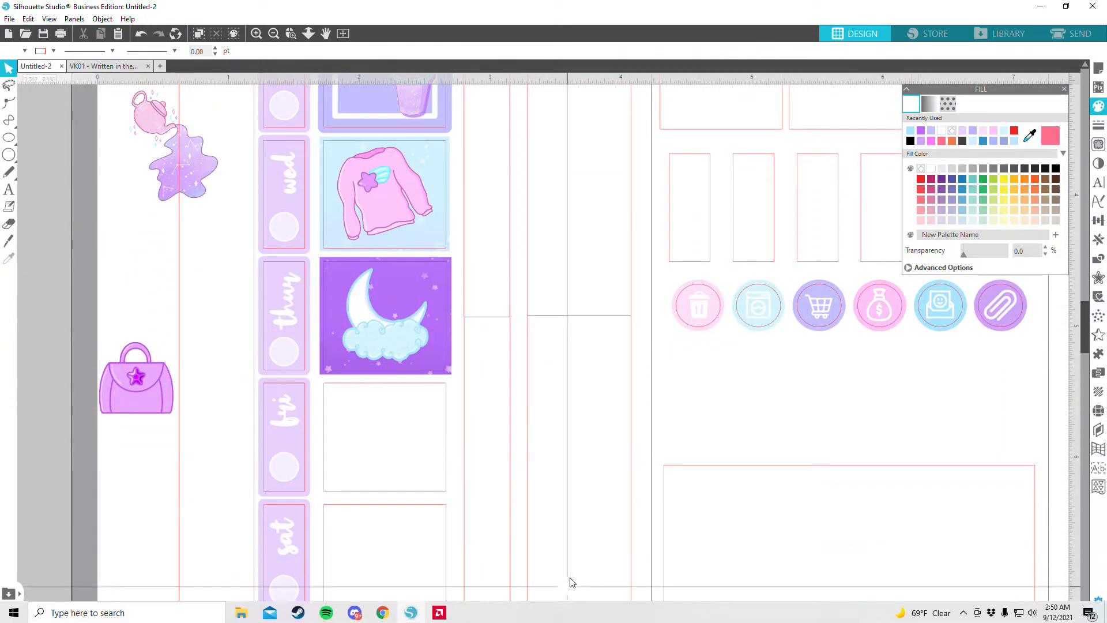
Move the blue-pink-purple shooting-star sheet to the empty area below the off-page template boxes.
left_click_drag(577, 618, 375, 593)
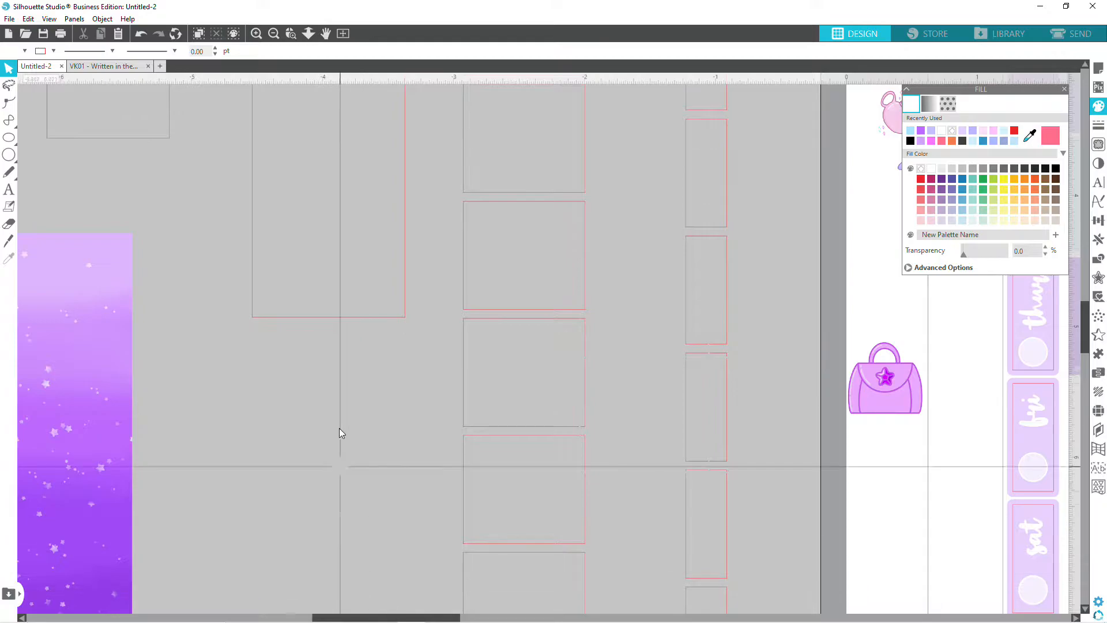
left_click(273, 35)
left_click(273, 34)
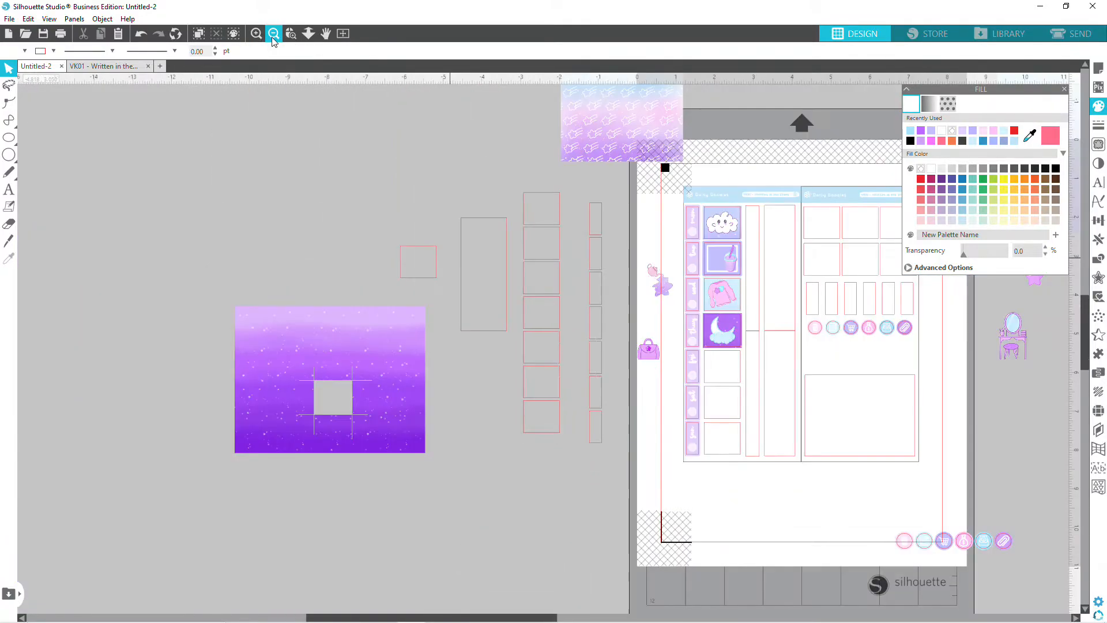
left_click_drag(635, 129, 512, 522)
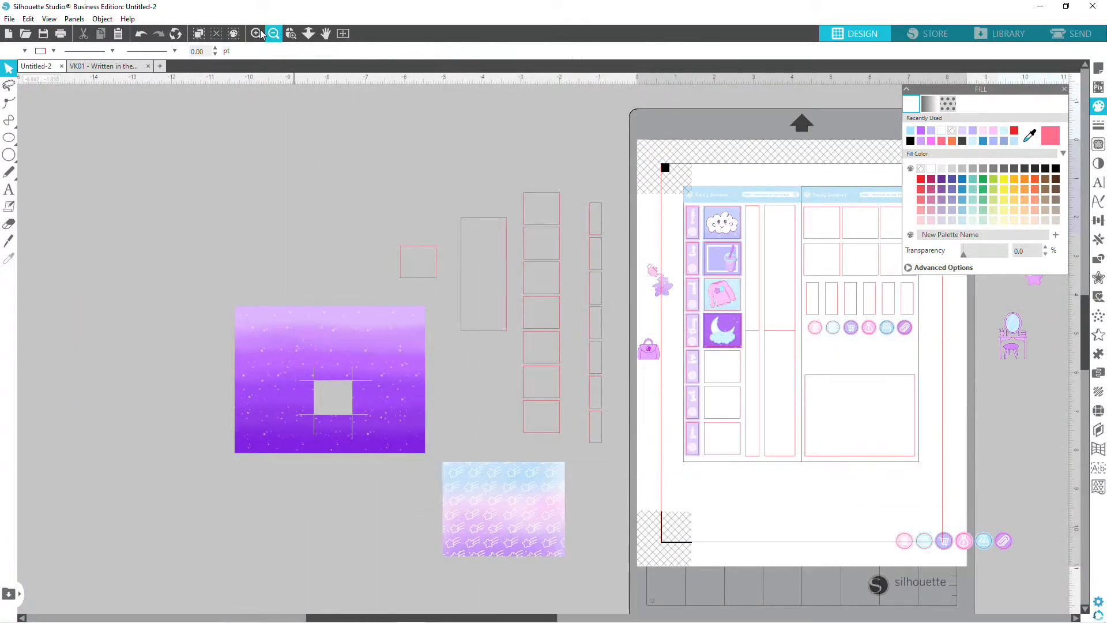
Place the spare box outline over the middle of the shooting-star sheet.
left_click(257, 33)
left_click(258, 34)
left_click(258, 34)
scroll(557, 447, "down", 5)
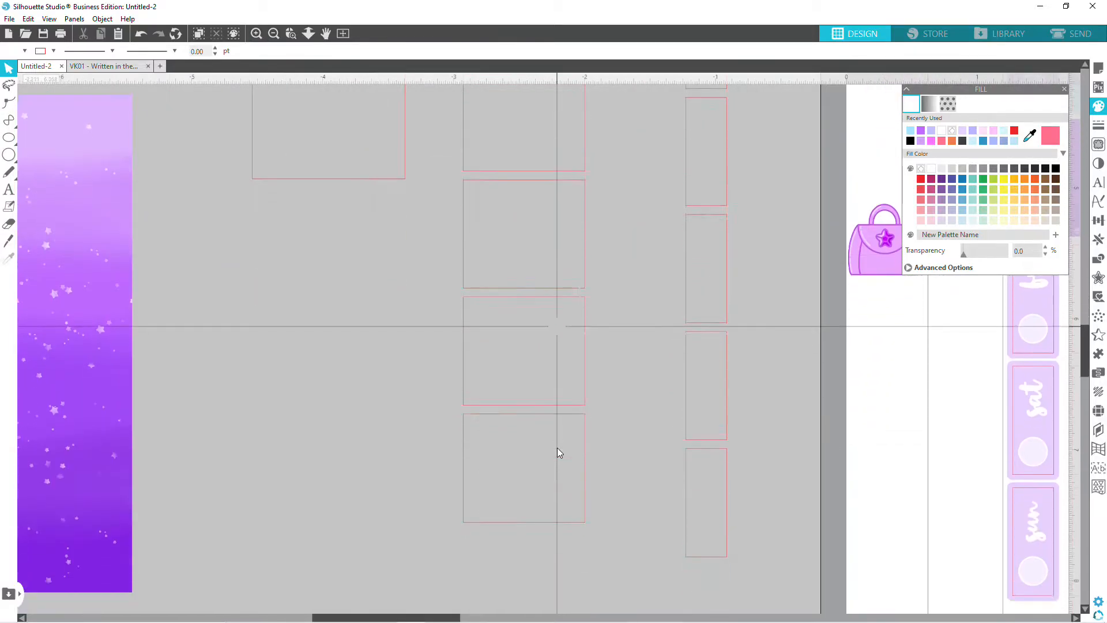
scroll(557, 447, "up", 4)
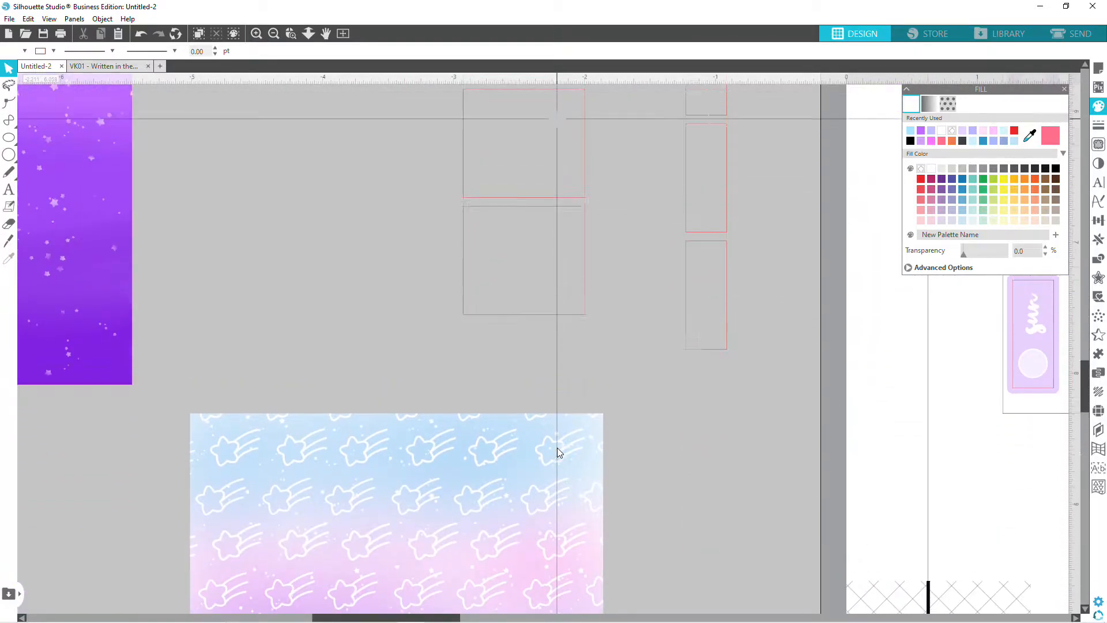
scroll(557, 447, "up", 3)
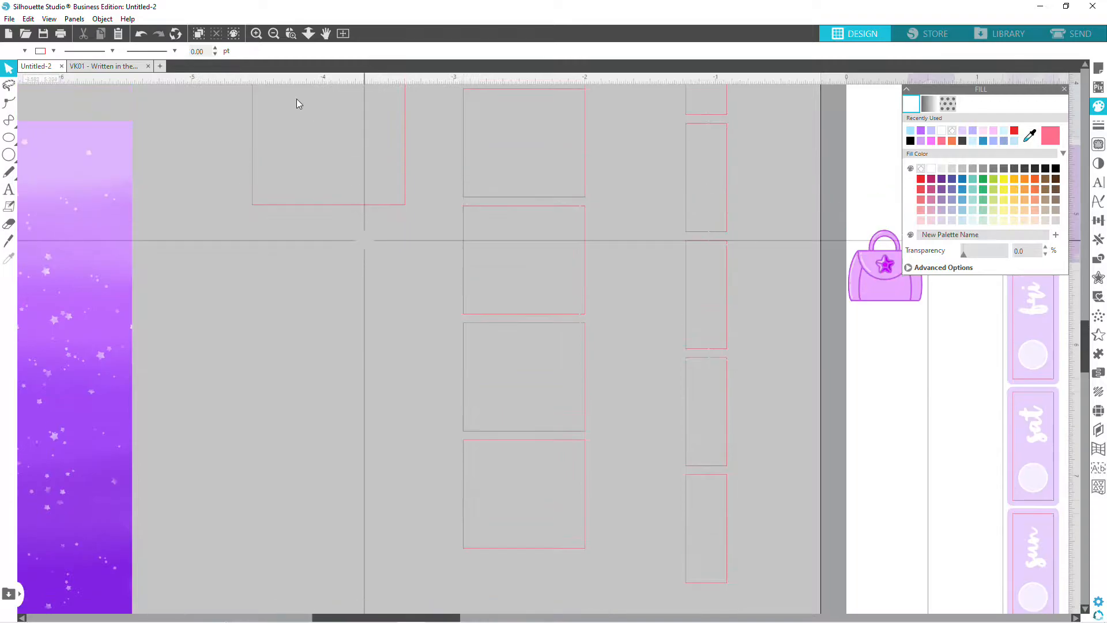
left_click(273, 33)
left_click(271, 36)
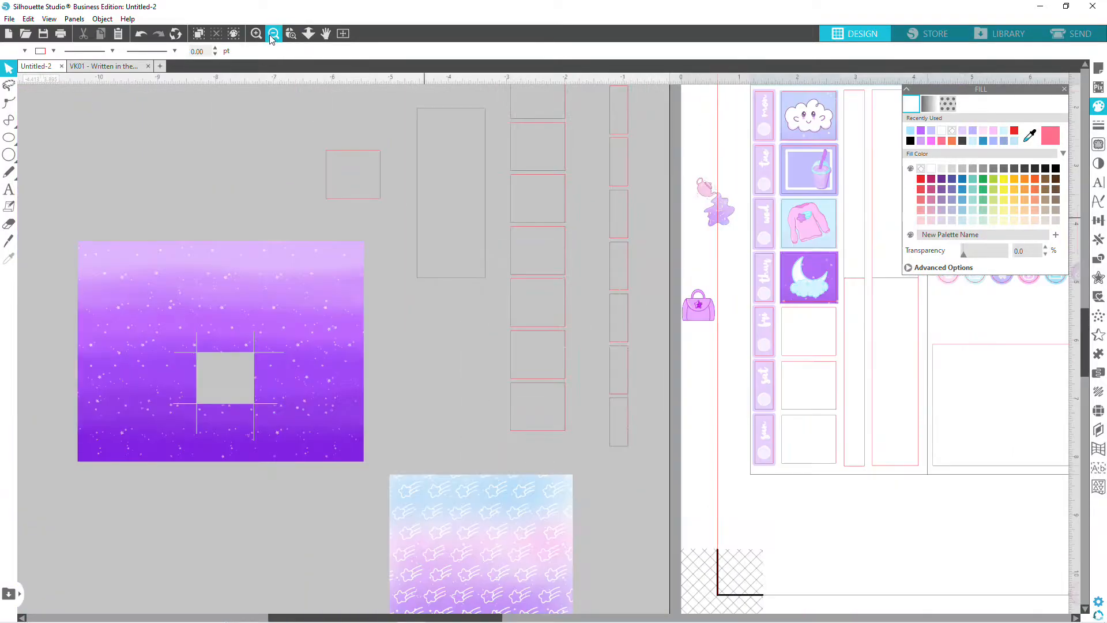
left_click(270, 36)
left_click_drag(424, 241, 512, 488)
left_click(280, 114)
Shrink the shooting-star sheet proportionally to about 1.439 × 1.112 in and center it around the box outline.
left_click(274, 33)
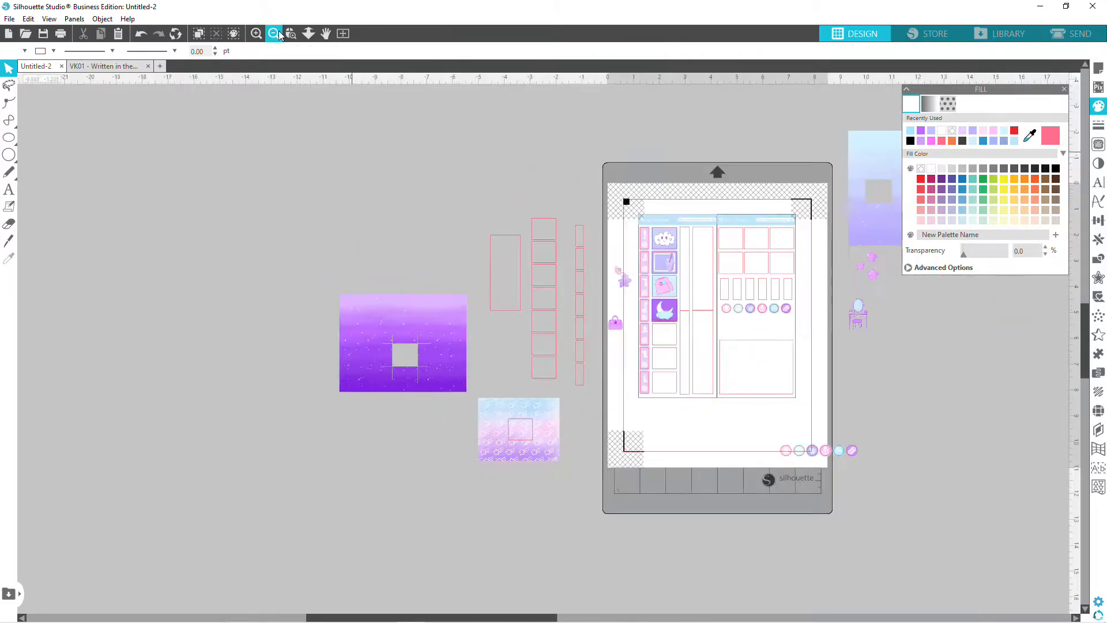
left_click(262, 35)
left_click(262, 35)
left_click(262, 35)
scroll(518, 329, "down", 5)
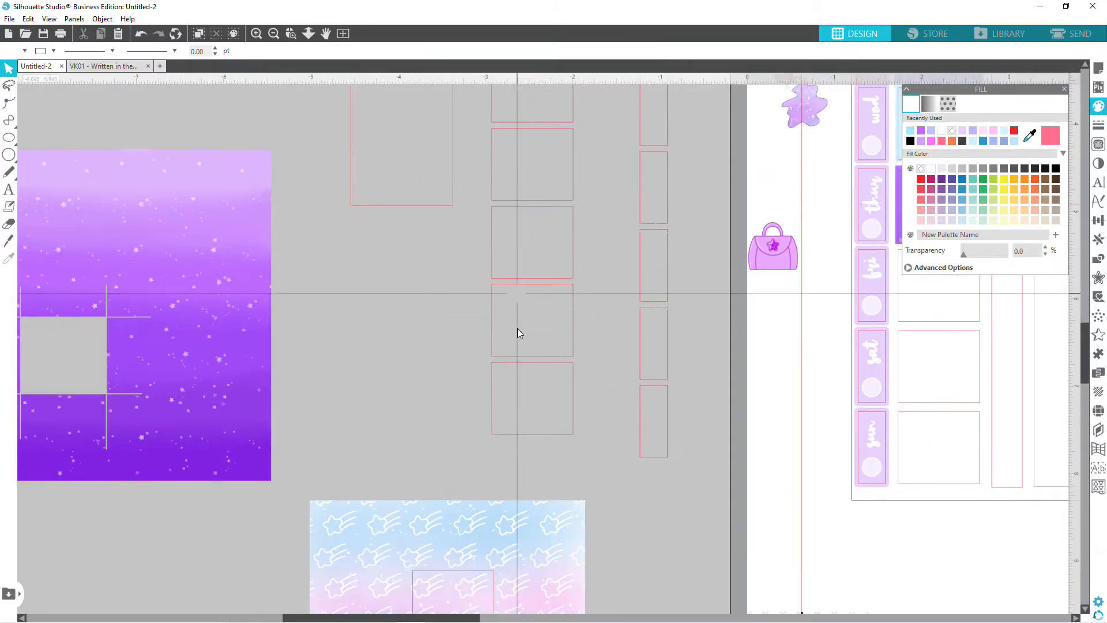
scroll(551, 451, "down", 3)
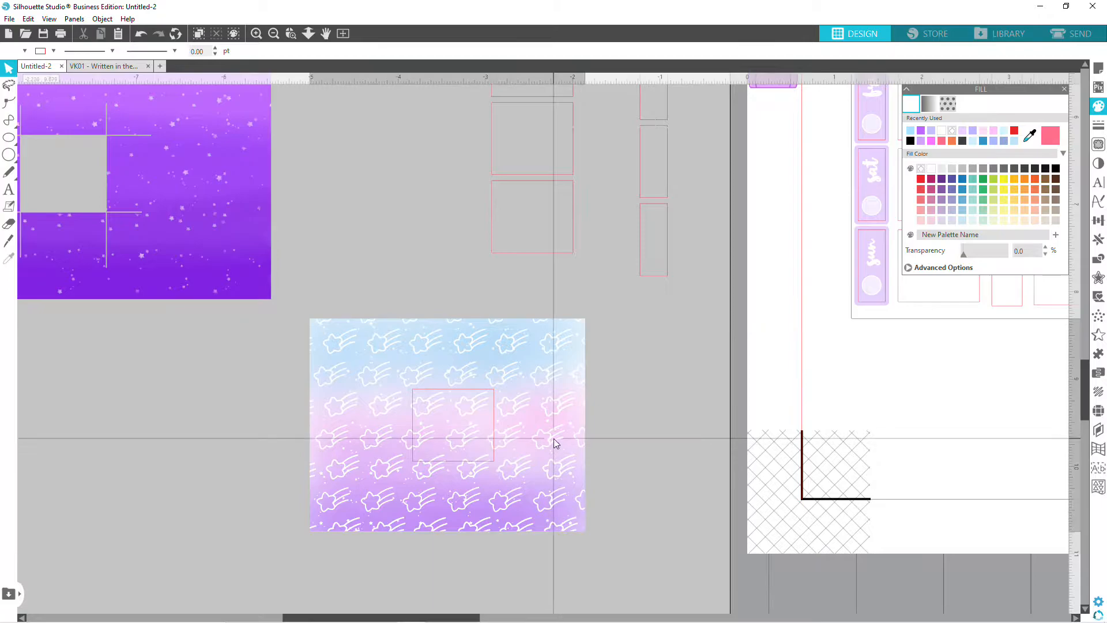
left_click(571, 369)
left_click_drag(589, 315, 402, 378)
left_click_drag(400, 516, 593, 524)
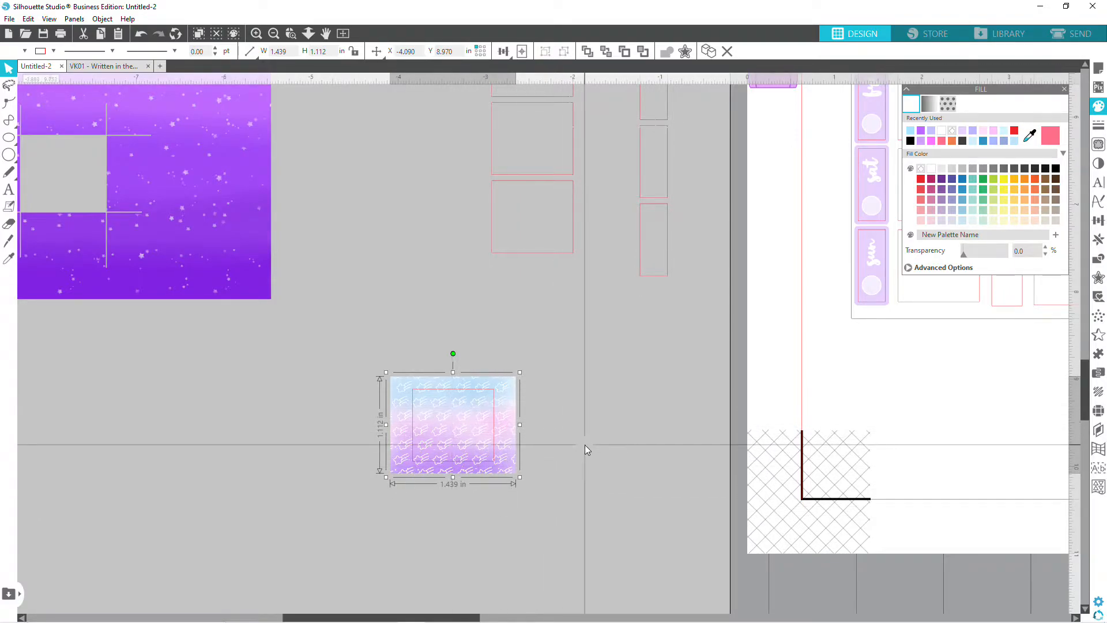
Cut the shooting-star sheet with four straight Knife lines just outside each edge of the box outline.
left_click(8, 244)
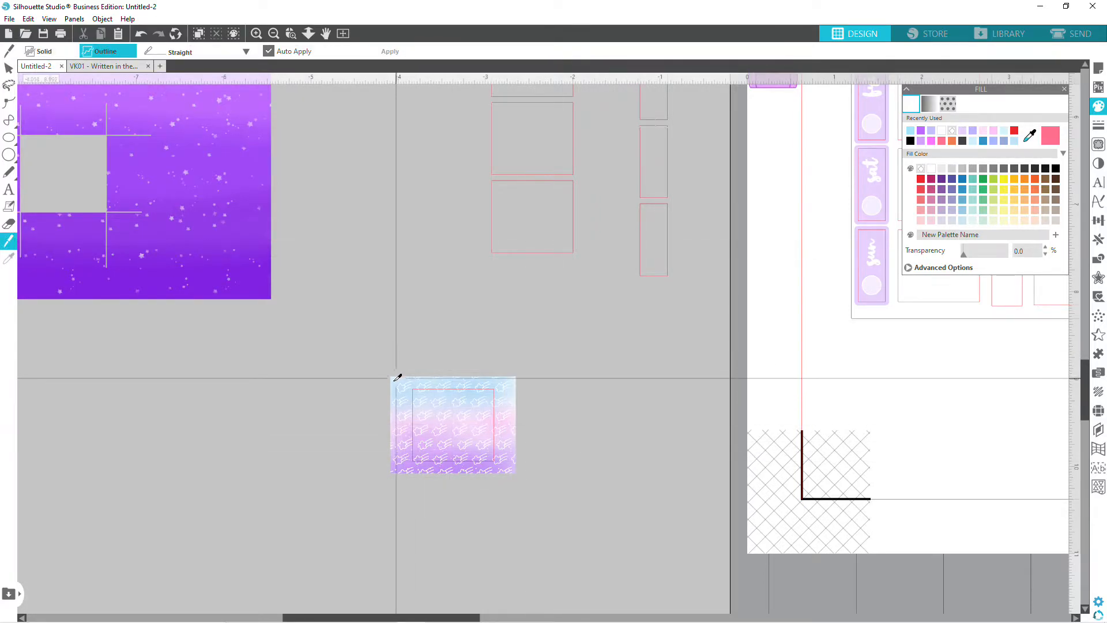
left_click_drag(388, 381, 521, 382)
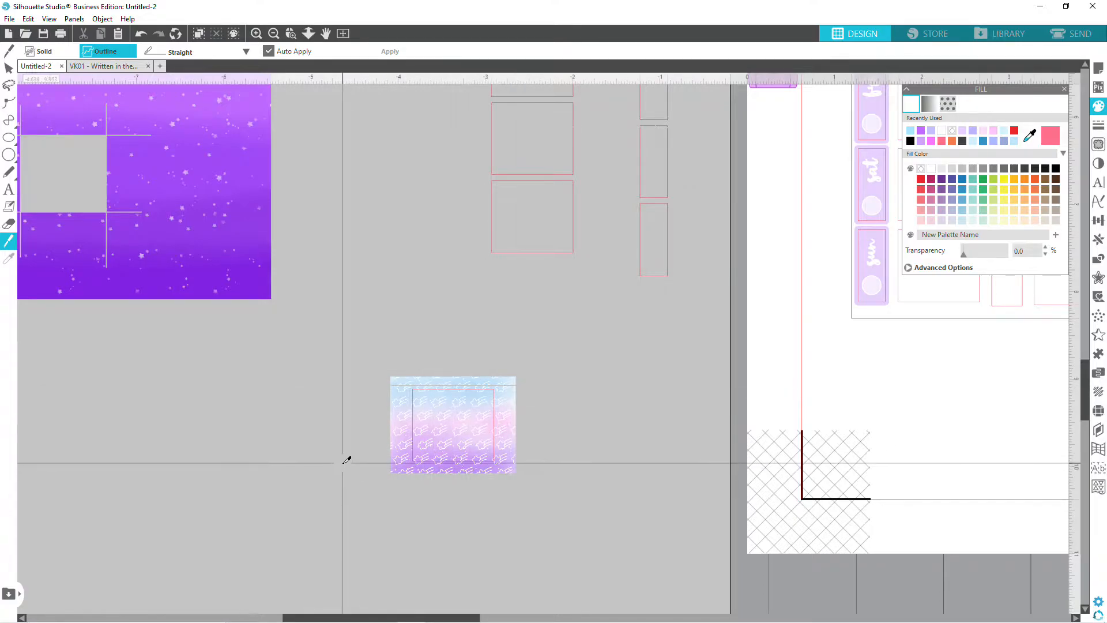
left_click_drag(341, 464, 570, 465)
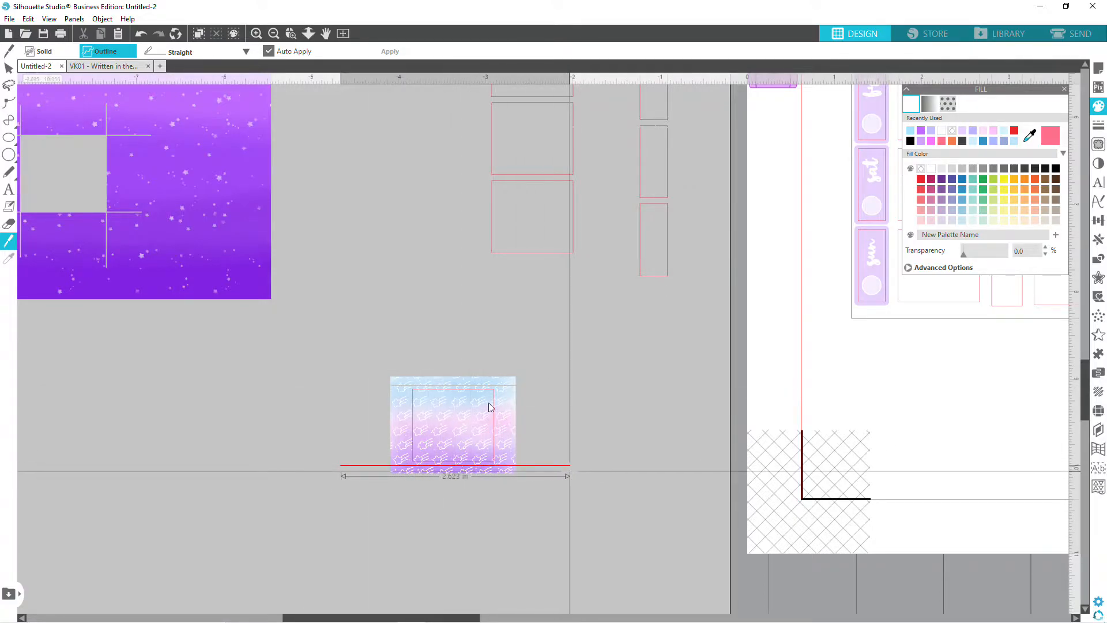
left_click_drag(504, 362, 507, 491)
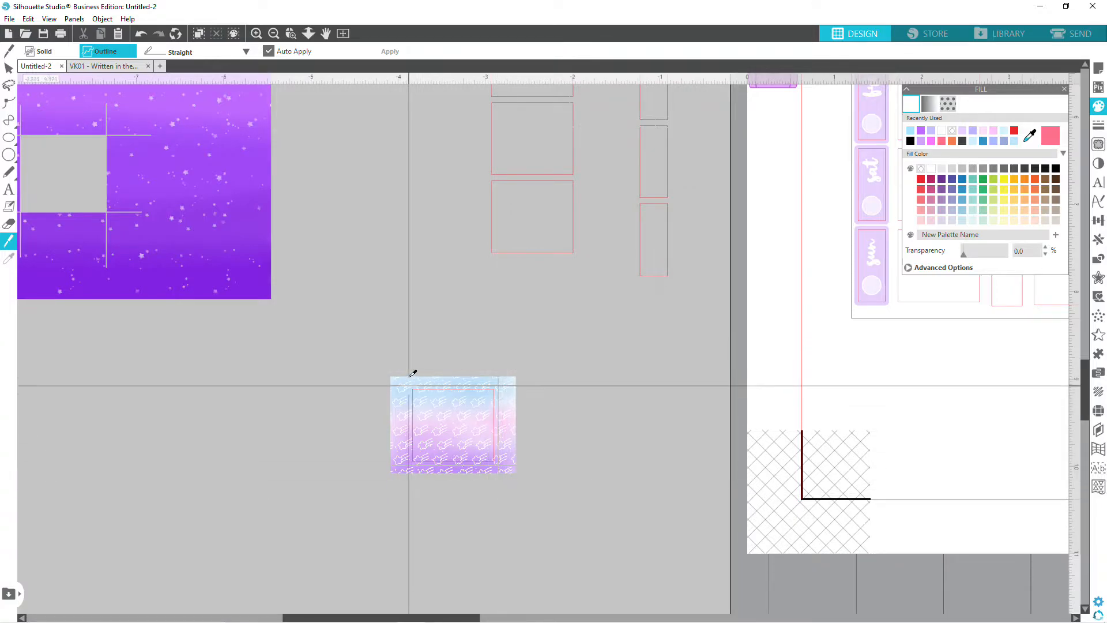
left_click_drag(409, 360, 410, 497)
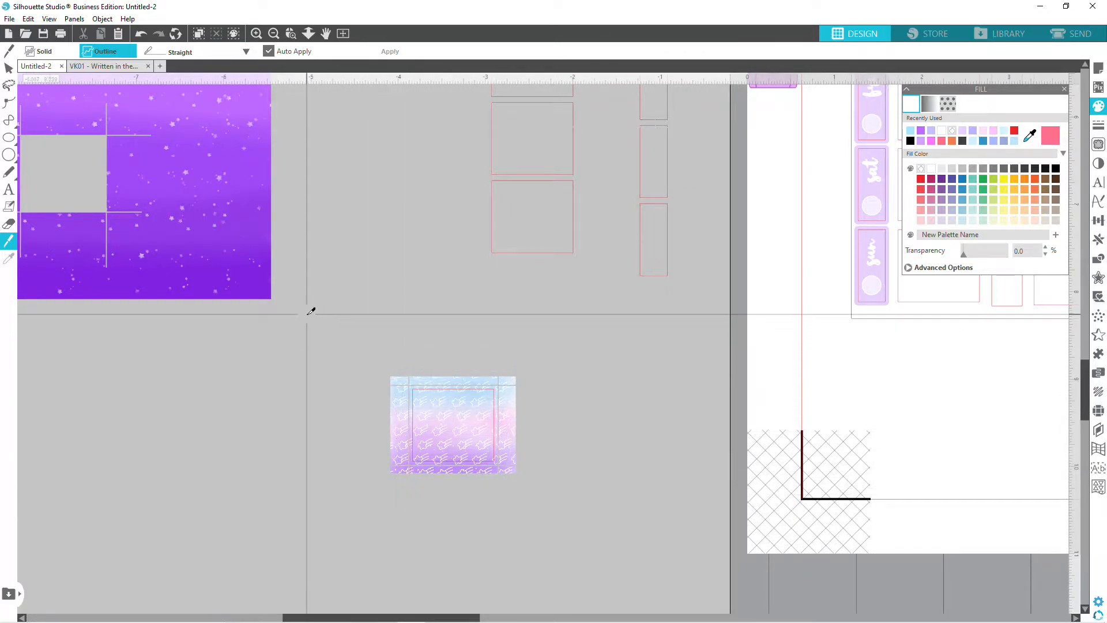
Pull the cut center piece of the shooting-star pattern out of its surrounding strips, toward the page.
left_click(9, 69)
left_click_drag(432, 424, 725, 230)
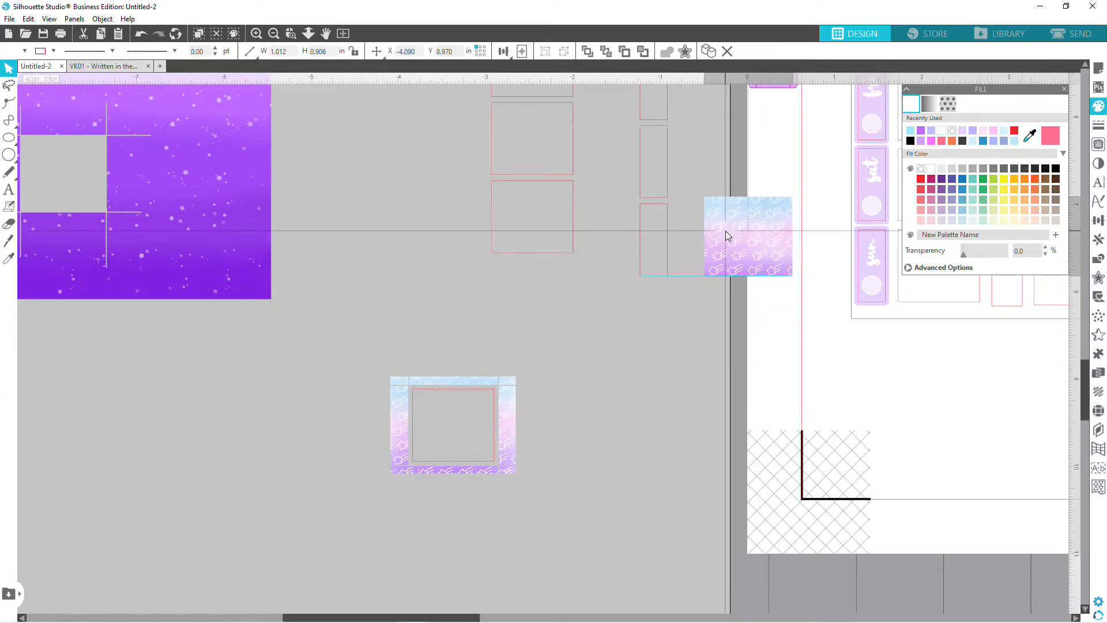
left_click(413, 565)
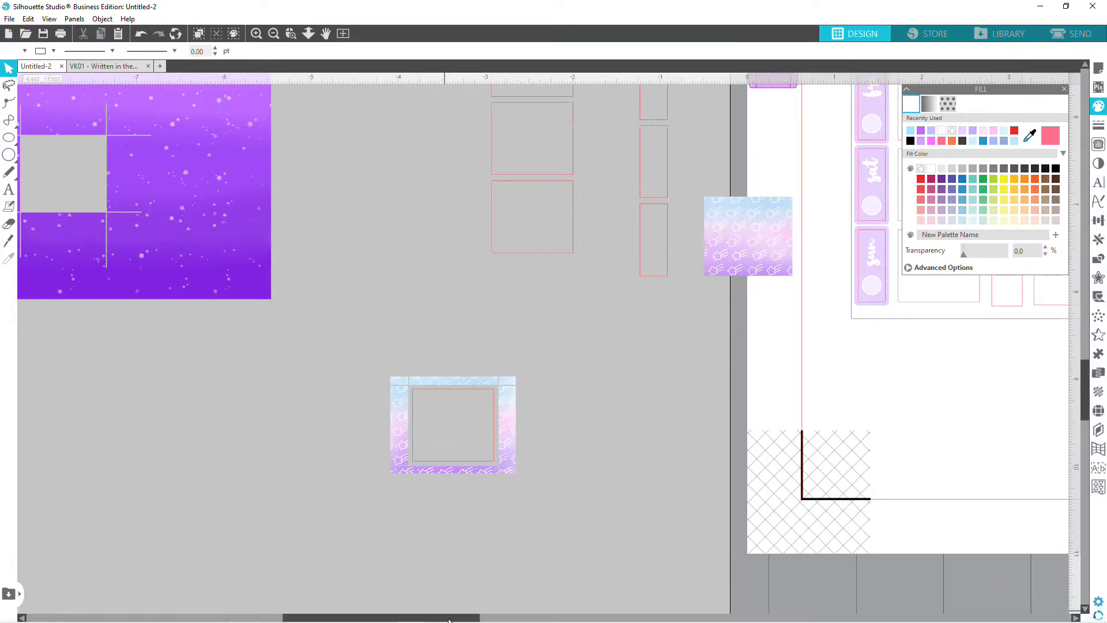
Place the shooting-star piece behind the Friday box outline and enlarge it proportionally to about 1.034 × 0.926 in.
scroll(455, 508, "right", 6)
scroll(467, 489, "up", 6)
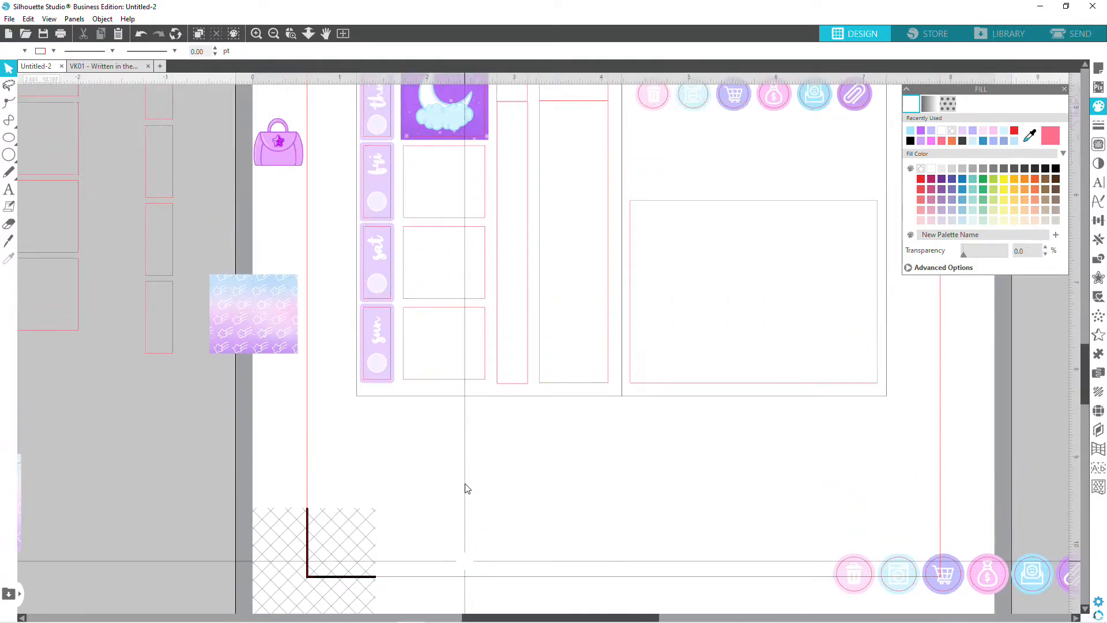
left_click_drag(283, 496, 465, 351)
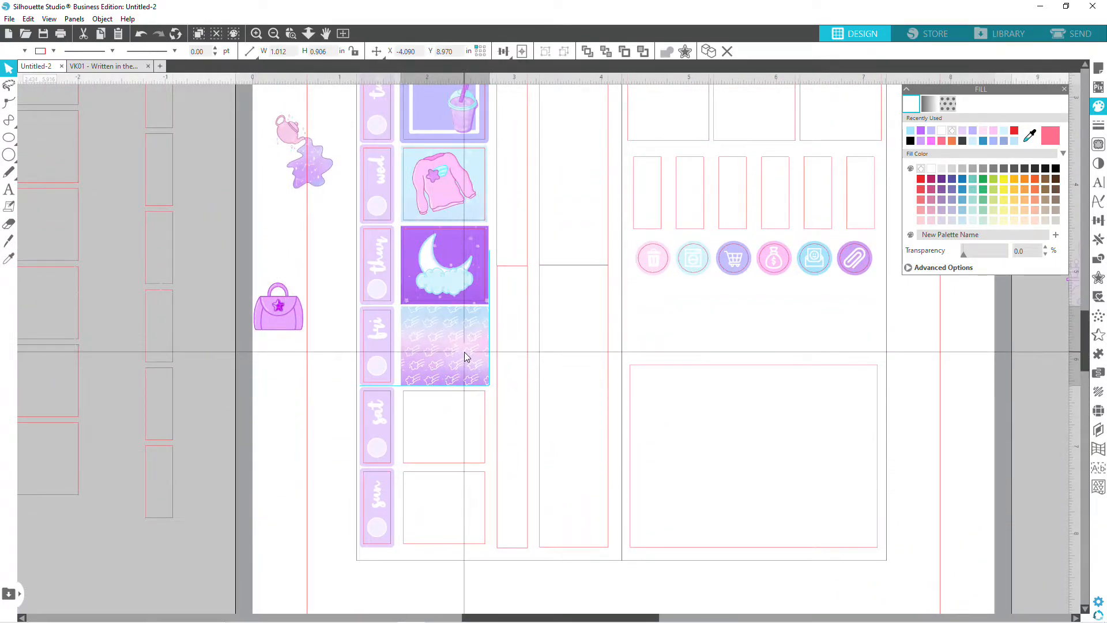
right_click(465, 352)
left_click(504, 281)
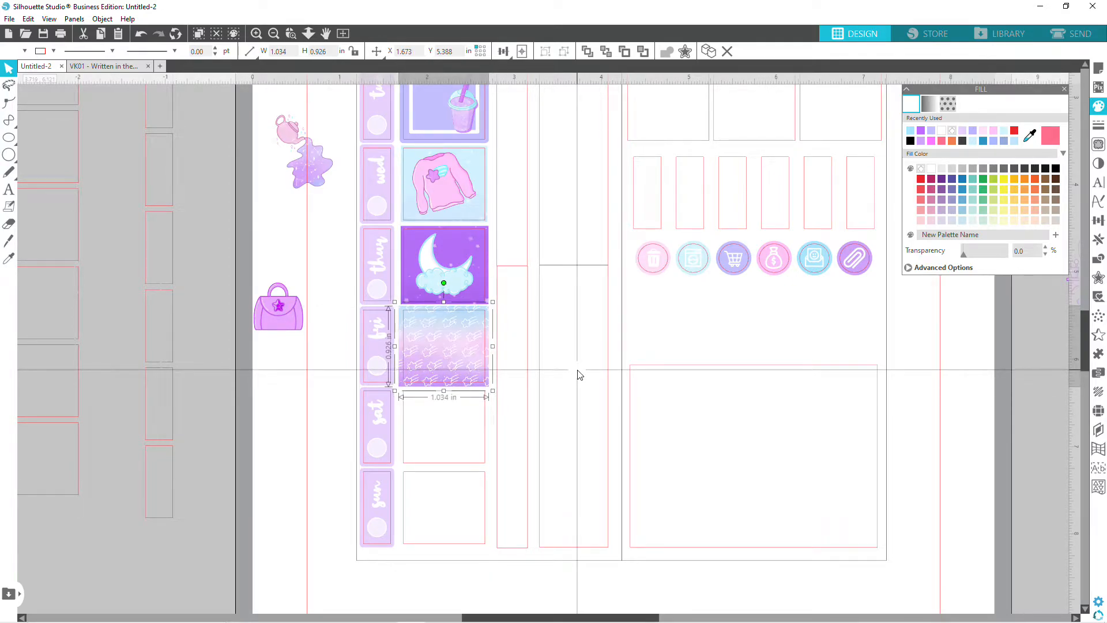
left_click(339, 447)
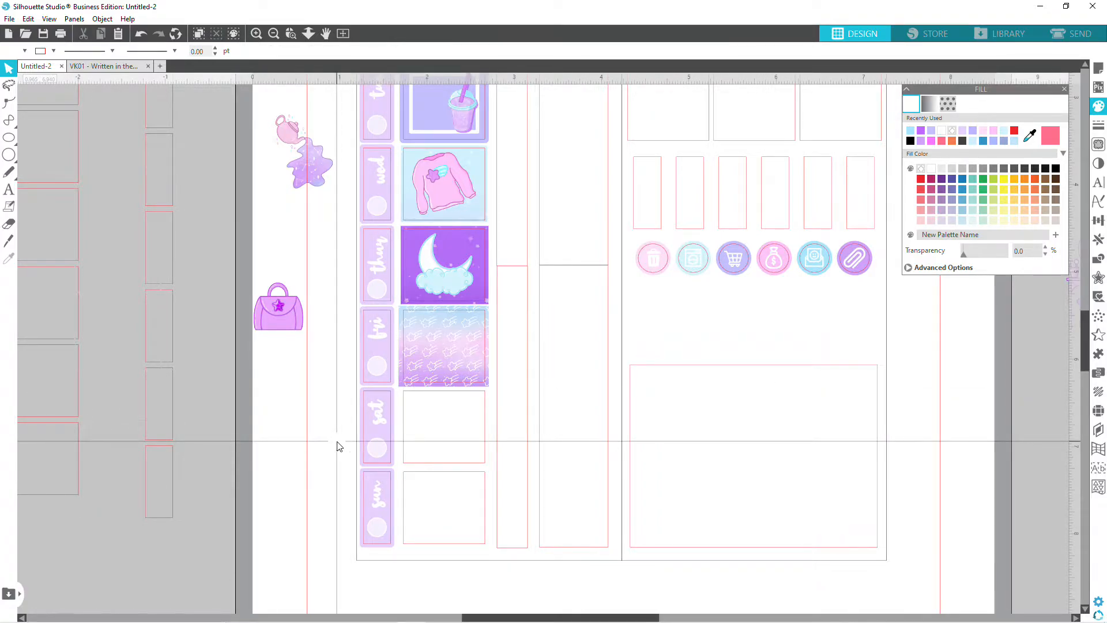
Place the teapot-and-galaxy-spill artwork over the Saturday box.
scroll(338, 447, "up", 5)
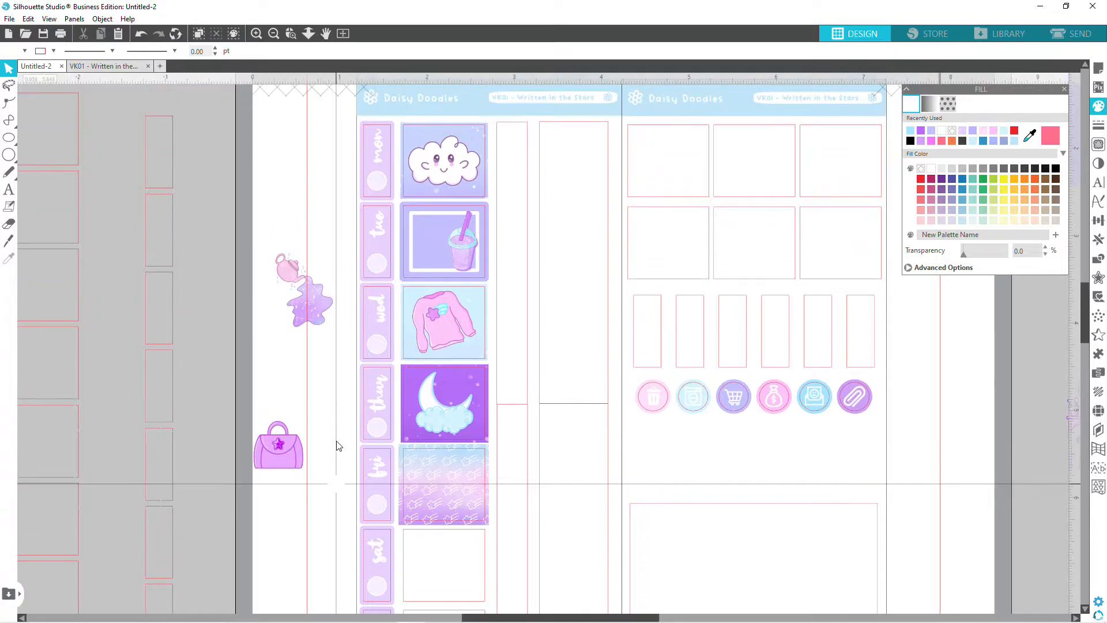
scroll(339, 447, "down", 5)
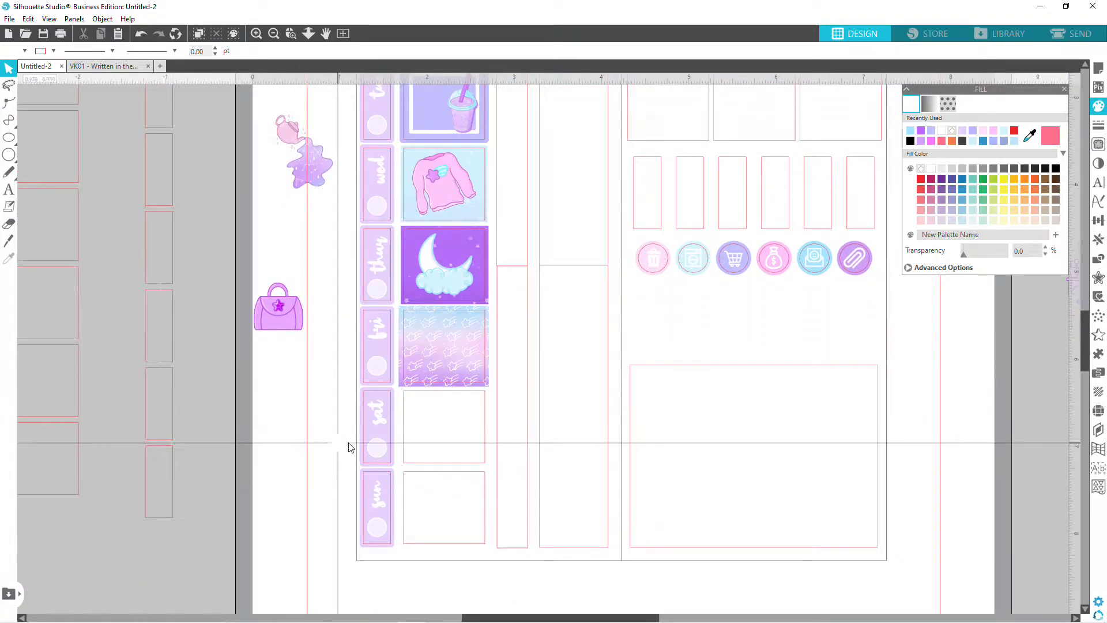
scroll(348, 447, "up", 4)
left_click_drag(312, 316, 464, 459)
scroll(311, 352, "down", 4)
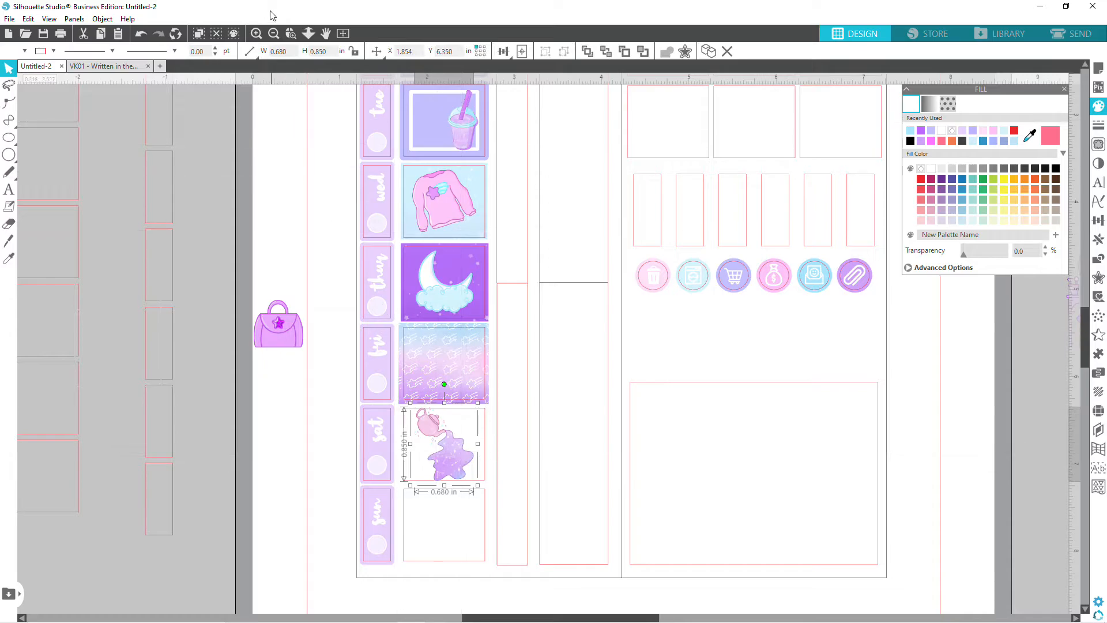
Move the teapot-and-galaxy-spill artwork into the upper-left part of the large box on the second sheet.
left_click(257, 33)
left_click(257, 33)
scroll(475, 468, "down", 3)
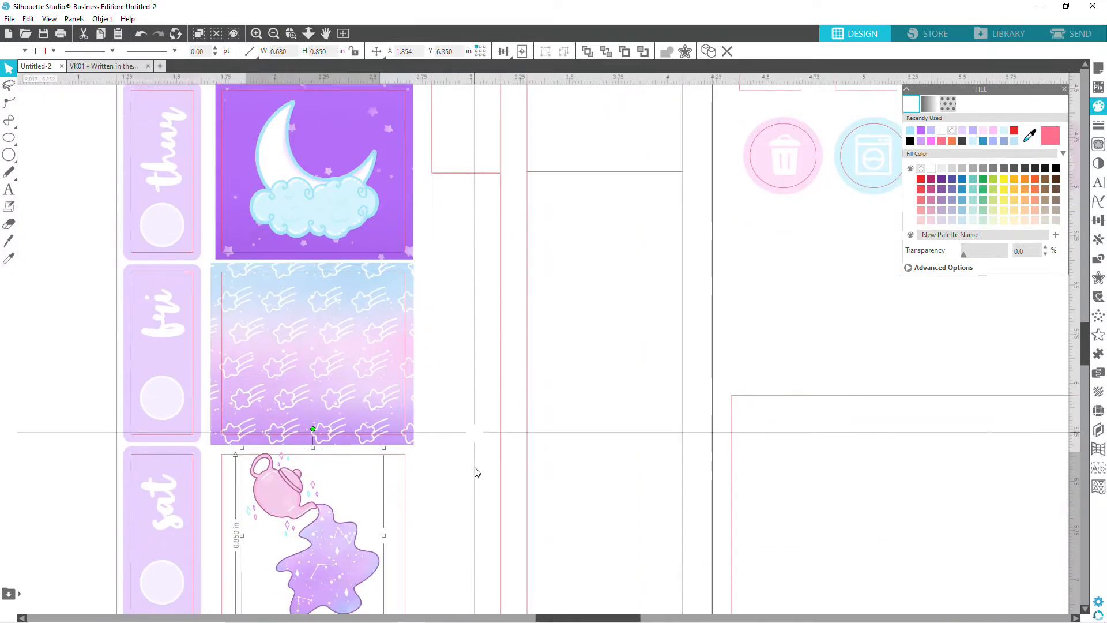
scroll(475, 471, "down", 1)
left_click_drag(321, 448, 956, 429)
left_click(274, 32)
left_click(273, 33)
left_click_drag(798, 401, 657, 362)
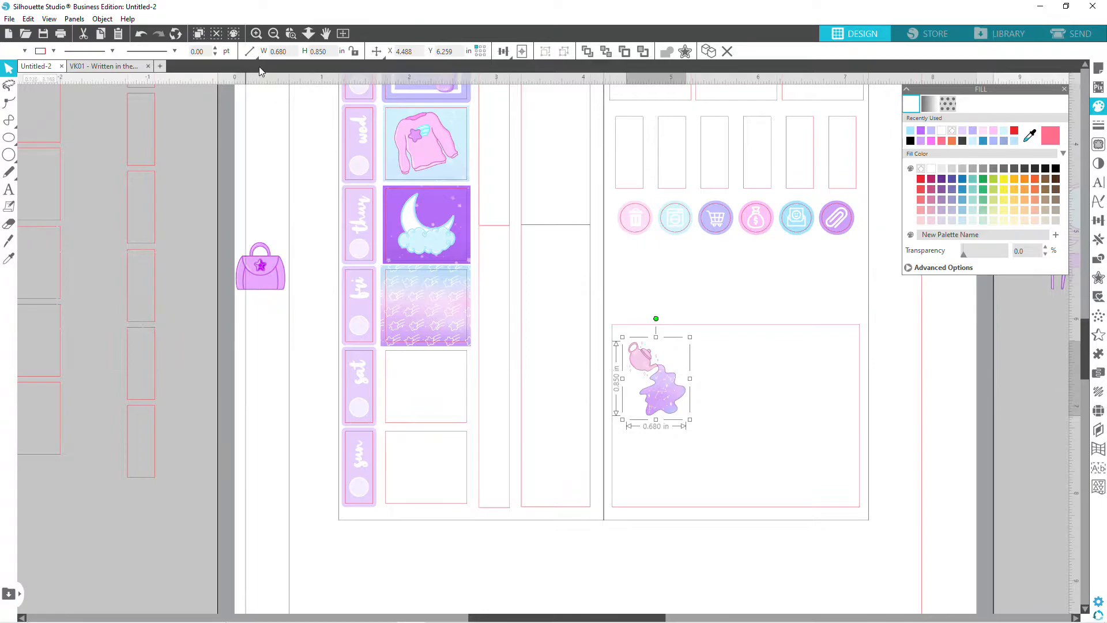
Move the vanity table and the group of three stars beside the handbag at the page's left edge.
left_click(274, 33)
left_click(274, 33)
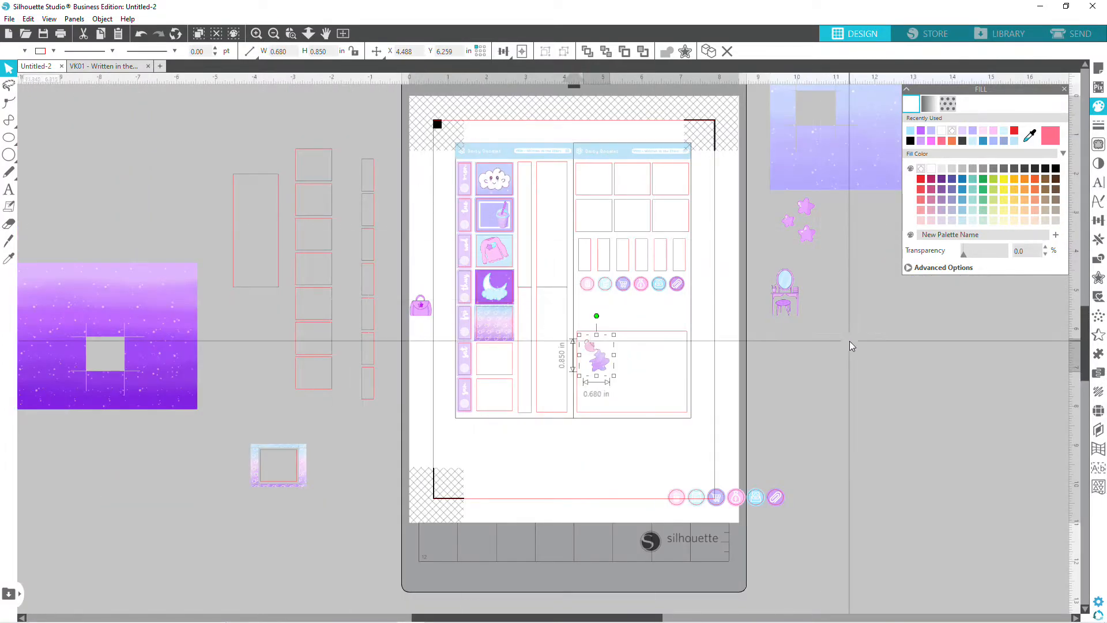
left_click(788, 299)
left_click_drag(788, 298, 402, 391)
left_click_drag(789, 231, 428, 338)
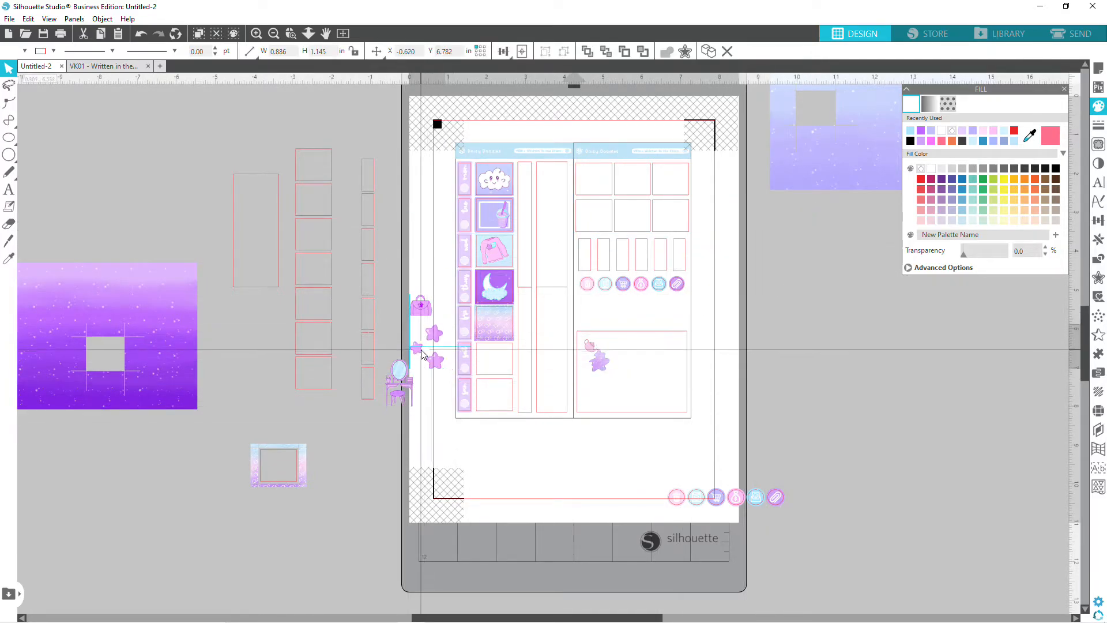
Bring the "written in the Stars" lettering image from the Art folder into the design.
left_click(256, 33)
left_click(256, 33)
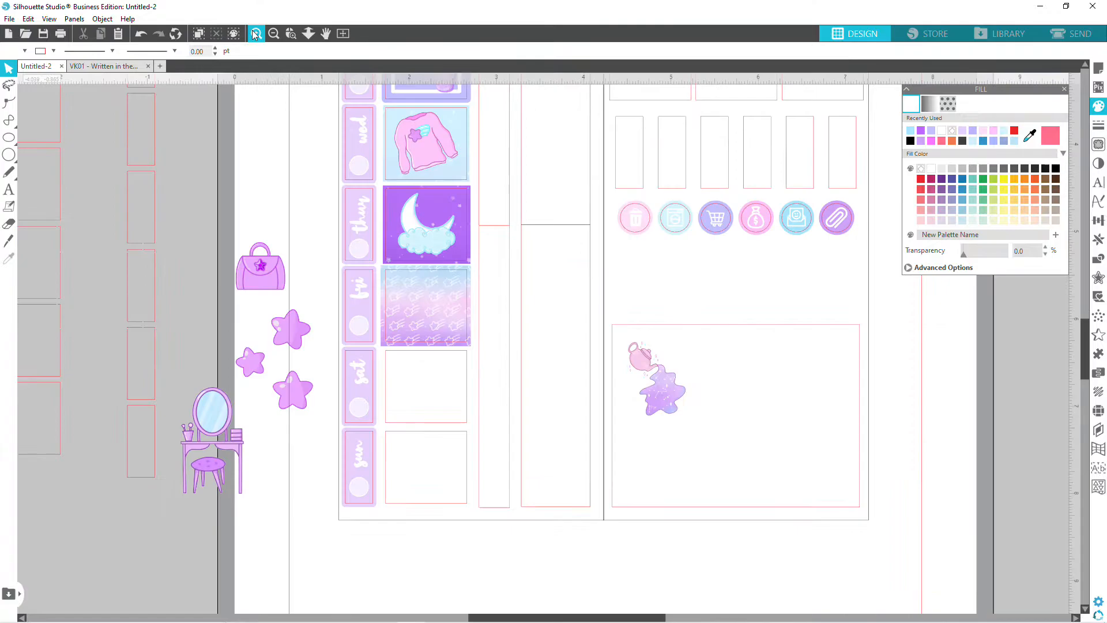
left_click(256, 33)
scroll(323, 349, "up", 2)
scroll(323, 349, "up", 3)
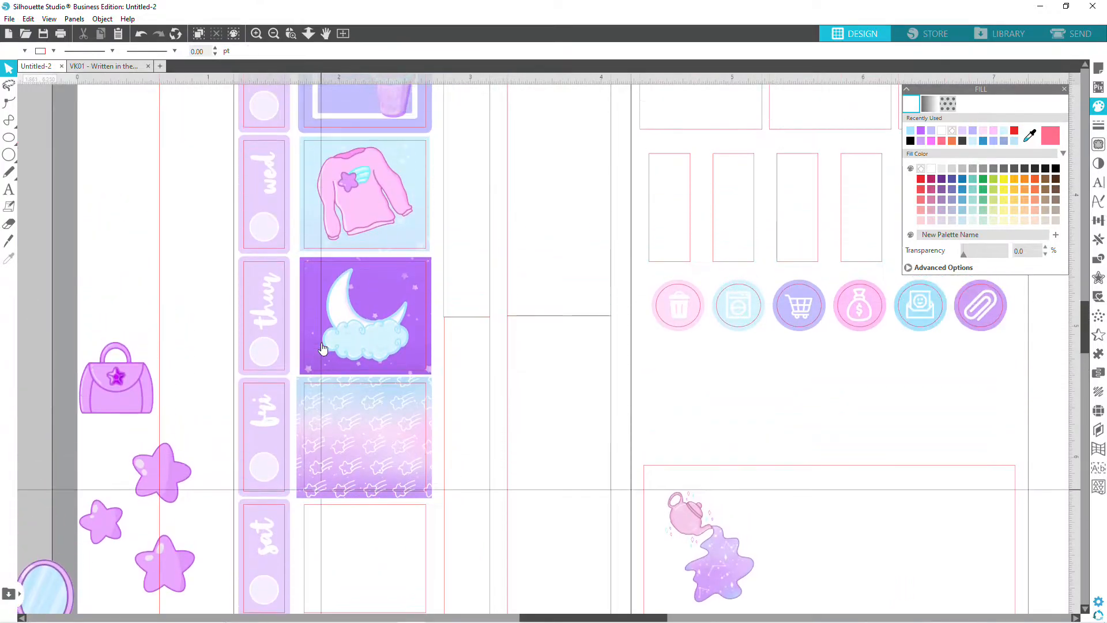
scroll(323, 348, "down", 4)
scroll(323, 348, "down", 1)
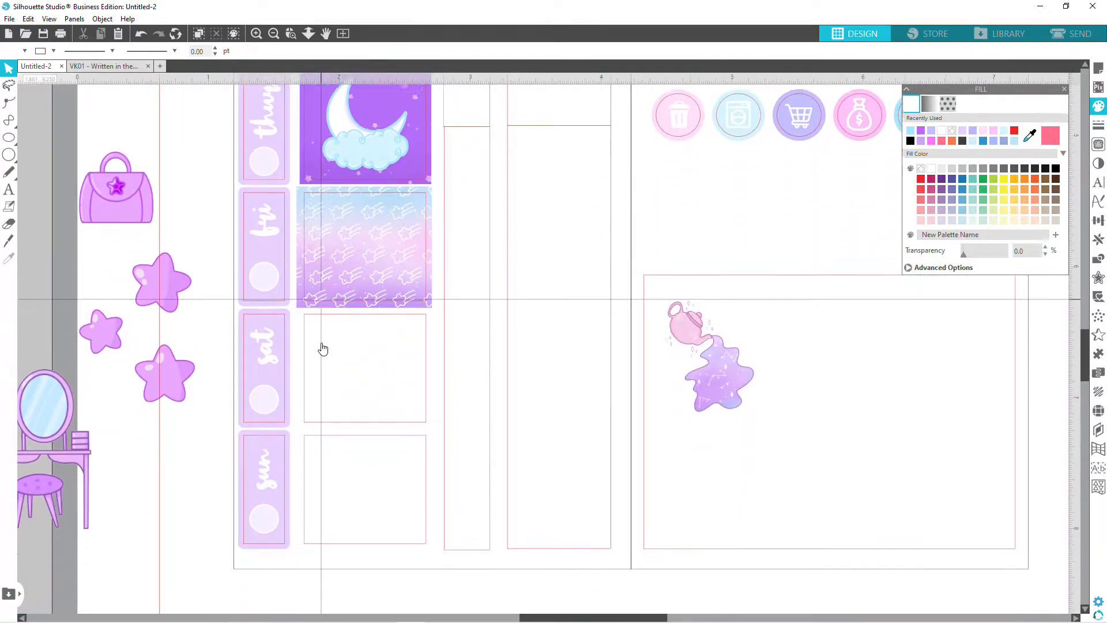
mouse_move(247, 615)
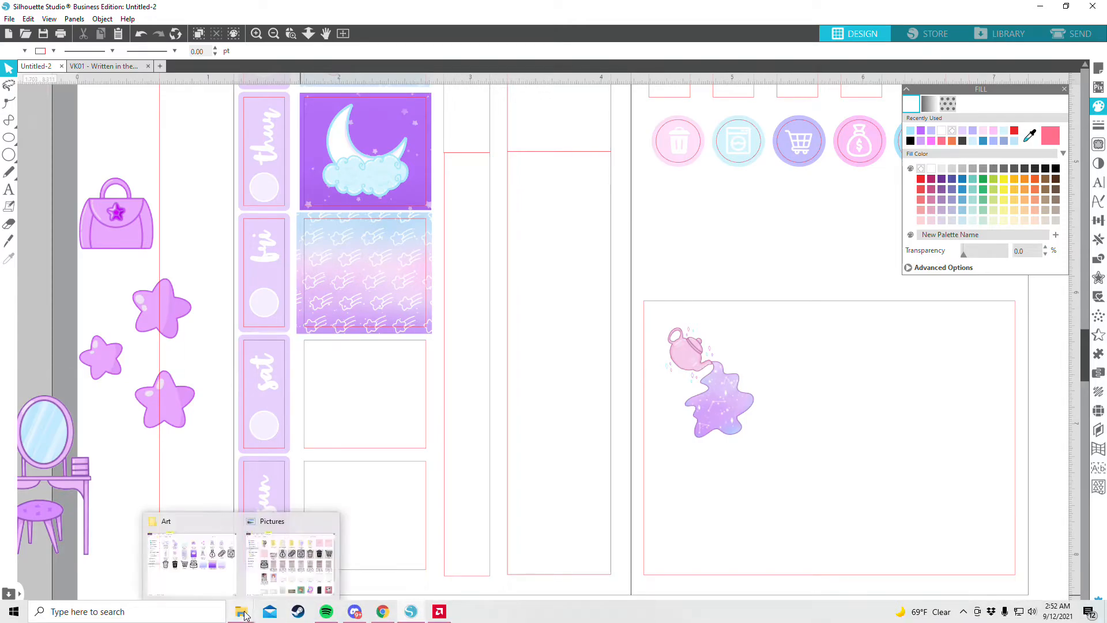
left_click(202, 581)
left_click_drag(579, 185, 203, 454)
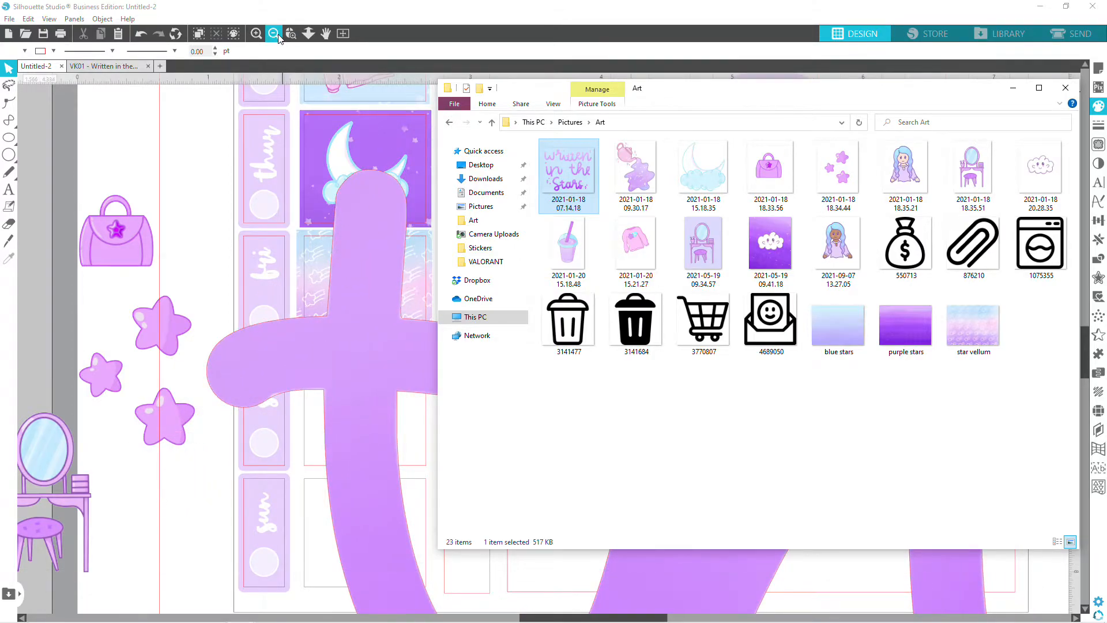
Shrink the "written in the Stars" lettering proportionally to about 1.173 × 1.027 in and place it over the Saturday box.
left_click(273, 33)
left_click(273, 32)
left_click(274, 33)
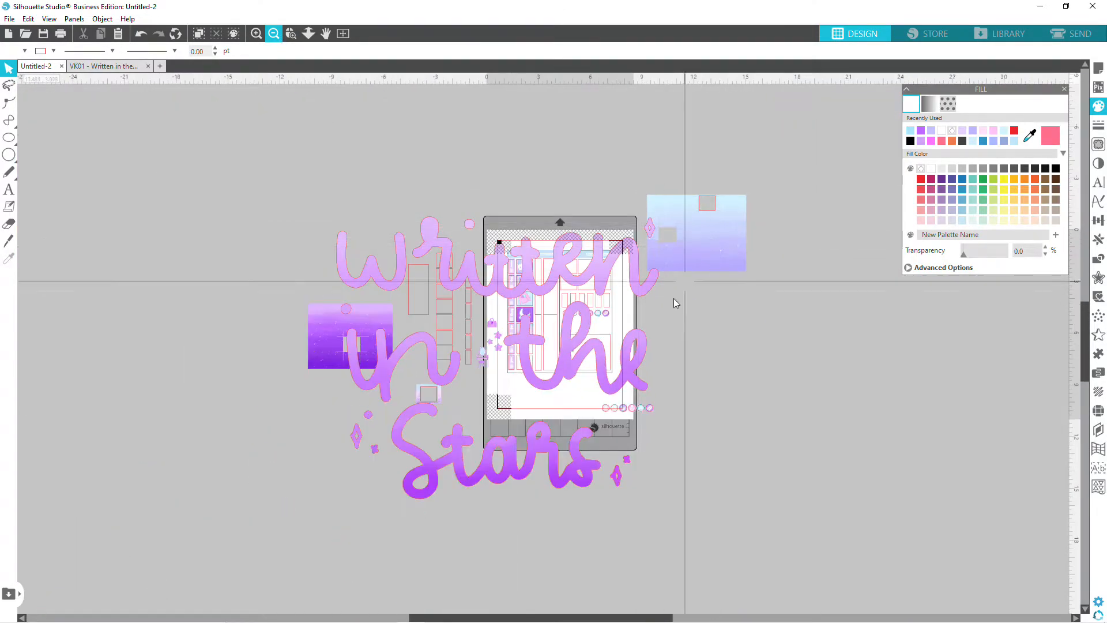
left_click_drag(601, 277, 875, 318)
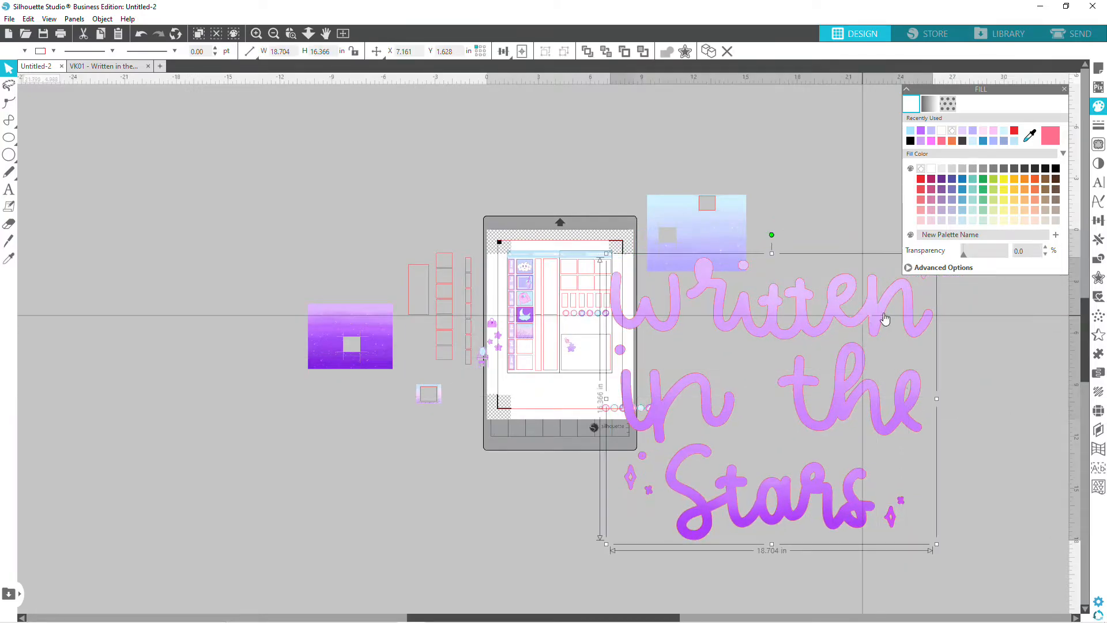
left_click_drag(605, 253, 840, 457)
left_click_drag(888, 496, 455, 329)
left_click_drag(453, 238, 537, 353)
Remove the line color from the "written in the Stars" lettering.
left_click(256, 33)
left_click(256, 33)
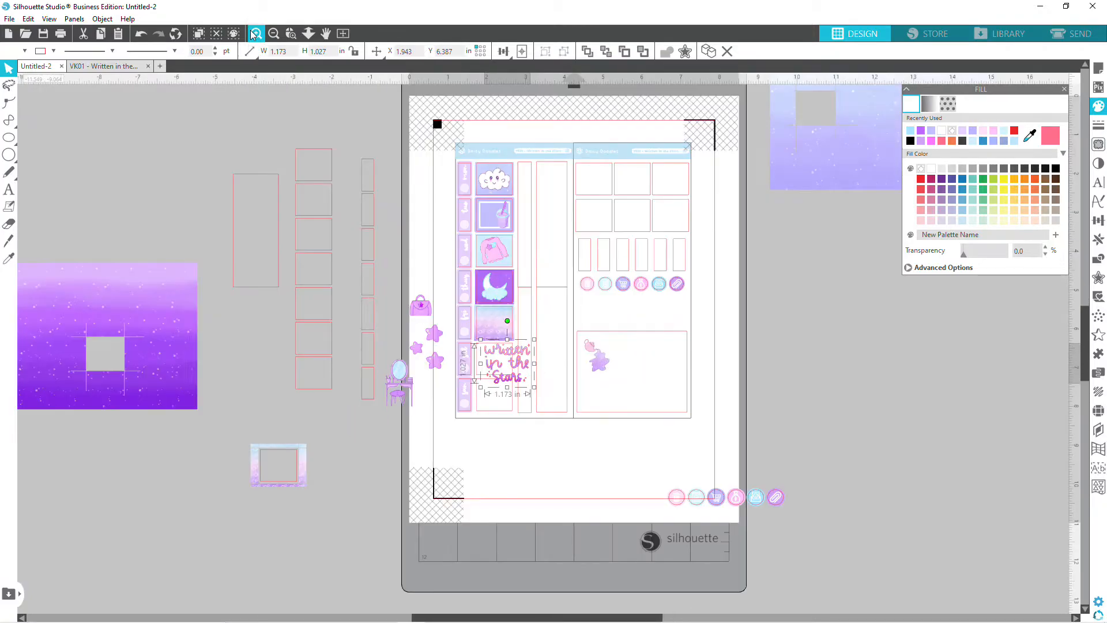
left_click(256, 33)
left_click(255, 33)
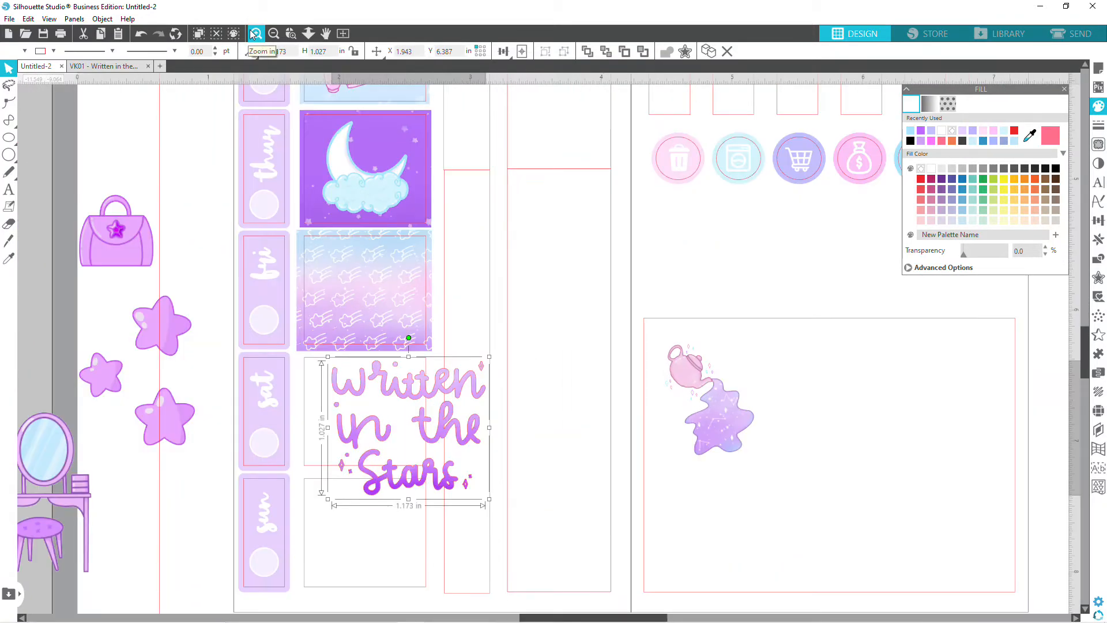
left_click(1098, 125)
left_click(929, 105)
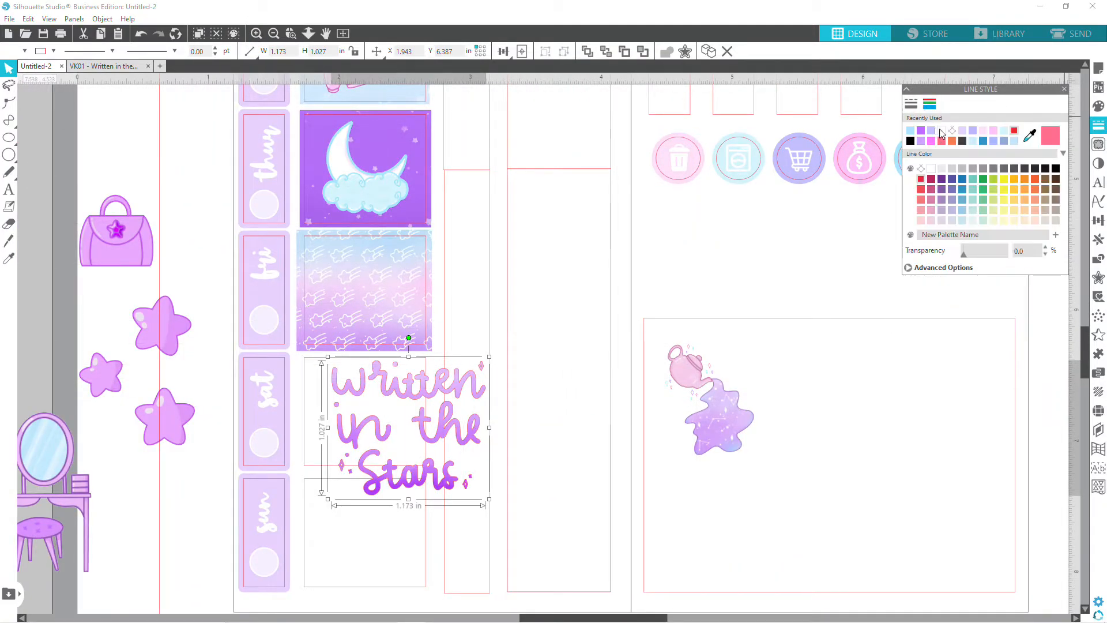
left_click(955, 132)
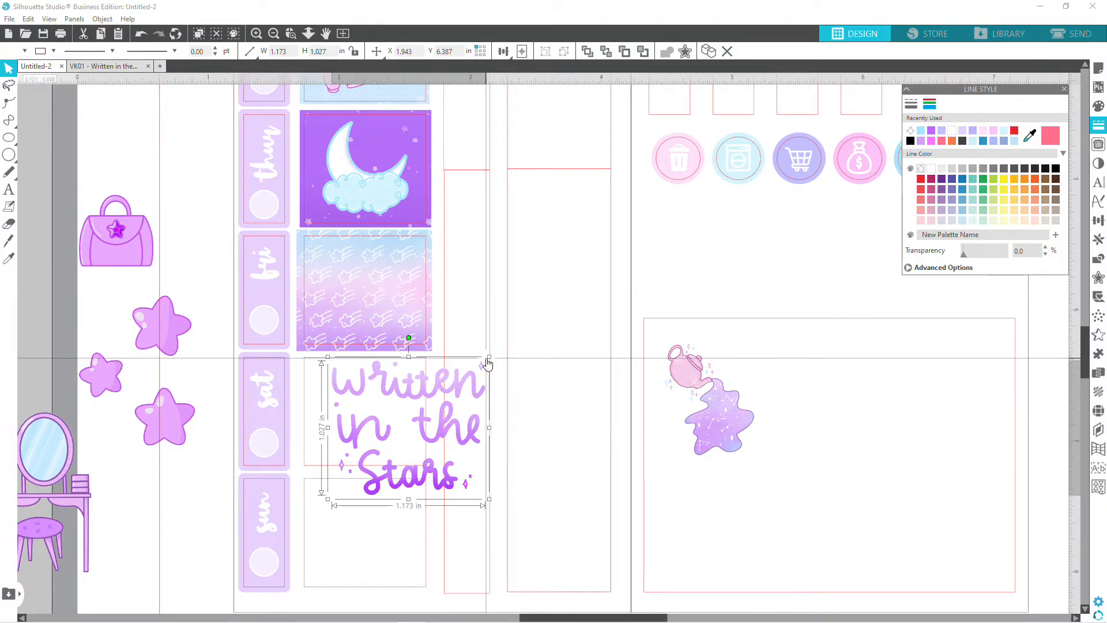
Reduce the lettering to about 0.622 × 0.545 in and center it inside the Saturday box.
left_click_drag(487, 363, 397, 400)
left_click_drag(385, 439, 377, 398)
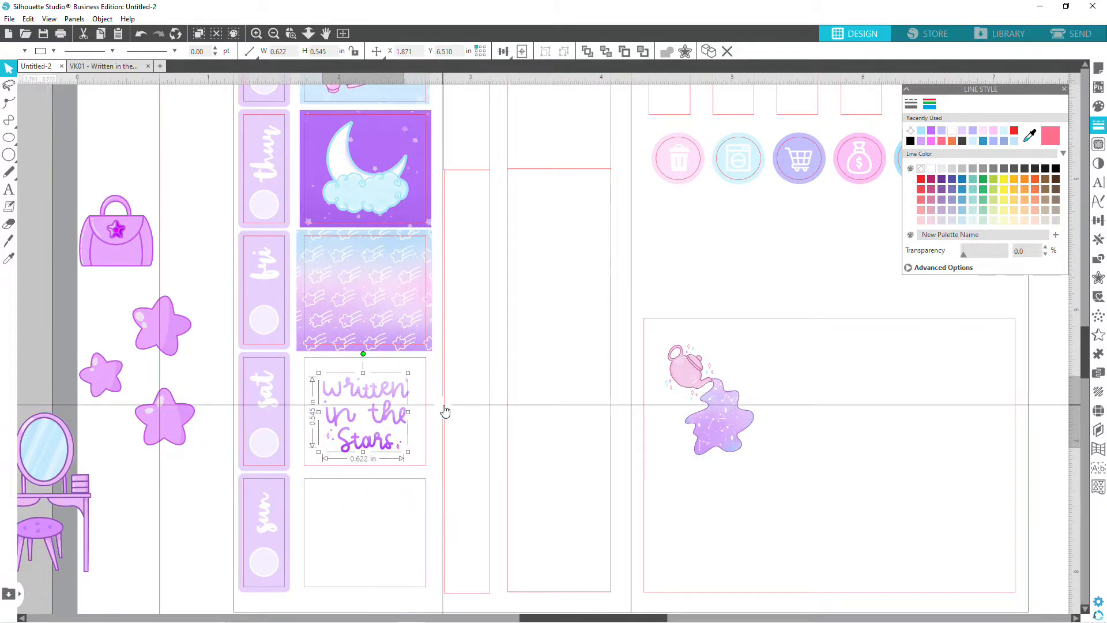
left_click(438, 410)
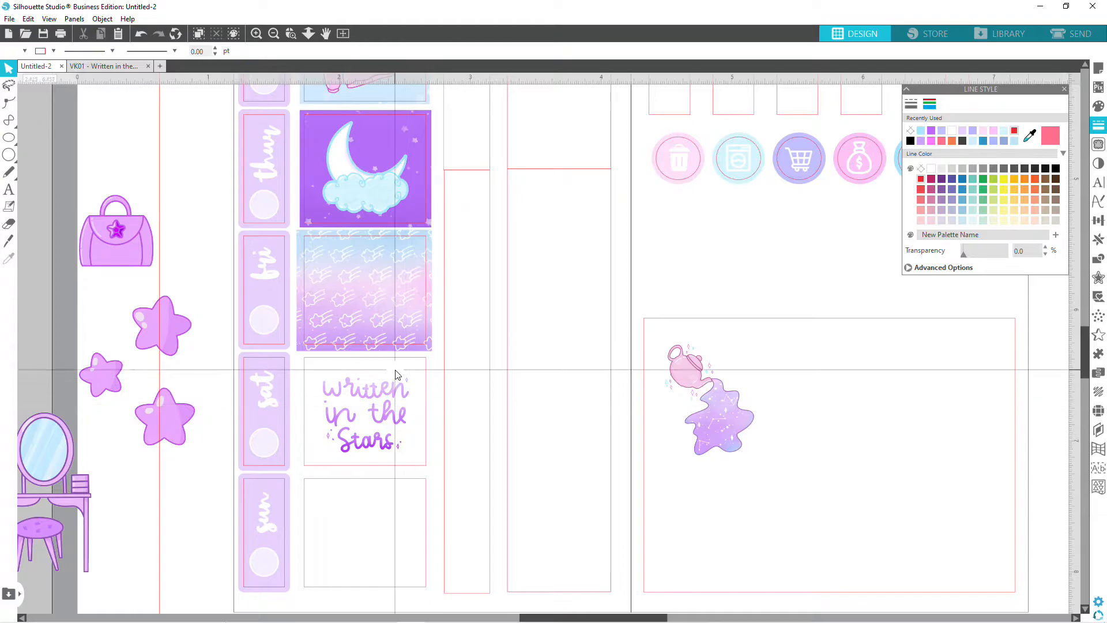
Create a rounded-corner outward offset of 0.035 in around the Saturday box outline.
scroll(403, 404, "up", 5)
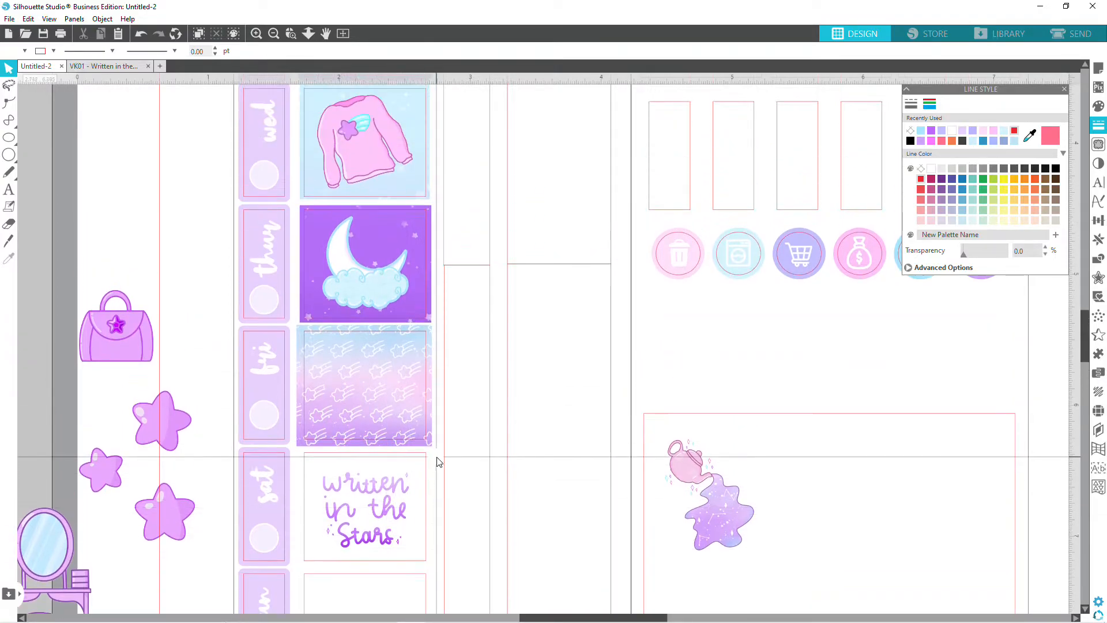
scroll(437, 456, "down", 5)
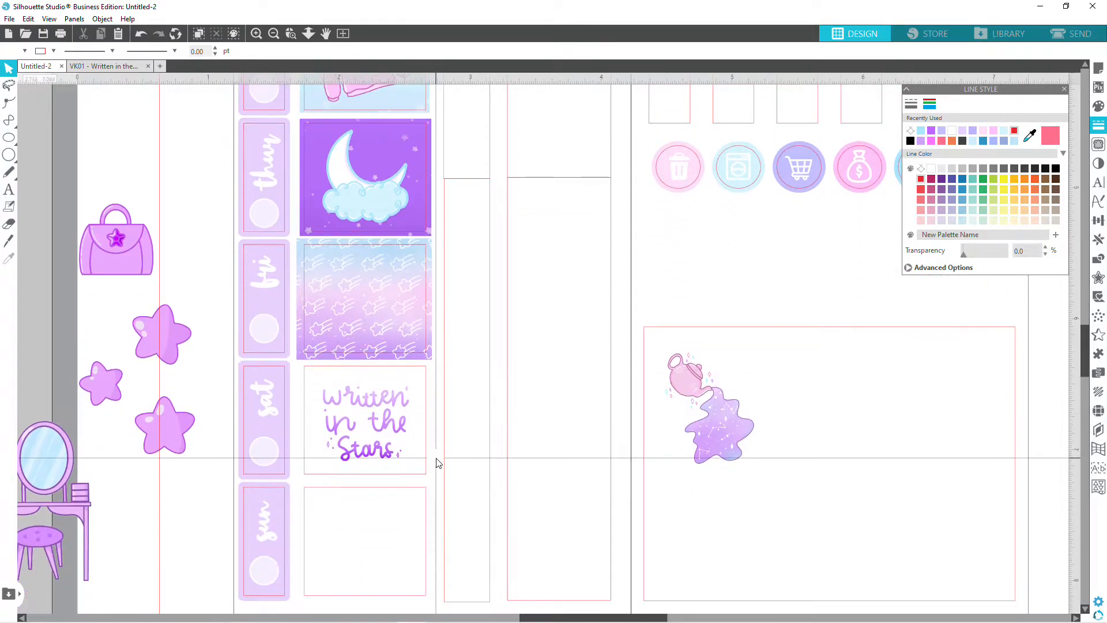
left_click(412, 476)
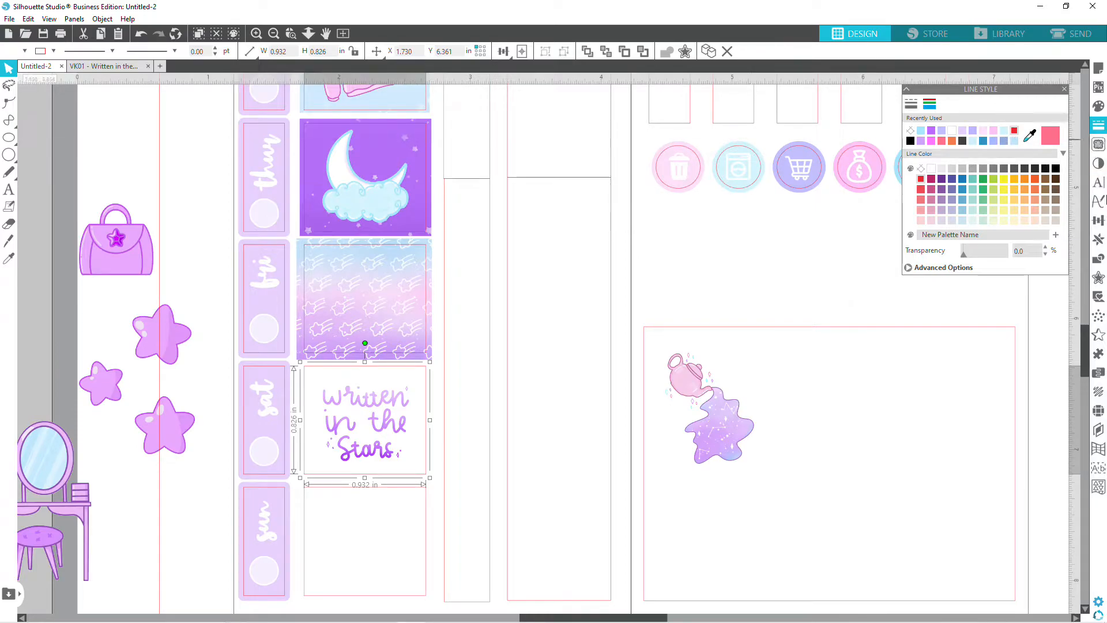
left_click(1098, 277)
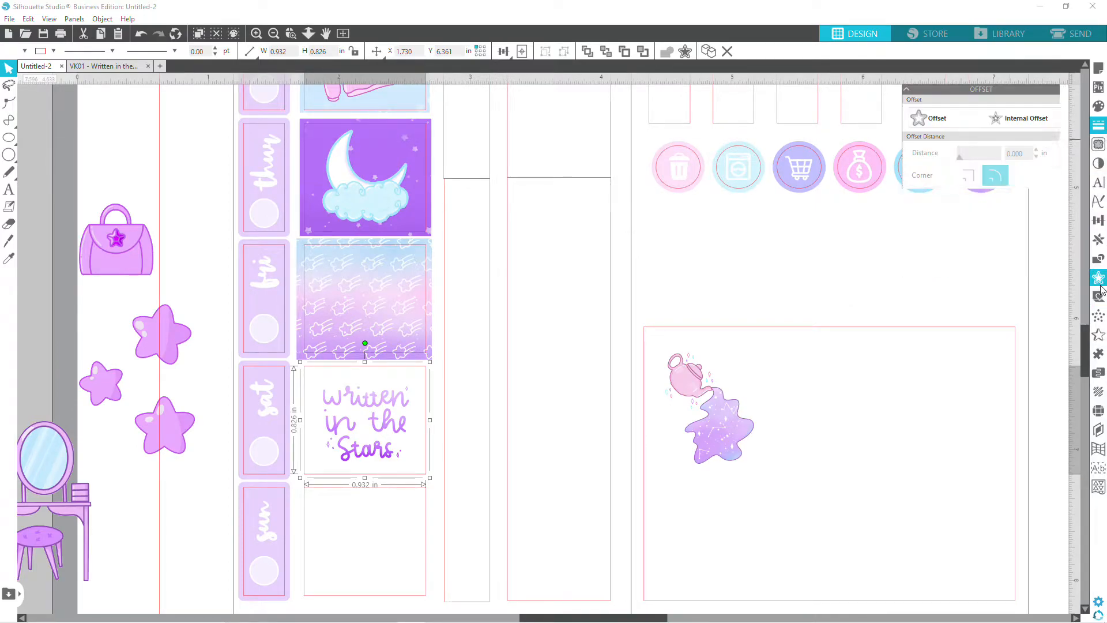
left_click(928, 118)
left_click(1035, 156)
left_click(1035, 156)
left_click(1036, 156)
left_click(1036, 156)
left_click(1036, 156)
left_click(1035, 156)
left_click(1035, 156)
left_click(1036, 156)
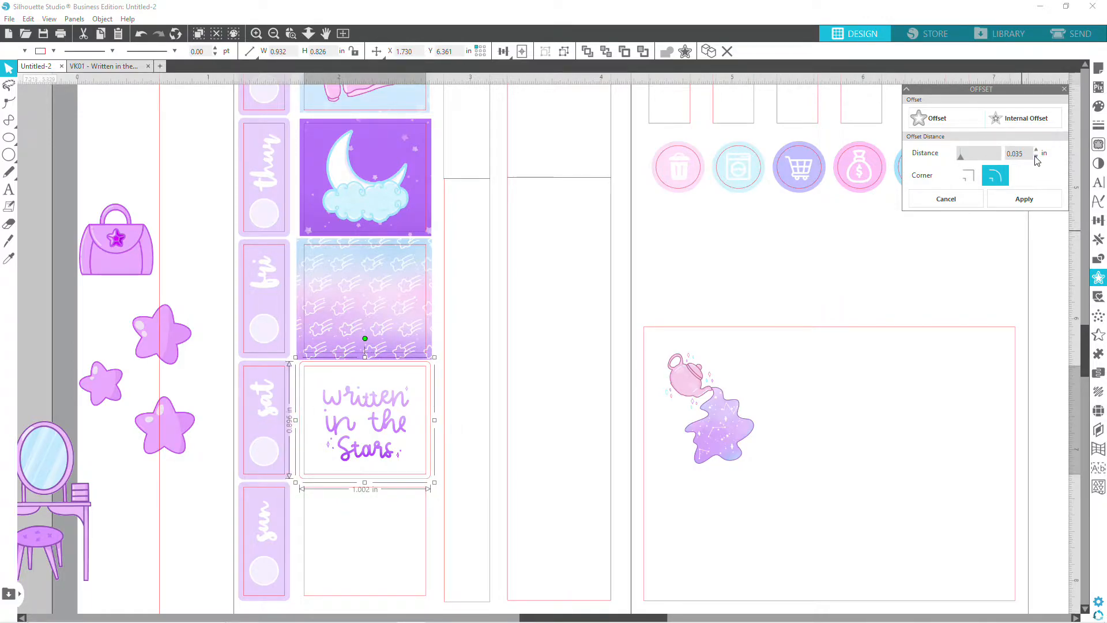
left_click(1024, 198)
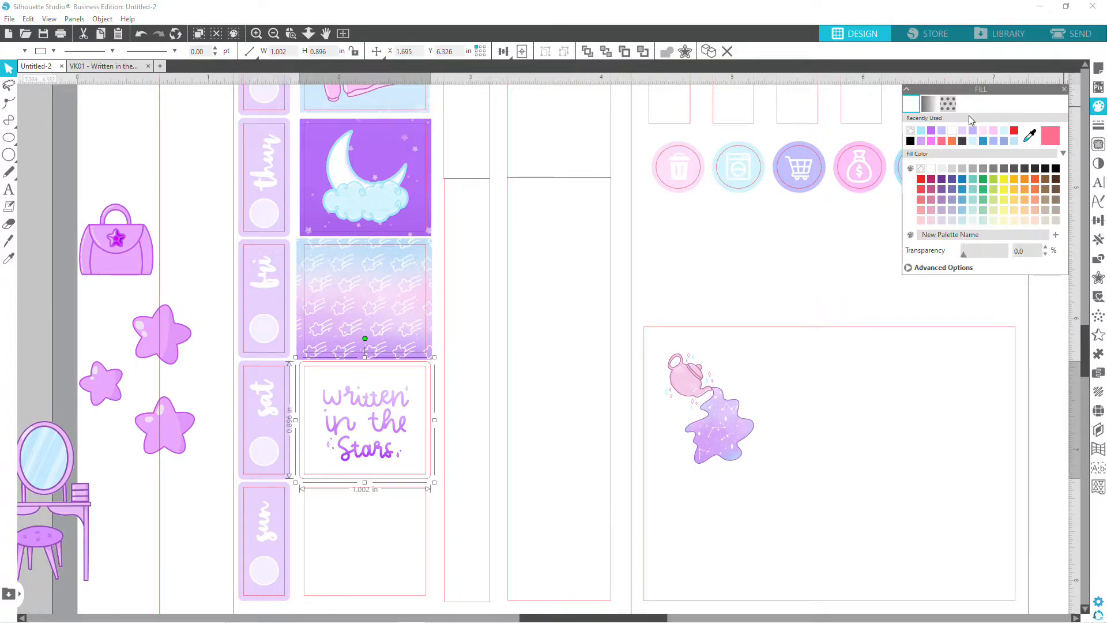
Fill the Saturday box's offset shape with pale blue and remove its line color.
left_click(1004, 131)
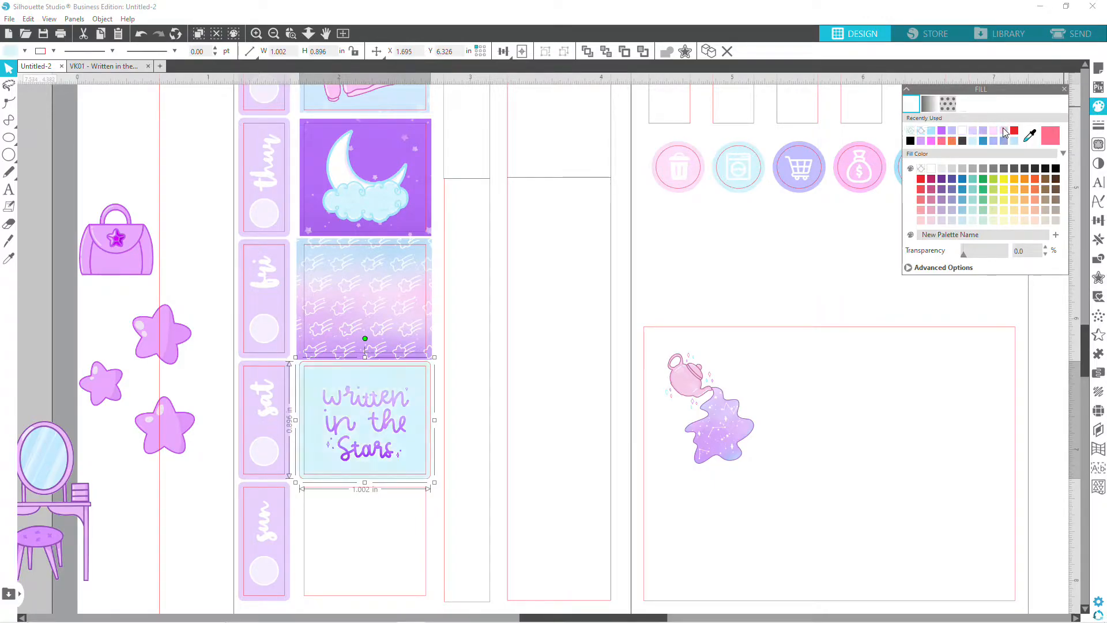
left_click(1098, 125)
left_click(929, 104)
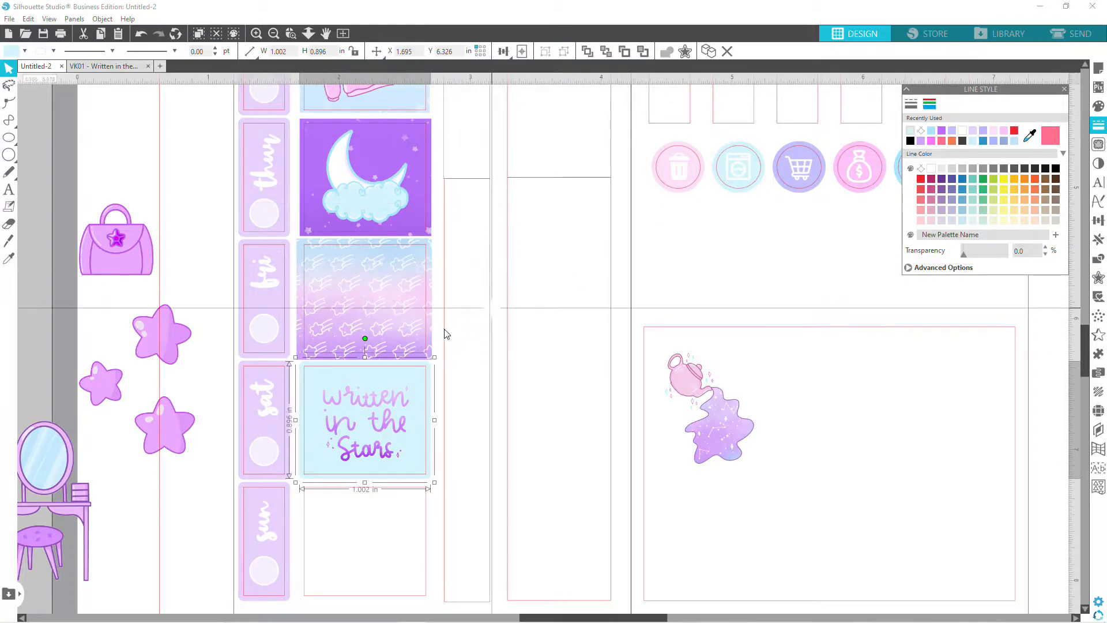
Nudge the "written in the Stars" lettering slightly upward within the Saturday box.
left_click(468, 333)
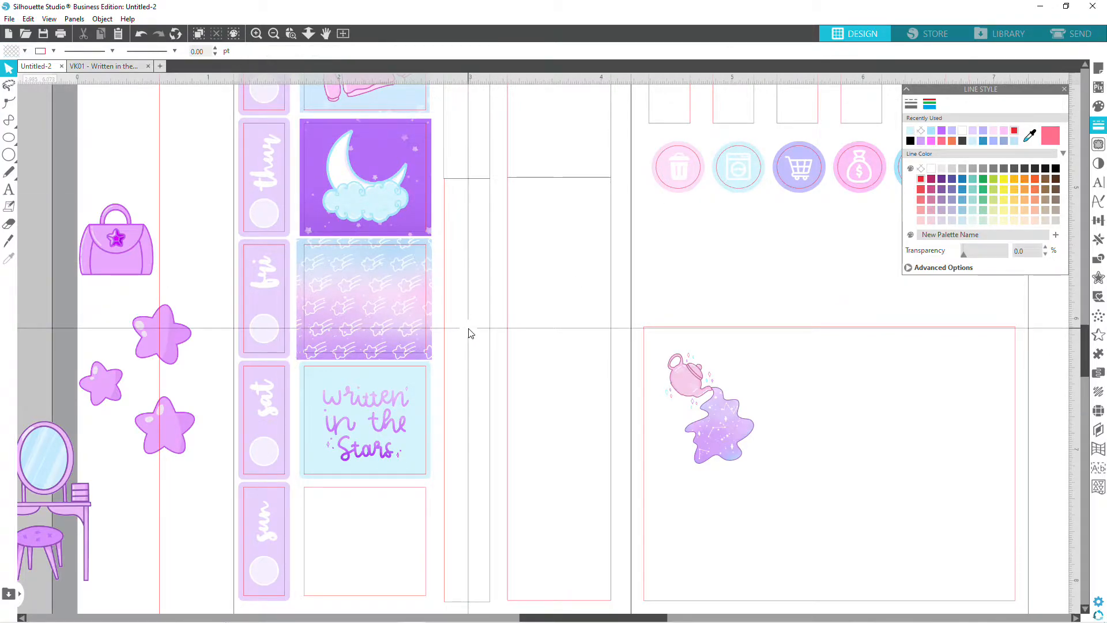
left_click_drag(369, 399, 369, 396)
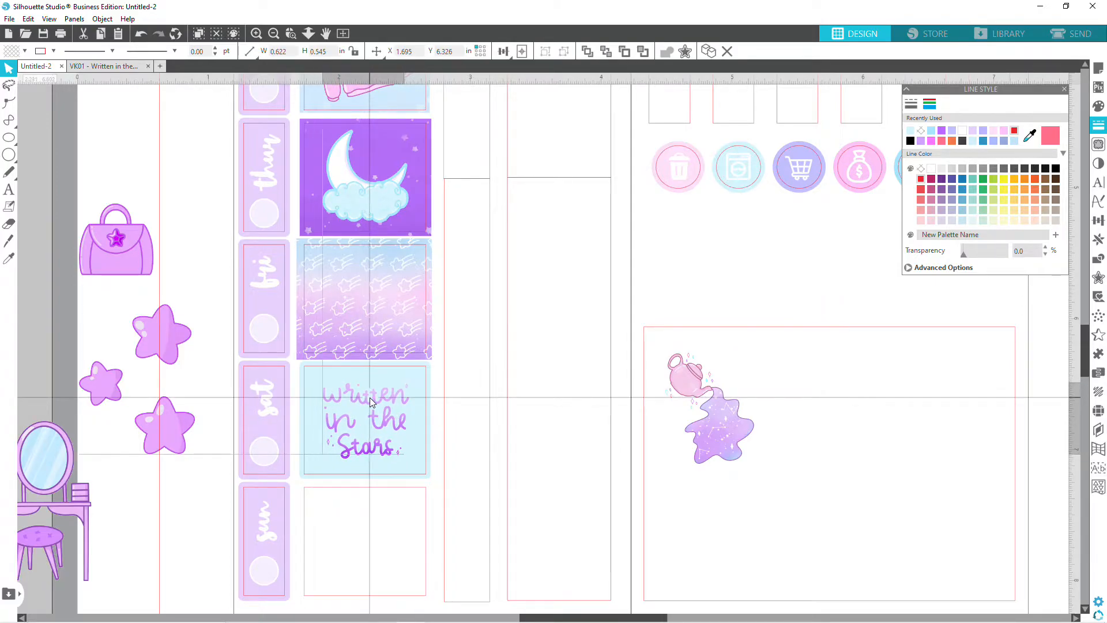
right_click(369, 396)
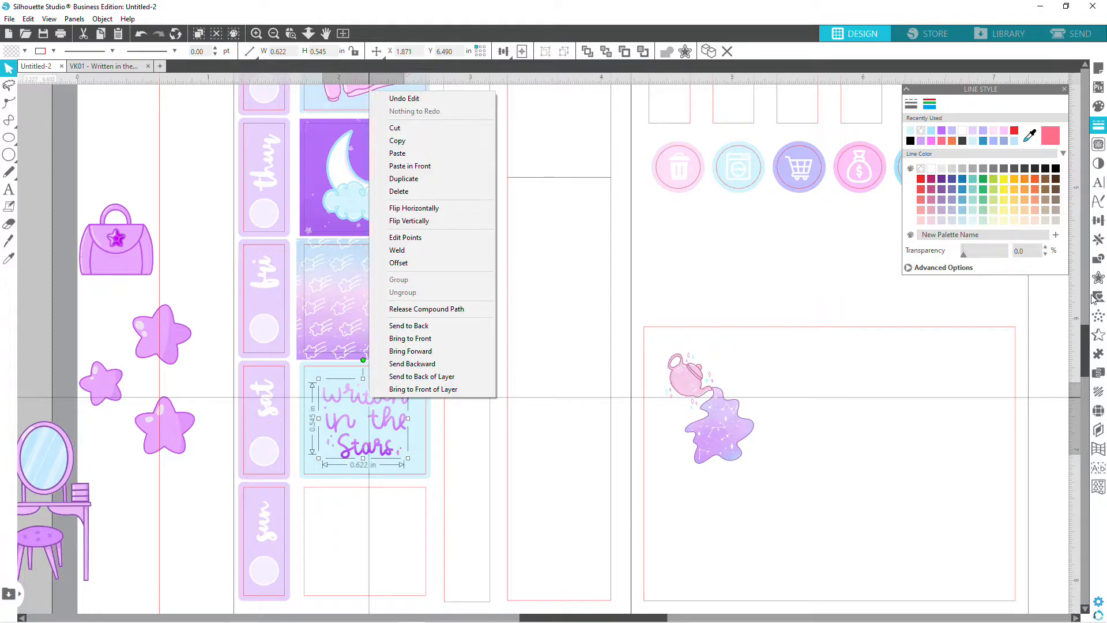
Try a white-filled, rounded offset backing around the "written in the Stars" lettering.
left_click(1099, 278)
left_click(955, 125)
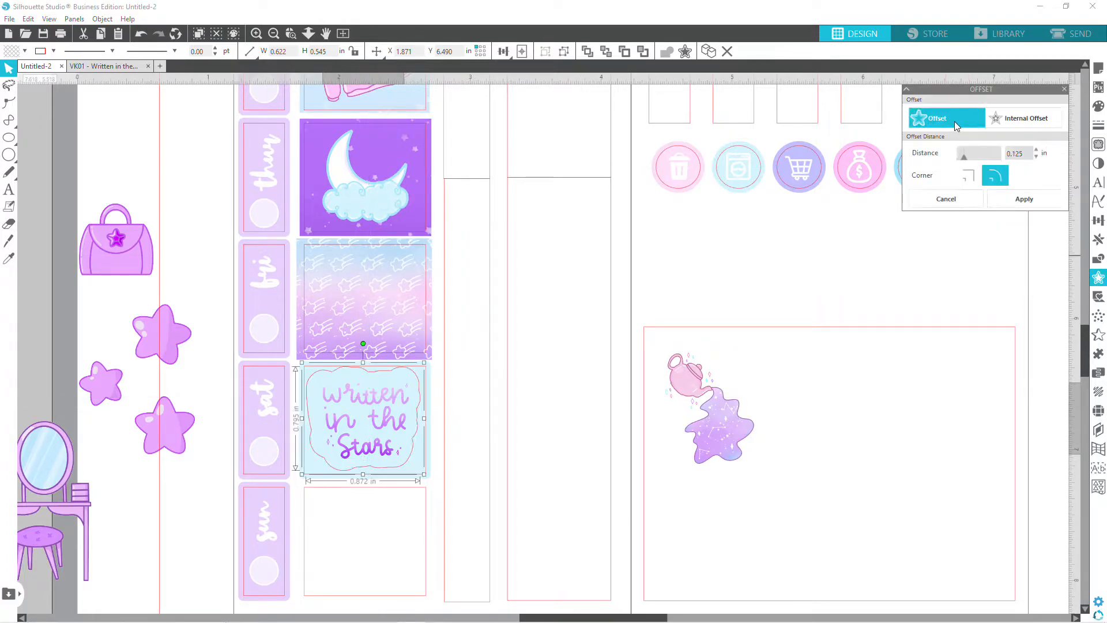
left_click(1036, 156)
left_click(1036, 156)
left_click(1036, 156)
left_click(1036, 156)
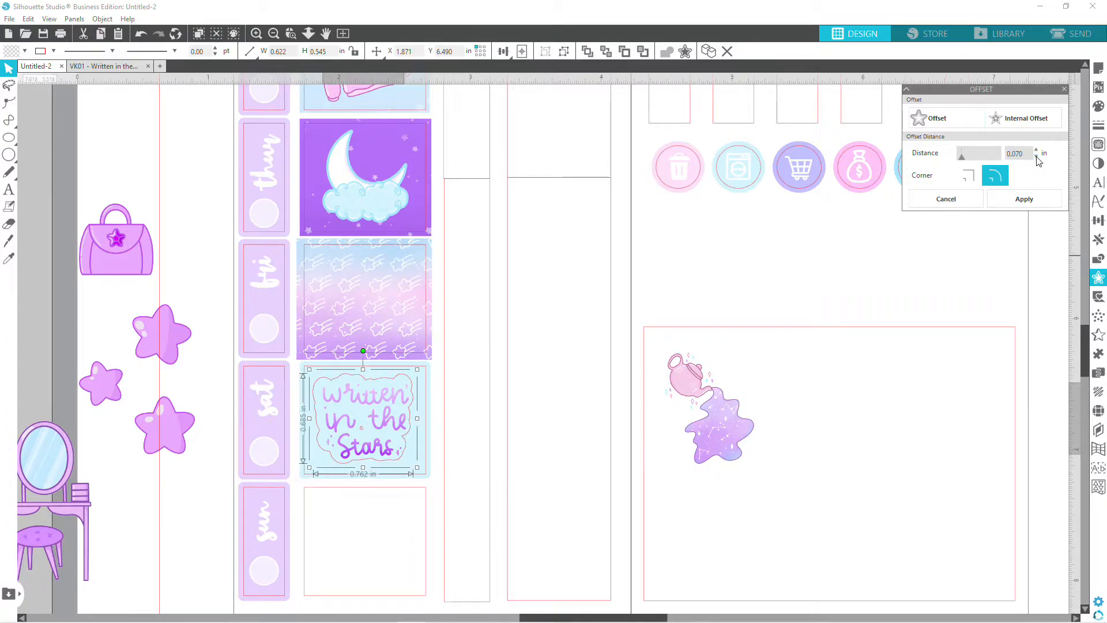
left_click(1037, 156)
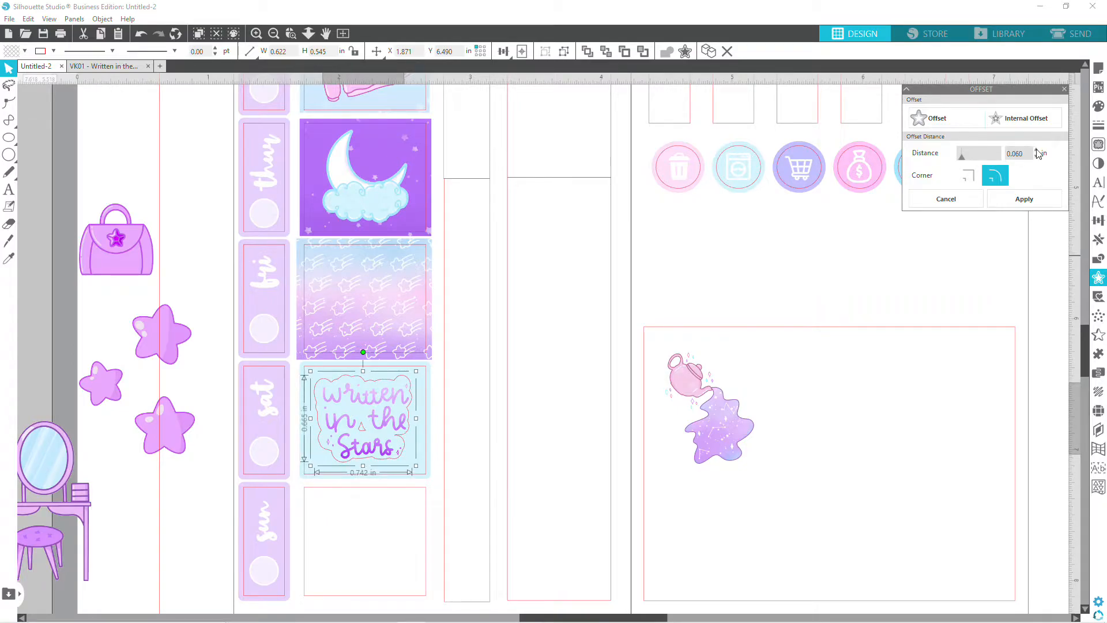
left_click(1037, 152)
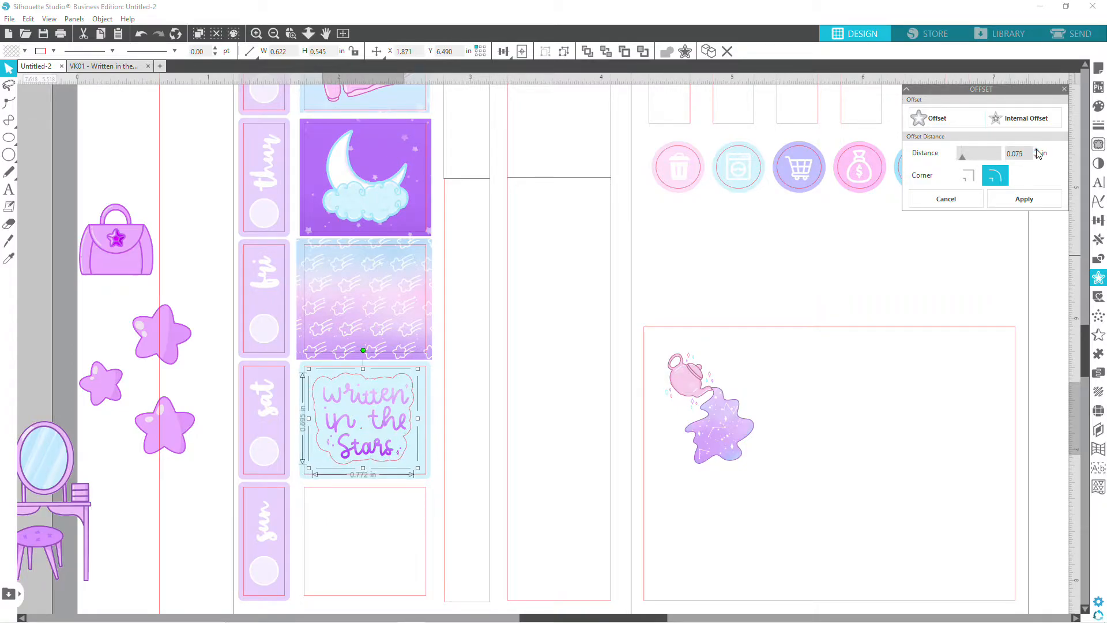
left_click(1098, 111)
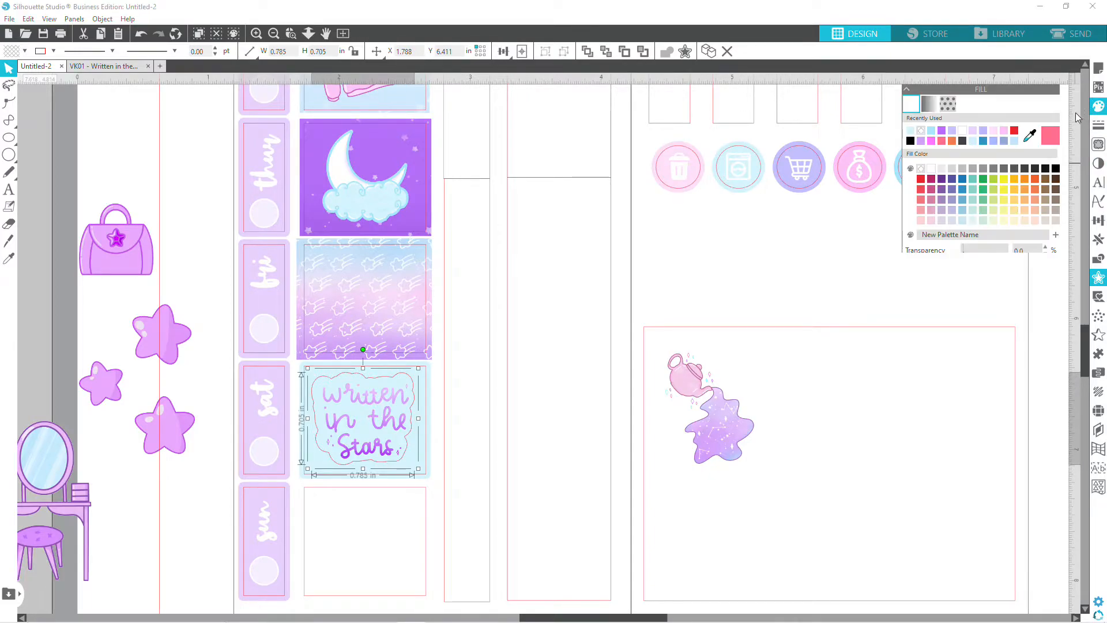
left_click(965, 132)
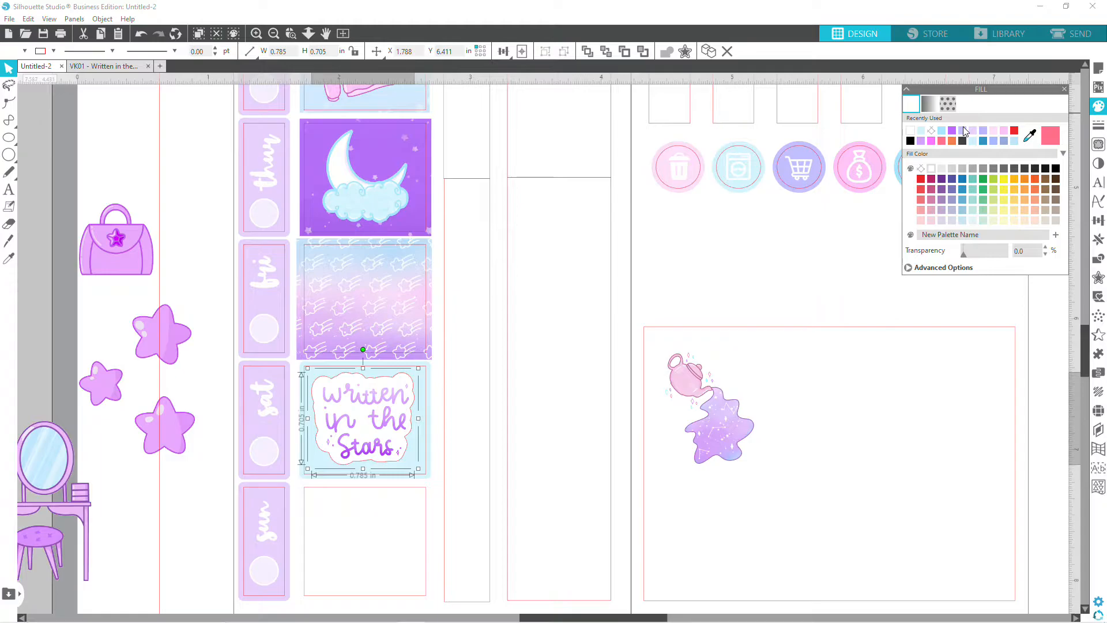
Undo the white offset backing around the lettering and clear the selection.
key("ctrl+z")
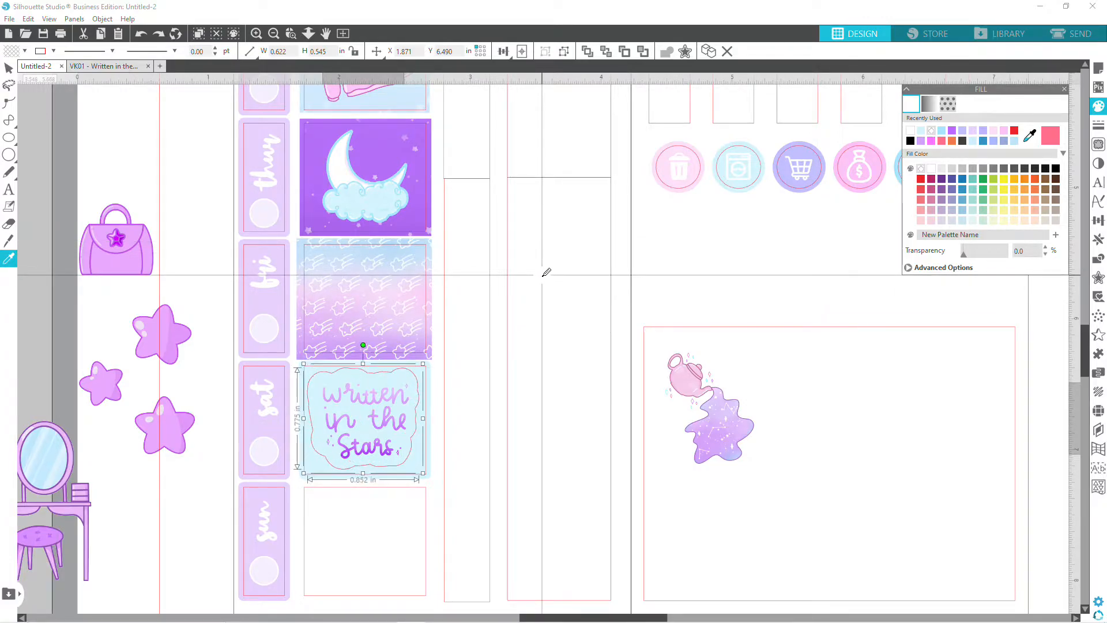
key("Escape")
key("Escape")
key("Escape")
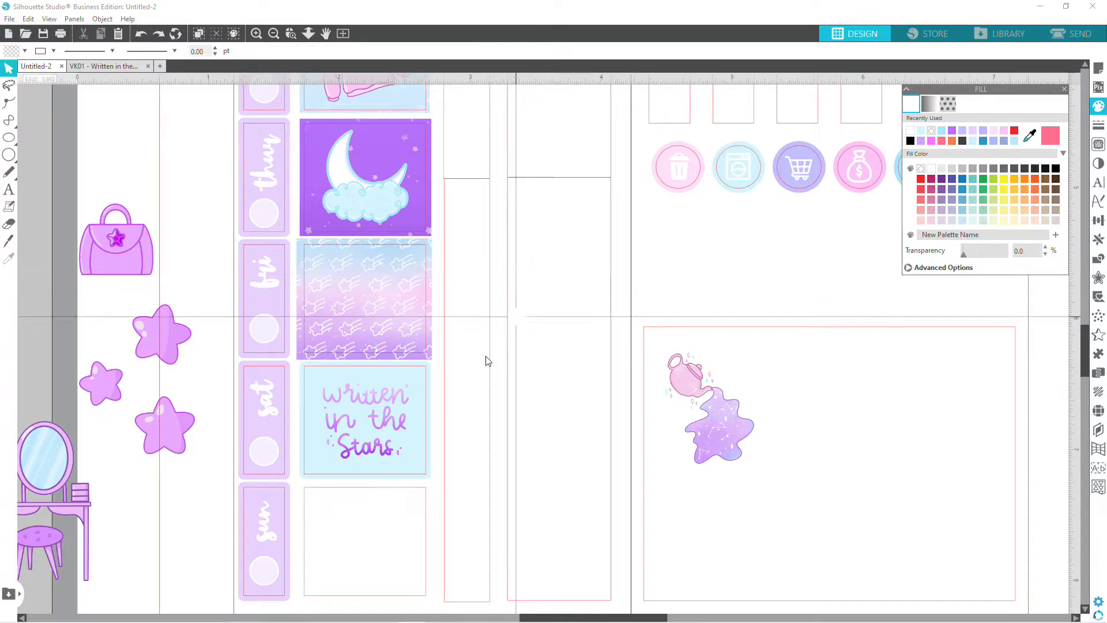
Nudge the "written in the Stars" lettering slightly within the Saturday box and duplicate it.
left_click(356, 398)
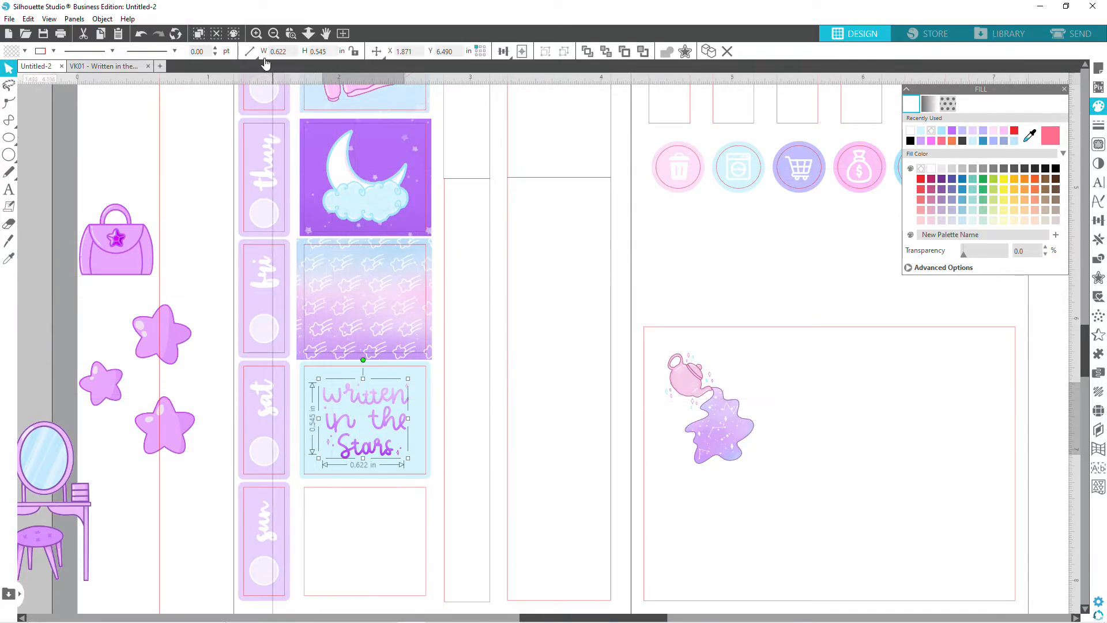
left_click(257, 33)
scroll(507, 458, "down", 2)
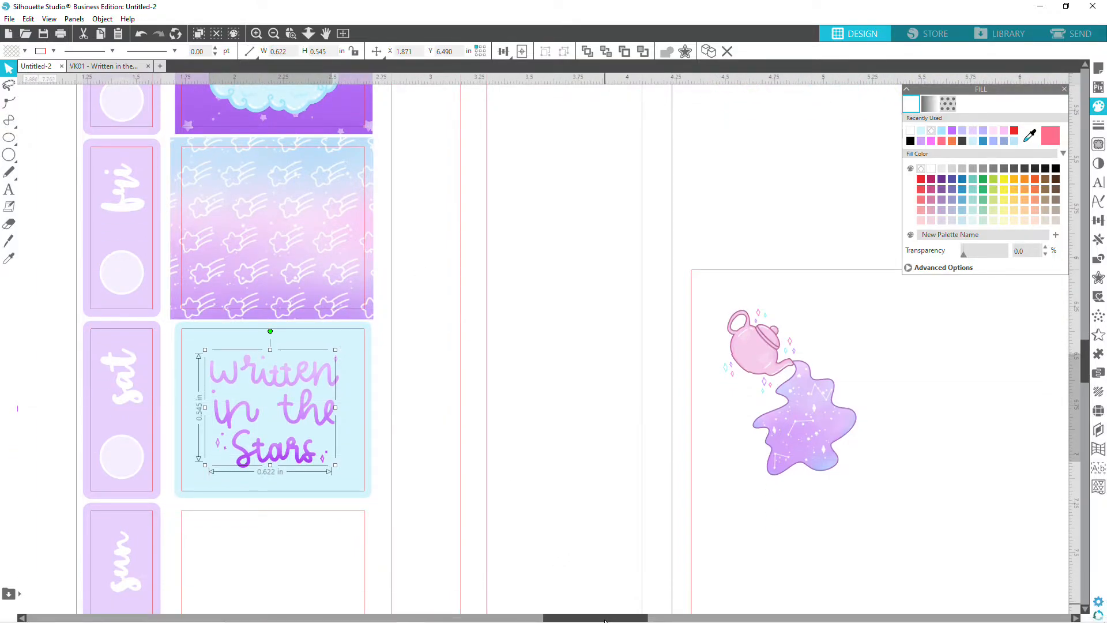
left_click_drag(600, 618, 578, 606)
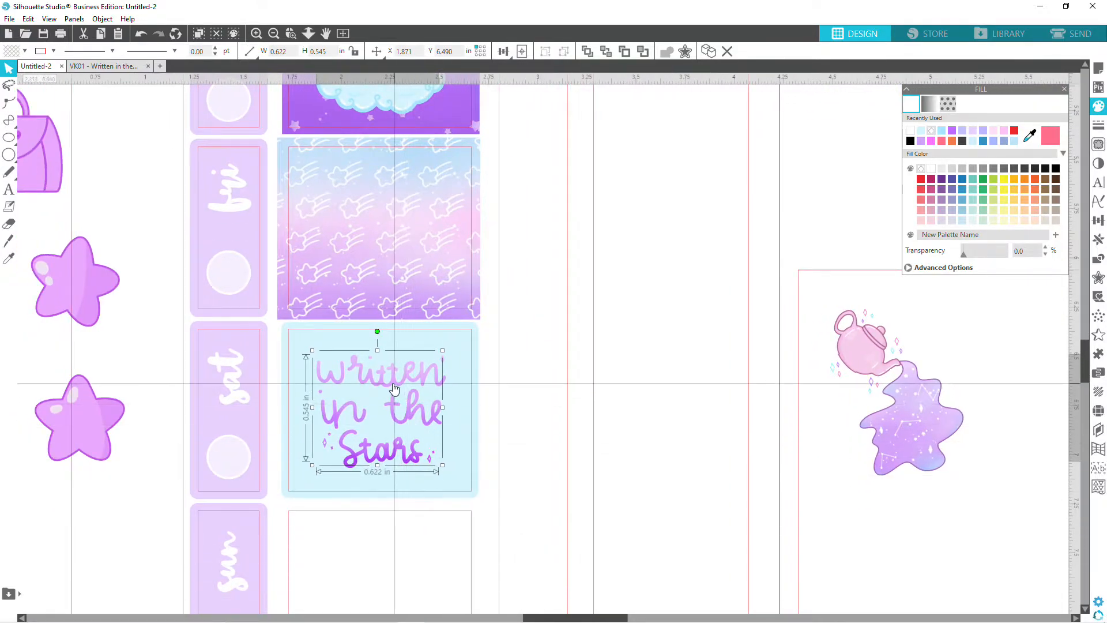
left_click_drag(386, 382, 388, 381)
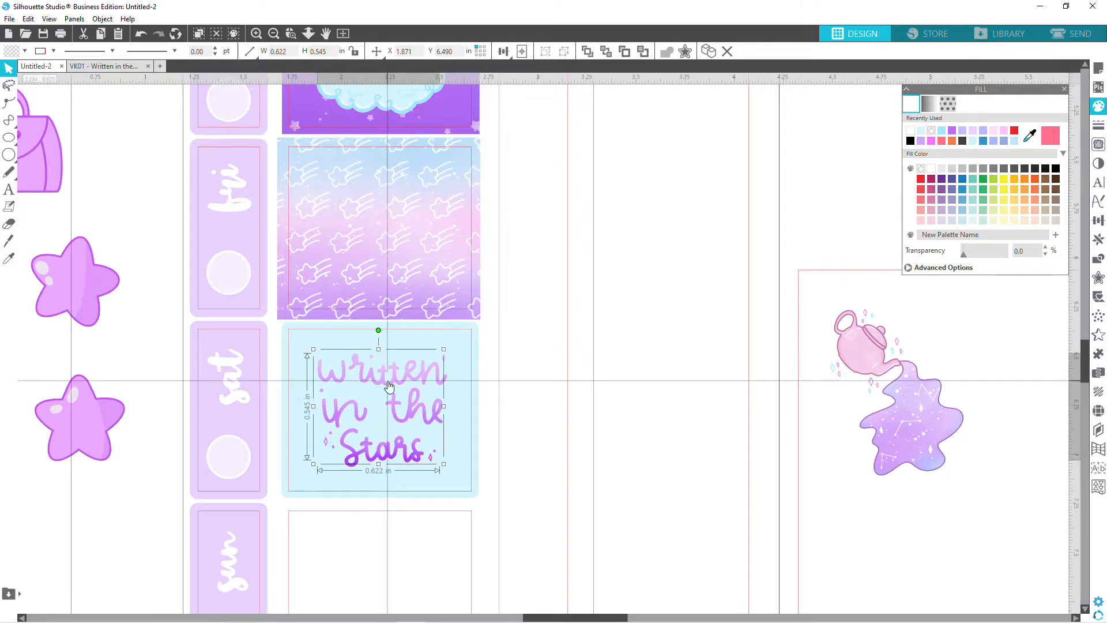
key("ctrl+d")
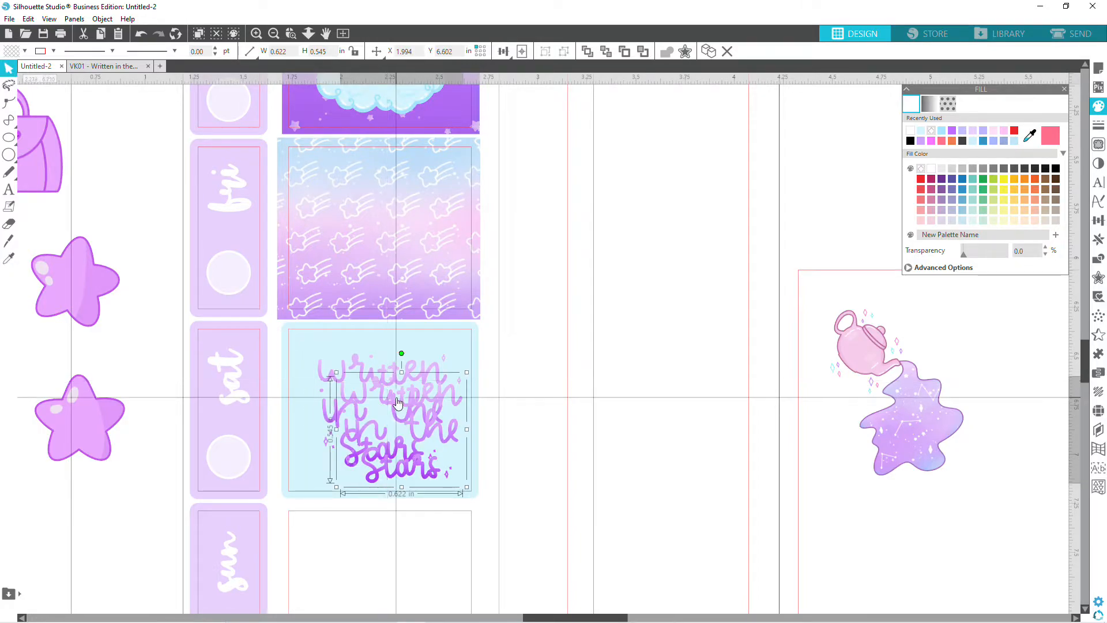
Bring the original Saturday lettering to the front and slide the duplicate behind it, slightly offset.
left_click_drag(352, 382, 329, 359)
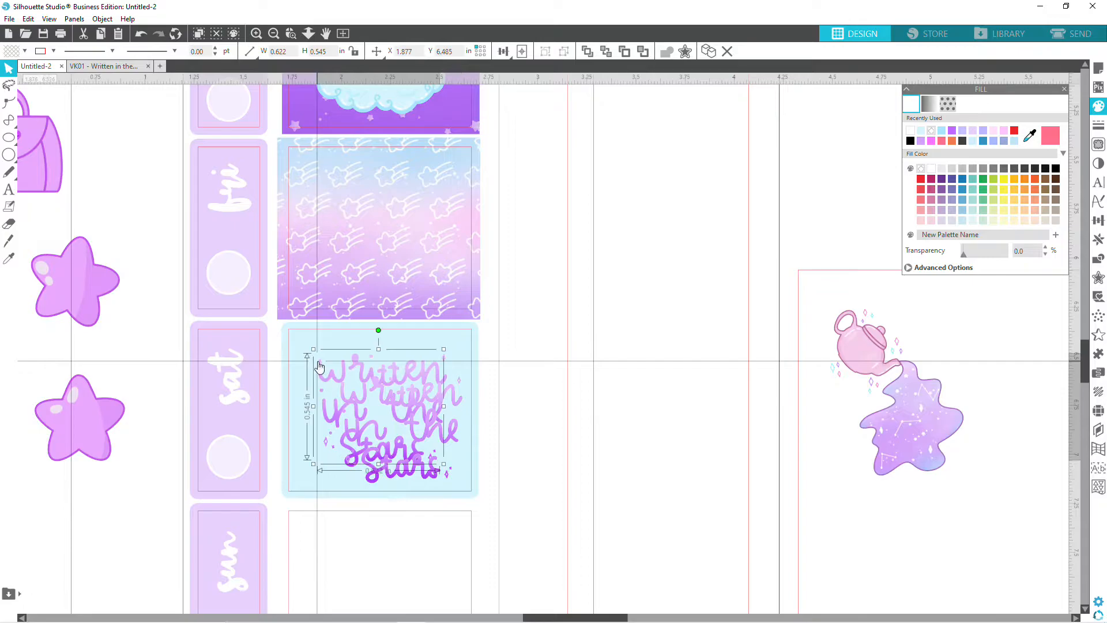
right_click(325, 361)
left_click(355, 302)
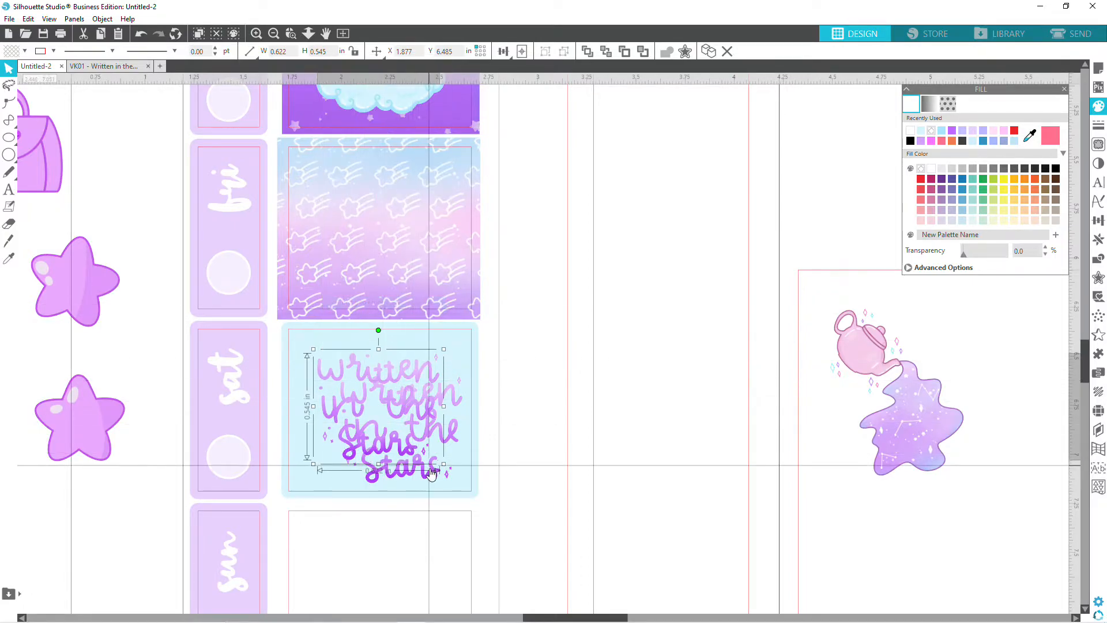
left_click(431, 473)
left_click_drag(431, 477, 419, 450)
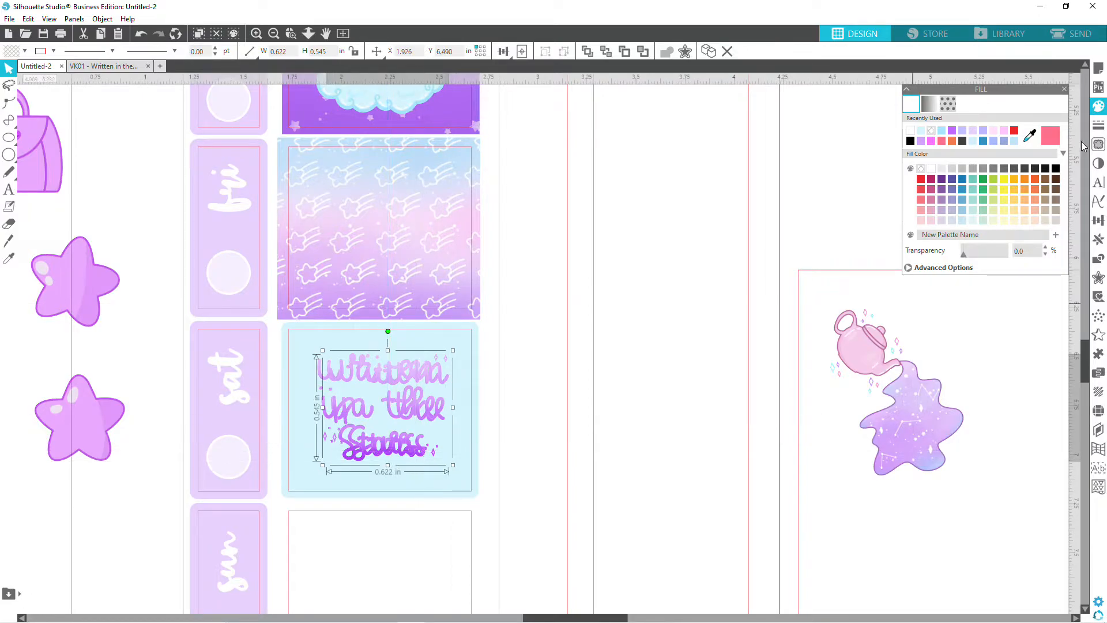
Give the rear lettering copy a white fill and a white 3.75 pt outline, and align it behind the purple original.
left_click(913, 132)
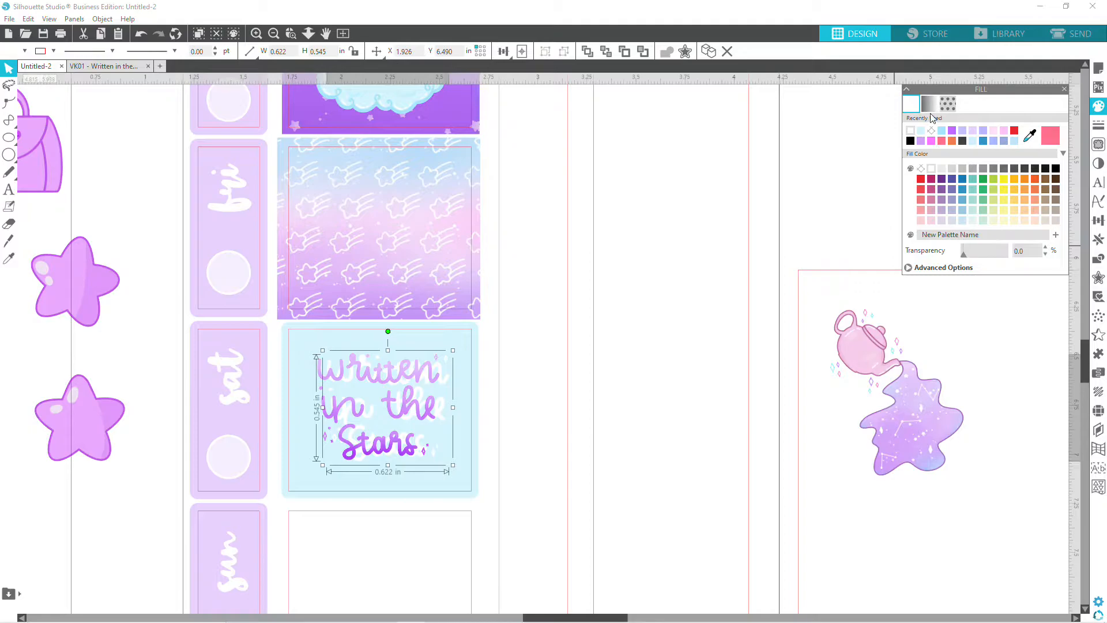
left_click(1098, 125)
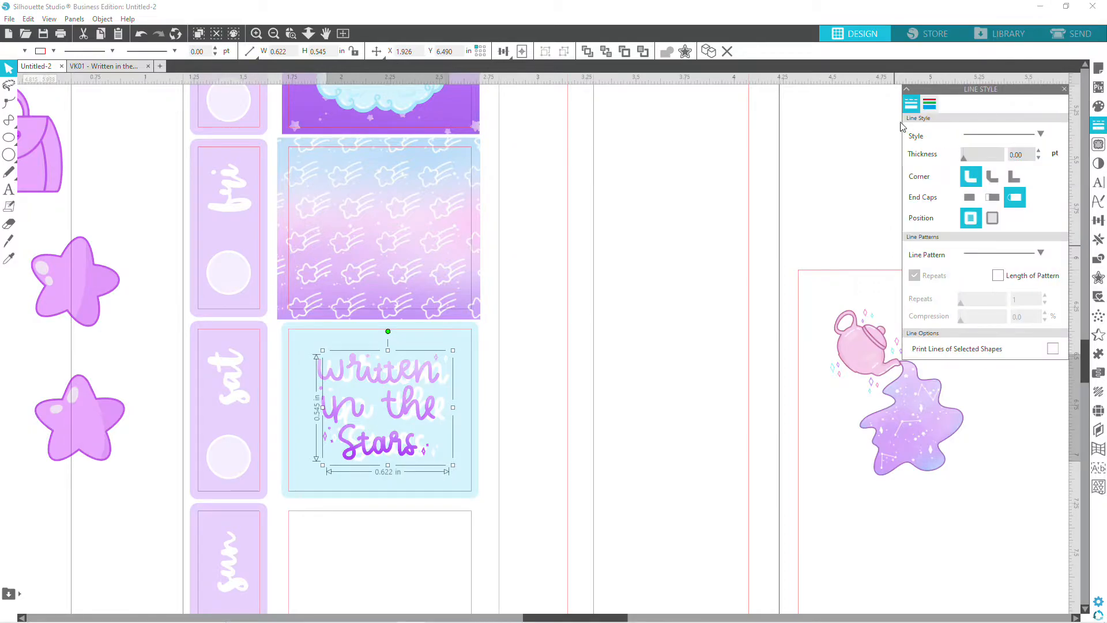
left_click(929, 103)
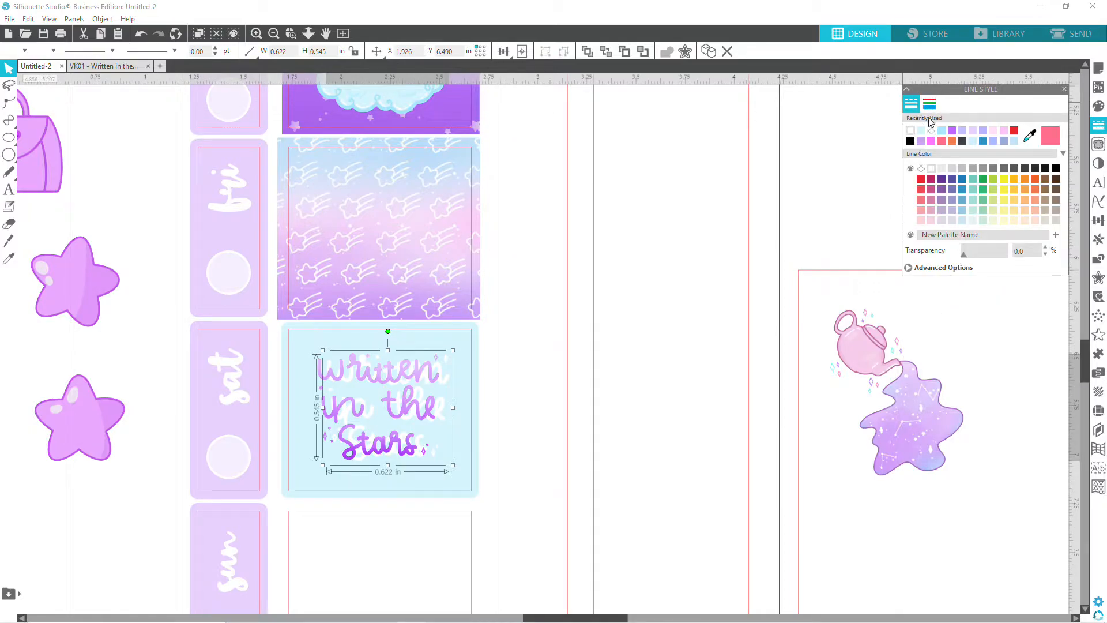
left_click(911, 103)
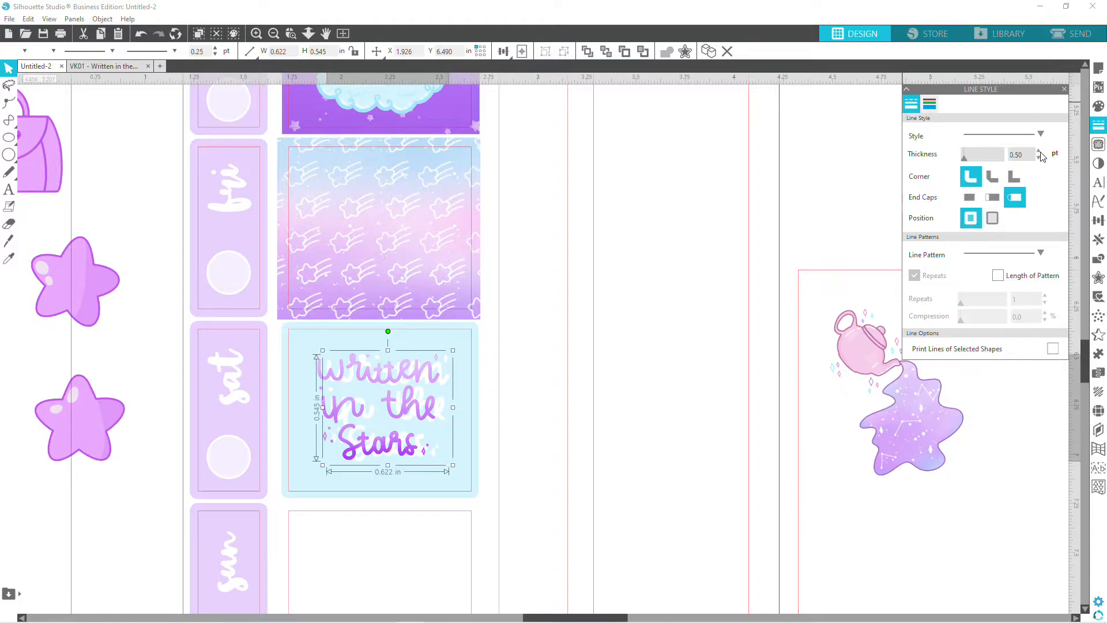
left_click(1040, 152)
left_click_drag(442, 412, 434, 412)
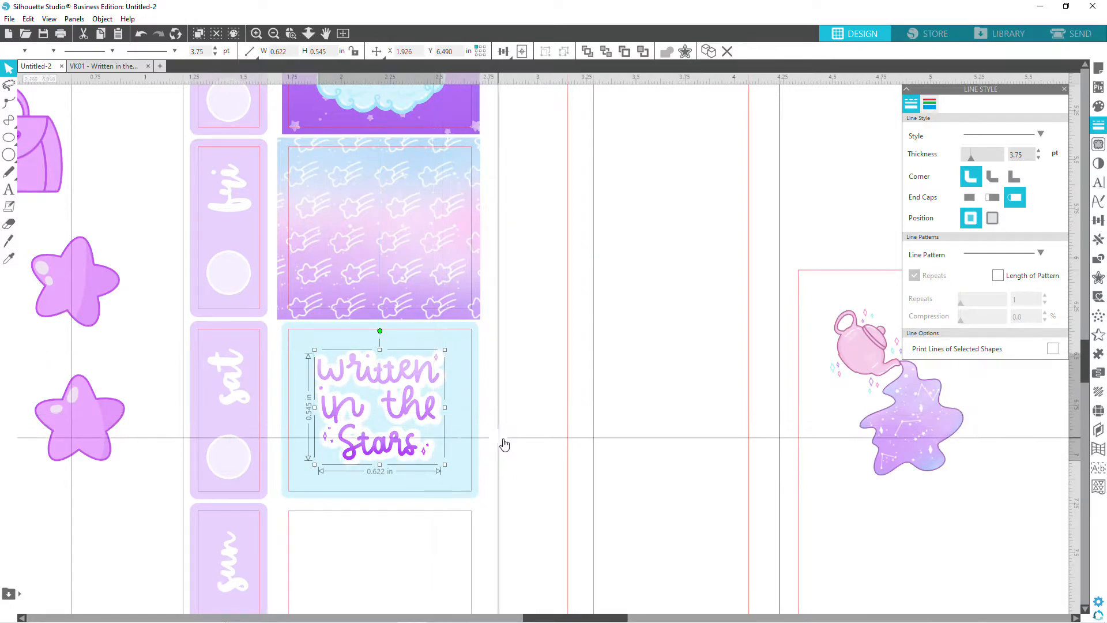
Group the purple "written in the Stars" lettering with its white backing copy.
left_click(530, 443)
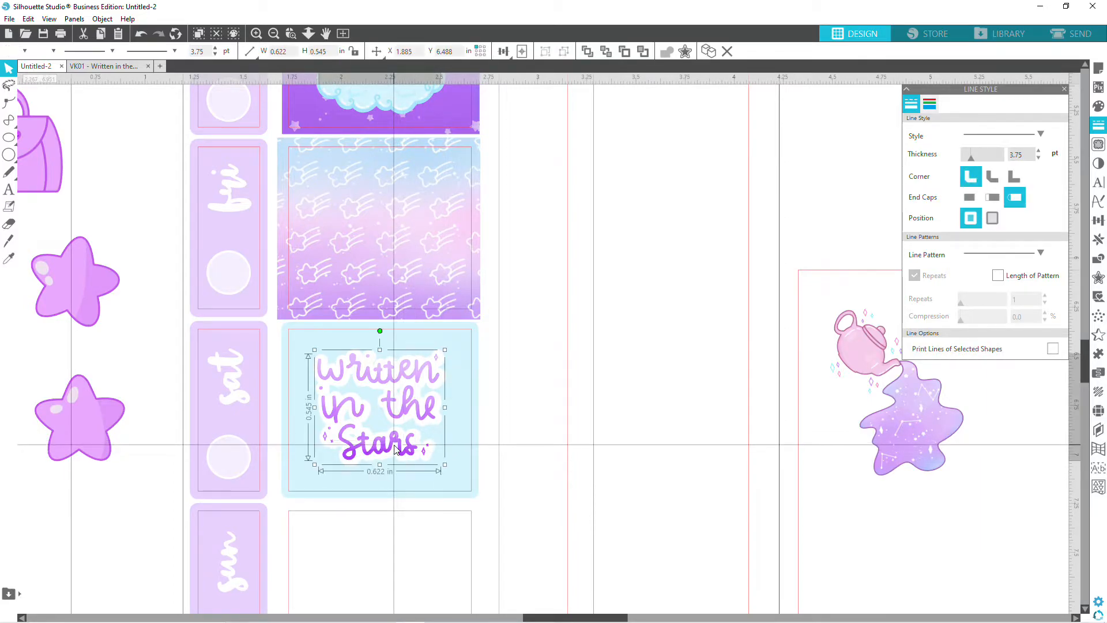
left_click(434, 454, "shift")
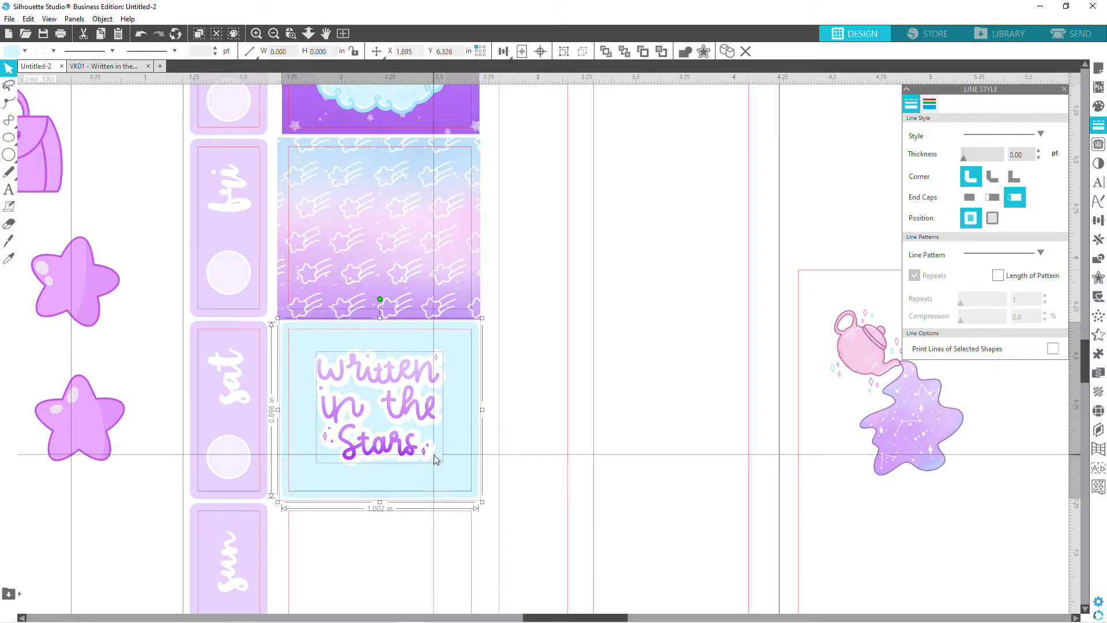
left_click(484, 435)
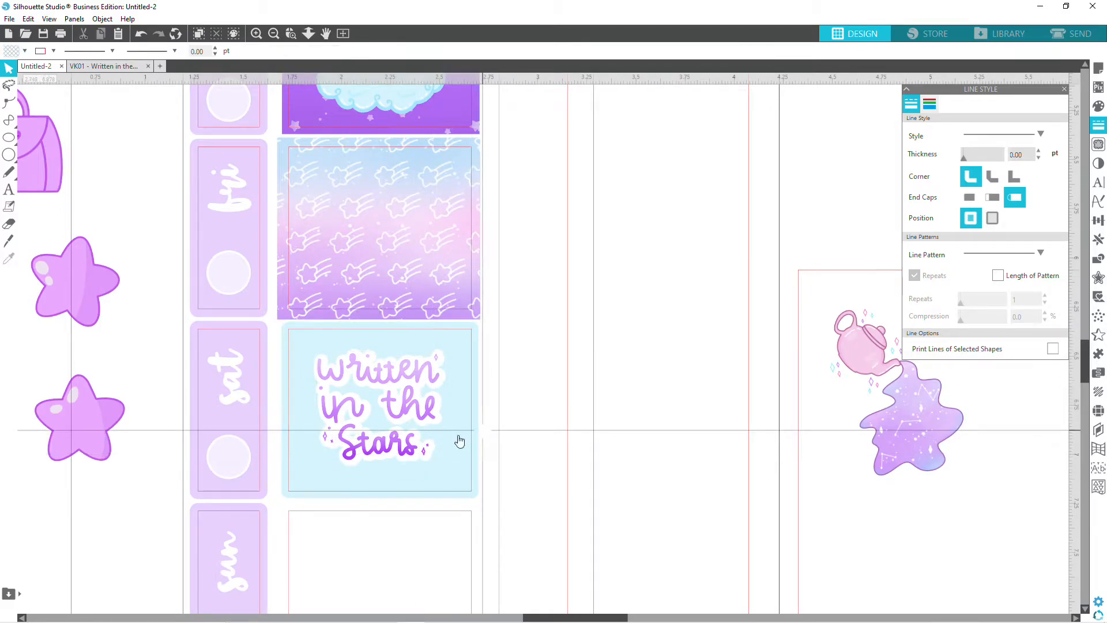
left_click(441, 464)
left_click(403, 447)
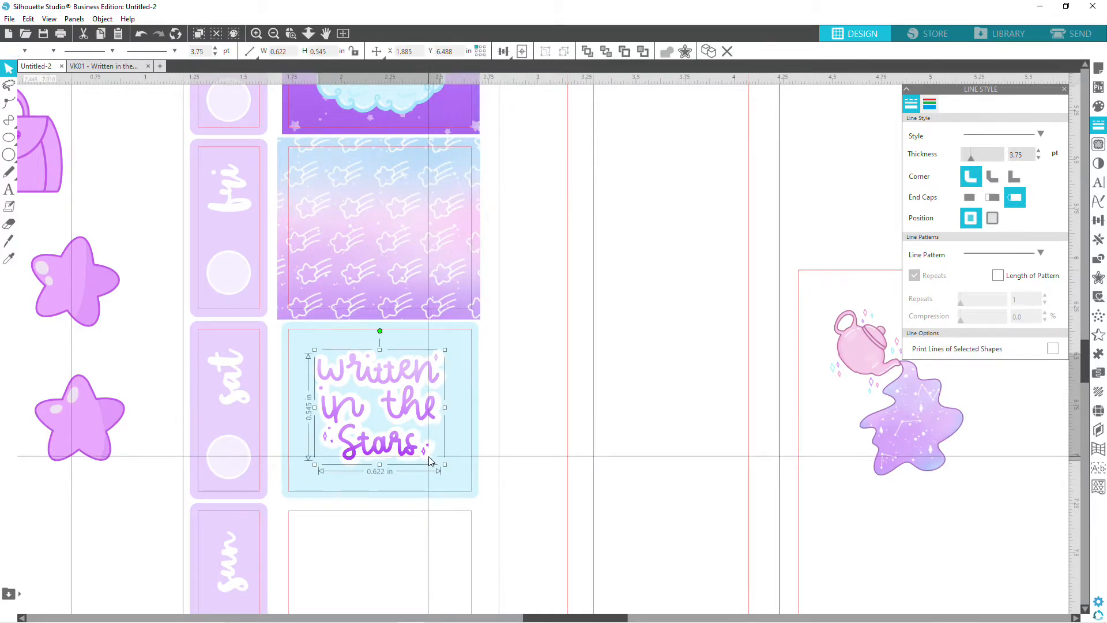
right_click(399, 448)
left_click(448, 314)
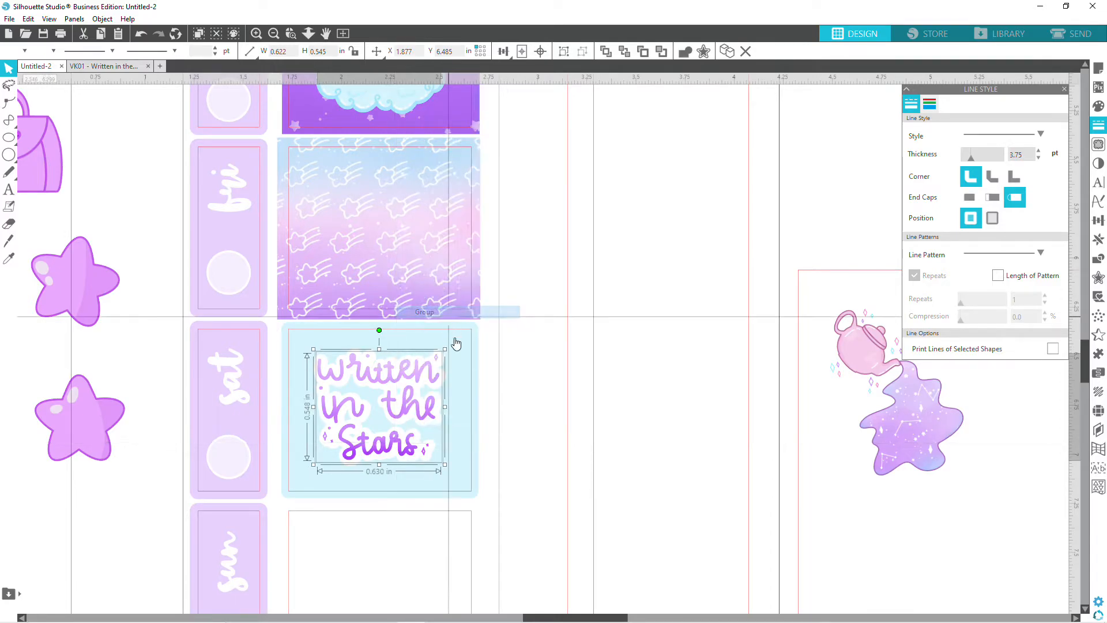
Enlarge the grouped lettering to about 0.70 in wide and center it in the Saturday box.
left_click_drag(402, 407, 401, 411)
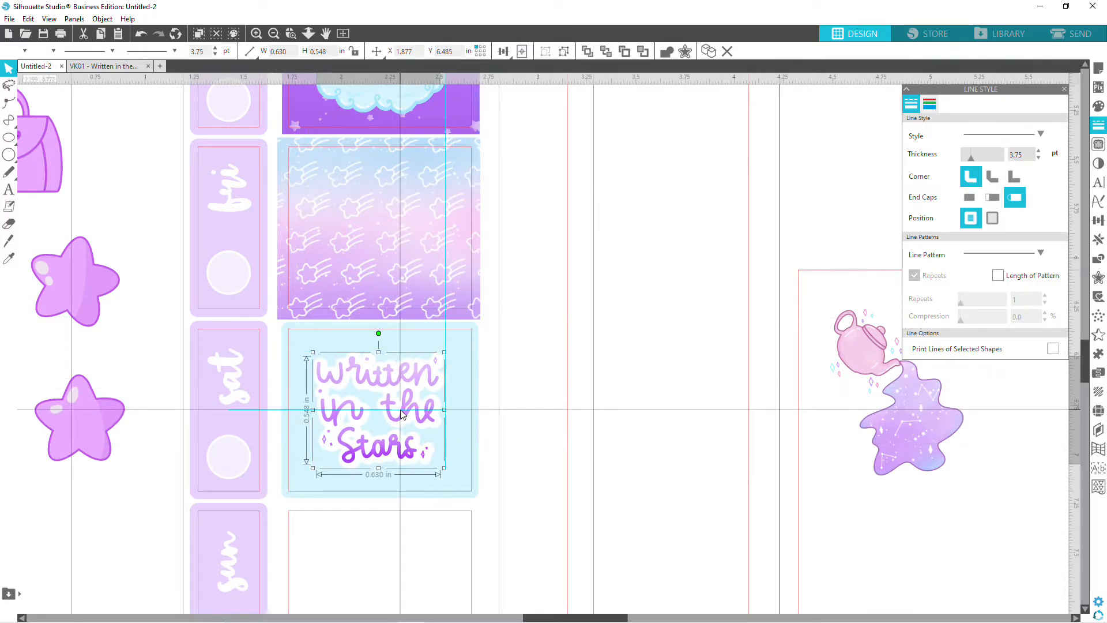
left_click_drag(443, 352, 457, 338)
left_click_drag(415, 402, 409, 410)
left_click(486, 390)
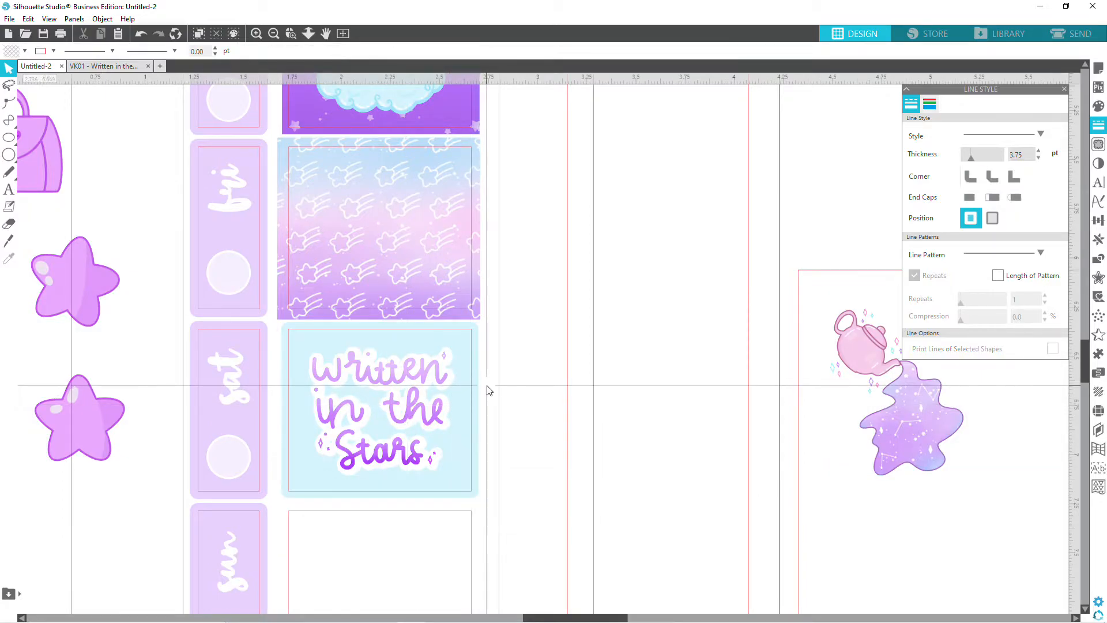
left_click(416, 406)
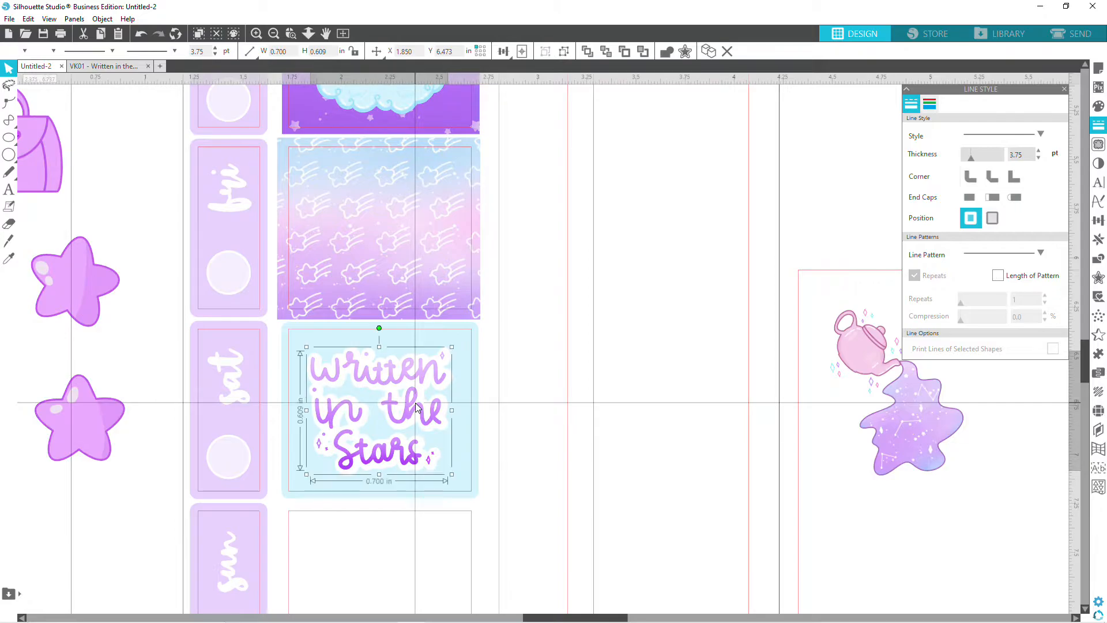
left_click(486, 384)
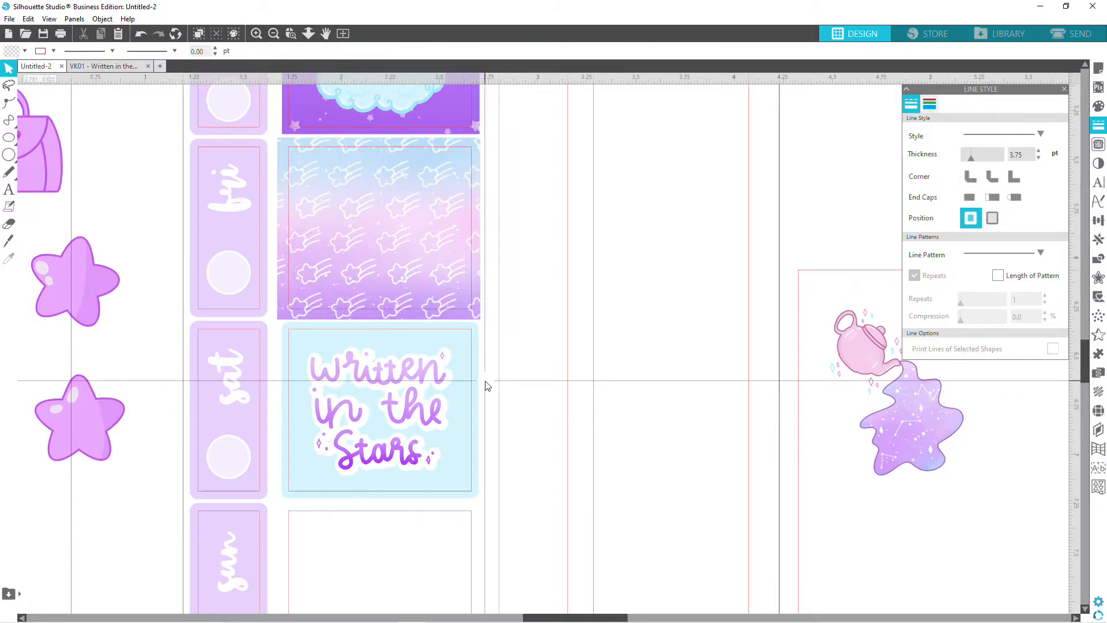
Move the three purple stars from beside the sheet down to the Sunday box.
left_click(273, 34)
left_click(273, 34)
left_click(273, 34)
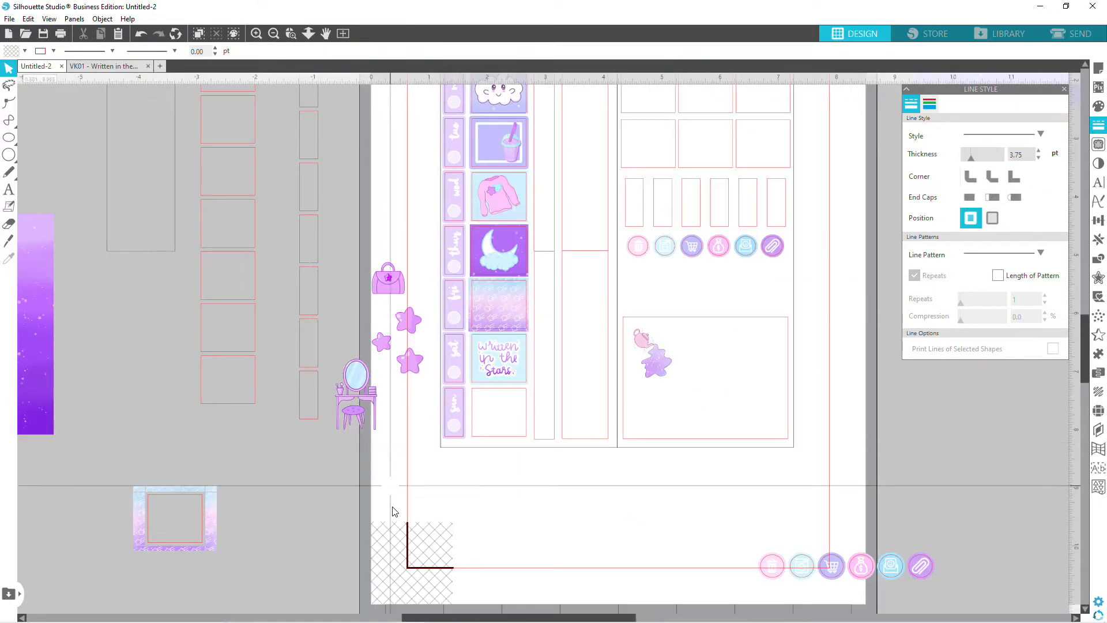
scroll(394, 512, "up", 2)
scroll(394, 512, "up", 1)
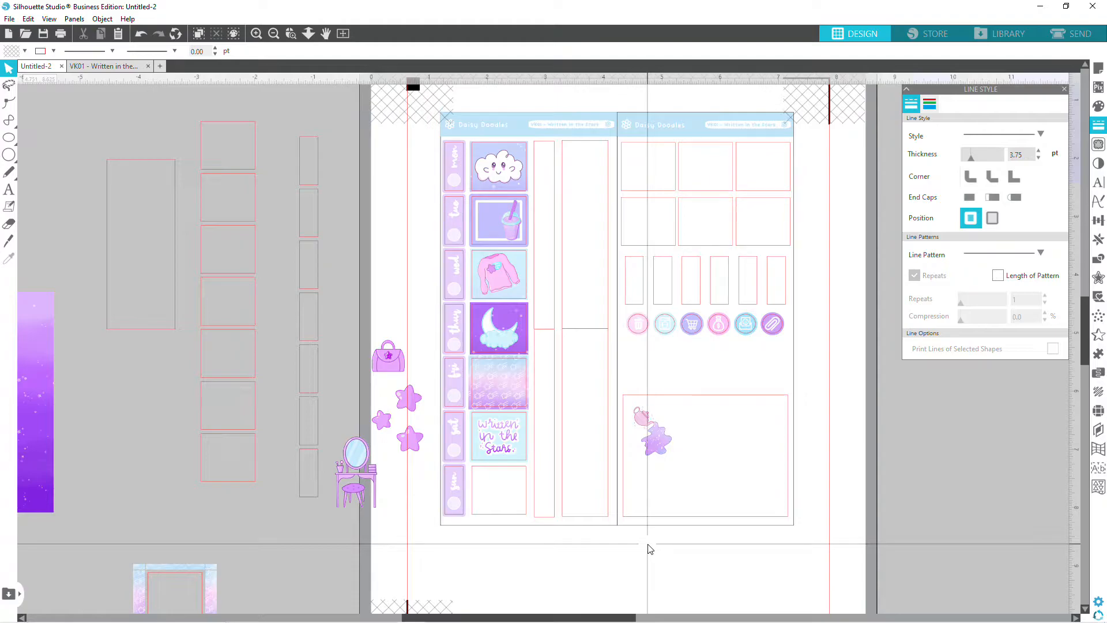
left_click(264, 36)
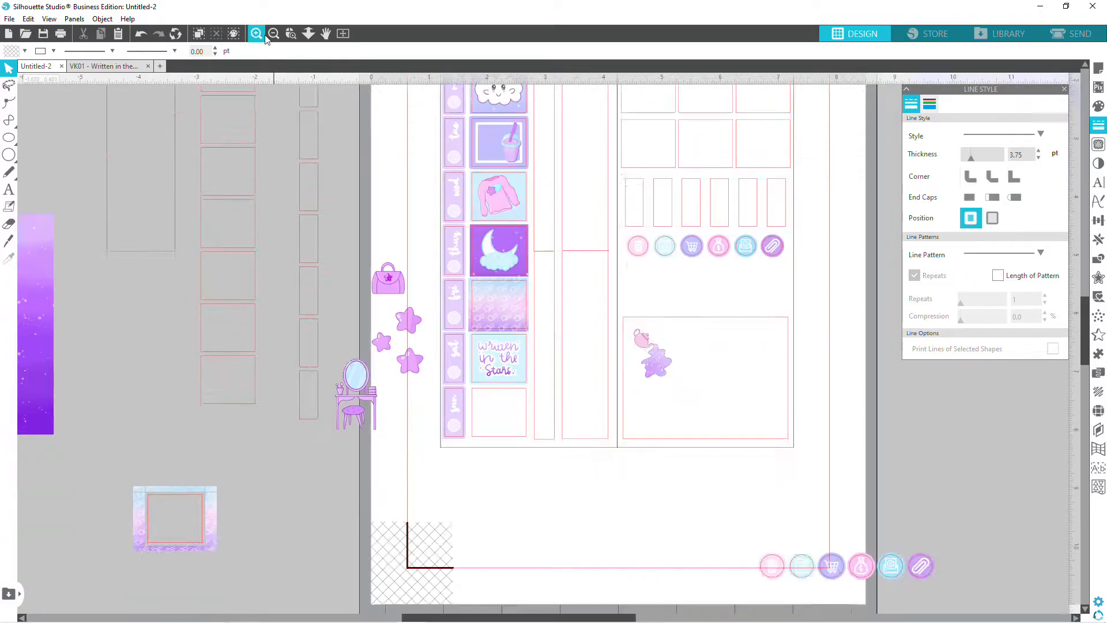
scroll(573, 365, "down", 5)
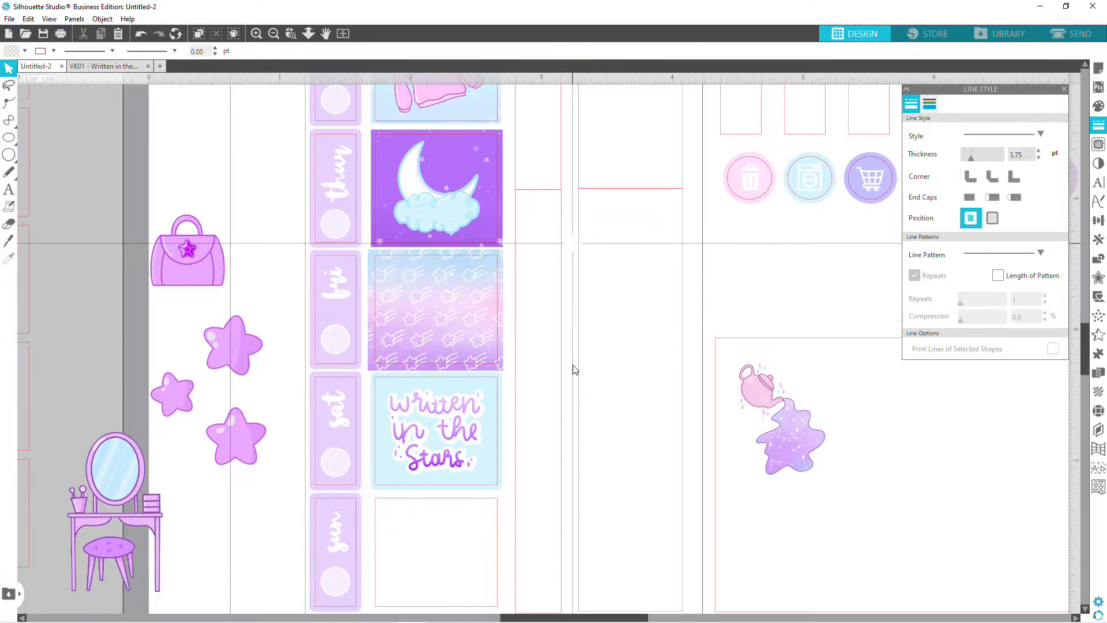
left_click_drag(234, 289, 447, 540)
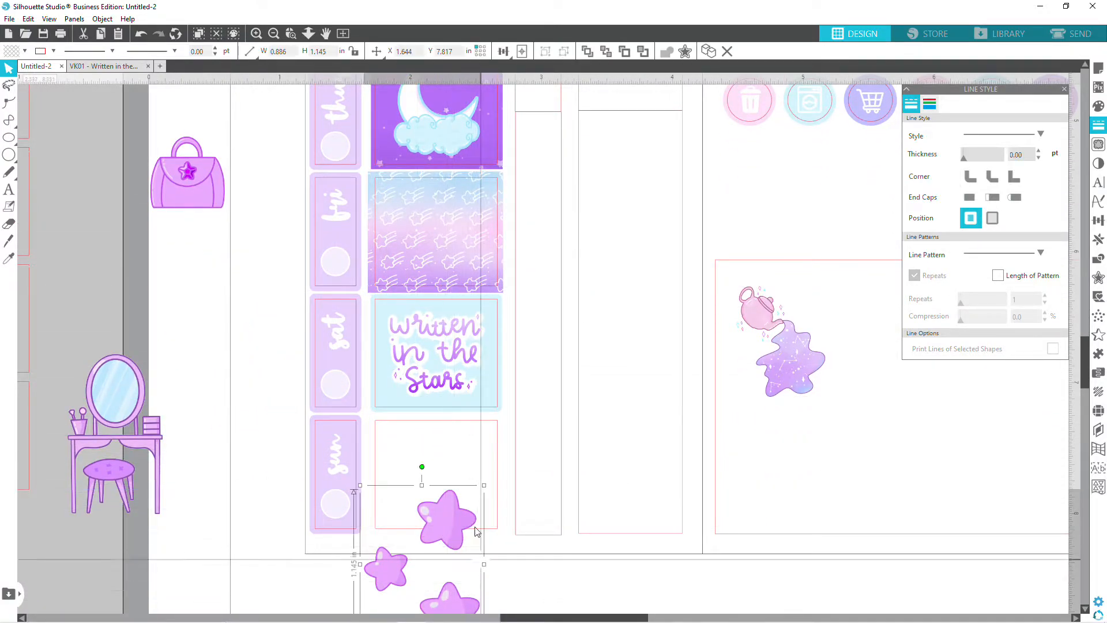
Shrink the three stars together to about 0.55 in wide and place them inside the Sunday box.
scroll(480, 525, "down", 2)
scroll(480, 526, "down", 2)
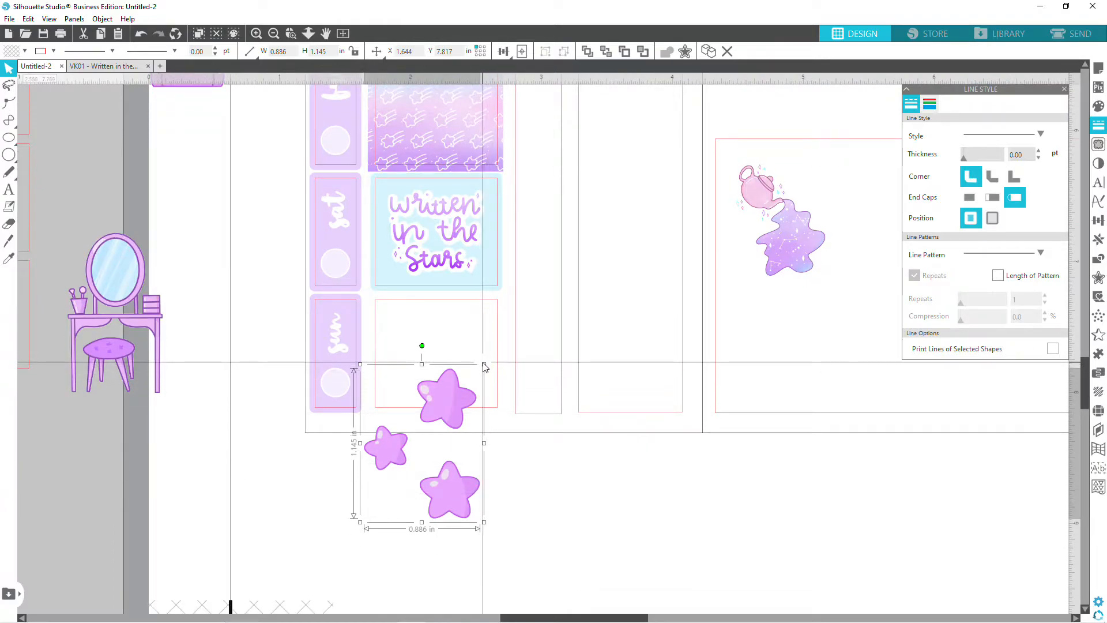
left_click_drag(482, 363, 427, 415)
left_click_drag(414, 460, 444, 341)
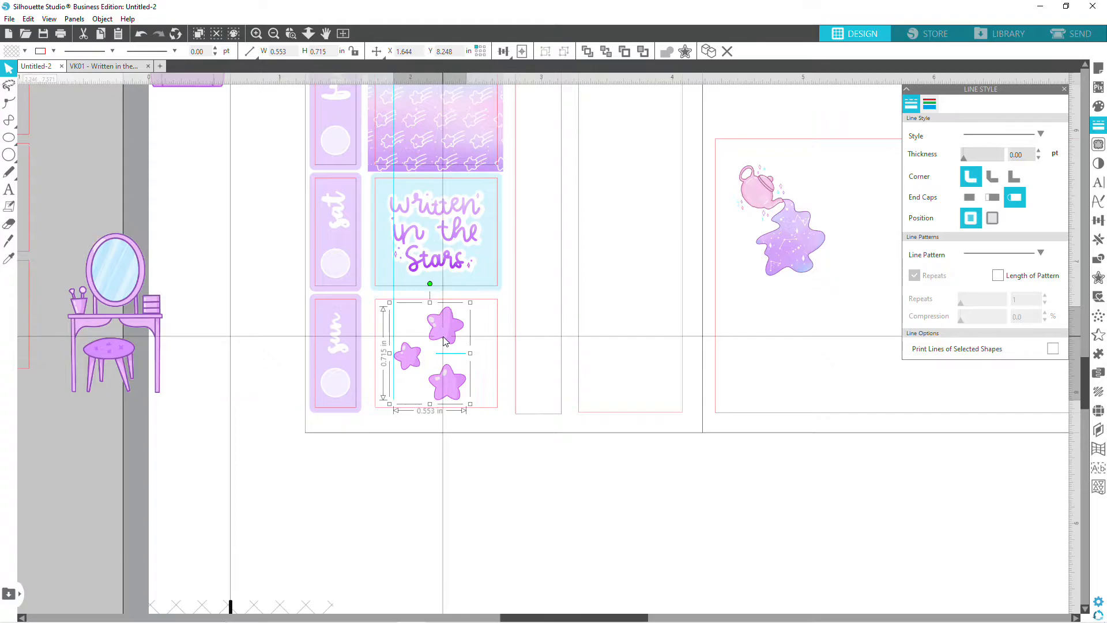
left_click(489, 497)
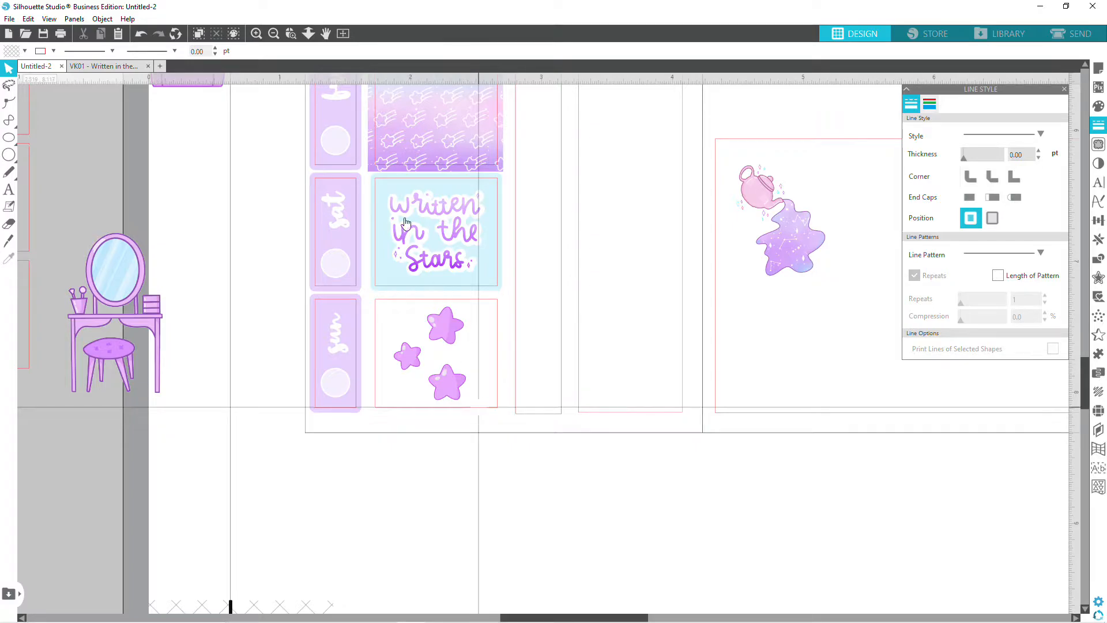
left_click(274, 34)
left_click(274, 35)
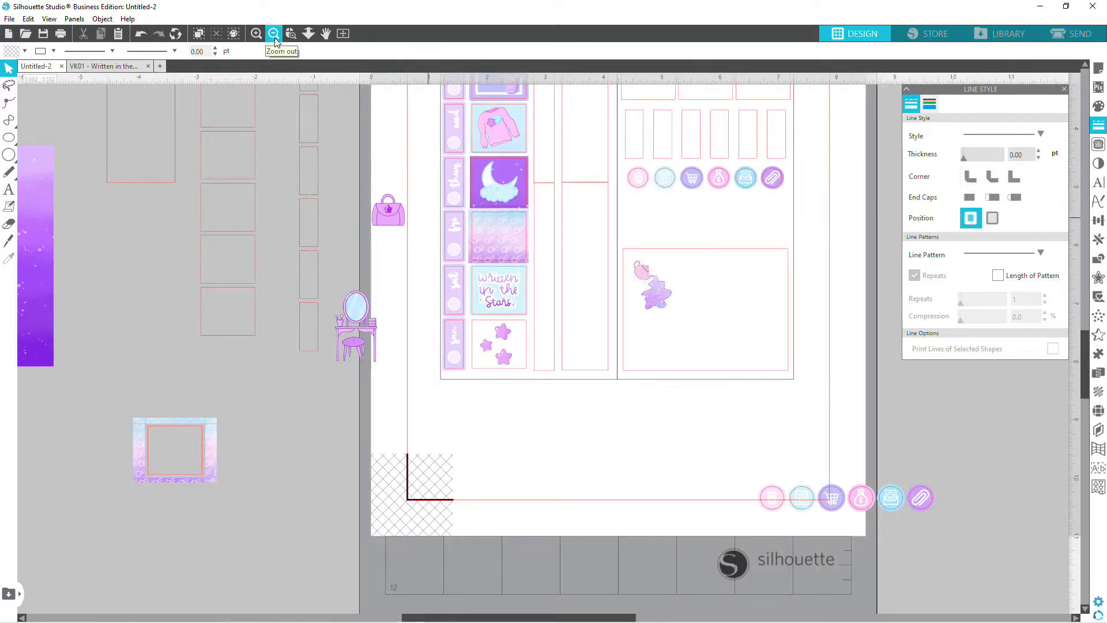
scroll(258, 348, "up", 5)
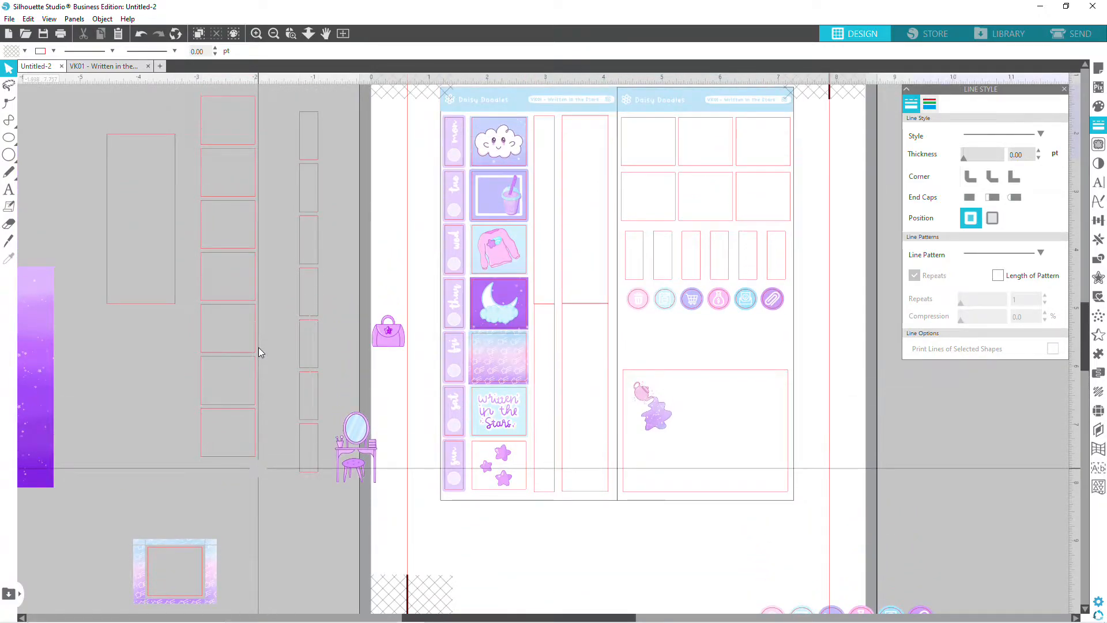
scroll(259, 347, "down", 2)
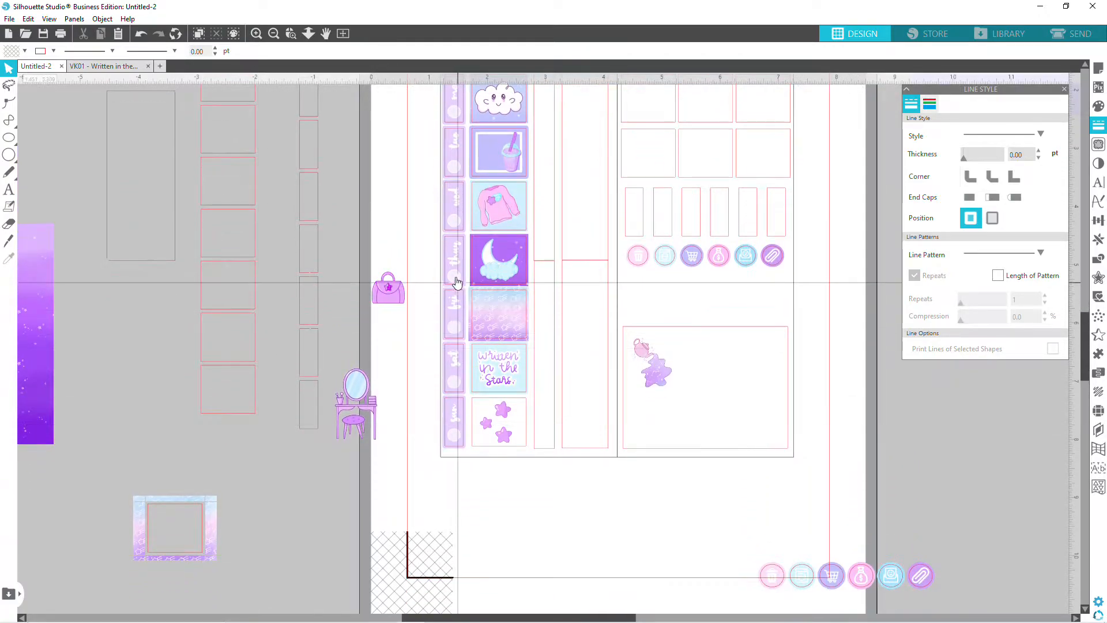
left_click(257, 33)
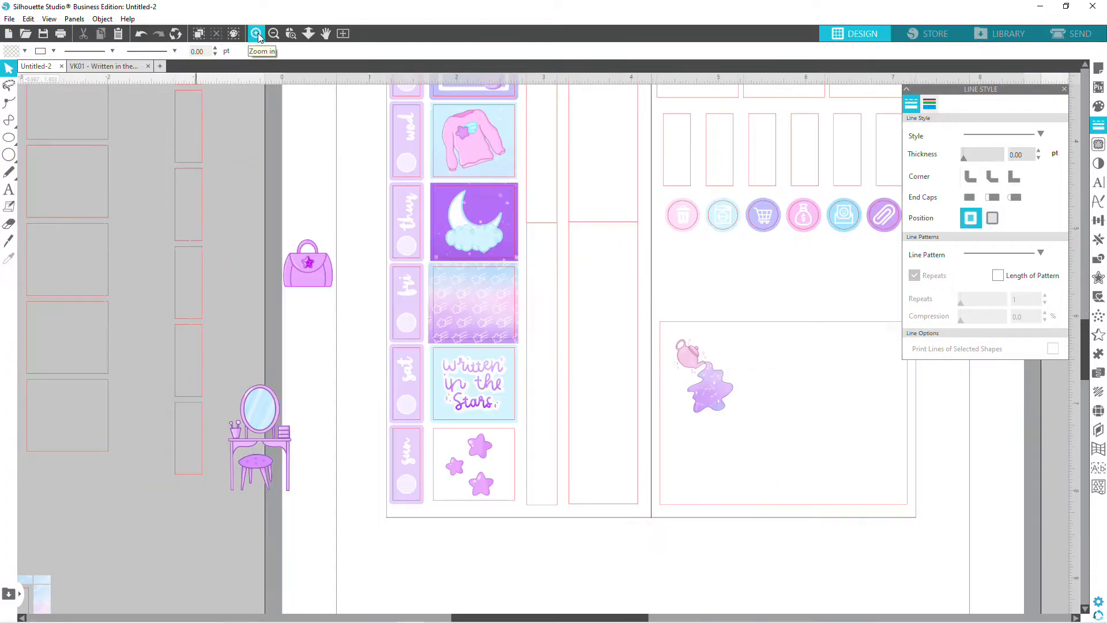
Copy the light blue starry background from the Wednesday box and place the copy over the Sunday box.
left_click(256, 33)
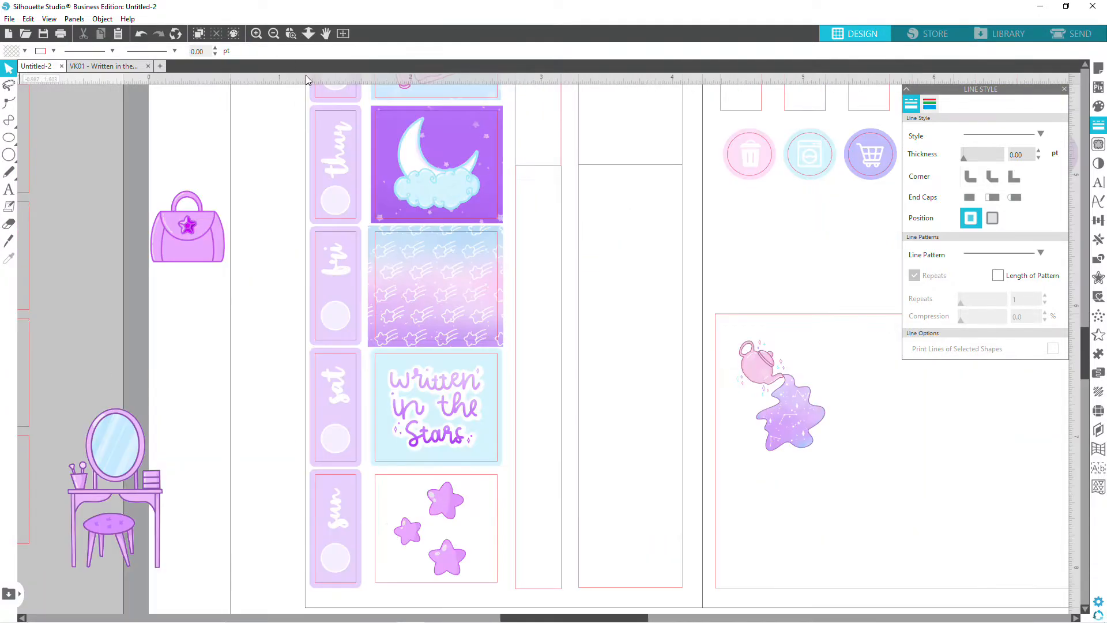
scroll(502, 291, "up", 5)
scroll(504, 293, "up", 1)
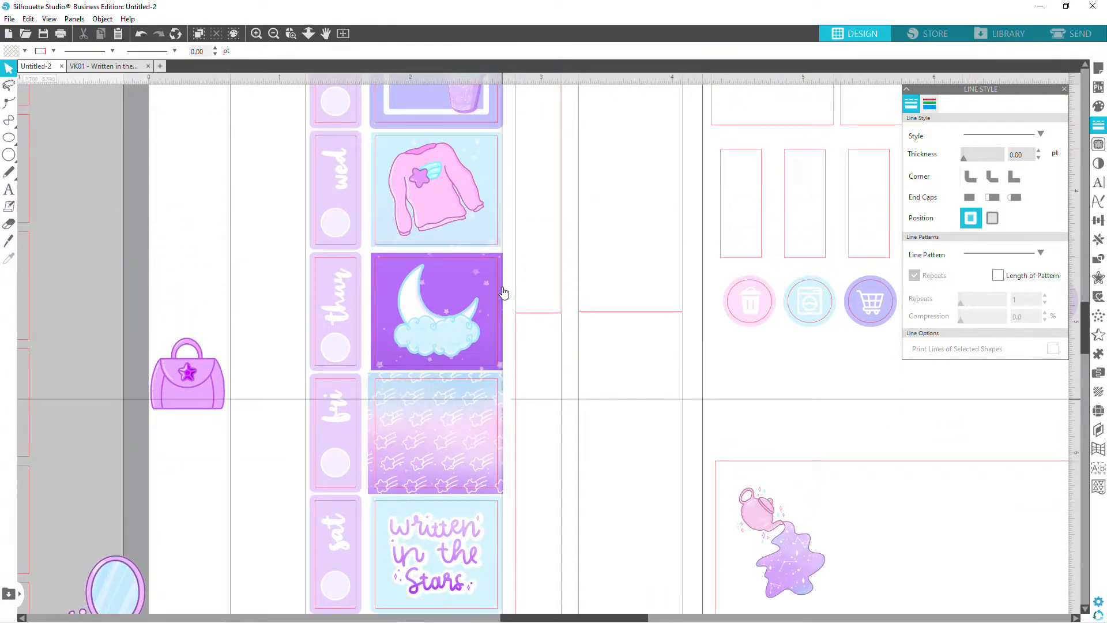
left_click(502, 220)
key("ctrl+c")
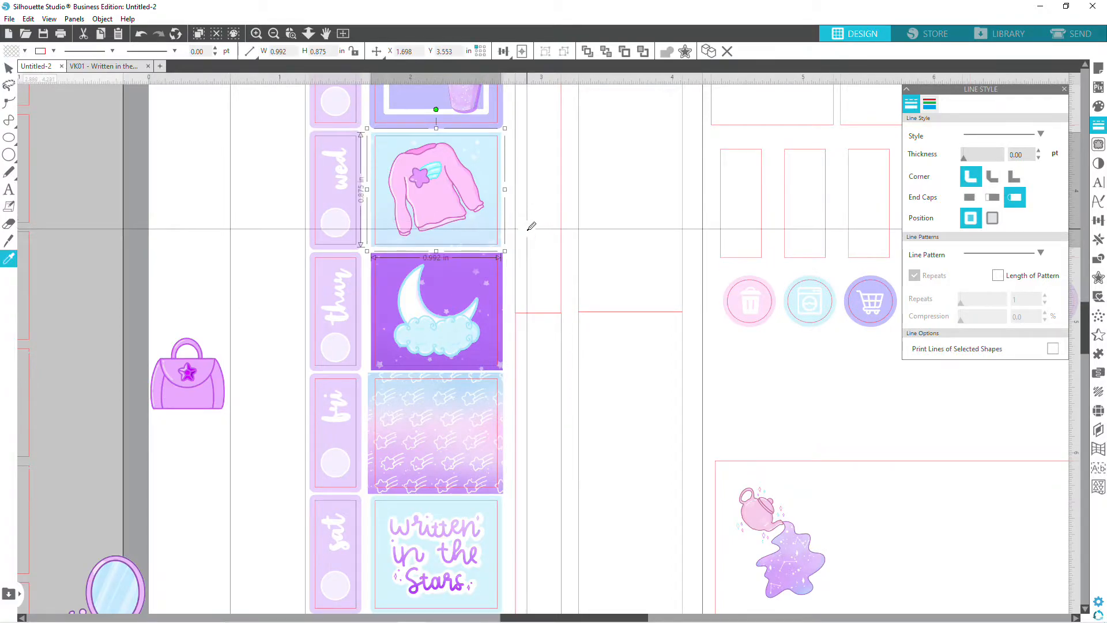
key("ctrl+v")
scroll(527, 271, "down", 2)
left_click_drag(505, 202, 478, 483)
scroll(500, 402, "down", 6)
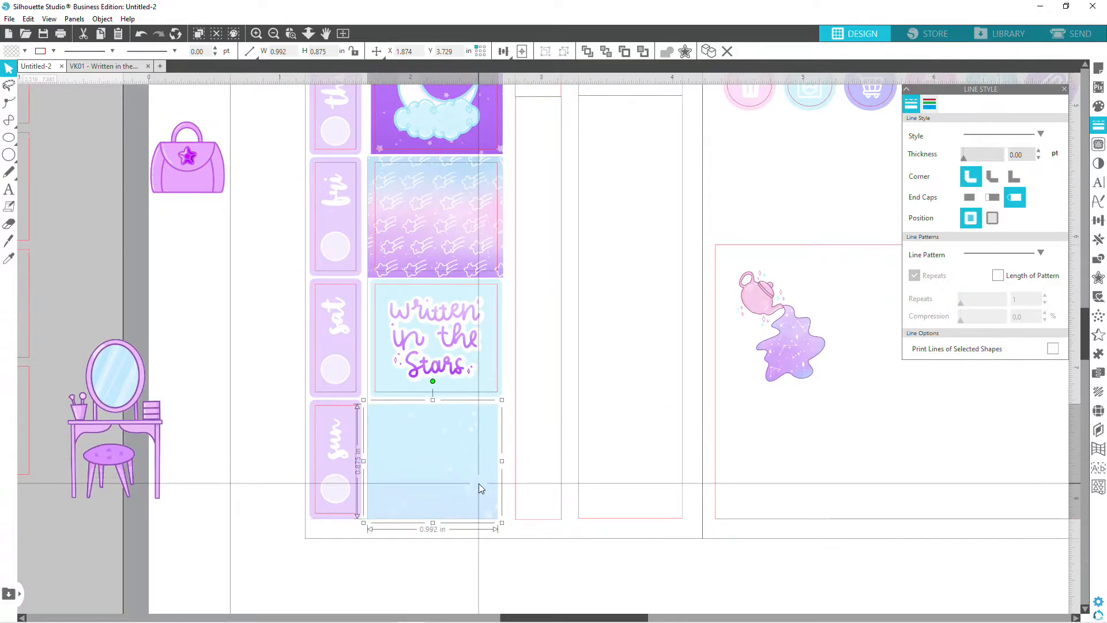
Send the light blue background behind the Sunday stars and nudge it into alignment with the box outline.
right_click(479, 483)
left_click(502, 412)
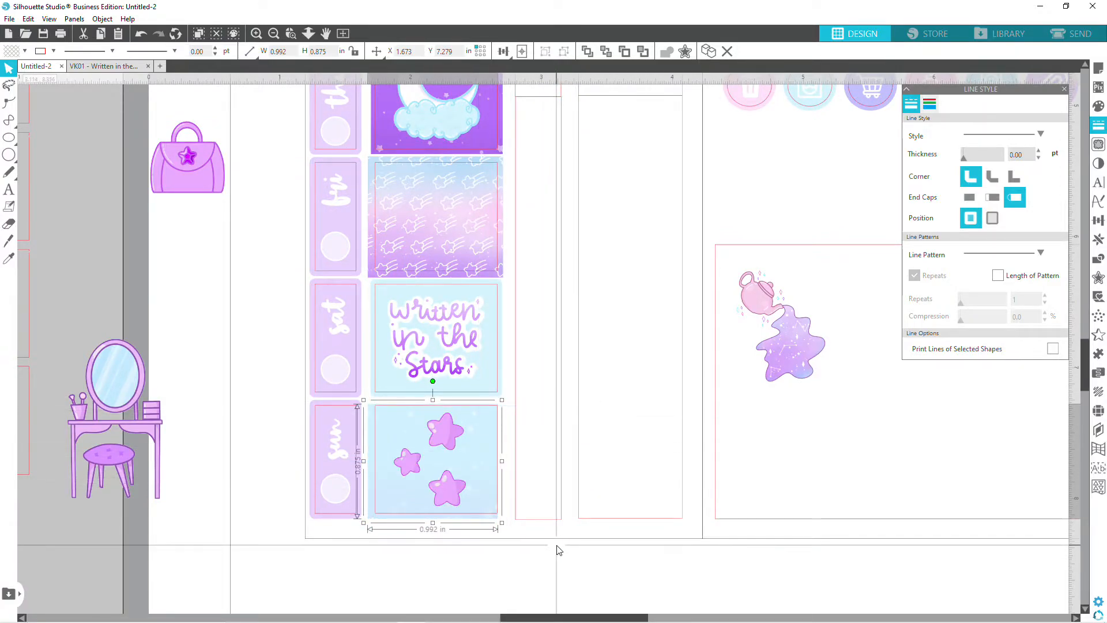
key("Right")
key("Up")
key("Up")
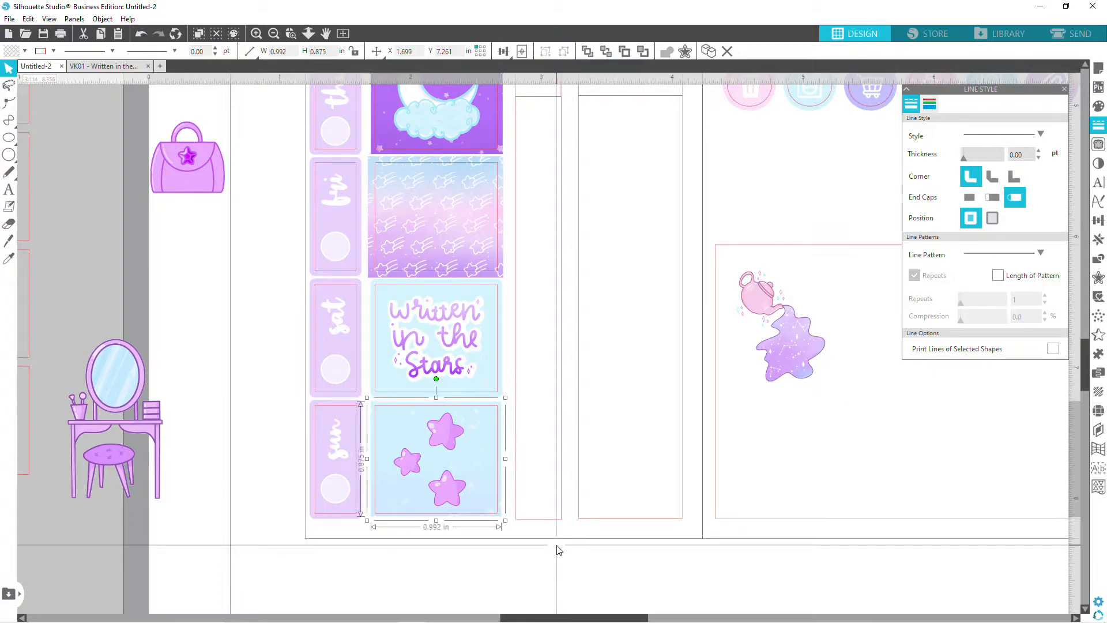
left_click(638, 598)
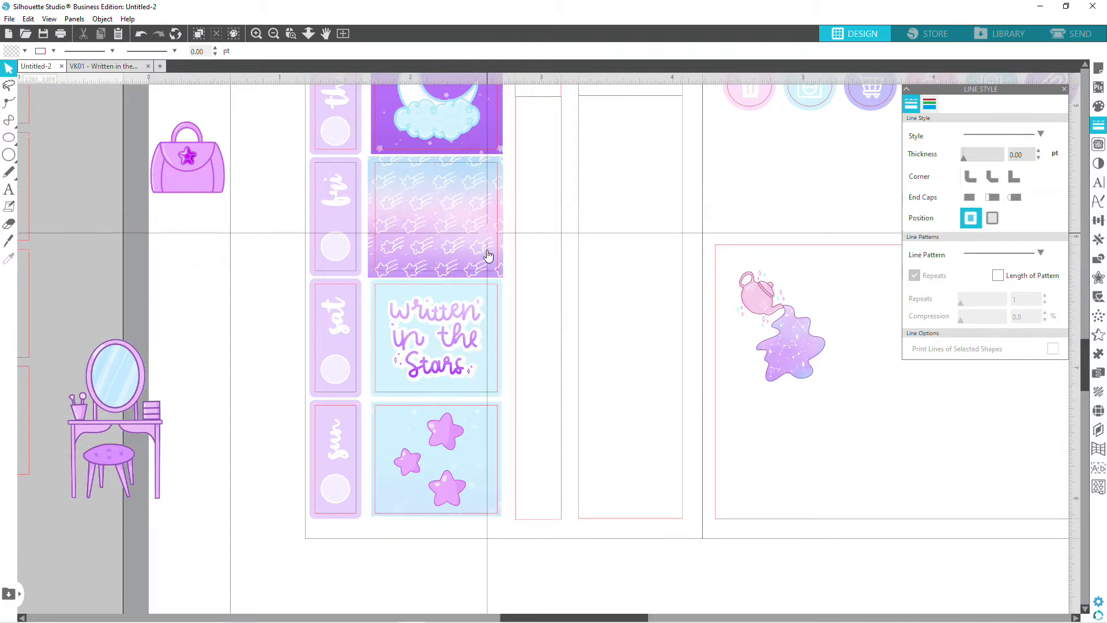
Fill the Saturday box's background behind the "Written in the Stars" lettering with light pink.
left_click(503, 388)
left_click(1098, 106)
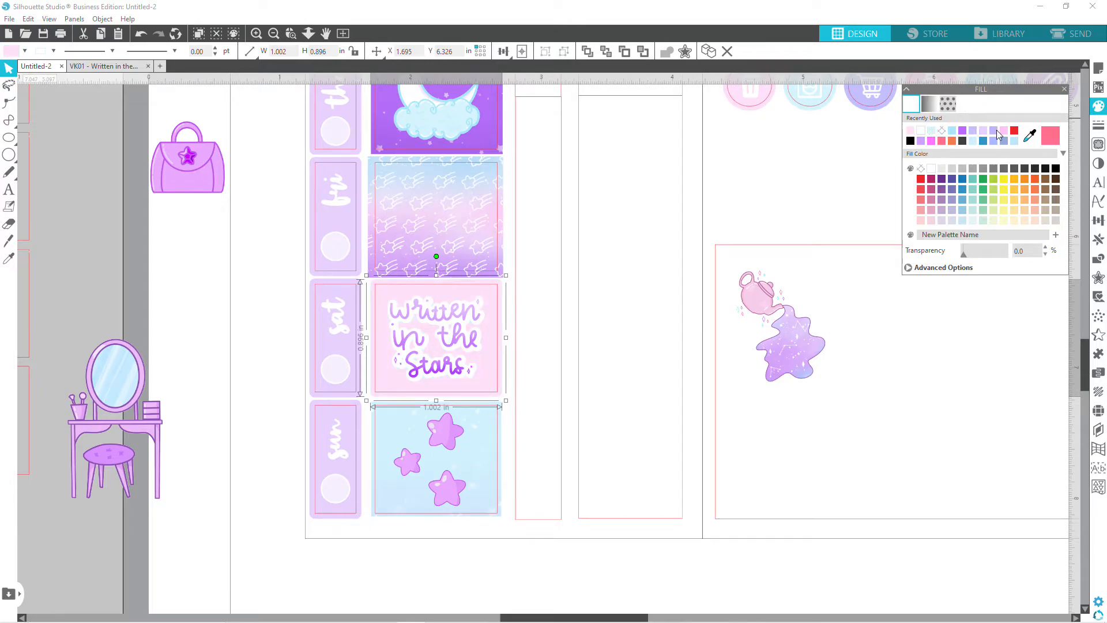
left_click(616, 562)
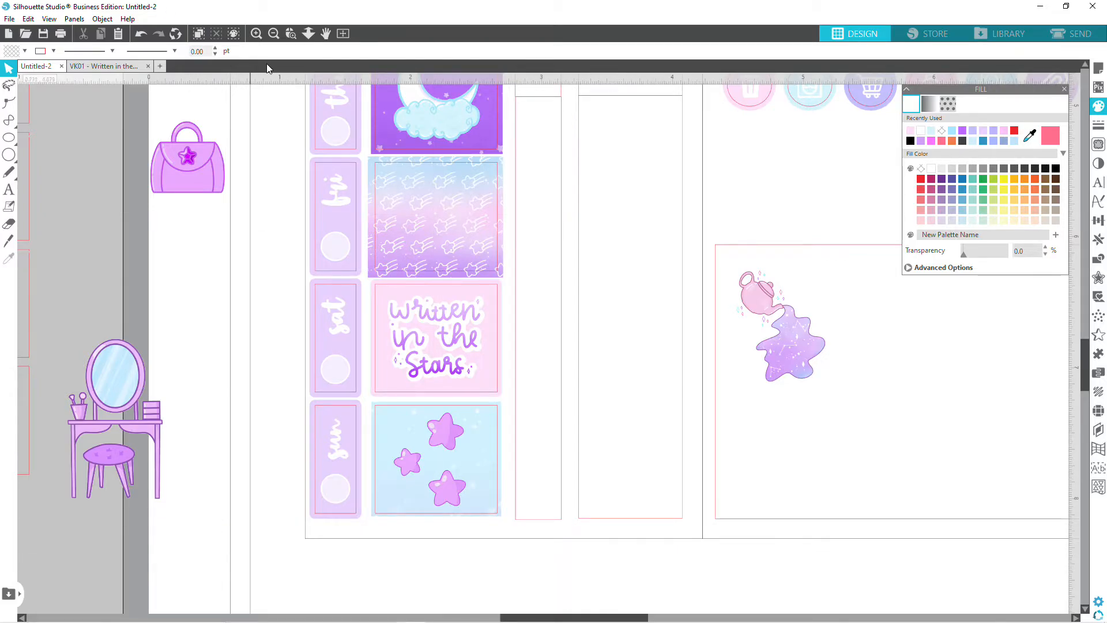
Duplicate the purple starry background of the Thursday box and move the duplicate over the Monday box.
left_click(274, 32)
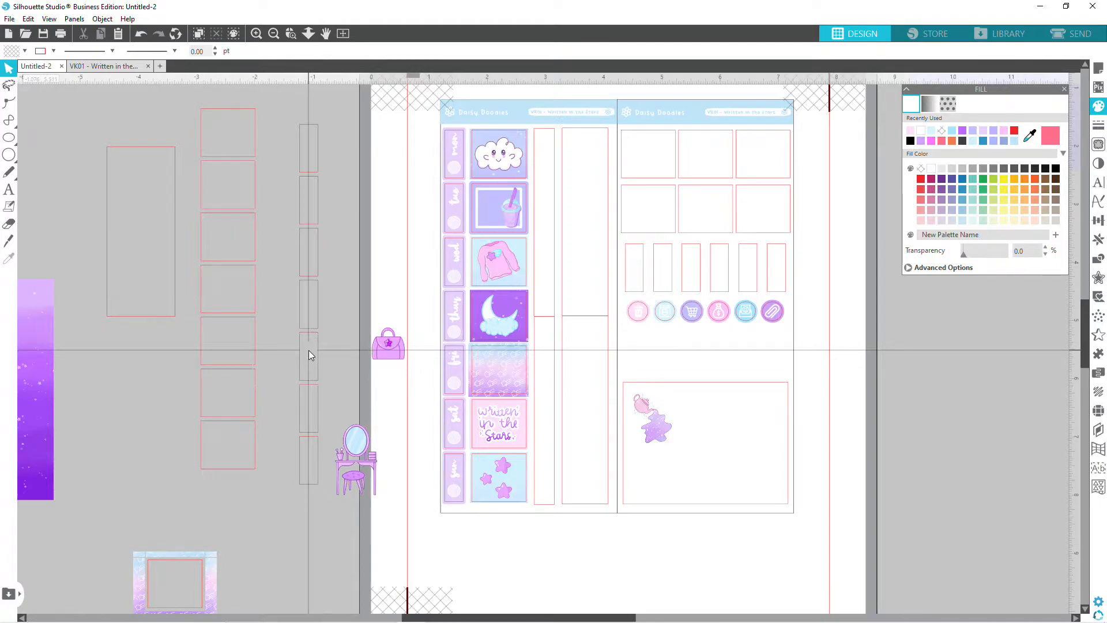
left_click(256, 34)
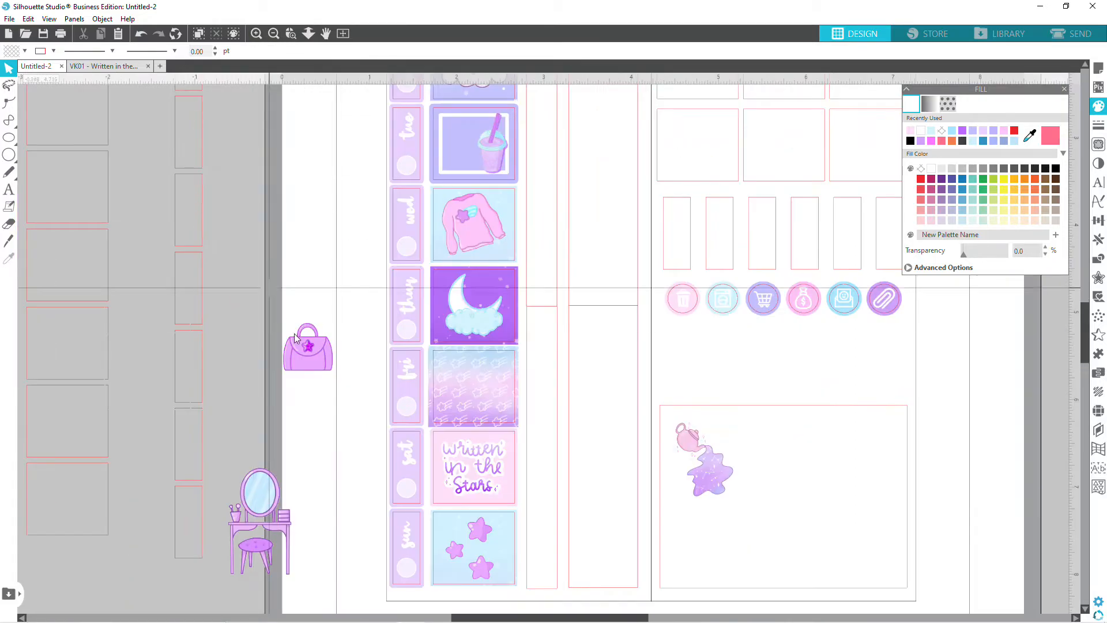
scroll(306, 338, "up", 3)
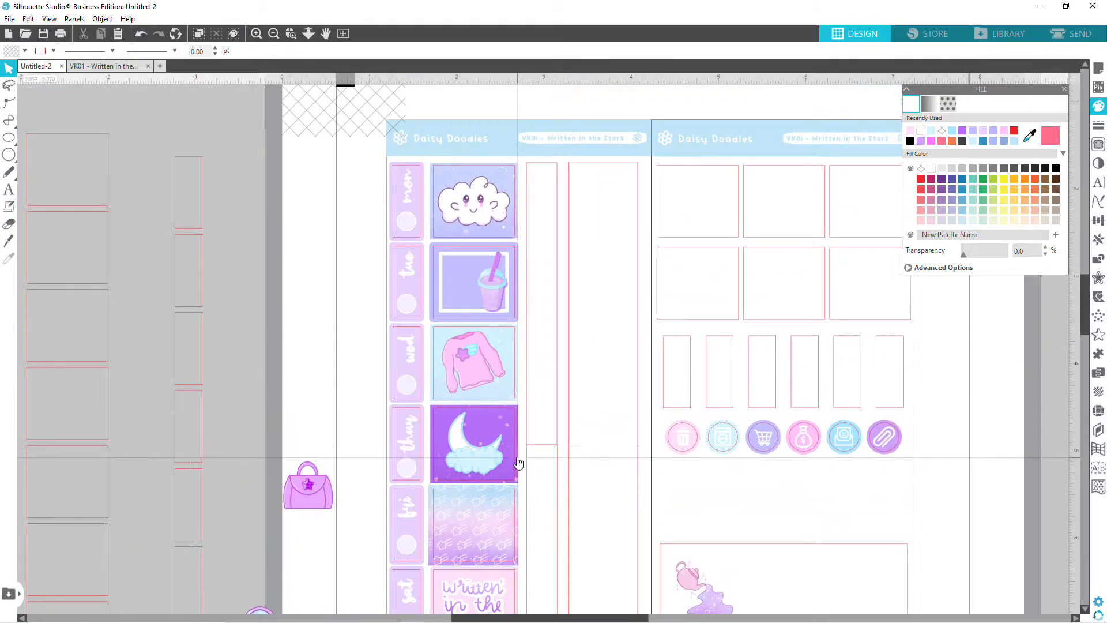
left_click(520, 460)
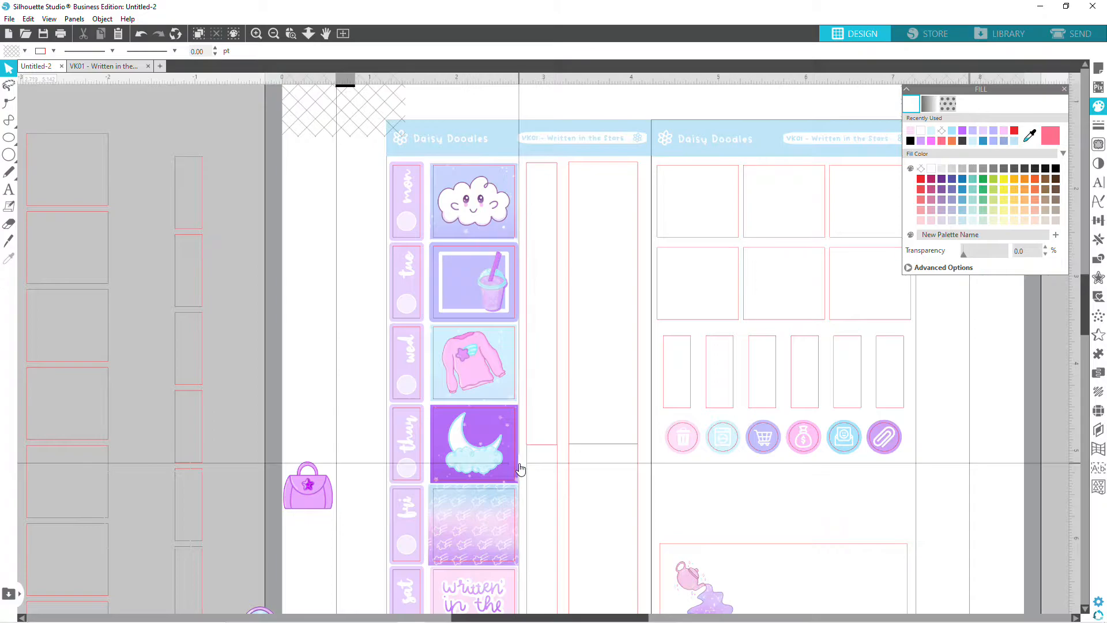
key("ctrl+d")
left_click_drag(501, 464, 496, 216)
Try layering the purple duplicate beneath the Monday cloud, first sending it to the back, then undoing that and sending it backward.
right_click(496, 215)
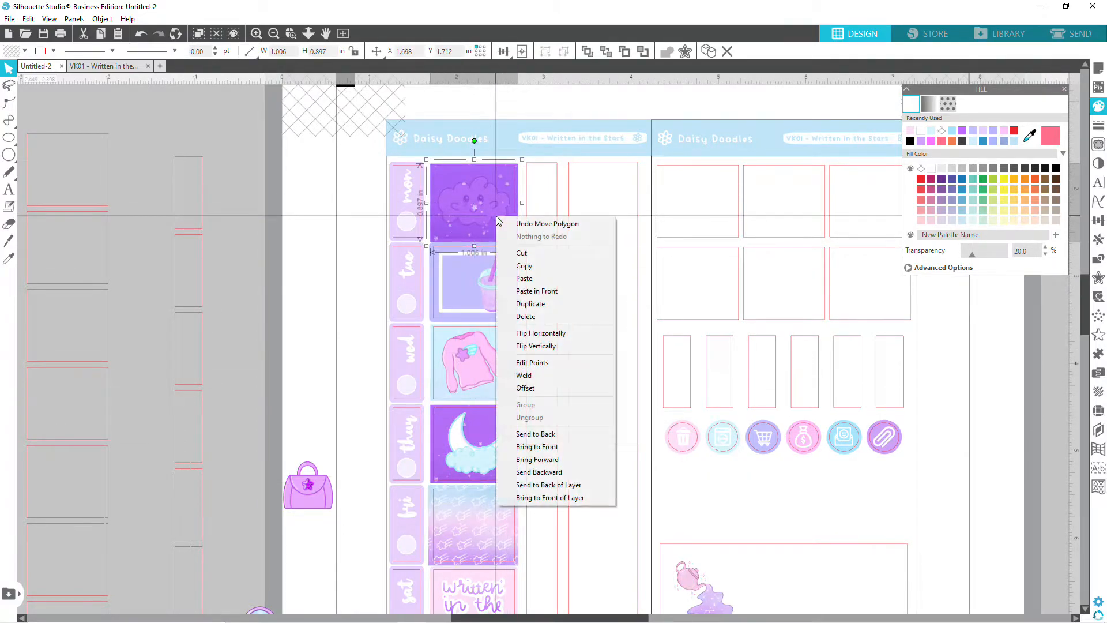
left_click(550, 438)
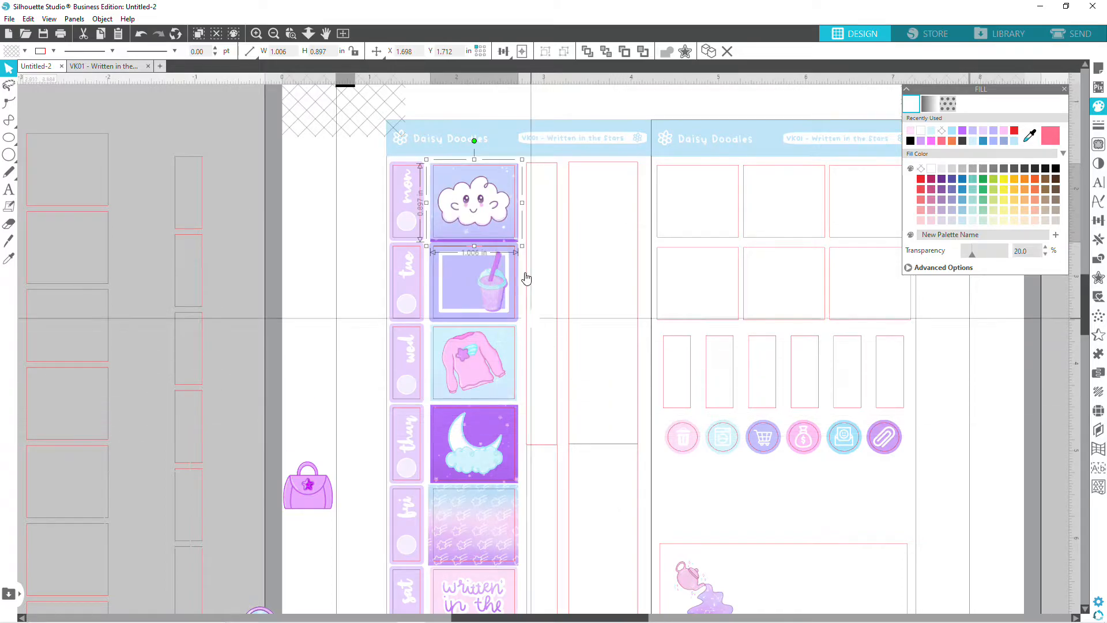
key("ctrl+z")
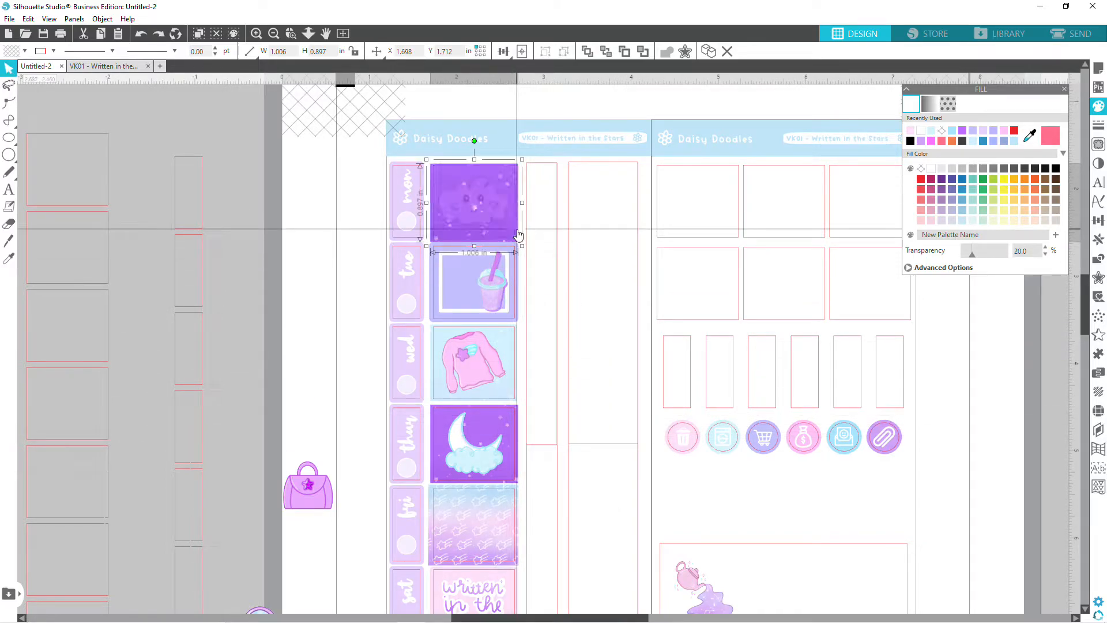
right_click(507, 228)
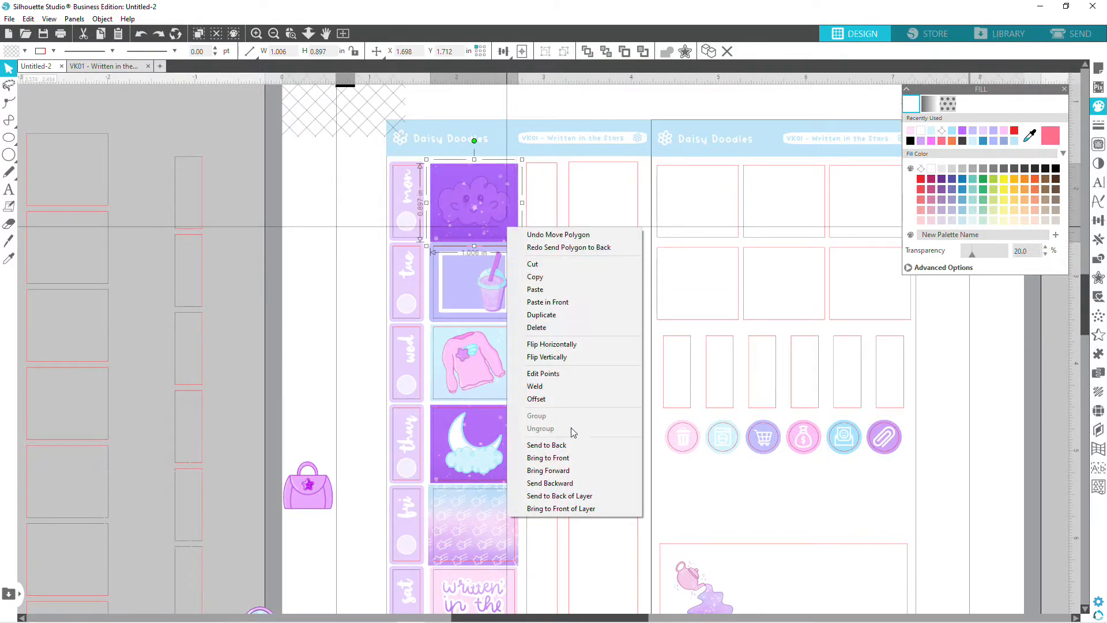
left_click(571, 483)
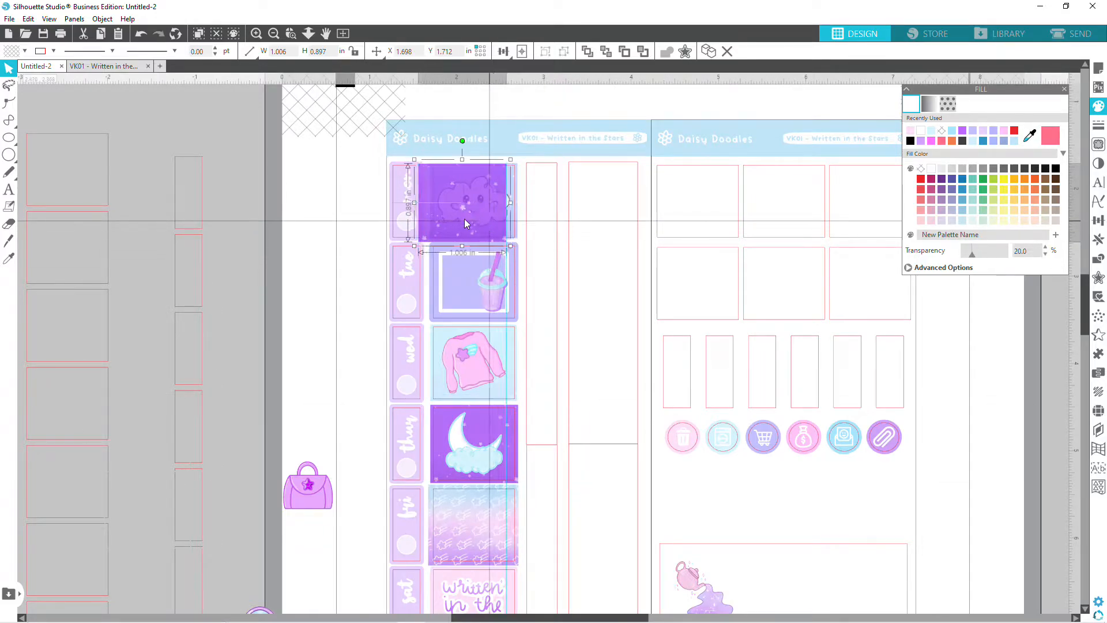
Set the purple duplicate aside and move the Monday box's periwinkle background off the page.
left_click_drag(473, 219, 317, 220)
left_click(516, 239)
left_click_drag(516, 239, 263, 315)
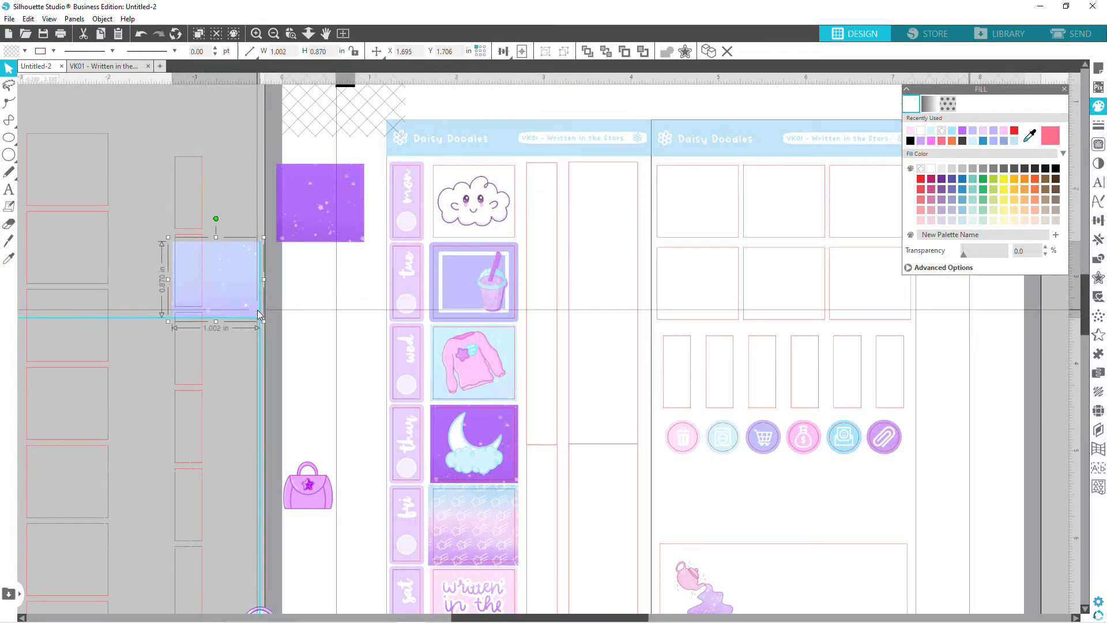
Place the purple starry background on the Monday box, send it to the back, and nudge it into alignment.
left_click_drag(351, 229, 505, 222)
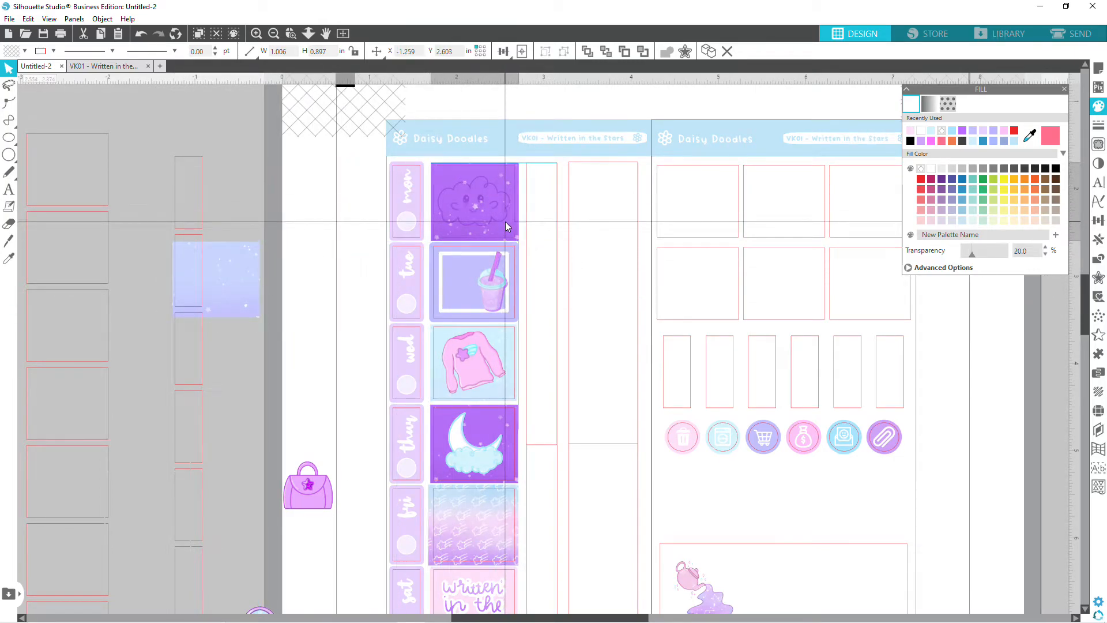
right_click(505, 221)
left_click(545, 439)
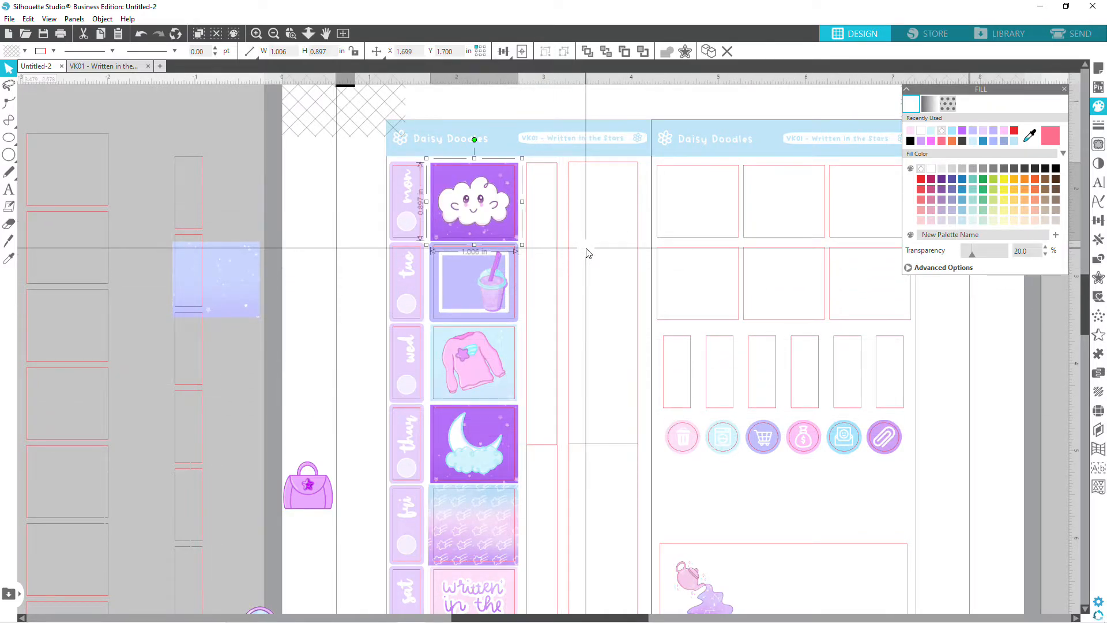
key("Left")
key("Up")
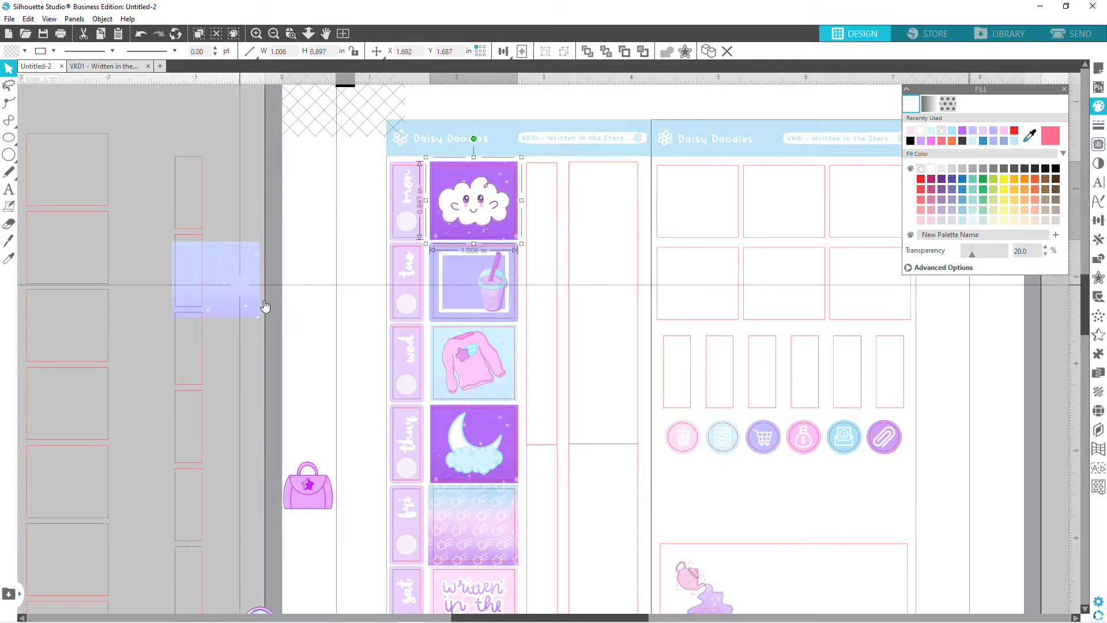
left_click(296, 312)
Review the backgrounds of all seven day boxes and the overall sticker sheet layout, up close and as a whole page.
scroll(295, 311, "down", 1)
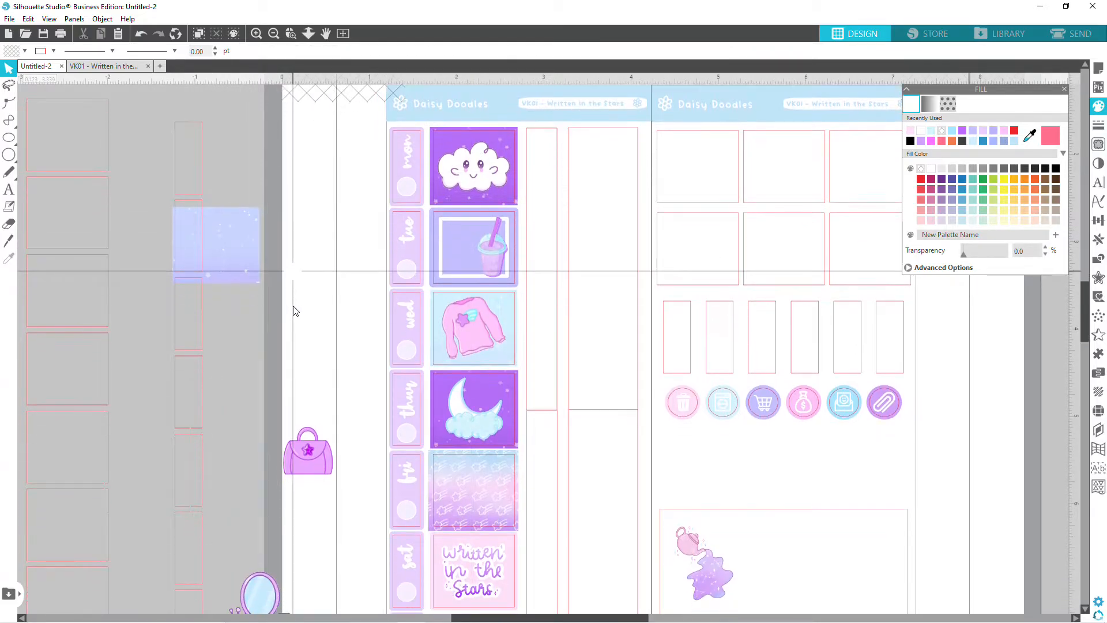
scroll(323, 398, "down", 2)
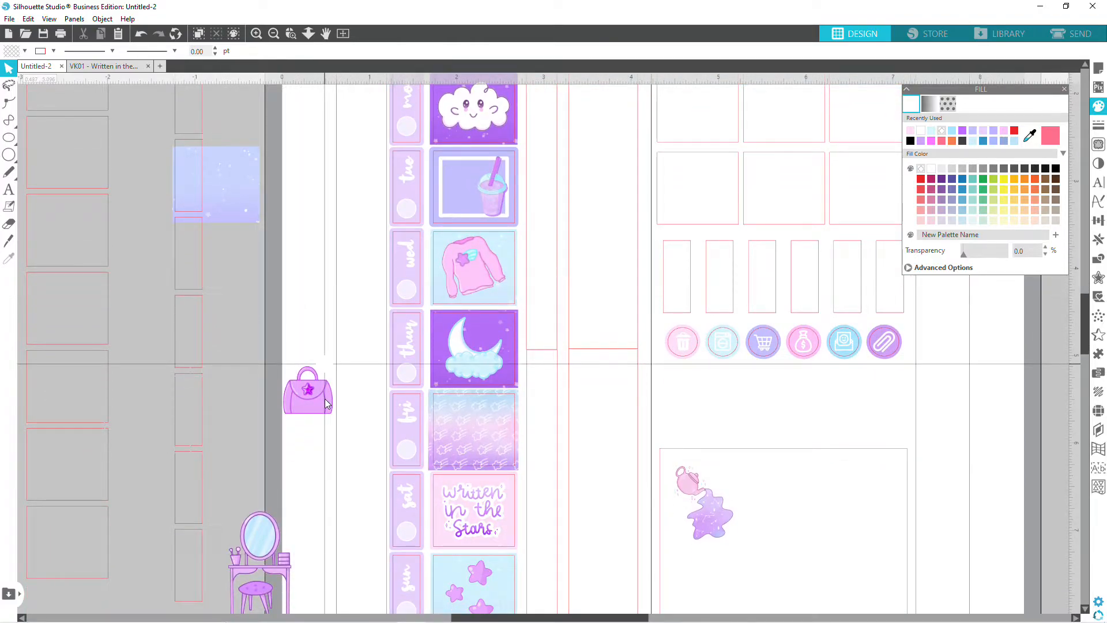
scroll(326, 402, "down", 1)
scroll(324, 399, "up", 2)
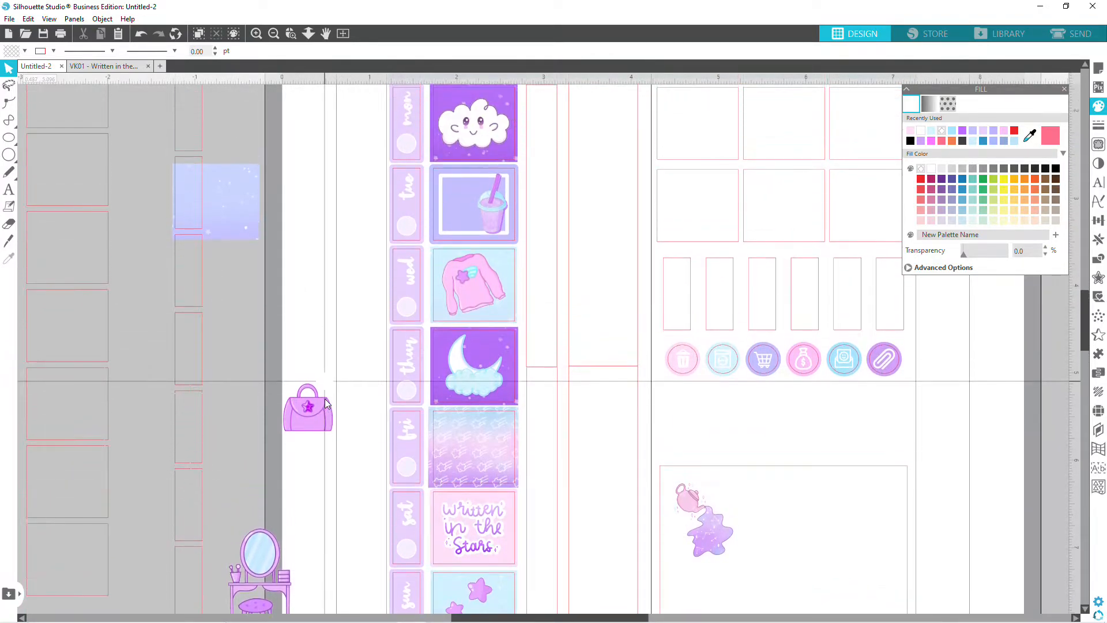
left_click(274, 34)
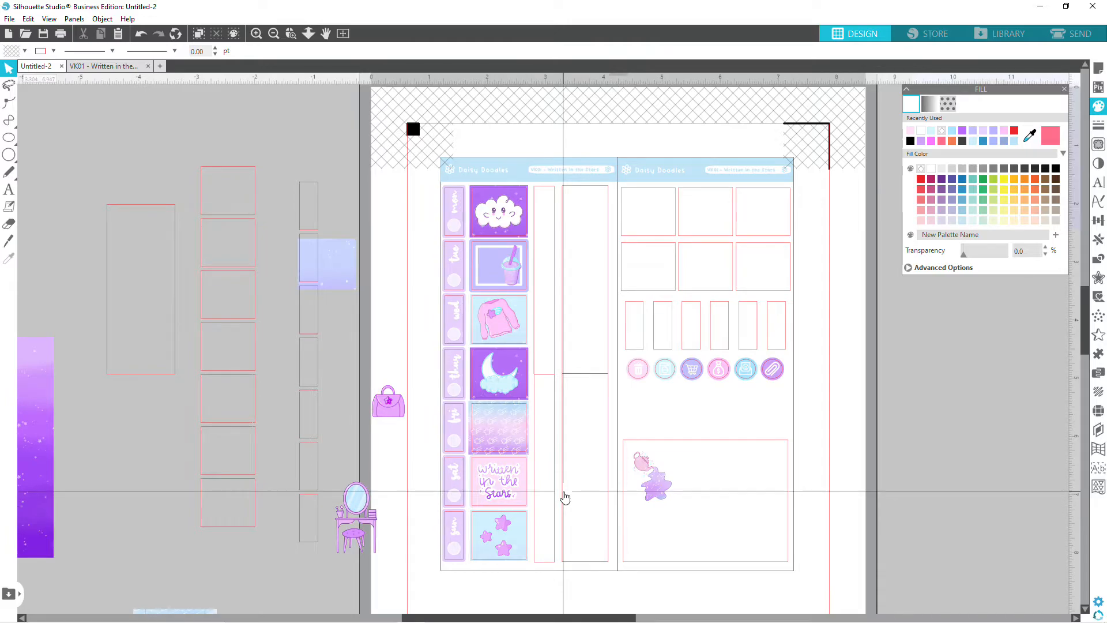
scroll(565, 496, "up", 1)
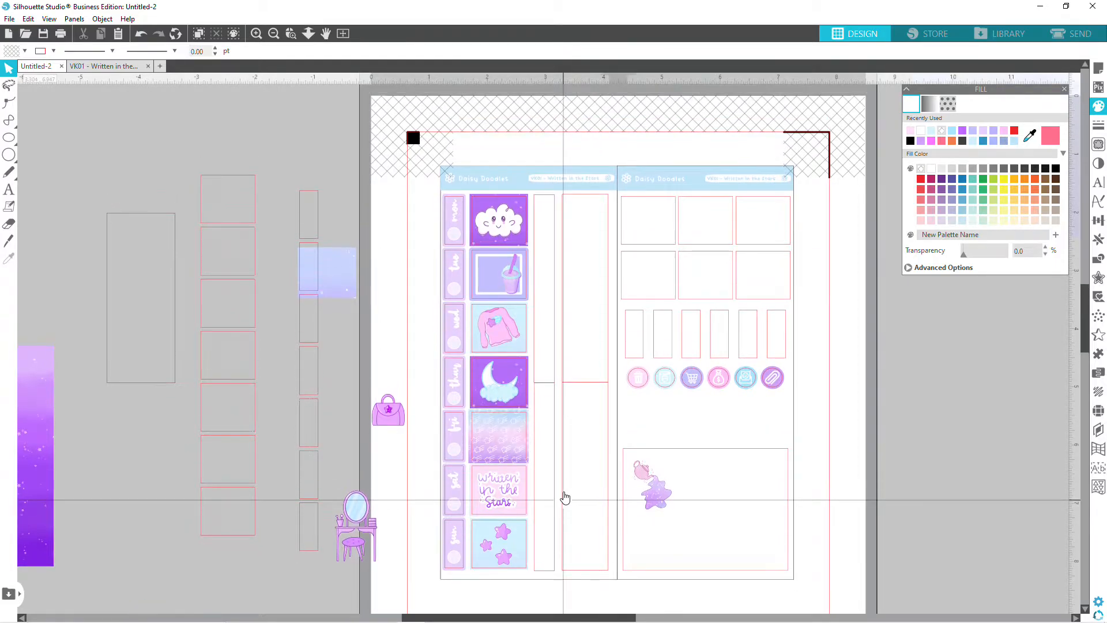
scroll(565, 497, "down", 3)
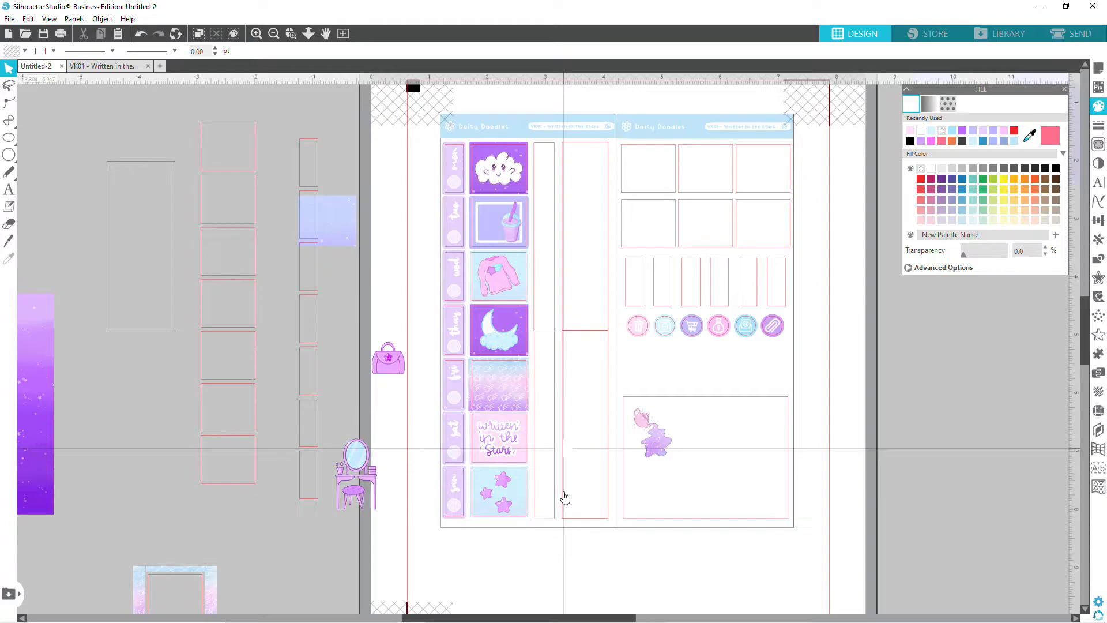
scroll(565, 497, "up", 2)
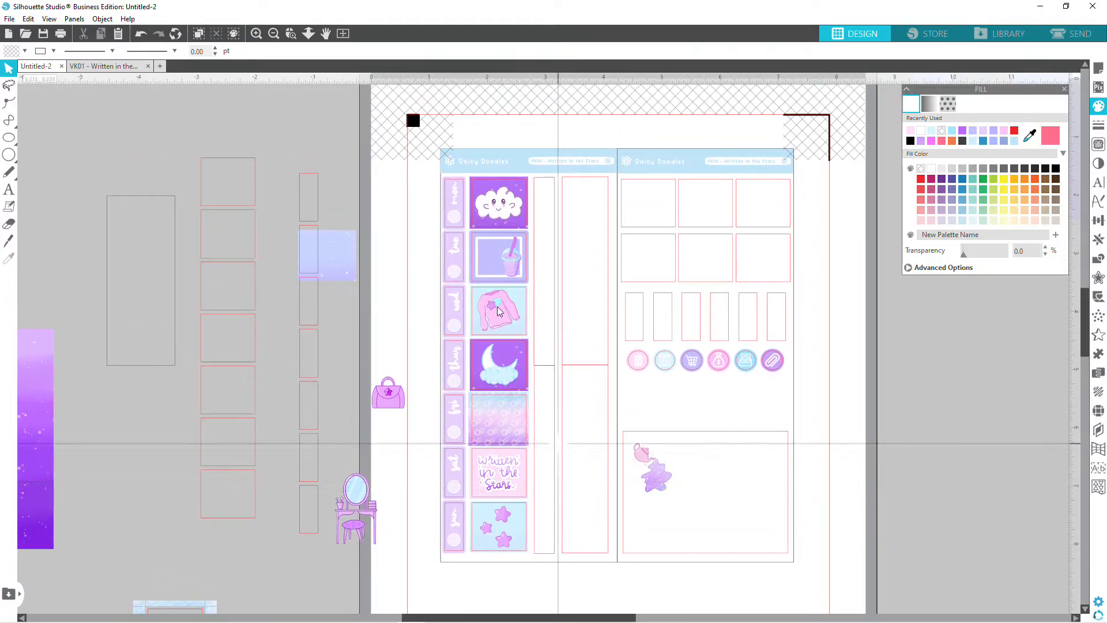
left_click(257, 33)
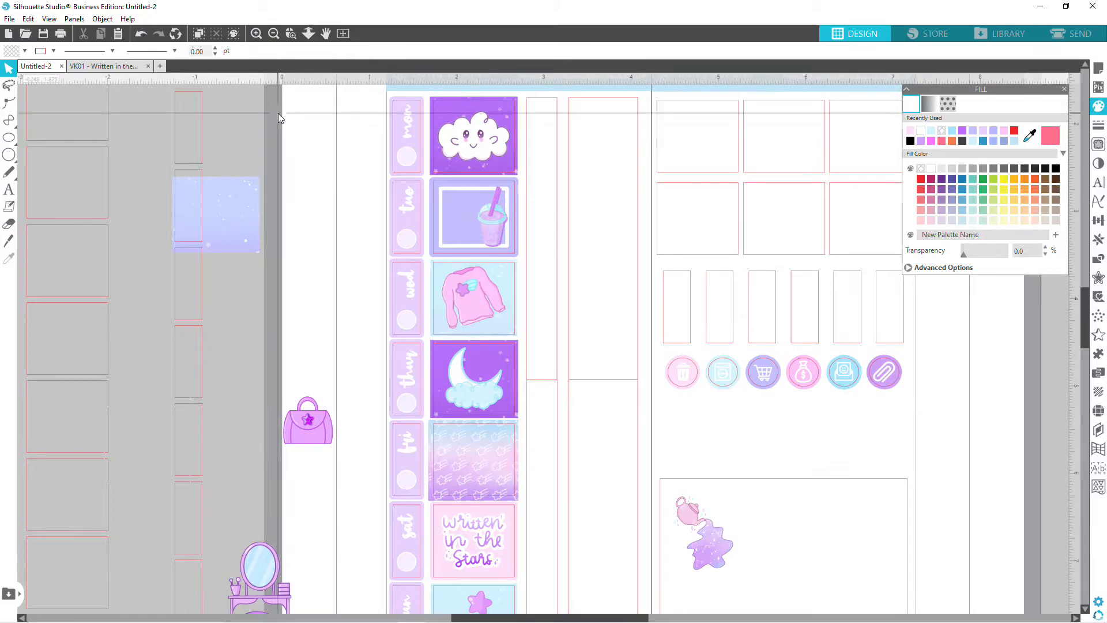
scroll(603, 396, "down", 3)
scroll(602, 396, "down", 3)
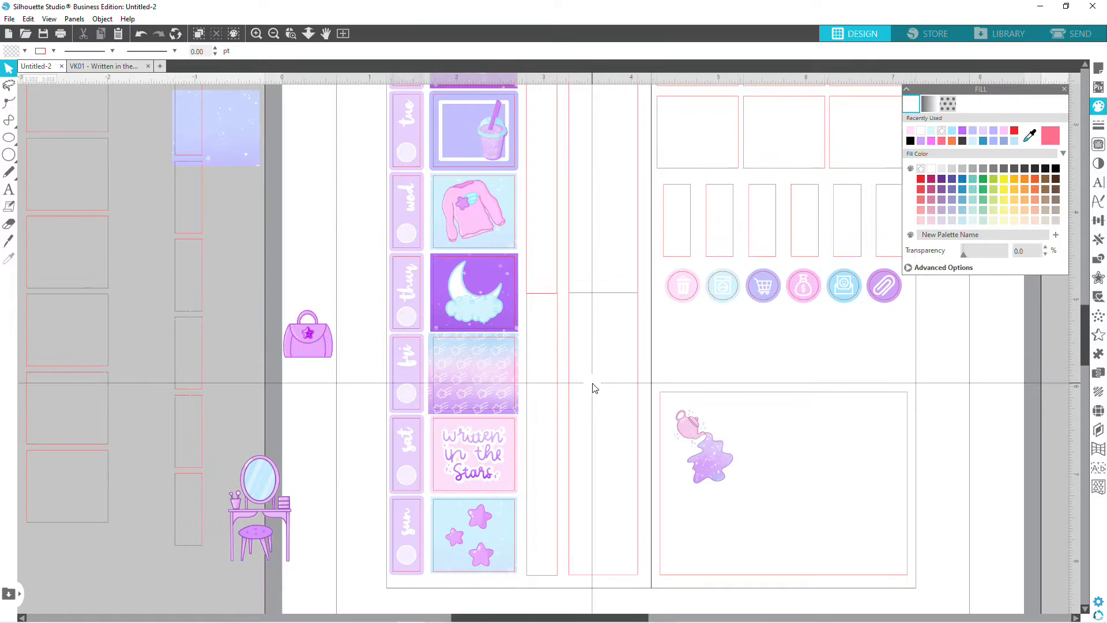
scroll(594, 388, "up", 6)
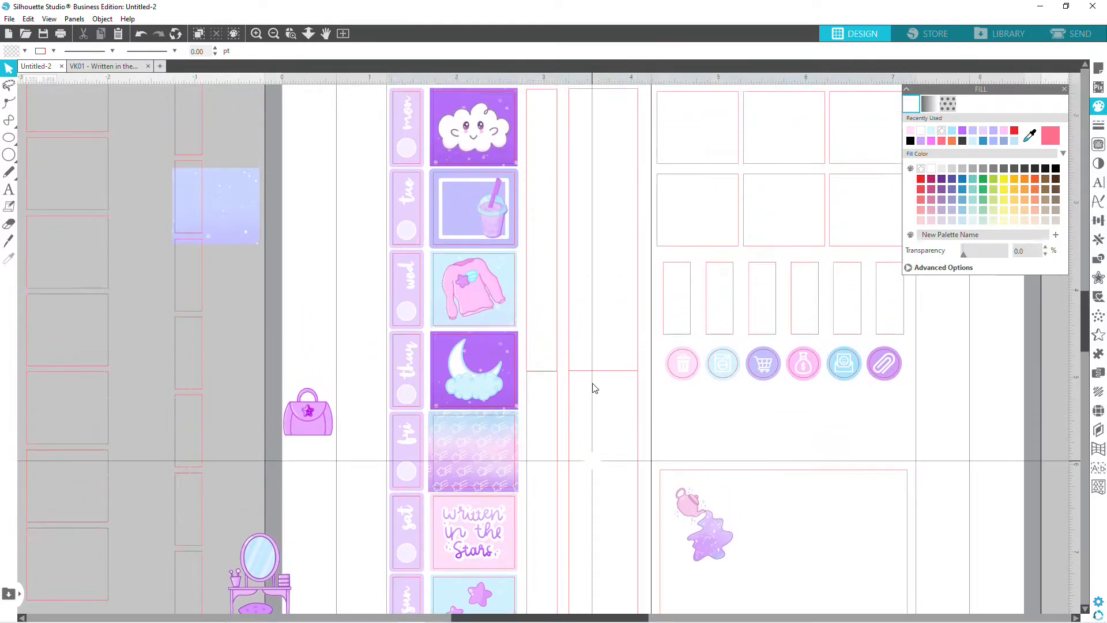
scroll(594, 388, "down", 6)
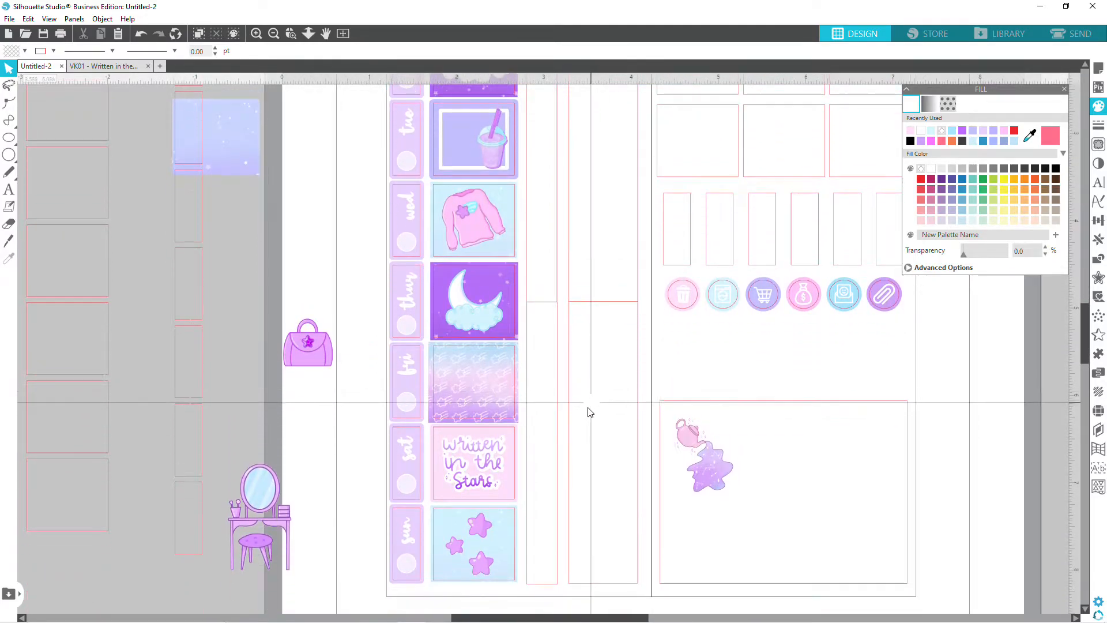
scroll(585, 437, "up", 3)
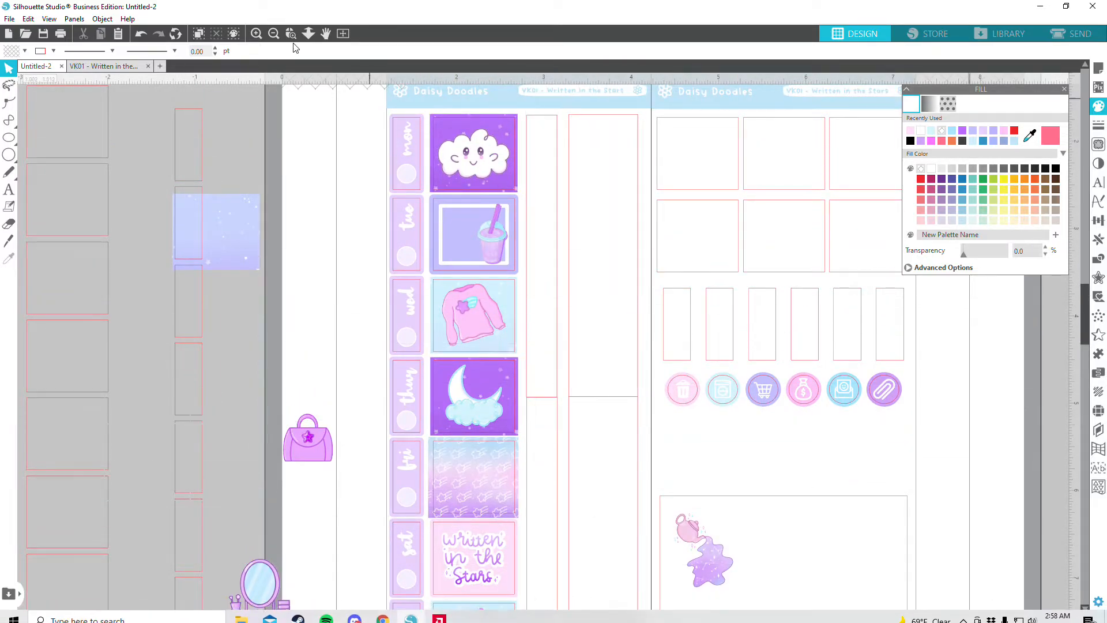
scroll(278, 42, "down", 1)
left_click(273, 34)
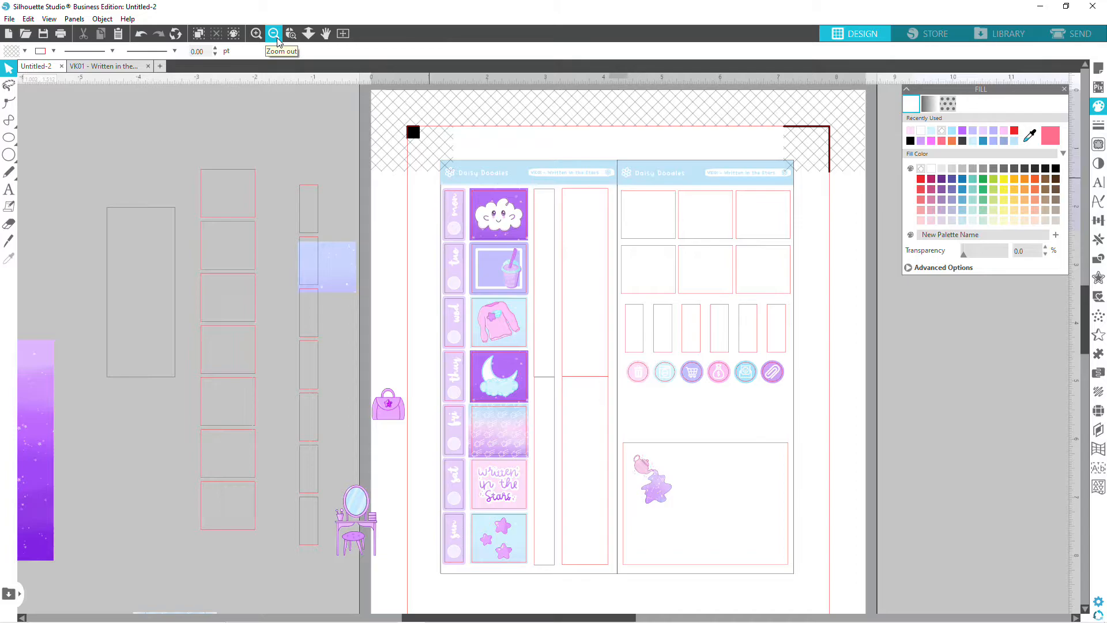
Check the sizes of the upper narrow and wide column boxes, and move the leftover periwinkle square above the spare box outlines.
left_click(555, 348)
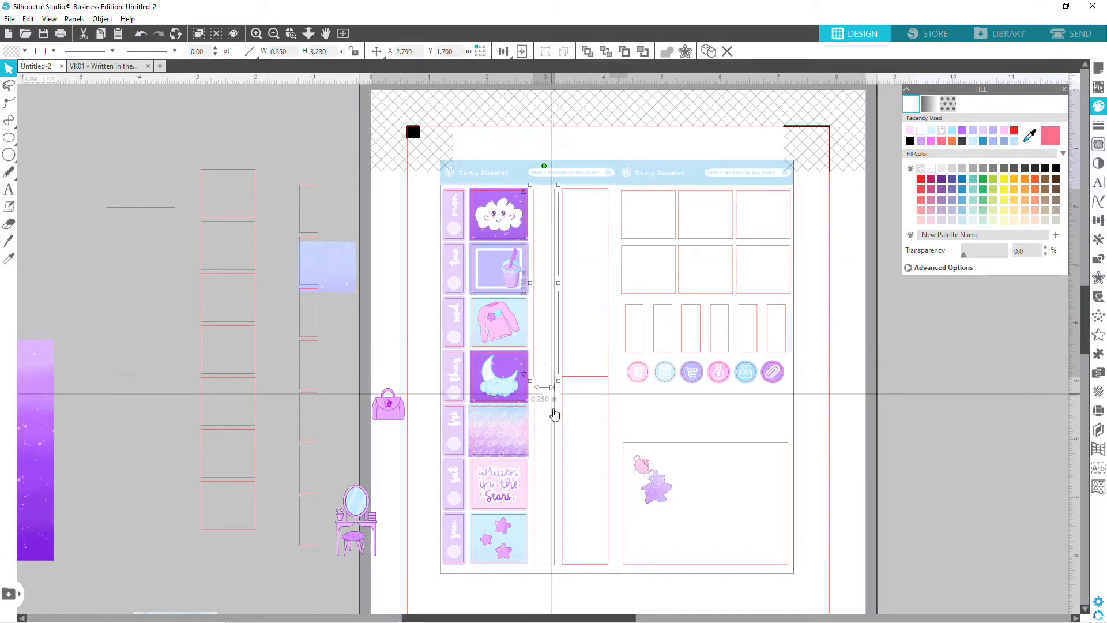
left_click(586, 442)
left_click(606, 343)
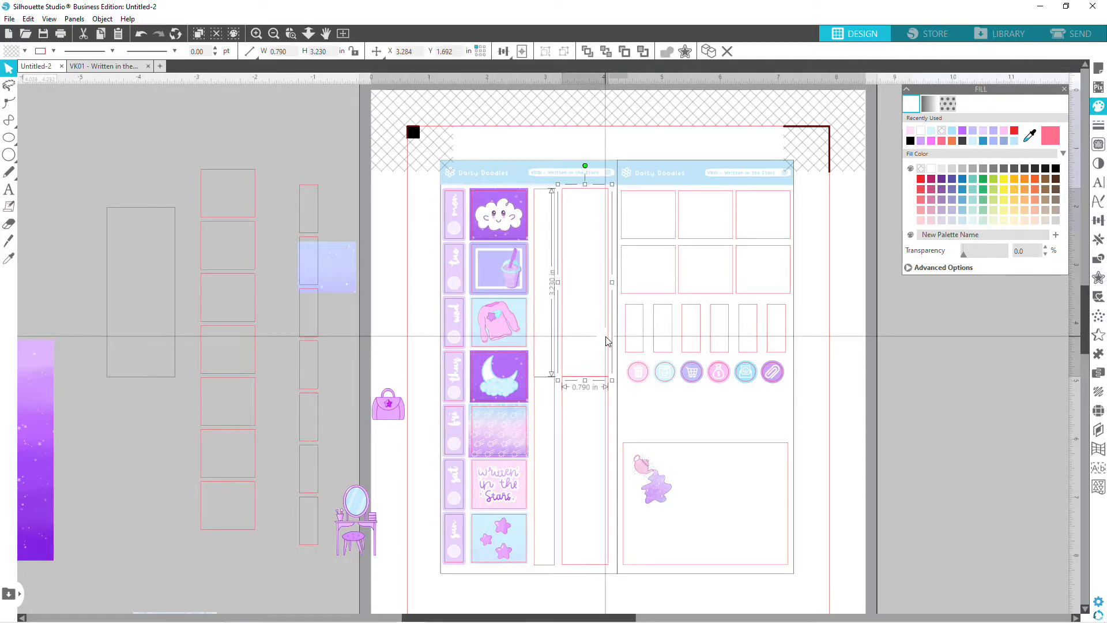
left_click(424, 243)
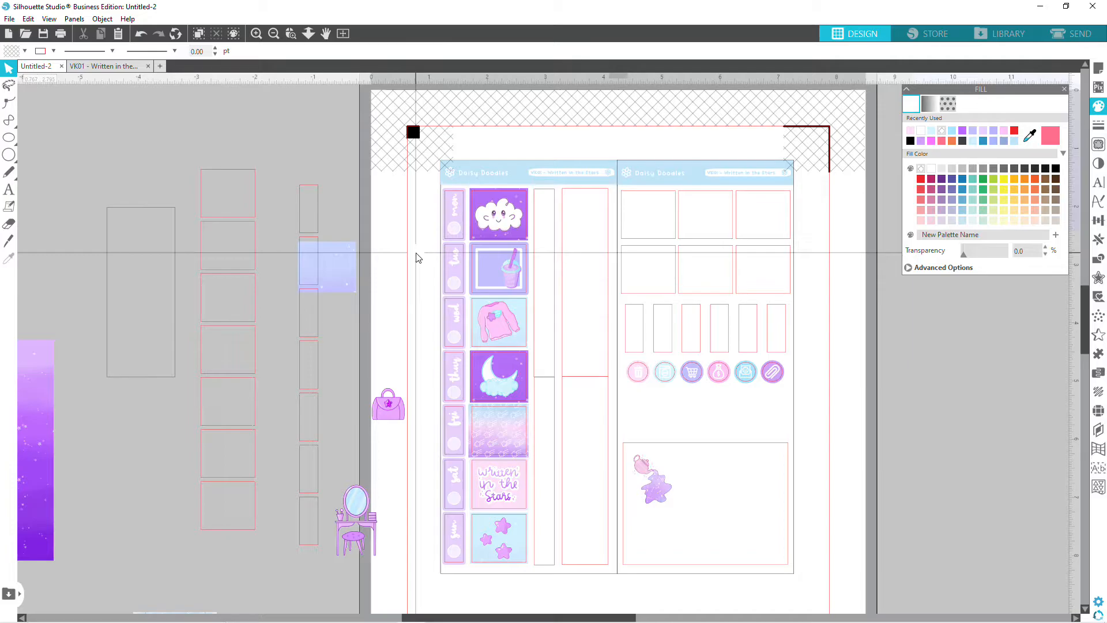
left_click_drag(326, 271, 141, 151)
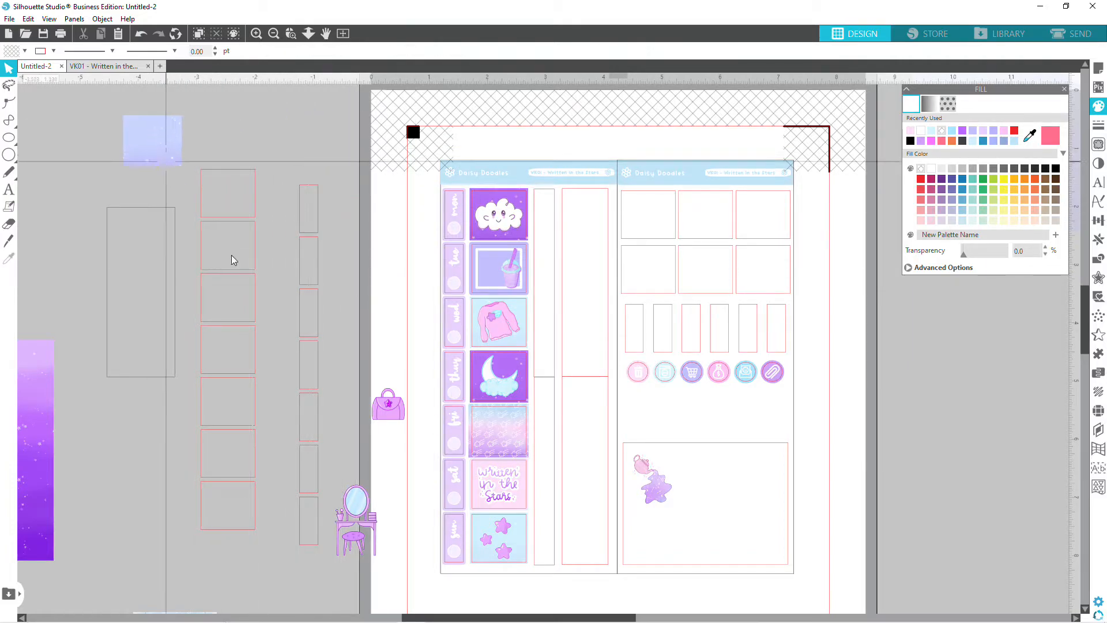
Move the large blue-to-periwinkle starry paper to the empty area left of the page, above the purple starry paper.
left_click(264, 33)
left_click(273, 33)
left_click(273, 34)
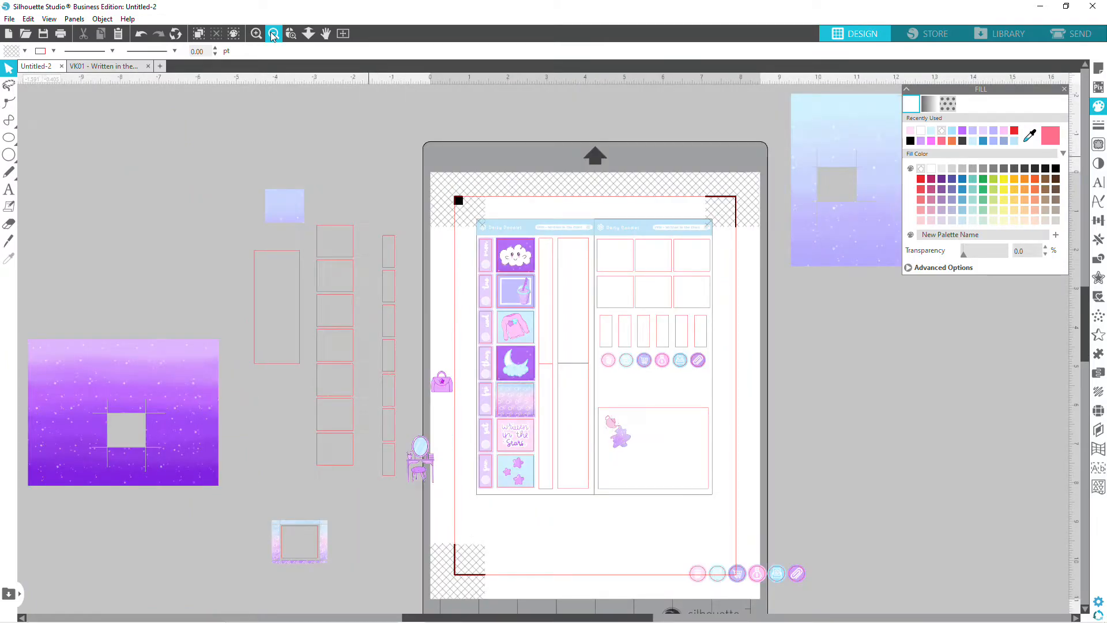
left_click_drag(897, 223, 104, 266)
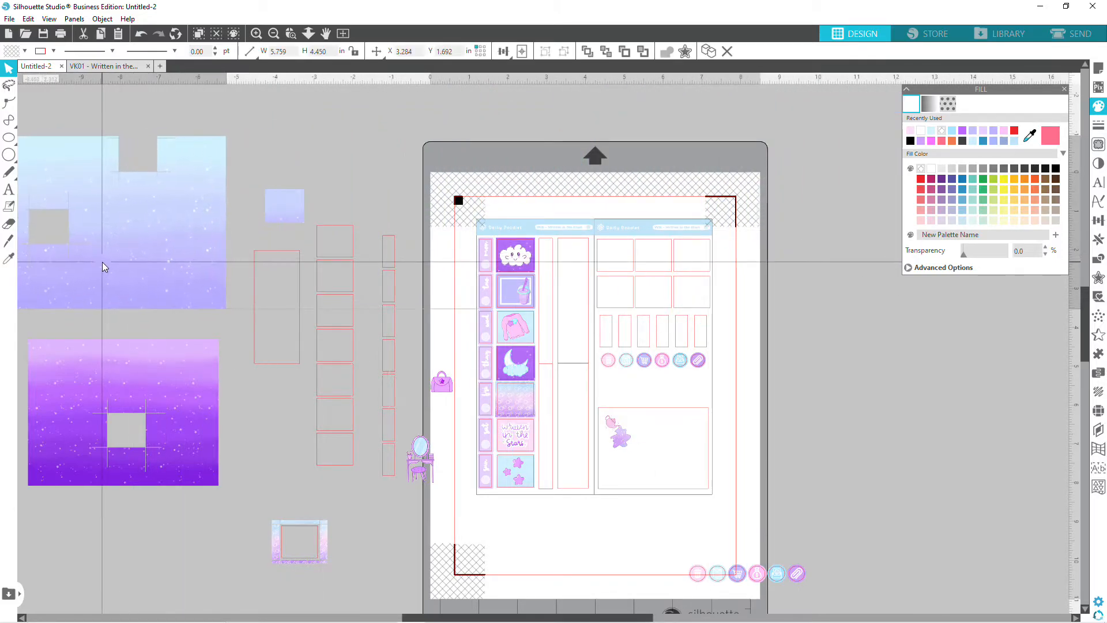
Duplicate the upper narrow column box and position the copy over the blue-to-periwinkle starry paper as a cutting guide.
left_click(552, 335)
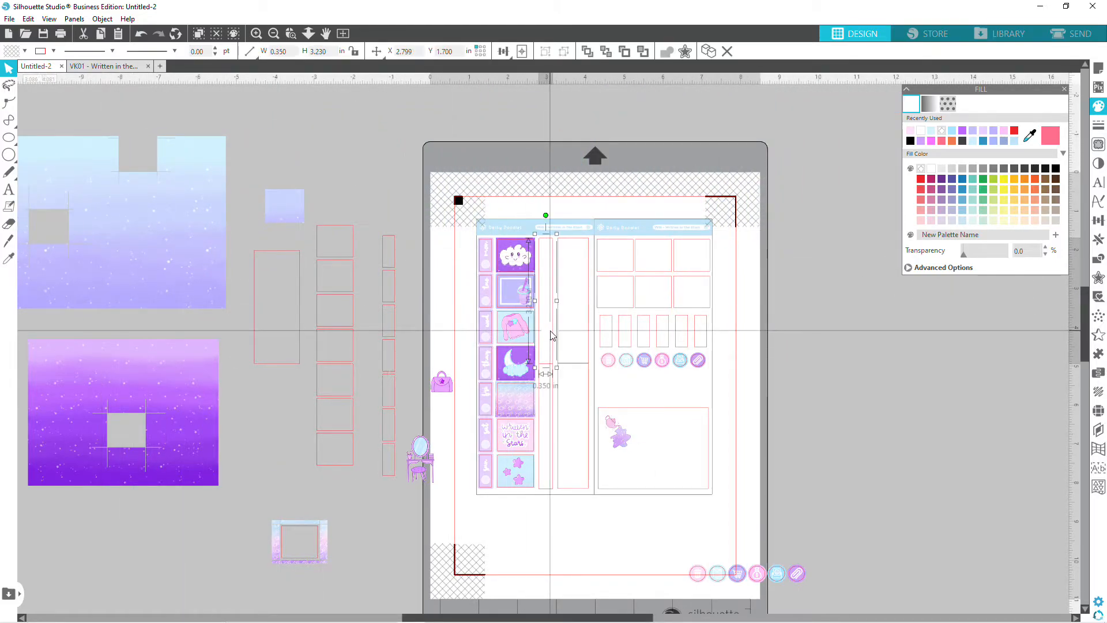
key("v")
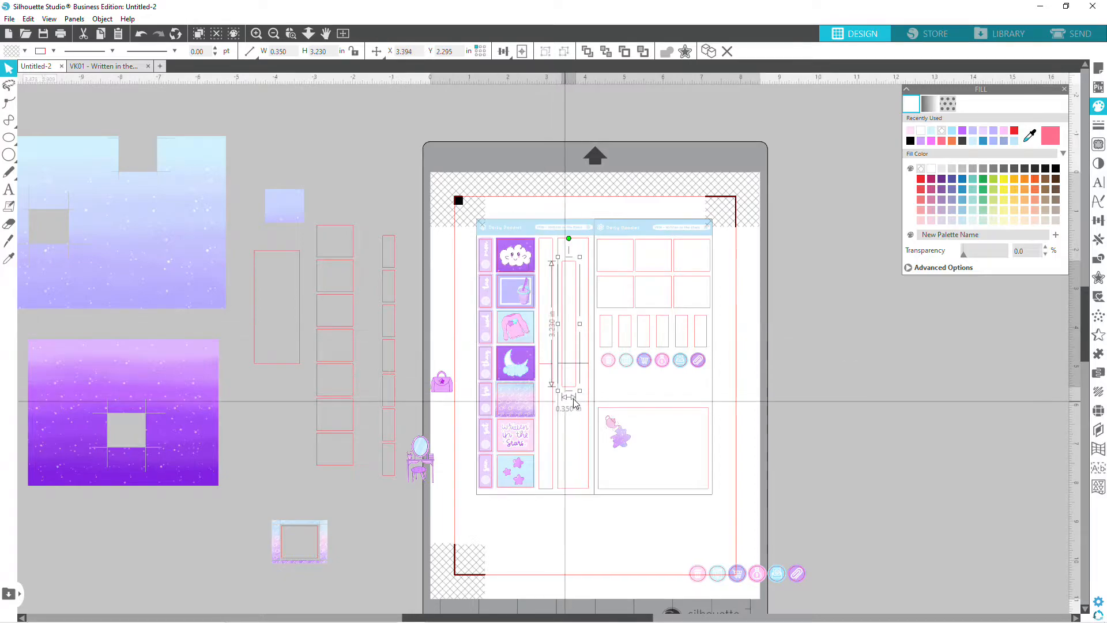
left_click_drag(580, 395, 194, 290)
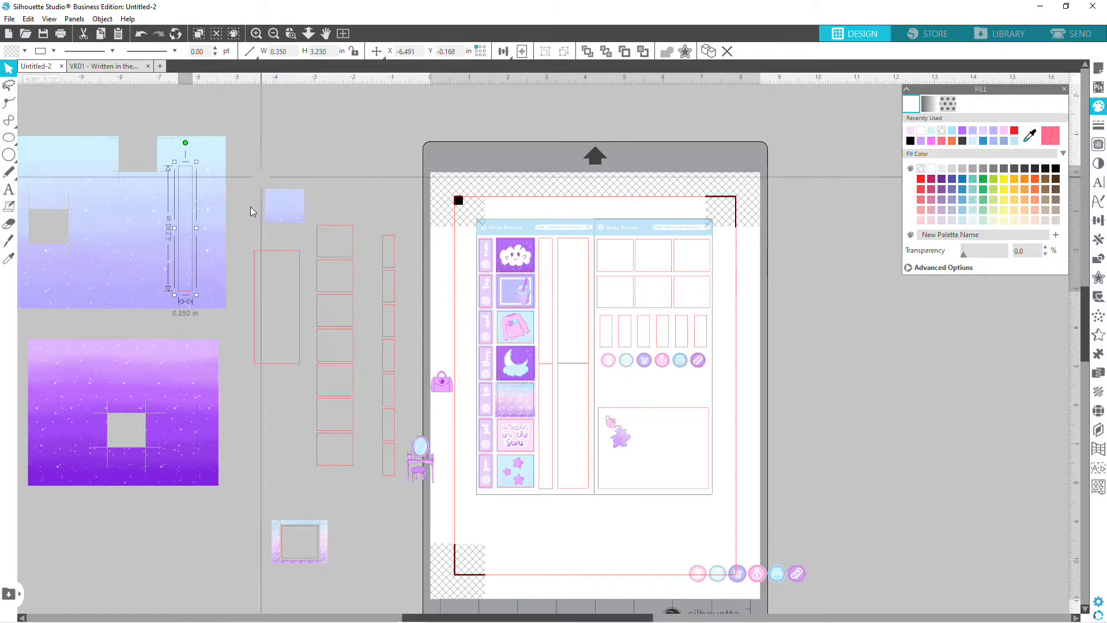
left_click_drag(220, 236, 217, 259)
left_click(255, 238)
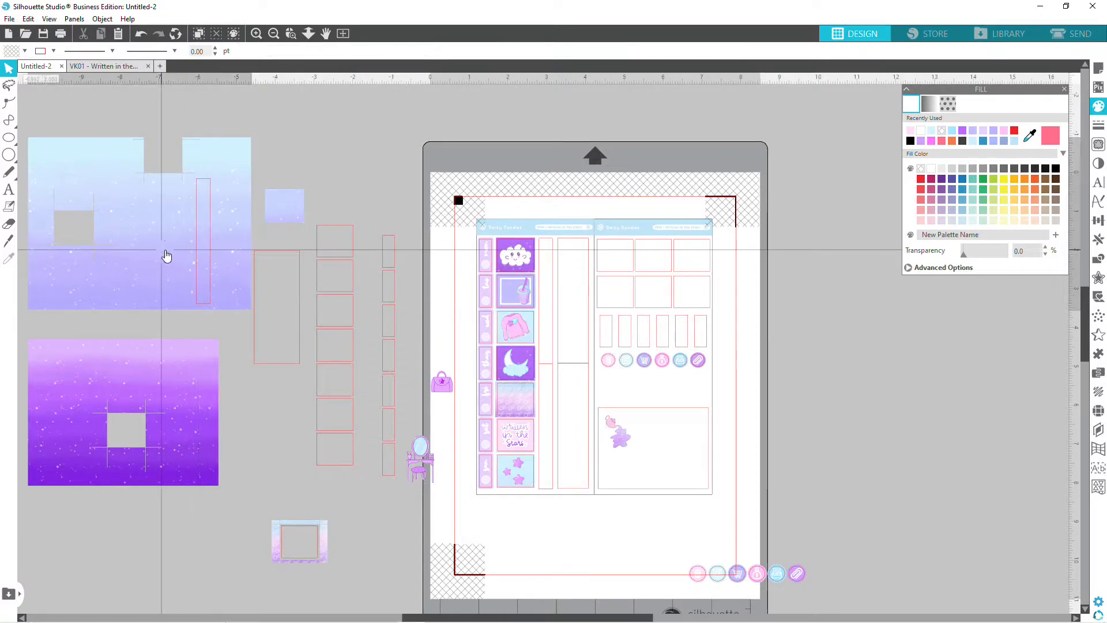
Rotate the blue-to-periwinkle starry paper 90° clockwise and shift it so its periwinkle side lies under the narrow box outline.
right_click(162, 254)
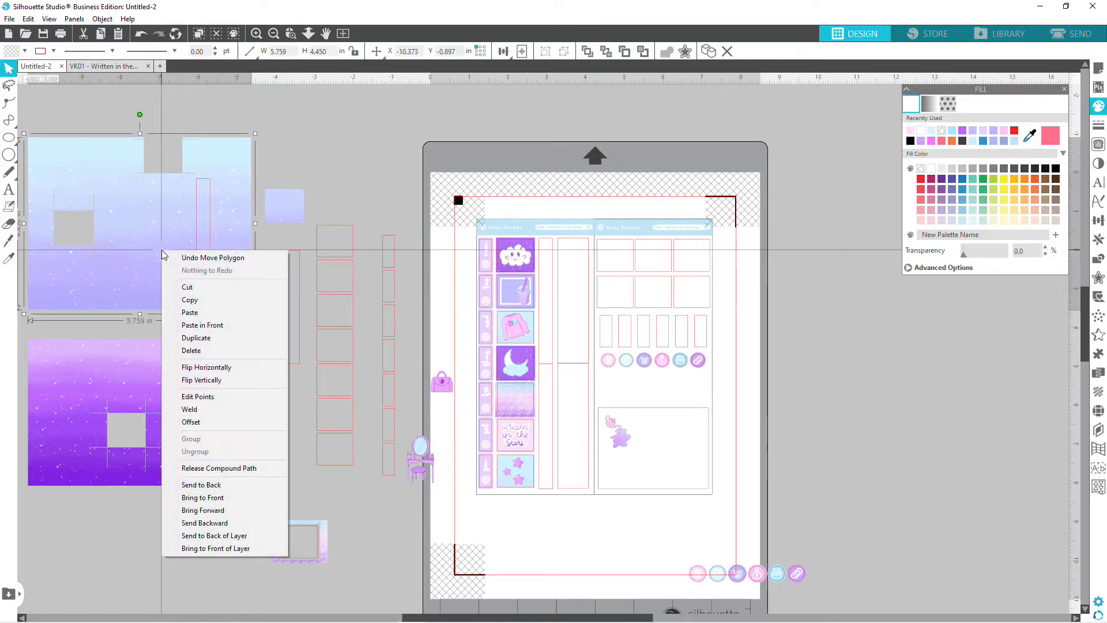
left_click(121, 252)
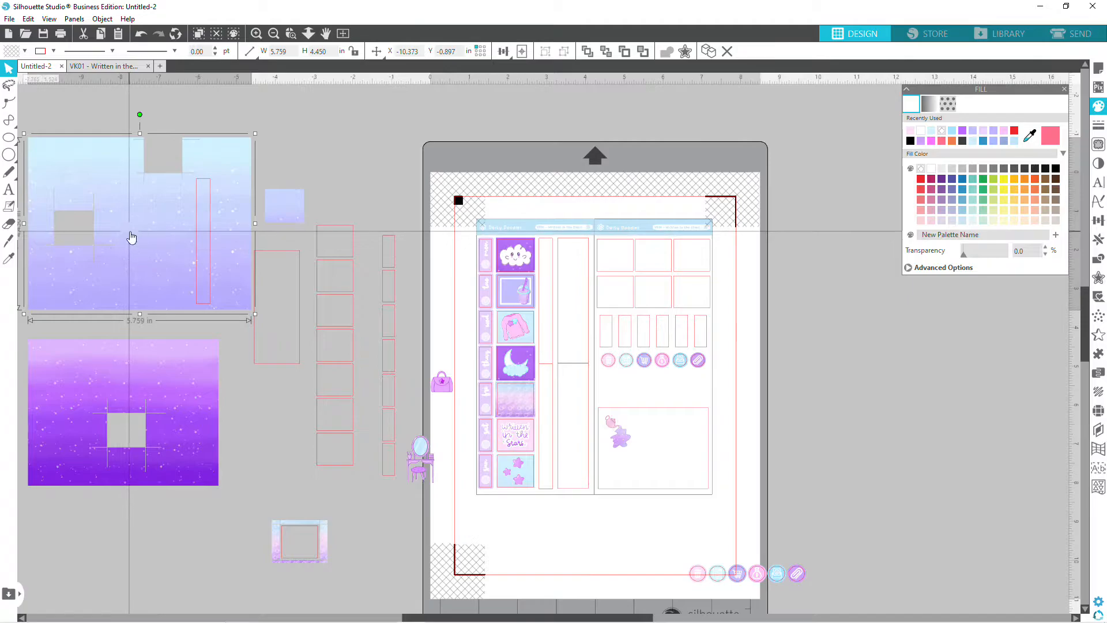
left_click(103, 19)
mouse_move(163, 71)
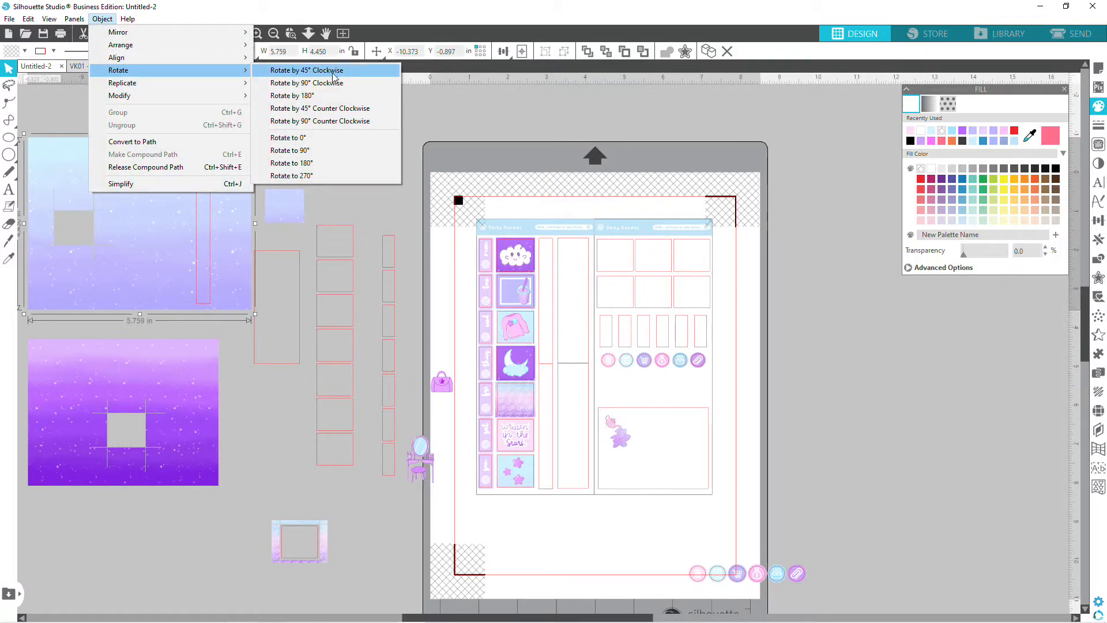
left_click(334, 82)
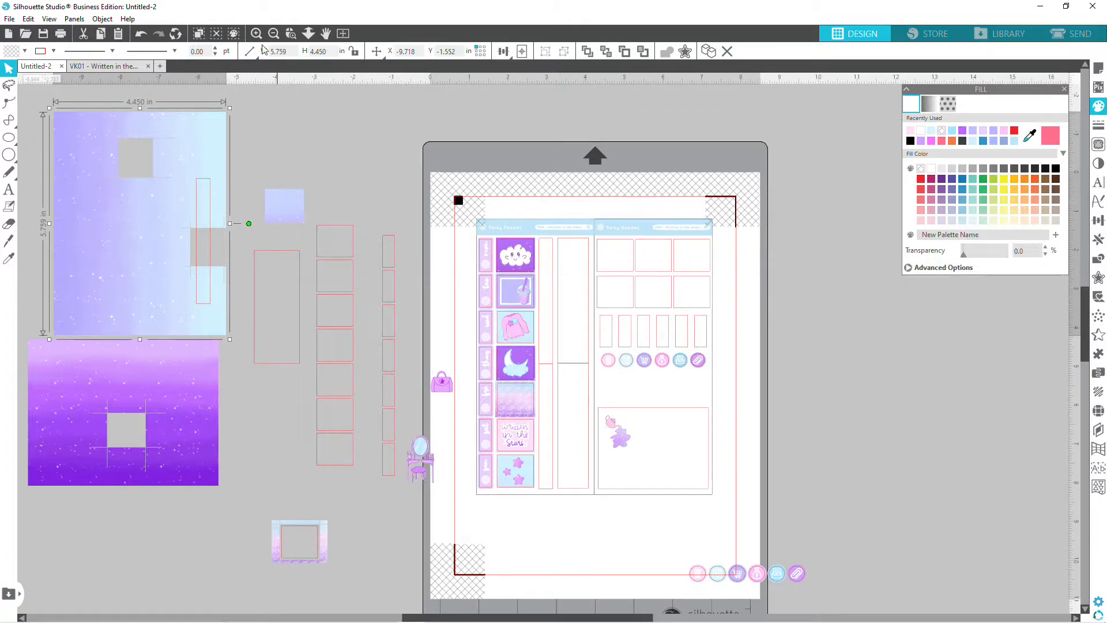
left_click(103, 19)
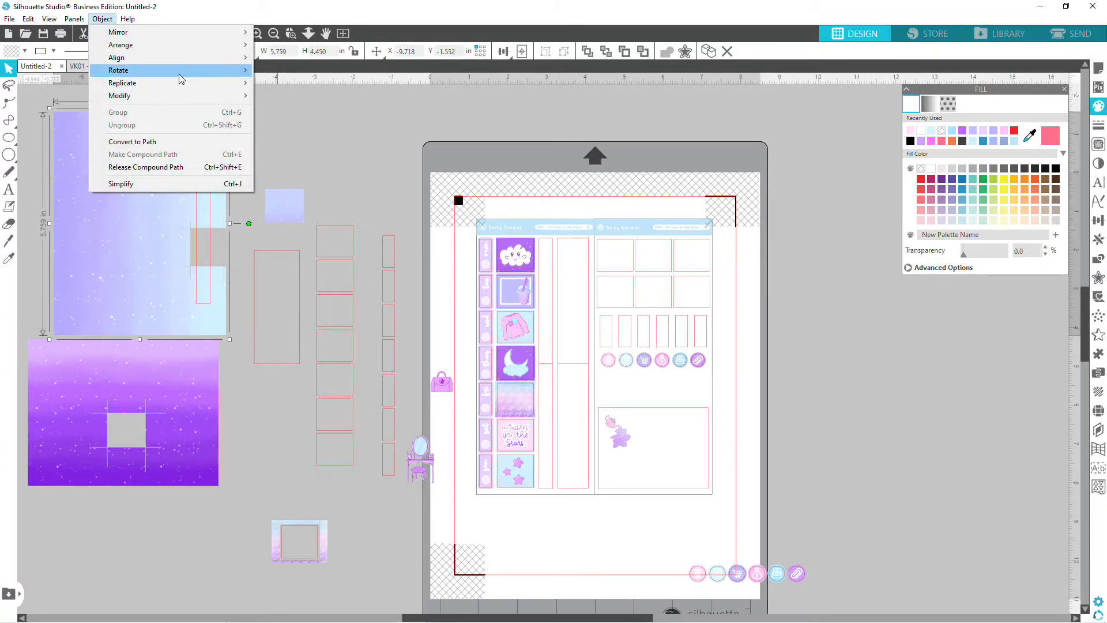
mouse_move(179, 75)
left_click(179, 322)
left_click_drag(131, 308, 262, 298)
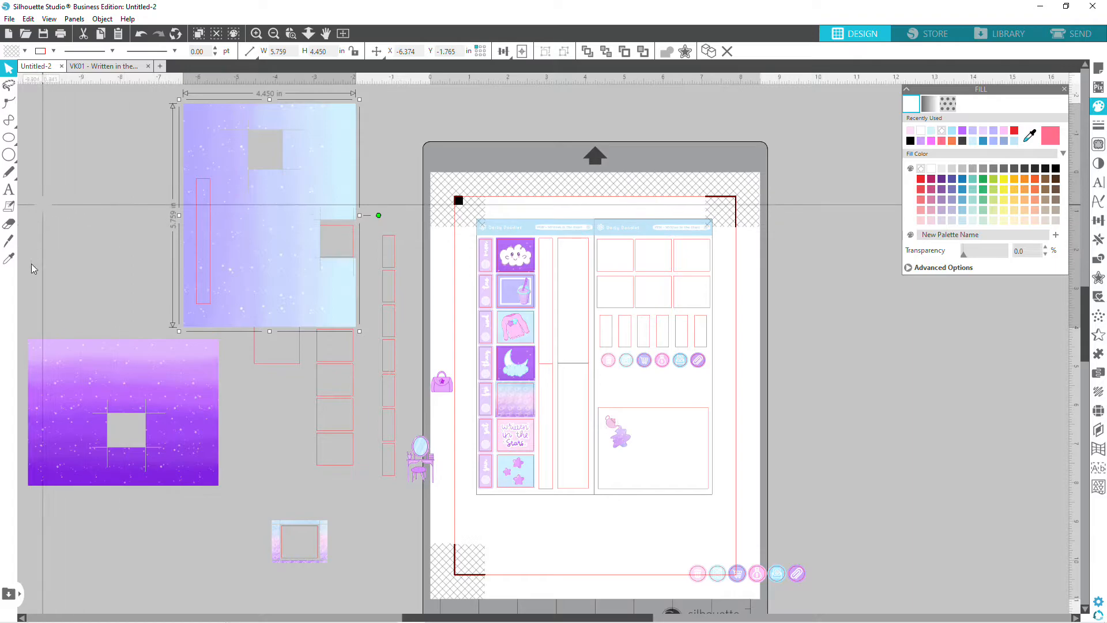
Cut a periwinkle strip about 3.33 × 0.46 in around the narrow outline with the Knife tool, and move it off the paper.
left_click(8, 223)
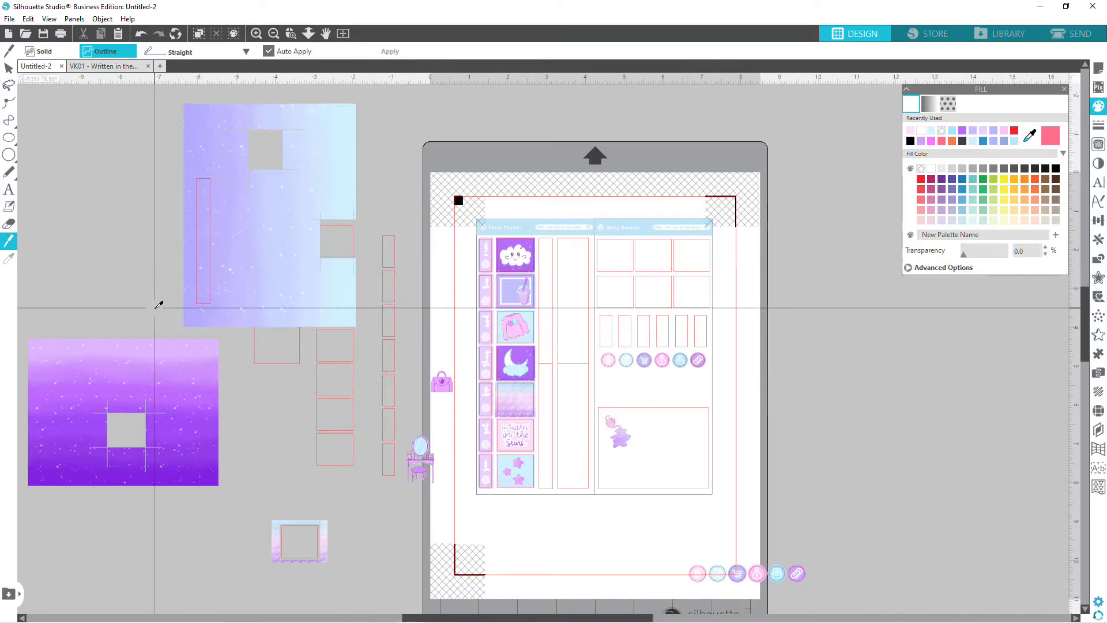
left_click_drag(158, 306, 244, 306)
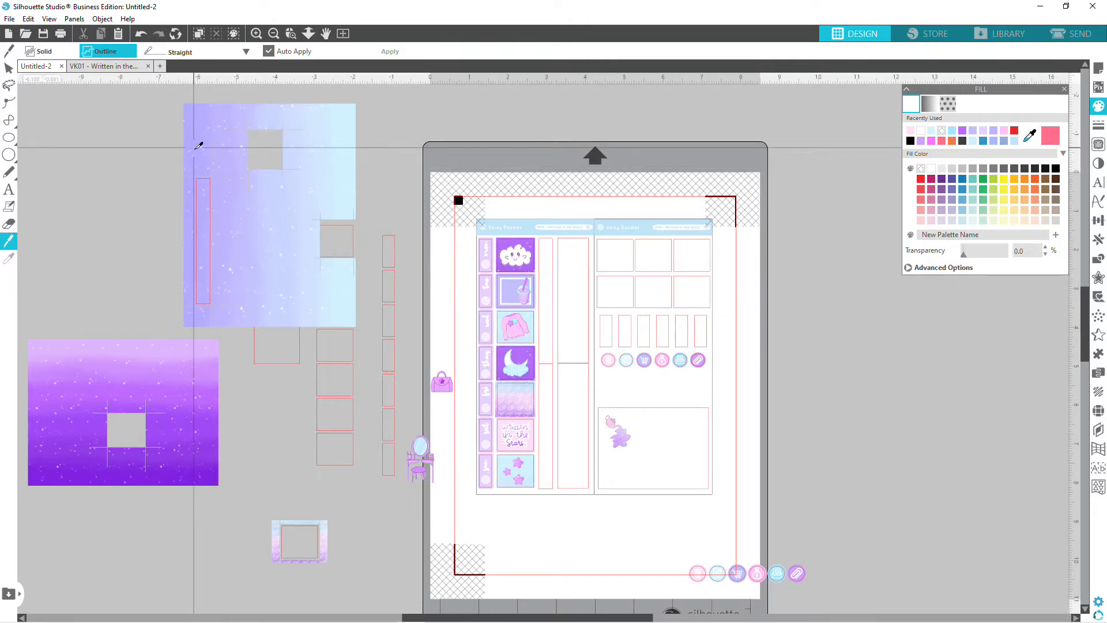
left_click(9, 69)
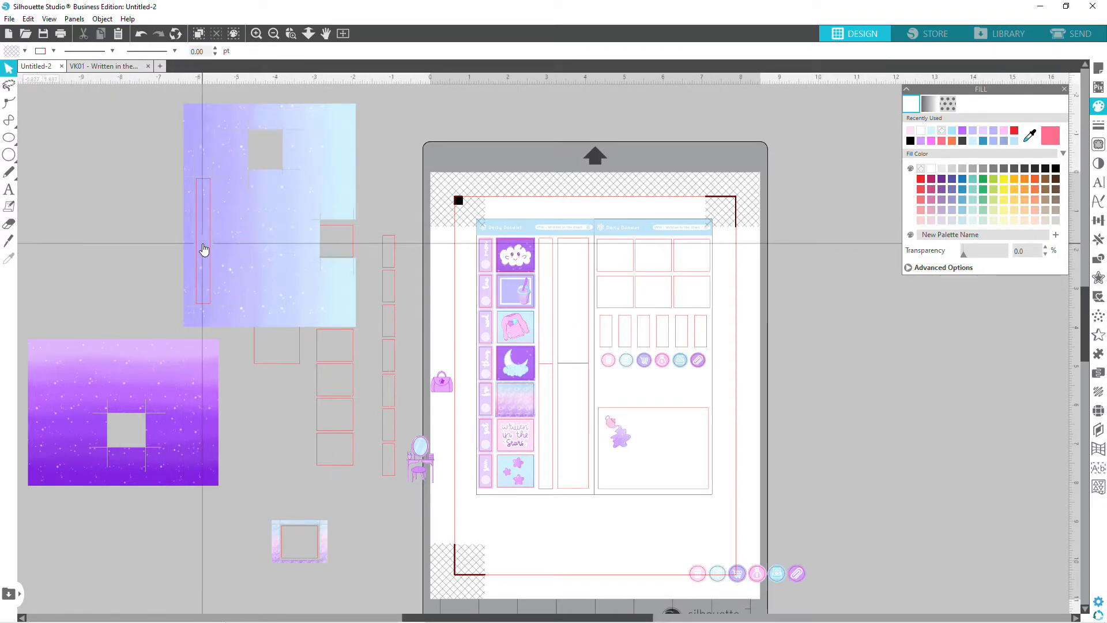
left_click(204, 248)
left_click_drag(204, 248, 909, 372)
Move the cut periwinkle strip onto the sticker sheet, over the narrow column beside the weekday boxes.
left_click(257, 34)
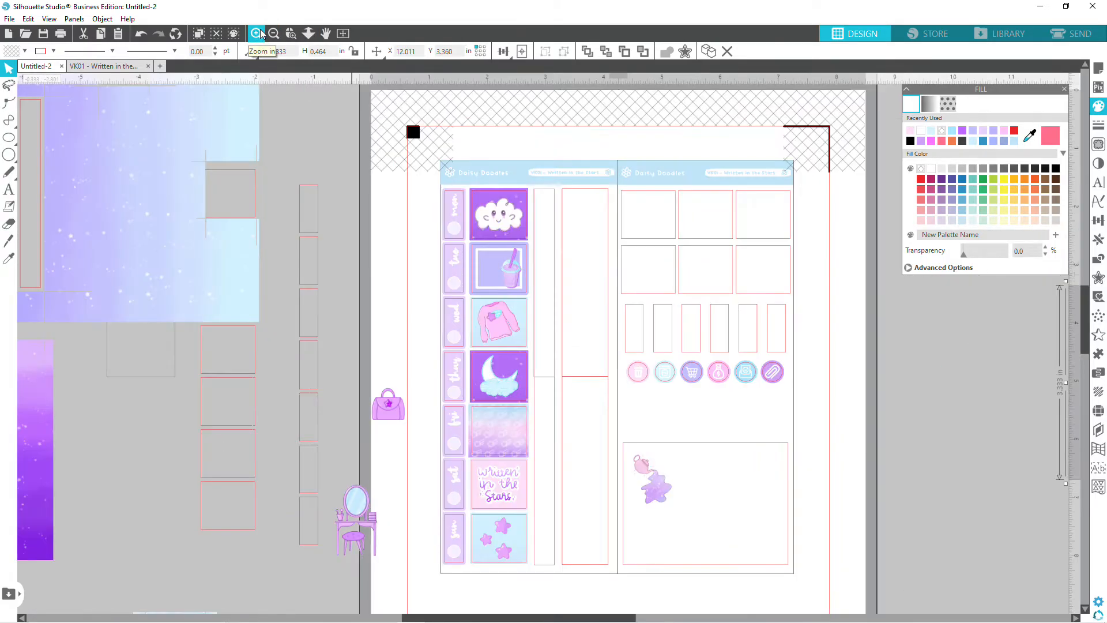
left_click(256, 33)
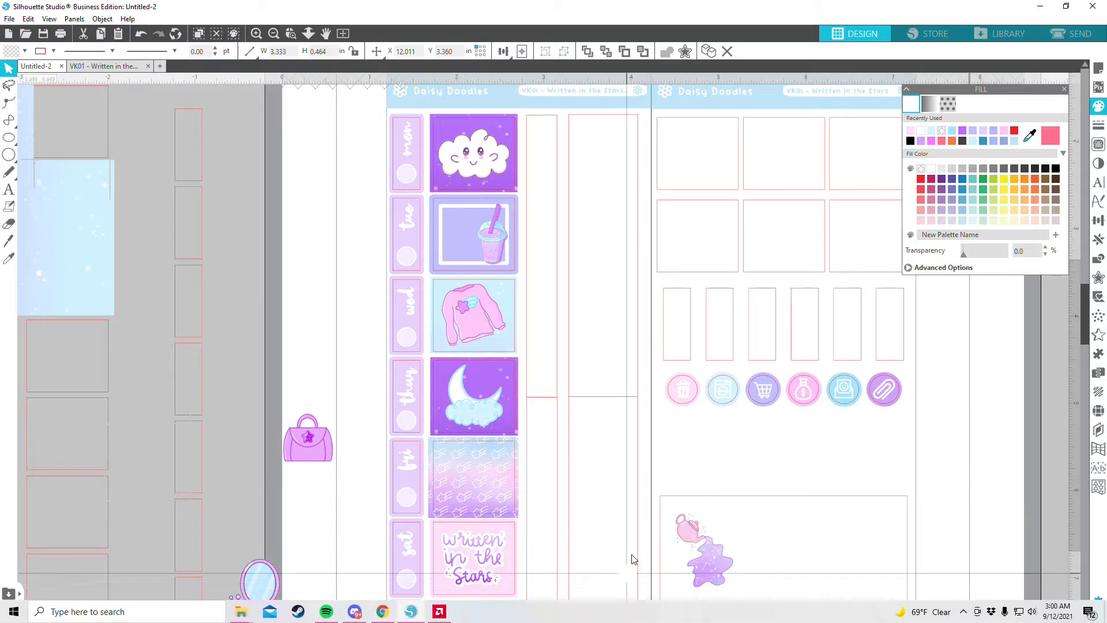
left_click_drag(627, 618, 782, 621)
left_click_drag(797, 421, 123, 379)
scroll(124, 378, "up", 1)
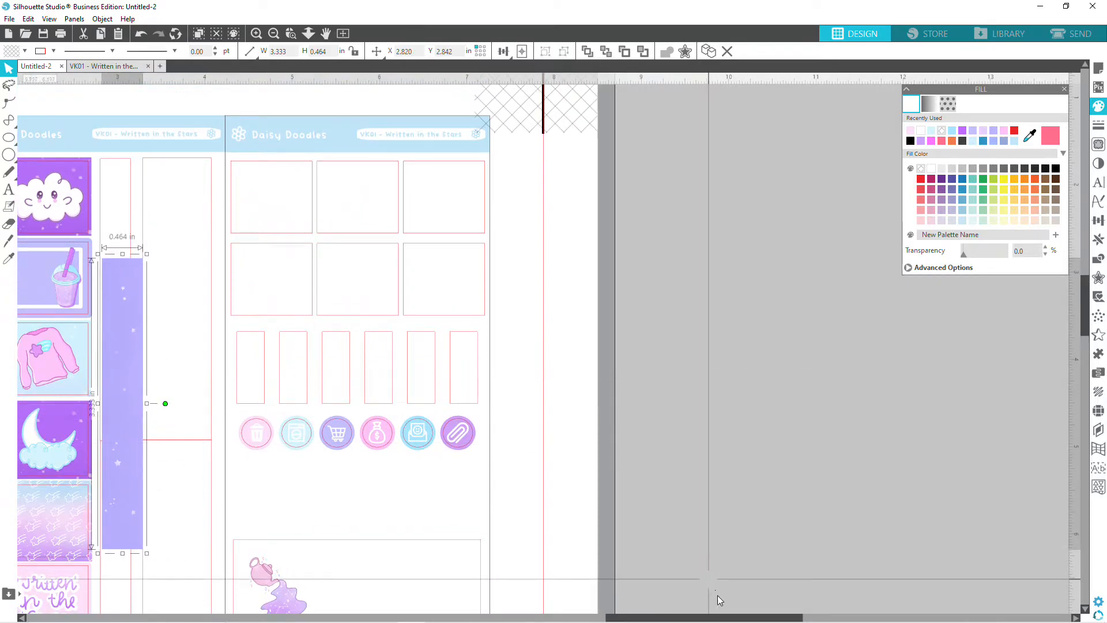
Duplicate the periwinkle strip and set the copy aside over the wide column.
left_click_drag(739, 620, 649, 620)
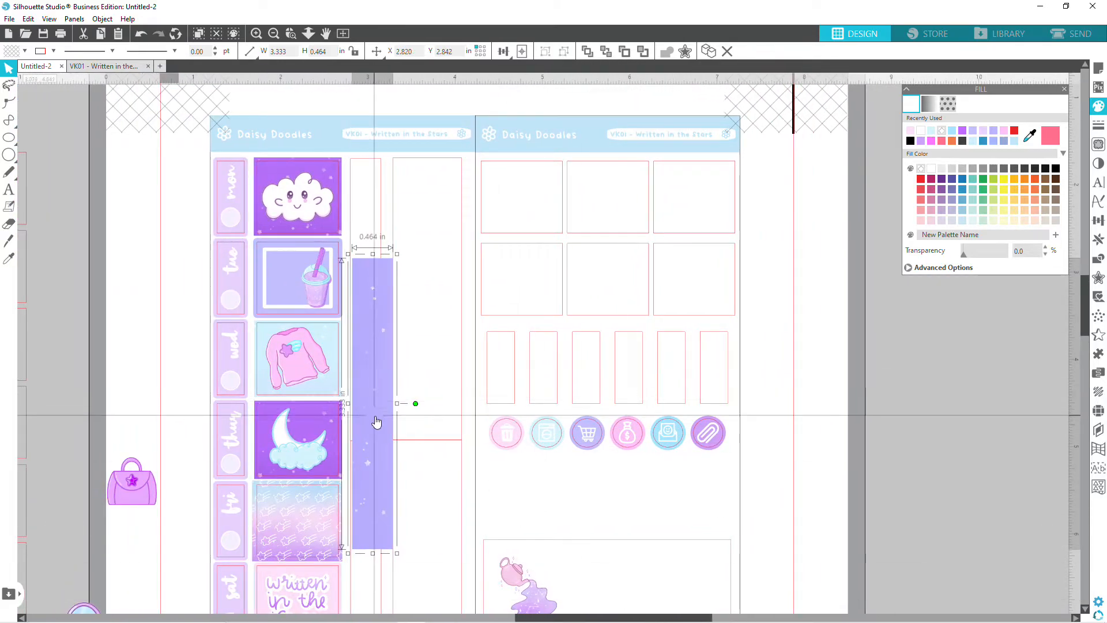
key("ctrl+v")
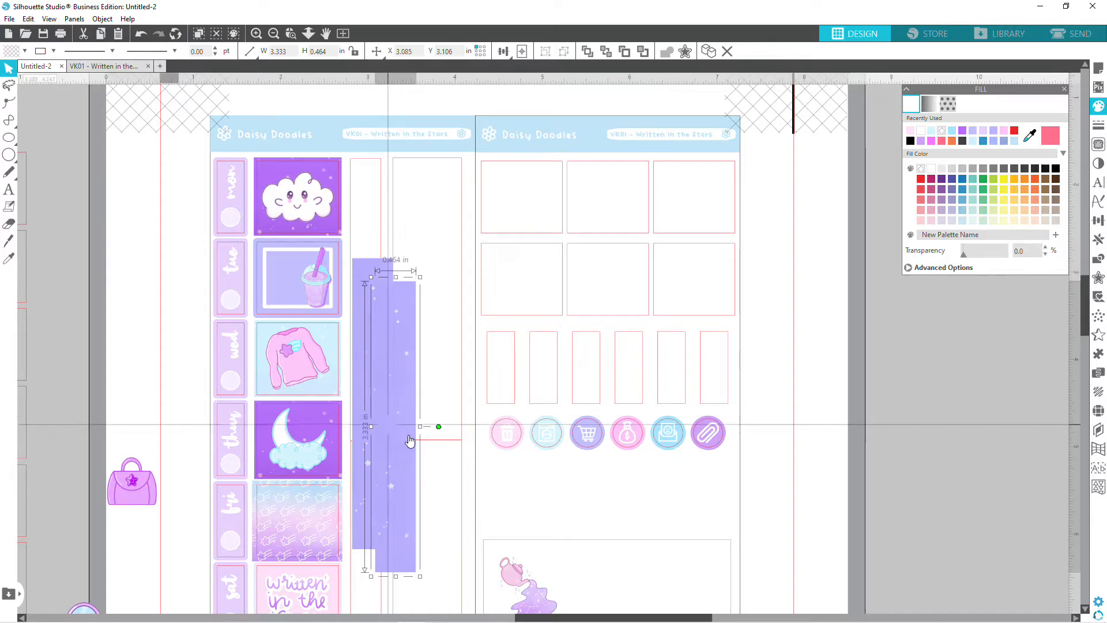
left_click_drag(402, 513, 461, 399)
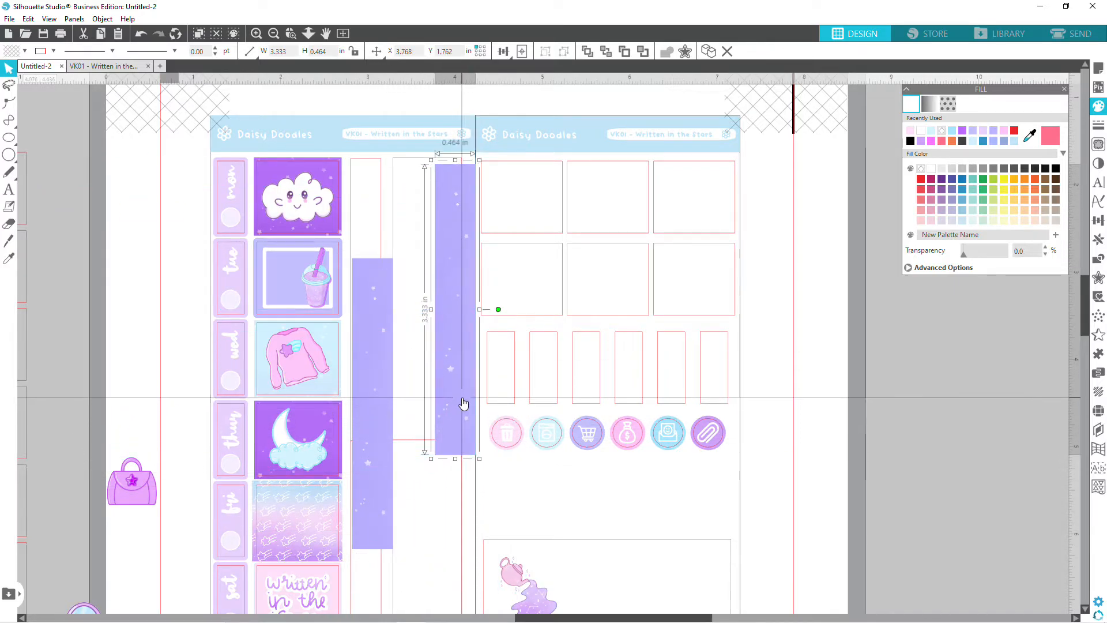
Fit the first periwinkle strip over the upper narrow column box, scaled to about 3.27 × 0.46 in, and send it to the back.
scroll(462, 403, "down", 3)
left_click_drag(377, 420, 371, 336)
scroll(372, 351, "up", 1)
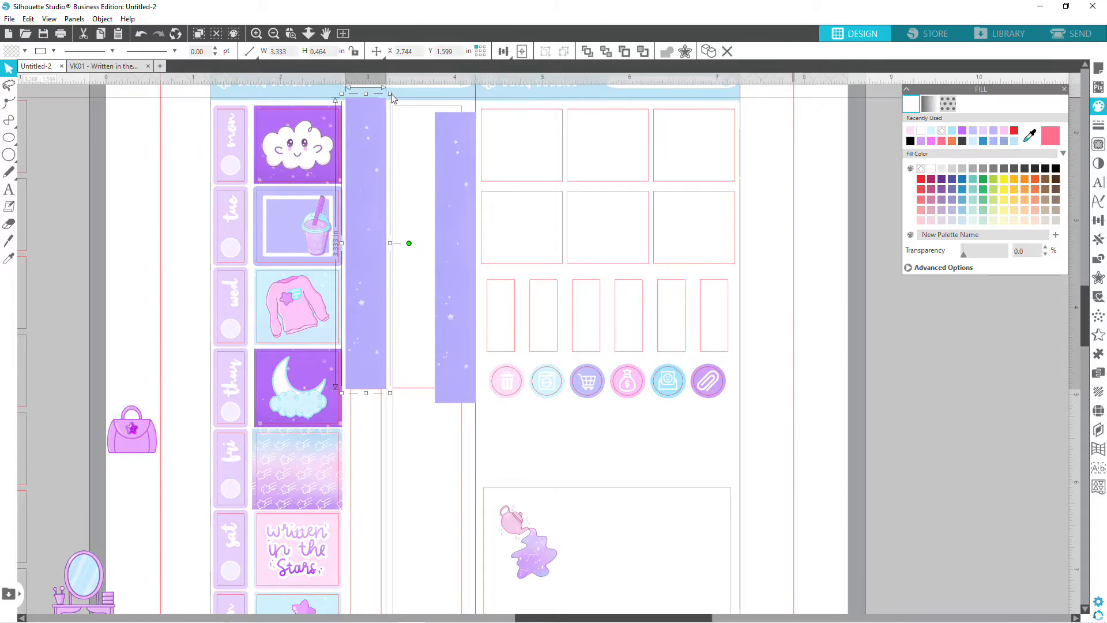
left_click_drag(392, 102, 392, 104)
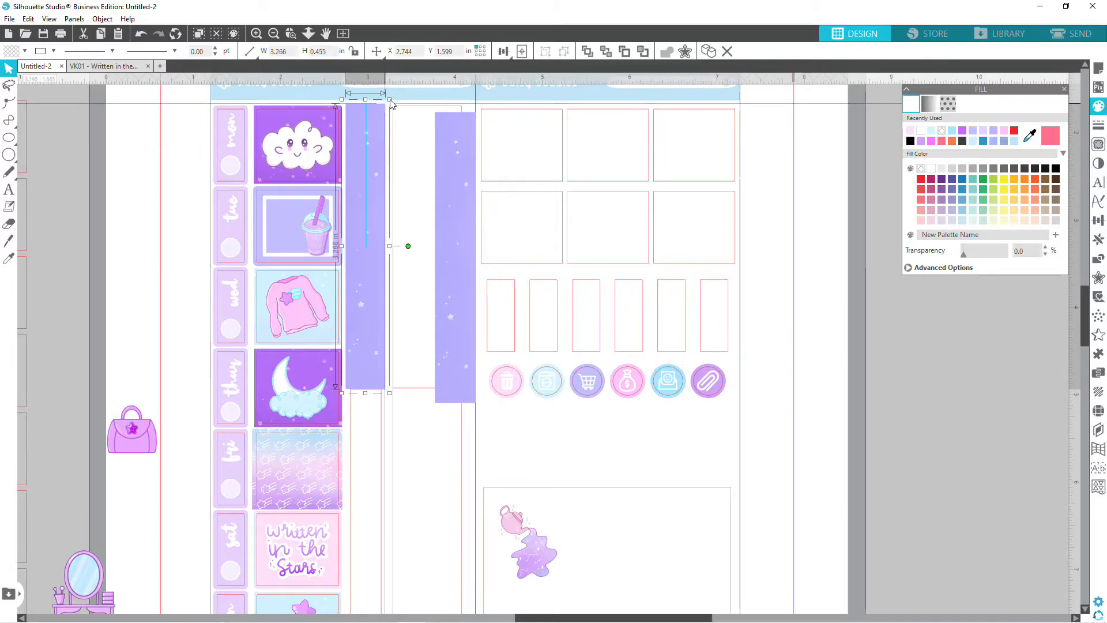
right_click(372, 123)
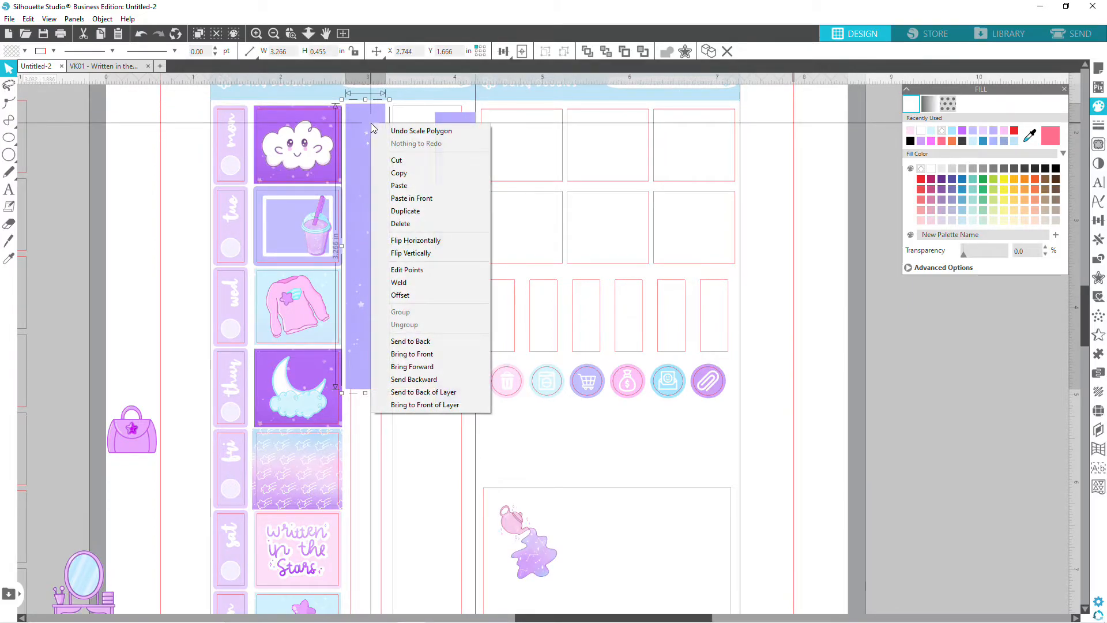
left_click(423, 341)
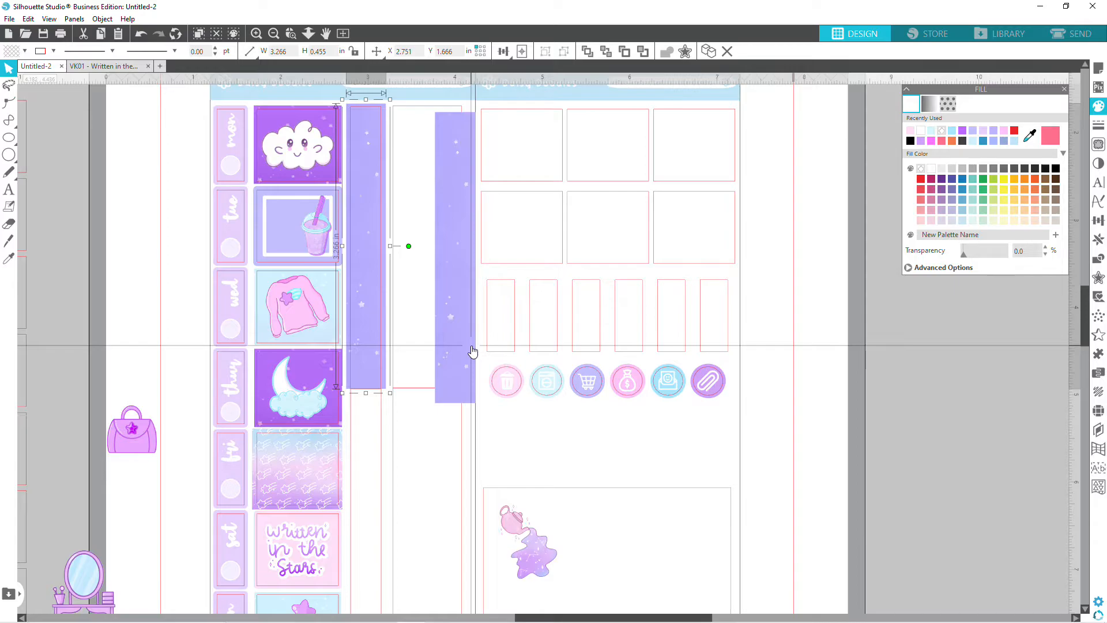
Place the duplicate strip over the lower narrow column box, scale it to about 3.23 × 0.45 in, and send it to the back.
left_click_drag(457, 348, 370, 511)
scroll(416, 455, "down", 8)
scroll(415, 457, "down", 2)
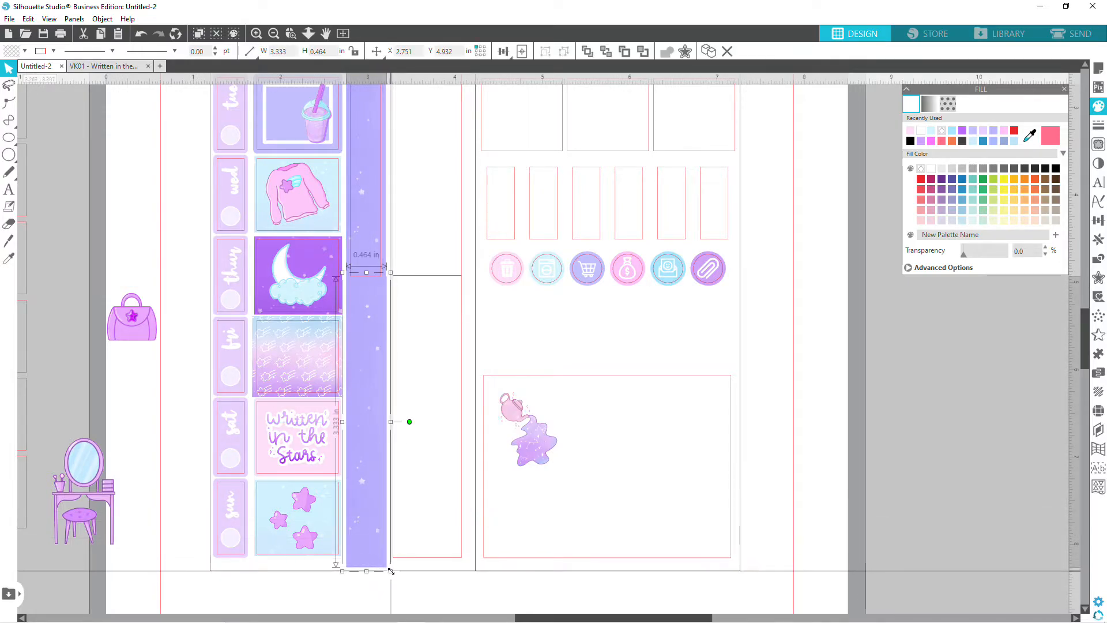
left_click_drag(391, 571, 390, 568)
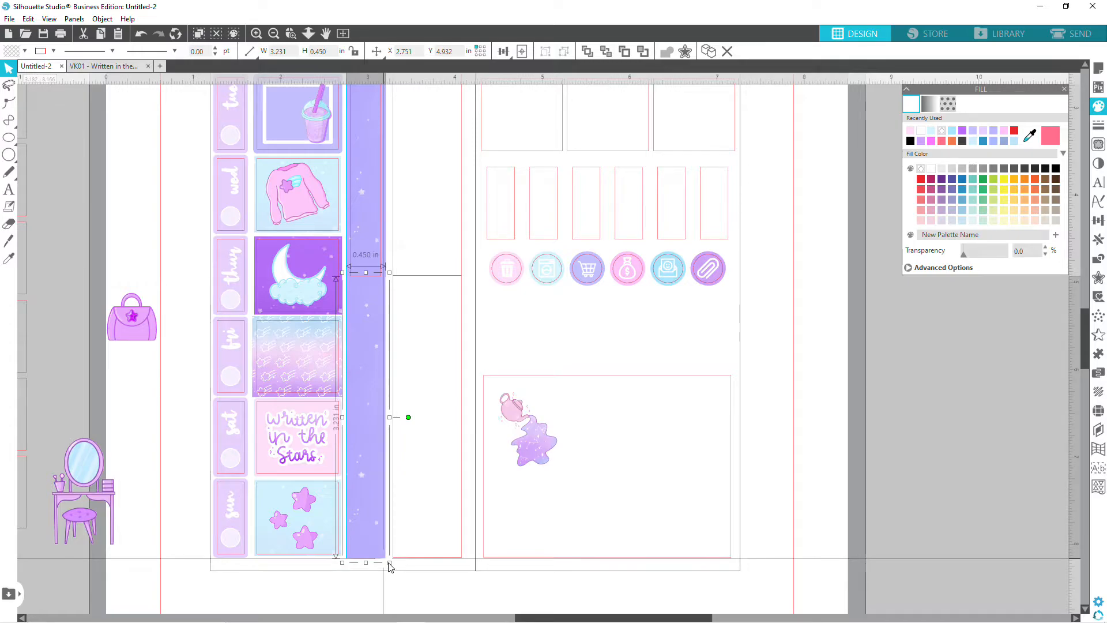
right_click(367, 475)
left_click(461, 396)
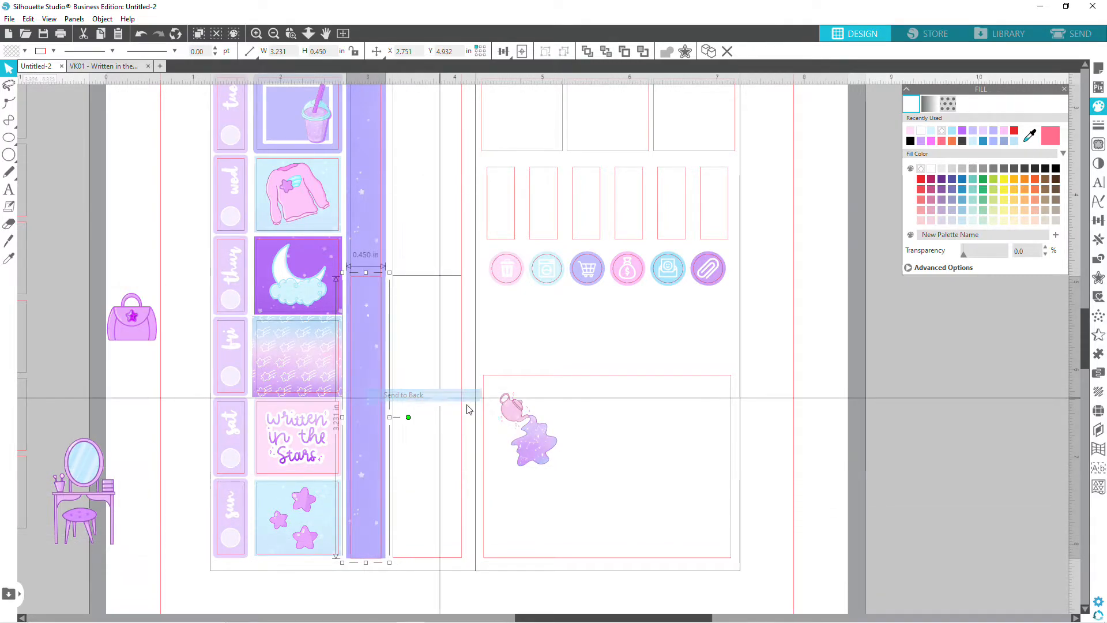
Stretch the lower periwinkle strip to about 3.27 in long to cover the bottom edge of its box, and deselect it.
left_click(345, 528)
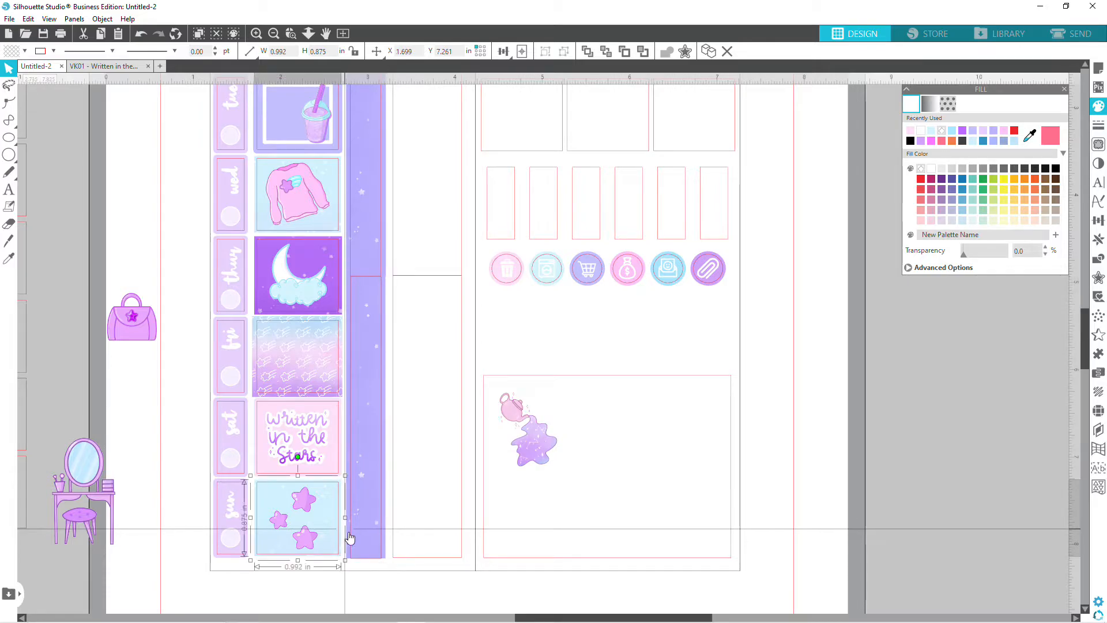
left_click(386, 548)
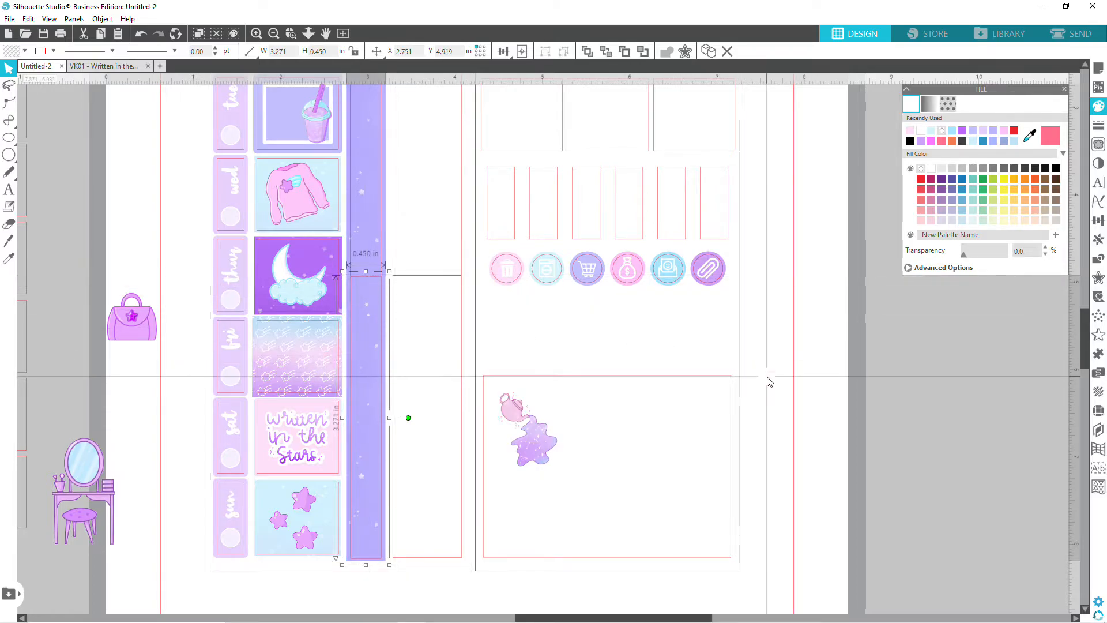
left_click(763, 393)
scroll(425, 425, "up", 3)
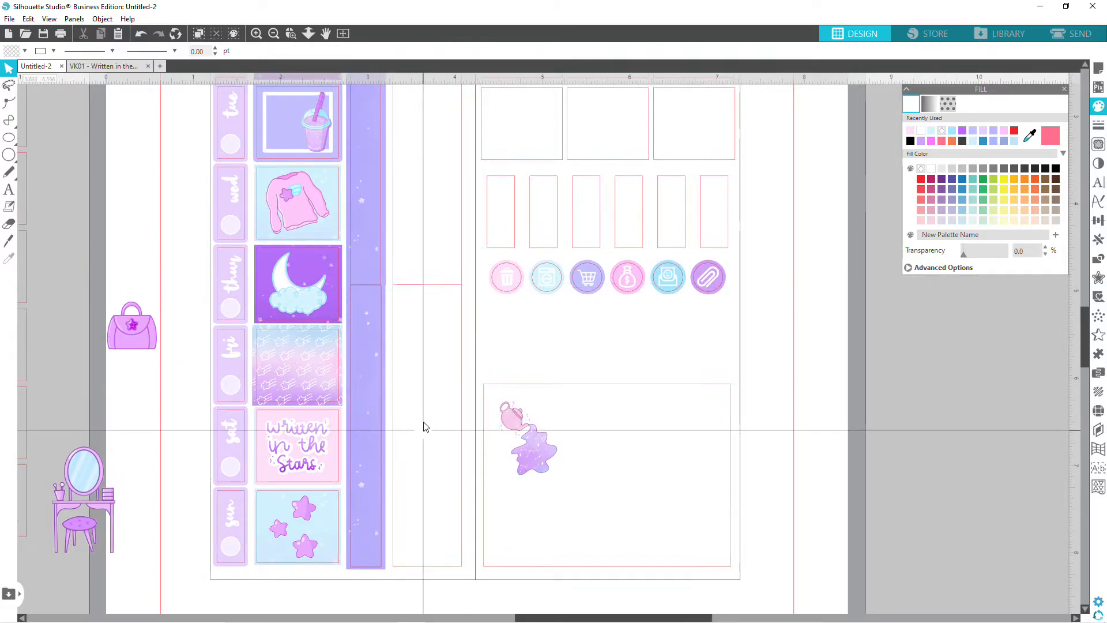
Widen the lower periwinkle strip to about 0.456 in and deselect it.
scroll(424, 427, "up", 5)
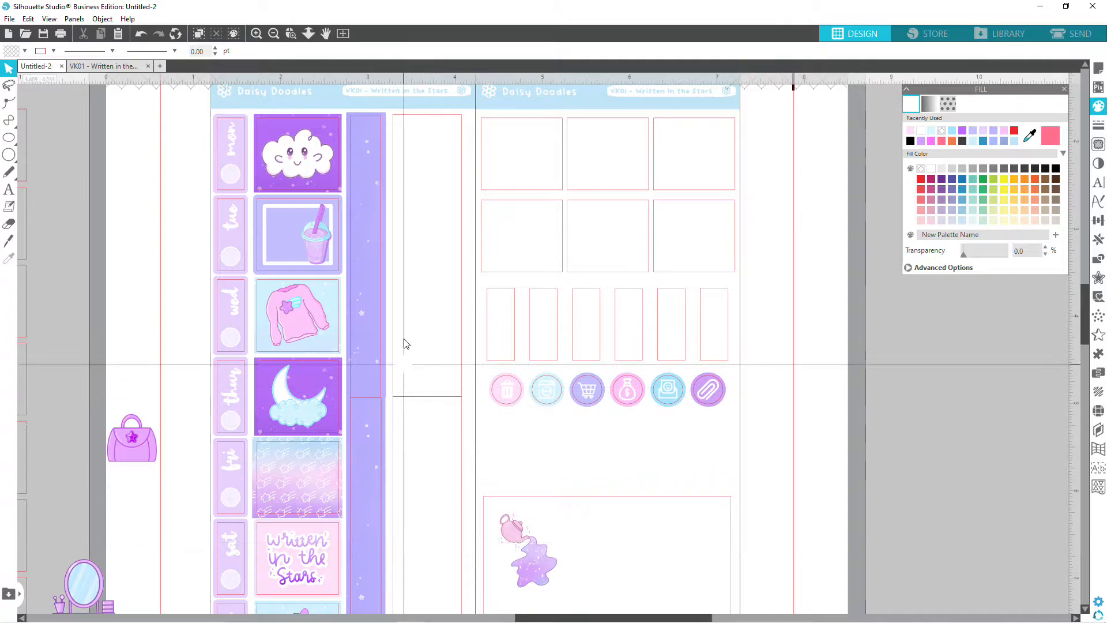
scroll(422, 428, "down", 7)
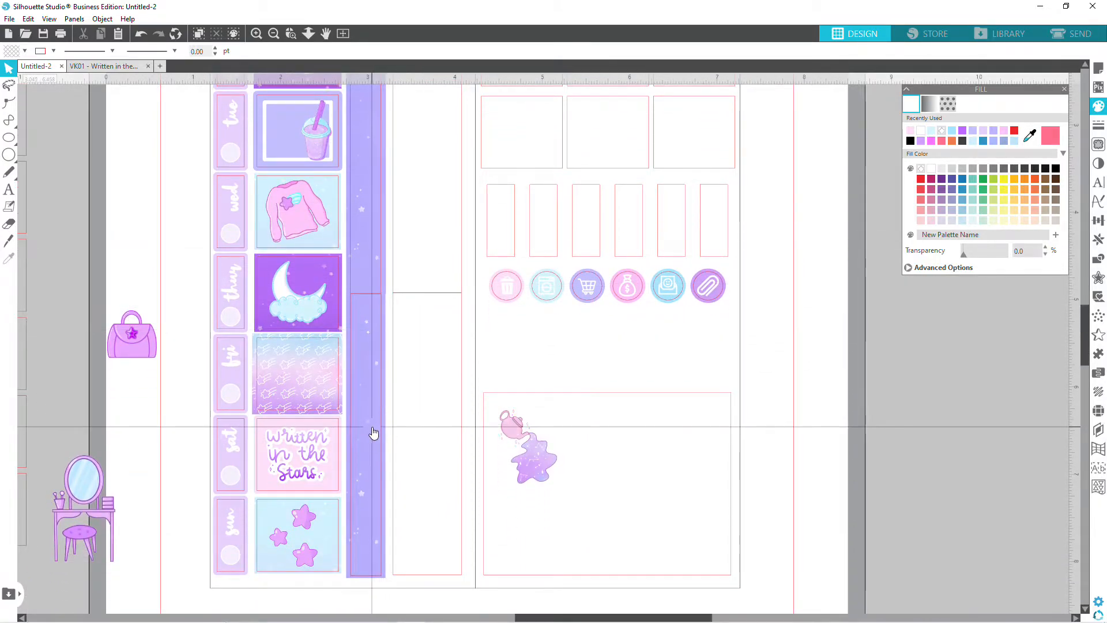
left_click(388, 443)
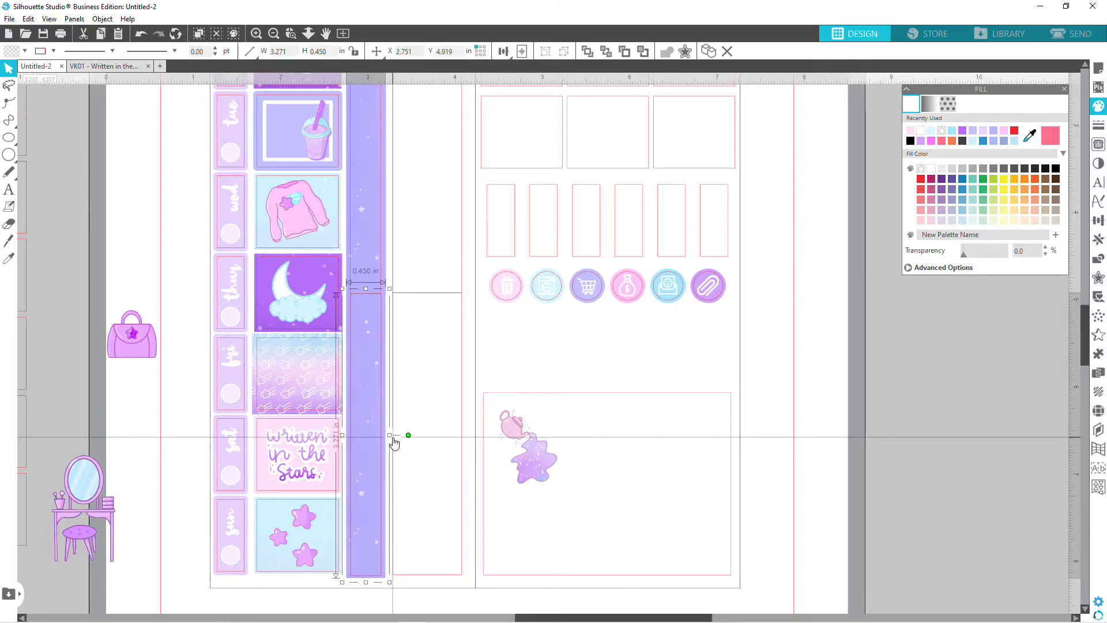
left_click_drag(390, 437, 388, 438)
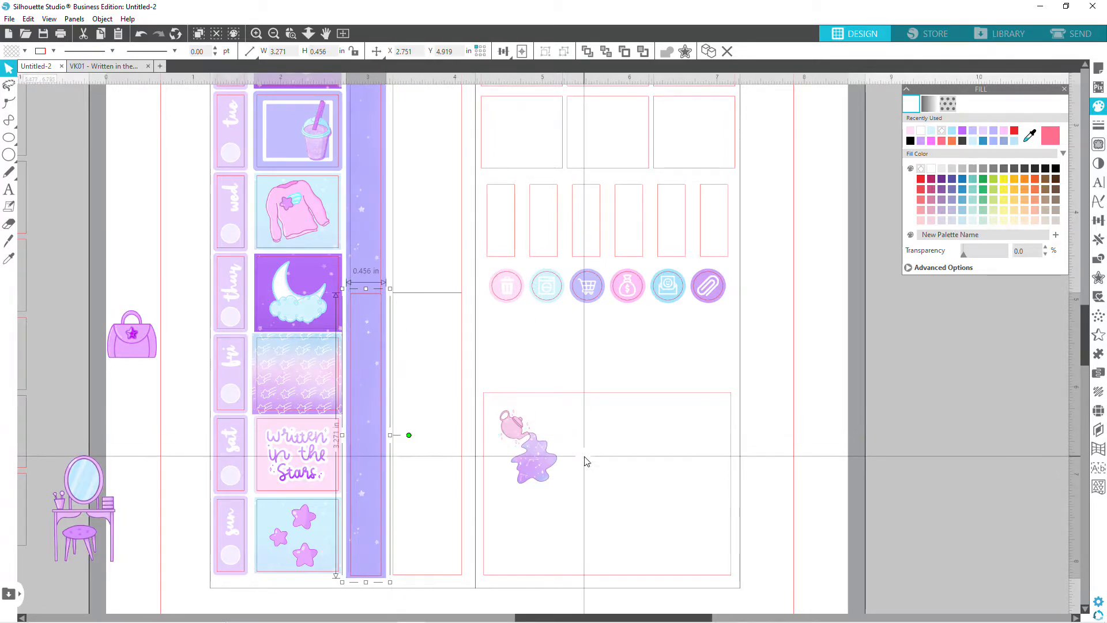
left_click(710, 367)
scroll(441, 444, "up", 3)
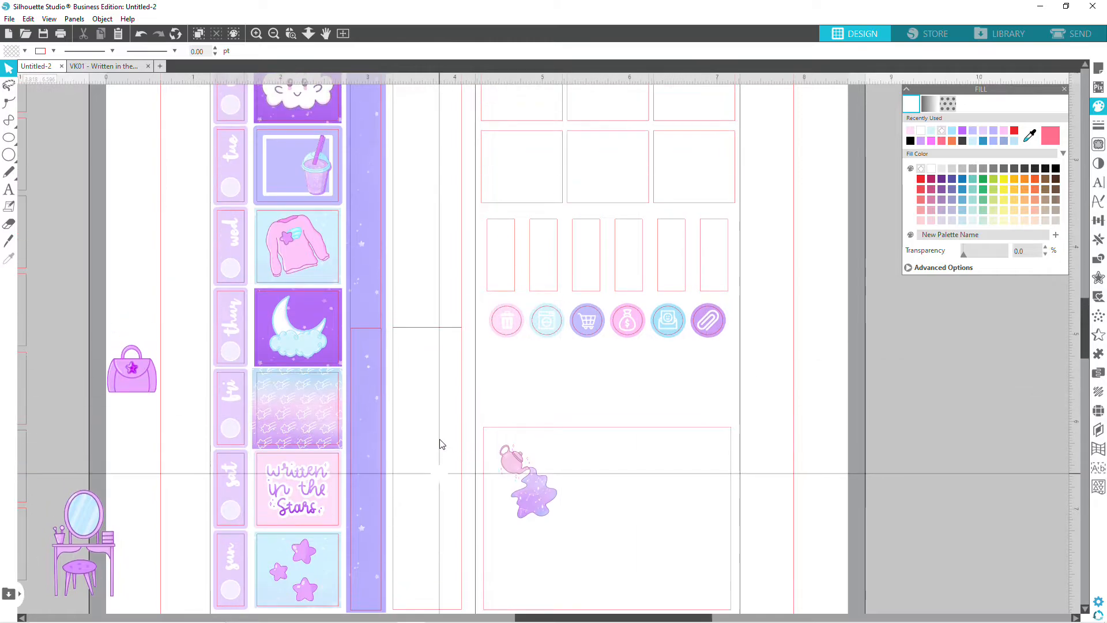
scroll(441, 444, "up", 2)
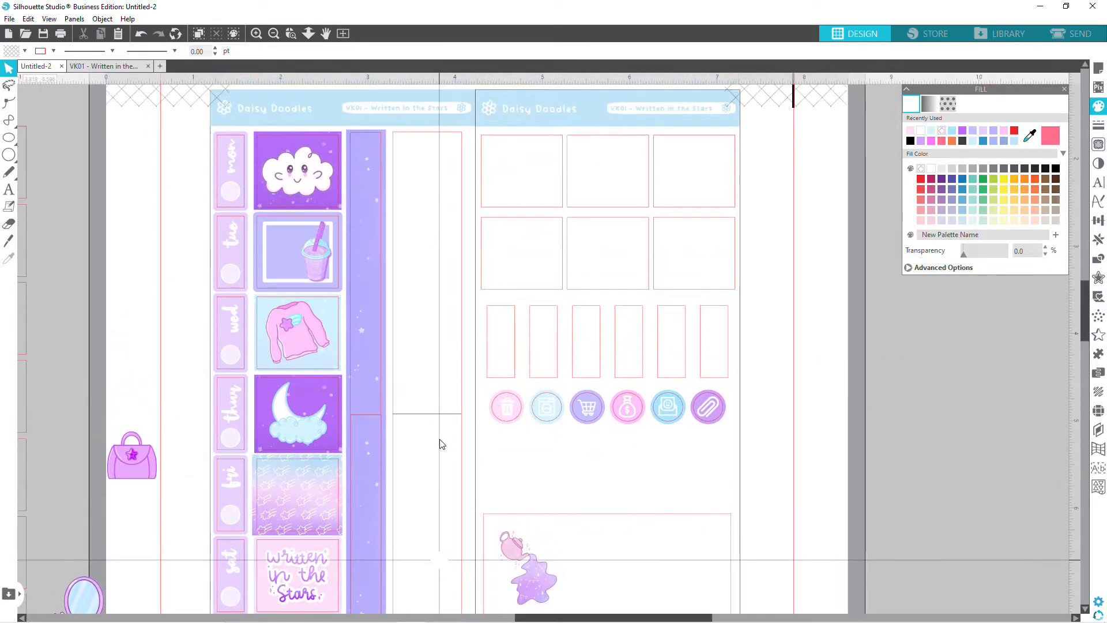
scroll(442, 444, "down", 5)
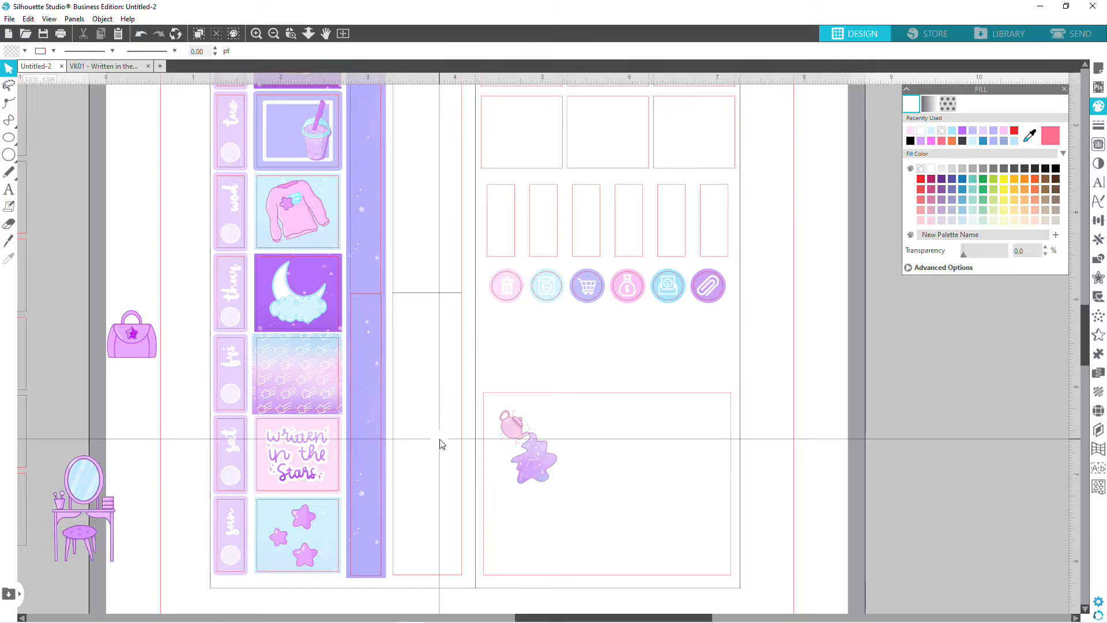
scroll(441, 444, "up", 5)
scroll(441, 444, "down", 2)
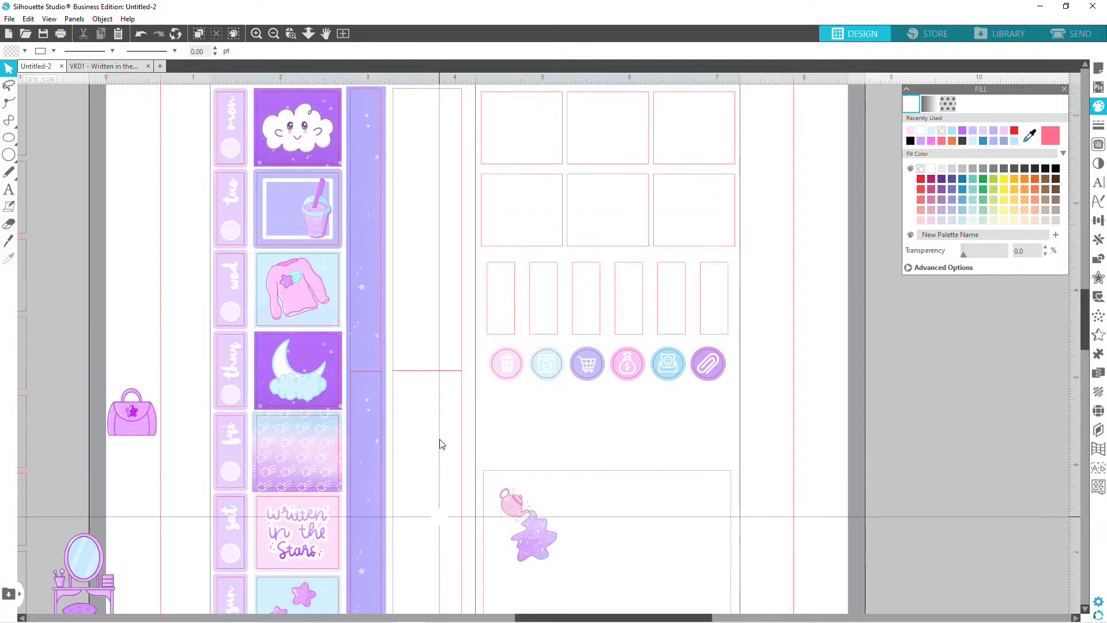
scroll(442, 444, "down", 3)
scroll(441, 444, "up", 6)
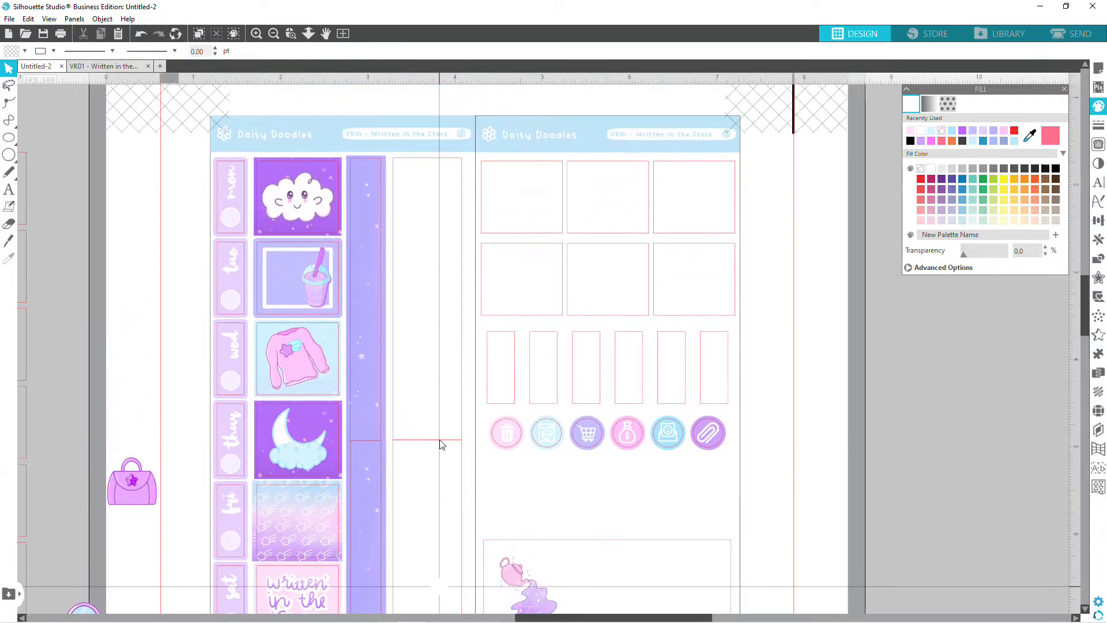
Make a copy of the upper wide column box and place it over the purple starry background outside the page.
left_click(393, 233)
key("i")
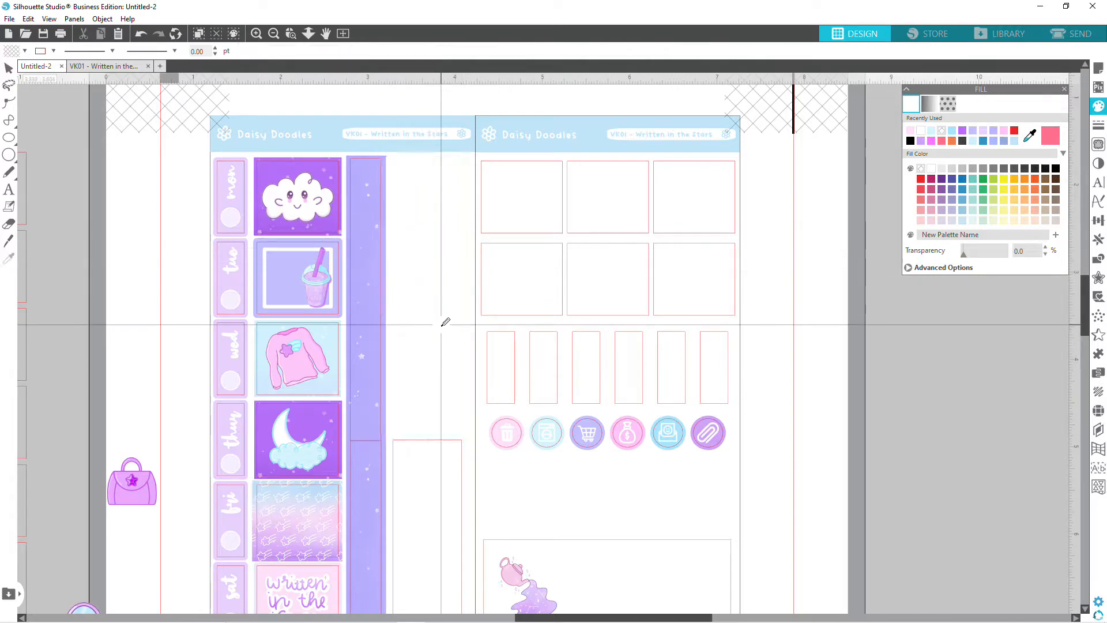
key("ctrl+z")
key("ctrl+z")
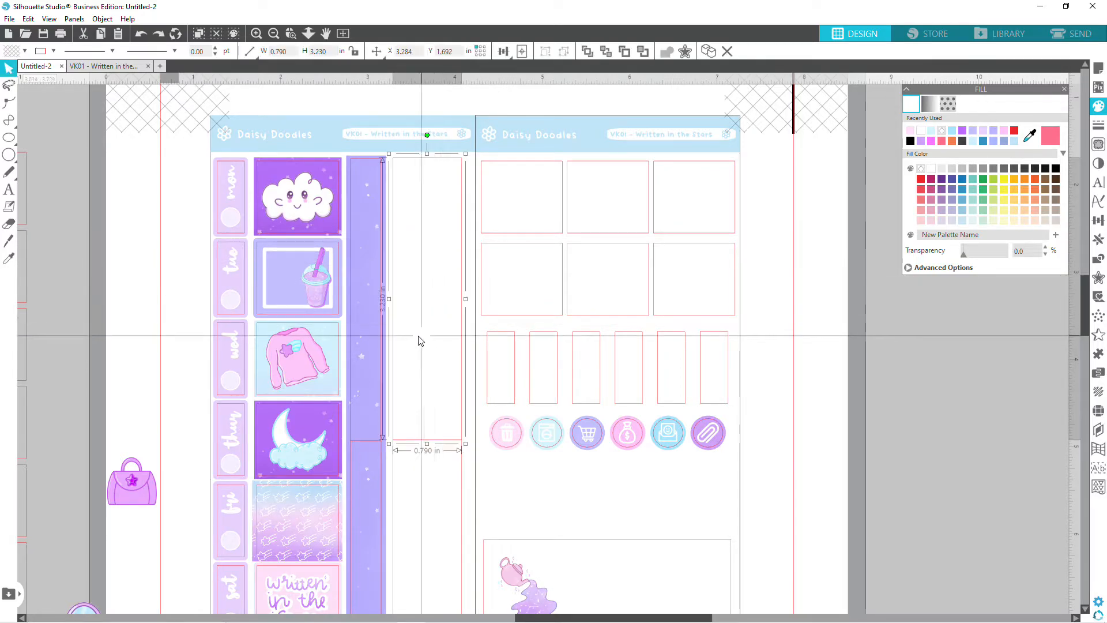
key("ctrl+v")
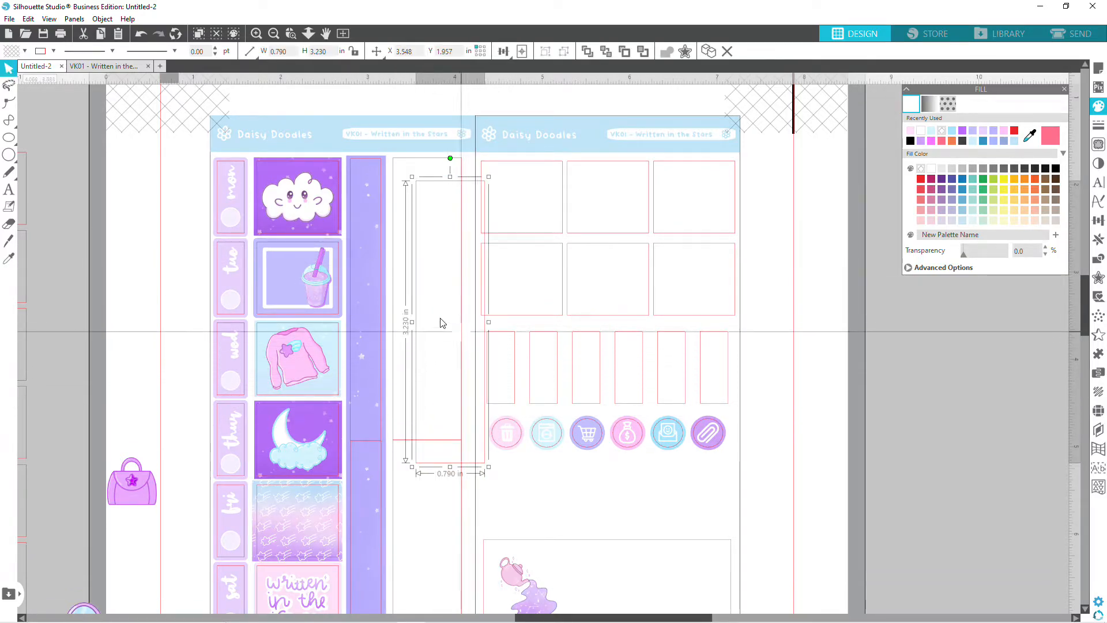
left_click_drag(411, 345, 854, 411)
left_click(274, 34)
left_click(274, 34)
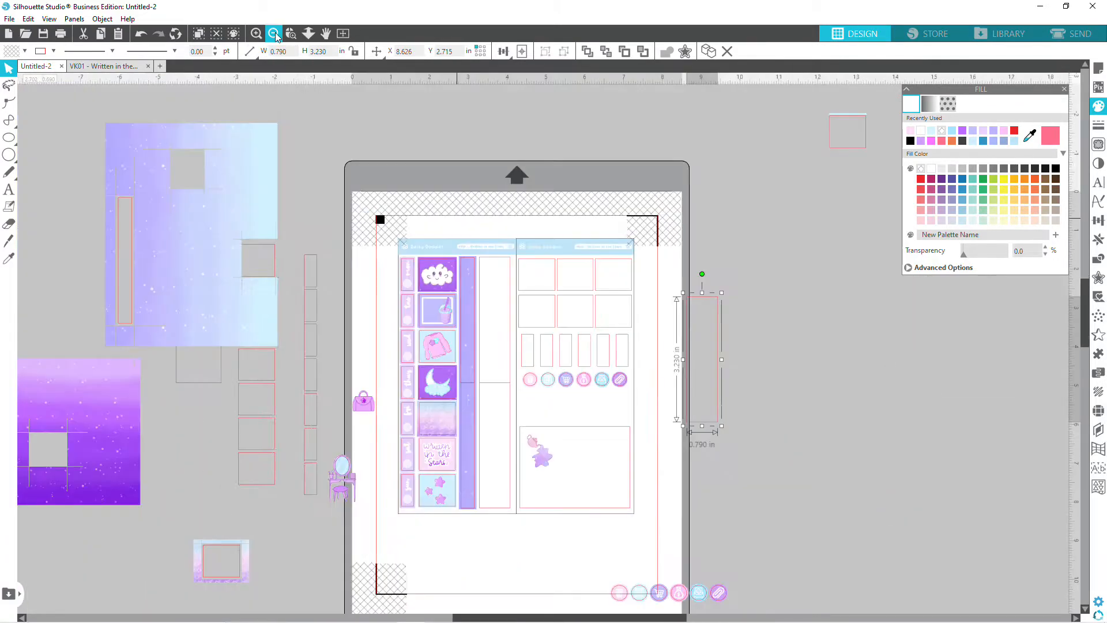
left_click_drag(721, 388, 130, 449)
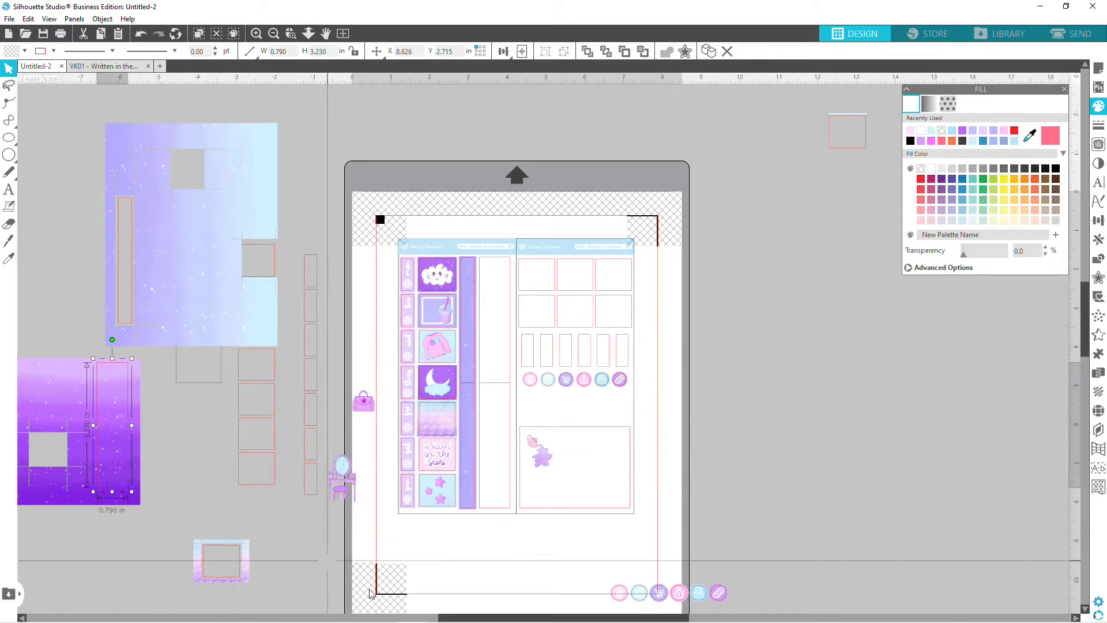
Delete the stray leftover objects in the empty workspace below the starry backgrounds.
left_click_drag(512, 617, 423, 617)
left_click_drag(438, 568, 456, 587)
left_click(397, 560)
left_click(411, 516)
key("Delete")
key("Delete")
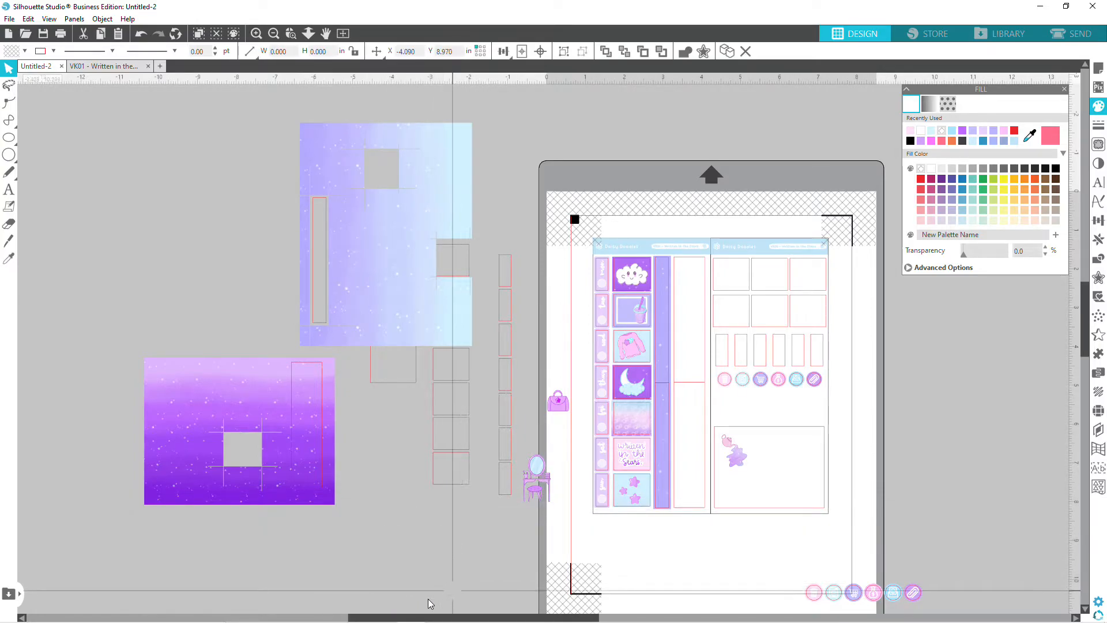
Bring the "star vellum" image from the Art folder into the workspace beside the other starry backgrounds.
left_click(224, 599)
left_click_drag(973, 323, 171, 354)
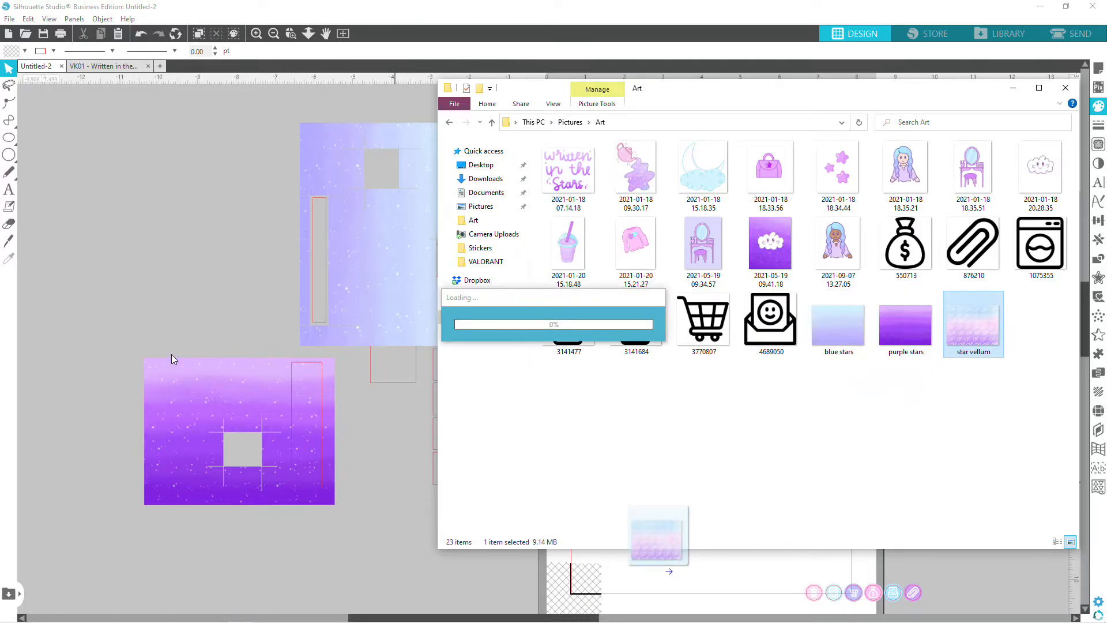
left_click_drag(171, 354, 167, 280)
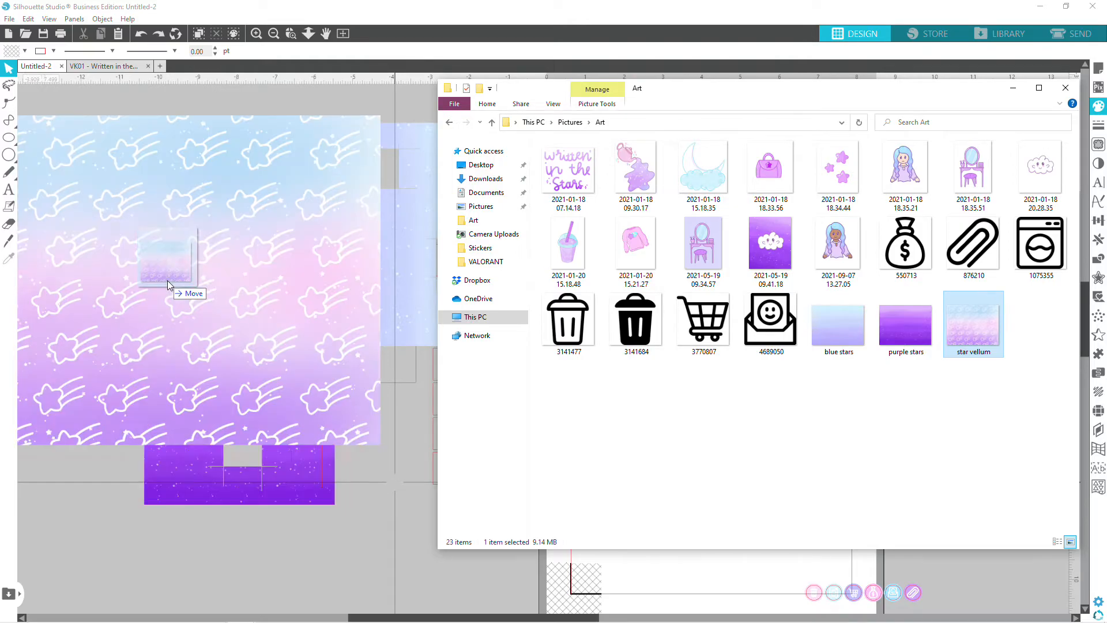
left_click(408, 389)
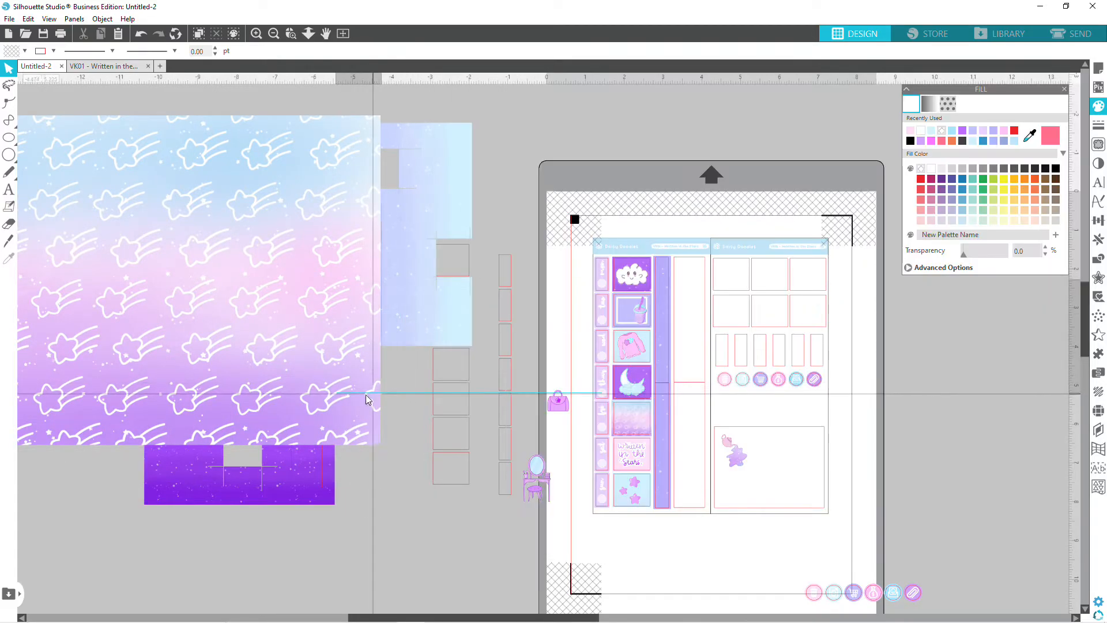
Send the large empty outline beside the star vellum to the back, and move it and the purple background out of the way.
right_click(408, 447)
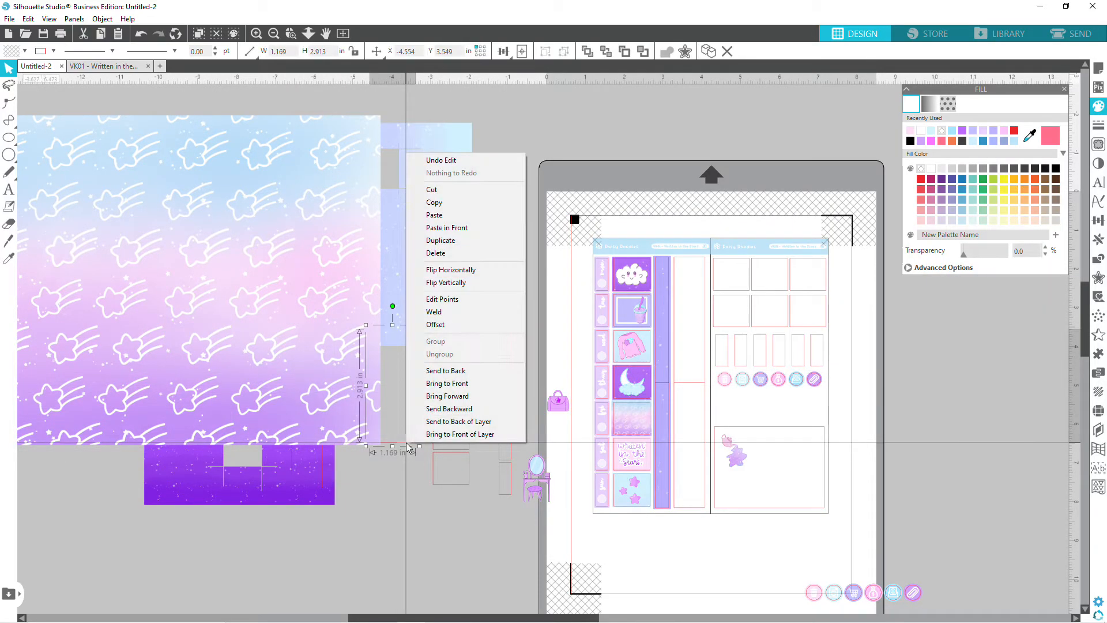
left_click(432, 371)
left_click_drag(399, 444, 383, 573)
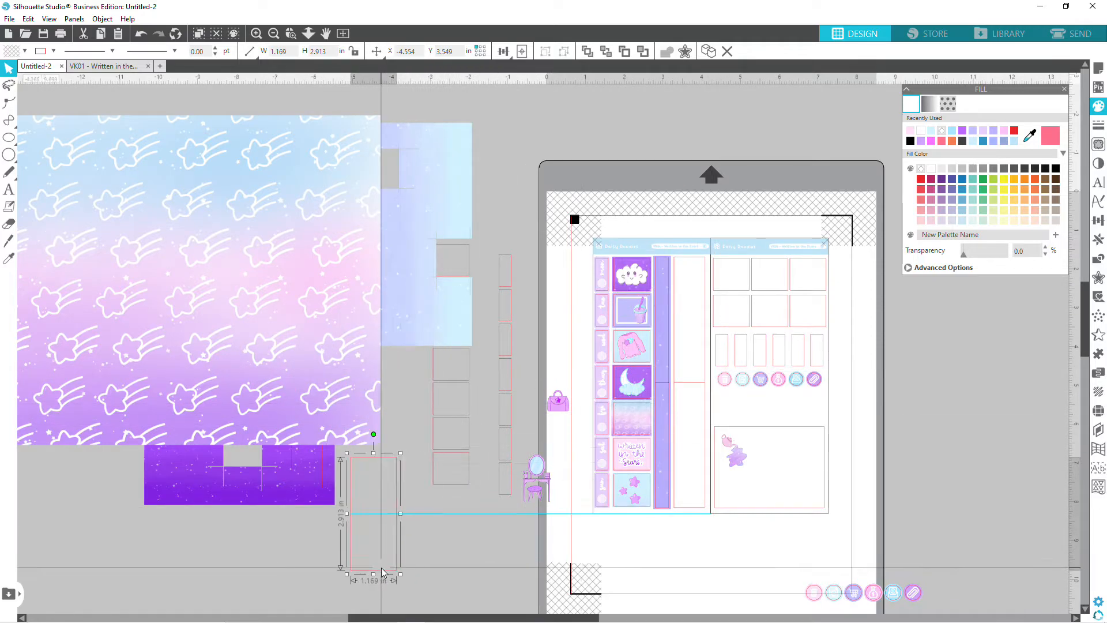
left_click_drag(357, 420, 333, 335)
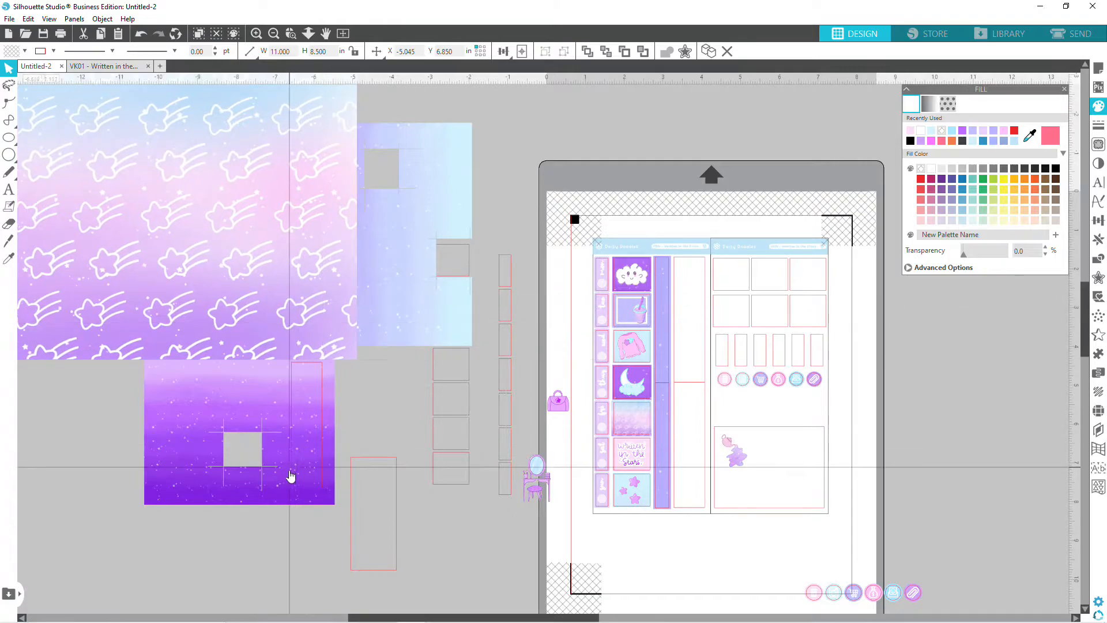
left_click_drag(353, 511, 40, 613)
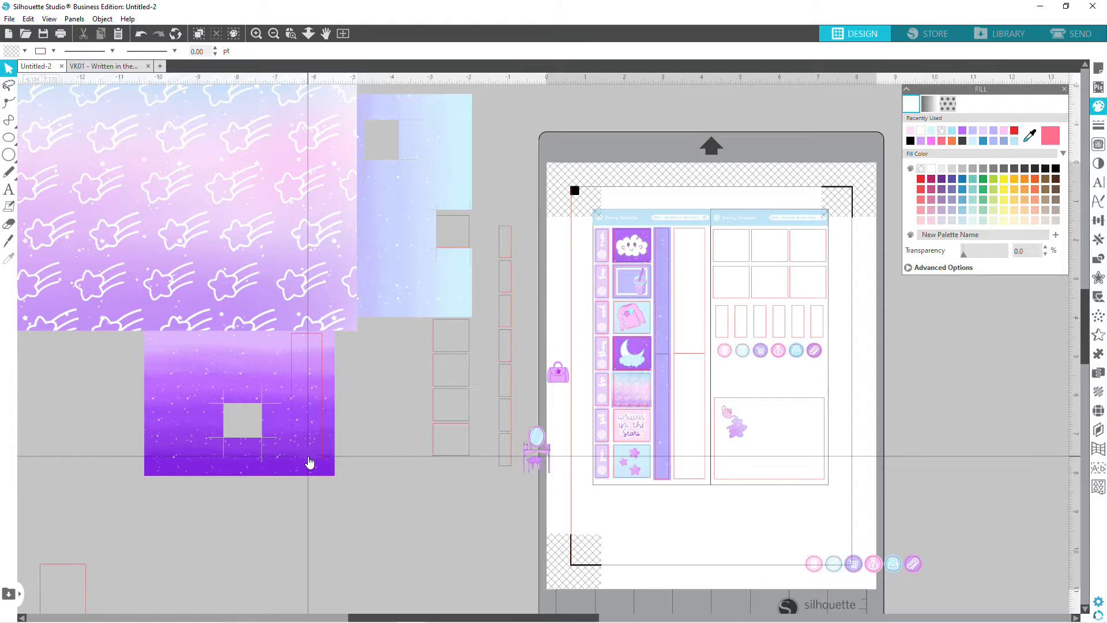
left_click_drag(250, 459, 73, 596)
Bring the wide column box copy to the front and slide the star vellum background beneath it.
left_click_drag(306, 466, 328, 454)
right_click(328, 454)
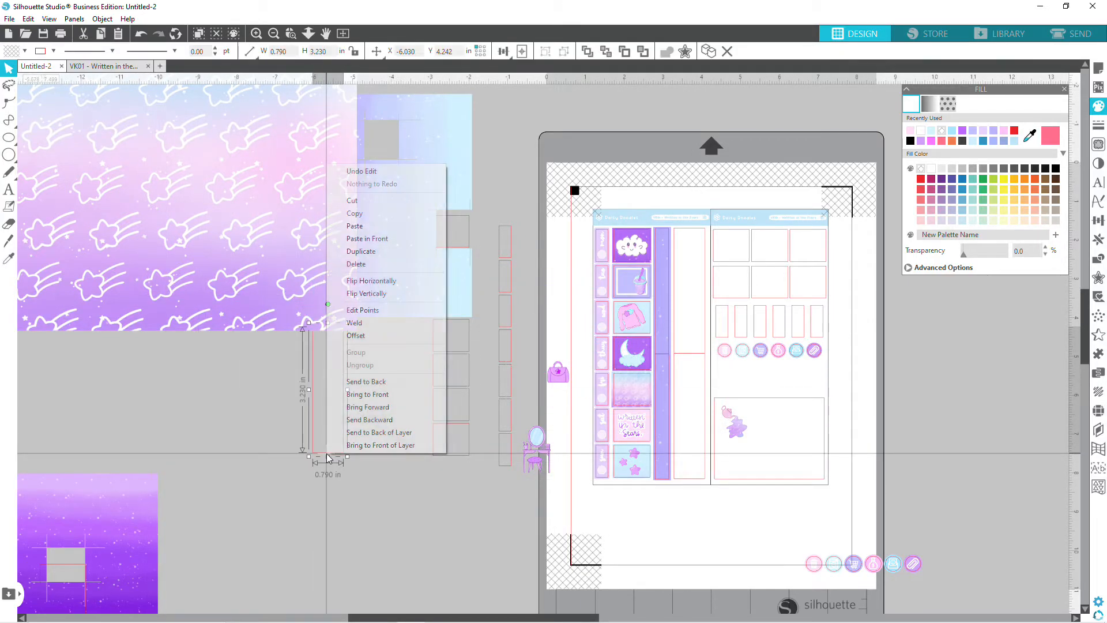
left_click(379, 395)
left_click_drag(219, 255, 229, 438)
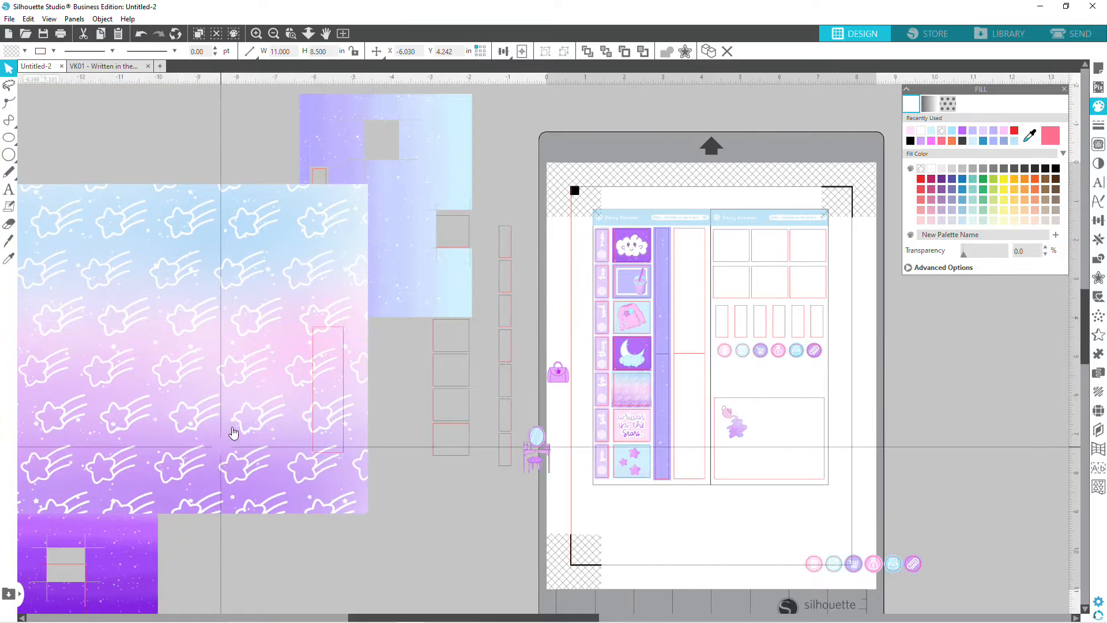
Rotate the star vellum background 90° clockwise and reposition it in the open workspace.
left_click(238, 396)
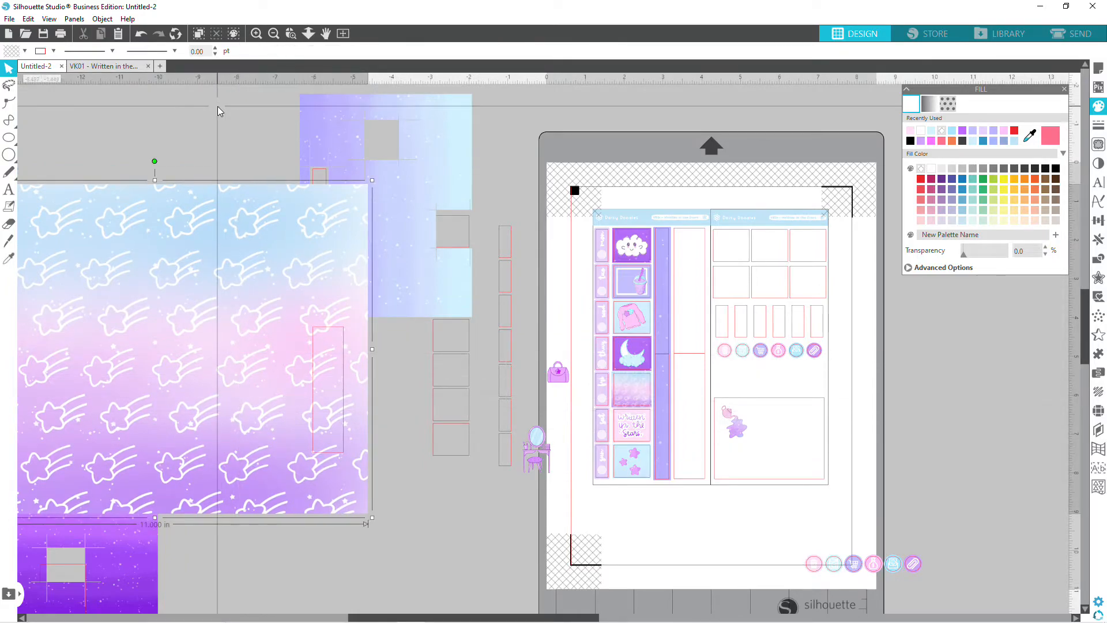
left_click(102, 19)
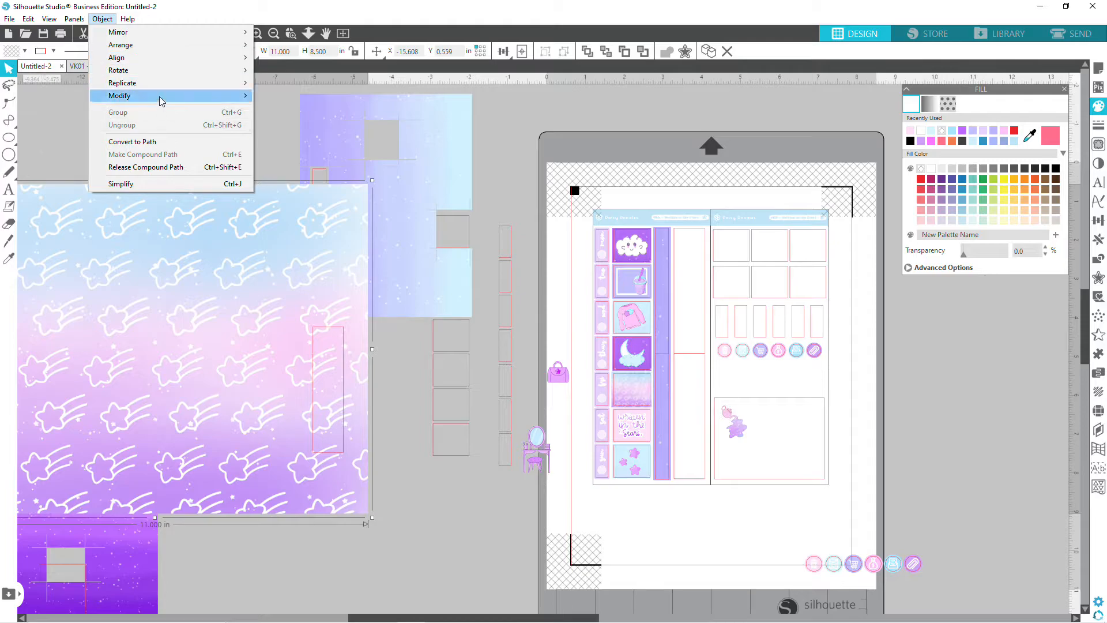
left_click(283, 82)
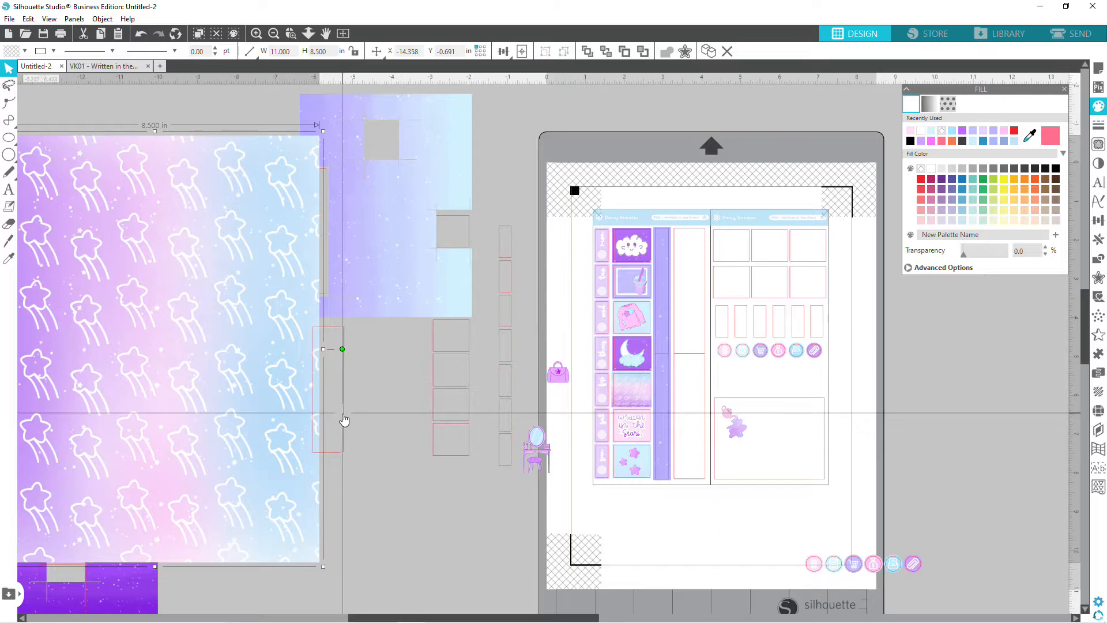
left_click_drag(242, 395, 340, 392)
key("Escape")
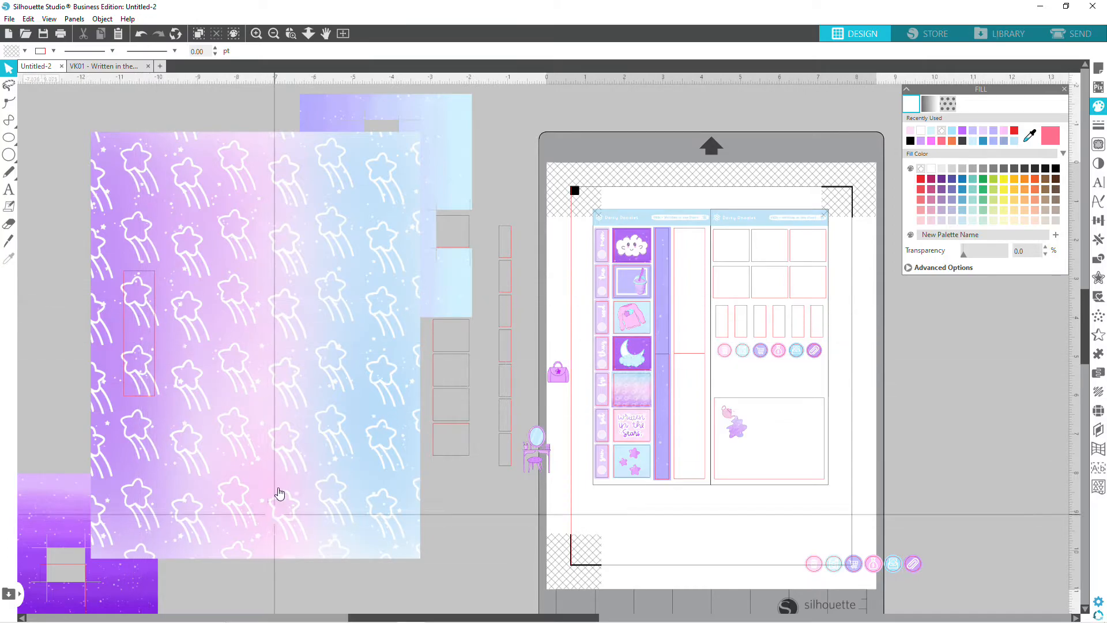
Scale the star vellum down to about 3.39 × 2.62 in and align its pink band with the box copy.
left_click(289, 476)
left_click_drag(424, 563, 163, 296)
left_click_drag(165, 209, 176, 347)
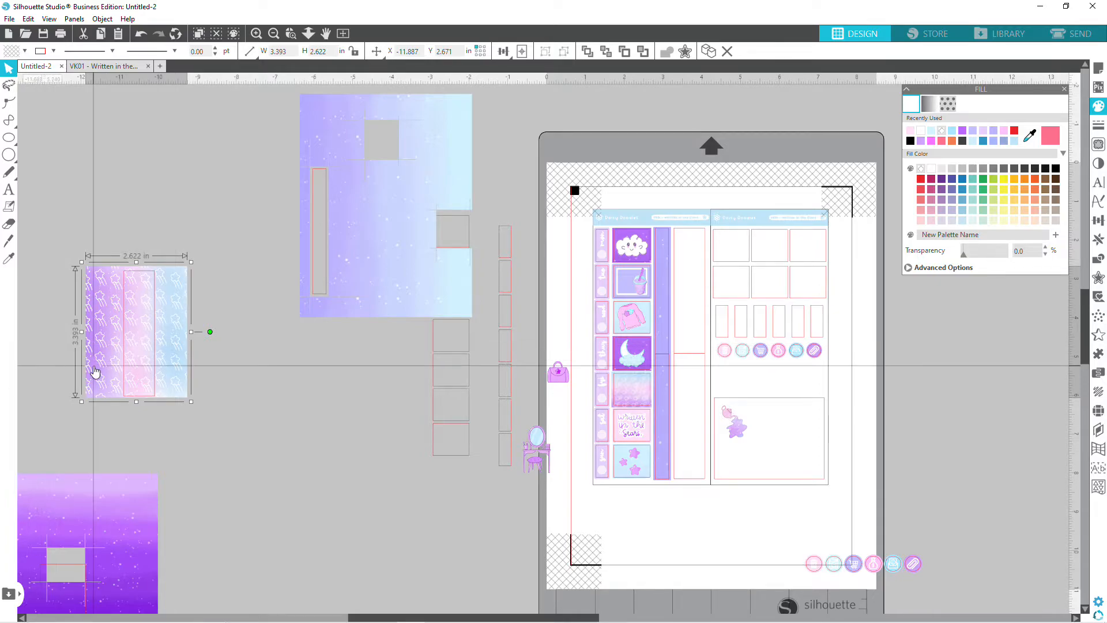
left_click_drag(95, 372, 99, 378)
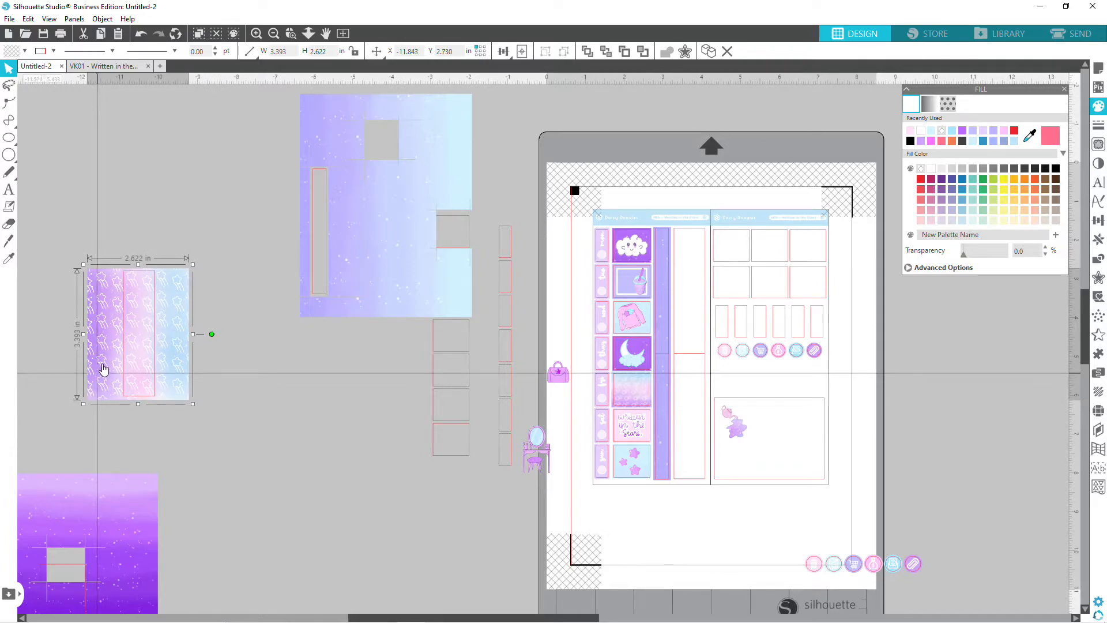
Slice the pink band out of the star vellum with the Knife tool and move the strip onto the upper wide column box.
left_click(9, 241)
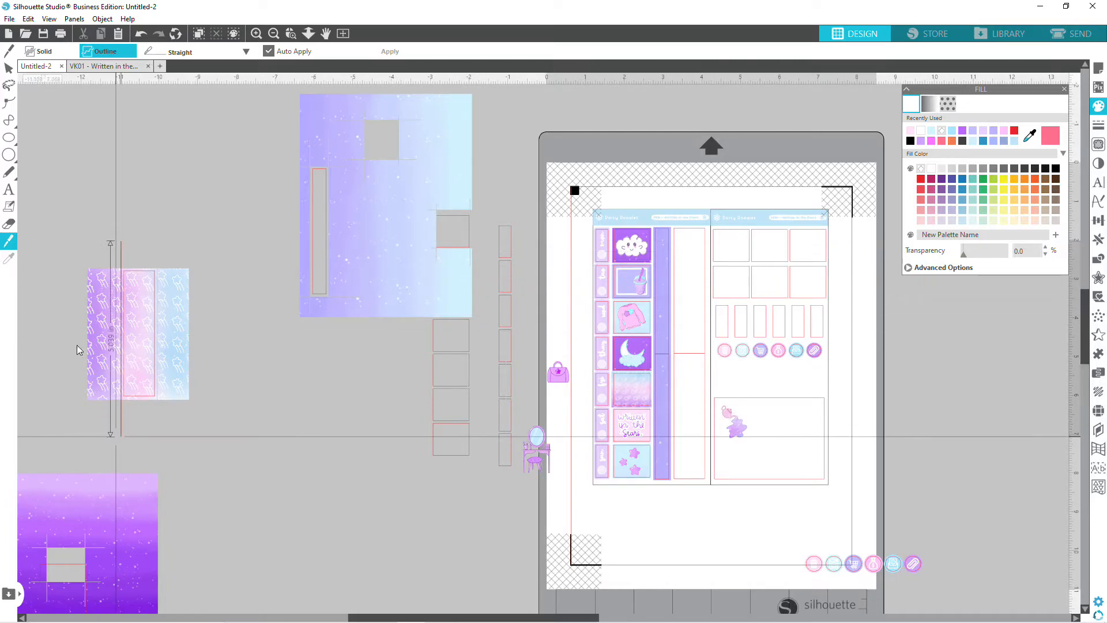
left_click(9, 68)
left_click_drag(136, 309, 688, 264)
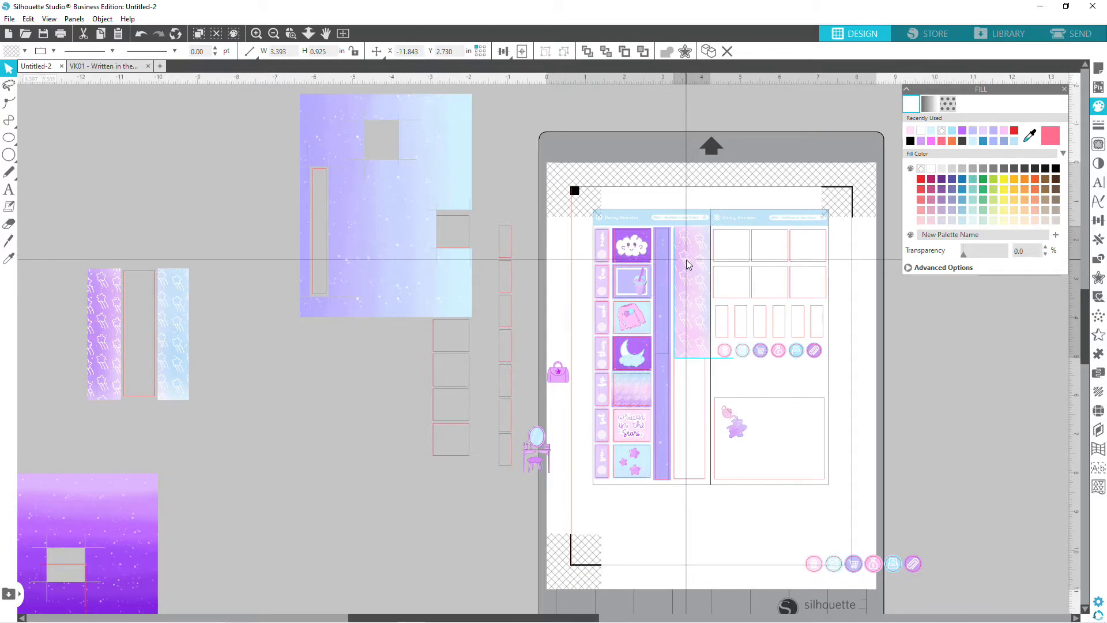
left_click(256, 35)
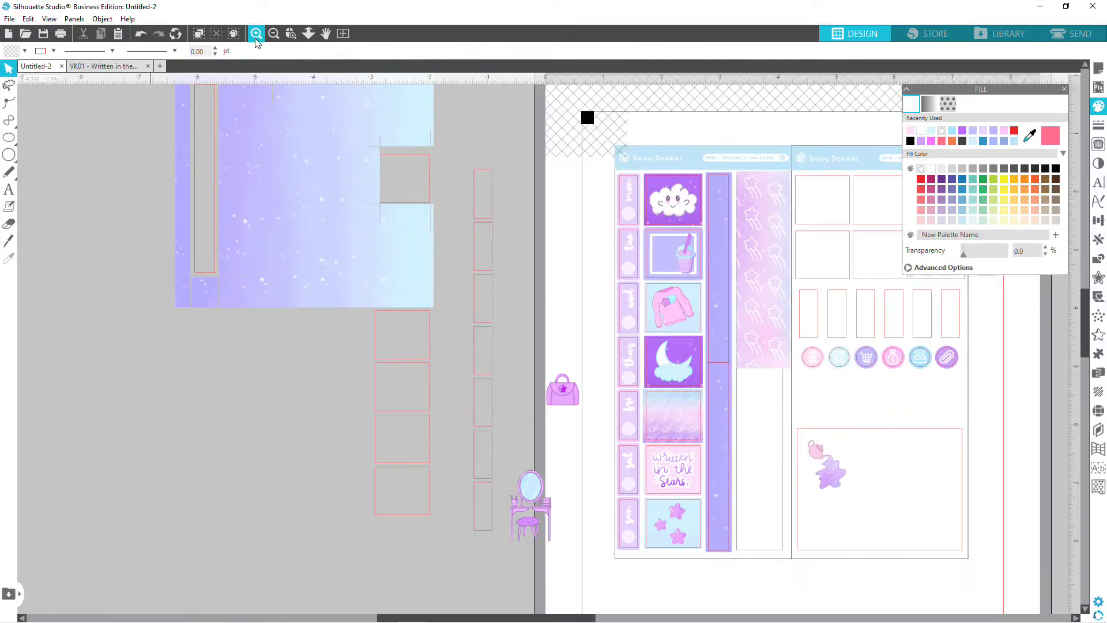
left_click_drag(491, 619, 616, 620)
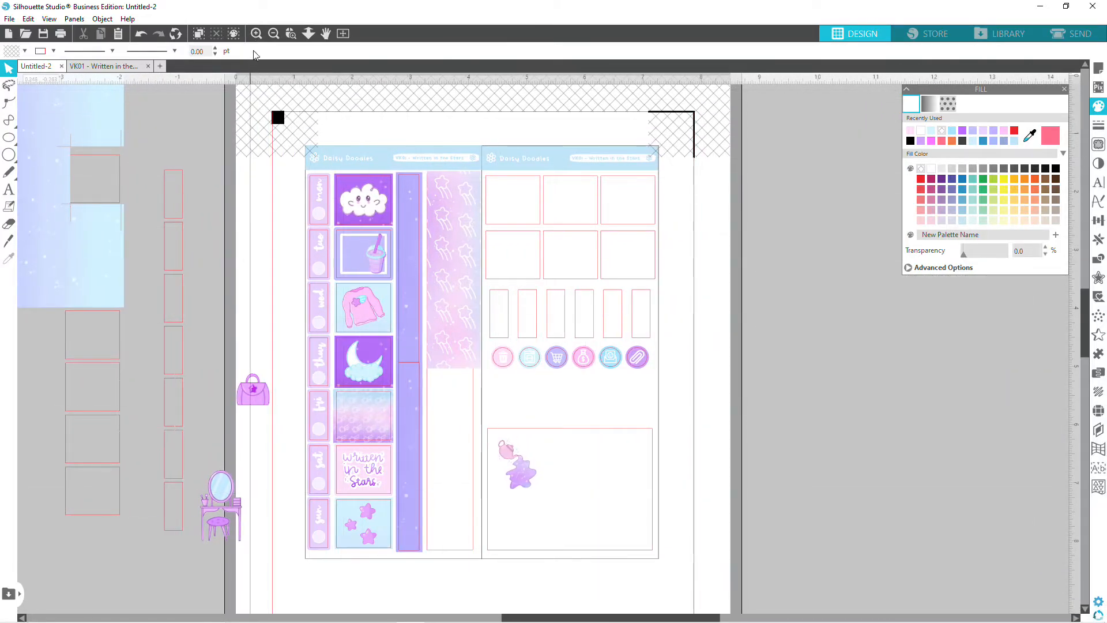
left_click(256, 34)
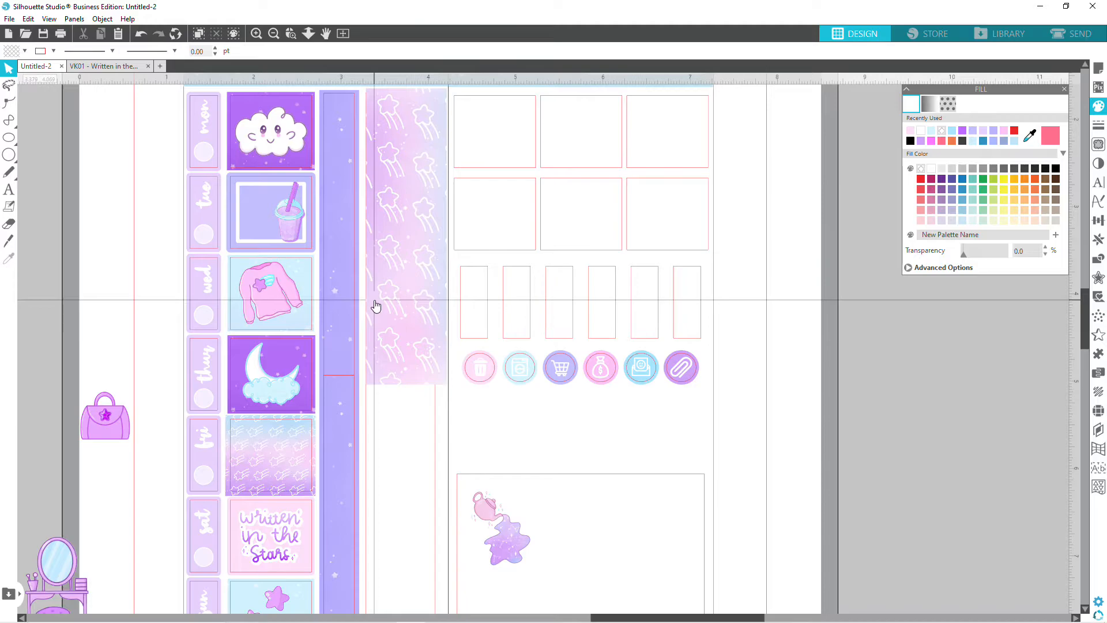
Send the pink star strip to the back, resize it to about 3.27 × 0.88 in and align it under the upper wide column box.
scroll(394, 328, "up", 2)
left_click(419, 254)
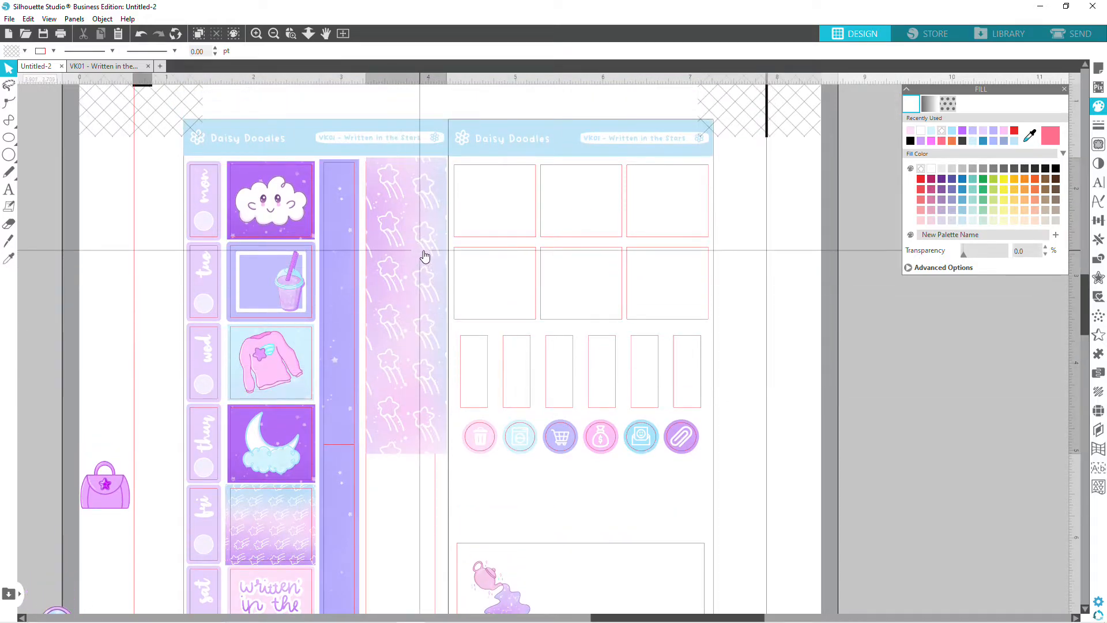
right_click(419, 253)
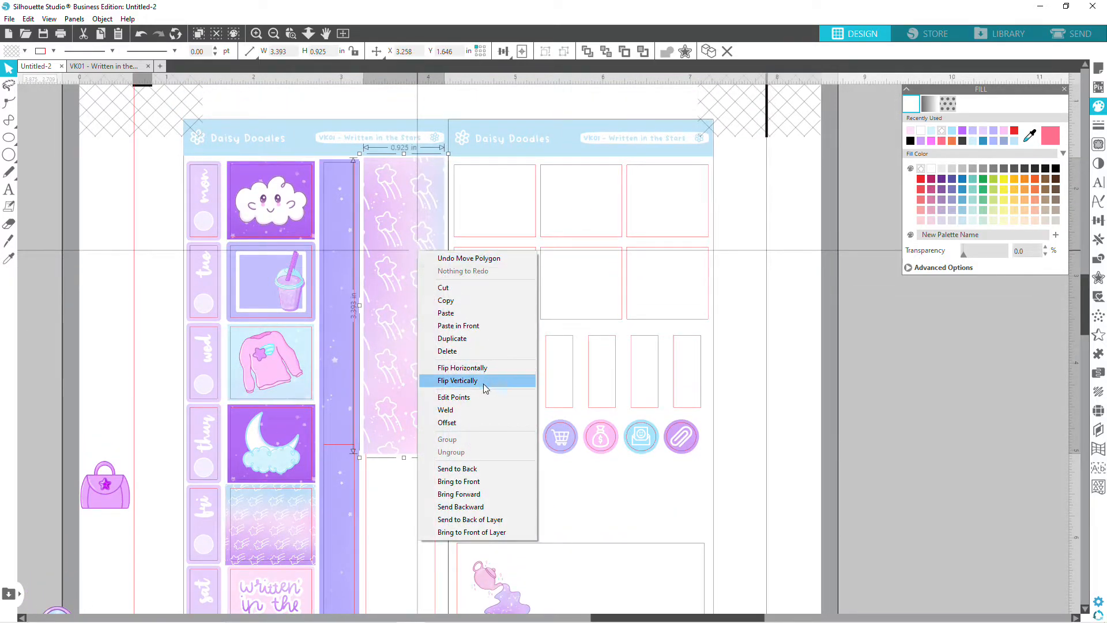
left_click(476, 473)
left_click_drag(398, 309, 389, 306)
left_click_drag(449, 461, 434, 449)
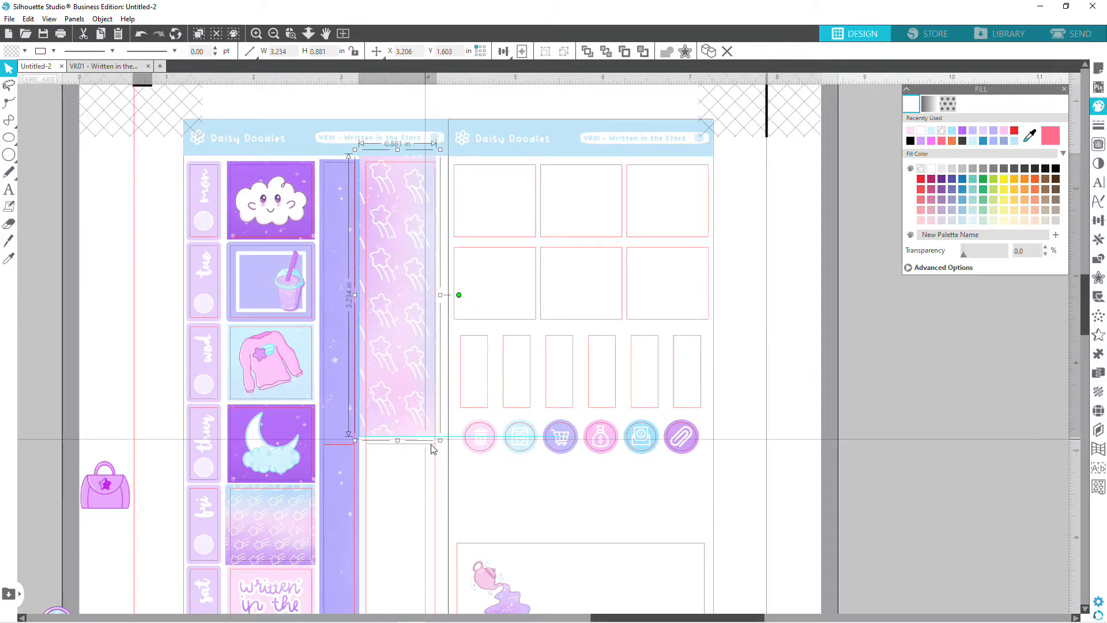
left_click_drag(403, 329, 406, 336)
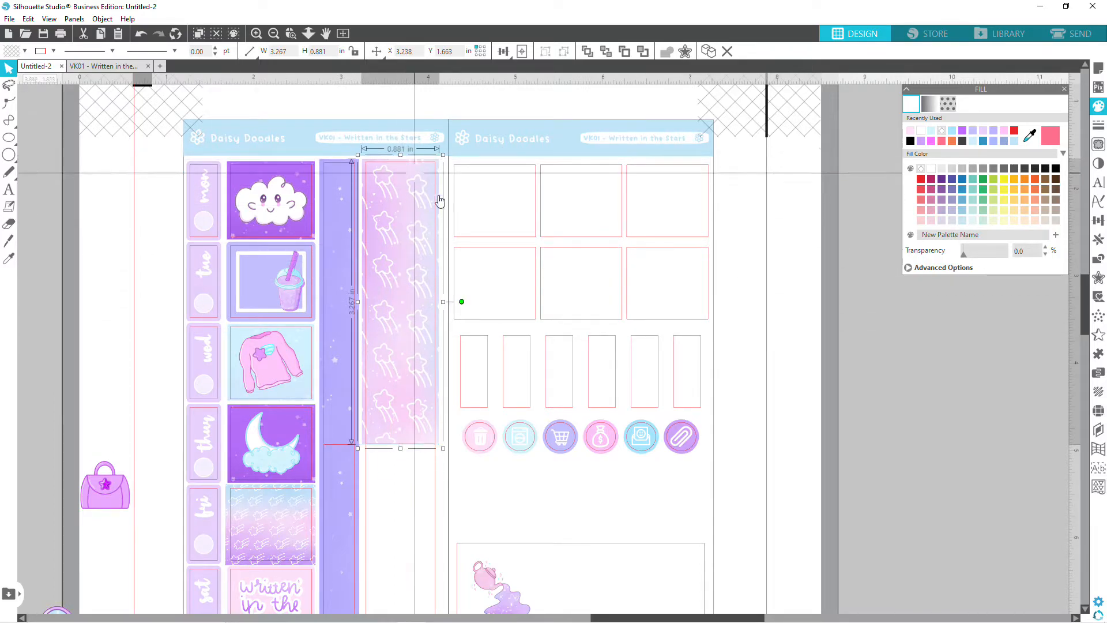
left_click(742, 362)
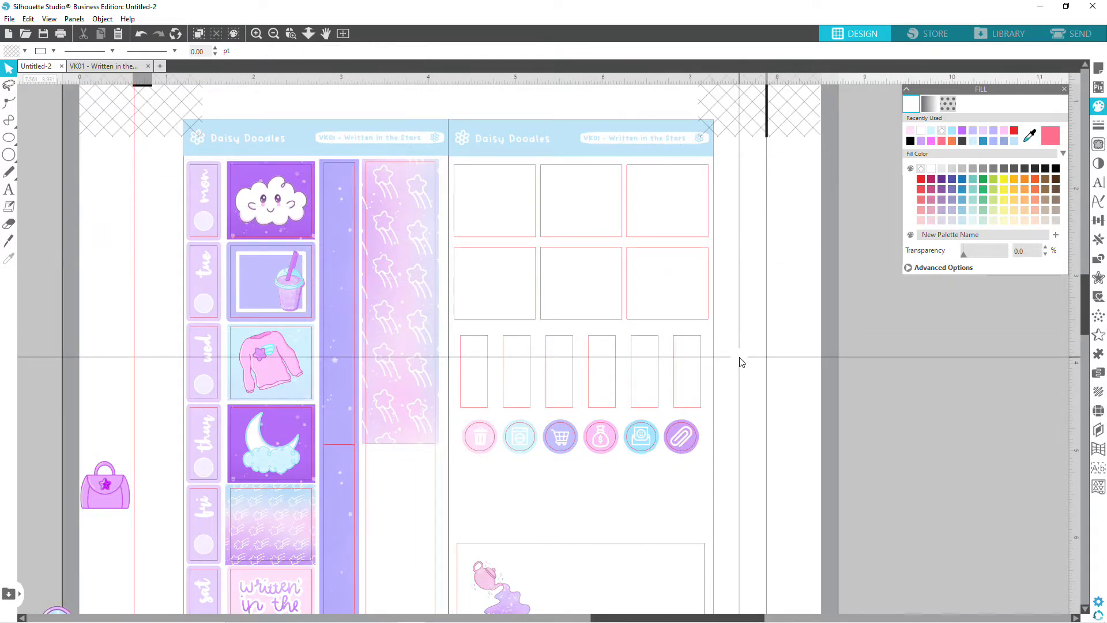
Duplicate the pink star strip, position the copy over the lower wide column box and send it to the back.
scroll(741, 362, "down", 1)
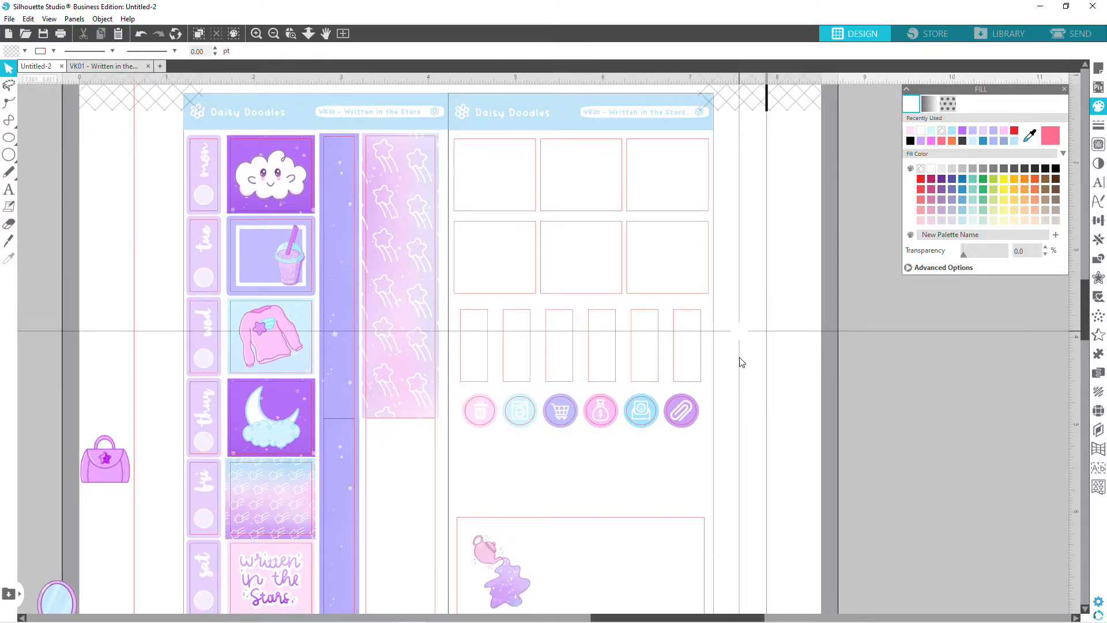
left_click(413, 317)
key("i")
key("ctrl+d")
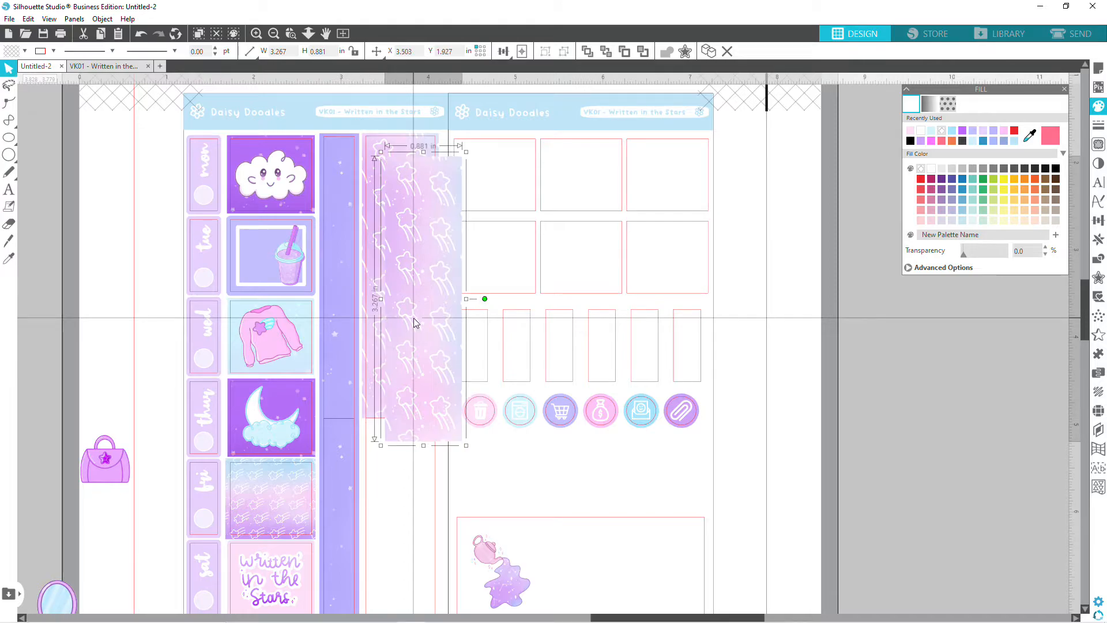
scroll(414, 317, "down", 5)
left_click_drag(427, 291, 401, 554)
right_click(401, 529)
left_click(439, 460)
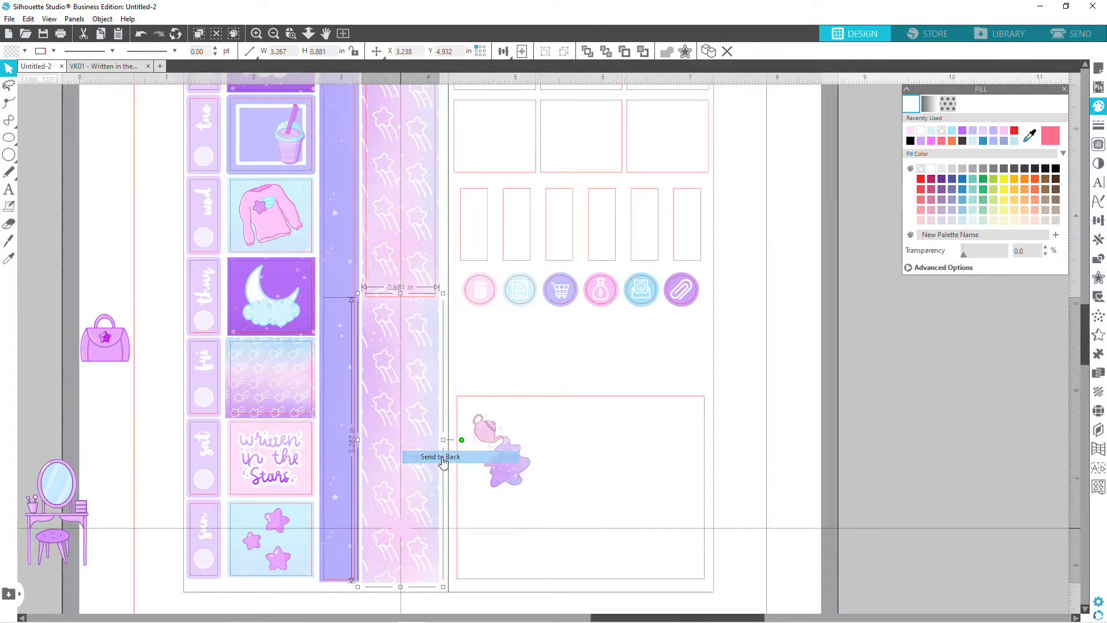
left_click(796, 400)
Examine how the two pink star strips line up behind the wide column boxes along the full sheet.
scroll(802, 396, "up", 1)
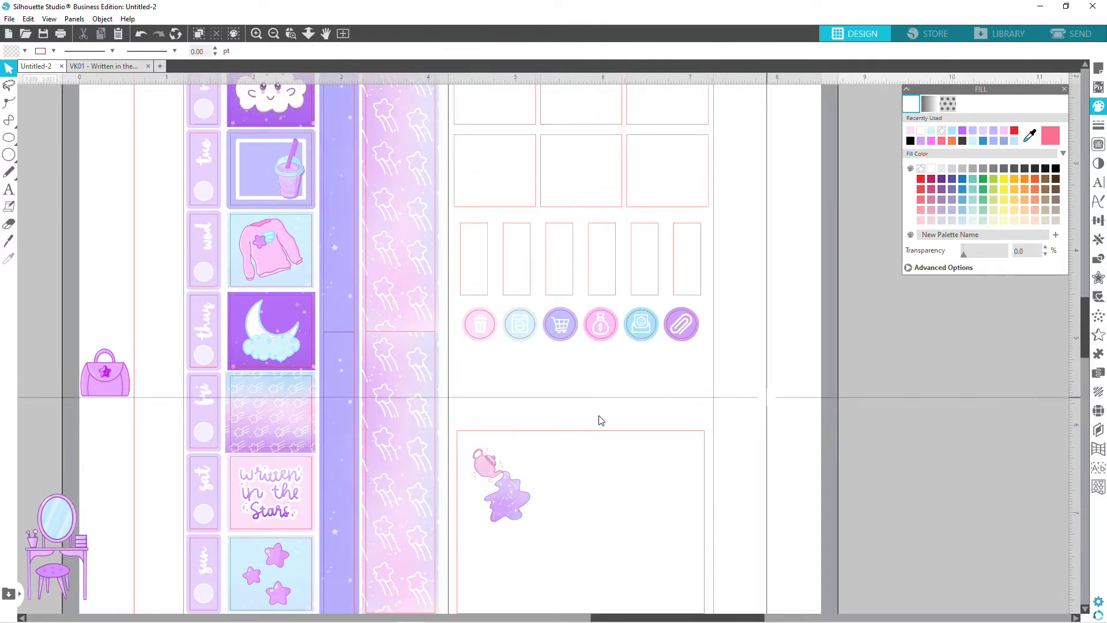
left_click(416, 411)
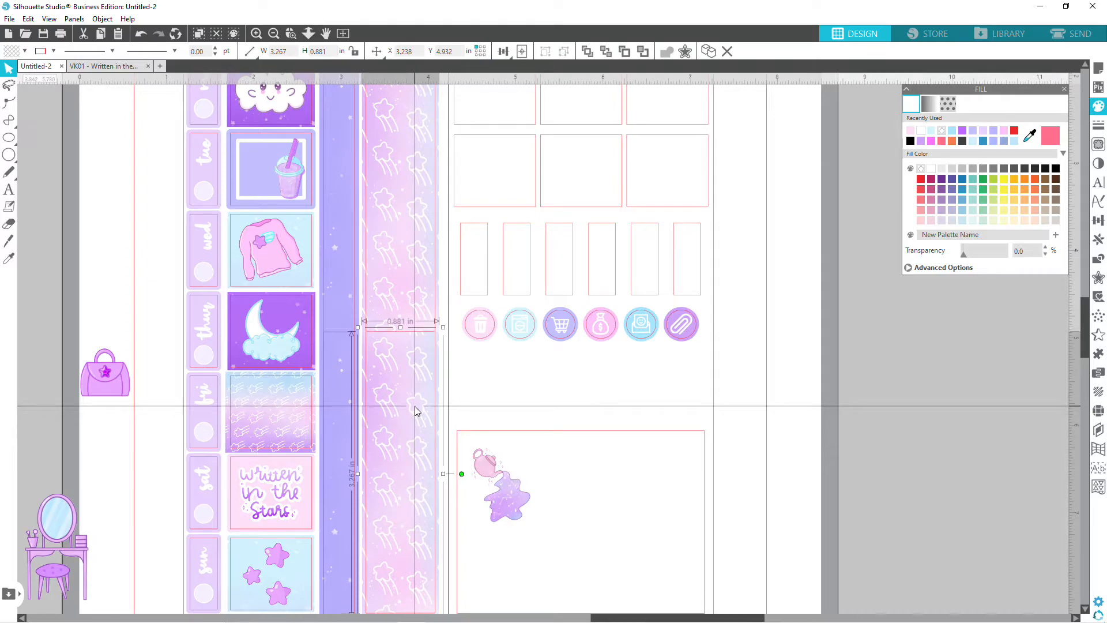
left_click(726, 393)
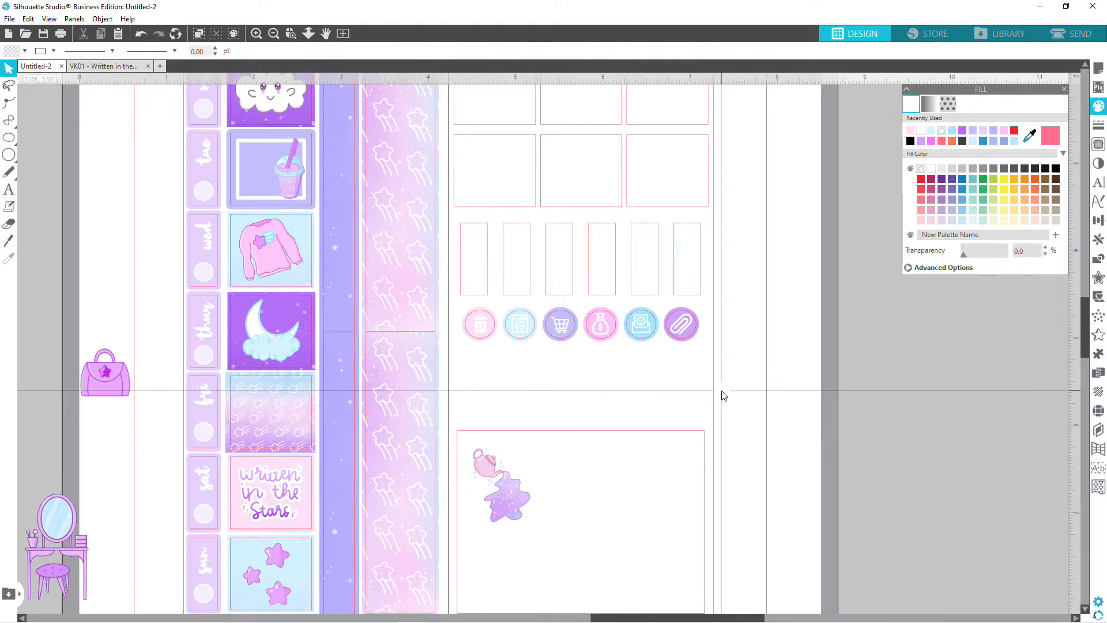
scroll(721, 390, "down", 1)
scroll(721, 390, "up", 1)
scroll(721, 390, "up", 2)
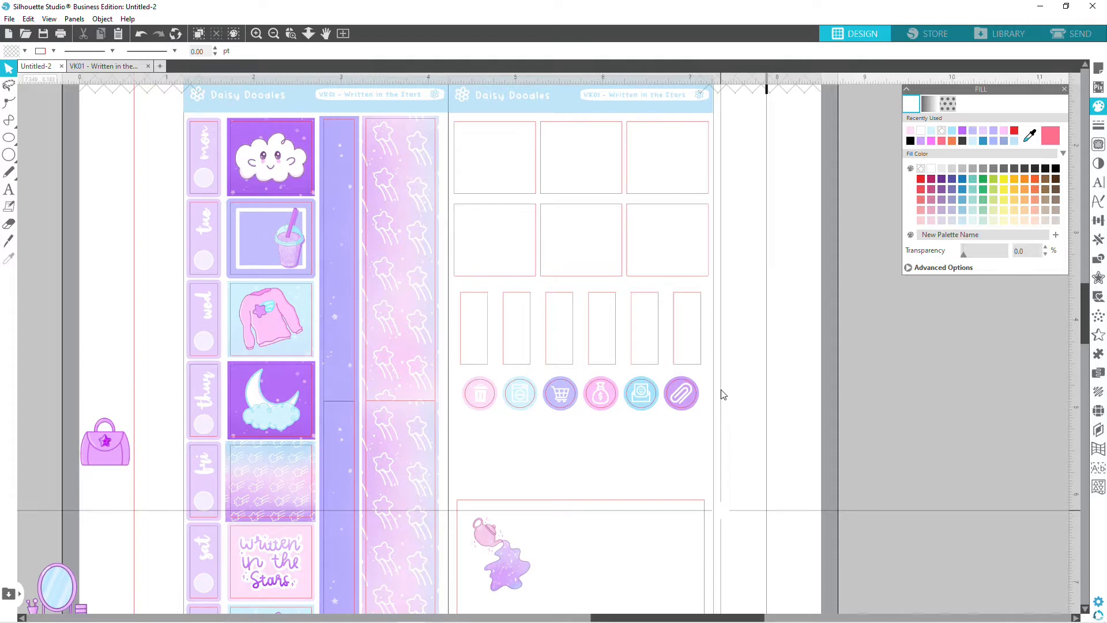
scroll(722, 395, "down", 2)
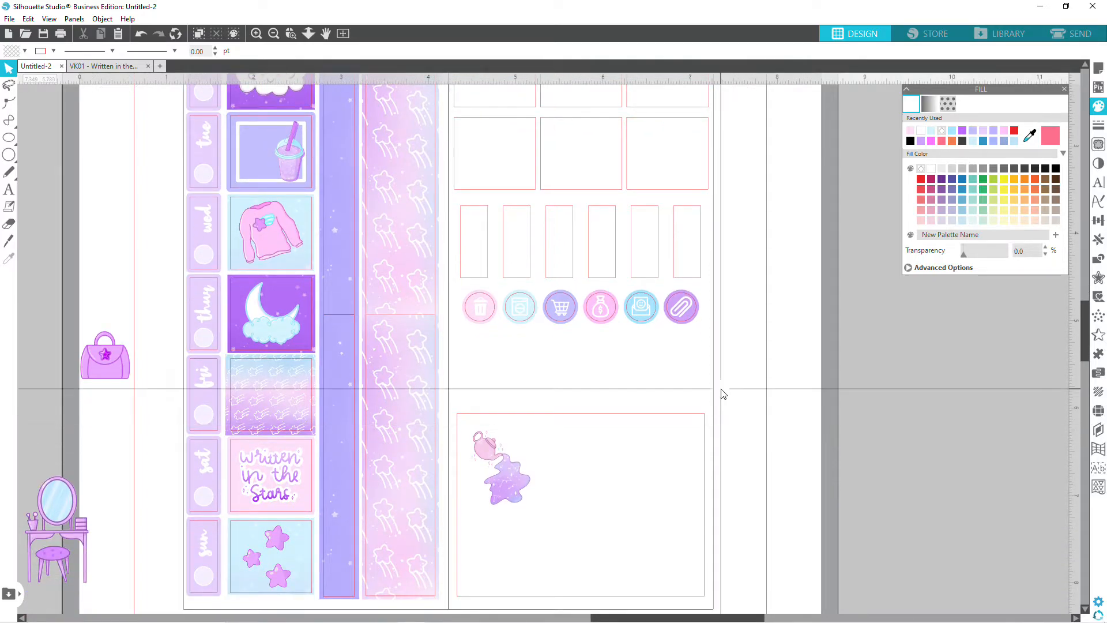
scroll(727, 395, "up", 2)
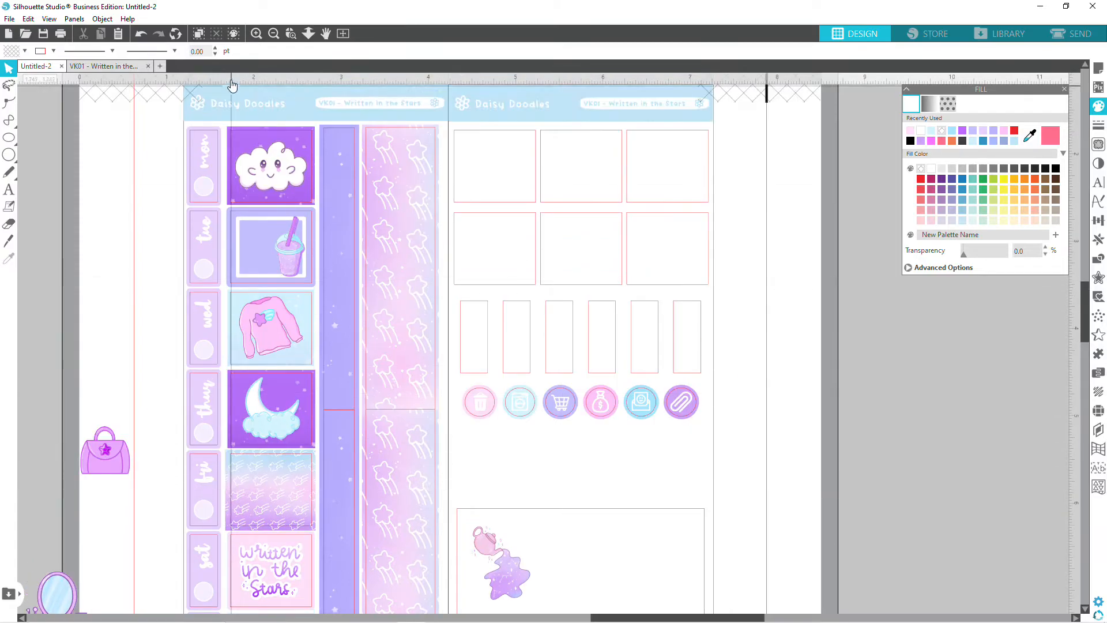
Duplicate the three-star cluster from the Sunday box and place the copy in the empty workspace beside the page.
left_click(275, 33)
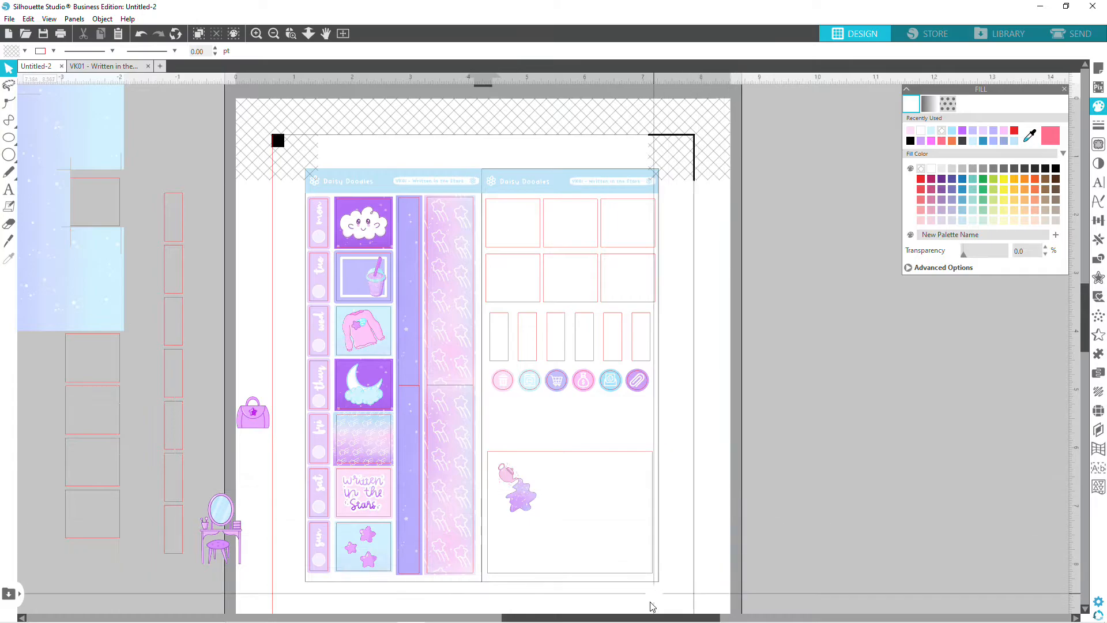
left_click_drag(642, 618, 691, 618)
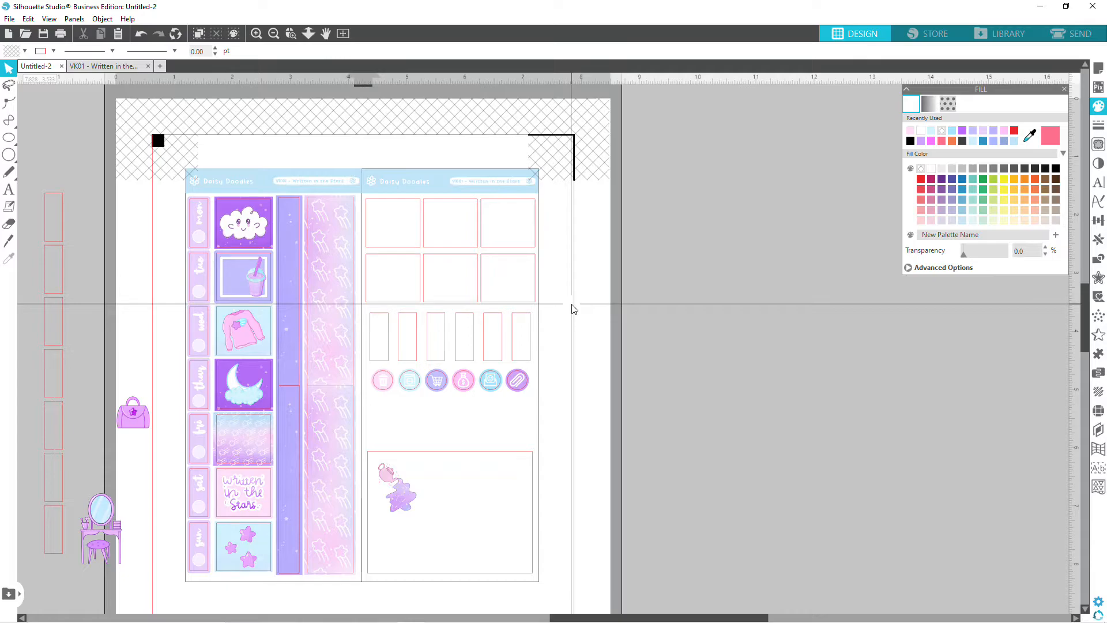
scroll(574, 310, "up", 3)
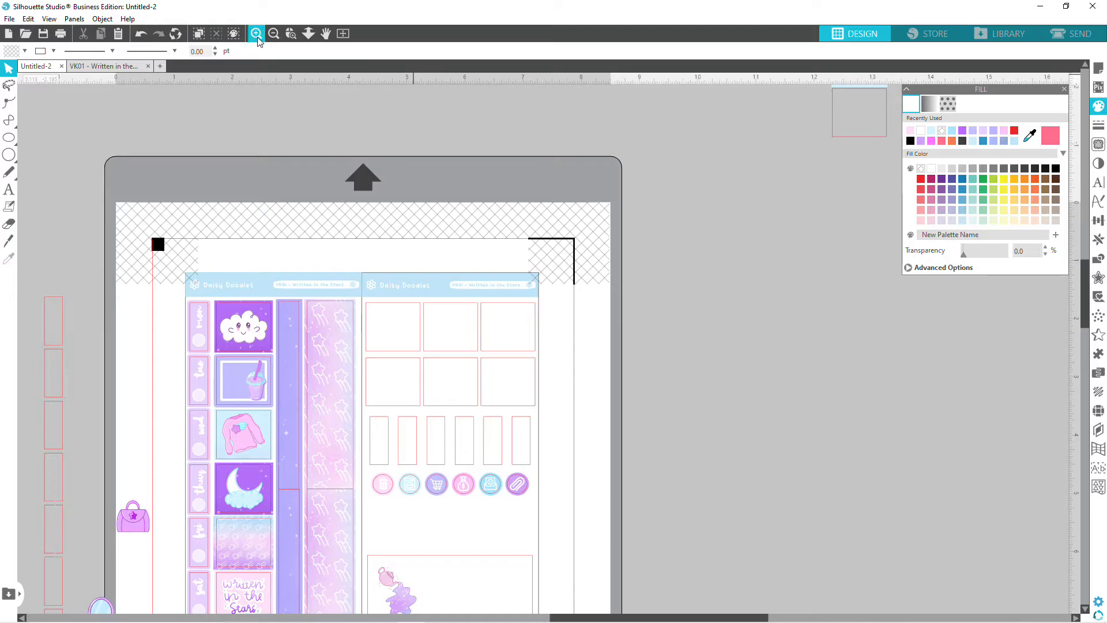
scroll(501, 376, "down", 3)
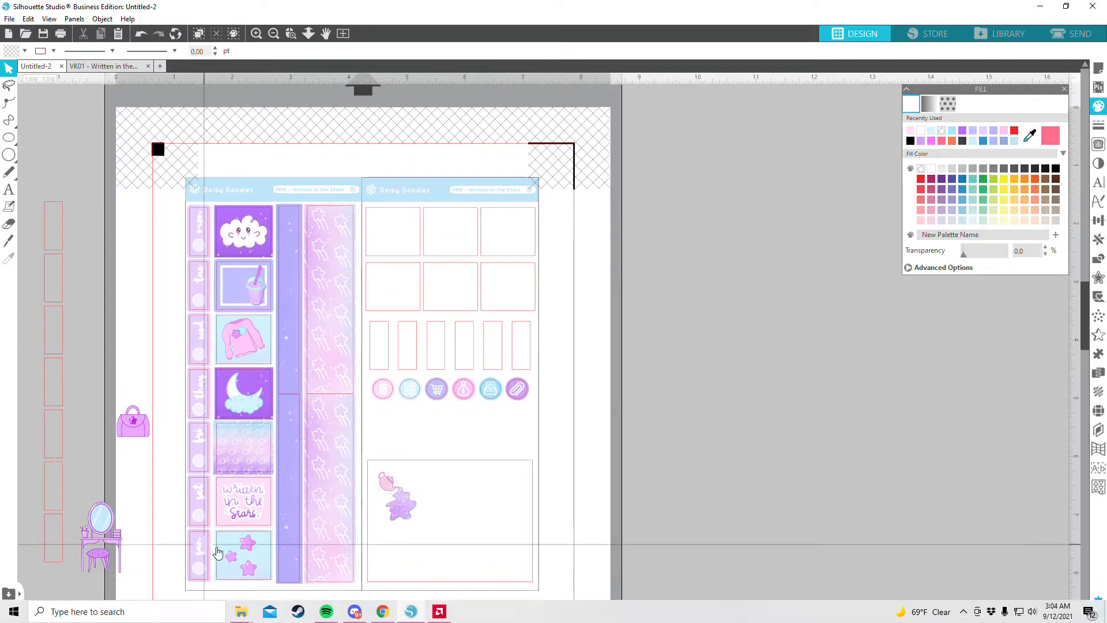
left_click(247, 544)
key("i")
key("ctrl+v")
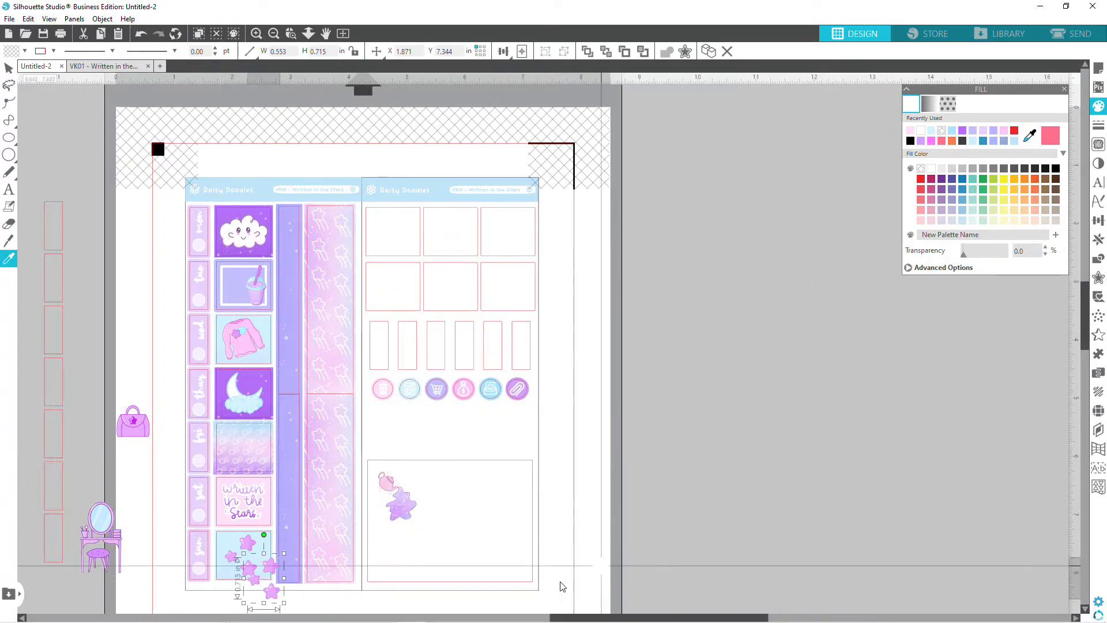
left_click_drag(277, 599, 690, 261)
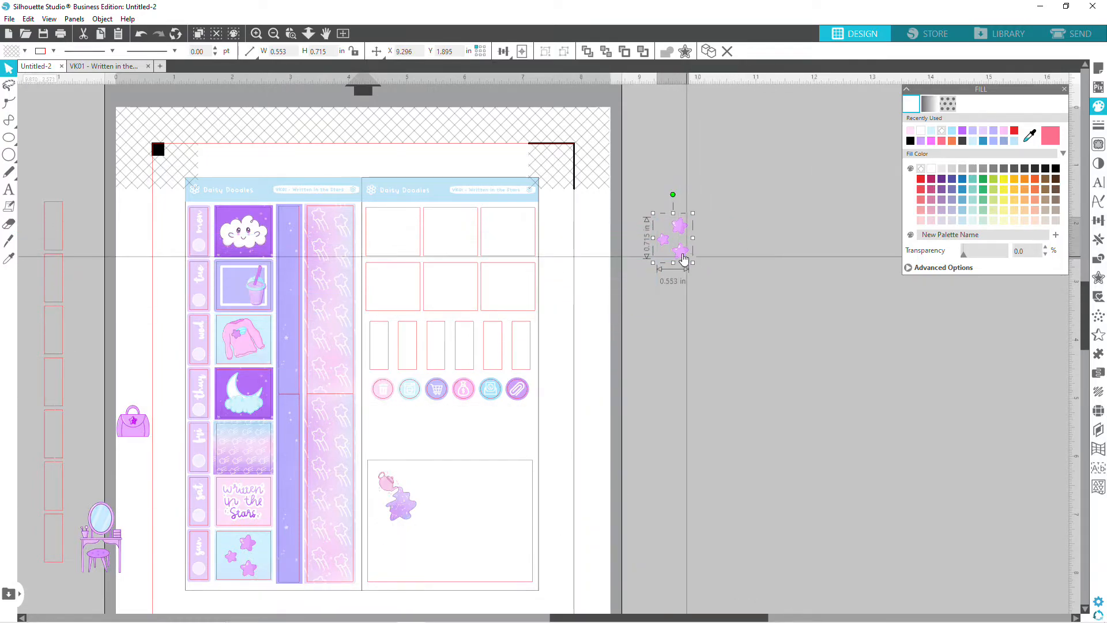
Select all six large empty boxes beneath the second sheet's header and start an outward offset with rounded corners.
left_click(258, 38)
left_click(259, 38)
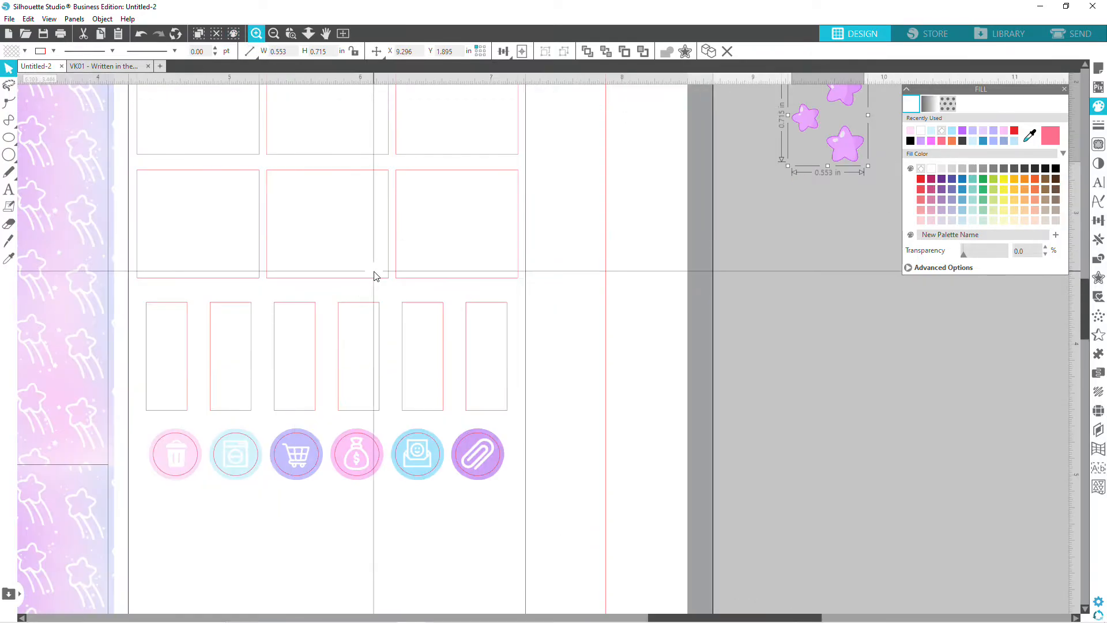
scroll(374, 275, "up", 3)
scroll(373, 274, "up", 1)
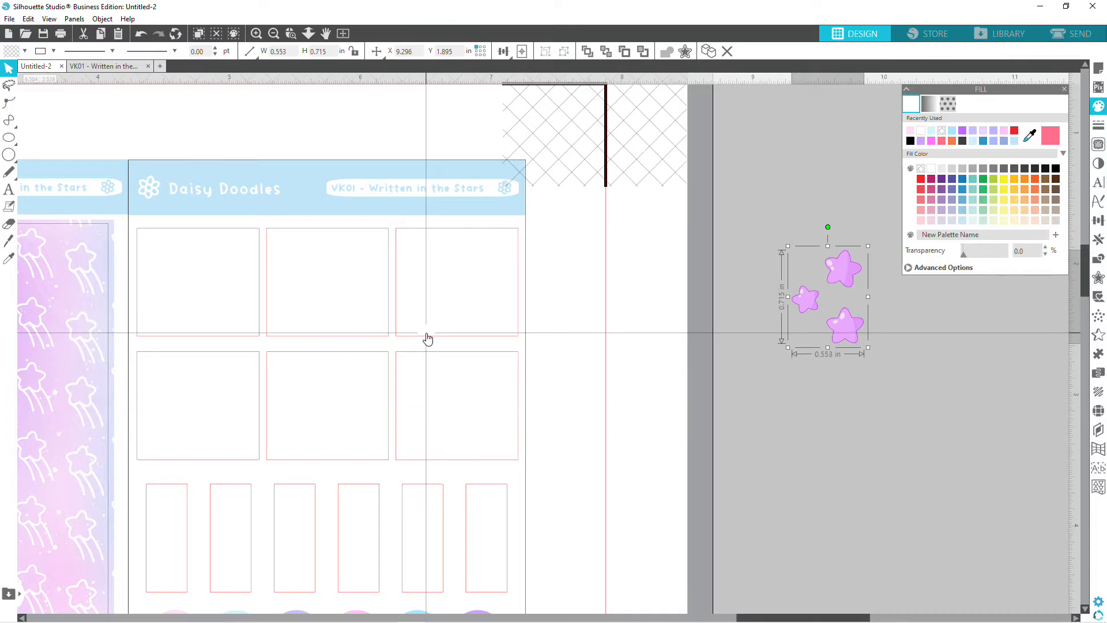
left_click(241, 337)
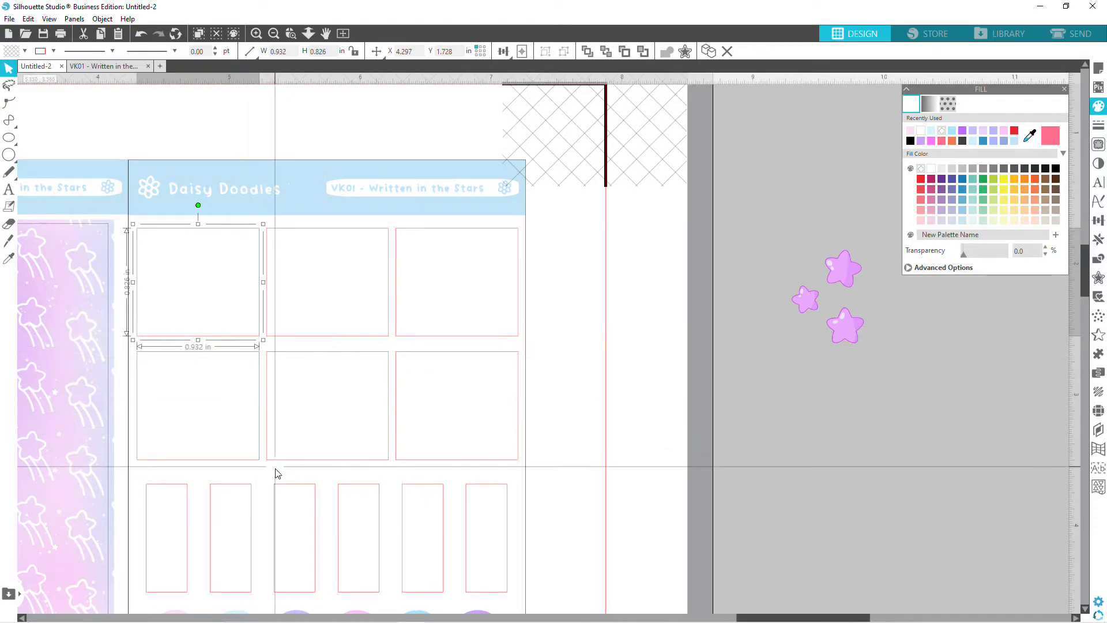
left_click(235, 469)
left_click_drag(130, 464, 579, 295)
left_click(1097, 278)
left_click(929, 119)
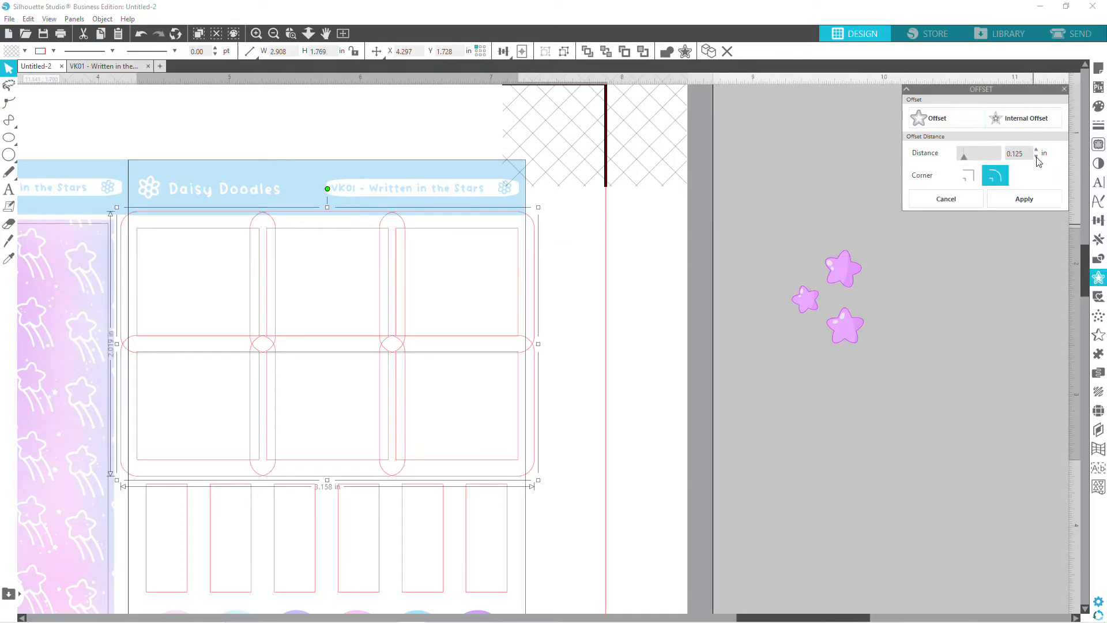
Try an offset of 0.030 in around the six large boxes.
left_click(1036, 157)
left_click(1036, 157)
left_click(1036, 157)
left_click(1037, 158)
left_click(1036, 157)
left_click(1037, 157)
left_click(1036, 157)
left_click(1036, 158)
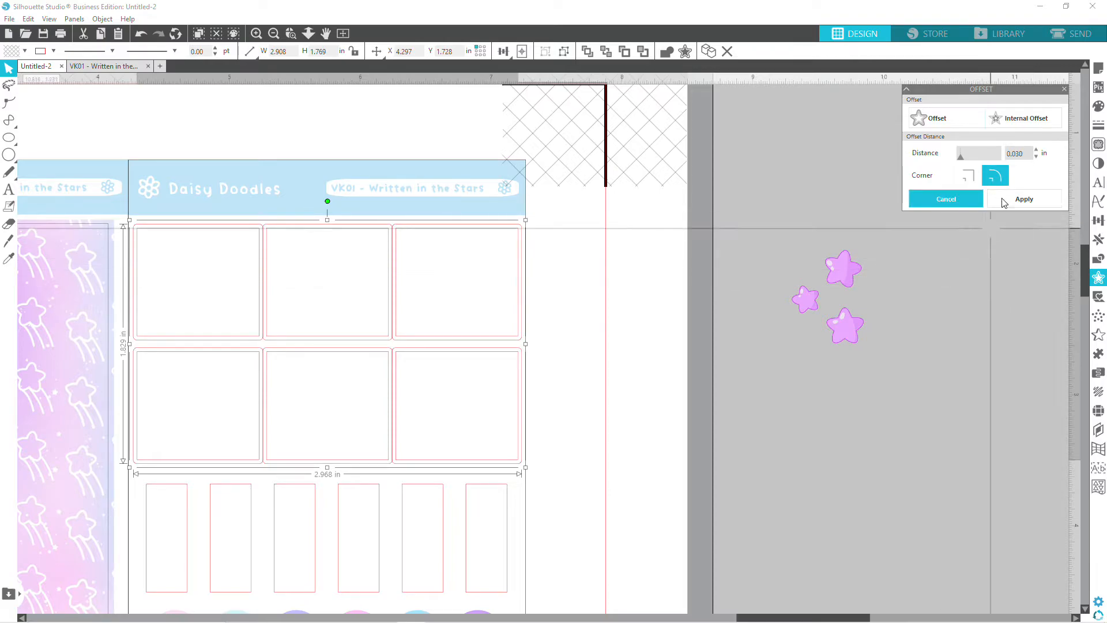
left_click(1024, 198)
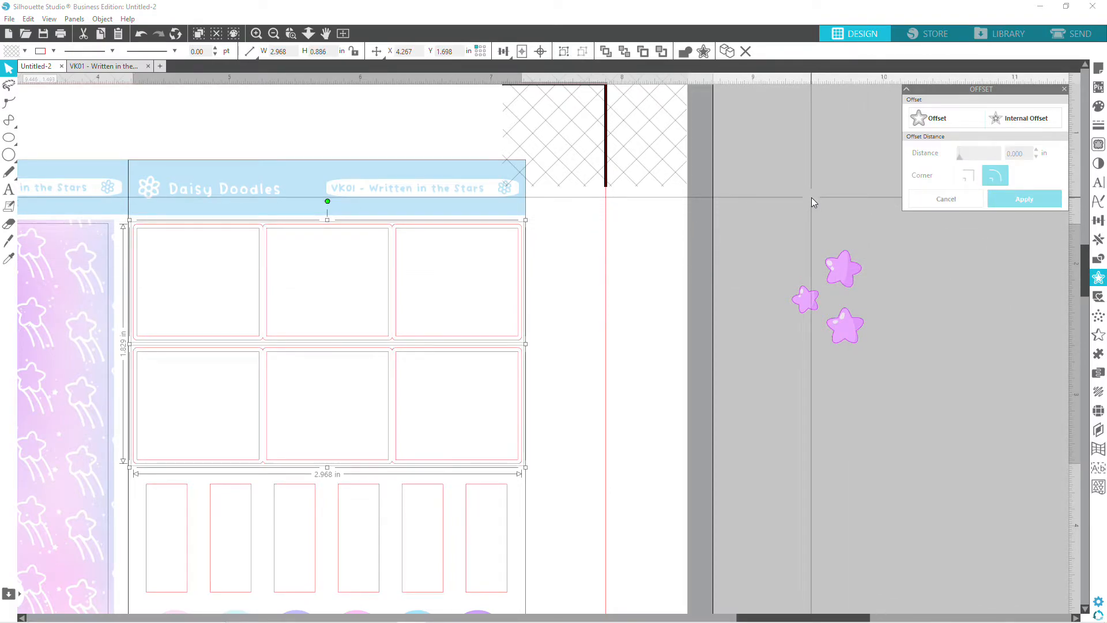
Undo the 0.030 in offset applied to the six large boxes.
key("i")
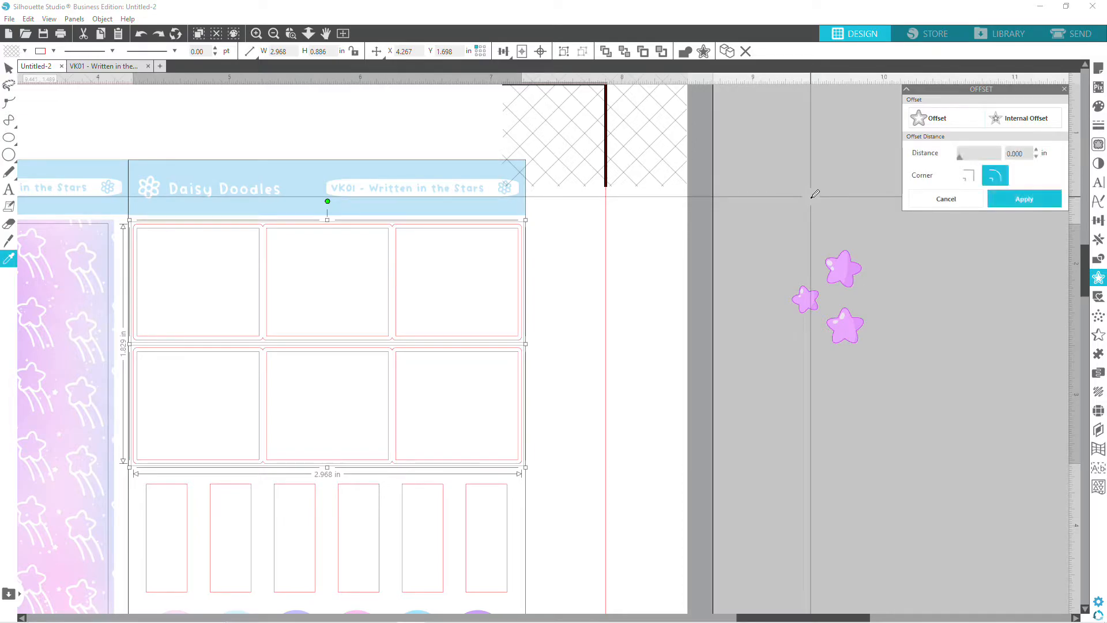
key("ctrl+z")
key("v")
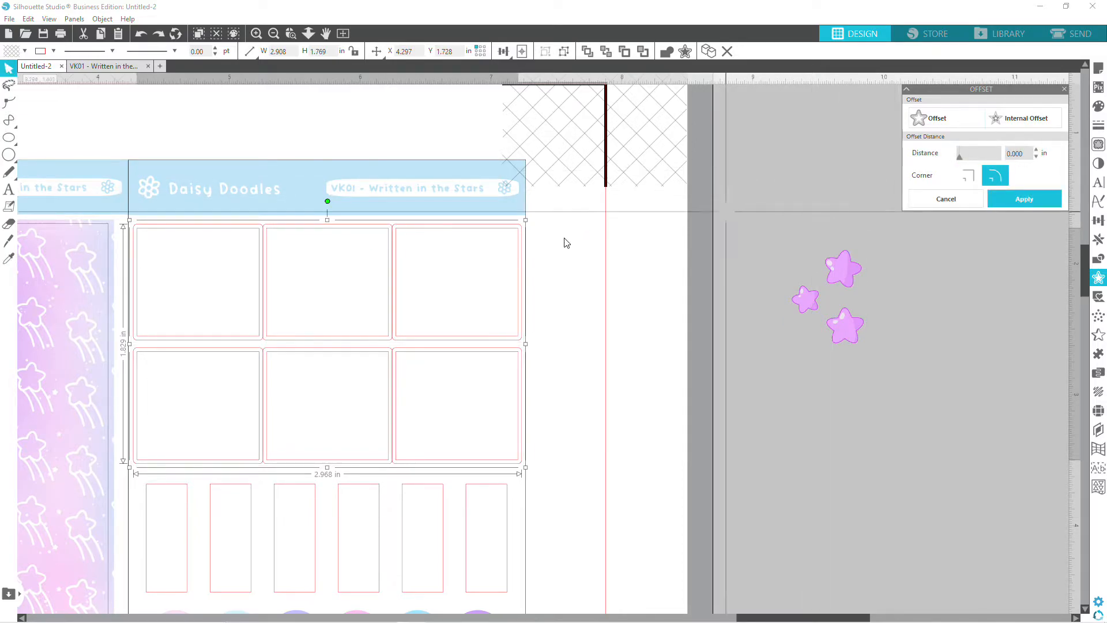
key("ctrl+z")
Set the offset distance around the six large boxes to 0.020 in, apply it and deselect the outlines.
left_click(1037, 157)
left_click(1036, 157)
left_click(1036, 157)
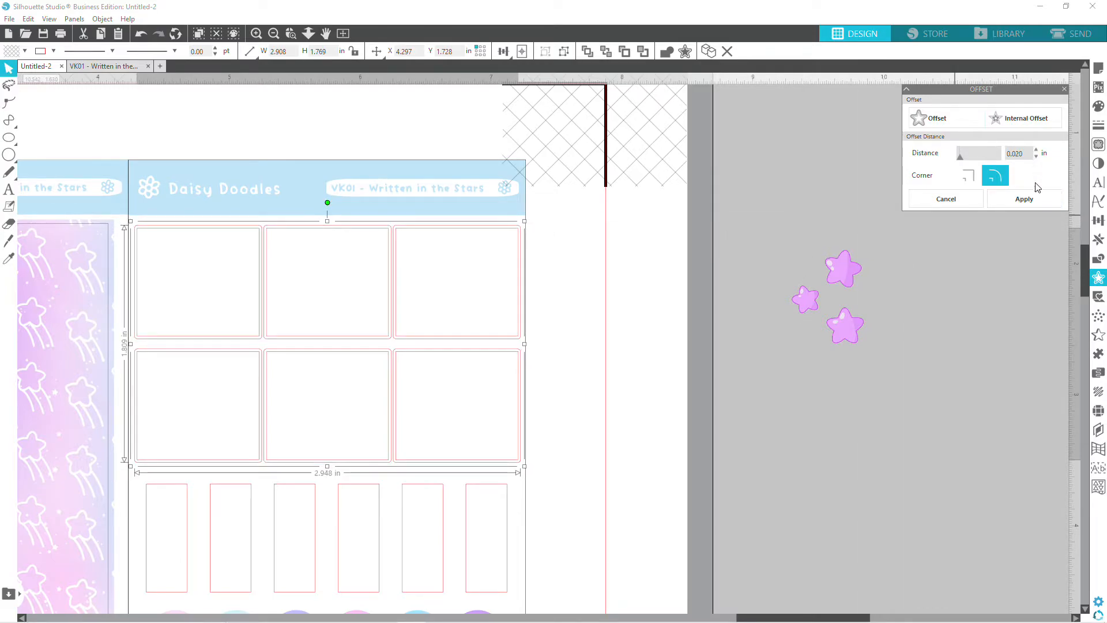
left_click(1003, 323)
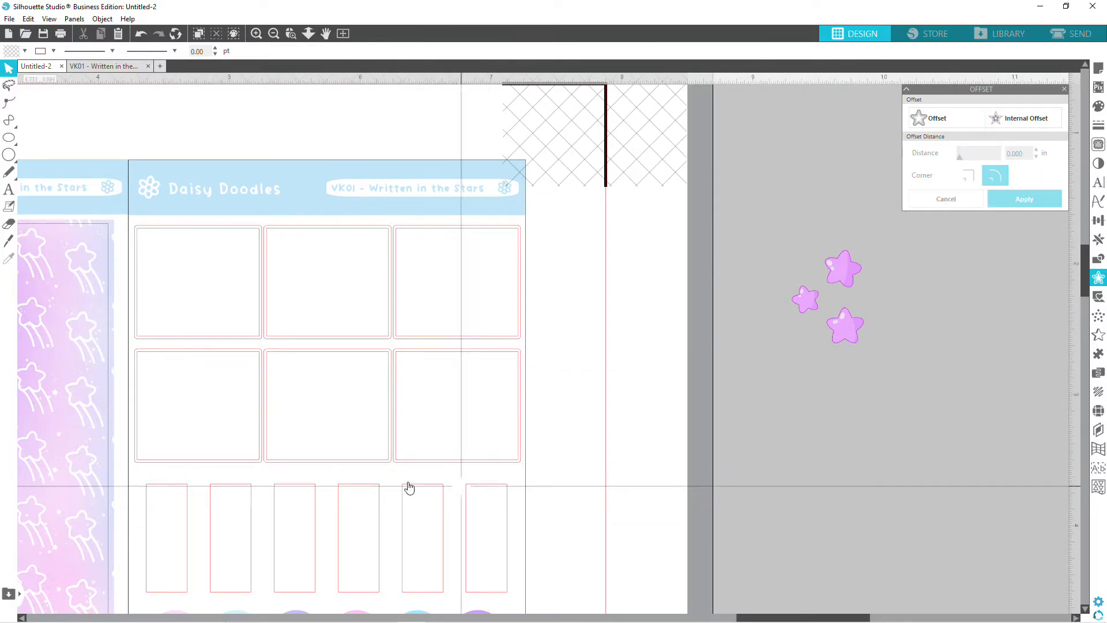
Give the offset outline of the first box in the upper row a light pink line and a matching light pink fill.
left_click(228, 345)
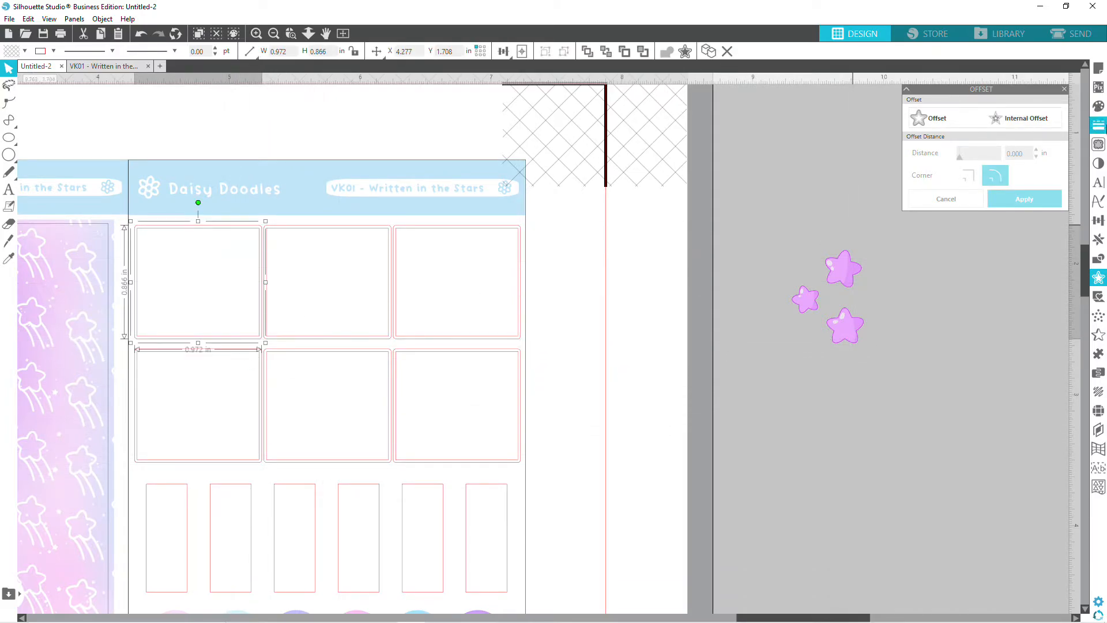
left_click(1104, 125)
left_click(930, 105)
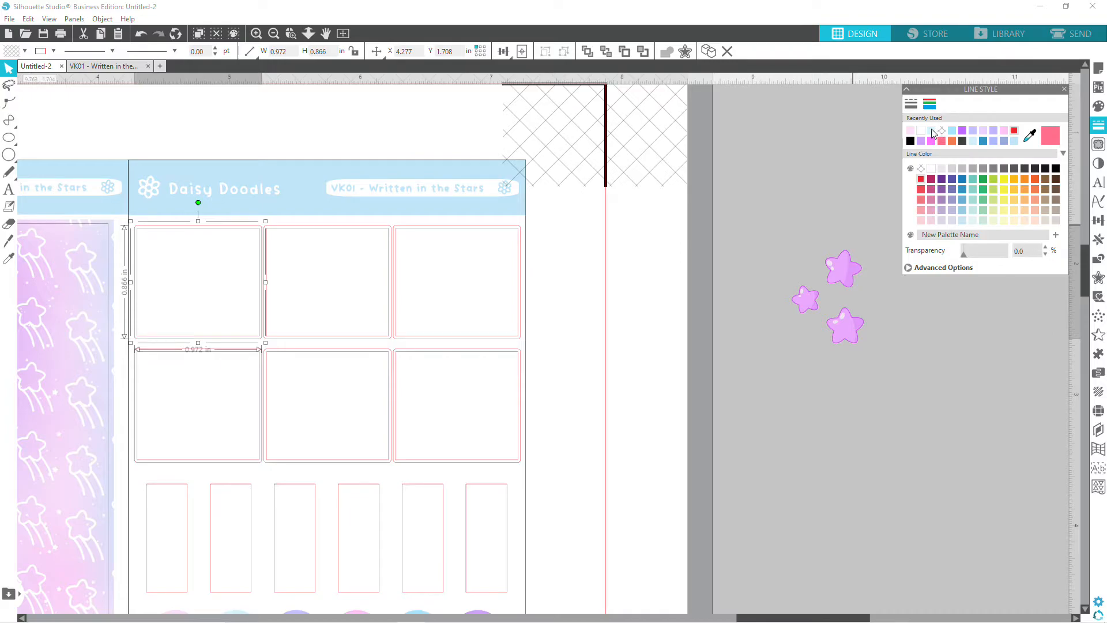
left_click(1005, 131)
left_click(1098, 106)
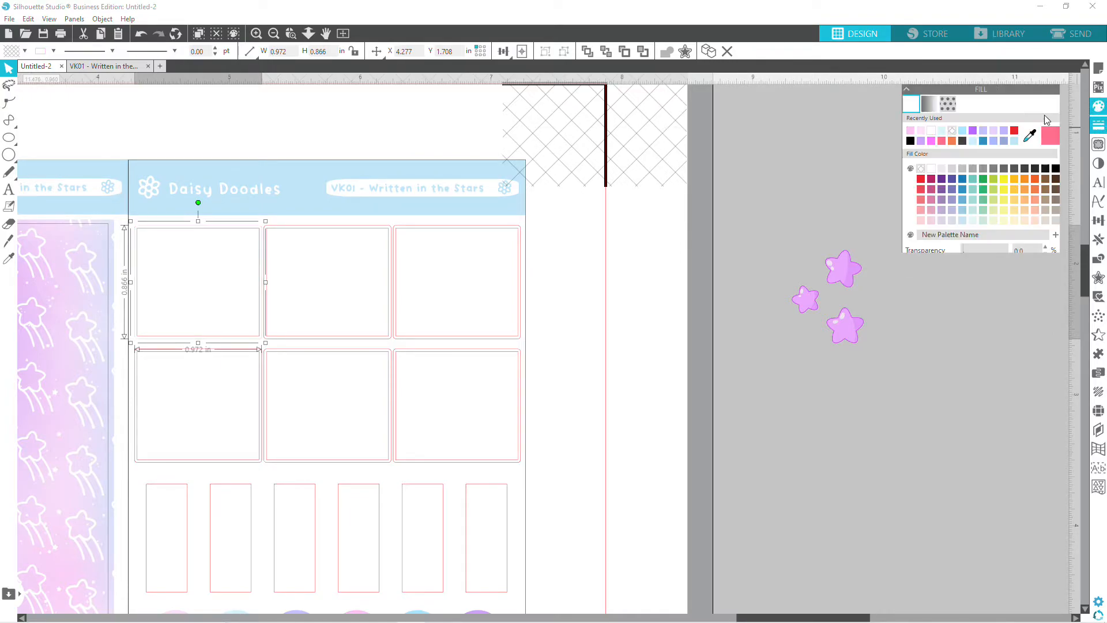
left_click(909, 132)
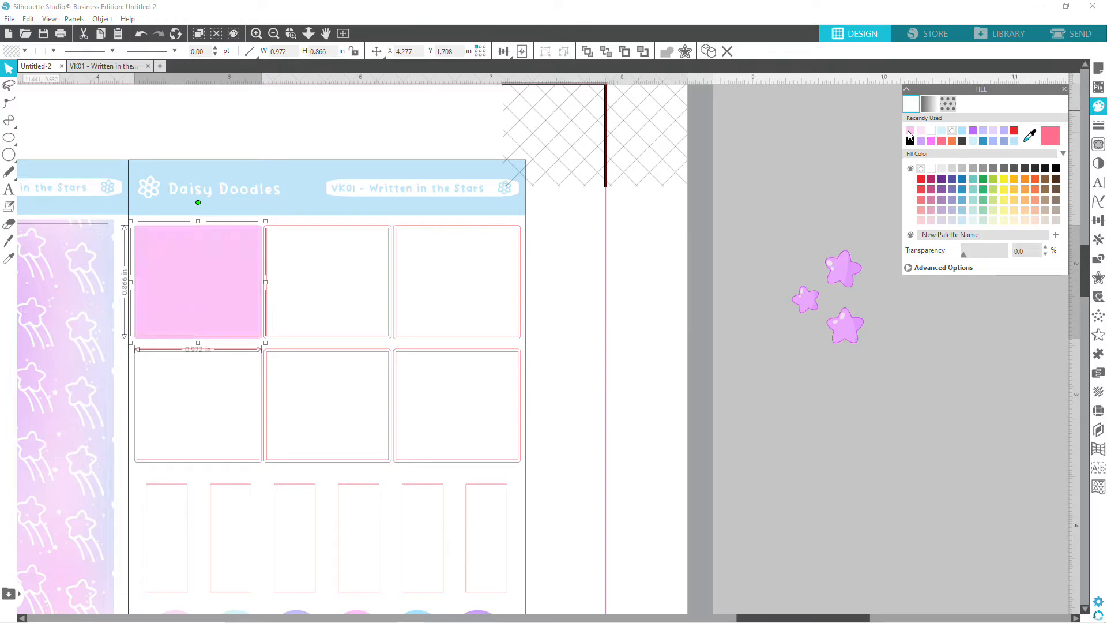
Give the offset outline of the middle box in the upper row a pale blue fill and a matching pale blue line.
left_click(366, 338)
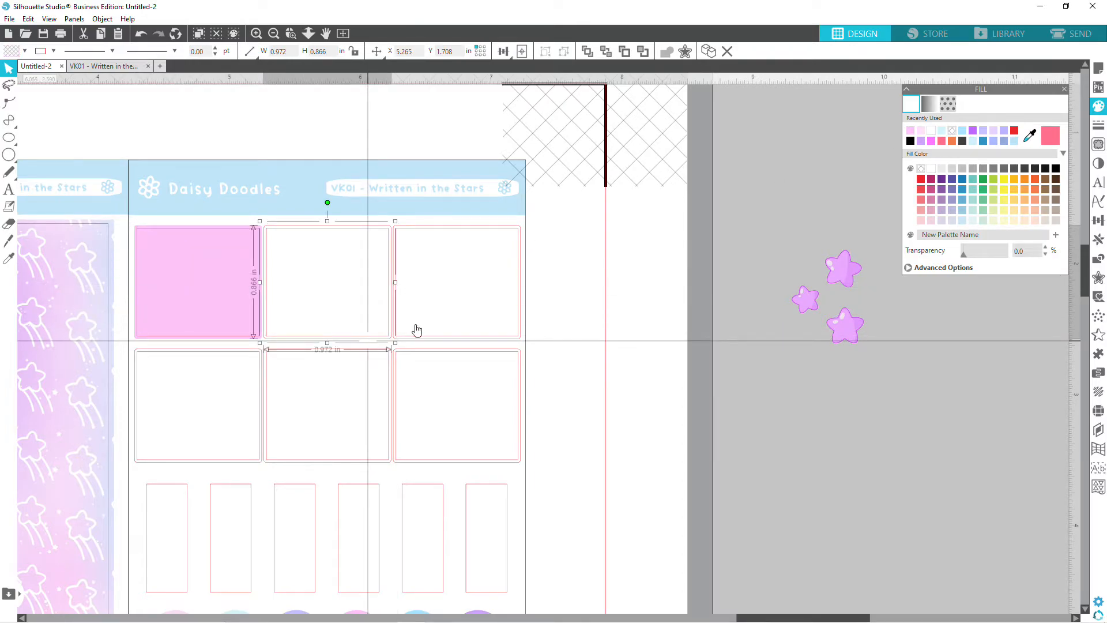
left_click(941, 131)
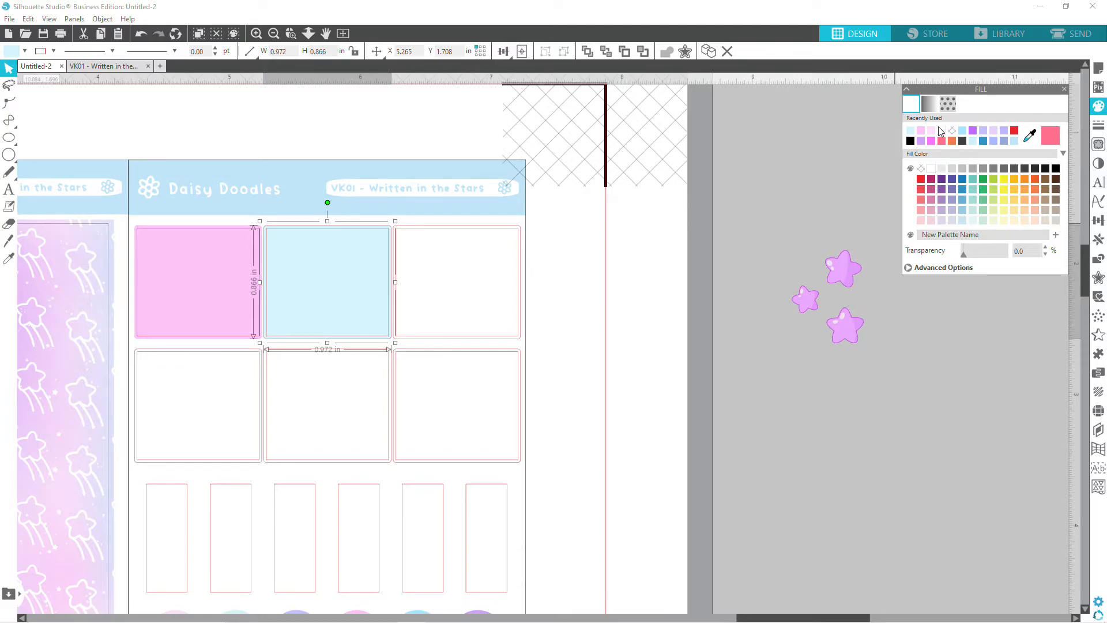
left_click(1102, 126)
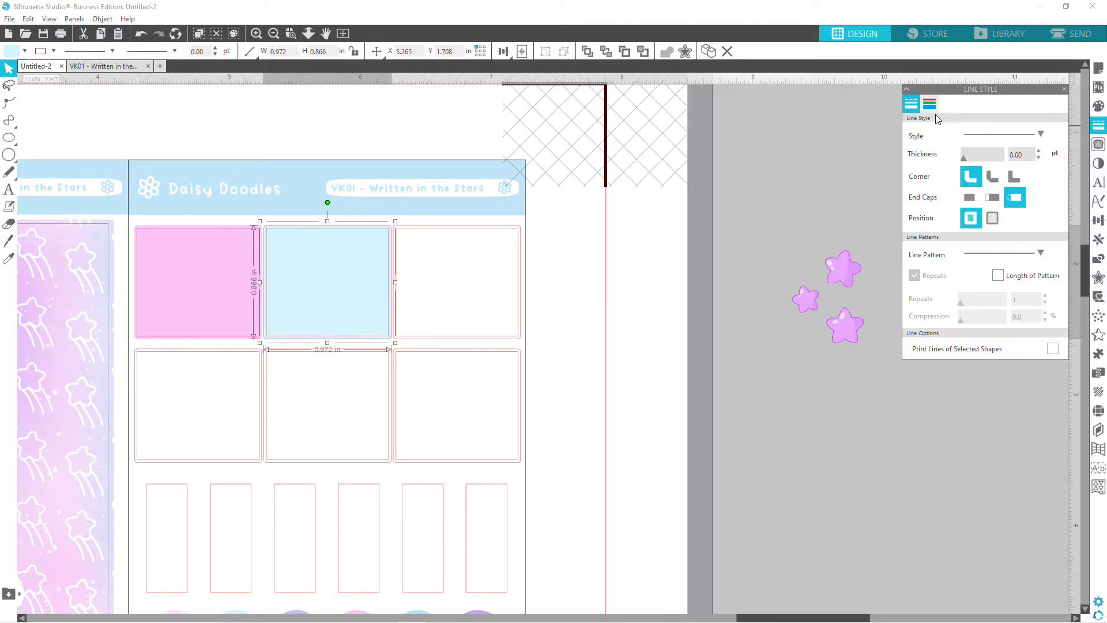
left_click(929, 104)
left_click(909, 133)
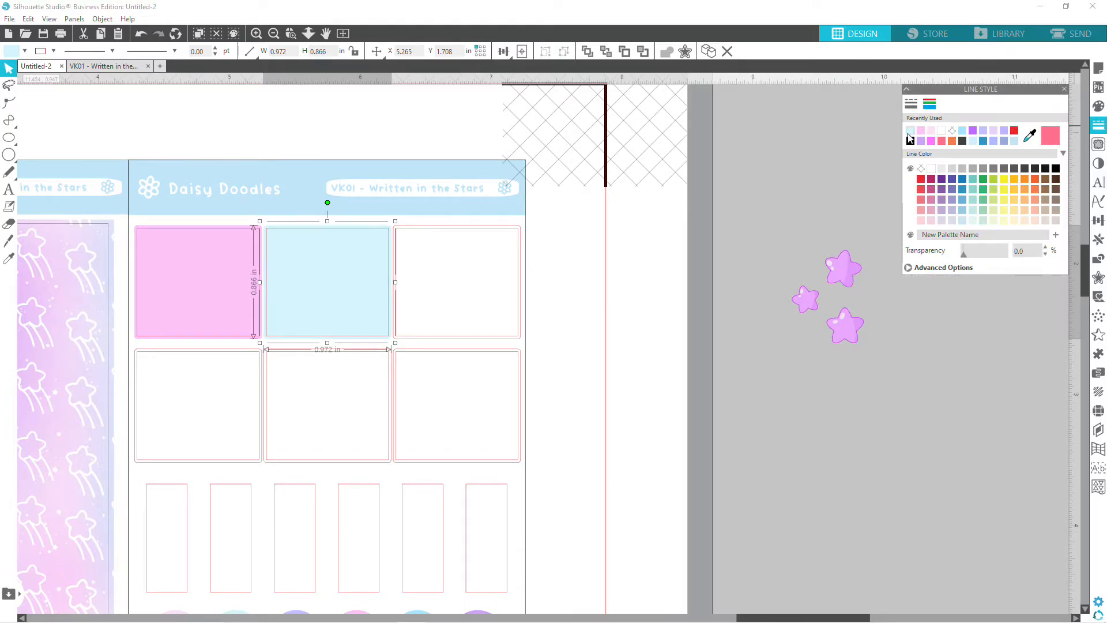
Give the offset outline of the third box in the upper row a periwinkle line and a matching periwinkle fill.
left_click(517, 337)
left_click(983, 135)
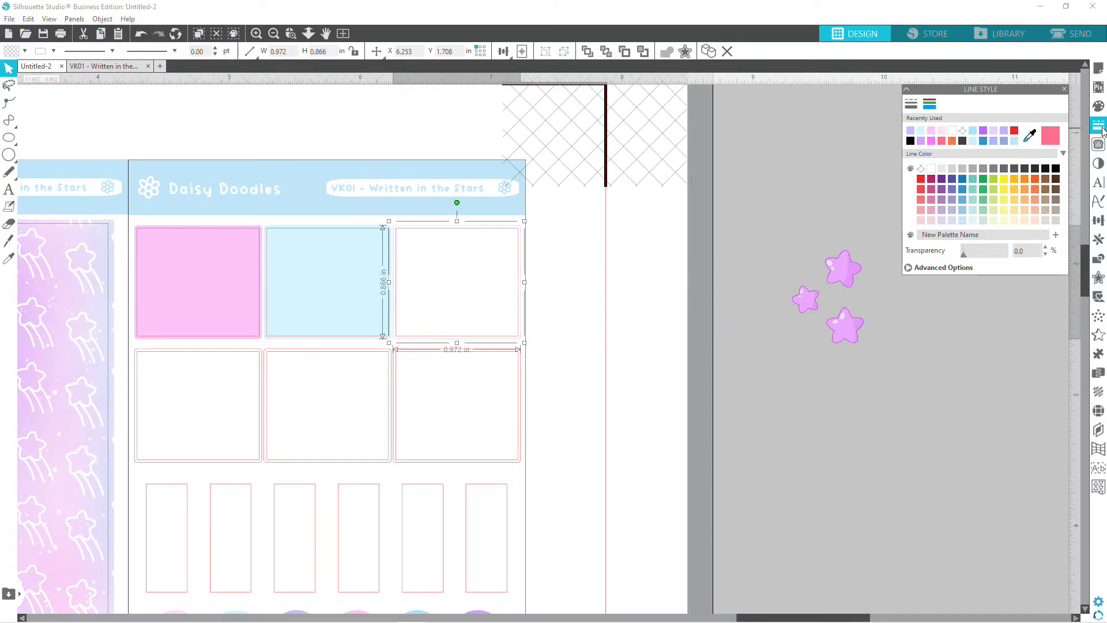
left_click(1098, 106)
left_click(910, 130)
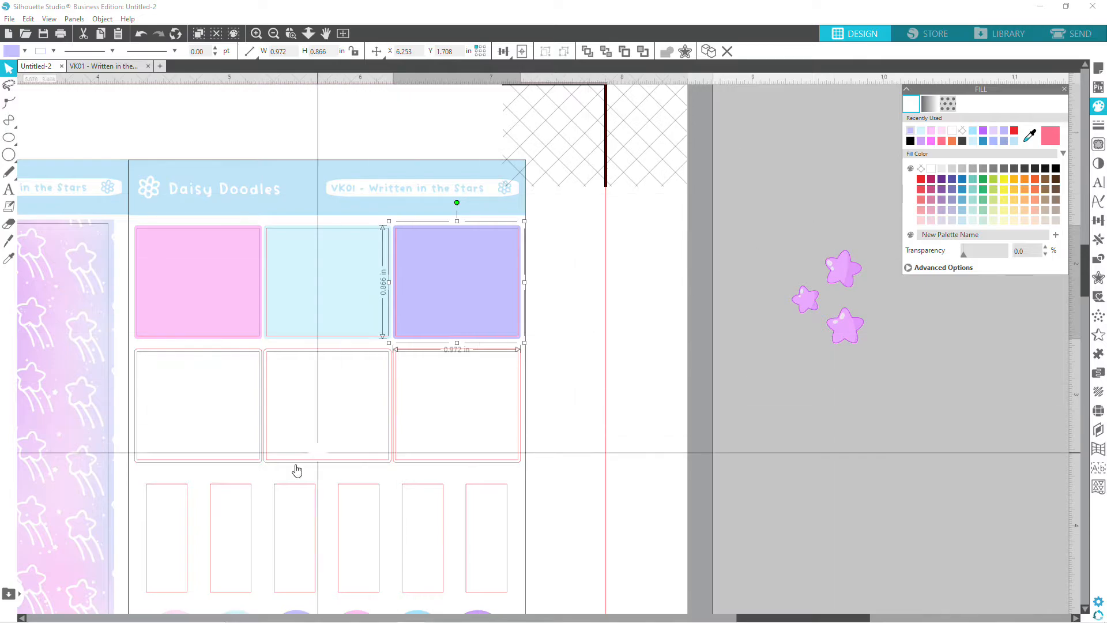
Give the offset outline of the first box in the lower row a light purple fill and a matching light purple line.
left_click(260, 460)
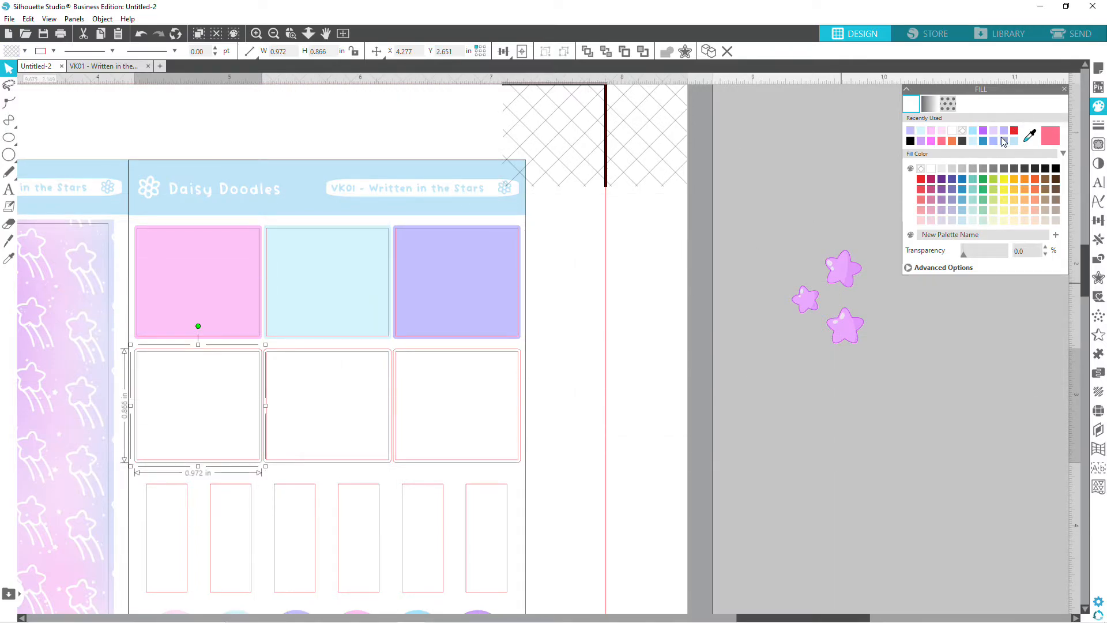
left_click(984, 132)
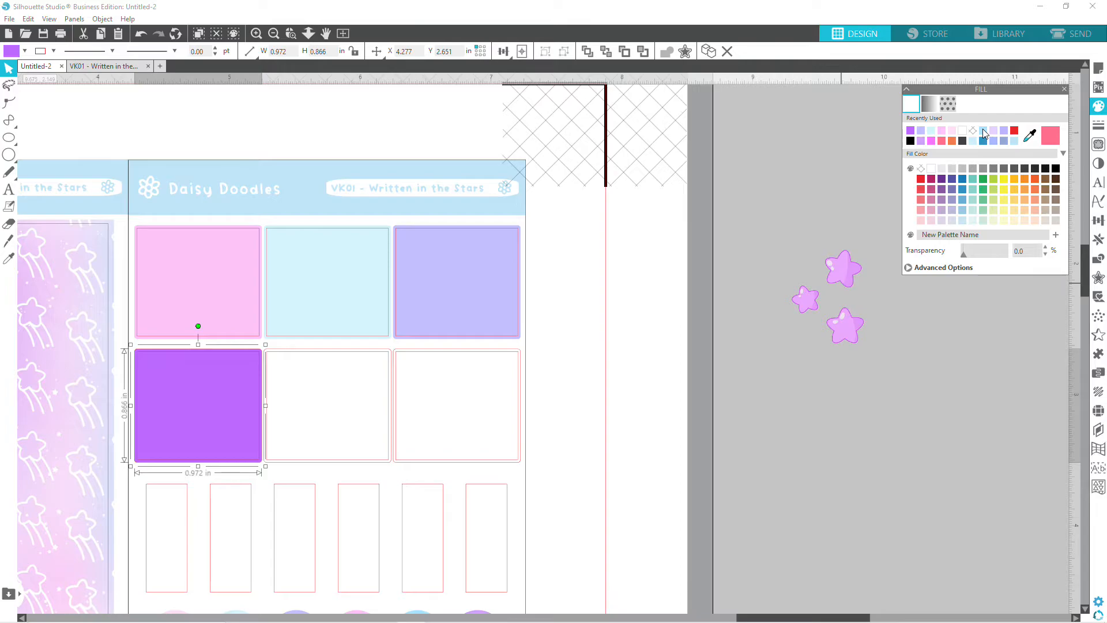
key("ctrl+z")
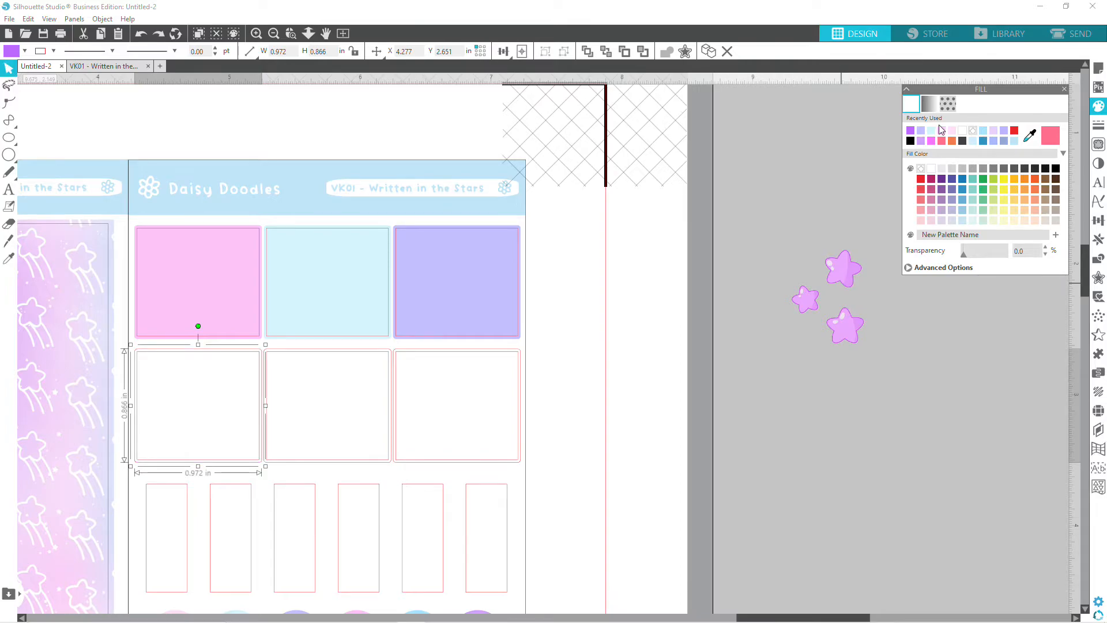
left_click(922, 141)
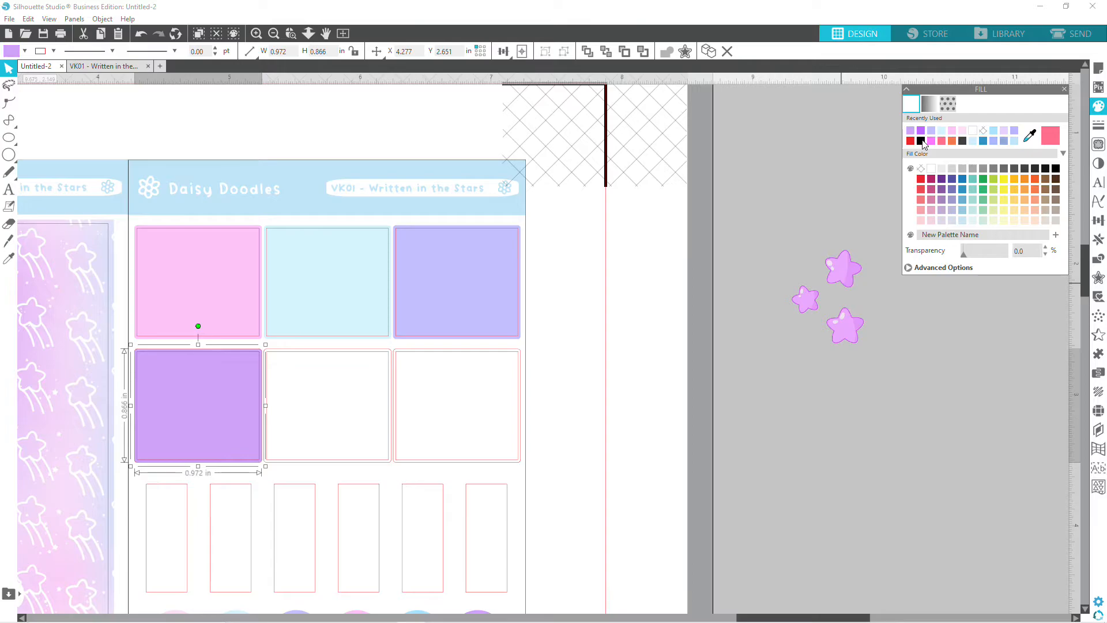
left_click(1097, 124)
left_click(930, 105)
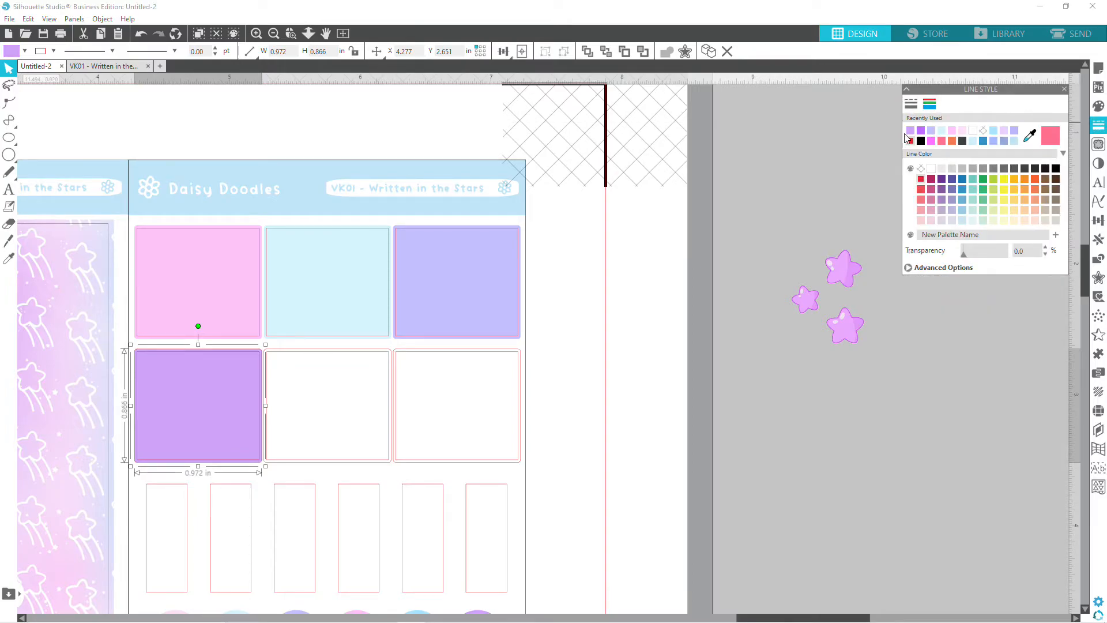
left_click(910, 132)
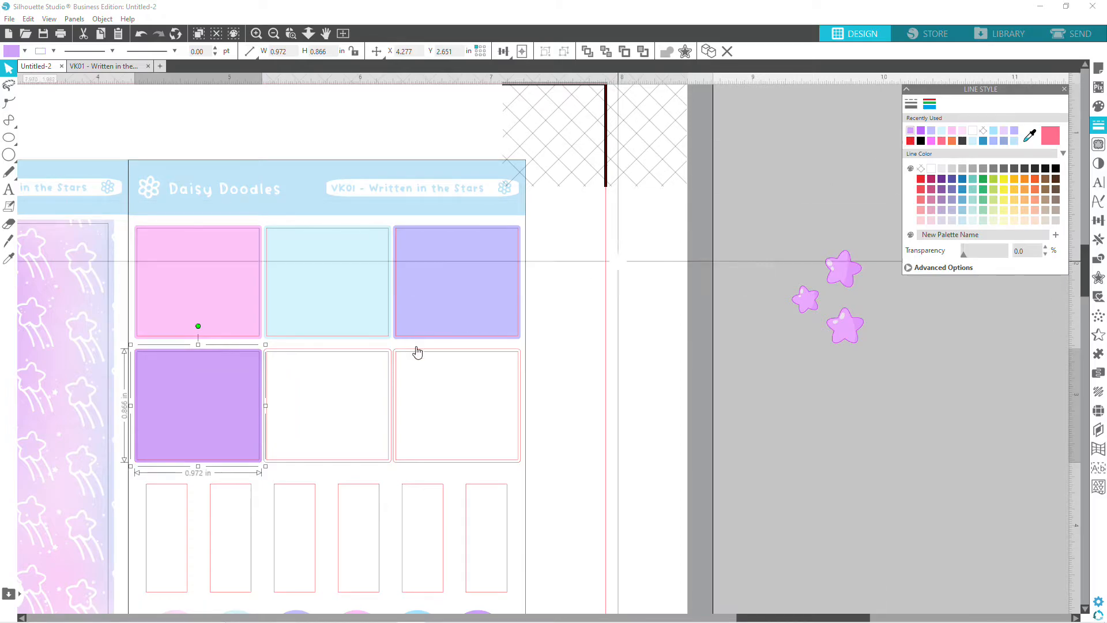
Give the offset outline of the middle box in the lower row a pale pink line and a matching pale pink fill.
left_click(388, 469)
left_click(386, 461)
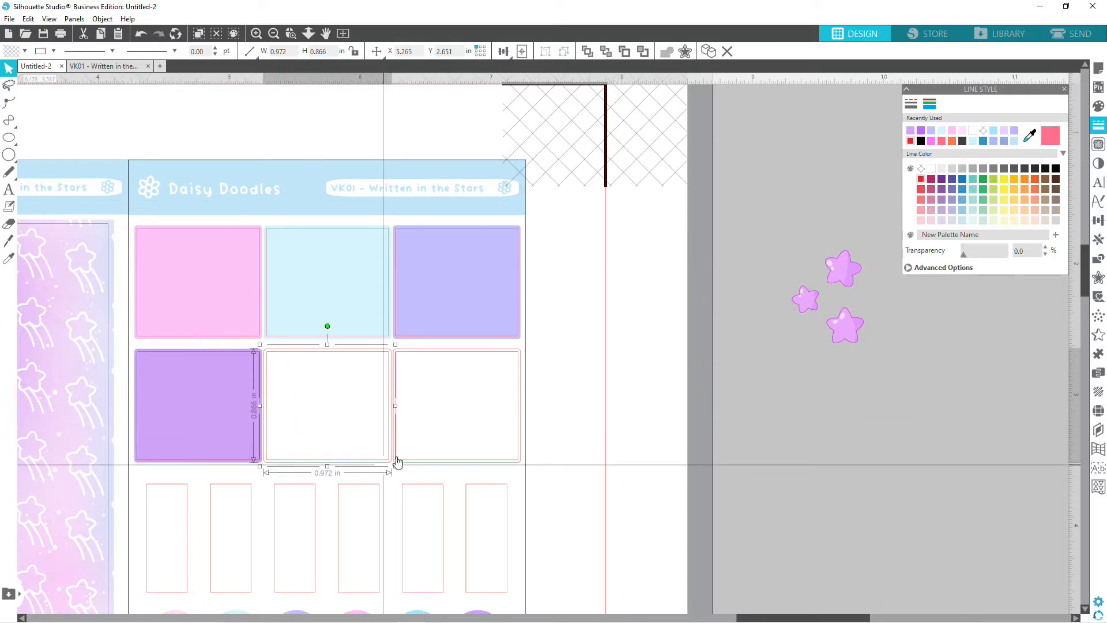
left_click(992, 132)
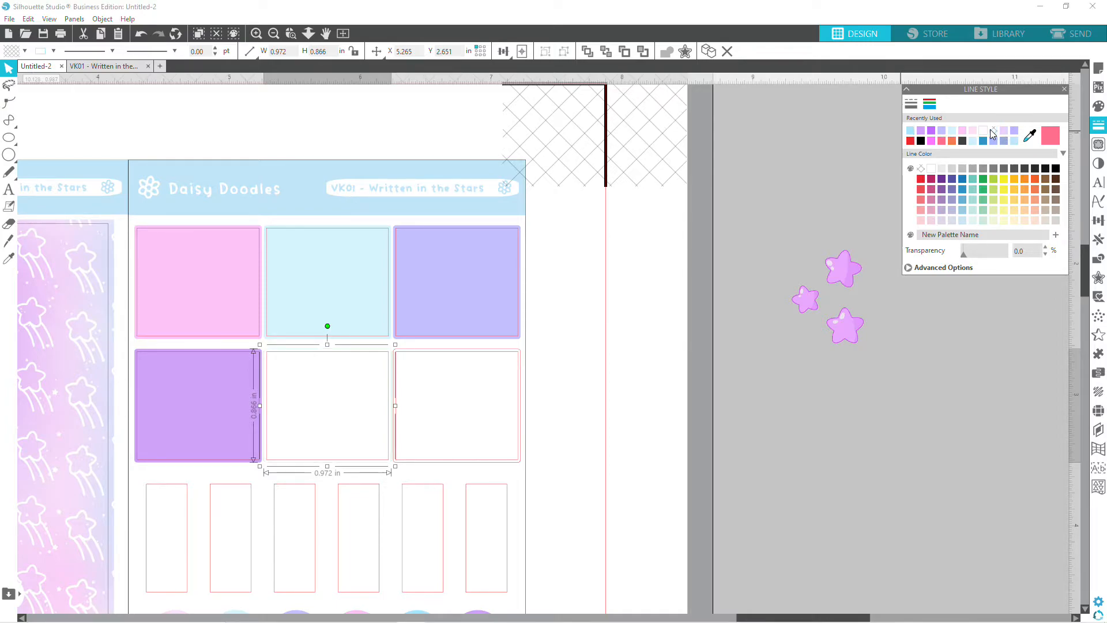
key("ctrl+z")
left_click(1098, 105)
left_click(912, 131)
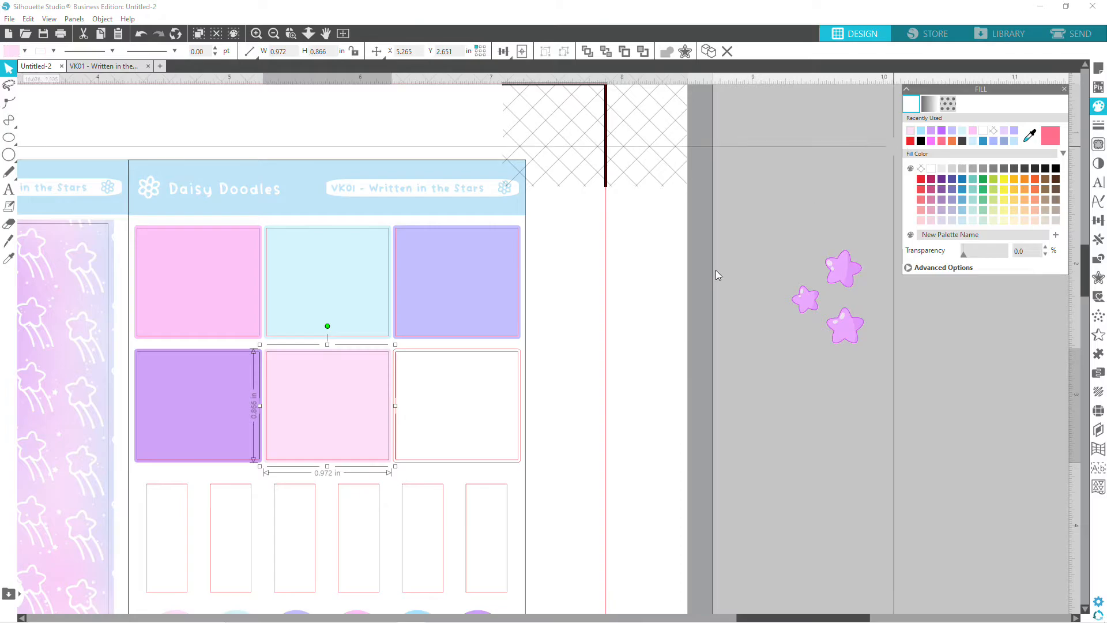
Give the offset outline of the third box in the lower row a sky blue fill and matching line, and deselect it.
left_click(514, 466)
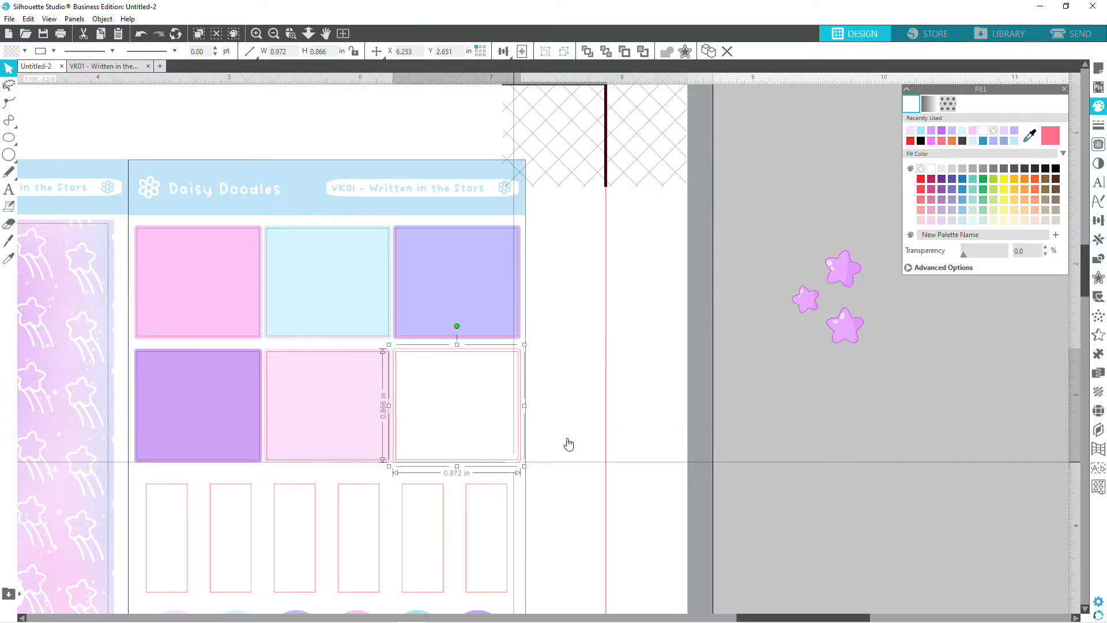
left_click(921, 132)
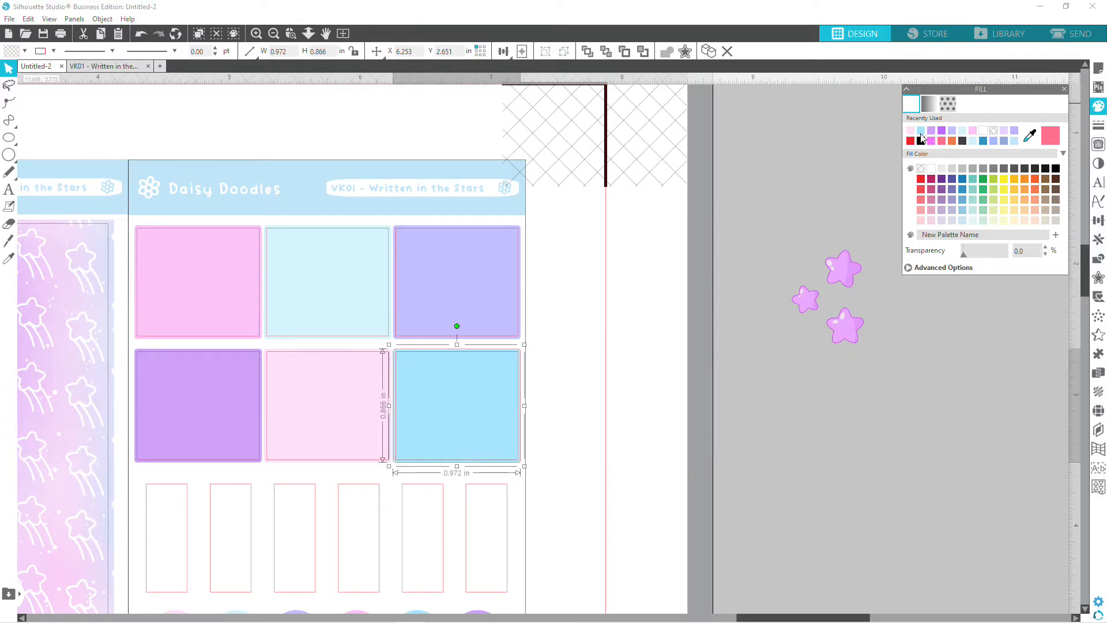
left_click(1098, 125)
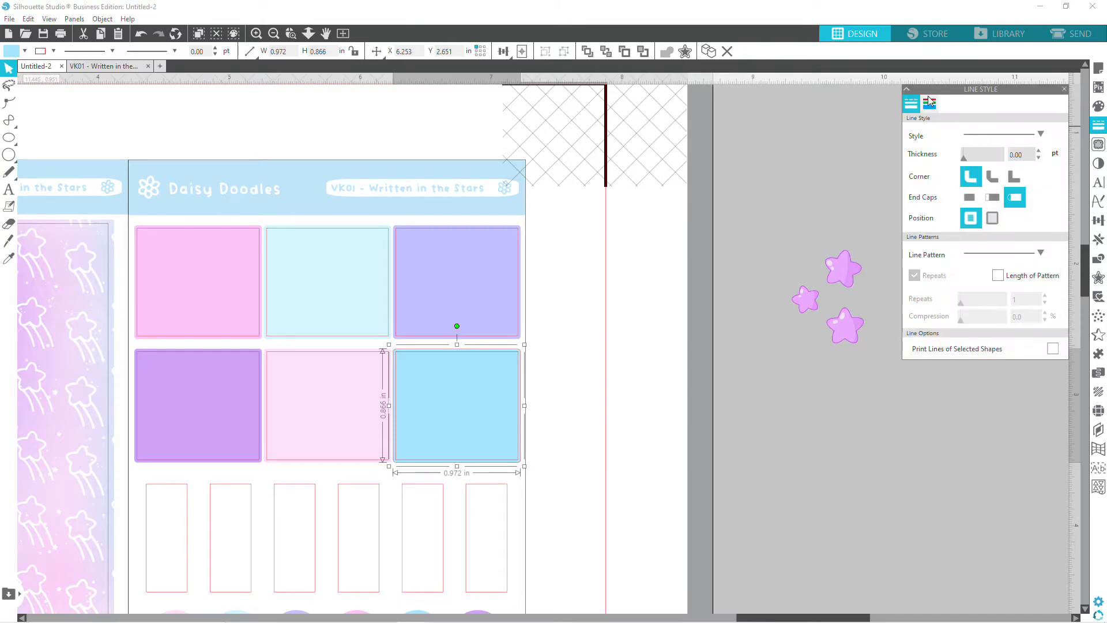
left_click(933, 103)
left_click(910, 134)
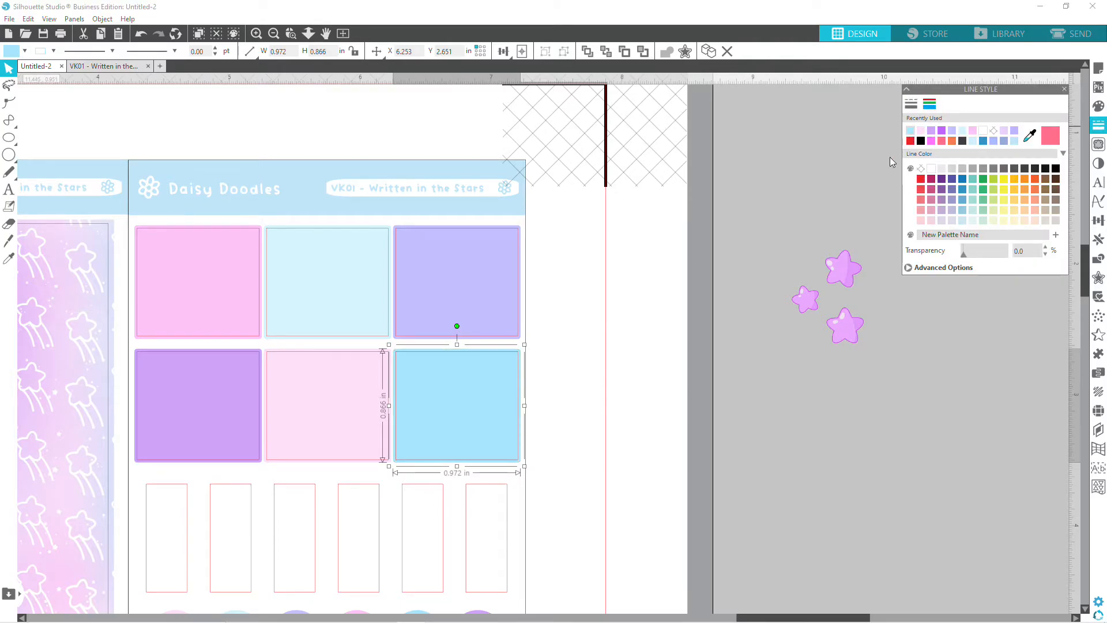
left_click(654, 336)
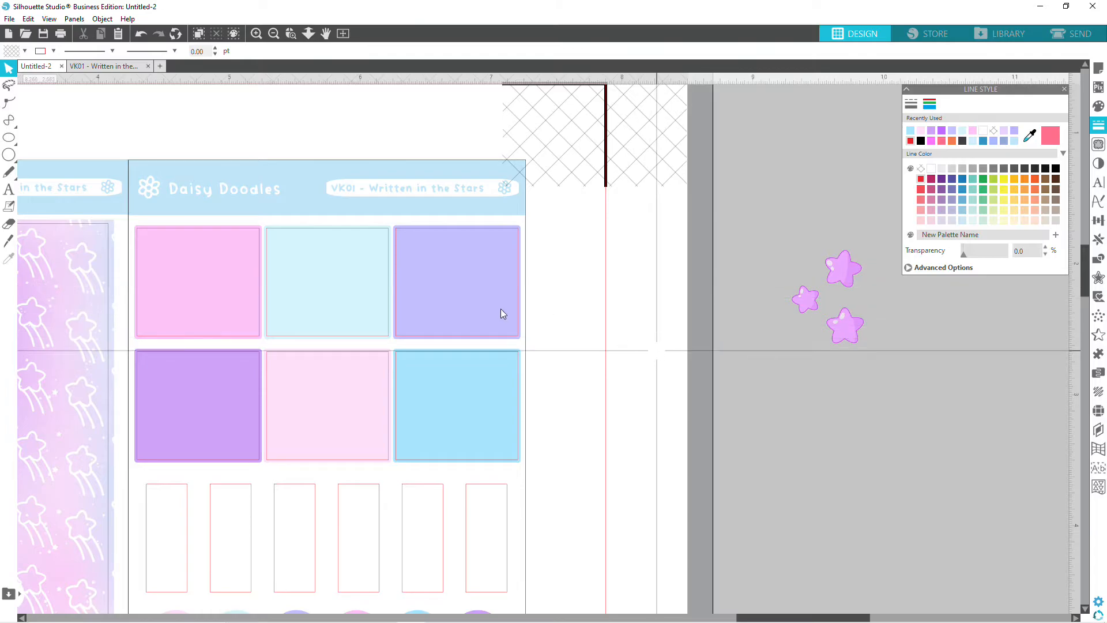
scroll(571, 334, "down", 2)
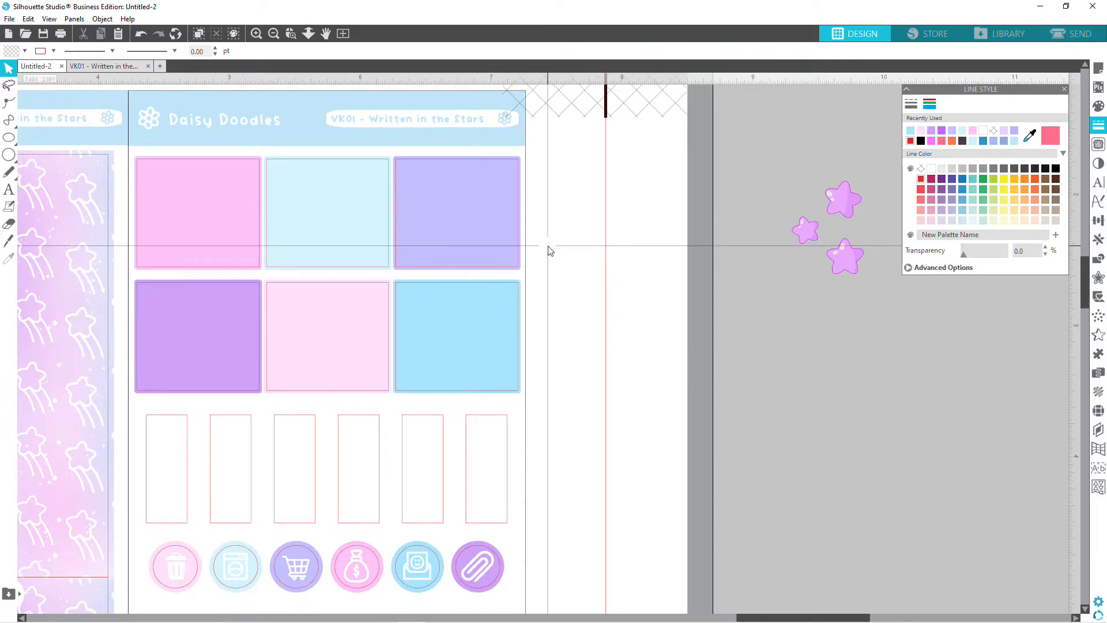
scroll(548, 249, "down", 2)
scroll(548, 249, "up", 3)
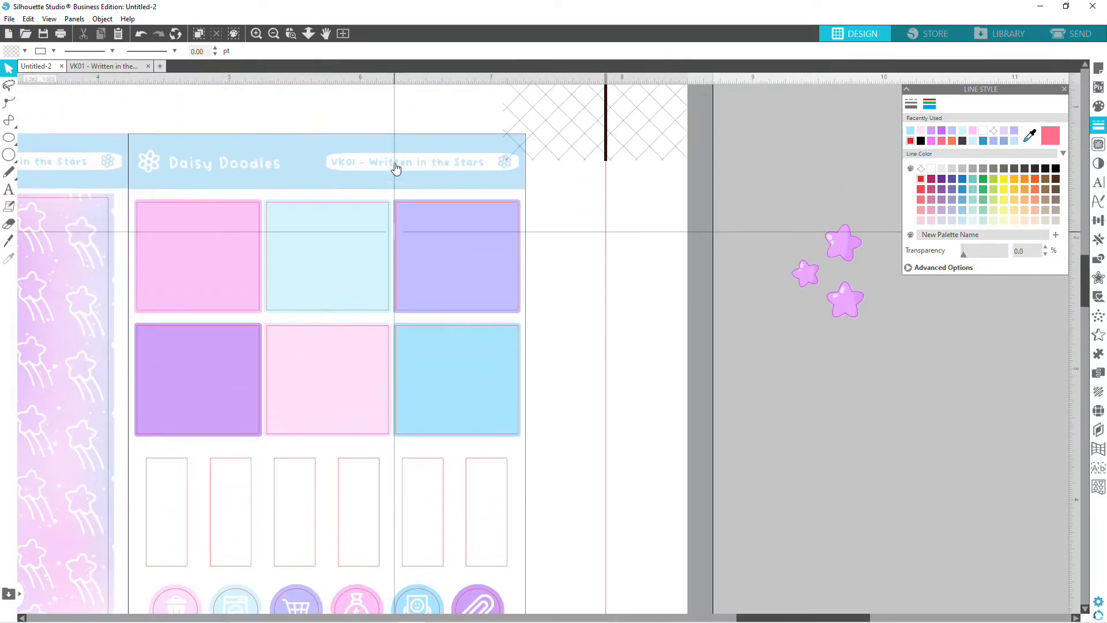
left_click(211, 217)
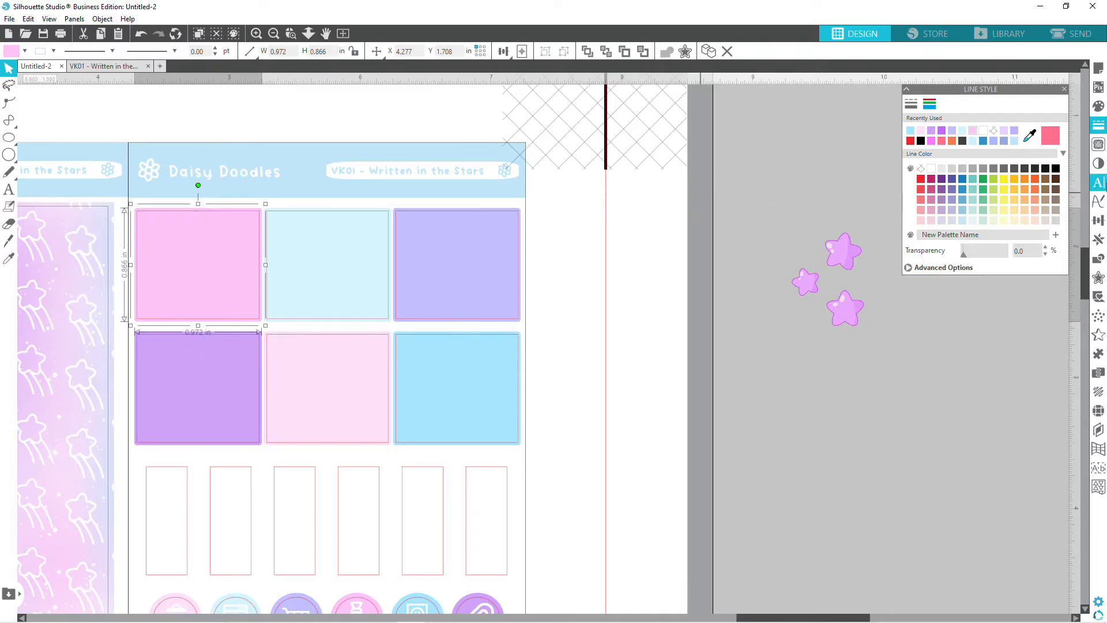
left_click(740, 328)
left_click(247, 326)
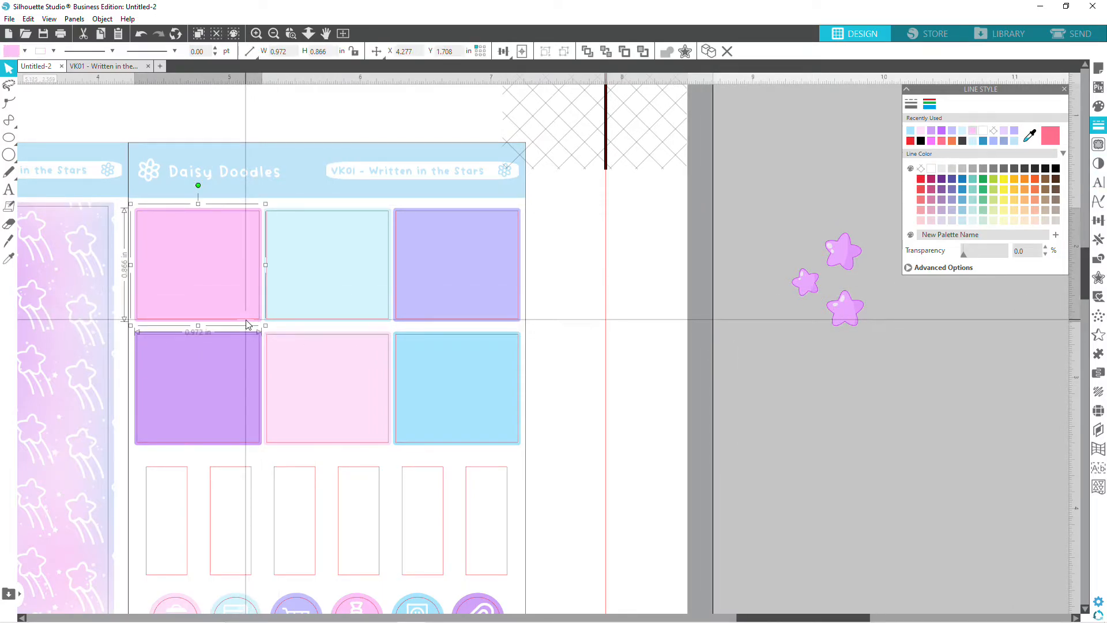
left_click(579, 322)
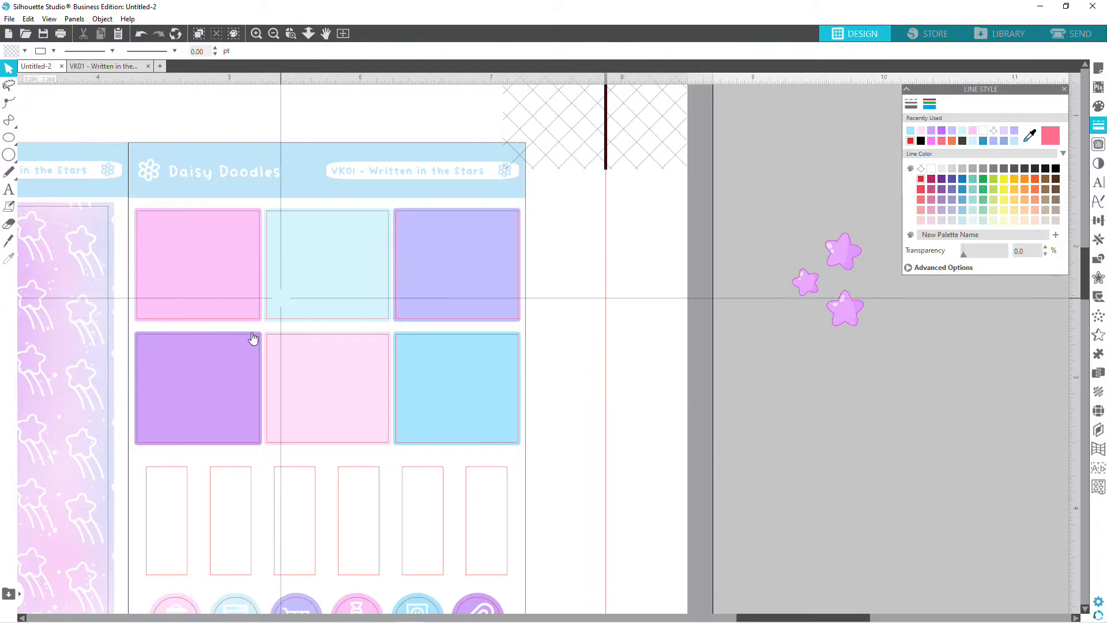
Apply an internal offset of 0.090 in with square corners to the six colour-filled boxes.
left_click_drag(258, 464, 442, 275)
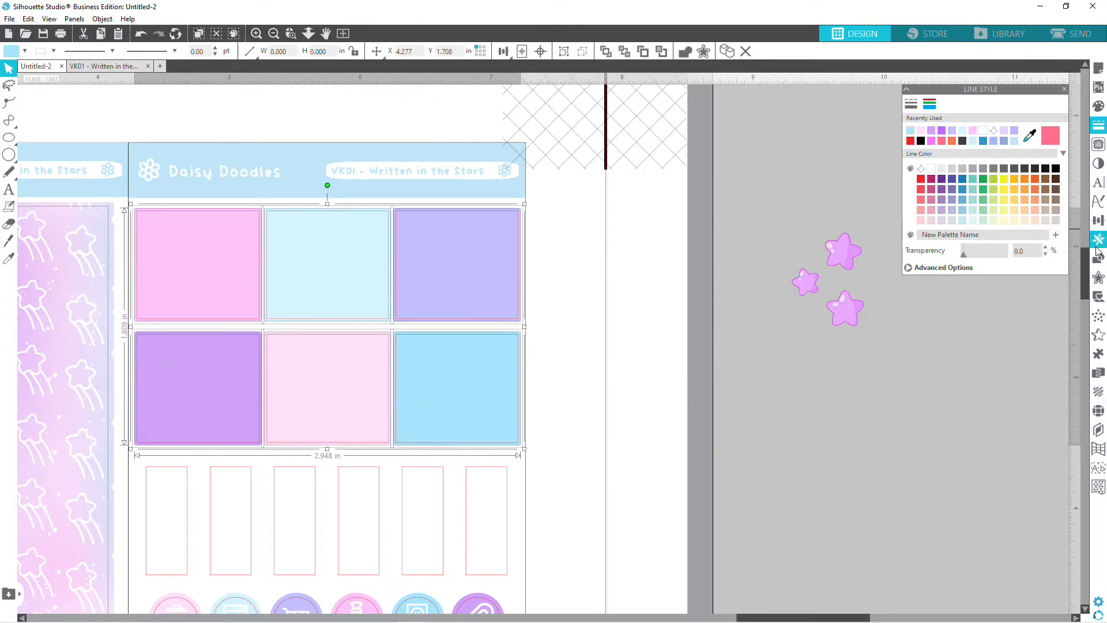
left_click(1098, 277)
left_click(1018, 119)
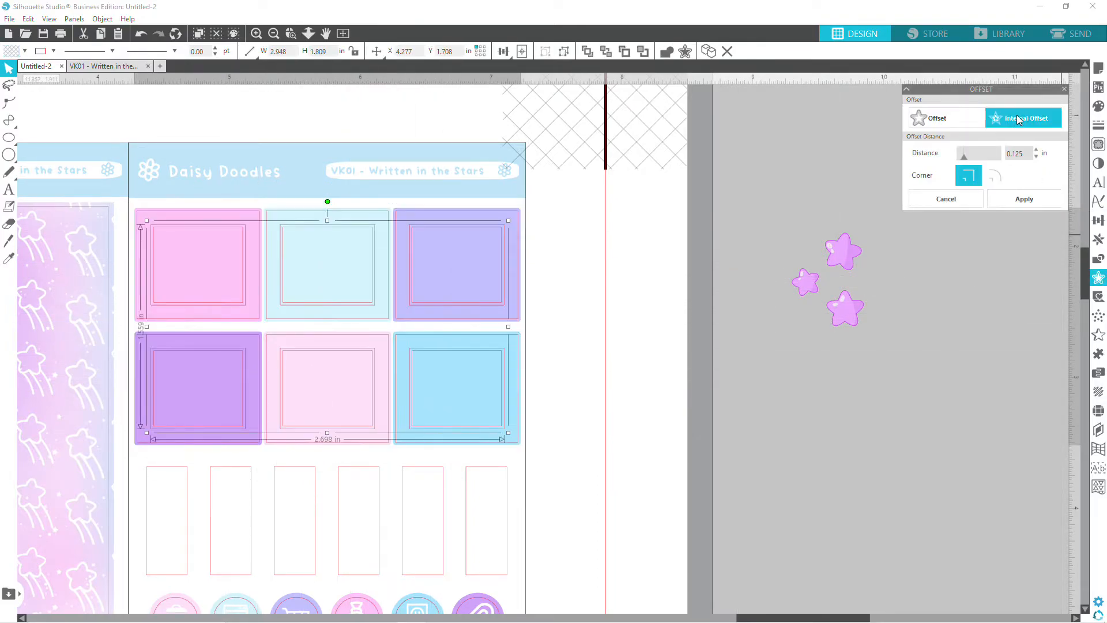
left_click(1038, 156)
left_click(1038, 156)
left_click(1038, 156)
left_click(1038, 157)
left_click(1038, 156)
left_click(1037, 157)
left_click(1037, 157)
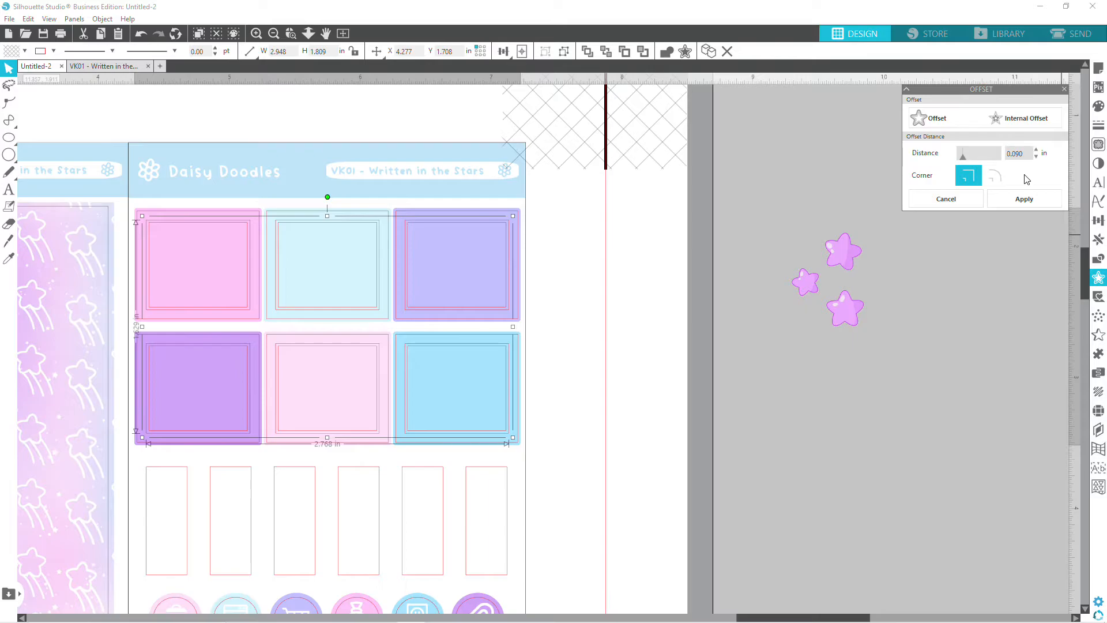
left_click(1045, 199)
Colour the lines of the new inner outlines in all six boxes white.
left_click(1098, 125)
left_click(929, 104)
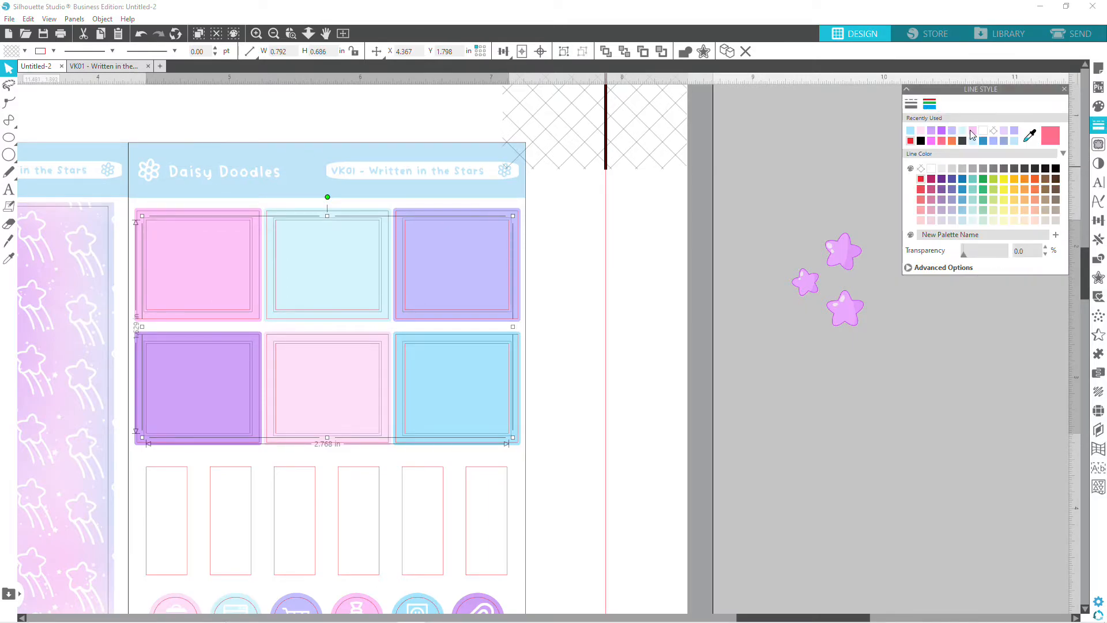
left_click(982, 133)
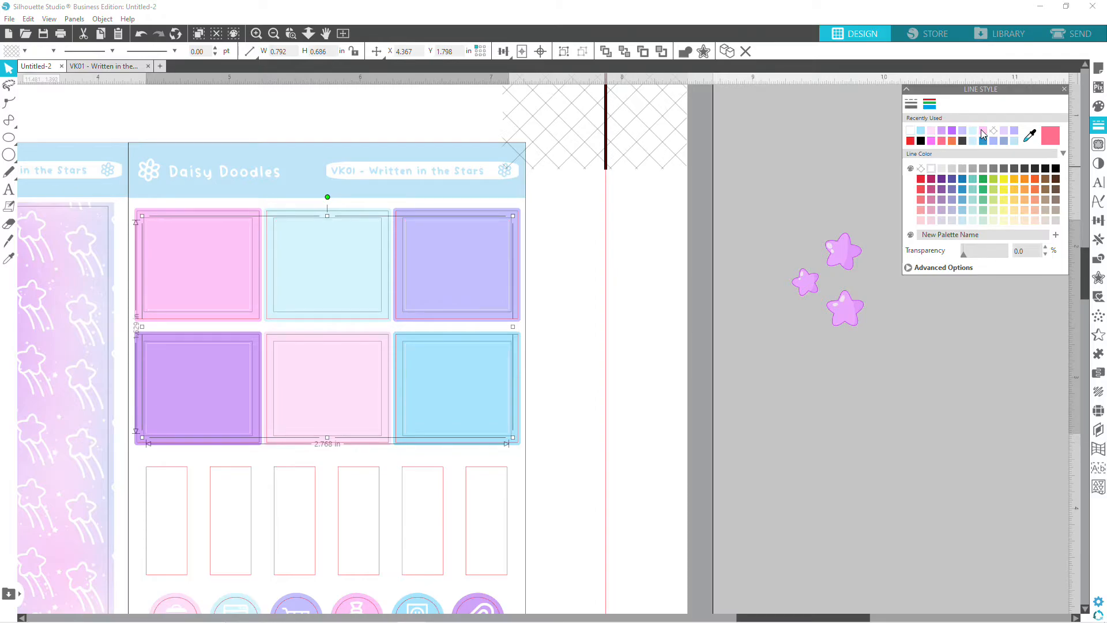
Try a white fill on the six inner outlines and undo it.
left_click(1098, 107)
left_click(917, 134)
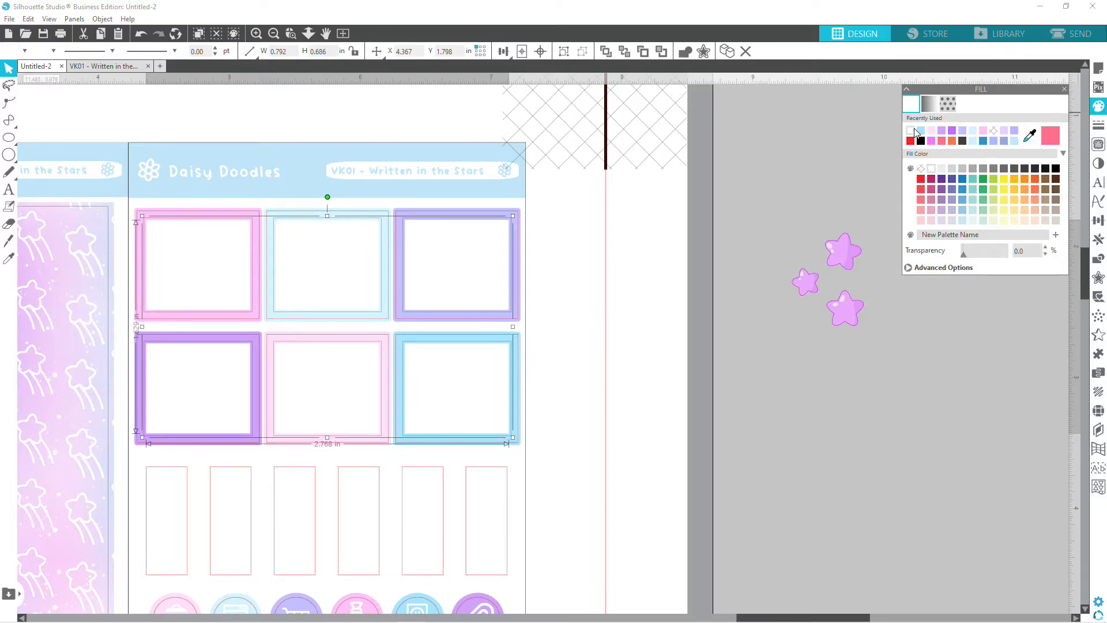
key("ctrl+z")
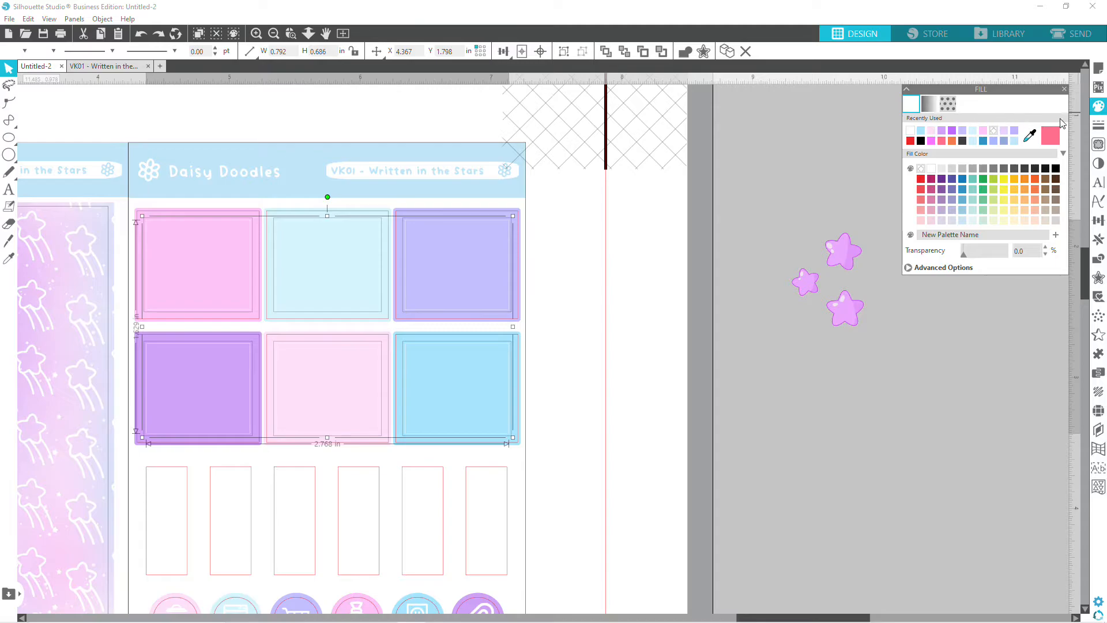
Set the line thickness of the six white inner outlines to 1.75 pt.
left_click(1098, 125)
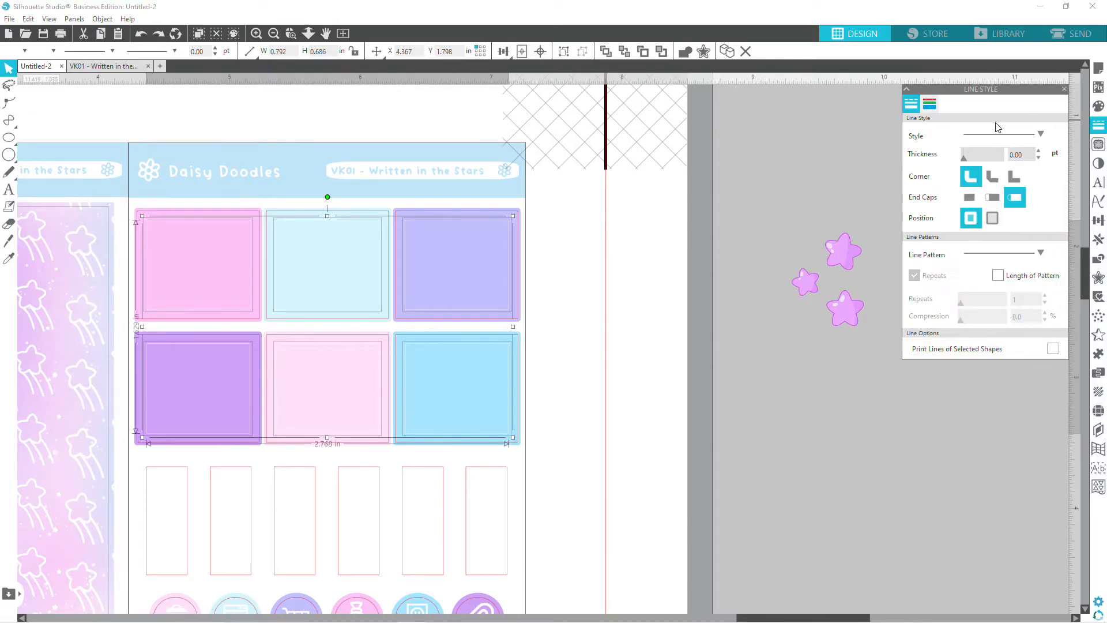
left_click(929, 104)
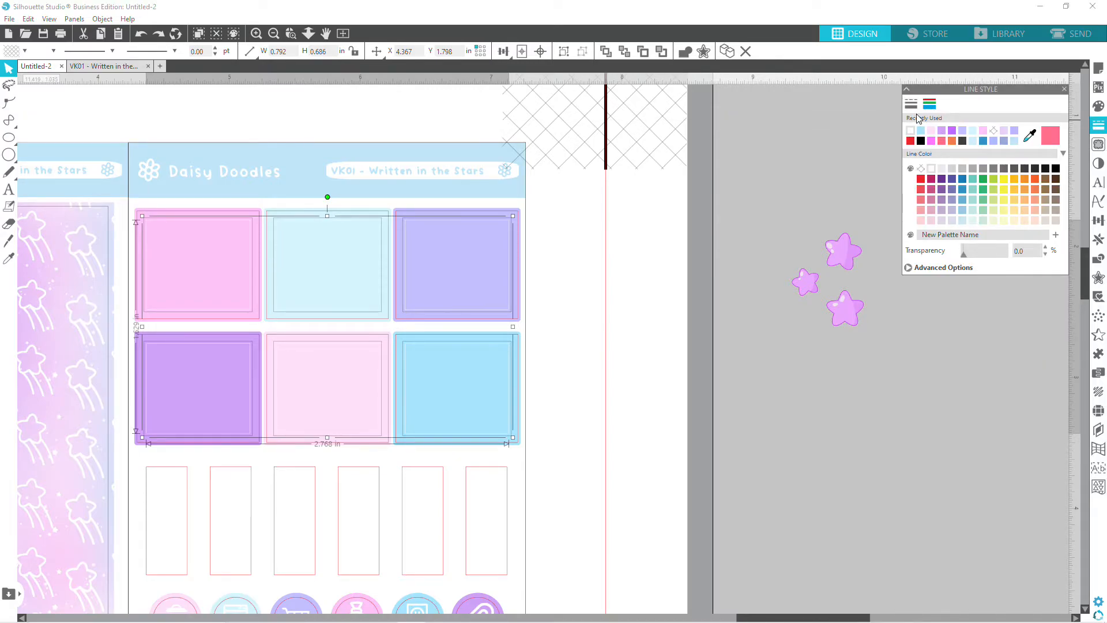
left_click(910, 103)
left_click(1040, 152)
left_click(1040, 152)
left_click(1040, 151)
left_click(1040, 151)
left_click(1040, 151)
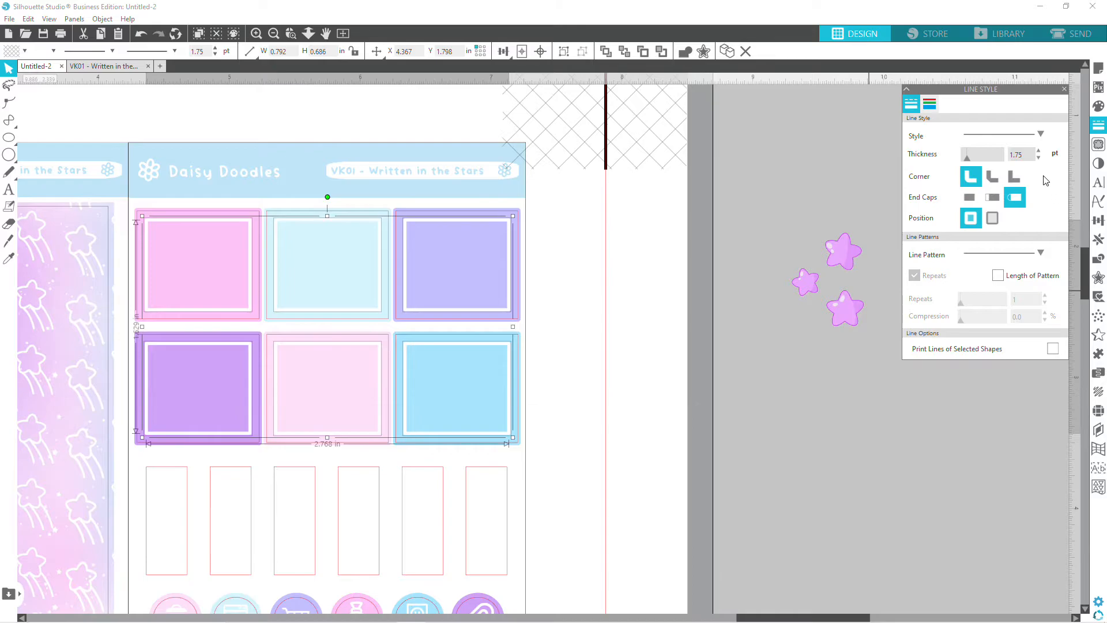
Set the line thickness of the six white inner outlines to 2.00 pt.
left_click(1040, 152)
left_click(712, 369)
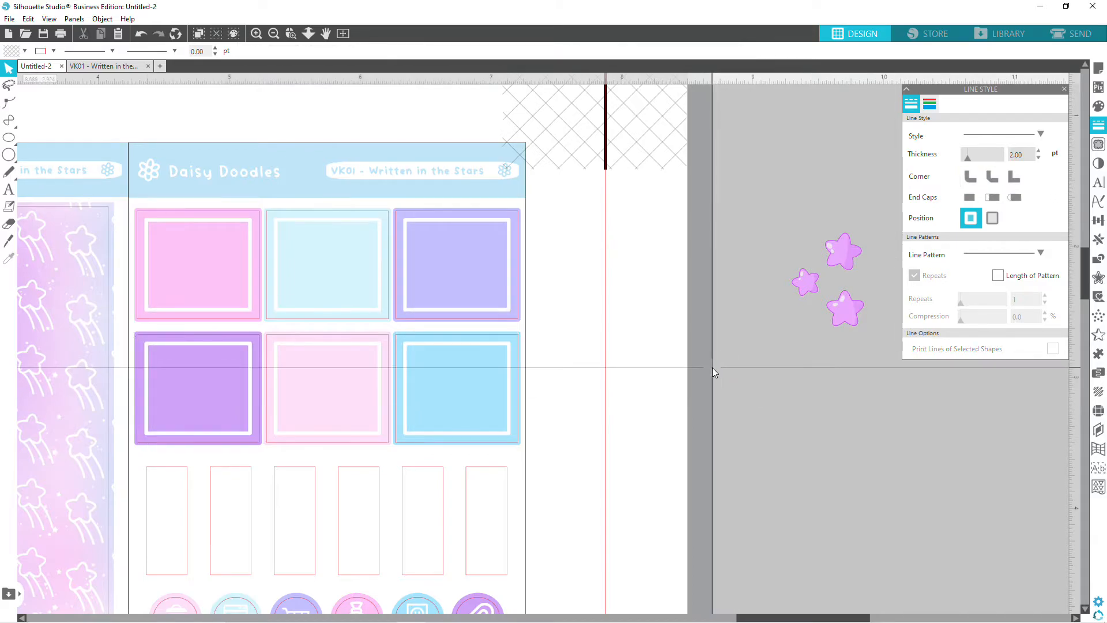
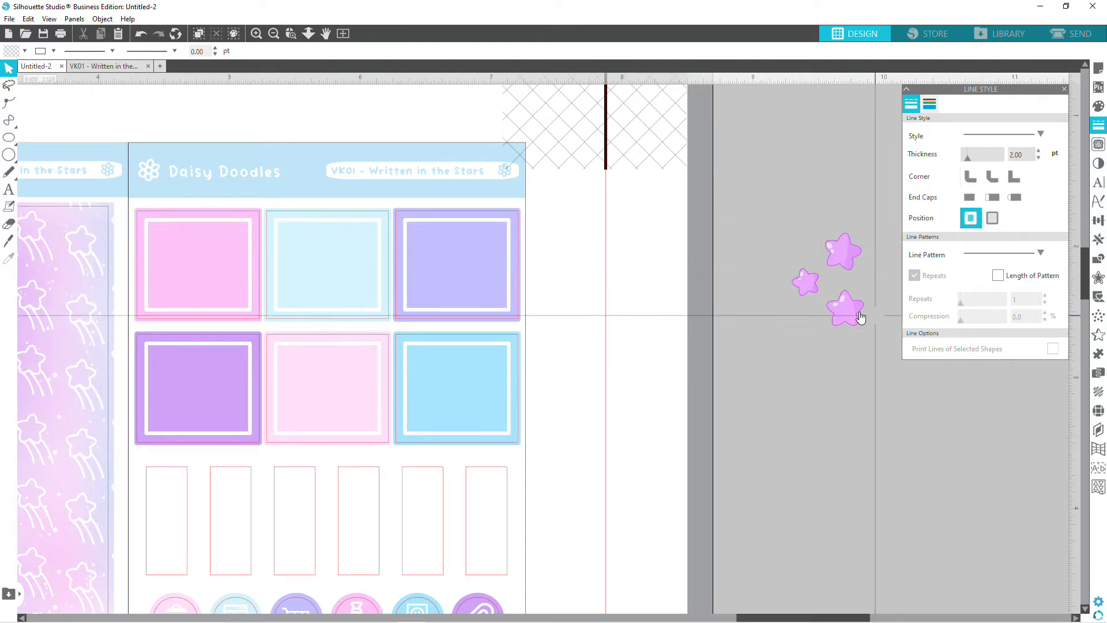
Move the three-star artwork onto the page and erase its two upper stars, keeping only the lowest one.
mouse_move(842, 314)
left_mouse_down()
mouse_move(693, 350)
mouse_move(666, 286)
mouse_move(709, 306)
mouse_move(683, 310)
mouse_move(646, 351)
mouse_move(662, 339)
mouse_move(677, 364)
mouse_move(678, 328)
mouse_move(654, 350)
mouse_move(657, 315)
mouse_move(666, 368)
left_mouse_up()
left_click(9, 224)
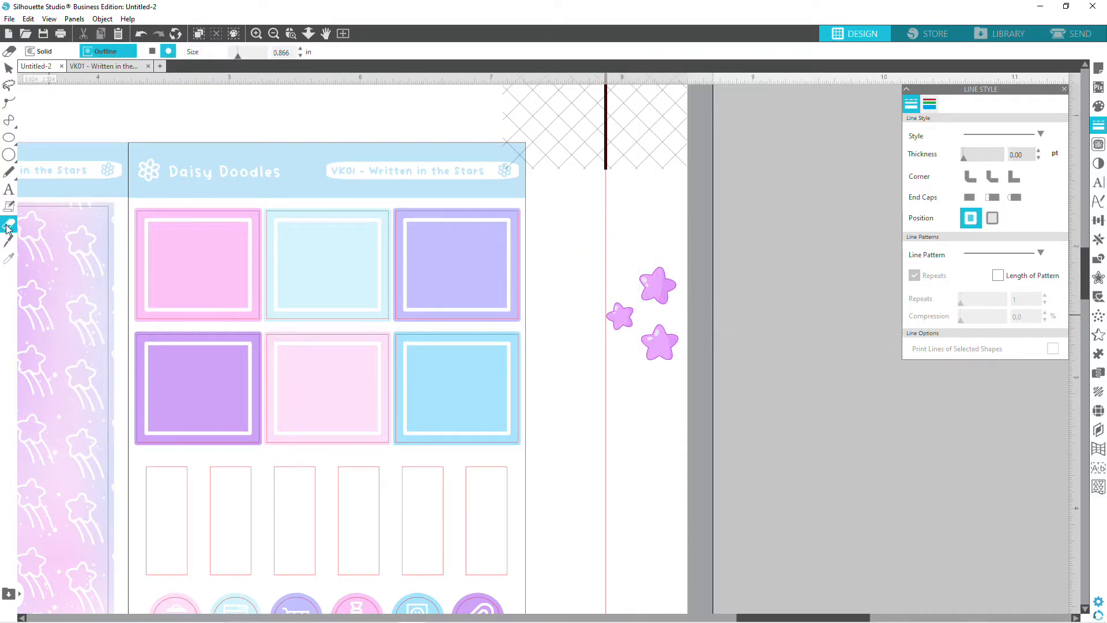
left_click(658, 258)
left_click(598, 285)
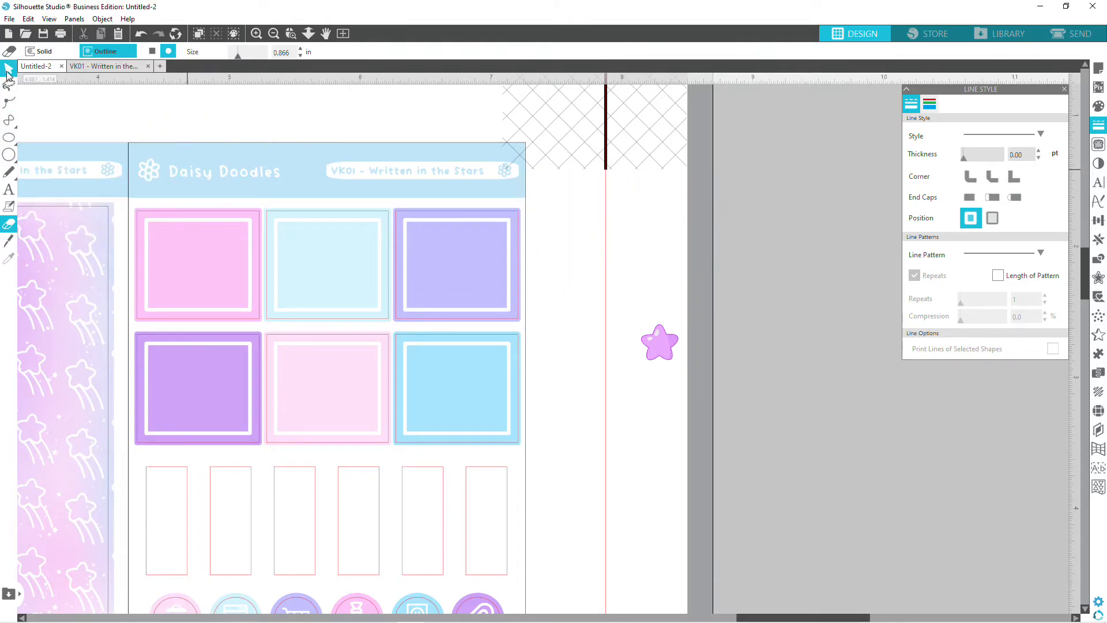
left_click(7, 73)
Reposition the remaining purple star beside the boxes, duplicate it and place the copy off the page as a spare.
left_click_drag(665, 350, 644, 313)
left_click(645, 317)
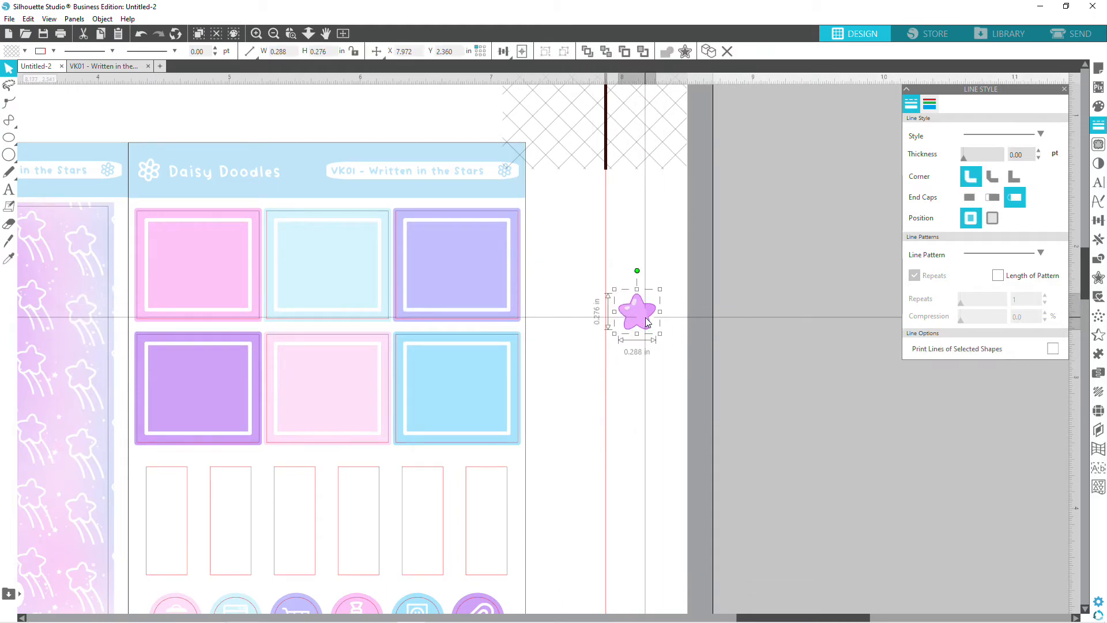
key("ctrl+d")
left_click_drag(667, 346, 772, 306)
Fill the star on the page white, shrink it to about 0.197 × 0.189 in and place it on the pink box's upper inner border.
left_click(645, 322)
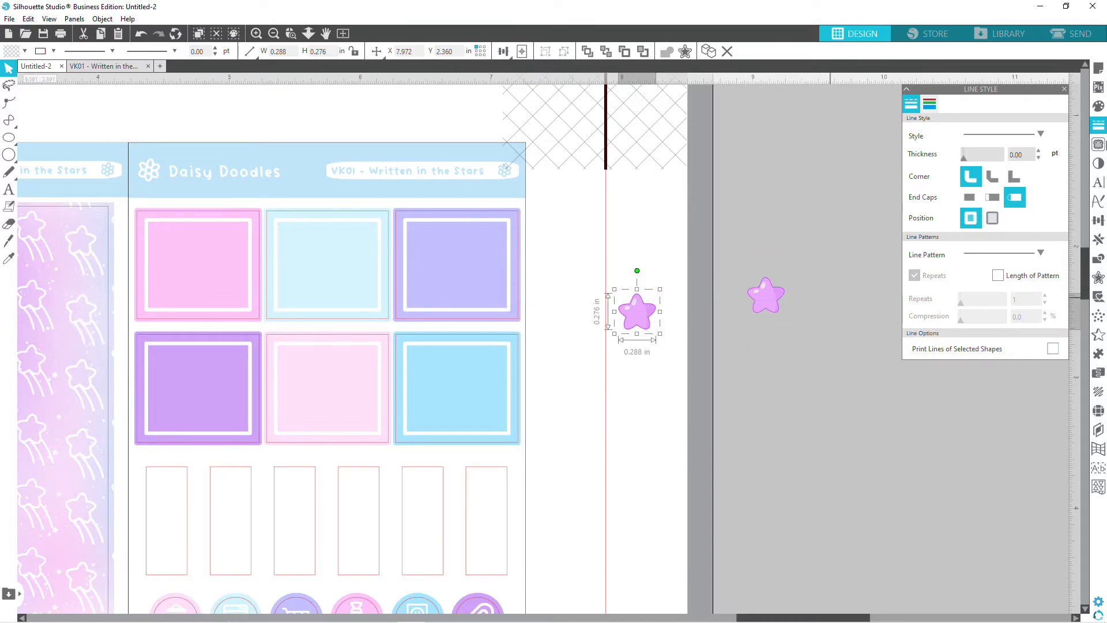
left_click(1097, 107)
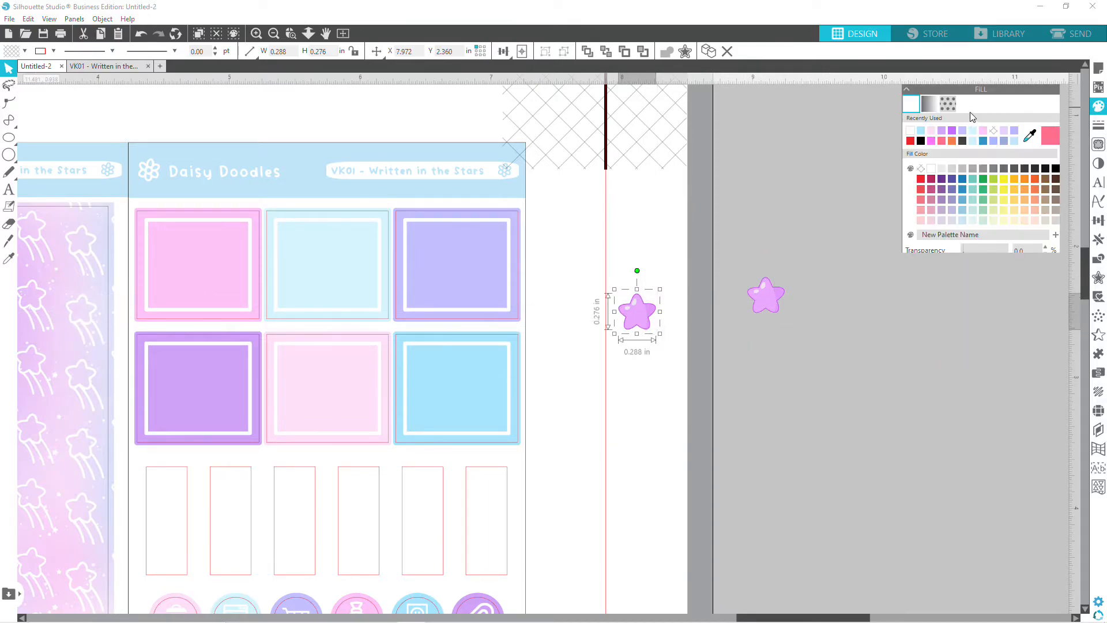
left_click(909, 132)
left_click_drag(643, 318, 199, 236)
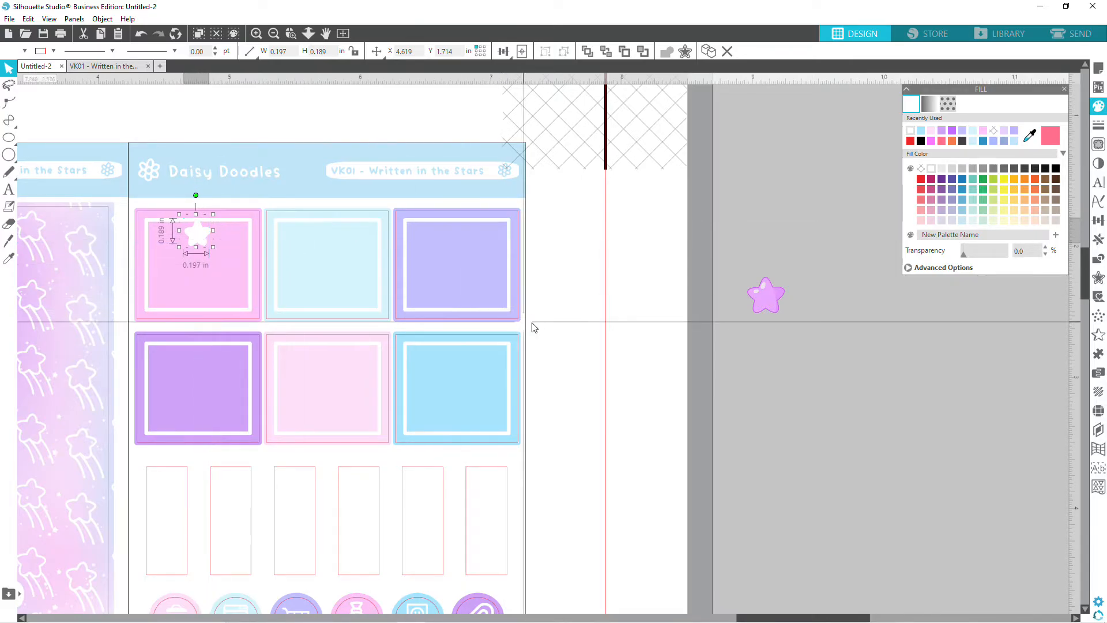
left_click(559, 332)
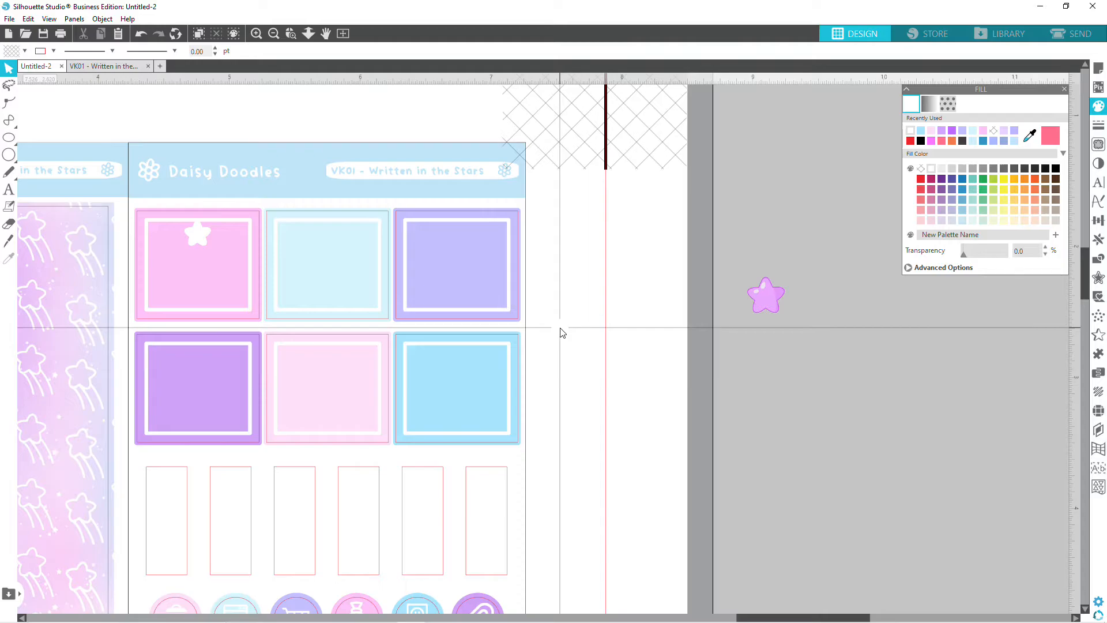
Adjust the white star so it sits centred on the pink box's upper inner border.
left_click(203, 244)
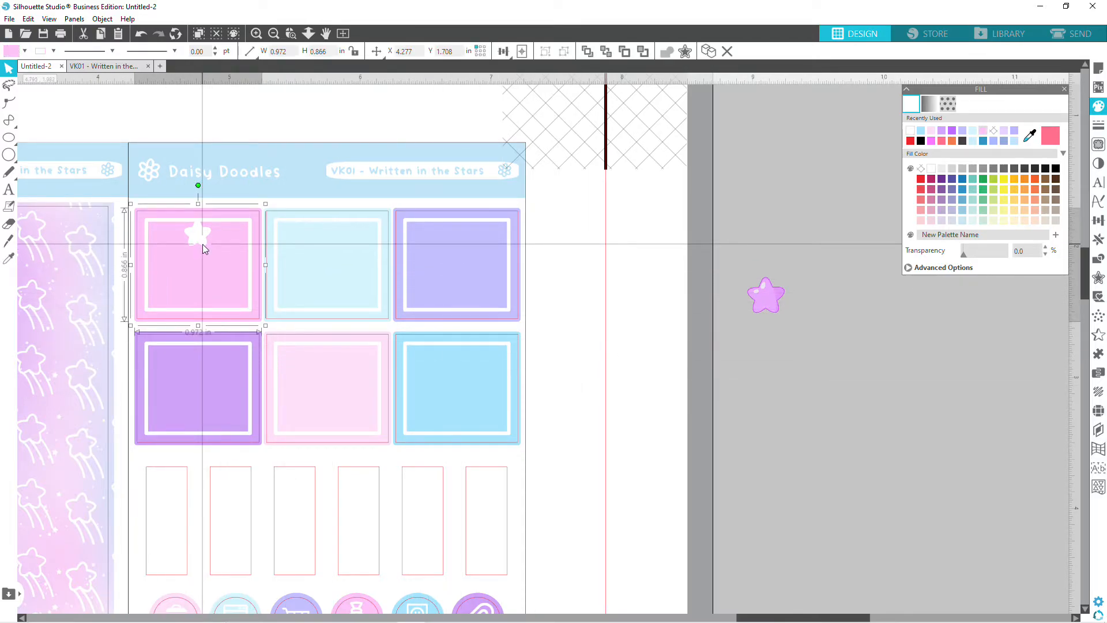
left_click(203, 238)
left_click_drag(203, 236, 203, 237)
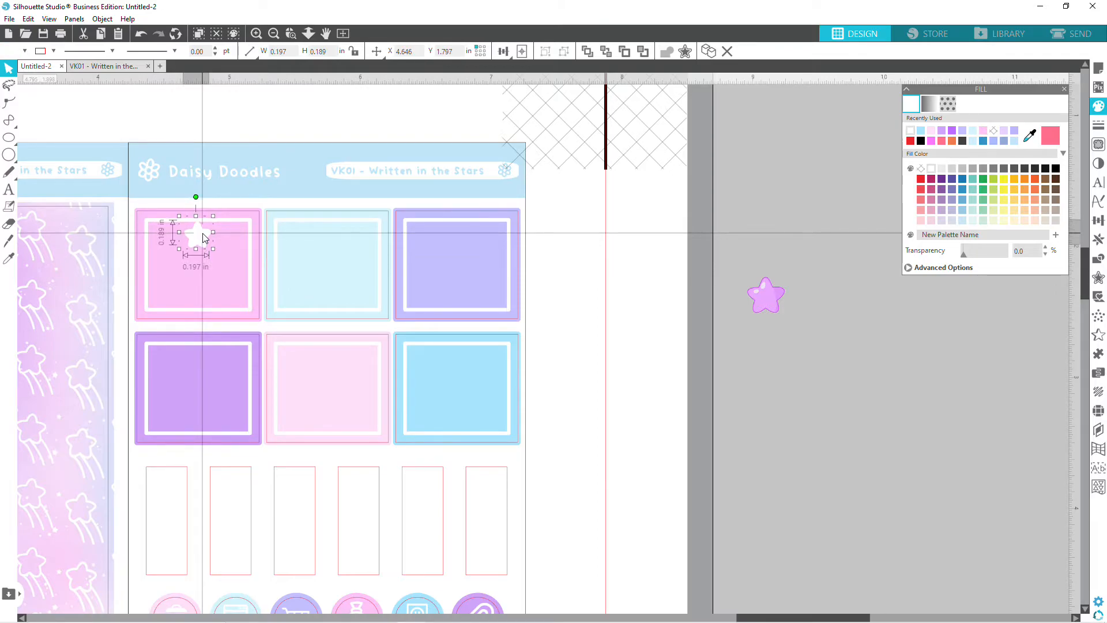
left_click(626, 300)
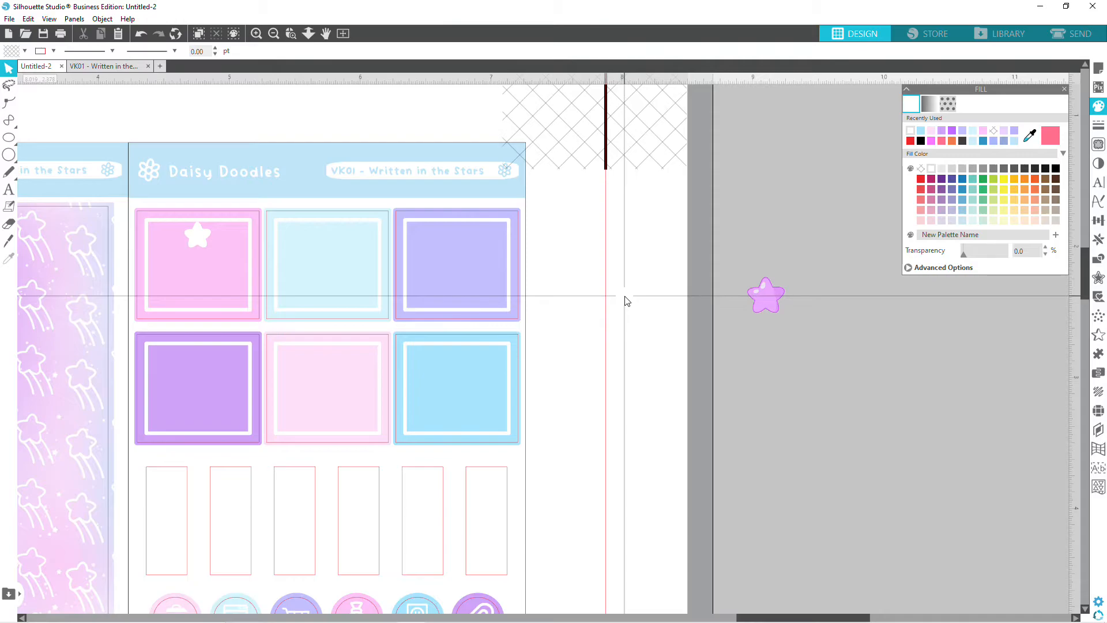
mouse_move(198, 240)
left_mouse_down()
mouse_move(245, 258)
mouse_move(238, 302)
mouse_move(210, 288)
mouse_move(199, 299)
mouse_move(205, 239)
left_mouse_up()
left_click(524, 321)
left_click(566, 316)
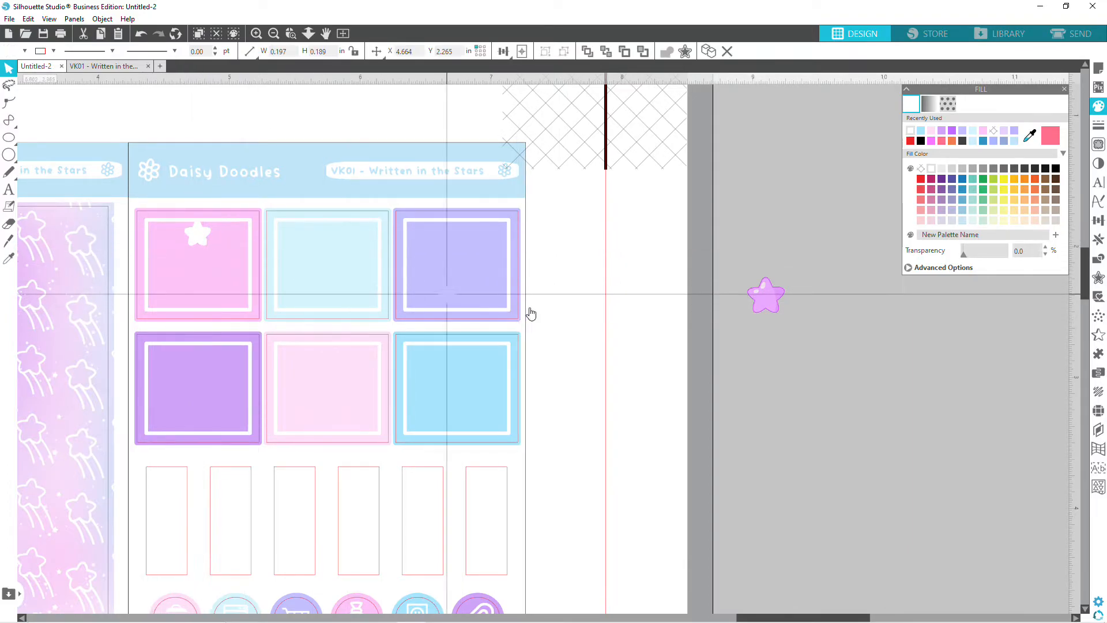
left_click(562, 313)
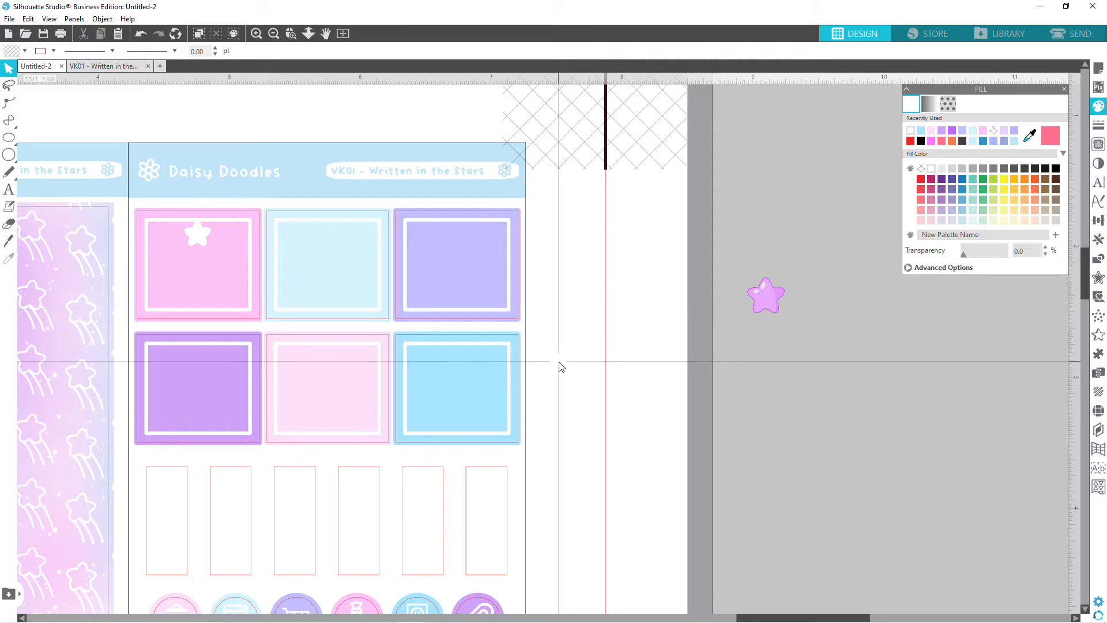
Place a copy of the white star centred on the upper inner border of the pale blue box.
left_click(197, 233)
left_click_drag(204, 241, 328, 240)
left_click(576, 292)
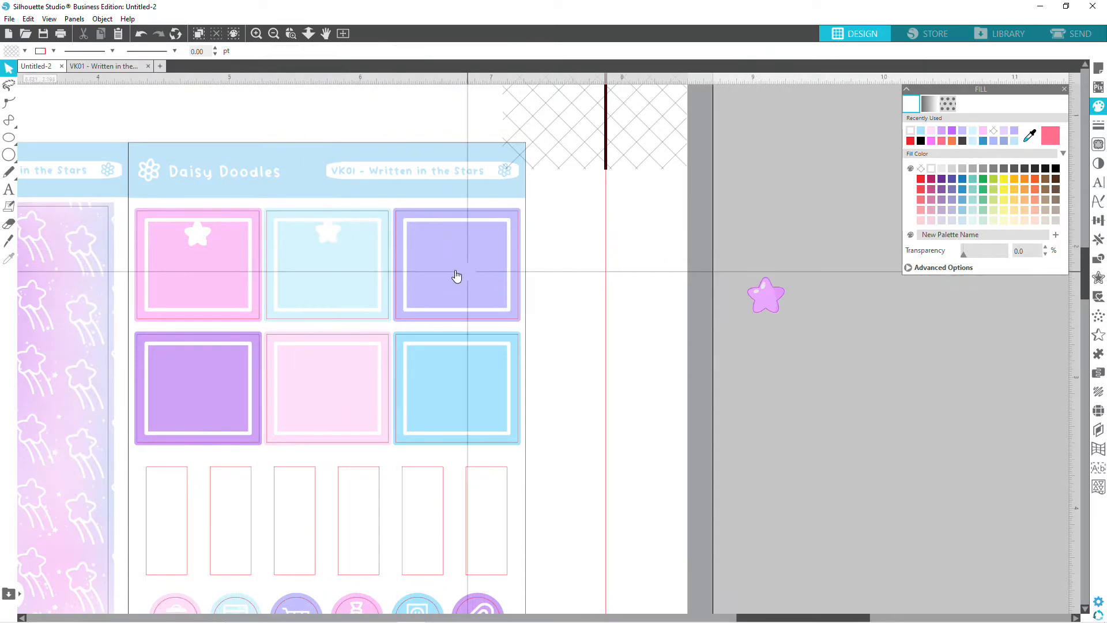
left_click(327, 234)
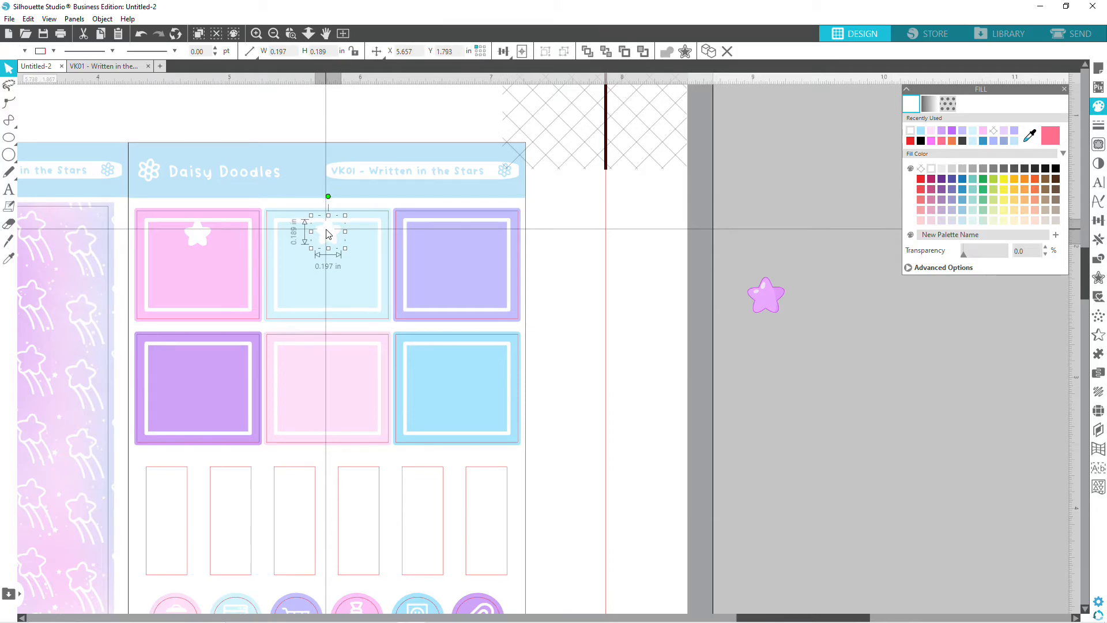
left_click(567, 259)
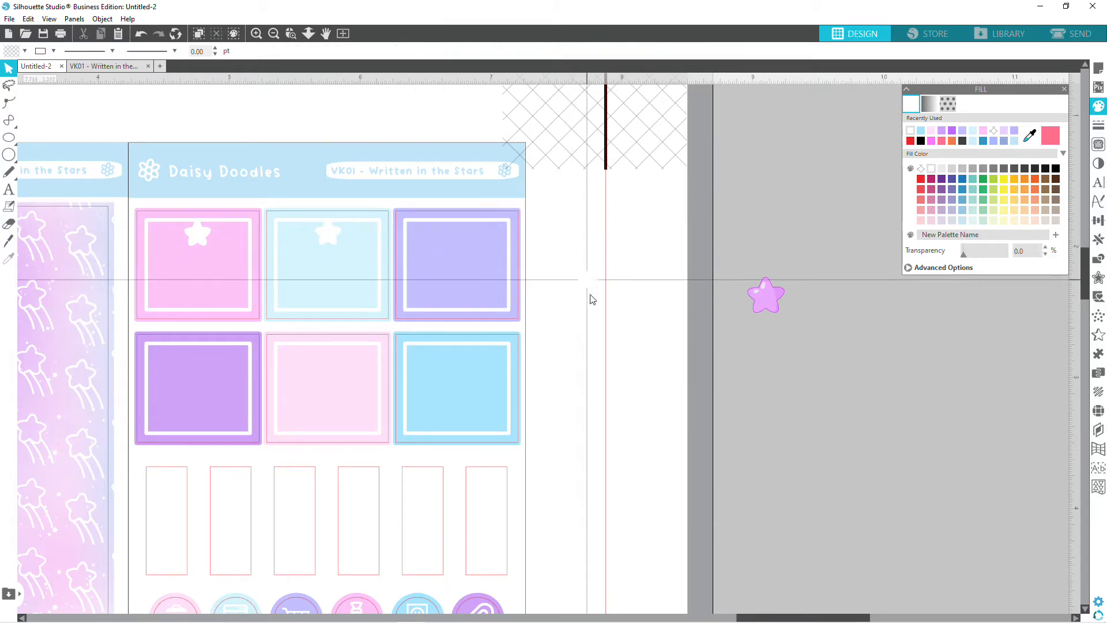
Paste another white star and centre it on the upper inner border of the lavender box.
key("ctrl+v")
left_click(245, 286)
left_click_drag(244, 286, 461, 241)
left_click(577, 276)
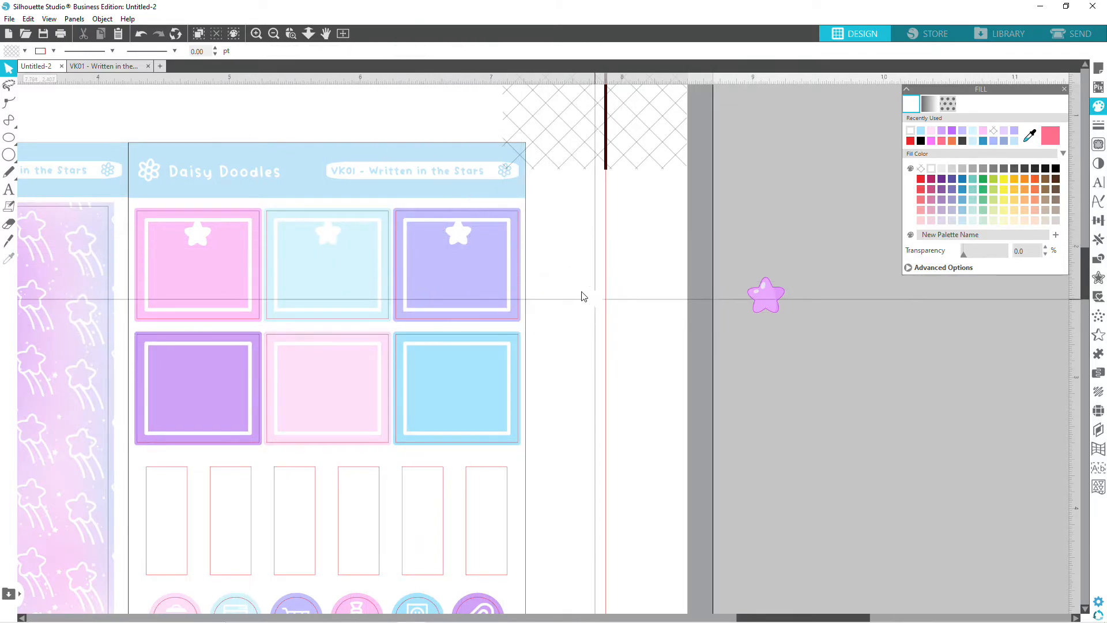
left_click(465, 235)
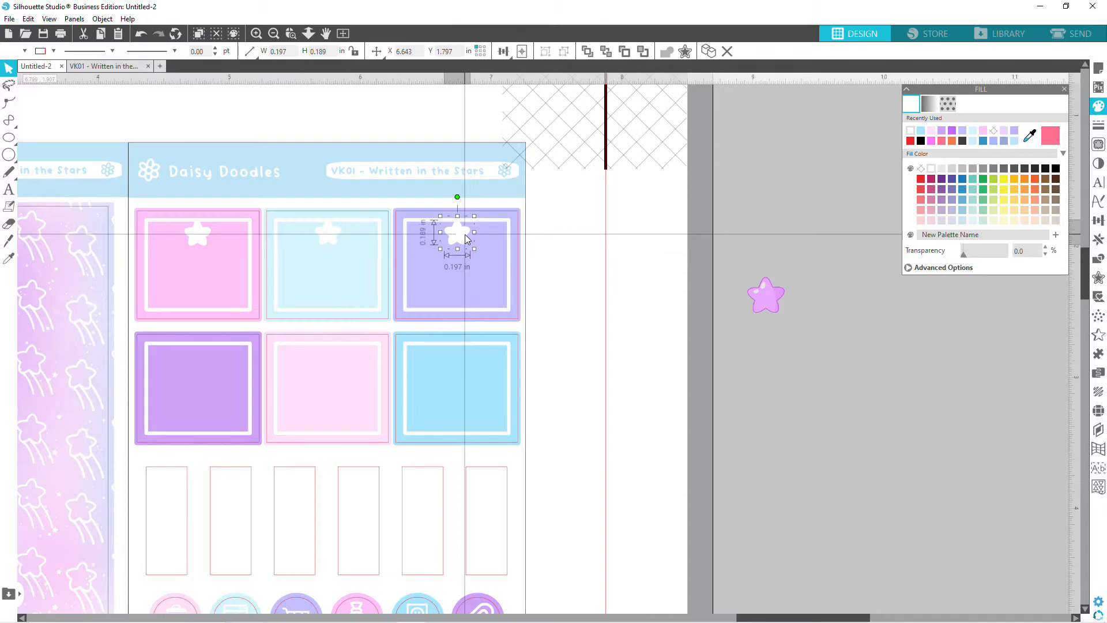
left_click(586, 279)
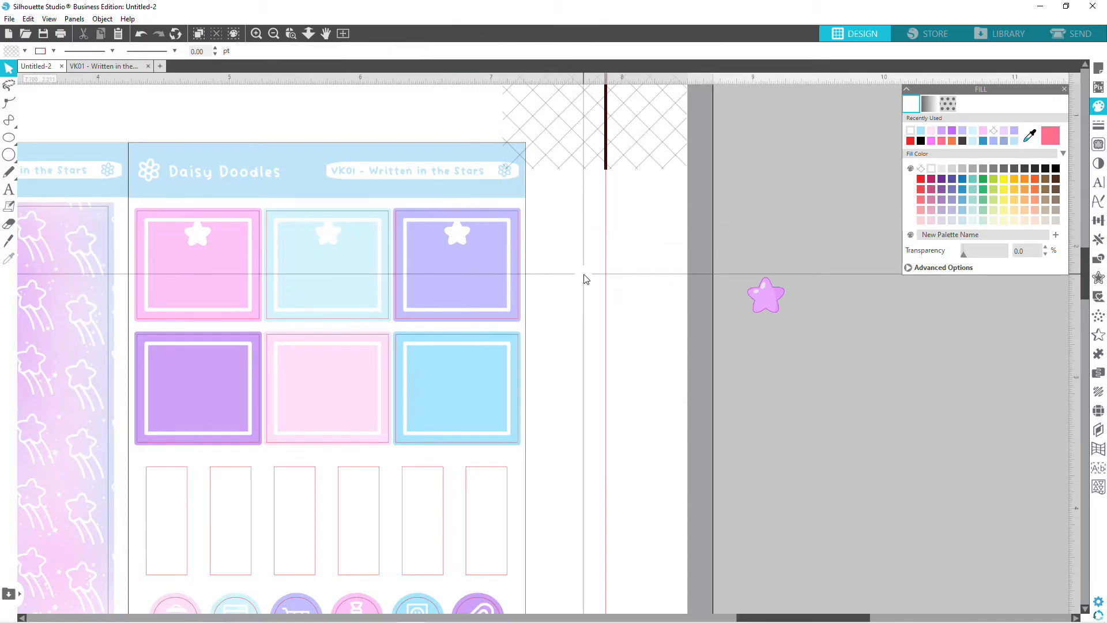
Add copies of the white star to the upper inner borders of the dark purple and pale pink boxes.
key("ctrl+v")
left_click_drag(260, 301, 202, 361)
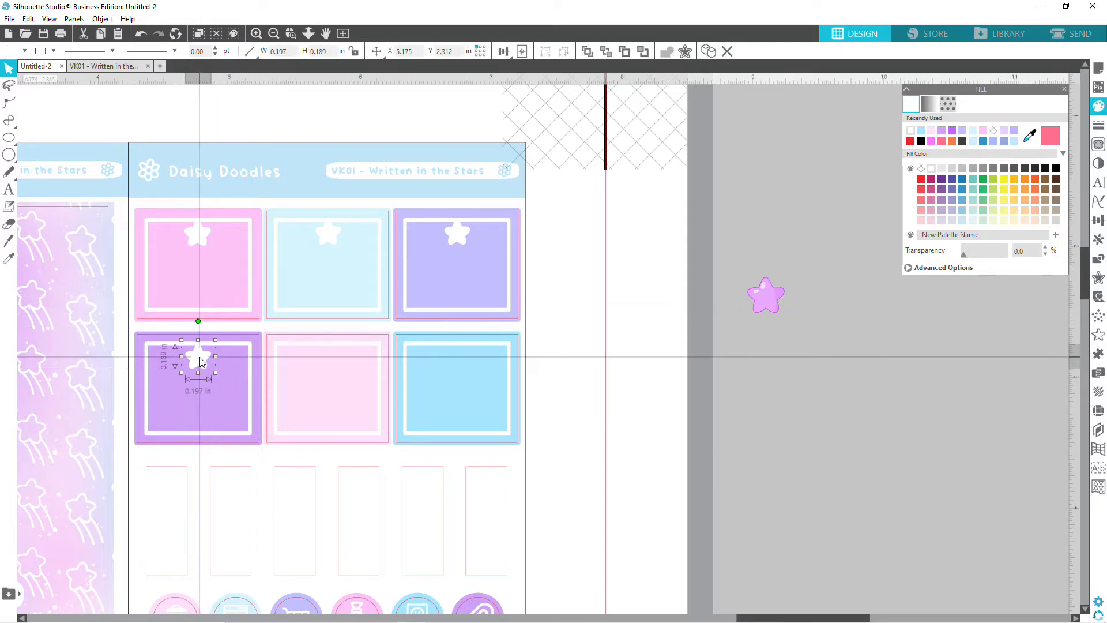
left_click(543, 384)
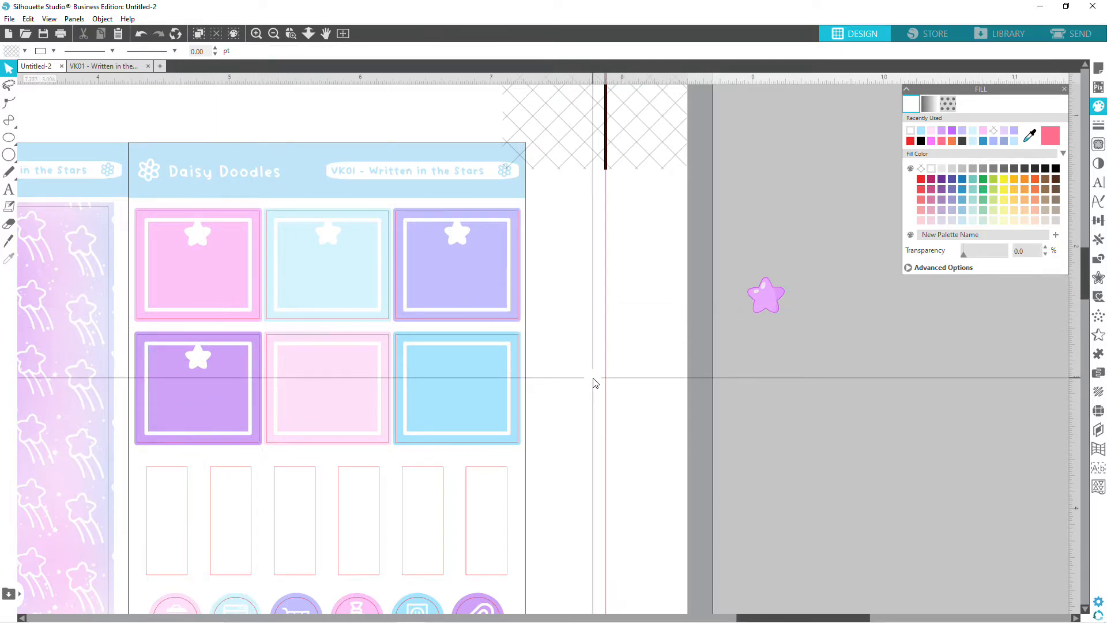
left_click_drag(326, 241, 327, 363)
left_click(578, 388)
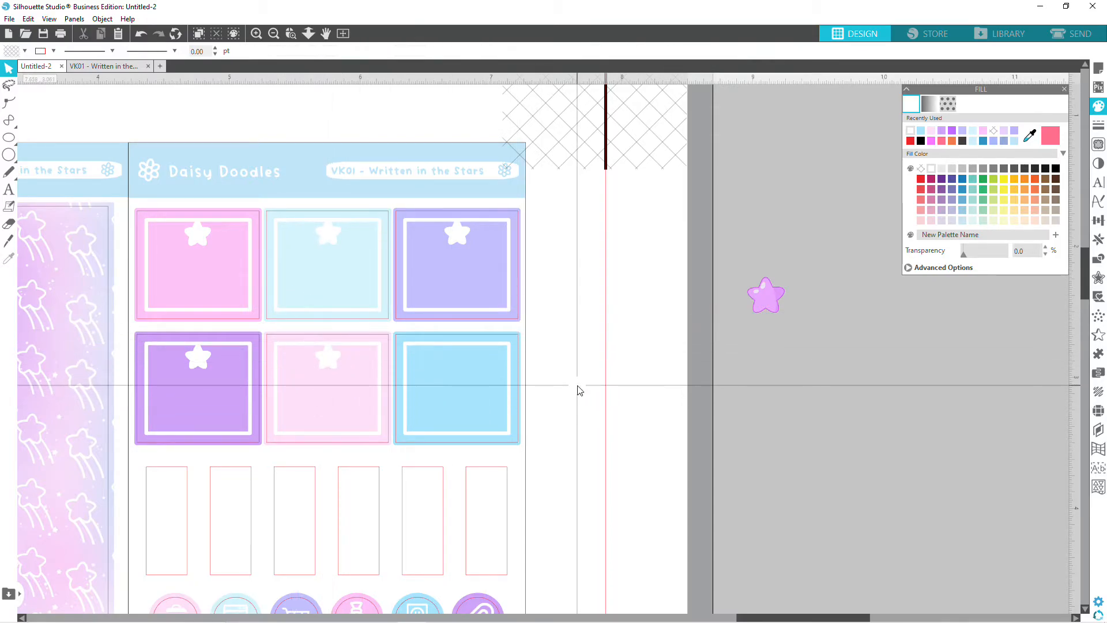
left_click(328, 359)
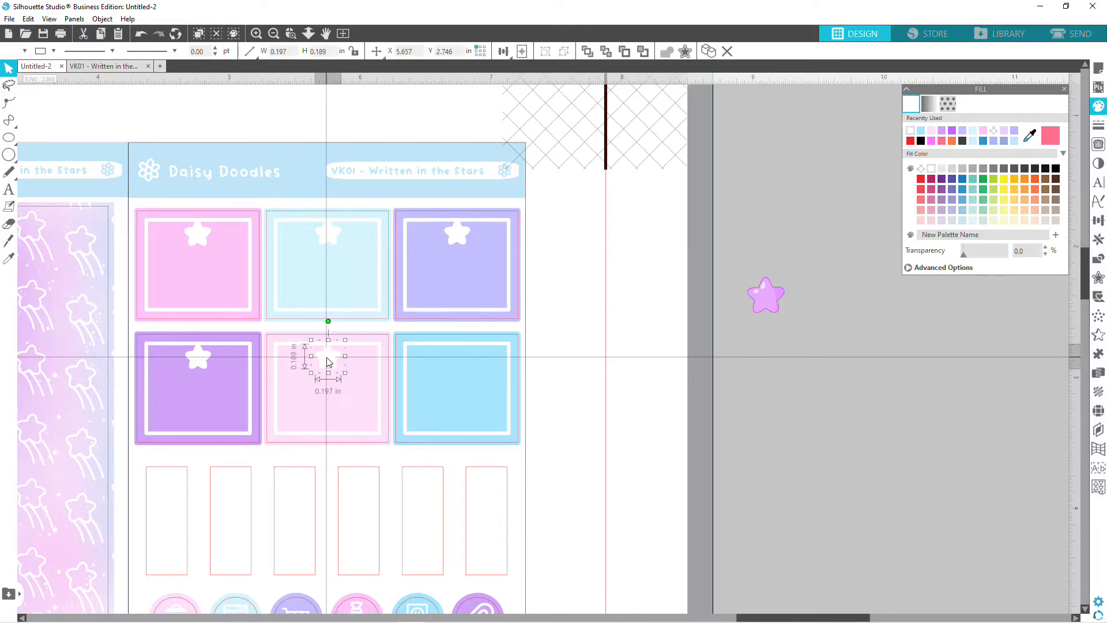
left_click(548, 363)
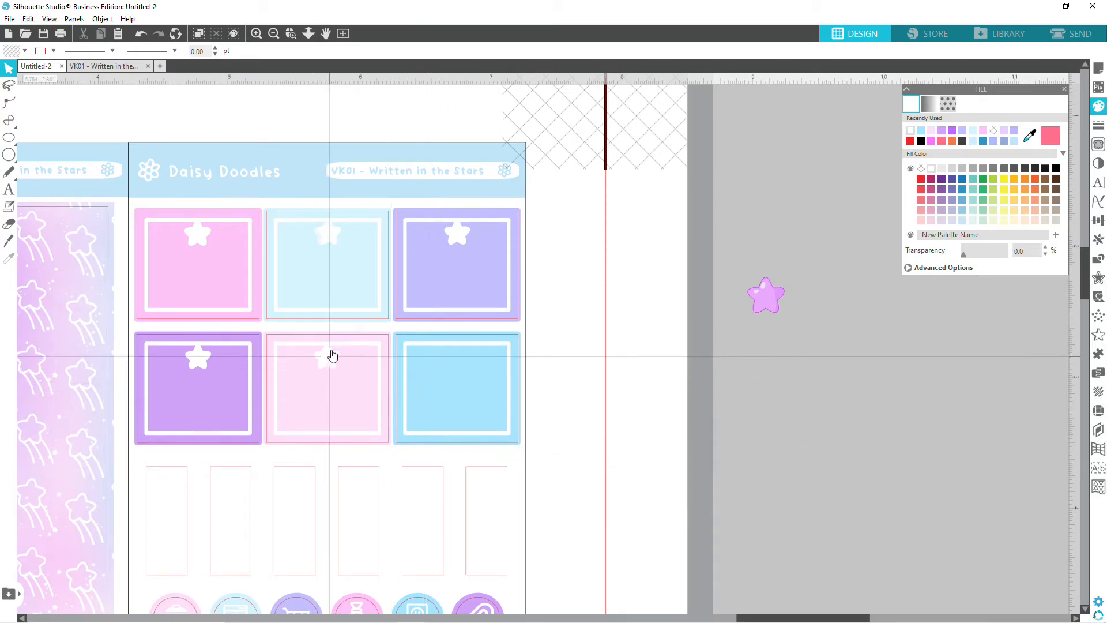
Paste a white star and centre it on the upper inner border of the bright blue box.
key("ctrl+v")
left_click_drag(298, 353, 460, 362)
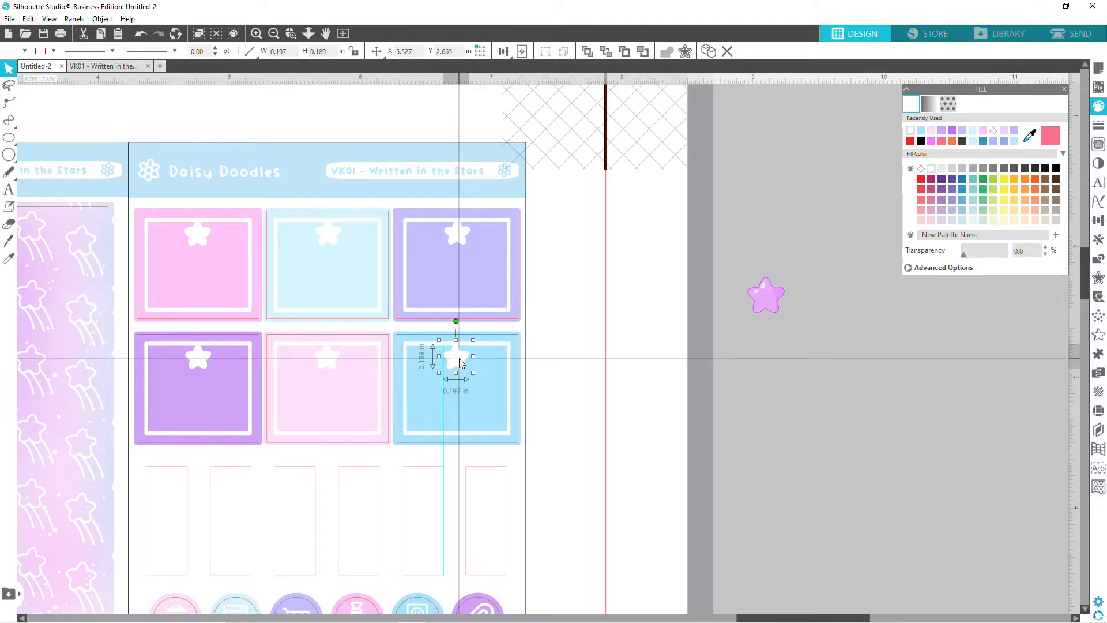
left_click(559, 383)
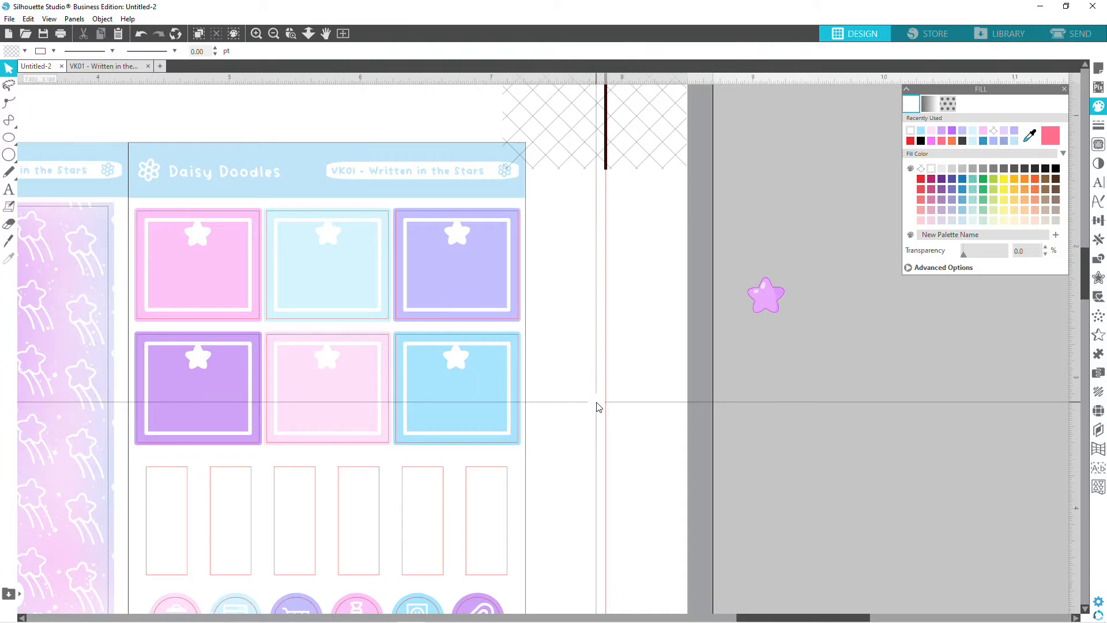
Apply an outward offset of 0.065 in with rounded corners to the six narrow rectangles above the circle icons.
scroll(581, 396, "down", 3)
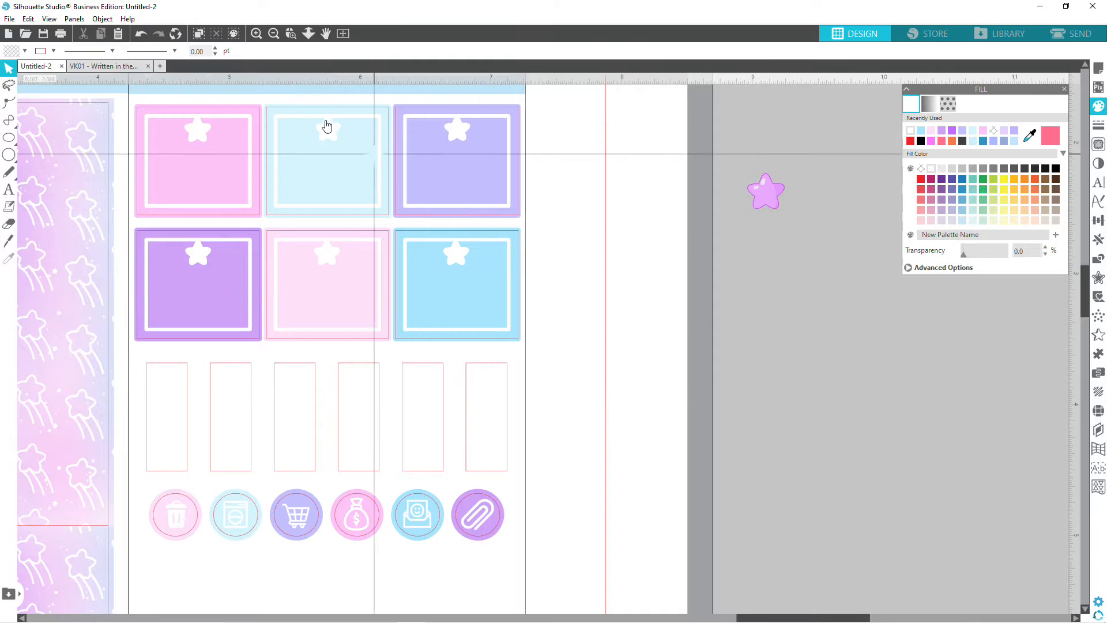
left_click(274, 35)
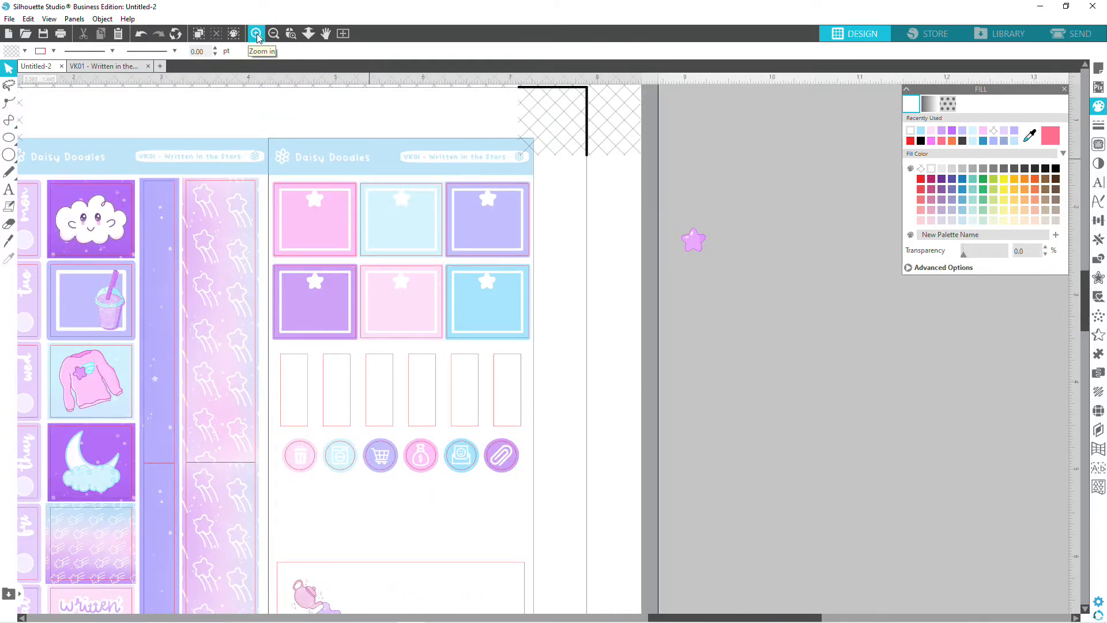
left_click(256, 34)
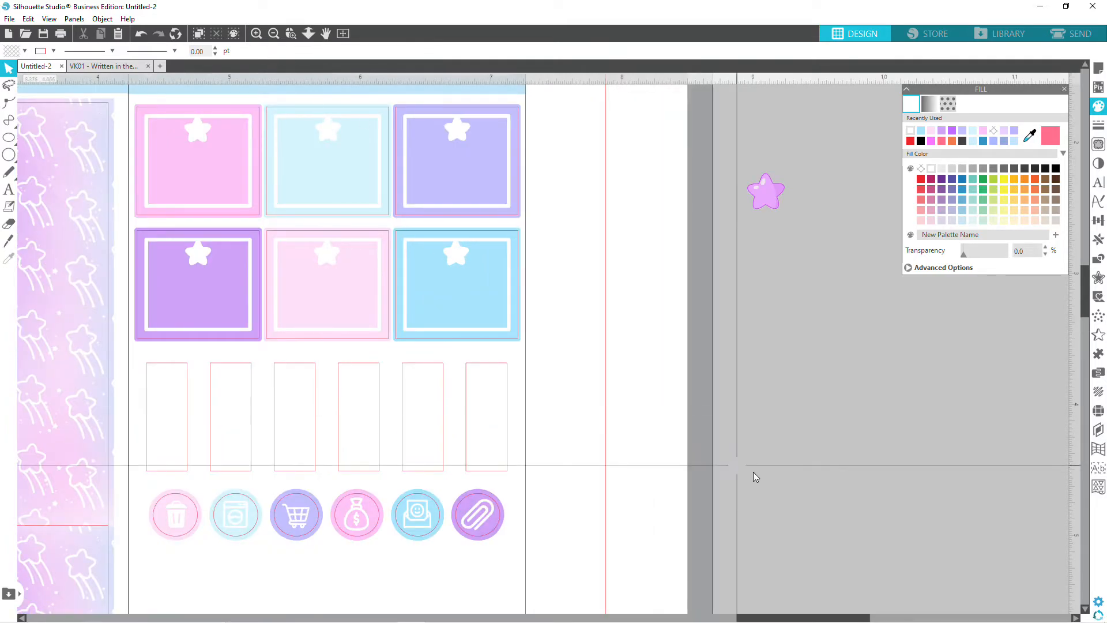
scroll(580, 337, "down", 3)
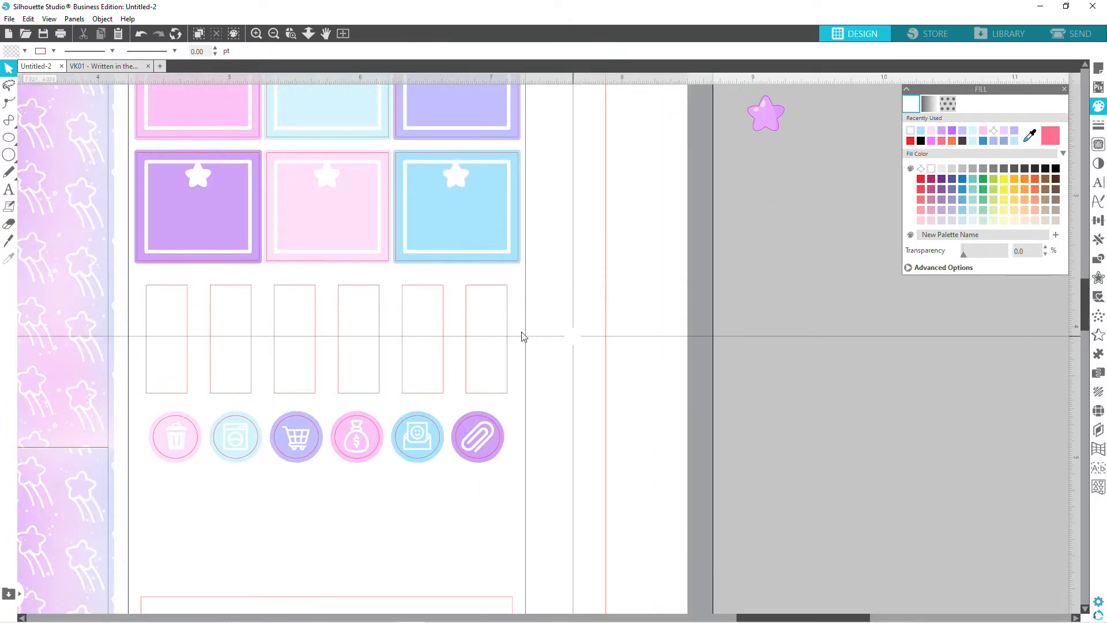
left_click_drag(161, 278, 483, 337)
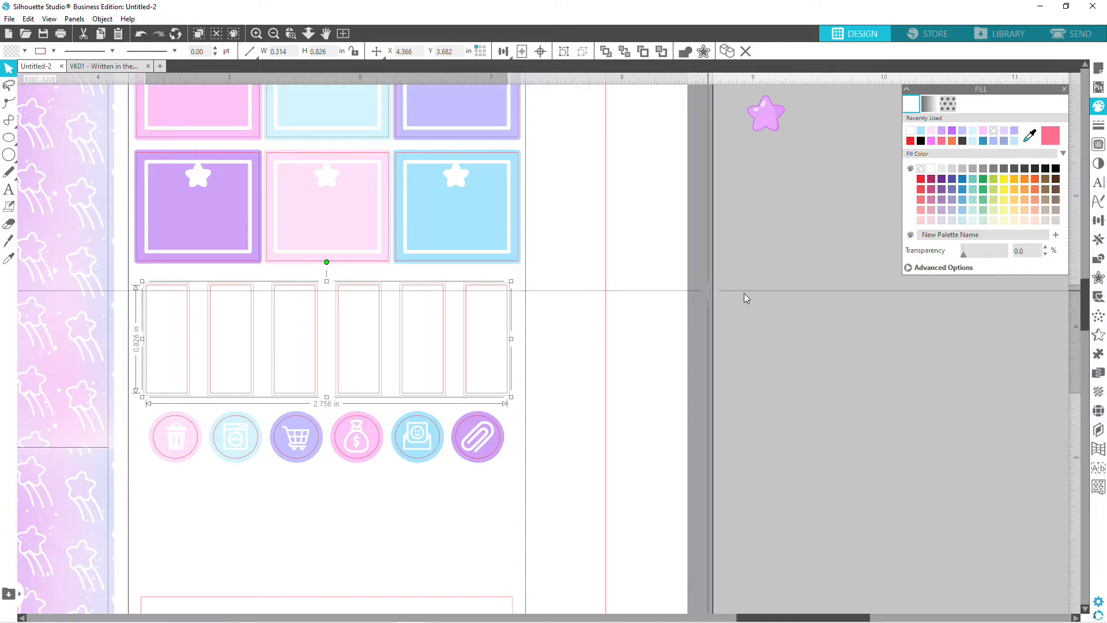
left_click(1098, 279)
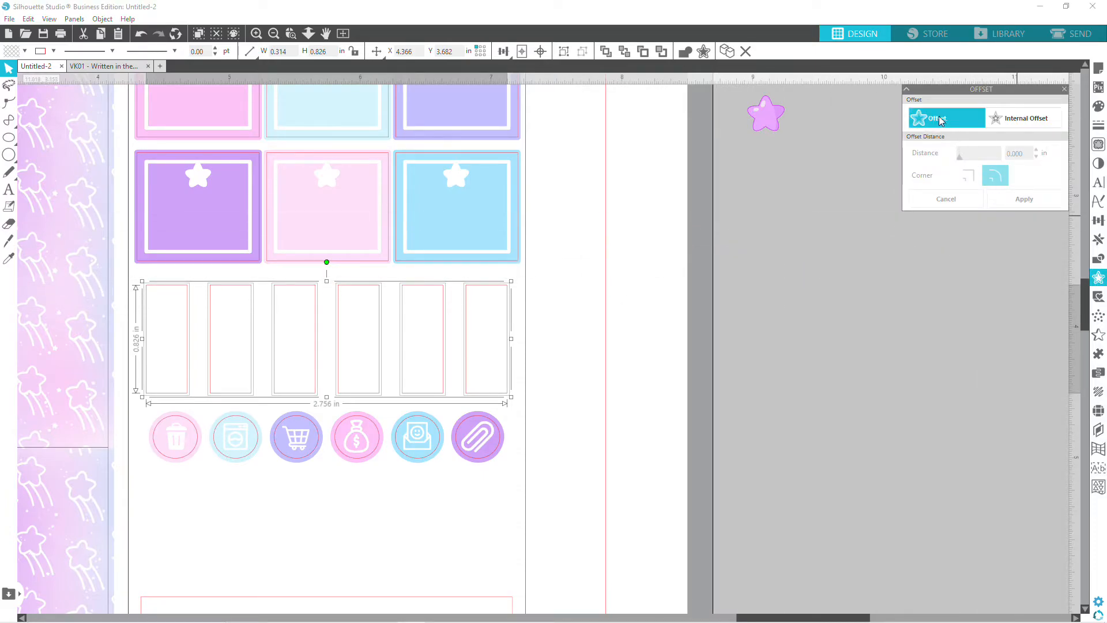
left_click(938, 119)
left_click(1038, 157)
left_click(1038, 158)
left_click(1038, 158)
left_click(1038, 157)
left_click(1038, 158)
left_click(1037, 157)
left_click(1038, 157)
left_click(1037, 157)
left_click(1037, 157)
left_click(1038, 157)
left_click(1038, 158)
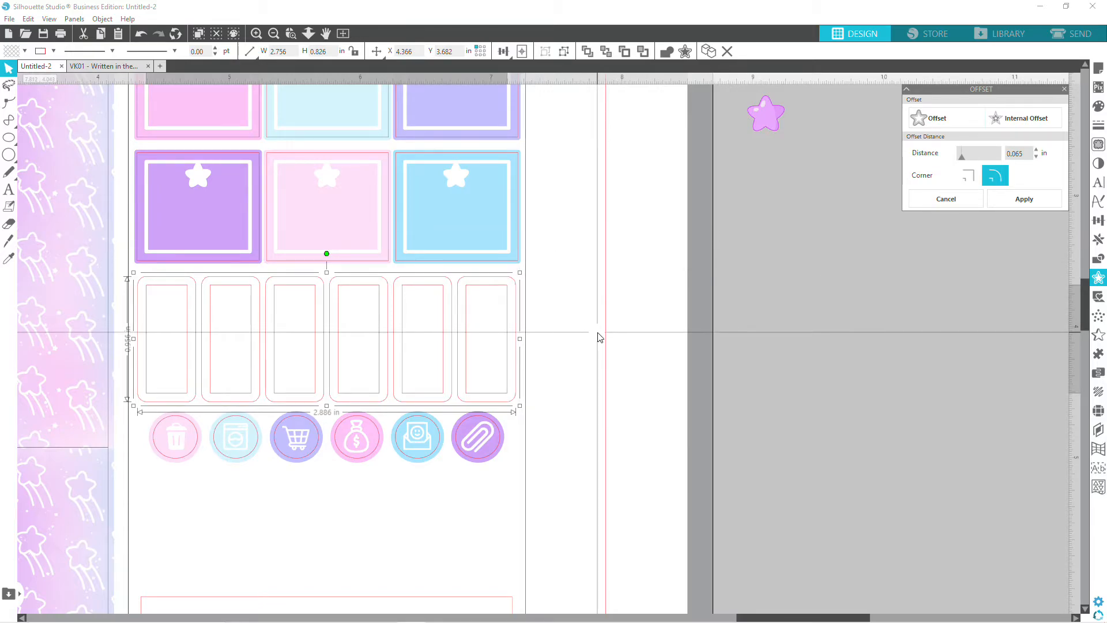
Colour the first narrow rectangle's rounded offset background bright blue, giving it a matching outline colour and fill.
left_click(1098, 125)
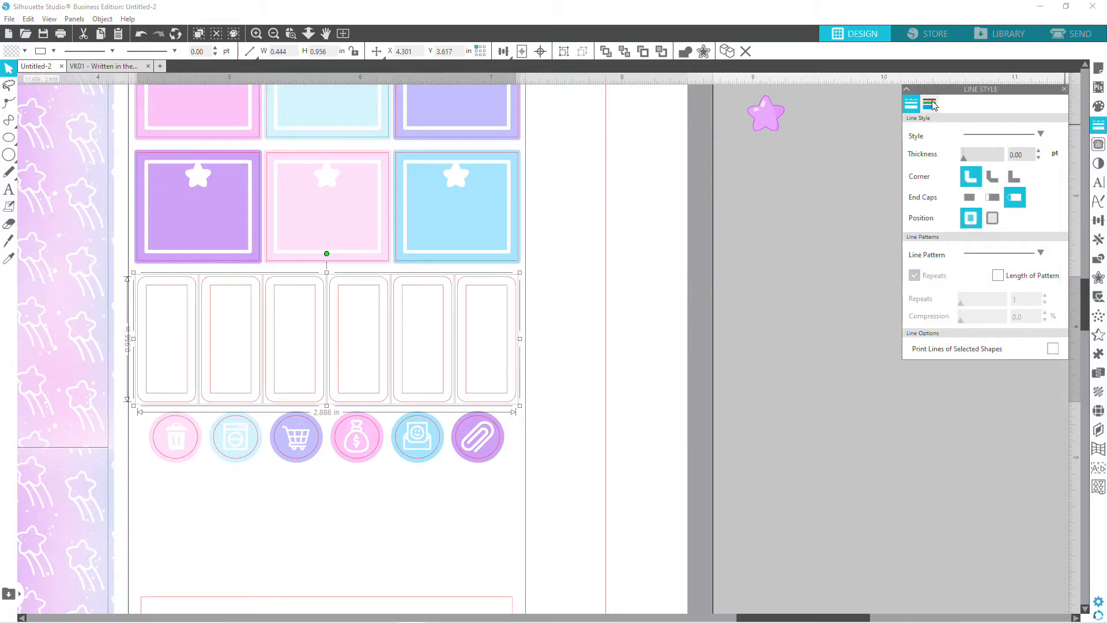
left_click(929, 103)
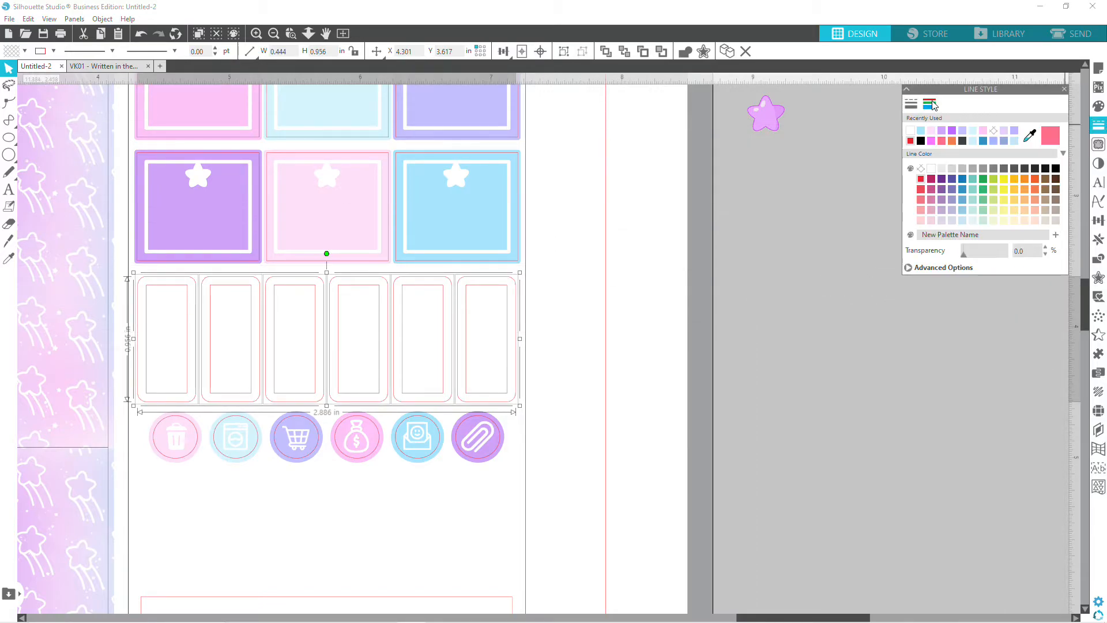
left_click(715, 341)
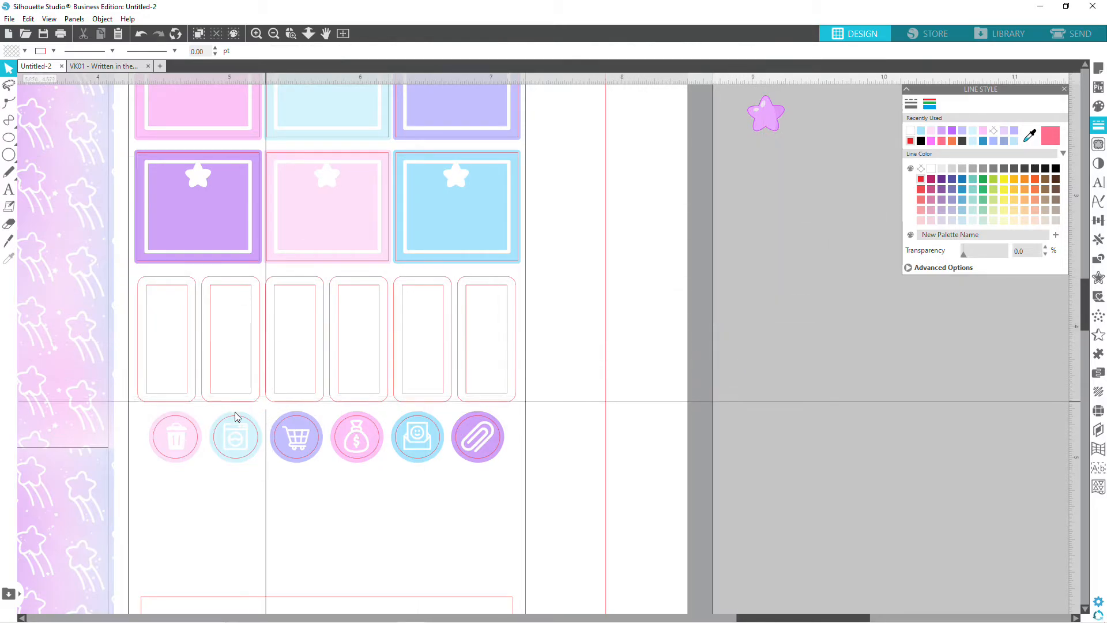
left_click(185, 402)
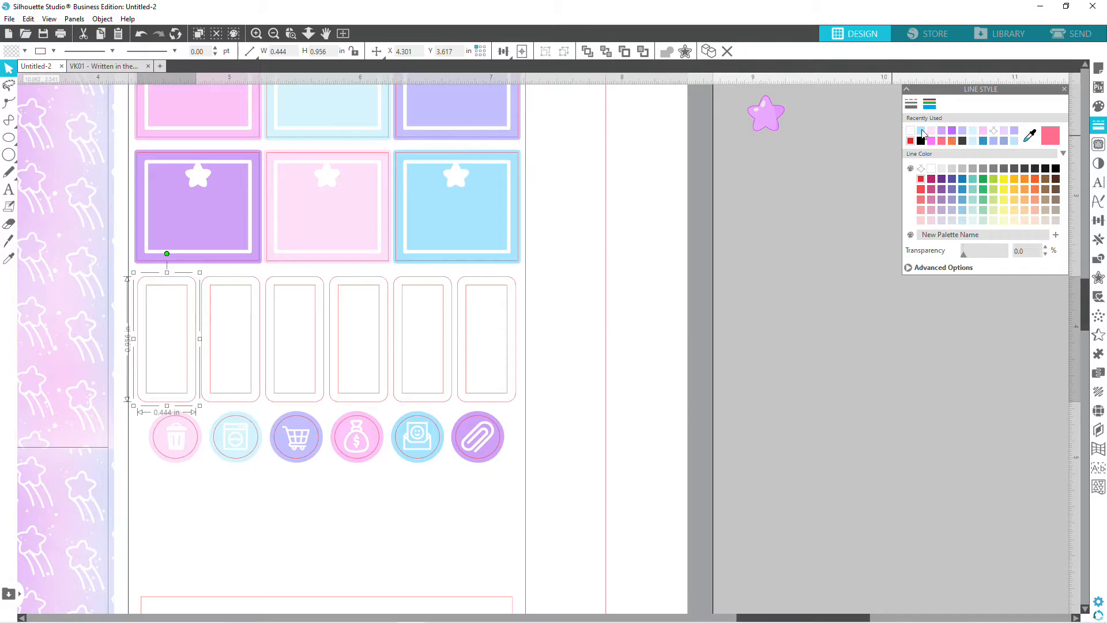
left_click(1097, 108)
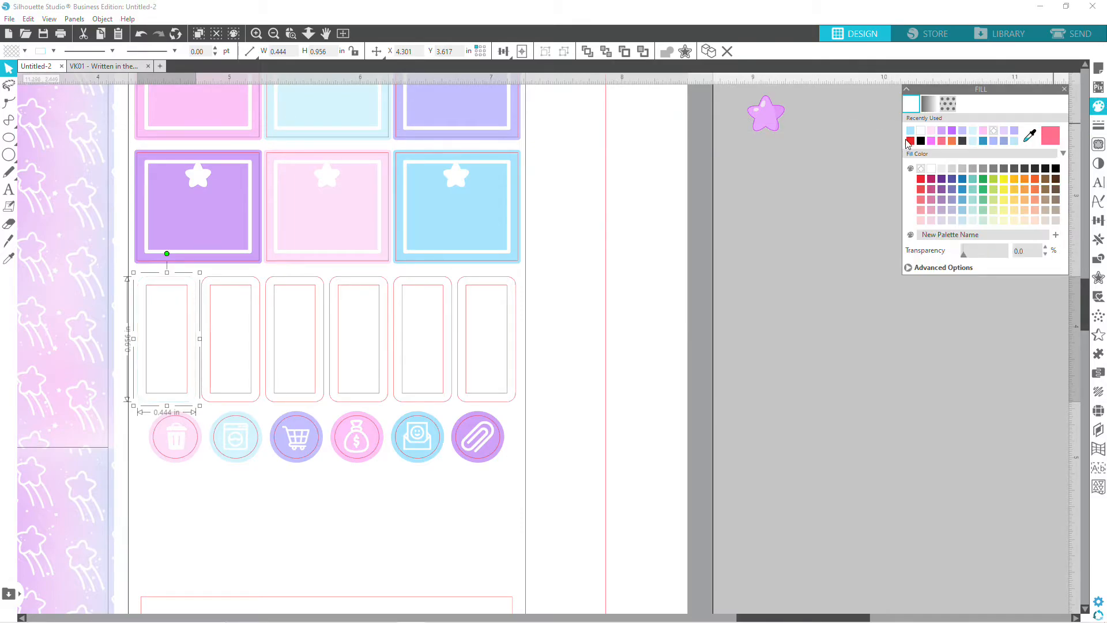
left_click(910, 131)
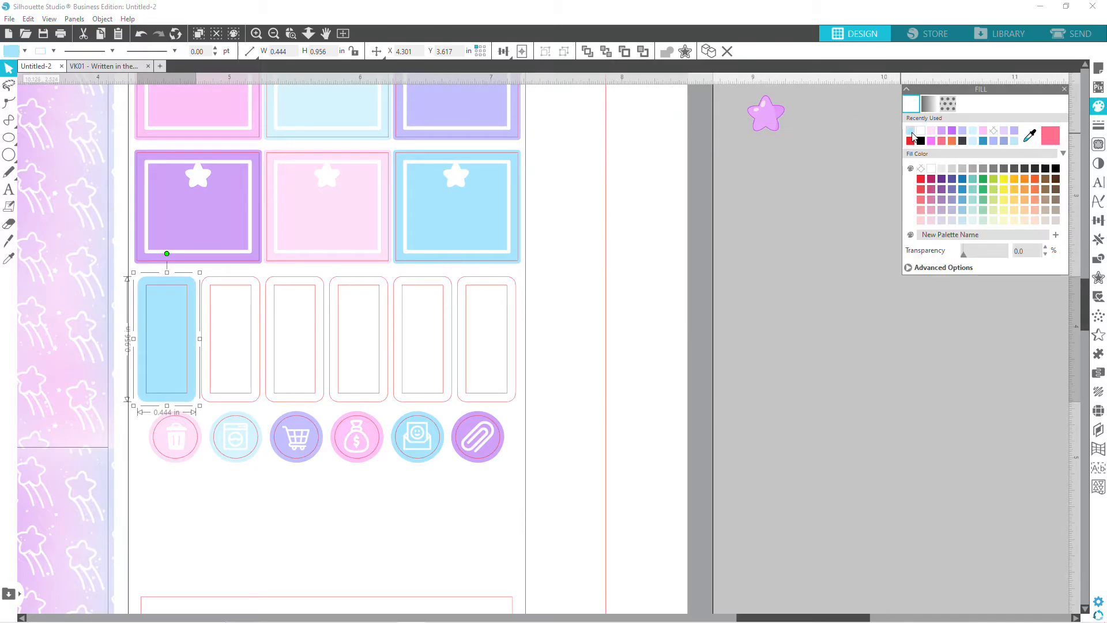
left_click(254, 403)
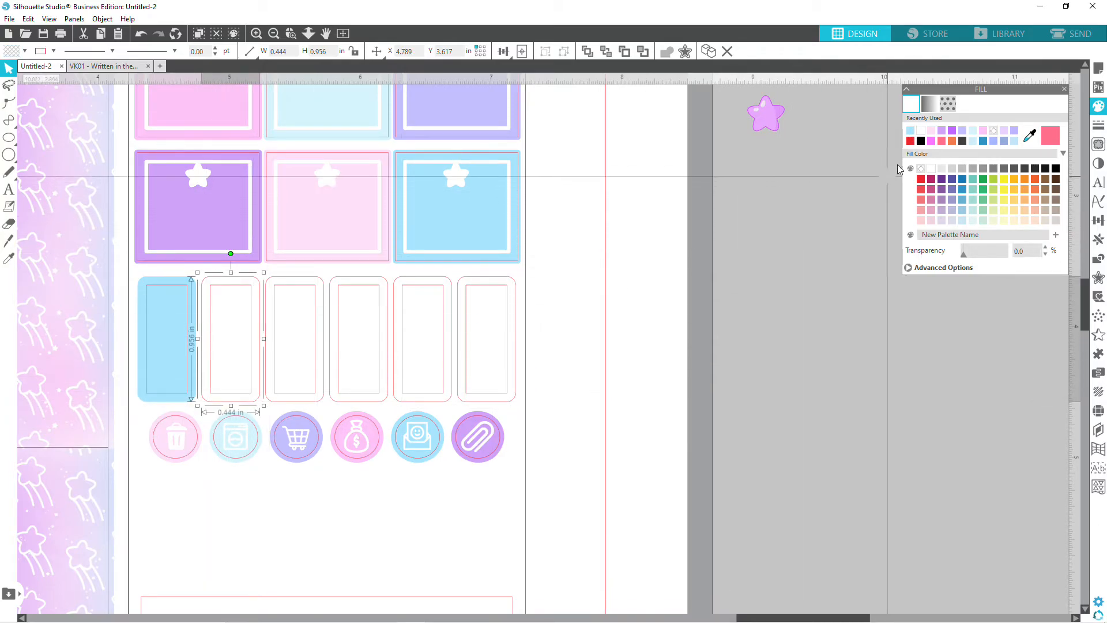
left_click(942, 133)
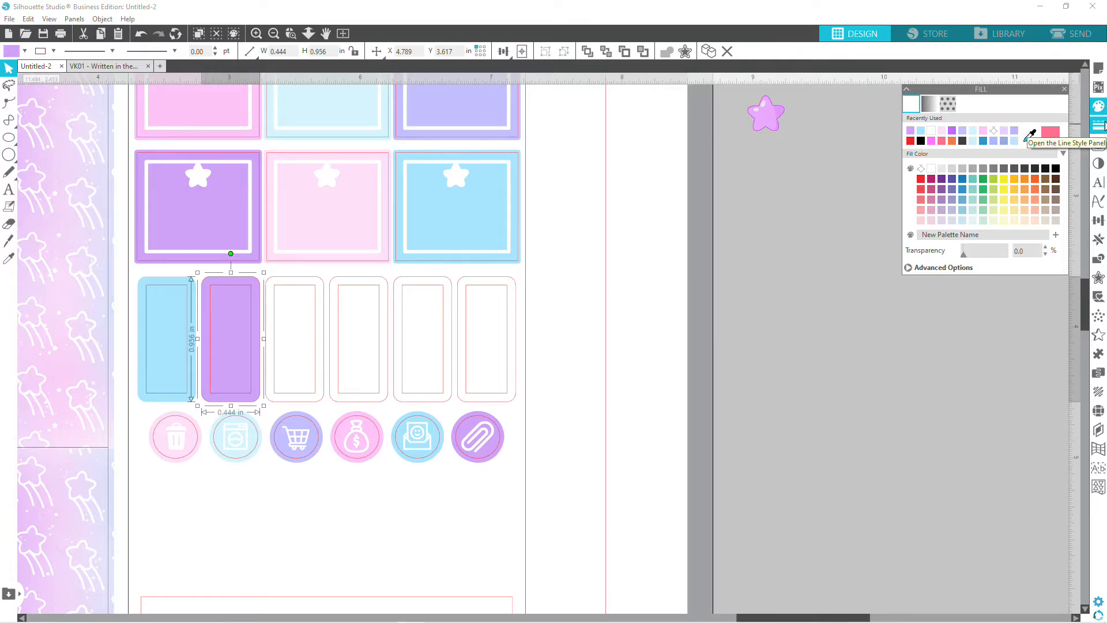
left_click(9, 258)
key("ctrl+z")
key("v")
Fill the second narrow rectangle's offset background with pink and give it a matching pink outline.
left_click(981, 132)
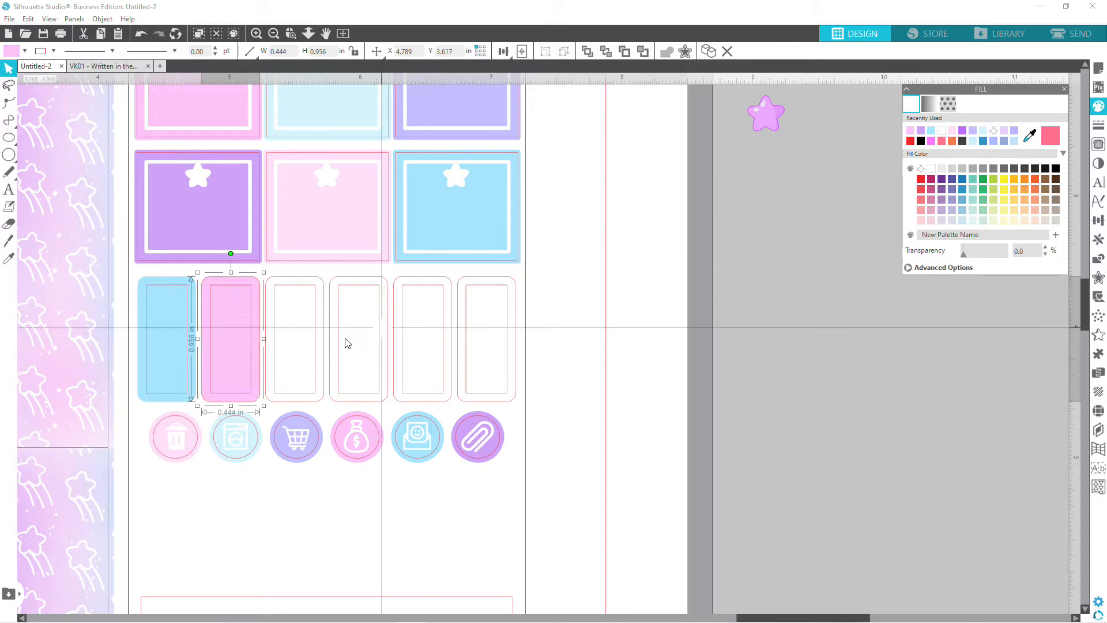
left_click(1098, 125)
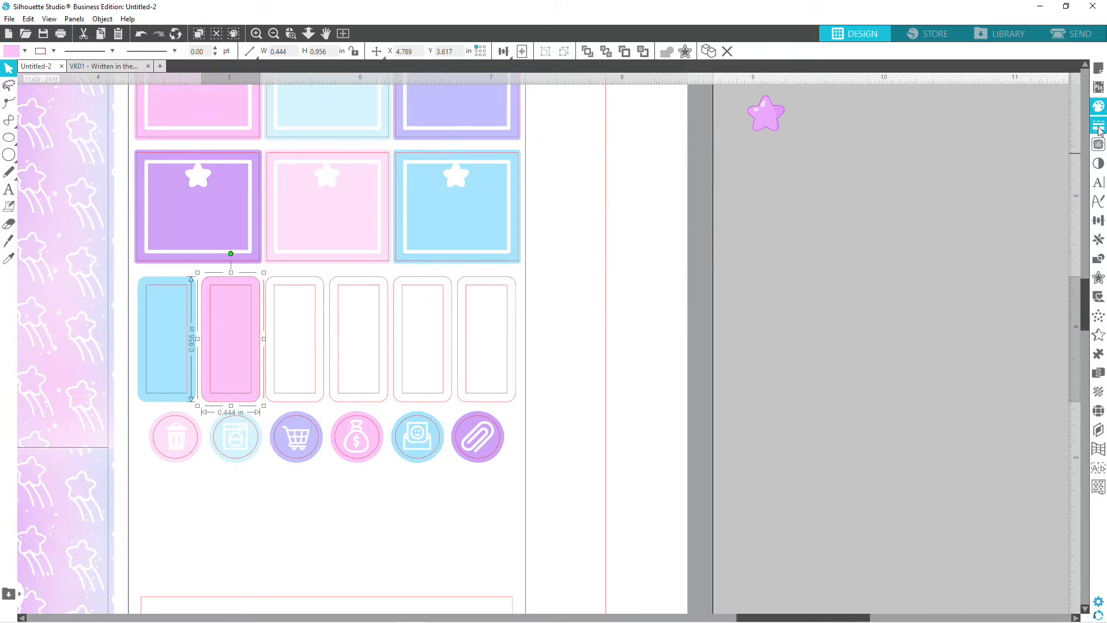
left_click(929, 104)
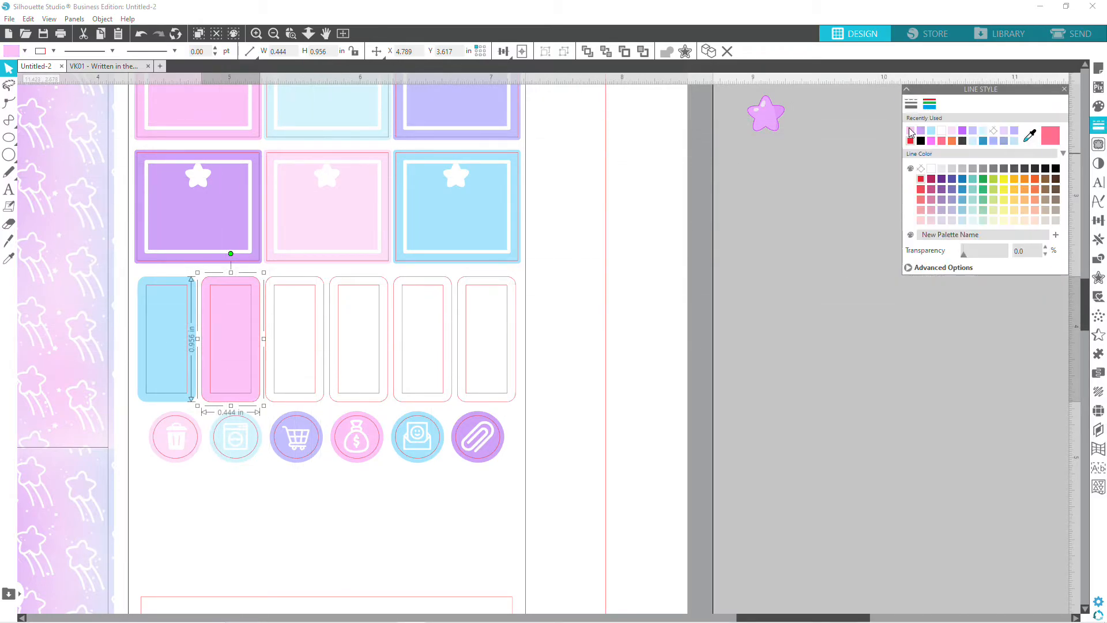
Give the third narrow rectangle's offset background a pale blue outline and fill.
left_click(304, 401)
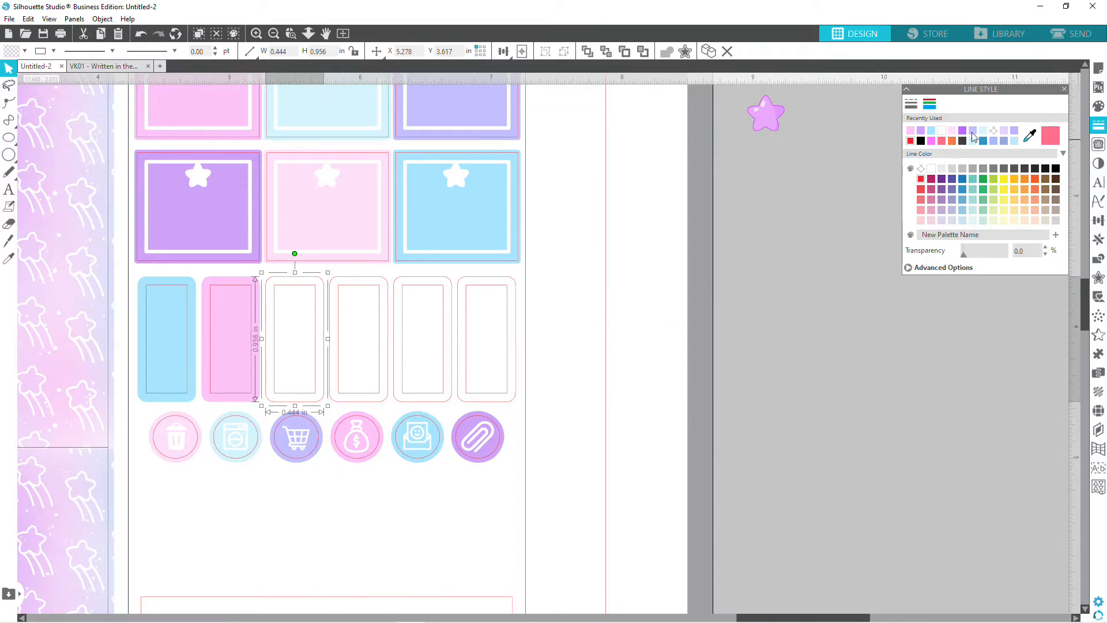
left_click(1095, 109)
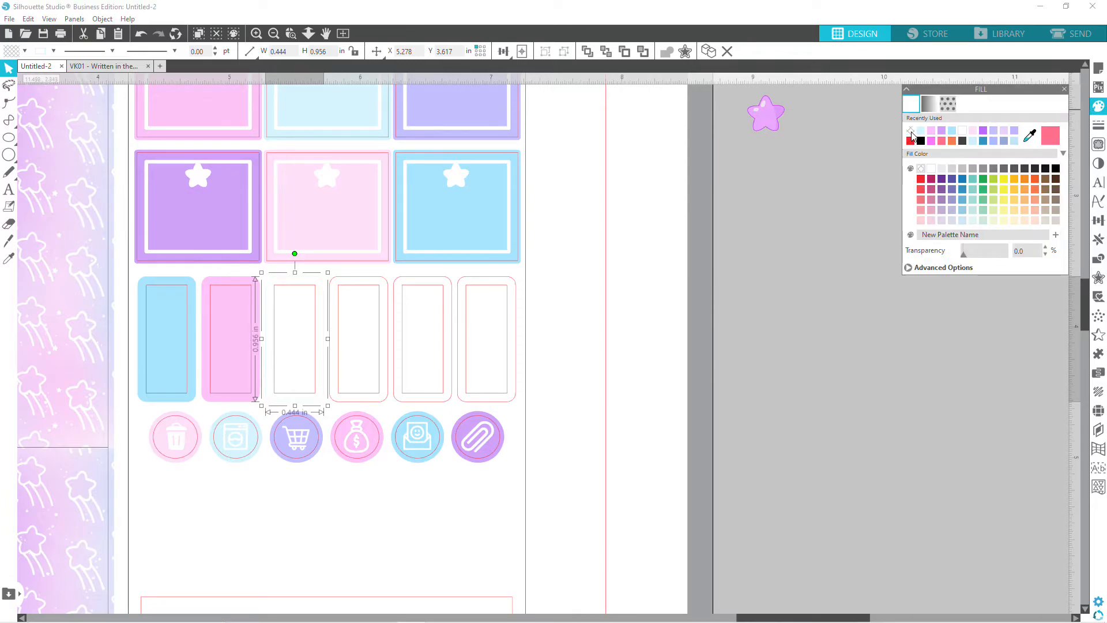
left_click(921, 132)
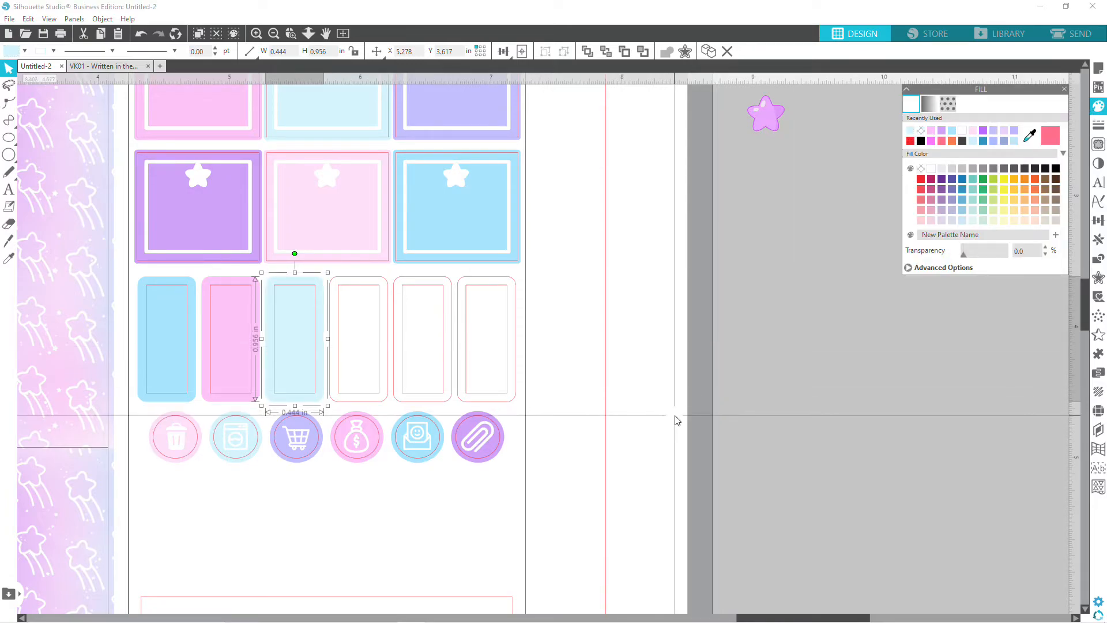
left_click(657, 415)
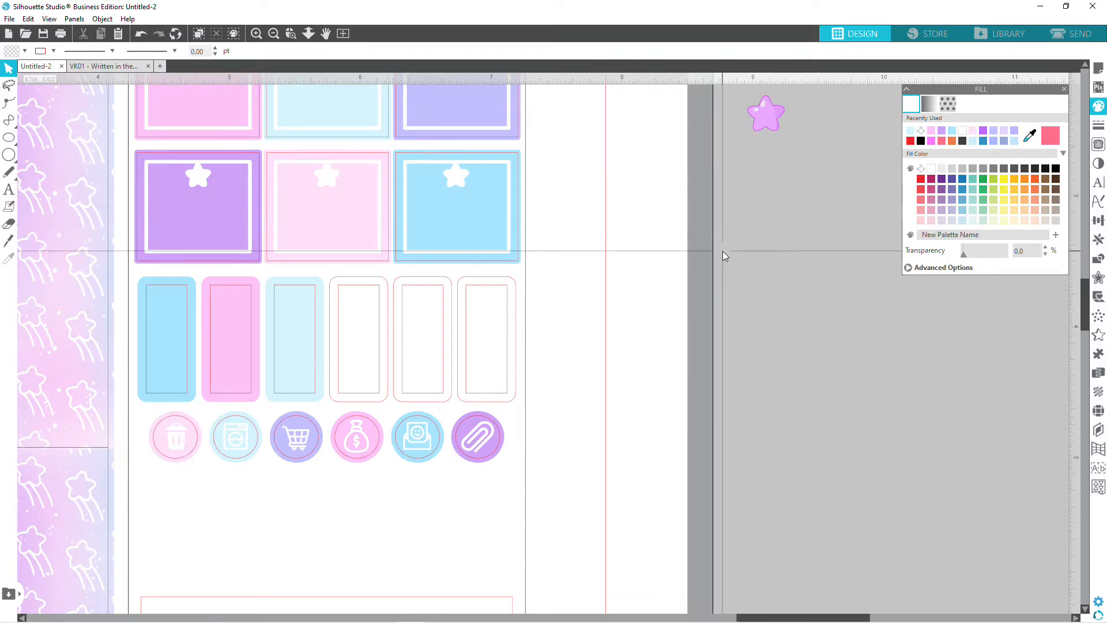
Fill the fourth narrow rectangle's offset background with lavender and give it a matching lavender outline.
left_click(383, 402)
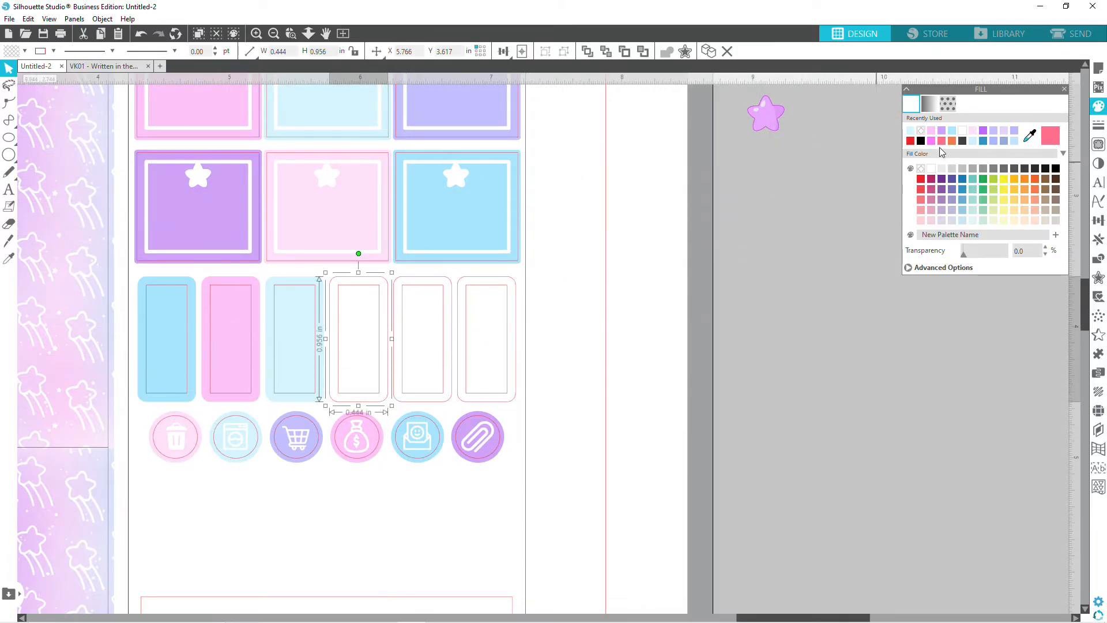
left_click(993, 136)
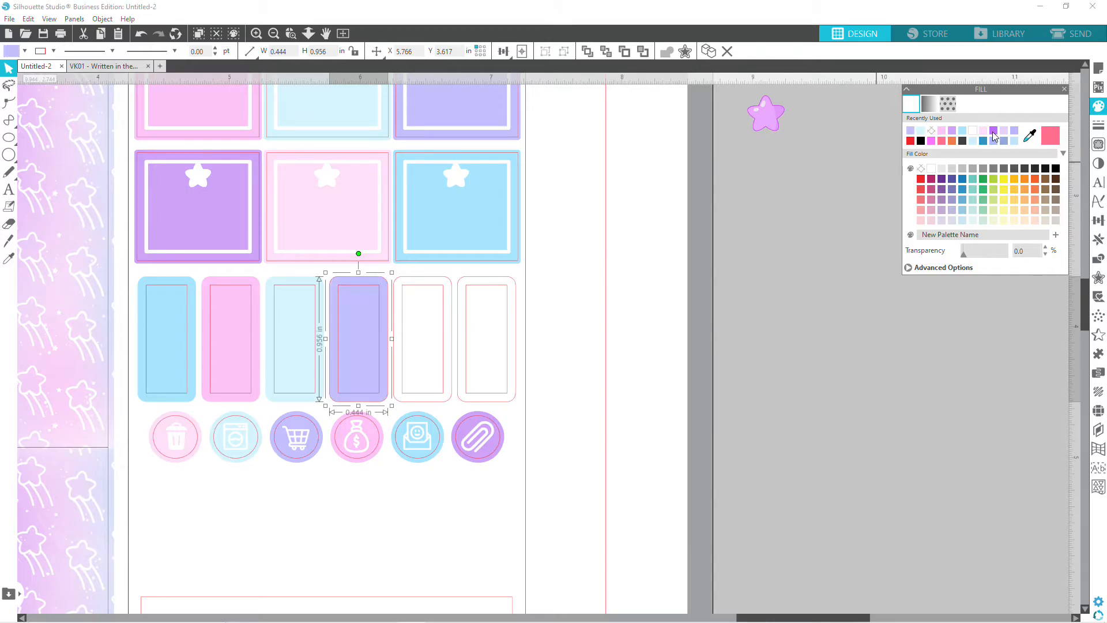
left_click(1098, 124)
left_click(928, 105)
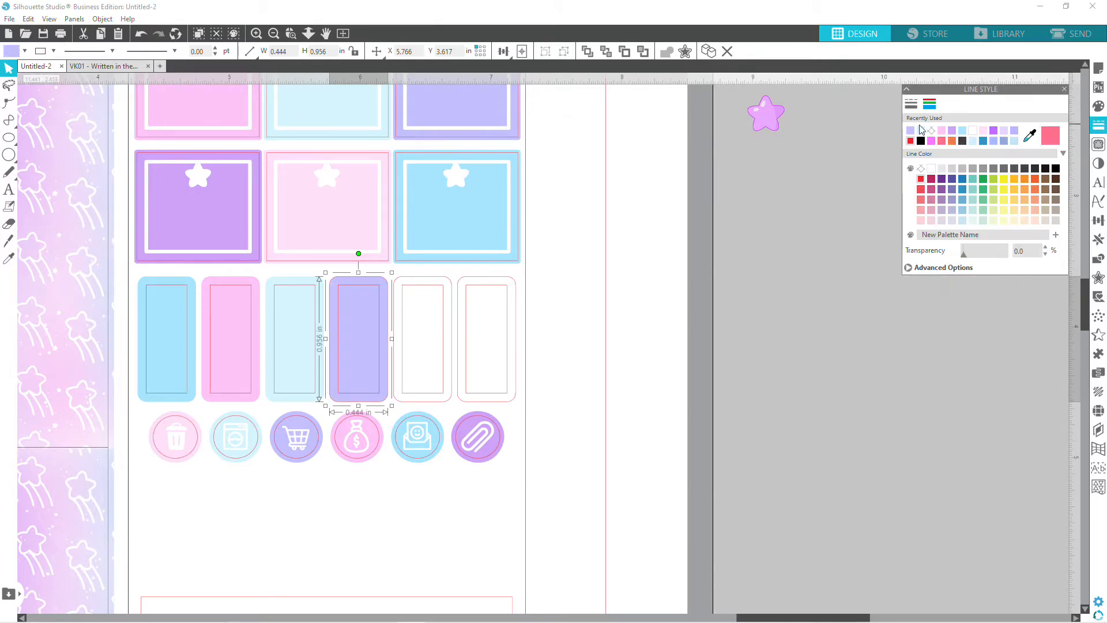
Give the fifth narrow rectangle's offset background a dark purple outline and fill.
left_click(447, 400)
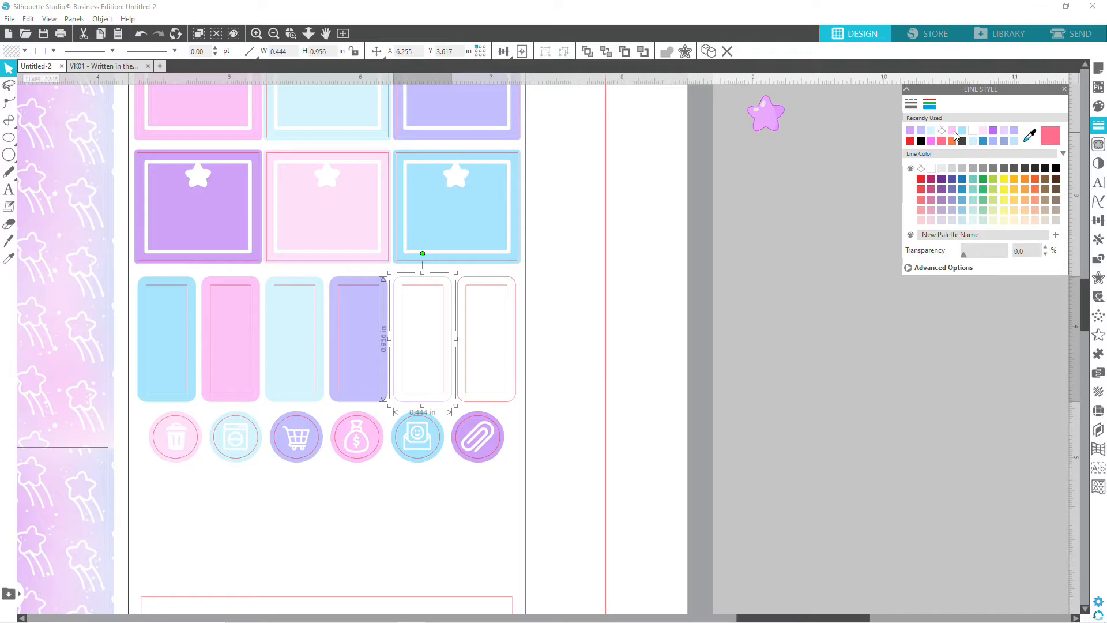
left_click(1097, 109)
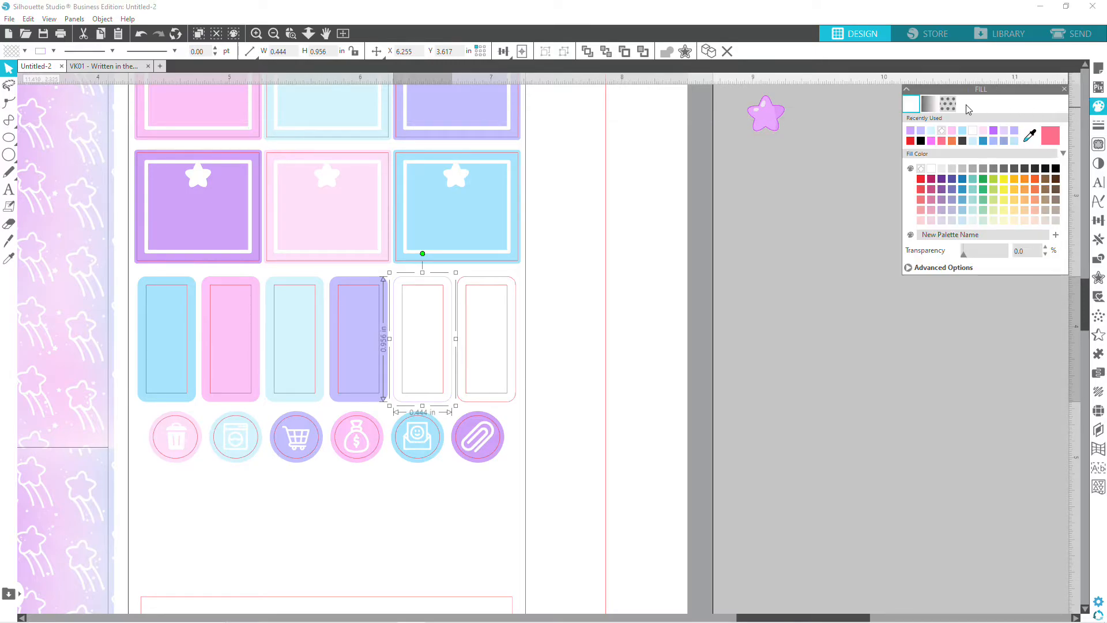
left_click(911, 132)
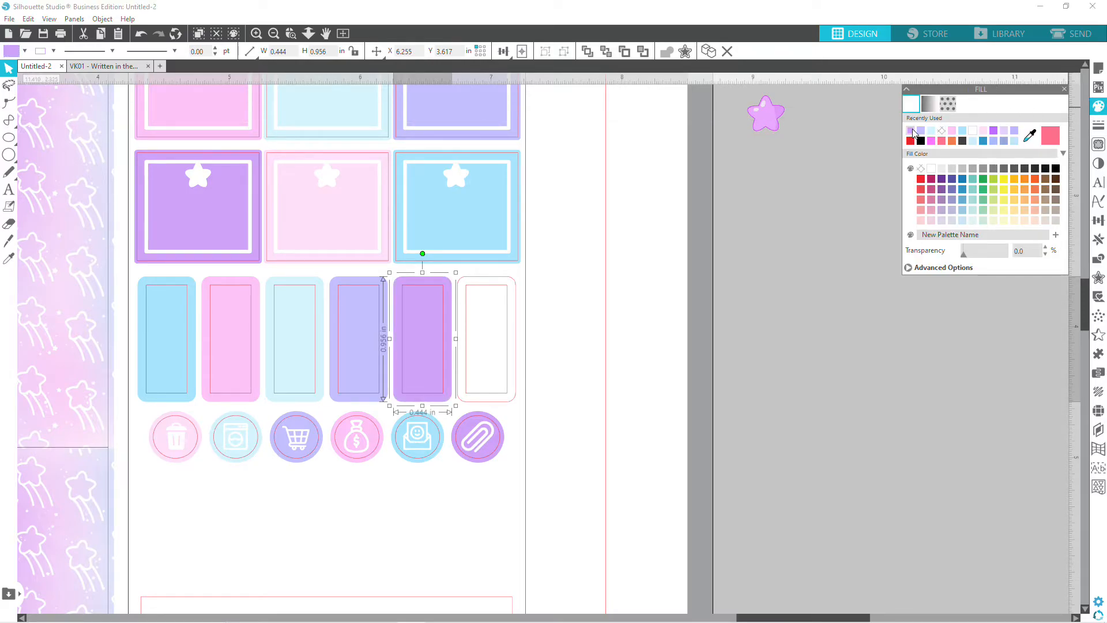
Fill the sixth narrow rectangle's offset background with pale pink and give it a matching pale pink outline.
left_click(514, 402)
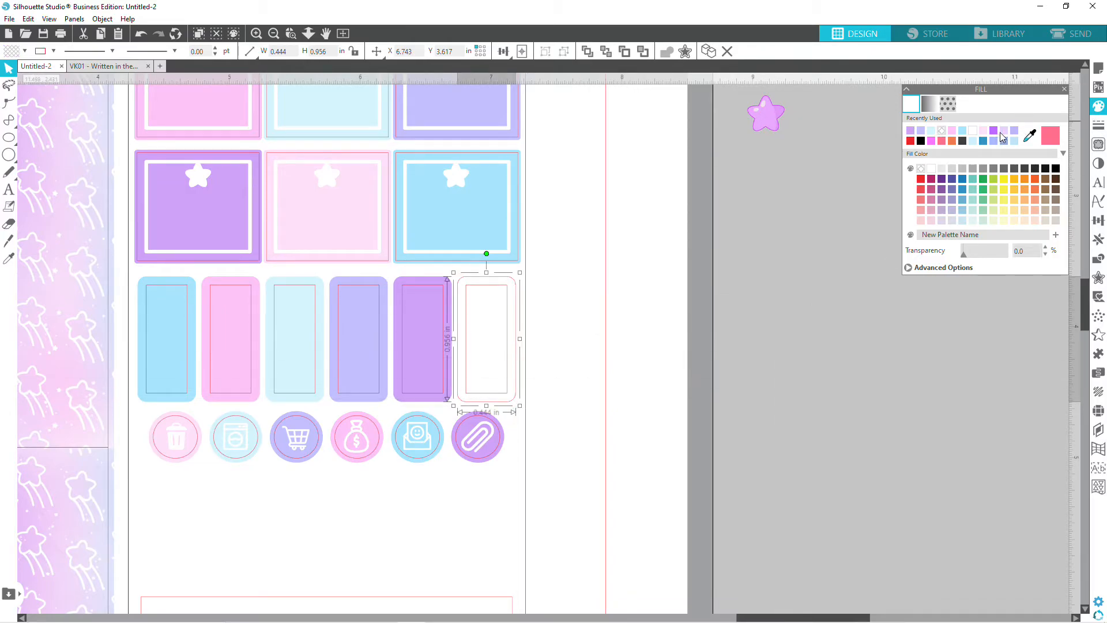
left_click(983, 132)
left_click(1098, 124)
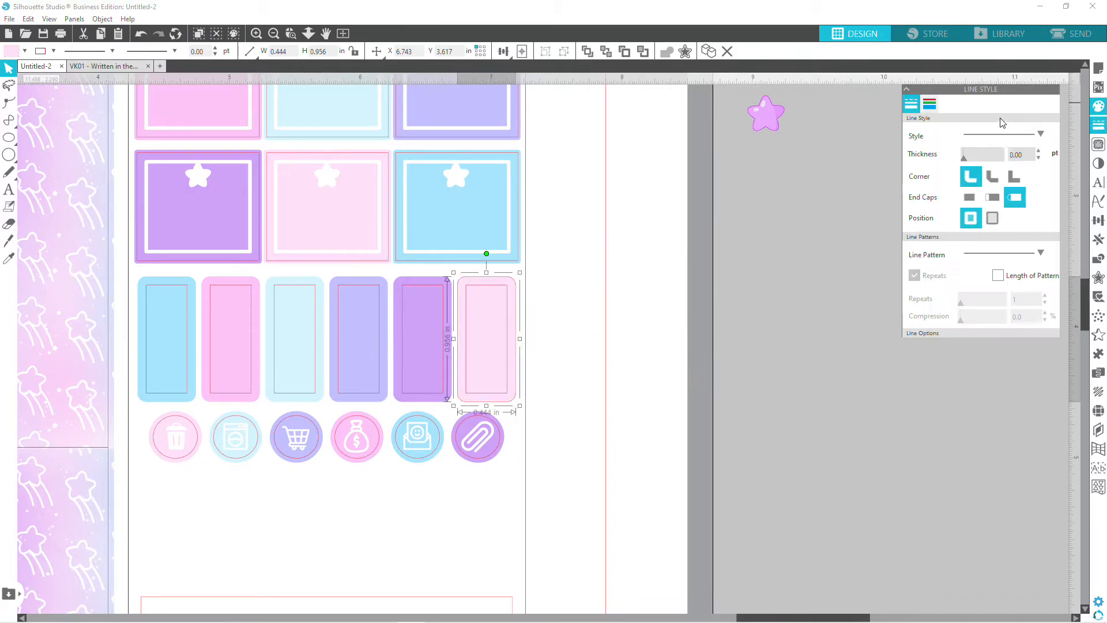
left_click(930, 104)
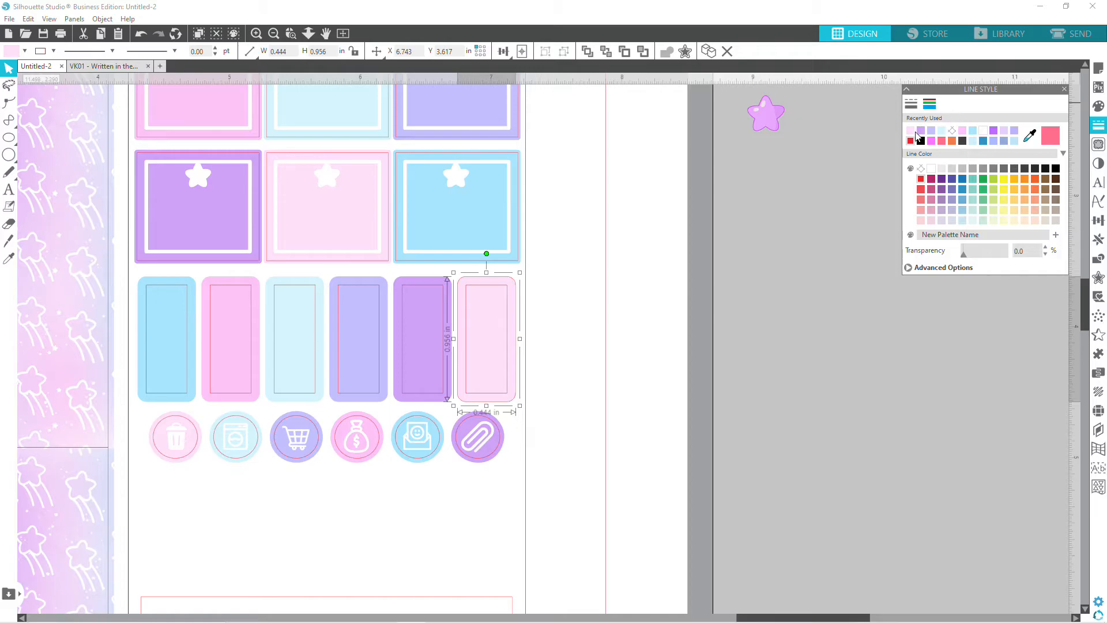
left_click(741, 319)
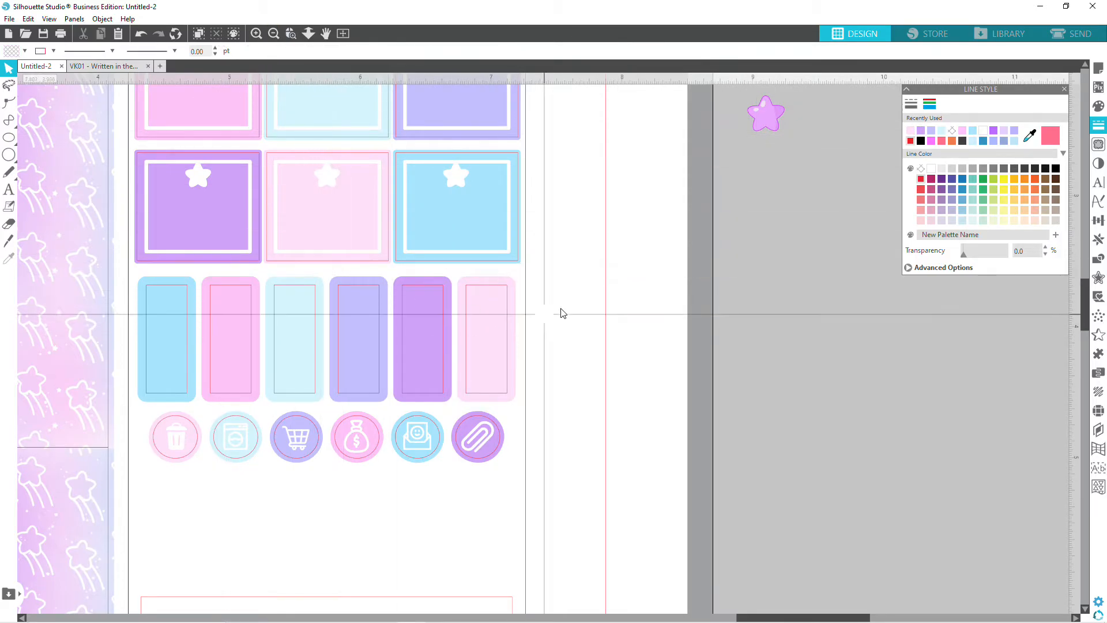
left_click(280, 35)
left_click(274, 35)
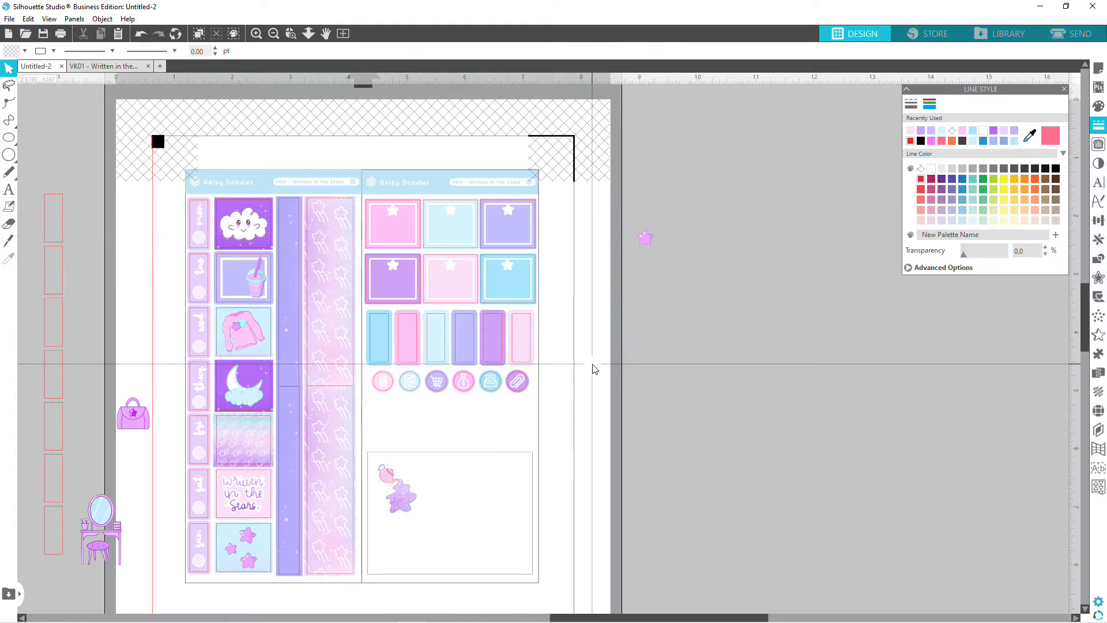
left_click(255, 33)
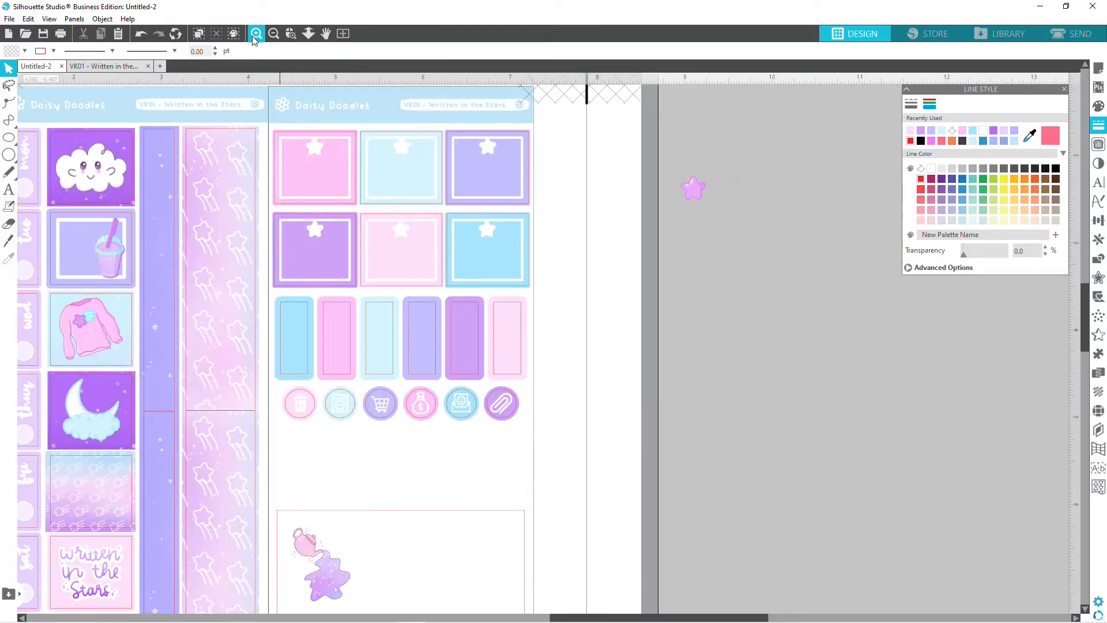
left_click(255, 33)
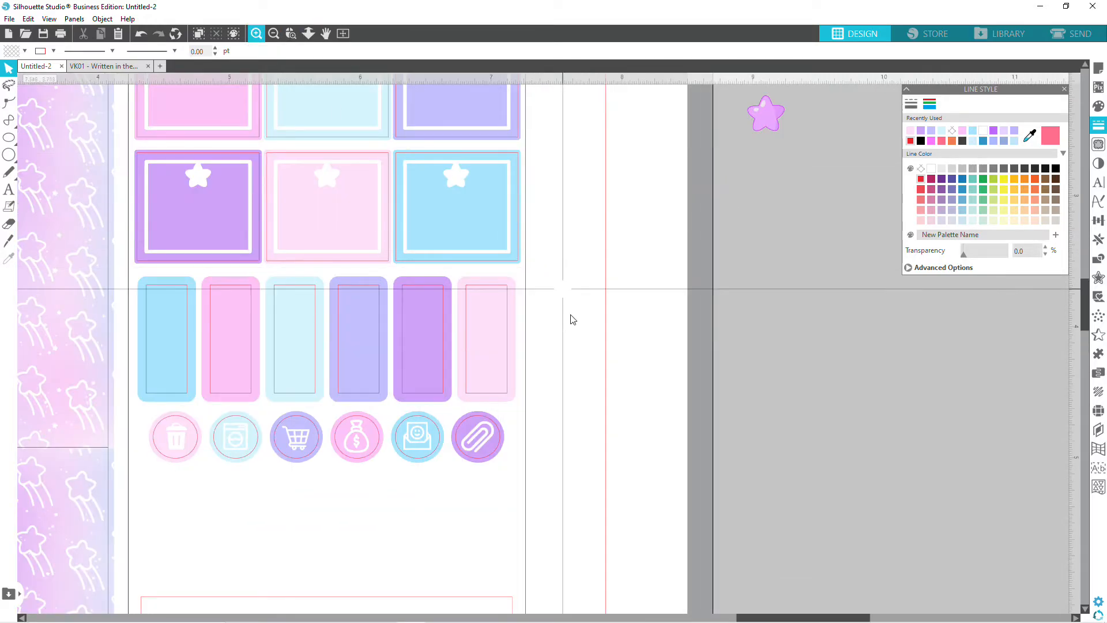
Place three white stars in a centred vertical column inside the bright blue narrow rectangle.
left_click_drag(766, 123, 170, 310)
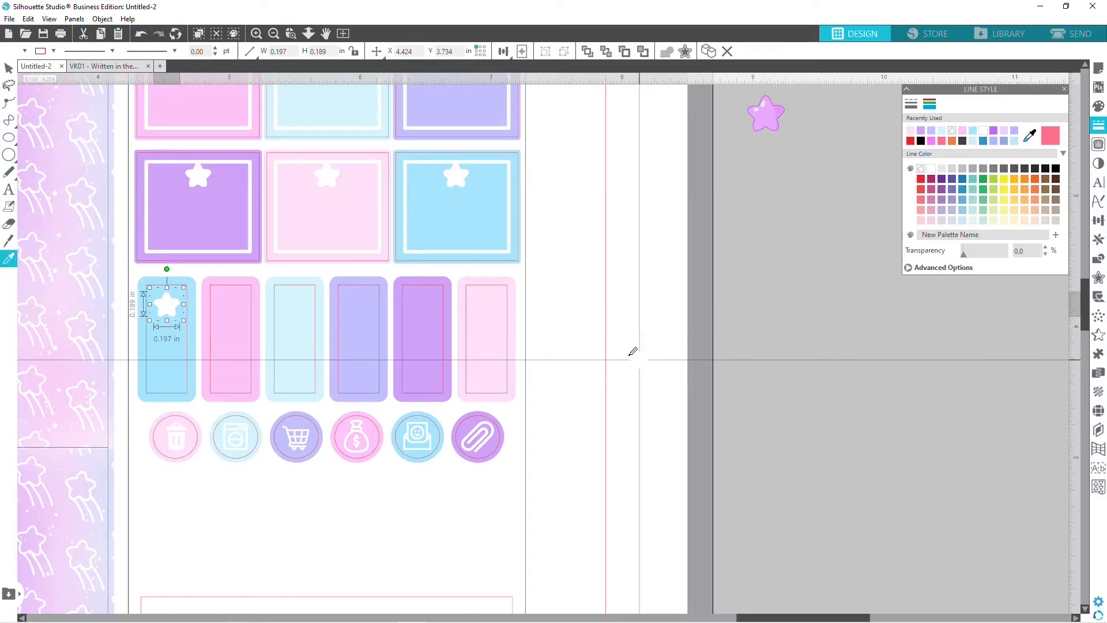
key("ctrl+v")
left_click_drag(497, 227, 164, 348)
key("ctrl+v")
left_click_drag(501, 231, 169, 378)
left_click(663, 369)
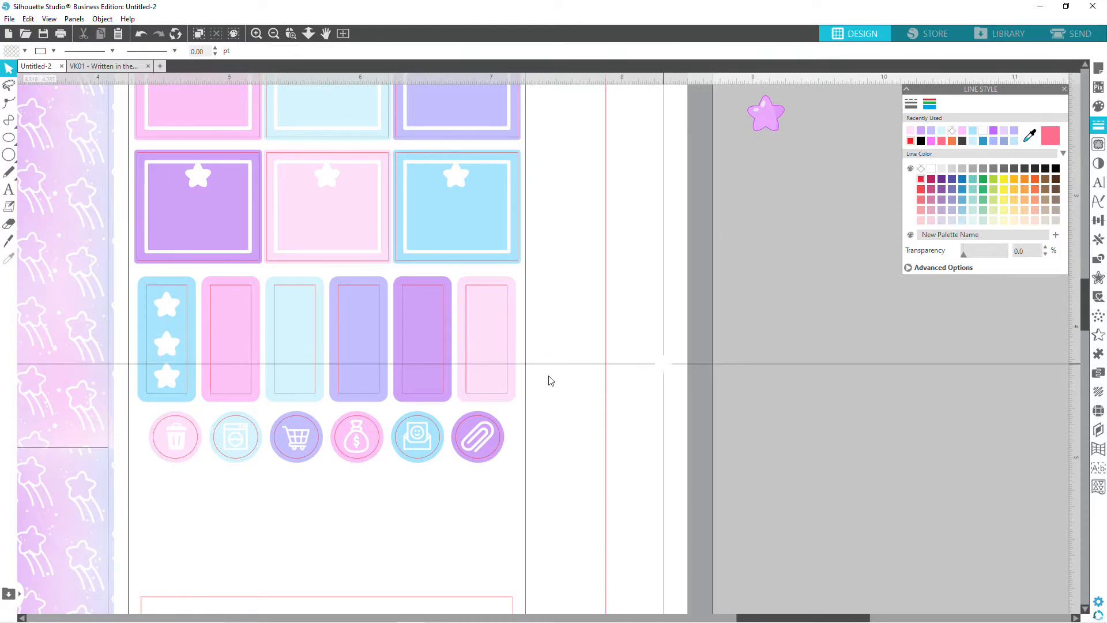
Nudge the uppermost star slightly upward and space the three white stars in the bright blue rectangle evenly in the vertical direction.
left_click(165, 306)
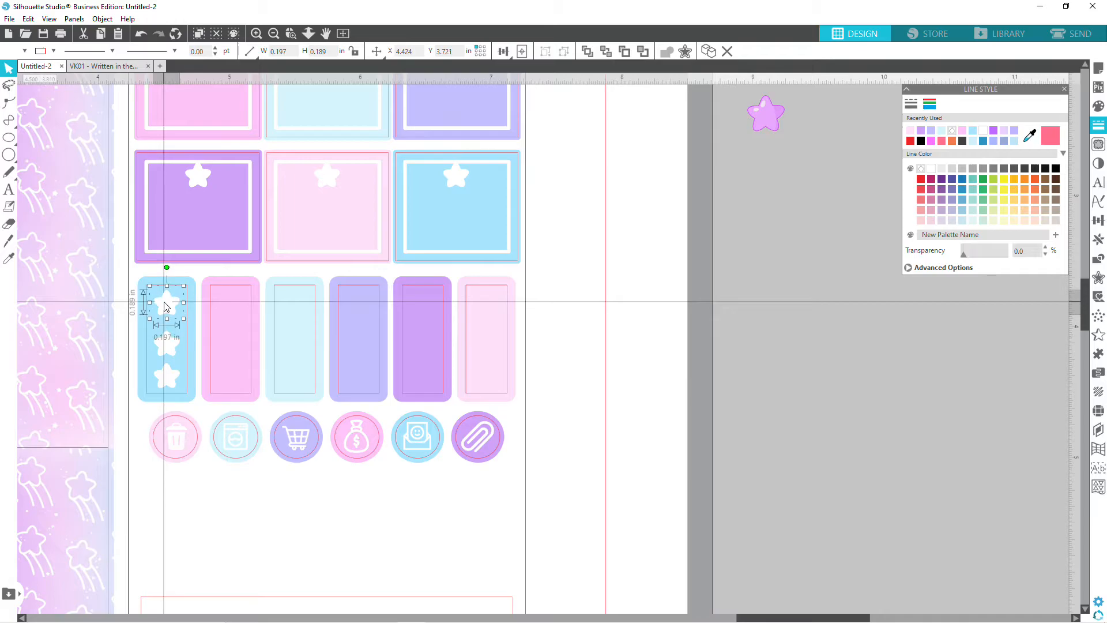
left_click(561, 354)
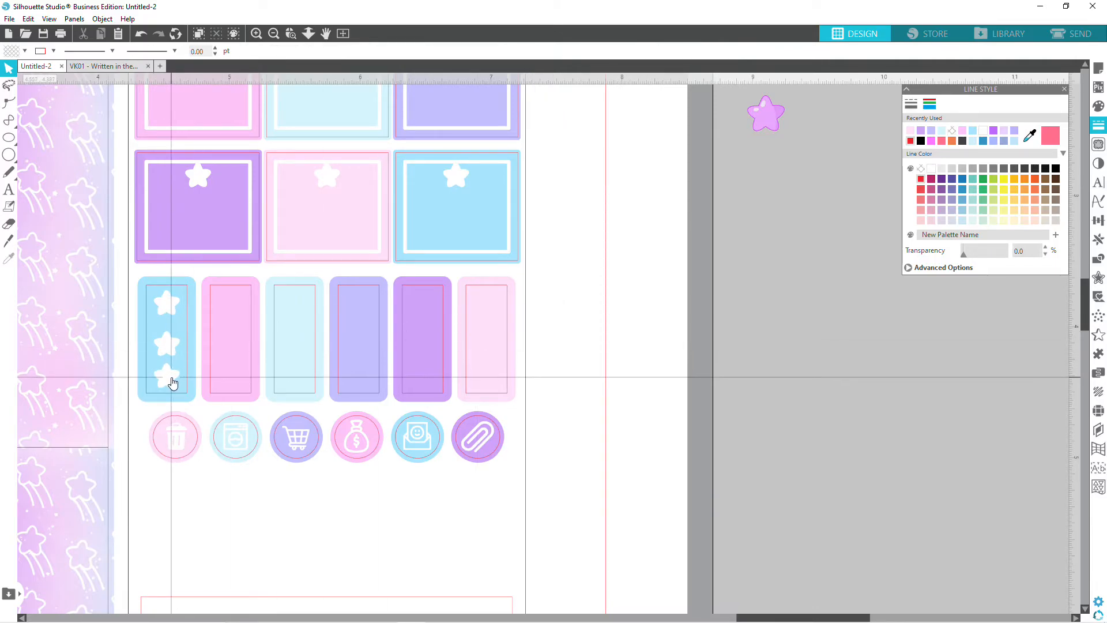
left_click(175, 382)
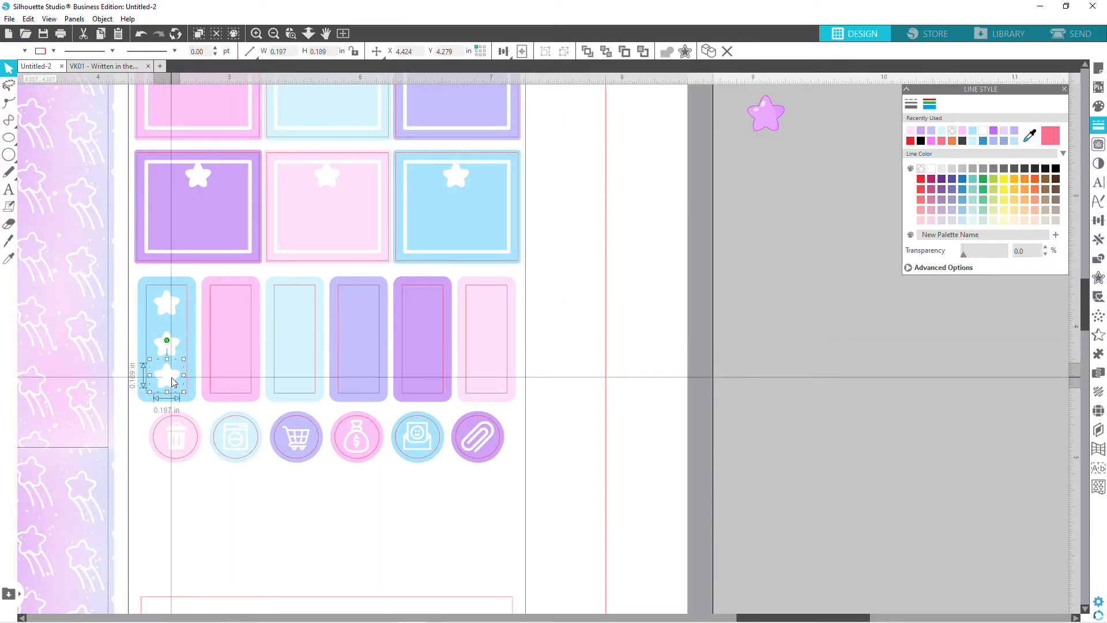
left_click(167, 346, "shift")
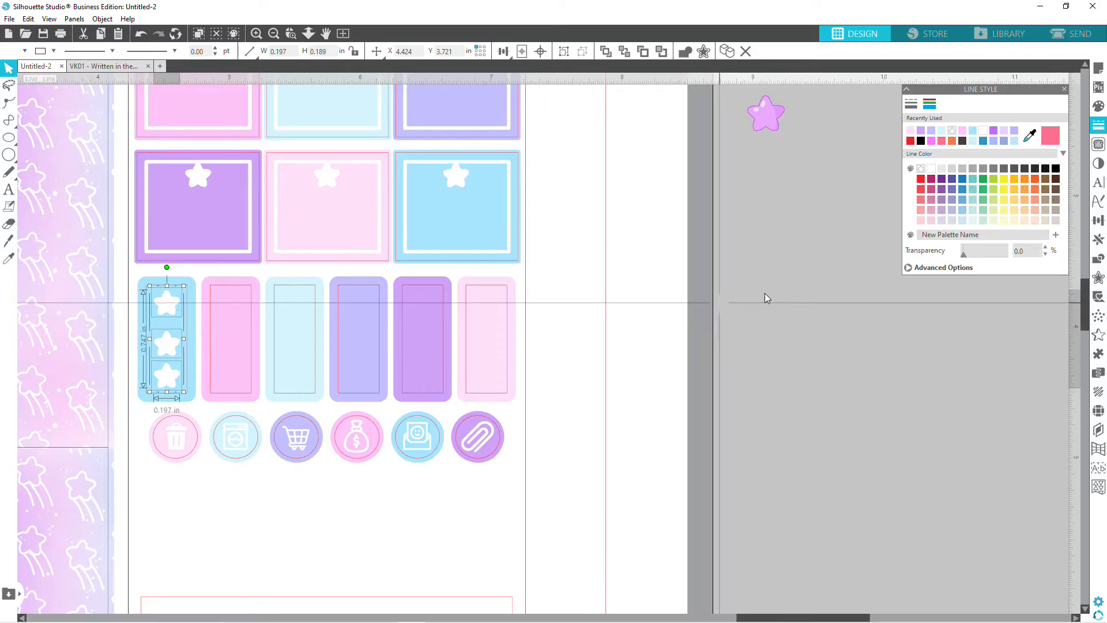
left_click(1098, 220)
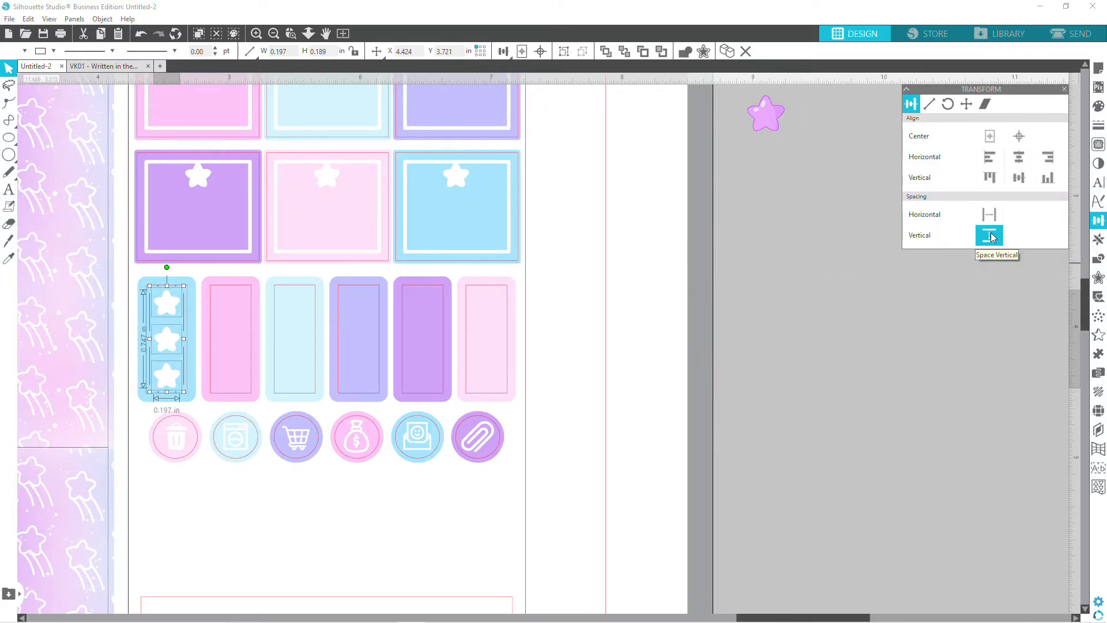
Copy the three-star column from the bright blue narrow rectangle and centre the copy inside the pink second rectangle.
left_click(658, 425)
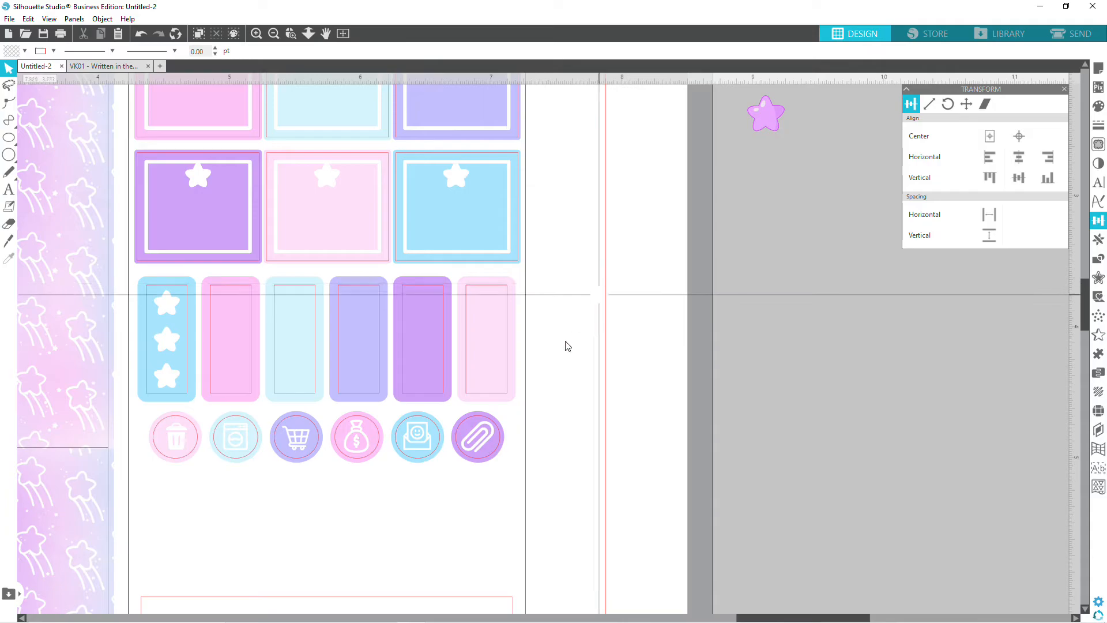
left_click(170, 384)
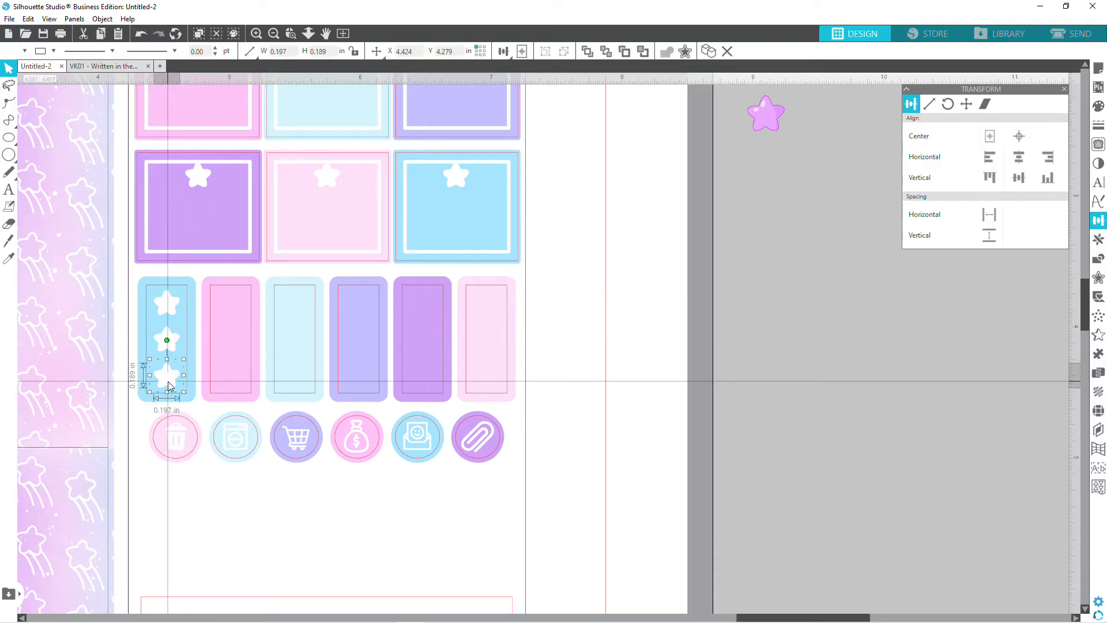
left_click(166, 340, "shift")
left_click(166, 303, "shift")
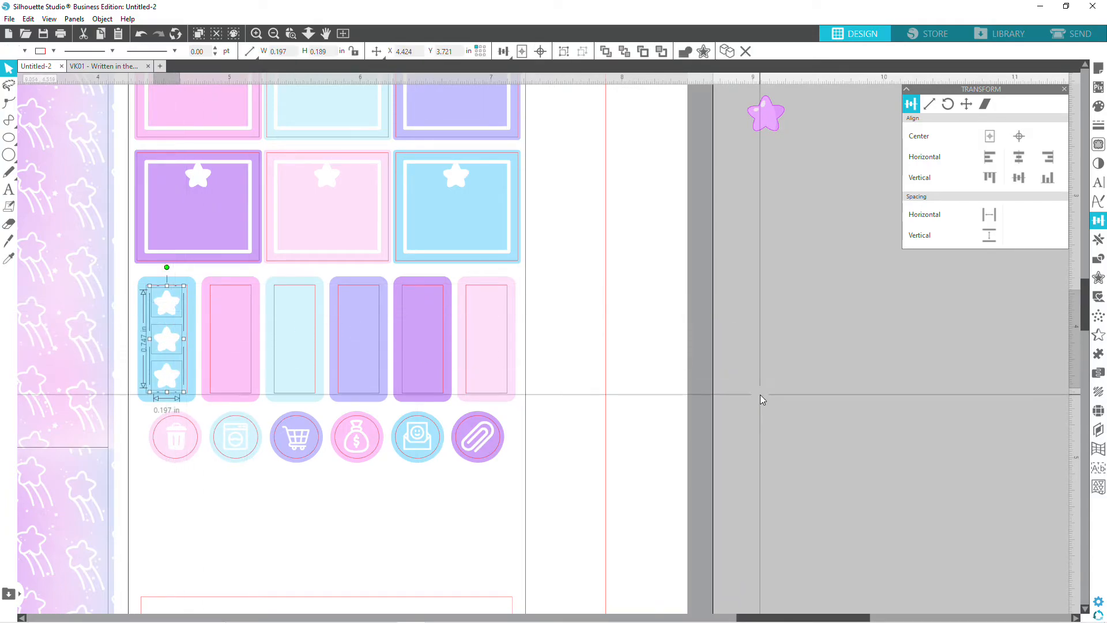
key("ctrl+v")
left_click_drag(189, 398, 232, 379)
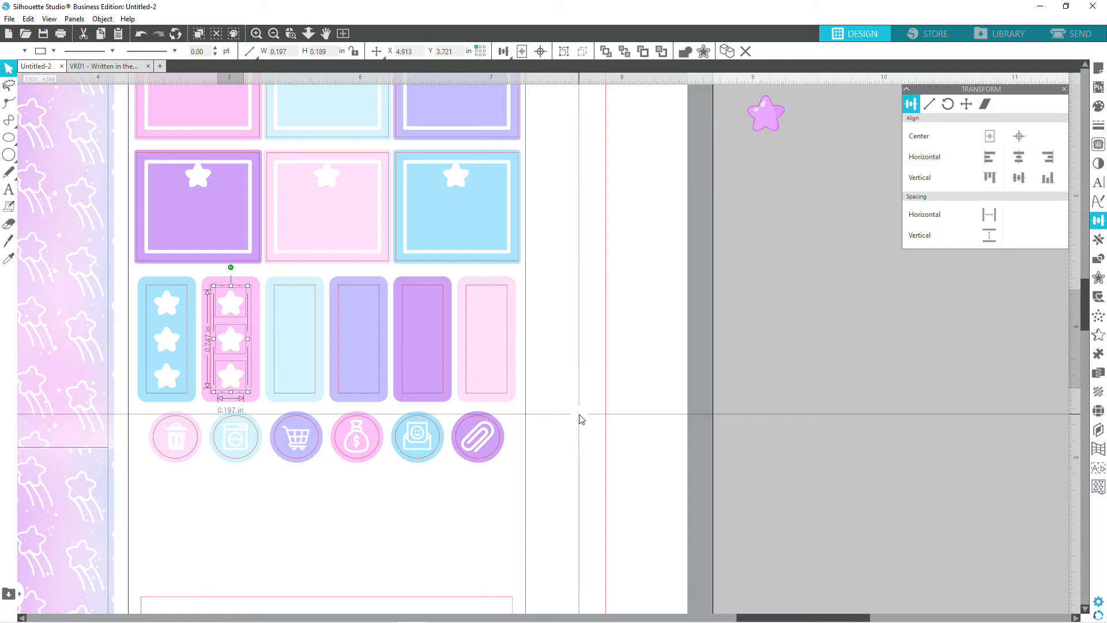
left_click(579, 420)
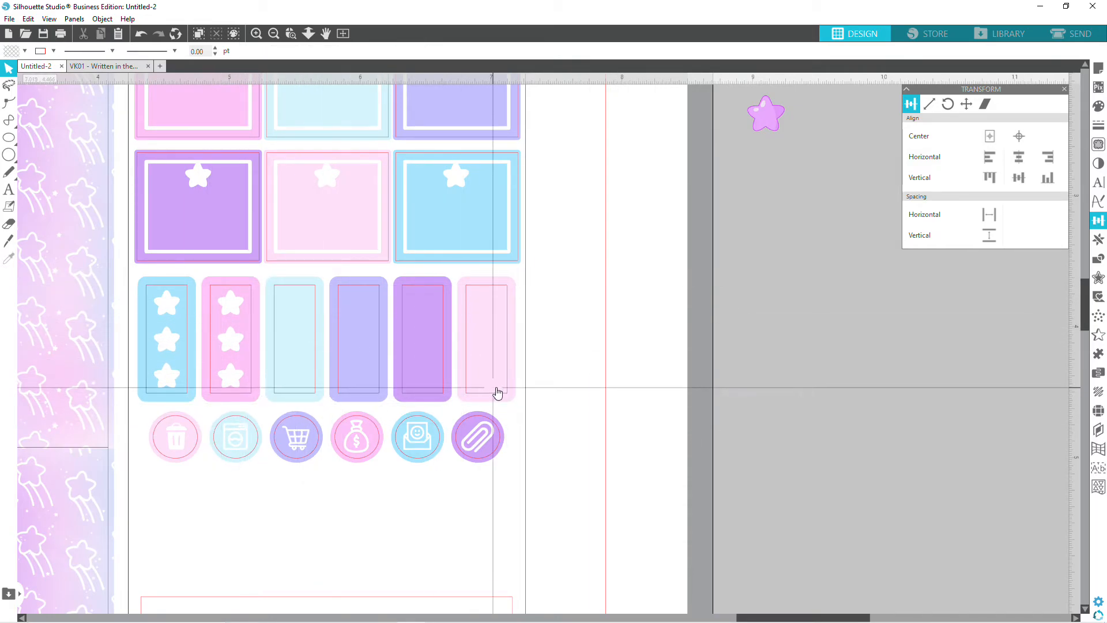
Place copies of the three-star column inside the pale blue third and the periwinkle fourth narrow rectangles.
left_click_drag(236, 375, 296, 378)
left_click(582, 411)
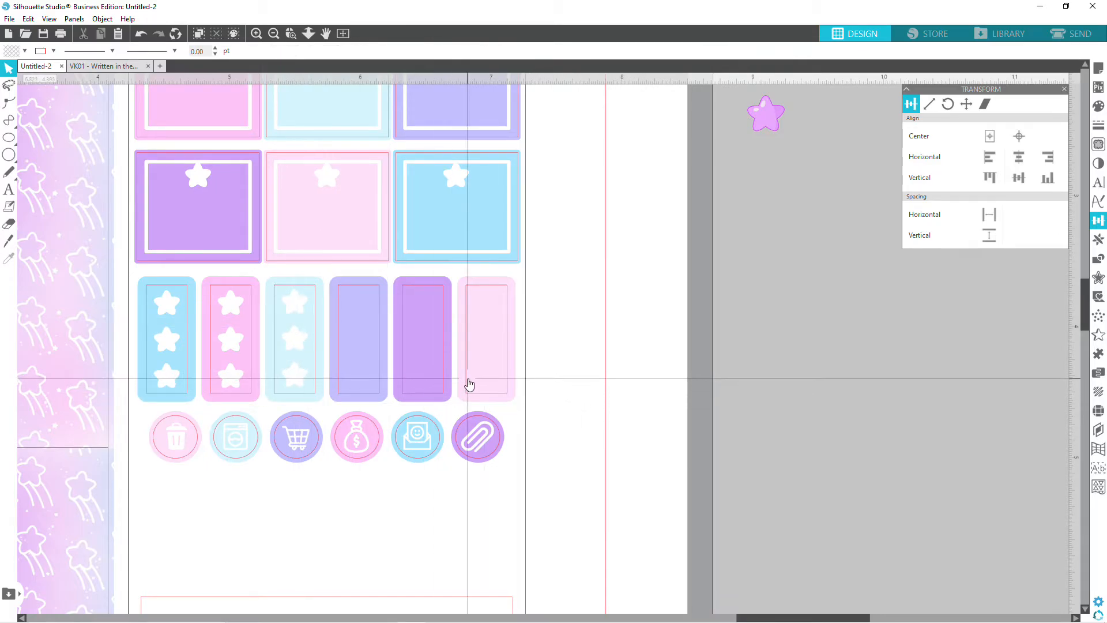
key("ctrl+v")
left_click_drag(238, 428, 359, 344)
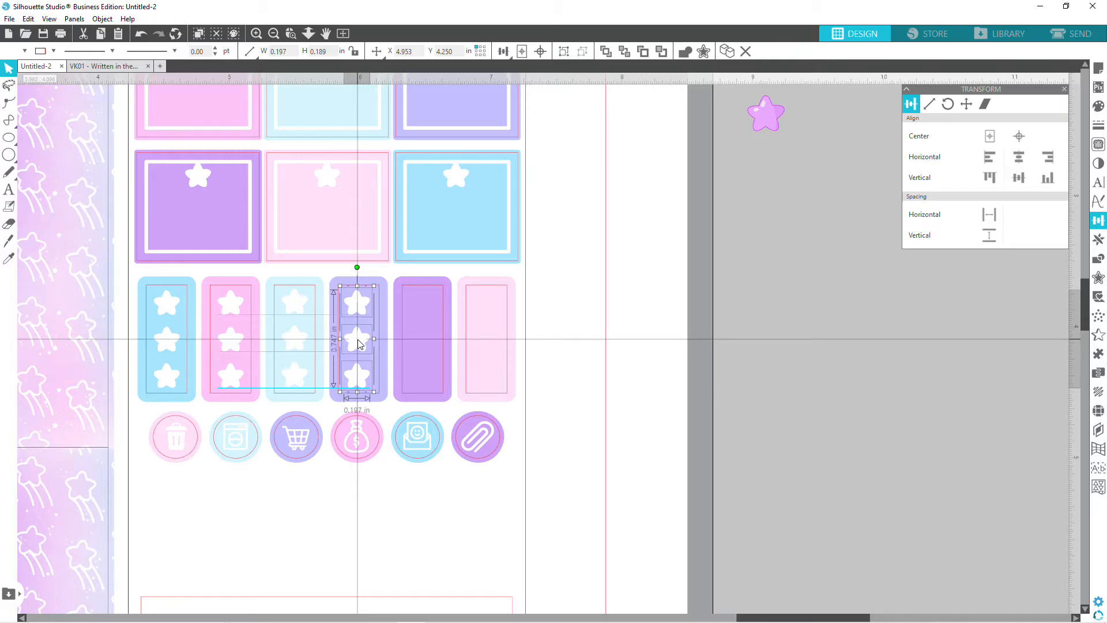
left_click(627, 383)
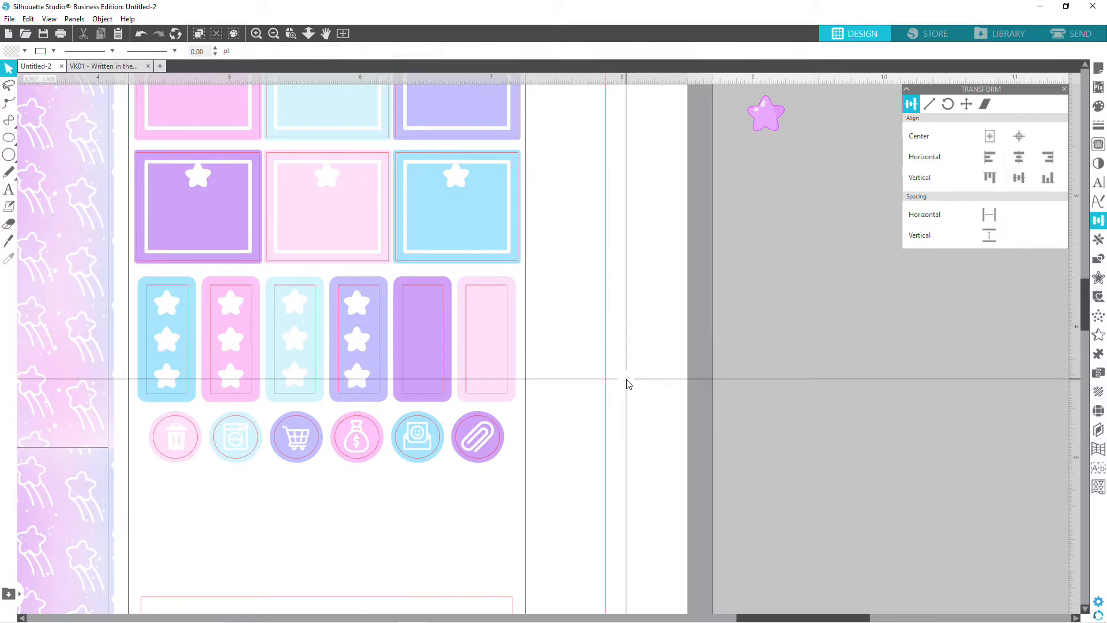
Nudge the three stars in the periwinkle fourth rectangle slightly to the right to centre them.
left_click(360, 316)
left_click(590, 403)
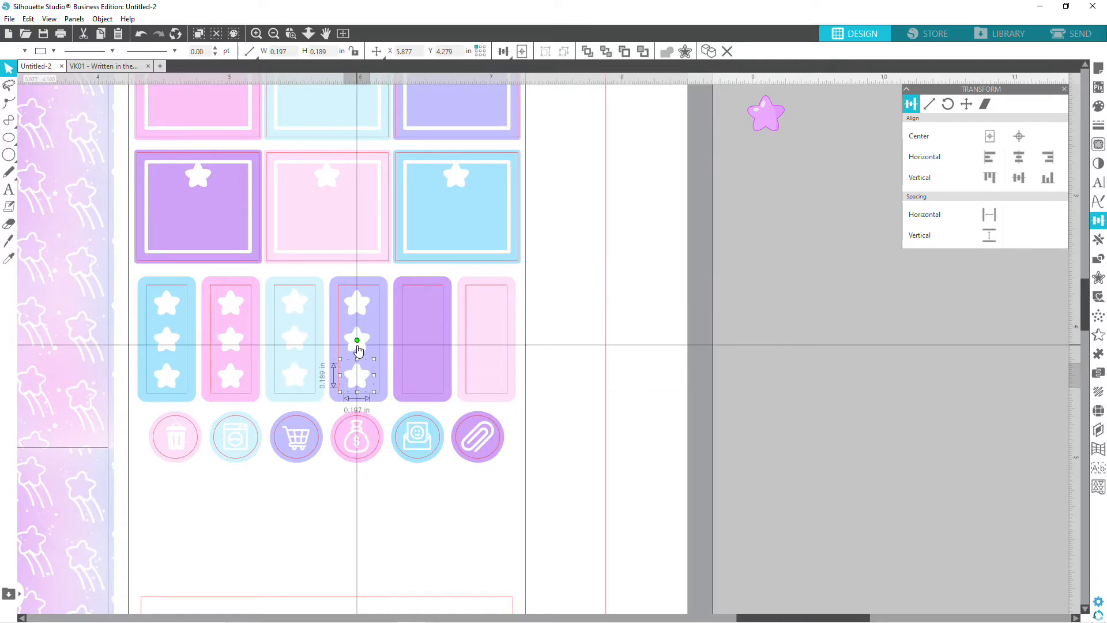
left_click(360, 309)
key("Right")
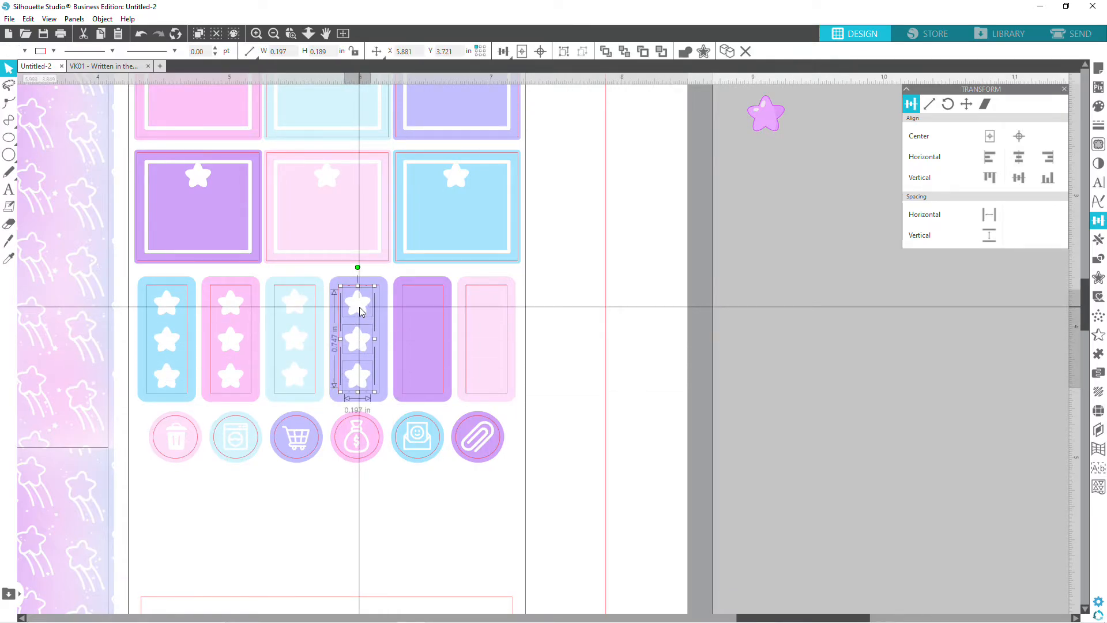
left_click(607, 343)
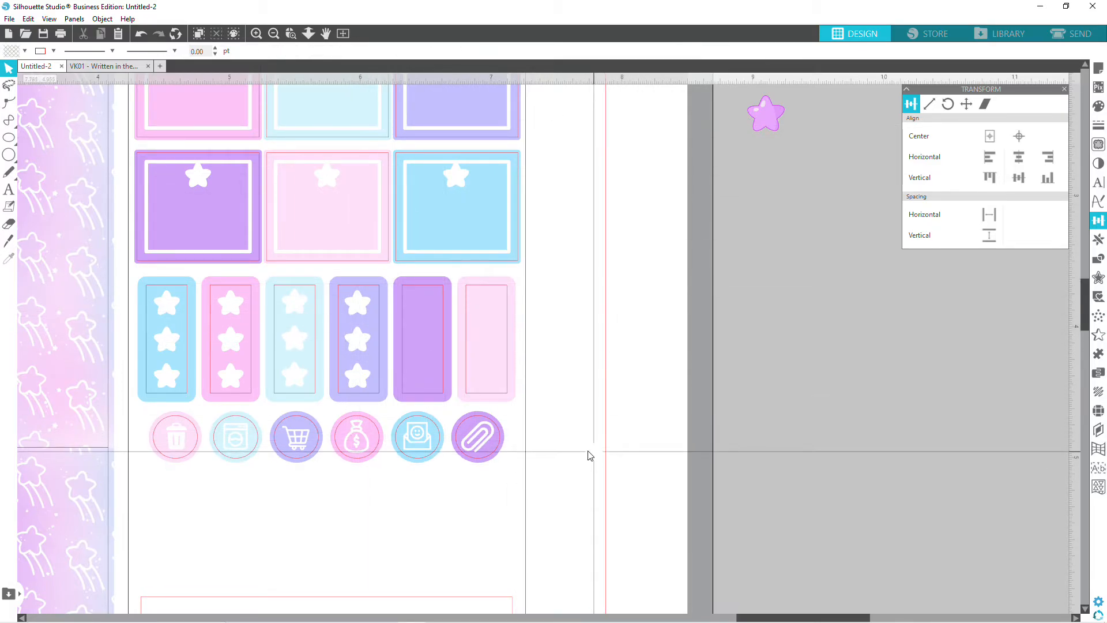
left_click(163, 373)
left_click(162, 339, "shift")
left_click(166, 301, "shift")
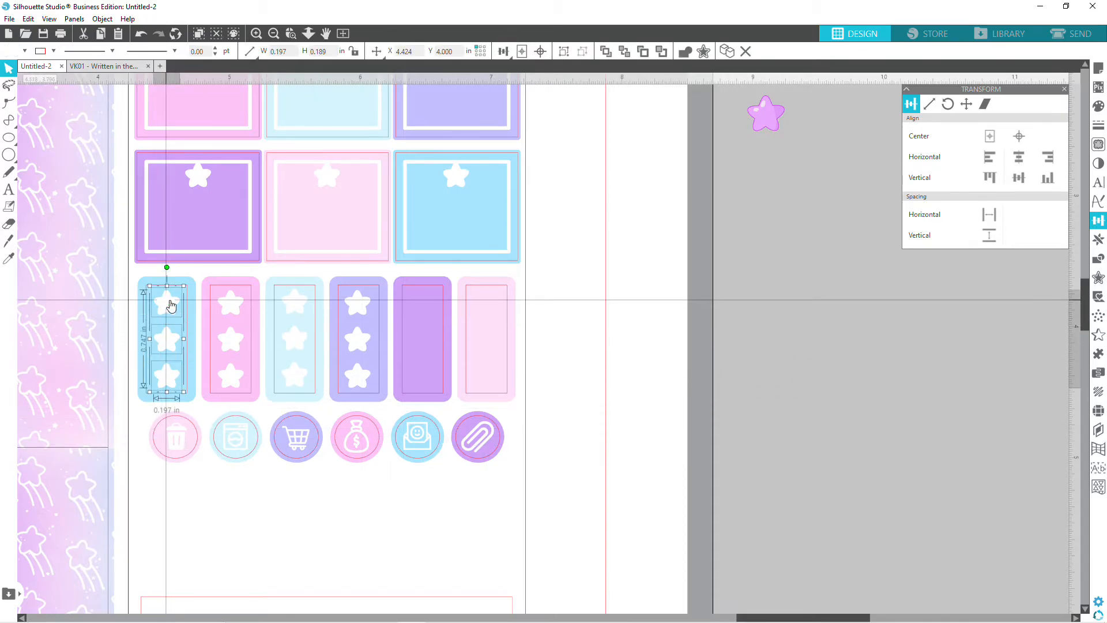
right_click(166, 299, "shift")
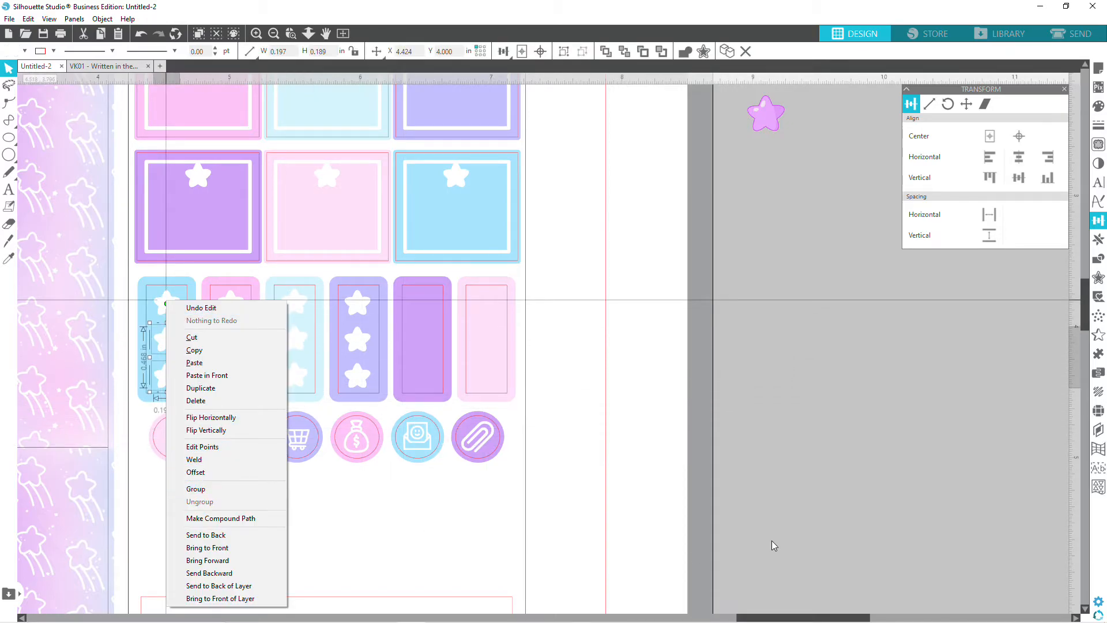
left_click(772, 546)
Group the three white stars in the bright blue narrow rectangle into one object.
left_click(171, 378)
left_click(170, 343, "shift")
left_click(164, 305, "shift")
right_click(164, 303)
left_click(219, 491)
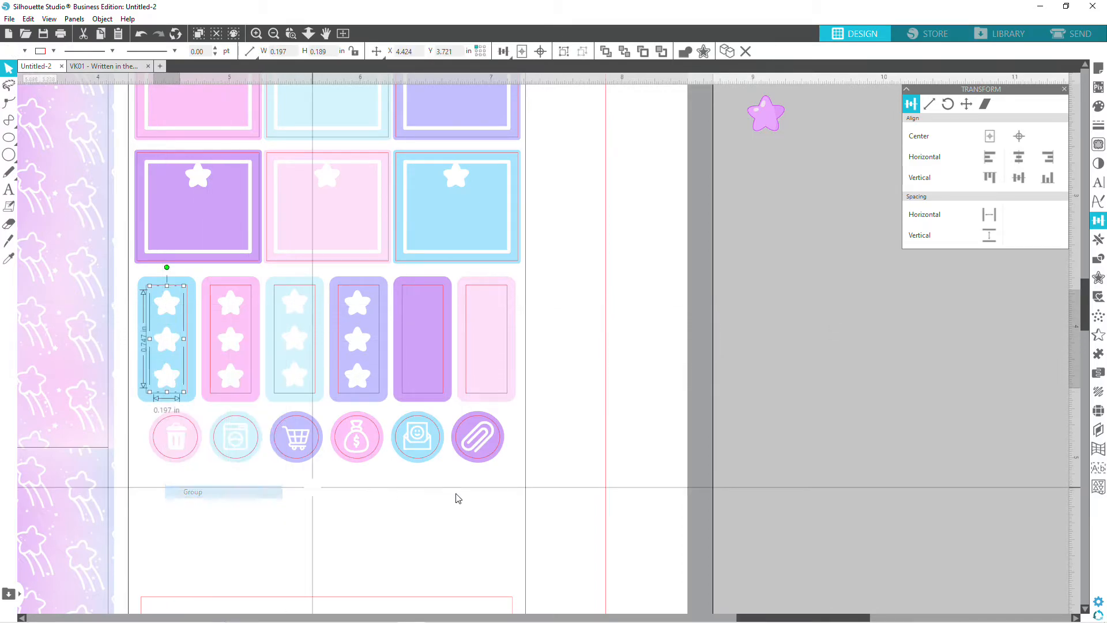
Copy the grouped star column and centre the copy inside the dark purple fifth narrow rectangle.
left_click(625, 490)
left_click(169, 343)
key("i")
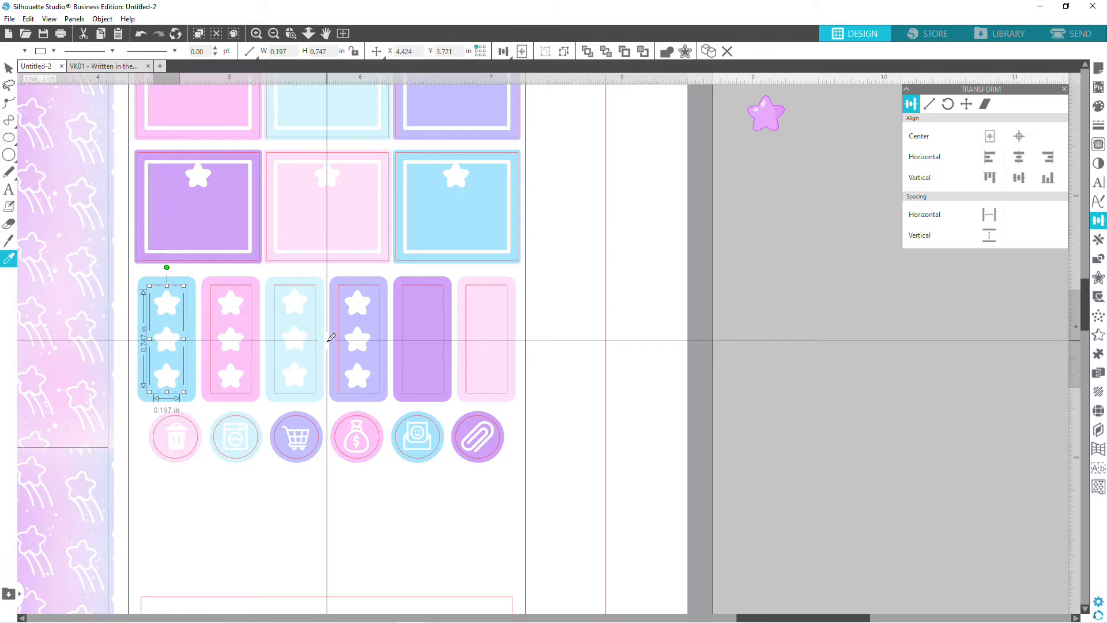
key("ctrl+v")
left_click_drag(194, 401, 429, 381)
left_click(634, 406)
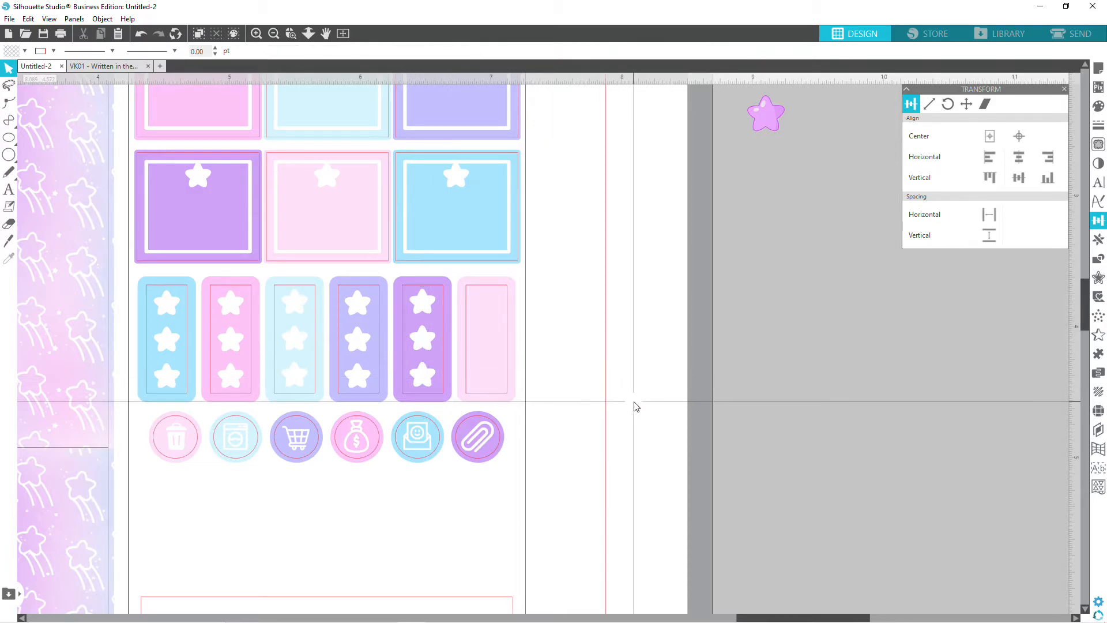
Paste another copy of the star group and centre it inside the pale pink sixth narrow rectangle.
key("ctrl+v")
left_click_drag(211, 421, 486, 373)
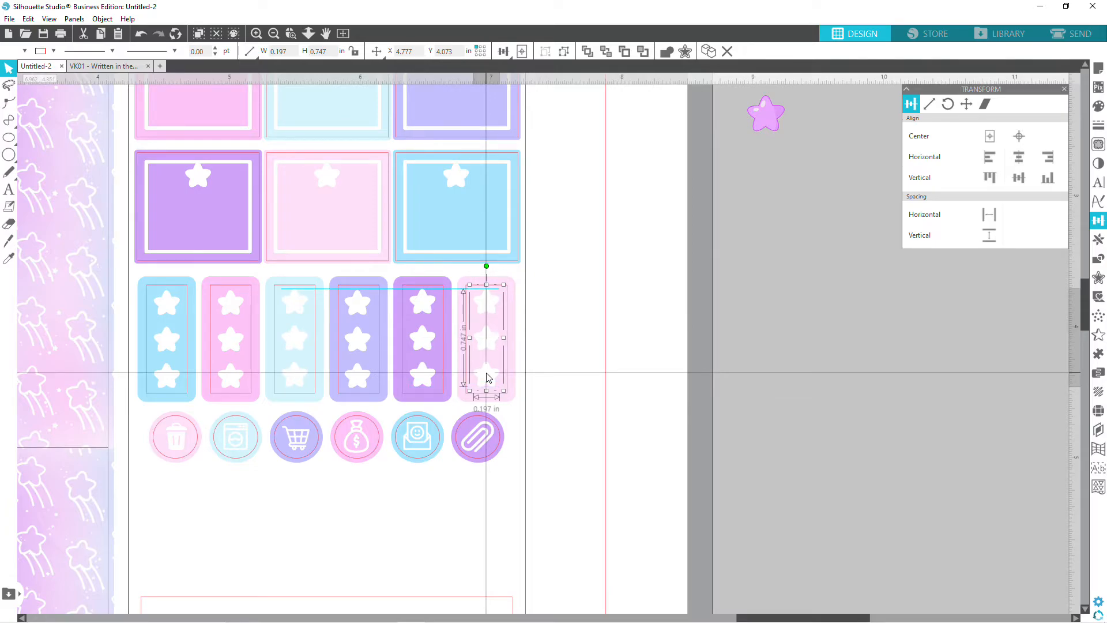
left_click_drag(487, 378, 486, 375)
left_click(606, 412)
Enlarge the pouring teapot artwork to about 1.233 by 1.540 in and place it in the lower left corner of the large box.
scroll(589, 408, "down", 1)
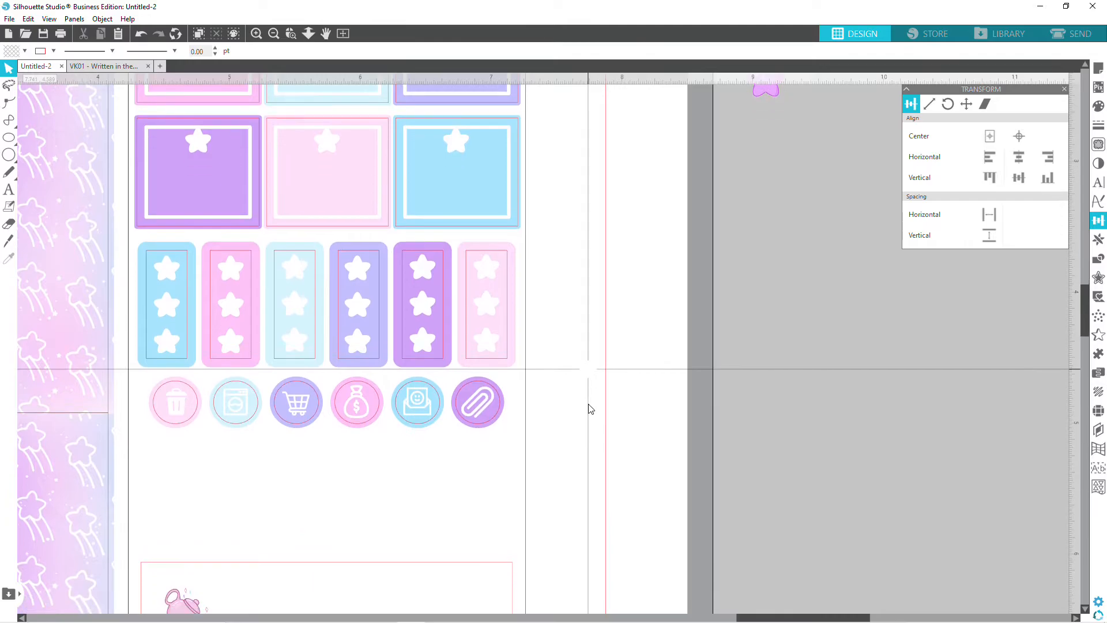
left_click(274, 33)
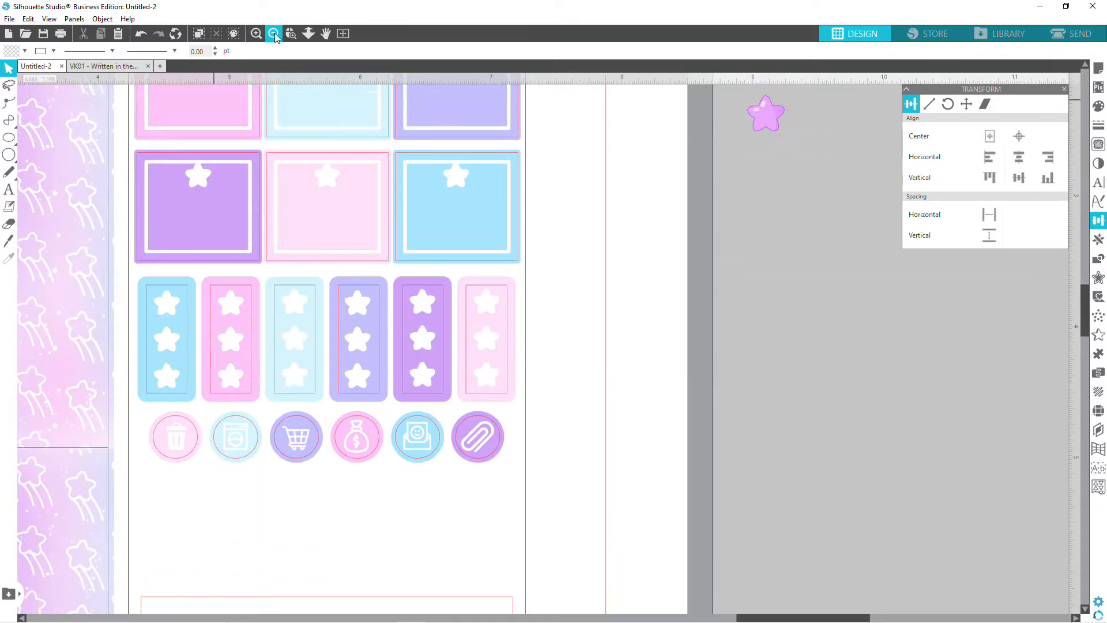
left_click(275, 33)
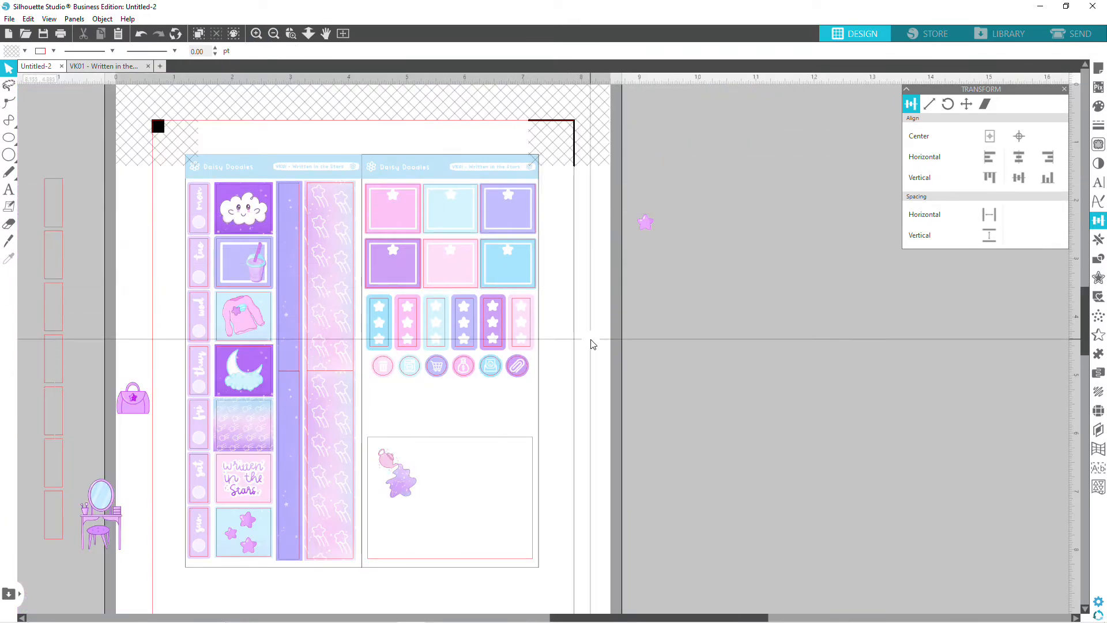
scroll(592, 344, "down", 1)
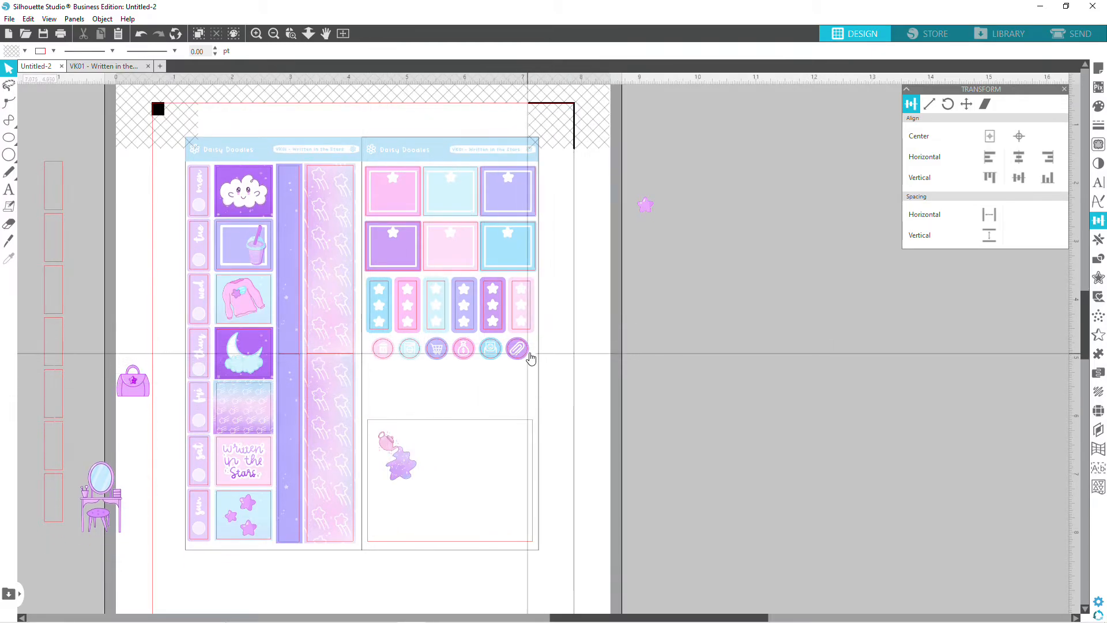
left_click(262, 39)
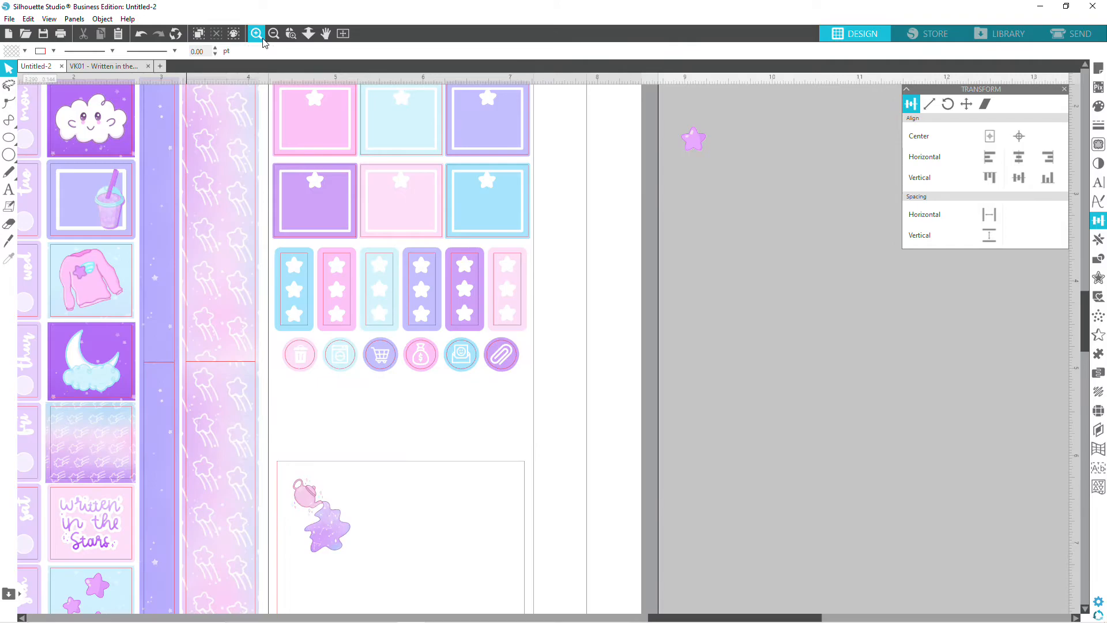
left_click(263, 39)
scroll(518, 448, "down", 3)
scroll(518, 450, "down", 8)
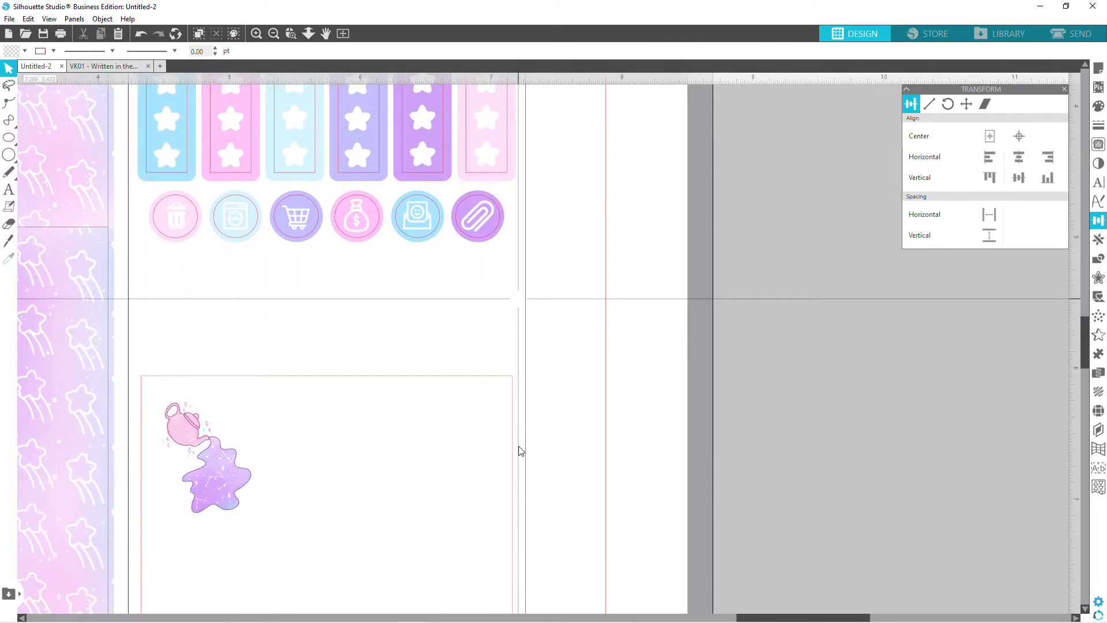
left_click_drag(232, 390, 458, 446)
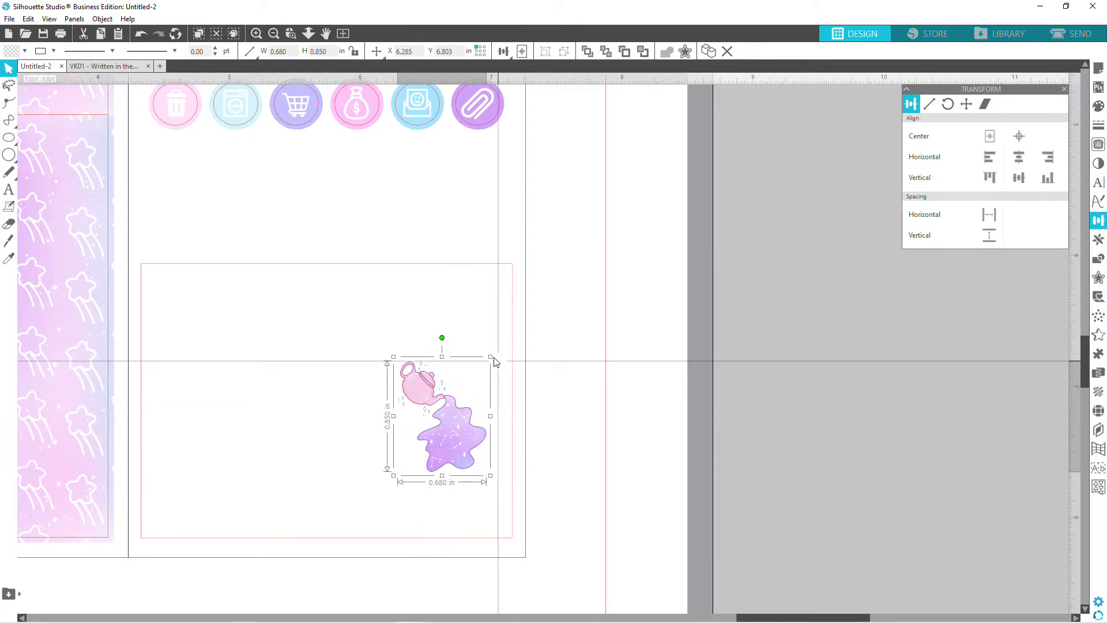
left_click_drag(490, 355, 569, 262)
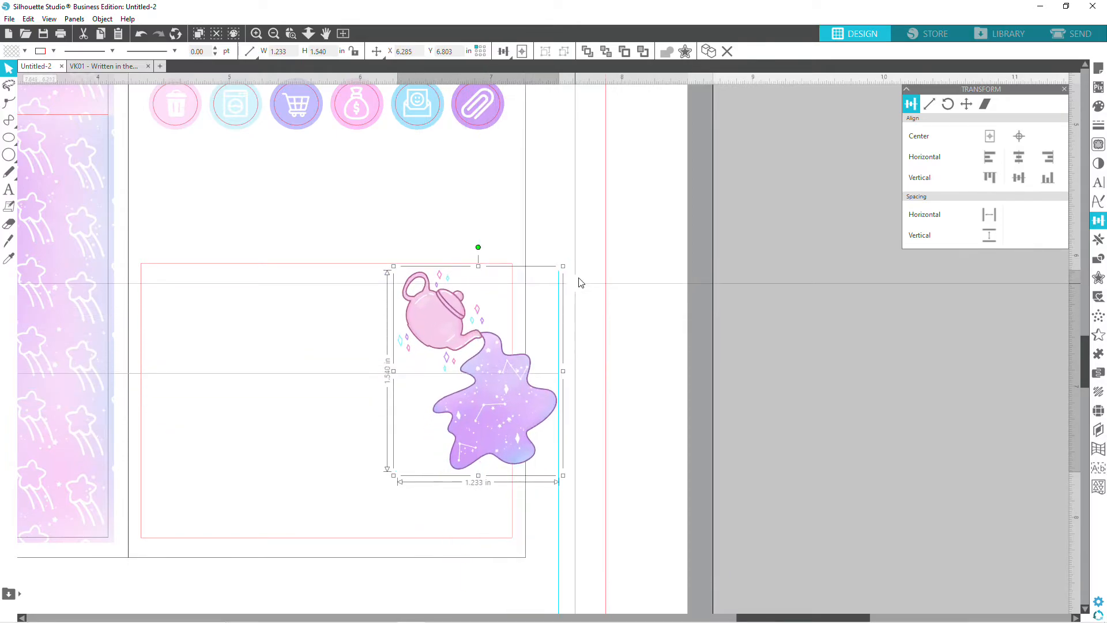
left_click_drag(384, 439, 235, 461)
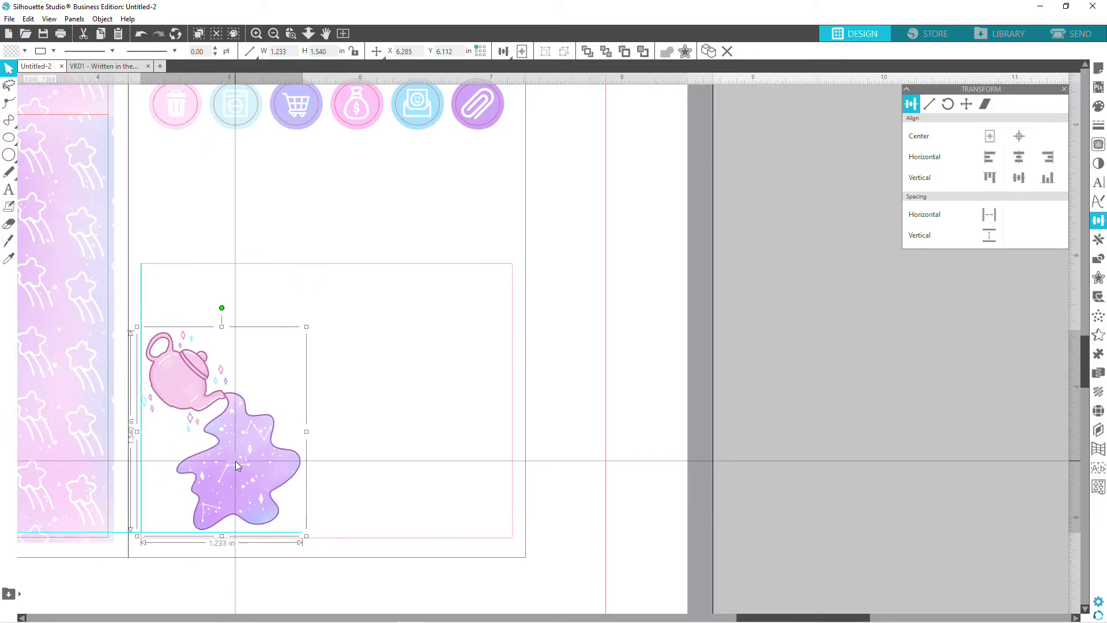
left_click(344, 245)
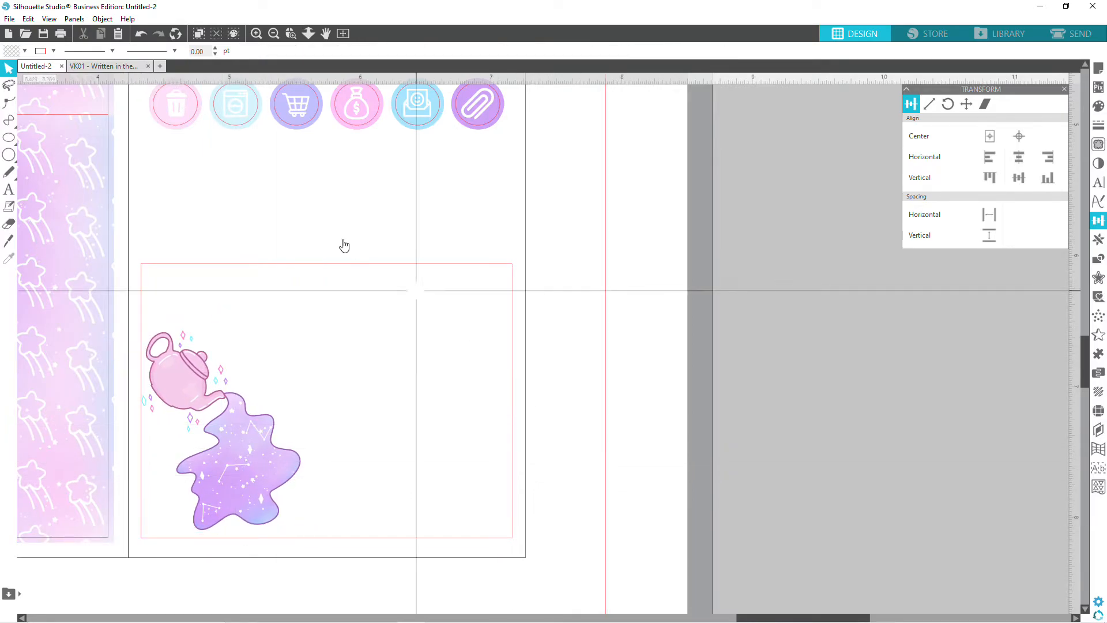
Examine the empty area between the icon circles and the large teapot box in relation to the rest of the sheet.
left_click(277, 31)
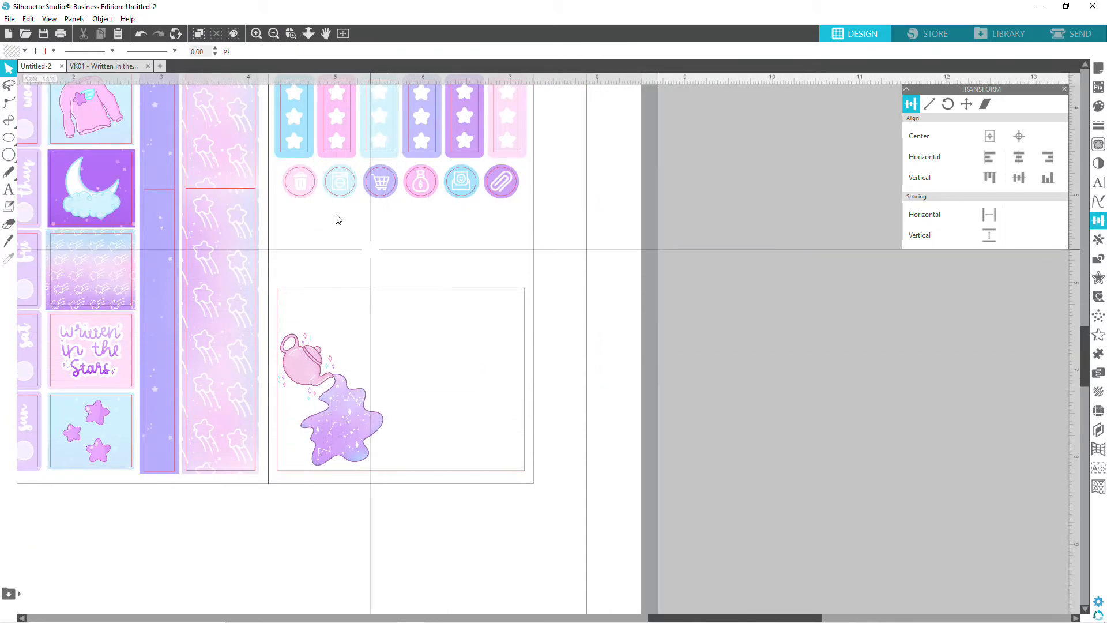
left_click_drag(324, 231, 516, 282)
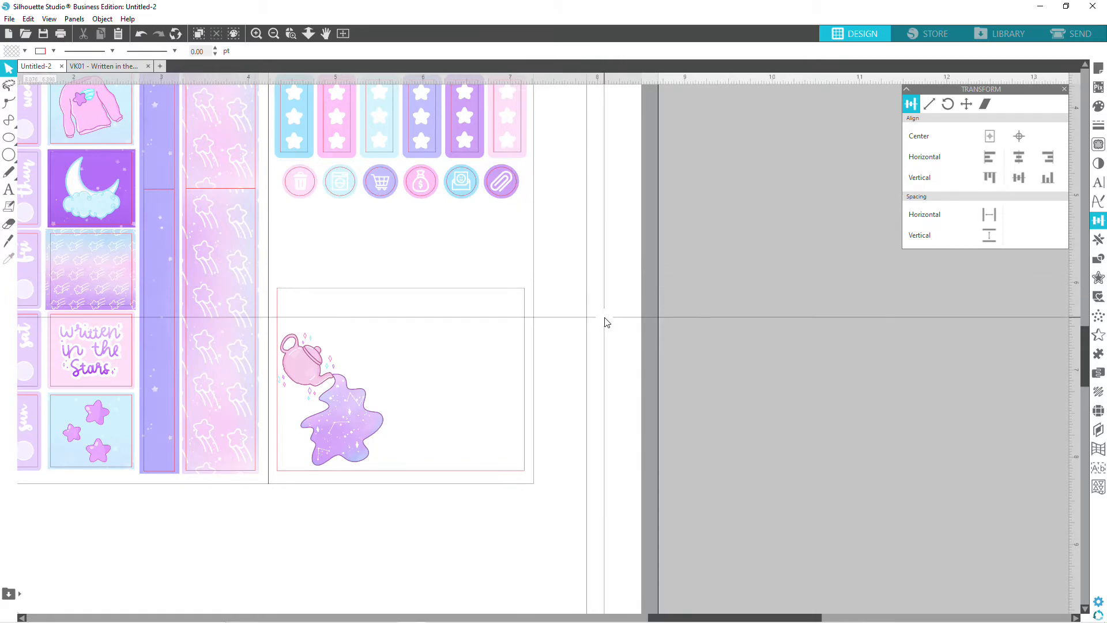
left_click(274, 34)
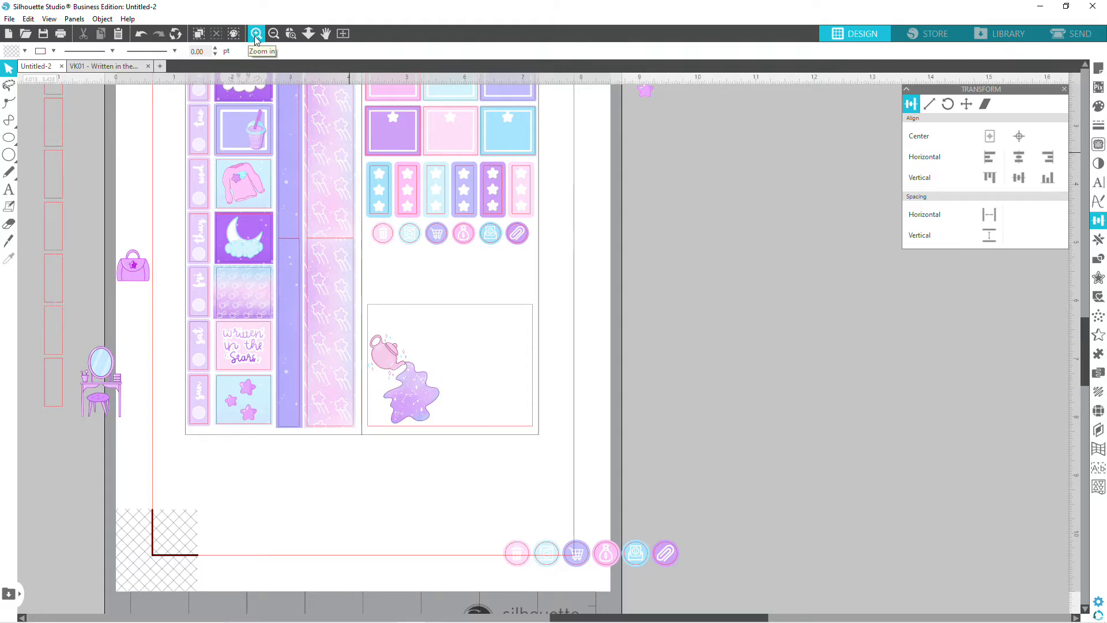
left_click(254, 36)
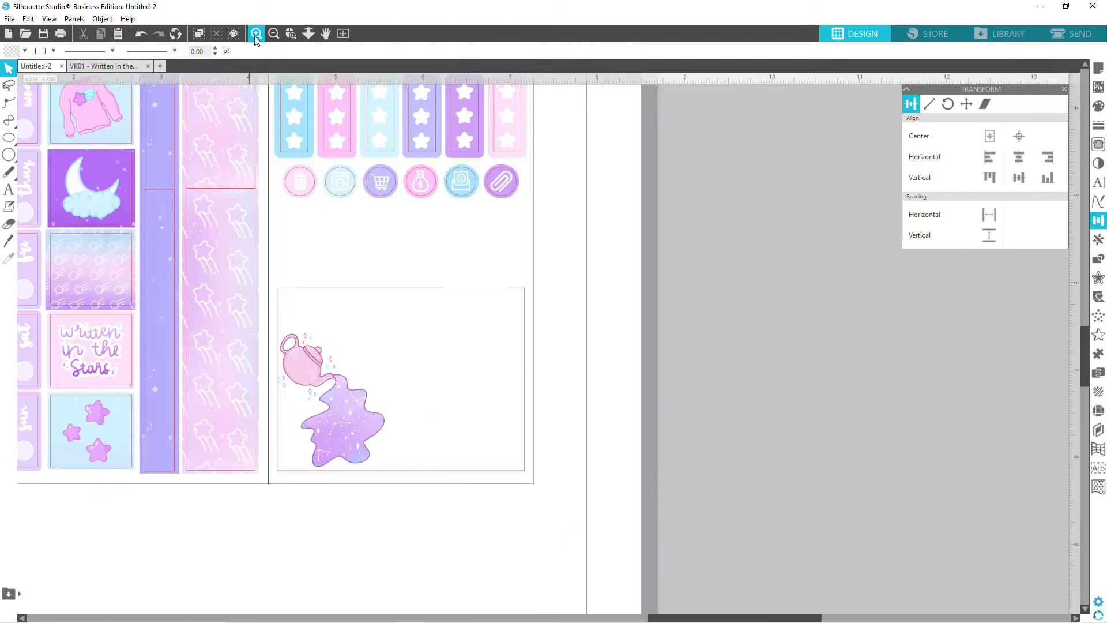
scroll(427, 415, "up", 6)
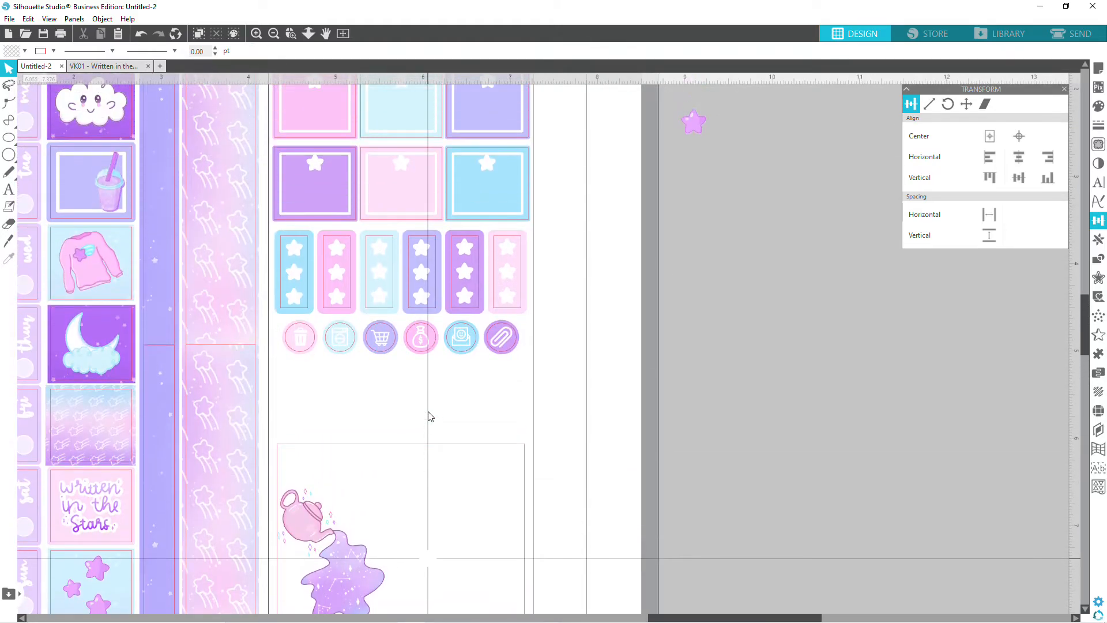
scroll(429, 415, "up", 1)
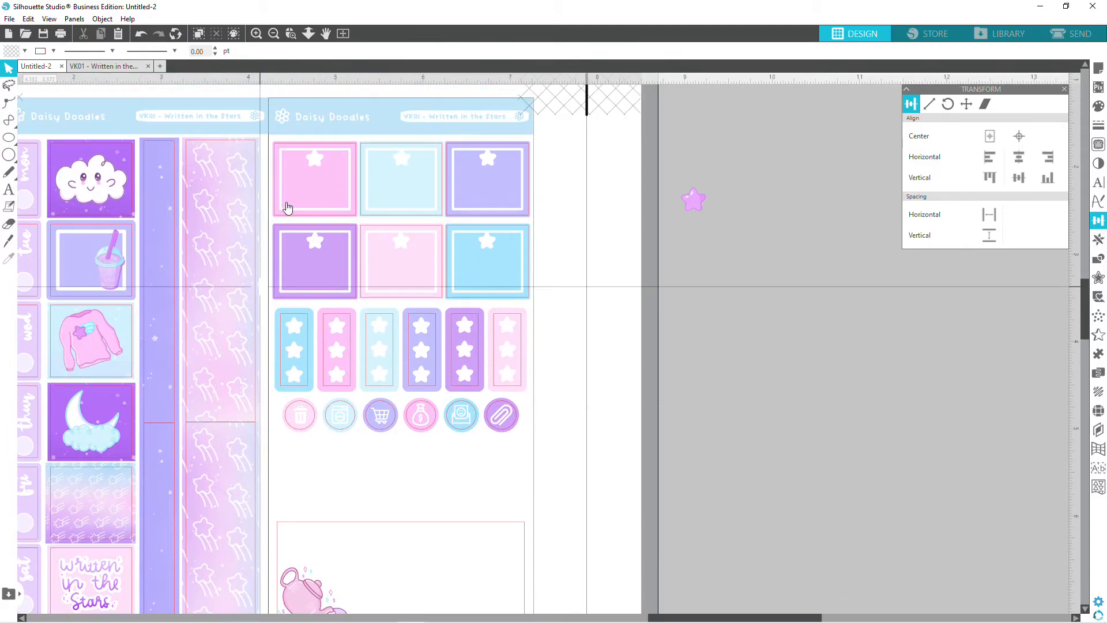
left_click(255, 33)
scroll(553, 441, "down", 2)
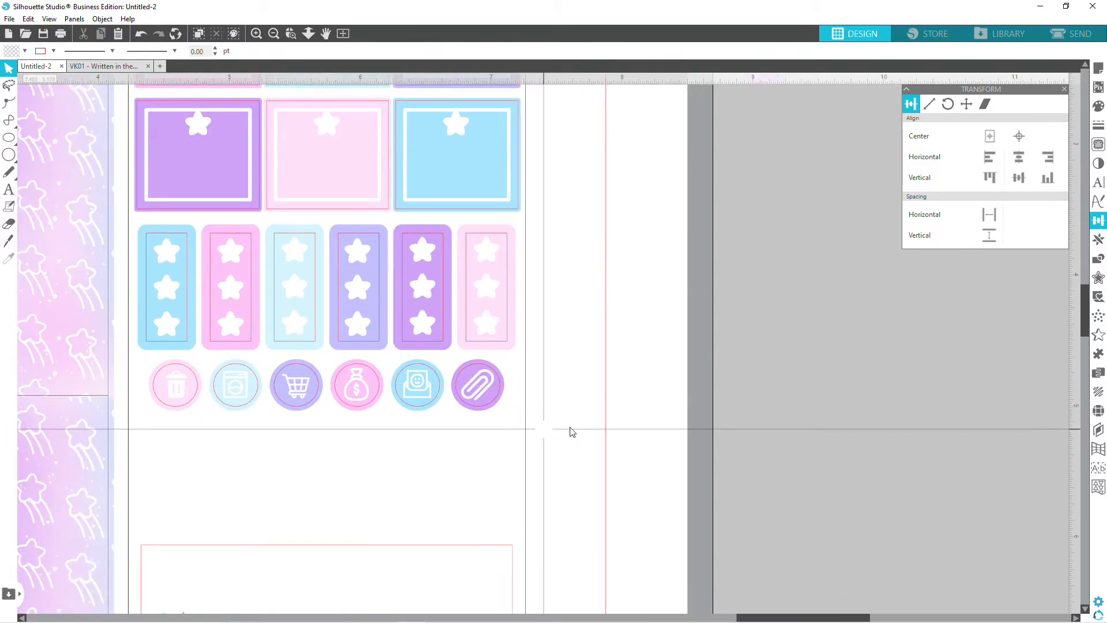
scroll(610, 408, "down", 3)
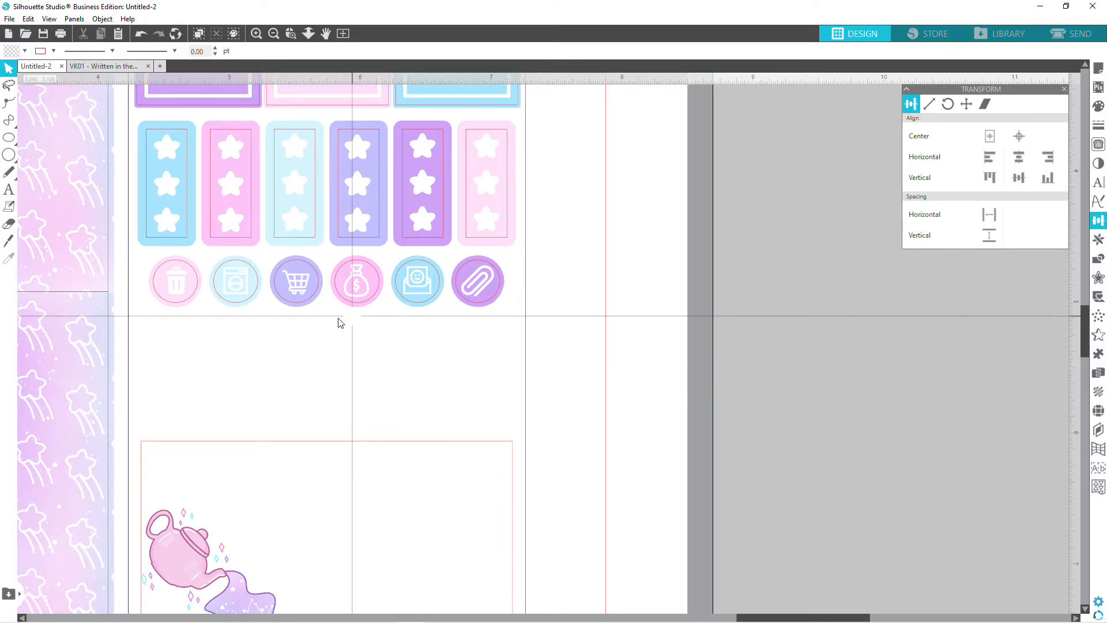
left_click_drag(193, 339, 502, 361)
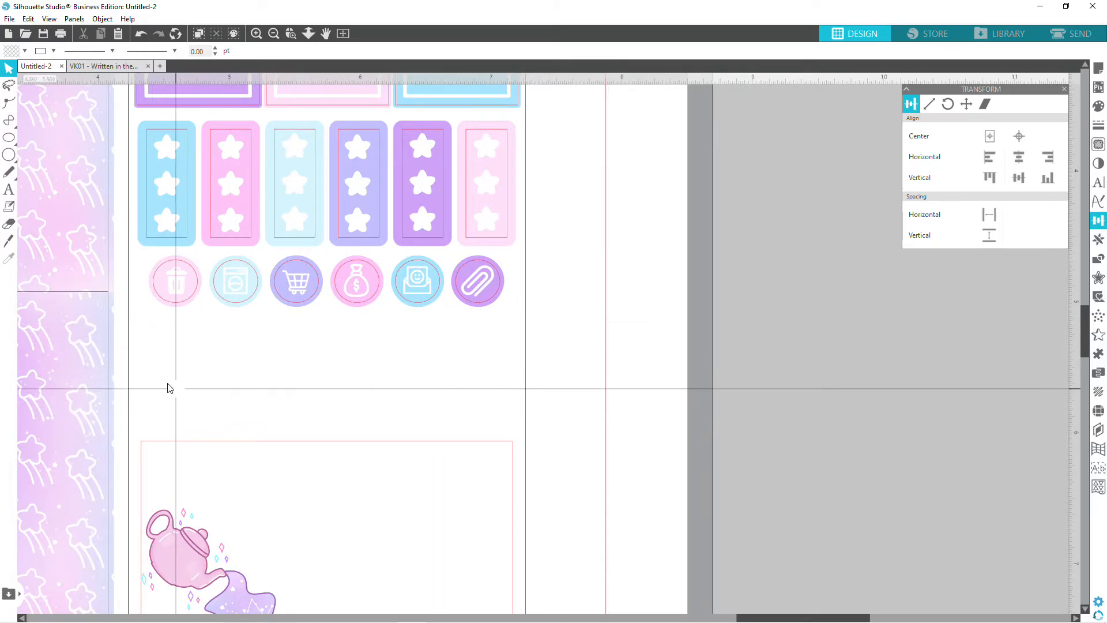
left_click_drag(148, 369, 501, 427)
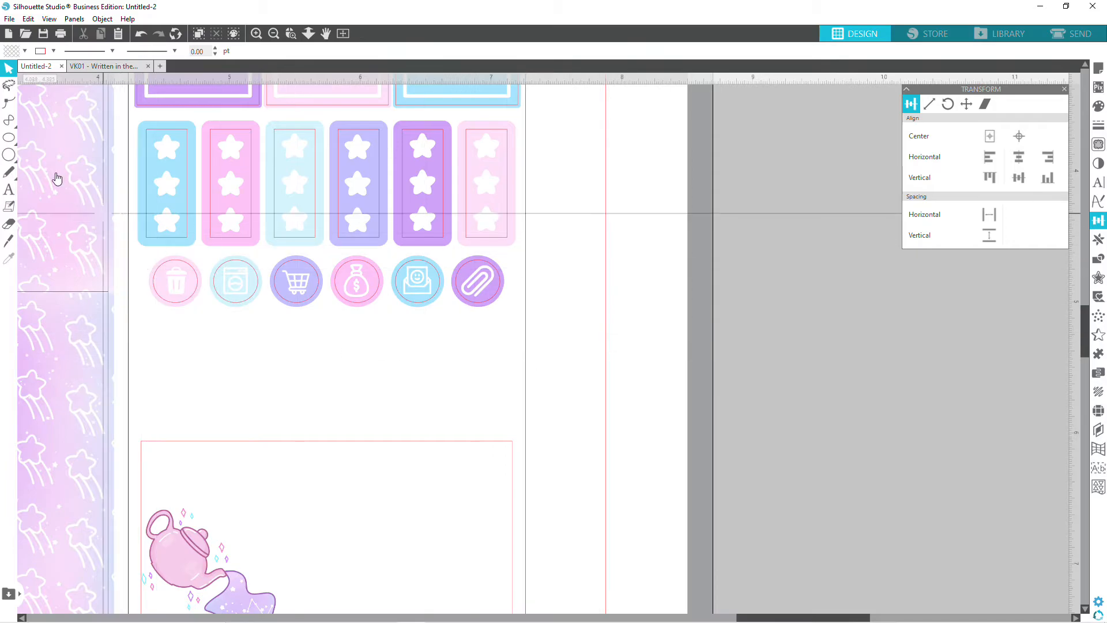
Draw a pentagon tag shape about 0.471 by 0.500 in in the empty area below the trash can circle.
mouse_move(7, 154)
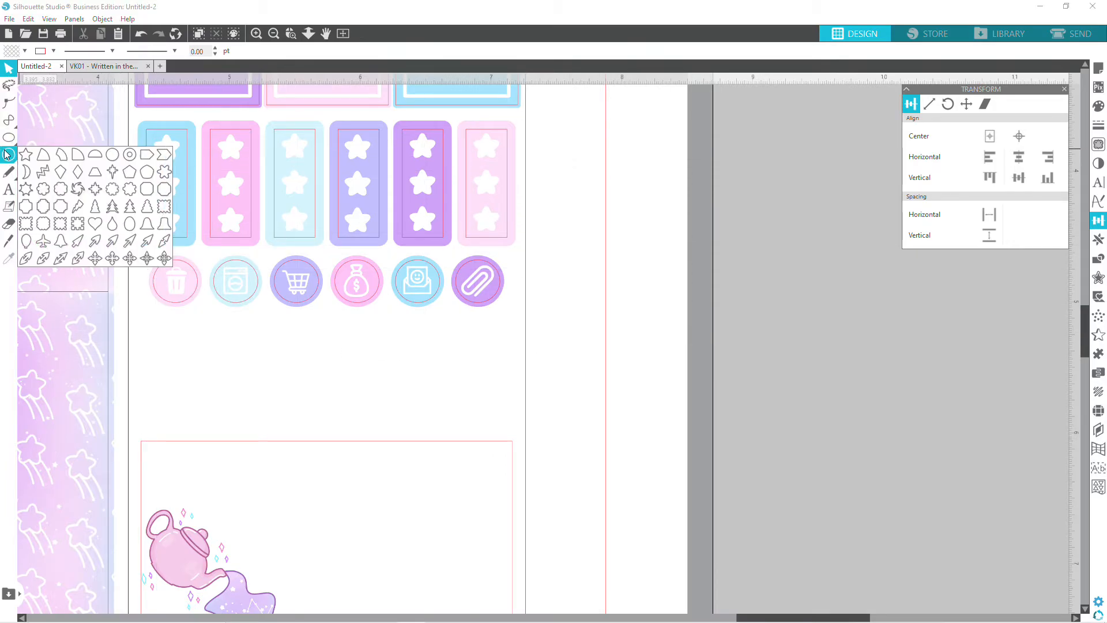
left_click(147, 160)
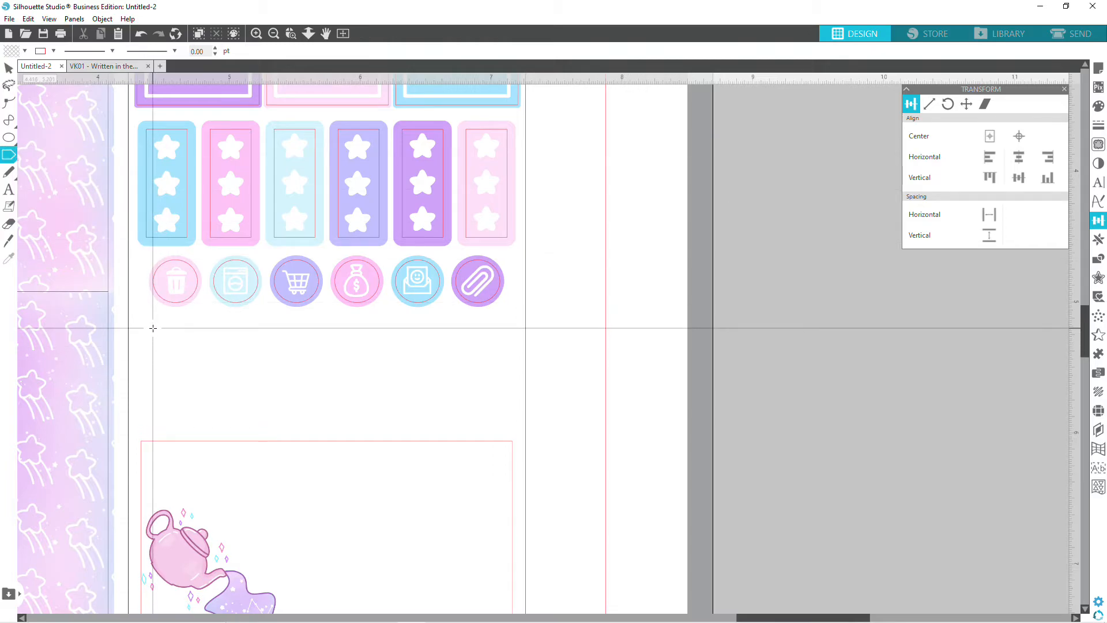
left_click_drag(163, 334, 175, 382)
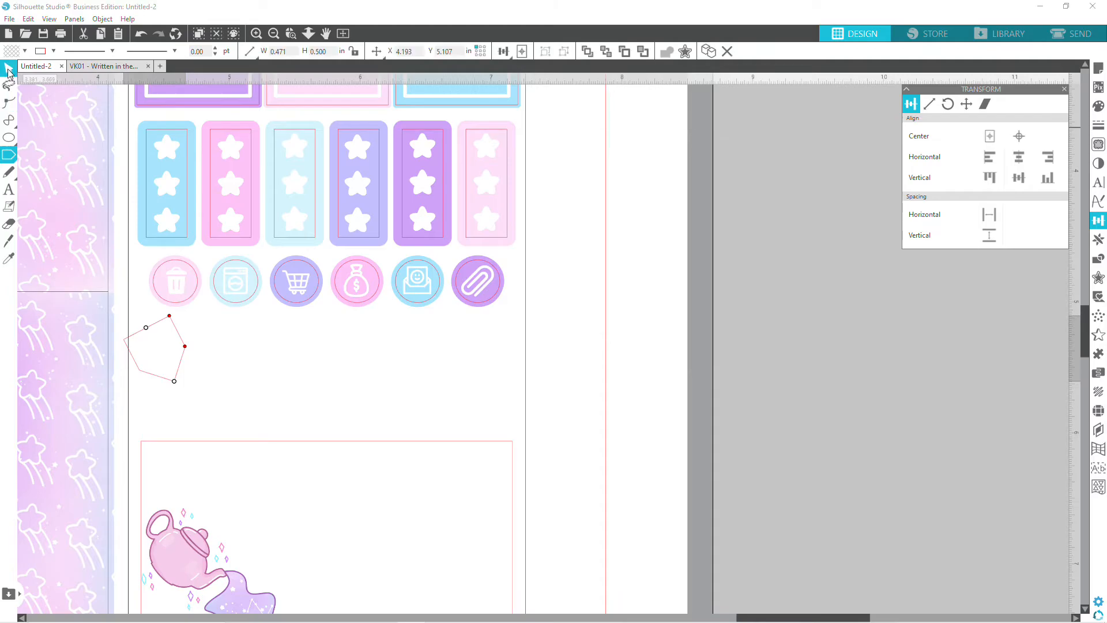
left_click_drag(178, 335, 199, 354)
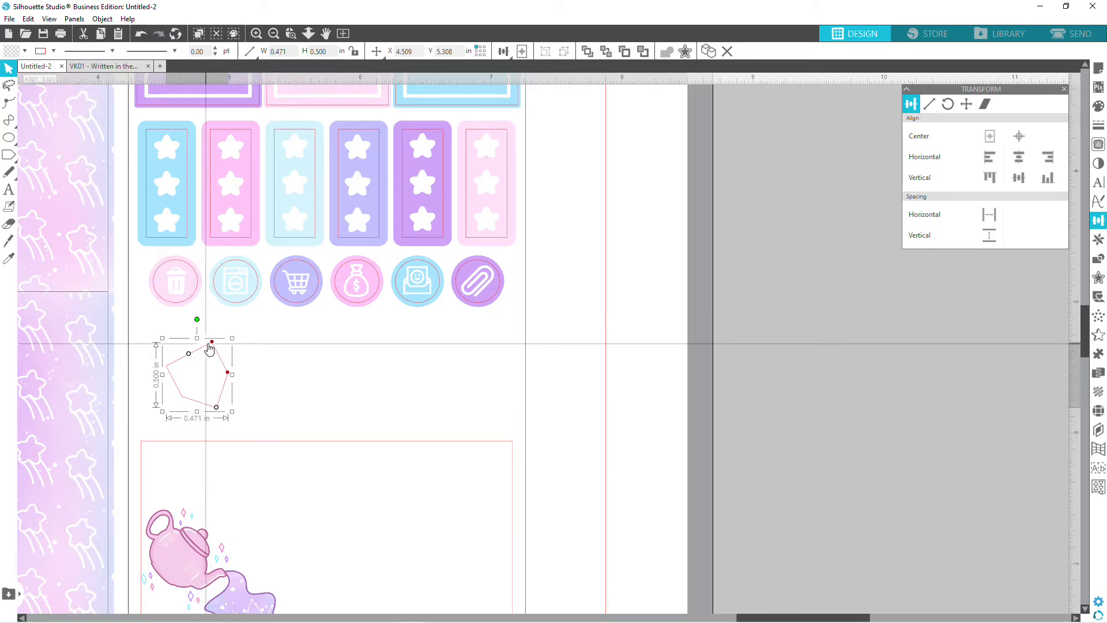
Rotate the pentagon tag so its point faces down and place it directly beneath the trash can circle.
left_click_drag(199, 321, 229, 324)
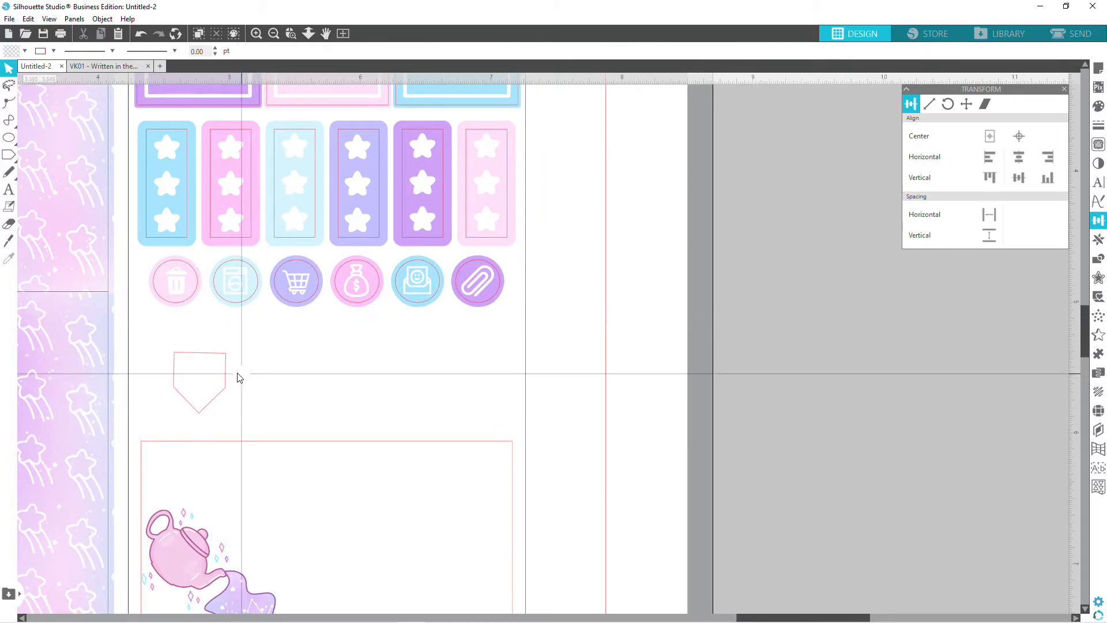
left_click_drag(227, 375, 202, 351)
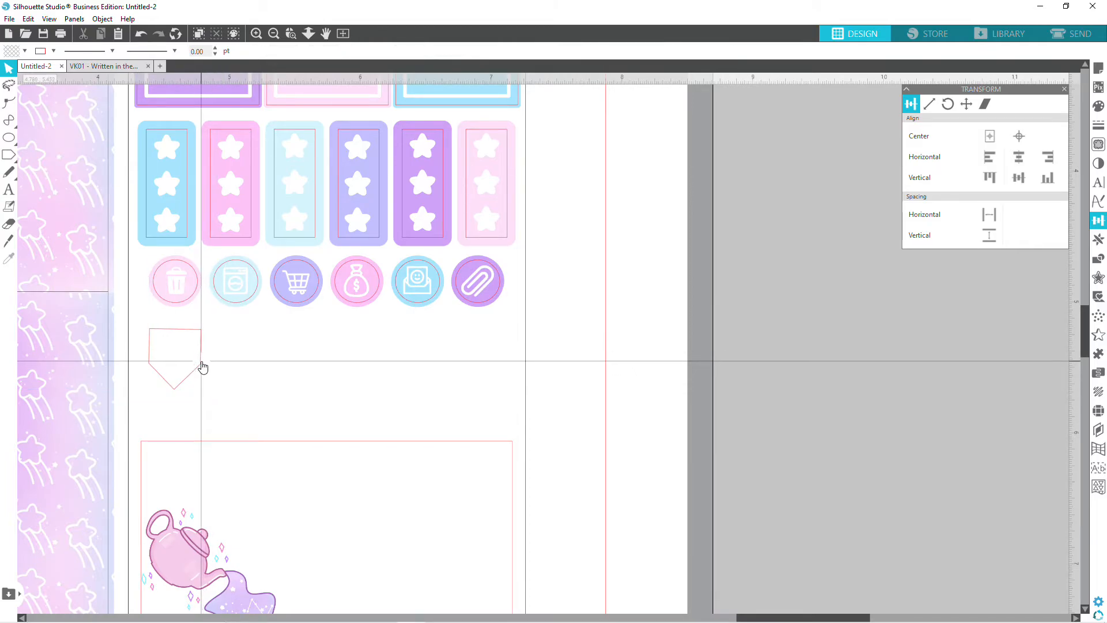
left_click_drag(197, 301, 197, 303)
left_click(224, 415)
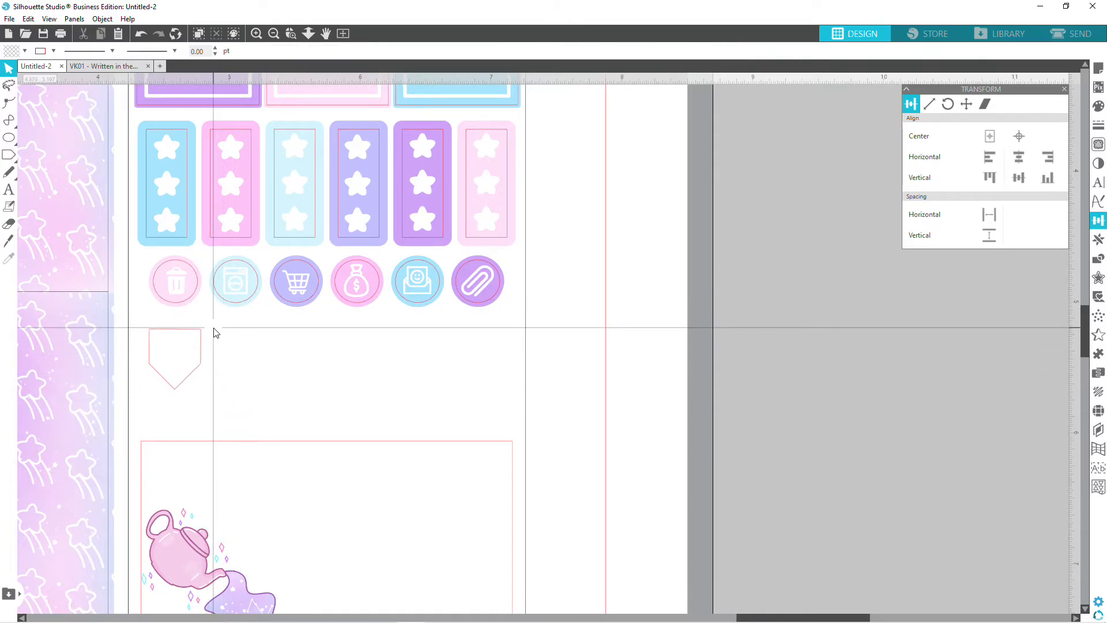
Adjust the pentagon tag's rotation in small amounts to level its flat upper edge.
left_click(202, 345)
left_click_drag(206, 320, 198, 304)
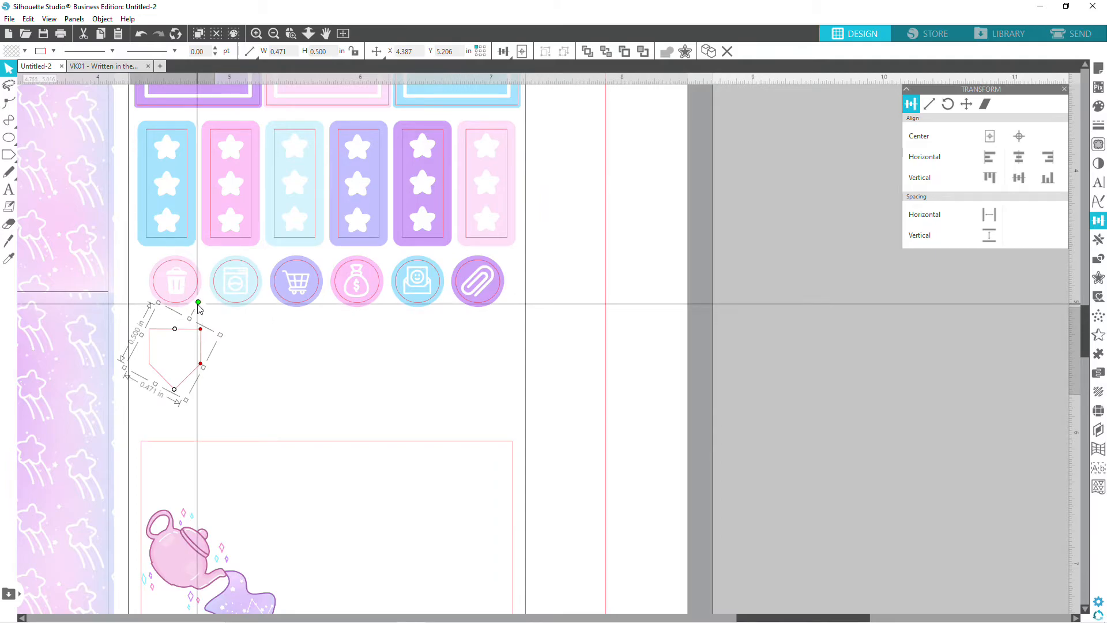
left_click_drag(198, 303, 199, 304)
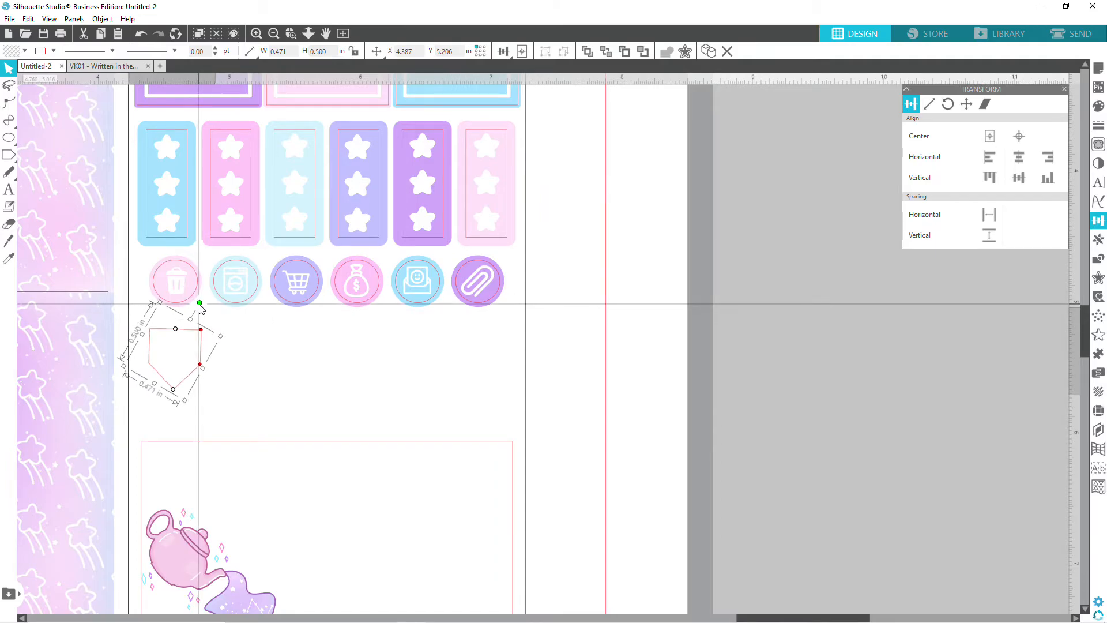
left_click(234, 384)
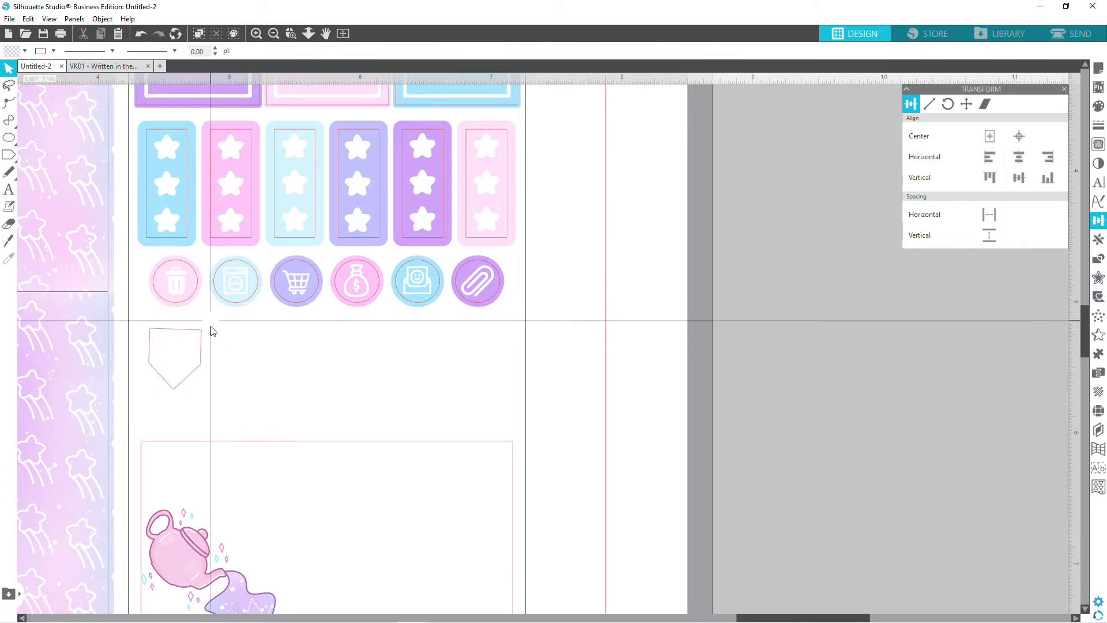
left_click(197, 362)
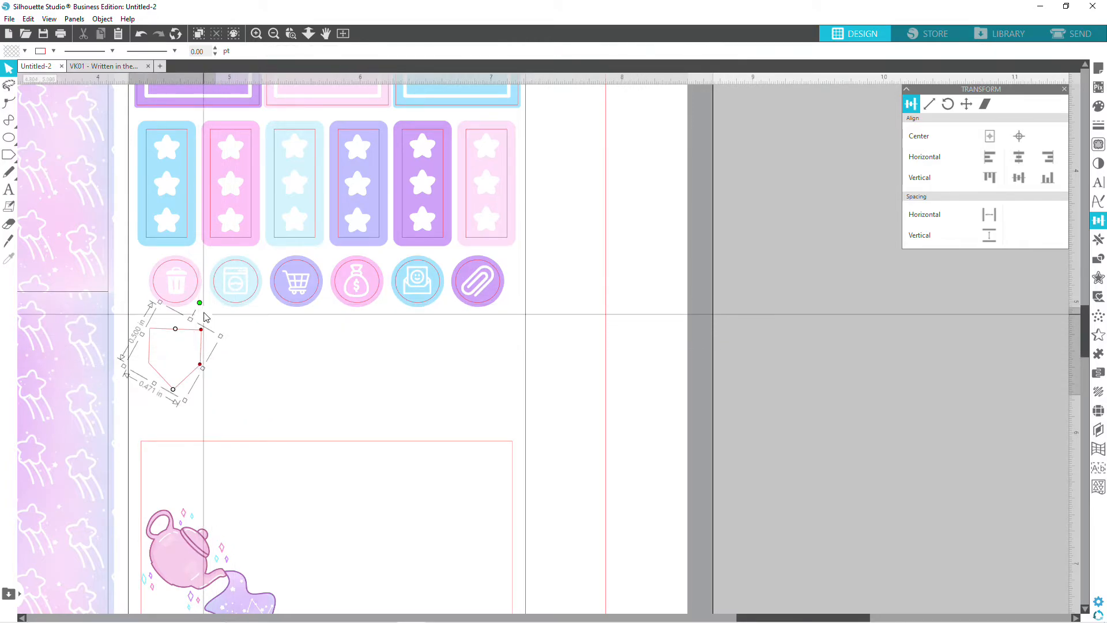
left_click_drag(200, 306, 197, 305)
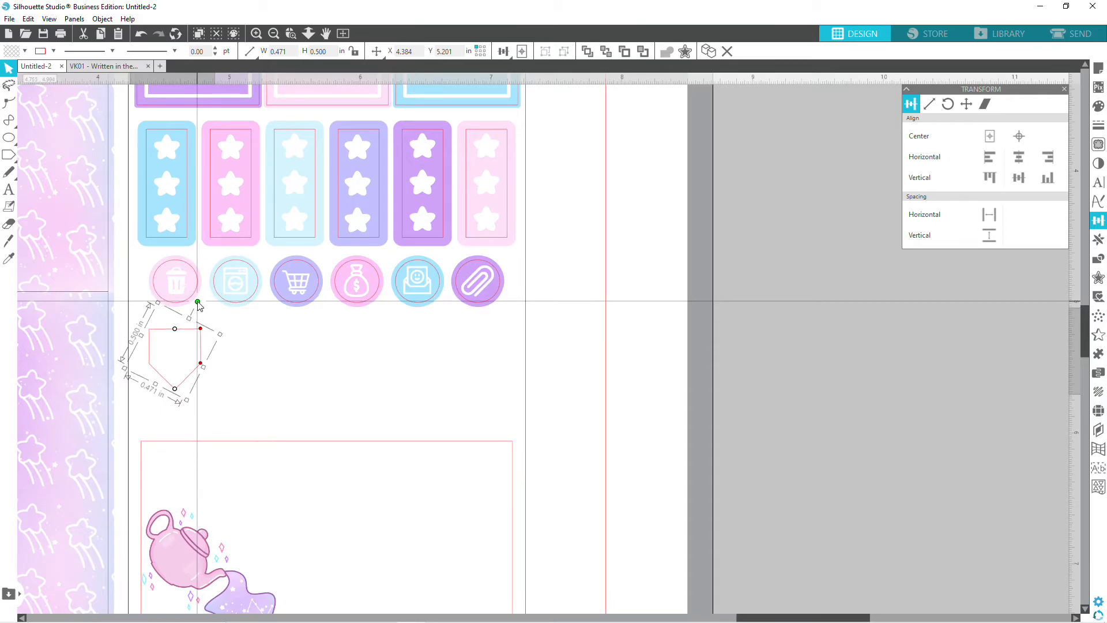
left_click(213, 355)
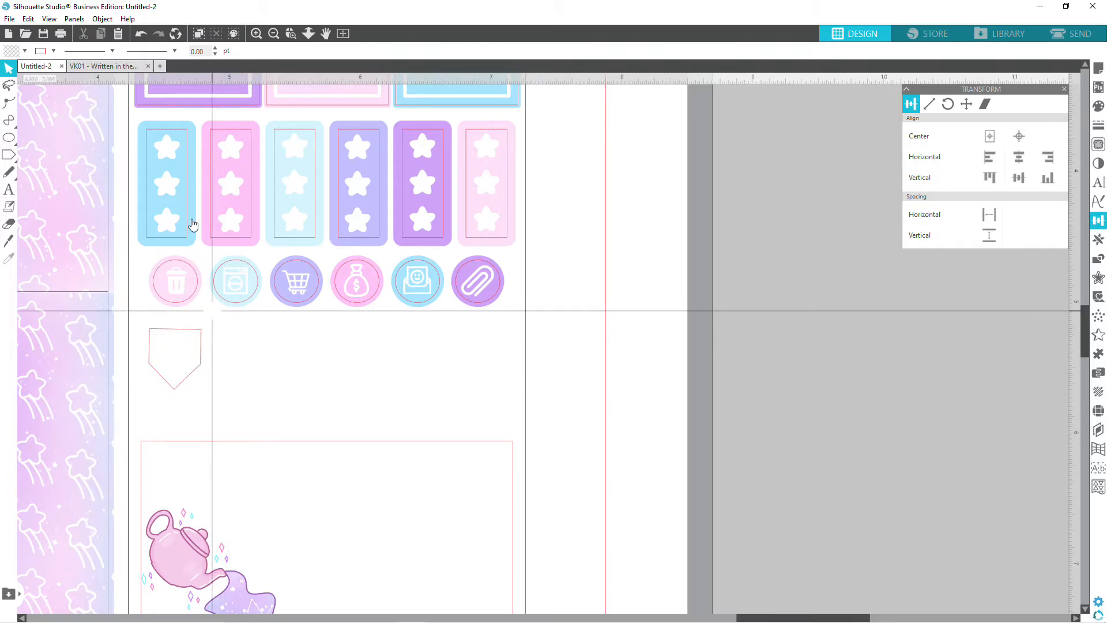
Refine the pentagon tag's rotation at closer view until its upper edge is horizontal and its sides are vertical.
left_click(257, 34)
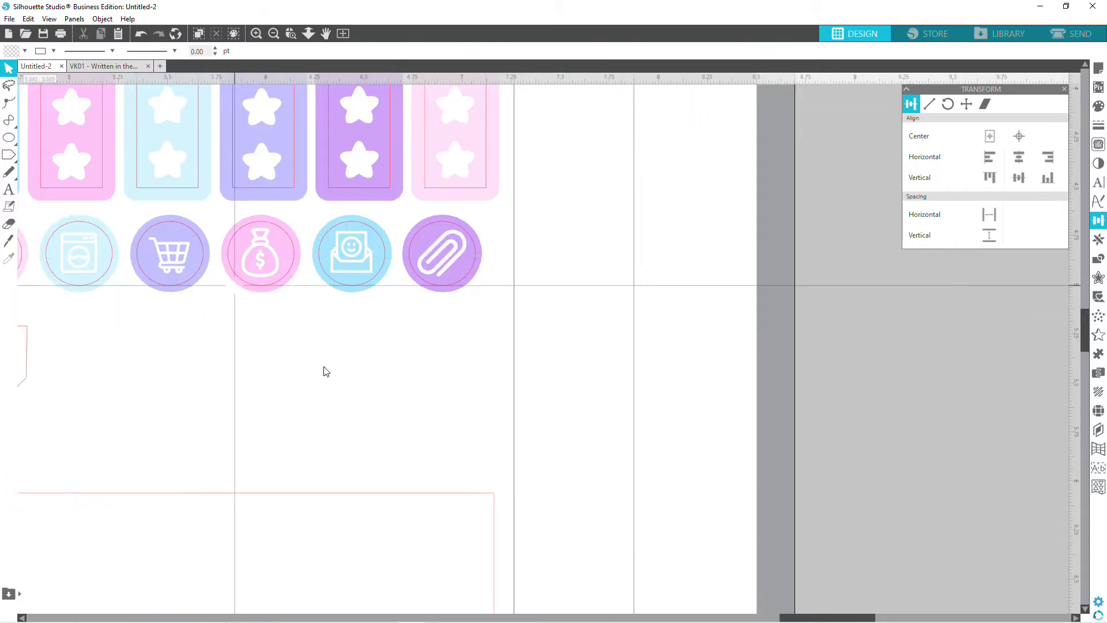
left_click_drag(807, 617, 726, 591)
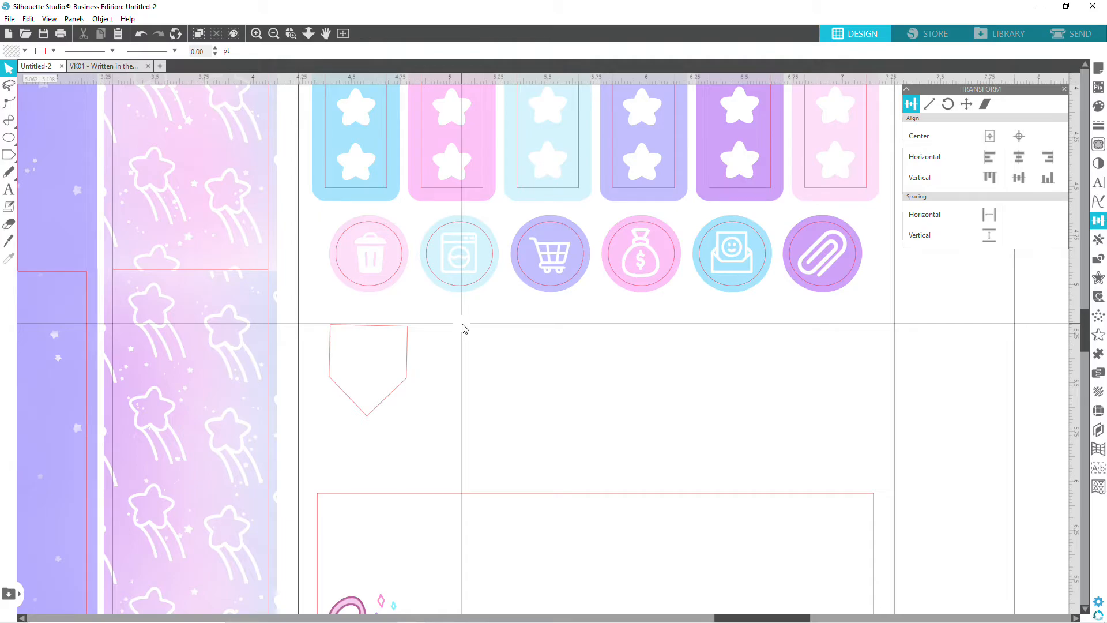
left_click(391, 326)
left_click_drag(368, 314, 397, 296)
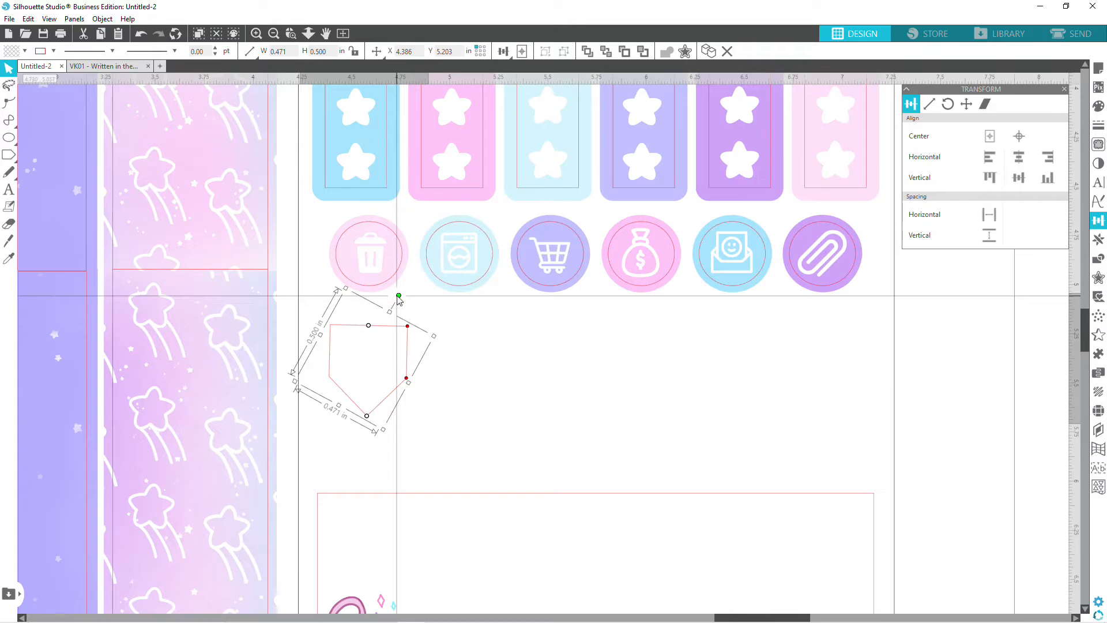
left_click(440, 326)
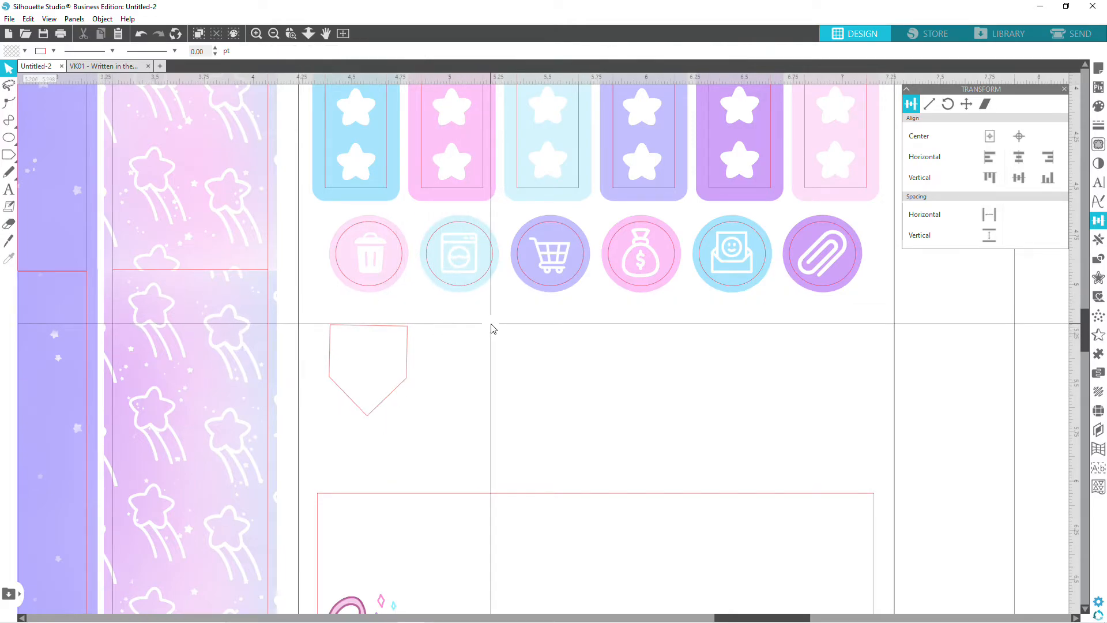
left_click(407, 329)
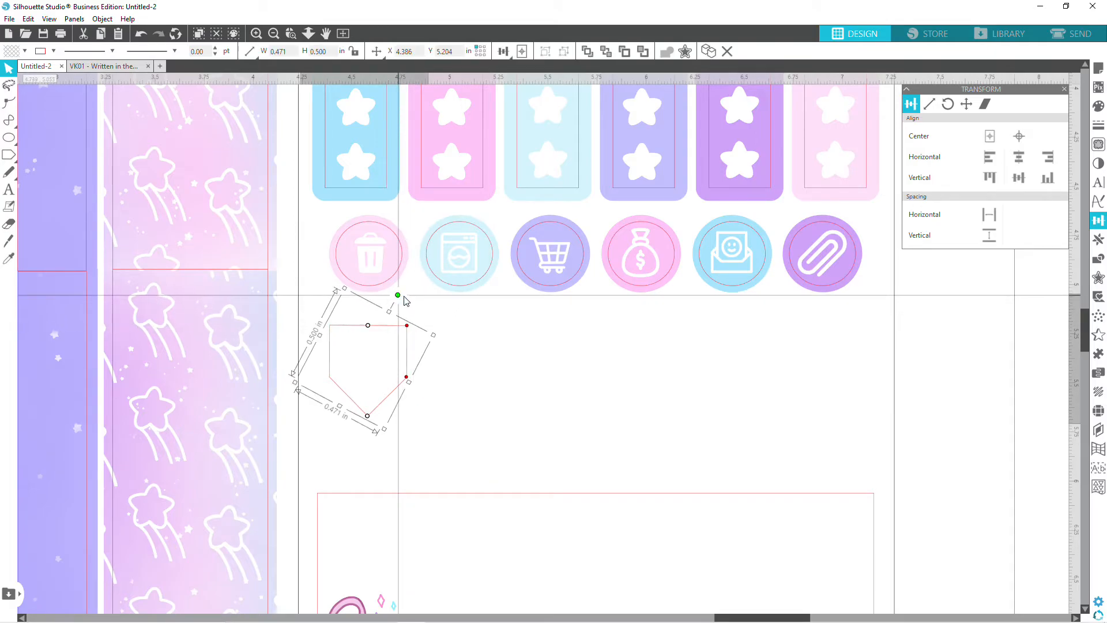
left_click(481, 351)
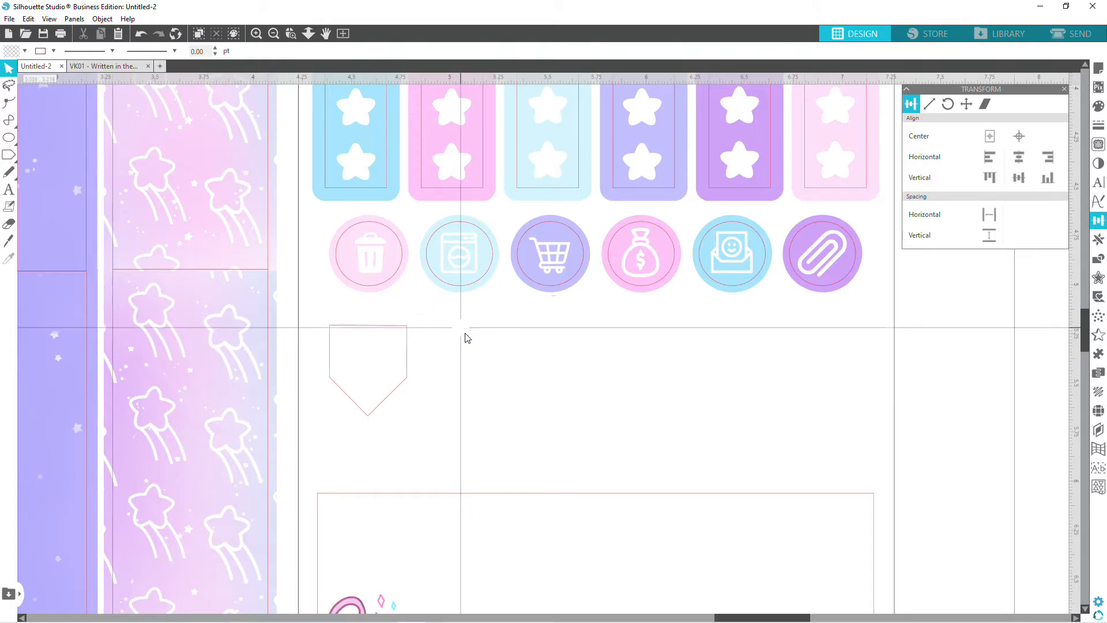
Shrink the pentagon tag to about 0.366 by 0.388 in and add a rounded outer offset at a distance of 0.070 in.
left_click(407, 358)
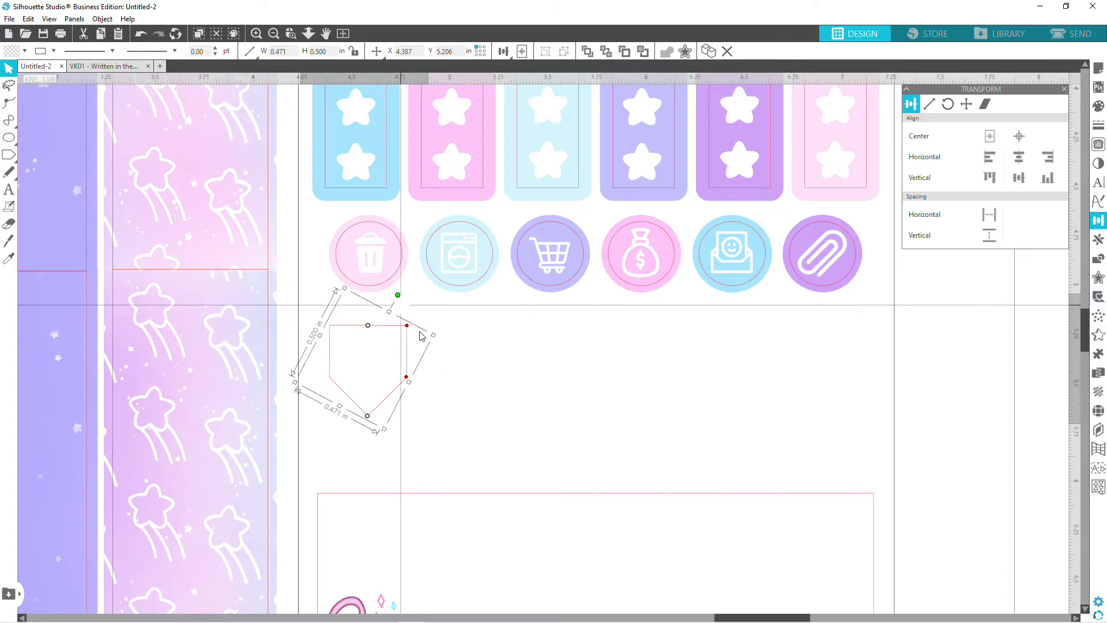
left_click_drag(433, 334, 396, 340)
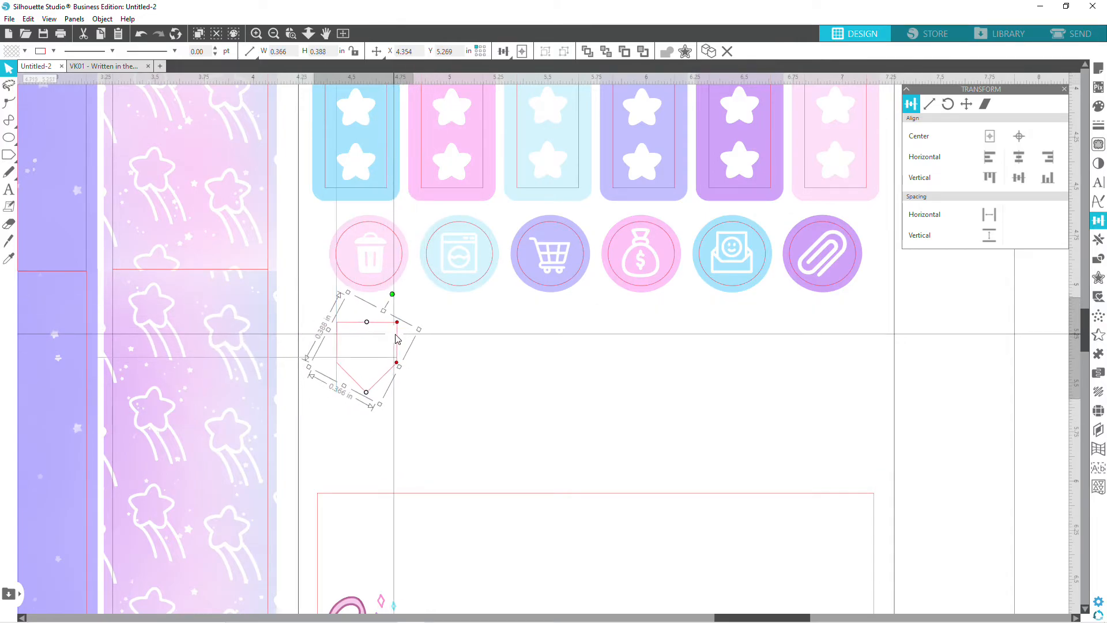
left_click(1097, 278)
left_click(950, 121)
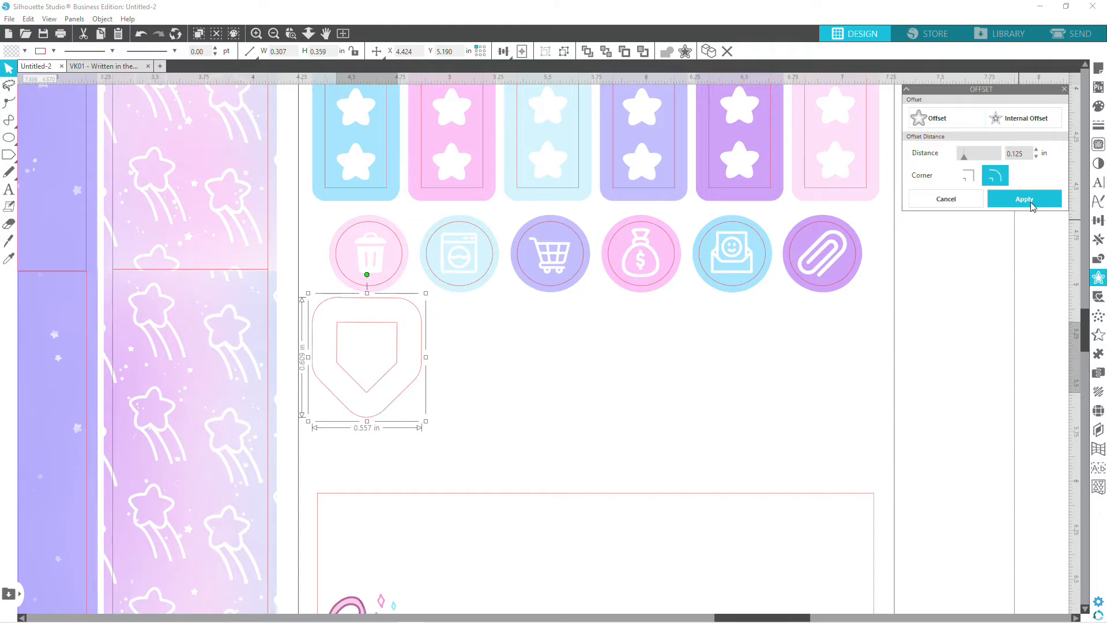
left_click(1037, 157)
left_click(1036, 157)
left_click(1036, 157)
left_click(1037, 156)
left_click(1036, 157)
left_click(1036, 157)
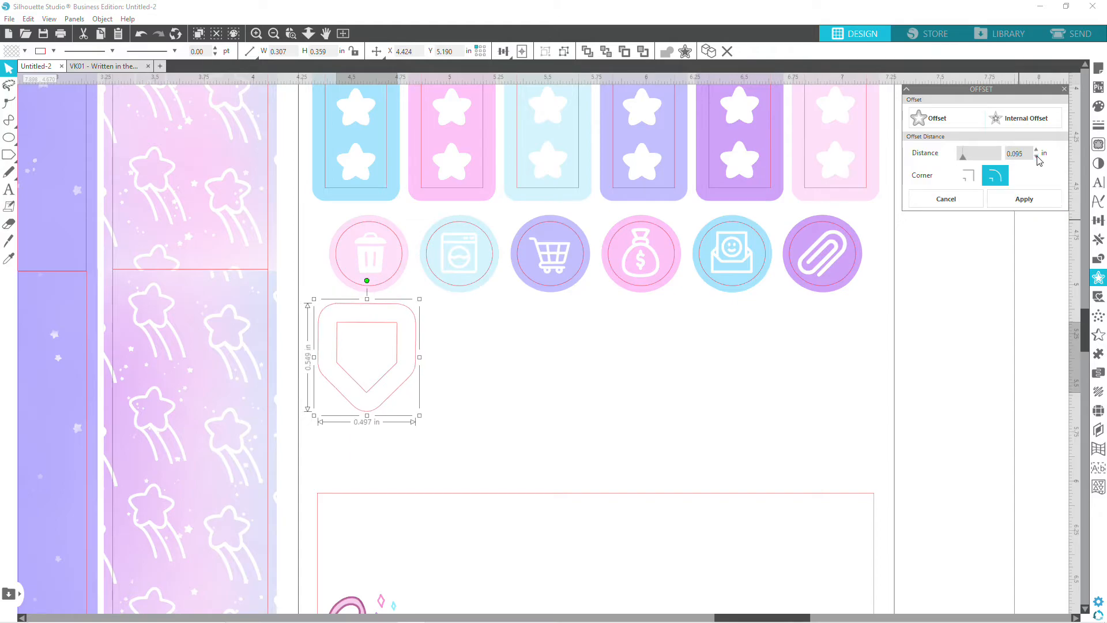
left_click(1037, 157)
left_click(1037, 156)
left_click(1036, 157)
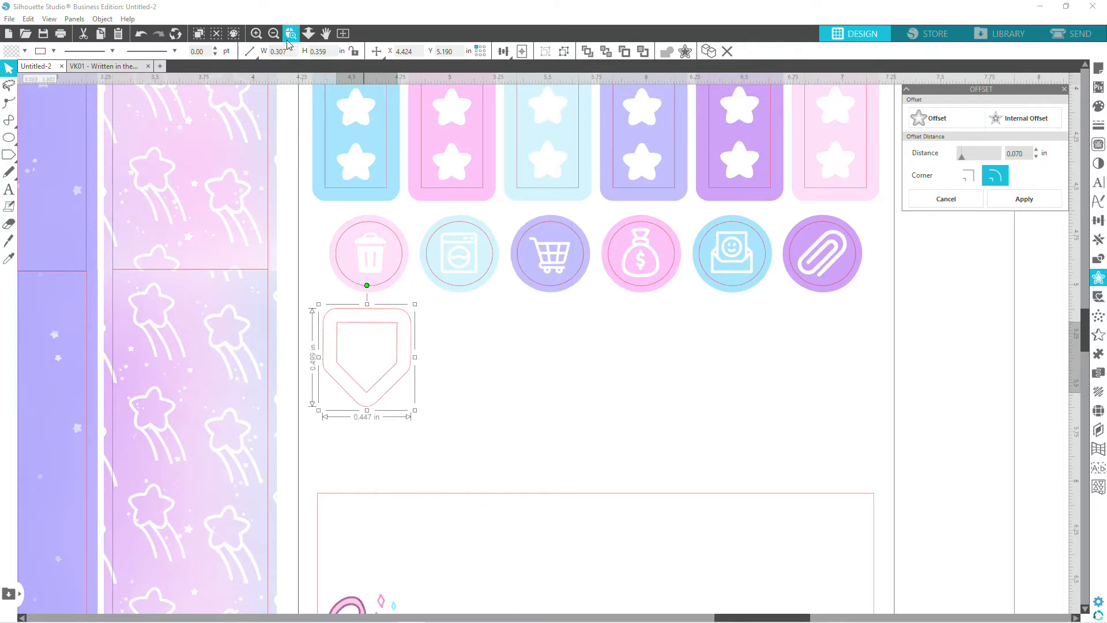
Separate the rounded offset tag, delete the original sharp-cornered pentagon and place the rounded one beneath the trash can circle, aligned with the blue narrow rectangle.
left_click(476, 413)
left_click_drag(405, 387, 521, 386)
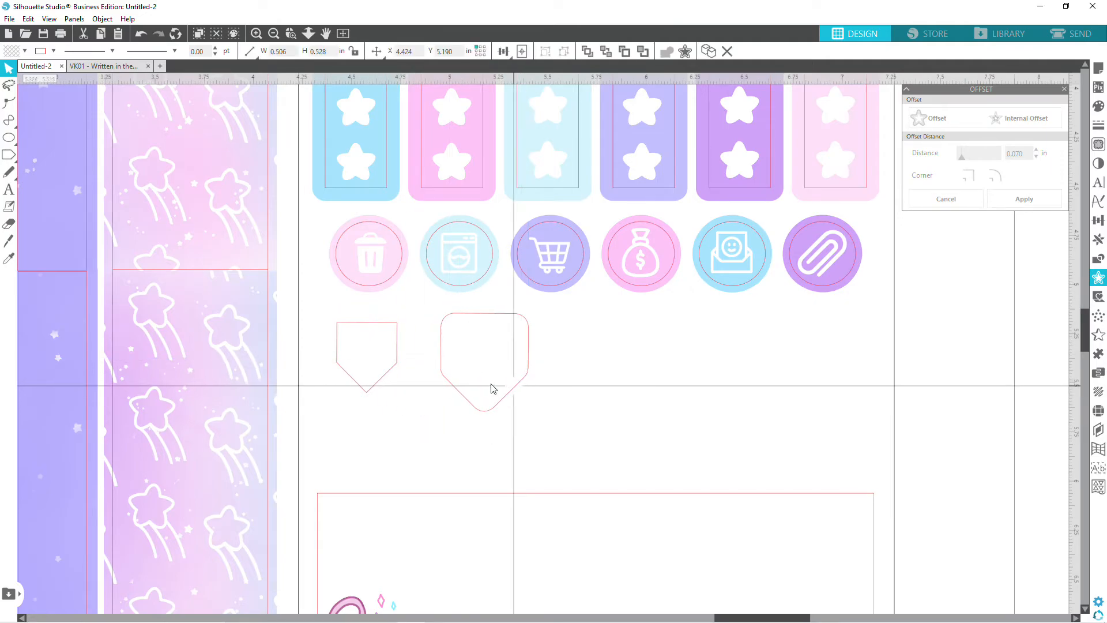
left_click(381, 386)
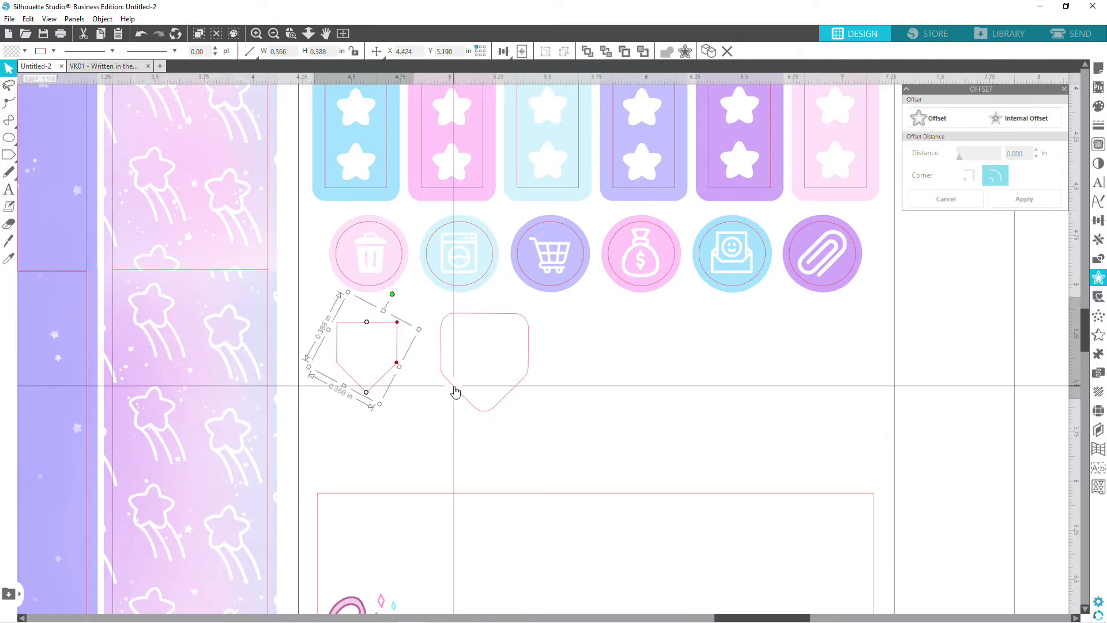
key("Delete")
left_click_drag(526, 361, 398, 356)
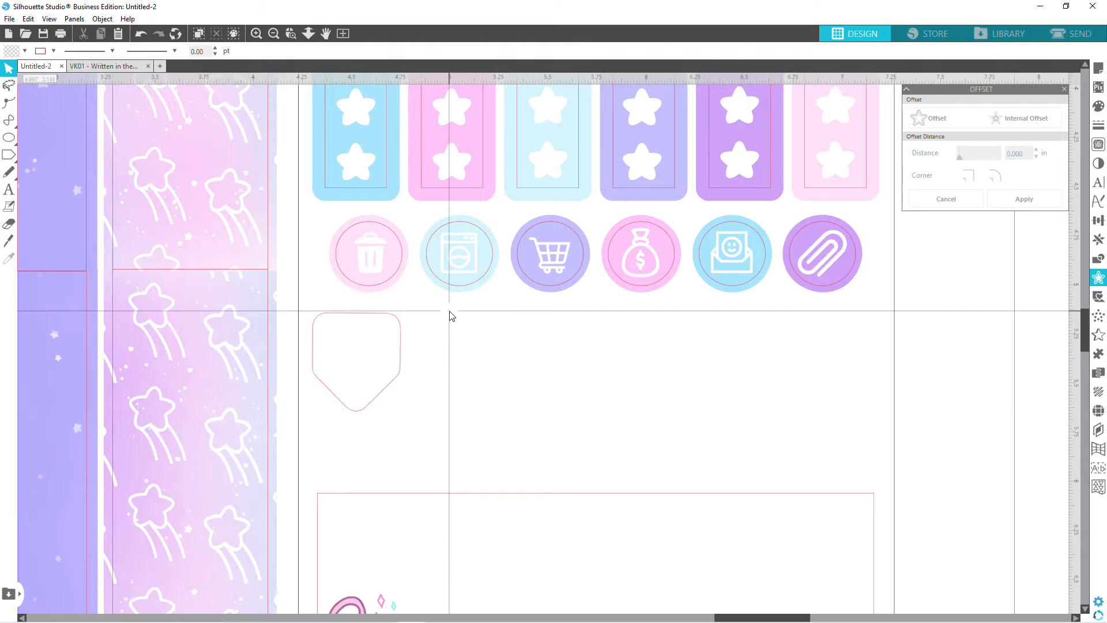
Move the pentagon outline slightly and scale it down to about 0.331 by 0.345 in below the circle icon row.
left_click_drag(395, 370, 406, 373)
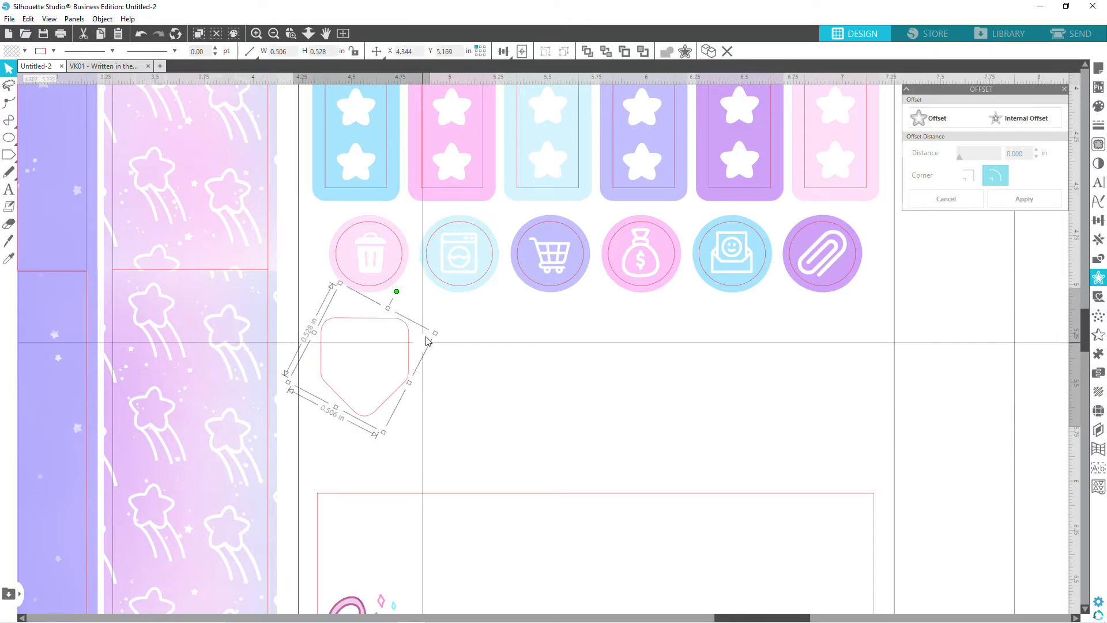
left_click_drag(436, 336, 396, 351)
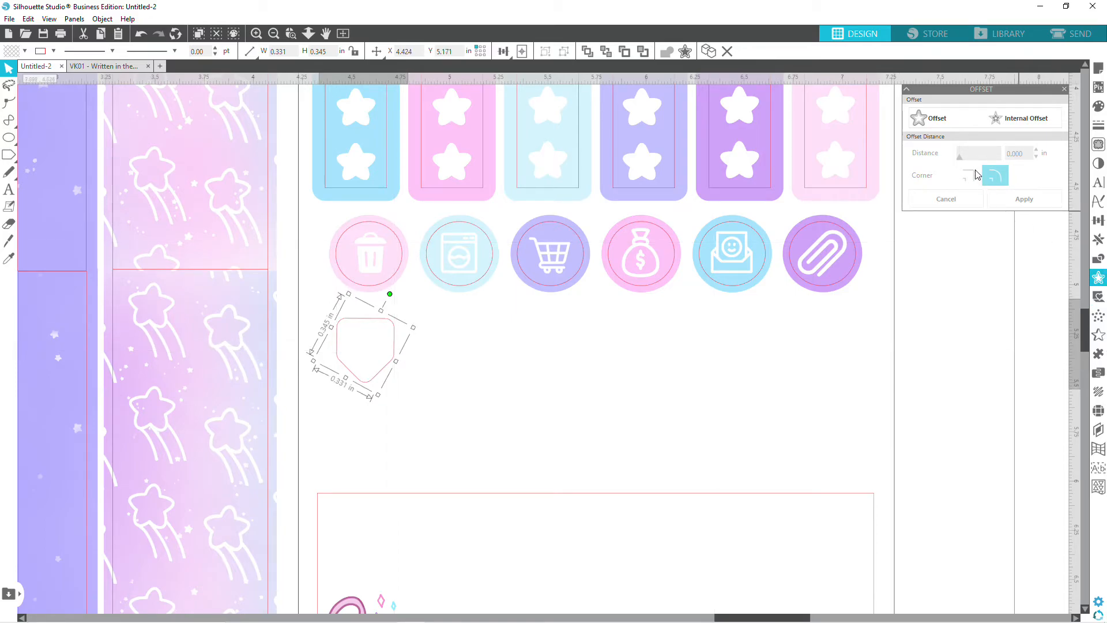
left_click(943, 131)
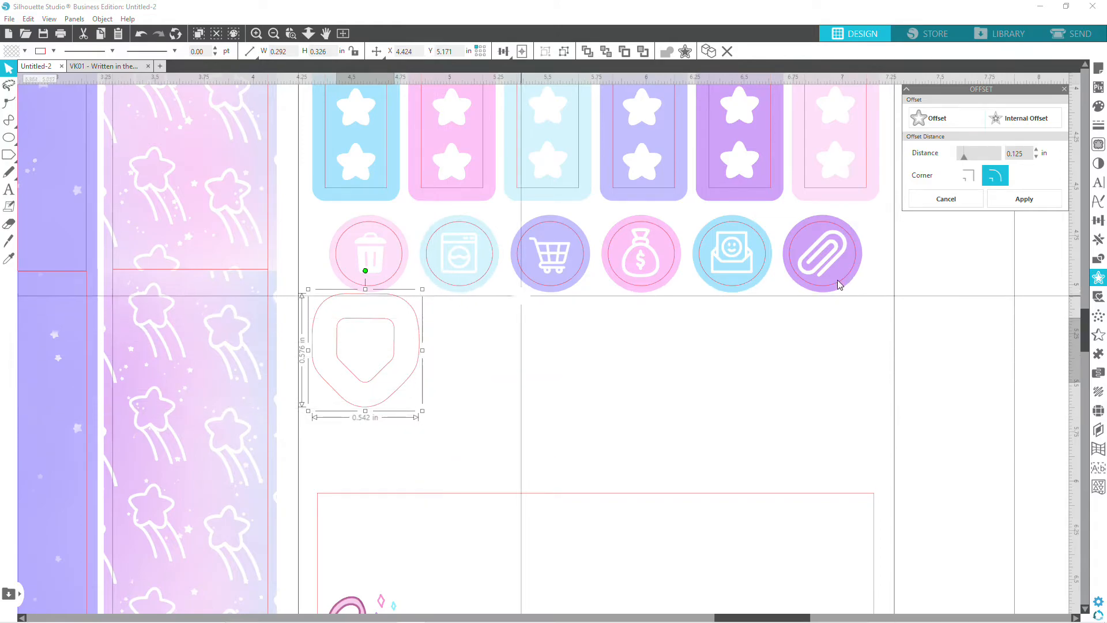
left_click(1037, 156)
left_click(1037, 156)
left_click(1037, 156)
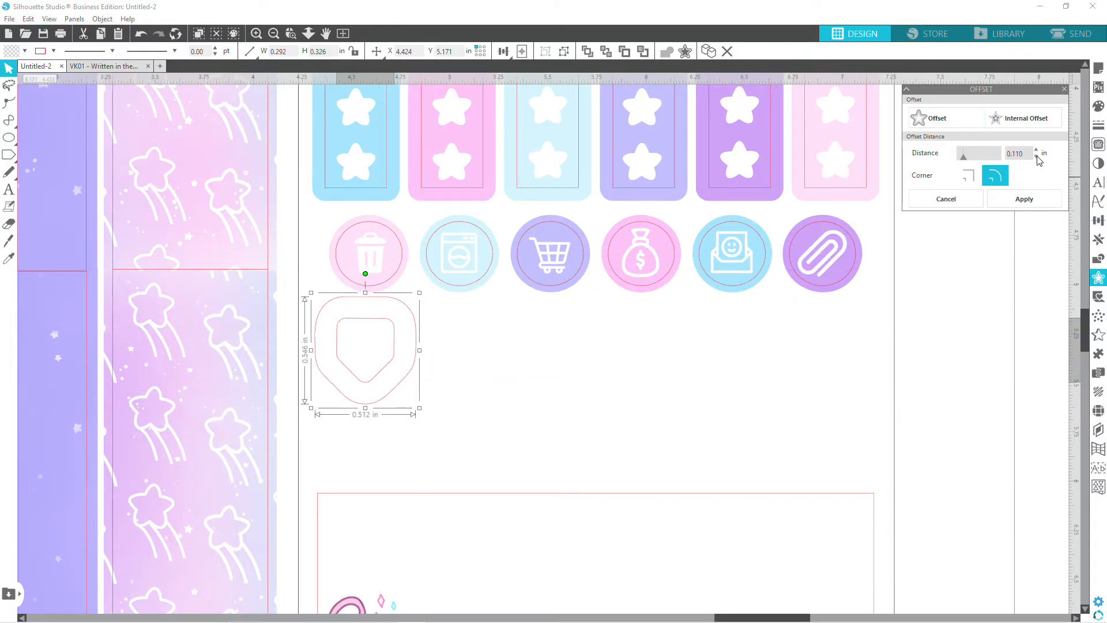
left_click(921, 205)
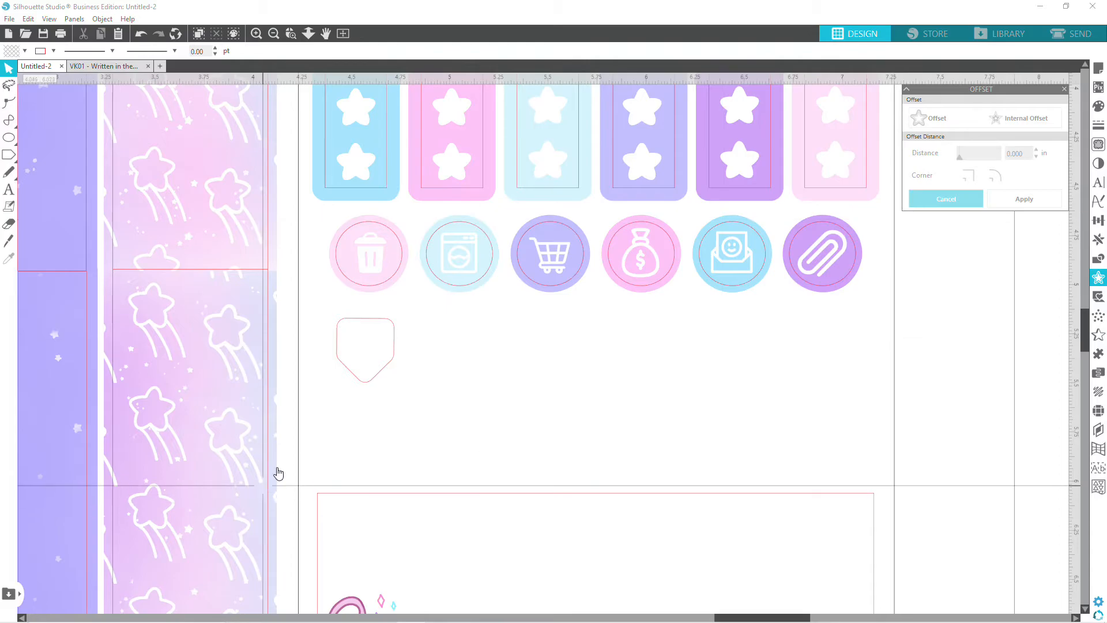
Replicate the pentagon outline to the right with one row of four and two rows of three, making eight in total.
left_click(361, 385)
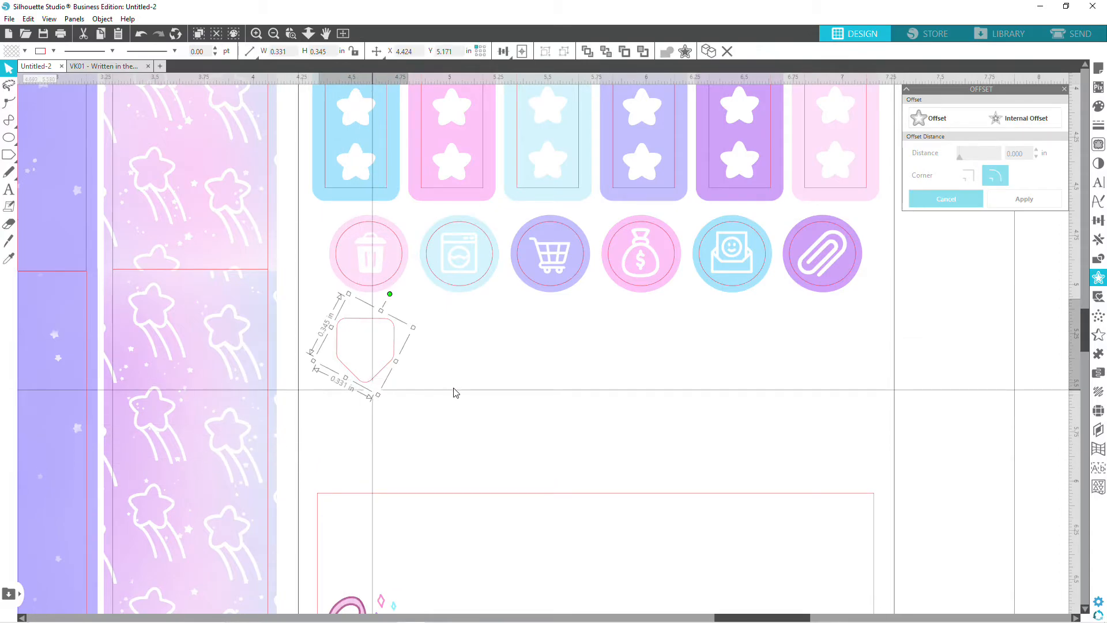
left_click(1098, 239)
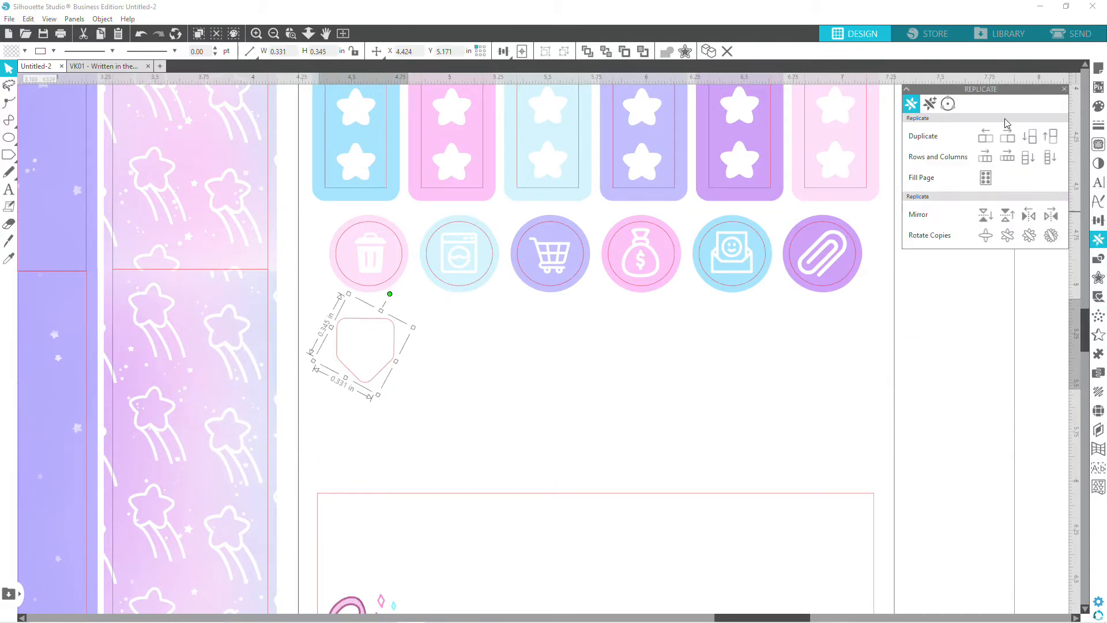
left_click(1016, 160)
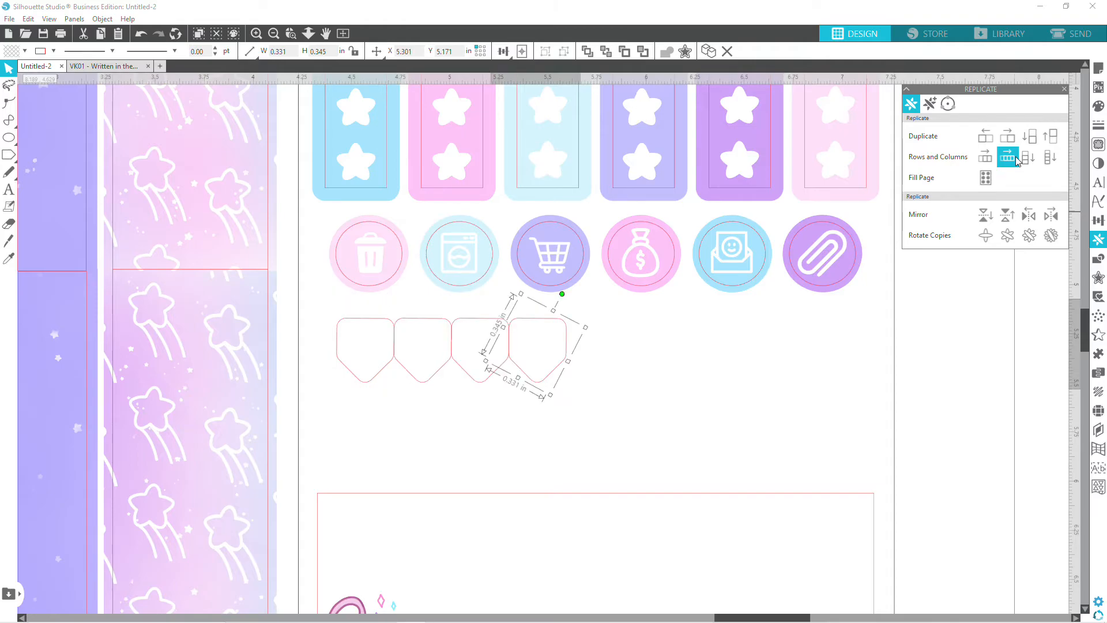
left_click(986, 157)
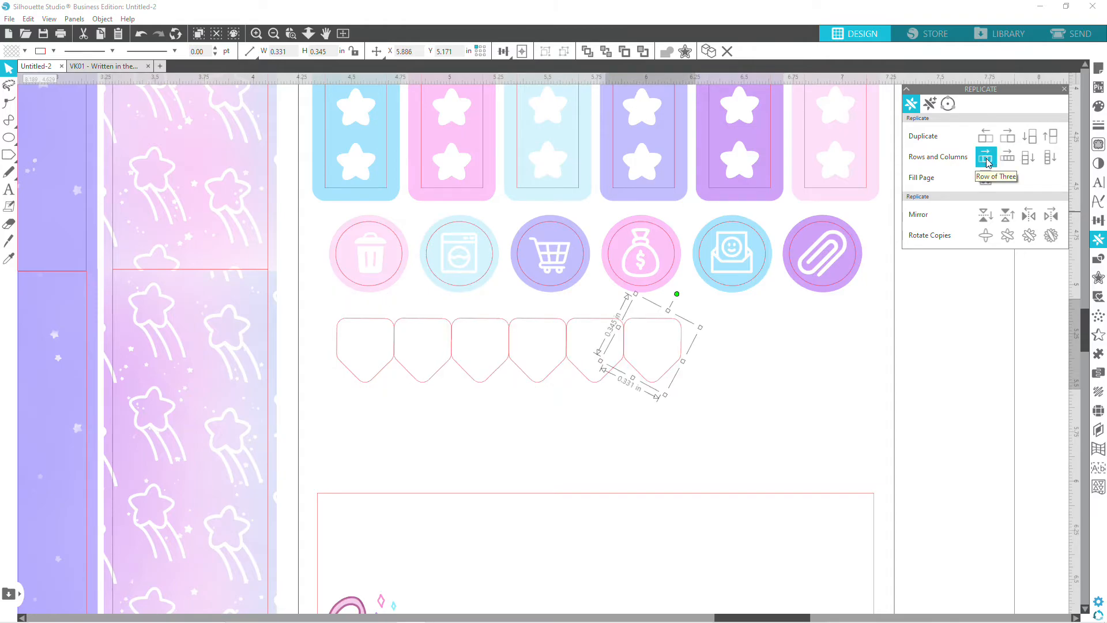
left_click(987, 162)
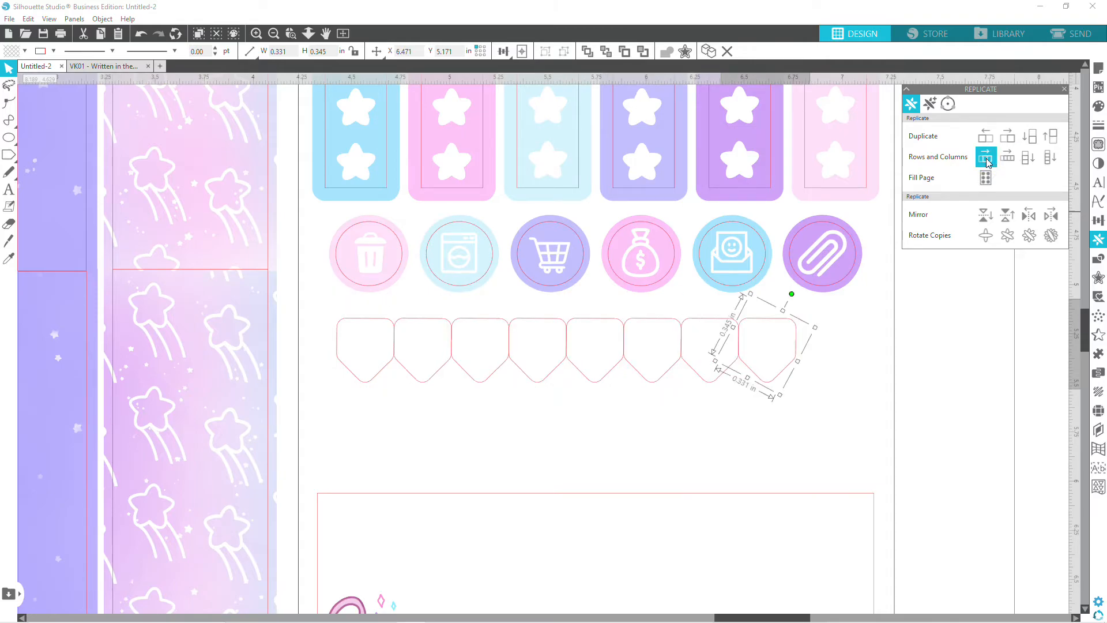
Move the last pentagon copy out to the end of the circle row and space all eight outlines evenly horizontally.
left_click(859, 382)
left_click_drag(798, 362, 857, 360)
left_click_drag(857, 404, 370, 353)
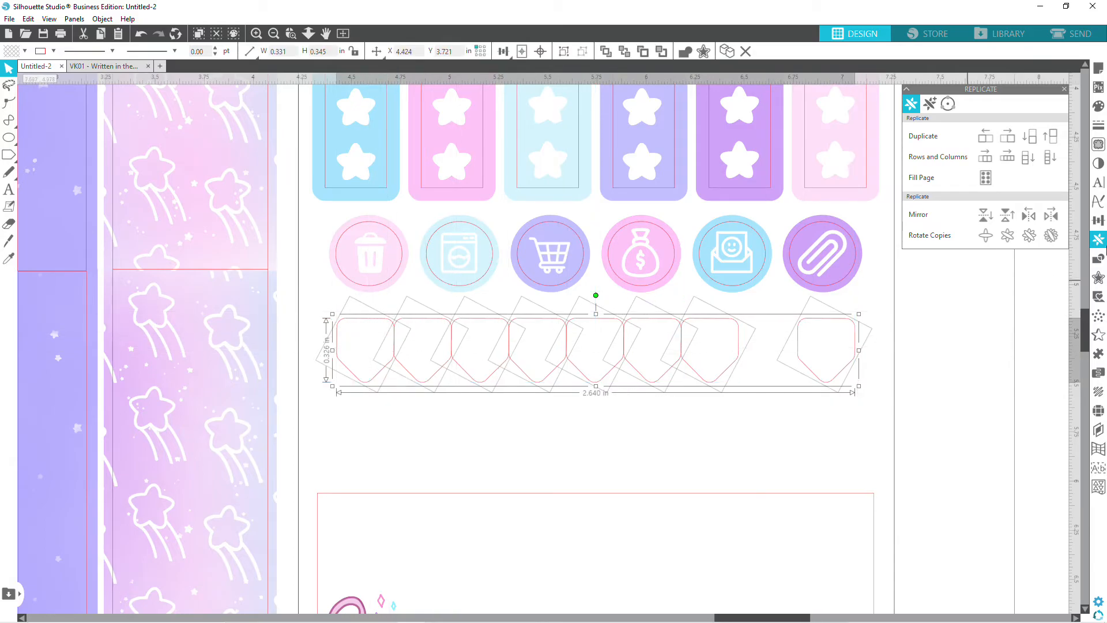
left_click(1101, 221)
left_click(989, 220)
left_click(945, 345)
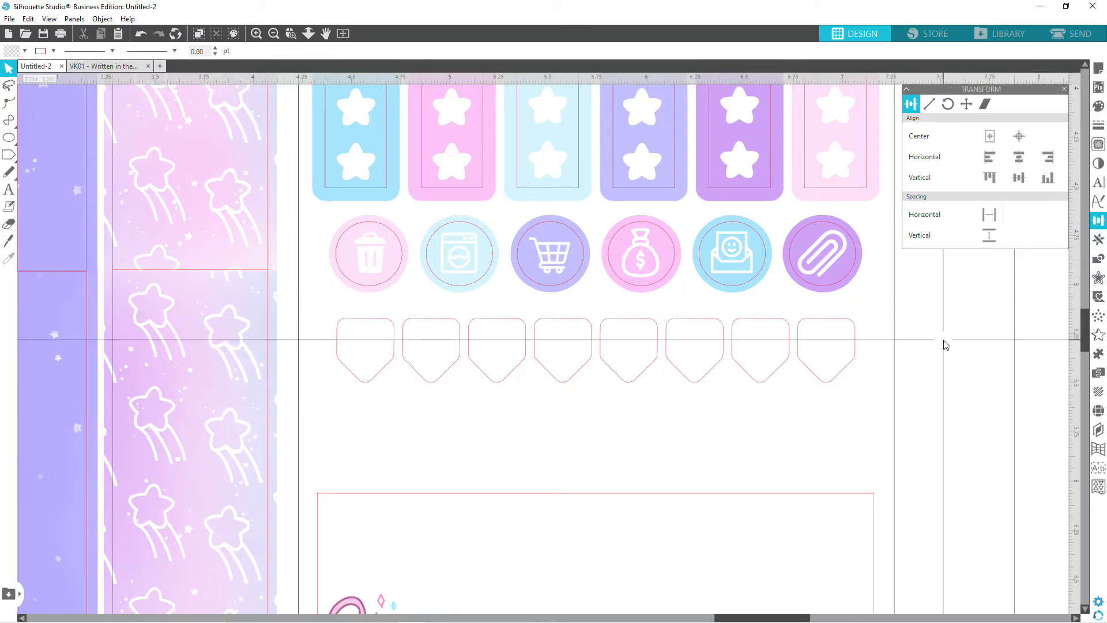
Delete the second-to-last pentagon and space the remaining seven outlines evenly horizontally.
left_click(773, 377)
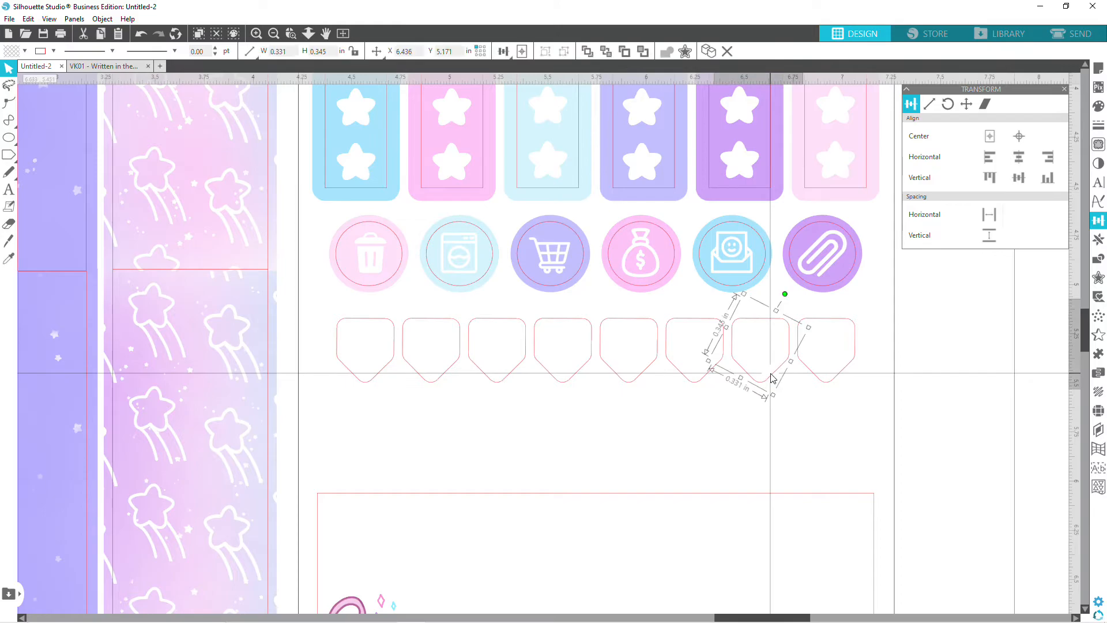
left_click_drag(773, 377, 390, 350)
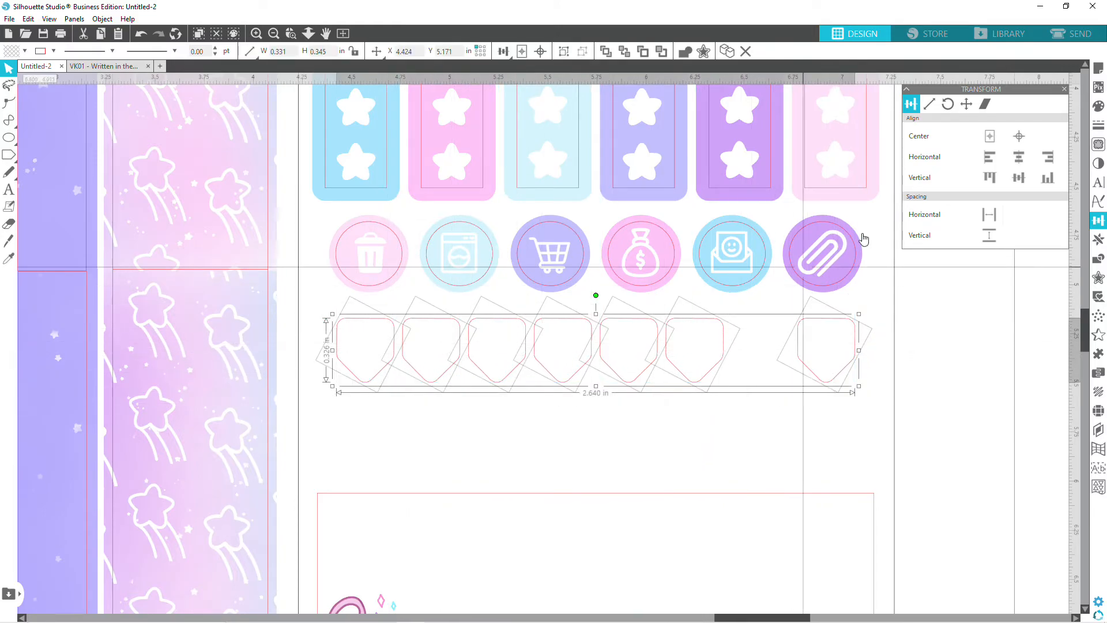
left_click(990, 215)
left_click(942, 397)
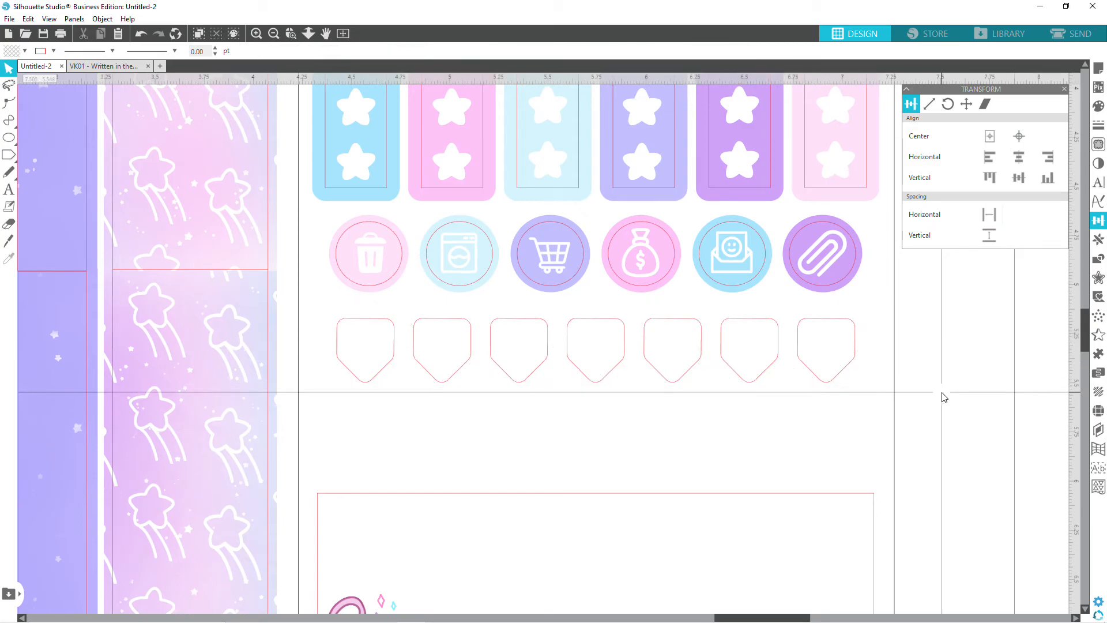
Add a 0.030 in outer offset with rounded corners around all seven pentagon outlines.
left_click_drag(833, 445, 342, 359)
left_click(1098, 277)
left_click(929, 117)
left_click(1036, 157)
left_click(1036, 157)
left_click(1035, 157)
left_click(1036, 157)
left_click(1036, 157)
left_click(1036, 157)
left_click(1036, 157)
left_click(1035, 157)
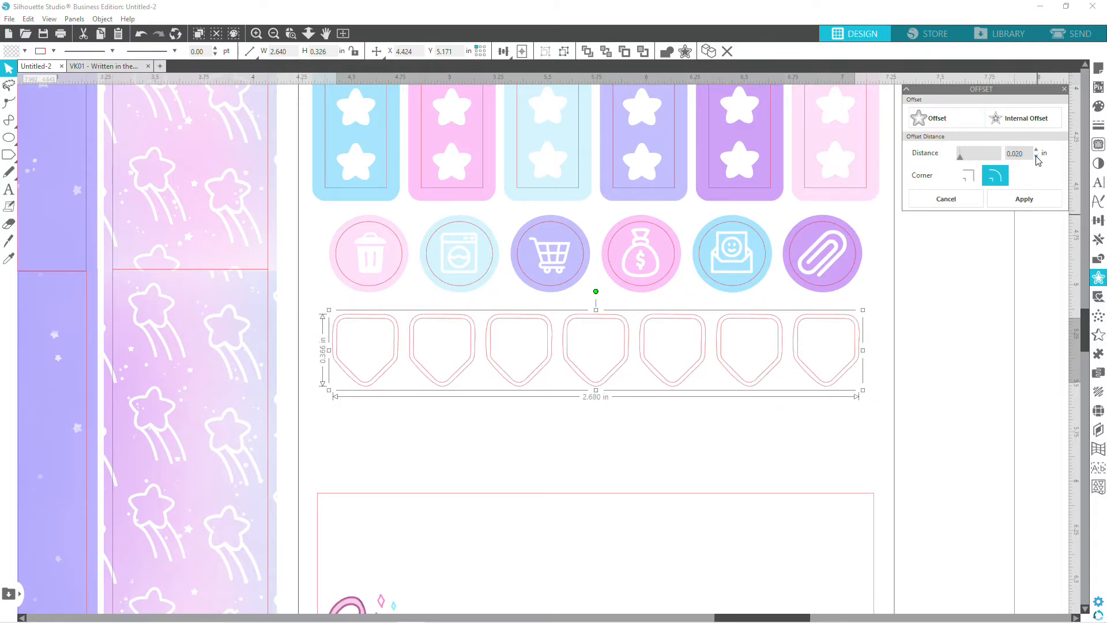
left_click(1036, 150)
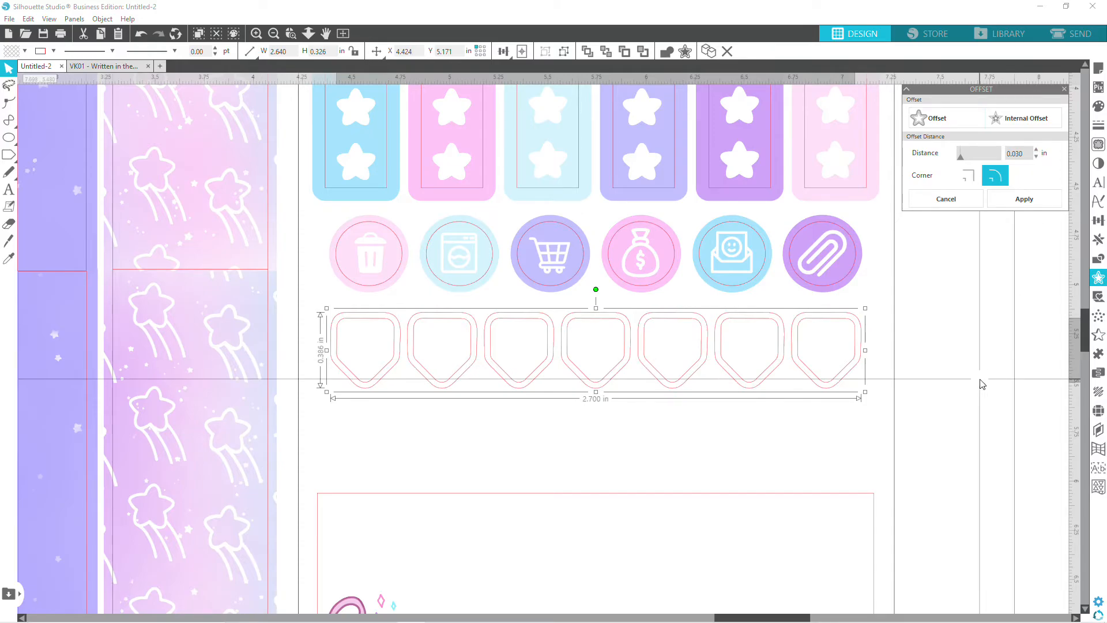
left_click(987, 354)
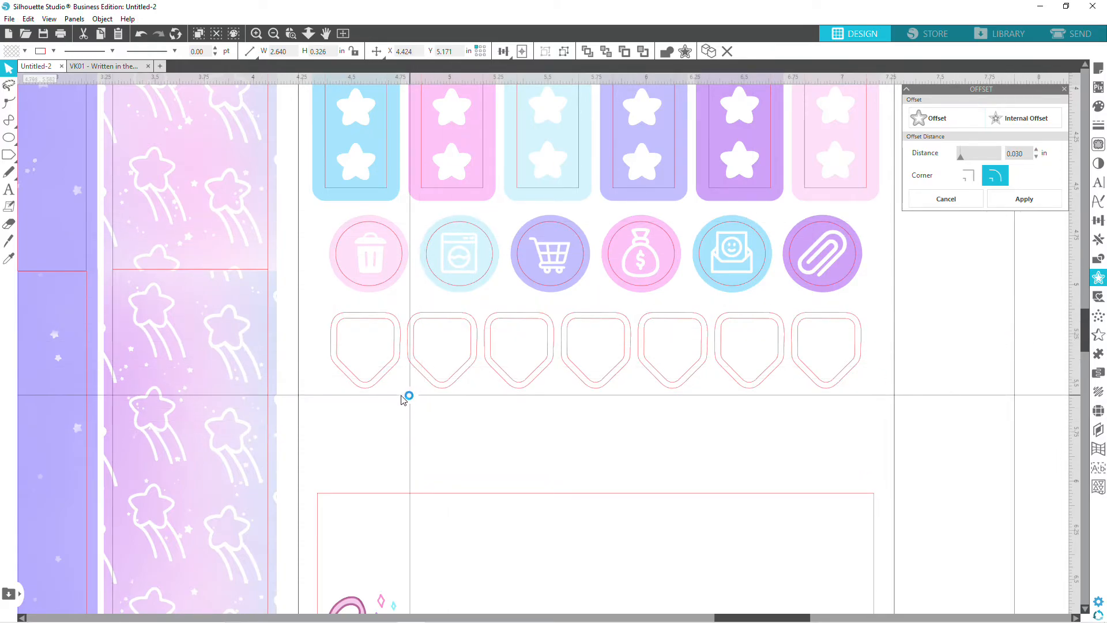
Give the first pentagon's outer offset shape a bright purple line colour and a matching purple fill.
left_click(376, 390)
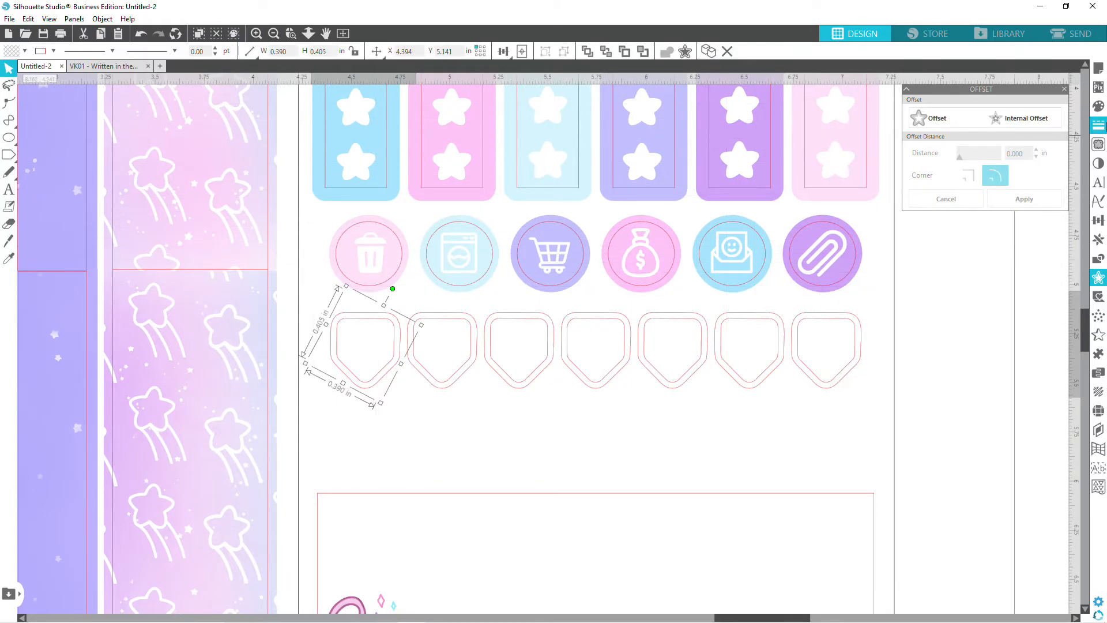
left_click(1099, 127)
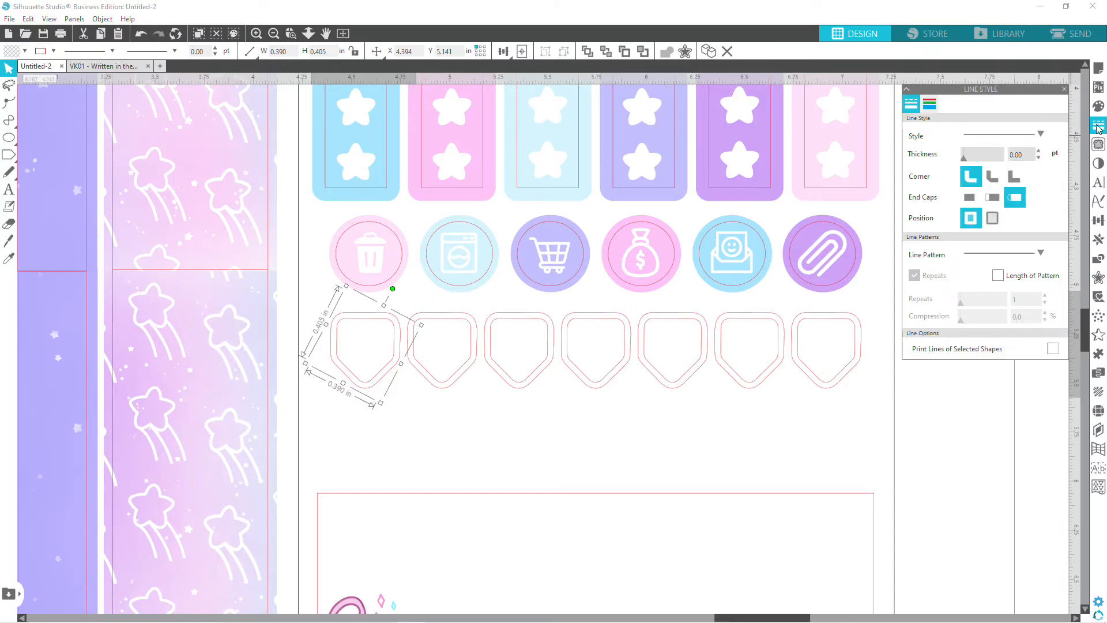
left_click(928, 105)
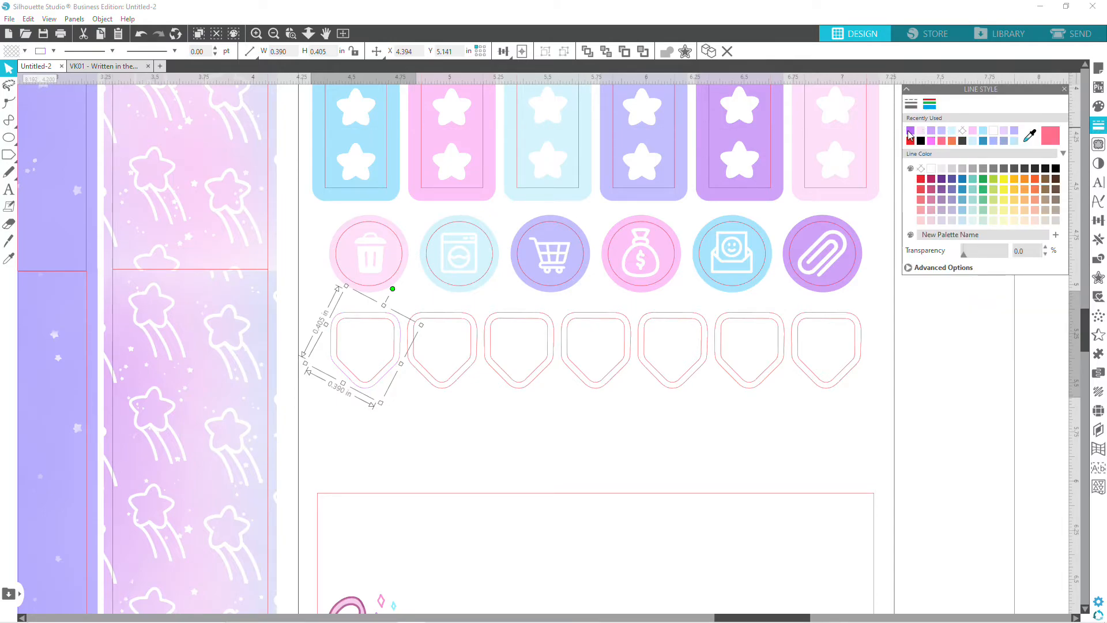
left_click(1099, 111)
left_click(911, 132)
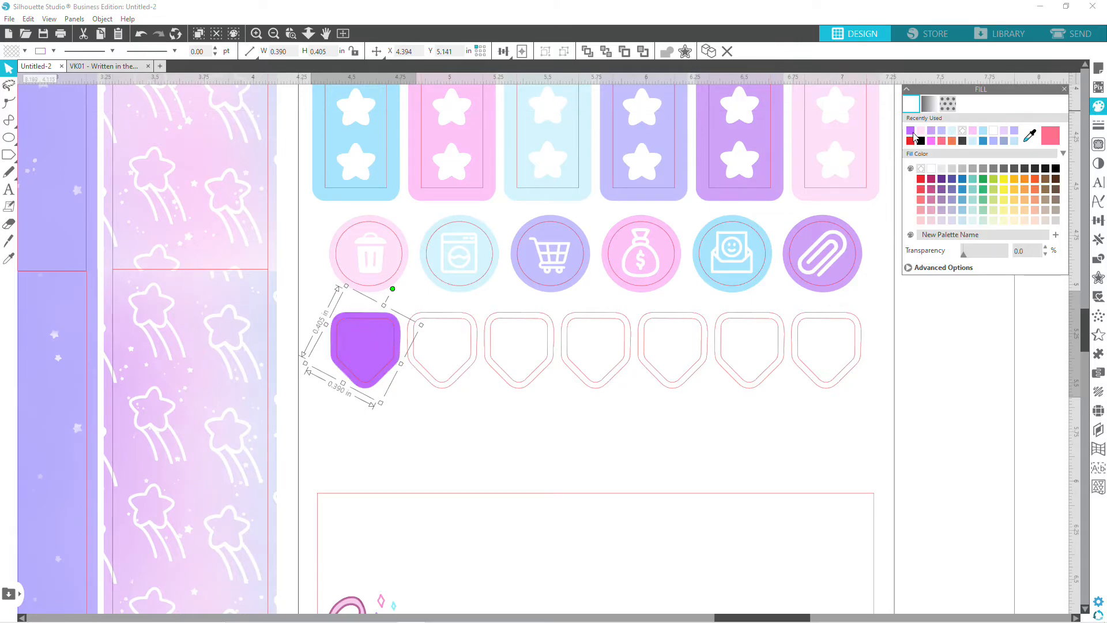
Colour the second pentagon's outer offset shape with a pink fill and a matching pink line.
left_click(455, 389)
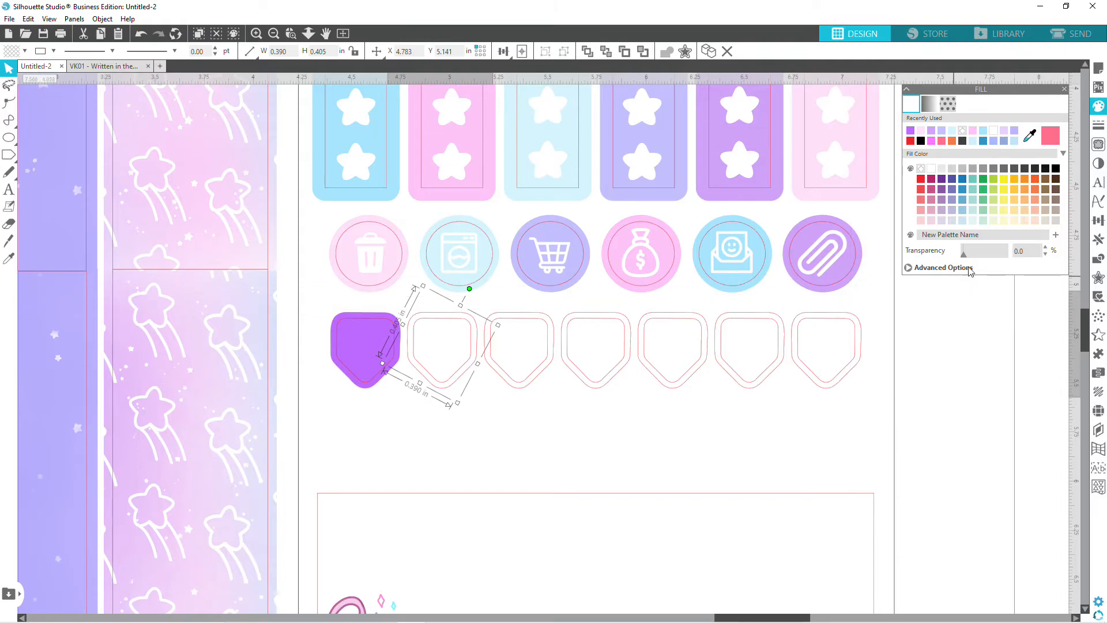
left_click(974, 132)
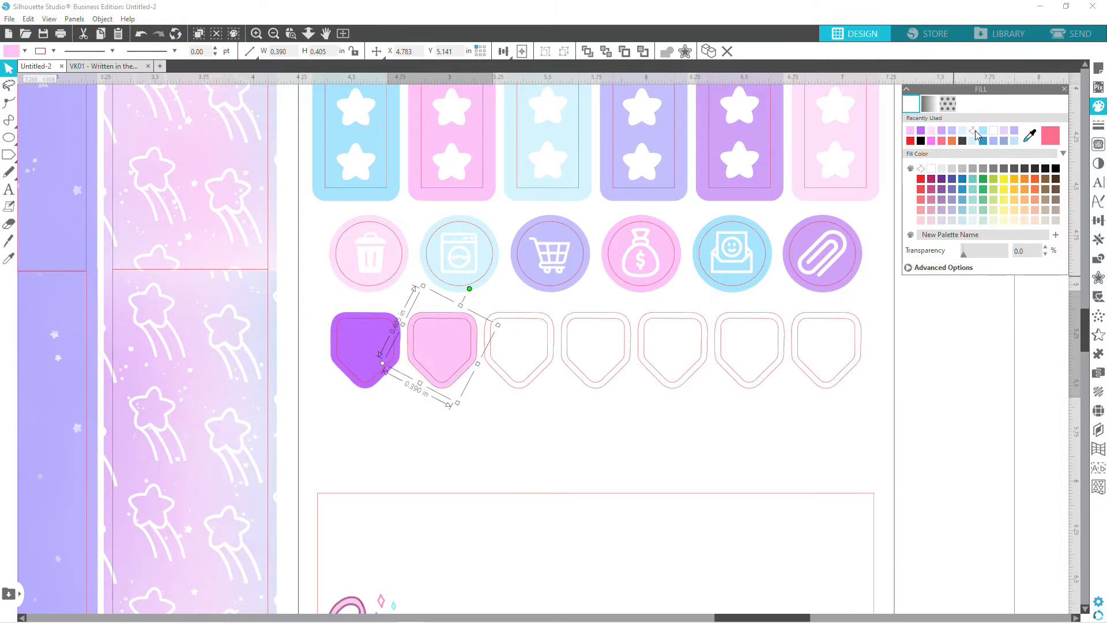
left_click(1092, 126)
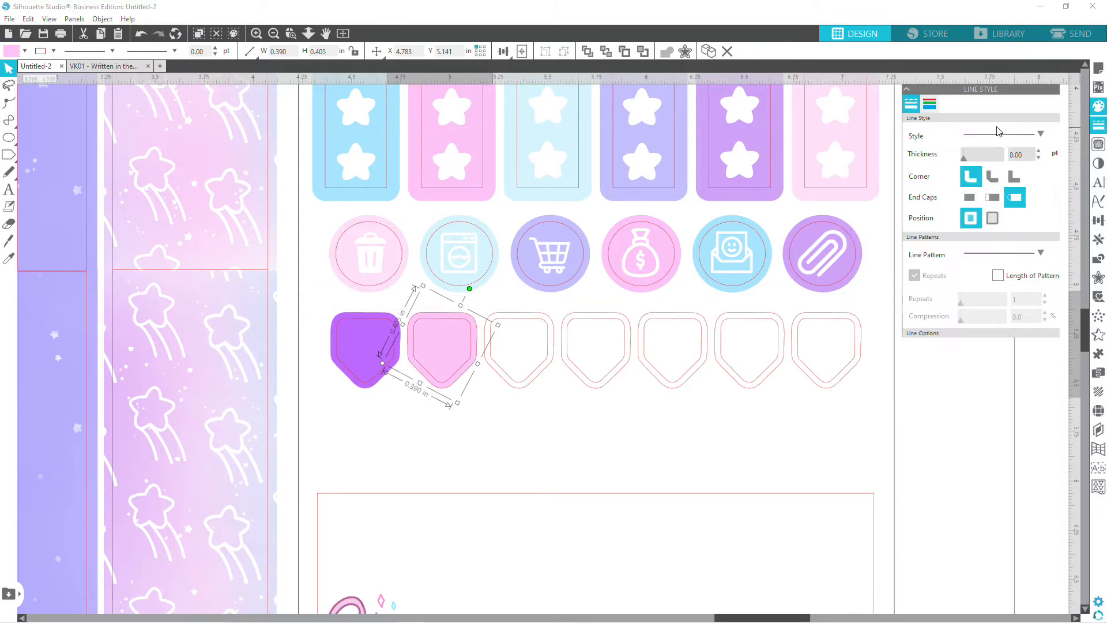
left_click(930, 105)
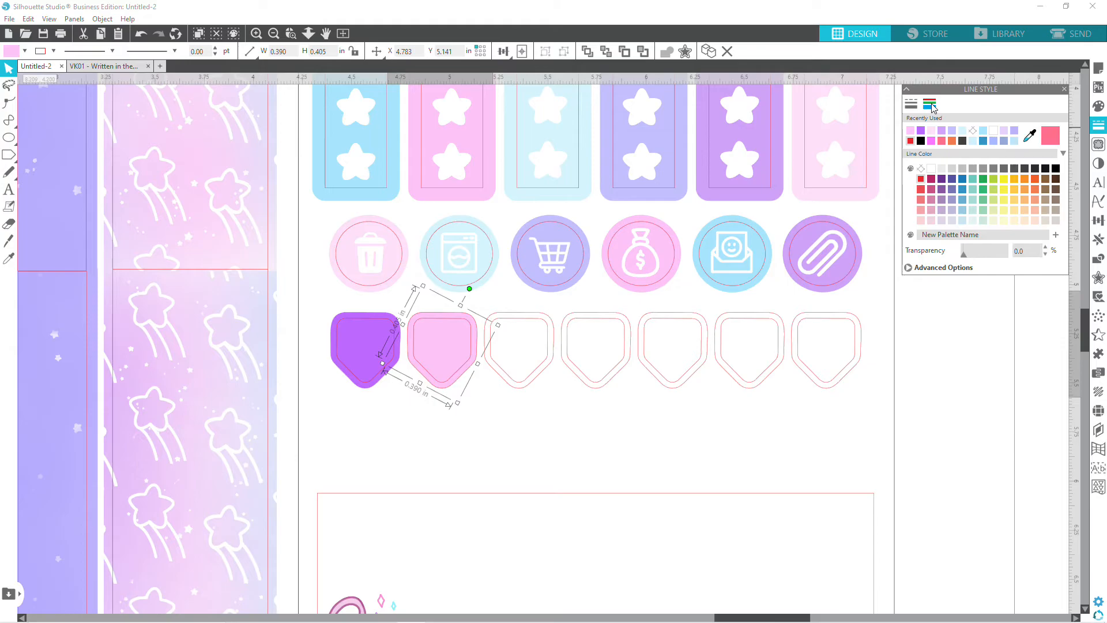
Colour the third pentagon's outer offset shape with a periwinkle blue line and matching fill.
left_click(534, 389)
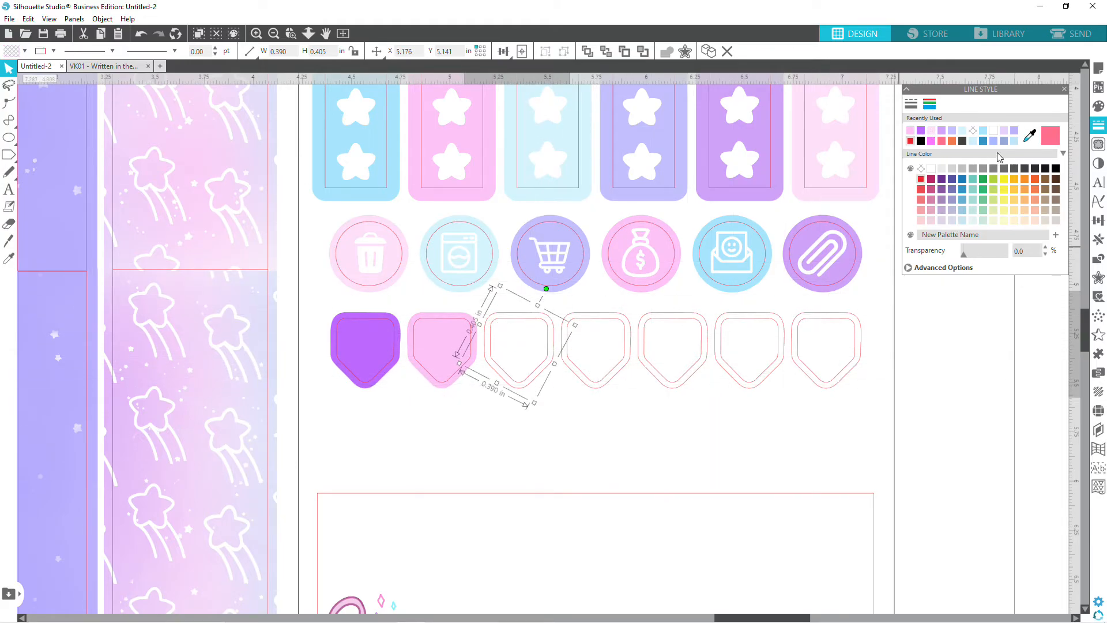
left_click(910, 131)
left_click(1098, 106)
left_click(911, 131)
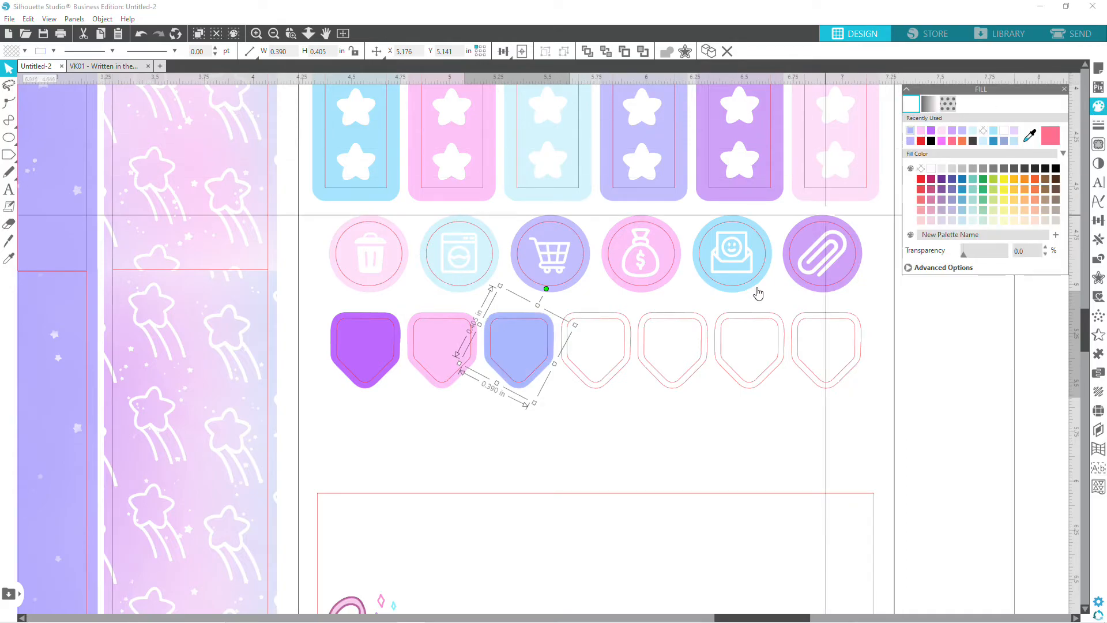
Colour the fourth pentagon's outer offset shape with a pale blue fill and matching line.
left_click(616, 385)
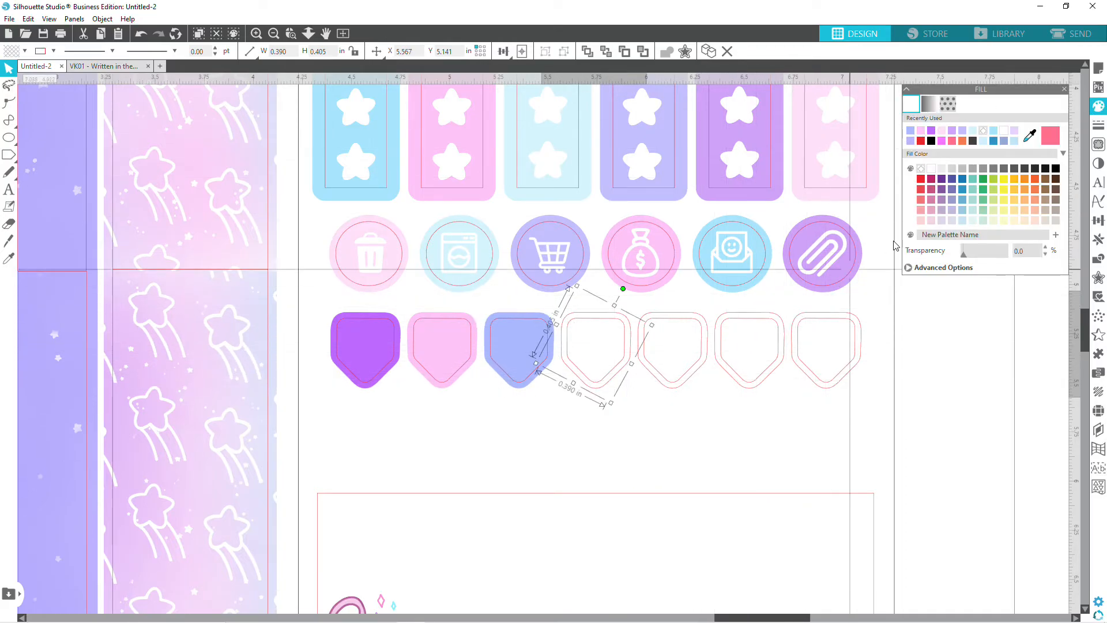
left_click(974, 133)
left_click(1099, 132)
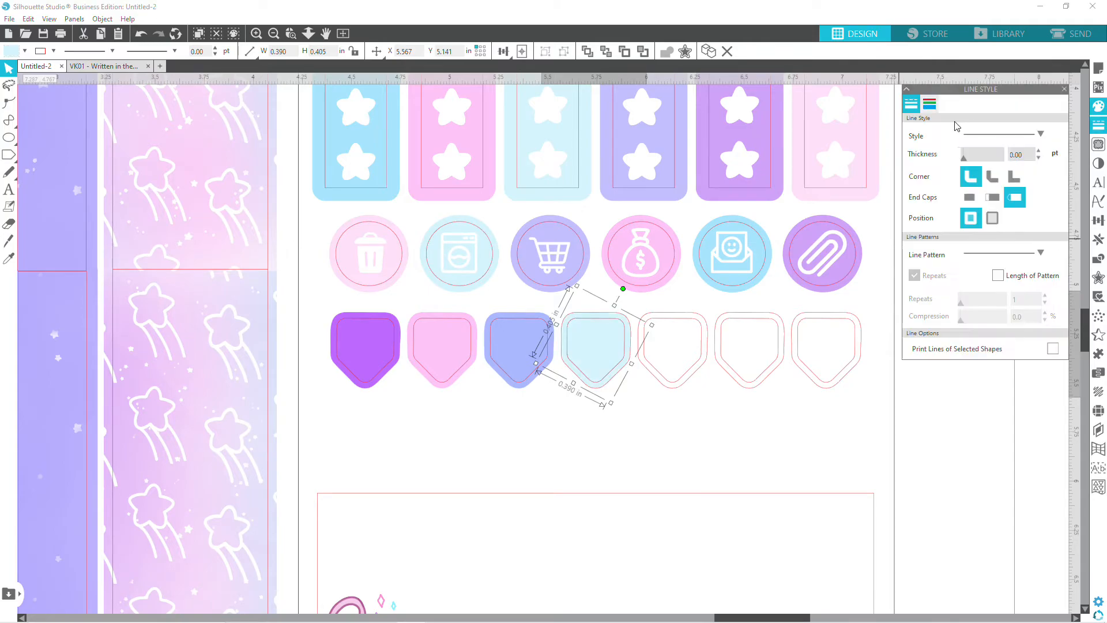
left_click(928, 106)
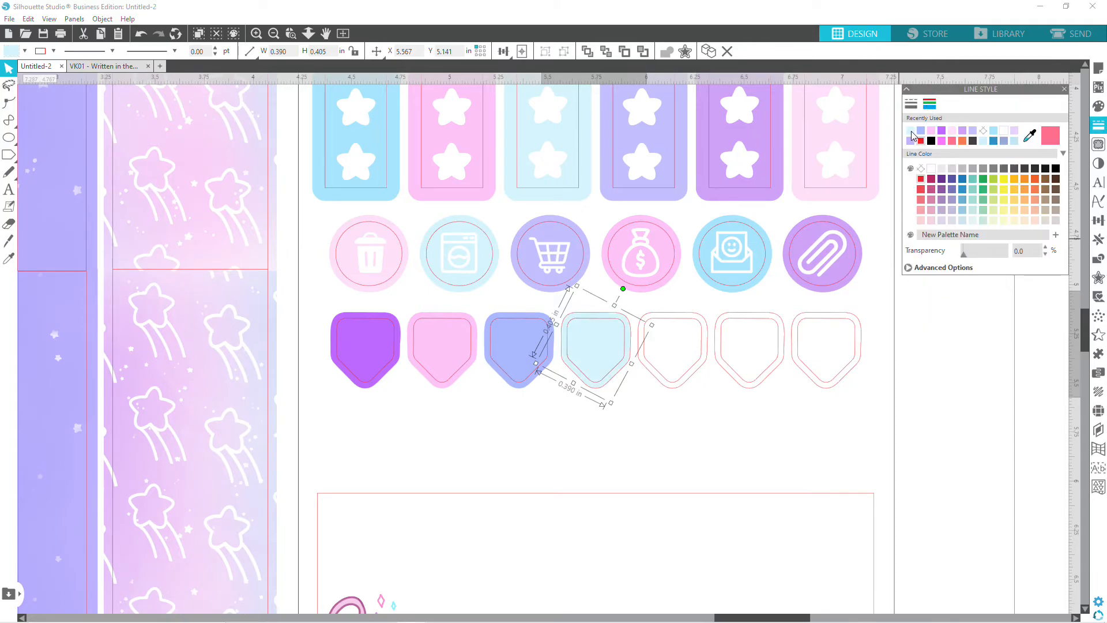
Colour the fifth pentagon's outer offset shape with a light lavender line and matching fill.
left_click(692, 381)
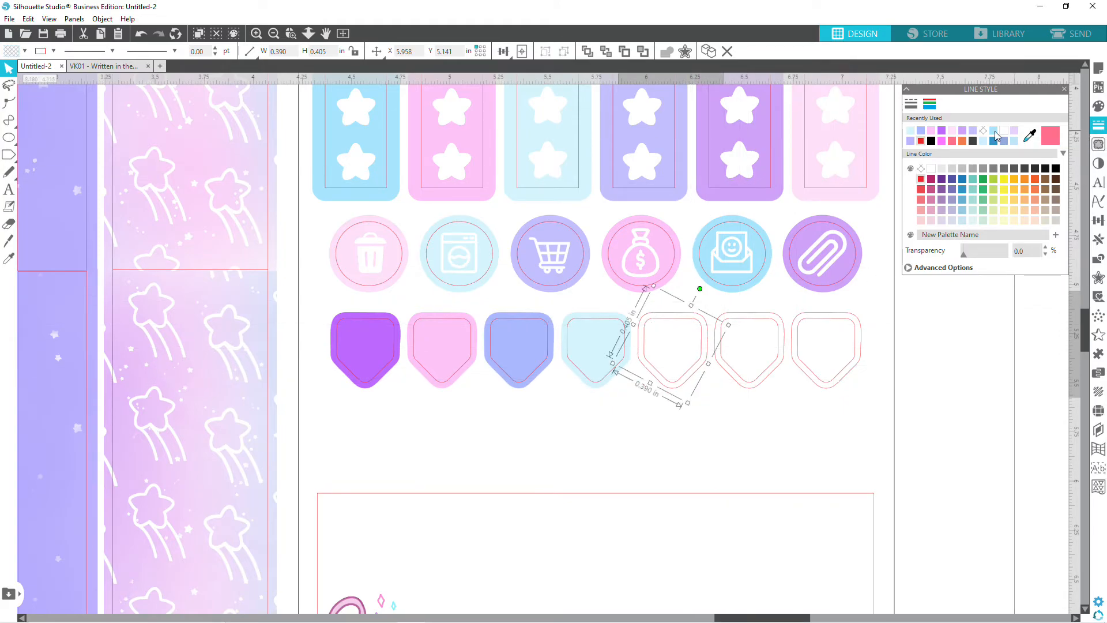
left_click(1098, 107)
left_click(910, 132)
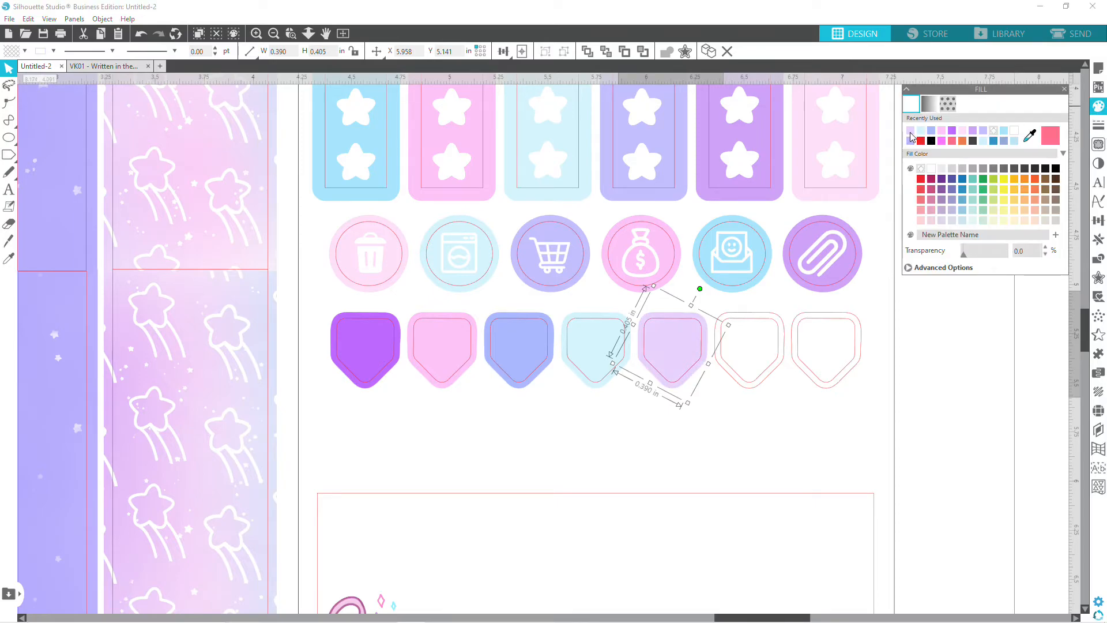
Colour the sixth pentagon's outer offset shape with a pale pink fill and matching line.
left_click(764, 389)
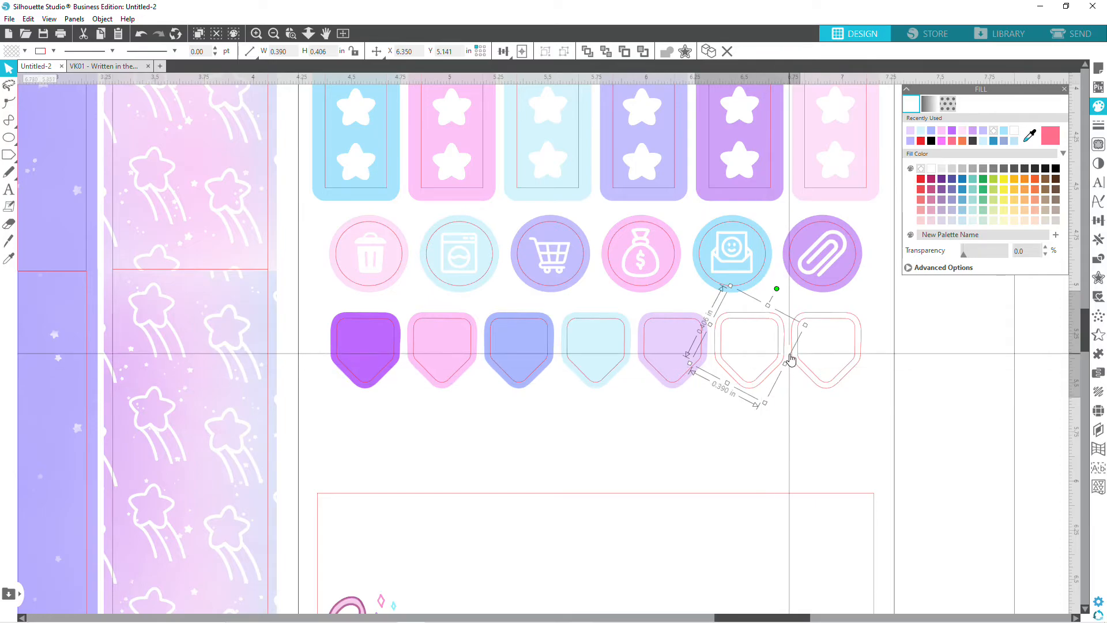
left_click(963, 135)
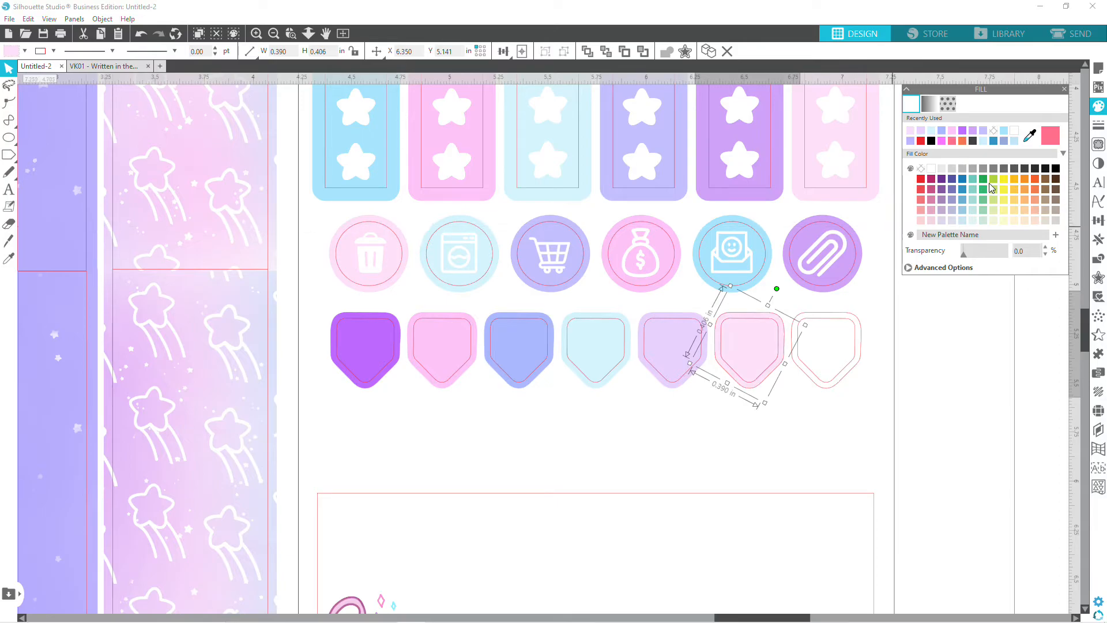
left_click(1097, 125)
left_click(930, 104)
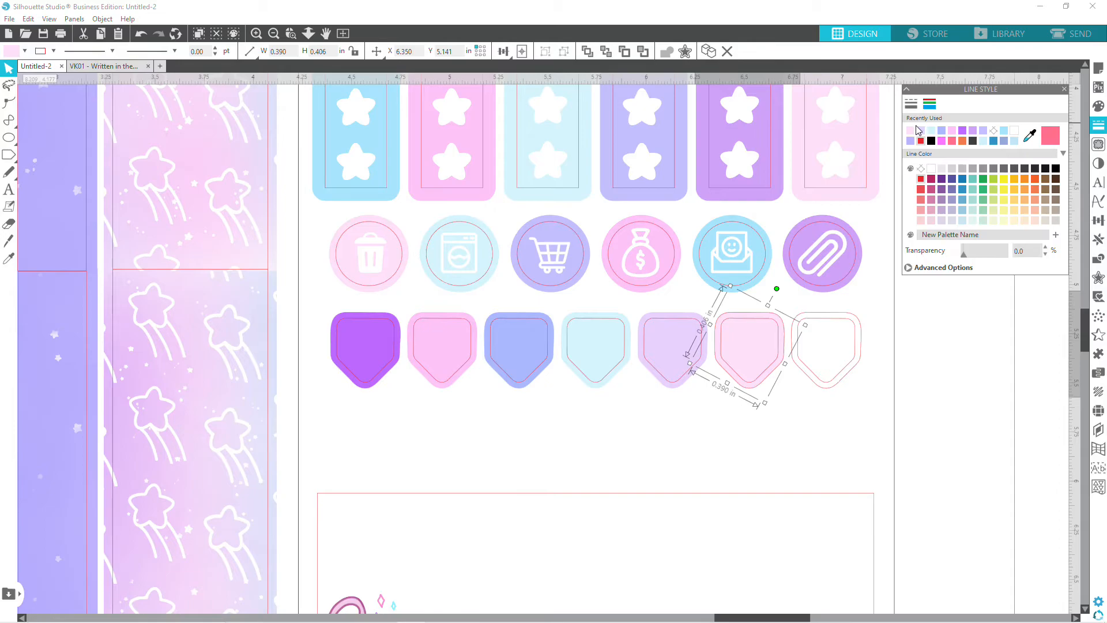
Colour the seventh pentagon's outer offset shape with a sky blue line and matching fill.
left_click(849, 382)
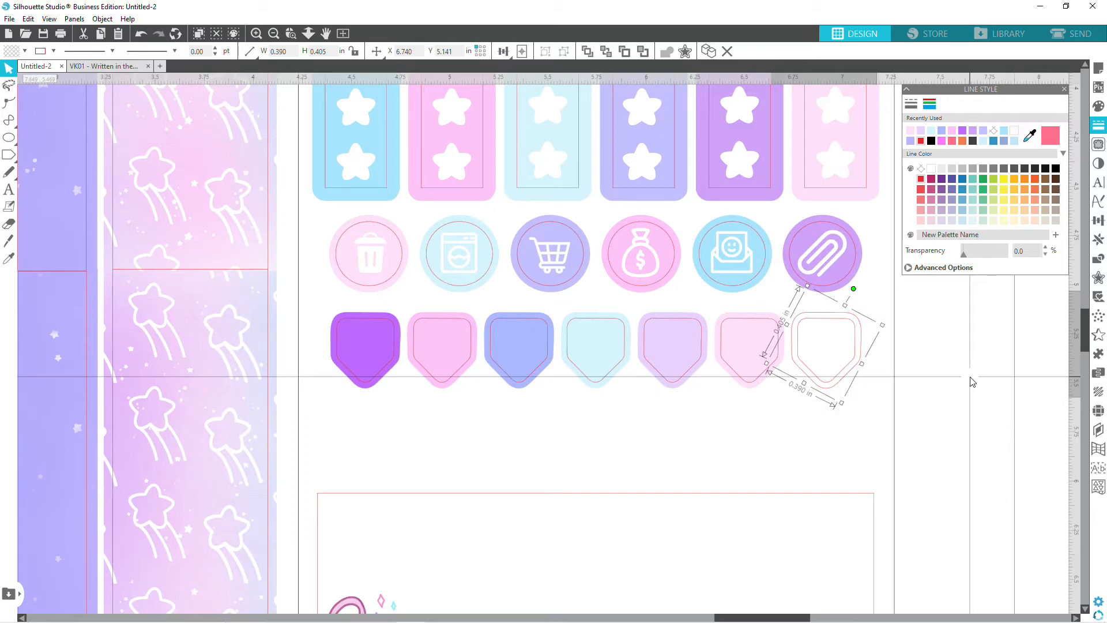
left_click(1004, 141)
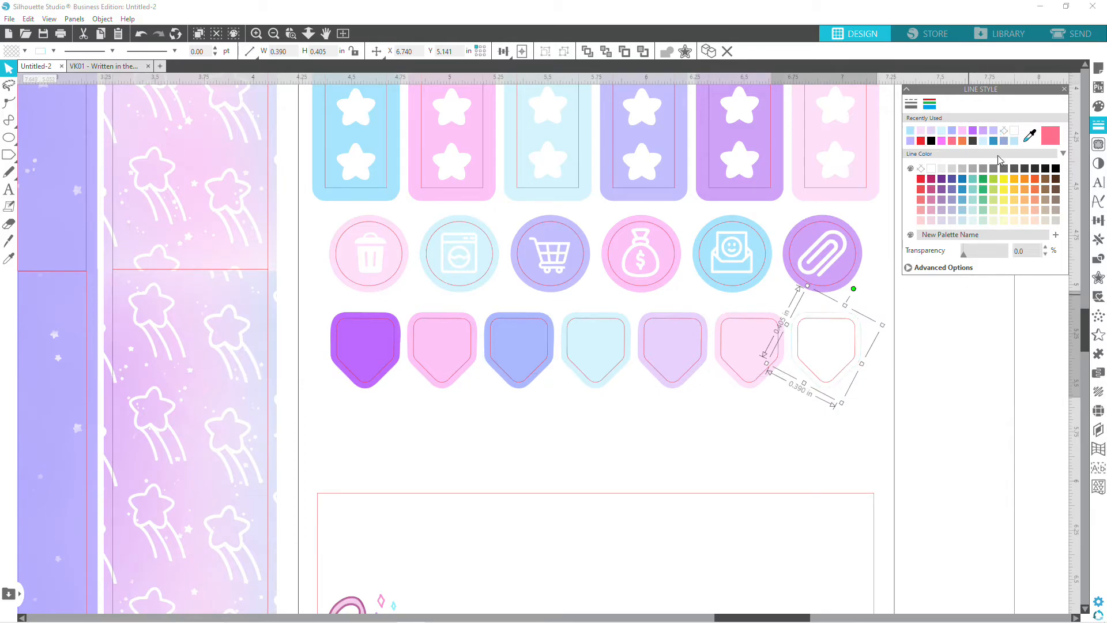
left_click(1098, 105)
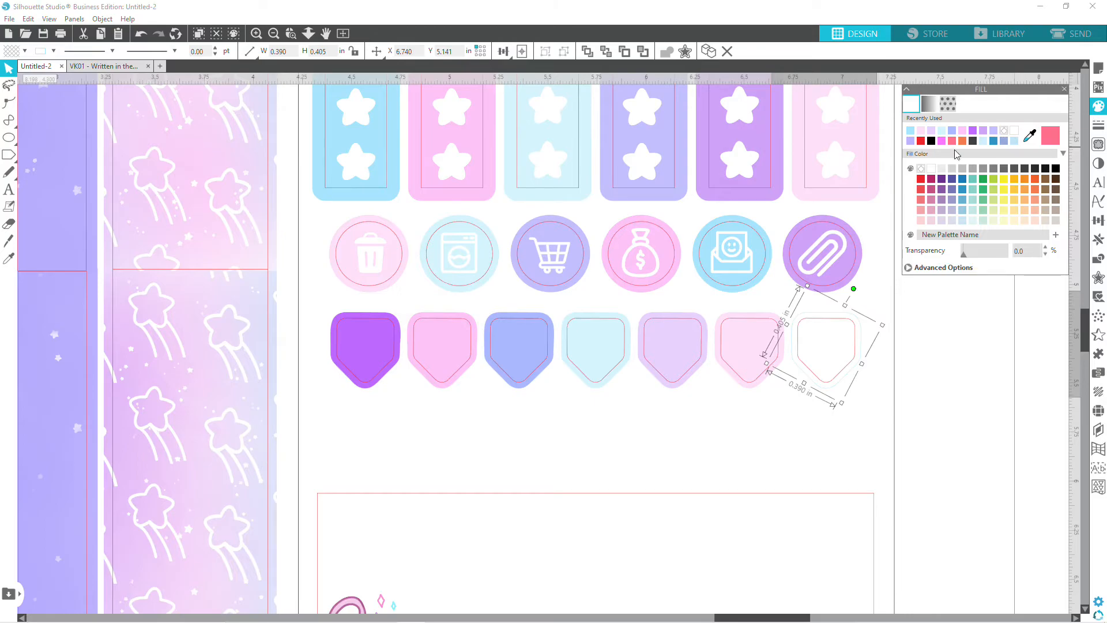
left_click(909, 132)
left_click(864, 341)
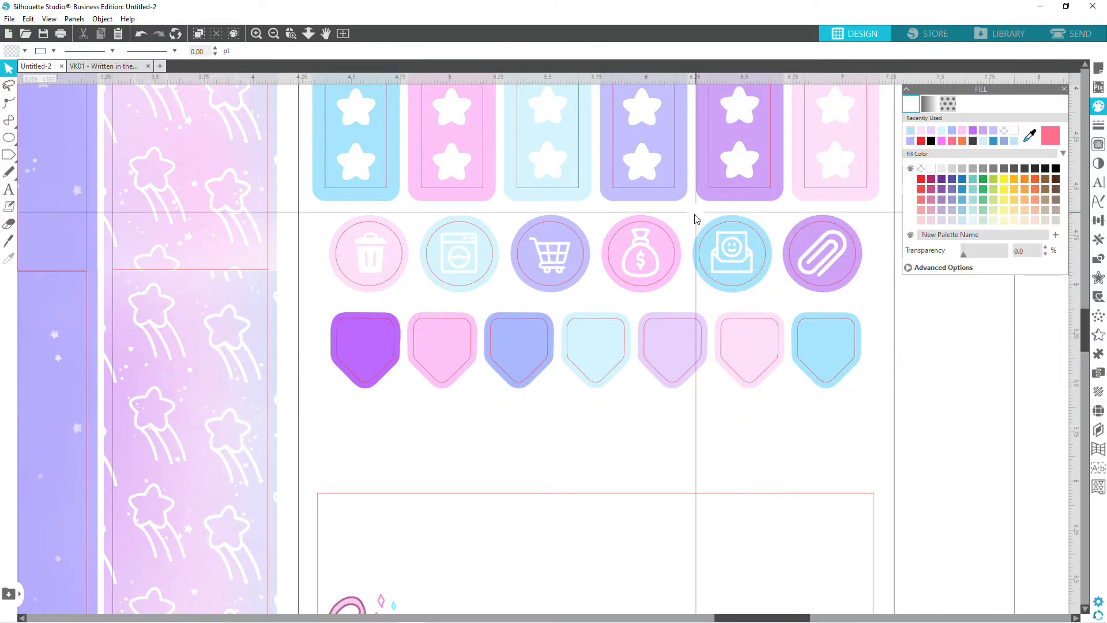
Swap the two blues in the pentagon row, making the fourth offset shape sky blue and the seventh pale blue.
left_click(275, 33)
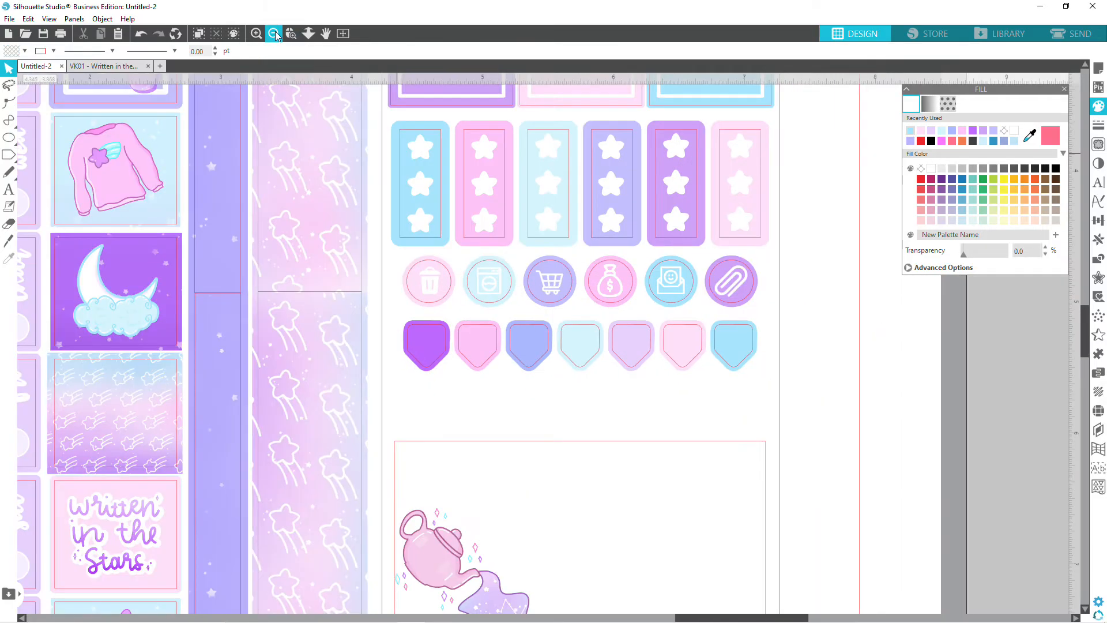
left_click(274, 33)
scroll(400, 305, "up", 3)
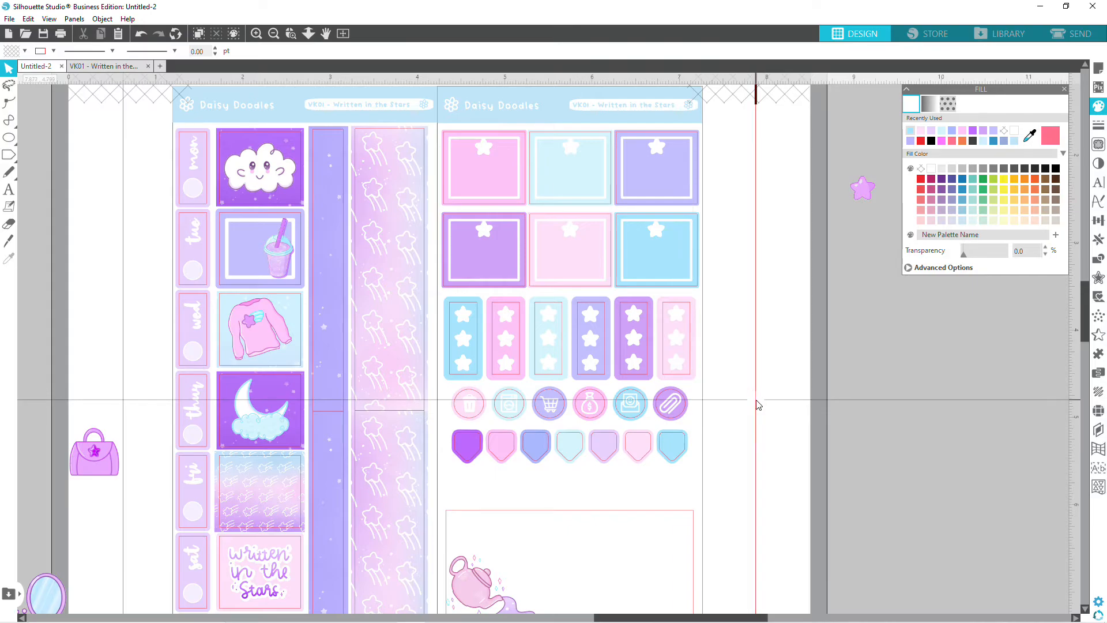
scroll(758, 405, "down", 2)
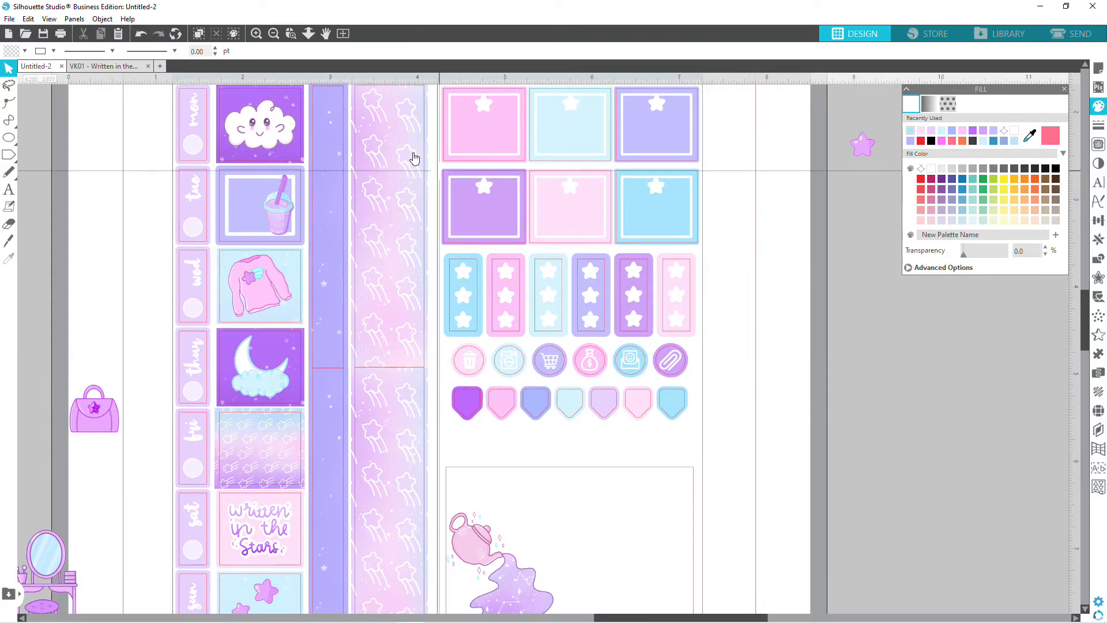
left_click(256, 34)
left_click(256, 33)
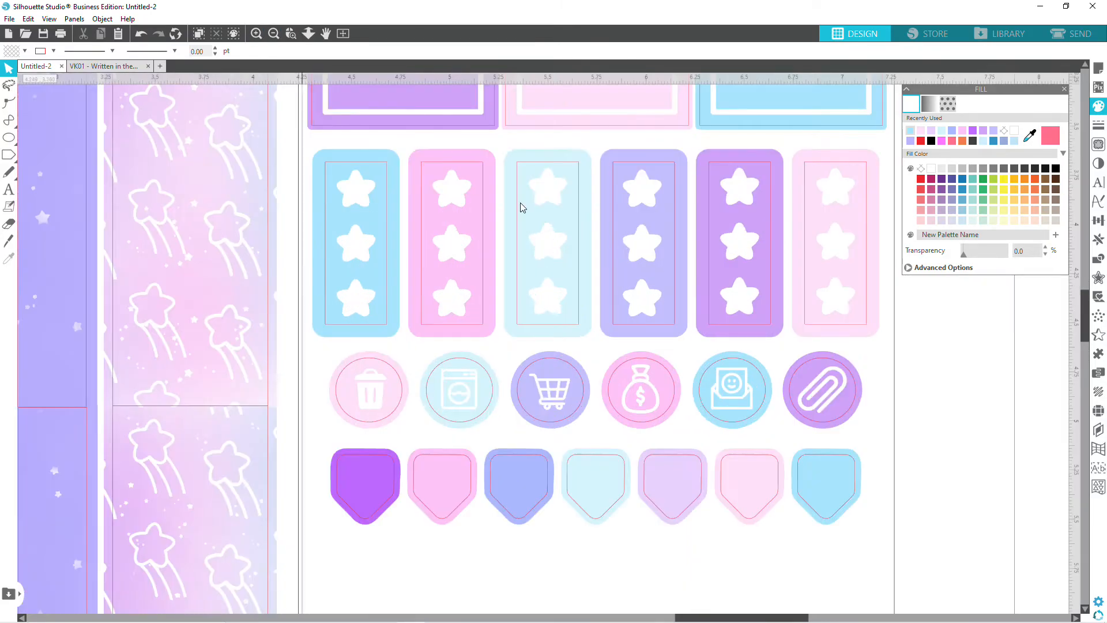
scroll(930, 424, "down", 3)
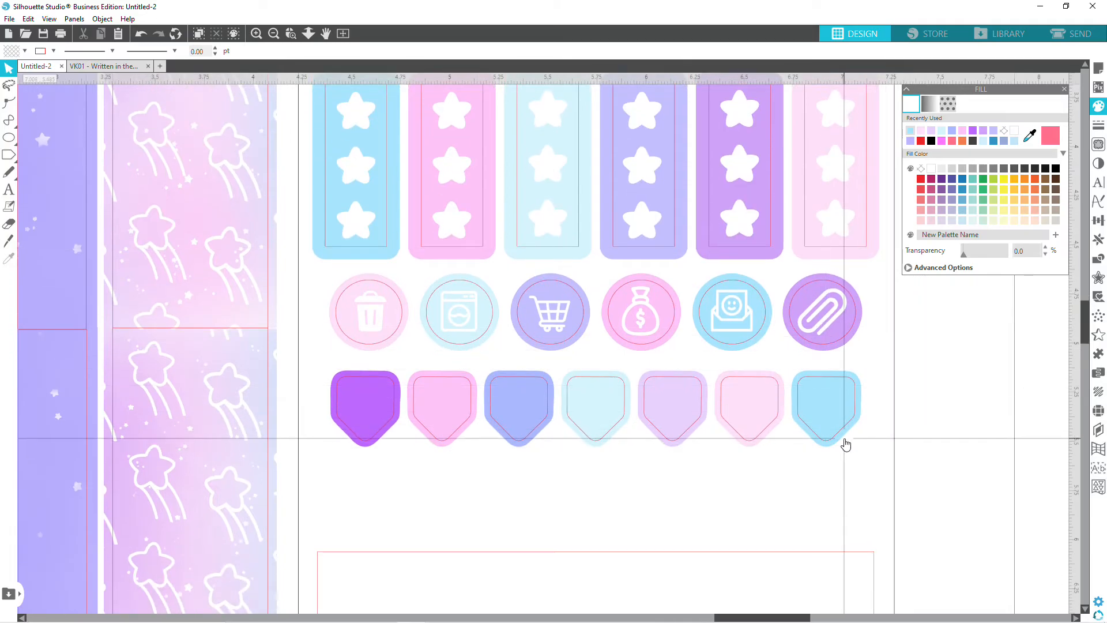
left_click(841, 439)
left_click_drag(618, 443, 625, 440)
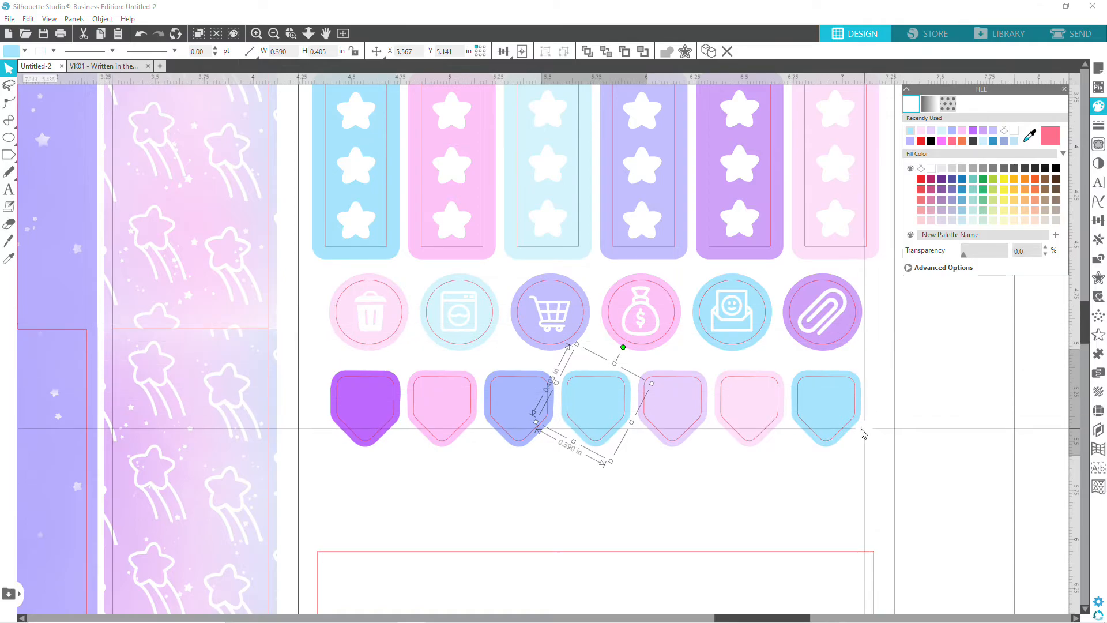
key("ctrl+z")
left_click(940, 133)
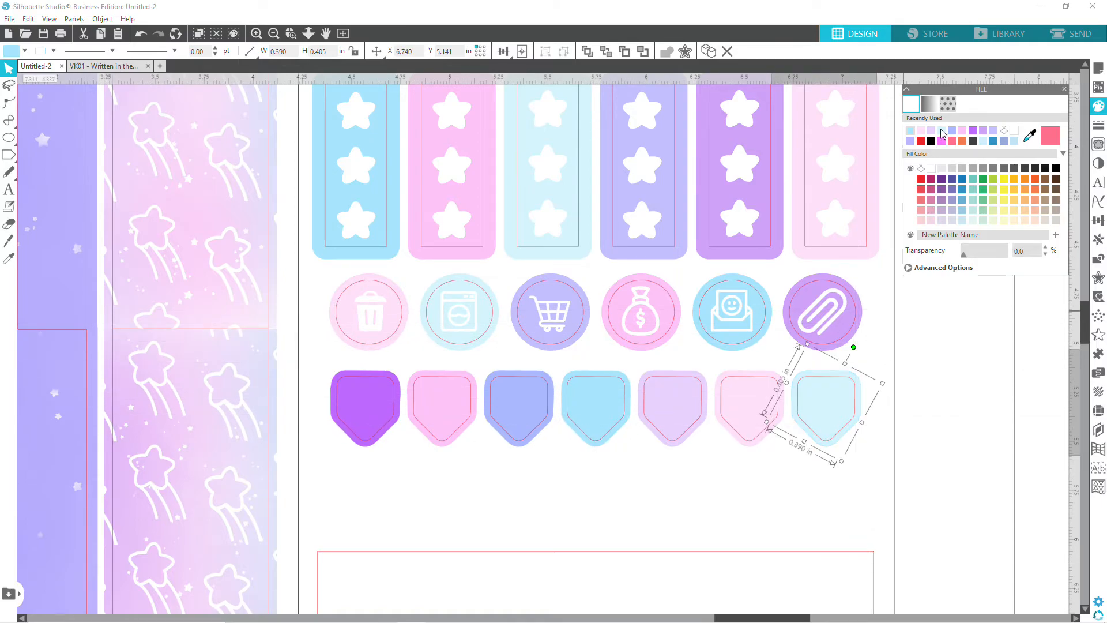
left_click(922, 340)
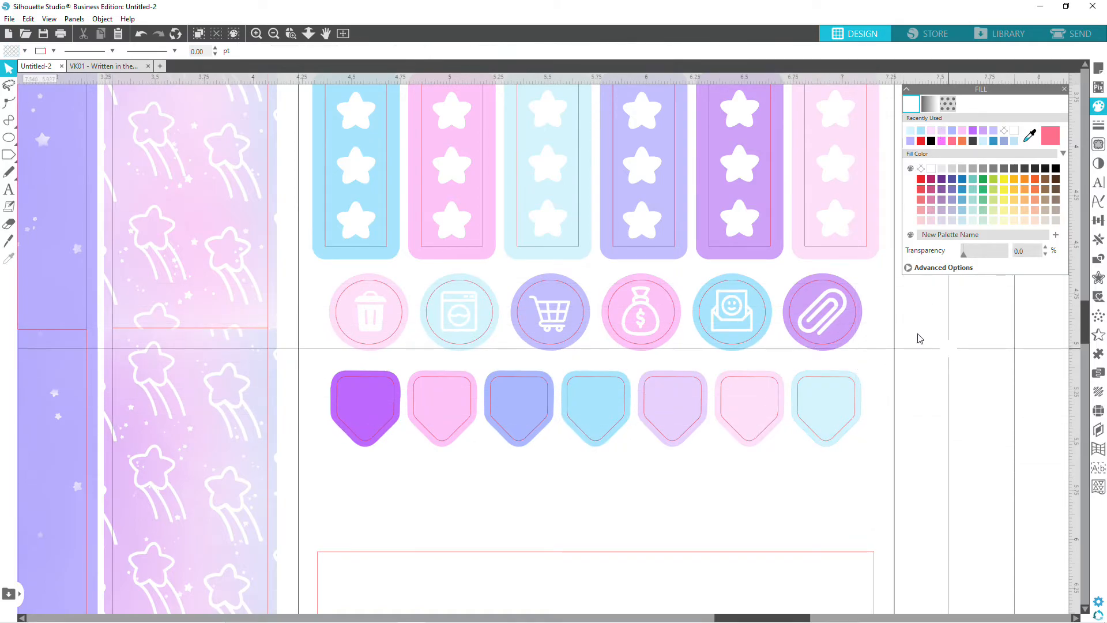
Examine the recoloured pentagon row within the sheet and the empty space between it and the teapot box.
left_click(270, 40)
left_click(270, 39)
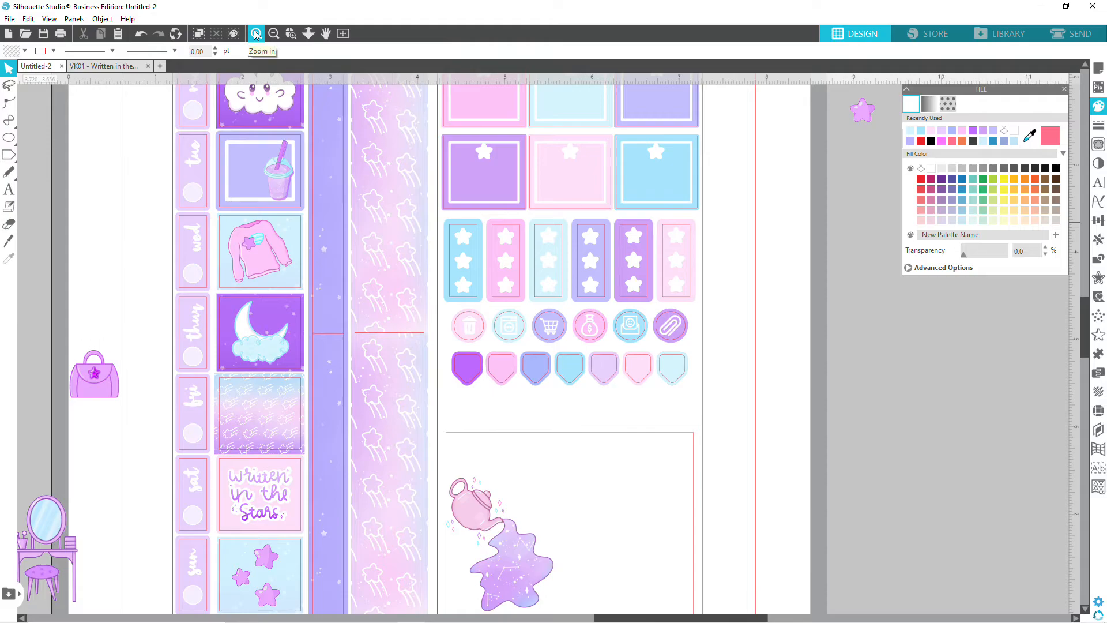
left_click(256, 34)
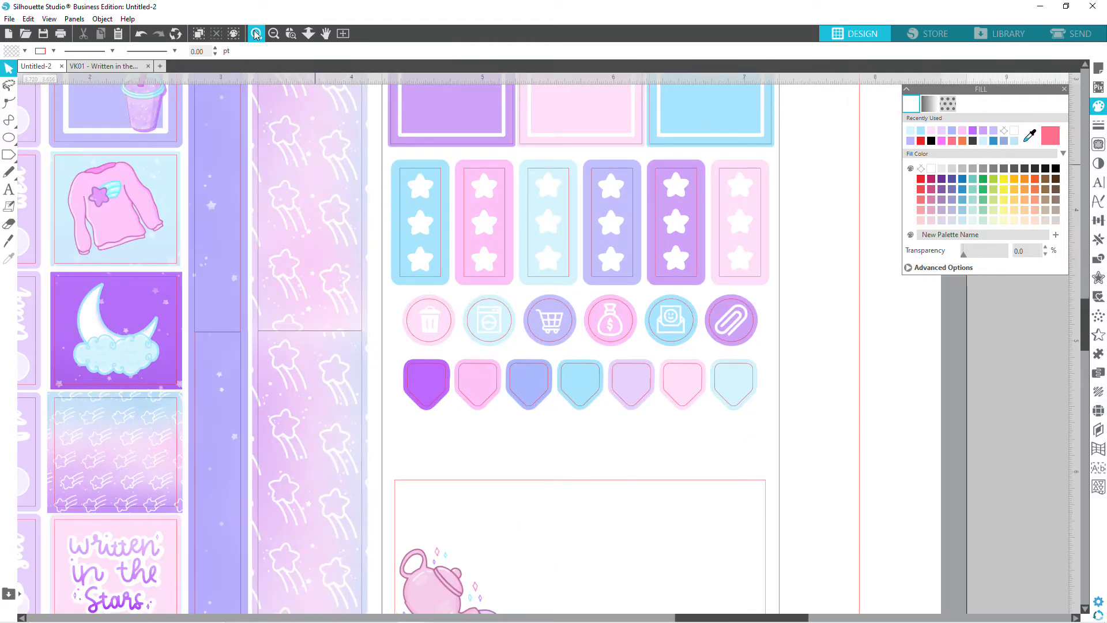
left_click(256, 34)
scroll(948, 389, "down", 4)
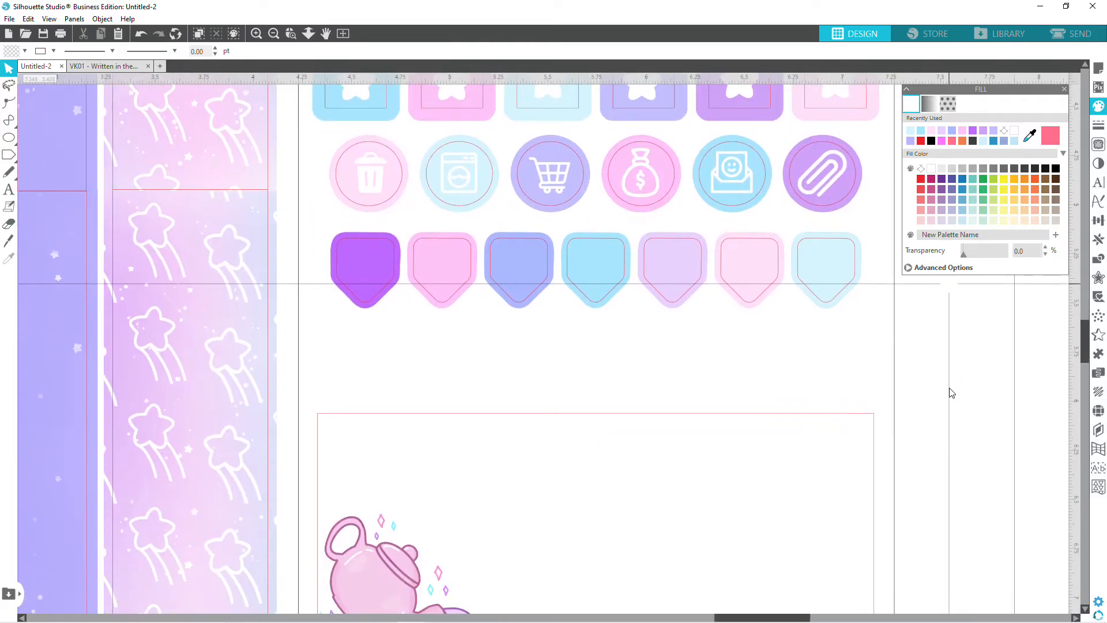
scroll(951, 392, "down", 3)
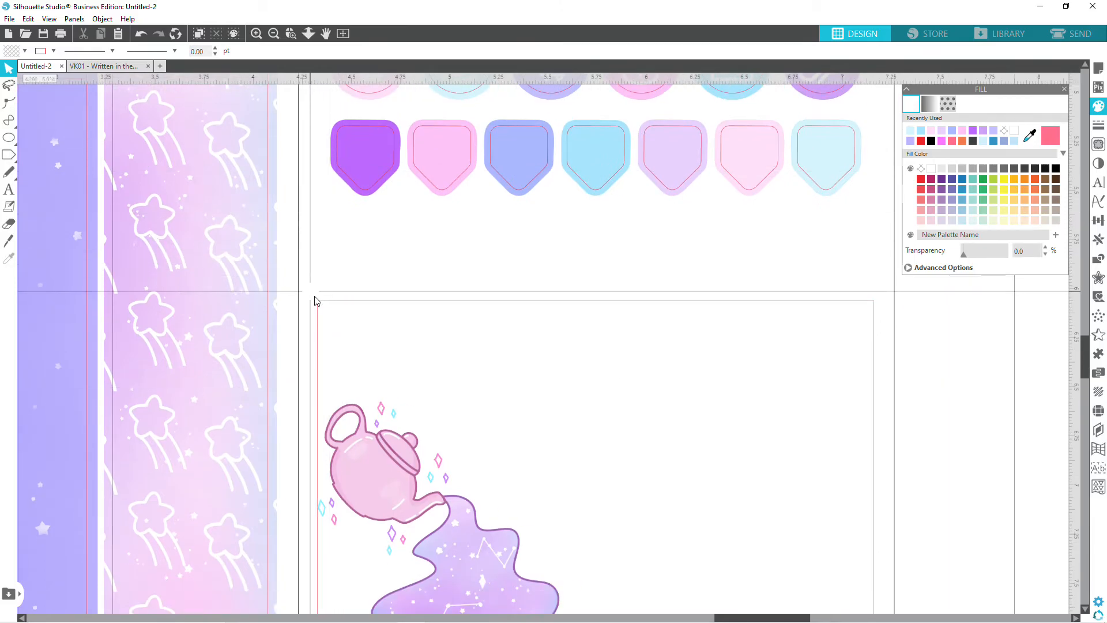
left_click(336, 301)
left_click(347, 247)
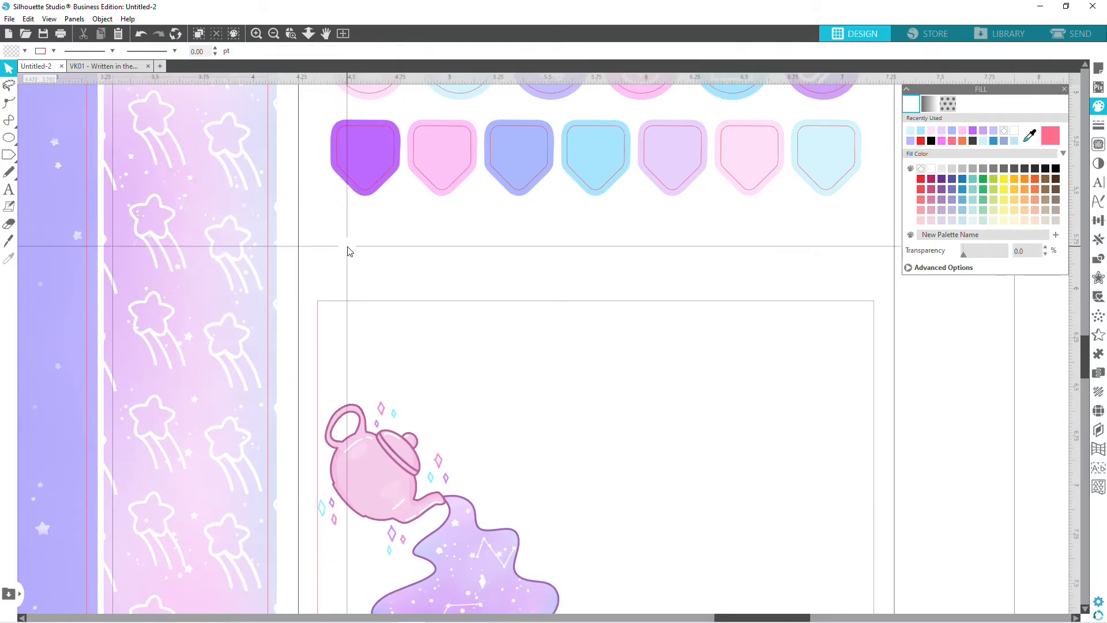
Draw a thin horizontal rectangle about 2.84 by 0.14 in beneath the pentagon row, matching the teapot box's width.
left_click(5, 155)
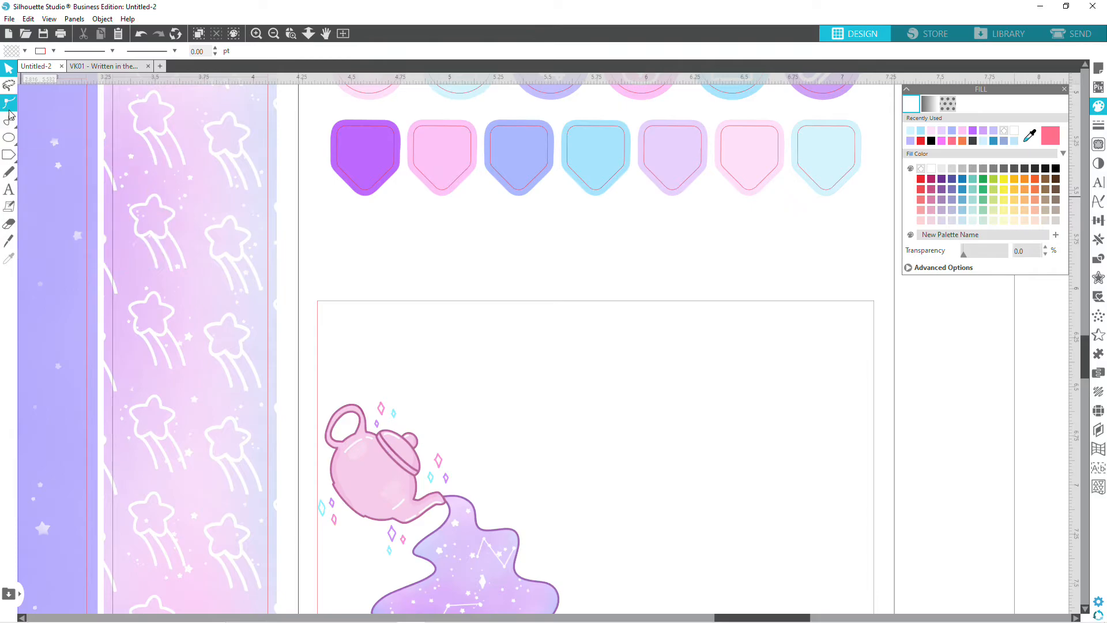
left_click(26, 137)
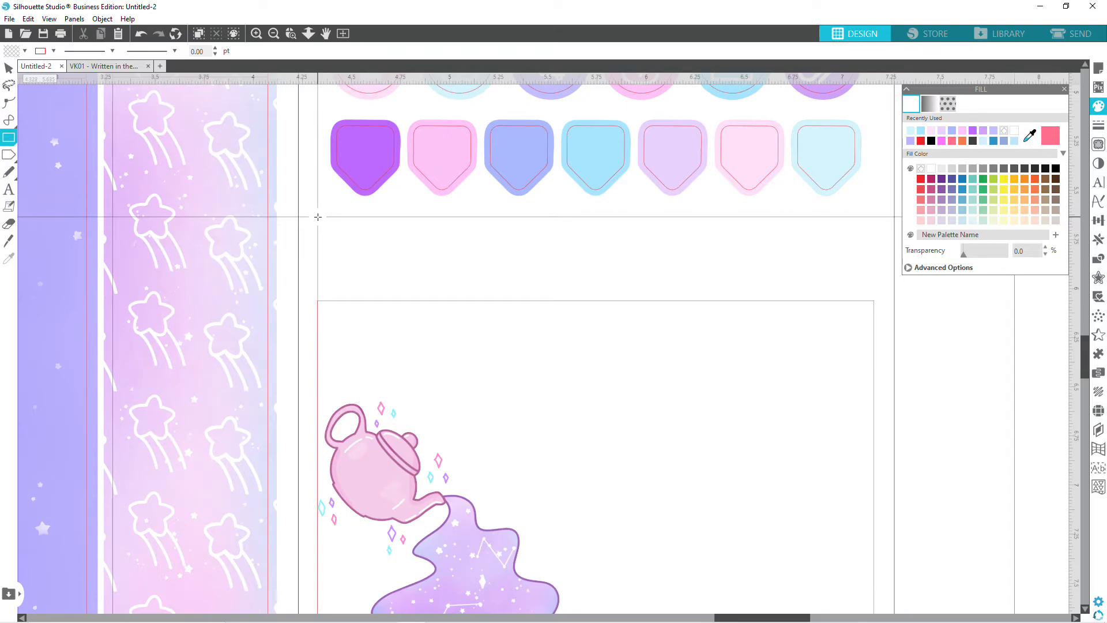
mouse_move(318, 216)
left_mouse_down()
mouse_move(638, 255)
mouse_move(857, 254)
mouse_move(875, 223)
mouse_move(875, 244)
left_mouse_up()
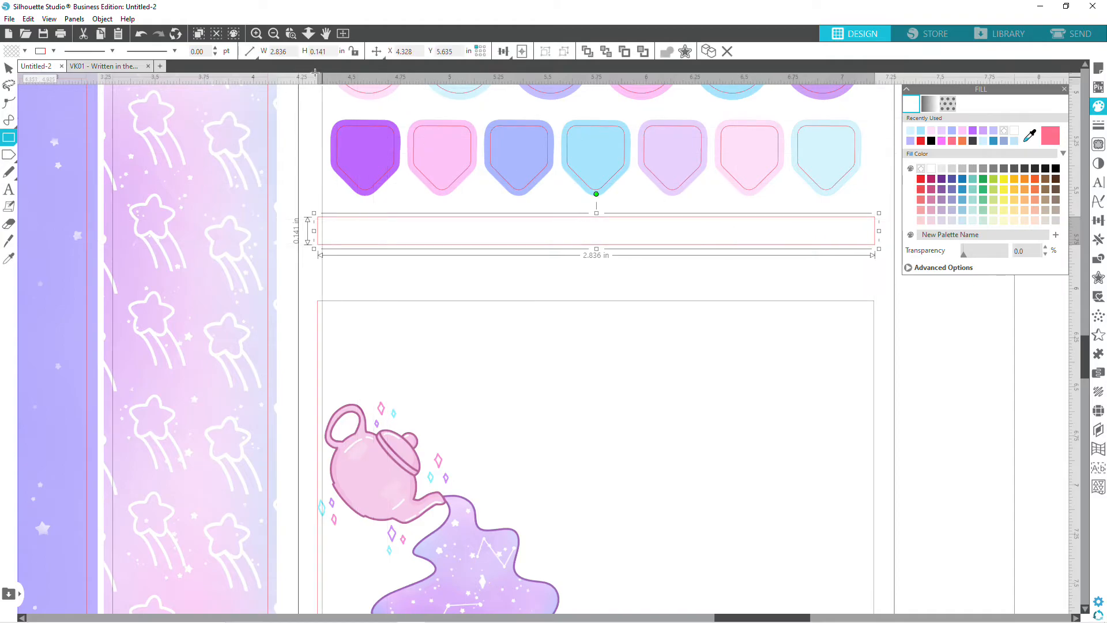
left_click(256, 33)
scroll(668, 239, "down", 1)
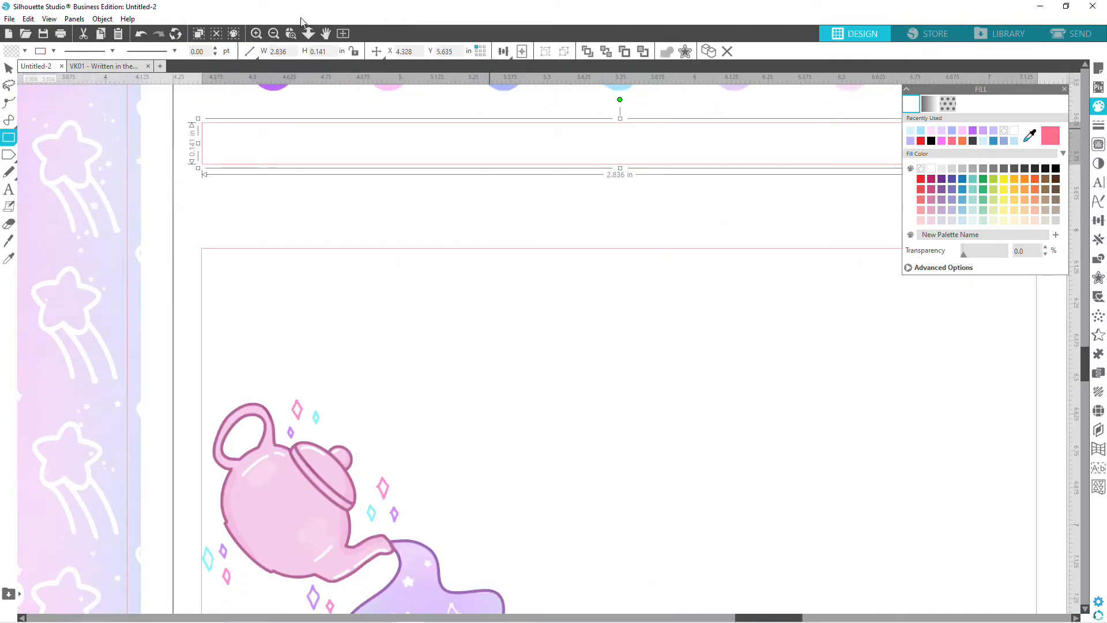
left_click(273, 34)
scroll(655, 379, "up", 1)
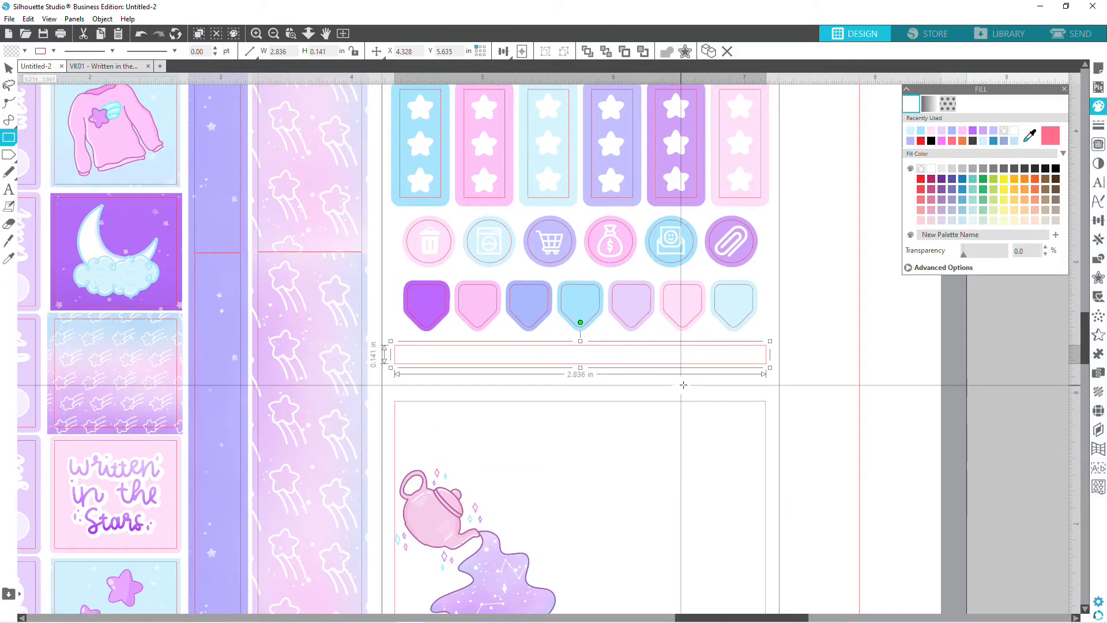
left_click(8, 68)
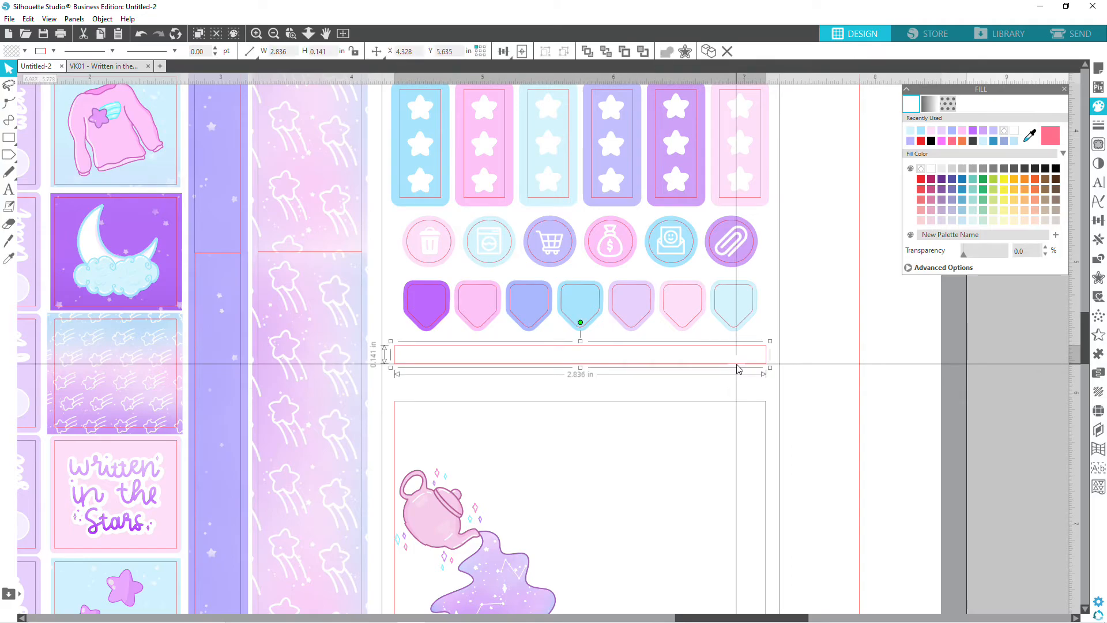
Duplicate the thin rectangle and place the copy directly beneath it, above the teapot box.
left_click(728, 407)
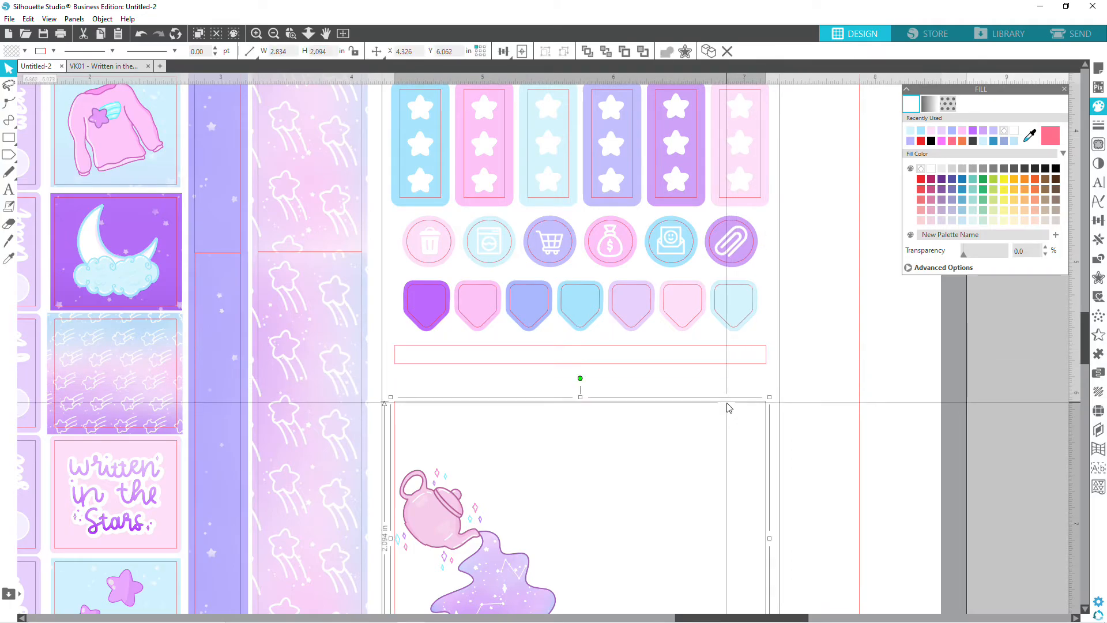
scroll(729, 408, "down", 1)
scroll(728, 408, "down", 3)
scroll(728, 406, "up", 4)
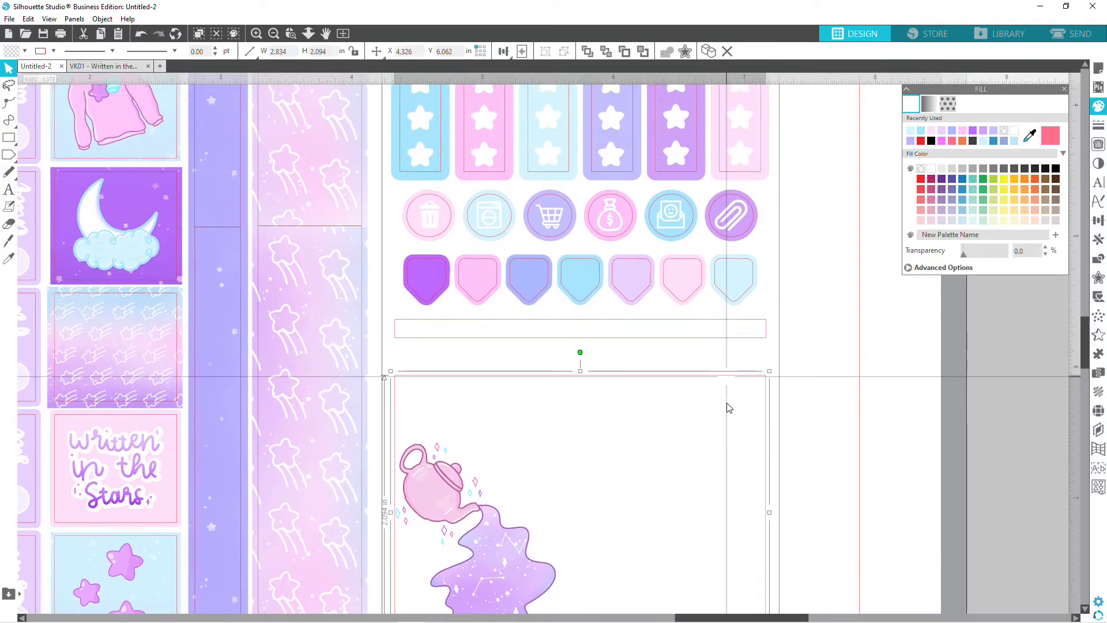
left_click(638, 354)
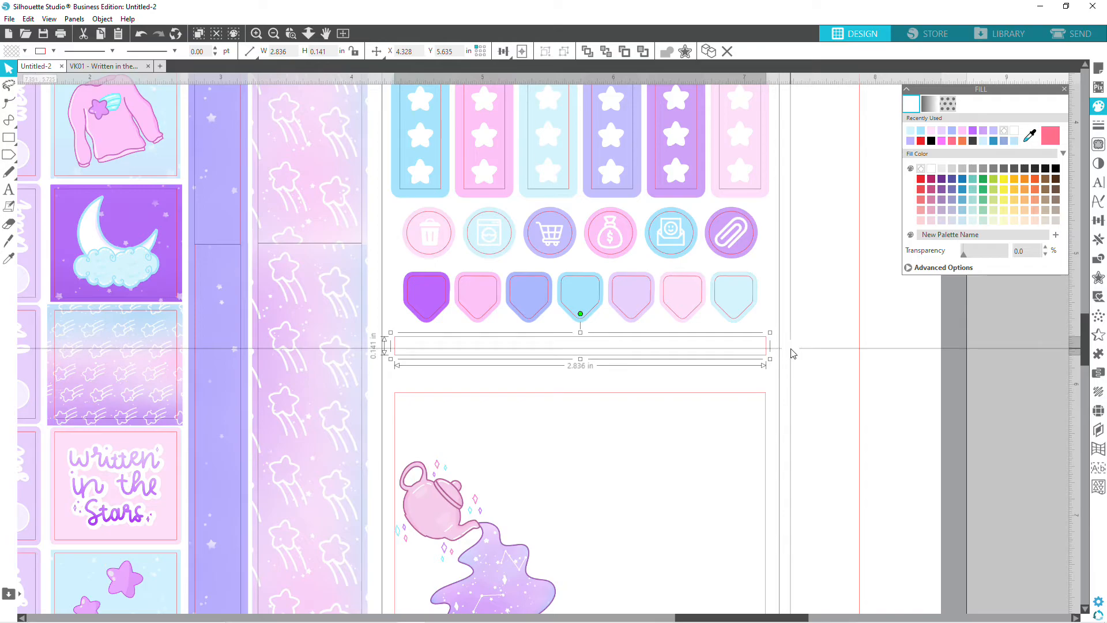
key("ctrl+d")
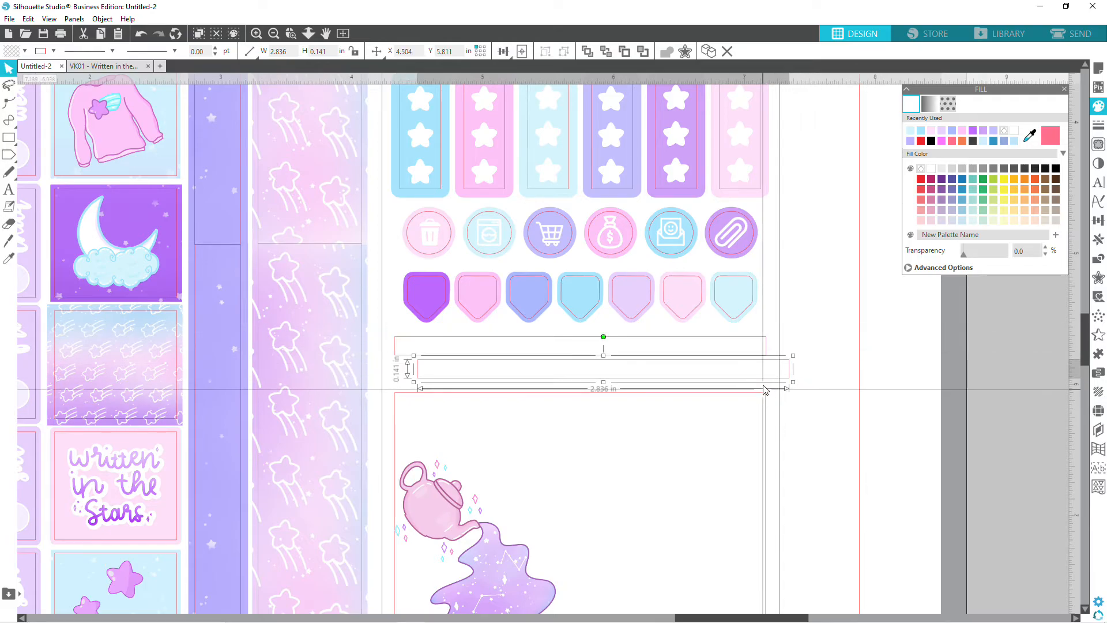
left_click_drag(748, 379, 731, 390)
left_click(822, 390)
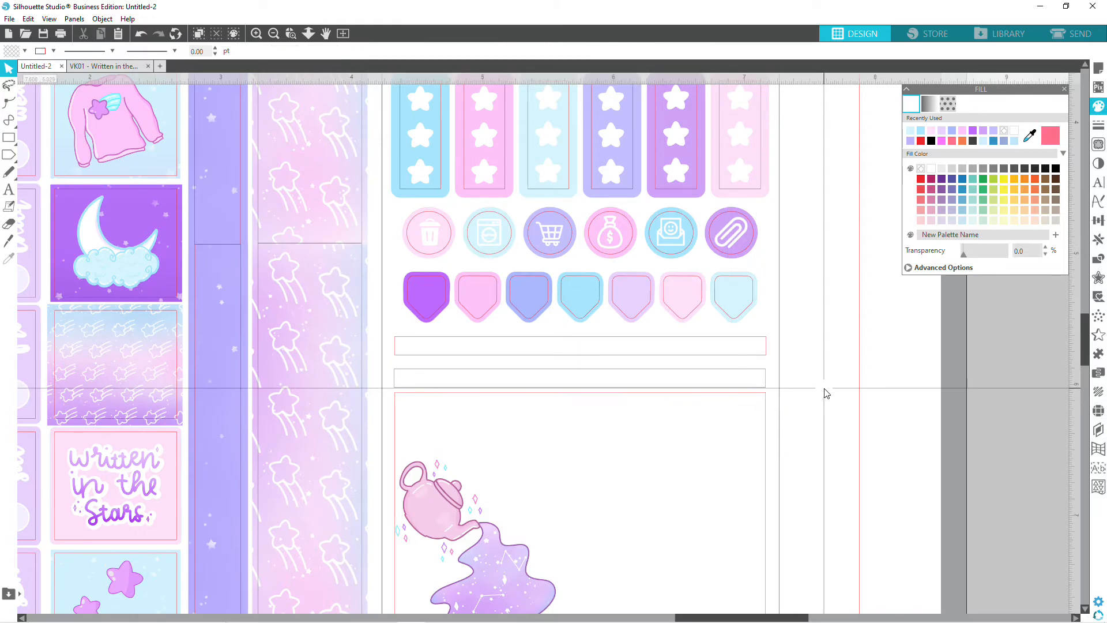
Nudge the lower thin rectangle upward to even out its gaps to the upper strip and the teapot box.
left_click(639, 373)
key("Up")
key("Up")
key("Up")
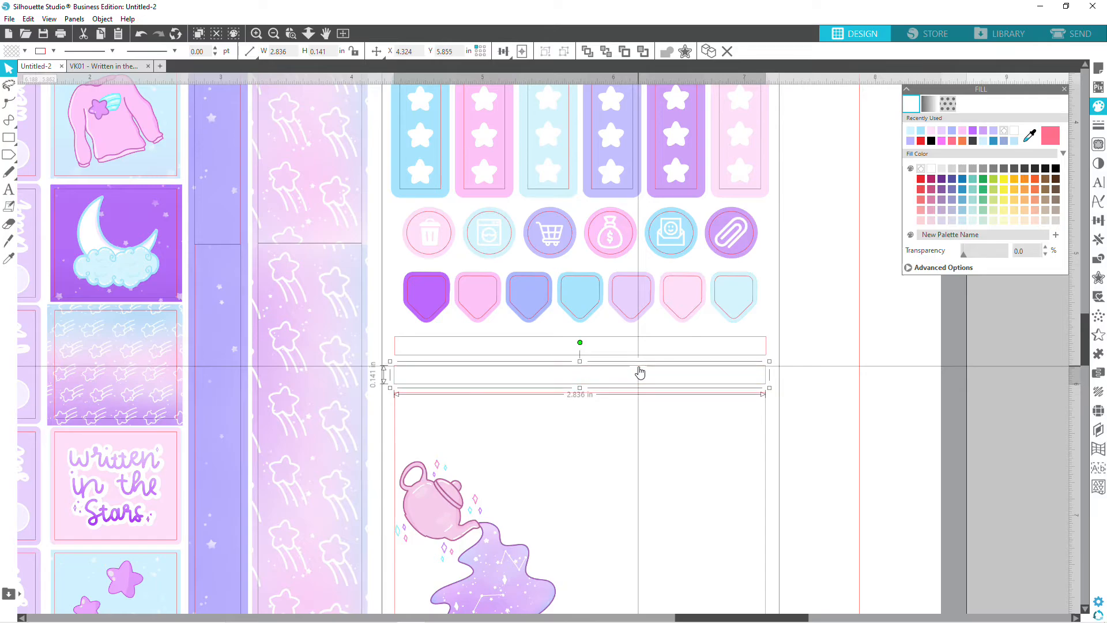
left_click(792, 387)
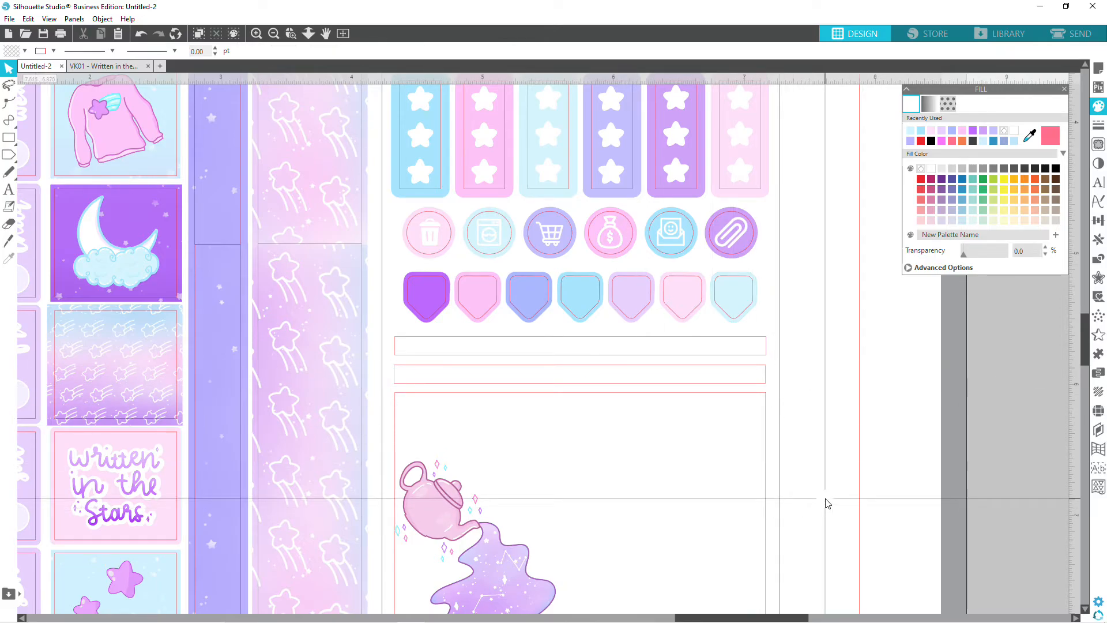
left_click(575, 371)
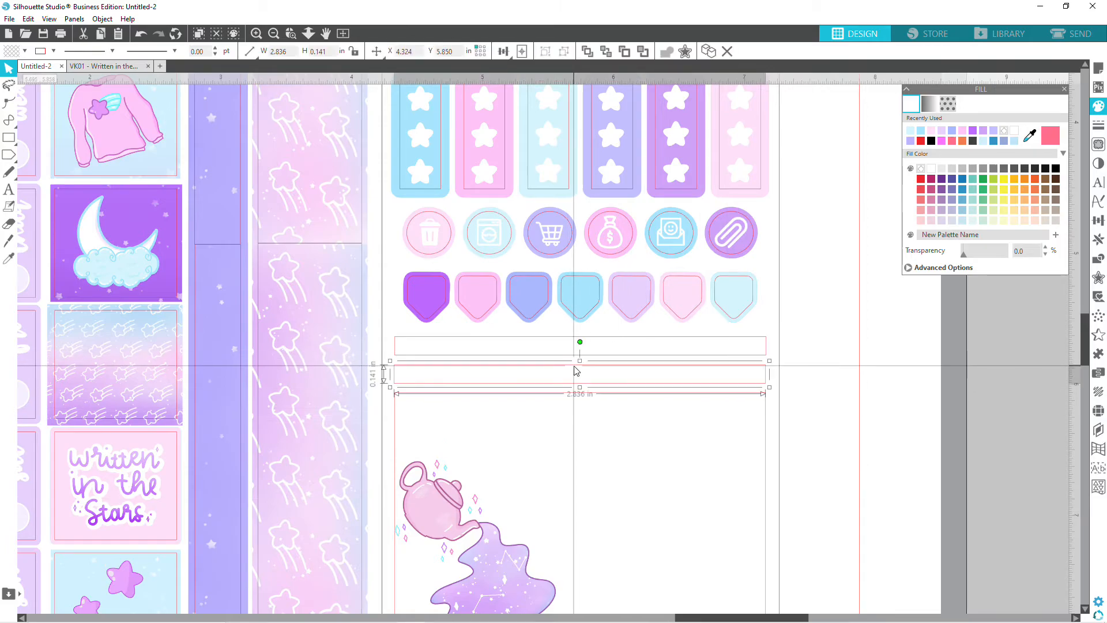
key("Up")
left_click(840, 409)
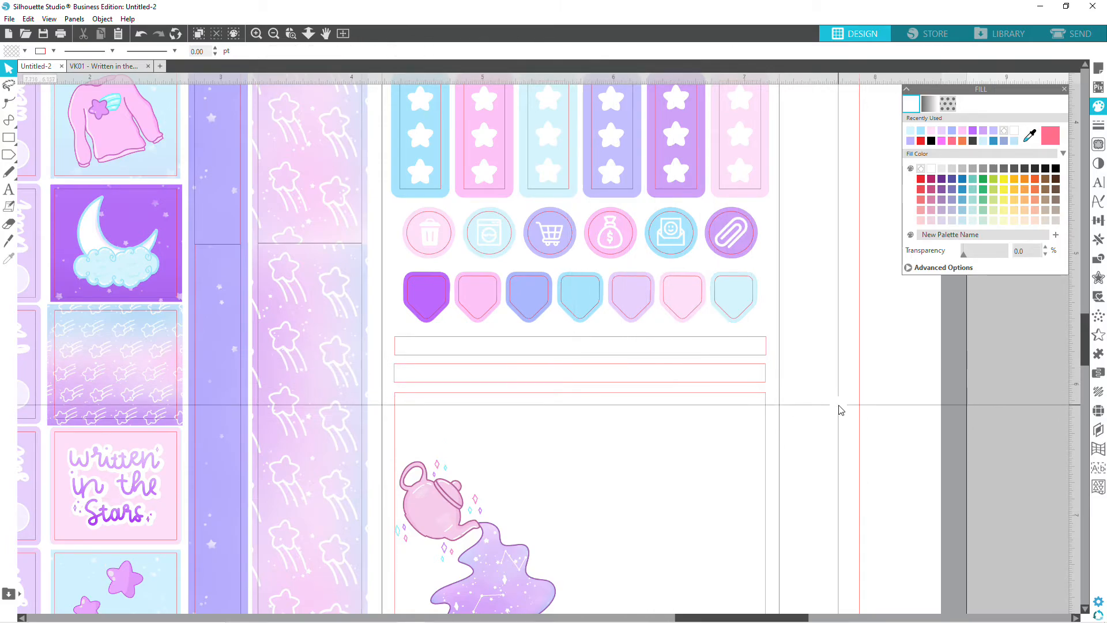
Add a rounded outer offset of 0.030 in around both thin strips beneath the pentagon row.
left_click(609, 361)
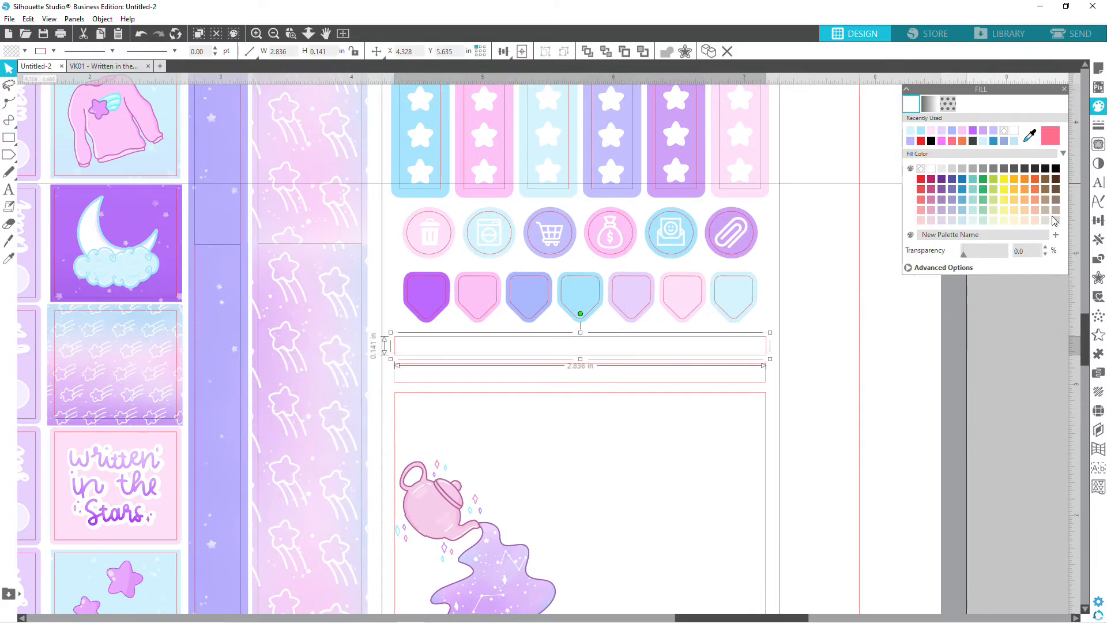
left_click(896, 433)
left_click_drag(767, 326, 764, 386)
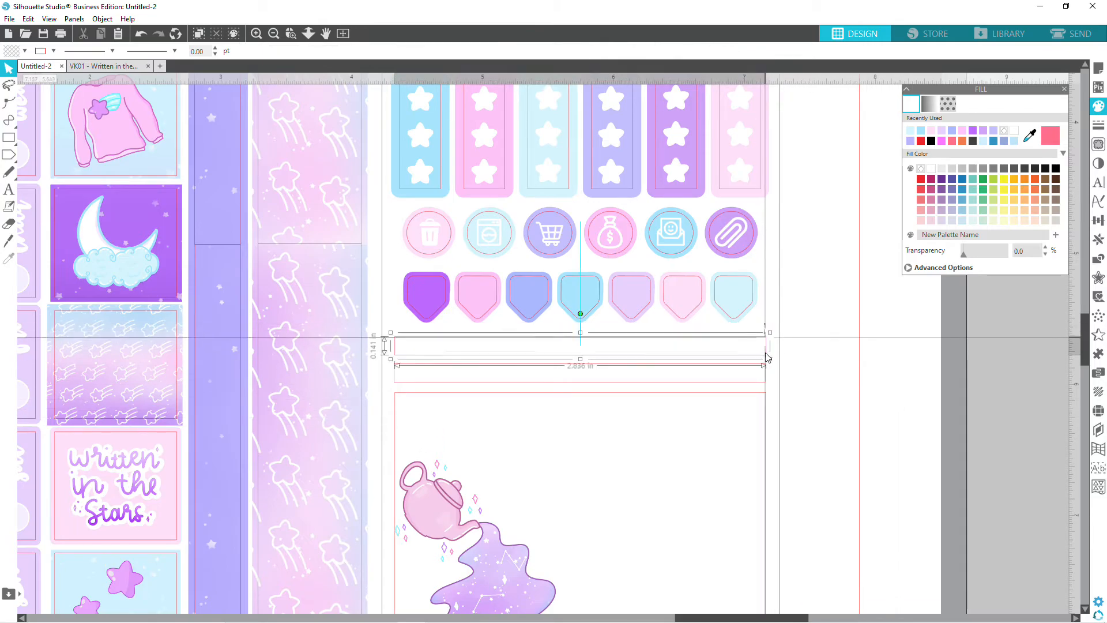
left_click(1098, 278)
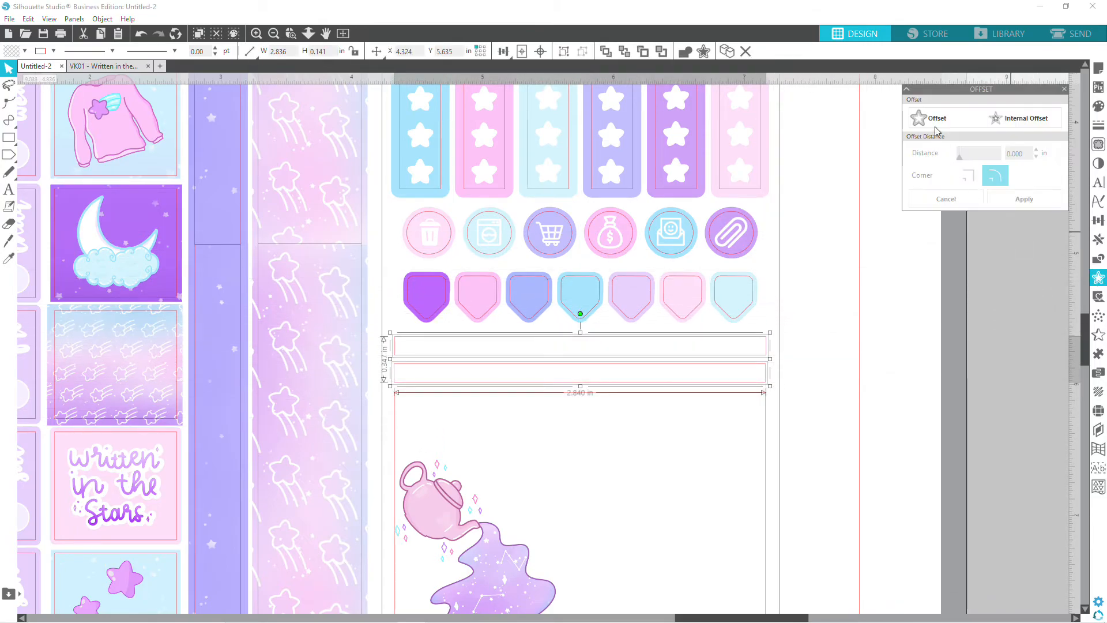
left_click(929, 118)
left_click(1033, 202)
left_click(1036, 158)
left_click(1036, 158)
left_click(1036, 157)
left_click(1037, 157)
left_click(1036, 157)
left_click(1037, 157)
left_click(1036, 158)
left_click(1036, 158)
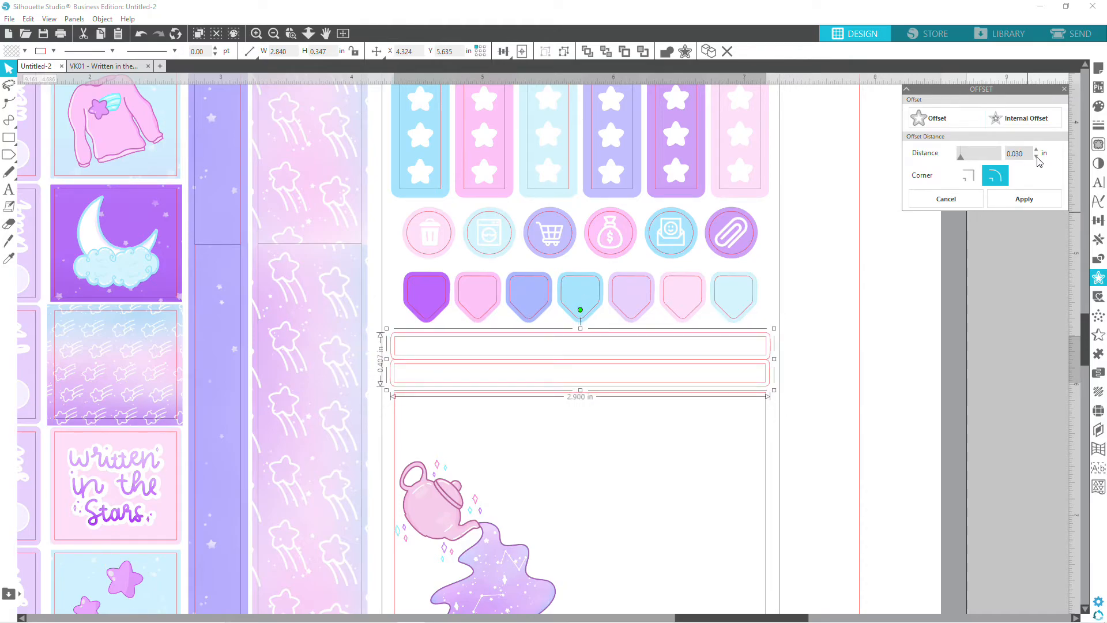
left_click(910, 414)
left_click(914, 385)
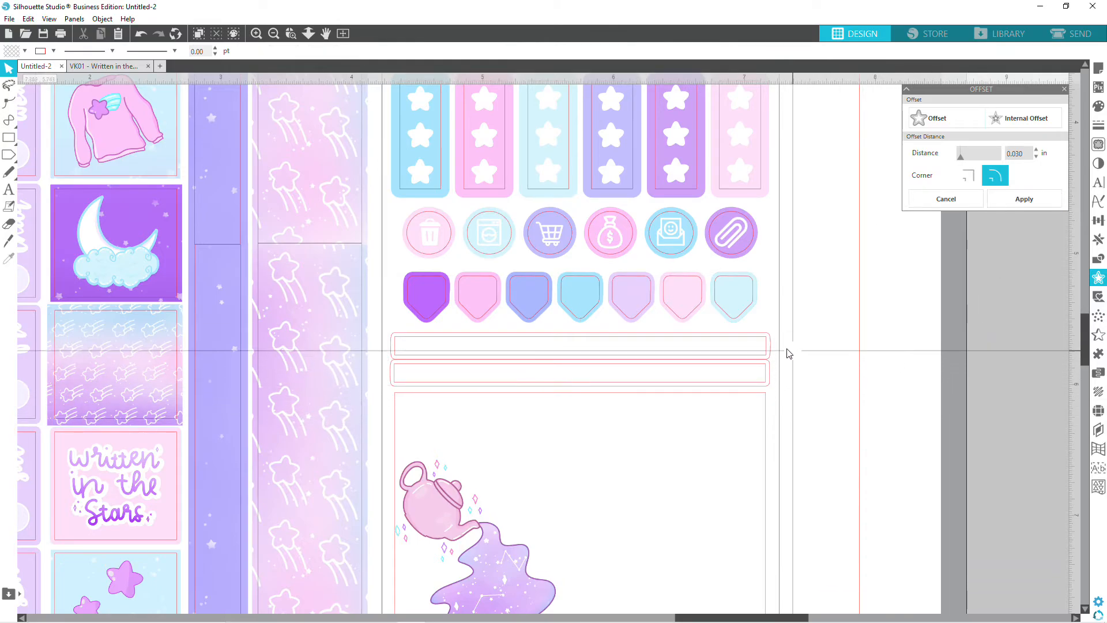
Remove the line colour from the upper strip's offset shape and fill it with periwinkle blue.
left_click(773, 352)
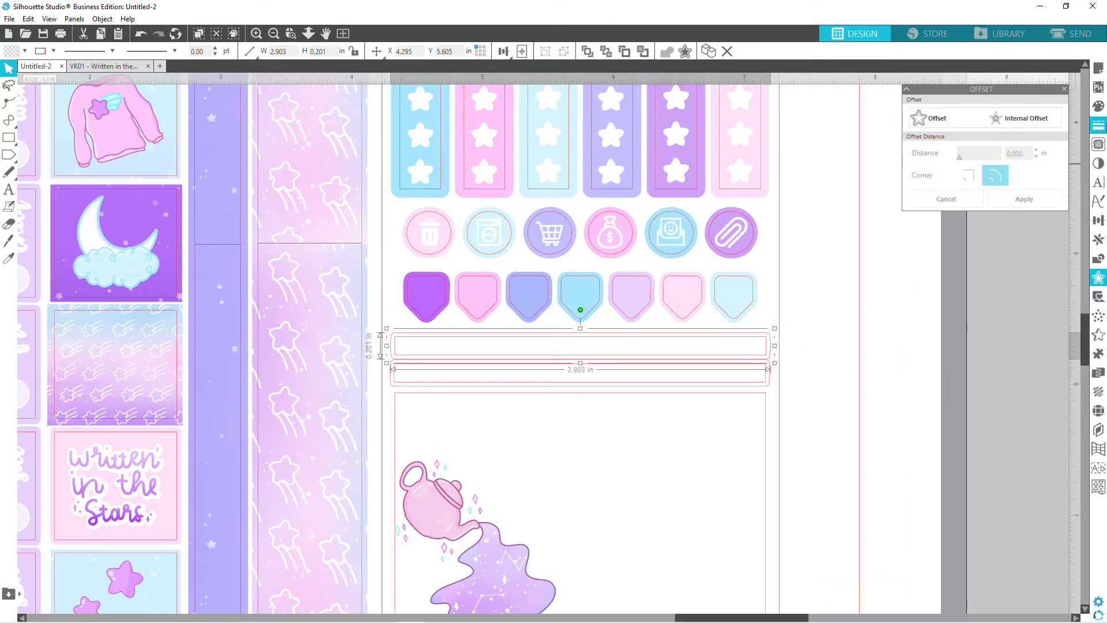
left_click(1098, 124)
left_click(931, 104)
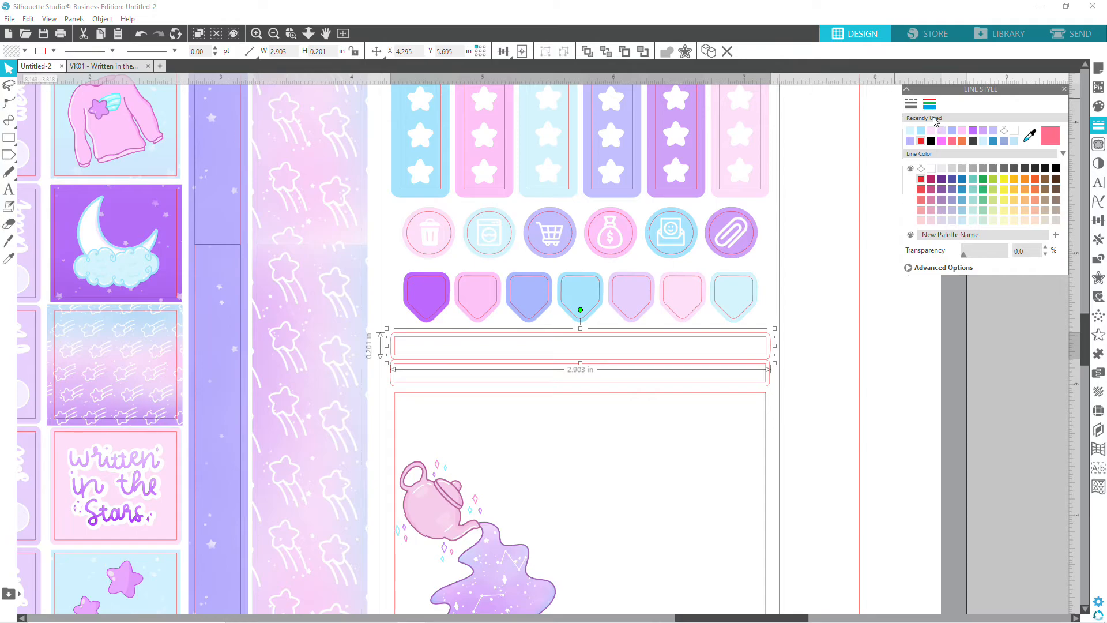
left_click(1098, 105)
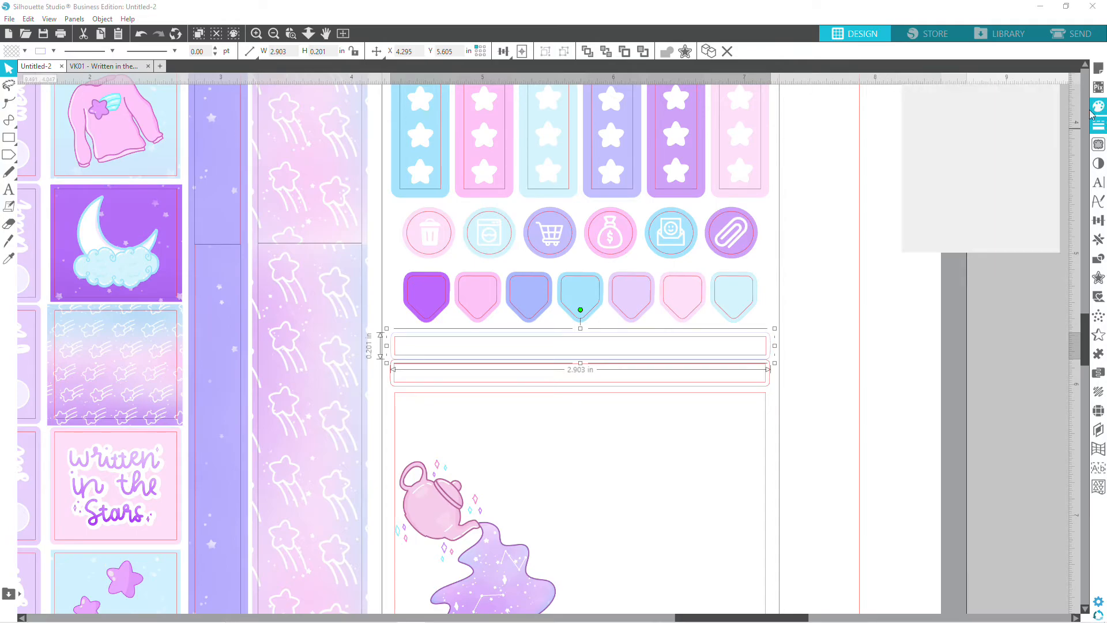
left_click(910, 130)
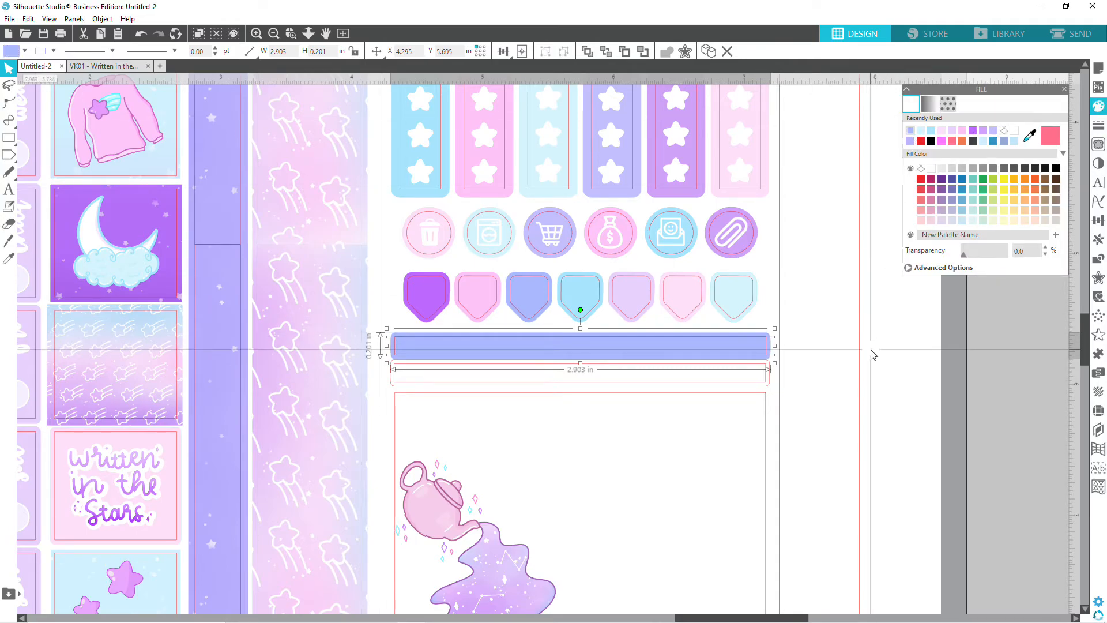
Remove the line colour from the lower strip's offset shape and fill it with light purple.
left_click(768, 381)
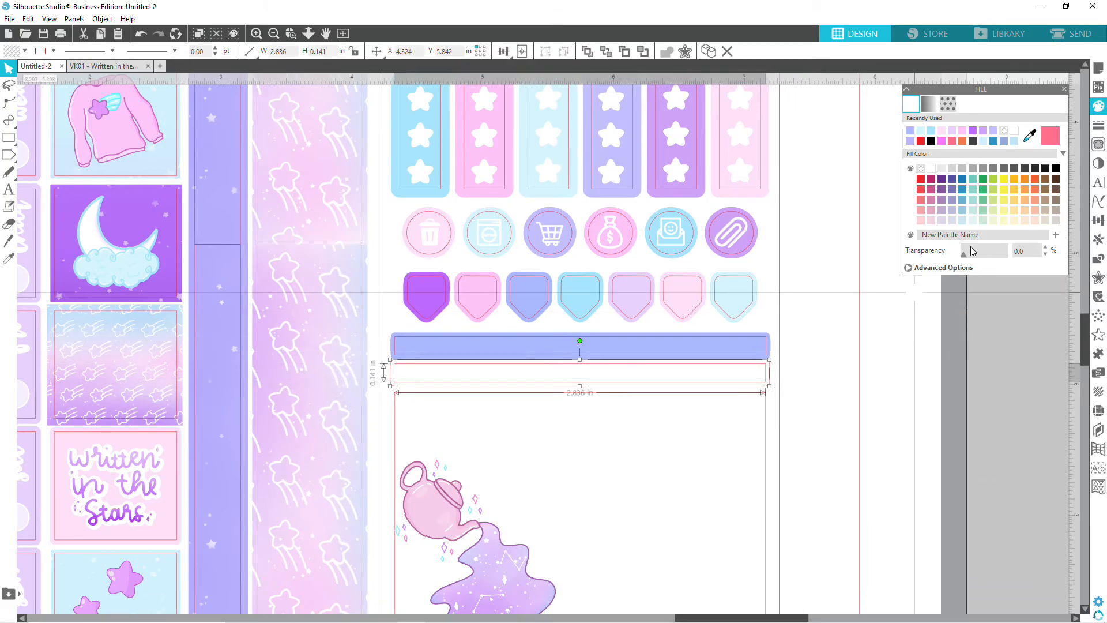
left_click(1098, 124)
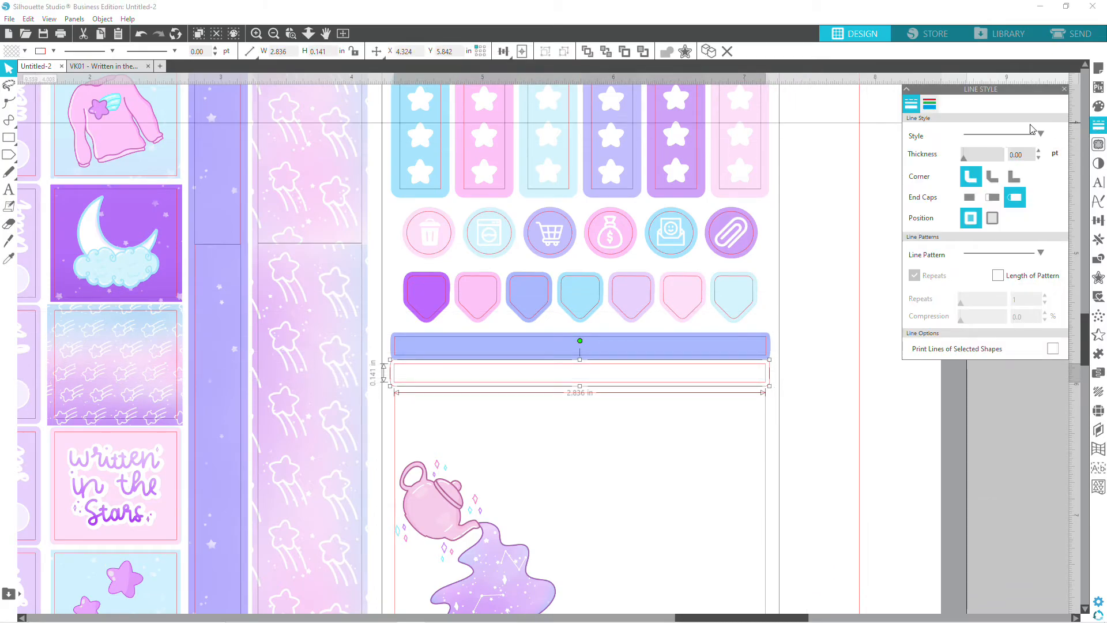
left_click(929, 104)
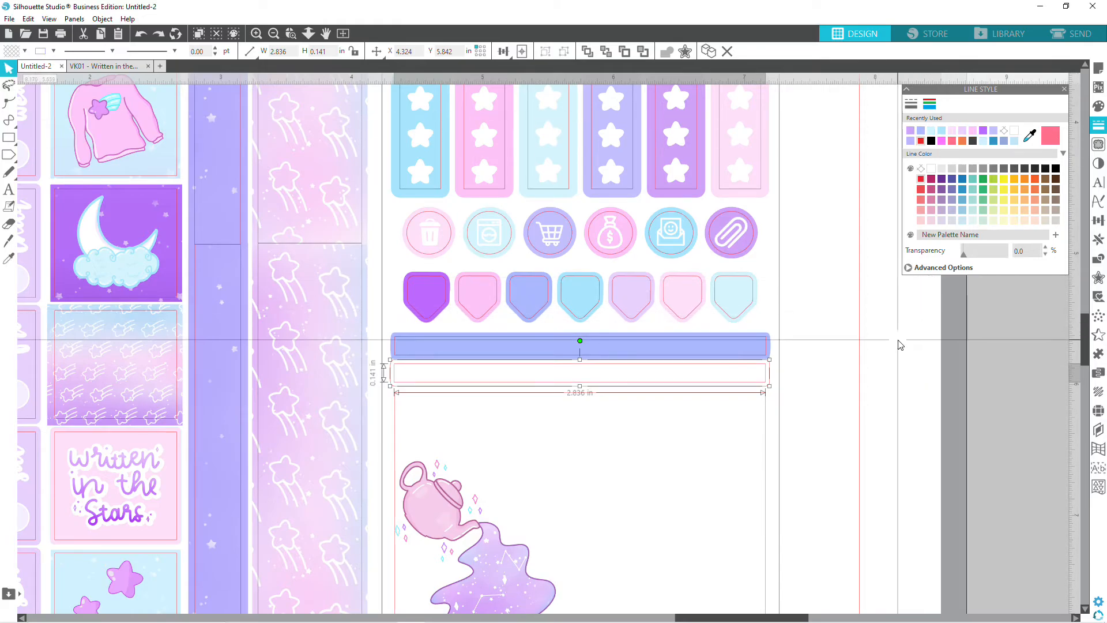
key("Escape")
left_click(769, 392)
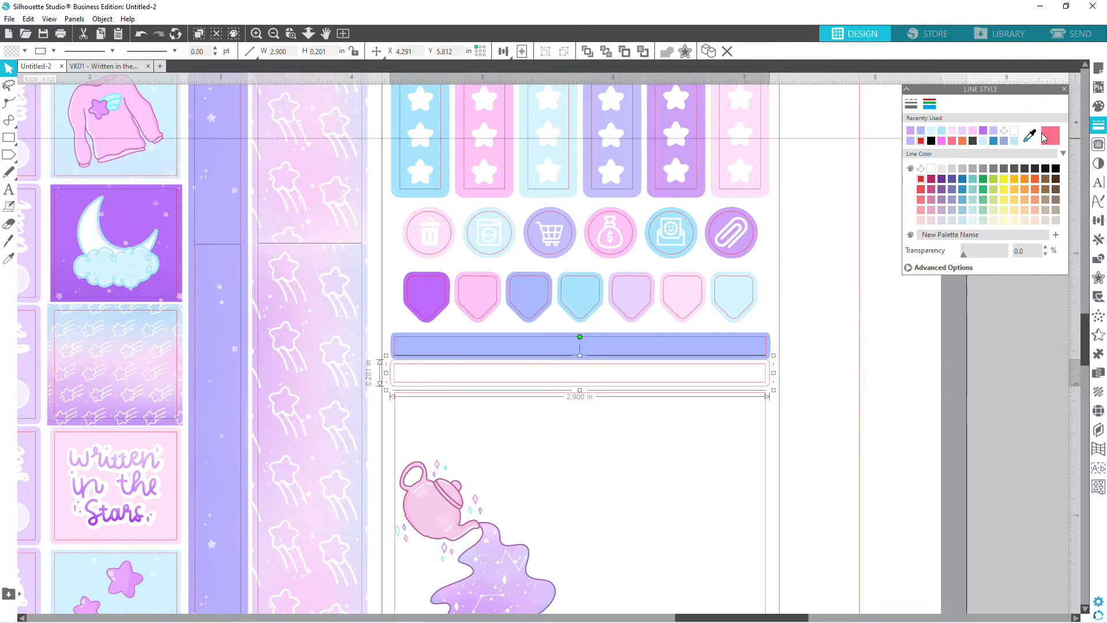
left_click(911, 136)
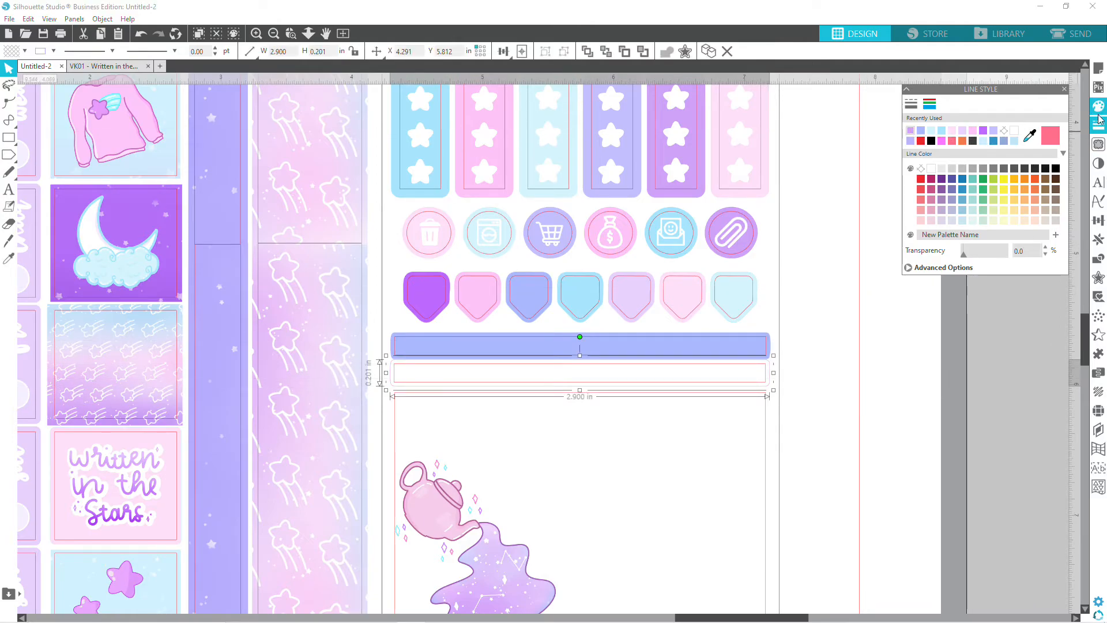
left_click(910, 132)
left_click(856, 355)
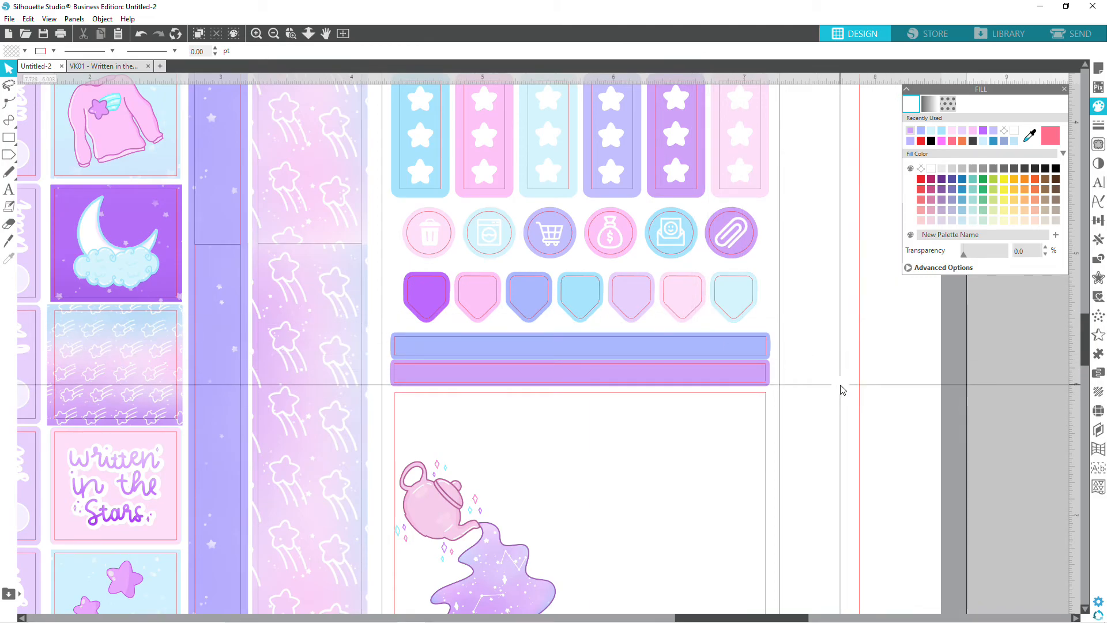
Duplicate the white star from the light blue framed box above the star columns.
left_click(738, 168)
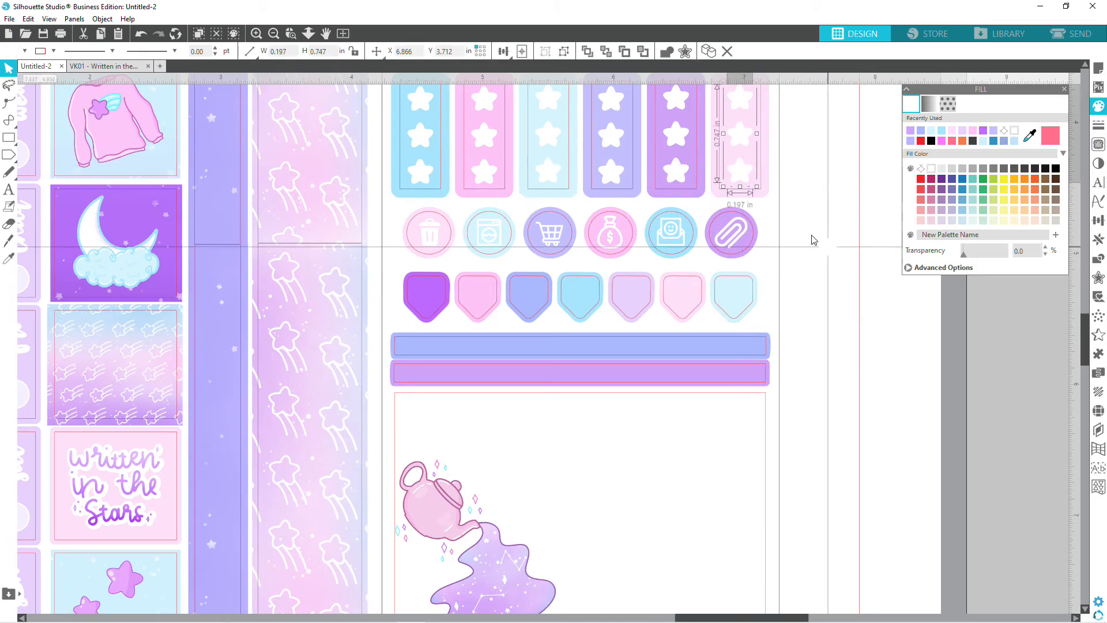
left_click(835, 259)
scroll(832, 257, "up", 5)
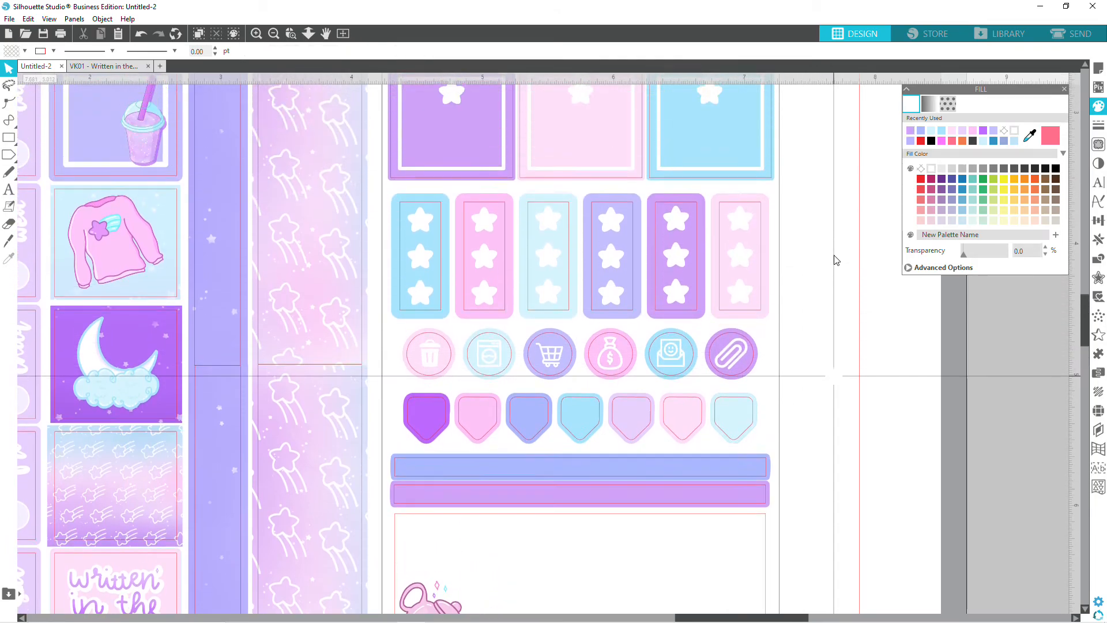
left_click(709, 130)
key("ctrl+c")
key("ctrl+v")
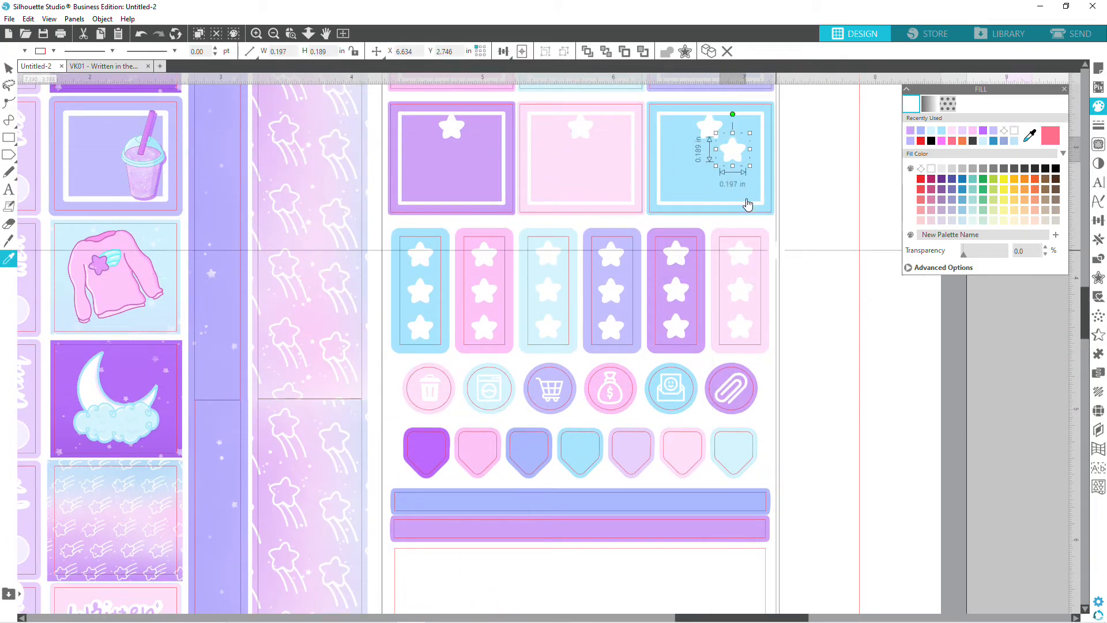
Try placing the star copy, shrunk to about 0.126 by 0.120 in, in the middle of the periwinkle strip.
left_click_drag(739, 158, 581, 395)
scroll(837, 343, "down", 3)
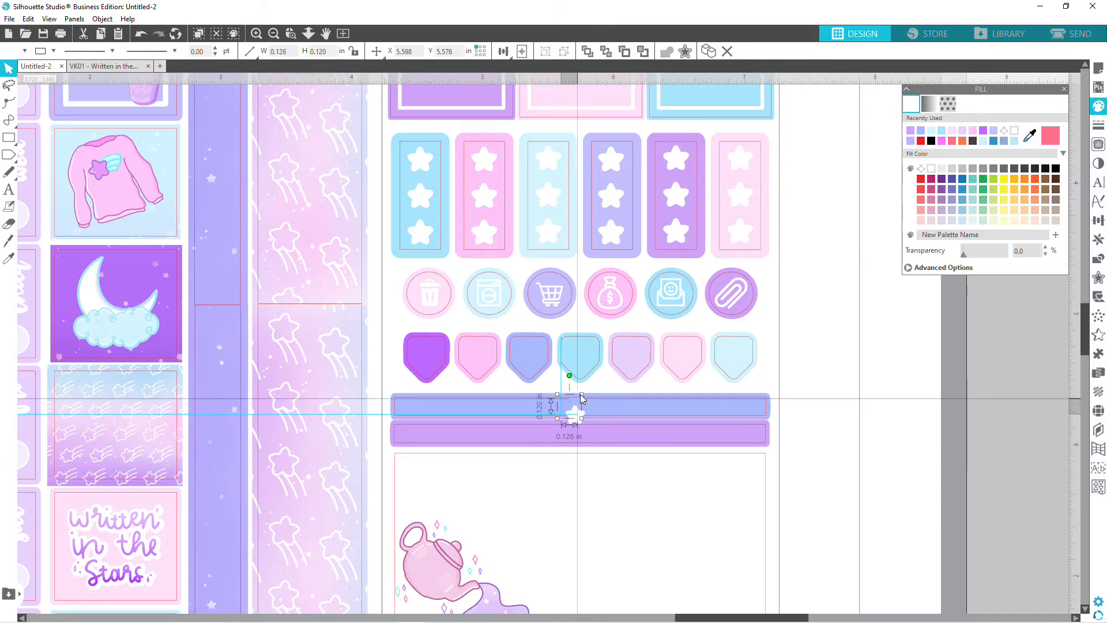
left_click_drag(579, 407, 584, 398)
scroll(796, 412, "down", 1)
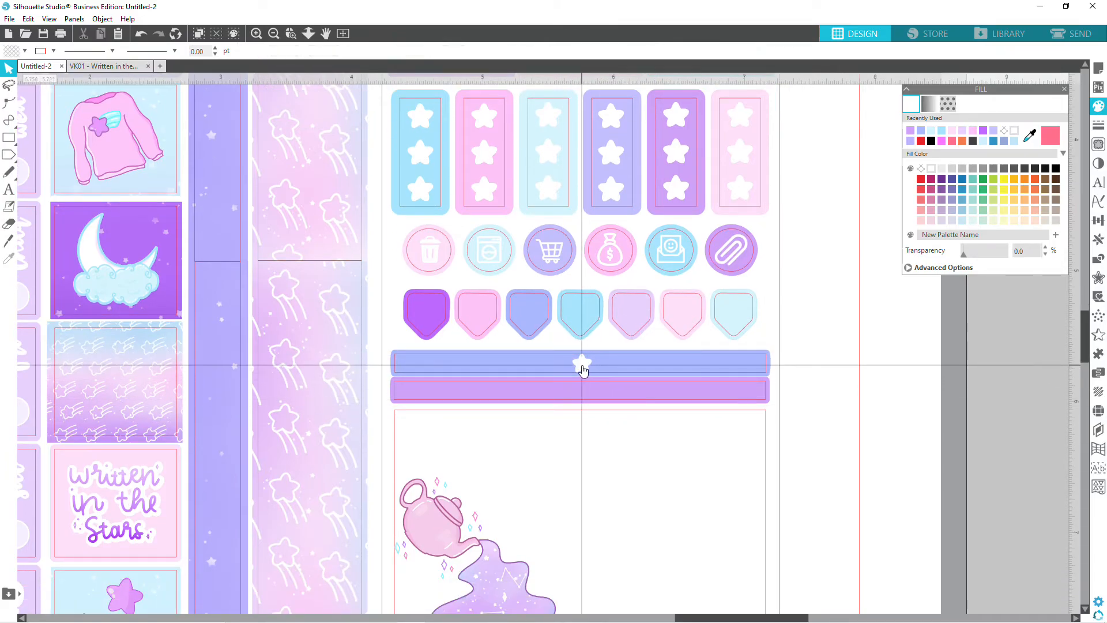
left_click(603, 361)
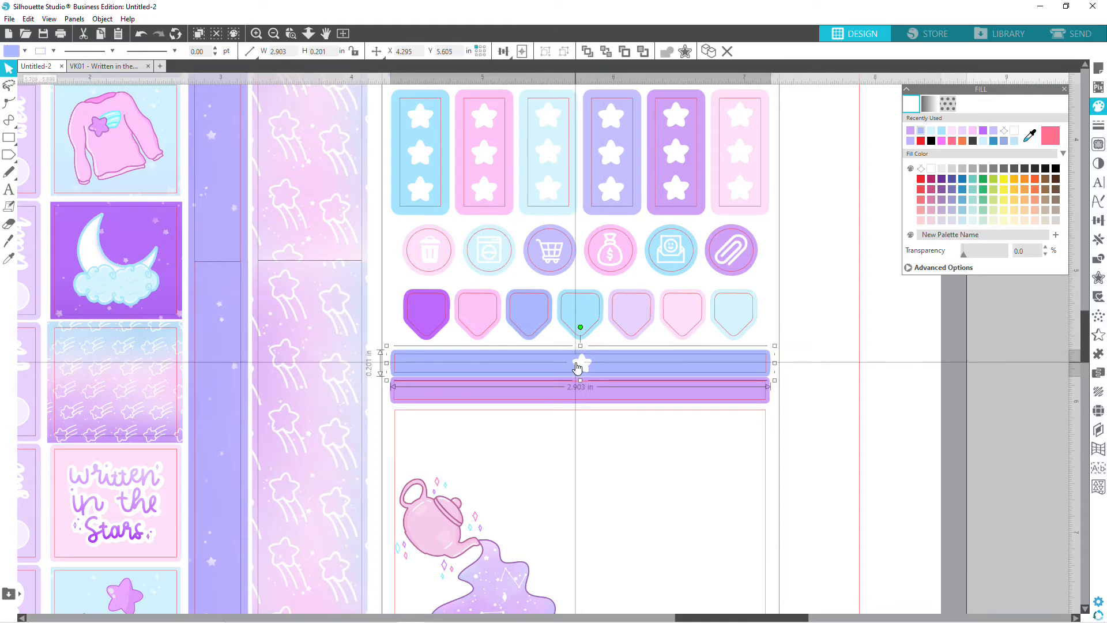
left_click_drag(585, 365, 585, 365)
key("i")
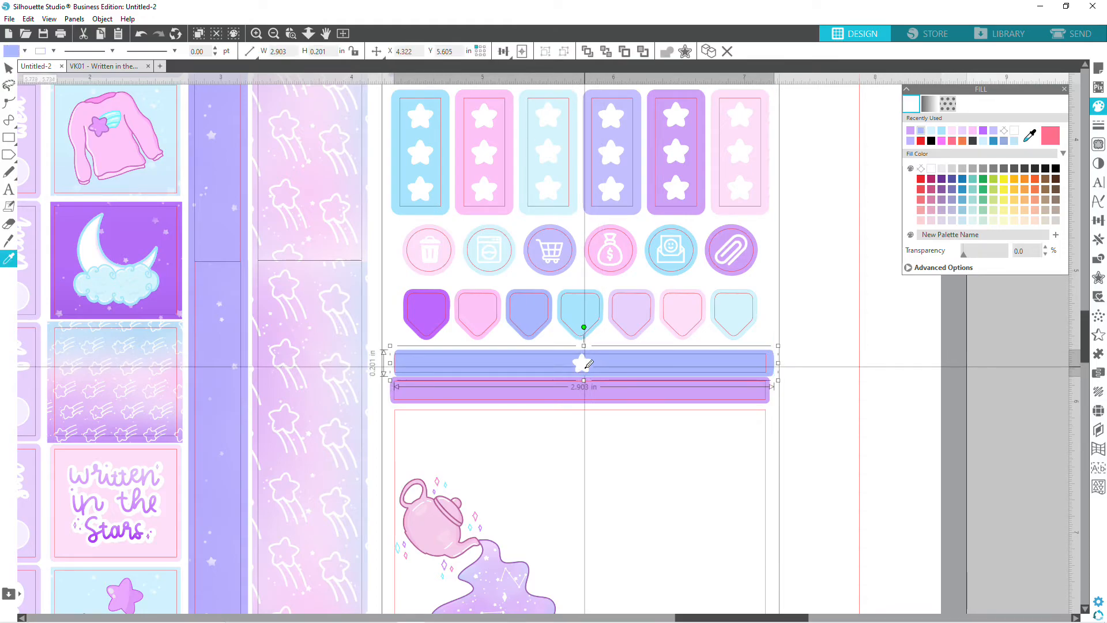
left_click(849, 426)
left_click(584, 363)
left_click(585, 367)
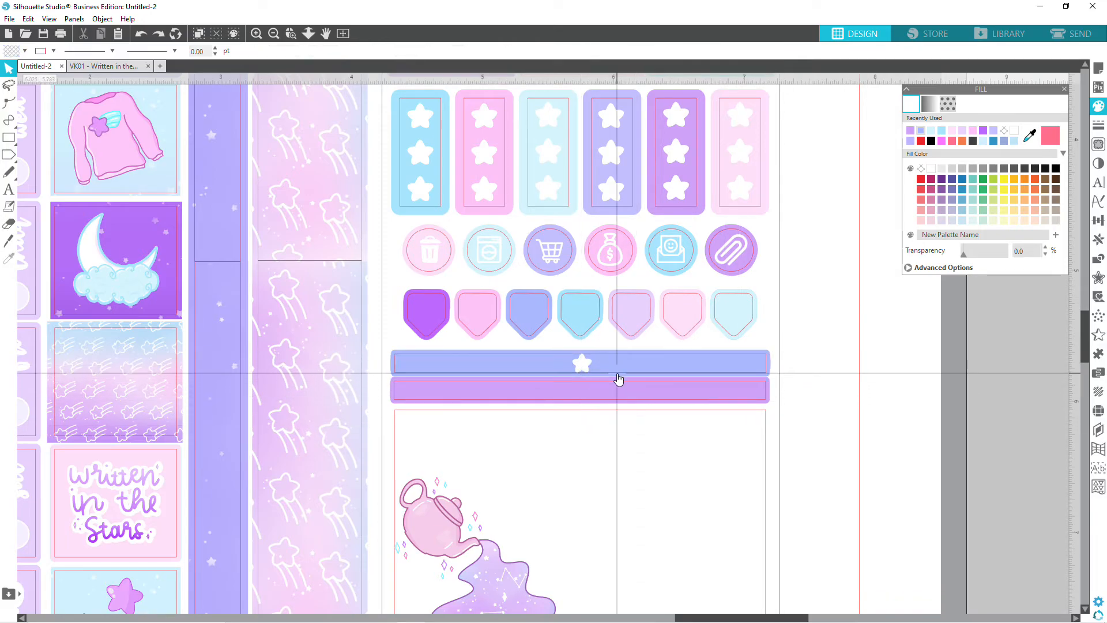
Try the star at about 0.123 by 0.118 in on the periwinkle strip and undo back to the full-size copy.
key("i")
scroll(798, 398, "up", 1)
left_click(574, 409)
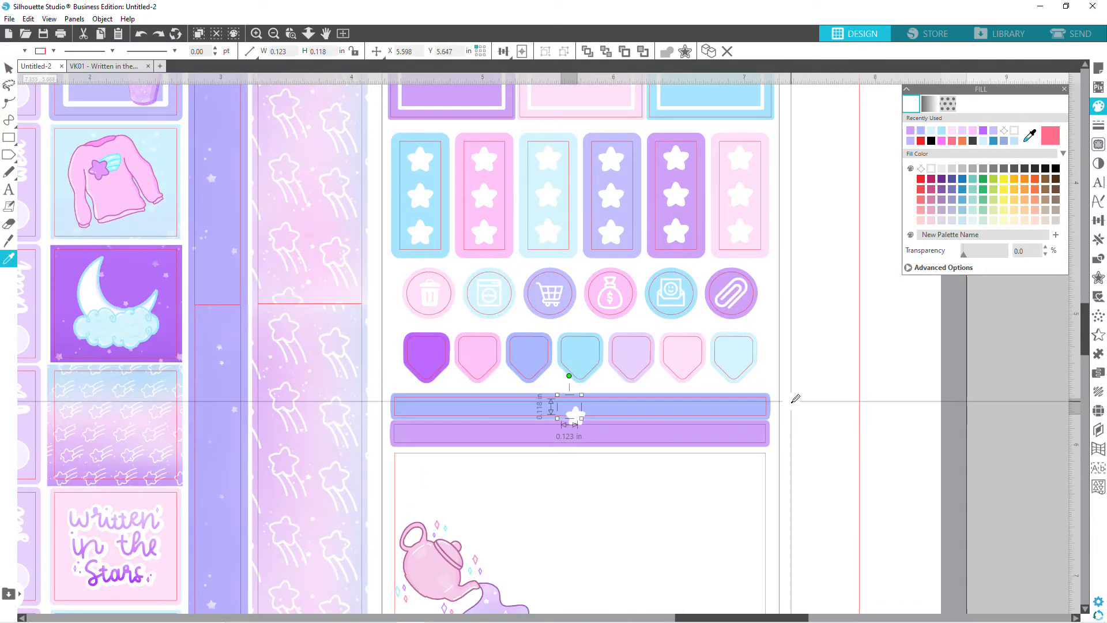
left_click_drag(575, 420, 586, 425)
left_click(812, 437)
key("ctrl+z")
key("ctrl+z")
key("ctrl+z")
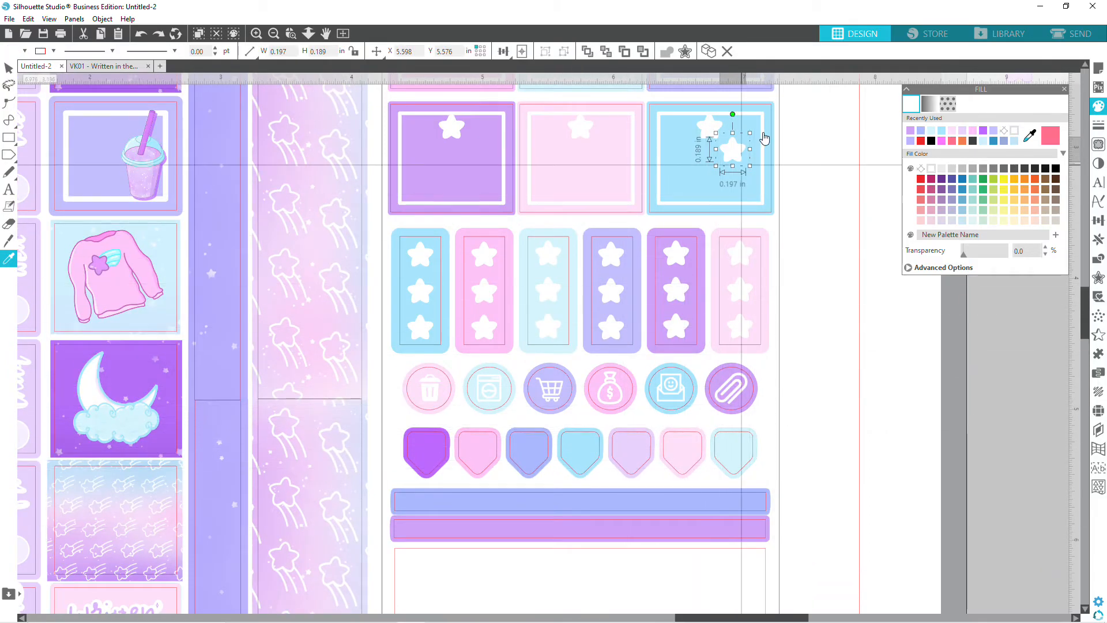
Shrink the star copy to about 0.081 by 0.077 in and centre it on the periwinkle strip.
left_click_drag(730, 150, 580, 433)
scroll(830, 378, "down", 3)
scroll(833, 381, "down", 1)
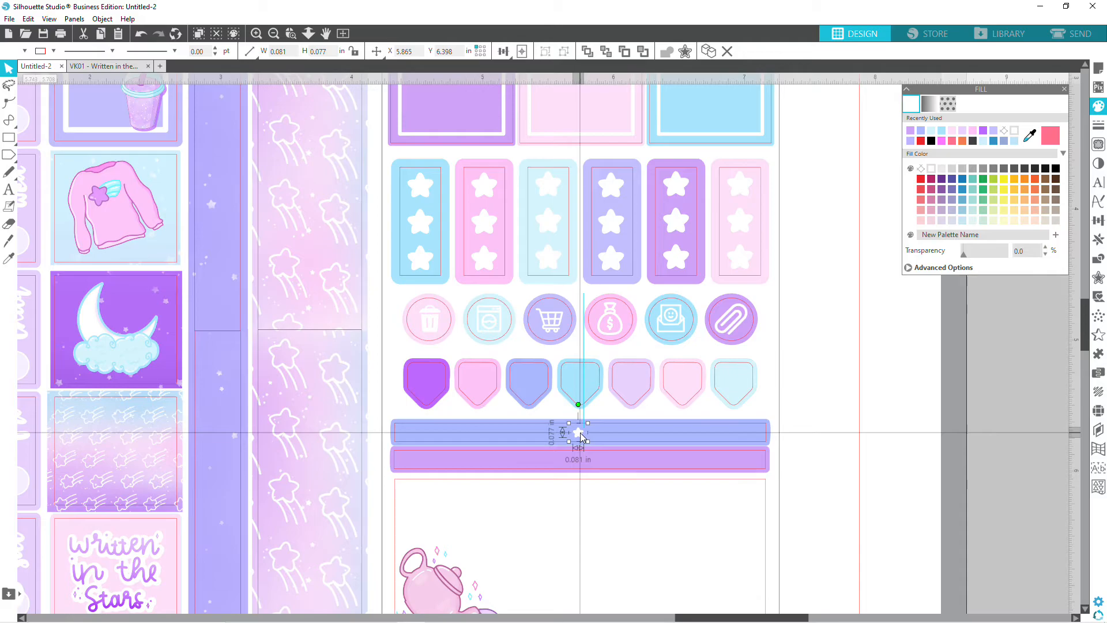
left_click(856, 461)
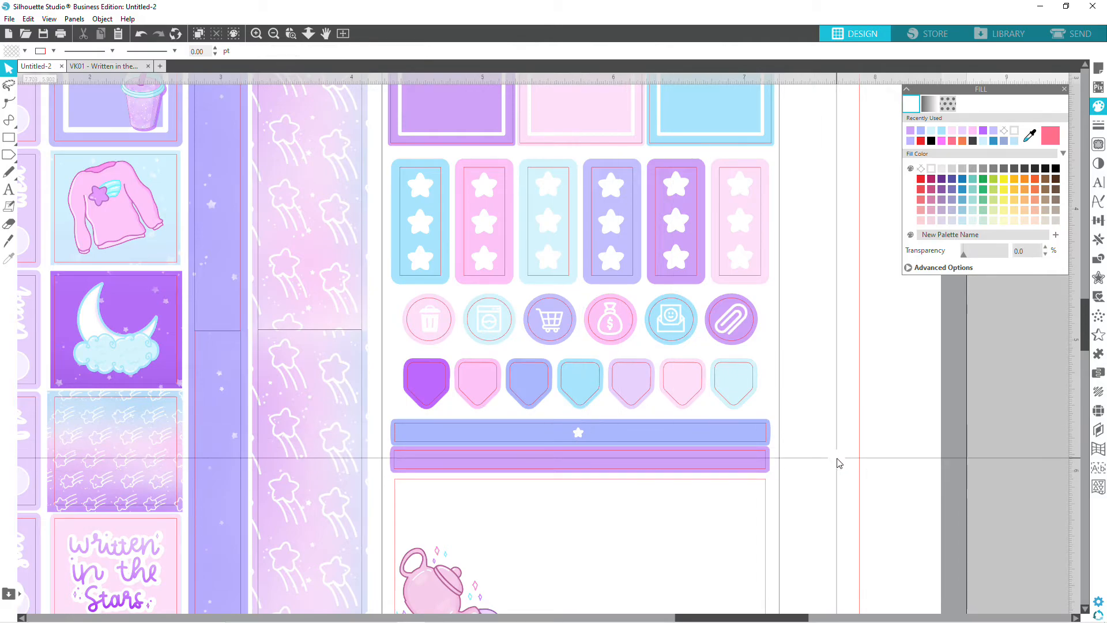
Duplicate the small white star and place the copy in the middle of the light purple strip.
scroll(614, 555, "down", 3)
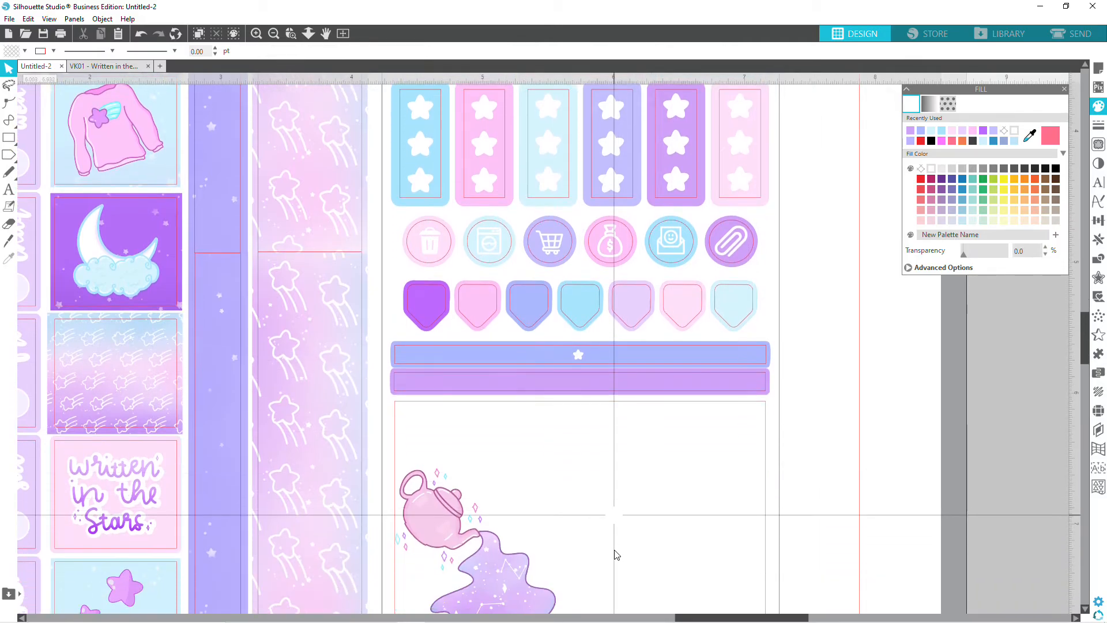
left_click_drag(653, 448, 581, 369)
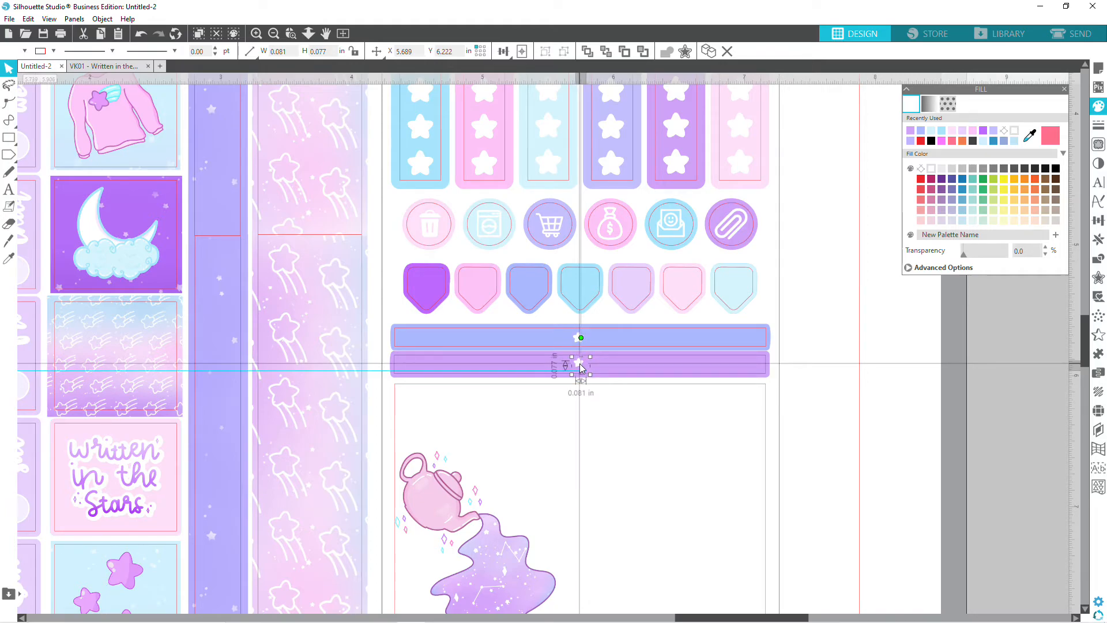
left_click_drag(581, 368, 582, 369)
left_click(825, 427)
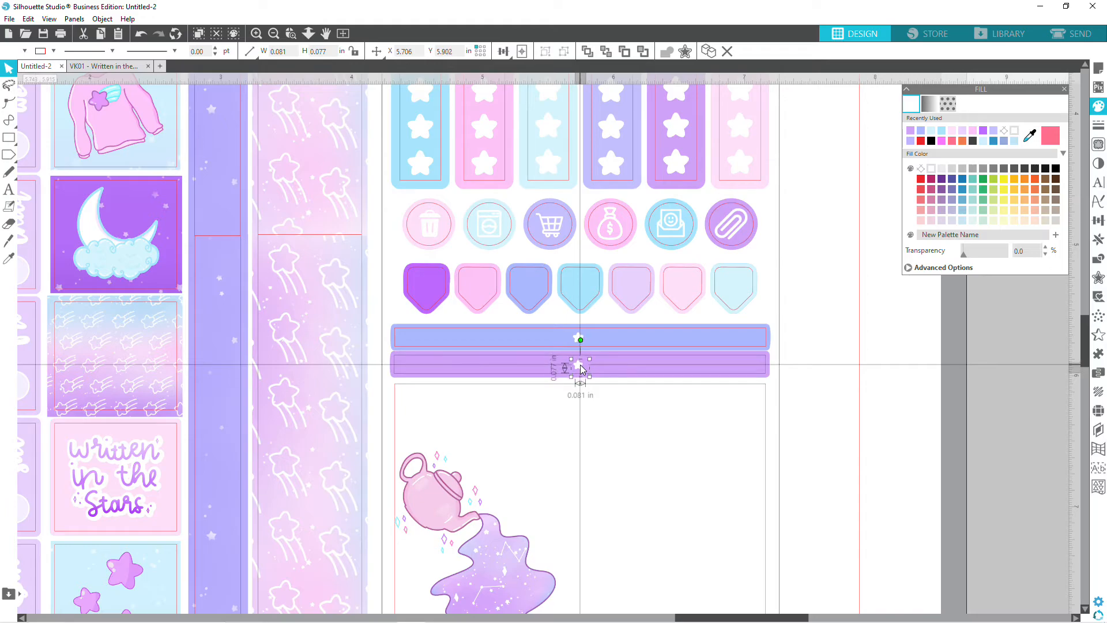
Reposition the purple strip's star so it sits vertically centred in the strip, directly beneath the upper star.
left_click_drag(582, 369, 580, 366)
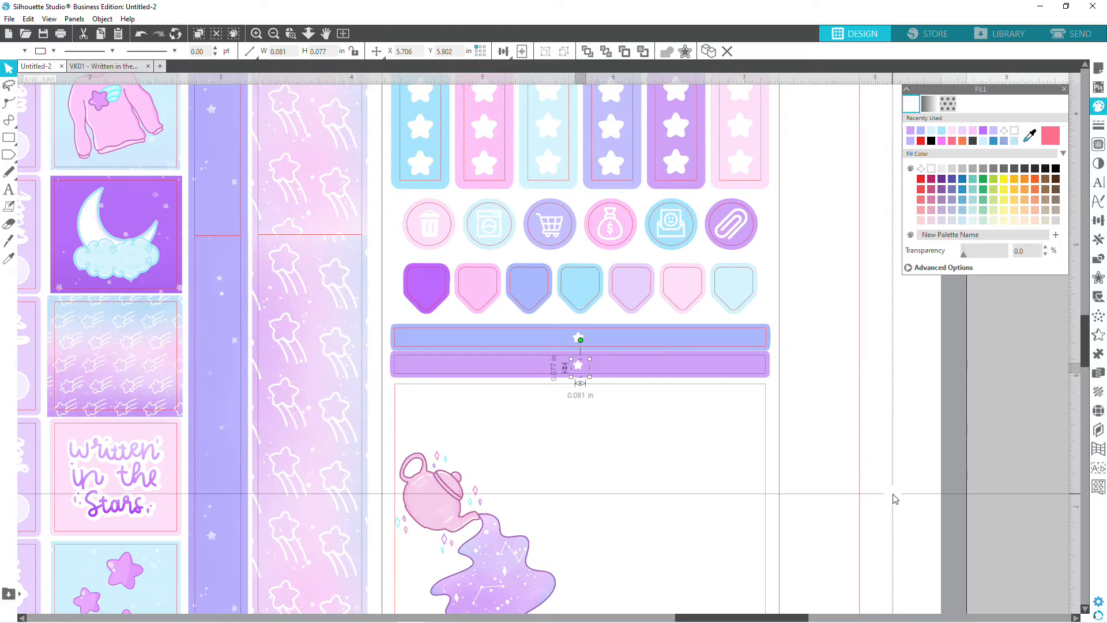
left_click(842, 467)
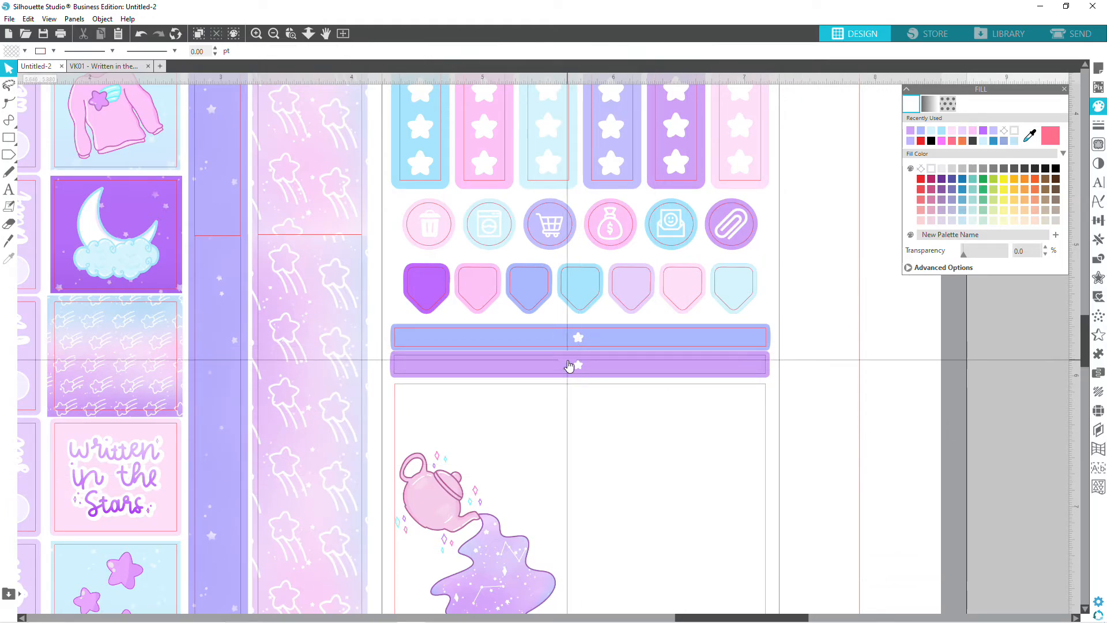
left_click_drag(578, 364, 580, 342)
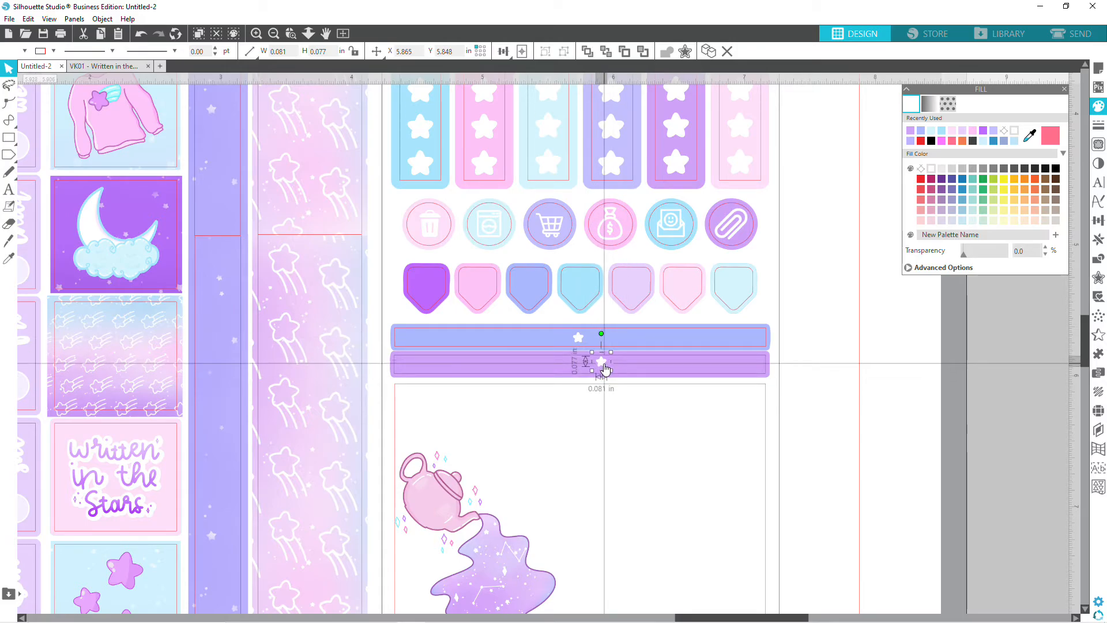
left_click_drag(604, 368, 581, 372)
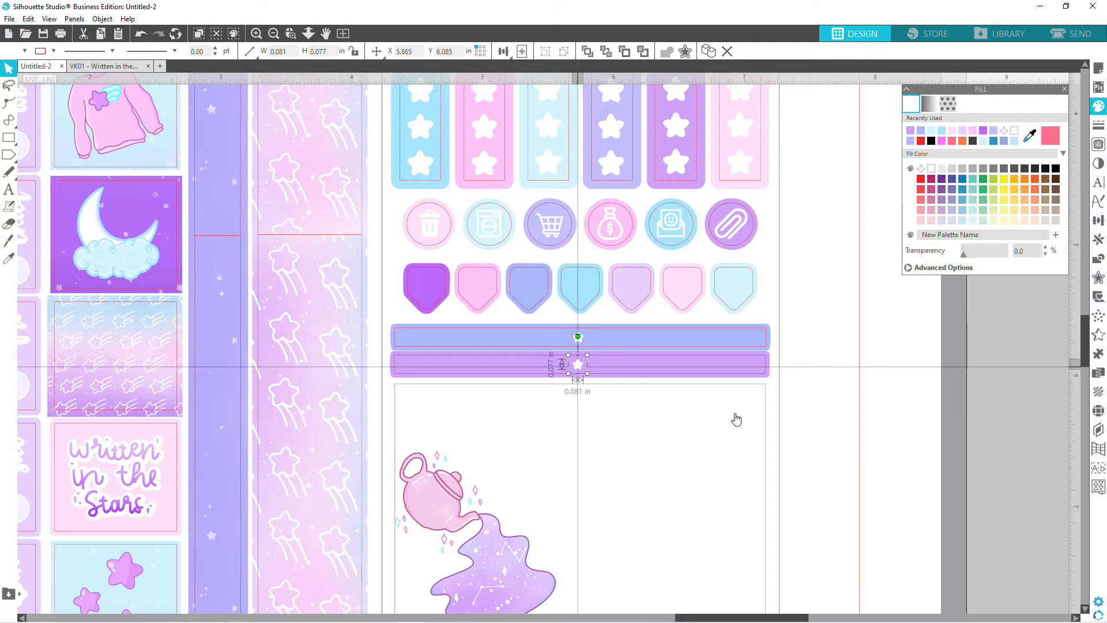
left_click(820, 434)
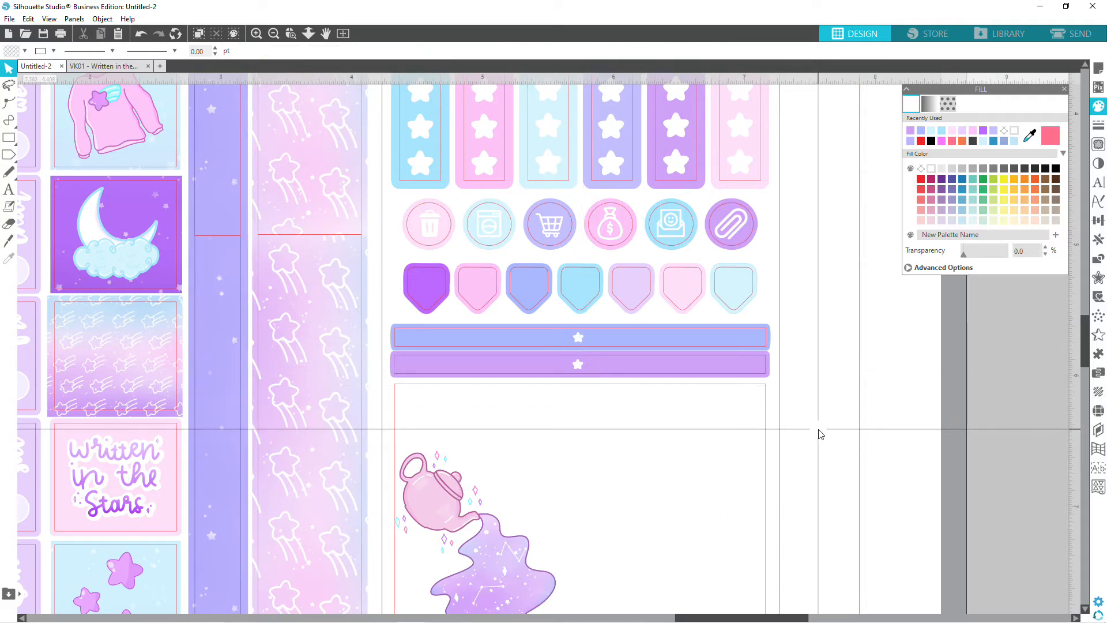
left_click(581, 369)
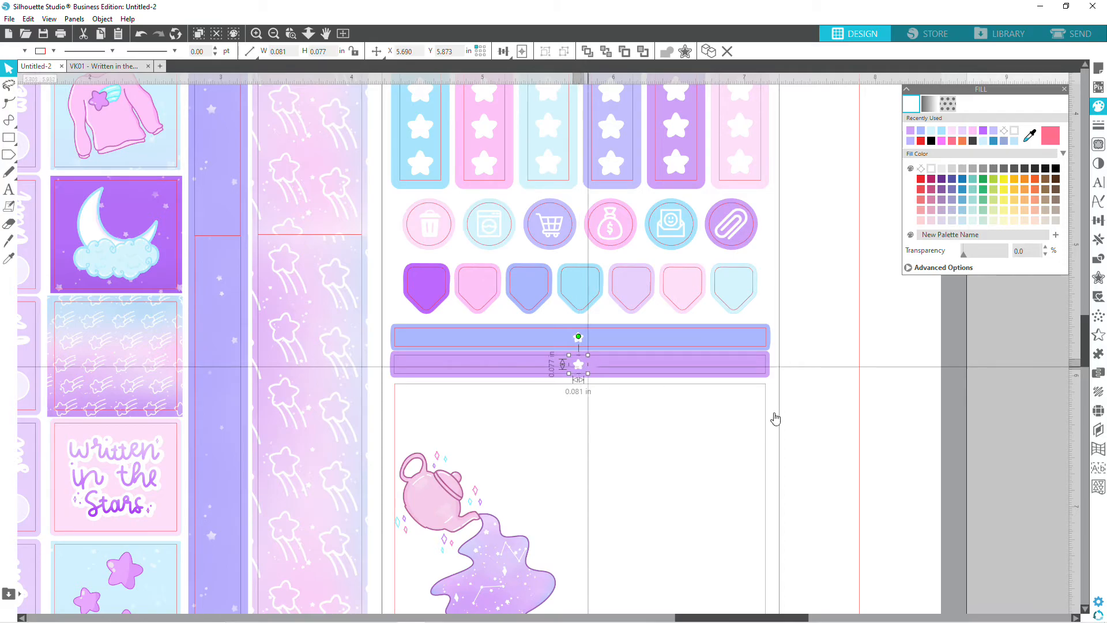
left_click(825, 425)
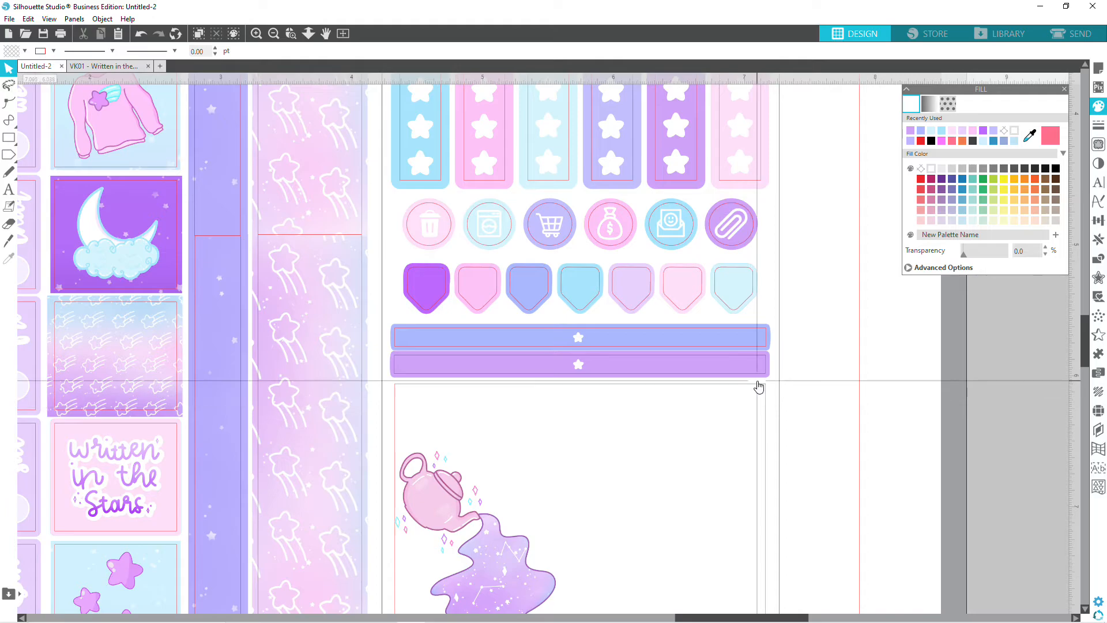
Draw a thin horizontal line about 1.92 in long in the blank area beside the pentagon row and strips.
scroll(839, 406, "up", 1)
scroll(837, 401, "up", 2)
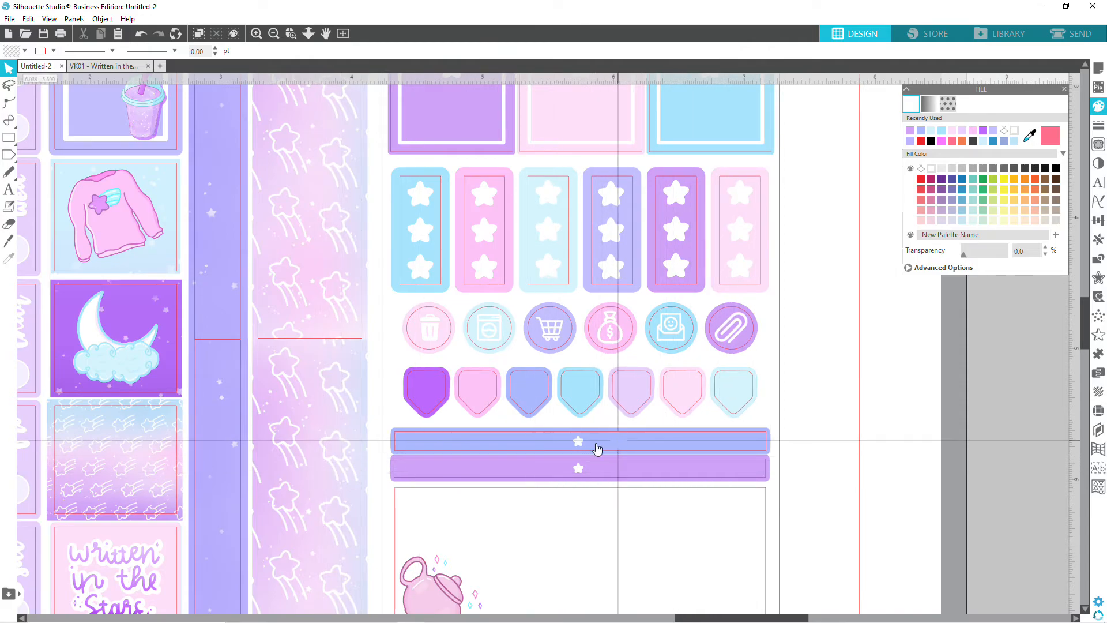
left_click(8, 156)
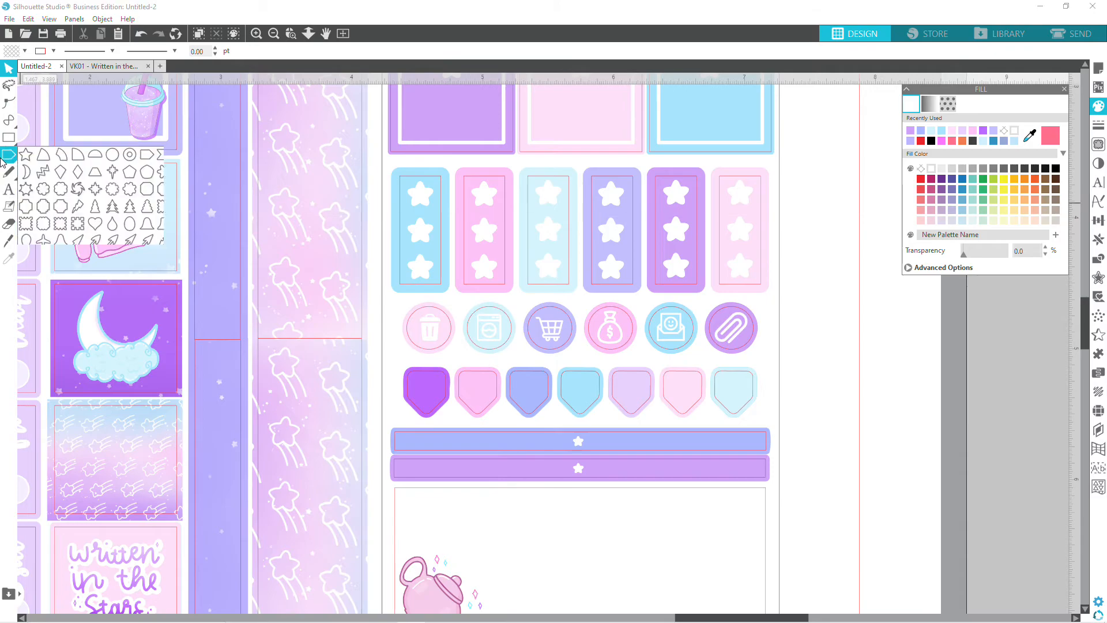
left_click(9, 120)
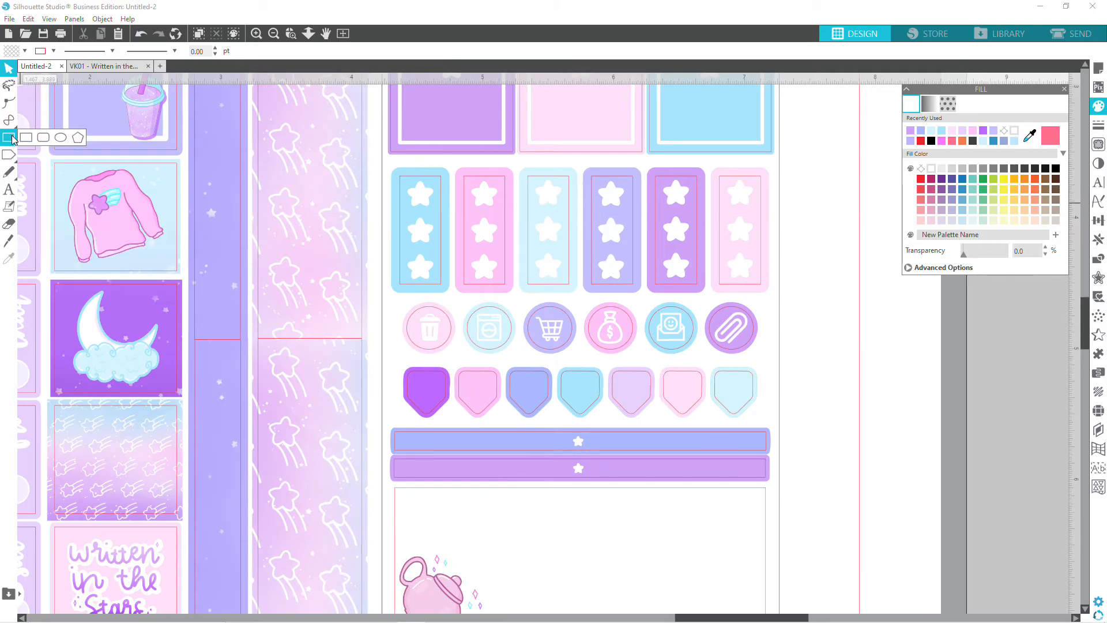
left_click_drag(808, 344, 989, 409)
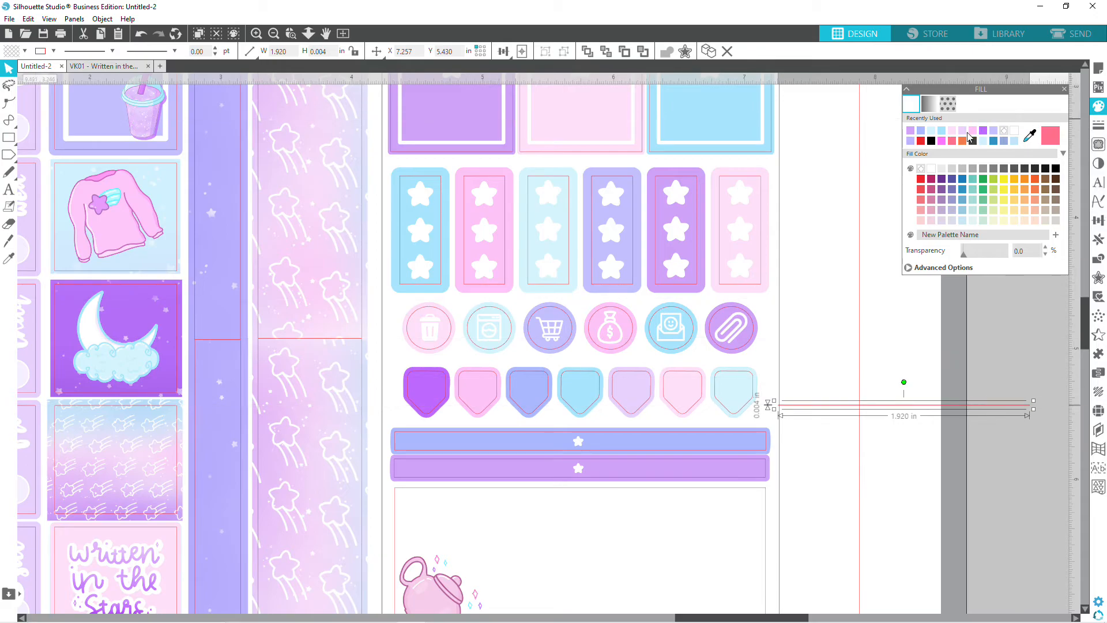
Colour the new horizontal line white and set its thickness to 1.50 pt.
left_click(1093, 126)
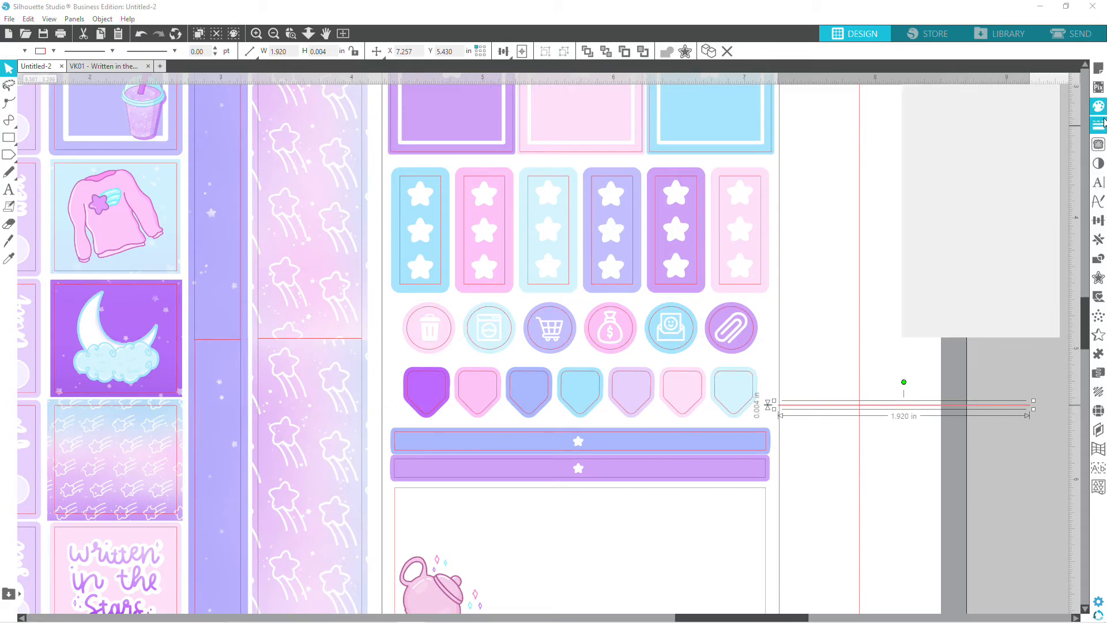
left_click(929, 106)
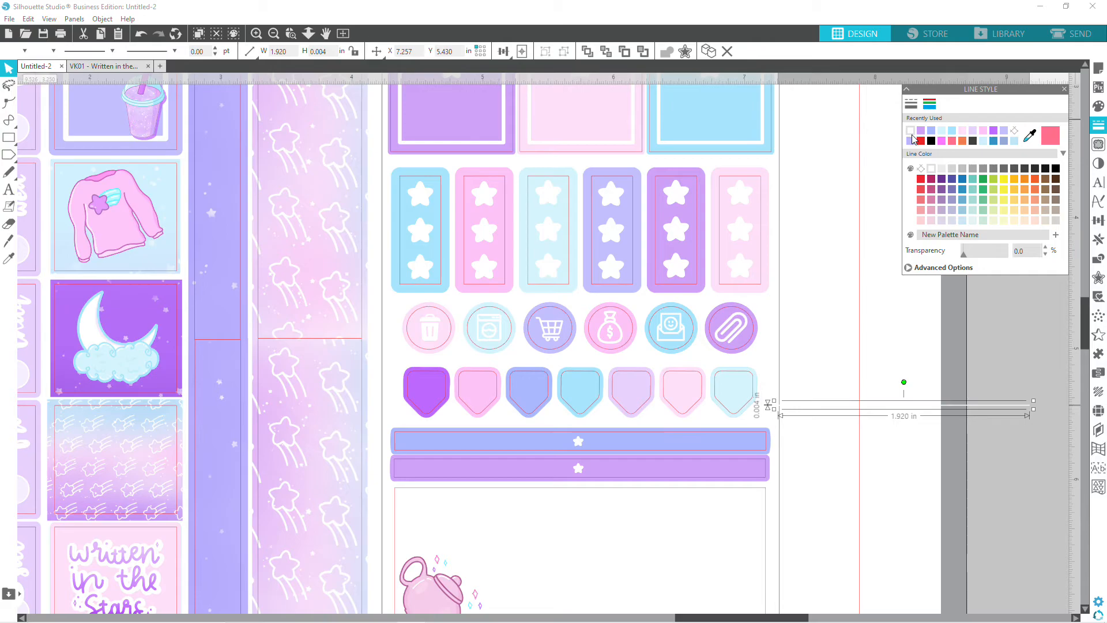
left_click(910, 105)
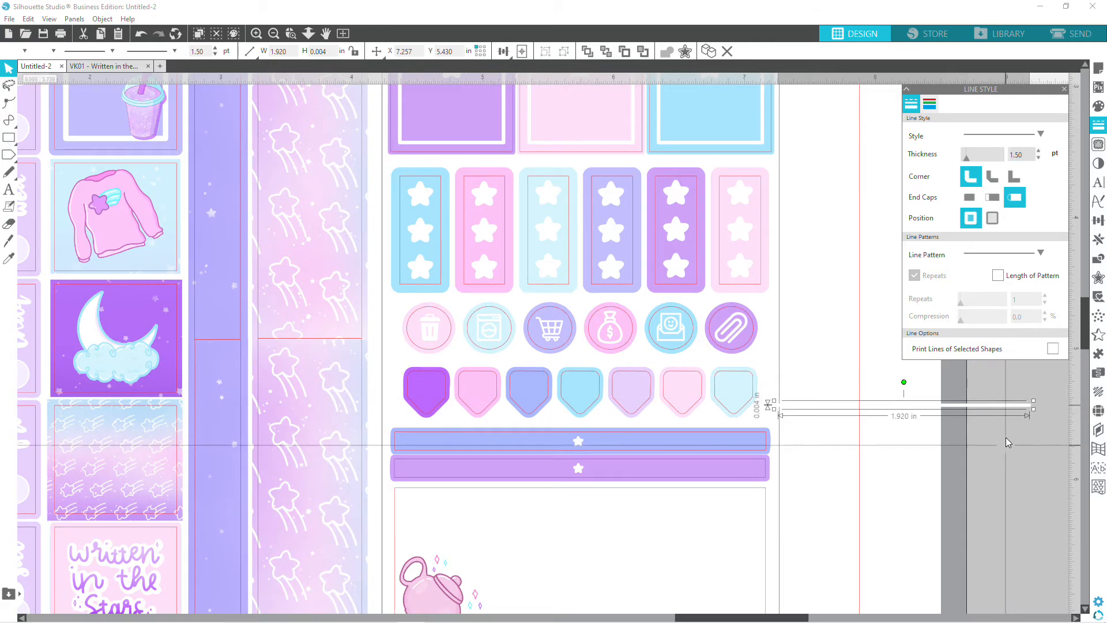
Move the white line onto the purple strip and shorten it to about 1.27 in, spanning from the star to the strip's right end.
left_click_drag(993, 406, 690, 446)
left_click(853, 455)
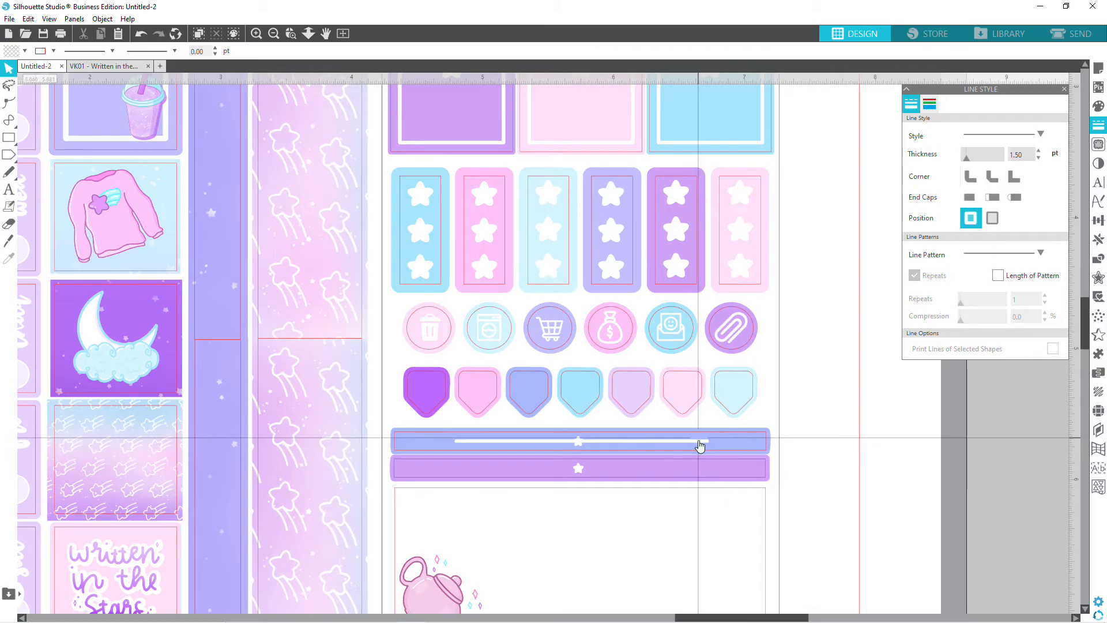
left_click_drag(698, 447, 749, 473)
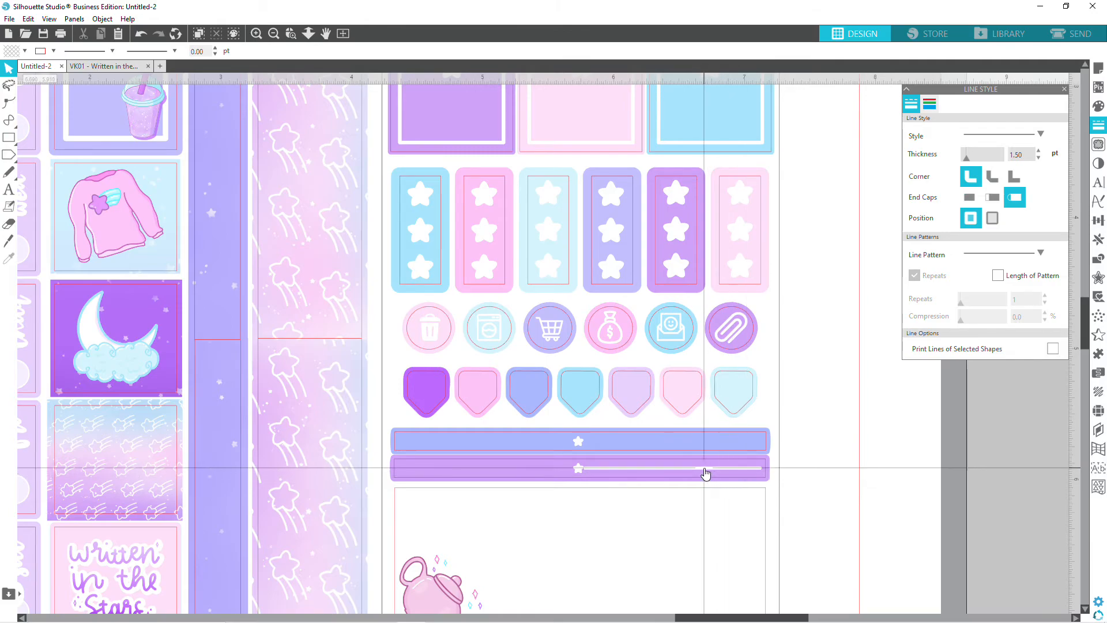
left_click_drag(581, 468, 590, 468)
left_click(825, 497)
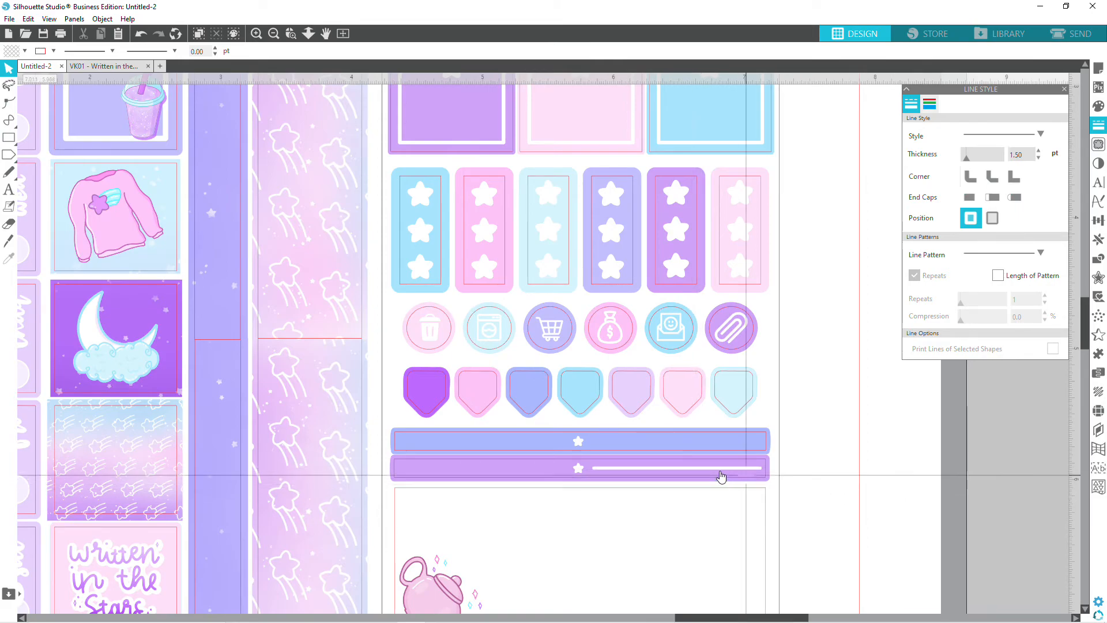
Duplicate the white line to the left of the purple strip's star, about 1.255 in long, and nudge the star between both lines.
left_click(691, 468)
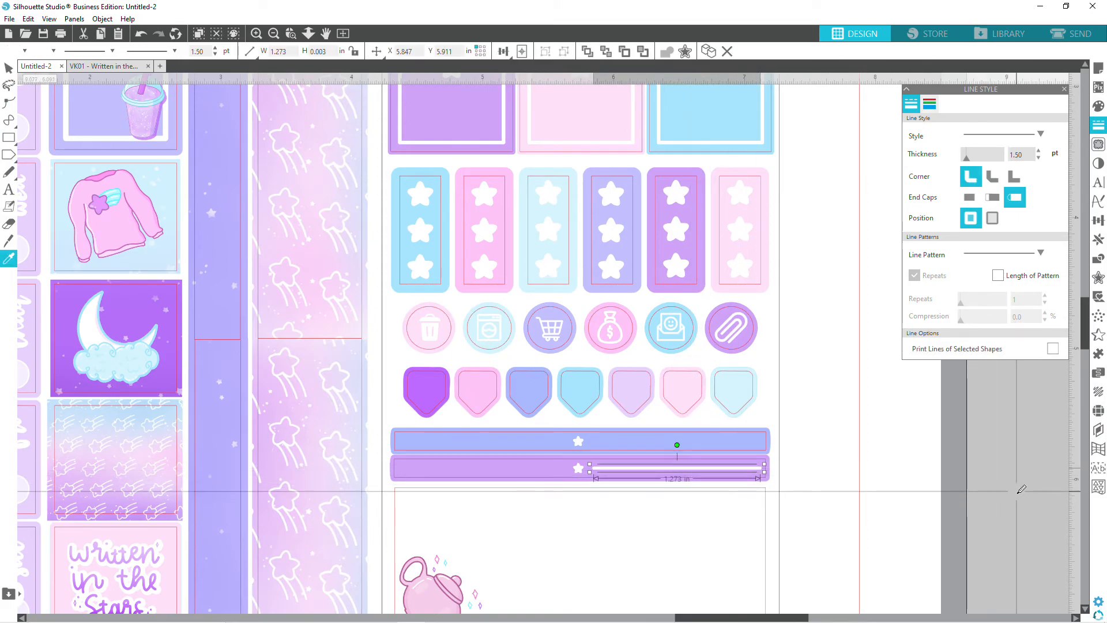
left_click_drag(686, 470, 567, 472)
left_click(831, 513)
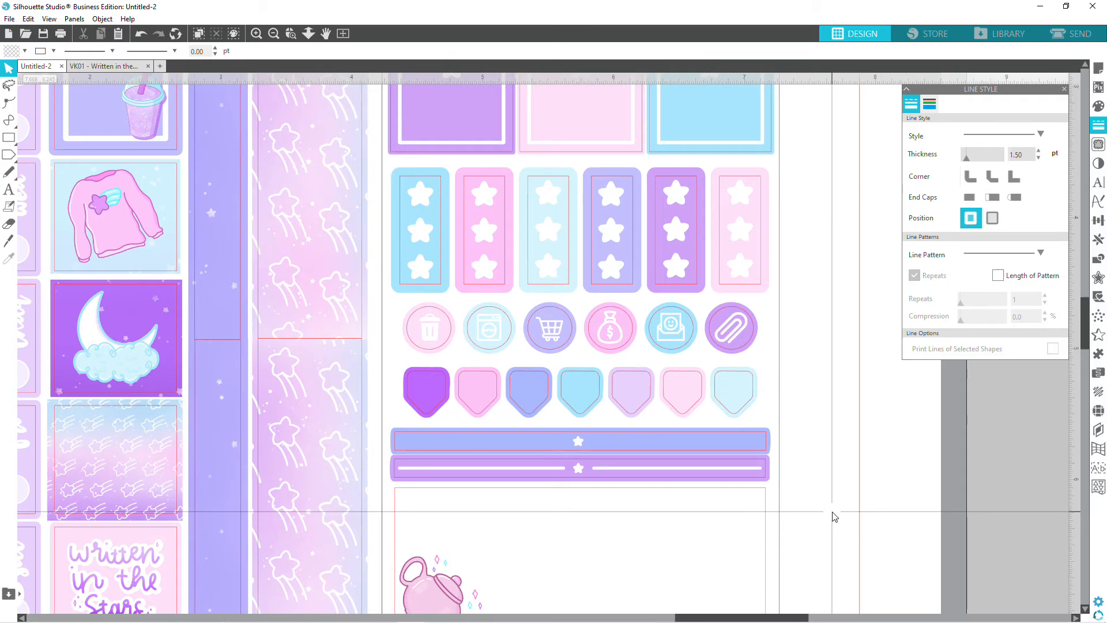
left_click(580, 471)
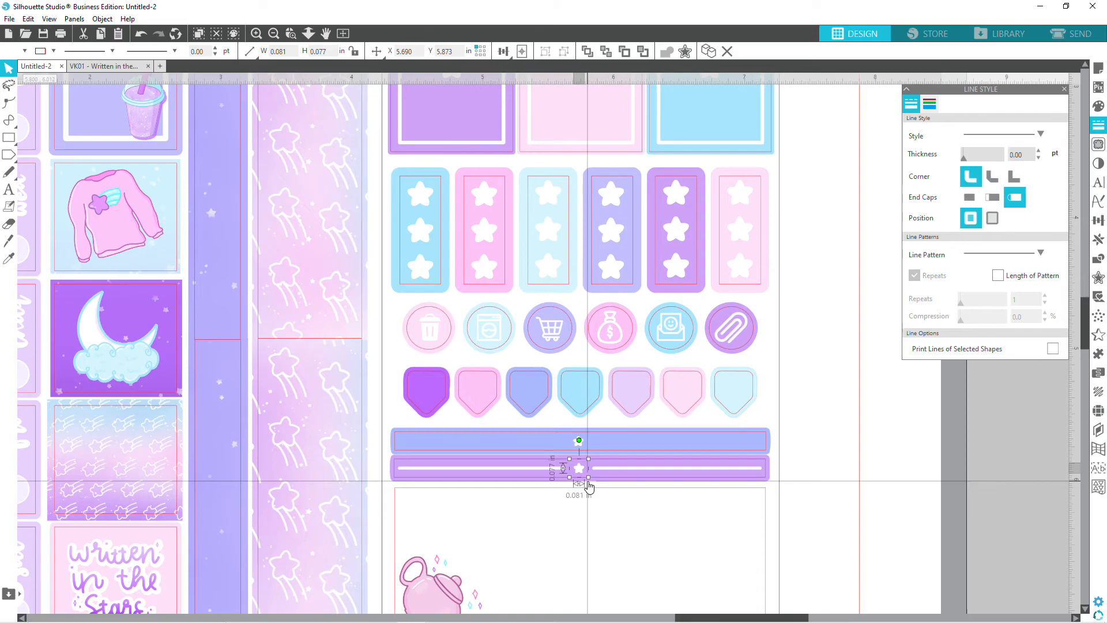
left_click(837, 497)
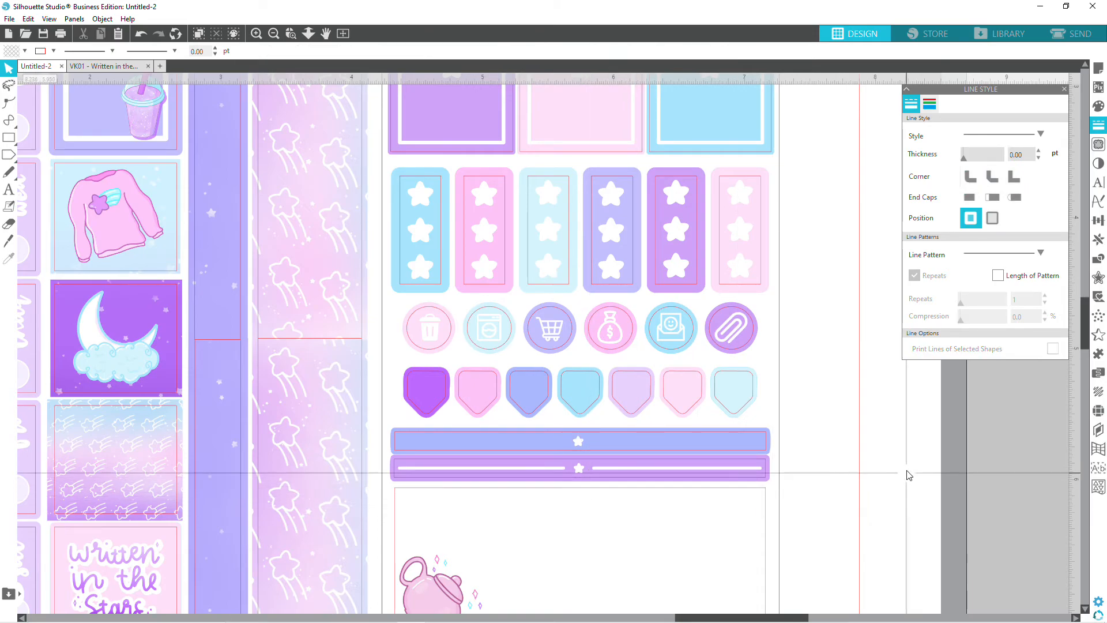
Copy both white lines from the purple strip onto the periwinkle strip, one on each side of its star.
left_click(638, 469)
key("i")
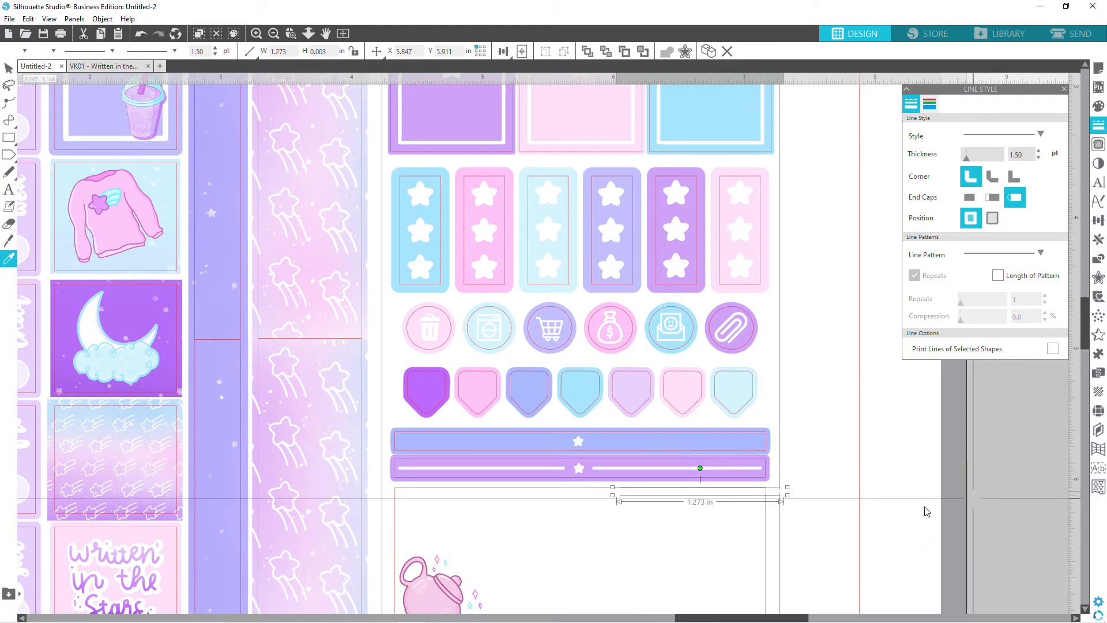
key("v")
left_click_drag(724, 494, 704, 445)
left_click(834, 486)
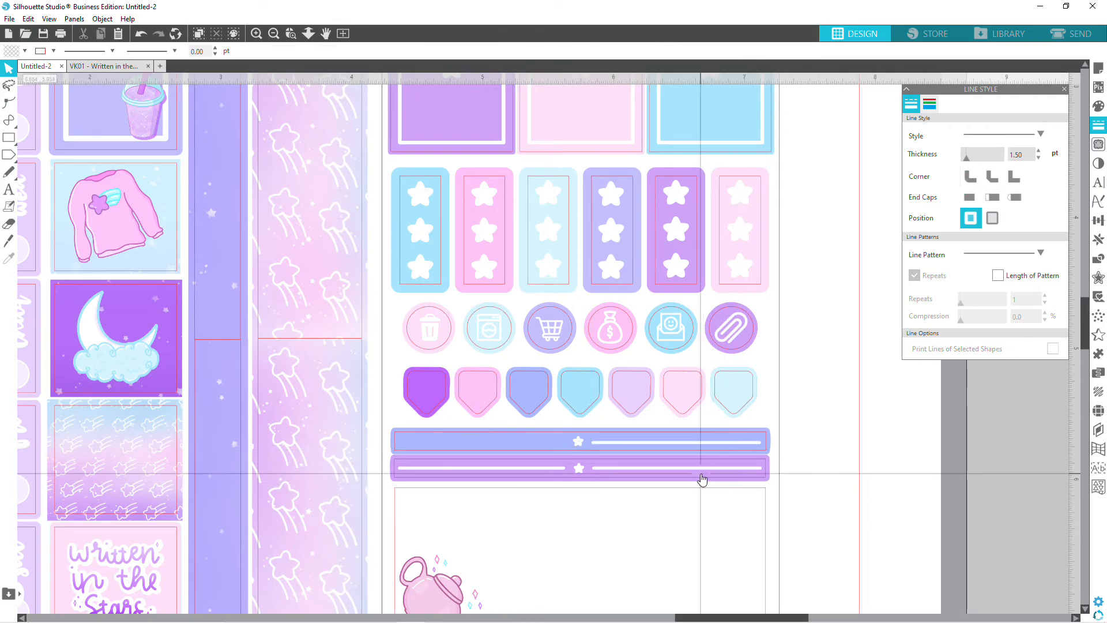
left_click(524, 468)
mouse_move(525, 468)
left_mouse_down()
mouse_move(548, 497)
mouse_move(526, 447)
left_mouse_up()
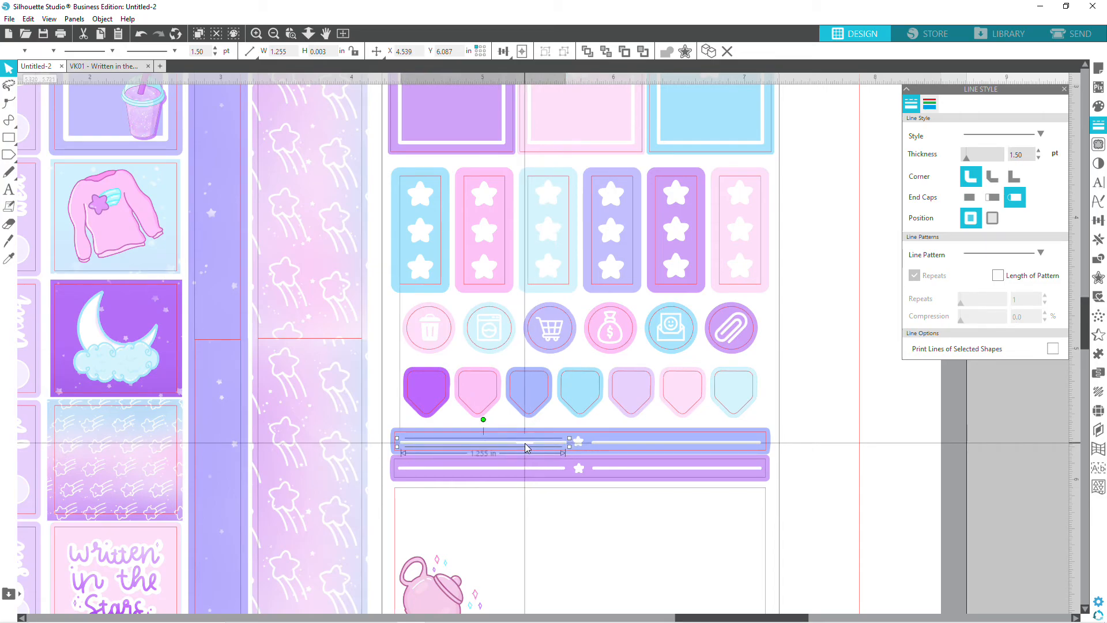
left_click(862, 504)
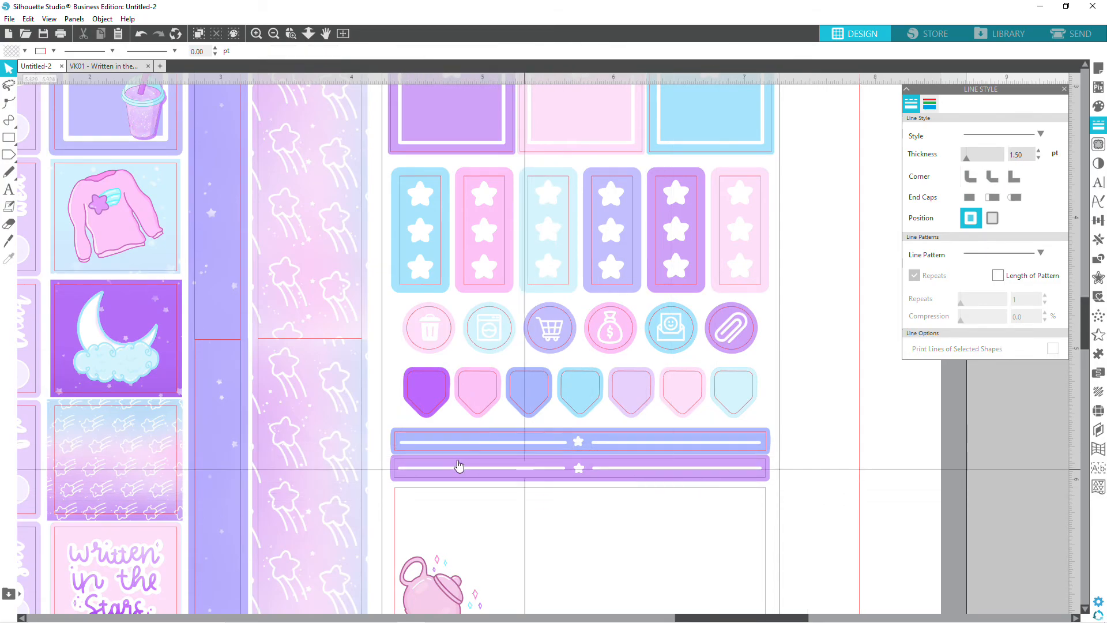
Nudge the periwinkle strip's left line slightly left and up, and shift its star slightly right to even out the spacing.
left_click(445, 444)
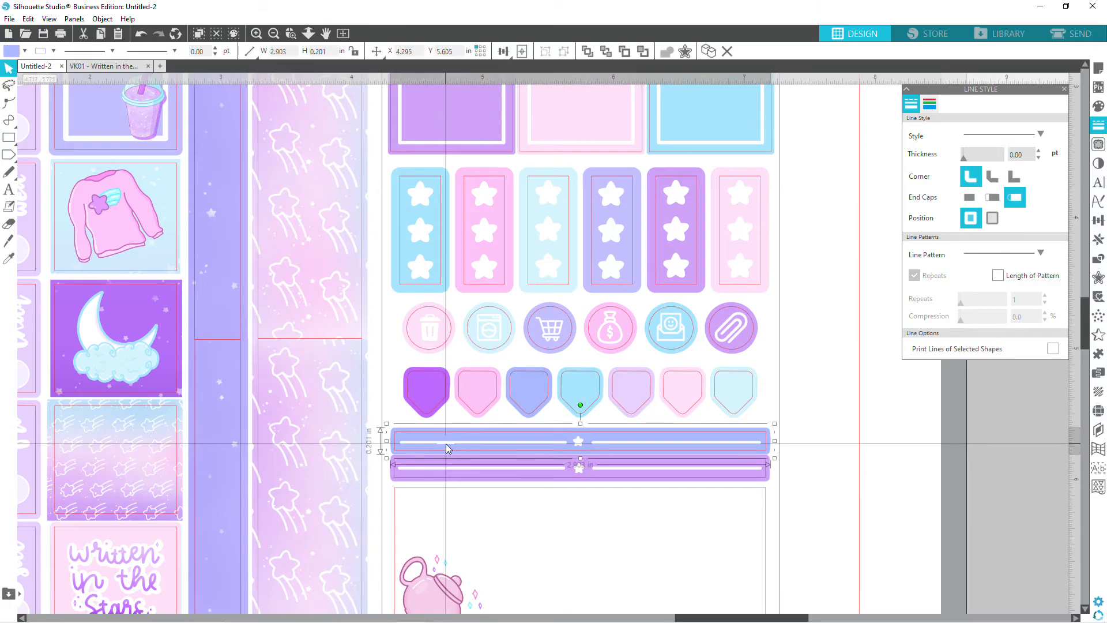
left_click(451, 442)
key("Left")
key("Left")
key("Up")
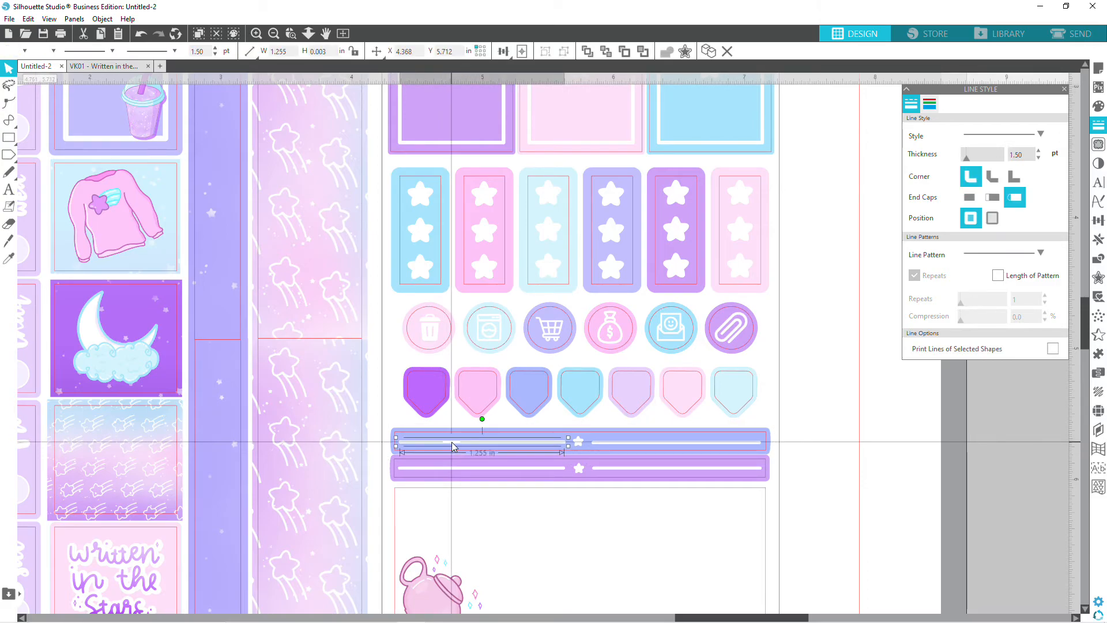
left_click(835, 457)
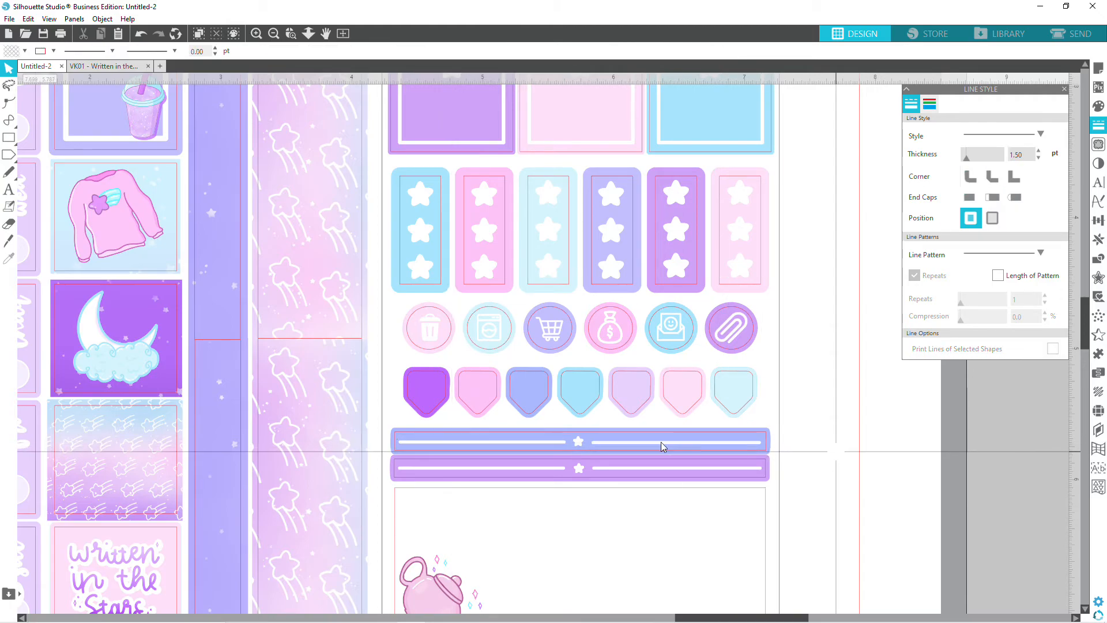
left_click(578, 442)
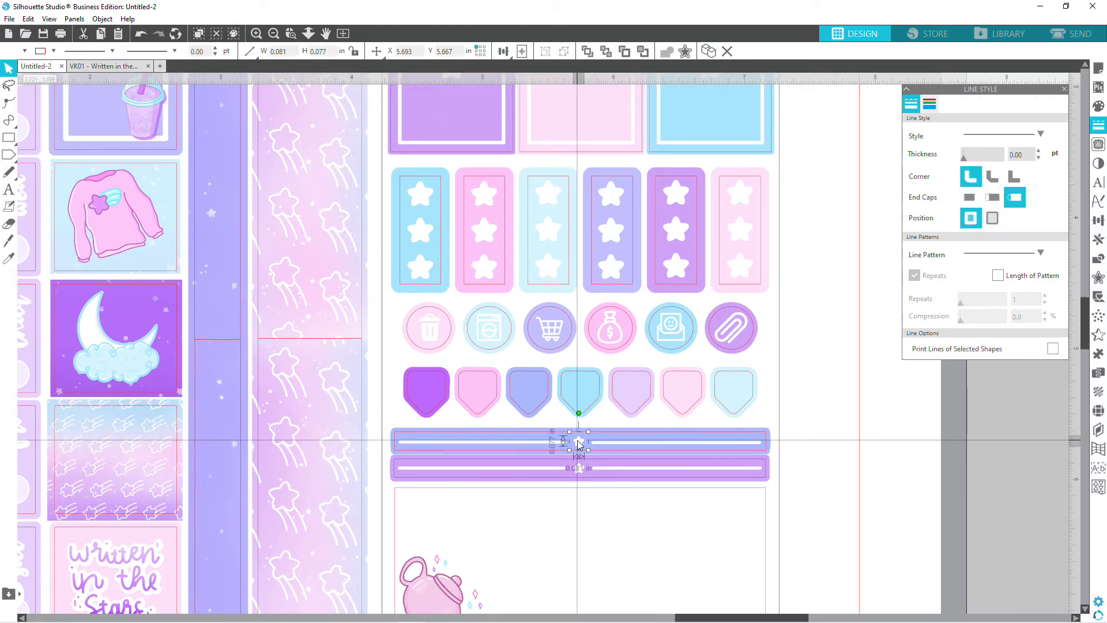
left_click(858, 464)
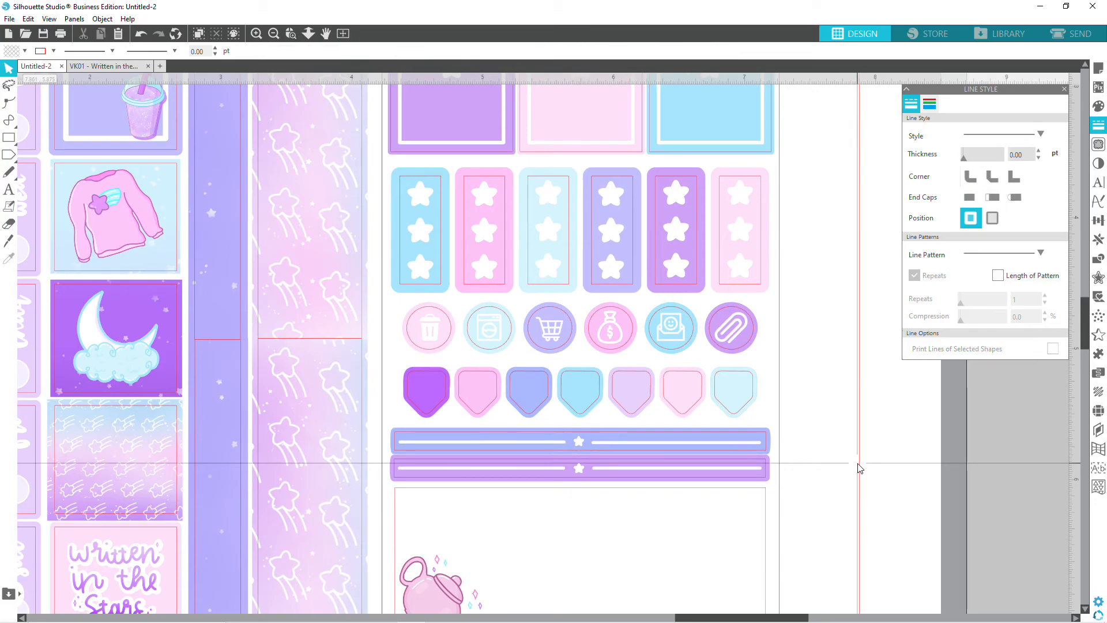
Review the whole sticker sheet and return to a close view of the two strips.
scroll(828, 464, "down", 1)
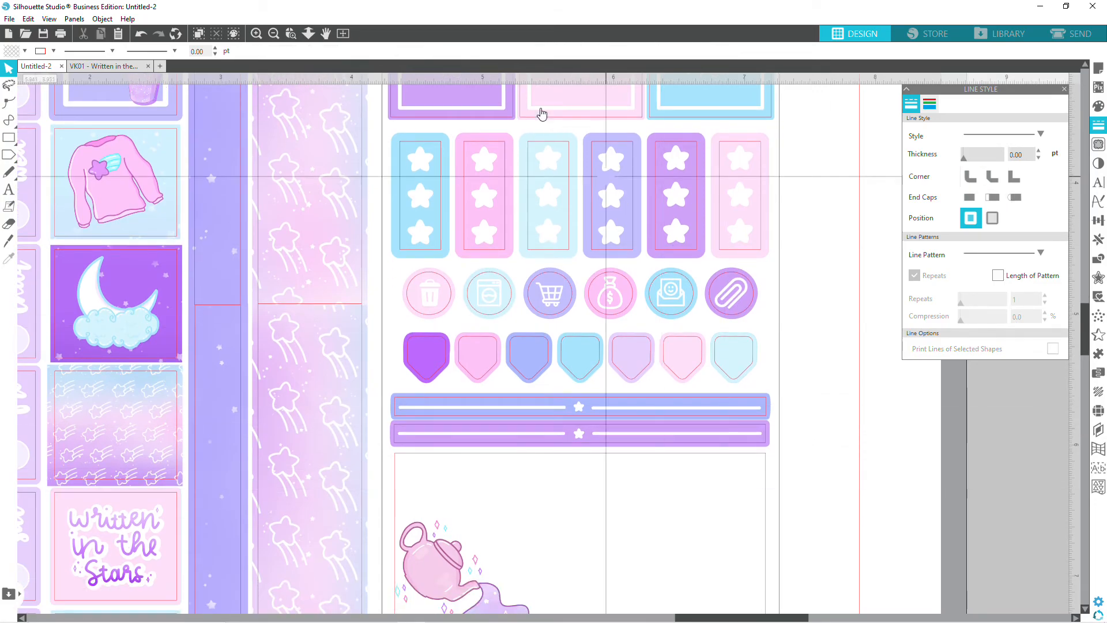
left_click(274, 34)
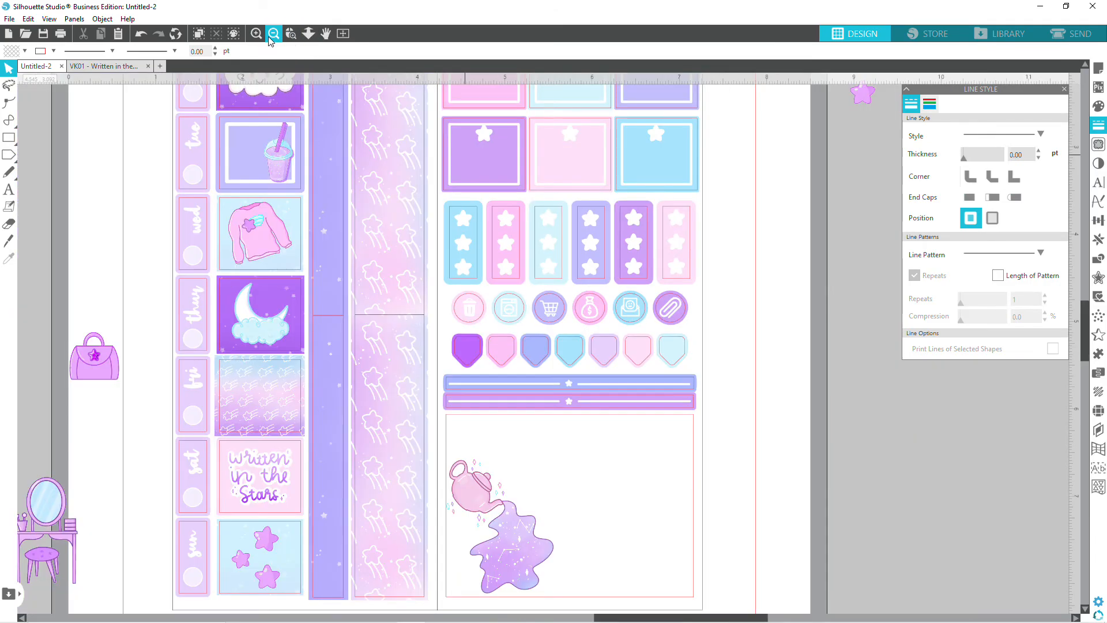
left_click(271, 36)
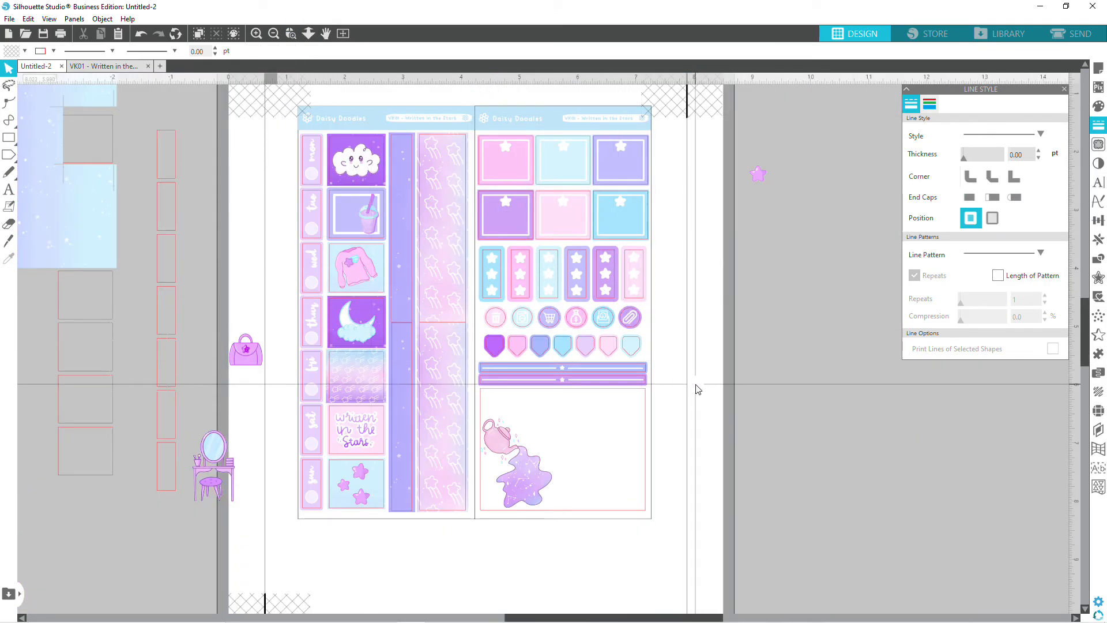
scroll(699, 430, "up", 1)
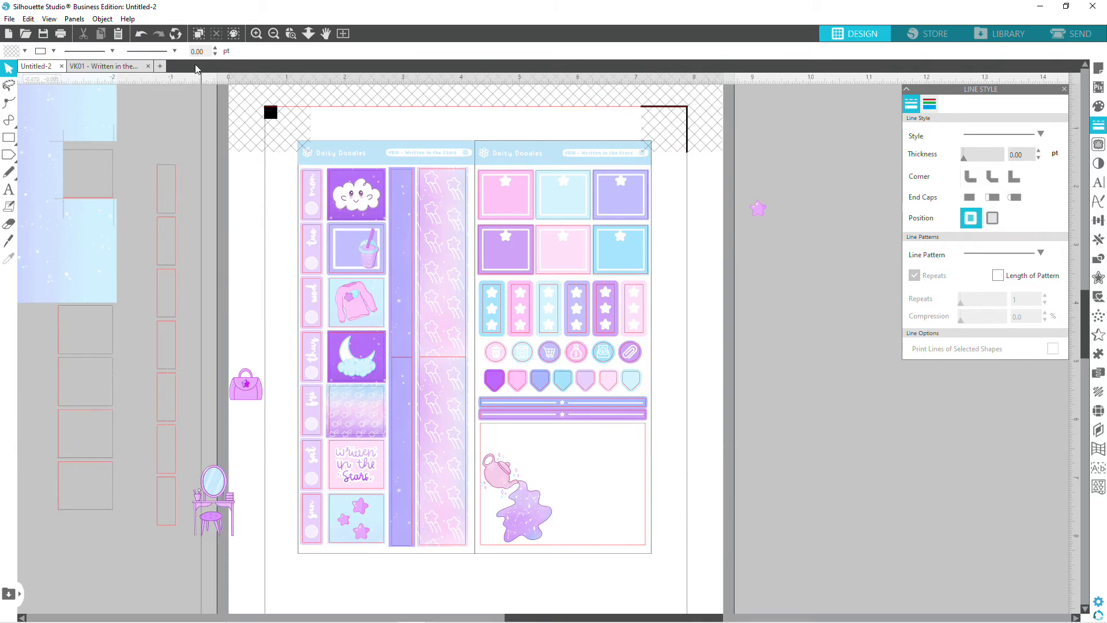
left_click(256, 33)
left_click(256, 33)
scroll(846, 407, "down", 2)
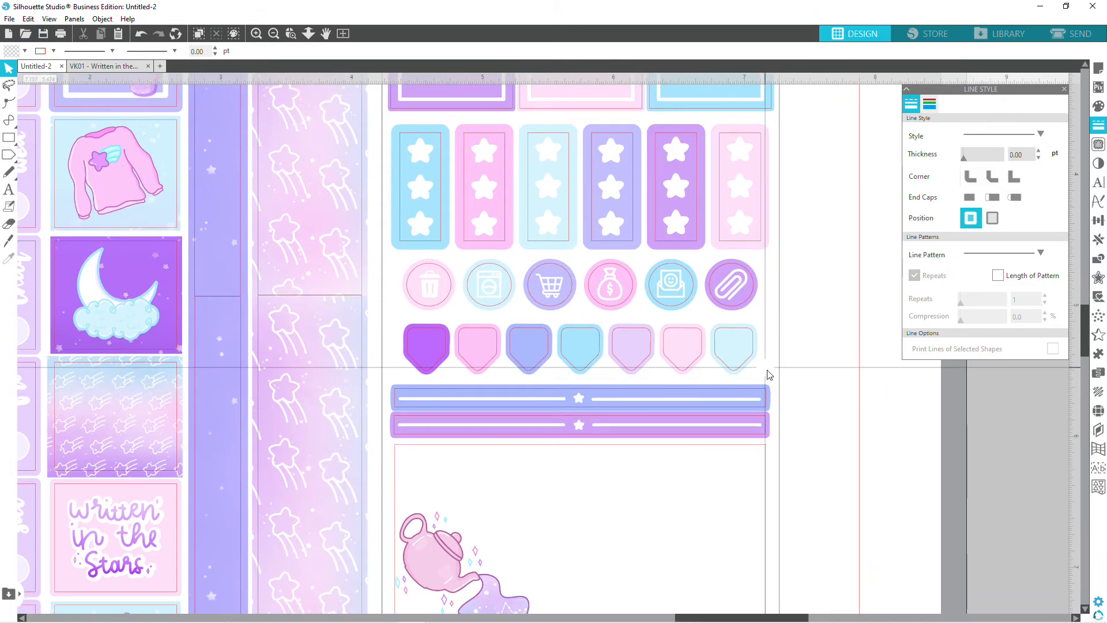
Select the periwinkle strip together with its star and white lines and nudge it up, widening the gap above the purple strip.
left_click_drag(765, 387, 538, 399)
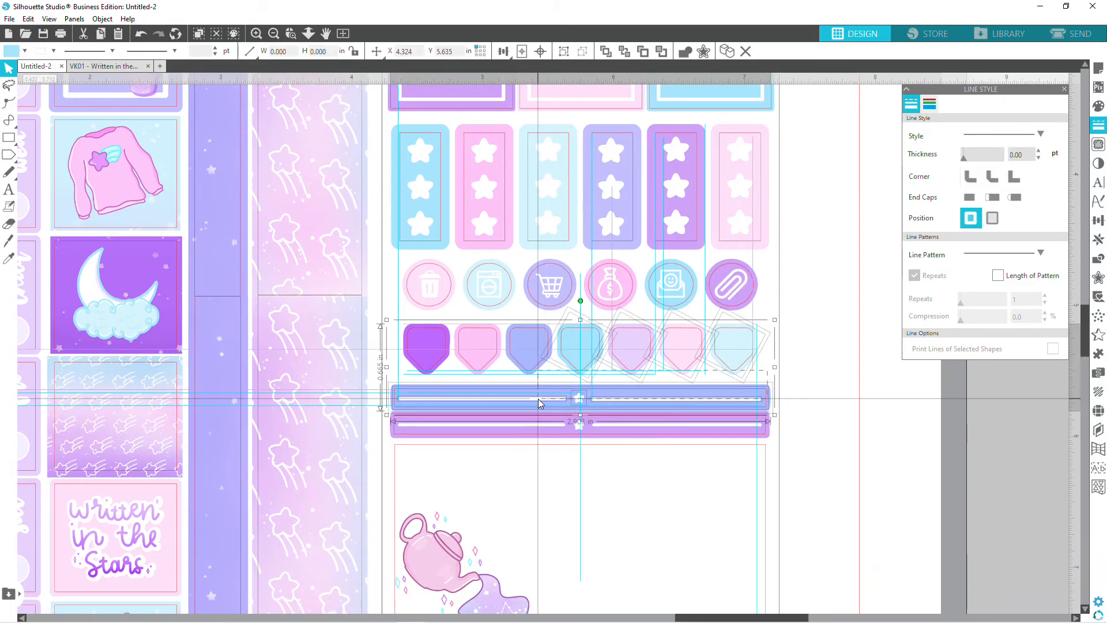
left_click(893, 446)
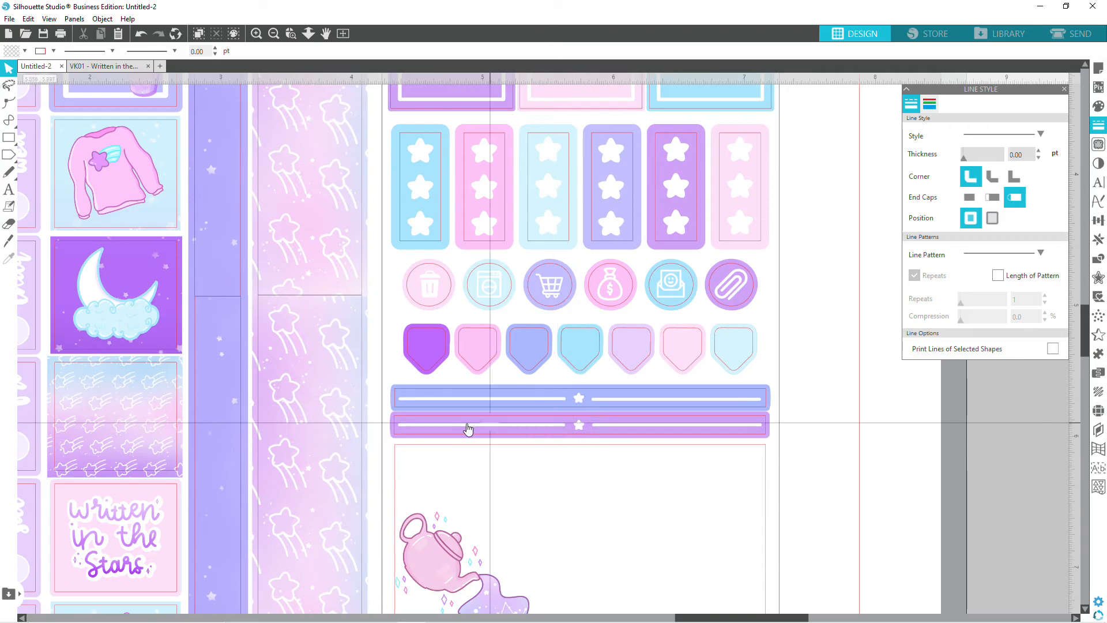
left_click(395, 399)
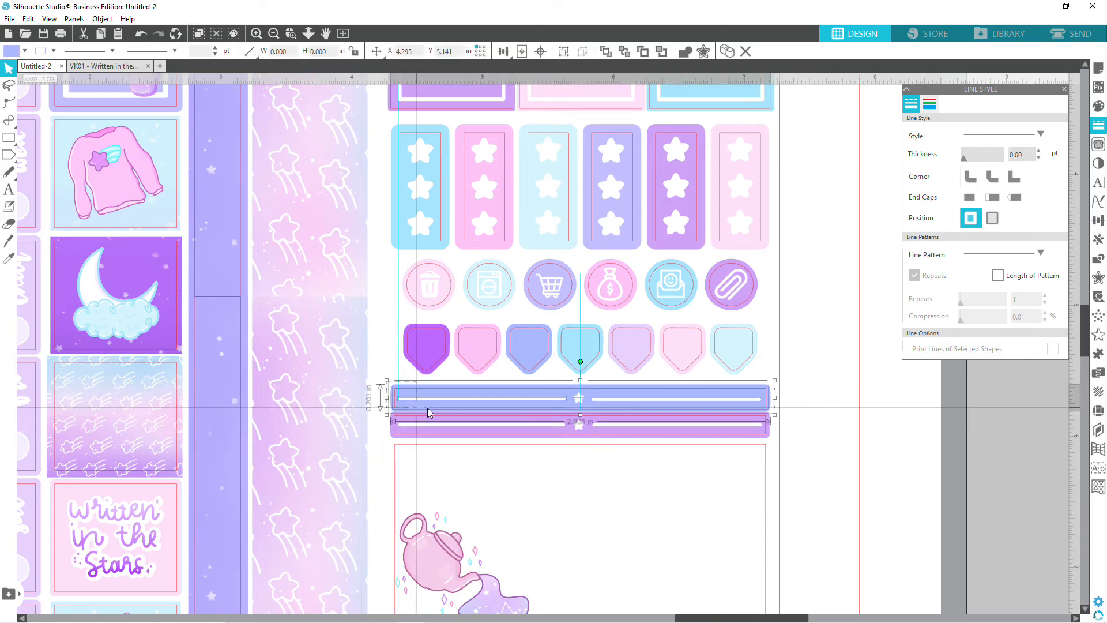
left_click_drag(476, 408, 773, 412)
key("Up")
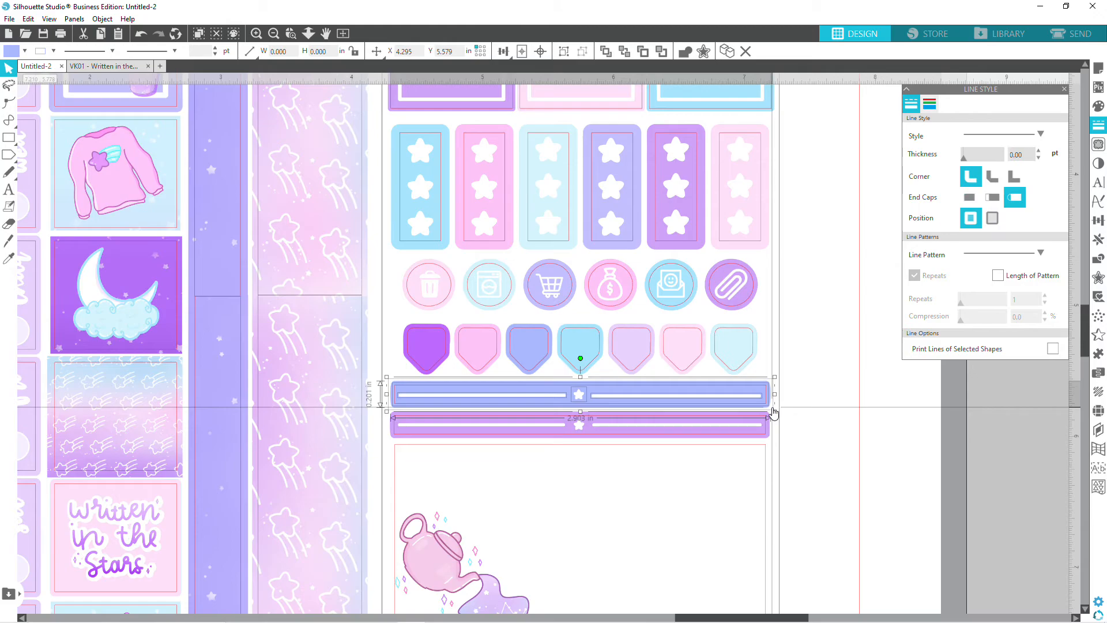
key("Up")
key("Up")
key("Up")
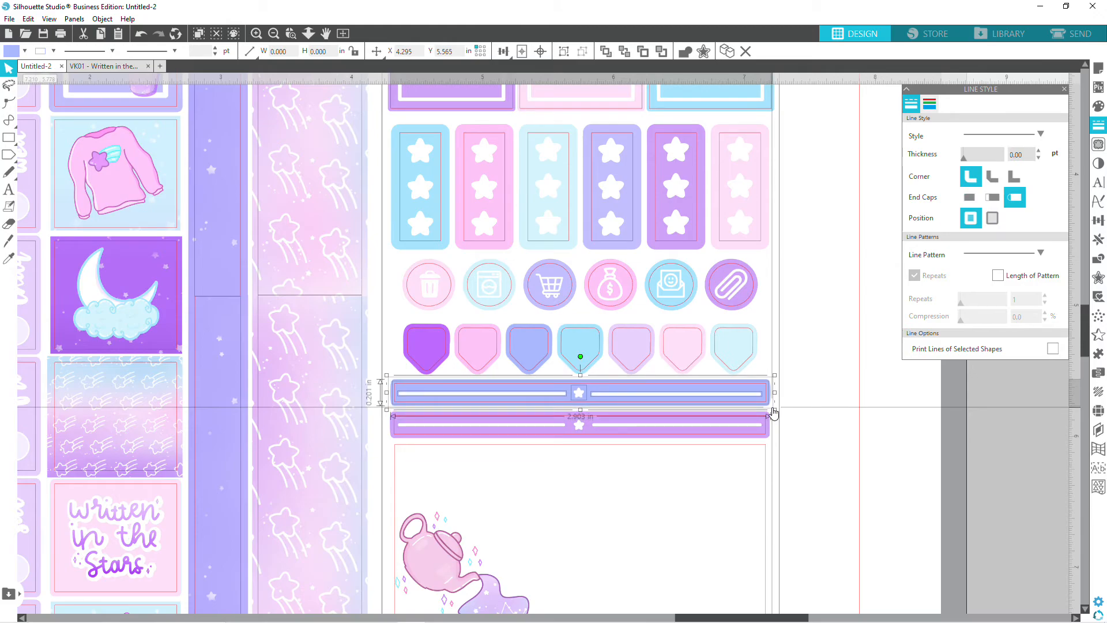
Select the row of round icon stickers and nudge it up slightly toward the star boxes.
left_click(823, 405)
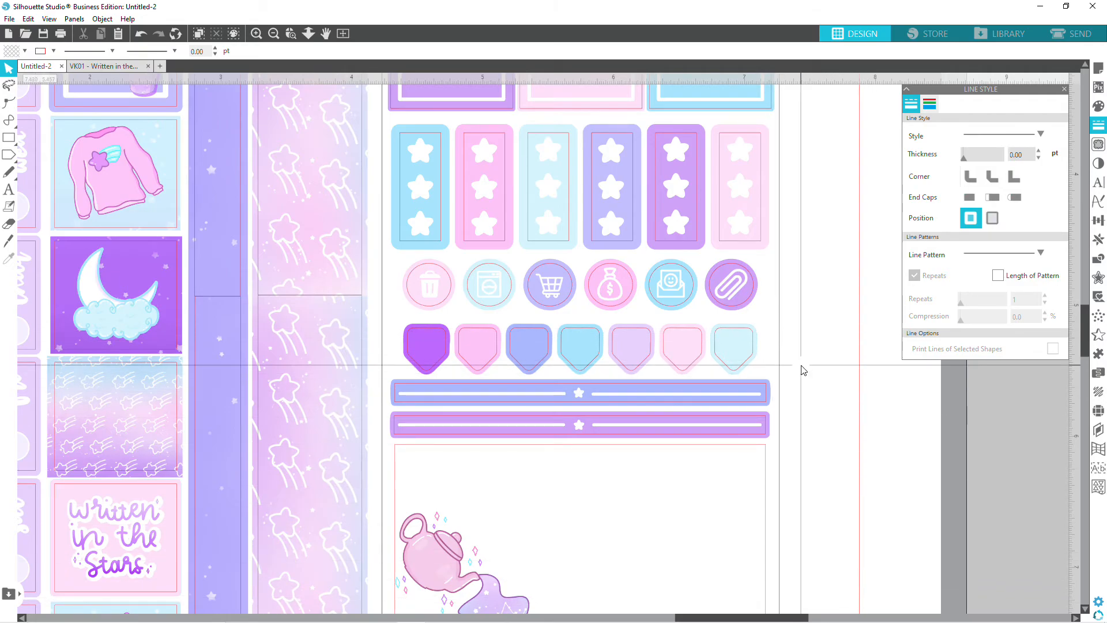
left_click_drag(762, 253, 413, 314)
key("Up")
key("Up")
key("Up")
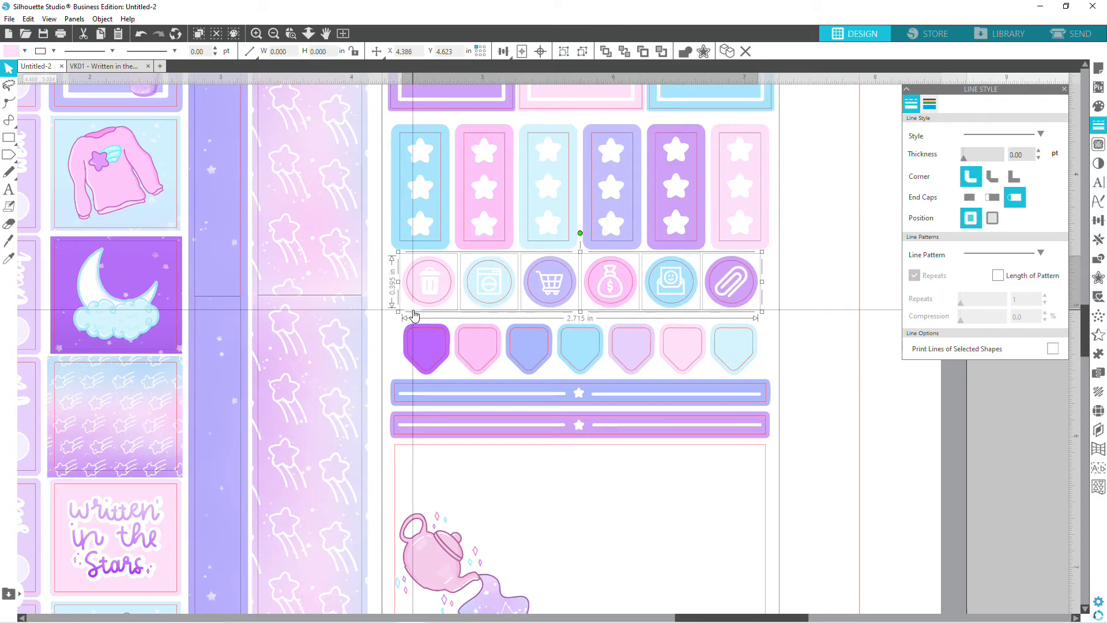
left_click(757, 341)
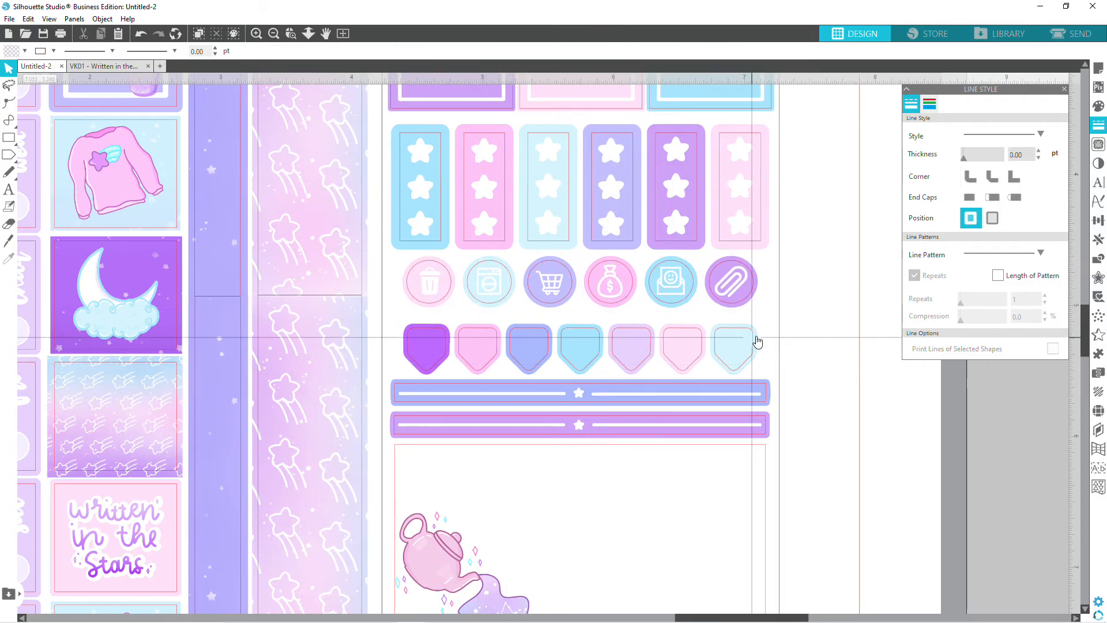
Select the whole pentagon row and nudge it up toward the round icons.
left_click_drag(766, 346, 402, 344)
key("Up")
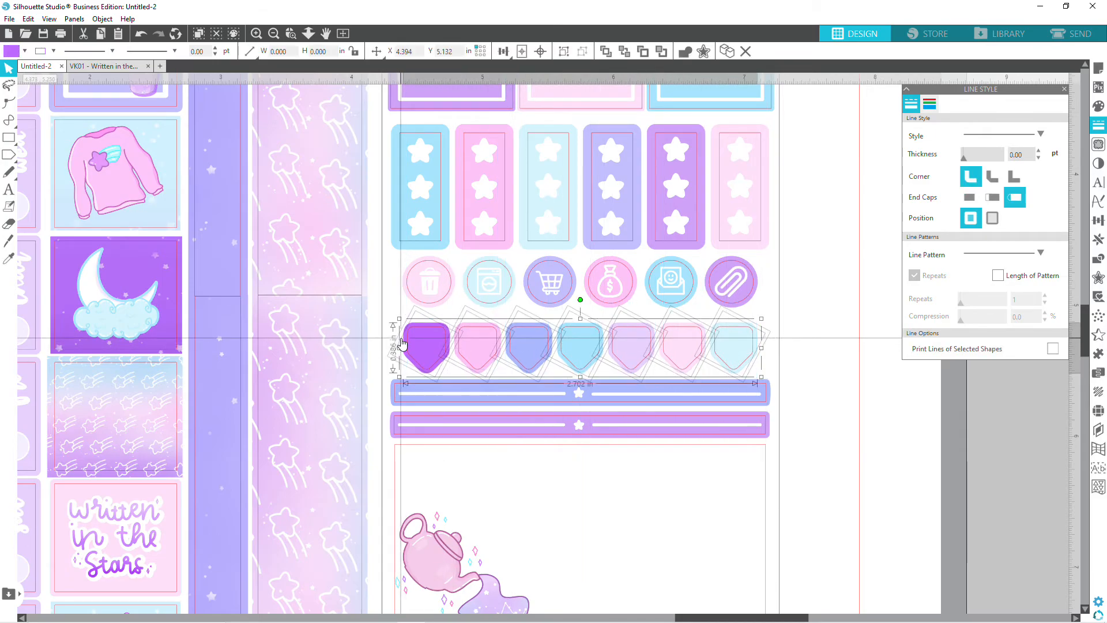
key("Up")
key("Up")
key("Up")
key("Up")
key("Up")
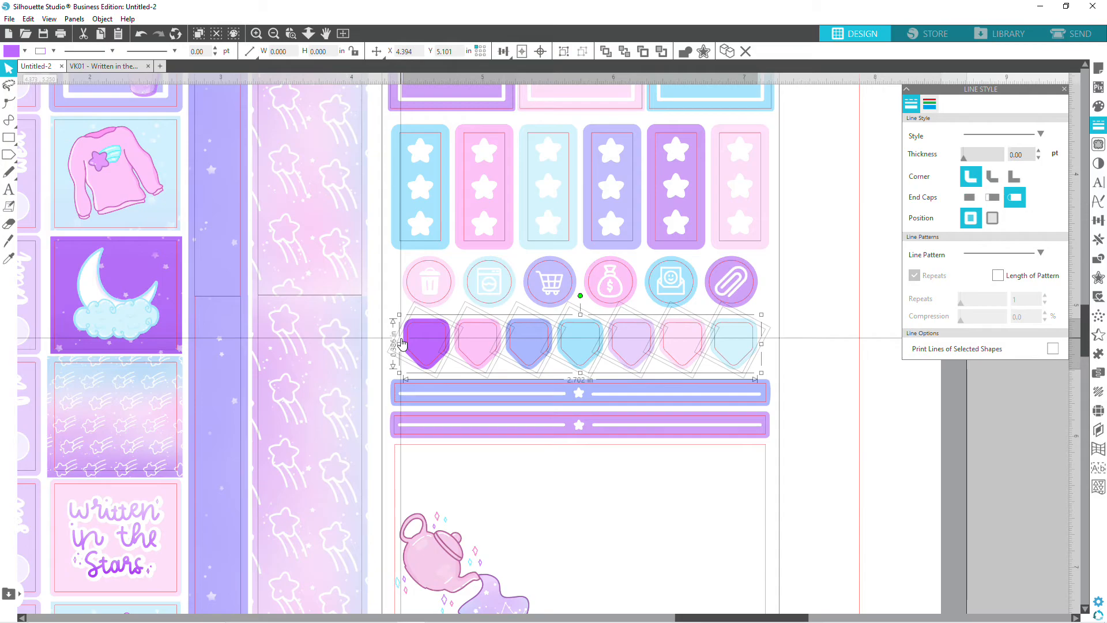
key("Up")
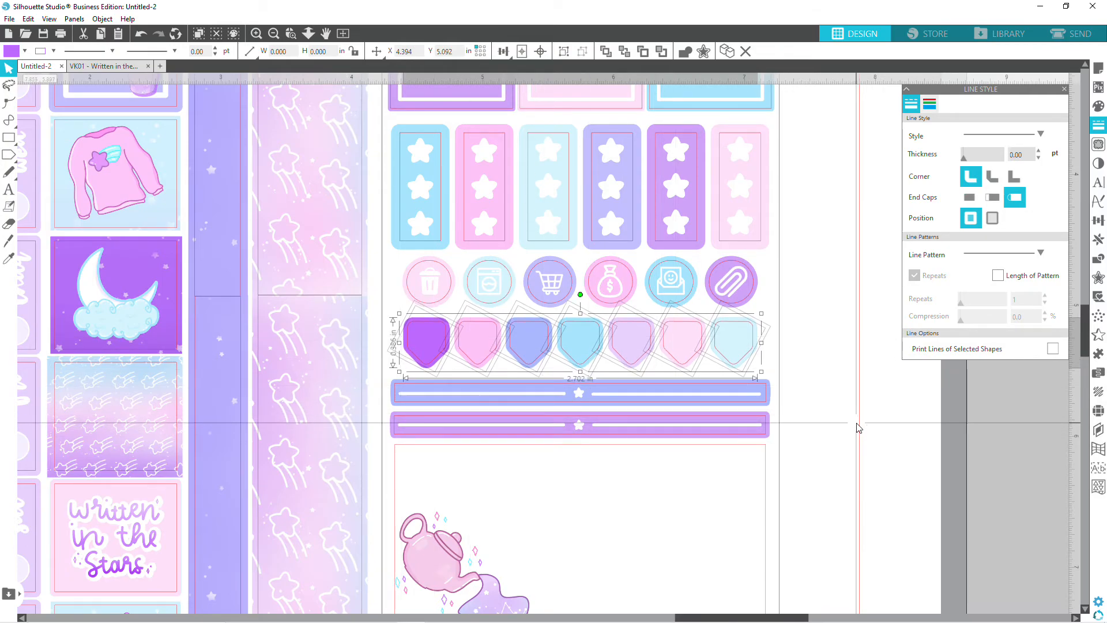
left_click(857, 428)
Select the periwinkle strip with its star and white lines and nudge it up toward the pentagon row.
left_click_drag(770, 374, 539, 389)
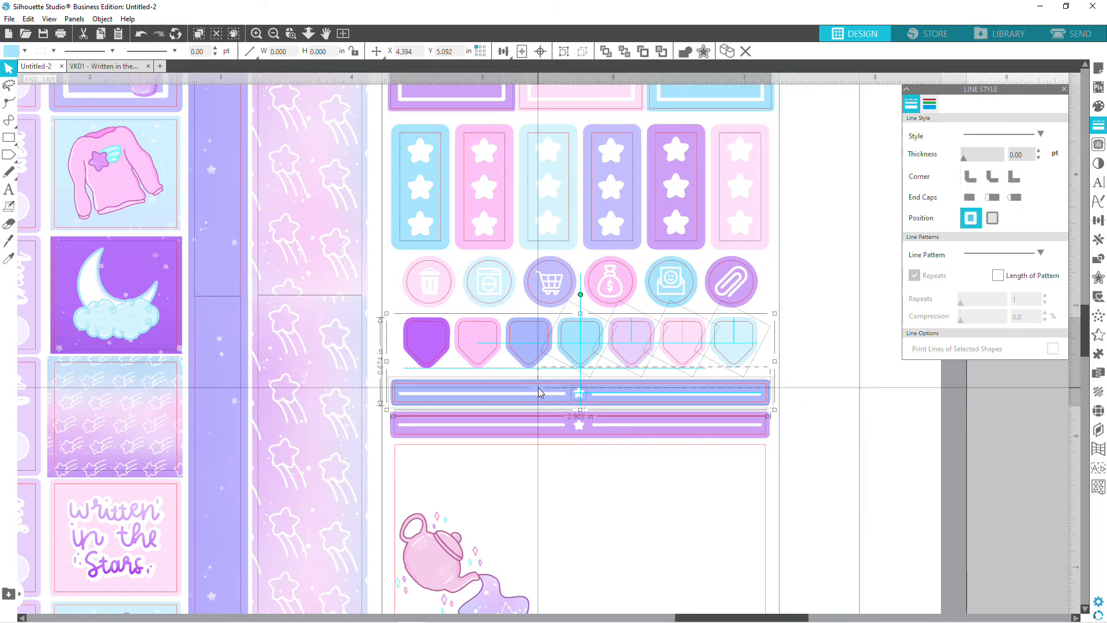
left_click(894, 437)
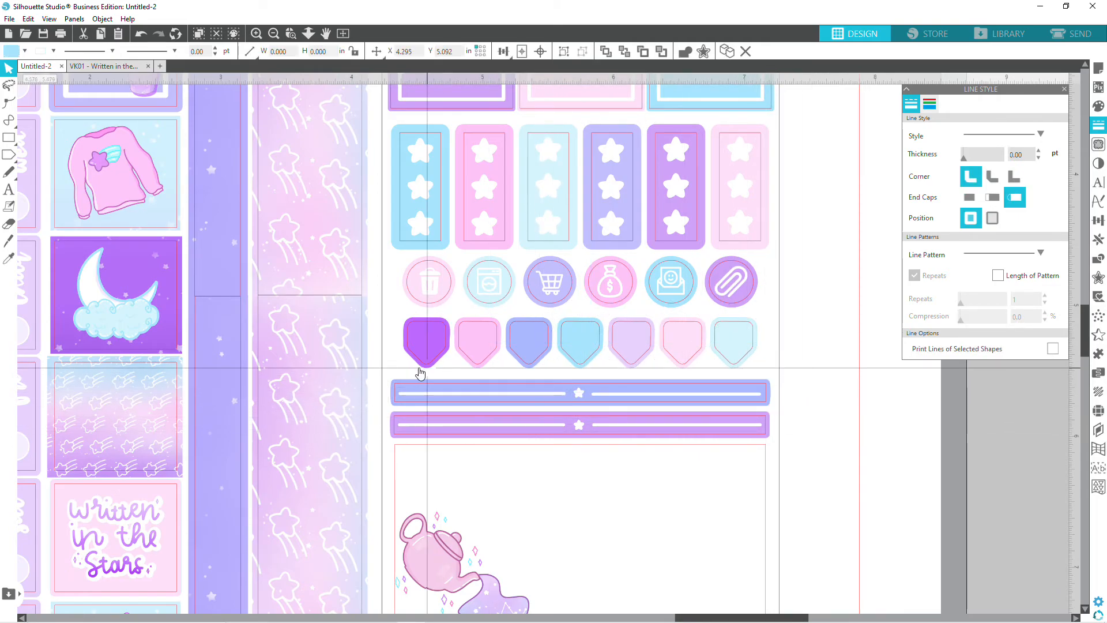
left_click(392, 390)
left_click_drag(392, 386, 775, 405)
key("Up")
key("Up")
key("Up")
key("Up")
key("Up")
key("Up")
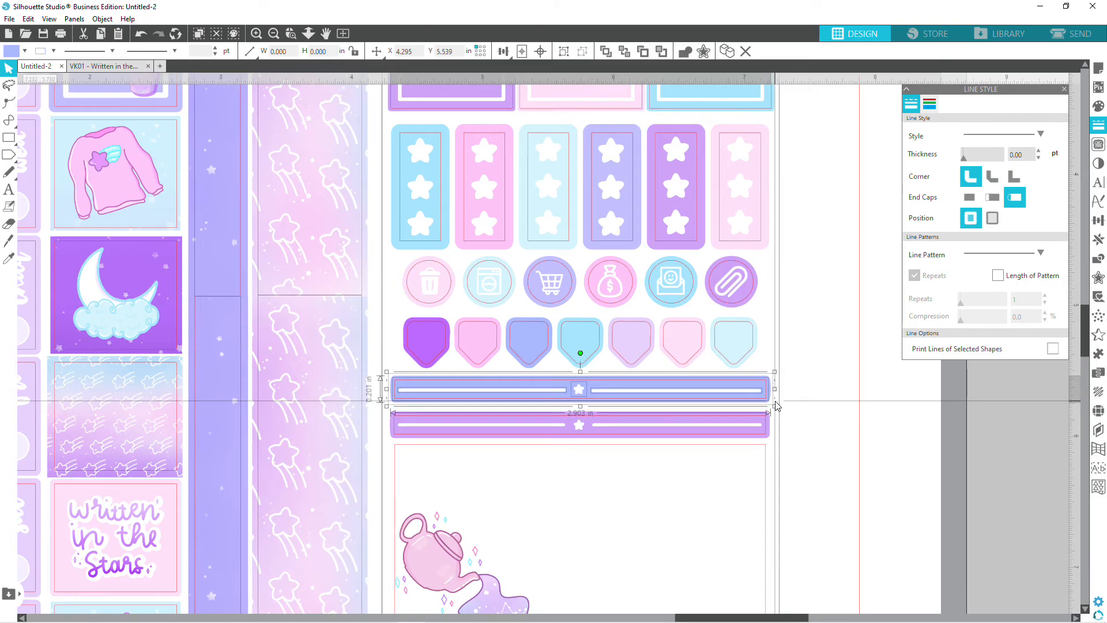
left_click(804, 415)
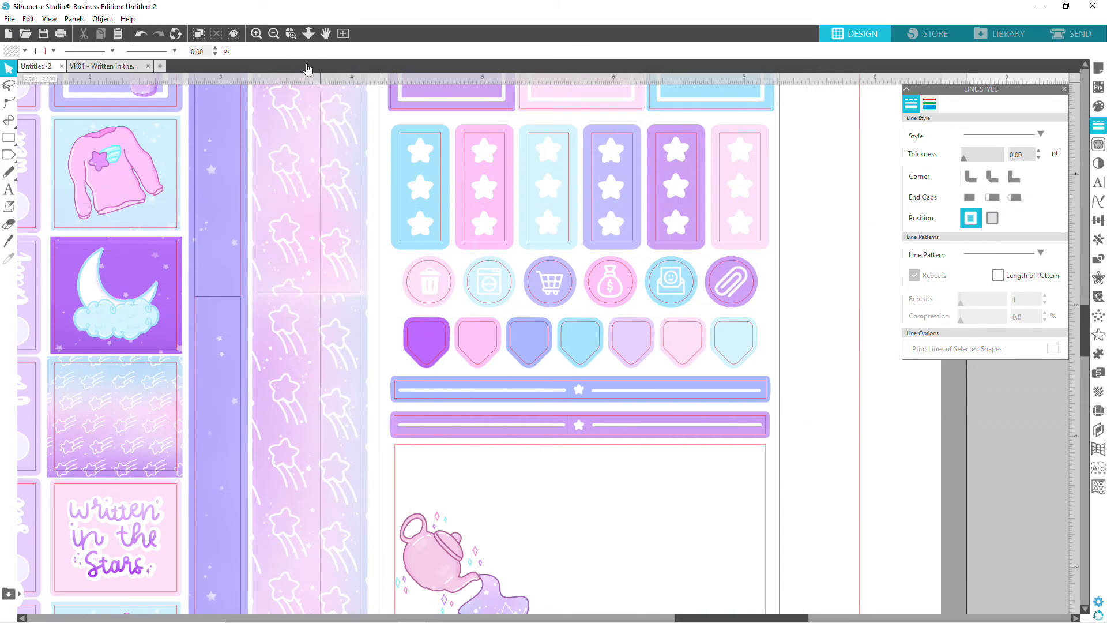
Review the spacing across the whole sticker sheet and return to a close view of the large teapot box.
left_click(274, 33)
left_click(274, 32)
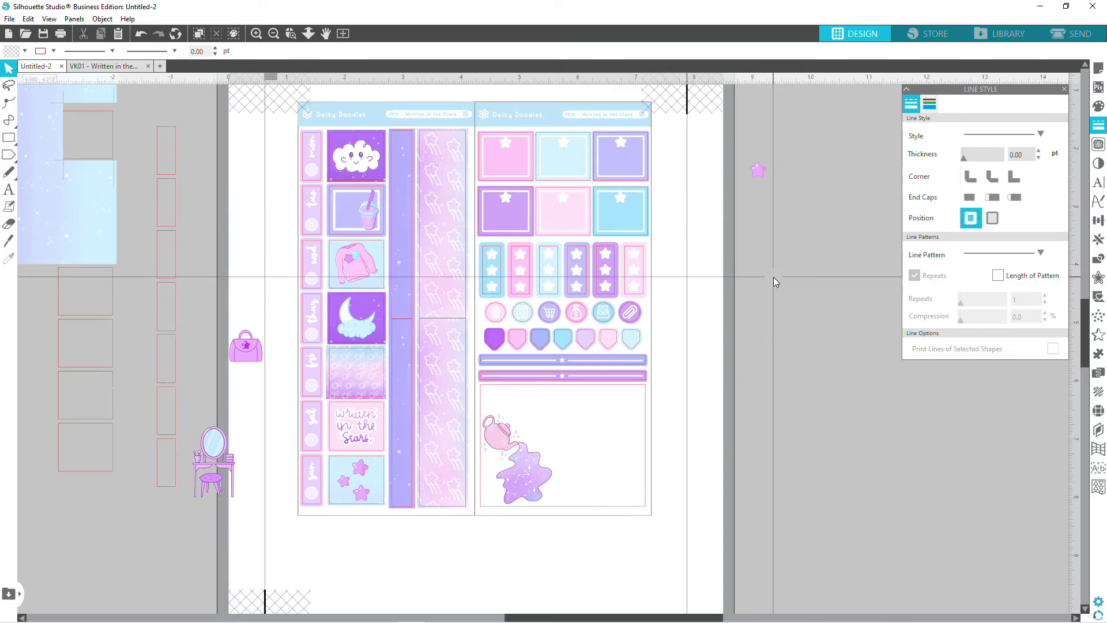
scroll(766, 312, "down", 1)
scroll(766, 311, "up", 3)
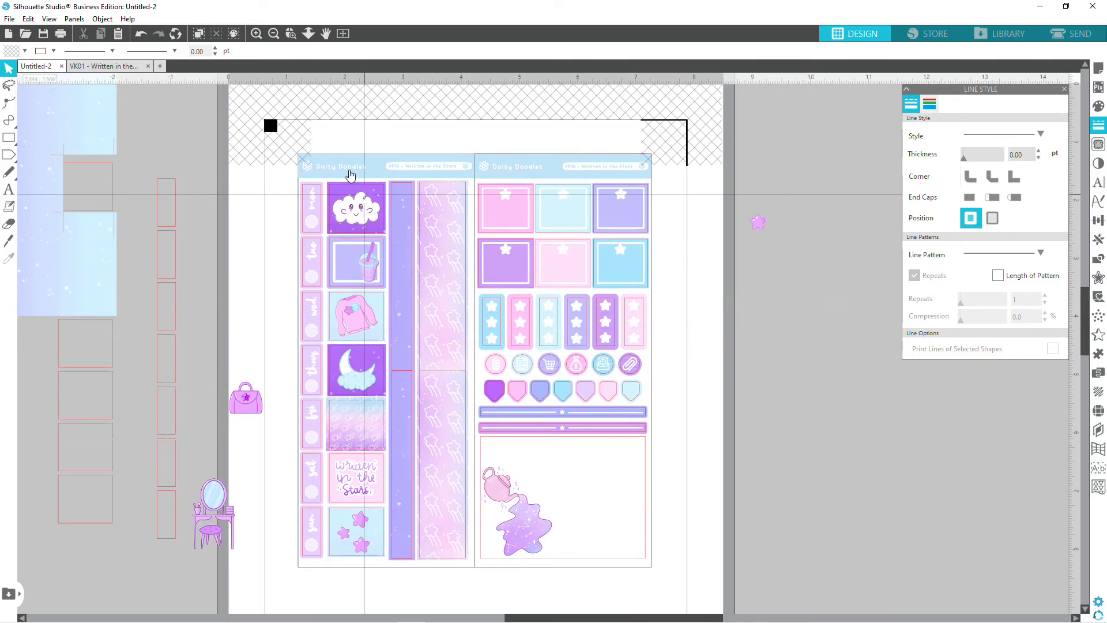
left_click(257, 33)
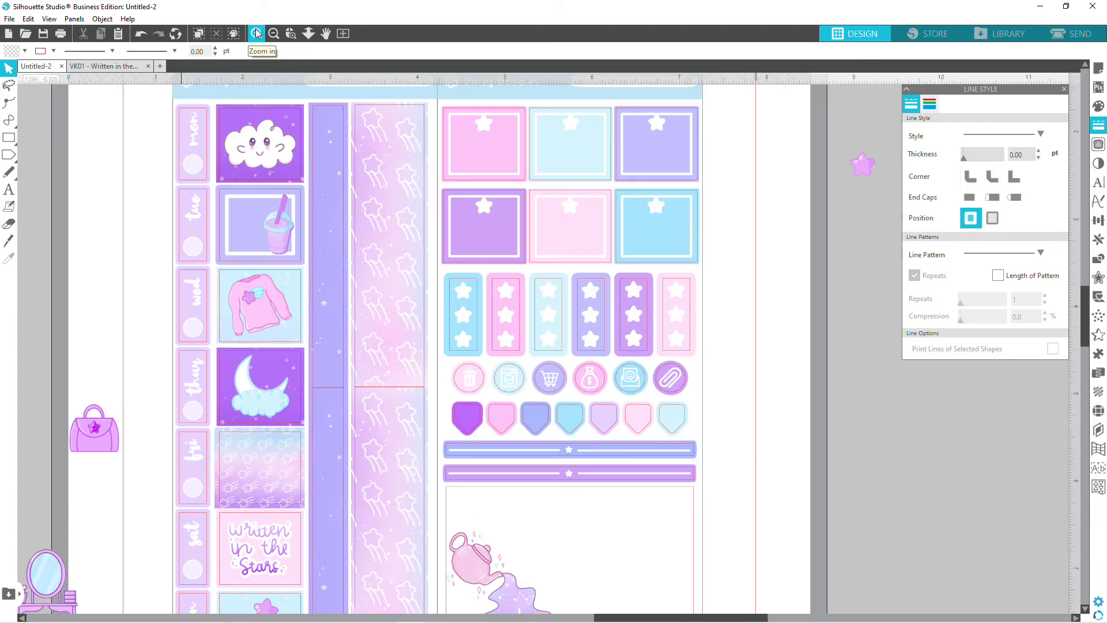
left_click(256, 33)
scroll(818, 471, "down", 5)
scroll(819, 472, "down", 4)
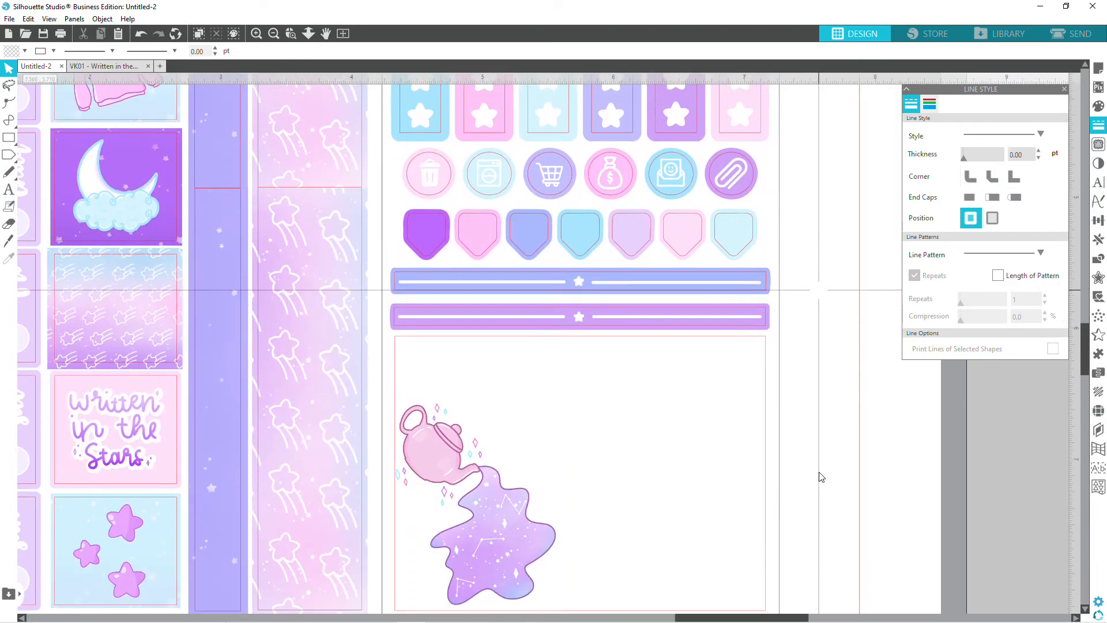
Bring the teapot illustration to the front.
left_click(653, 538)
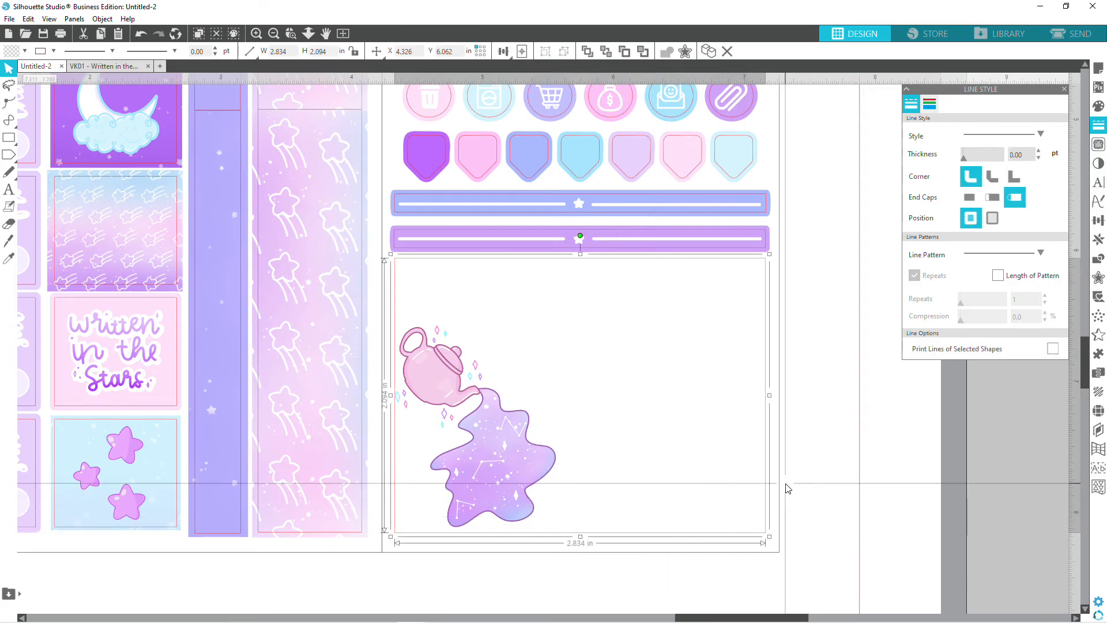
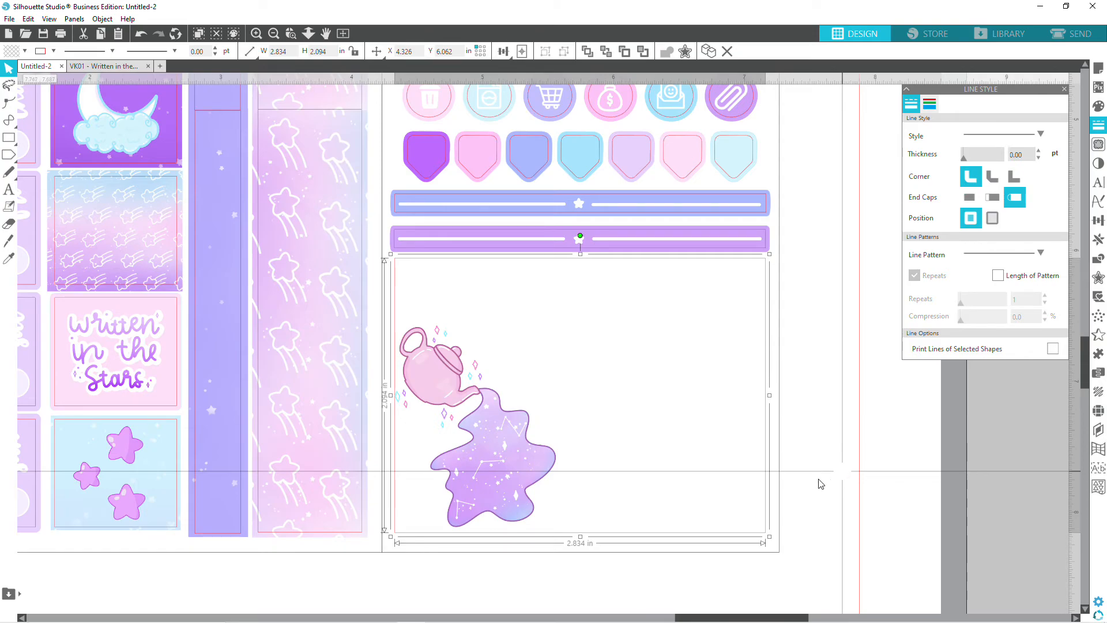
left_click(515, 481)
right_click(514, 480)
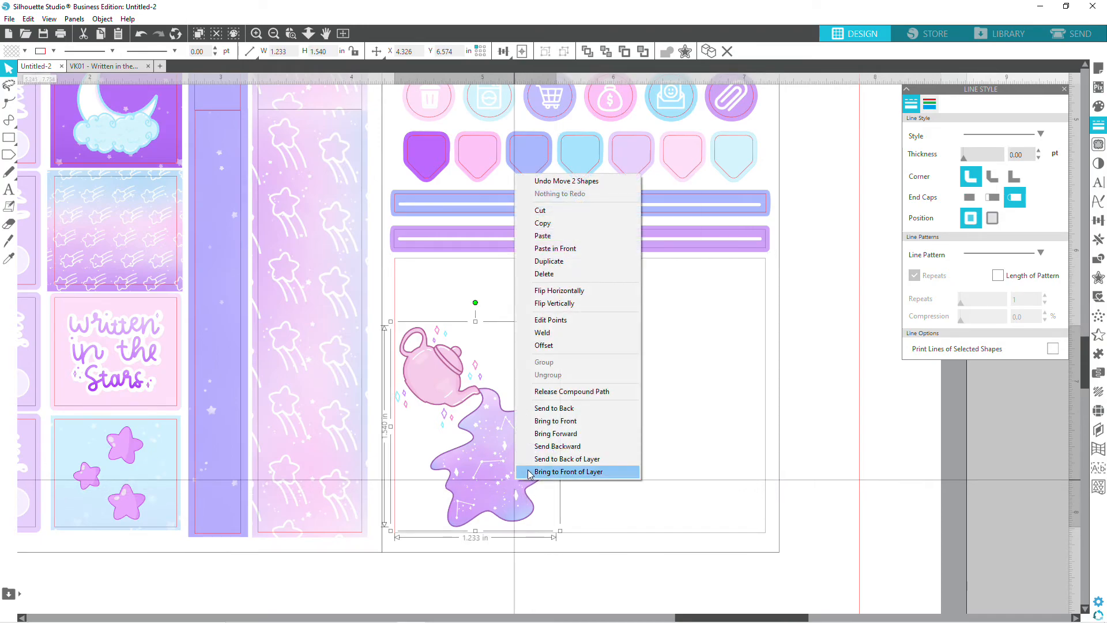
left_click(557, 421)
left_click(656, 436)
Create a round-cornered outer offset of 0.030 in around the large box beneath the strips.
left_click(654, 533)
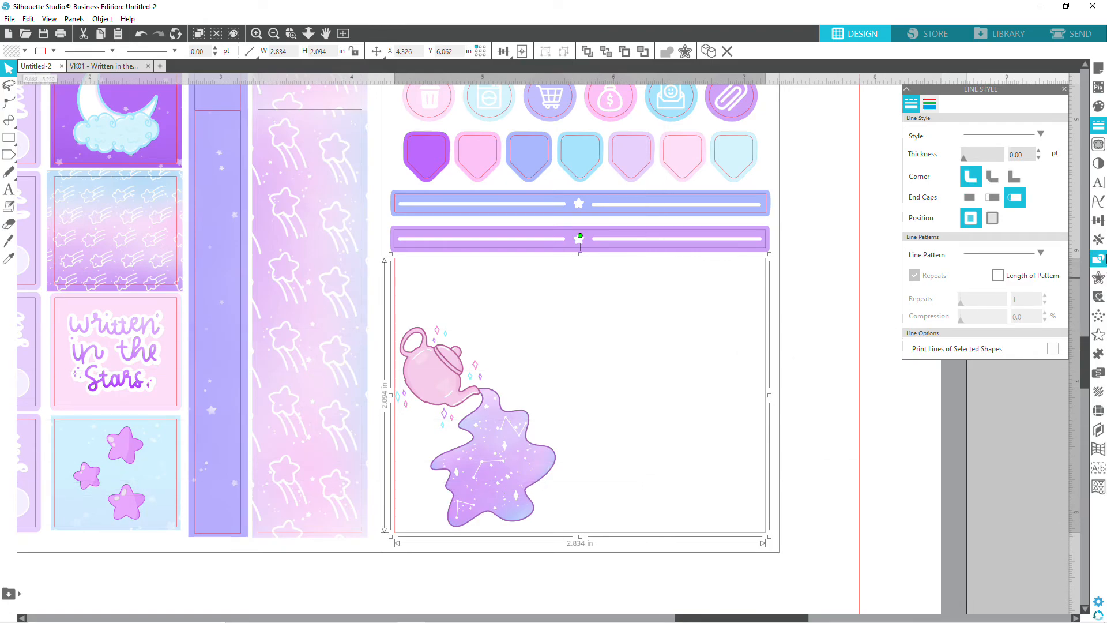
left_click(1100, 278)
left_click(941, 117)
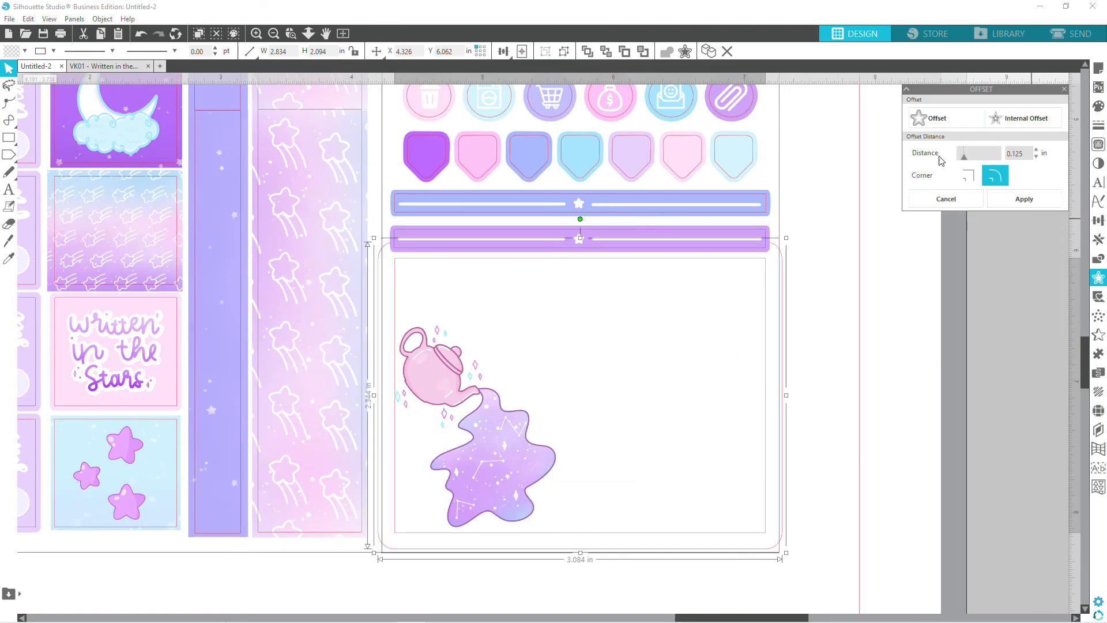
left_click(1037, 159)
left_click(1037, 158)
left_click(1038, 158)
left_click(1037, 158)
left_click(1038, 159)
left_click(1035, 156)
left_click(1035, 156)
left_click(1035, 156)
left_click(1036, 156)
left_click(1036, 156)
left_click(1035, 156)
left_click(1035, 157)
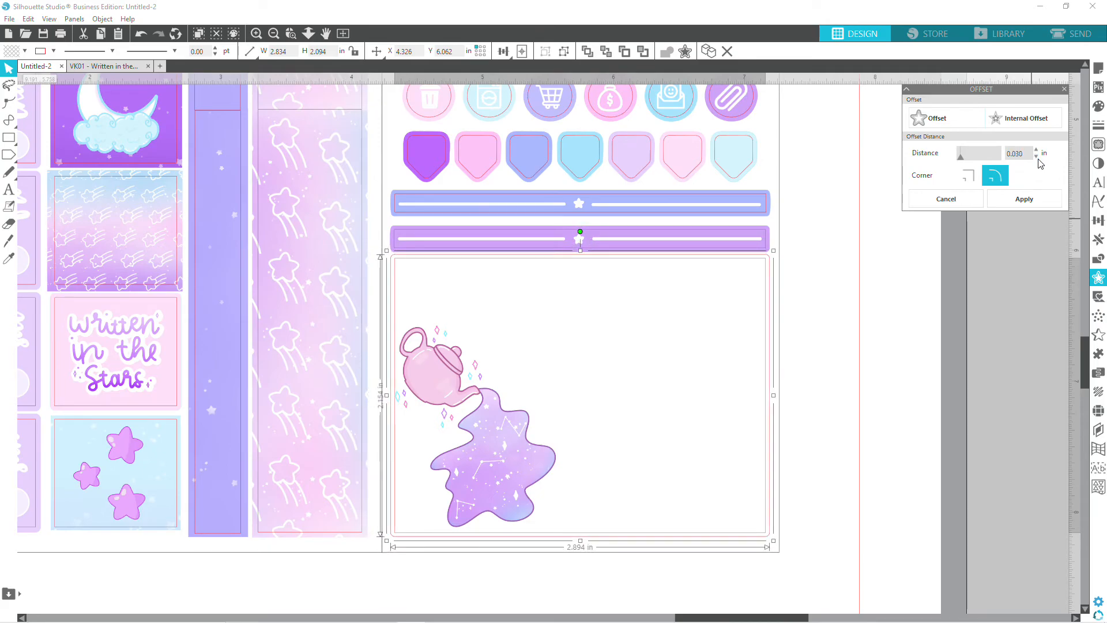
Give the outer offset a pale lavender line and a pale blue fill, after trying lavender and purple fills.
left_click(1096, 130)
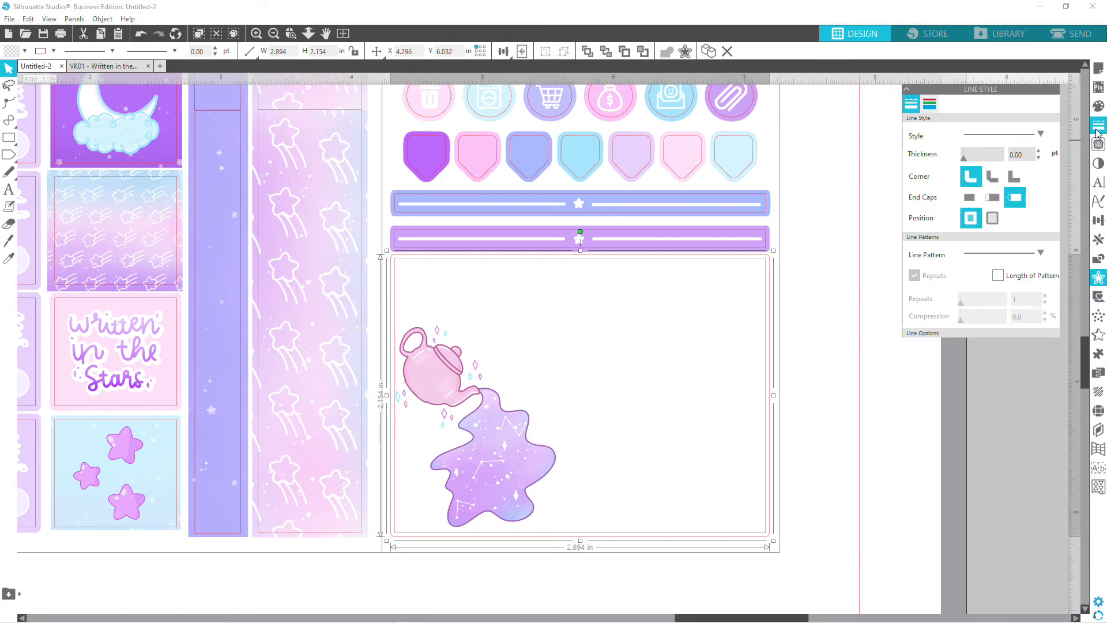
left_click(928, 104)
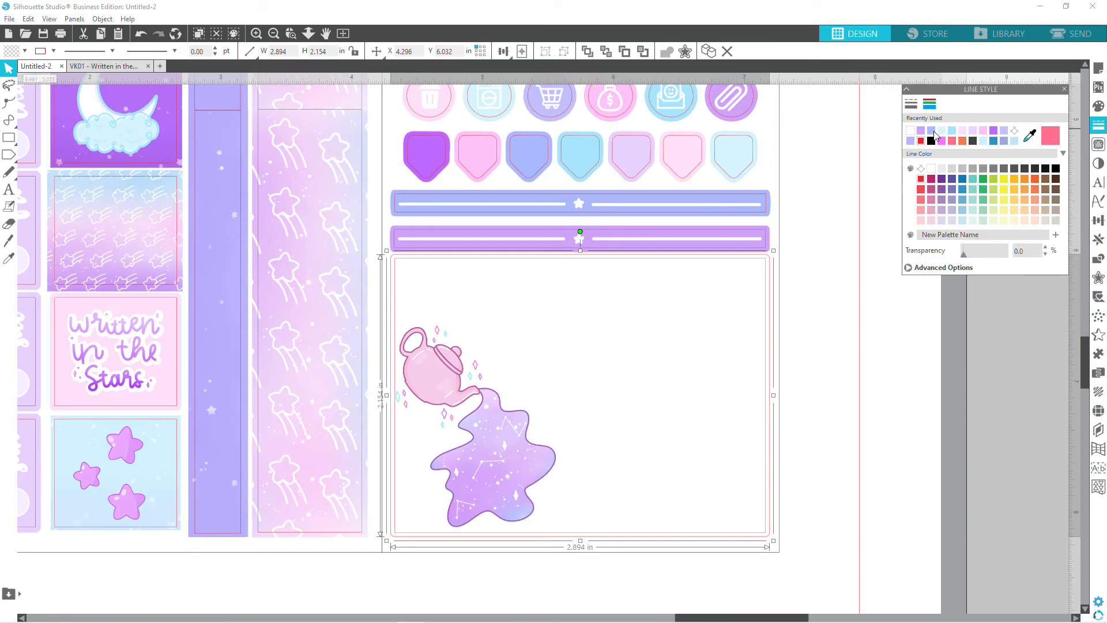
left_click(973, 132)
left_click(1096, 109)
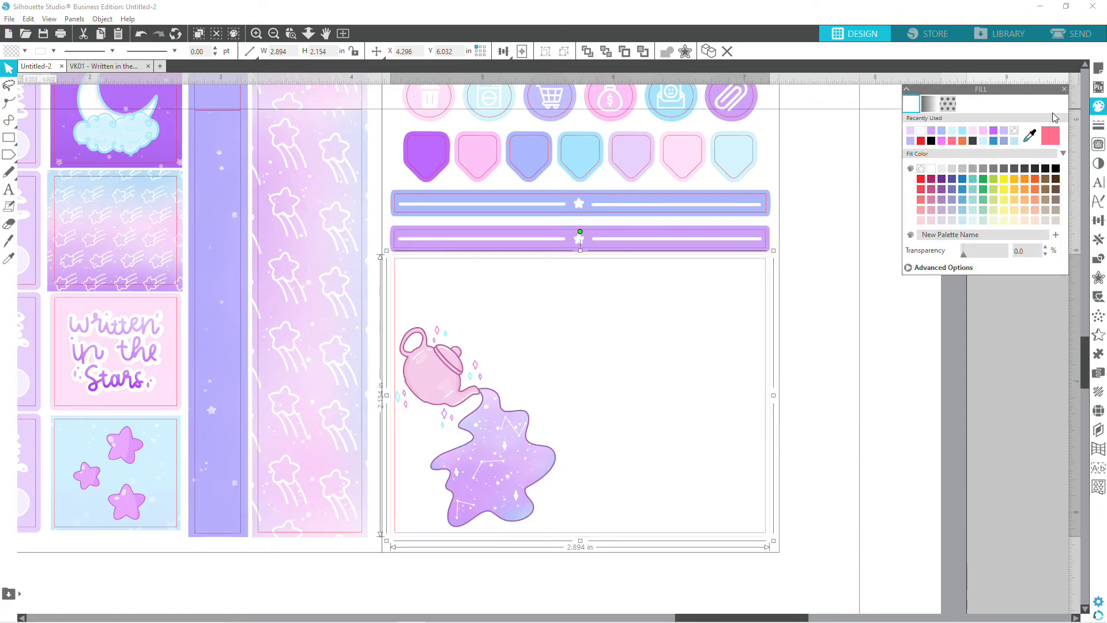
left_click(915, 131)
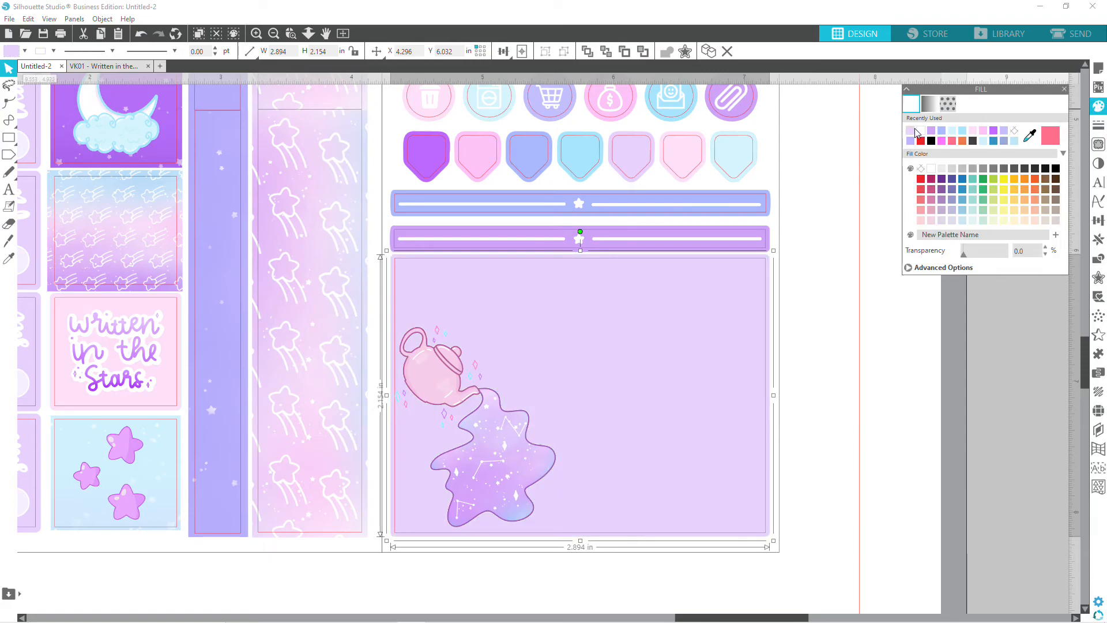
left_click(932, 134)
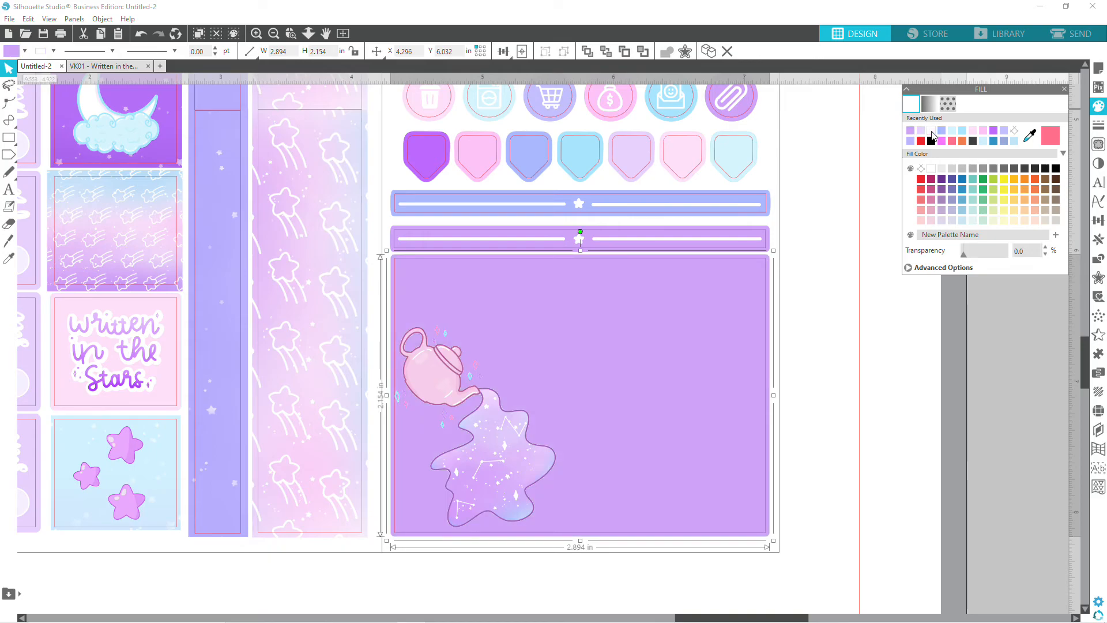
left_click(952, 132)
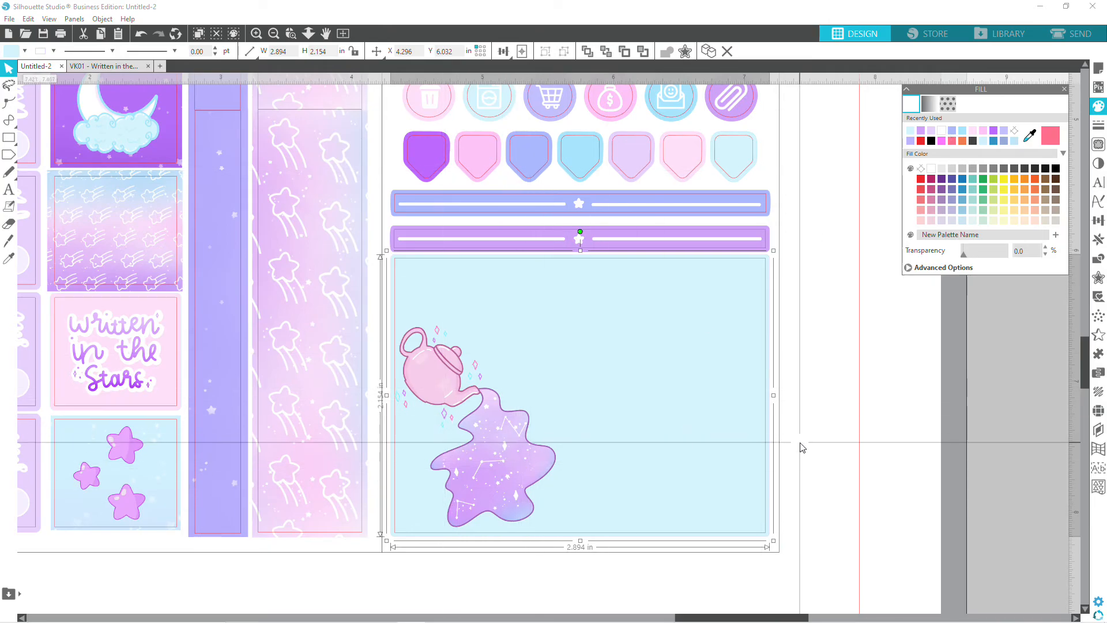
left_click(819, 422)
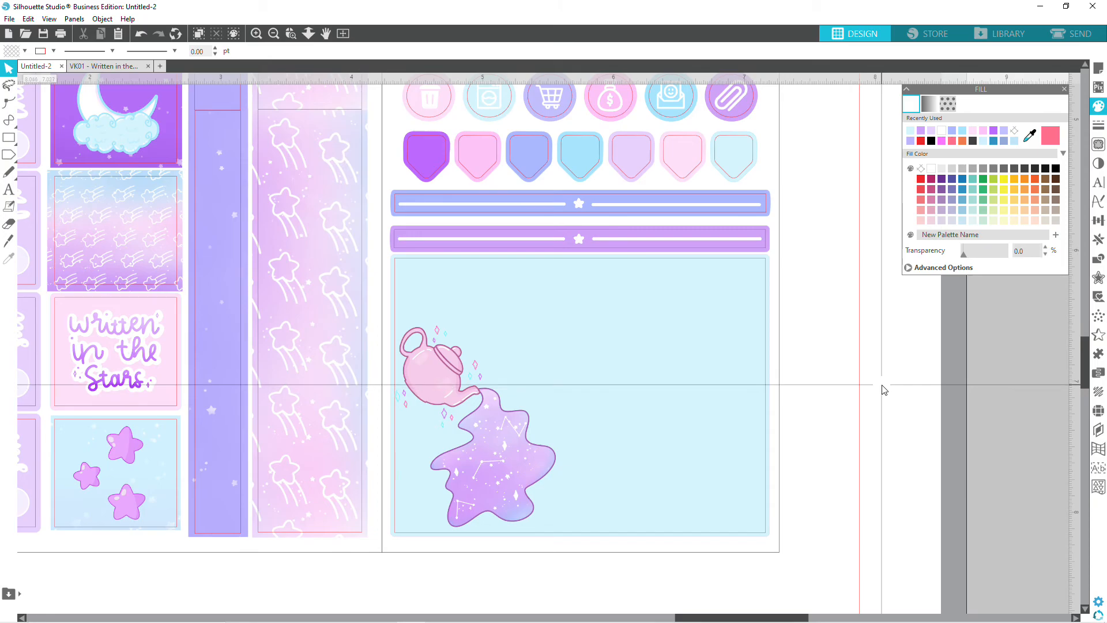
Shift the teapot illustration slightly right and up, and add a square-cornered 0.095 in internal offset to the large box.
left_click_drag(448, 371, 451, 369)
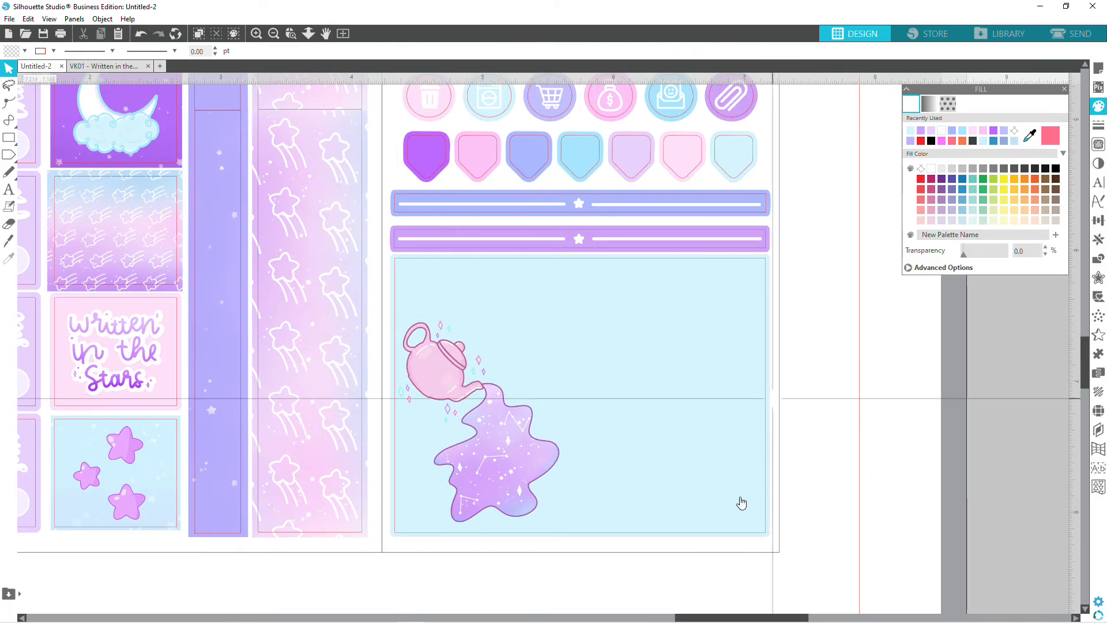
left_click(715, 537)
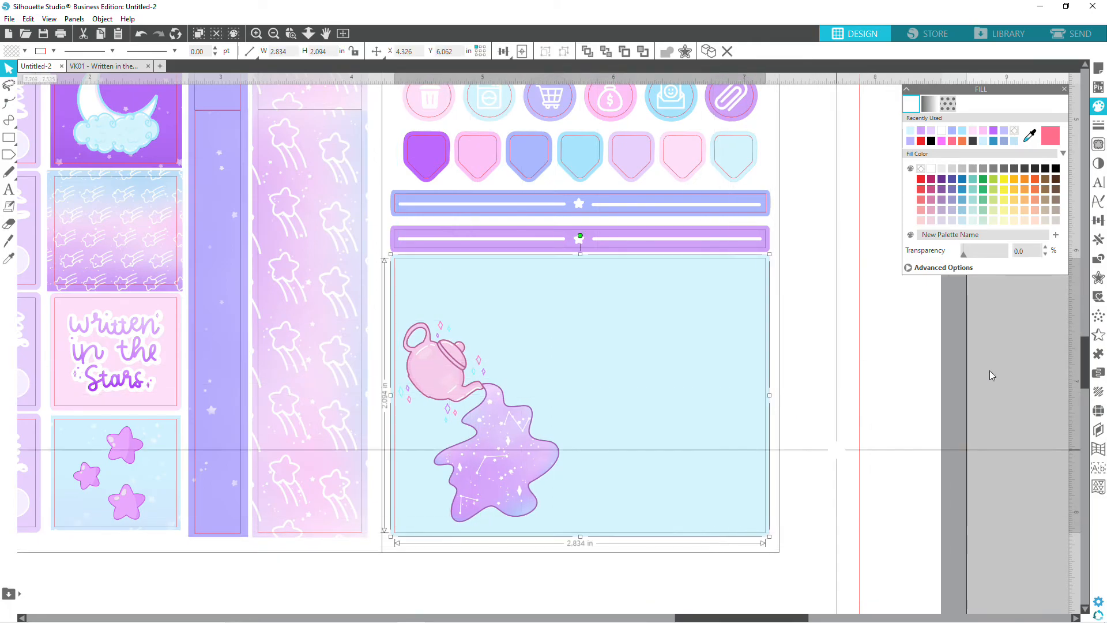
left_click(1098, 277)
left_click(1019, 119)
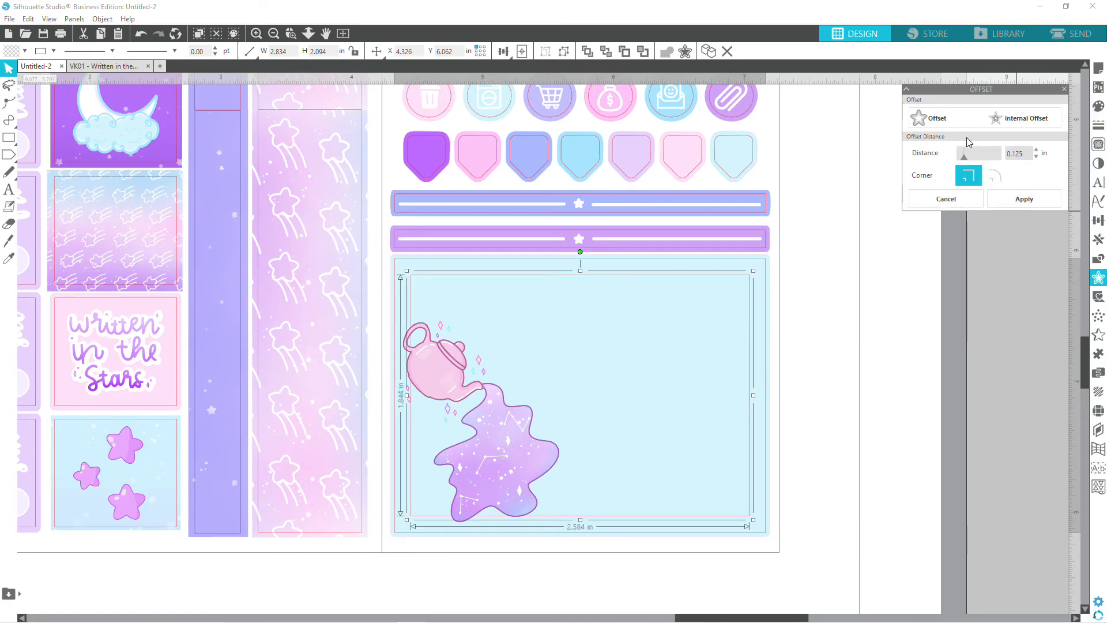
left_click(1036, 157)
left_click(1035, 157)
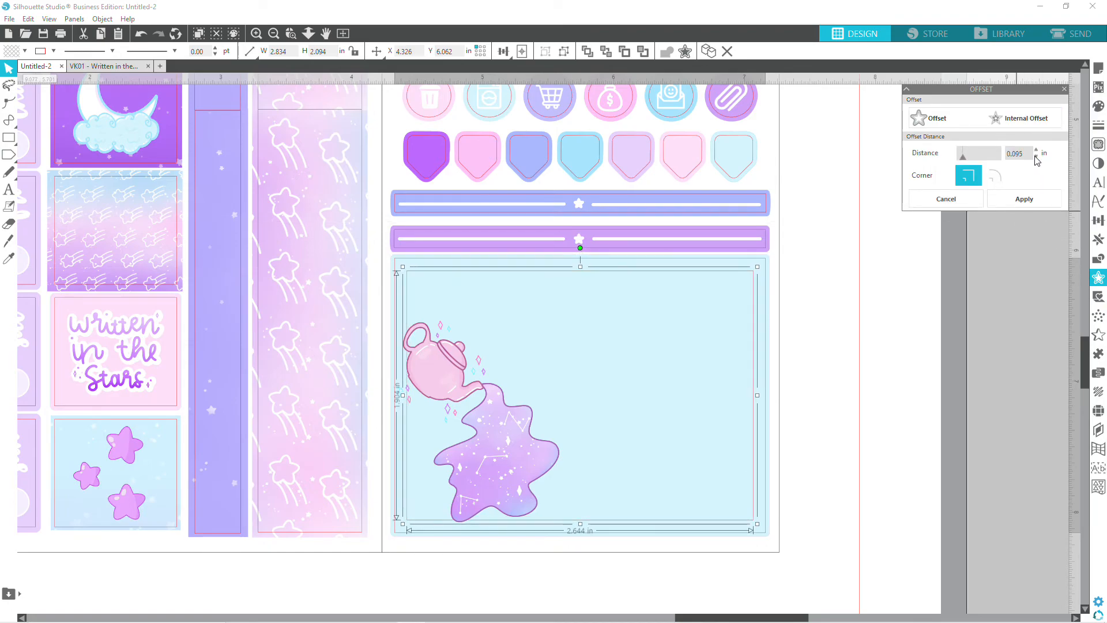
left_click(1024, 199)
Make the internal offset's line white and 4.50 pt thick to form a frame inside the box.
left_click(1098, 125)
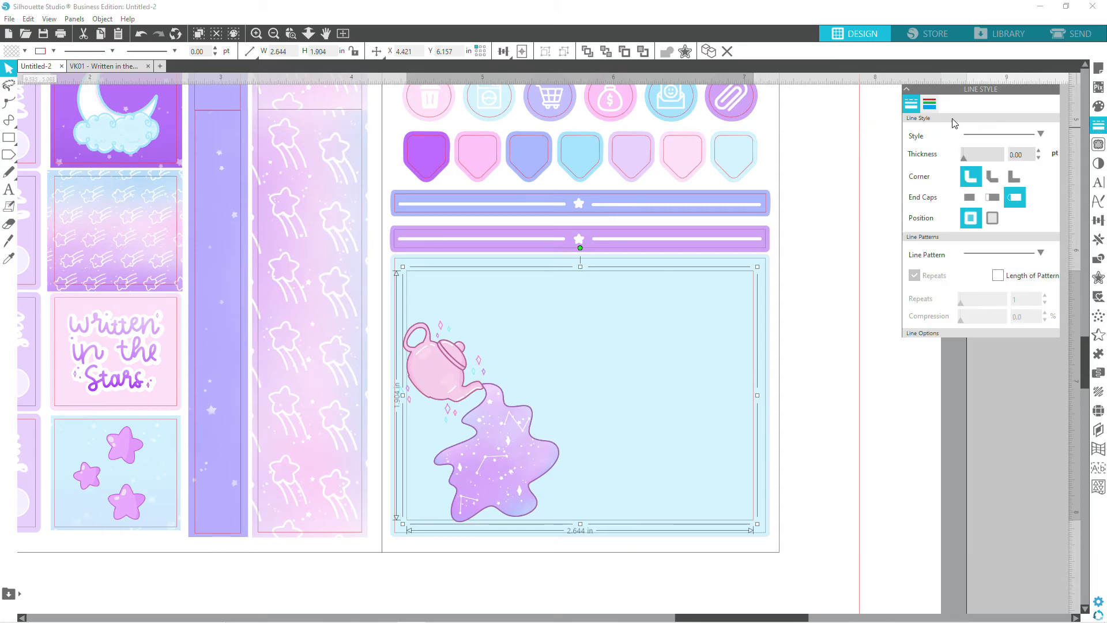
left_click(929, 103)
left_click(942, 131)
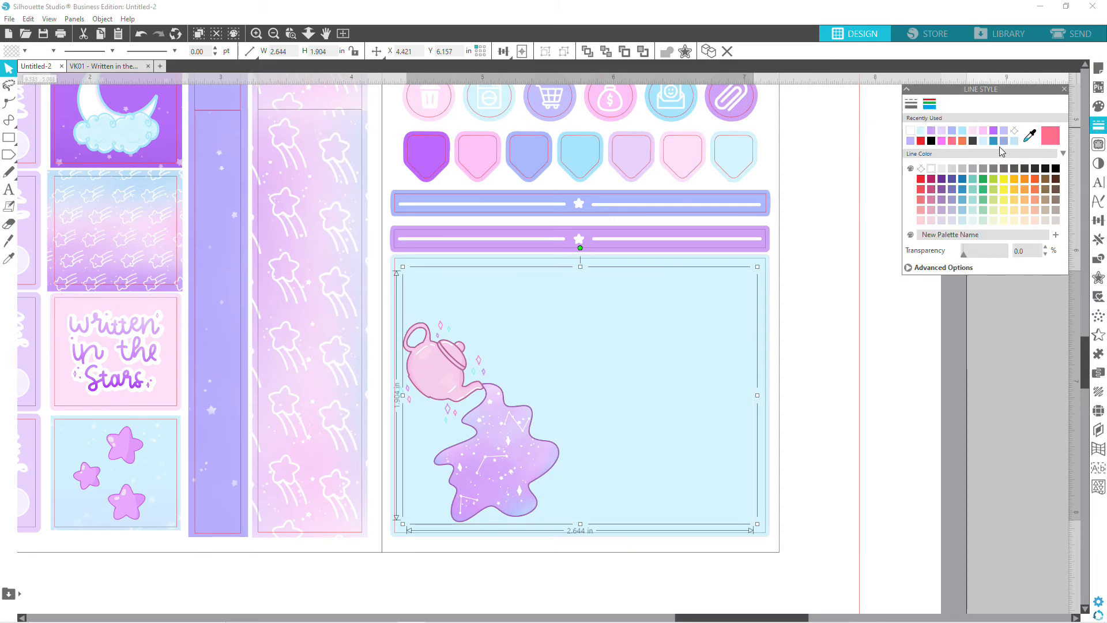
left_click(910, 105)
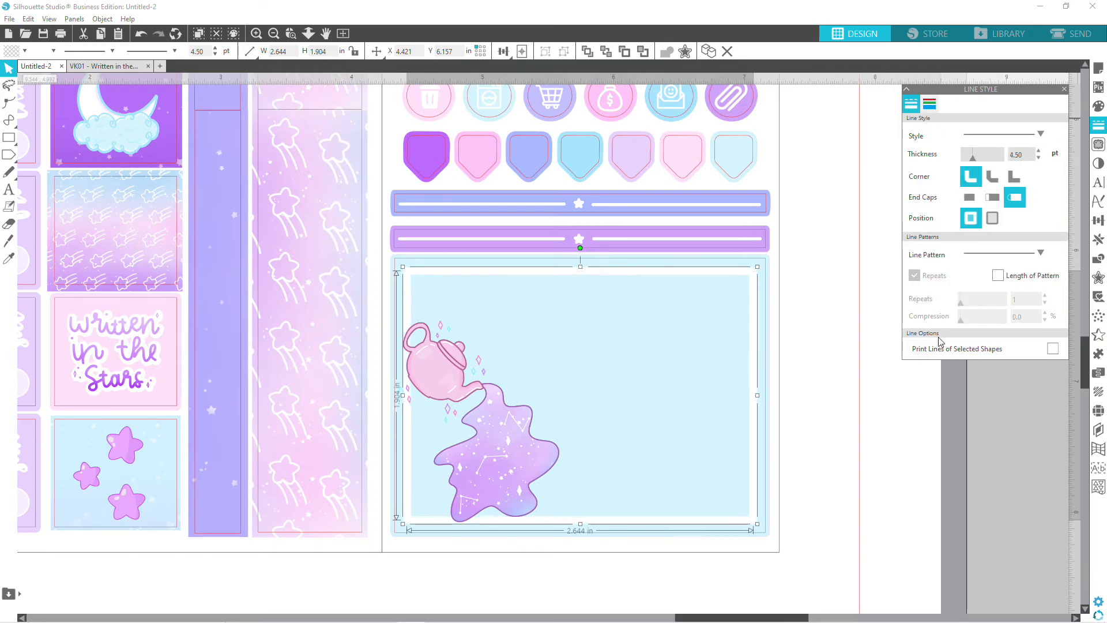
left_click(848, 436)
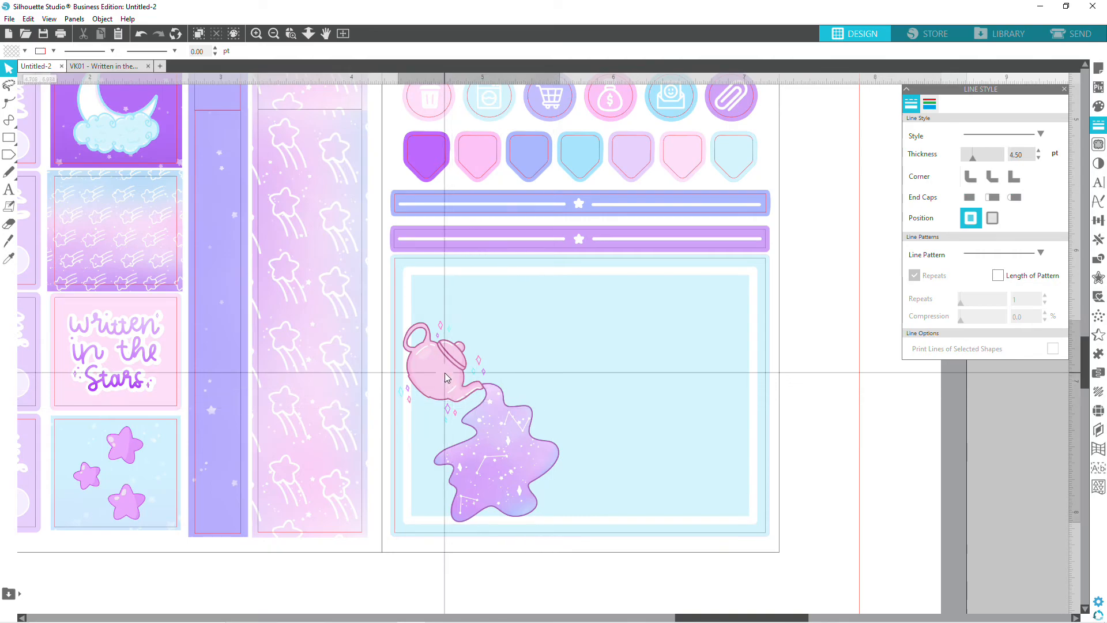
Shift the teapot illustration slightly left so that it overlaps the frame's left side.
left_click_drag(444, 372, 439, 373)
left_click(863, 494)
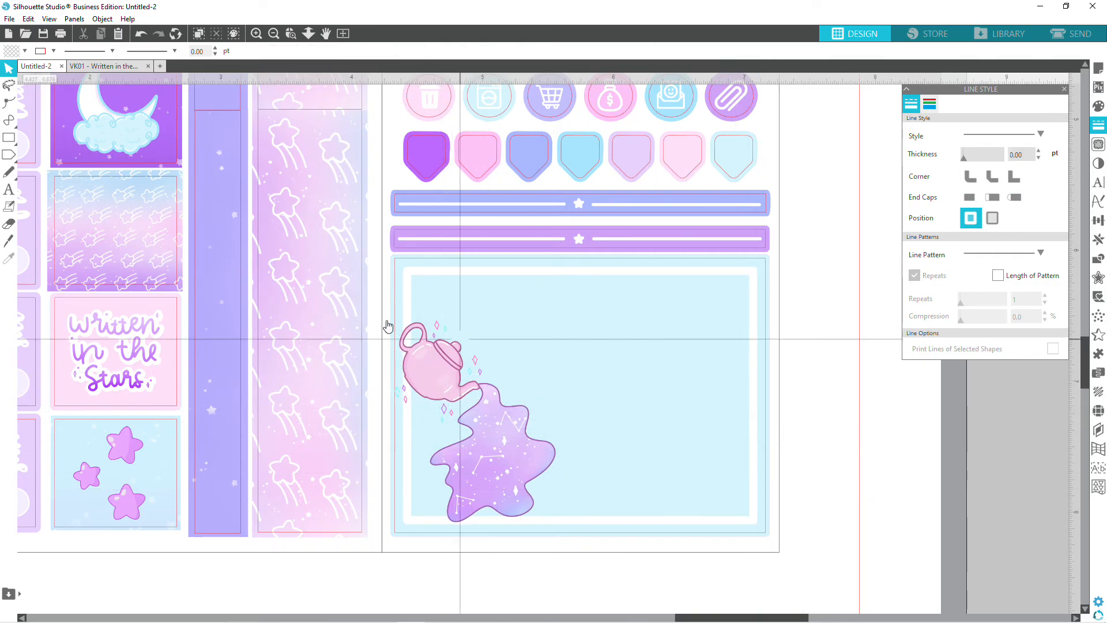
left_click(460, 391)
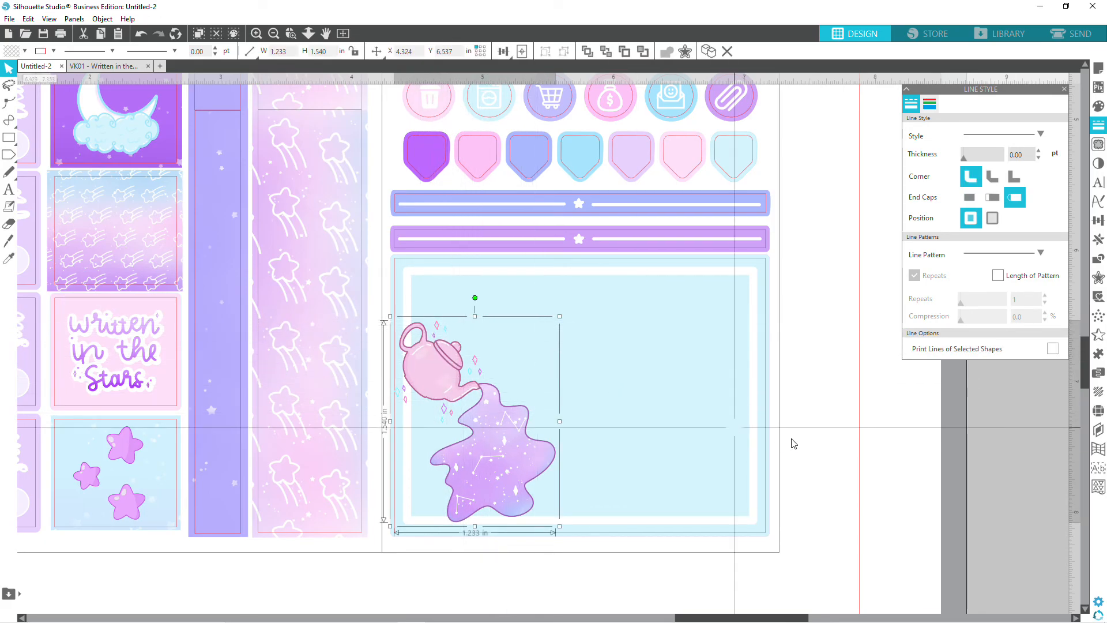
left_click(810, 442)
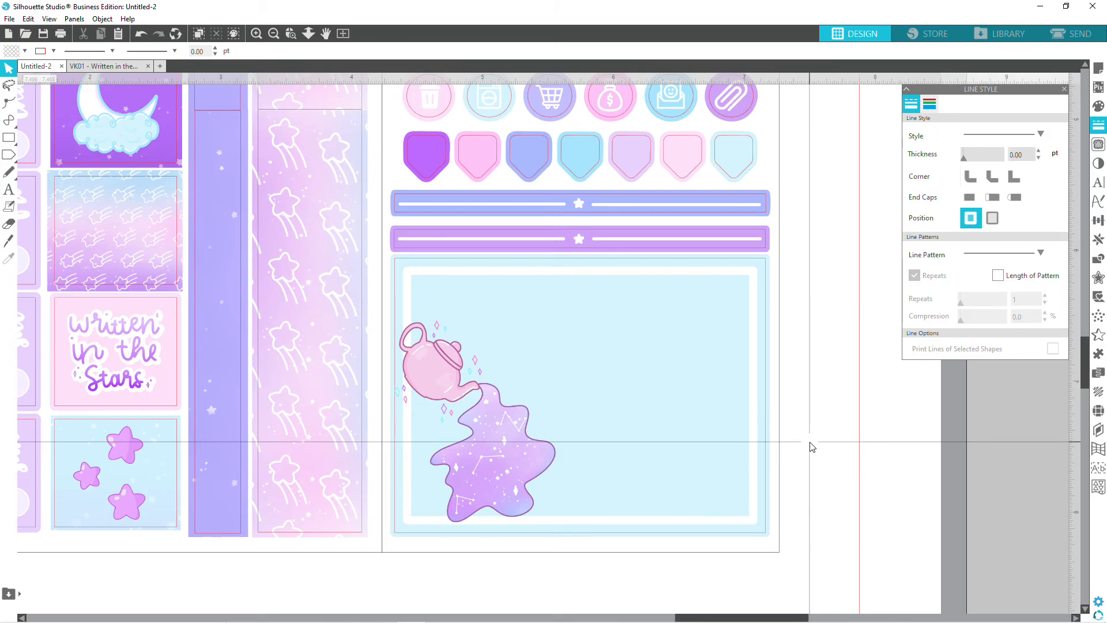
mouse_move(445, 389)
left_mouse_down()
mouse_move(438, 376)
mouse_move(427, 386)
mouse_move(438, 392)
left_mouse_up()
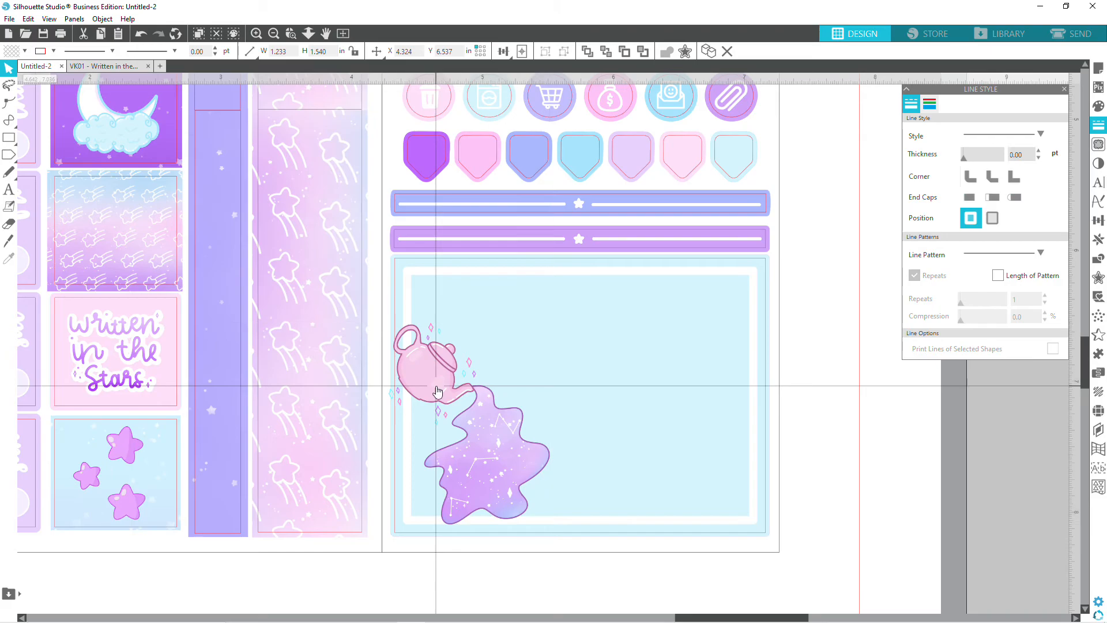
key("ctrl+z")
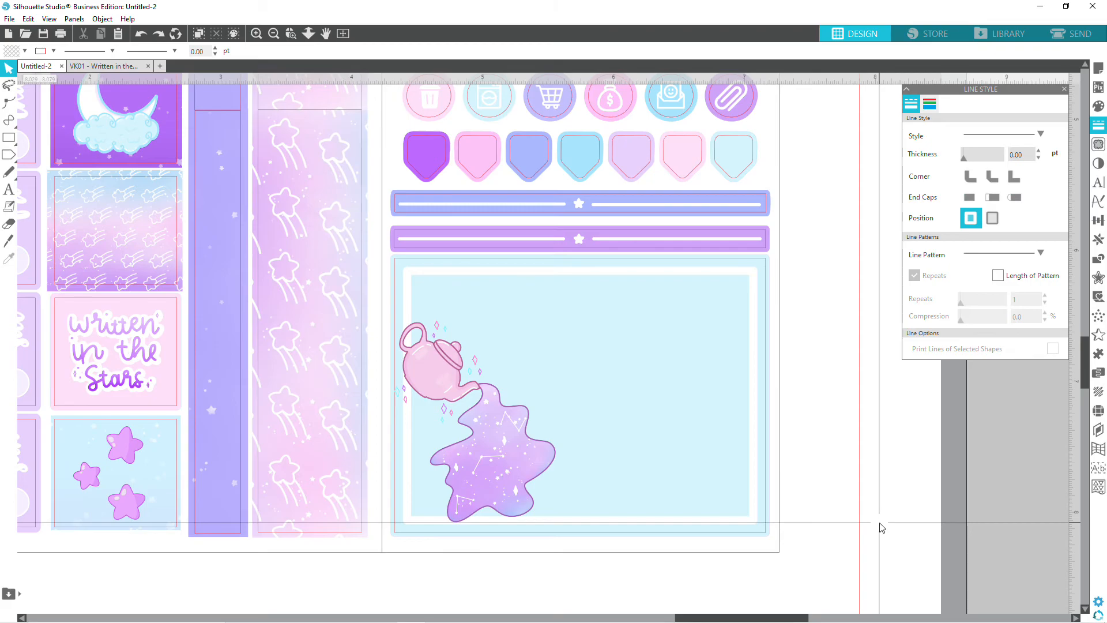
Place a copy of the purple strip's white line in the large box, about 2.612 in long, with 0.00 pt thickness.
left_click(680, 238)
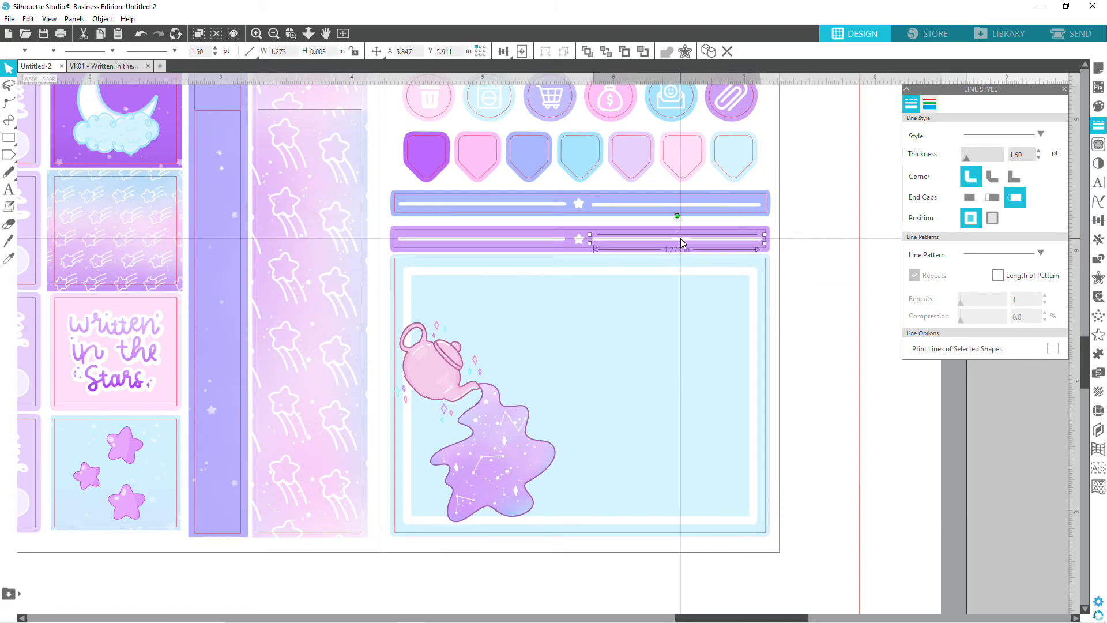
left_click_drag(754, 238, 778, 262)
left_click_drag(777, 322, 759, 304)
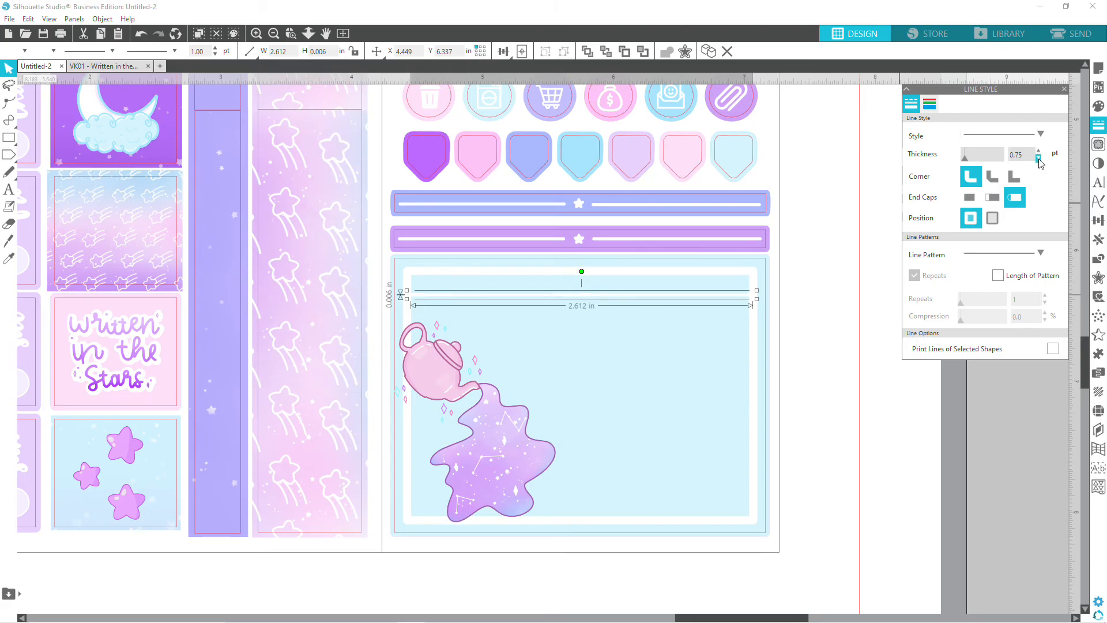
left_click(832, 457)
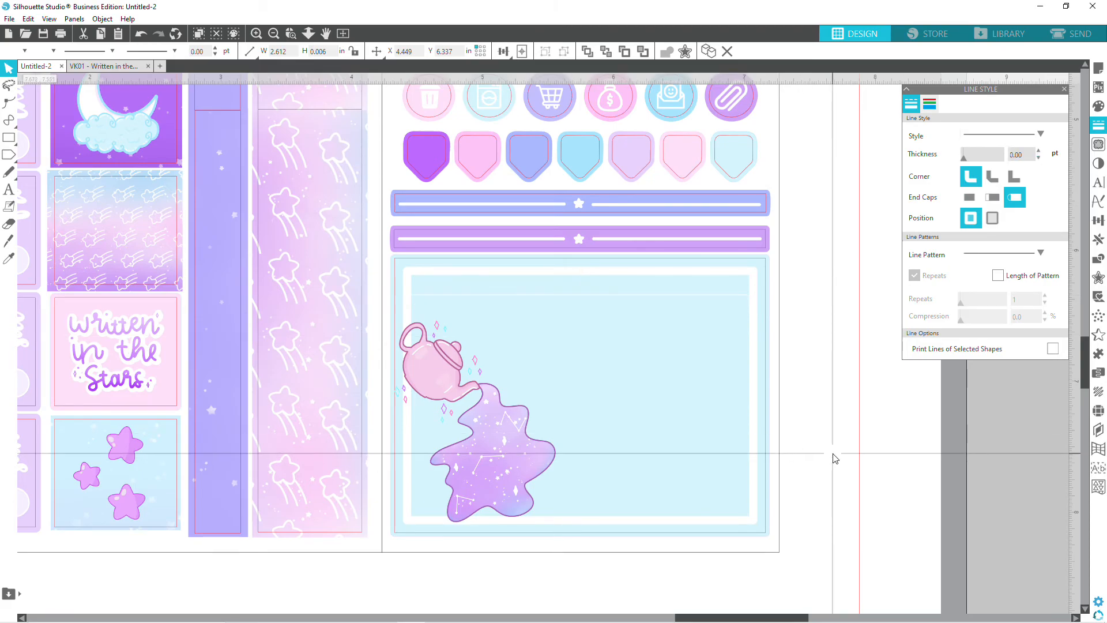
Shorten the white line to about 2.440 in and position it just inside the top of the white frame.
left_click(667, 301)
left_click_drag(666, 299, 704, 309)
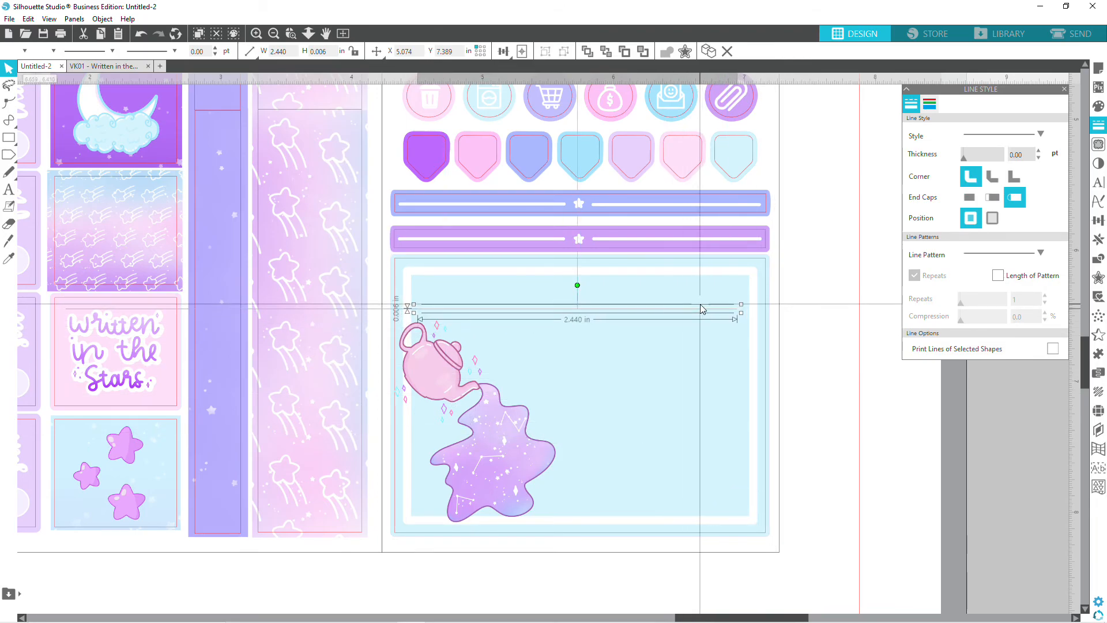
left_click(827, 454)
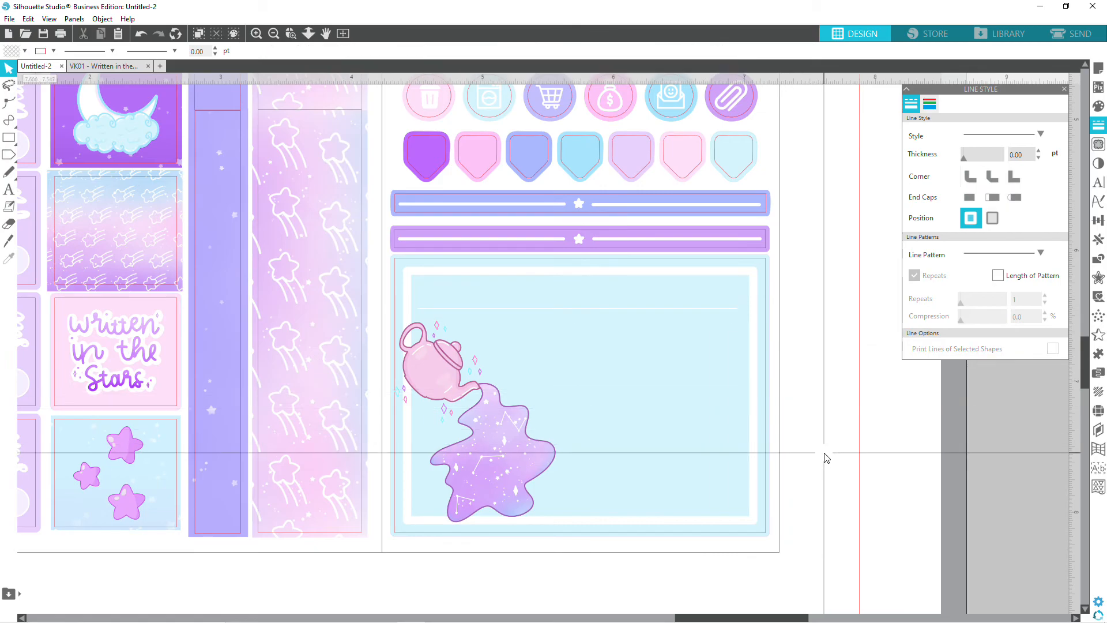
left_click(570, 309)
left_click_drag(572, 305, 571, 300)
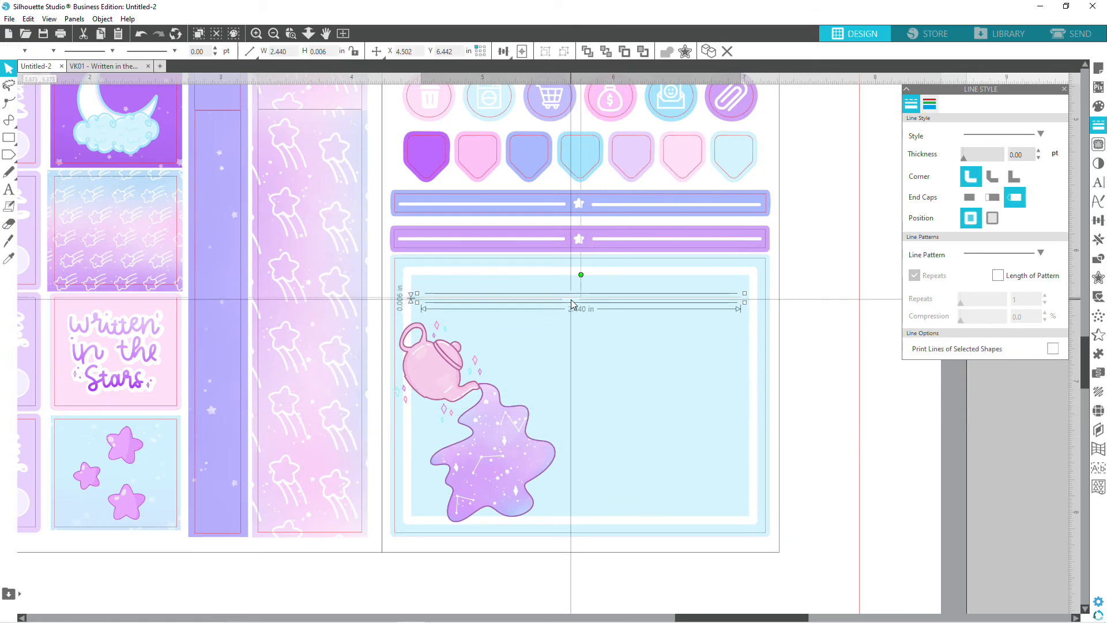
left_click(859, 455)
left_click(582, 301)
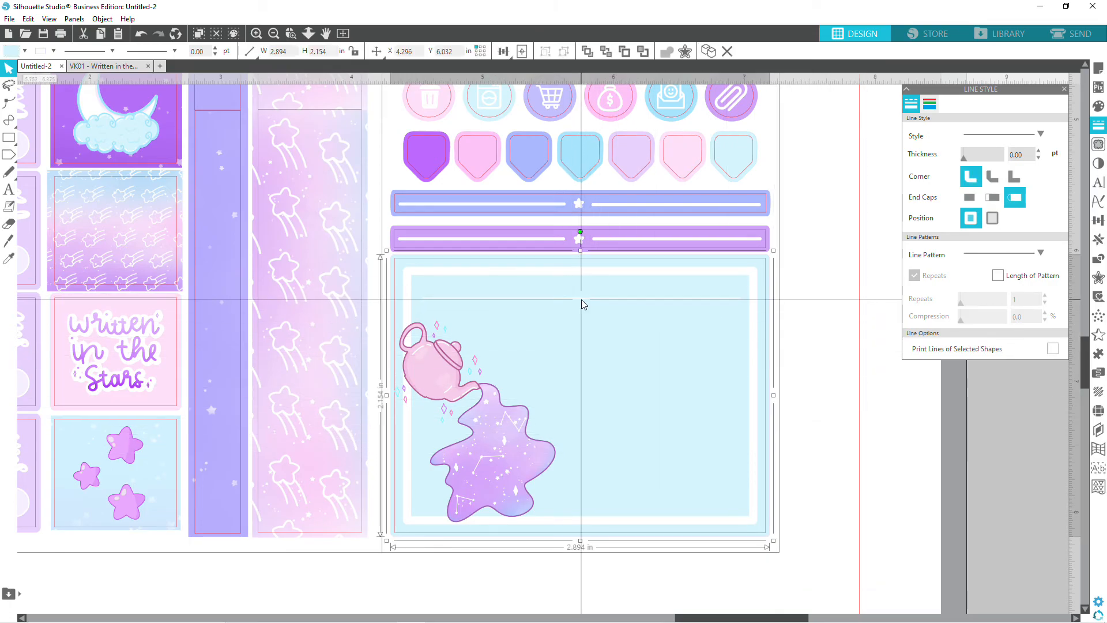
left_click(581, 299)
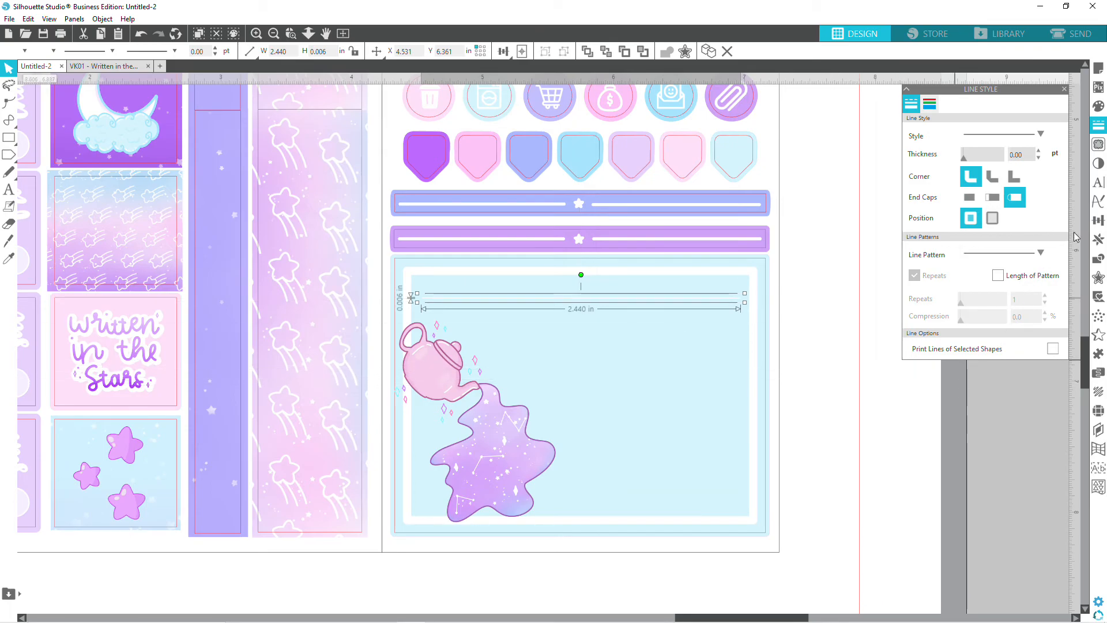
Try replicating the white line as a column of four, a full-page fill and a column of three, undoing each attempt.
left_click(1098, 239)
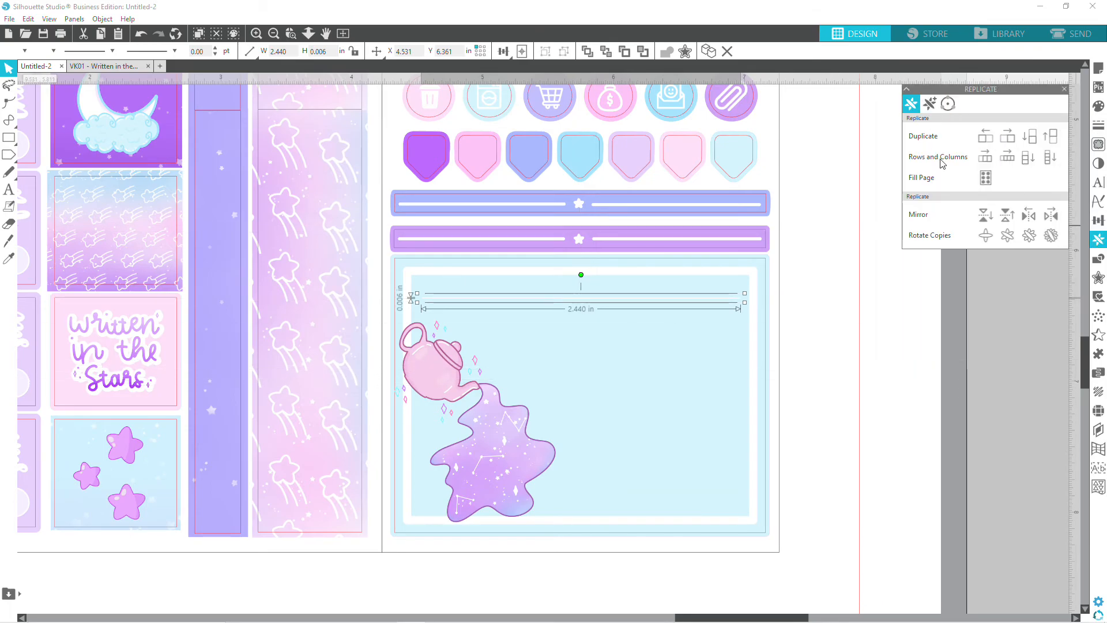
left_click(1045, 161)
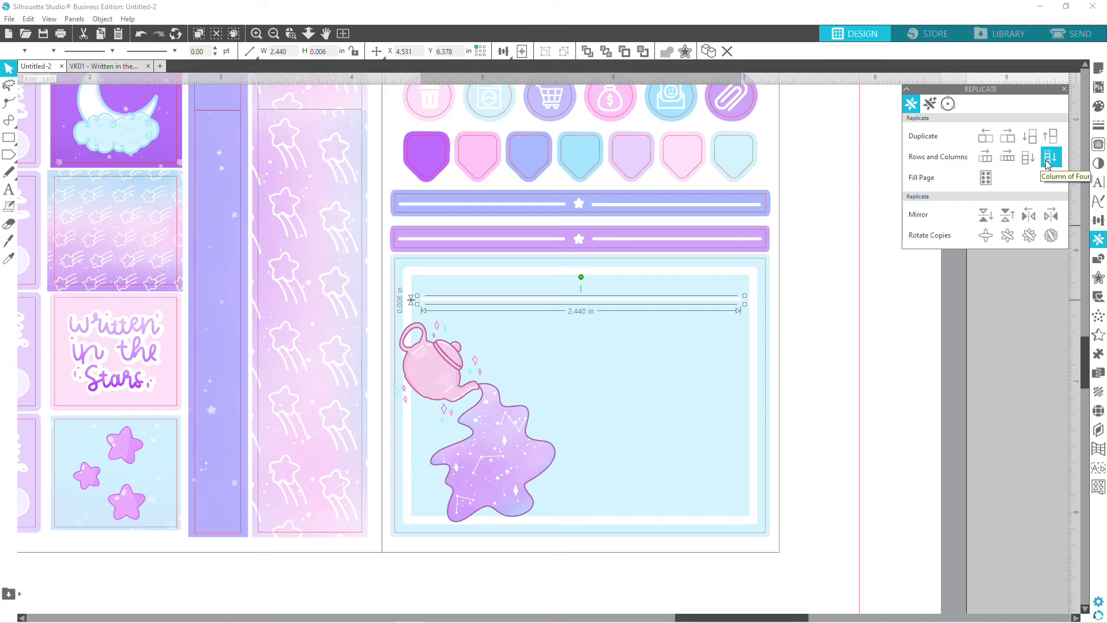
key("ctrl+z")
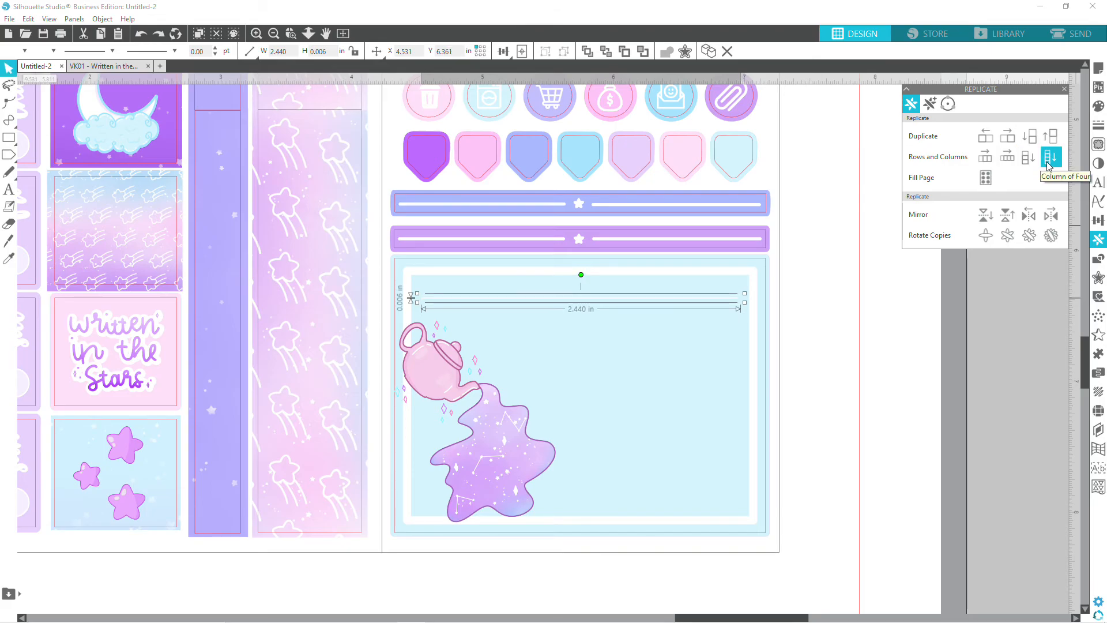
left_click(1046, 161)
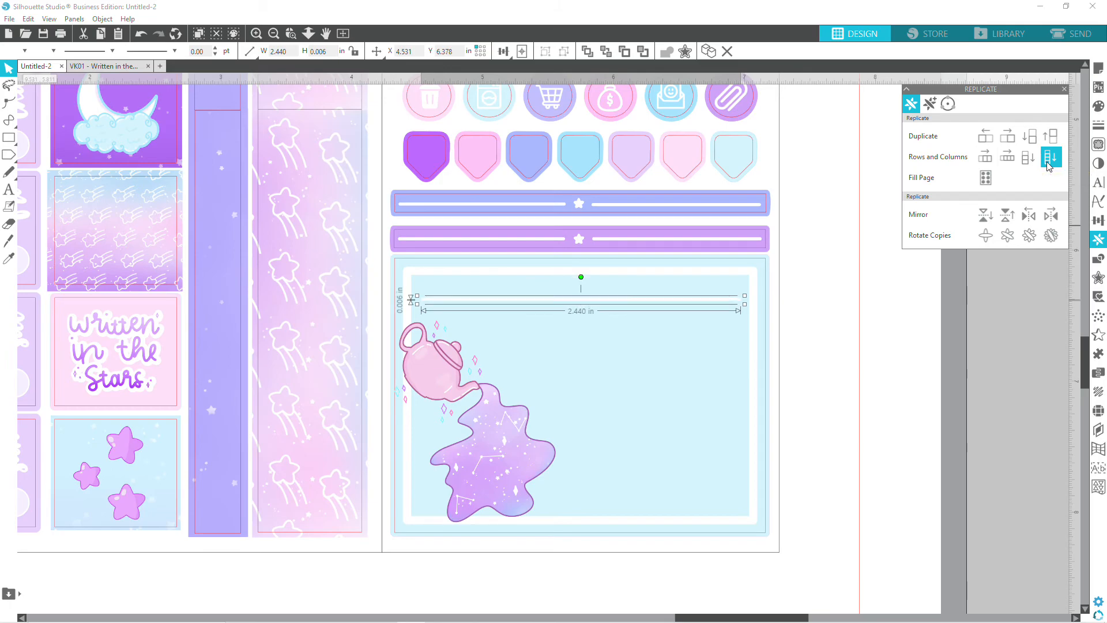
key("ctrl+z")
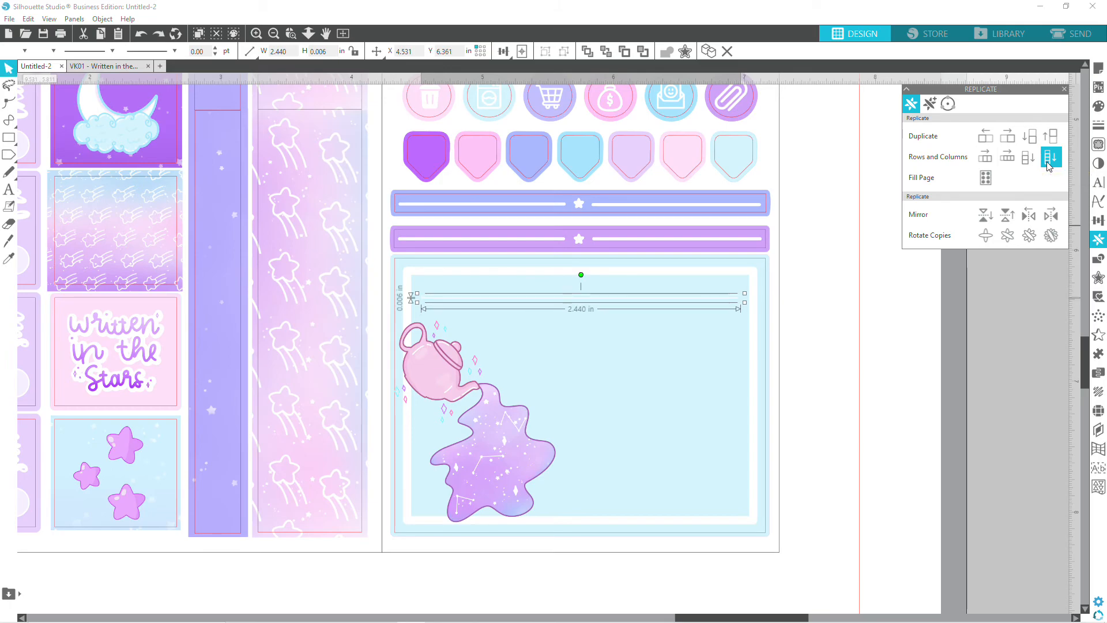
left_click(979, 183)
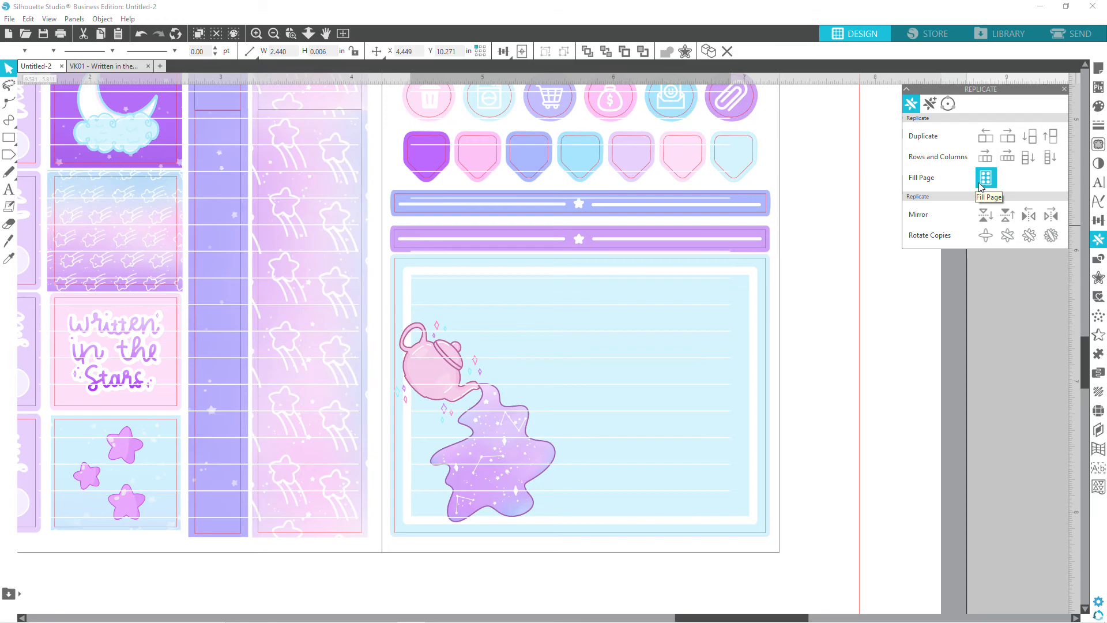
key("ctrl+z")
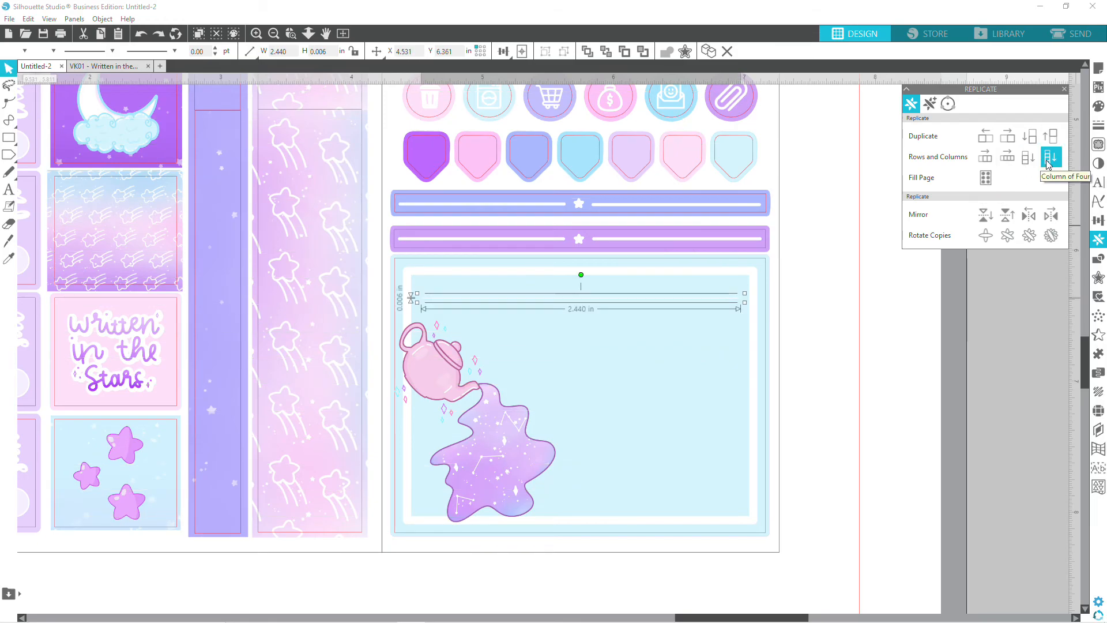
left_click(1030, 163)
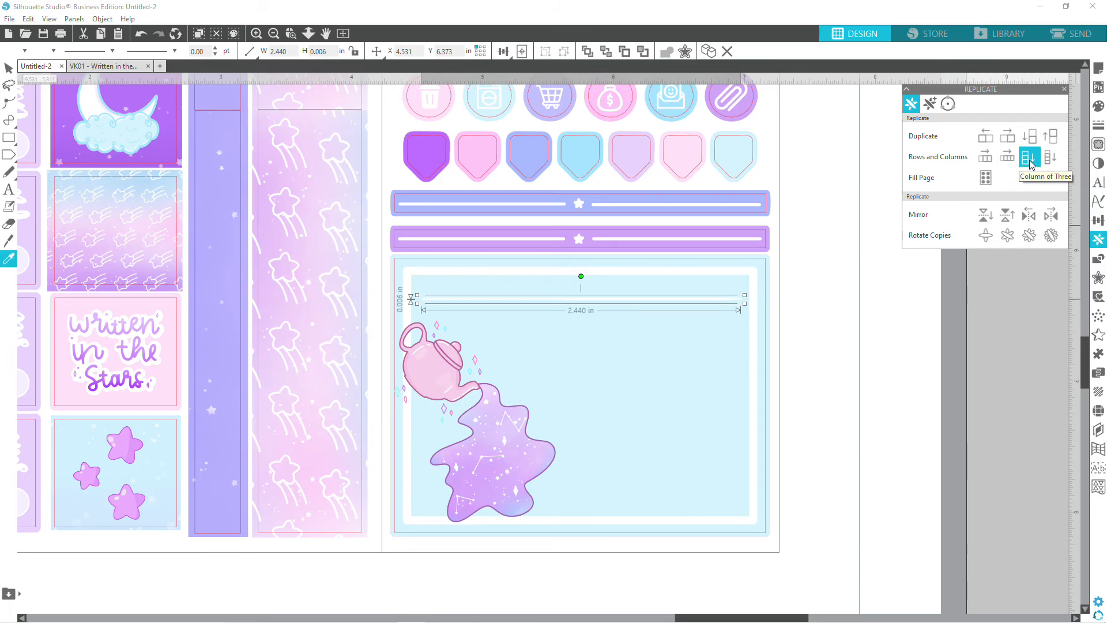
key("ctrl+z")
Duplicate the white line and place the copy about 0.17 in below the original.
key("ctrl+c")
key("ctrl+v")
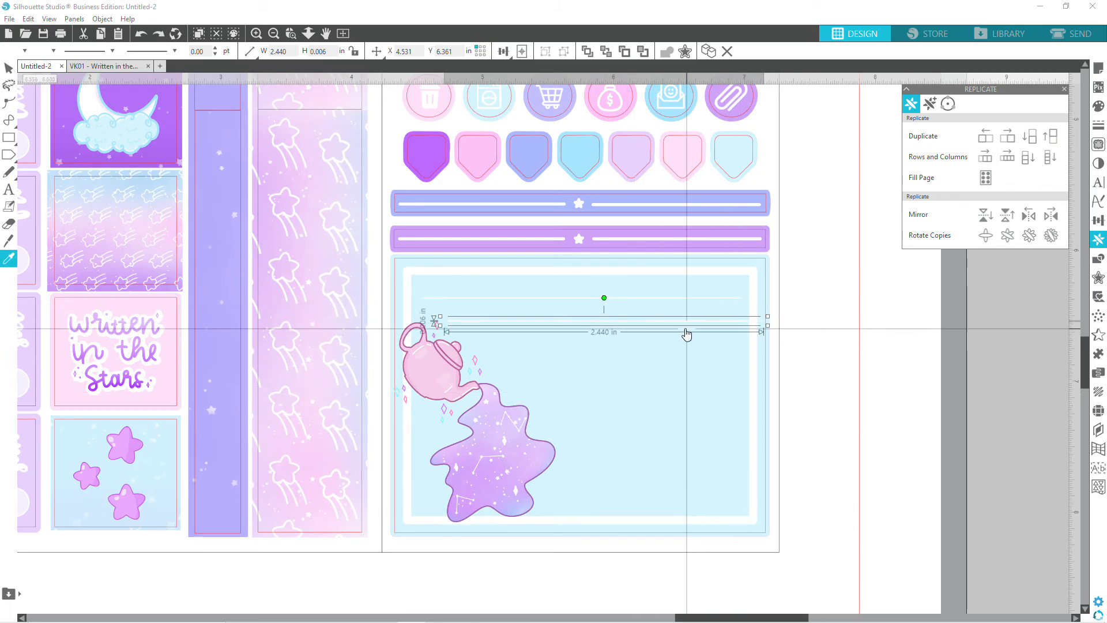
left_click_drag(684, 322, 628, 317)
left_click(781, 347)
key("ctrl+z")
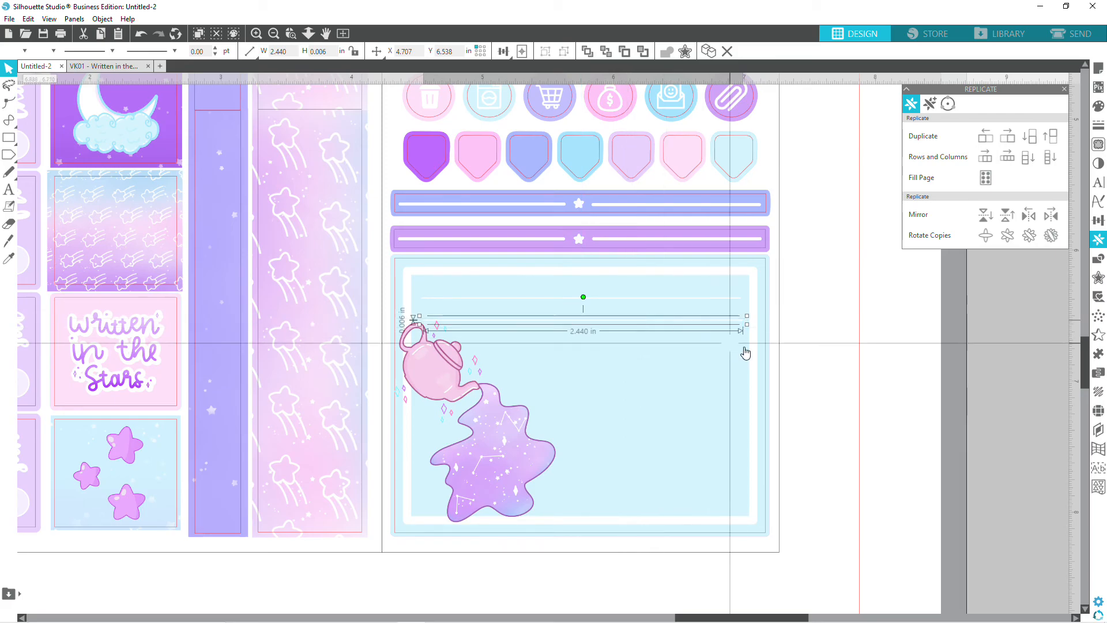
left_click(854, 383)
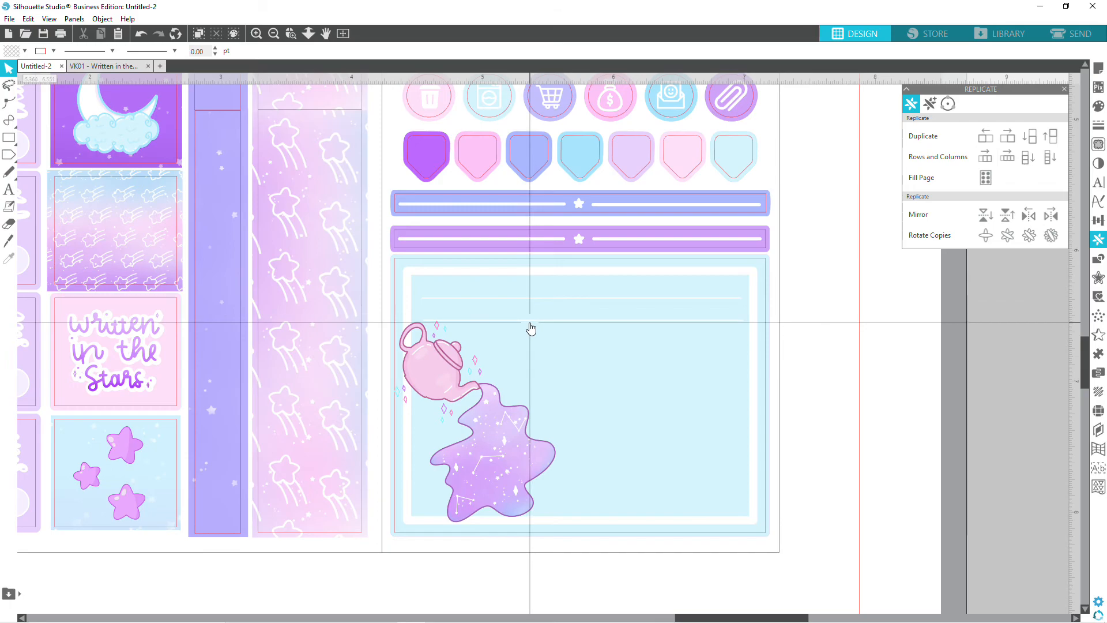
left_click(530, 326)
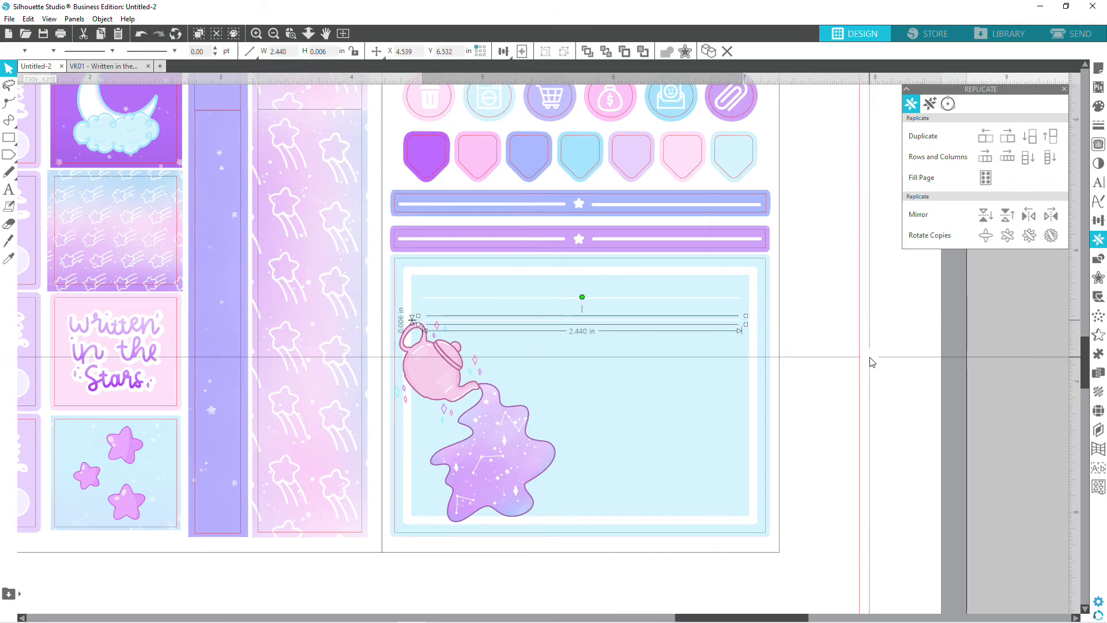
Add a third white line beneath the second and nudge it up slightly to a Y position of 6.712 in.
key("ctrl+v")
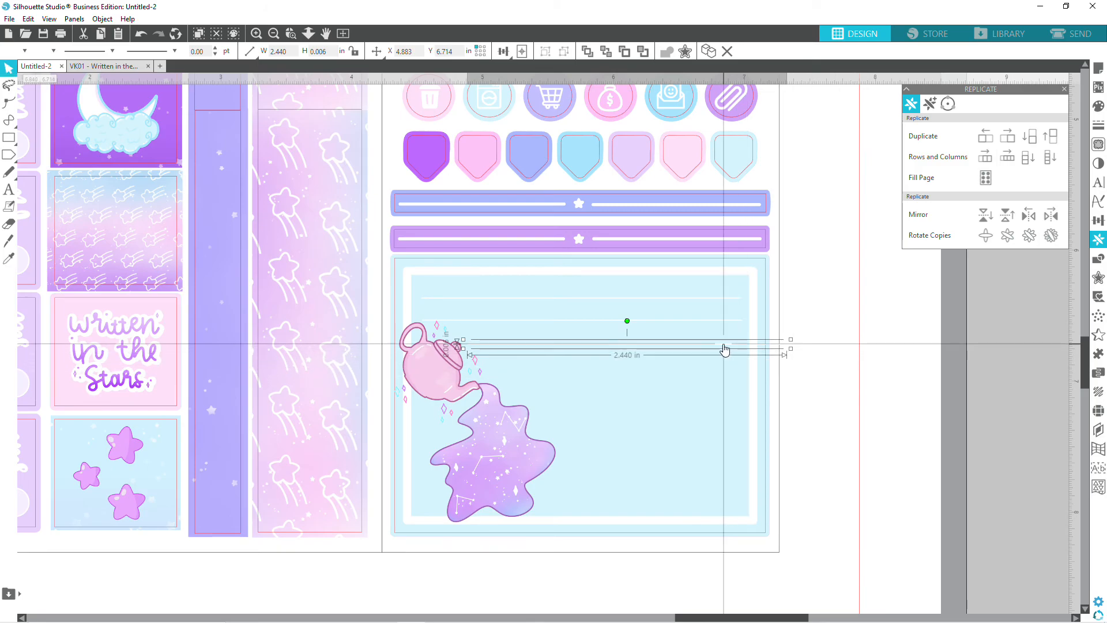
left_click_drag(718, 344, 671, 344)
left_click(882, 415)
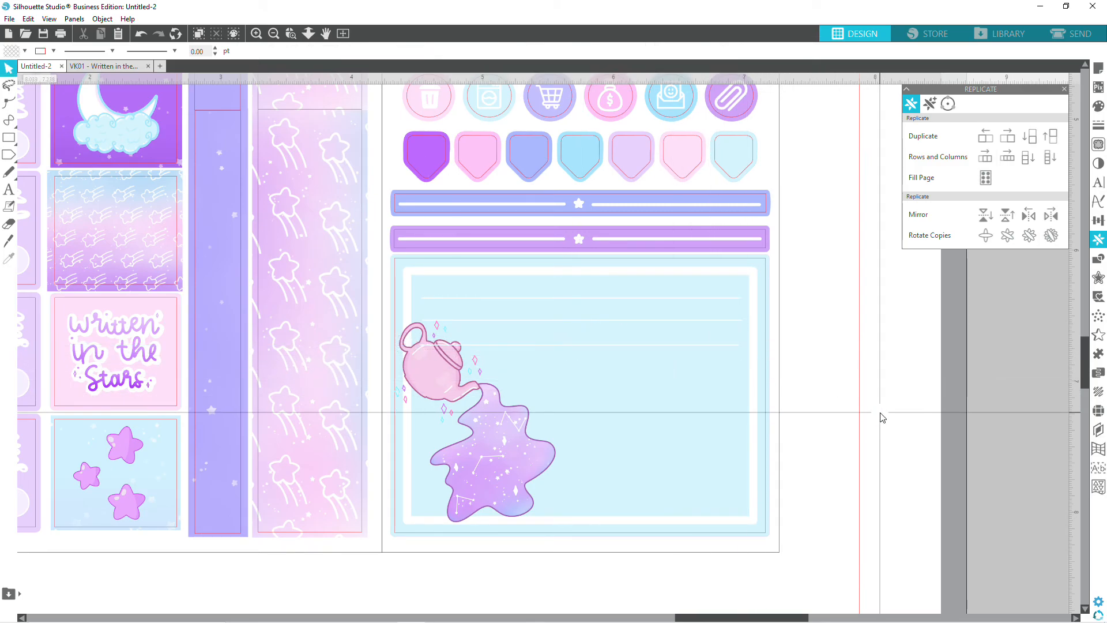
left_click(633, 351)
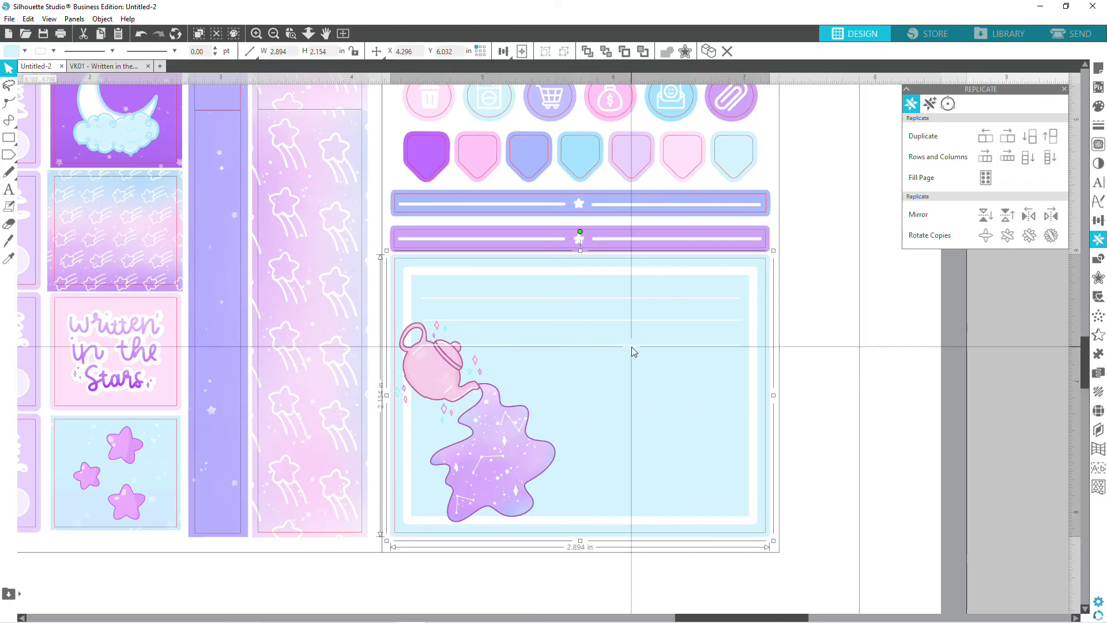
left_click(621, 345)
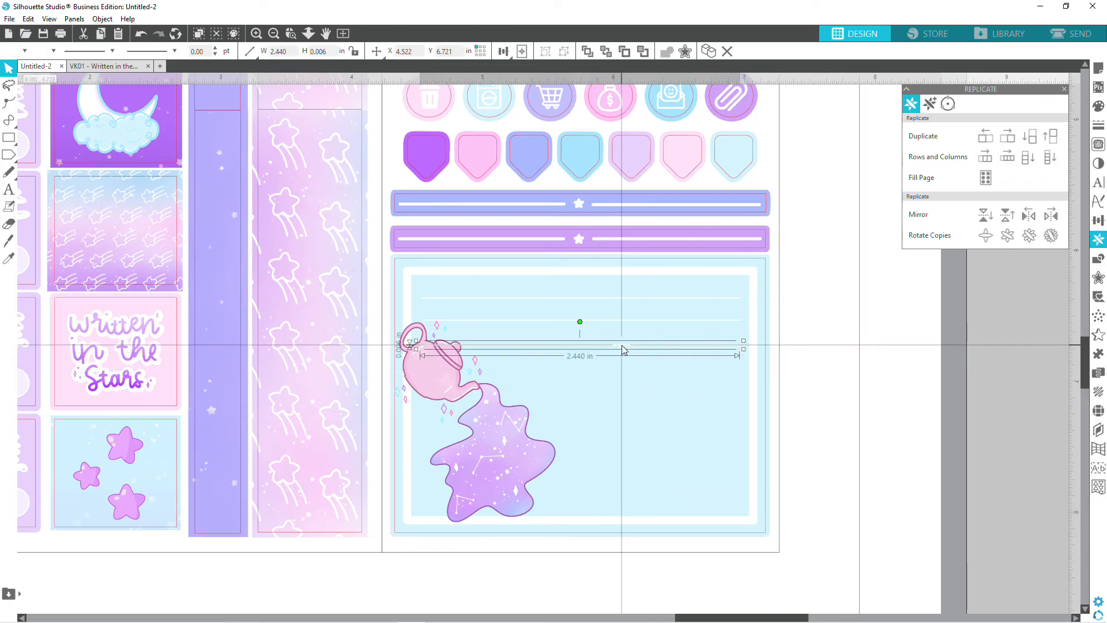
key("Up")
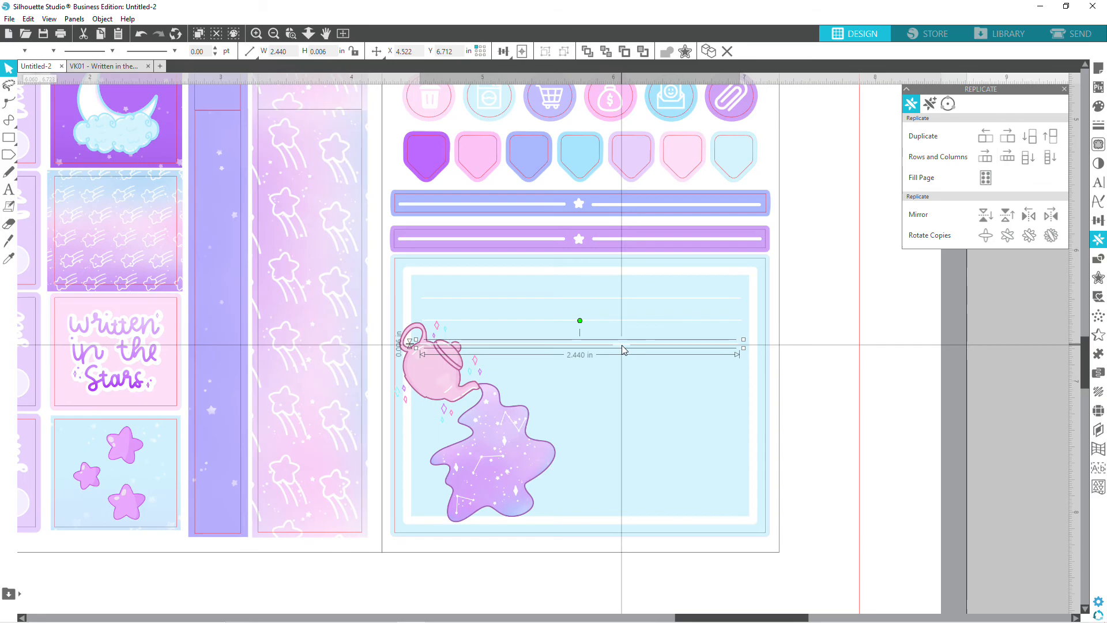
left_click(820, 359)
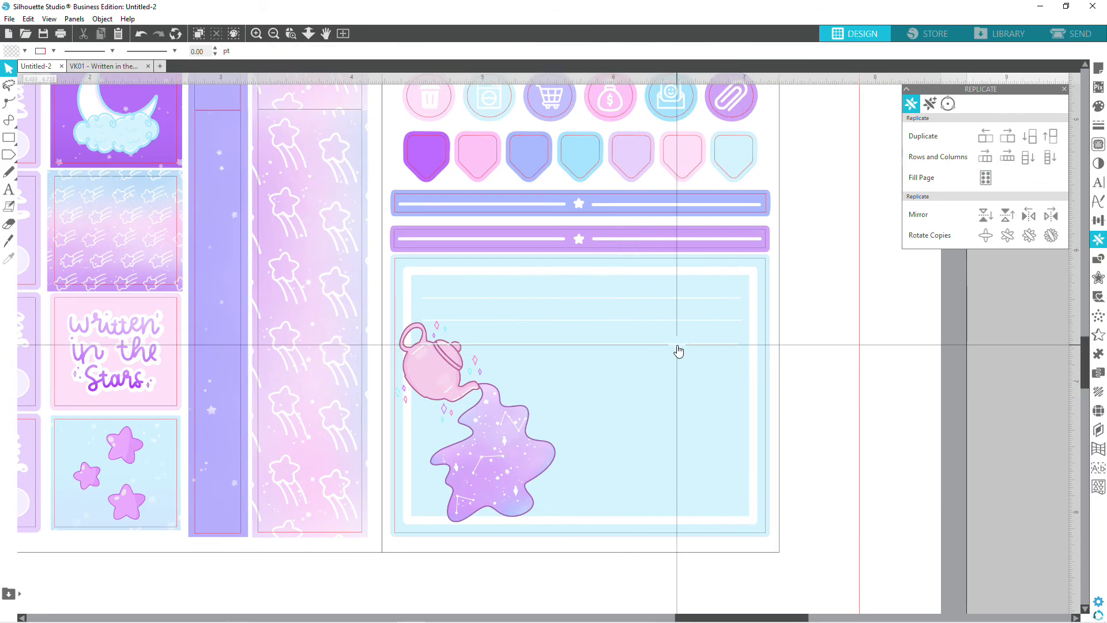
Select the three white lines and align them by their left edges, undoing a mistaken top alignment.
left_click(678, 352)
left_click(680, 344)
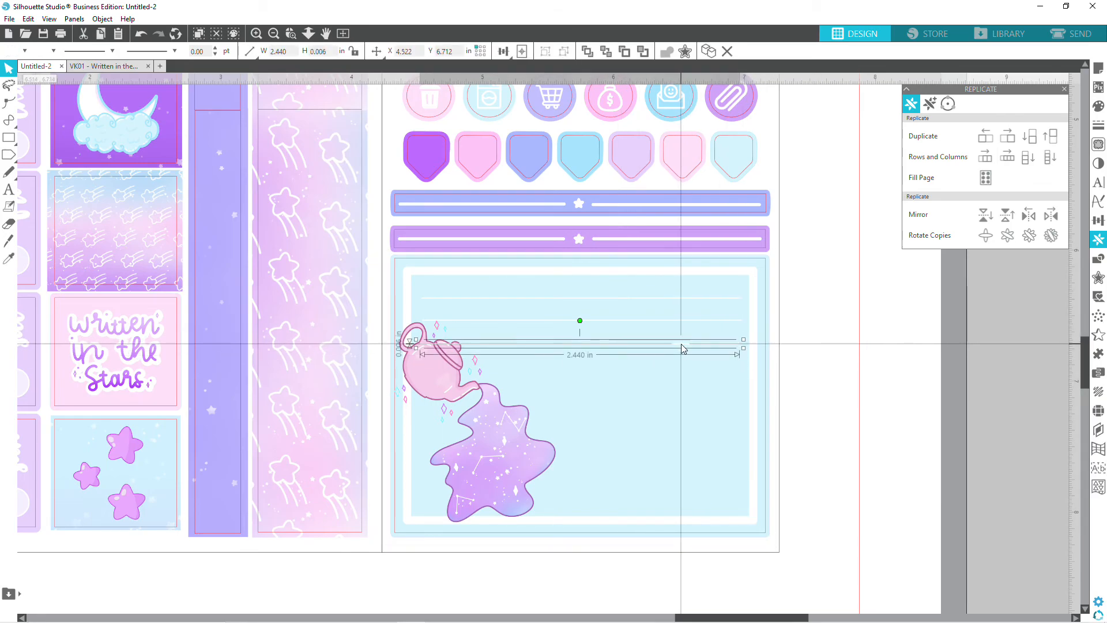
left_click(683, 323, "shift")
left_click(869, 382)
left_click(683, 344)
left_click(684, 344)
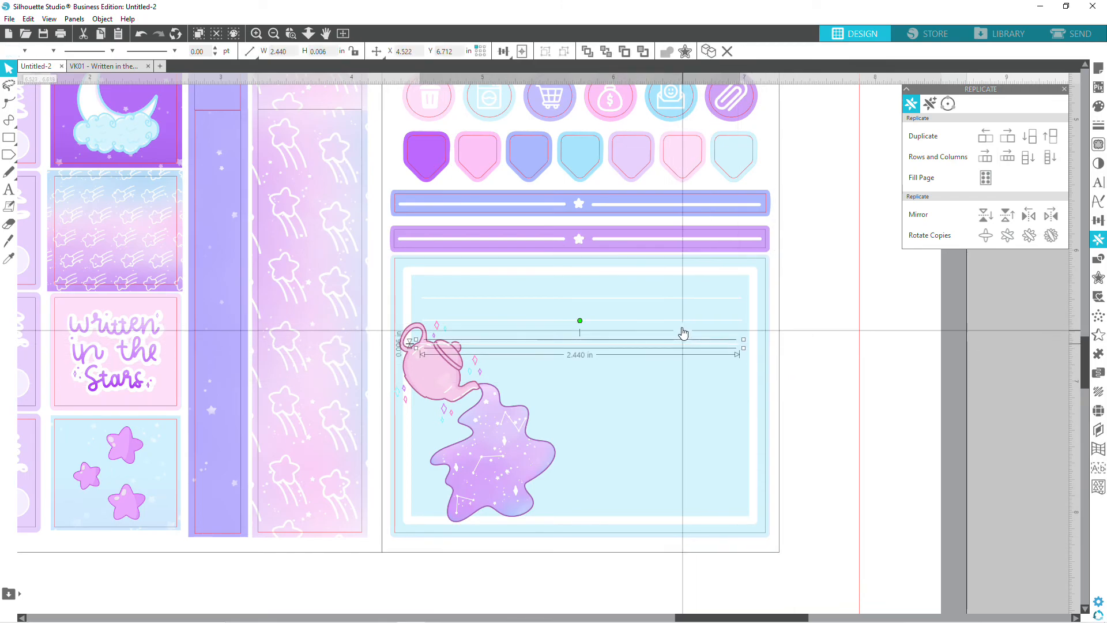
left_click(678, 320, "shift")
left_click(674, 299, "shift")
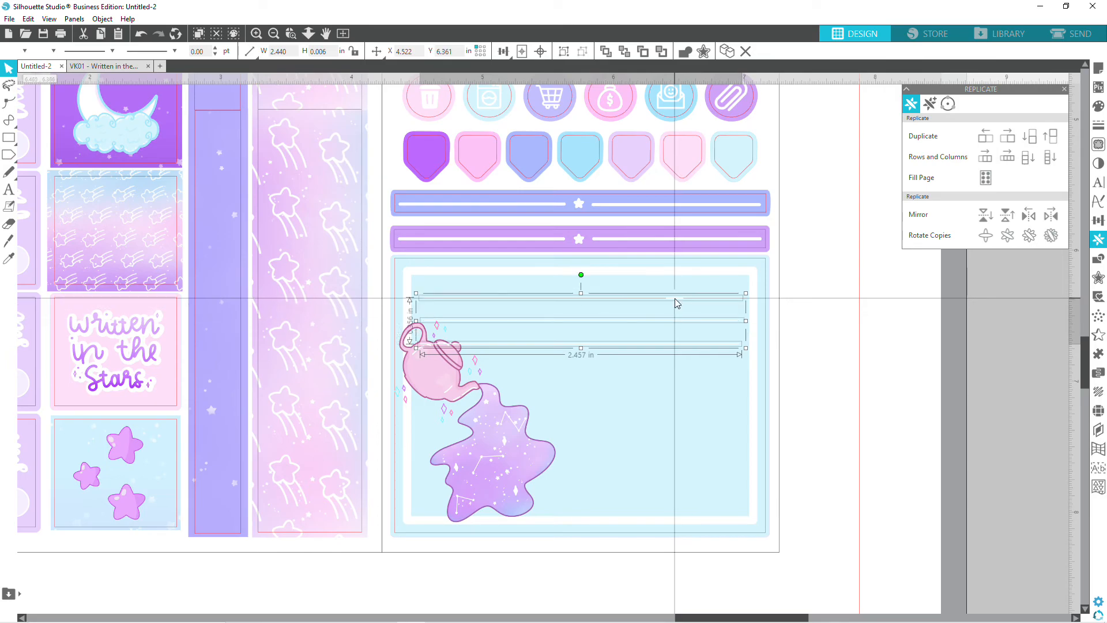
left_click(1093, 220)
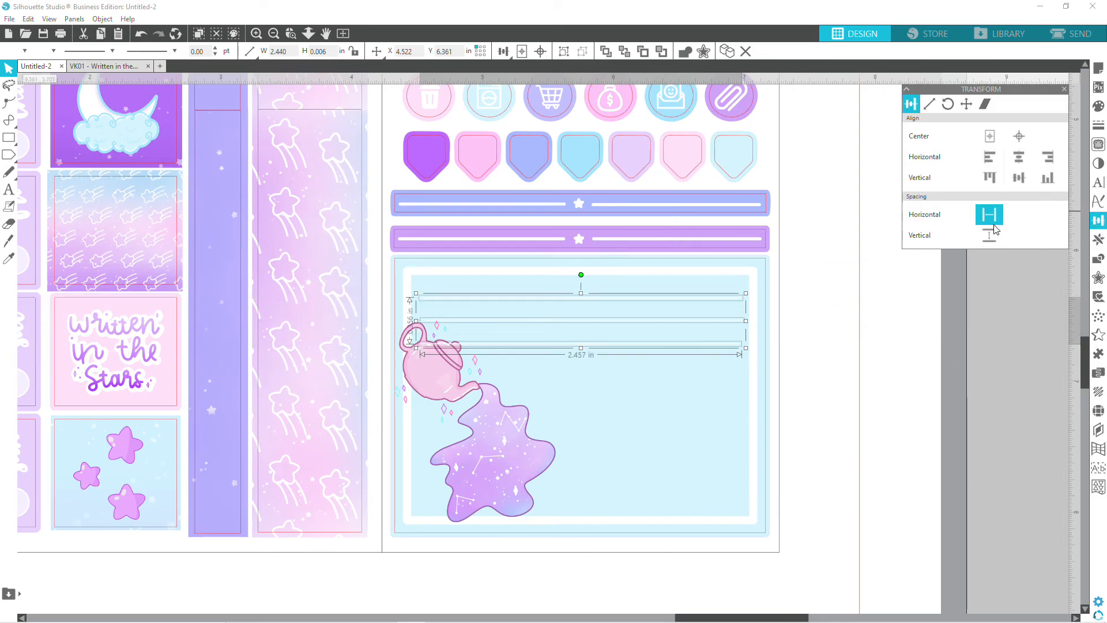
left_click(999, 179)
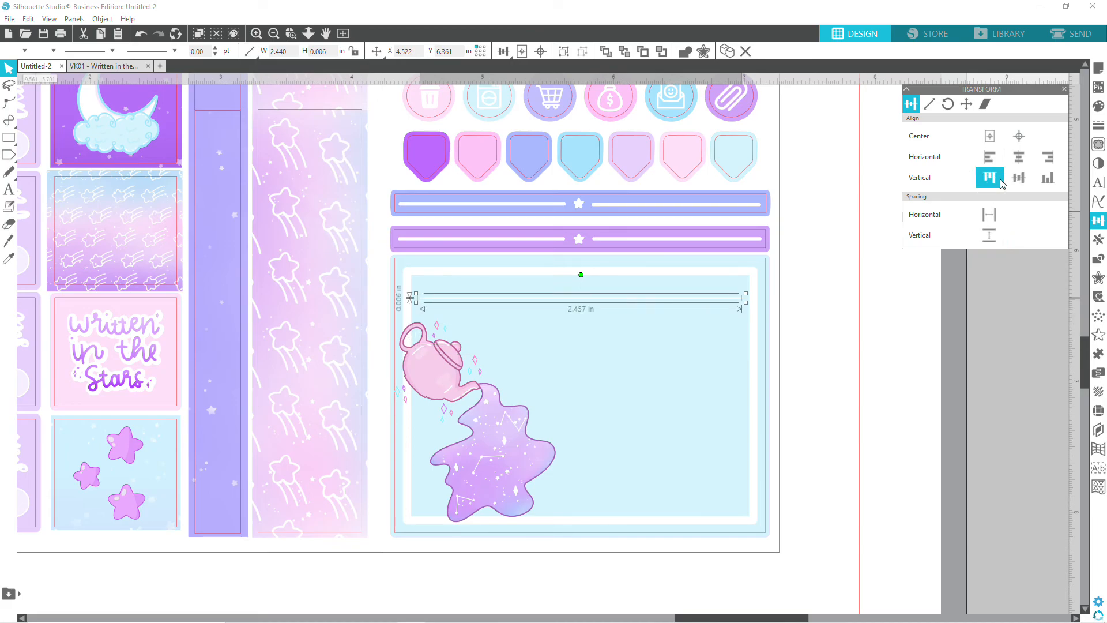
key("ctrl+z")
left_click(987, 159)
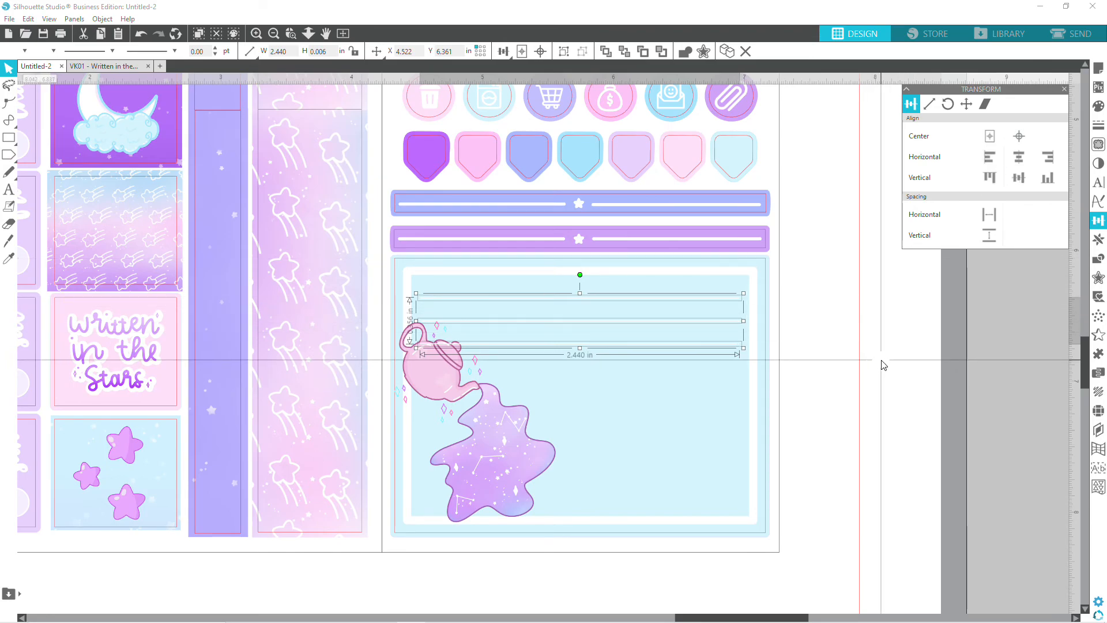
Select all three white lines together and group them into one object.
right_click(684, 349)
left_click(810, 364)
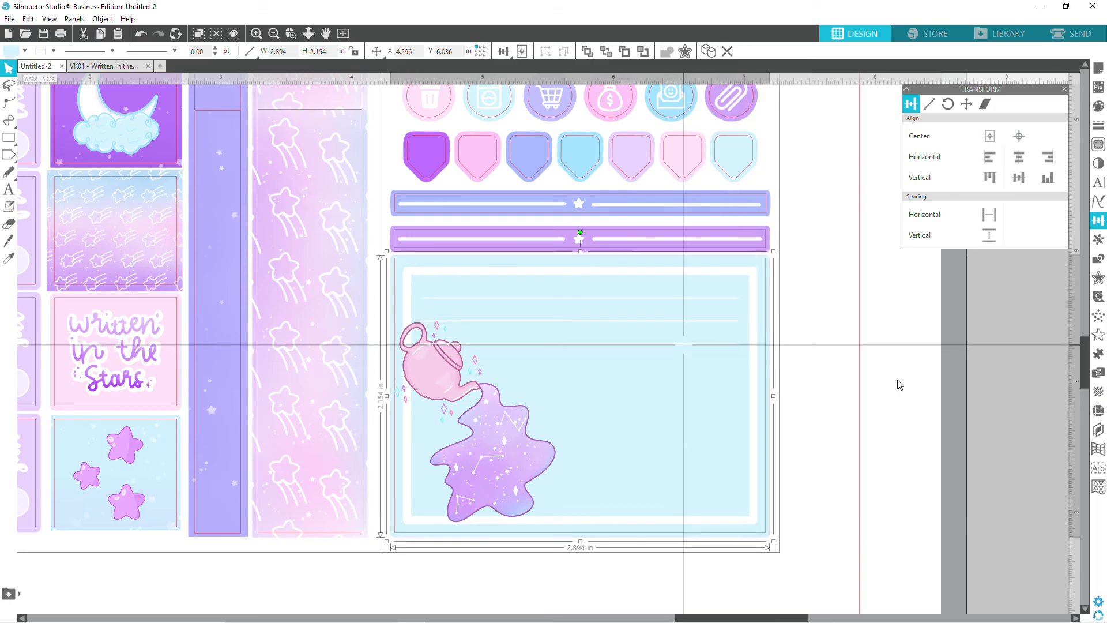
left_click(642, 344)
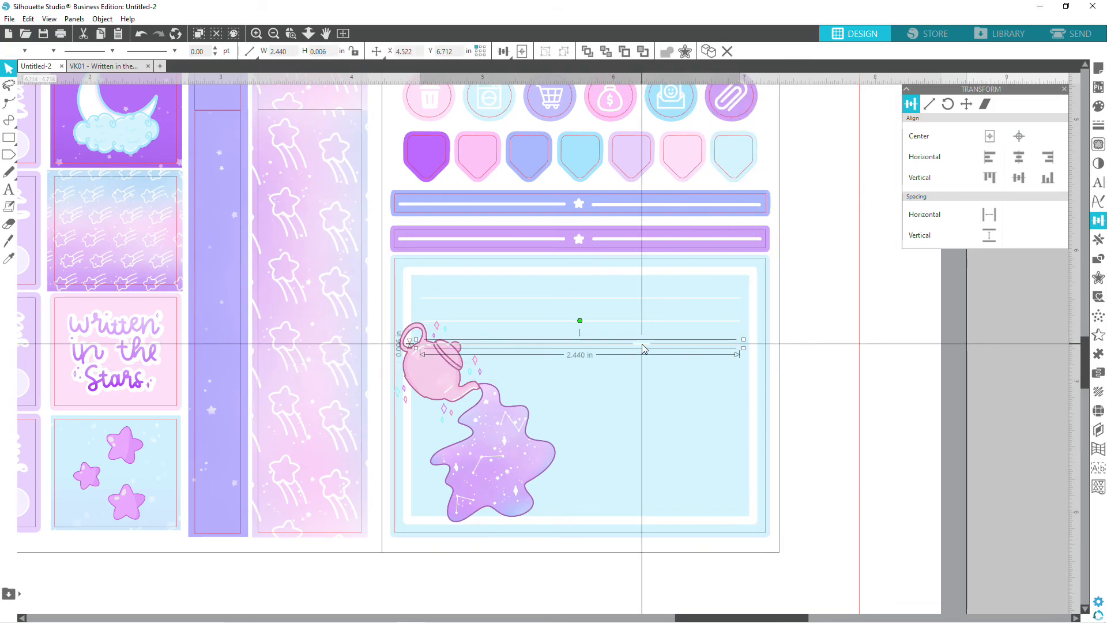
left_click_drag(643, 330, 641, 300)
right_click(642, 300)
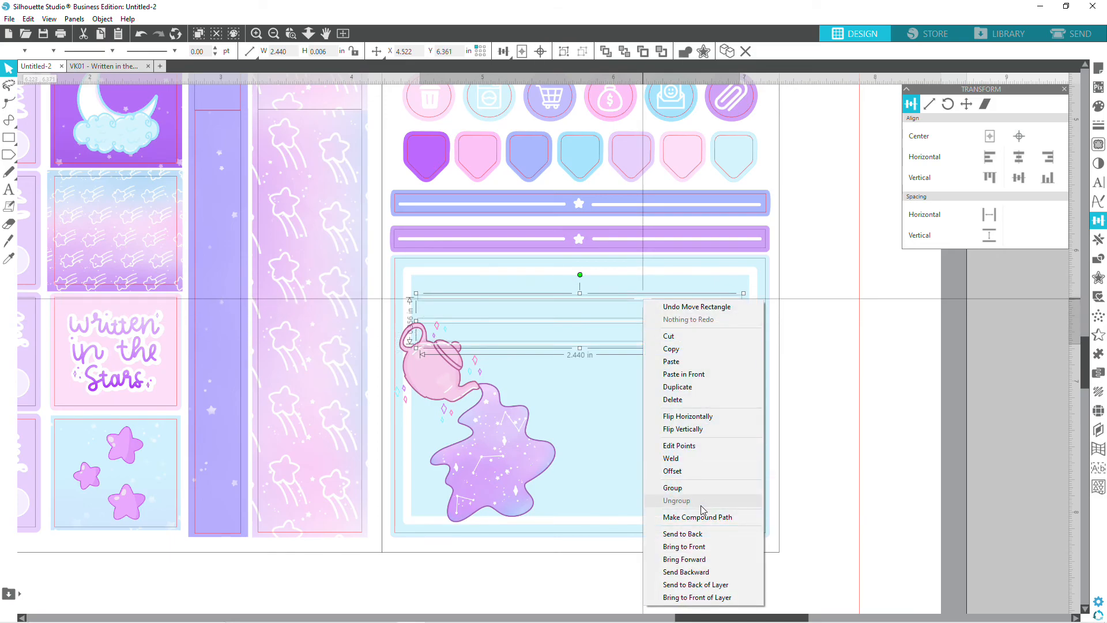
left_click(698, 487)
left_click(856, 420)
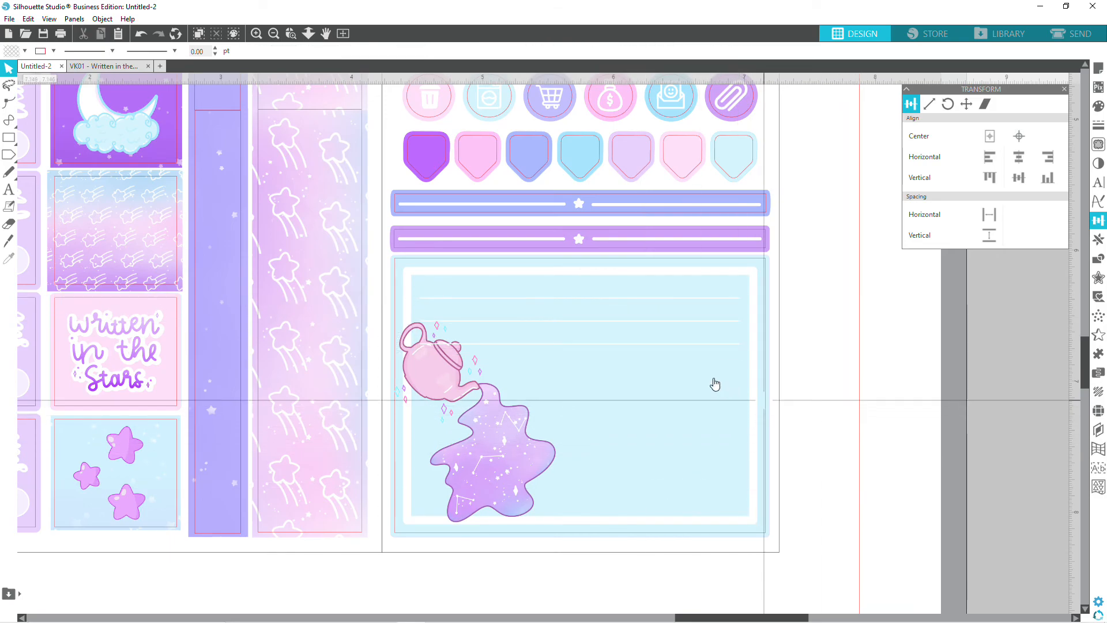
Replicate the line group downward as a column of three and duplicate the lowest group once more below.
left_click(583, 344)
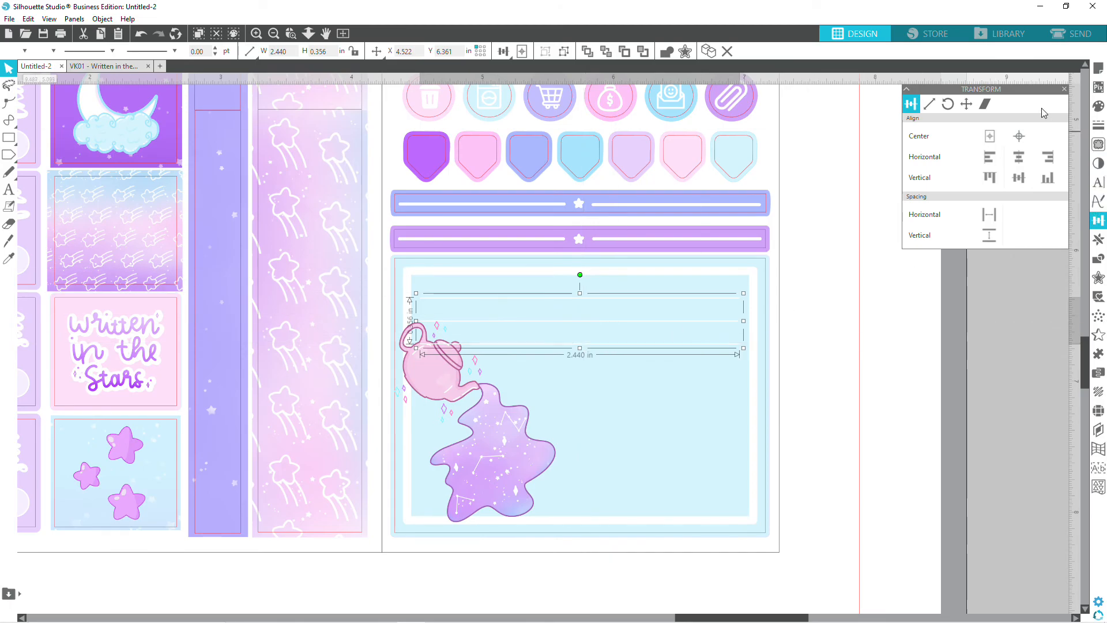
left_click(1098, 239)
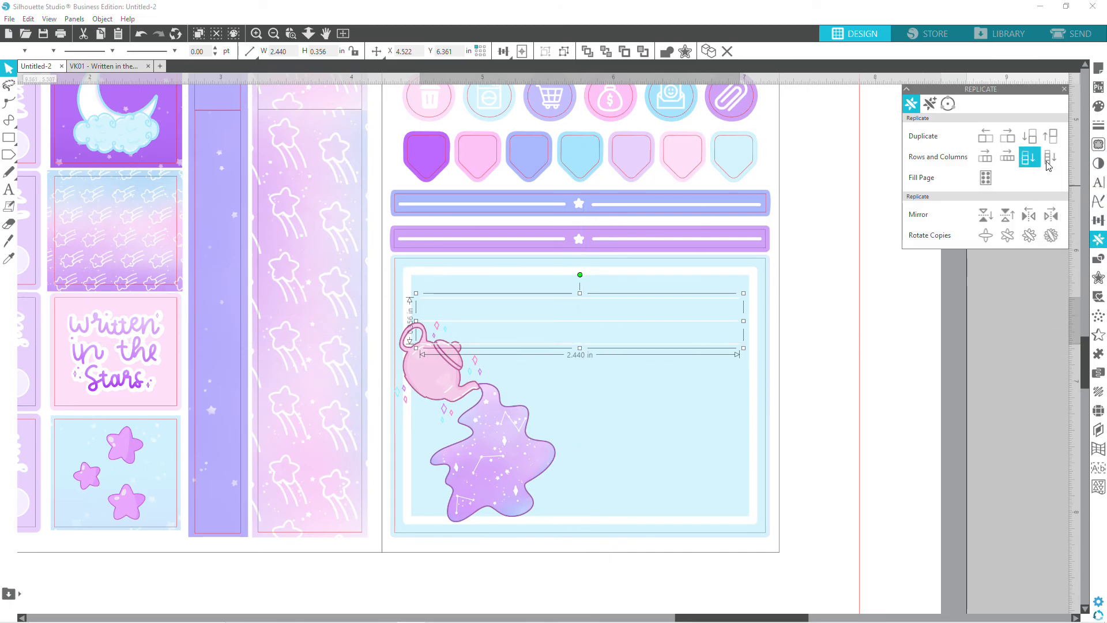
left_click(1032, 166)
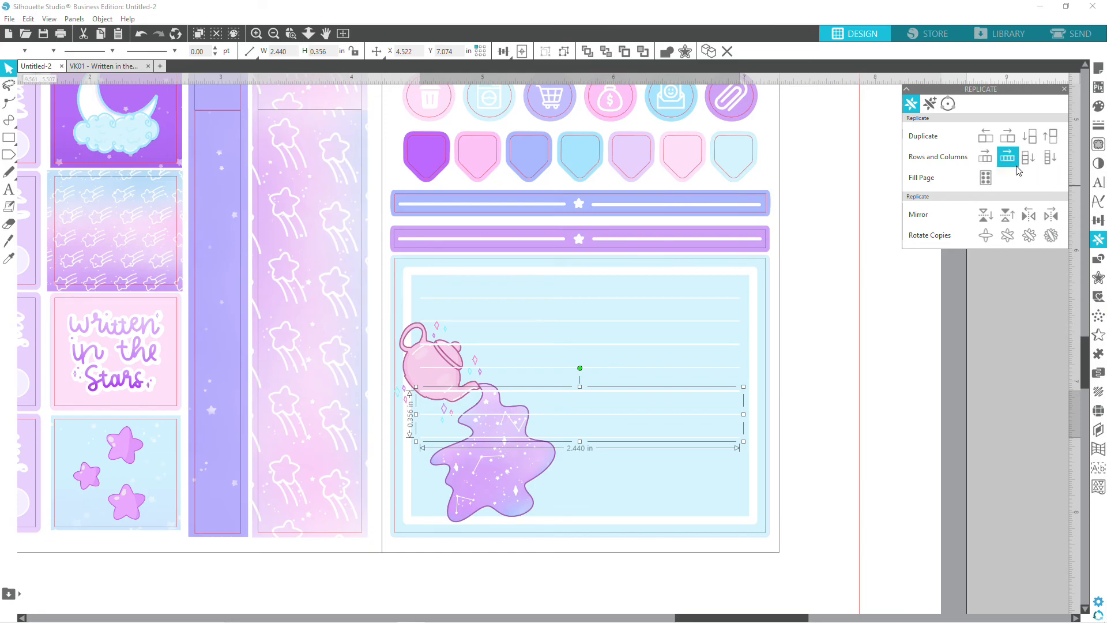
left_click(1035, 146)
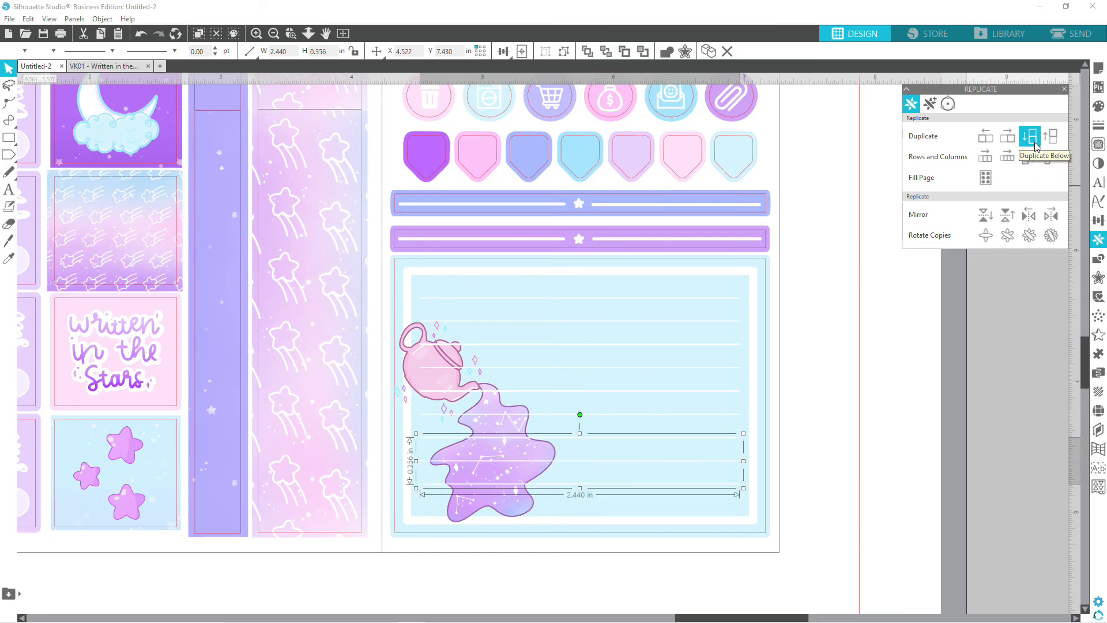
Try one more copy of the line group below the last and delete it for overrunning the white frame.
left_click(1035, 145)
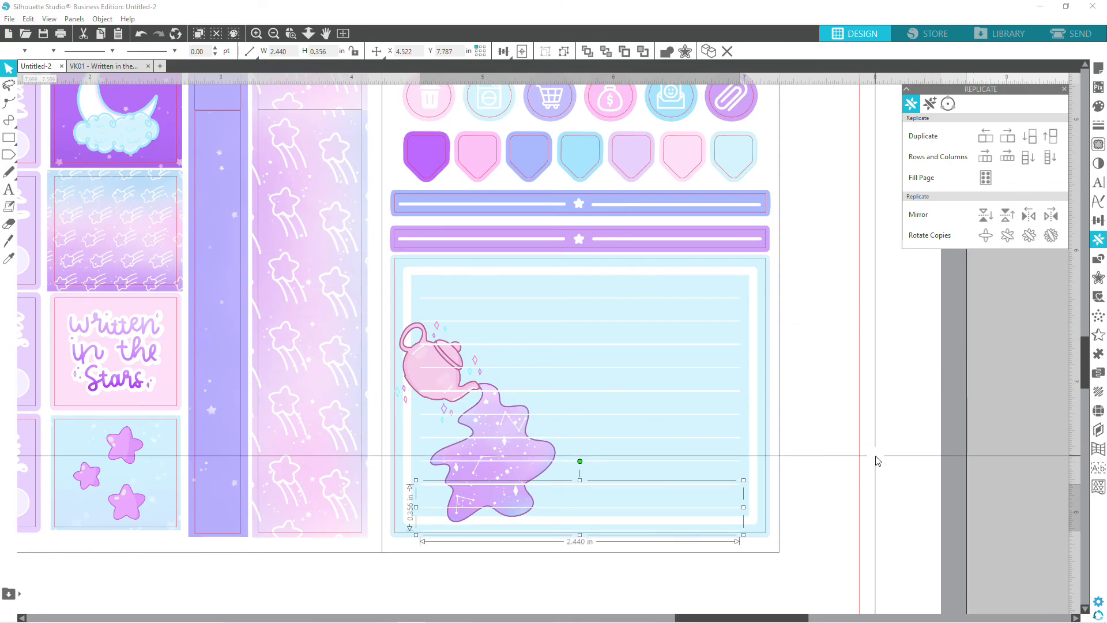
left_click(845, 522)
left_click(721, 536)
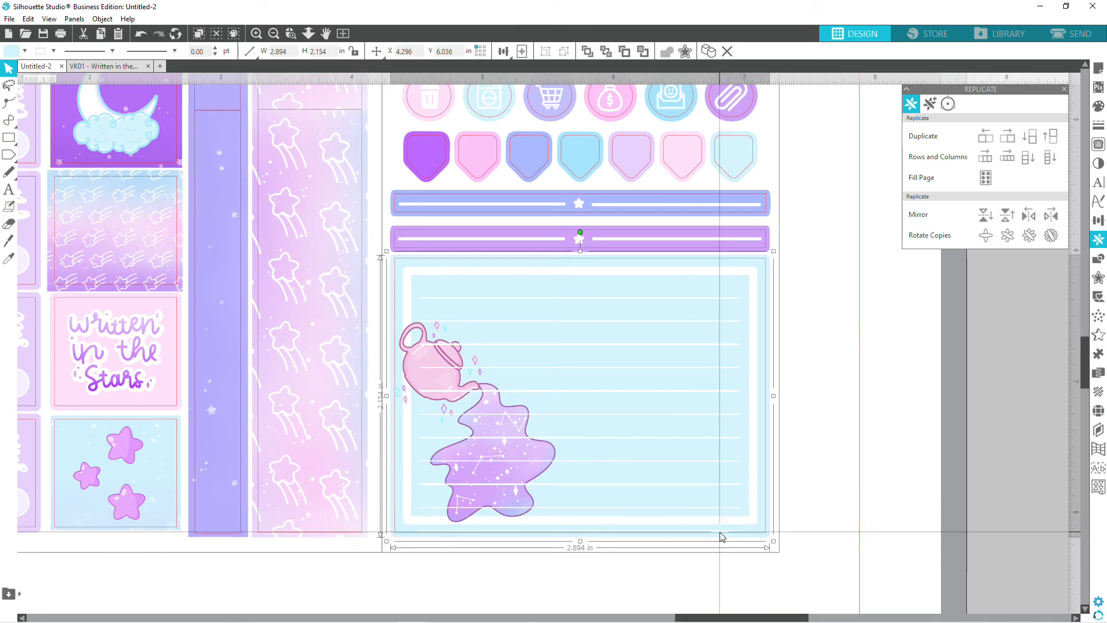
left_click(894, 498)
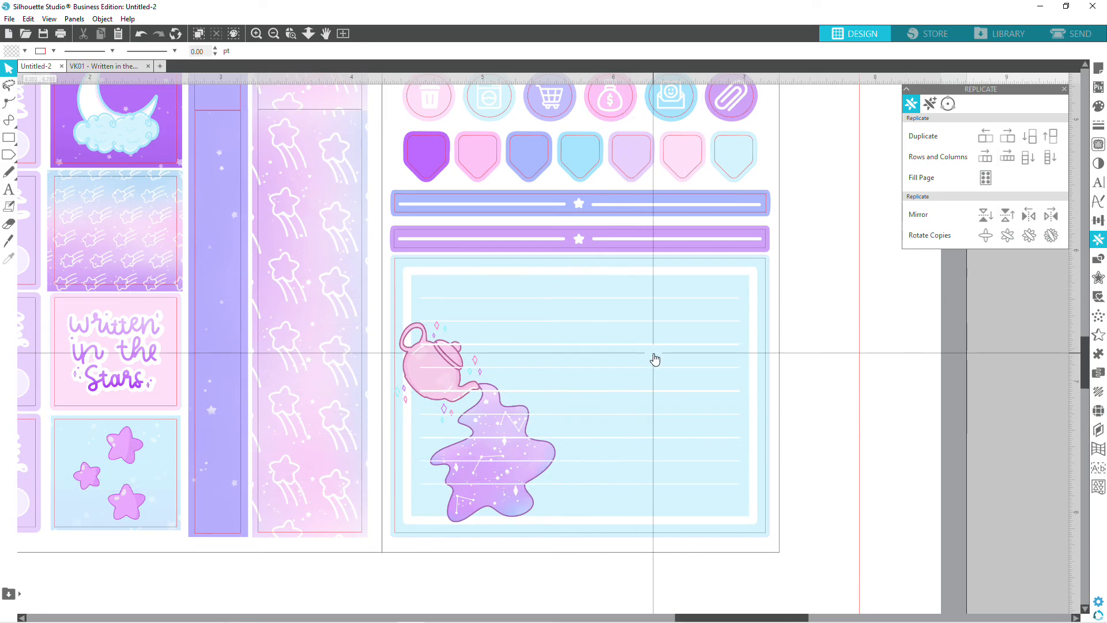
Ungroup the top set of lines and move its third line straight down near the frame's bottom, at Y 7.919 in.
left_click(658, 300)
right_click(658, 298)
left_click(717, 487)
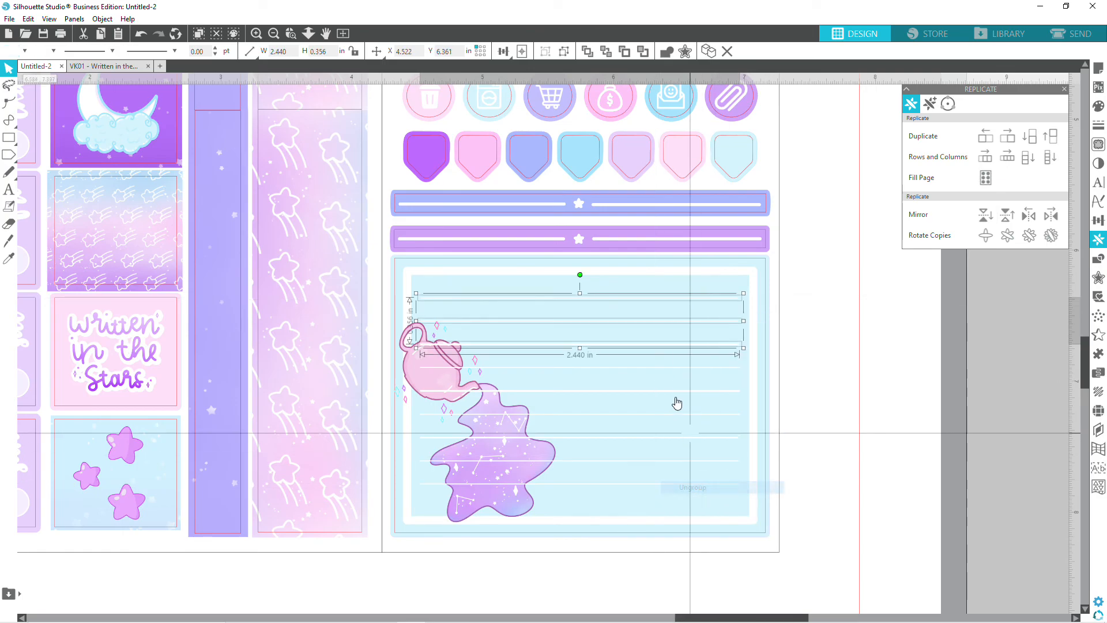
left_click(707, 347)
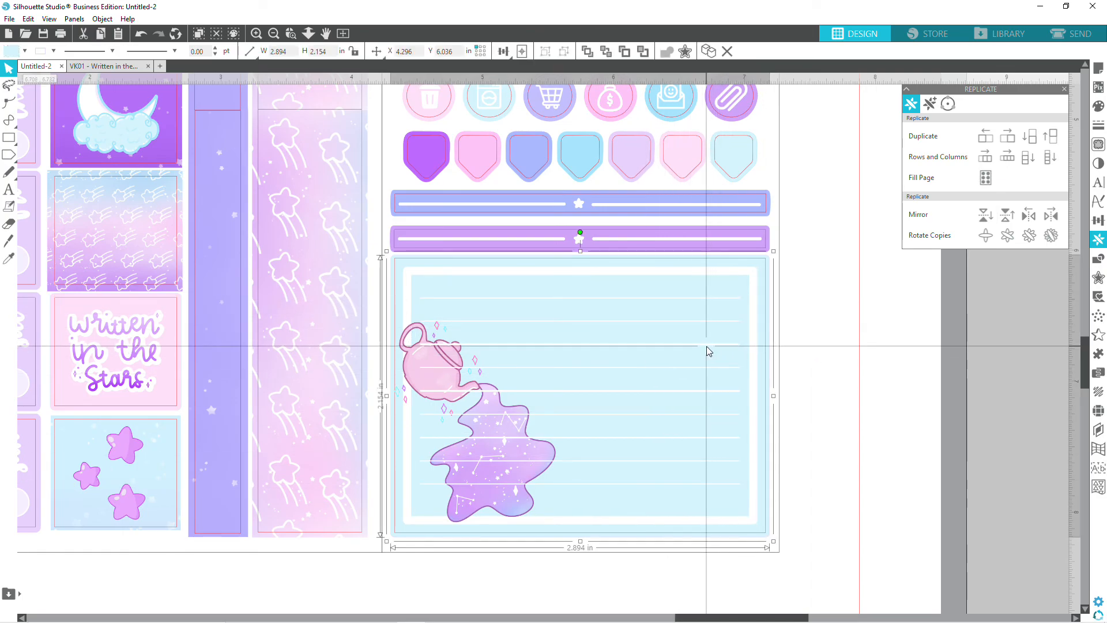
left_click(708, 346)
left_click_drag(711, 341, 739, 505)
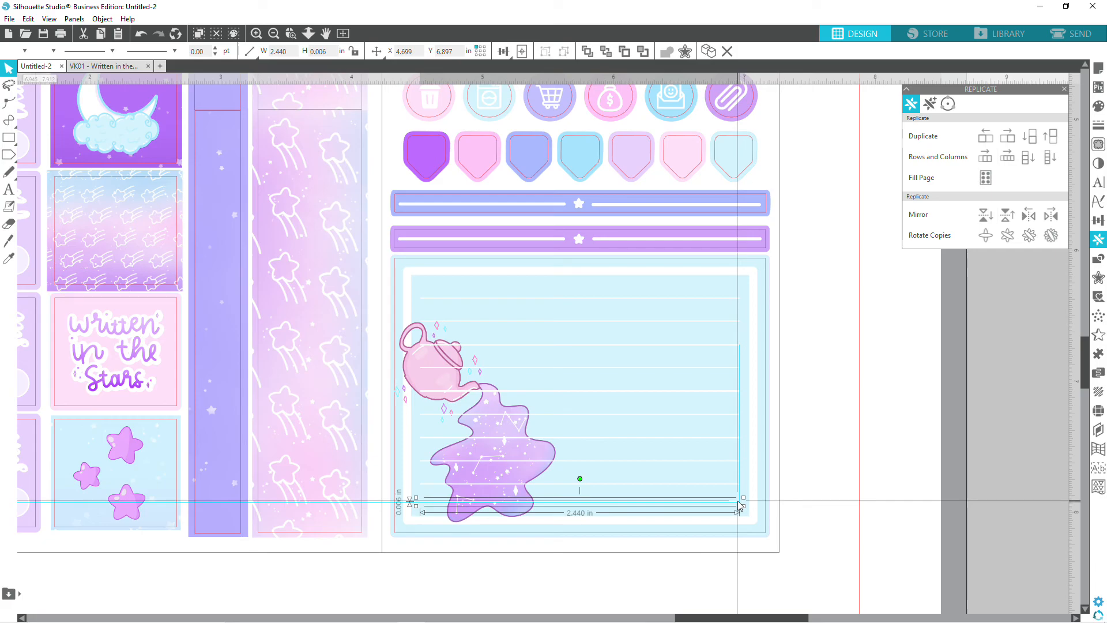
left_click(1063, 551)
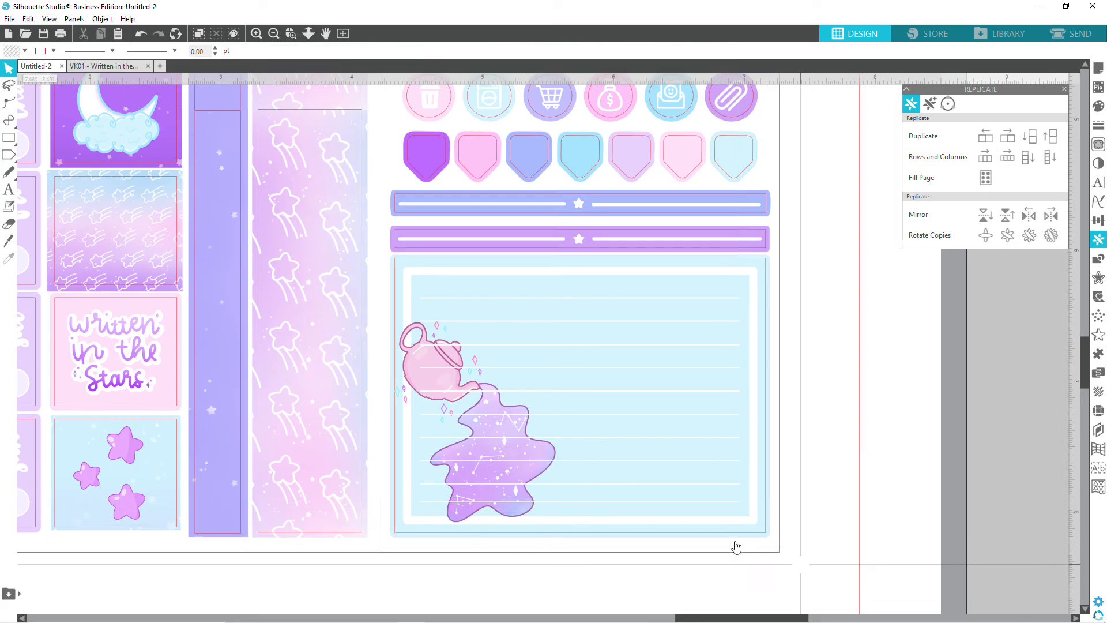
left_click(682, 509)
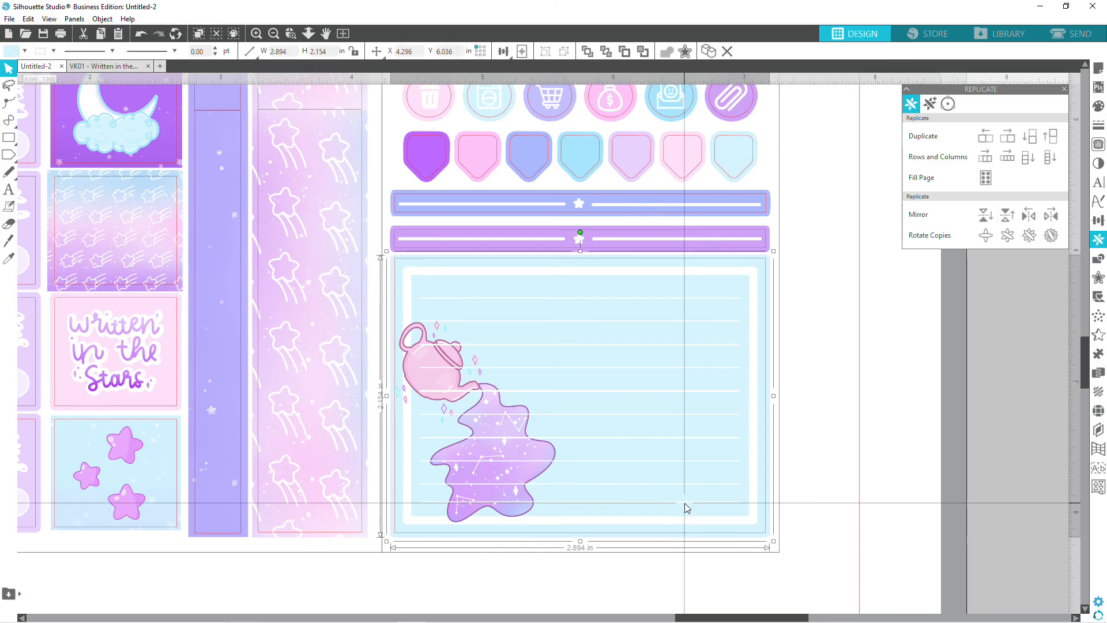
left_click(686, 502)
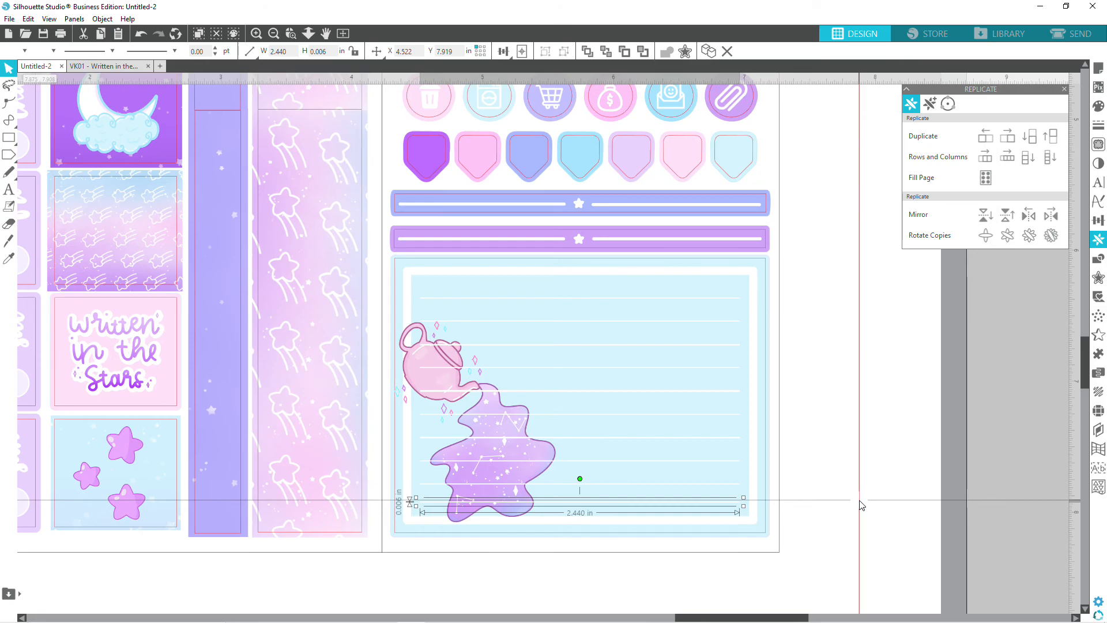
key("Delete")
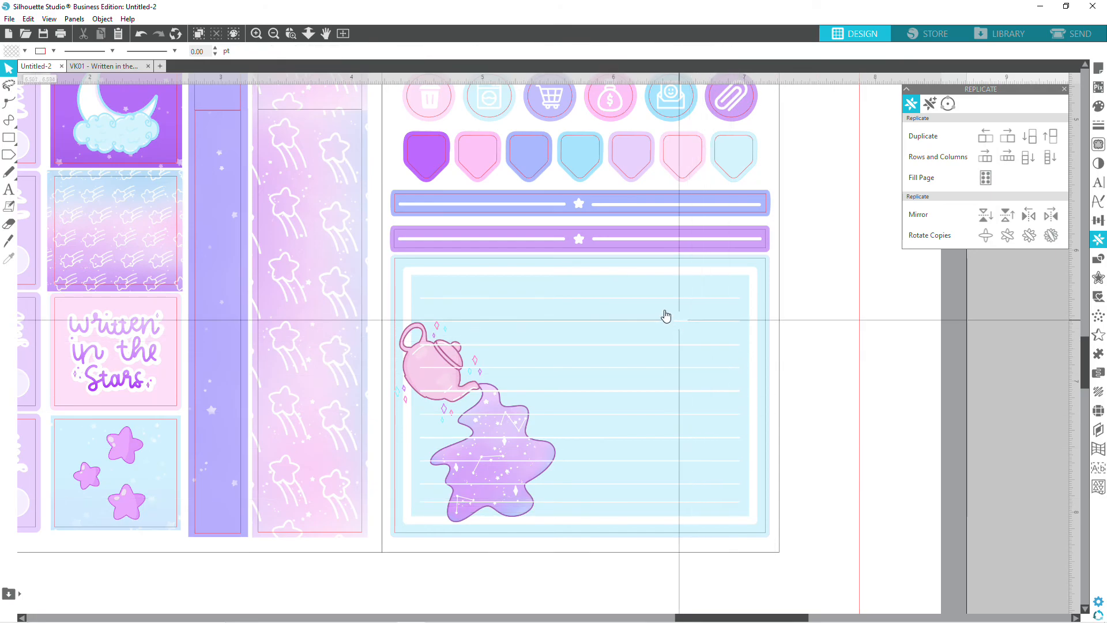
Nudge the topmost white line up slightly to a Y position of 6.339 in.
left_click(651, 299)
left_click(650, 301)
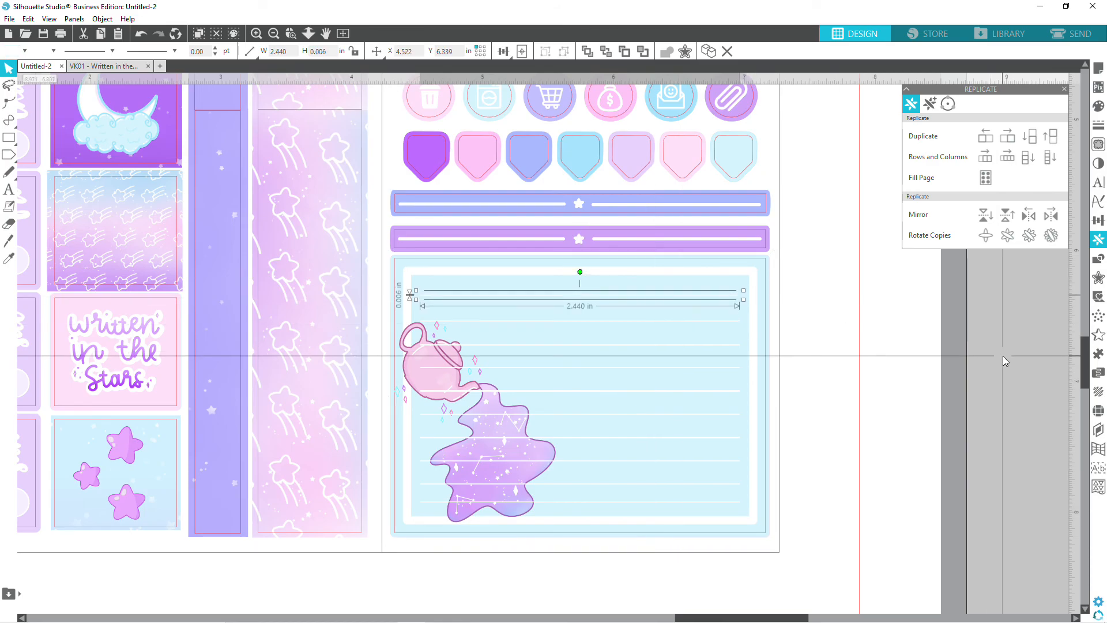
key("Delete")
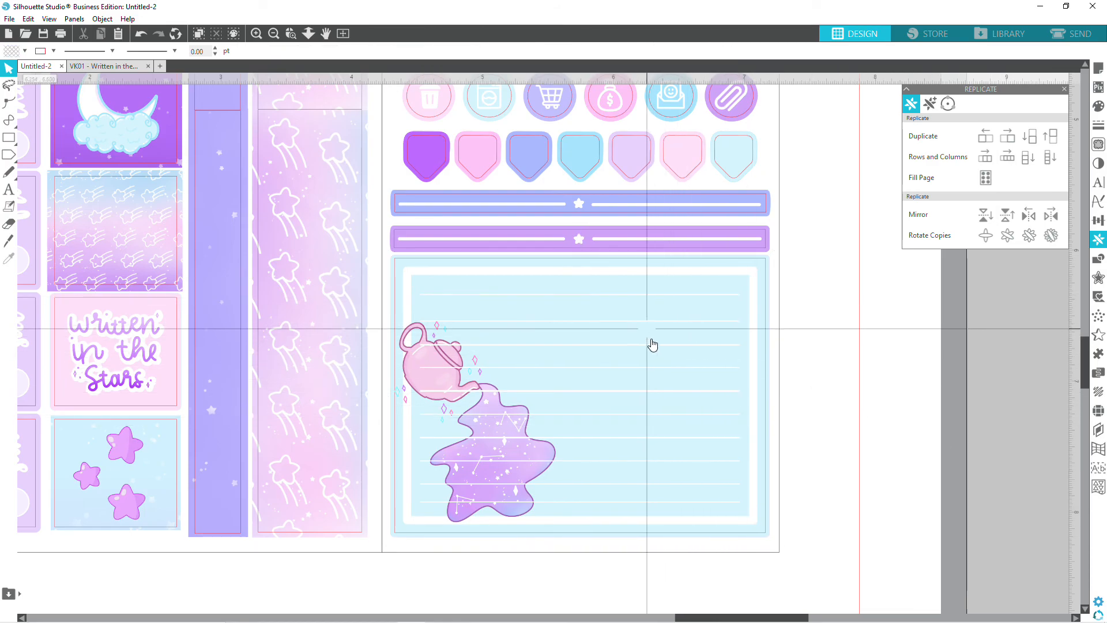
left_click(654, 343)
left_click(645, 321)
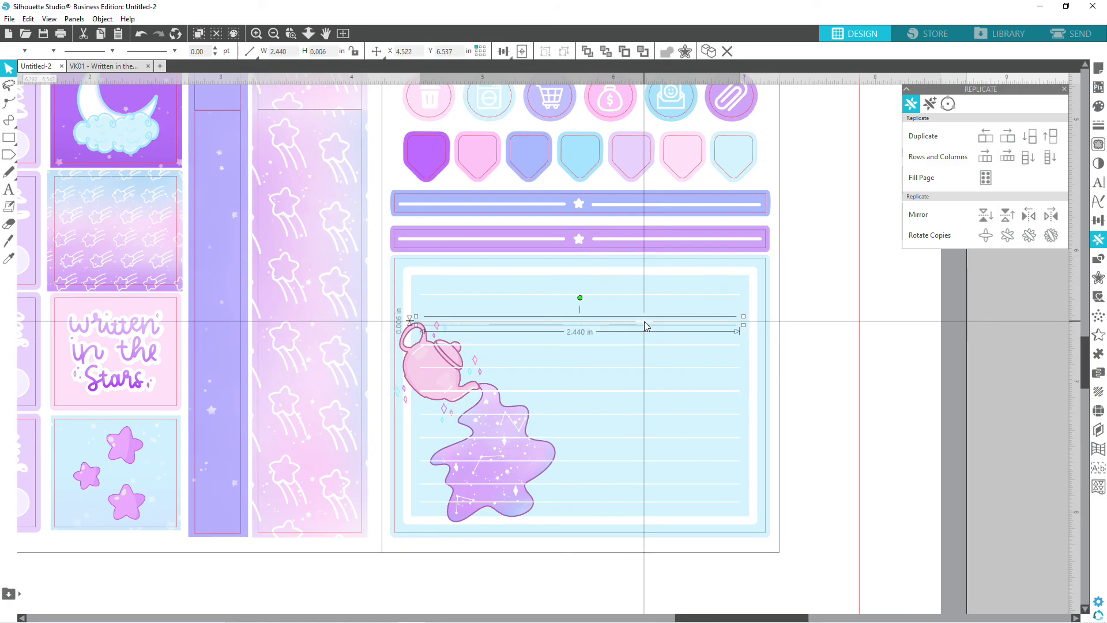
key("Delete")
Ungroup the three remaining groups of white lines inside the frame into individual lines.
left_click(648, 343)
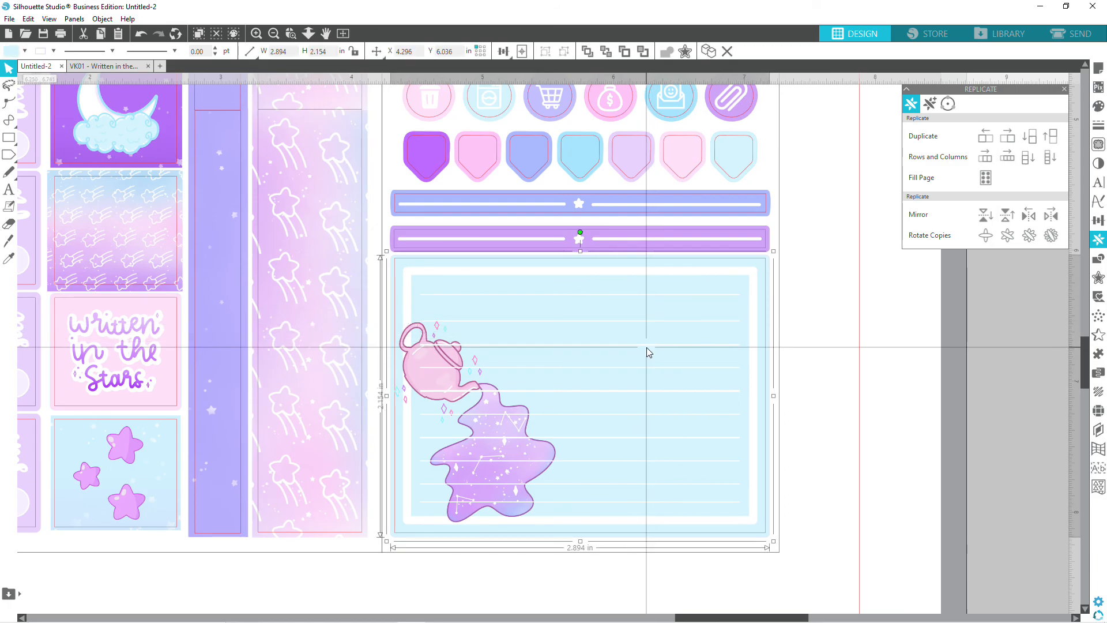
left_click(645, 343)
right_click(645, 344)
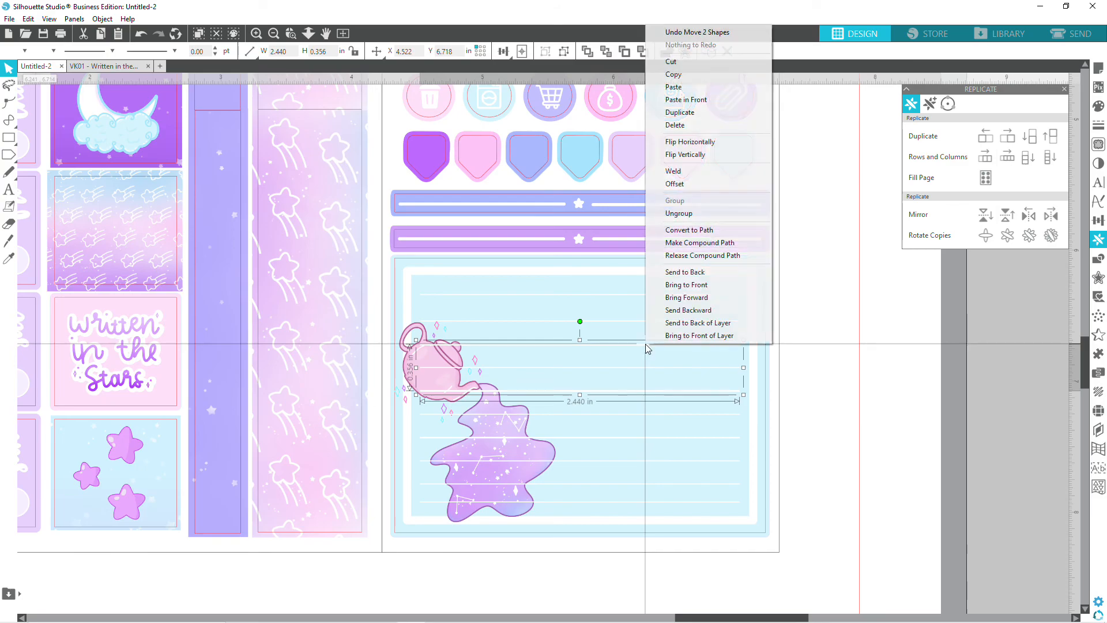
left_click(678, 213)
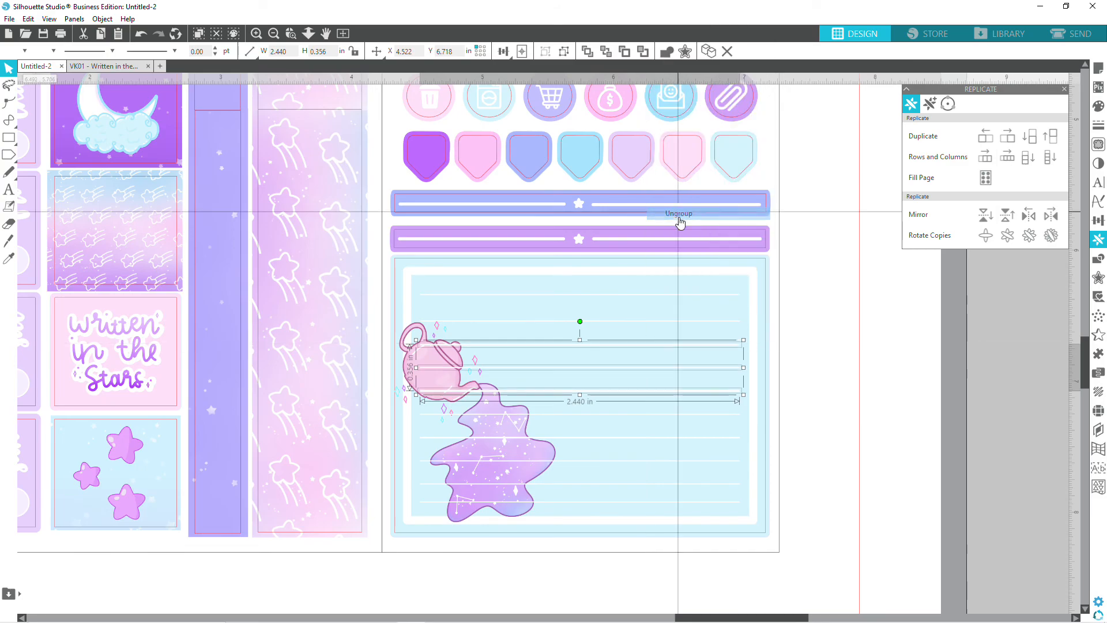
left_click_drag(659, 367, 658, 414)
right_click(659, 414)
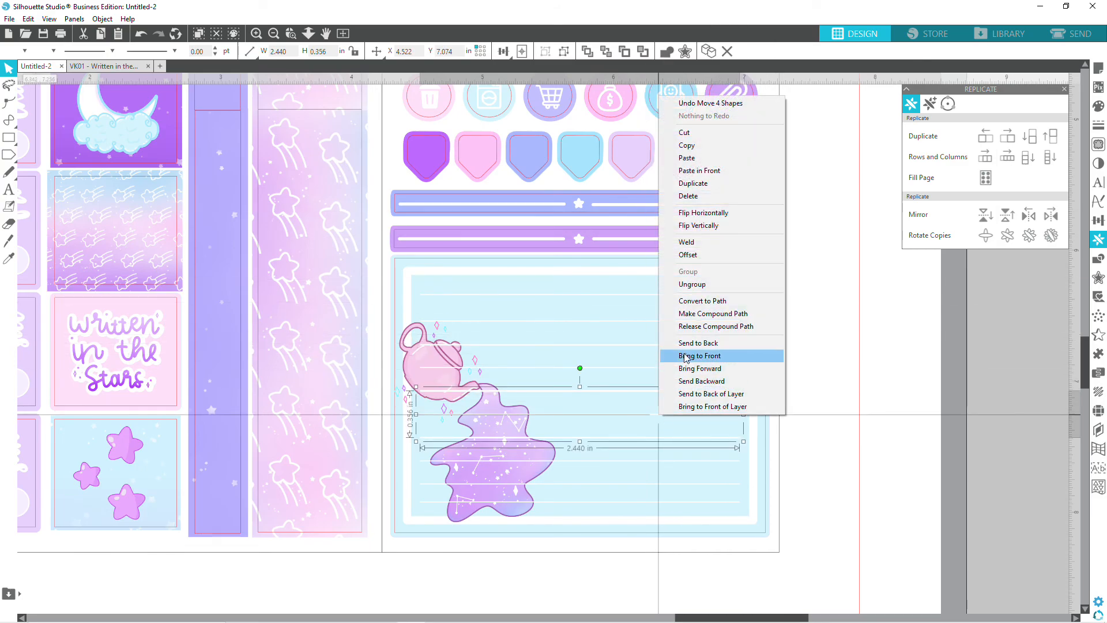
left_click(689, 287)
left_click(658, 470)
left_click(656, 462)
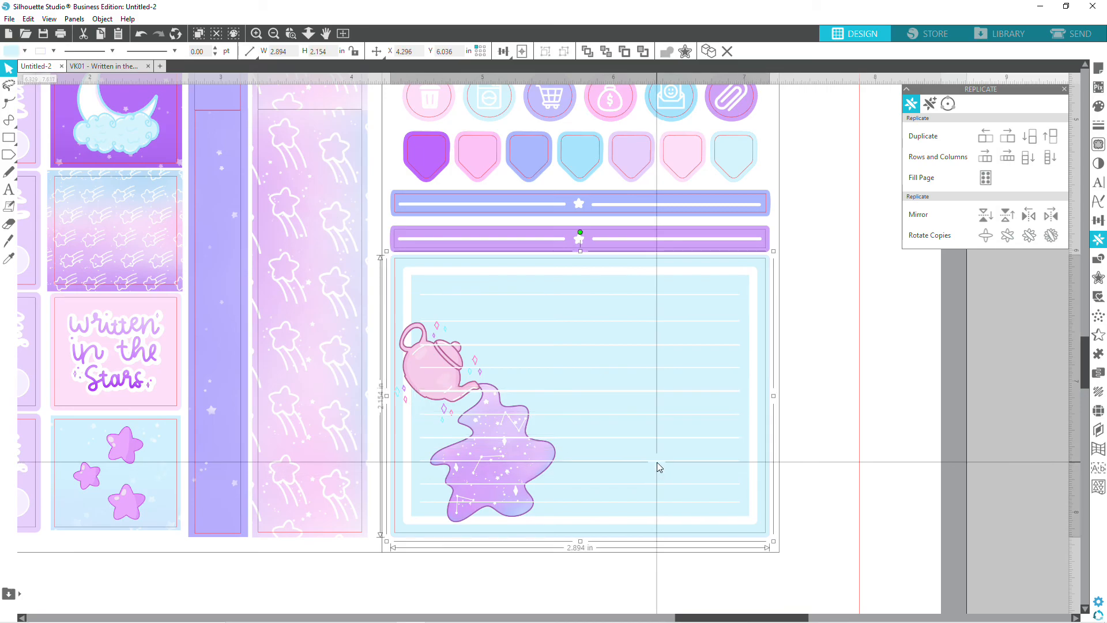
left_click(659, 461)
right_click(660, 461)
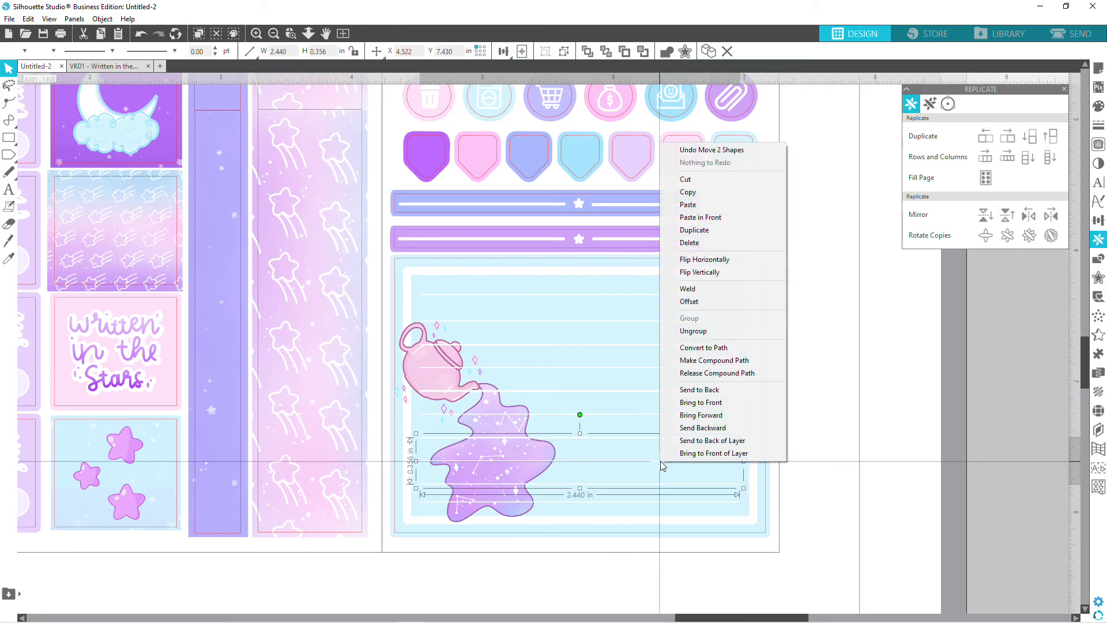
left_click(704, 335)
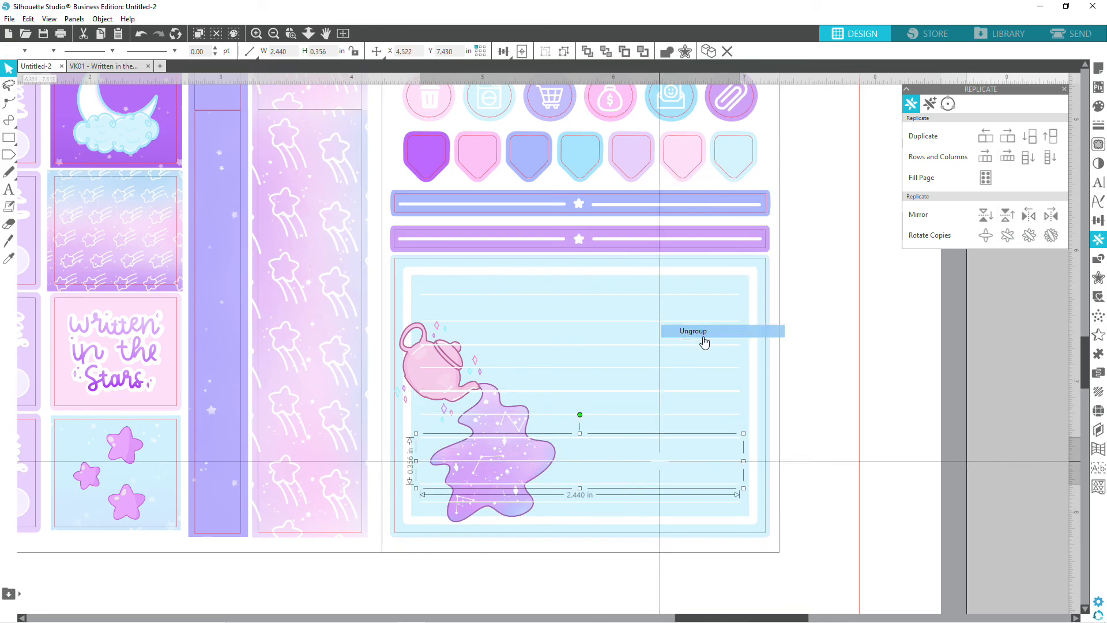
left_click(716, 501)
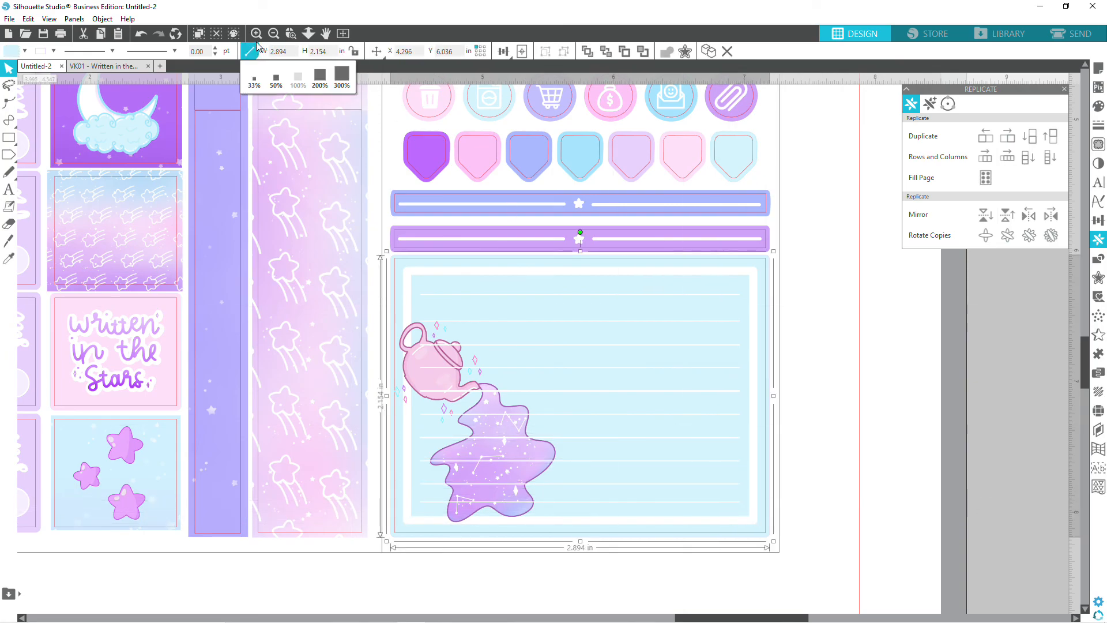
Select all ten individual white lines inside the teapot box's frame and distribute them with even vertical spacing.
left_click(256, 33)
scroll(815, 440, "down", 3)
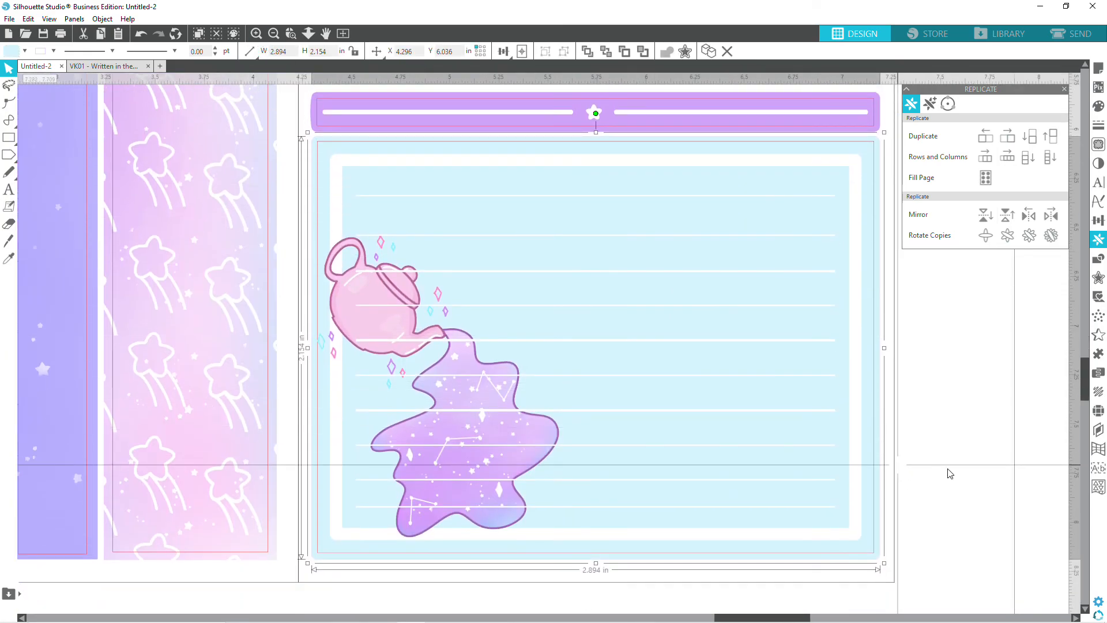
left_click(1010, 464)
left_click(709, 507)
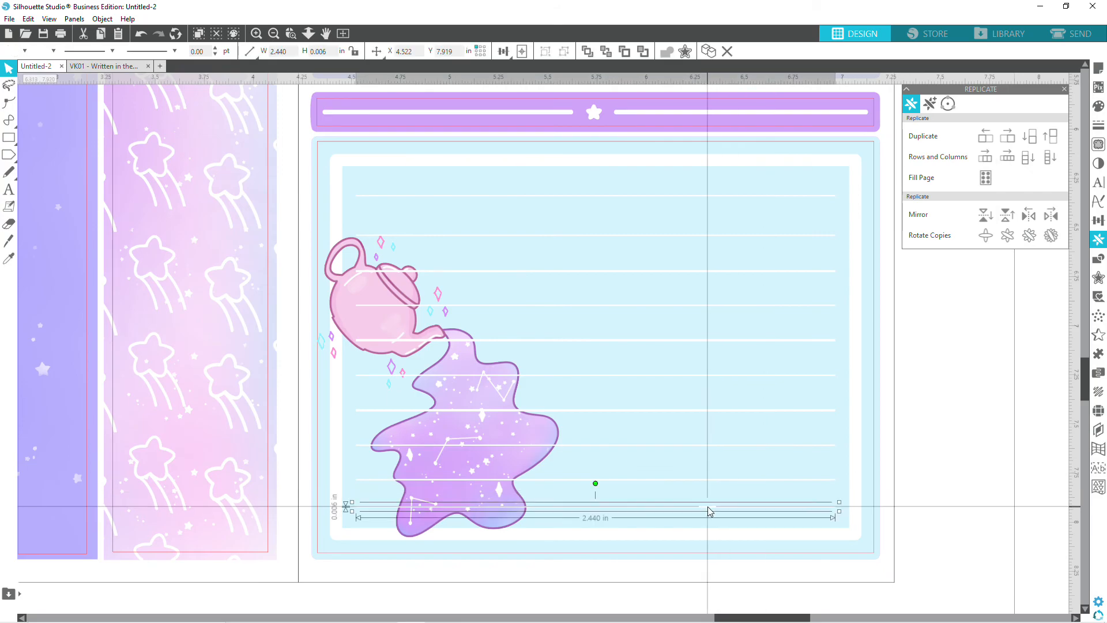
left_click_drag(709, 507, 702, 421)
left_click(700, 410, "shift")
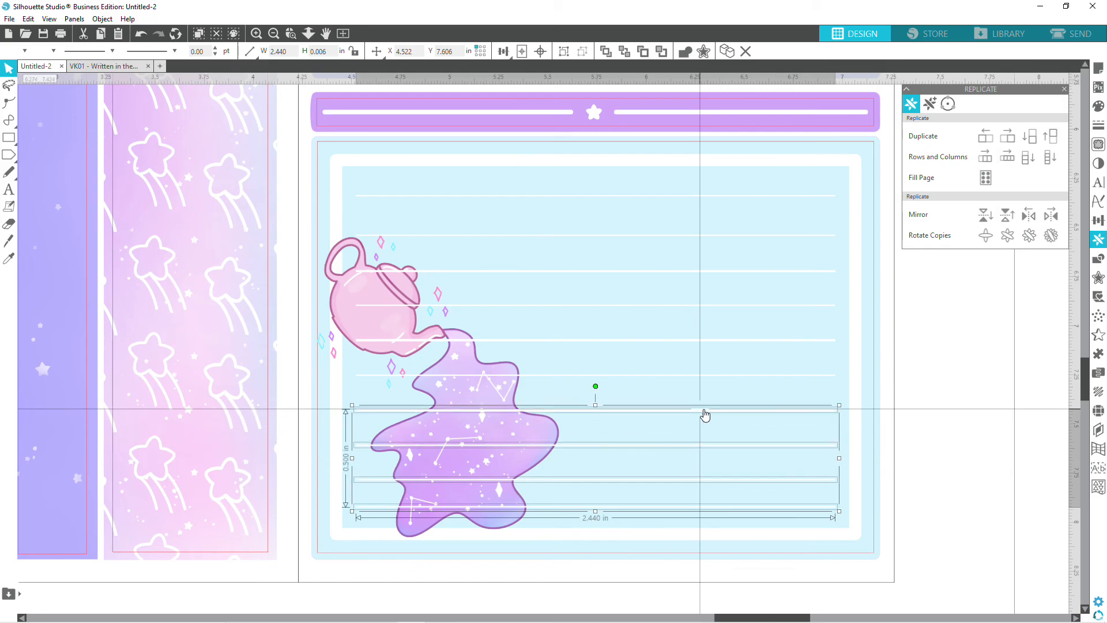
left_click(701, 373, "shift")
left_click(701, 379, "shift")
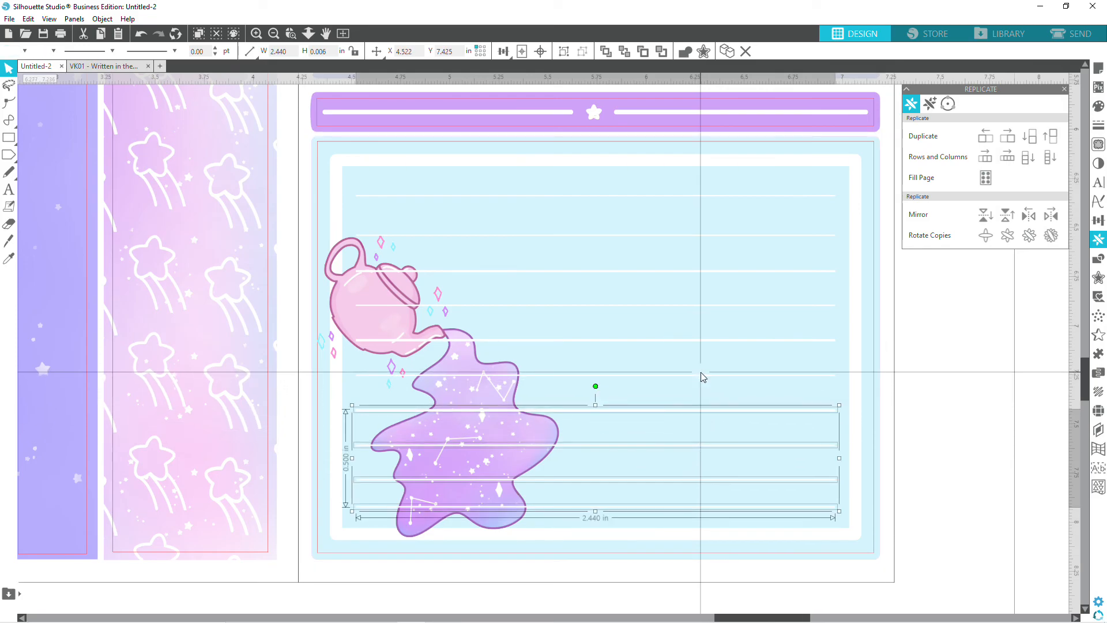
left_click(701, 376, "shift")
left_click(704, 340, "shift")
left_click(702, 305, "shift")
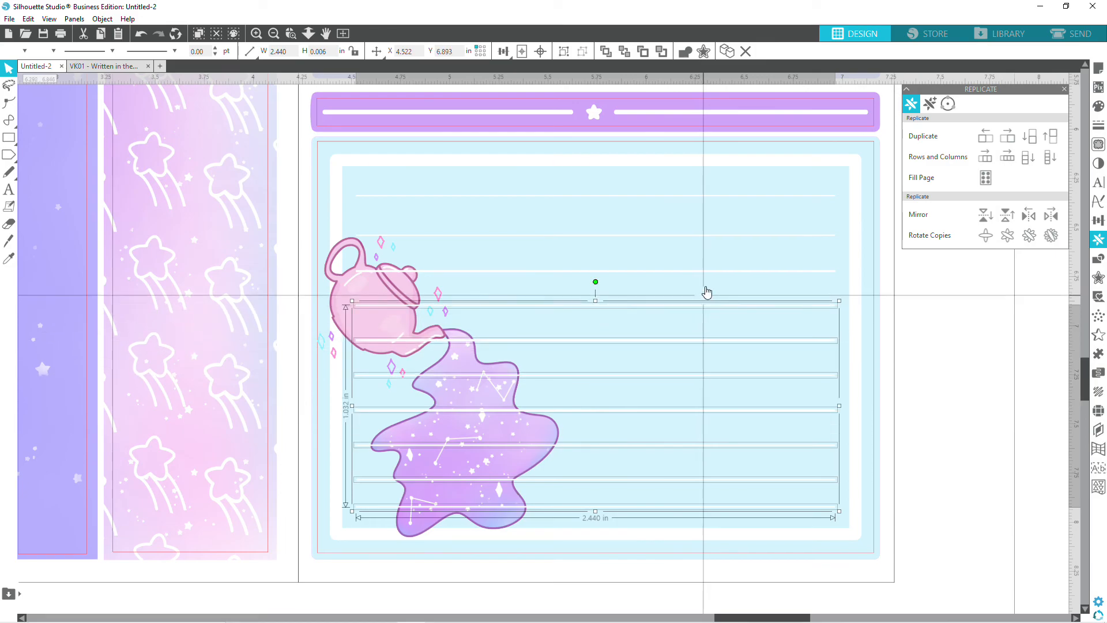
left_click(705, 271, "shift")
left_click(710, 235, "shift")
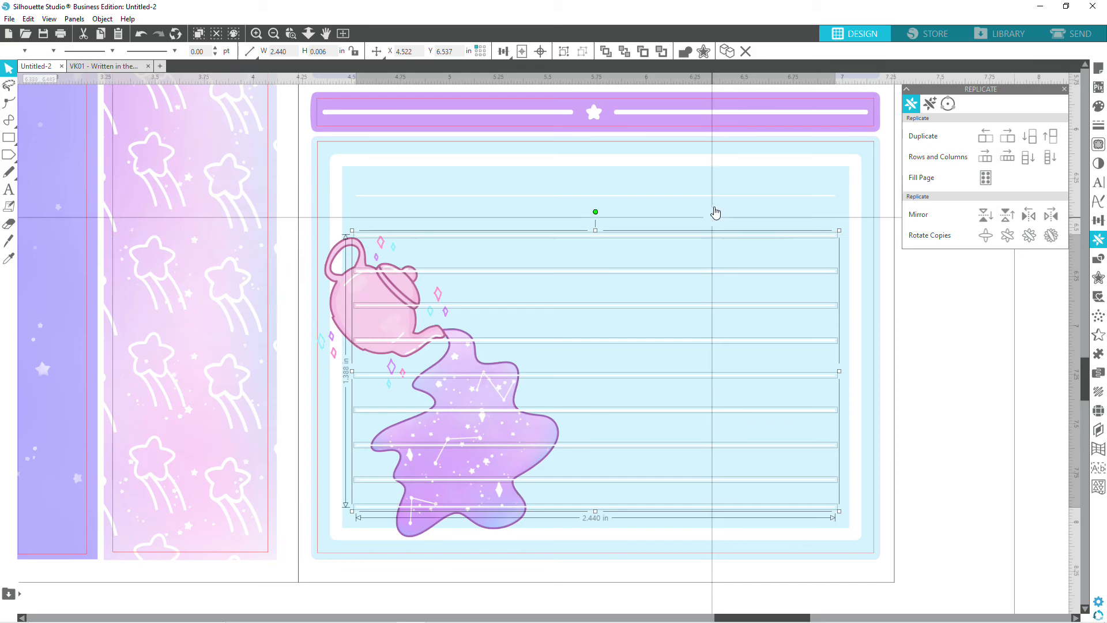
left_click(714, 196, "shift")
left_click(715, 199, "shift")
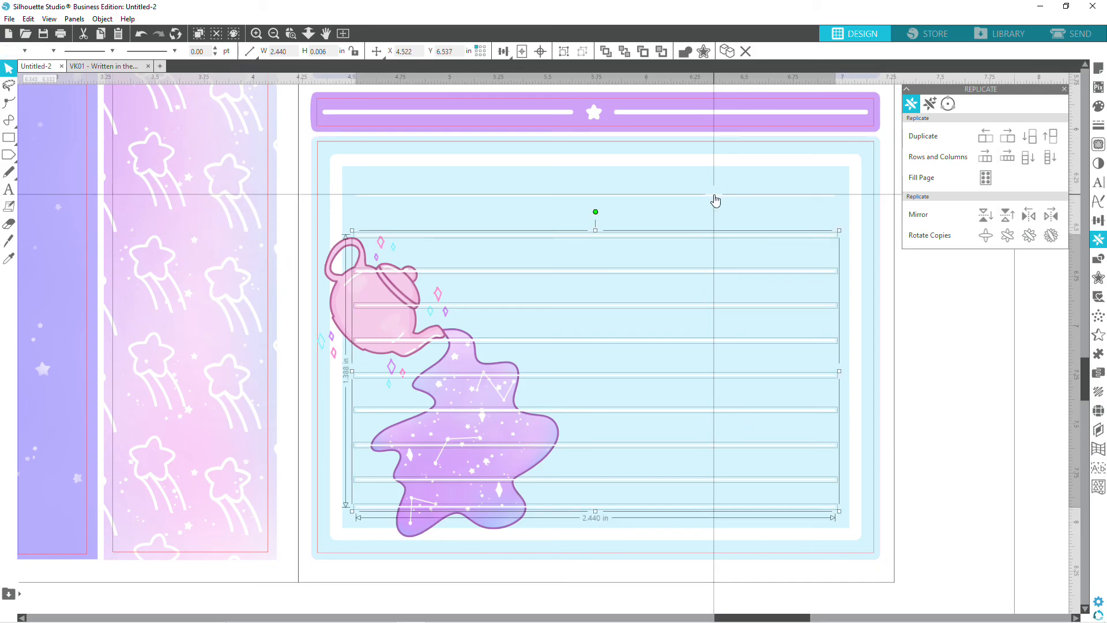
left_click(714, 197, "shift")
left_click(715, 196, "shift")
left_click(715, 197, "shift")
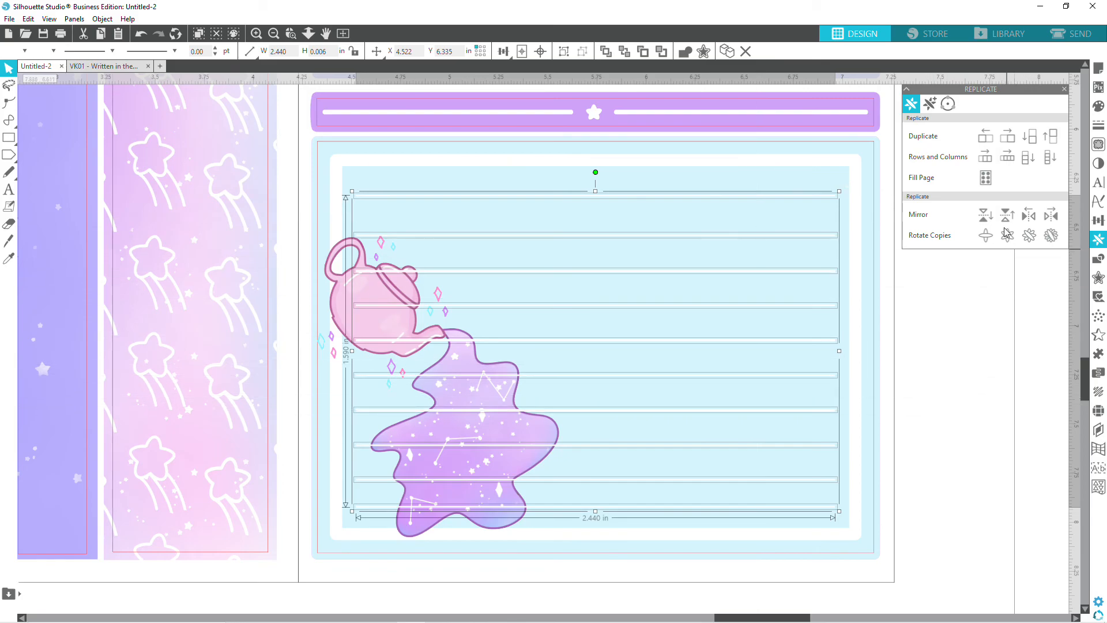
left_click(1096, 223)
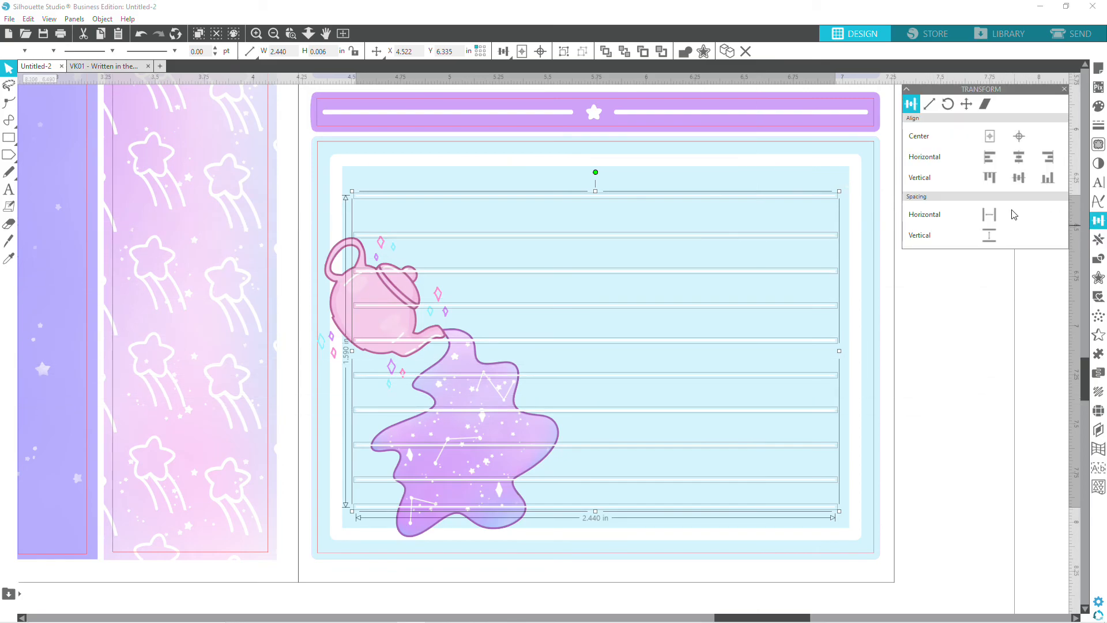
left_click(988, 237)
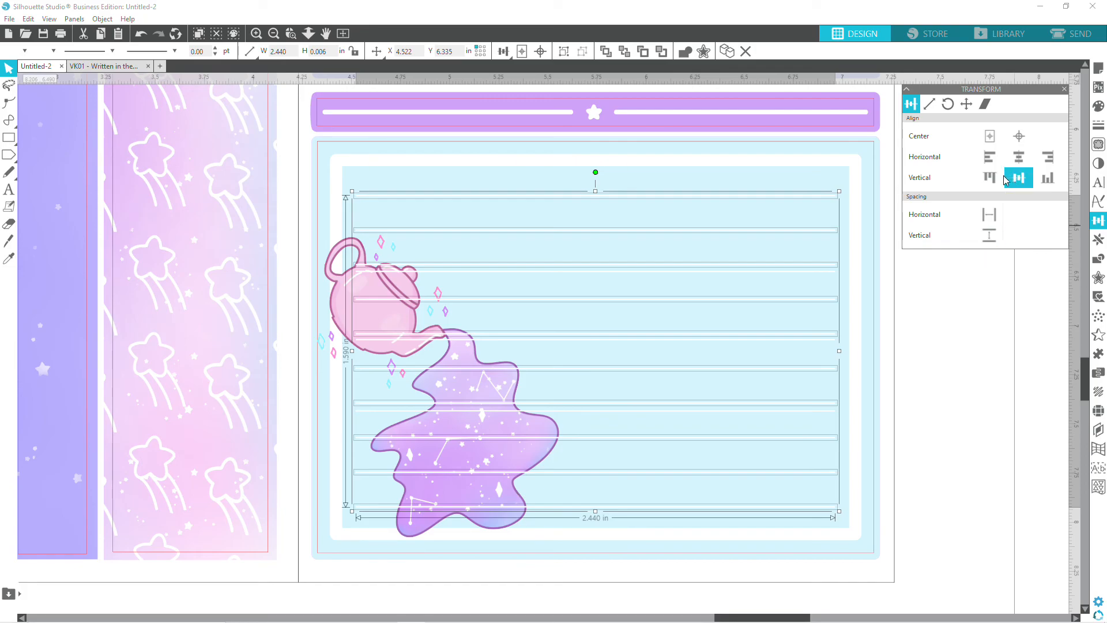
Delete the three stray white lines left out of even spacing inside the teapot box's frame.
left_click(966, 368)
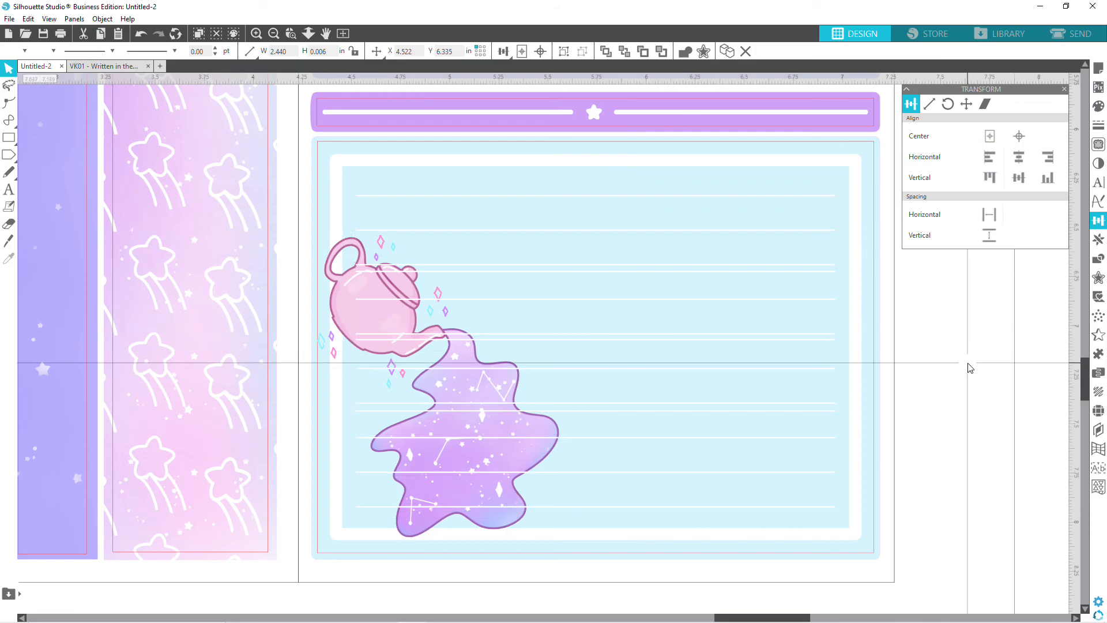
left_click(780, 271)
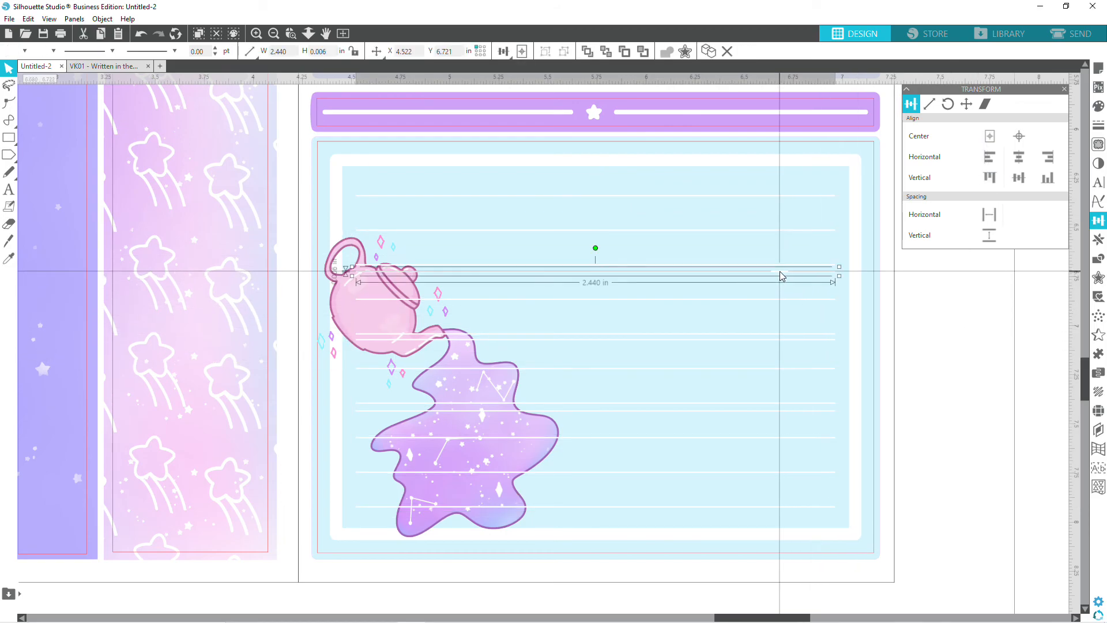
left_click(960, 366)
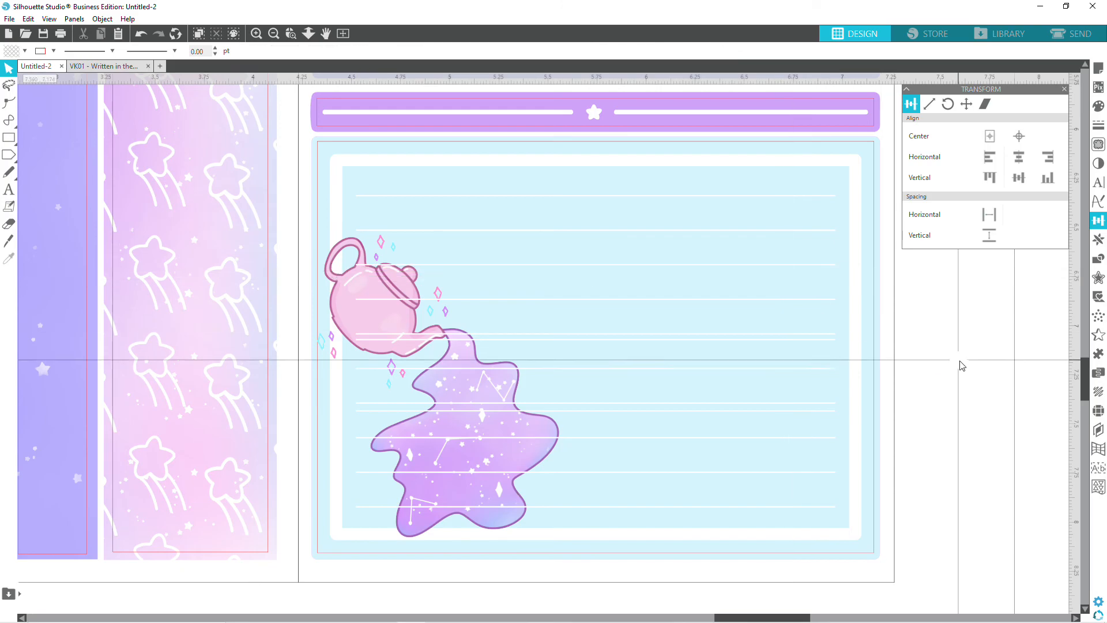
left_click(773, 343)
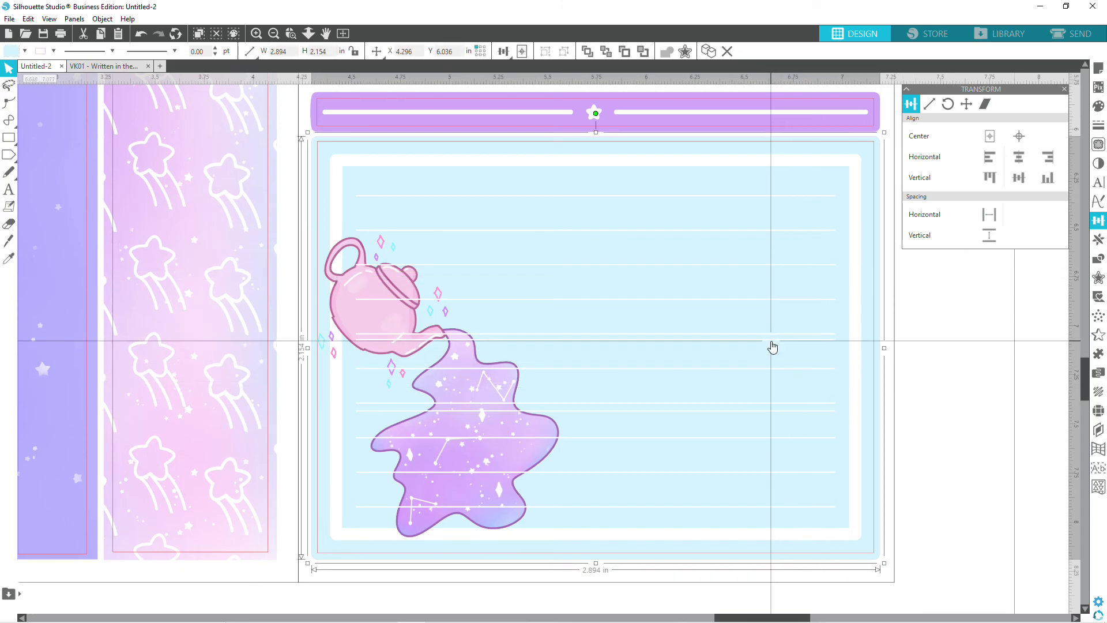
left_click(771, 339)
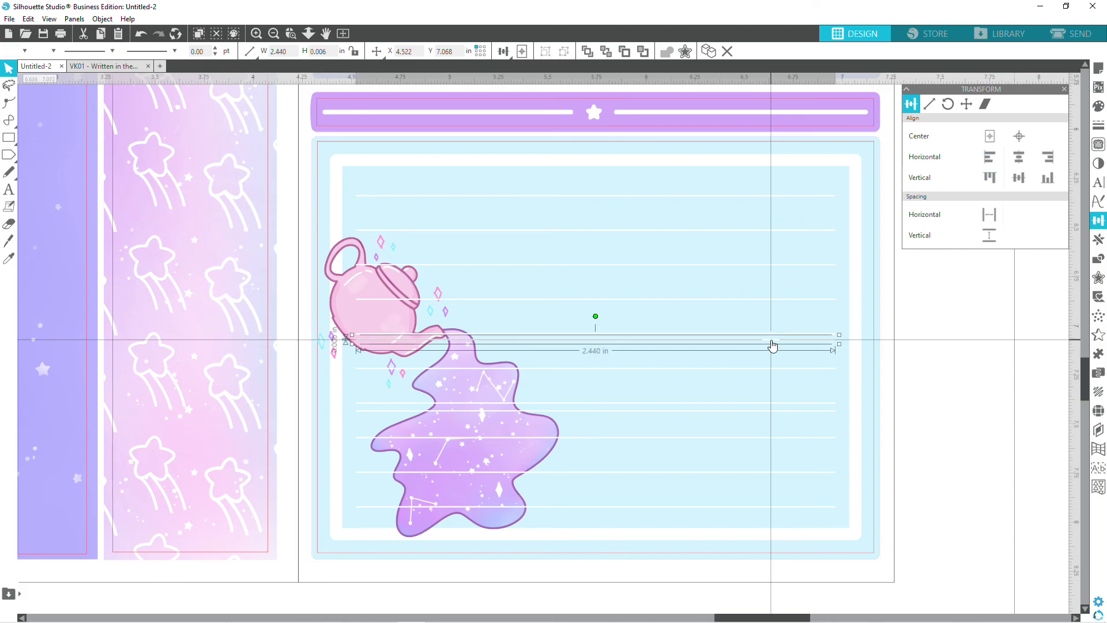
key("Delete")
left_click(773, 410)
key("Delete")
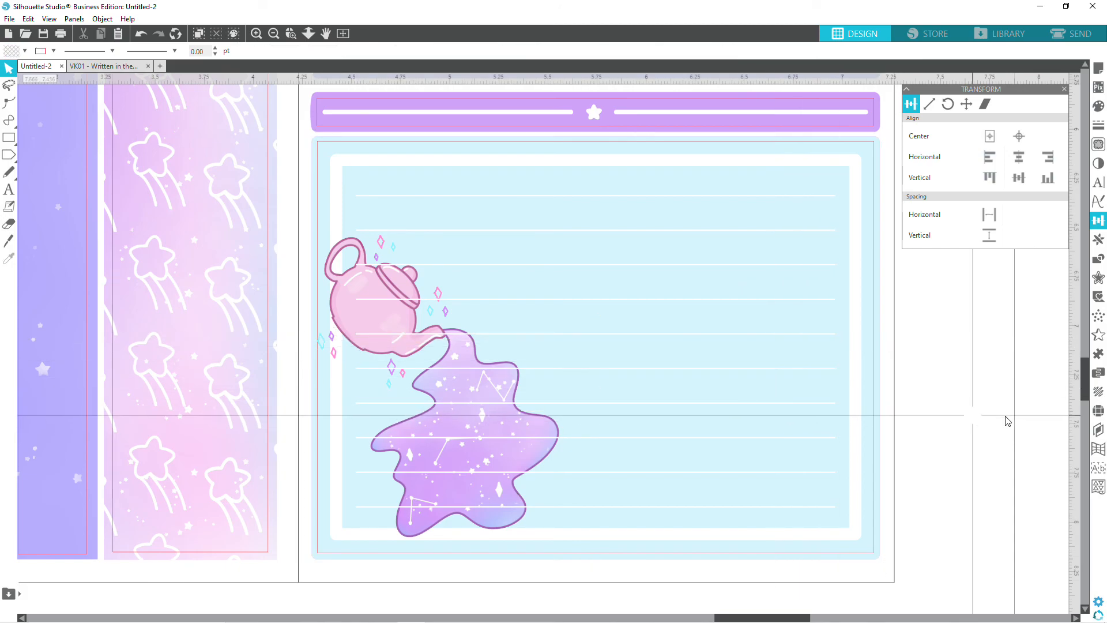
Bring the teapot and galaxy spill artwork to the front of the white lines in the large box.
left_click(274, 33)
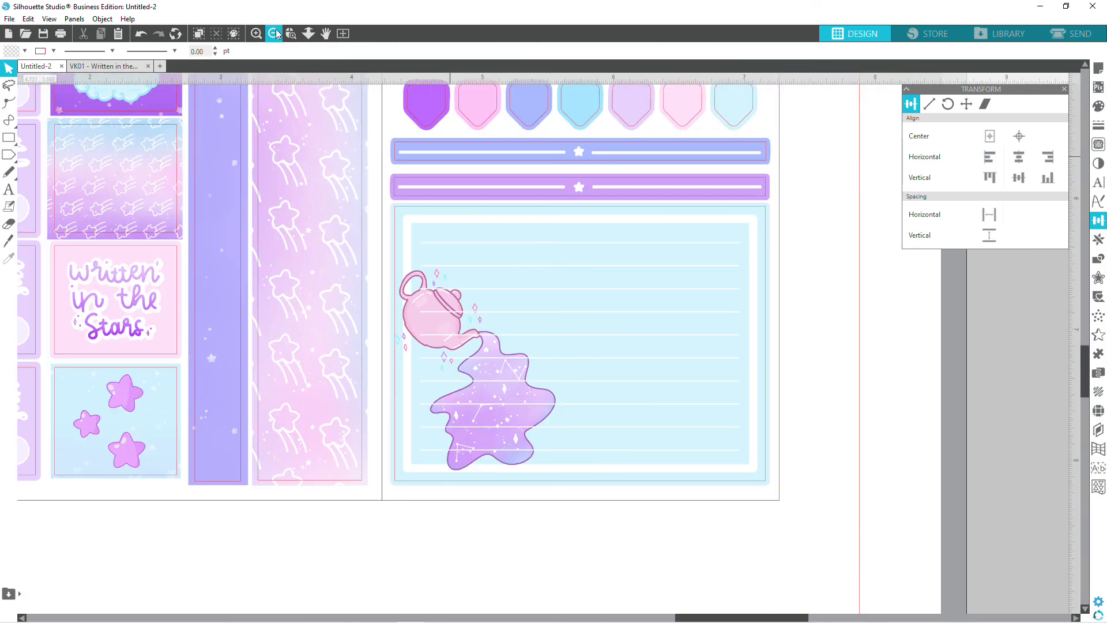
scroll(853, 415, "up", 3)
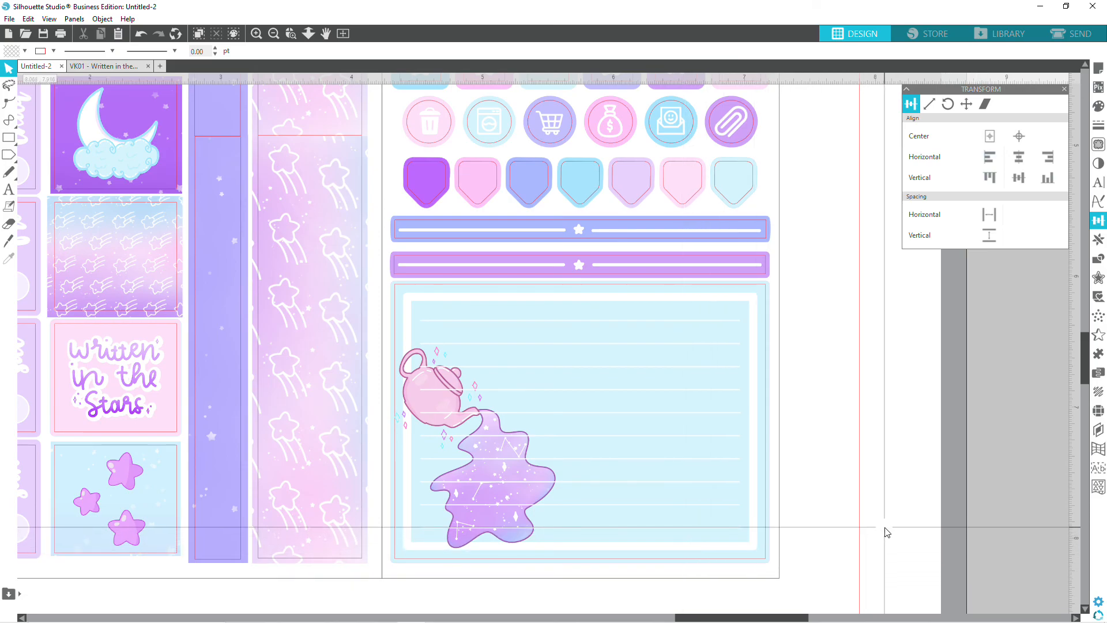
left_click(415, 385)
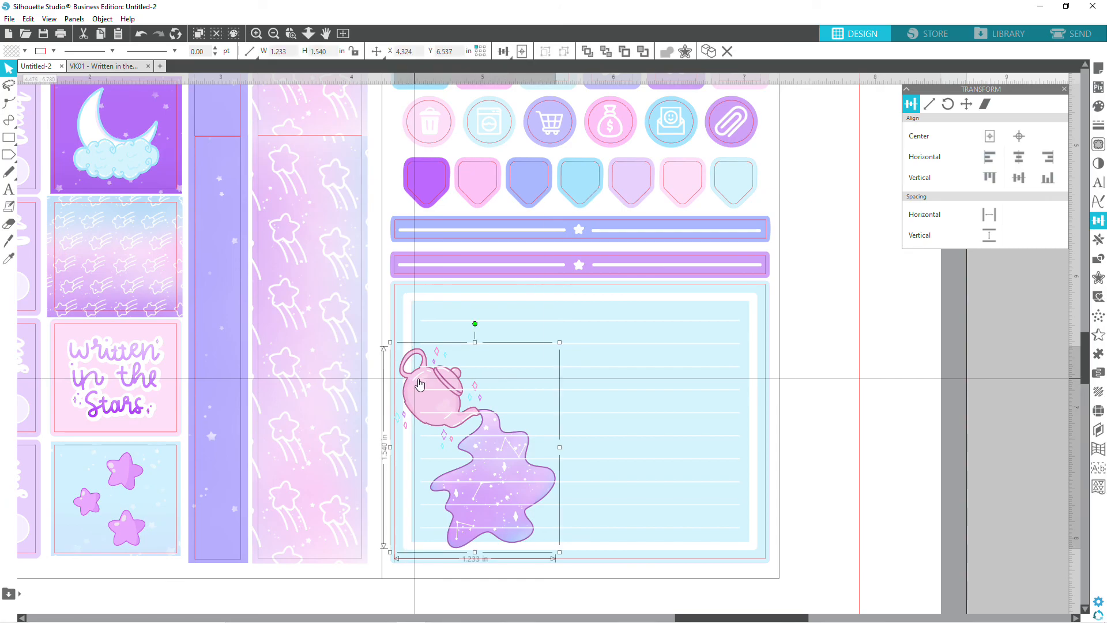
right_click(416, 385)
left_click(438, 388)
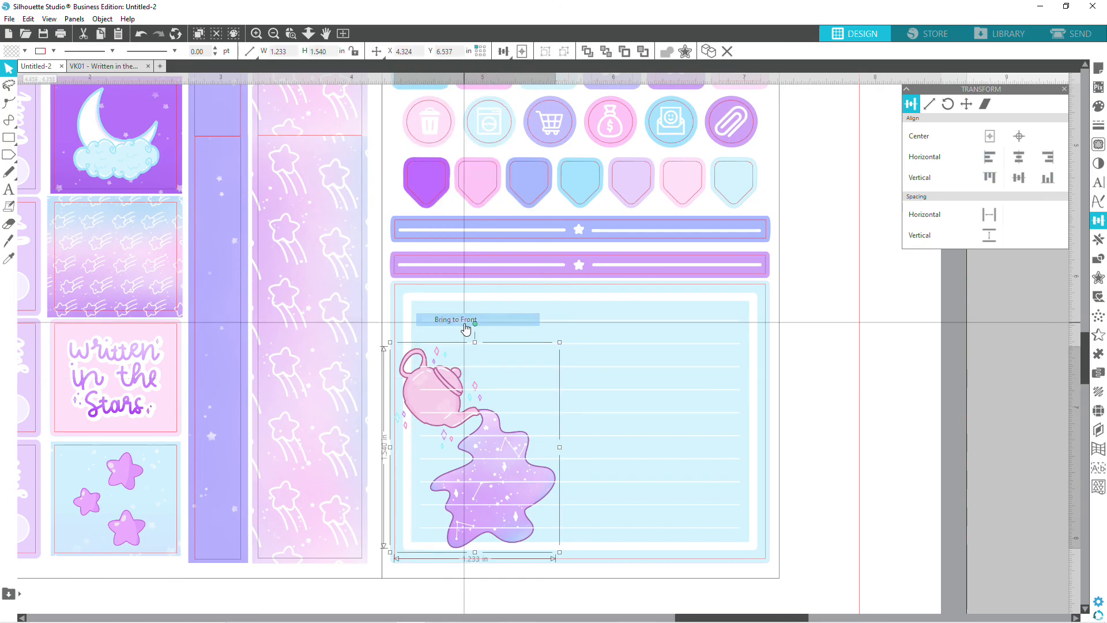
left_click(850, 427)
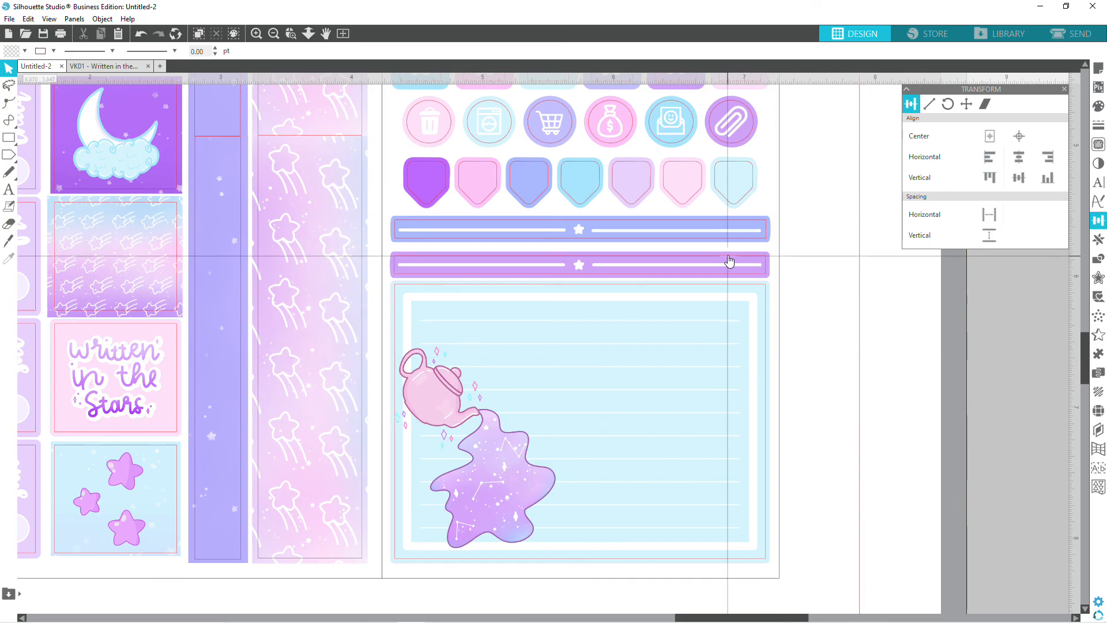
Delete the leftover star, handbag and vanity table artwork lying around the sticker sheet.
left_click(278, 33)
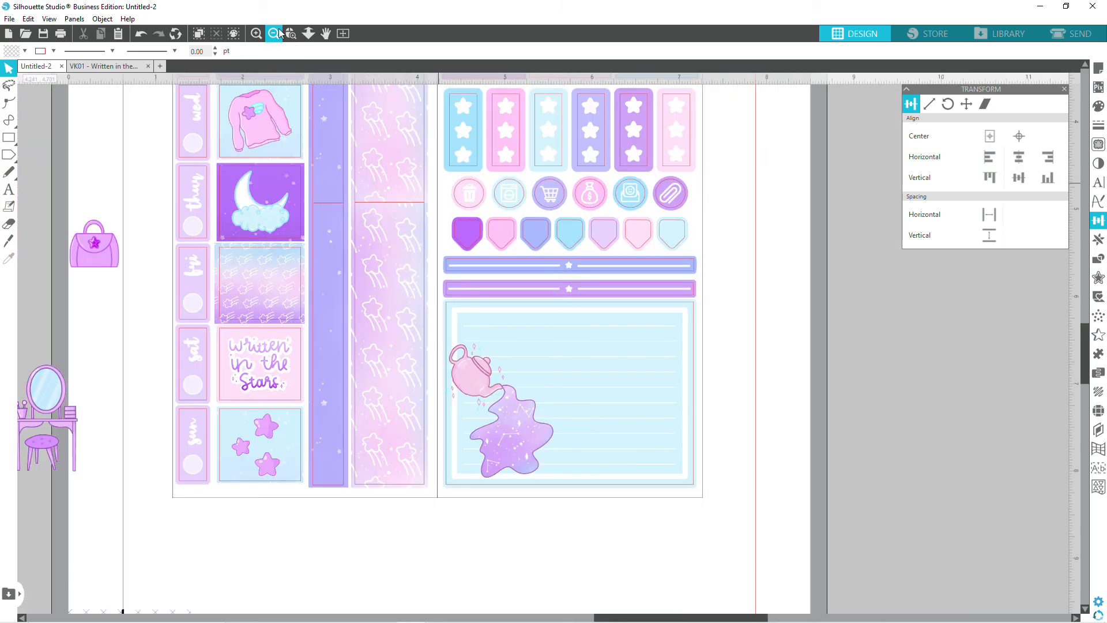
scroll(672, 571, "up", 3)
scroll(672, 571, "up", 1)
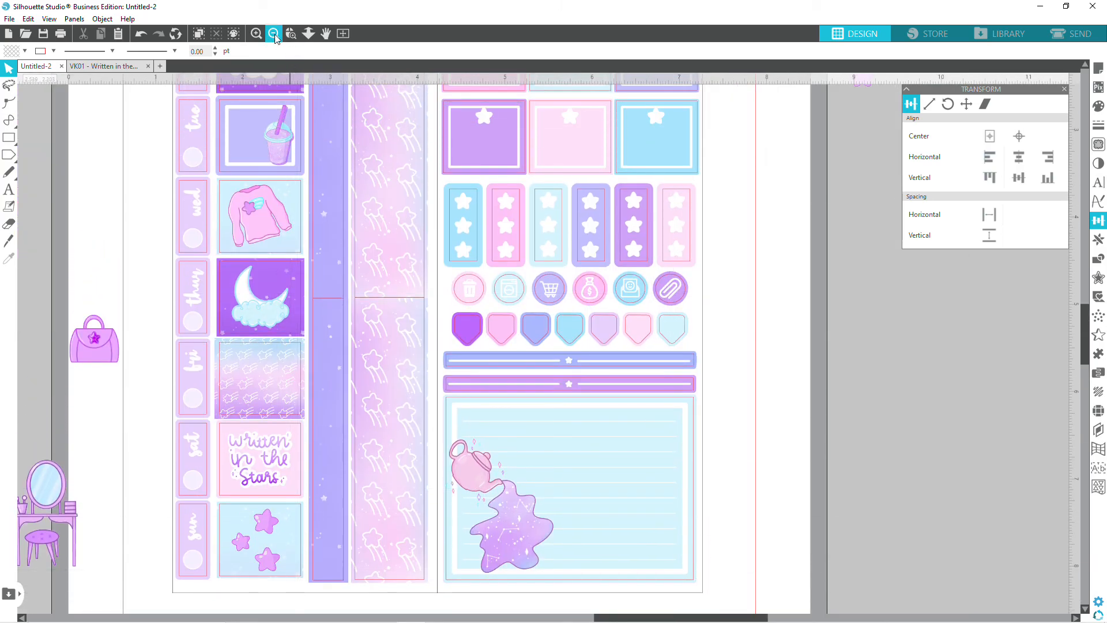
left_click(273, 33)
scroll(761, 349, "up", 2)
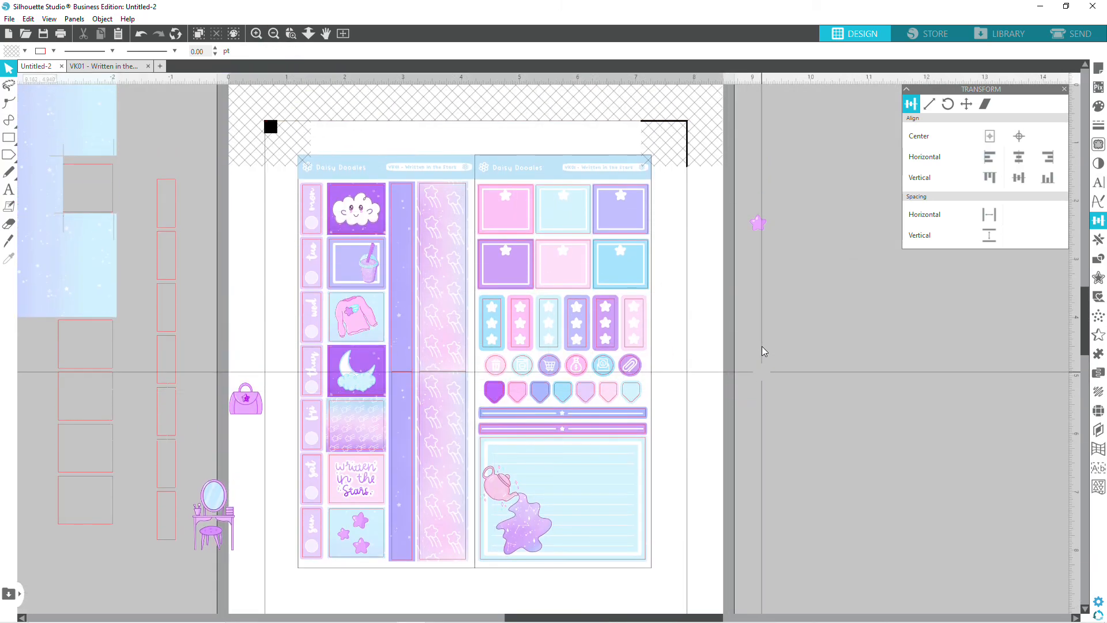
left_click(758, 223)
key("Delete")
scroll(761, 454, "down", 1)
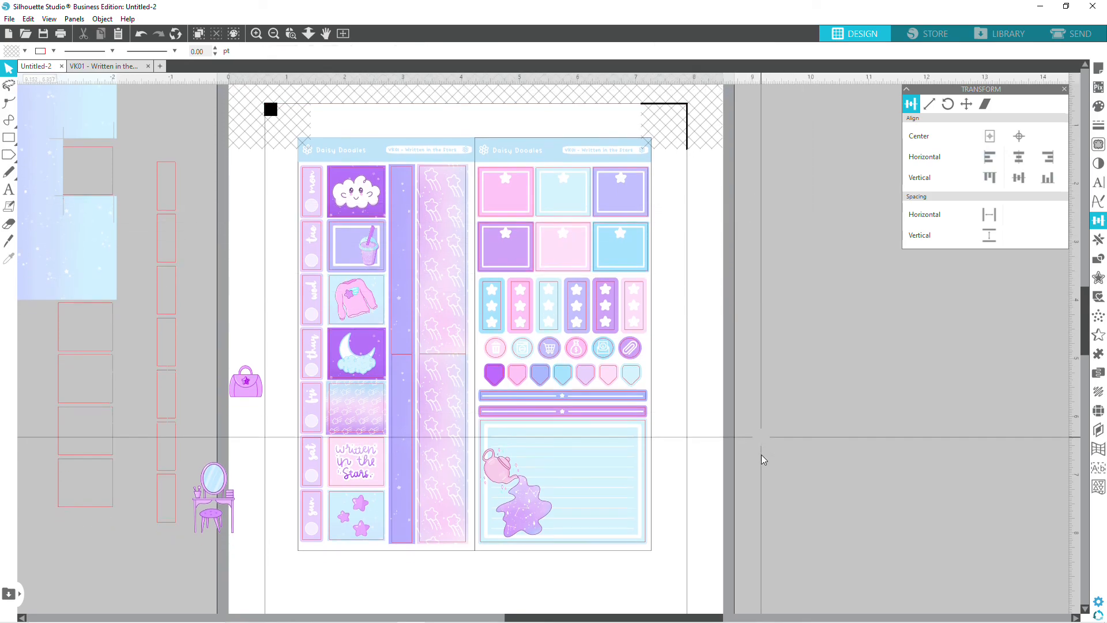
left_click_drag(220, 562, 255, 382)
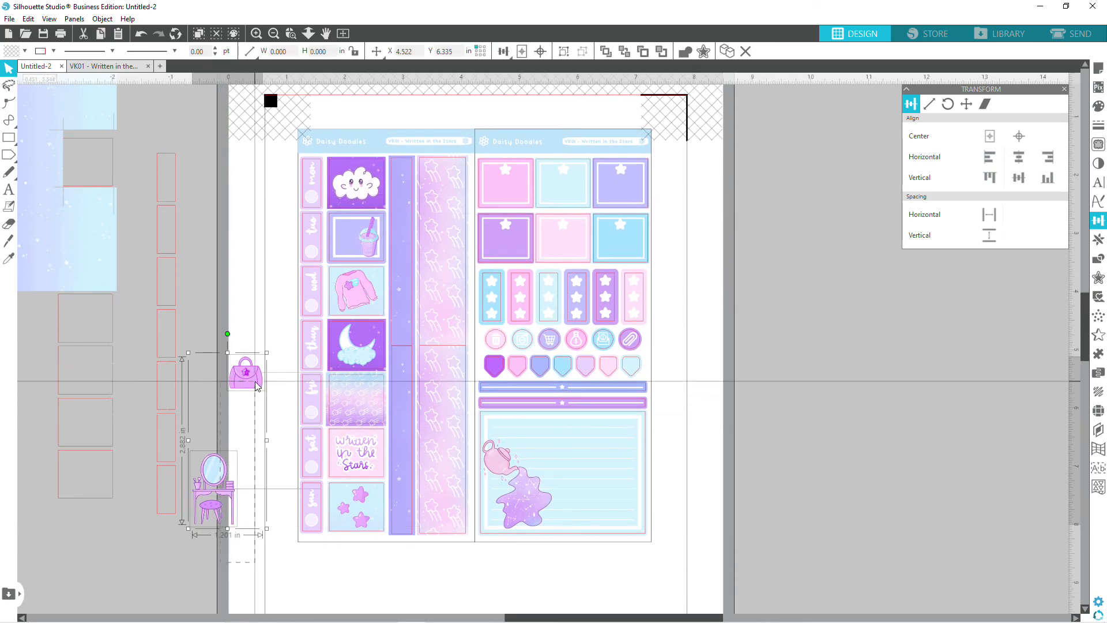
key("Delete")
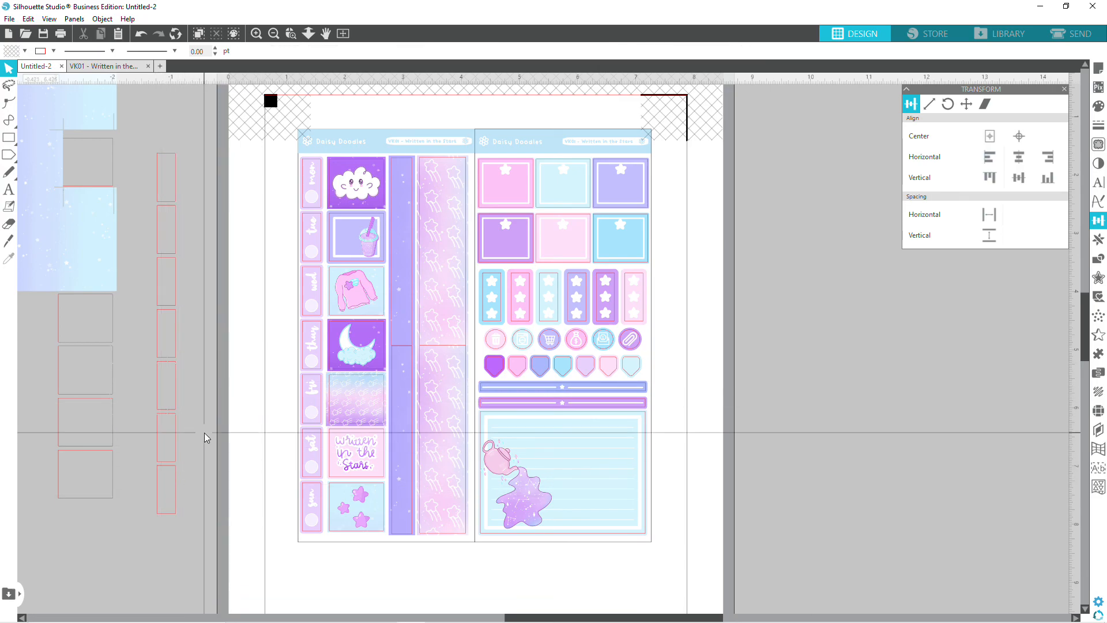
Send the light blue Daisy Doodles header banner above the weekday column's half of the sheet to the back.
scroll(205, 437, "down", 1)
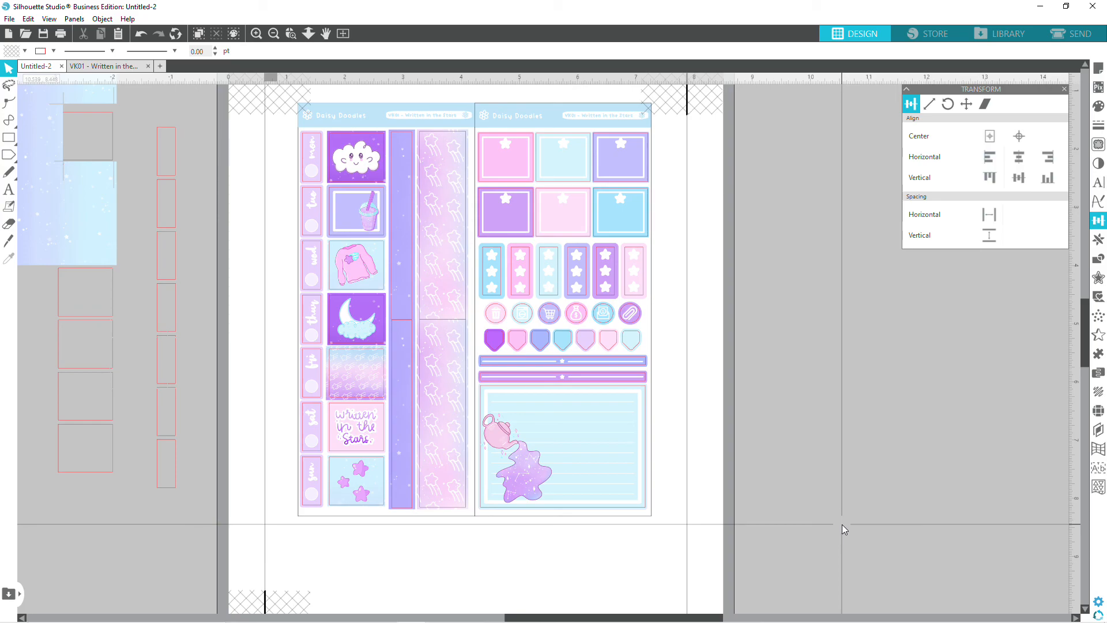
scroll(841, 524, "up", 4)
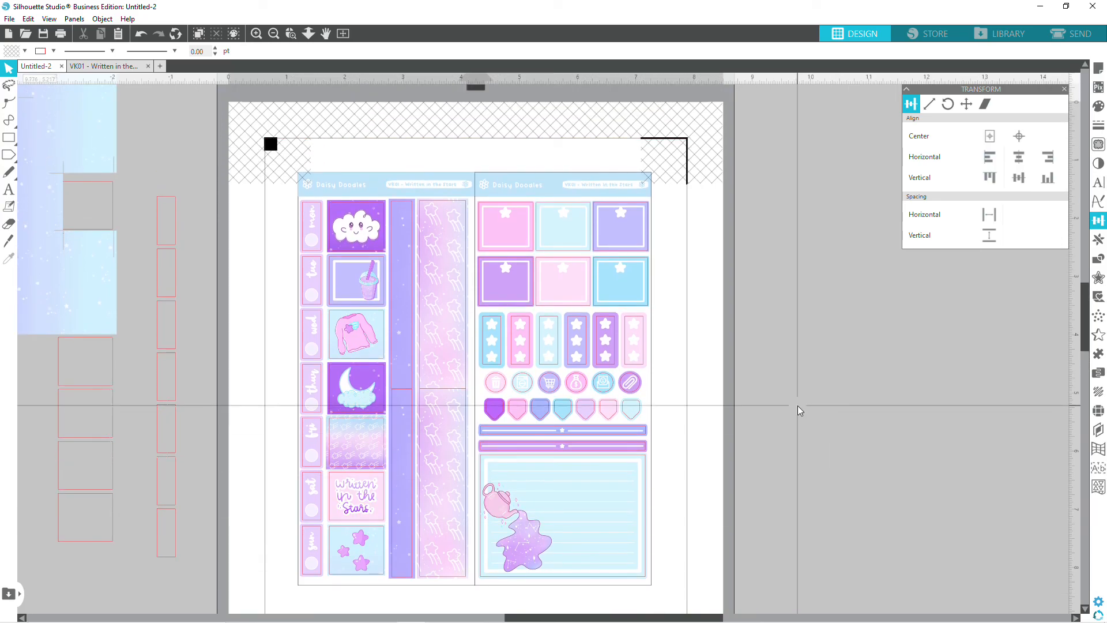
left_click(371, 171)
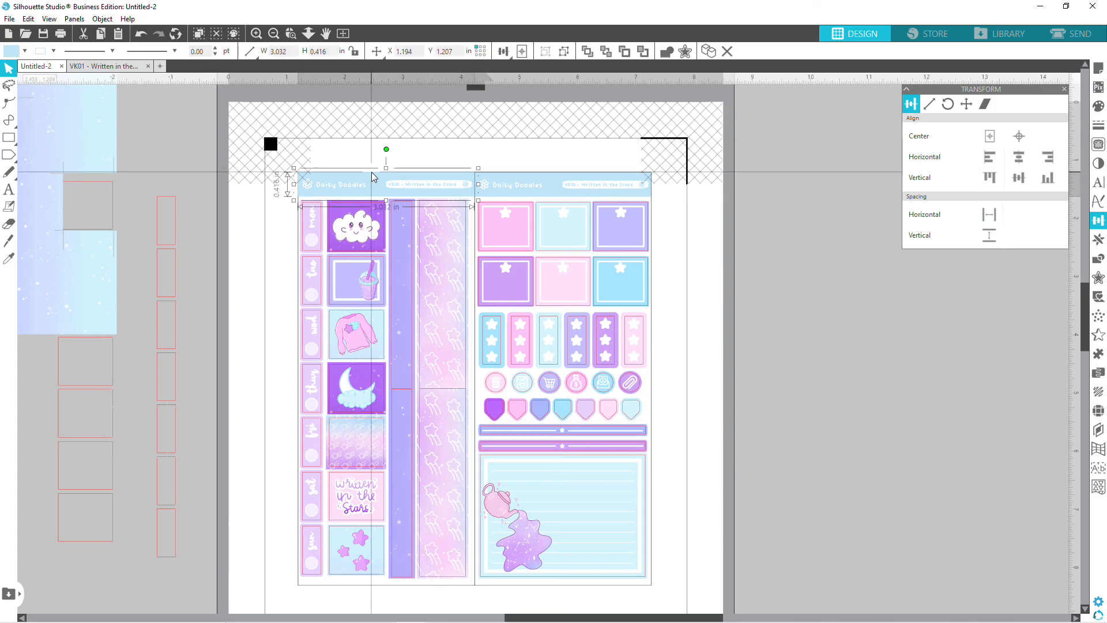
left_click(386, 104)
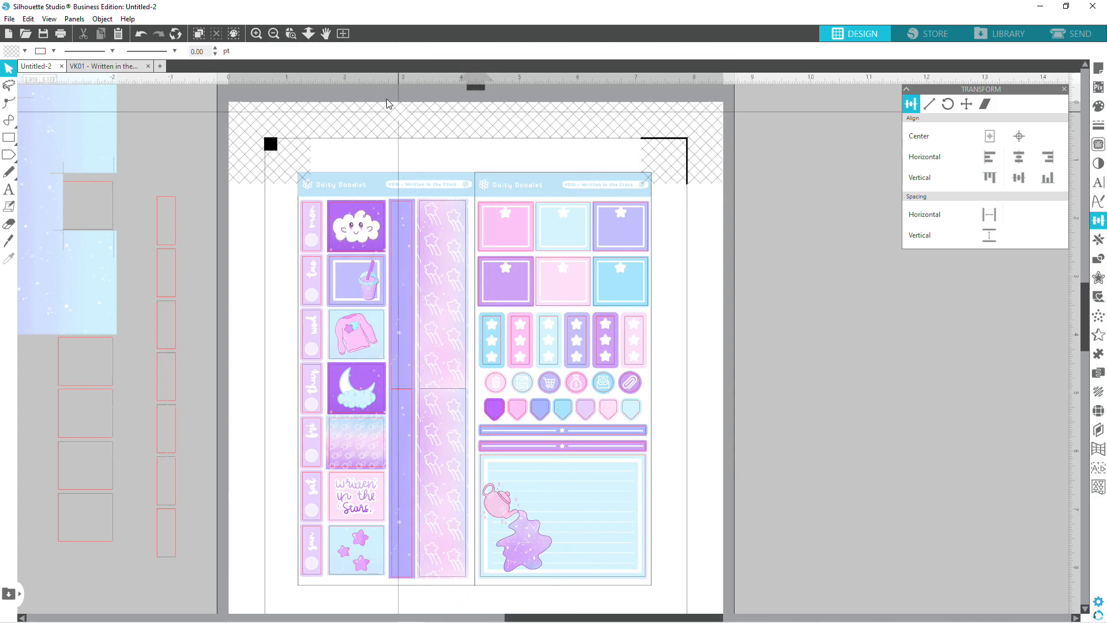
left_click(256, 34)
scroll(316, 168, "up", 1)
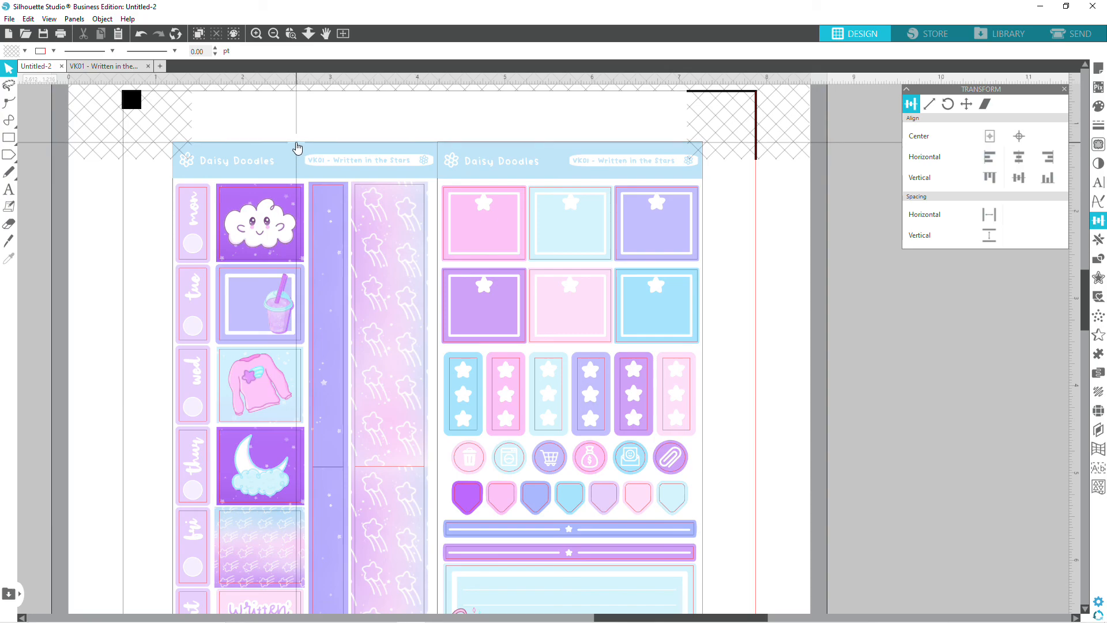
left_click(296, 145)
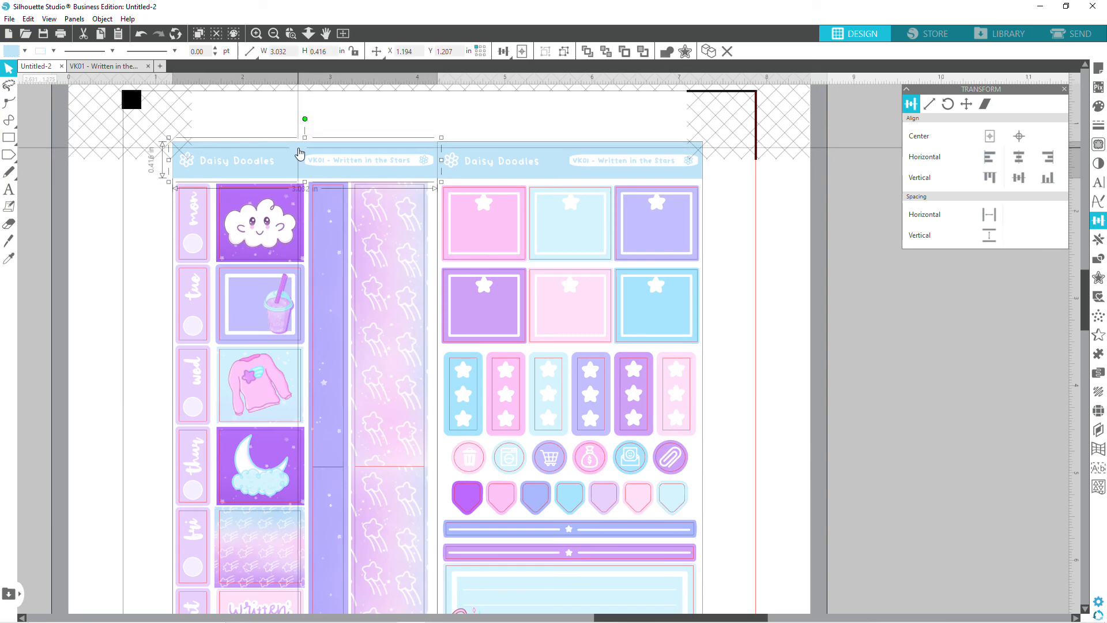
right_click(297, 148)
left_click(354, 395)
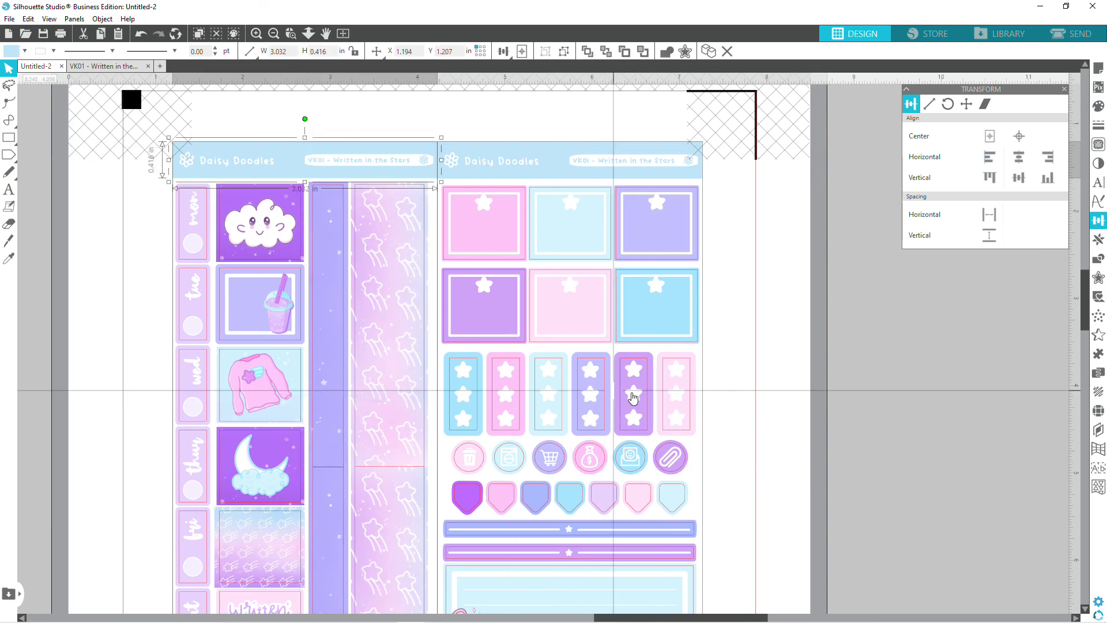
left_click(340, 105)
scroll(459, 306, "down", 4)
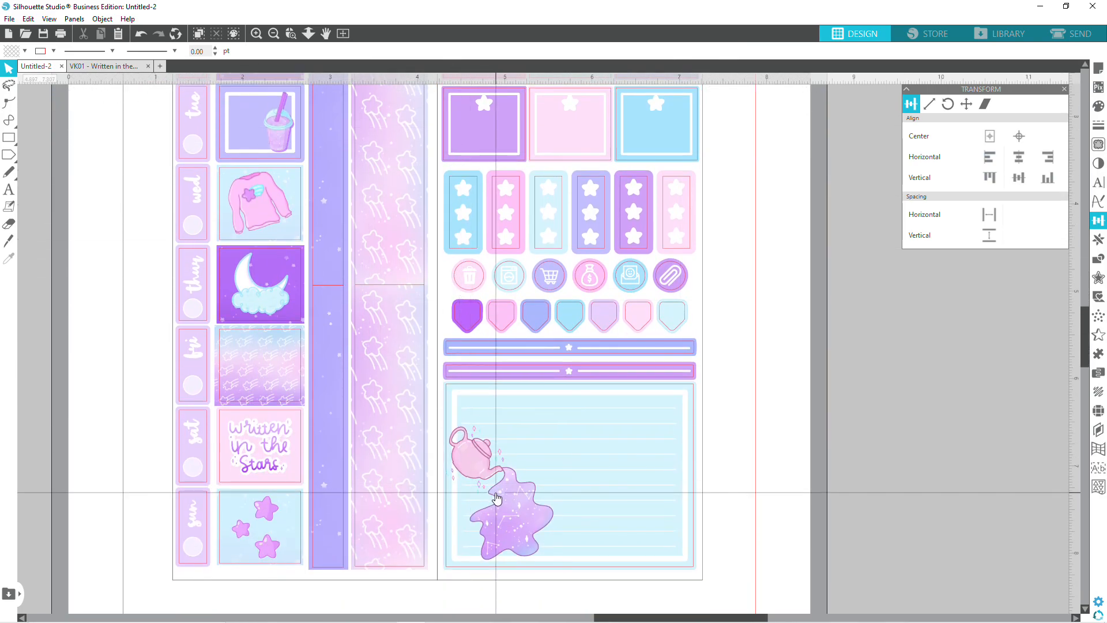
Check the whole sticker sheet page, including its lower edge, in the print preview, and leave without printing.
scroll(489, 496, "up", 3)
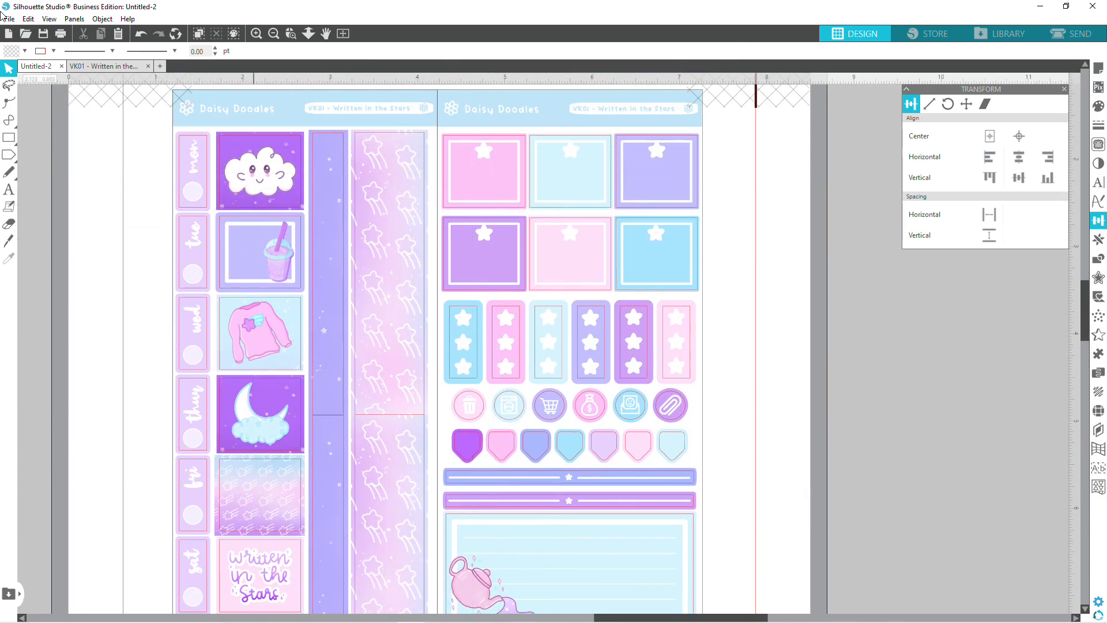
left_click(7, 18)
left_click(36, 203)
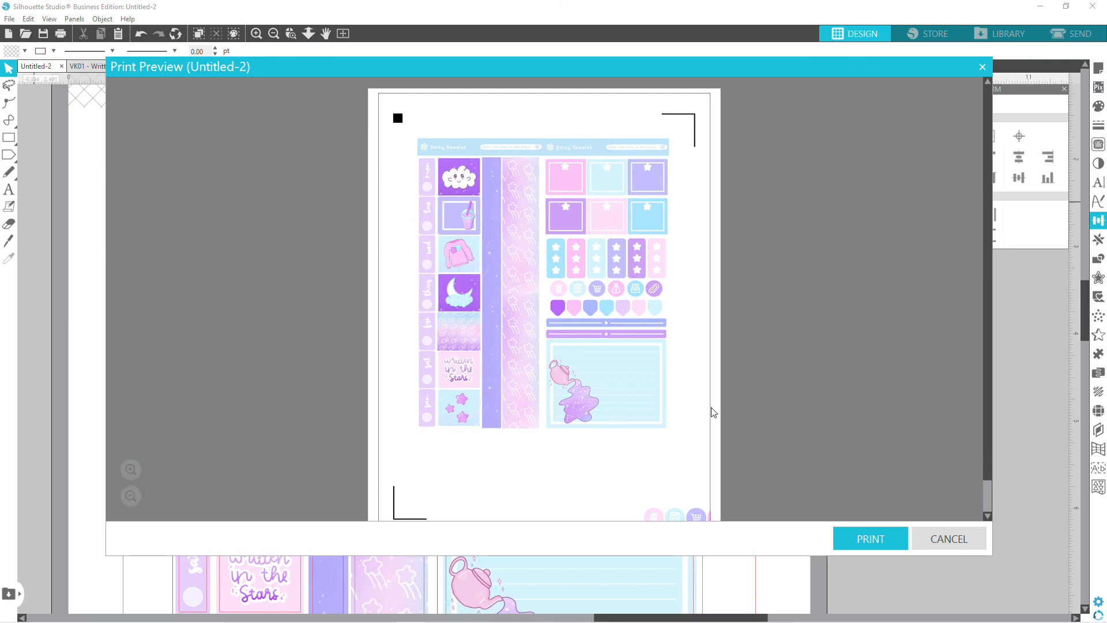
scroll(711, 407, "down", 1)
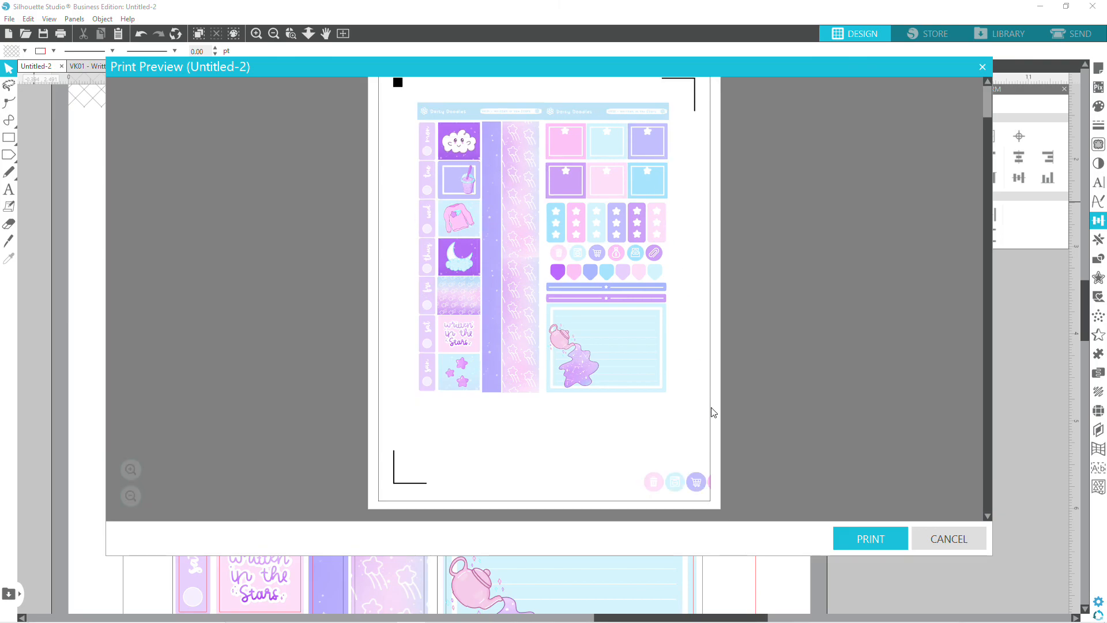
scroll(712, 408, "up", 1)
scroll(725, 466, "down", 1)
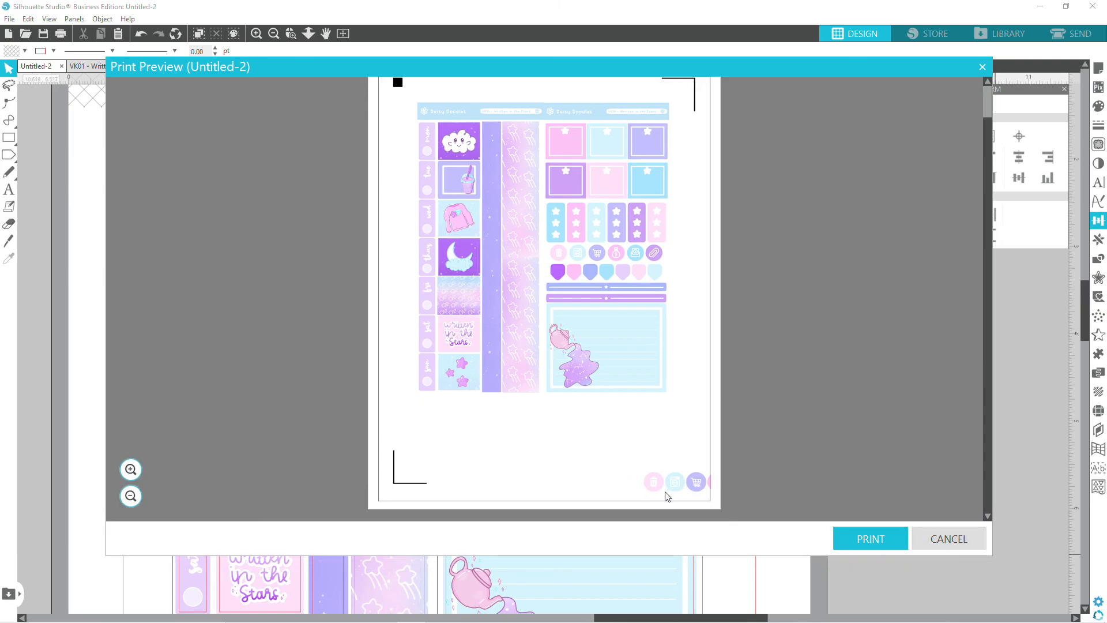
left_click(929, 539)
Delete the leftover row of six round icons below the sticker sheet near the page's lower edge.
scroll(823, 446, "down", 5)
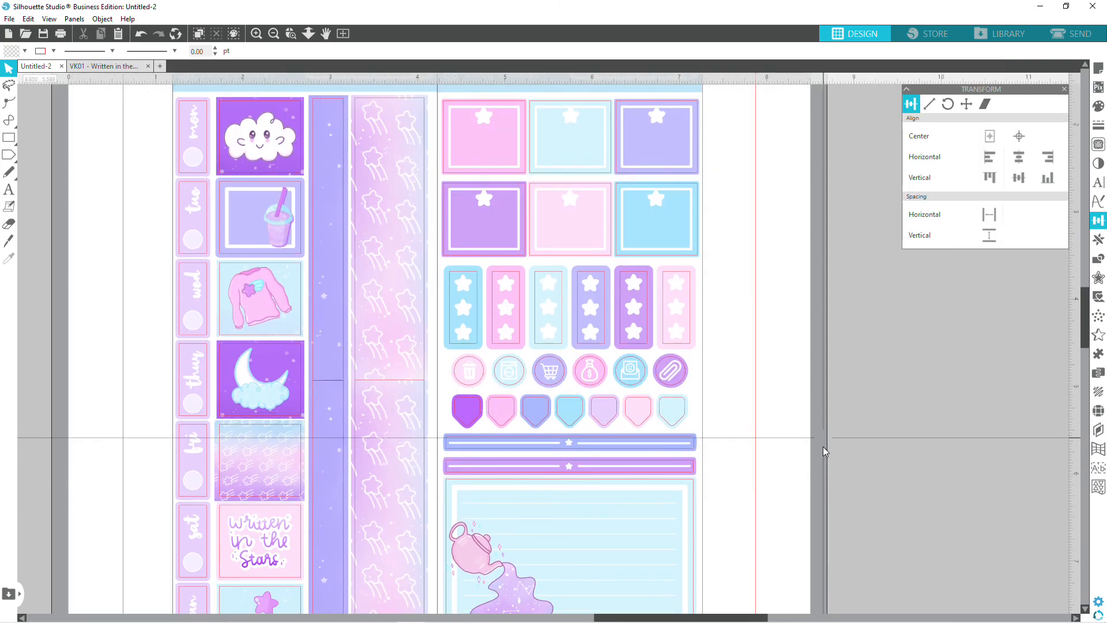
scroll(811, 445, "down", 3)
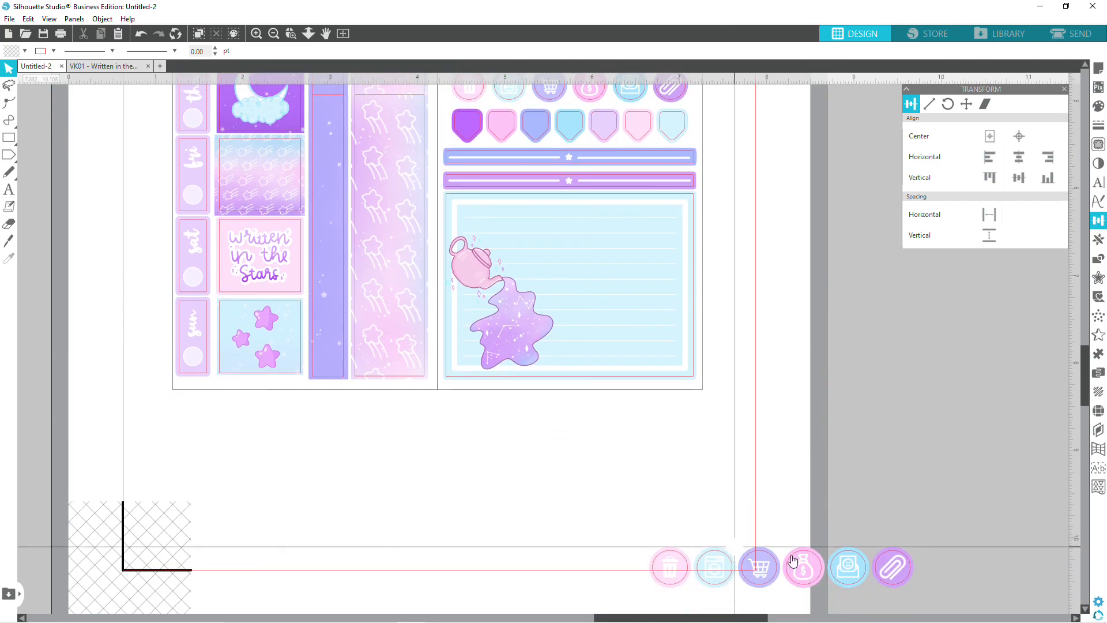
key("Delete")
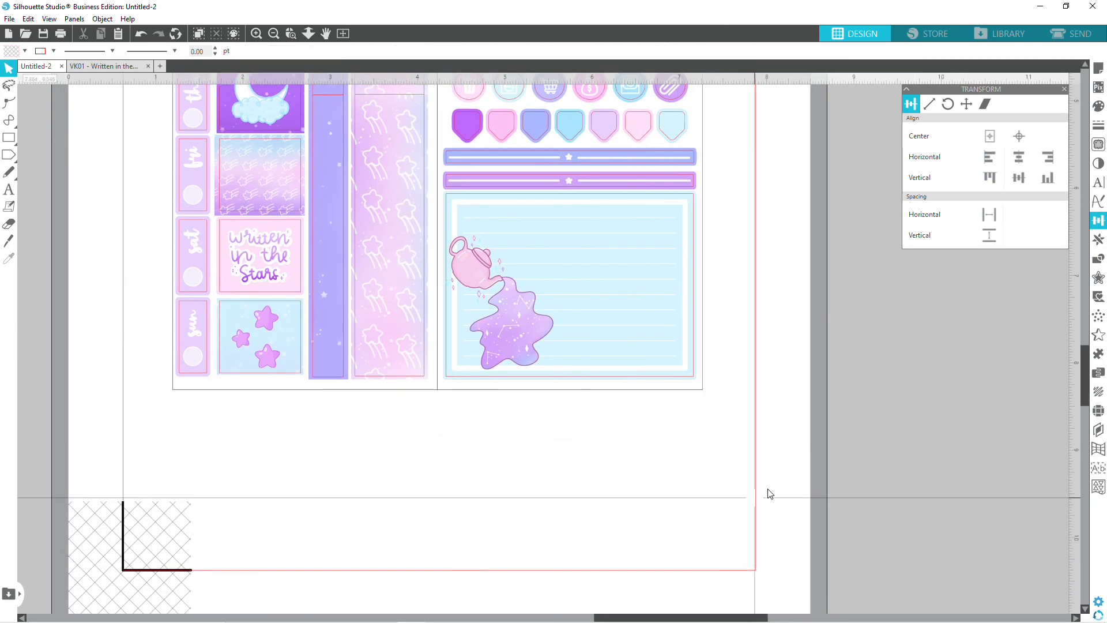
Open the cutter send setup for the sticker sheet and organise its actions by line colour.
scroll(825, 457, "up", 4)
scroll(827, 462, "up", 6)
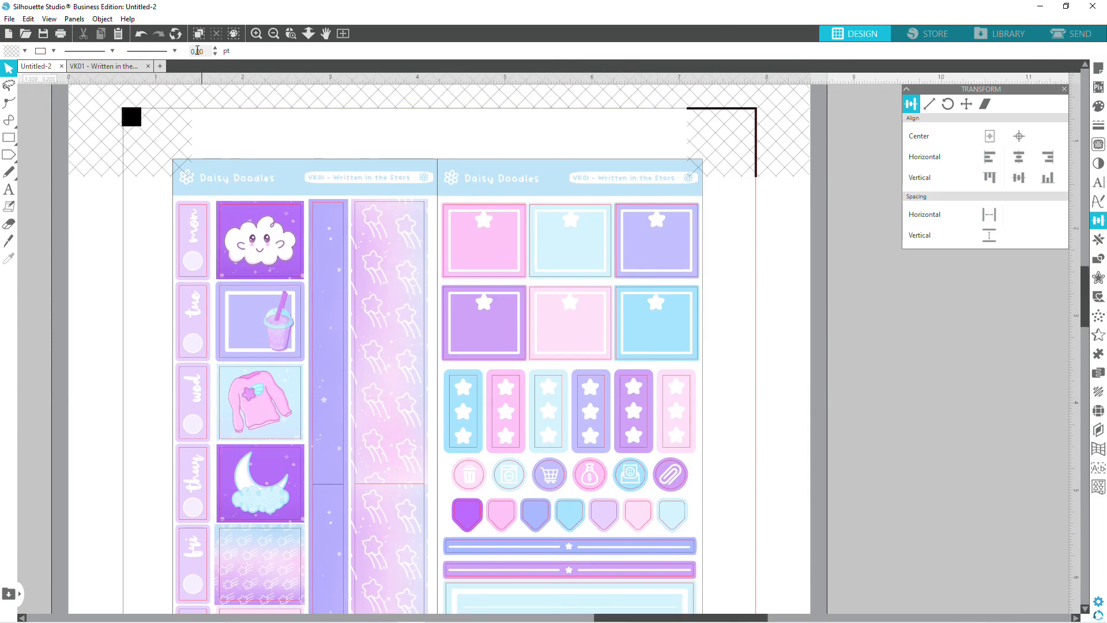
left_click(269, 33)
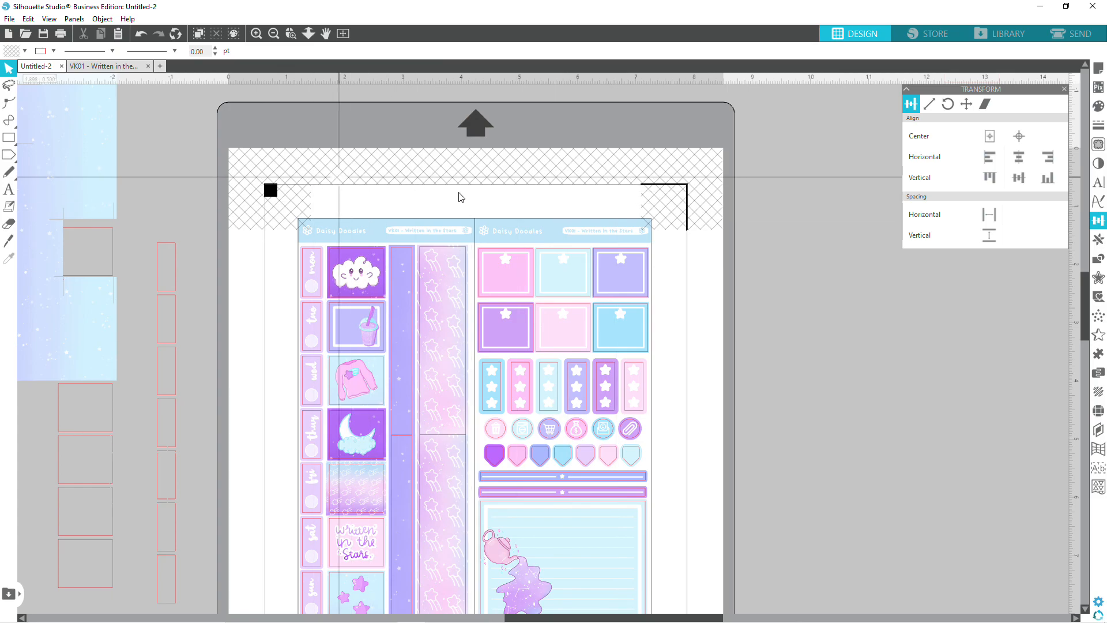
scroll(717, 428, "down", 1)
scroll(819, 413, "down", 2)
scroll(819, 414, "up", 2)
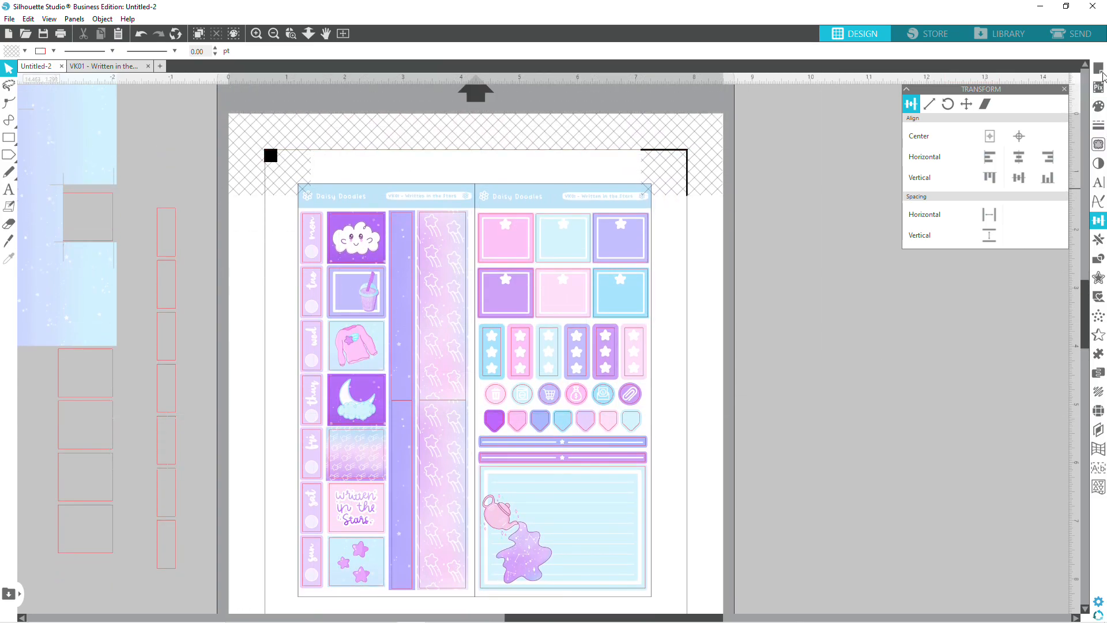
left_click(1089, 34)
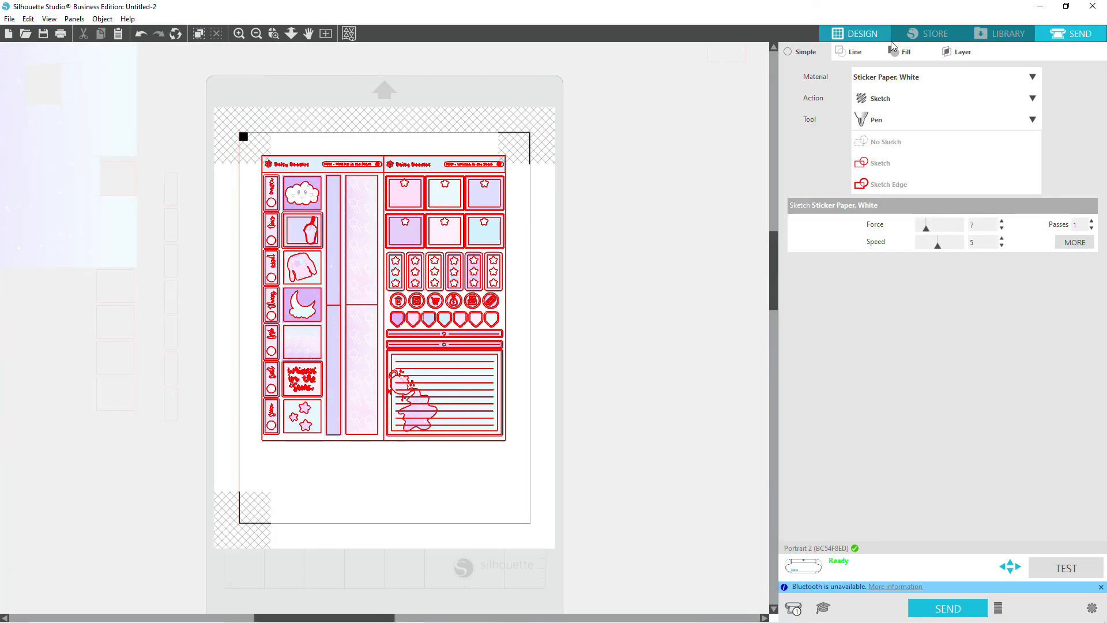
left_click(853, 55)
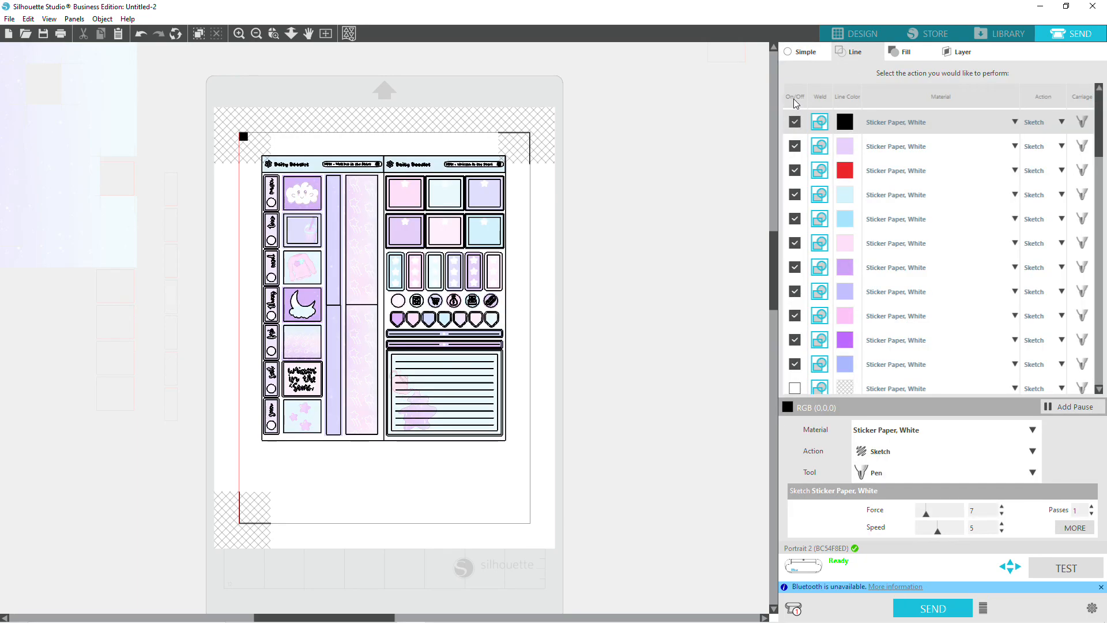
Turn off every line colour except red, so that only the red sticker outlines are sent to the cutter.
left_click(794, 122)
left_click(794, 146)
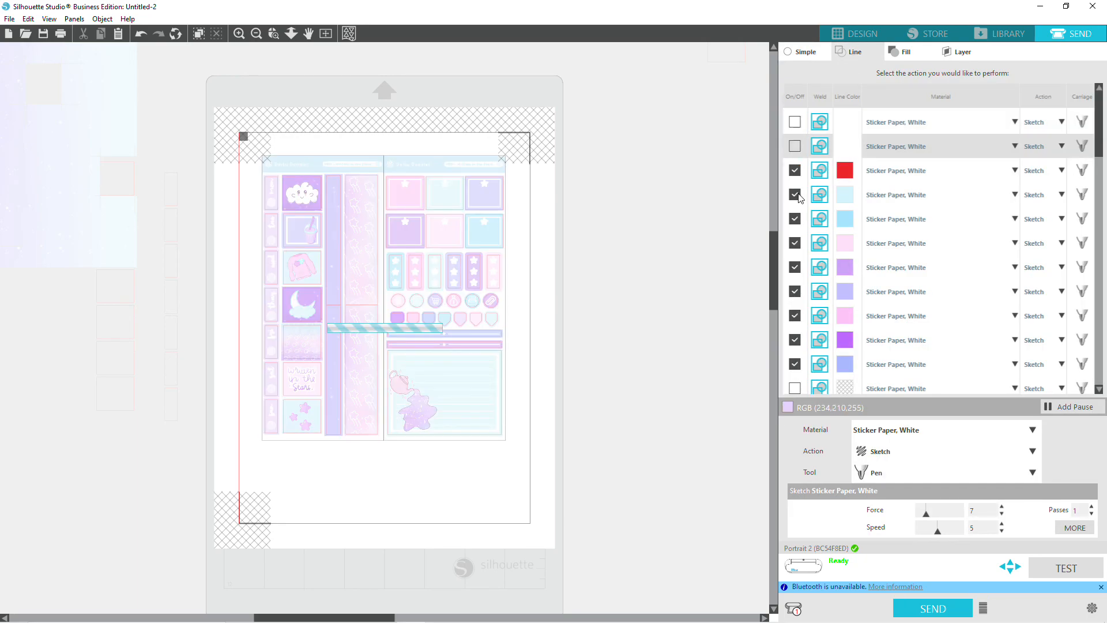
left_click(795, 247)
left_click(794, 267)
left_click(795, 291)
left_click(795, 316)
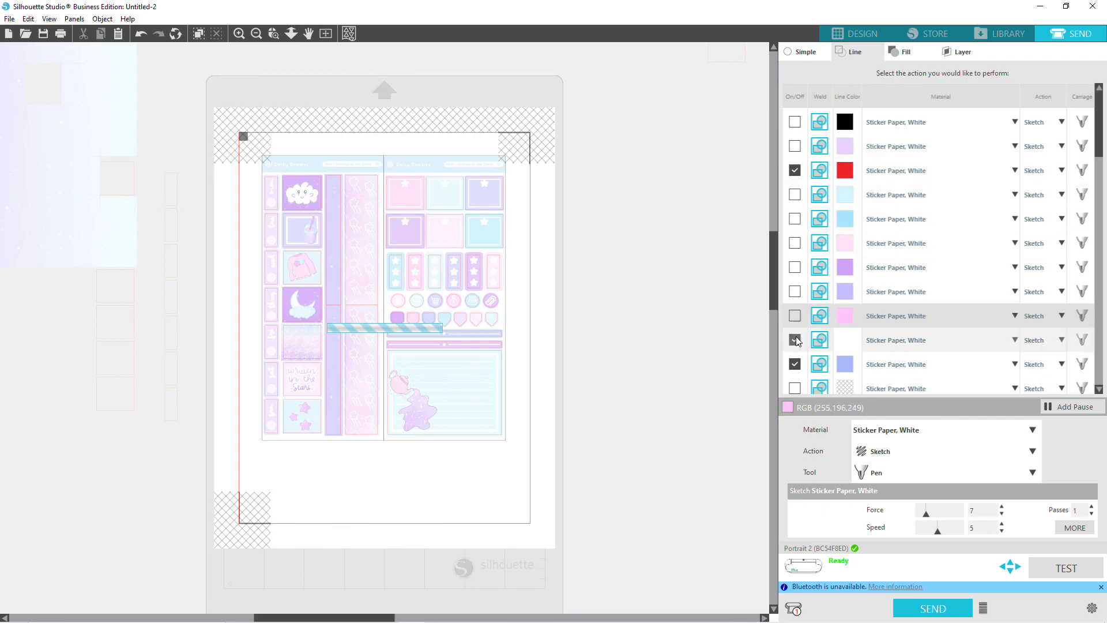
left_click(794, 341)
scroll(799, 294, "down", 2)
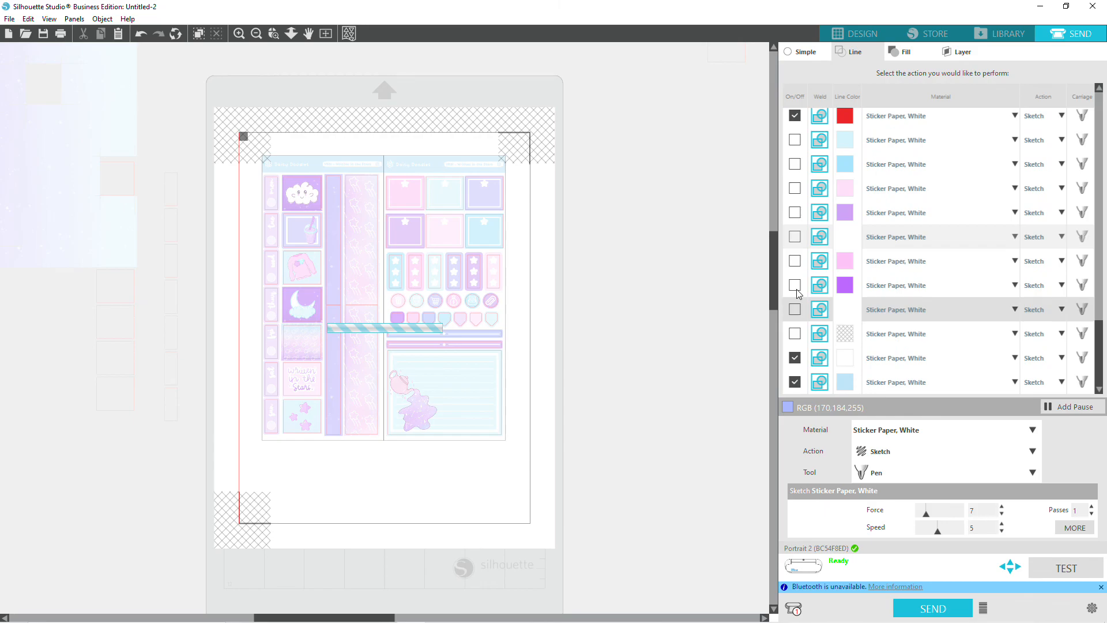
left_click(794, 382)
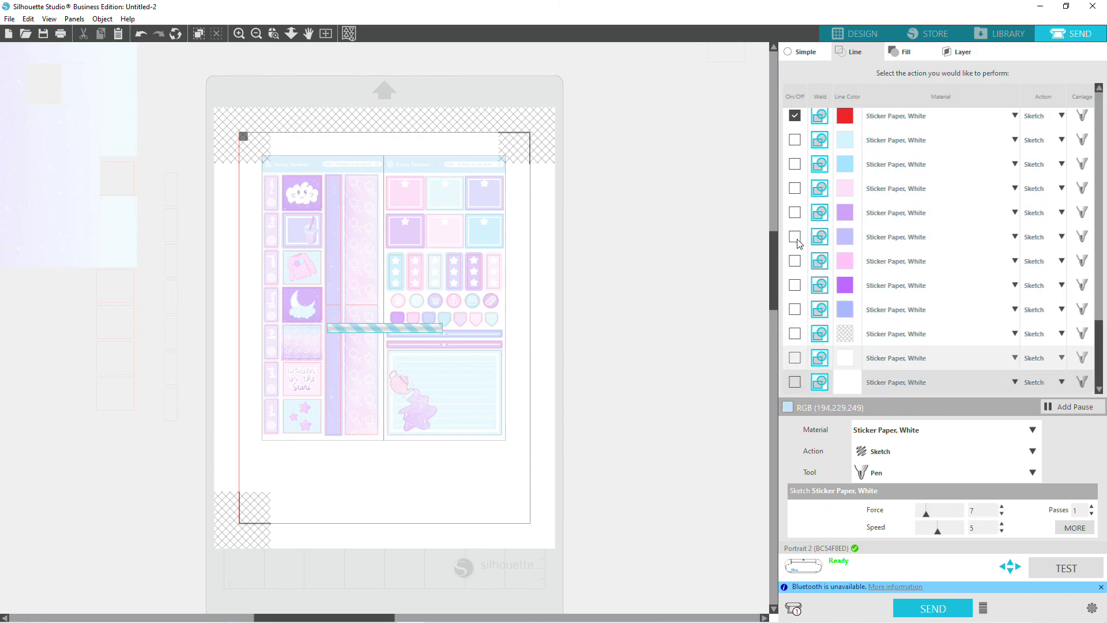
scroll(886, 260, "up", 2)
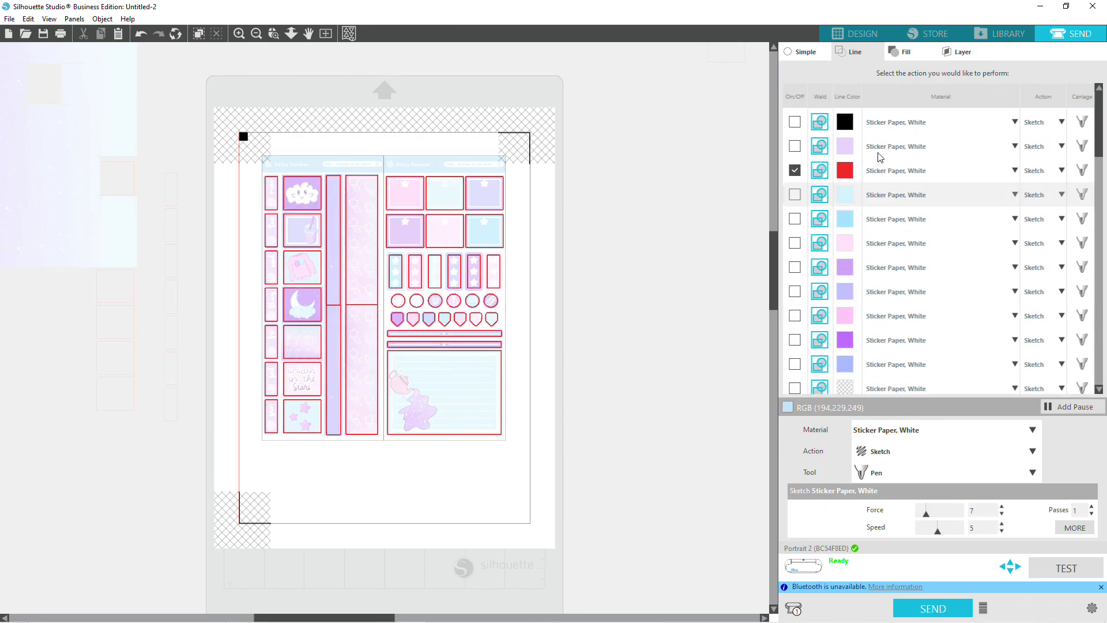
Turn off every fill colour in the send setup, including the pattern, white and light blue fills.
left_click(904, 51)
left_click(795, 146)
left_click(794, 170)
left_click(794, 195)
left_click(794, 219)
left_click(794, 243)
left_click(795, 267)
left_click(795, 291)
left_click(795, 315)
left_click(795, 340)
left_click(794, 364)
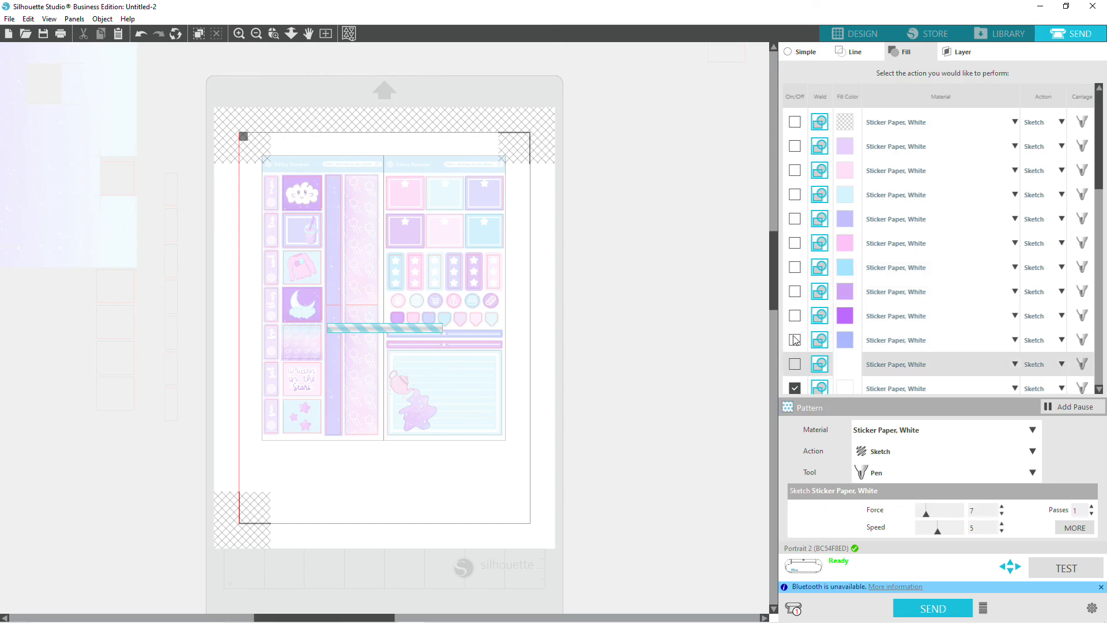
scroll(796, 369, "down", 1)
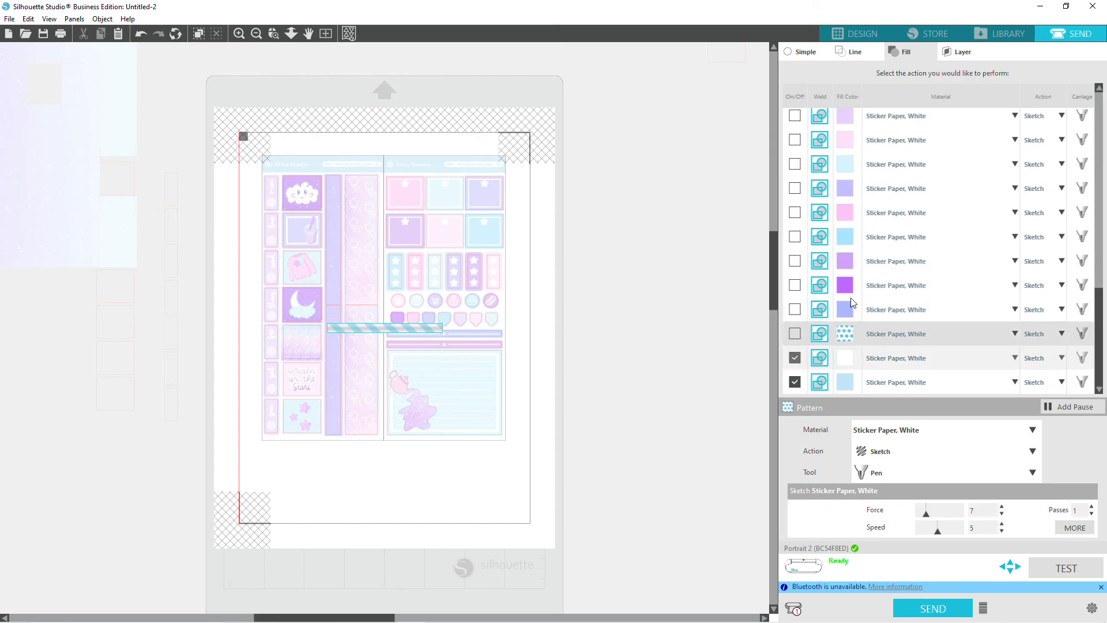
left_click(795, 358)
left_click(795, 382)
scroll(921, 240, "up", 1)
Turn off all the Layer 1 entries in the send setup's layer-based actions.
left_click(964, 58)
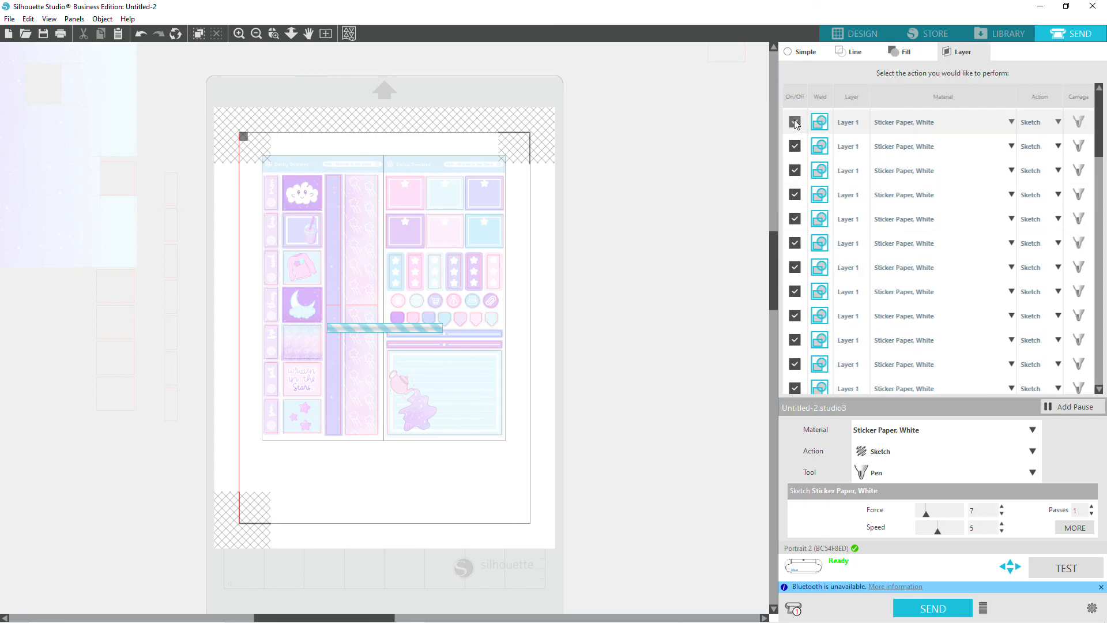
scroll(799, 174, "down", 1)
scroll(796, 161, "up", 1)
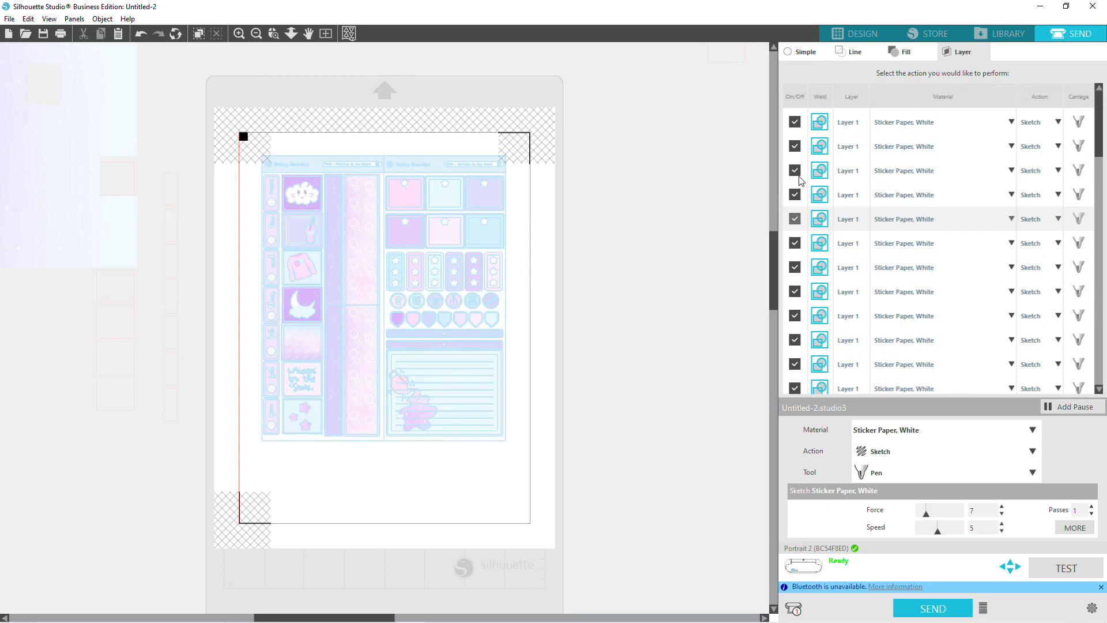
left_click(797, 124)
left_click(797, 147)
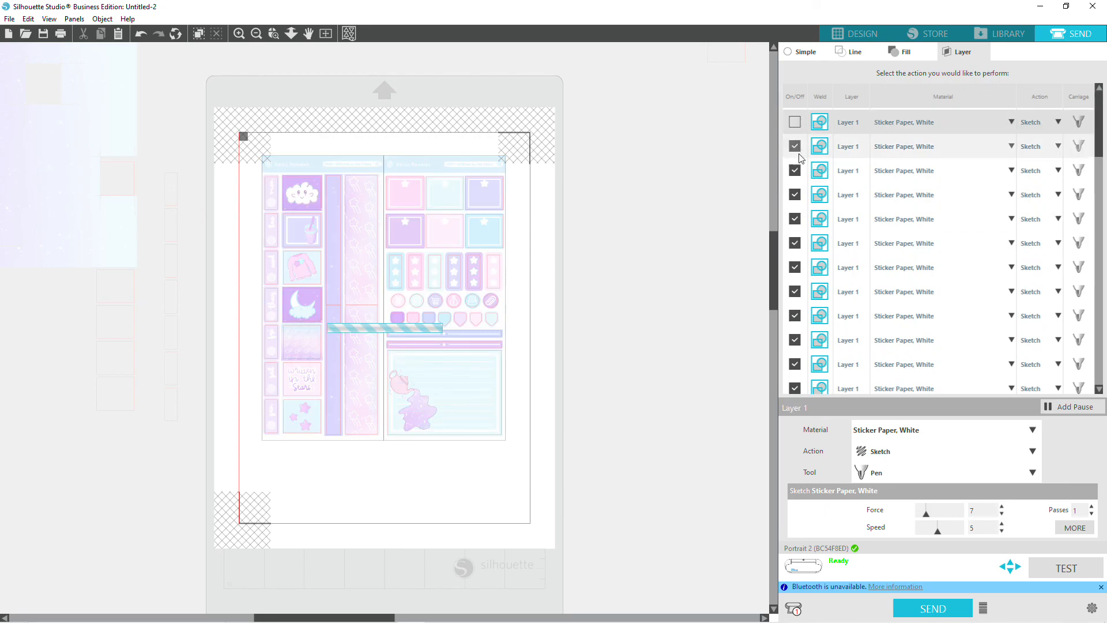
left_click(797, 171)
left_click(795, 196)
left_click(796, 219)
left_click(796, 244)
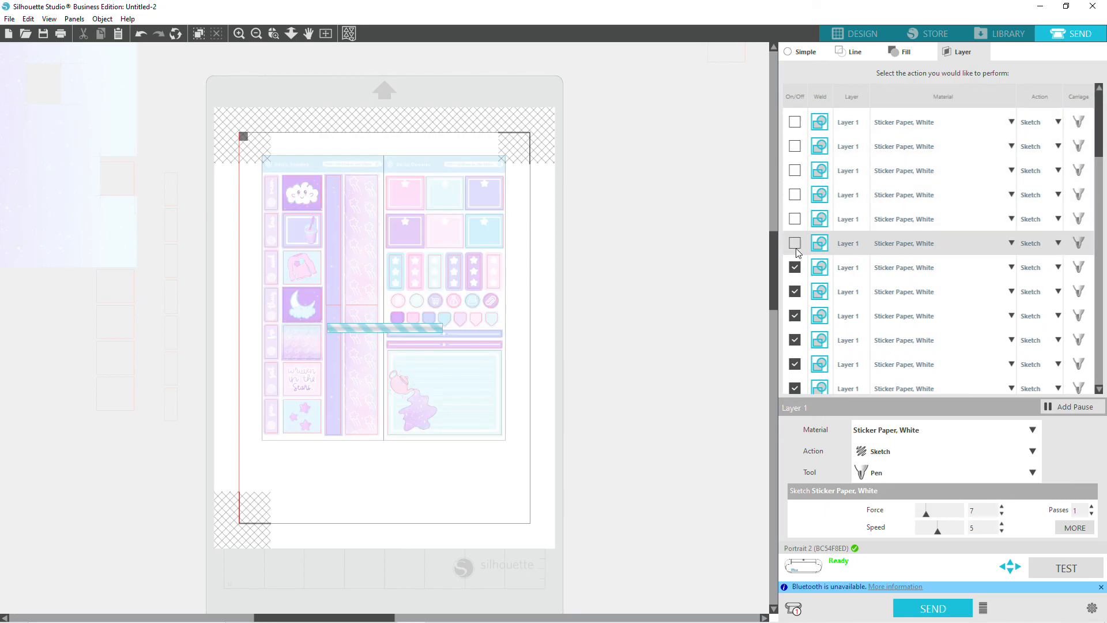
left_click(796, 268)
left_click(796, 291)
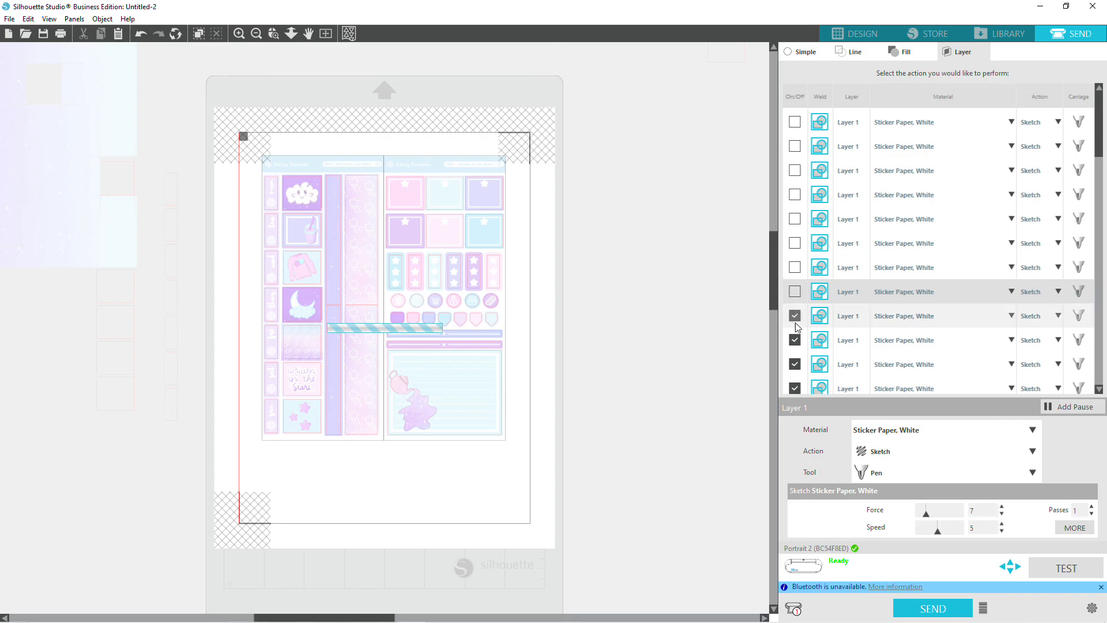
scroll(796, 354, "down", 1)
left_click(795, 310)
left_click(795, 334)
left_click(796, 358)
left_click(796, 382)
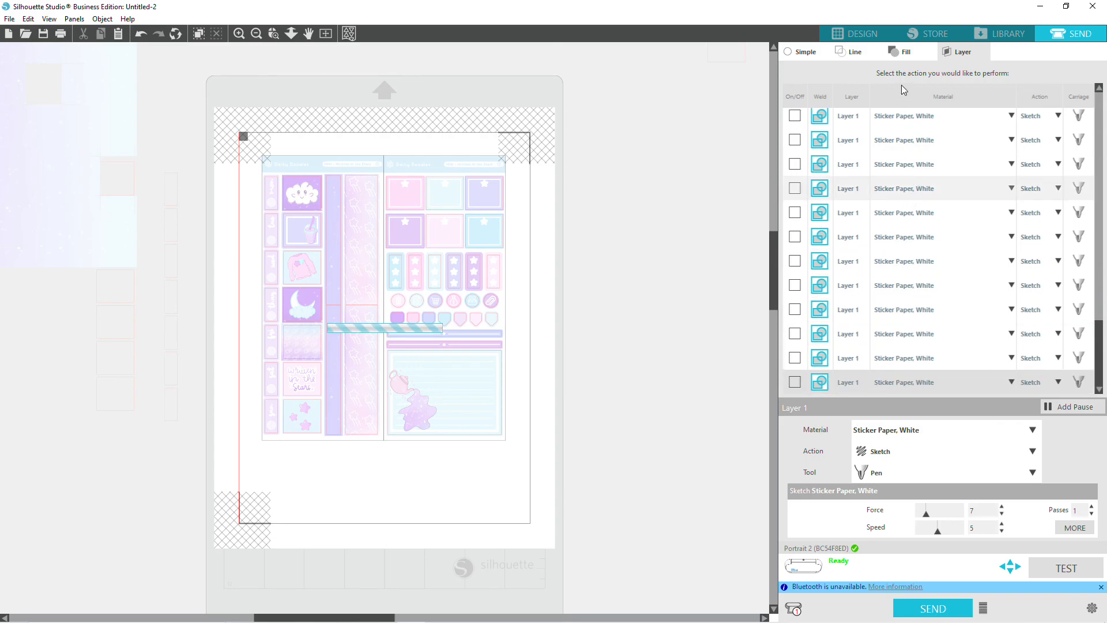
Return to the line colour actions and set the black line's action to Cut with the Manual Blade, 1mm.
left_click(861, 56)
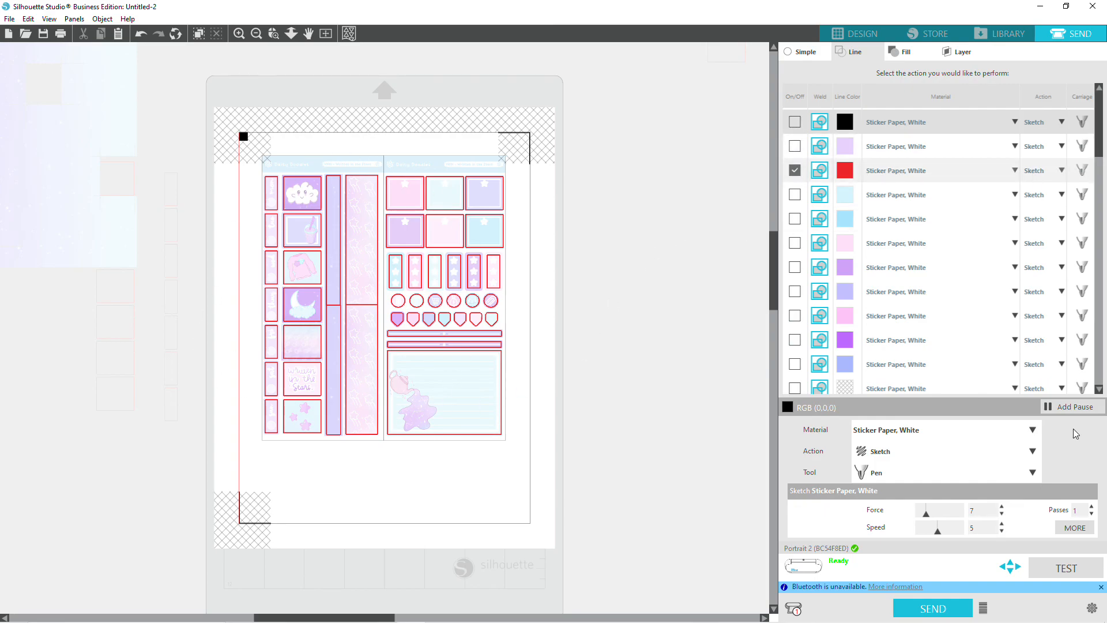
left_click(1002, 451)
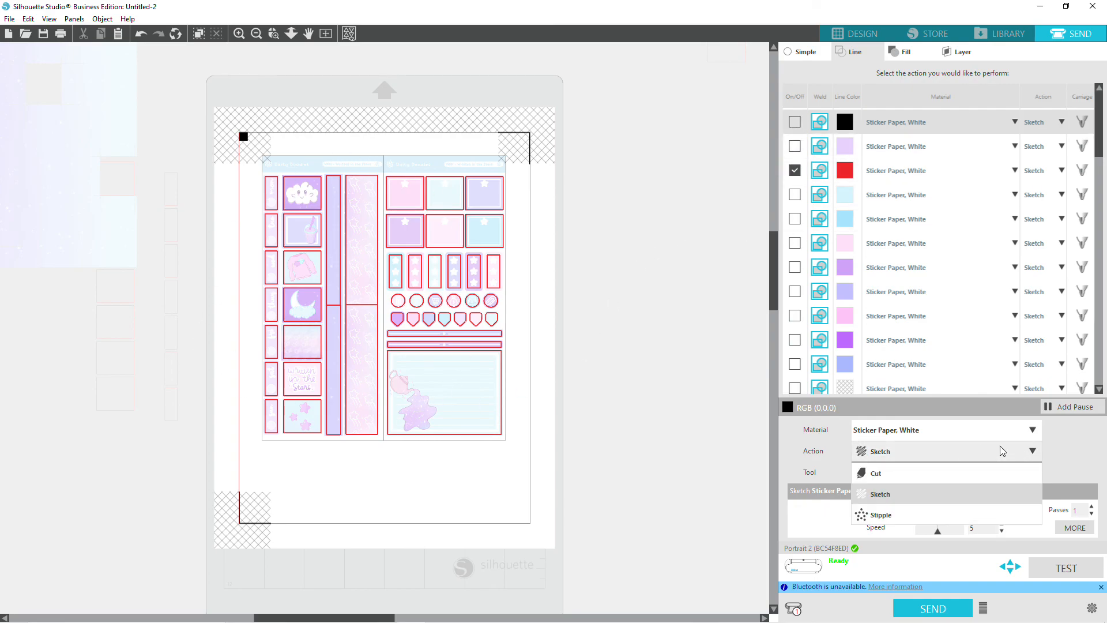
left_click(930, 473)
left_click(980, 472)
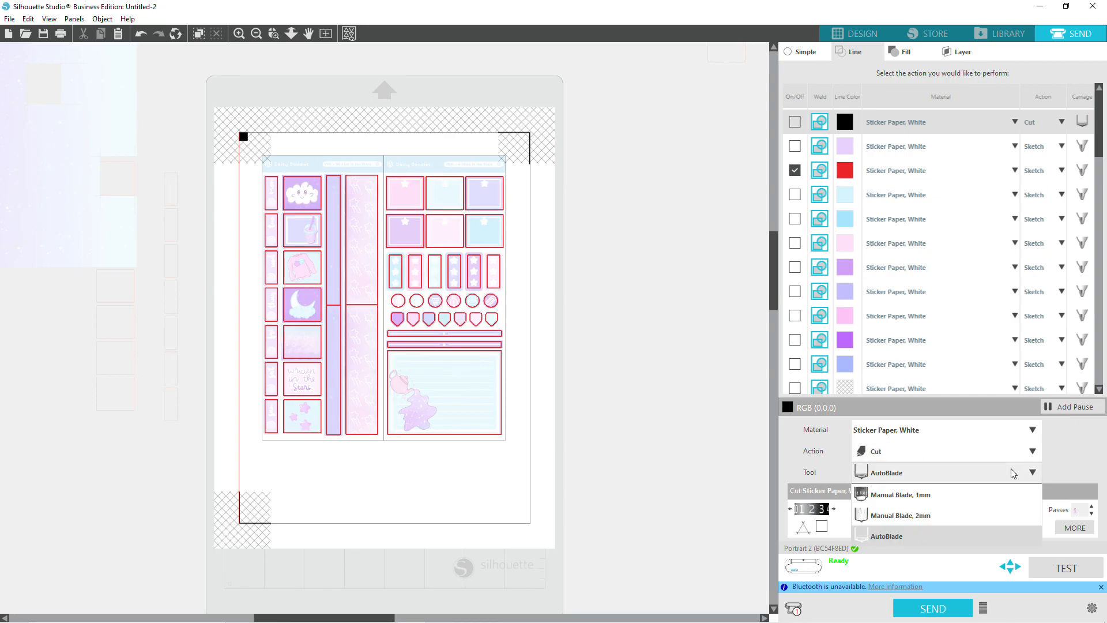
left_click(954, 571)
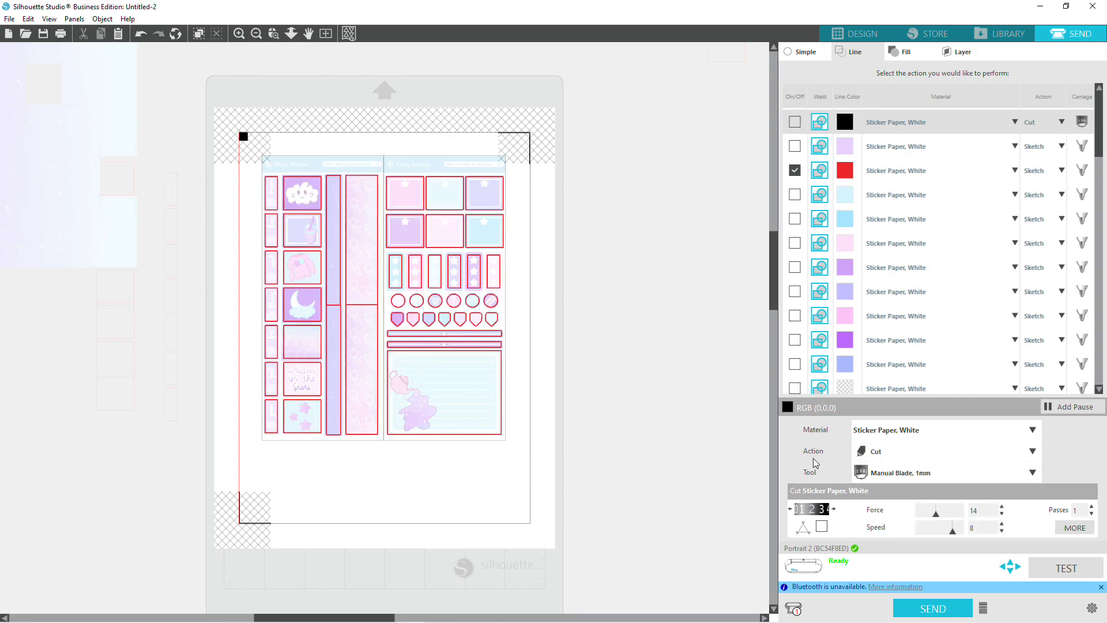
Lower the black line's blade depth and force, add a pass, and return to designing the sheet.
left_click(791, 509)
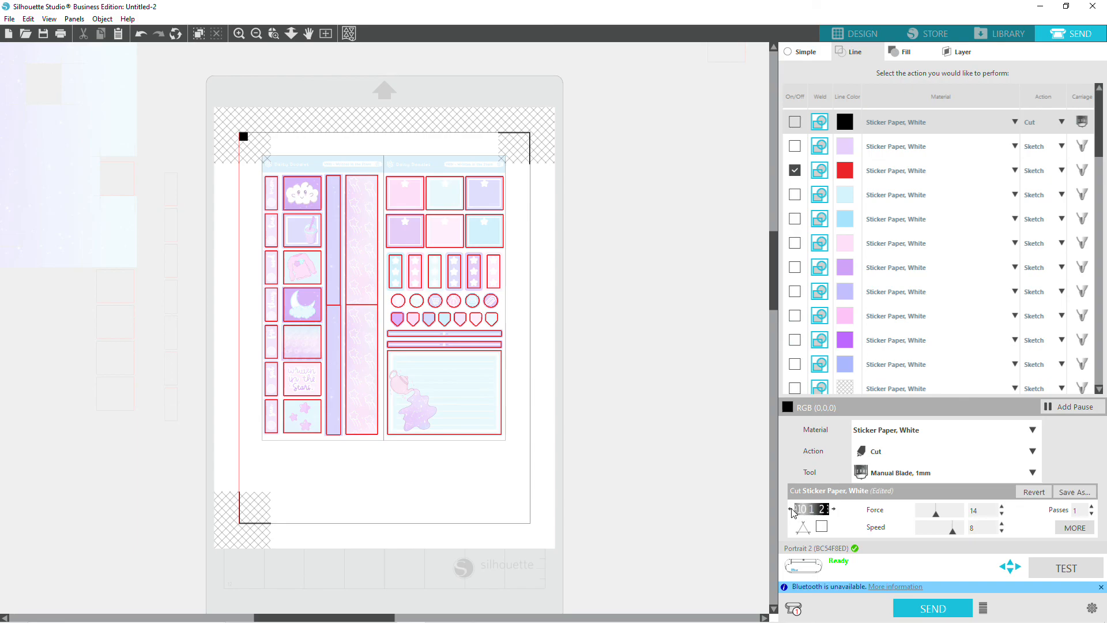
left_click(1001, 513)
left_click(1001, 514)
left_click(1001, 513)
left_click(1001, 514)
left_click(1091, 506)
left_click(855, 33)
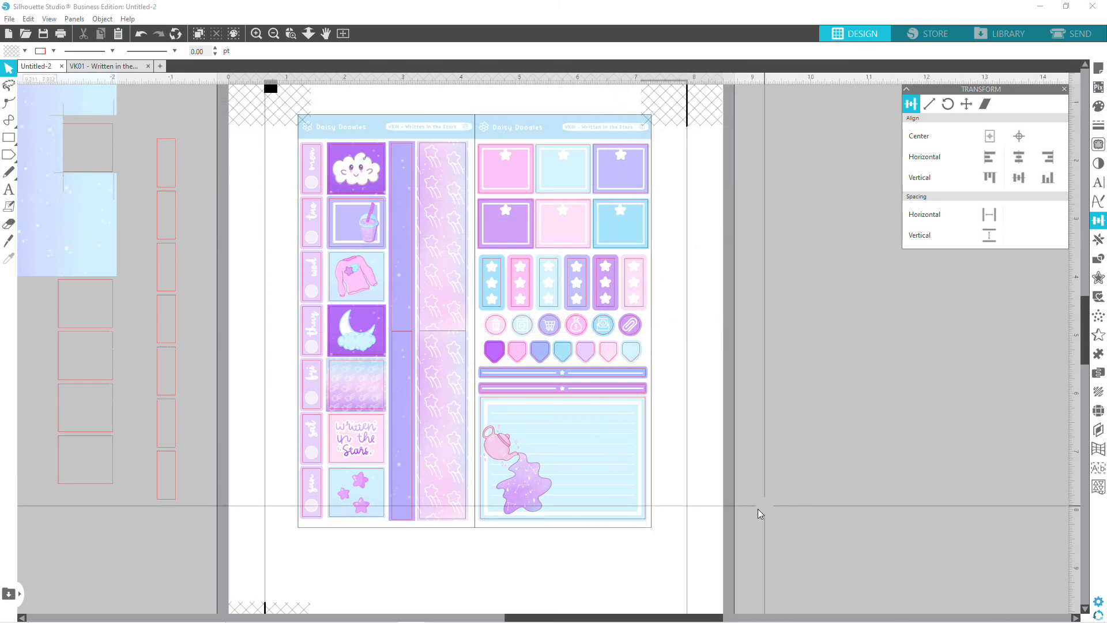
scroll(749, 512, "down", 1)
mouse_move(421, 603)
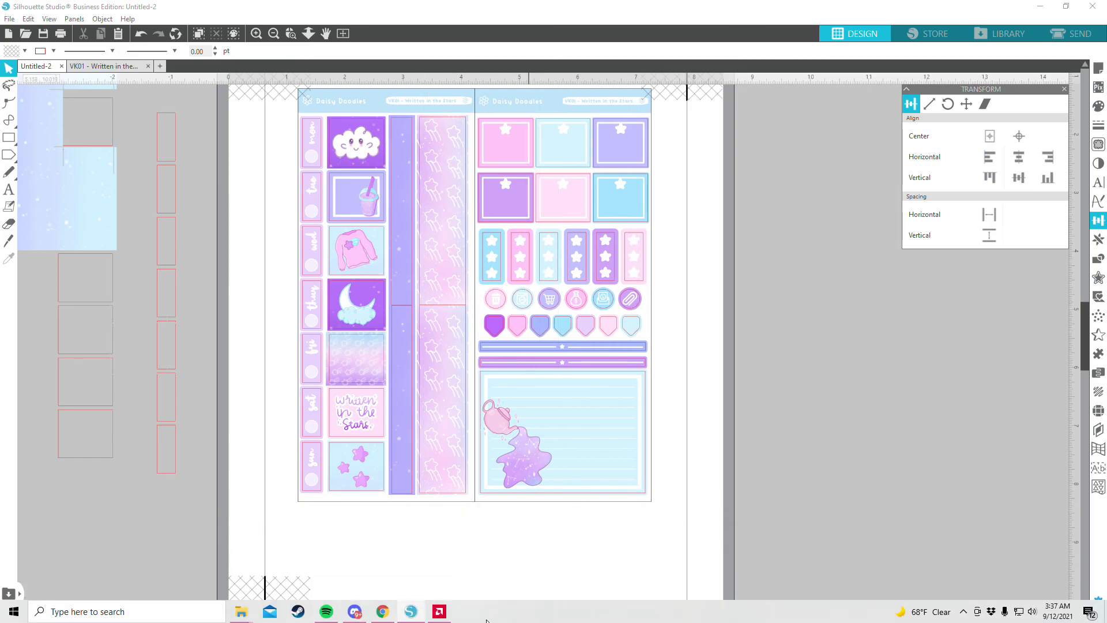
left_click(449, 614)
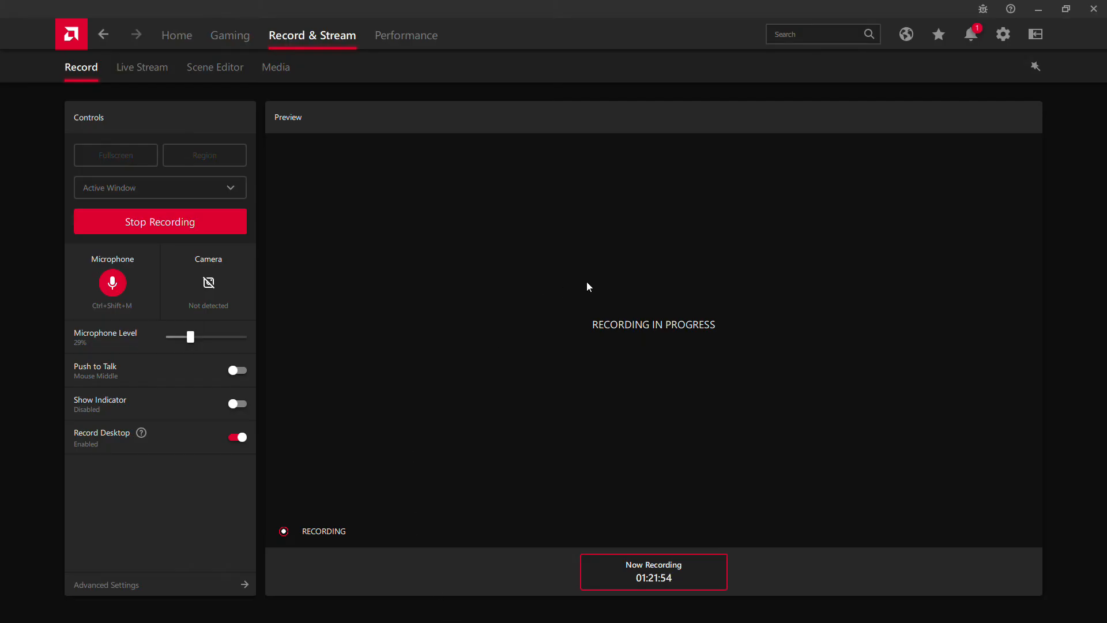
key("ctrl+shift+s")
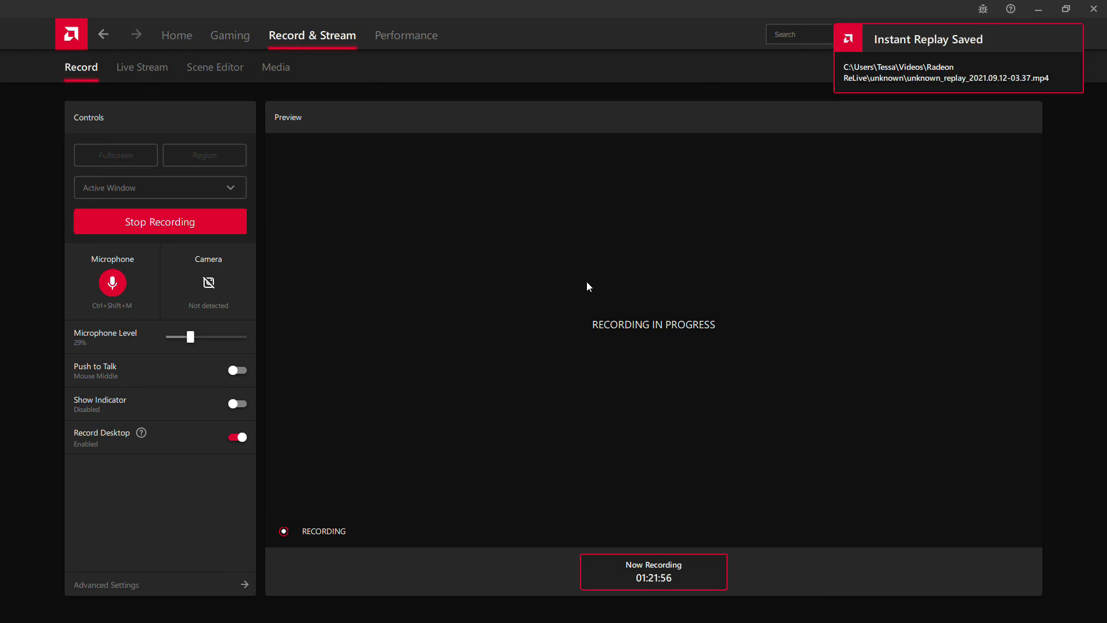